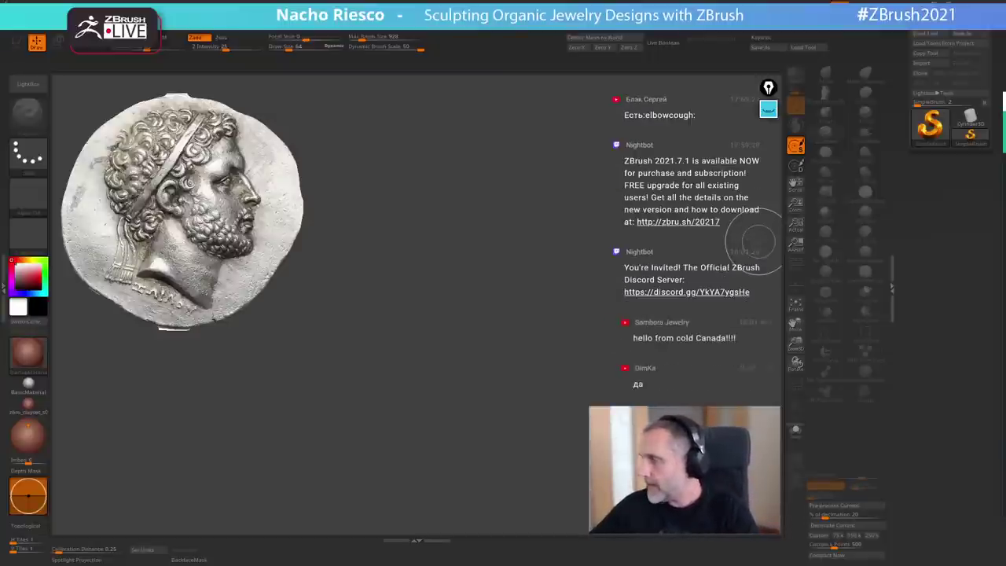
left_click_drag(1005, 101, 926, 117)
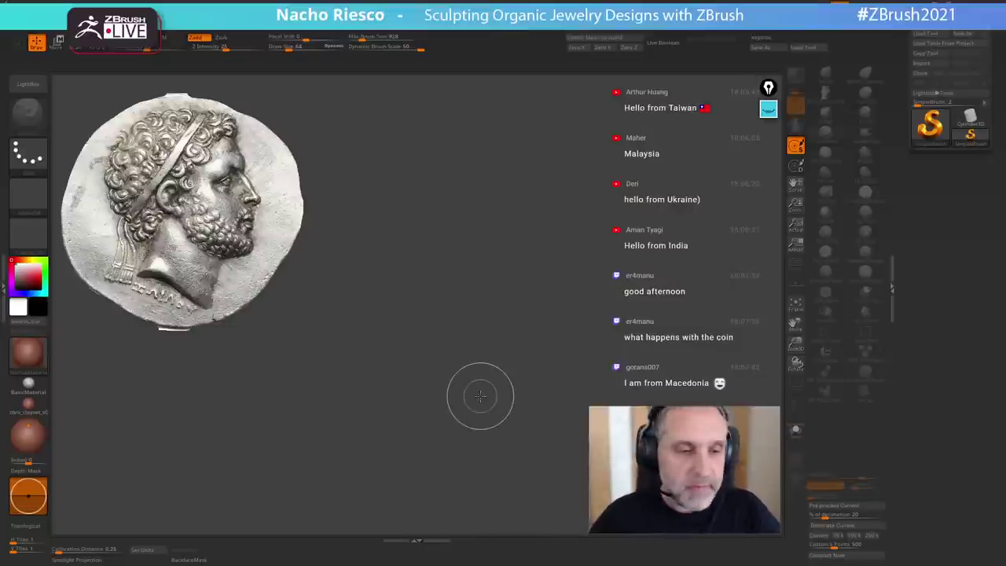
key("XF86AudioLowerVolume")
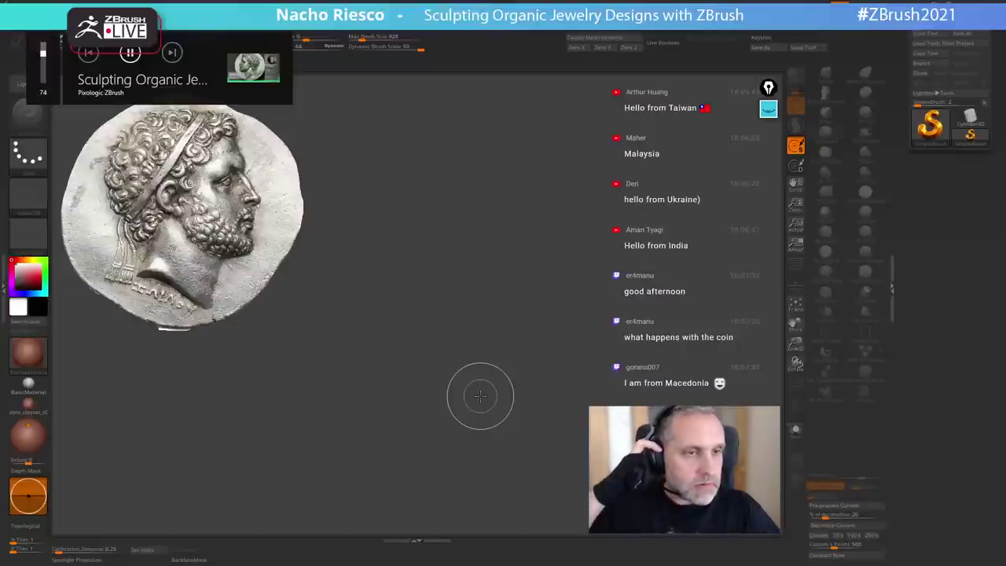
key("XF86AudioLowerVolume")
key("XF86AudioLowerVolume")
key("XF86AudioLowerVolume")
key("XF86AudioLowerVolume")
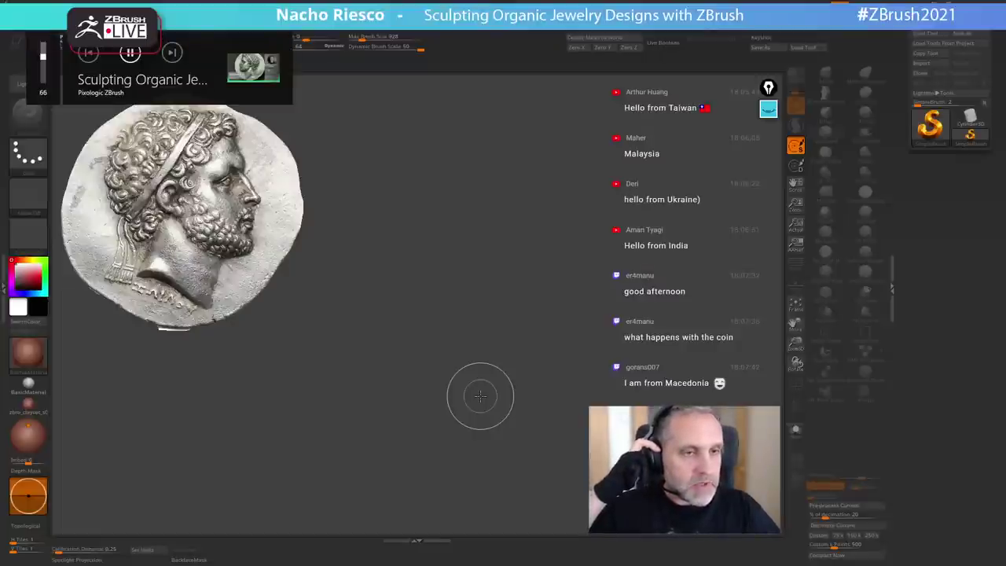
key("XF86AudioRaiseVolume")
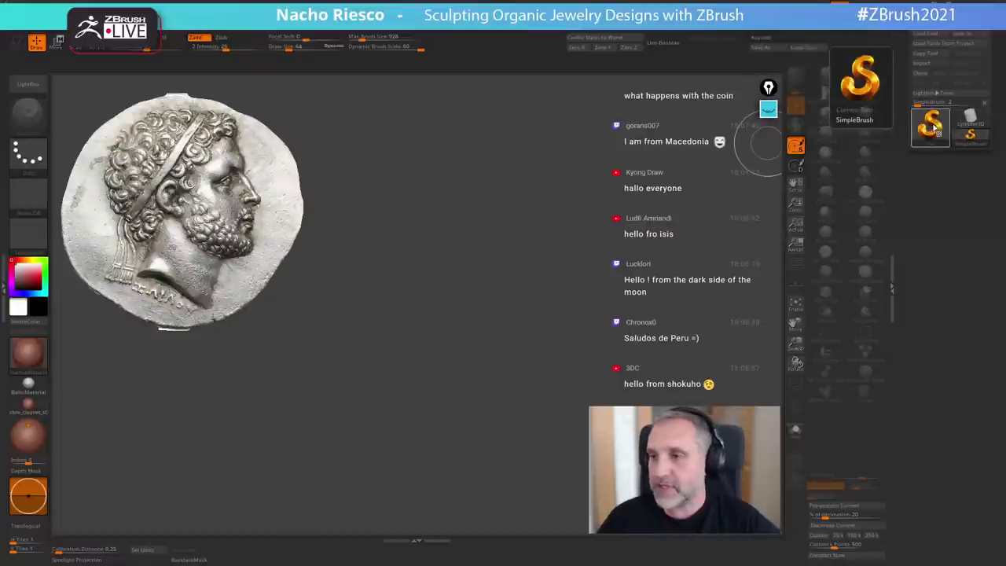
- Place a Cylinder3D primitive on the canvas beside the coin reference, make it editable and convert it to a PolyMesh3D
left_click(936, 130)
left_click(602, 170)
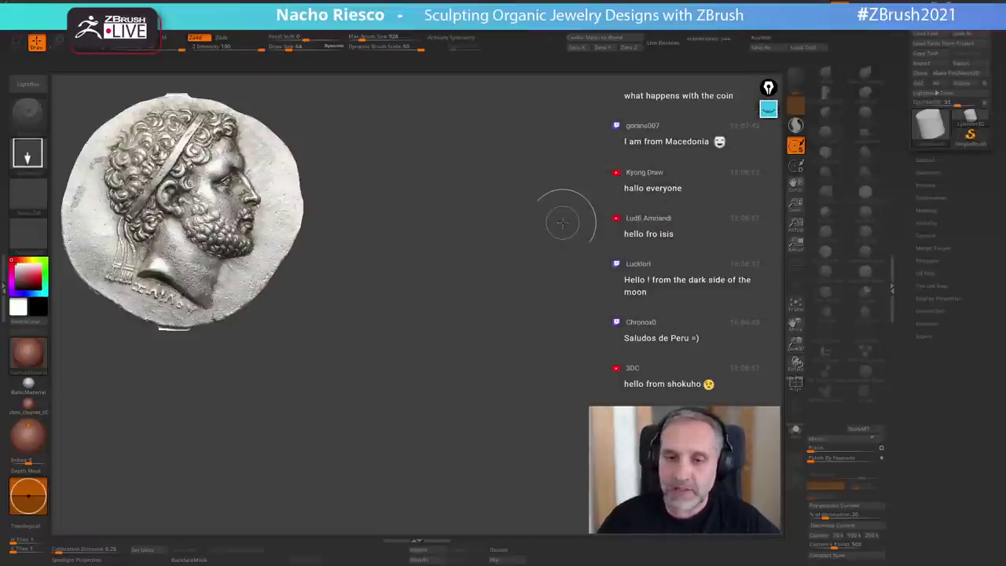
left_click_drag(464, 290, 494, 437)
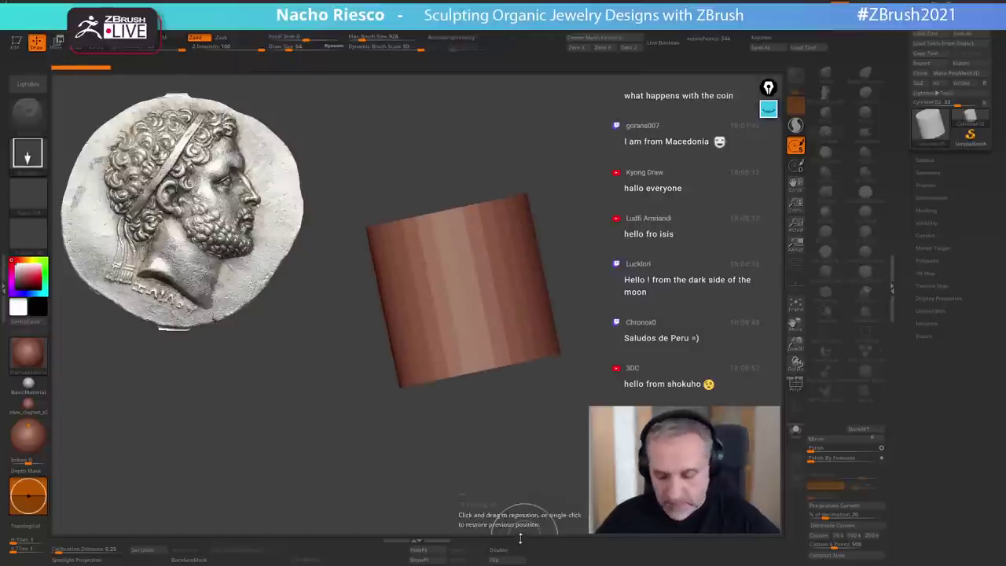
key("t")
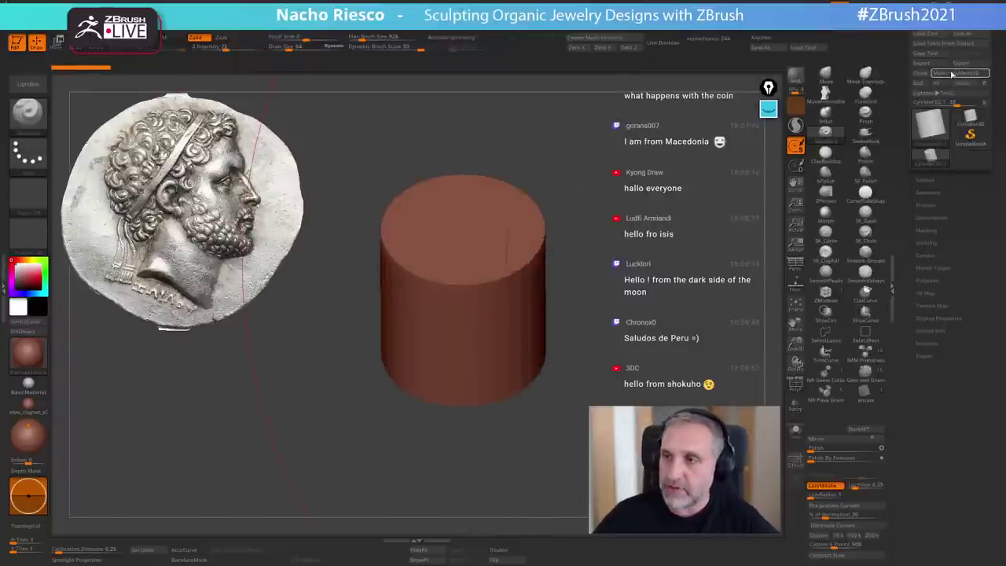
left_click(953, 74)
- Flatten the cylinder along its axis into a thin coin-like disc
left_click_drag(647, 301, 653, 404, "shift")
key("w")
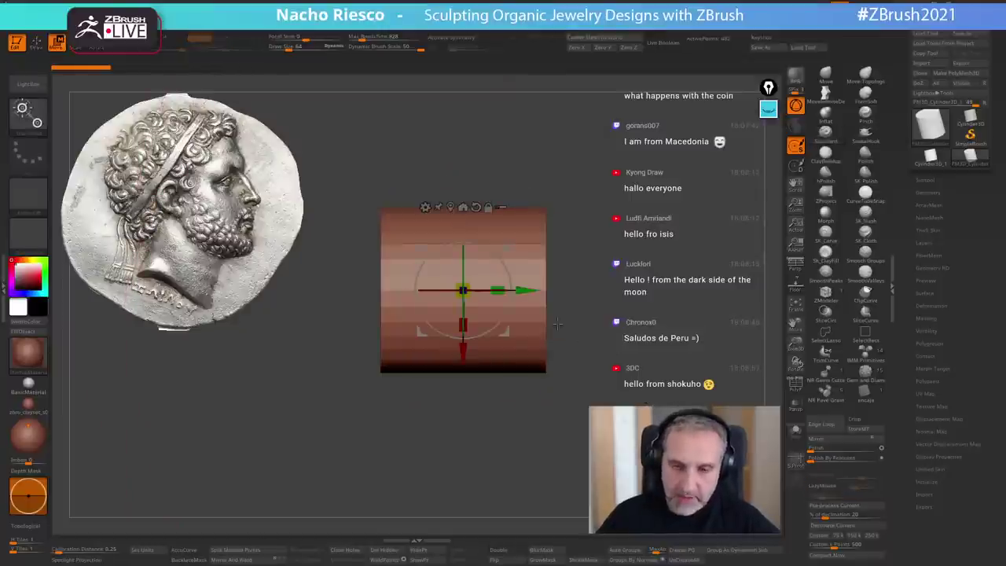
left_click_drag(497, 291, 414, 297)
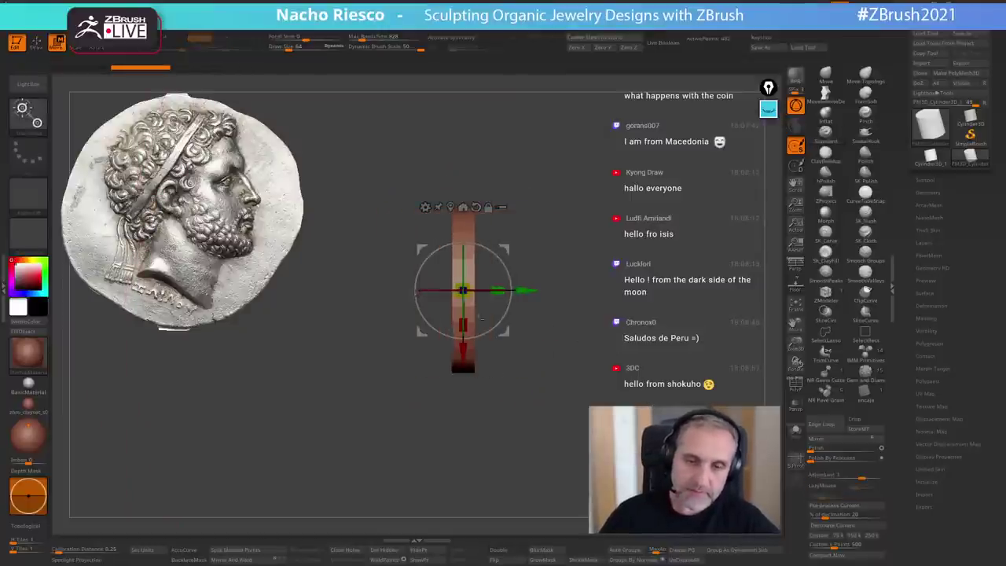
key("q")
mouse_move(619, 394)
left_mouse_down()
mouse_move(607, 403)
mouse_move(658, 370)
left_mouse_up()
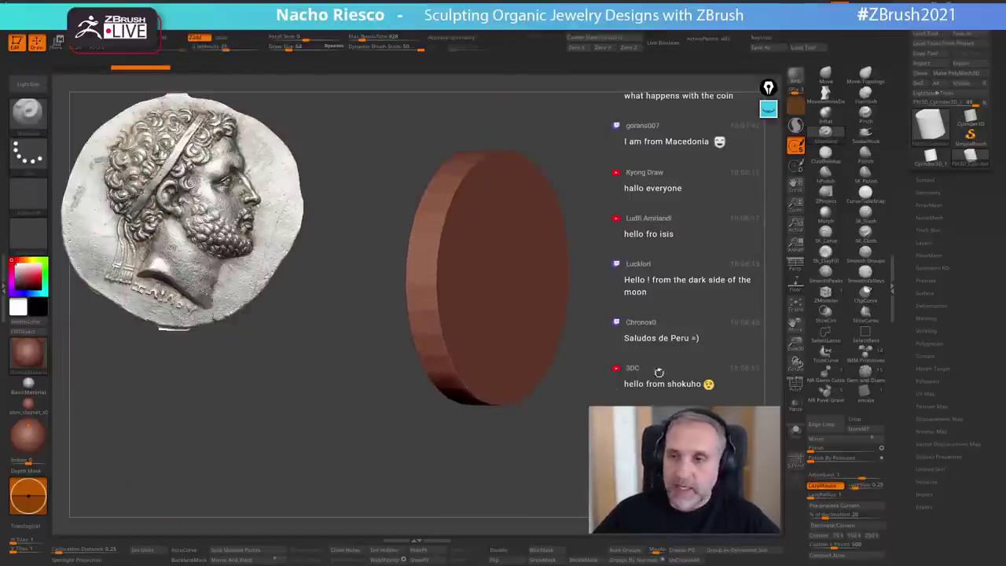
- Annotate the edge of the coin reference with a freehand black arrow and diameter symbol, clearing the first attempt and redrawing it
left_click(769, 110)
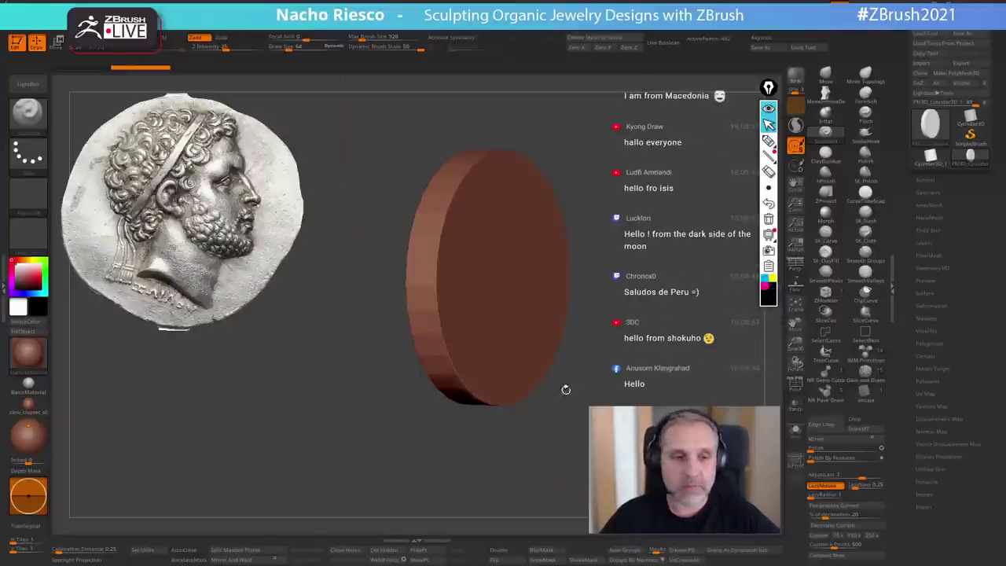
left_click_drag(629, 371, 615, 387)
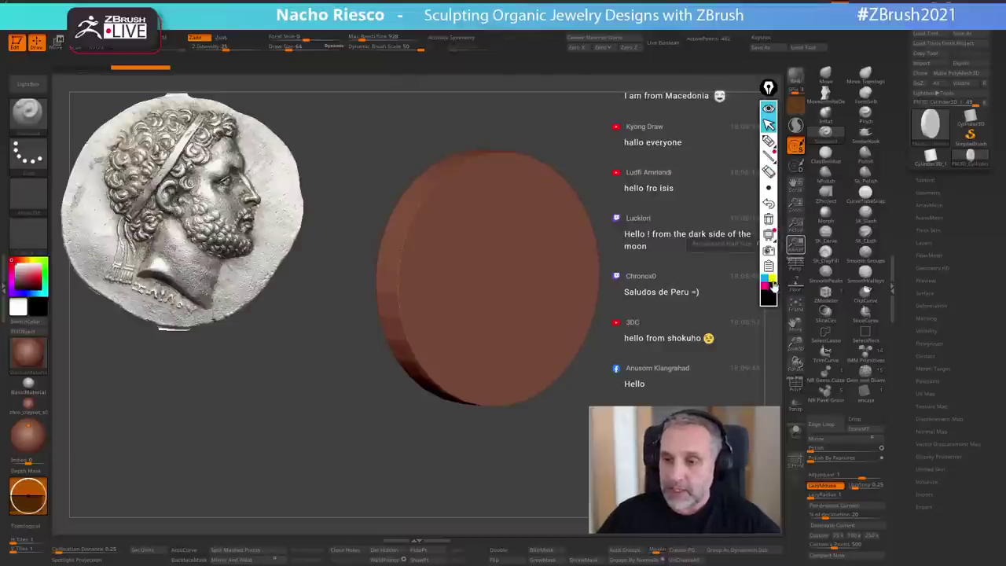
left_click(769, 140)
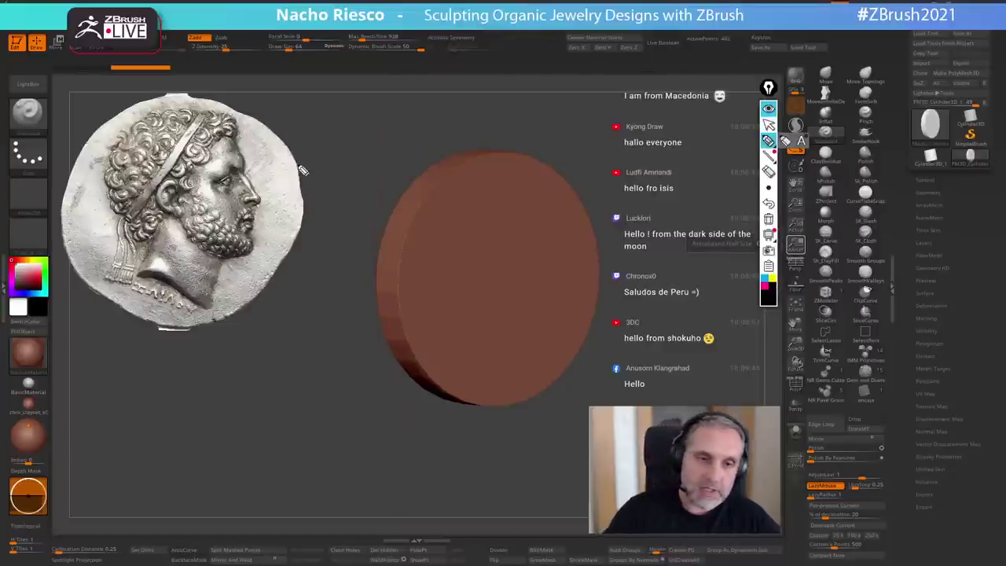
mouse_move(304, 121)
left_mouse_down()
mouse_move(288, 145)
mouse_move(296, 141)
left_mouse_up()
mouse_move(308, 109)
left_mouse_down()
mouse_move(318, 123)
mouse_move(305, 139)
left_mouse_up()
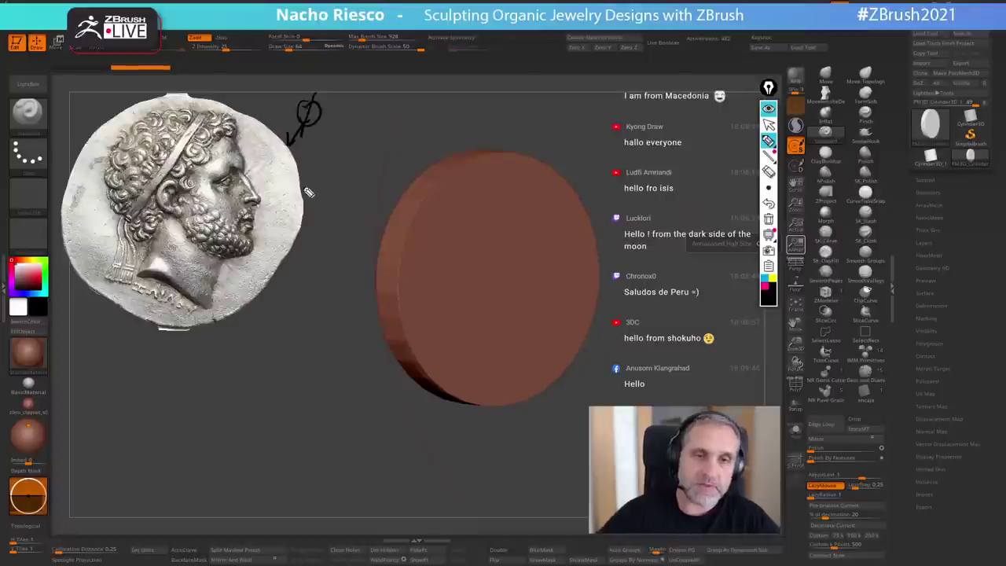
left_click(769, 220)
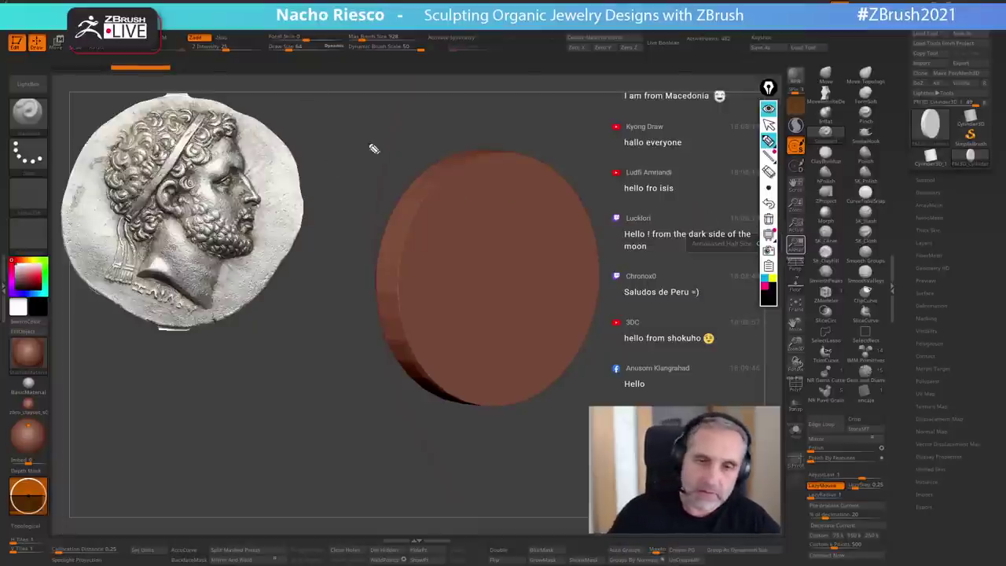
left_click_drag(287, 141, 322, 95)
left_click_drag(330, 94, 312, 120)
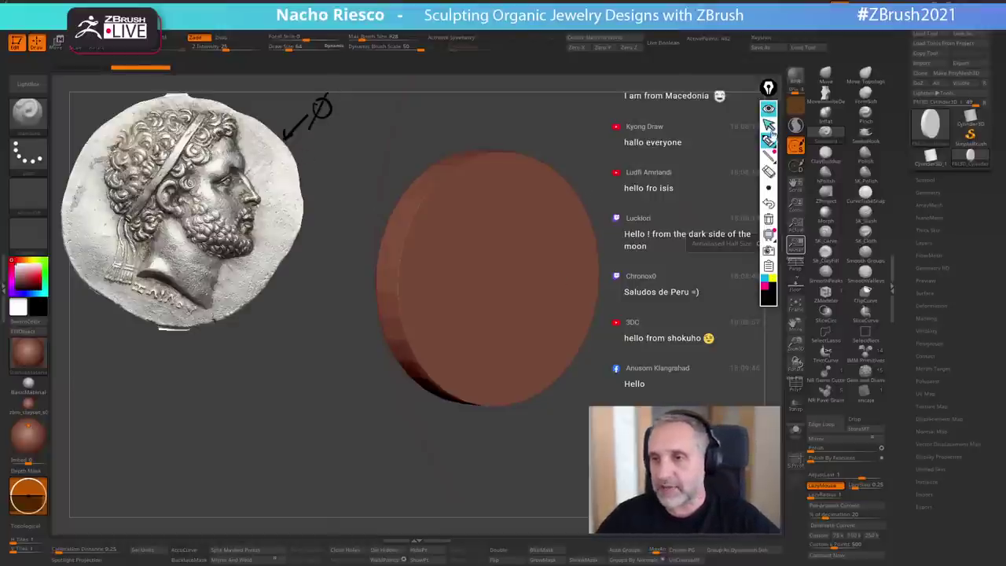
mouse_move(772, 144)
left_click(768, 123)
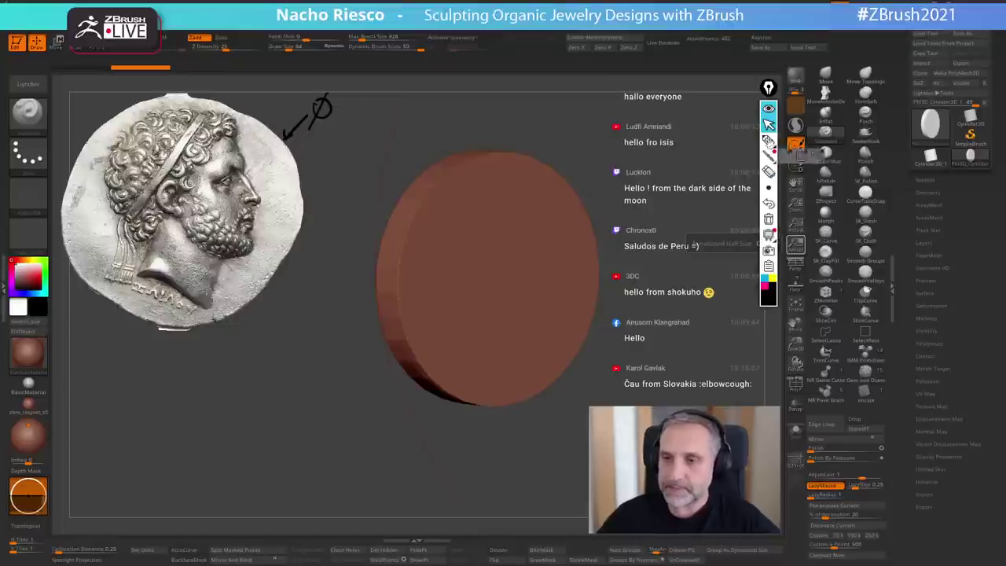
- Set the scene scale of the disc in Scale Master, choosing the 2.00 x 0.28 x 2.00 mm option
mouse_move(769, 135)
left_click_drag(700, 271, 655, 292)
left_click_drag(567, 424, 563, 395, "alt")
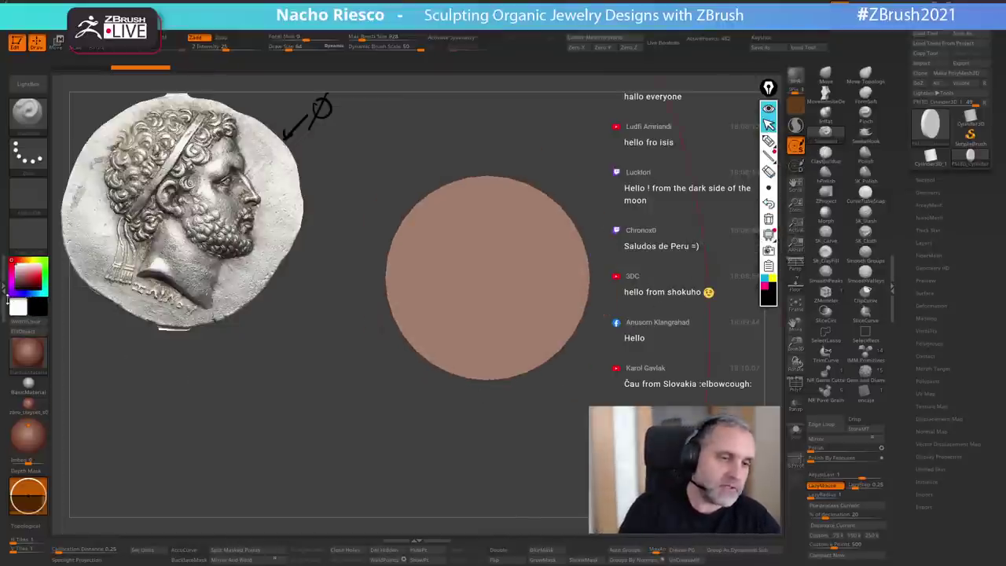
left_click(4, 290)
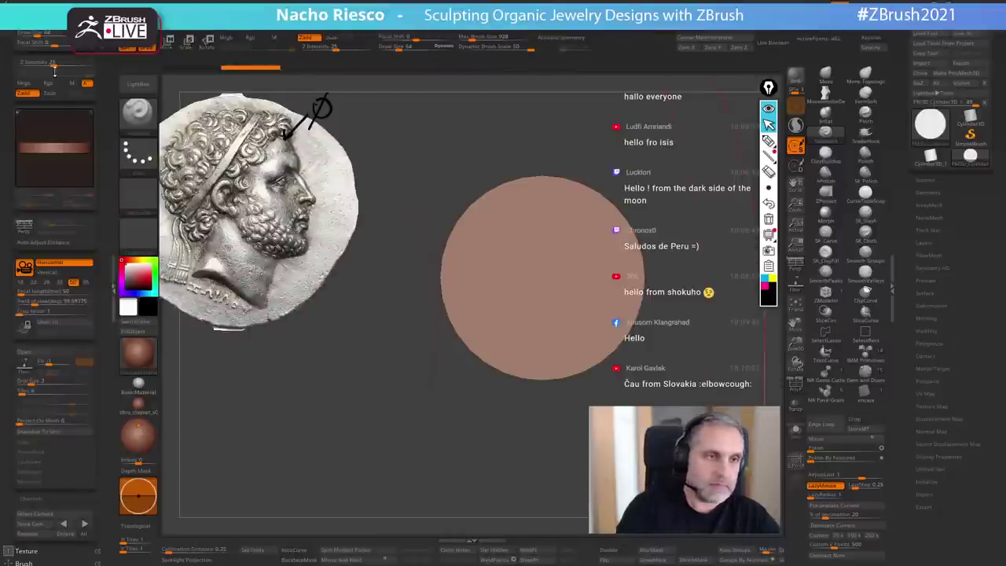
left_click(28, 17)
left_click(47, 323)
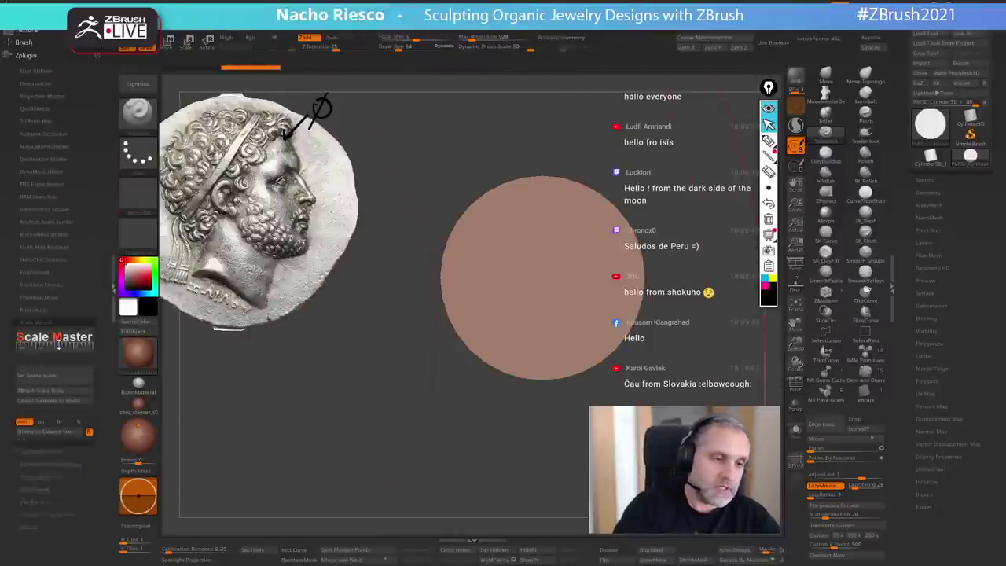
left_click(55, 375)
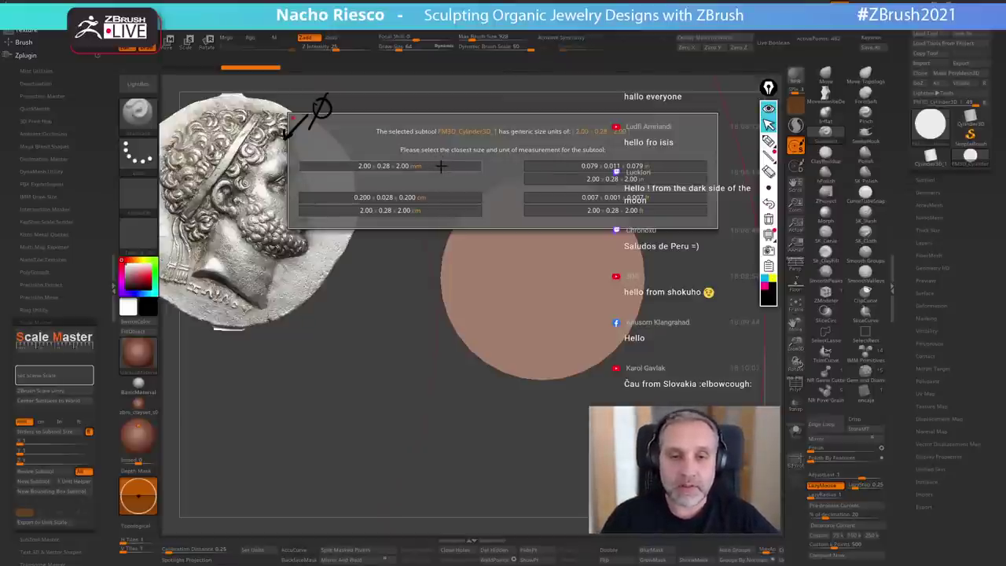
left_click(441, 167)
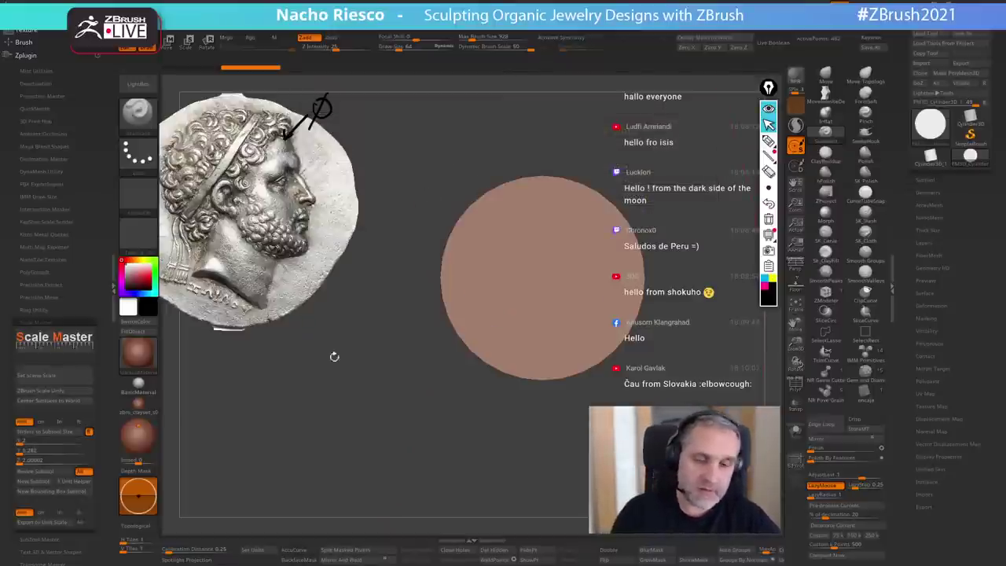
- Resize the disc proportionally to a diameter of 17 mm with Scale Master
left_click_drag(409, 429, 474, 415)
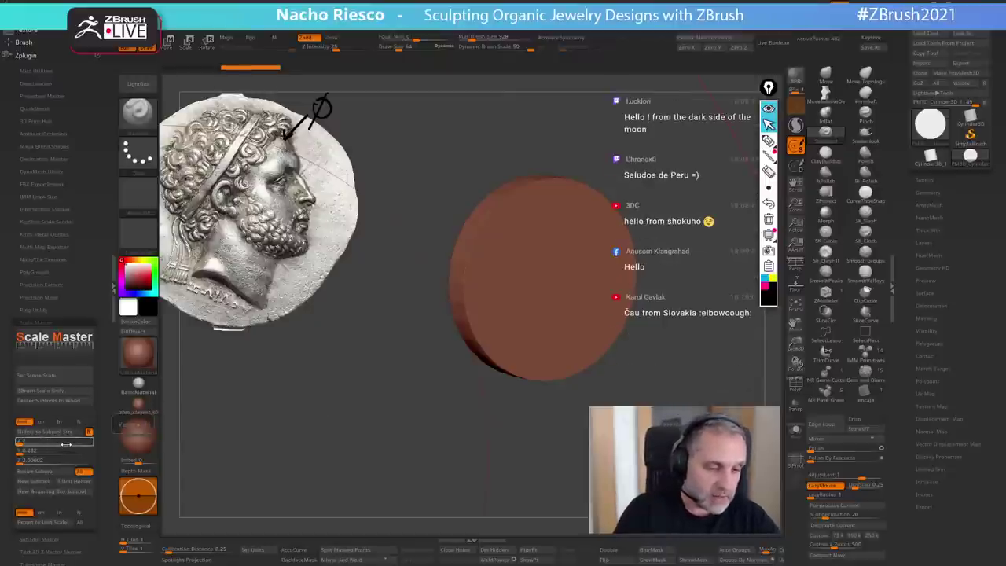
left_click(71, 444)
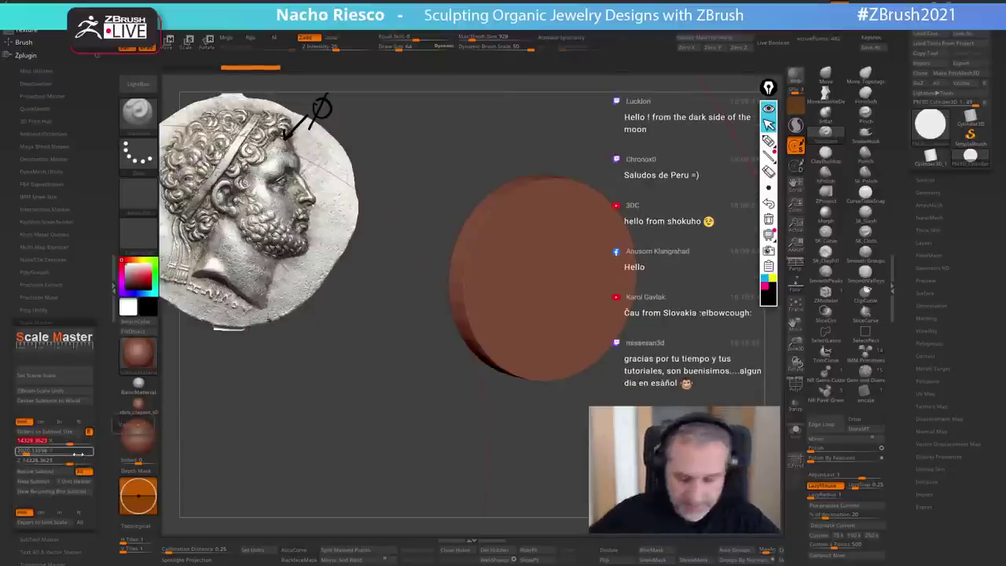
type("17")
key("Return")
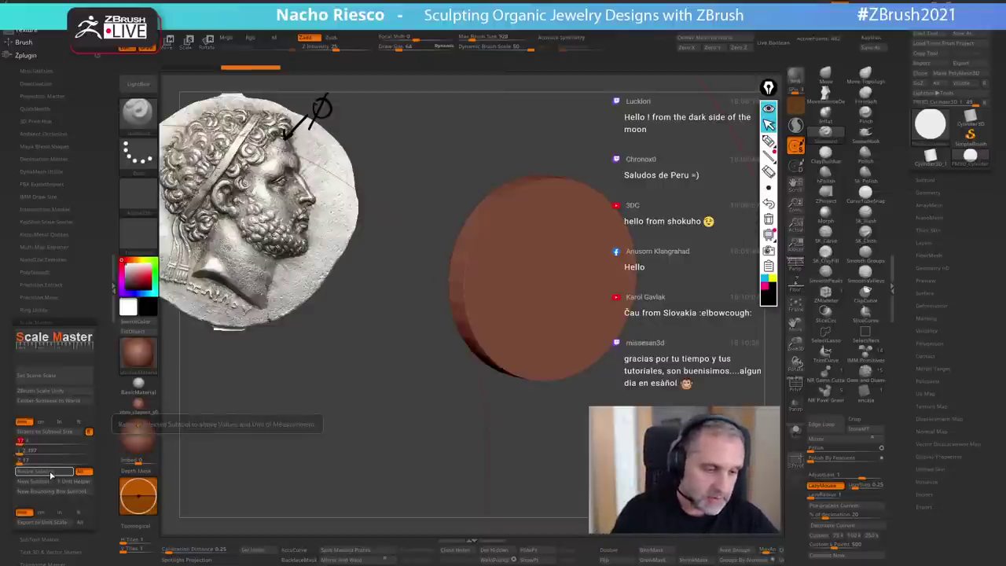
left_click(51, 475)
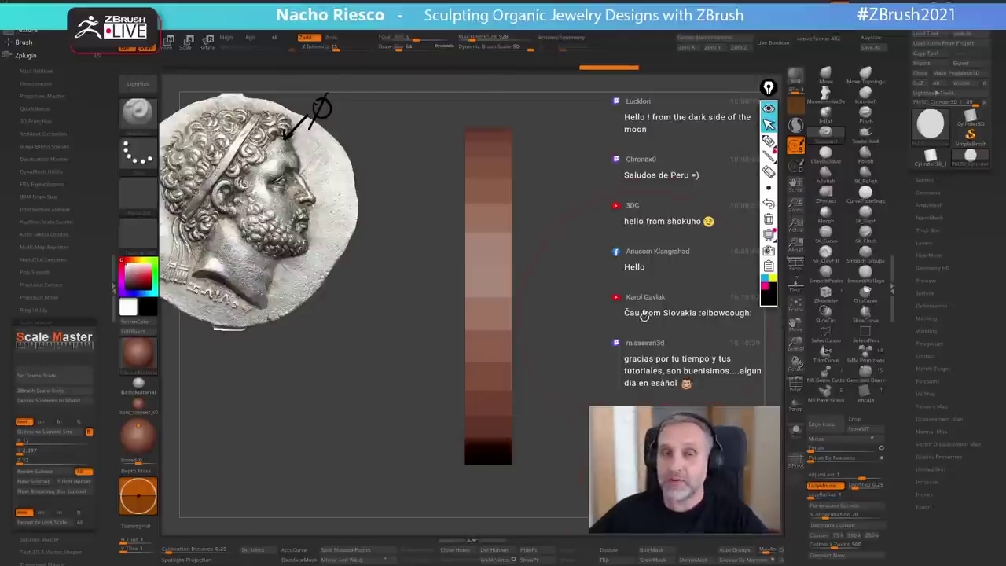
- Turn off proportional sizing in Scale Master and resize the disc to a Y thickness of 2.5 mm
left_click_drag(645, 313, 647, 346)
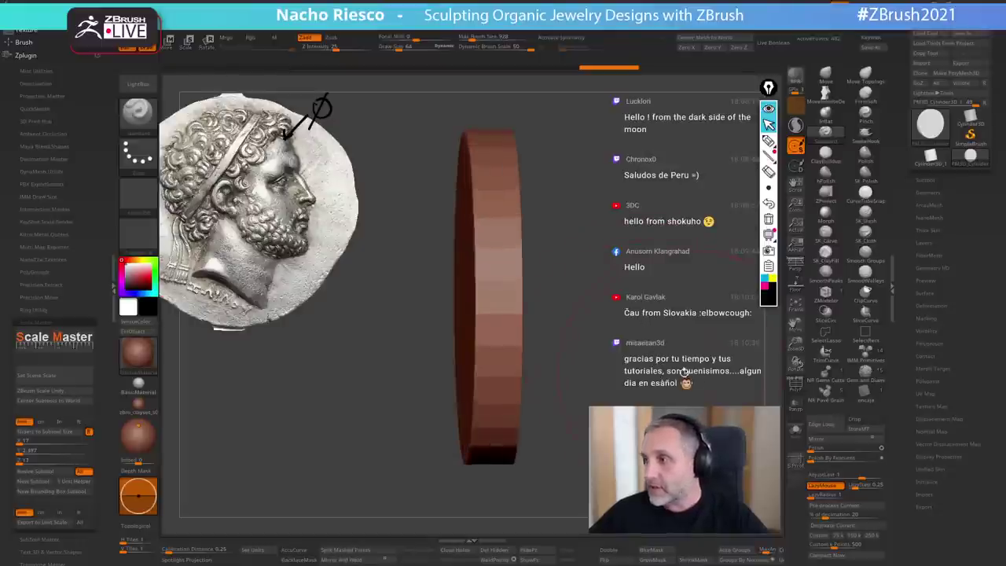
left_click_drag(641, 372, 633, 378, "shift")
left_click_drag(646, 431, 660, 393, "alt")
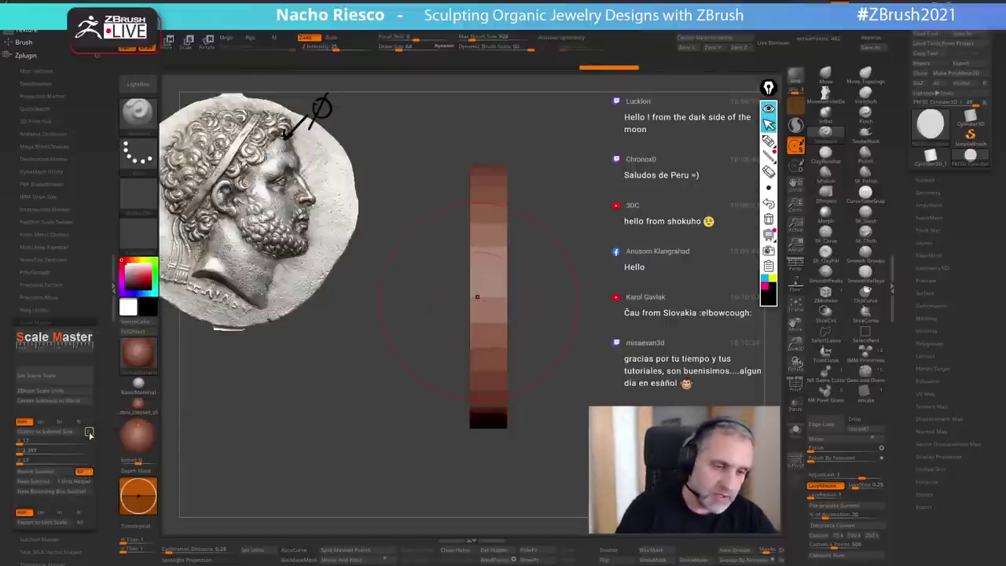
left_click(73, 453)
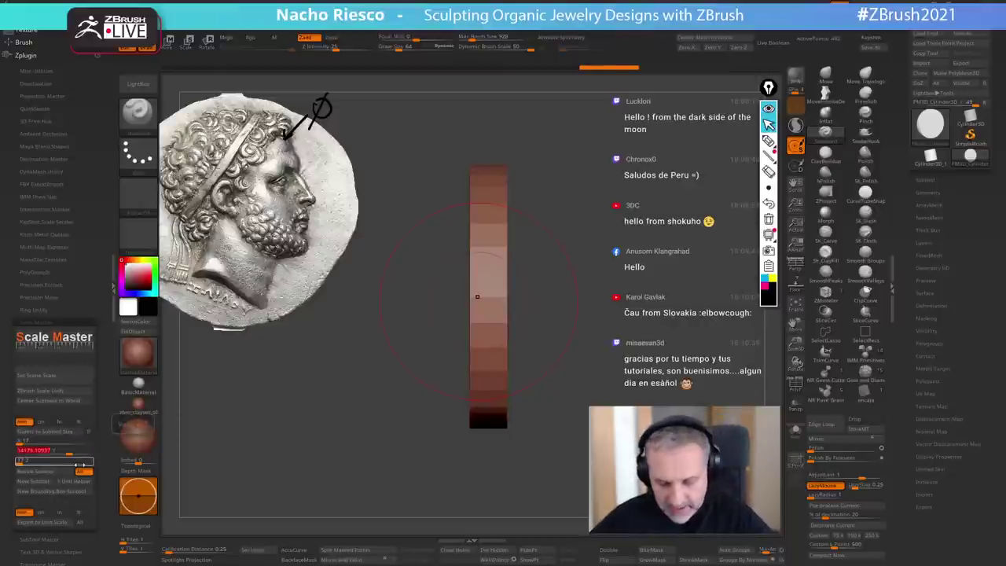
type("2.")
key("Return")
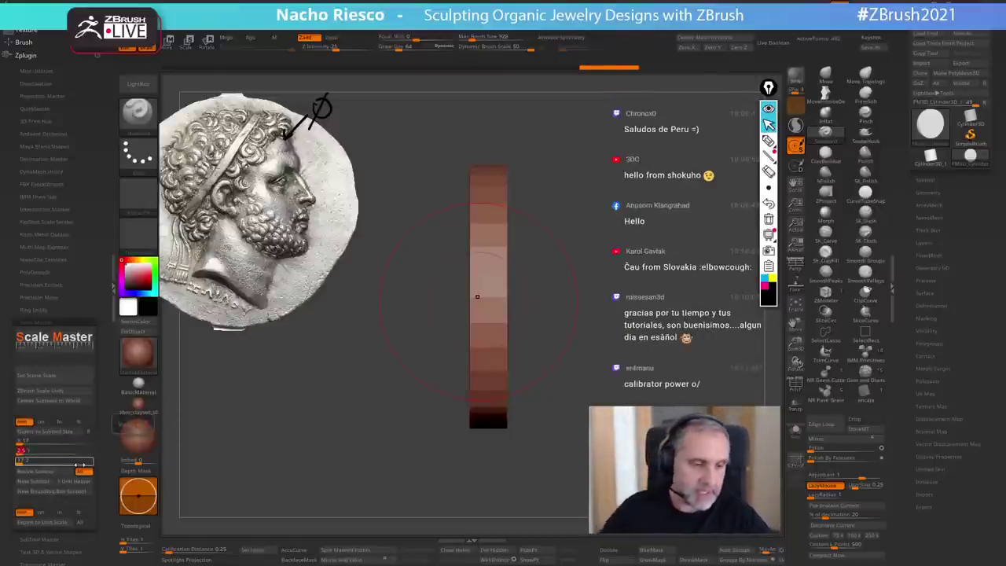
left_click(58, 472)
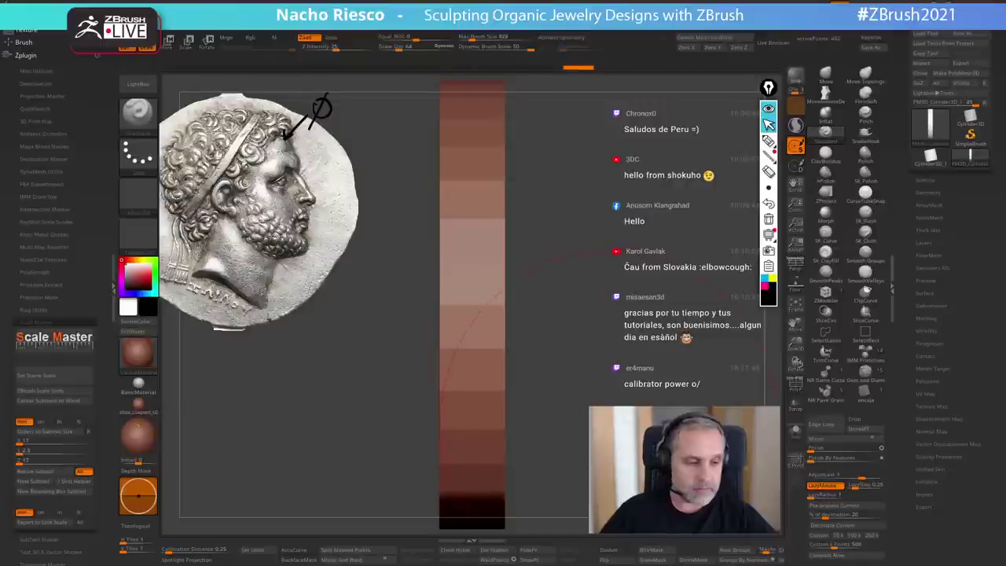
- Set the scene scale again for the resized disc, choosing the 17.00 x 2.50 x 17.00 mm option
left_click_drag(547, 445, 507, 413)
left_click(83, 374)
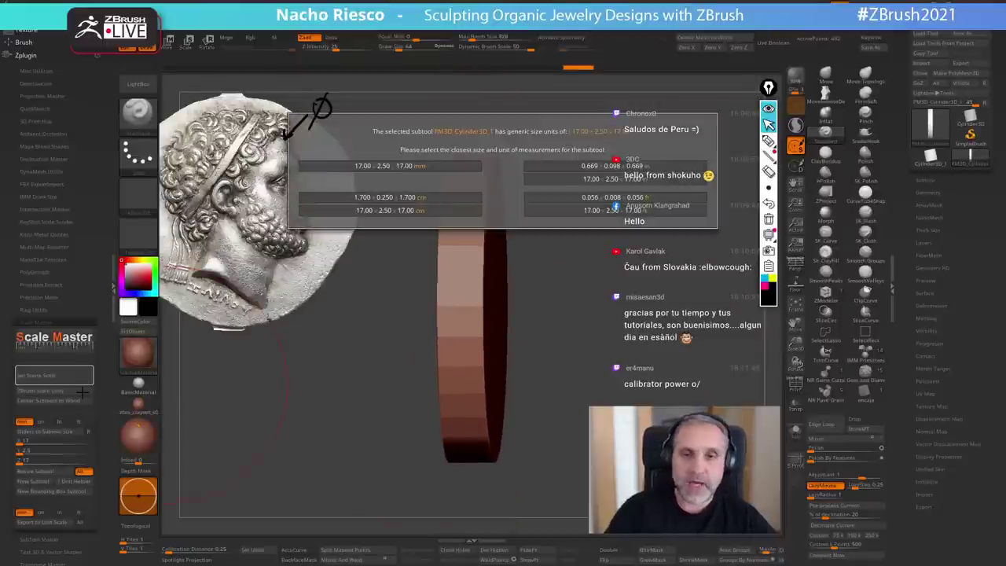
left_click(388, 168)
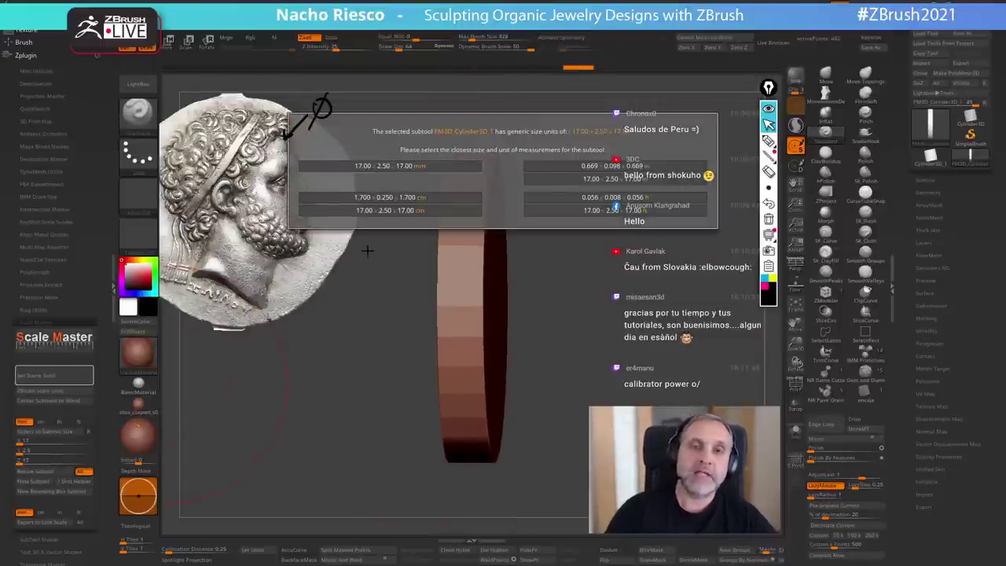
left_click_drag(416, 197, 291, 206)
left_click_drag(370, 378, 421, 370, "alt")
left_click_drag(393, 283, 438, 275)
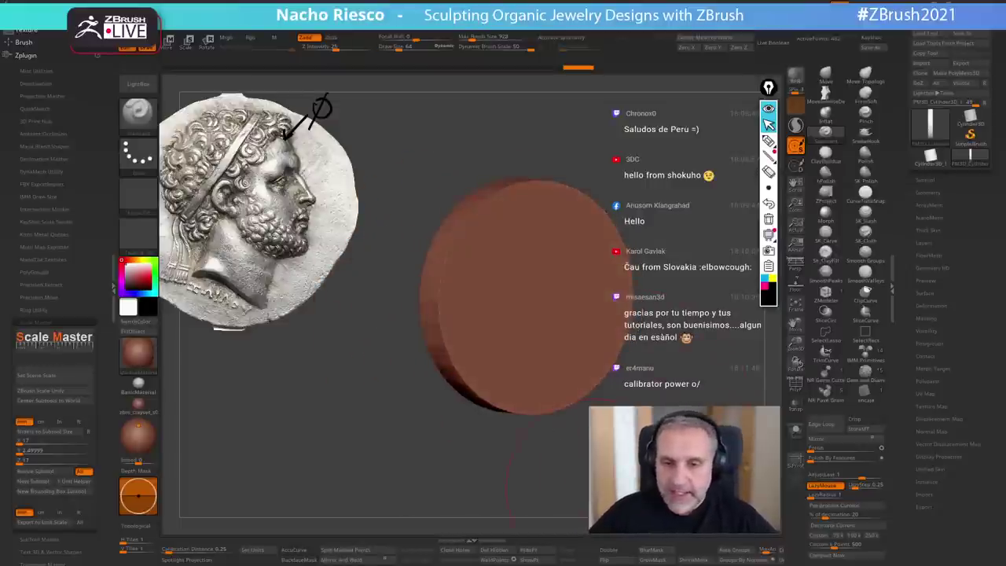
left_click_drag(682, 362, 691, 366)
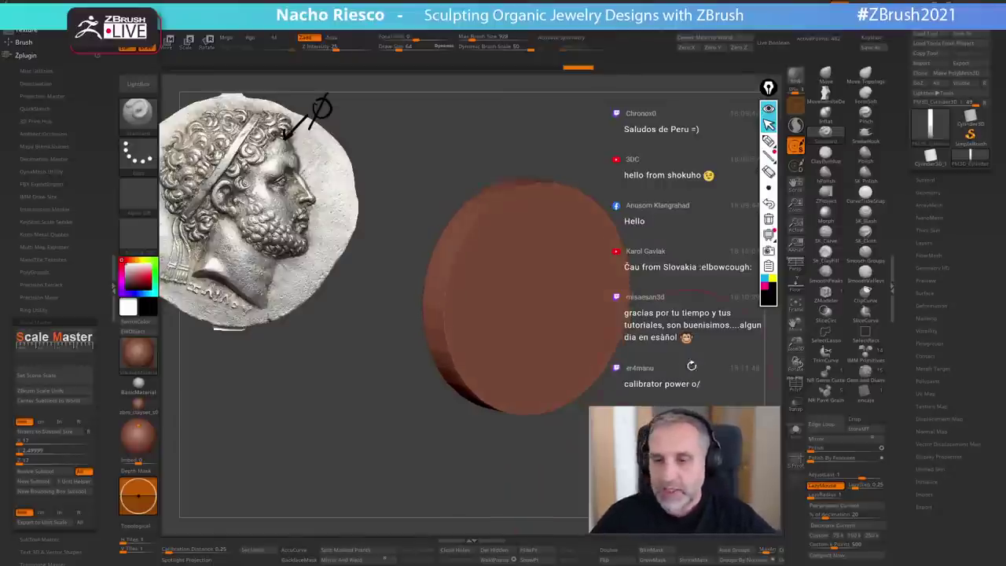
- Append a cube as a new subtool and make it the active subtool
left_click(929, 180)
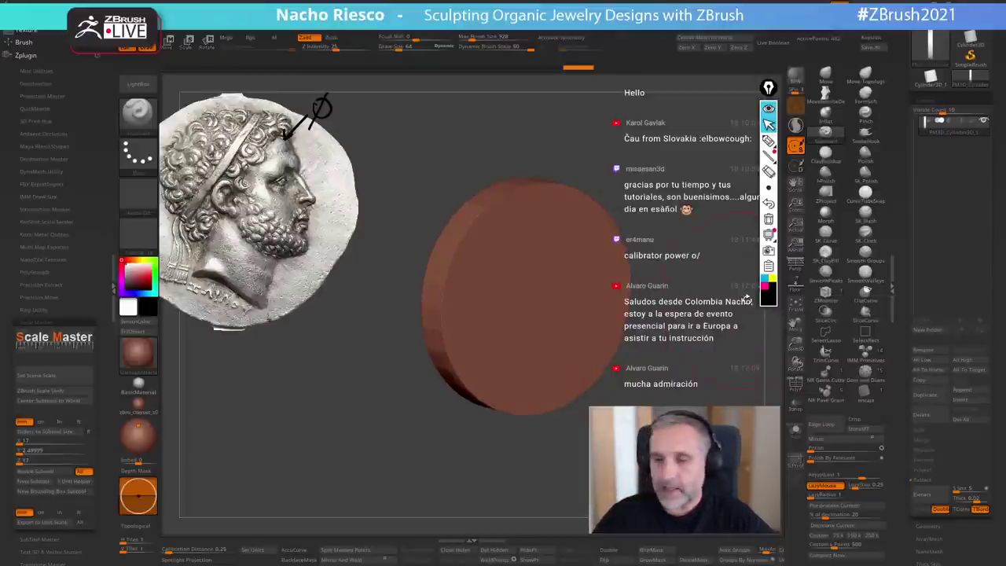
left_click(966, 396)
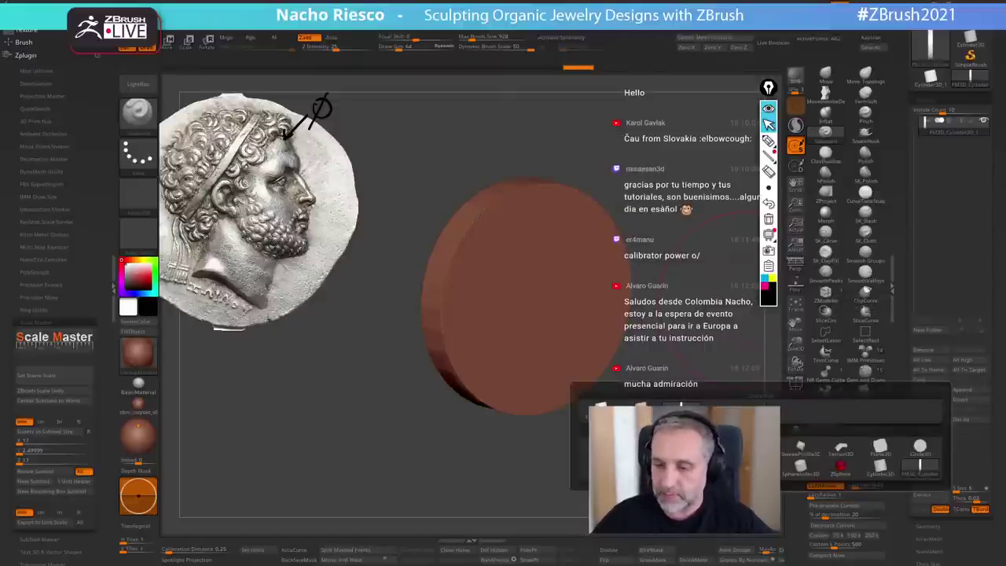
left_click(640, 447)
left_click_drag(676, 440, 712, 432, "shift")
left_click(954, 147)
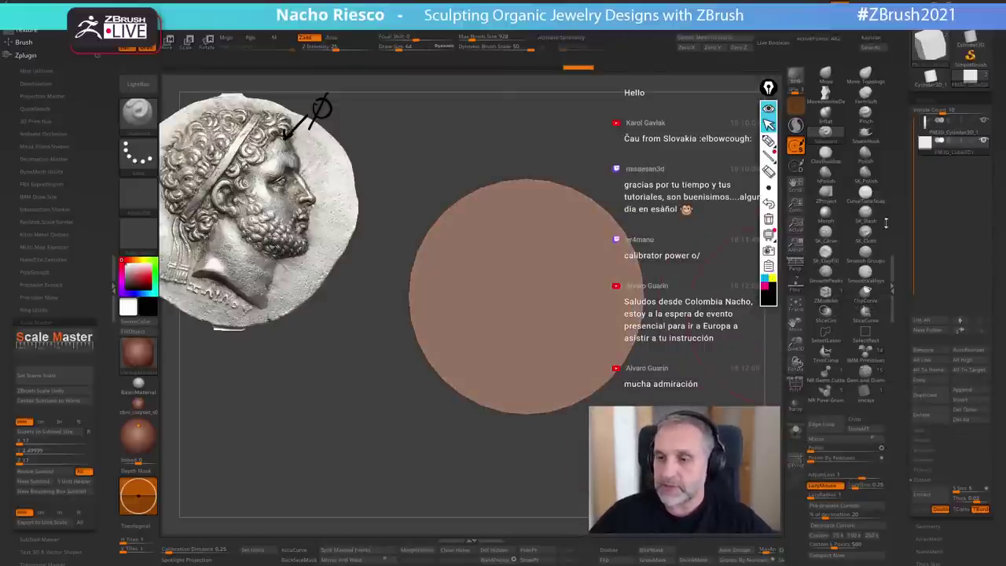
- With transparency on, enlarge the cube beyond the disc's outline, thin it into a slab and shift it towards the disc's back face
left_click(796, 405)
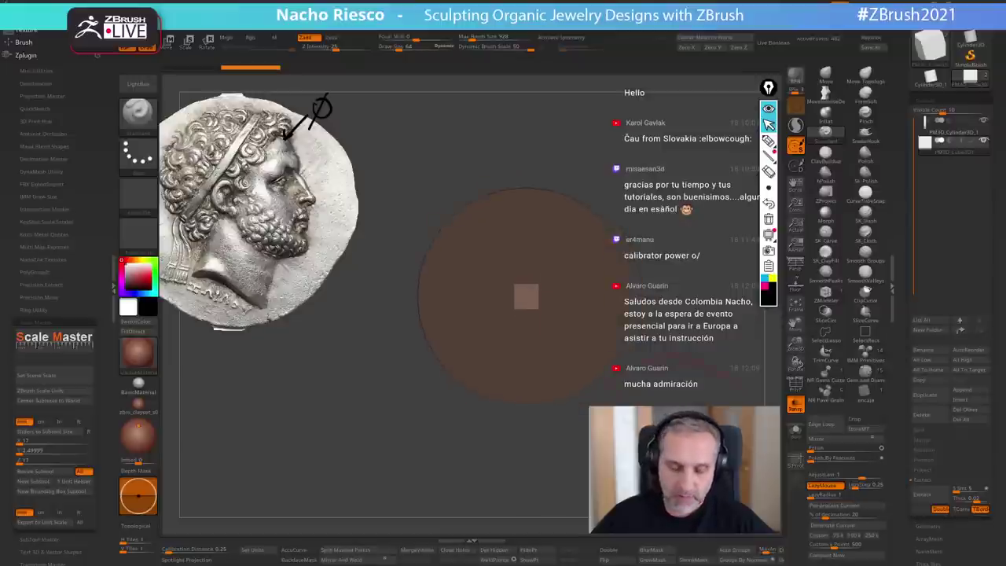
key("e")
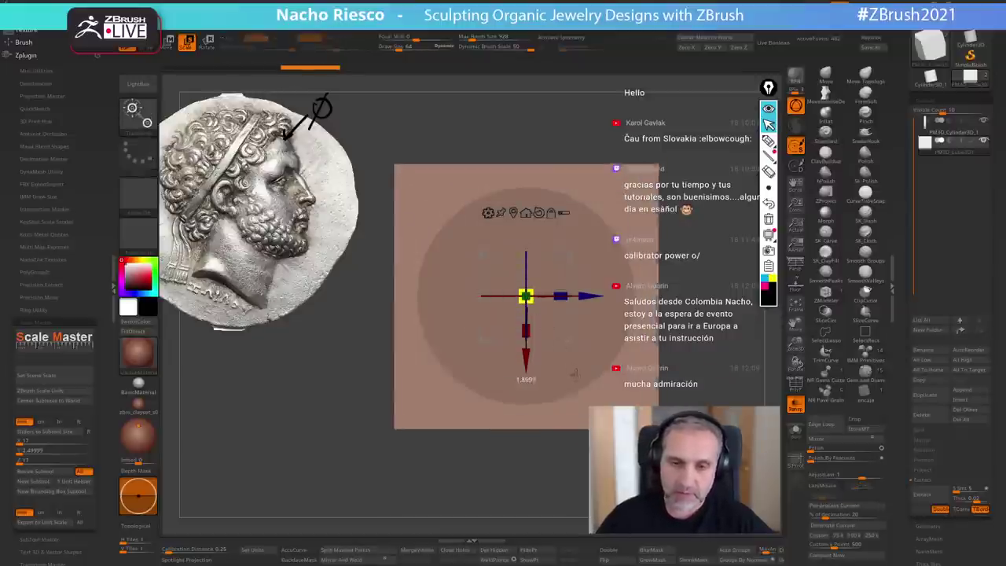
left_click_drag(559, 296, 439, 296)
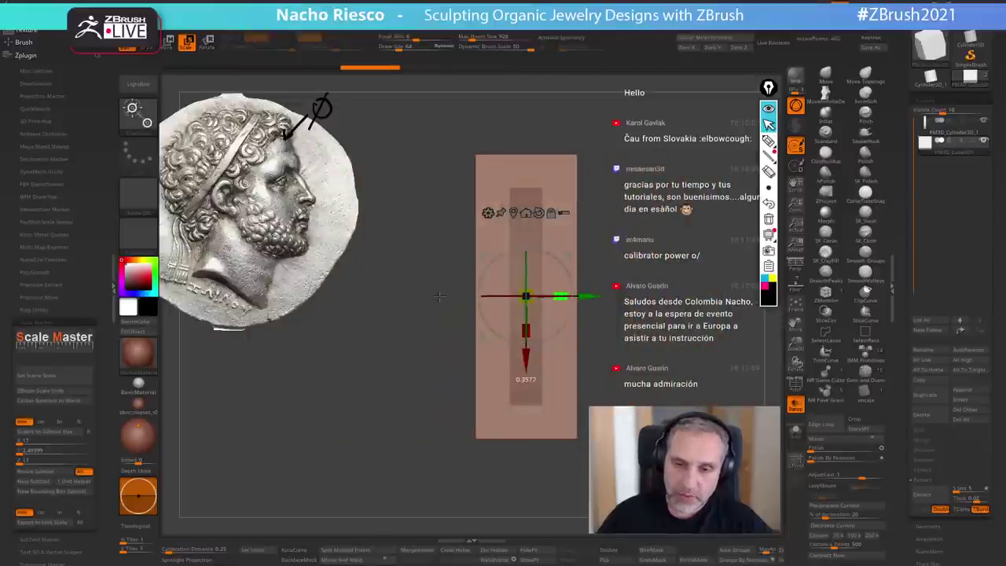
left_click_drag(593, 295, 580, 292)
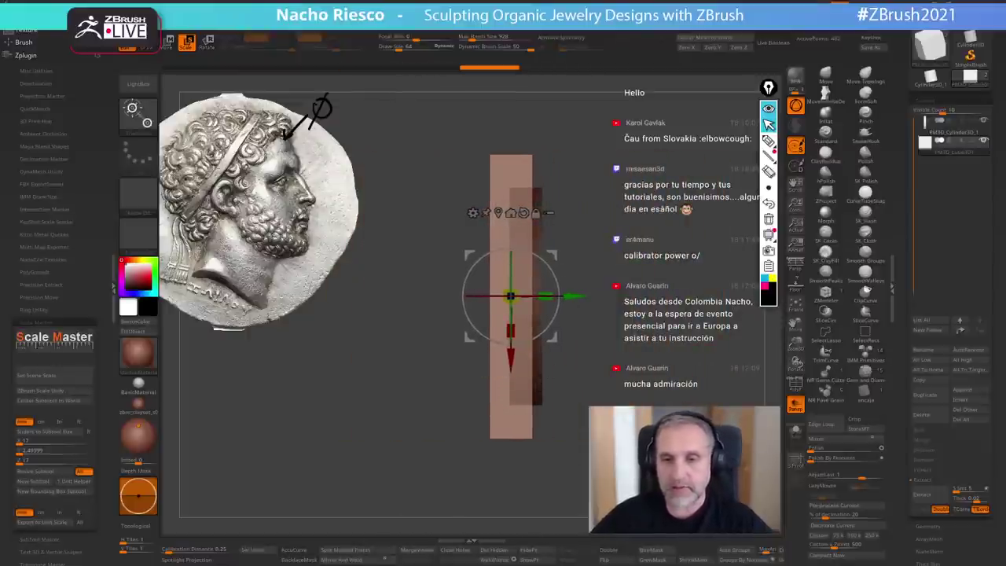
right_click_drag(579, 299, 577, 323)
mouse_move(573, 295)
left_mouse_down()
mouse_move(551, 294)
mouse_move(577, 302)
left_mouse_up()
key("q")
left_click_drag(671, 352, 595, 359)
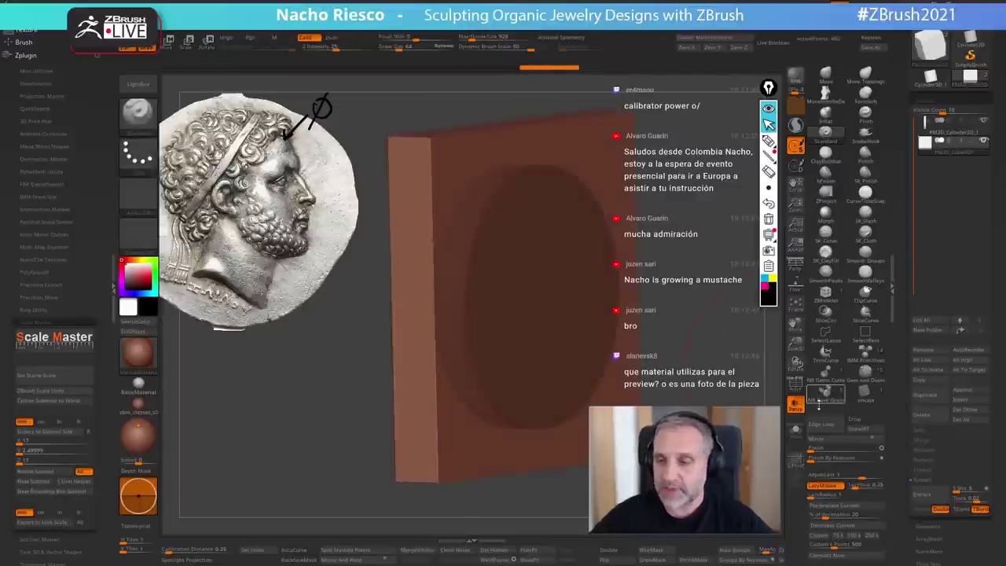
- Show the slab's polyframe and assign its polygroups by normals
left_click(795, 388)
left_click_drag(731, 361, 707, 409)
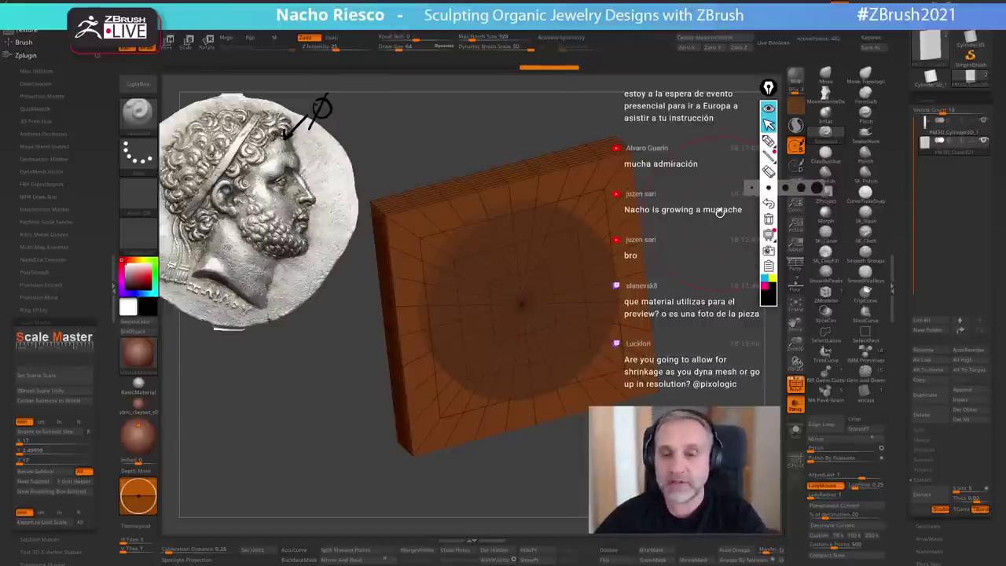
left_click_drag(702, 353, 731, 350)
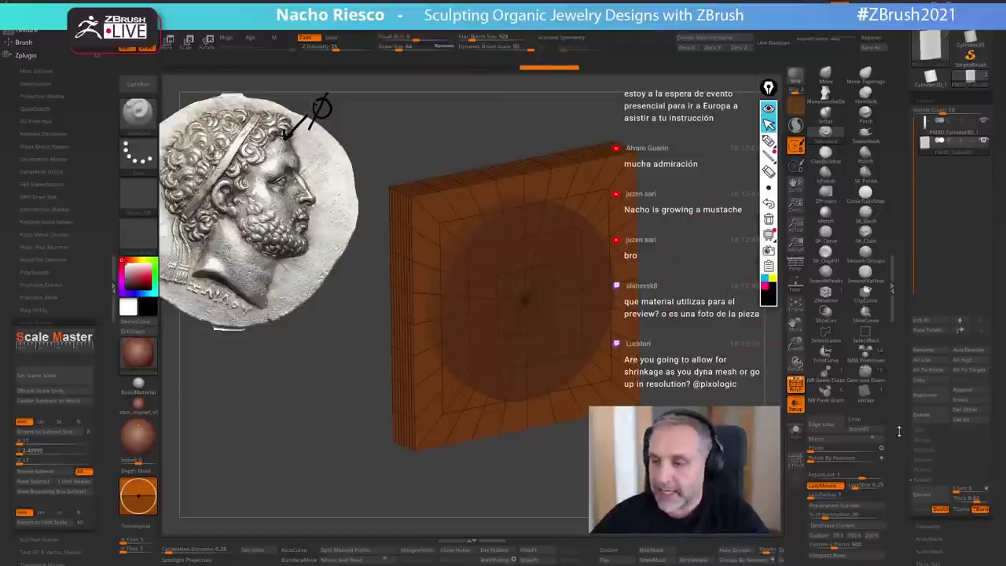
scroll(899, 431, "down", 3)
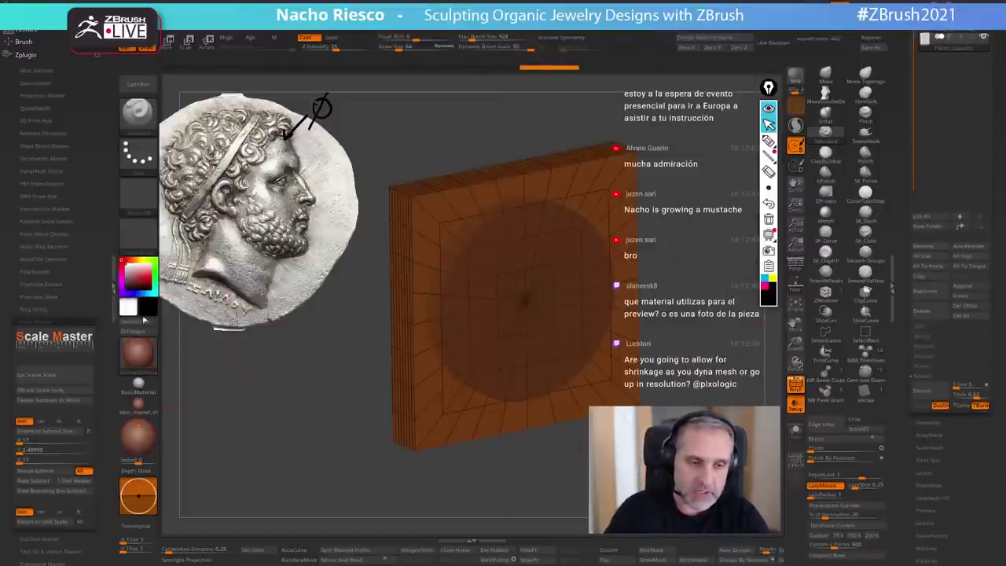
left_click(112, 295)
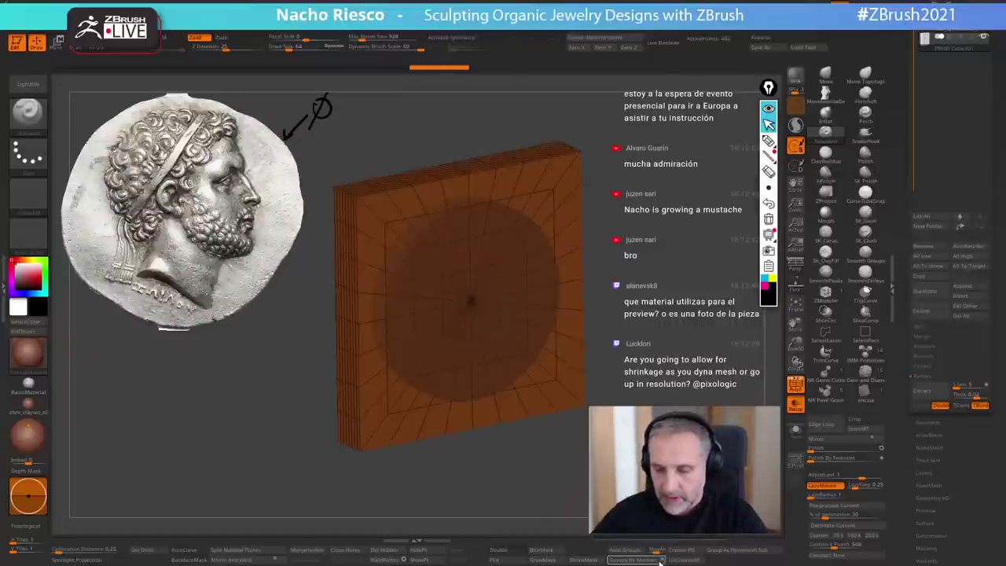
left_click(647, 561)
left_click_drag(633, 471, 686, 440)
- Run ZRemesher twice on the slab with Keep Groups on, Double density and Adaptive Size 0
left_click_drag(907, 437, 907, 340)
left_click_drag(906, 470, 906, 354)
left_click(928, 207)
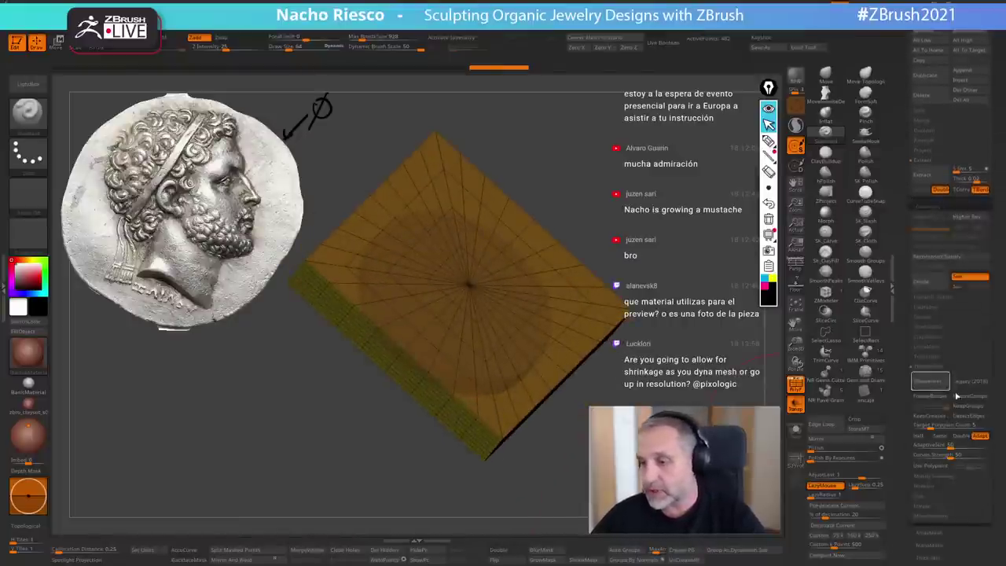
left_click(962, 437)
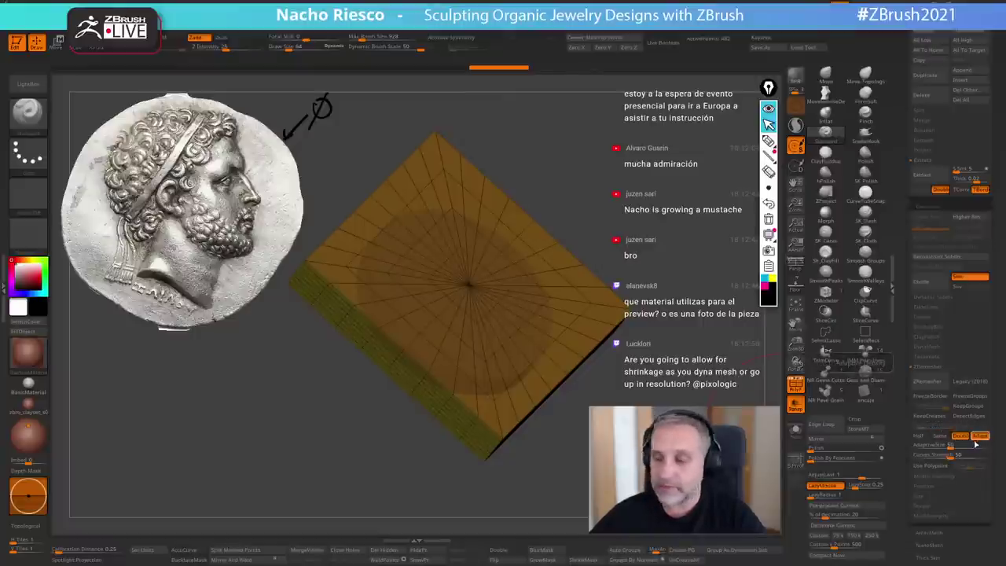
left_click(970, 406)
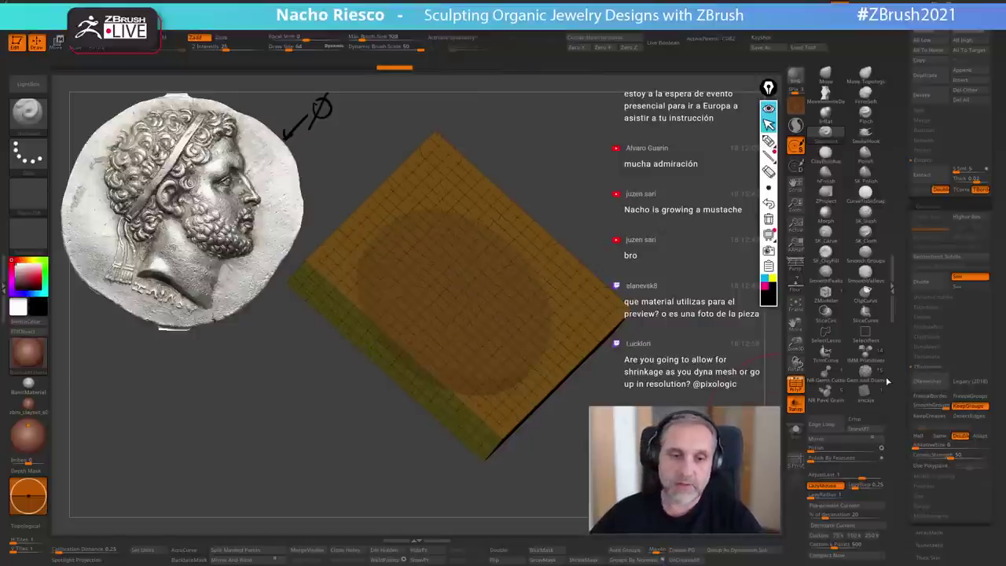
left_click_drag(393, 464, 503, 472)
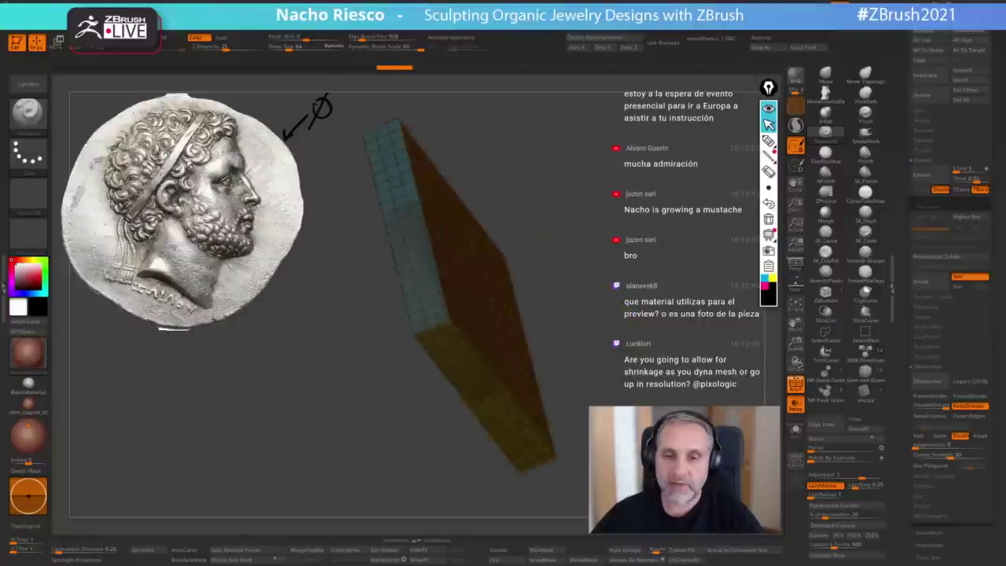
left_click(933, 389)
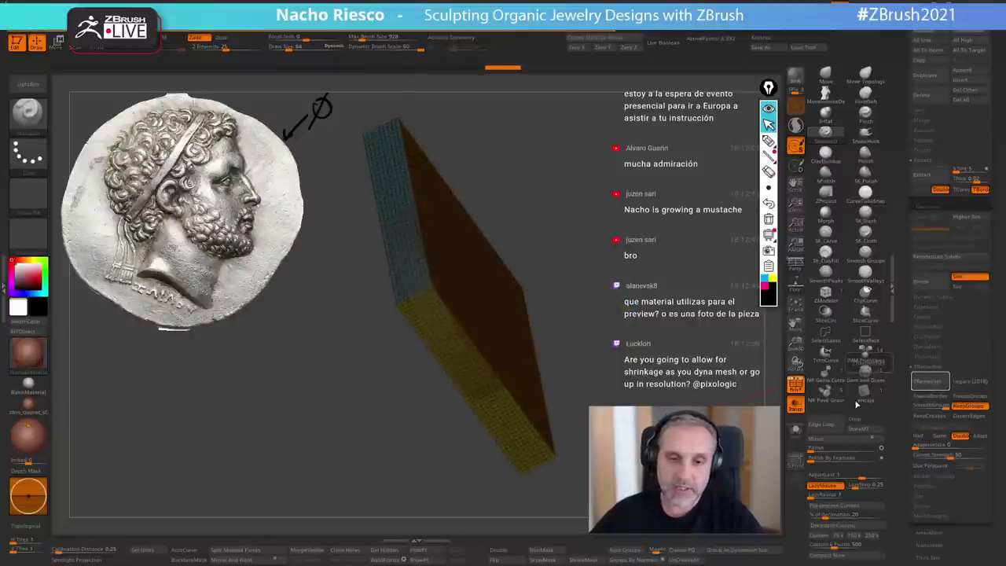
- Turn off the polyframe and transparency displays and view the disc on the slab straight from the front
left_click(796, 385)
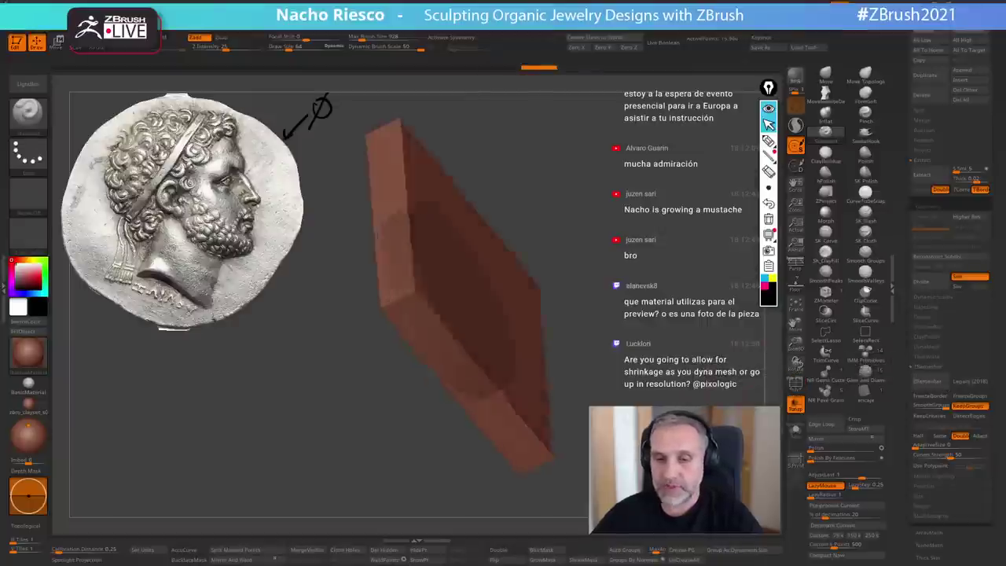
left_click_drag(598, 385, 628, 393)
left_click(796, 403)
left_click_drag(707, 394, 581, 393)
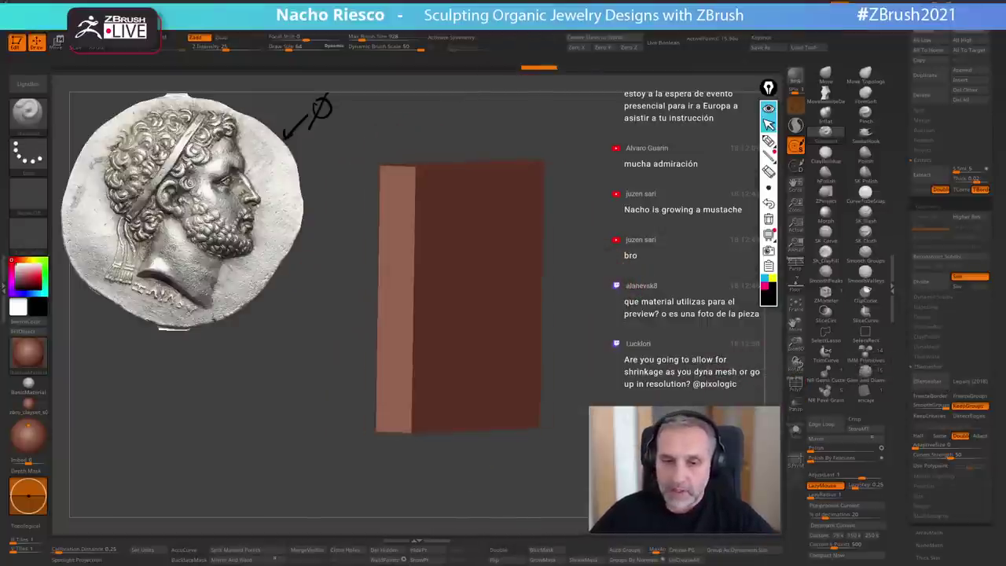
scroll(922, 176, "up", 6)
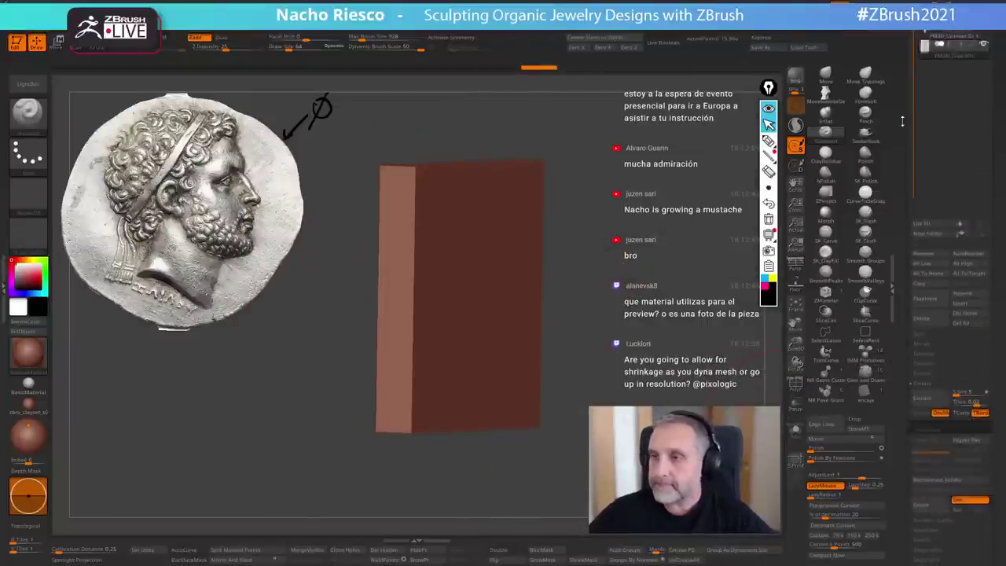
left_click_drag(581, 409, 503, 440)
left_click_drag(472, 472, 479, 472, "shift")
left_click_drag(393, 471, 669, 463)
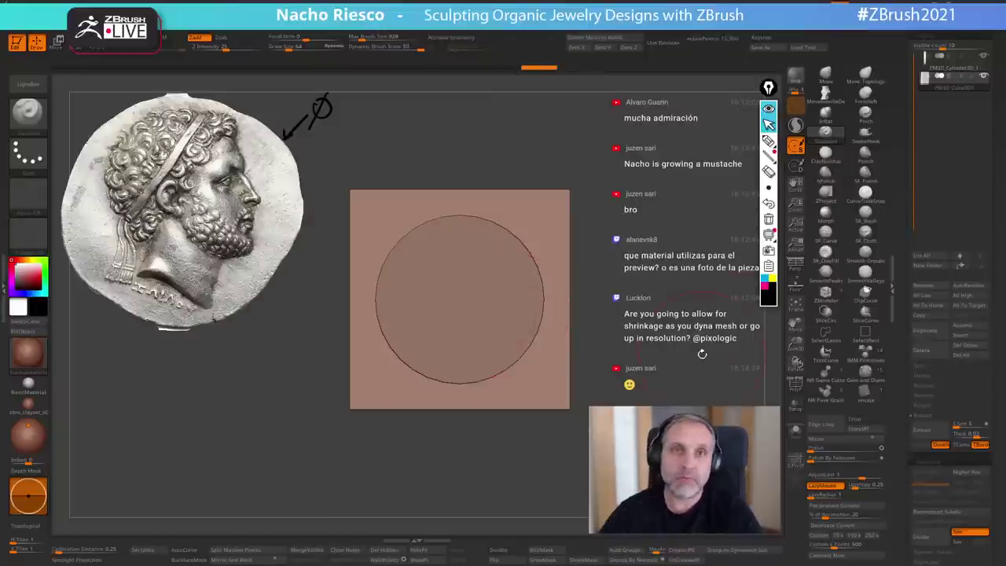
- Annotate the side view with a black relief profile bulging from the disc, and add a viewing arrow with an eye towards the reference coin
left_click_drag(628, 385, 620, 391)
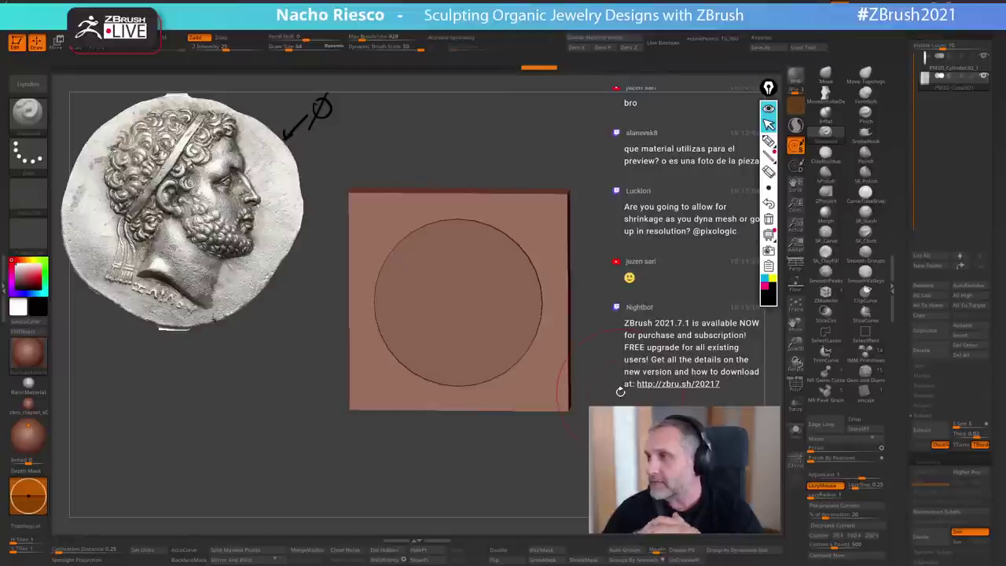
left_click_drag(621, 392, 593, 429)
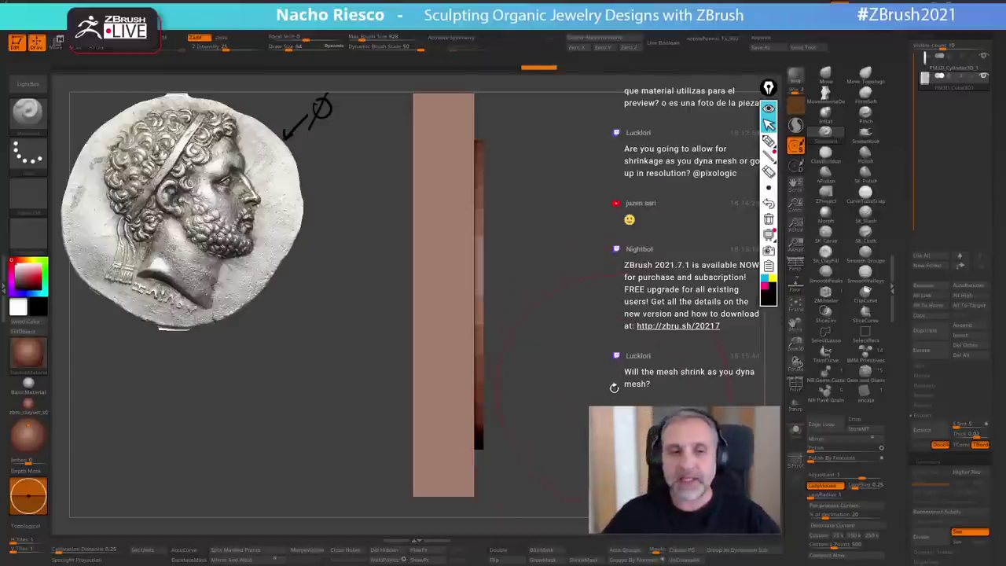
mouse_move(618, 383)
left_mouse_down("alt")
mouse_move(621, 404)
mouse_move(599, 414)
left_mouse_up("alt")
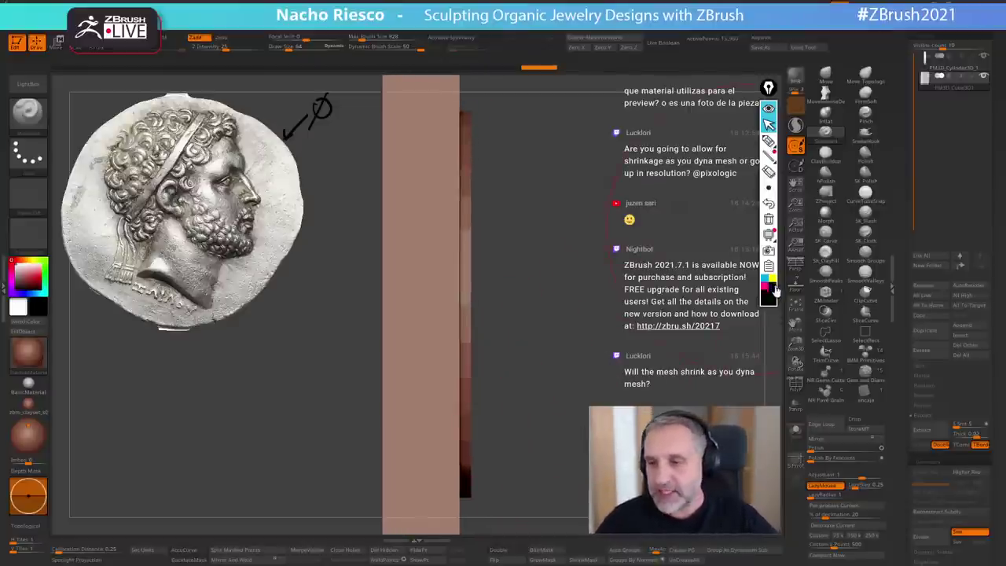
left_click(769, 140)
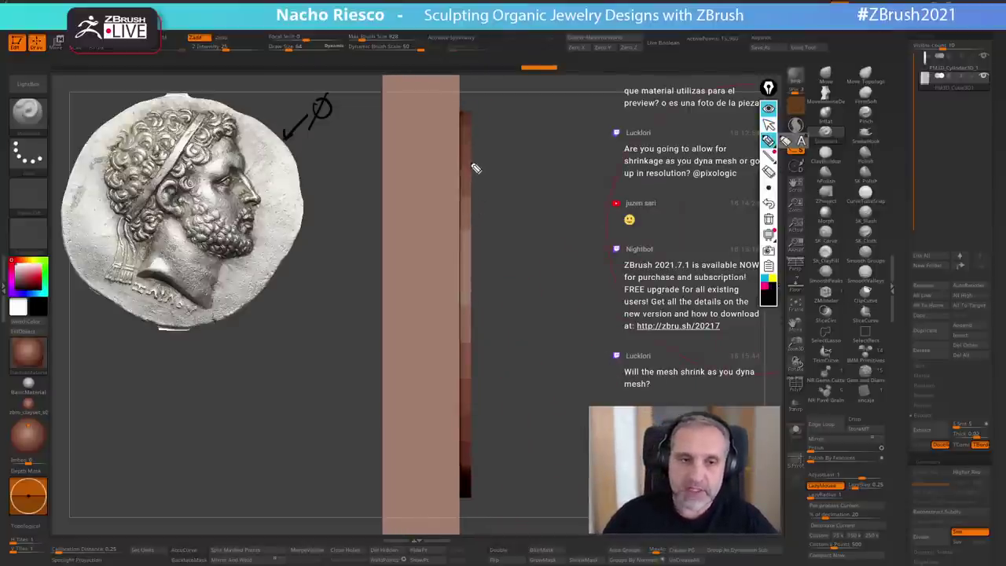
mouse_move(471, 161)
left_mouse_down()
mouse_move(499, 184)
mouse_move(519, 252)
mouse_move(519, 342)
mouse_move(495, 394)
mouse_move(484, 467)
mouse_move(472, 474)
left_mouse_up()
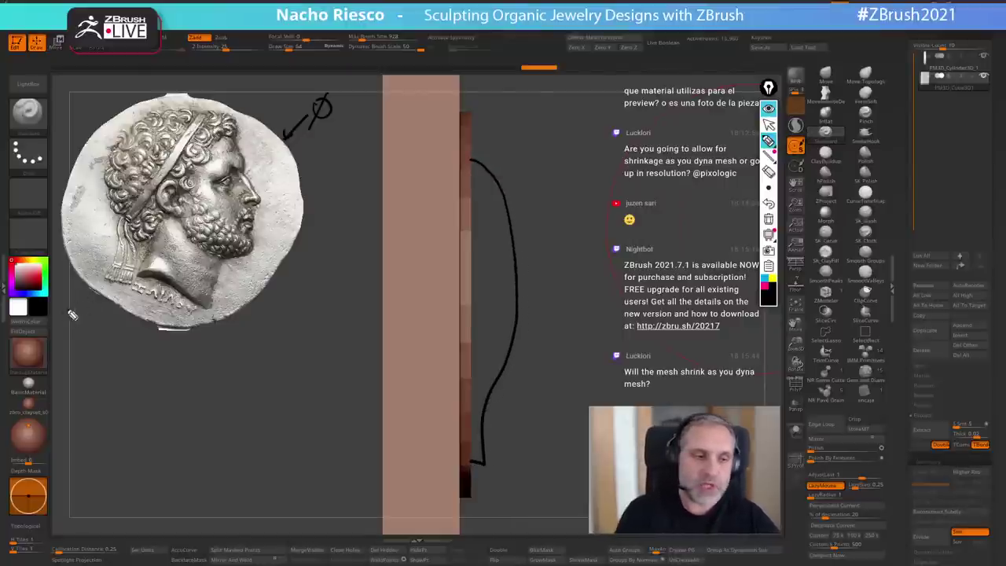
left_click_drag(65, 311, 105, 271)
mouse_move(97, 333)
left_mouse_down()
mouse_move(92, 319)
mouse_move(79, 330)
mouse_move(70, 316)
mouse_move(94, 298)
left_mouse_up()
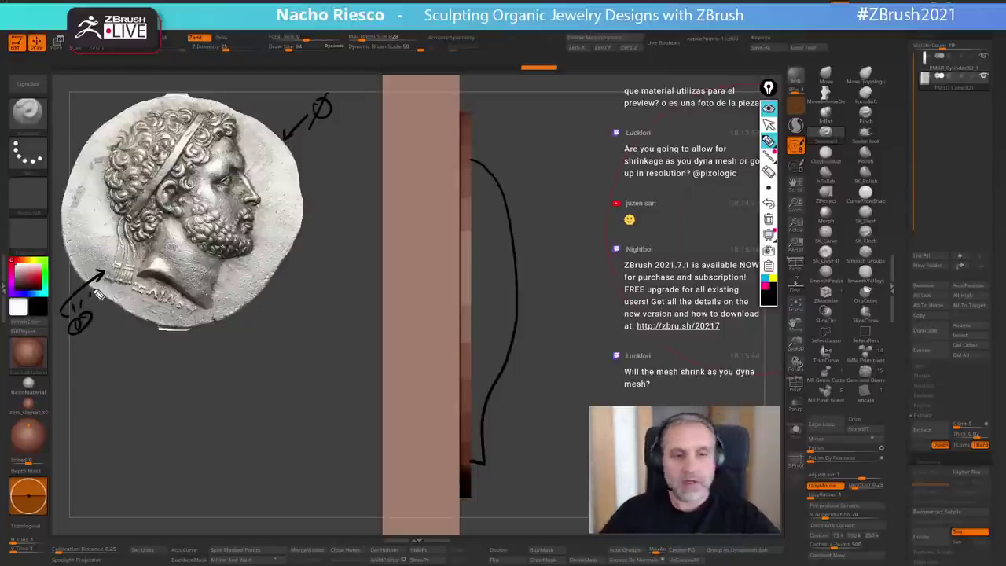
- Draw a magenta line from the disc's surface to the profile's peak to indicate the relief height
left_click(765, 287)
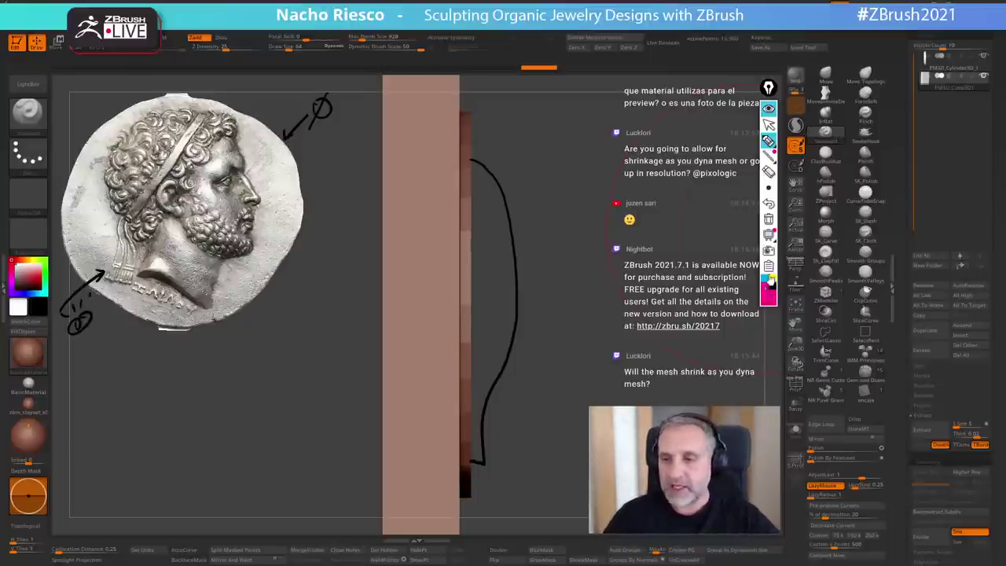
mouse_move(771, 147)
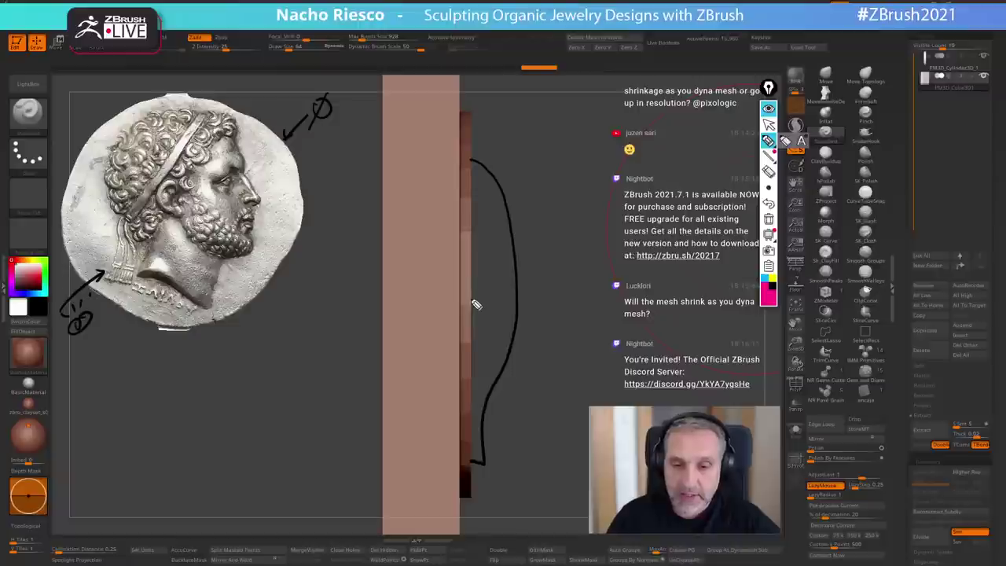
mouse_move(471, 299)
left_mouse_down()
mouse_move(522, 303)
mouse_move(517, 319)
left_mouse_up()
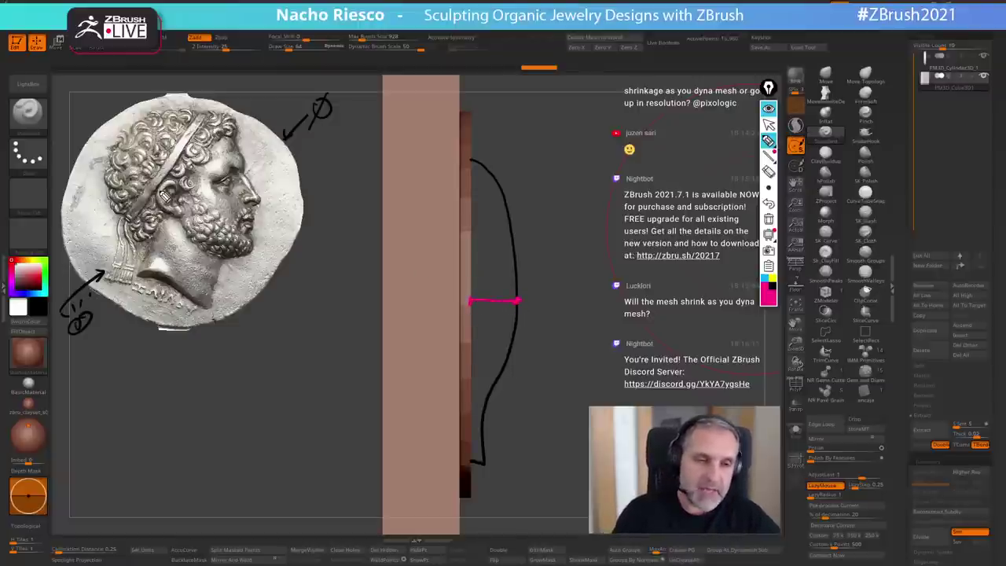
- Trace the relief profile in cyan with a small raised bump at its peak
left_click(765, 279)
left_click(769, 141)
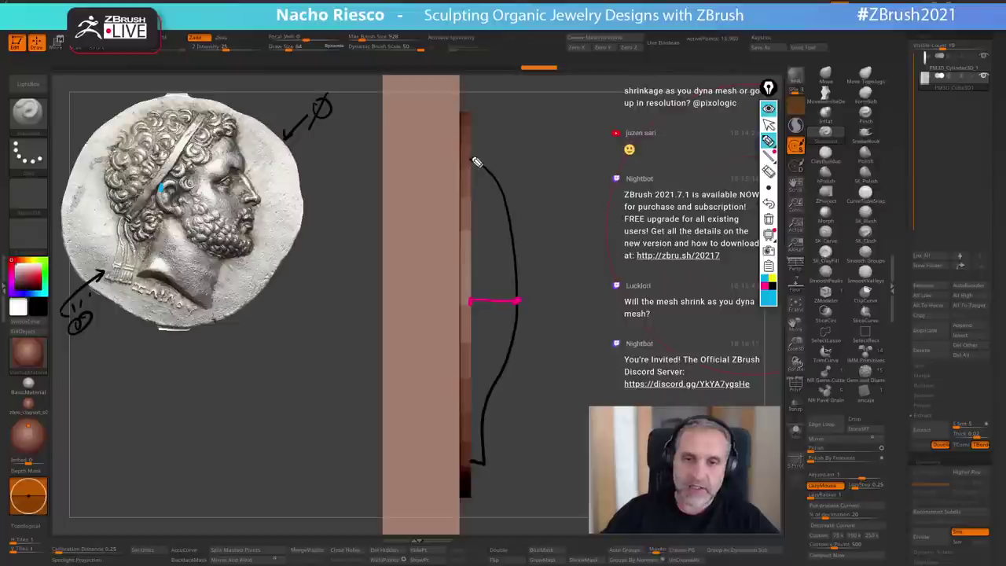
mouse_move(474, 159)
left_mouse_down()
mouse_move(508, 211)
mouse_move(525, 317)
mouse_move(491, 402)
mouse_move(483, 456)
mouse_move(467, 467)
left_mouse_up()
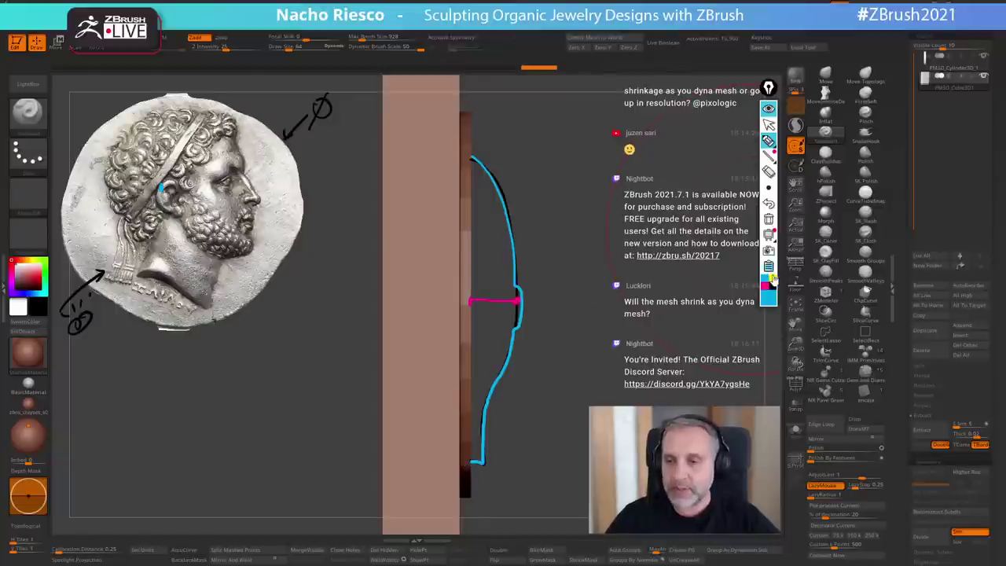
- Mark the relief profile's peak and the matching ear area on the reference coin with yellow dots
left_click(772, 279)
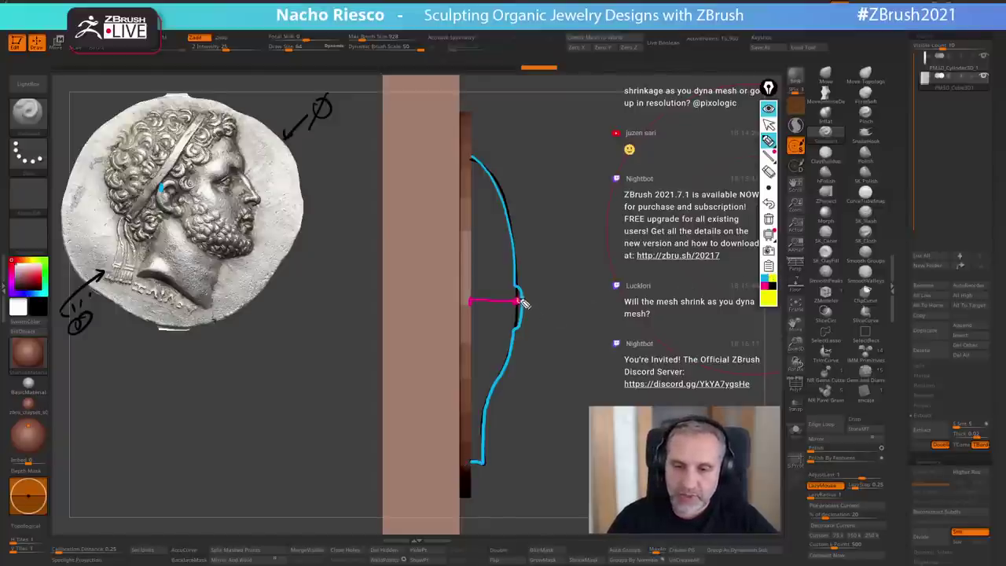
left_click(519, 299)
left_click_drag(161, 186, 162, 193)
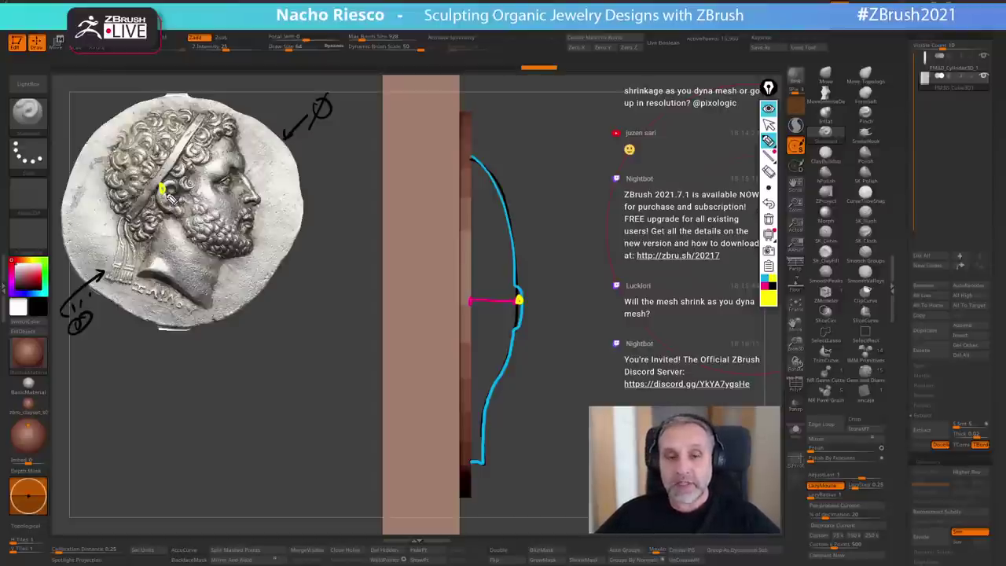
- Write the height notes > 0.3 and < 0.3 in yellow beside the relief profile
mouse_move(552, 145)
left_mouse_down()
mouse_move(587, 160)
mouse_move(561, 189)
left_mouse_up()
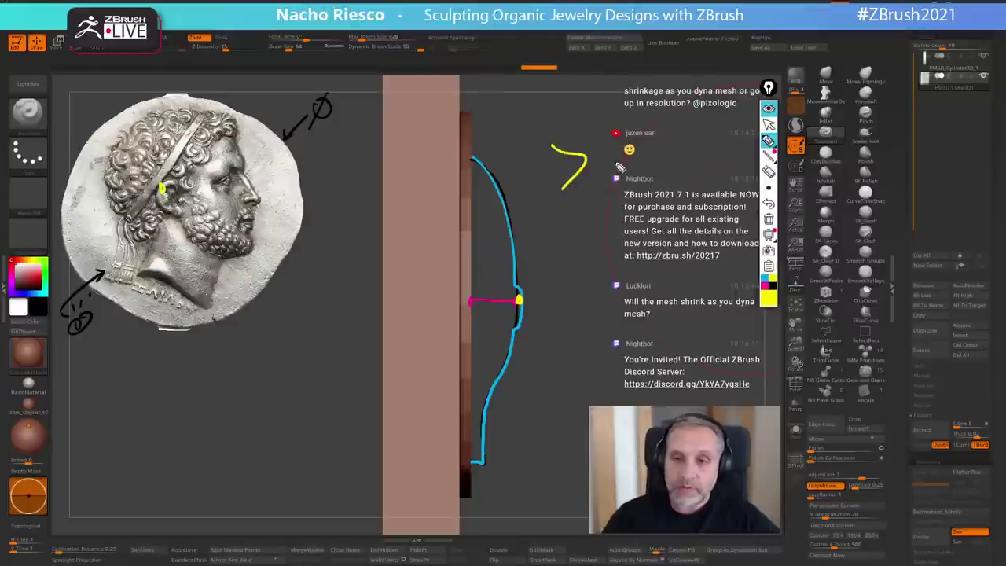
mouse_move(616, 145)
left_mouse_down()
mouse_move(621, 163)
mouse_move(620, 145)
mouse_move(668, 142)
left_mouse_up()
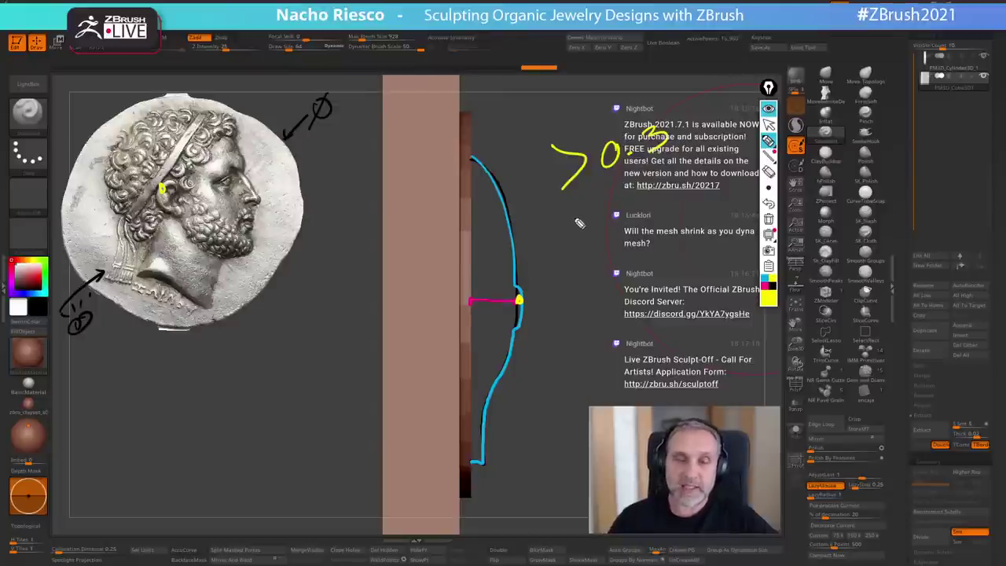
mouse_move(580, 213)
left_mouse_down()
mouse_move(573, 223)
mouse_move(587, 230)
mouse_move(617, 211)
mouse_move(632, 223)
left_mouse_up()
left_click(626, 215)
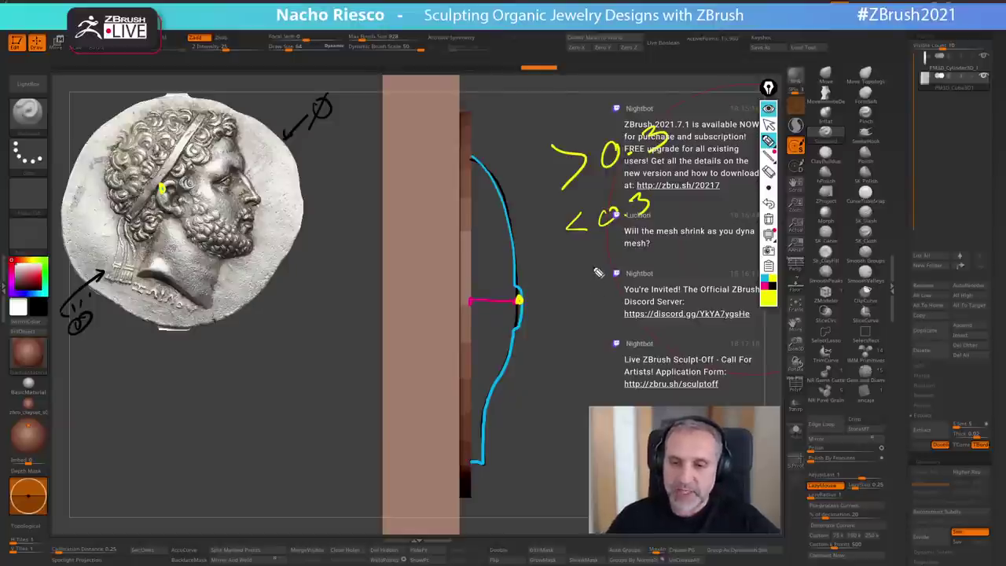
- Write < 0.4 and a crossed mark with 0.5 mm in magenta, then circle the 0.4 and link it to the relief's peak
left_click(770, 281)
mouse_move(580, 275)
left_mouse_down()
mouse_move(564, 298)
mouse_move(599, 301)
mouse_move(626, 269)
mouse_move(663, 251)
mouse_move(656, 272)
left_mouse_up()
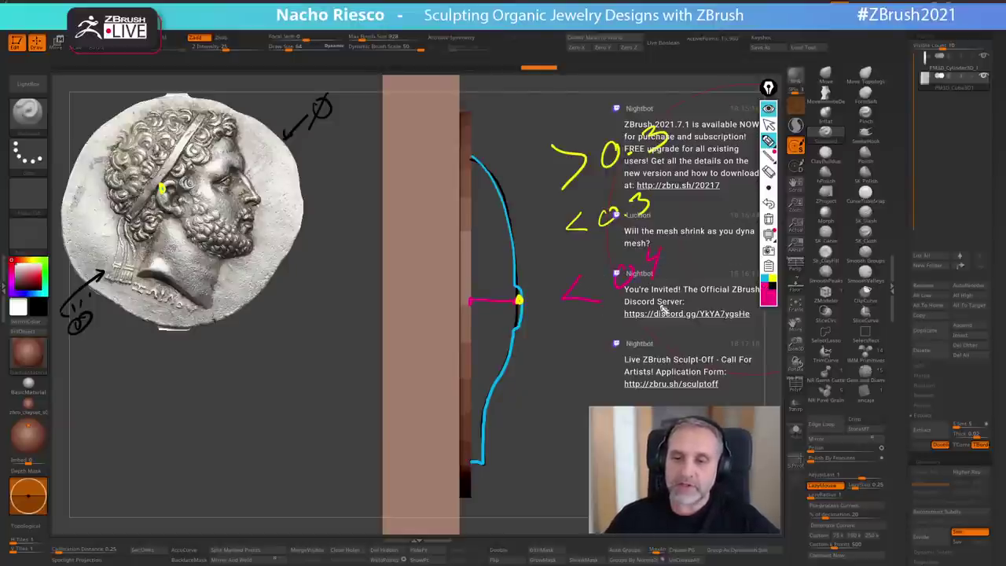
mouse_move(569, 339)
left_mouse_down()
mouse_move(589, 347)
mouse_move(574, 373)
mouse_move(592, 346)
mouse_move(571, 378)
left_mouse_up()
left_click_drag(551, 332, 600, 371)
mouse_move(616, 334)
left_mouse_down()
mouse_move(617, 355)
mouse_move(616, 335)
left_mouse_up()
left_click(627, 343)
mouse_move(636, 320)
left_mouse_down()
mouse_move(639, 342)
mouse_move(648, 317)
mouse_move(699, 311)
left_mouse_up()
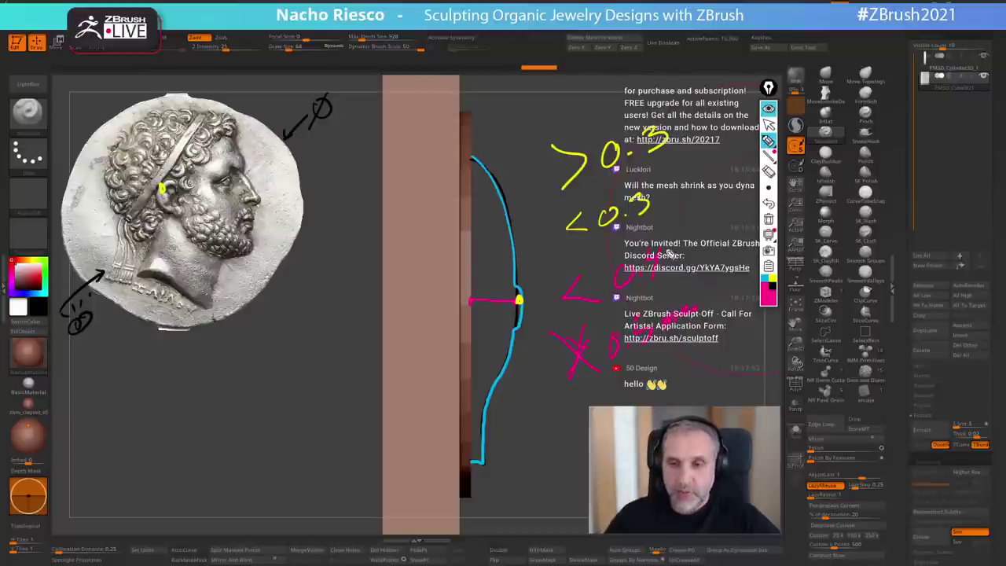
left_click_drag(662, 231, 666, 229)
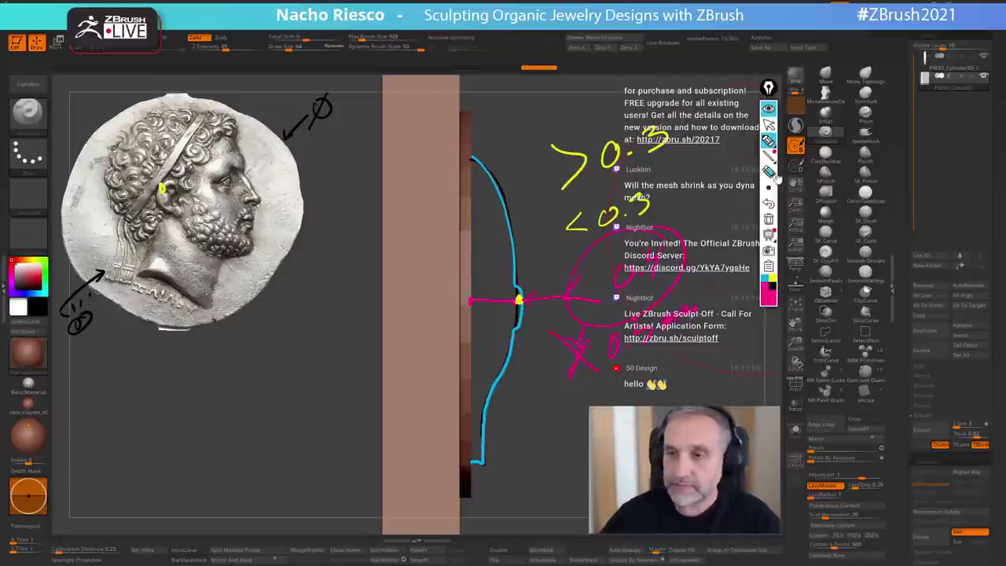
- Clear all annotations from the canvas and turn the model to show the disc on the slab at an angle
left_click(769, 218)
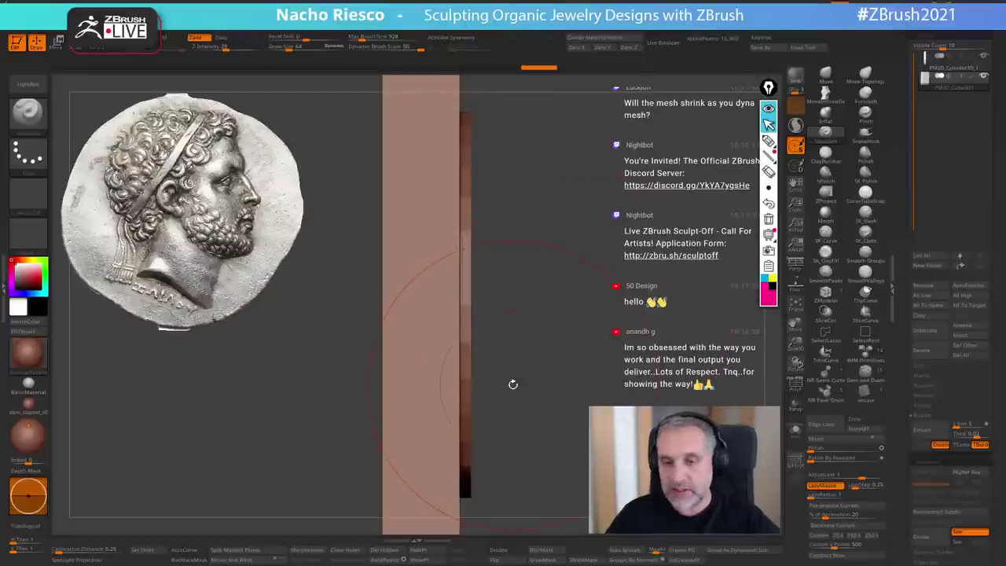
mouse_move(514, 385)
left_mouse_down("alt")
mouse_move(578, 428)
mouse_move(635, 450)
mouse_move(651, 441)
left_mouse_up("alt")
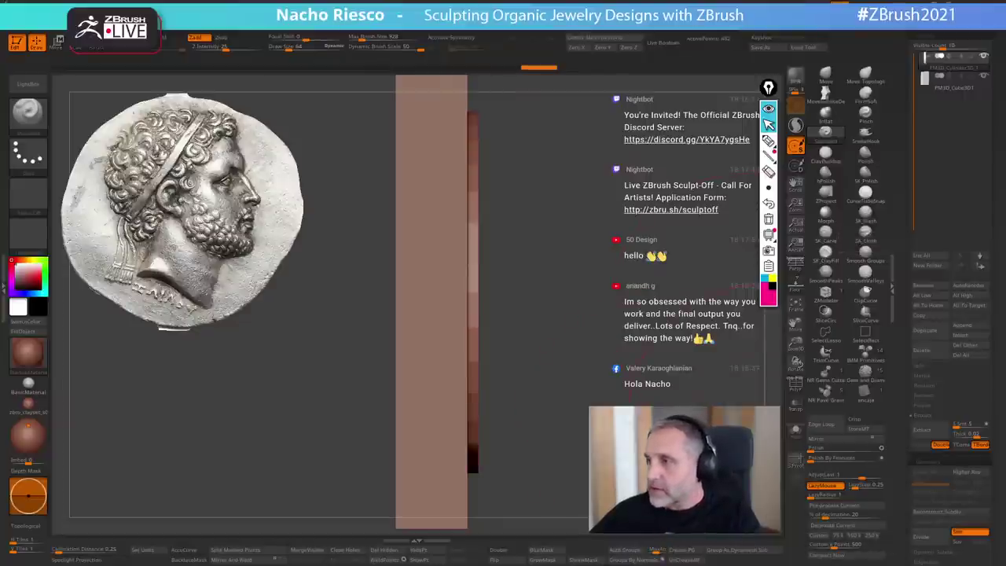
left_click_drag(643, 355, 647, 378)
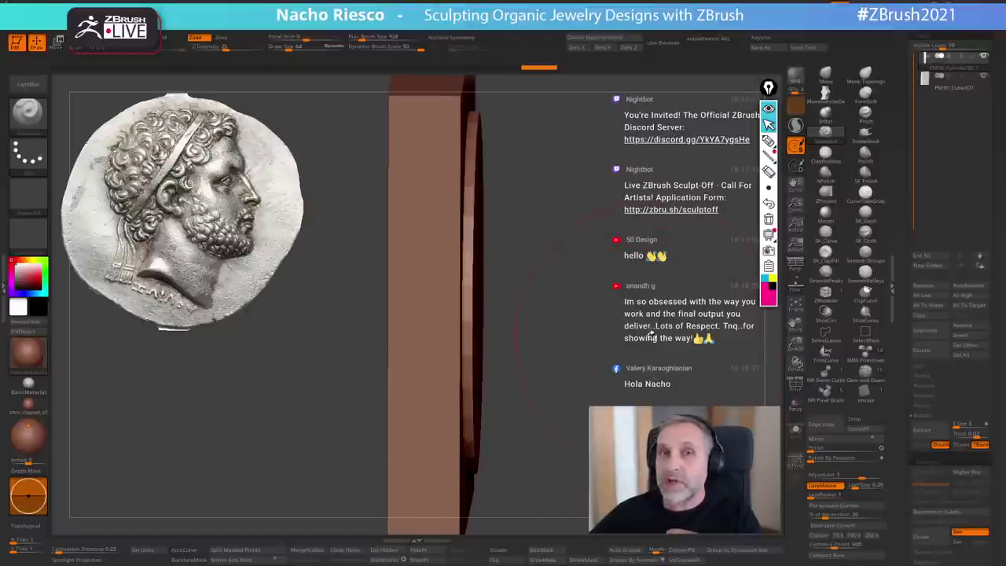
left_click_drag(641, 310, 643, 349)
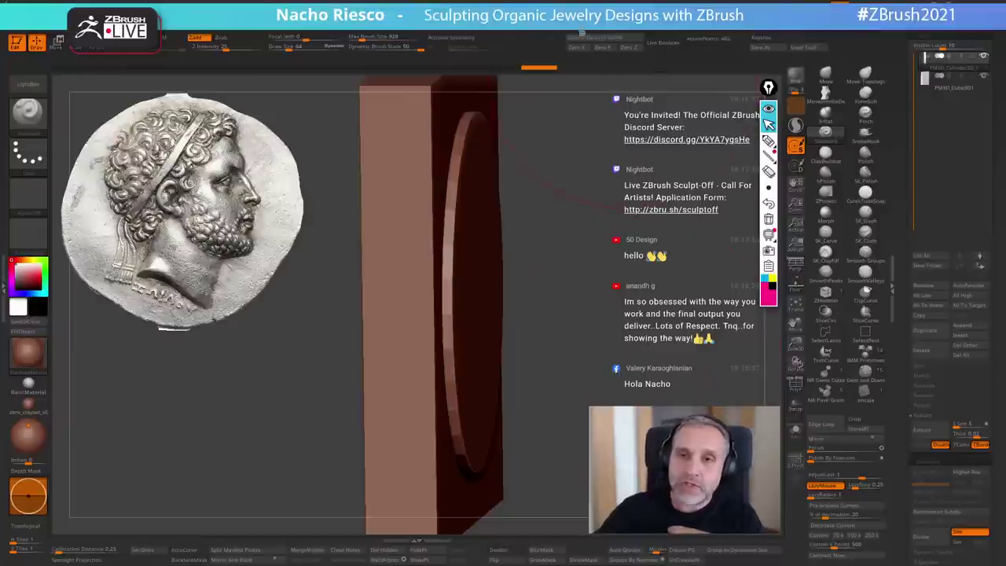
- Inspect the DynaMesh settings and the Scale Master plugin's options
scroll(910, 337, "down", 5)
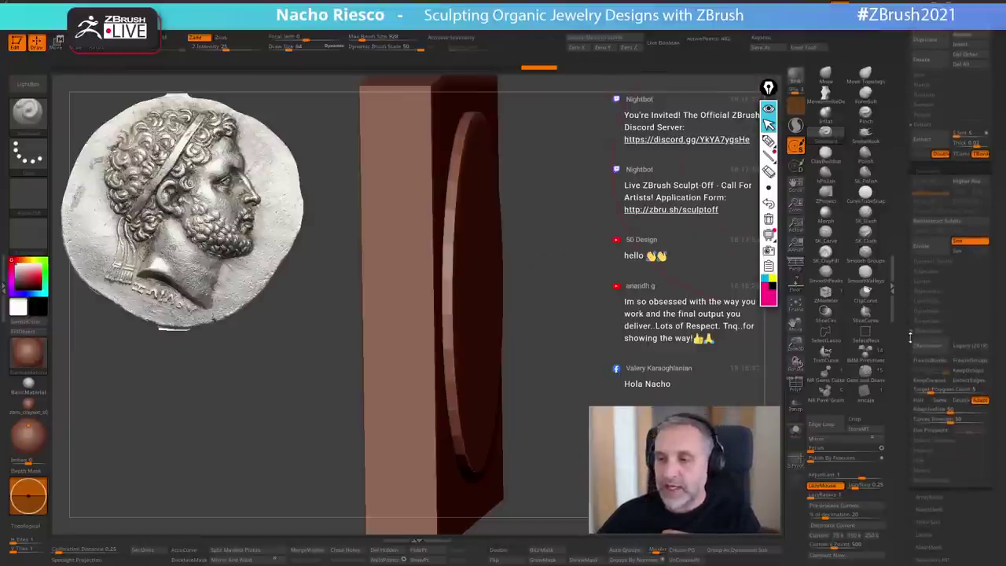
left_click(941, 312)
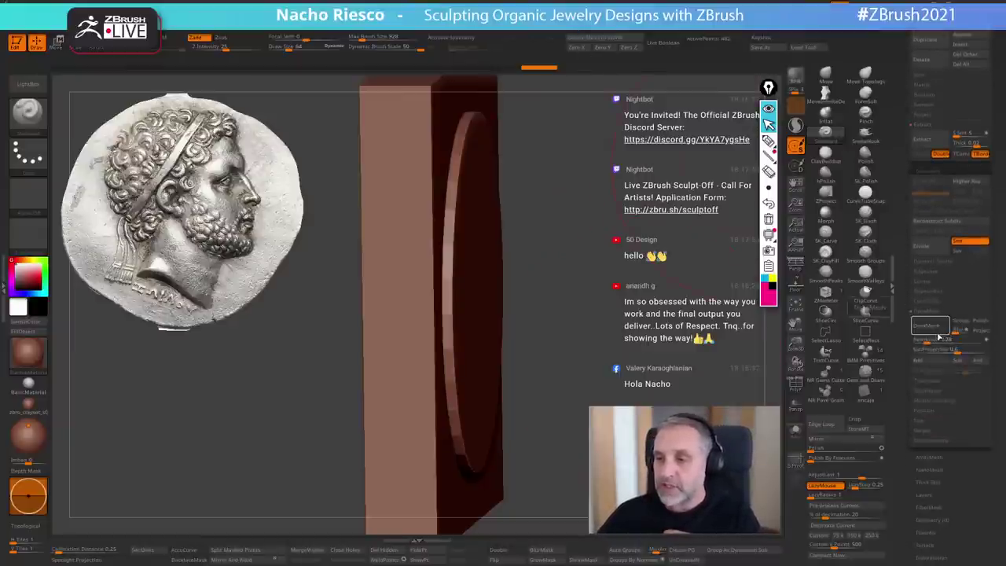
left_click(580, 15)
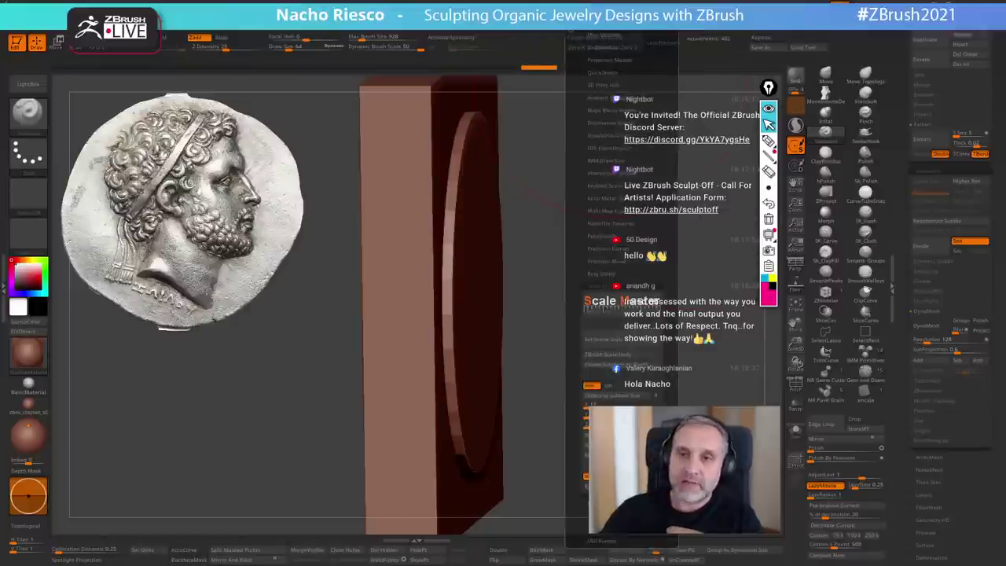
left_click(599, 157)
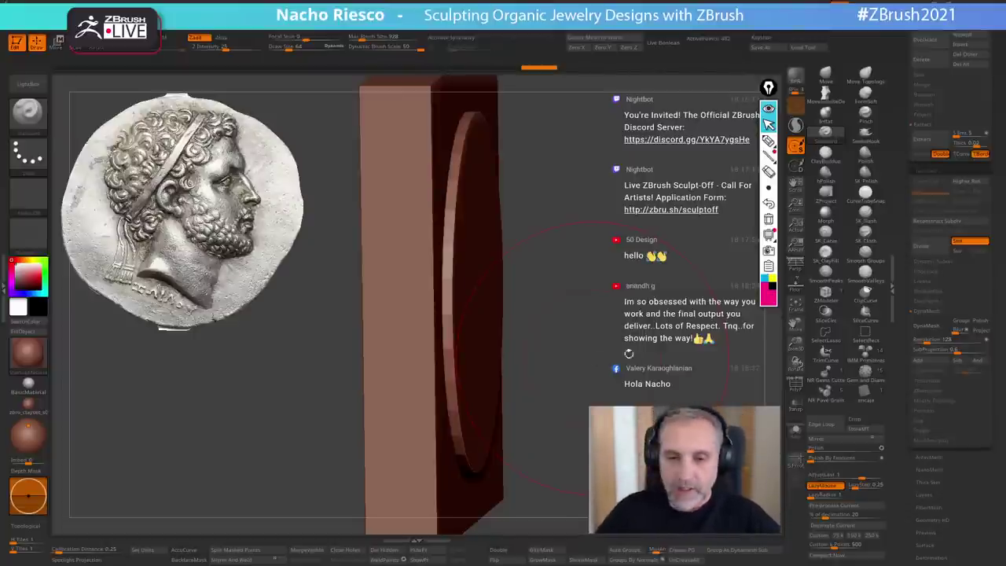
- Duplicate the disc subtool and move the copy straight outward from the slab in the side view
left_click_drag(629, 353, 739, 286)
scroll(900, 170, "up", 5)
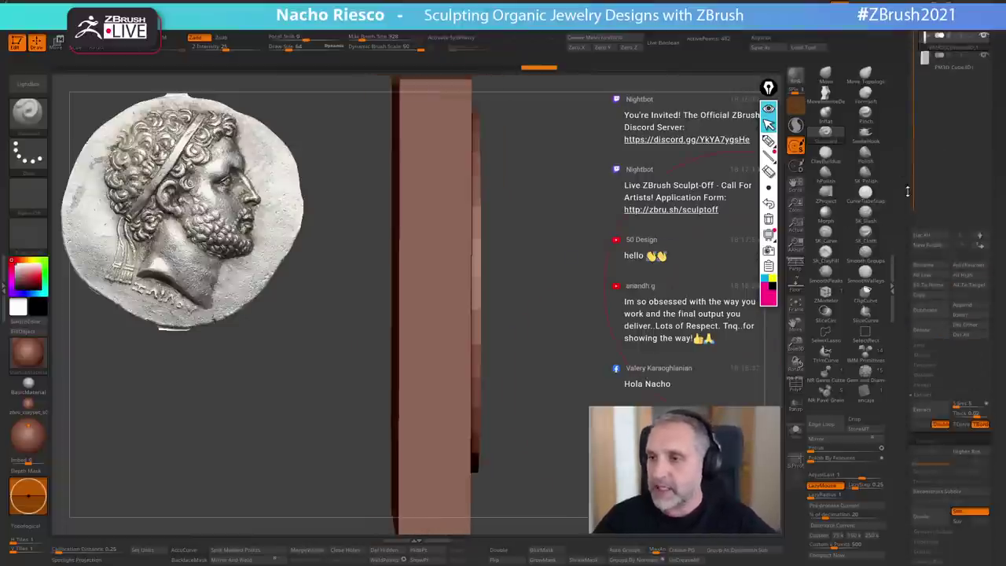
left_click_drag(680, 293, 675, 334, "alt")
mouse_move(955, 67)
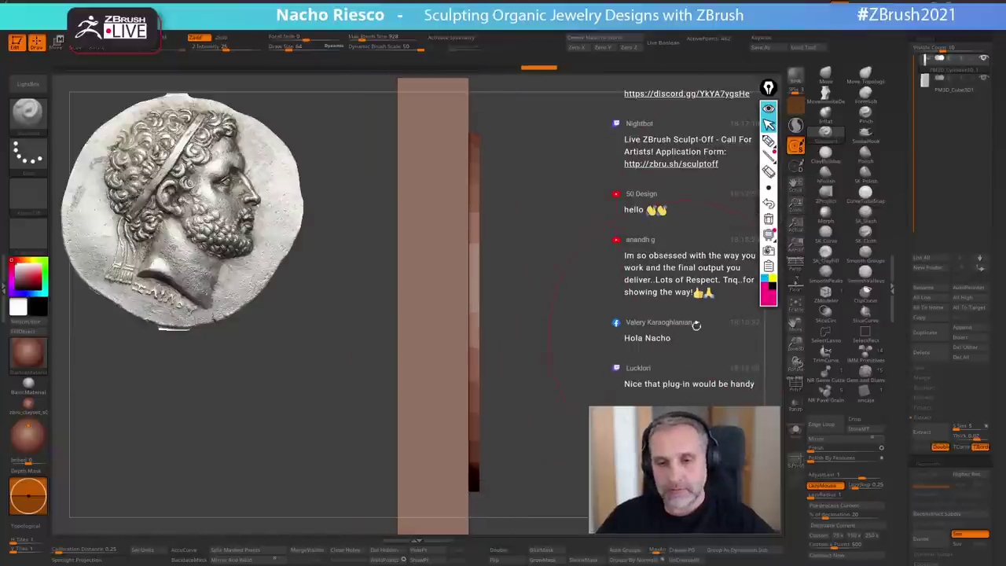
left_click(927, 333)
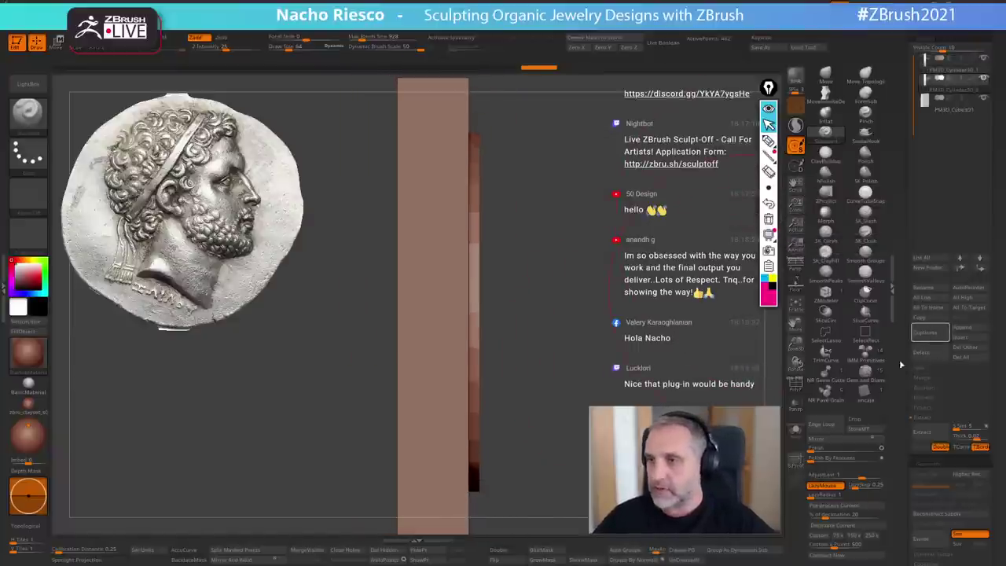
key("w")
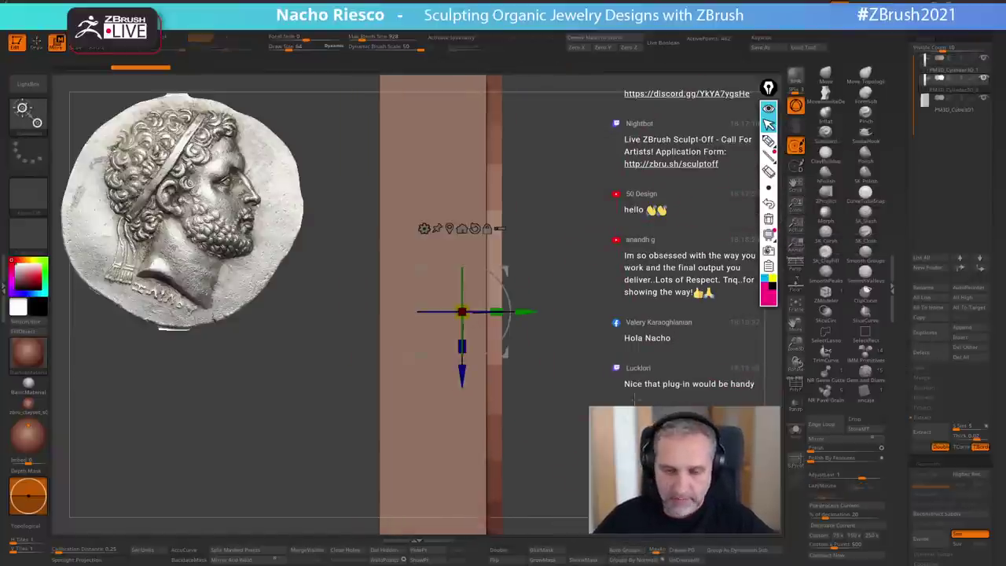
left_click_drag(525, 312, 612, 313)
mouse_move(611, 314)
right_mouse_down("ctrl")
mouse_move(612, 283)
mouse_move(612, 312)
right_mouse_up("ctrl")
mouse_move(610, 312)
left_mouse_down()
mouse_move(621, 312)
mouse_move(611, 312)
left_mouse_up()
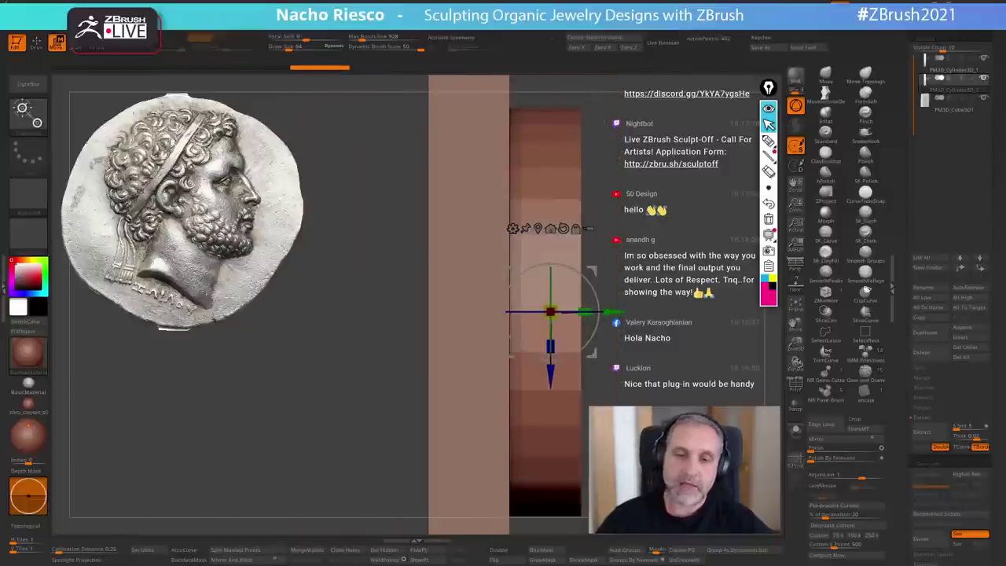
- Set the scene scale in Scale Master with the duplicated disc selected
left_click(3, 271)
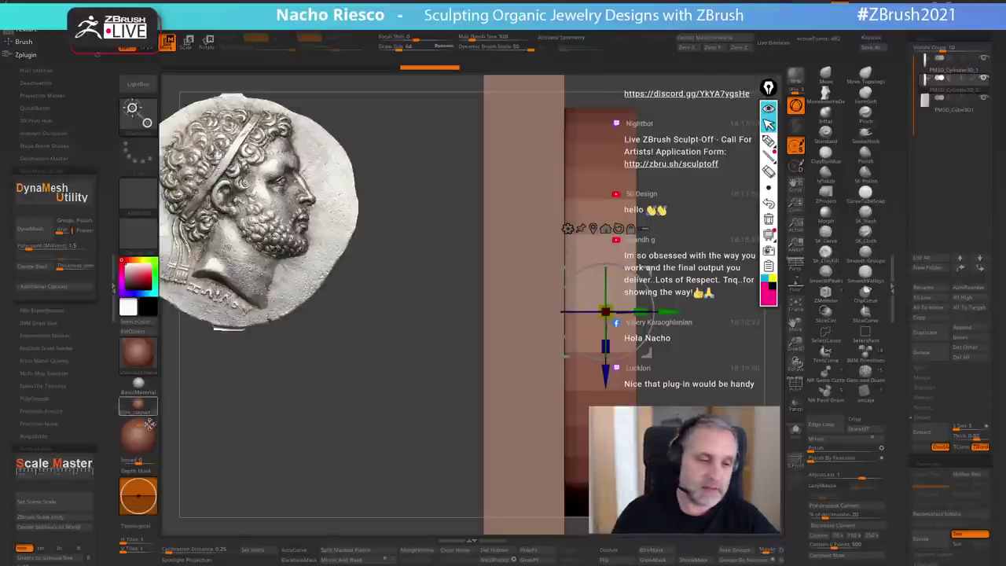
left_click(78, 503)
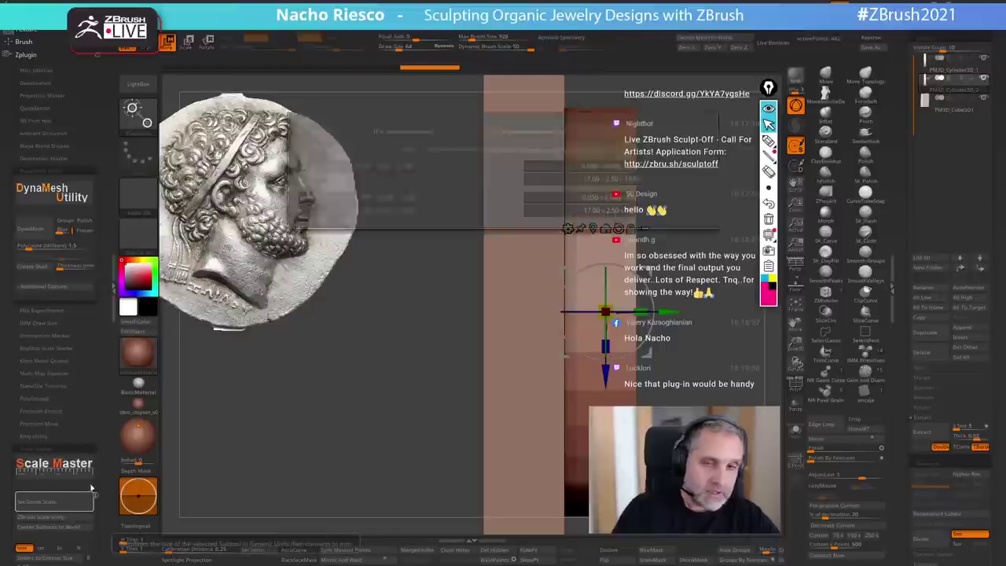
left_click(420, 165)
- Try to resize the disc copy to a Y thickness of 0.4 mm with resizing applied to all subtools
scroll(59, 440, "down", 3)
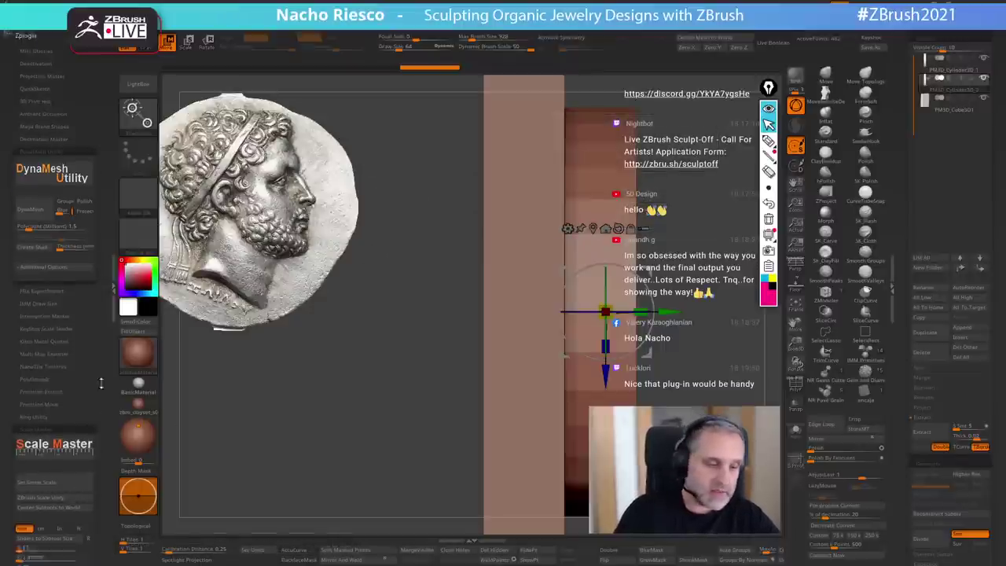
left_click_drag(59, 466, 66, 469)
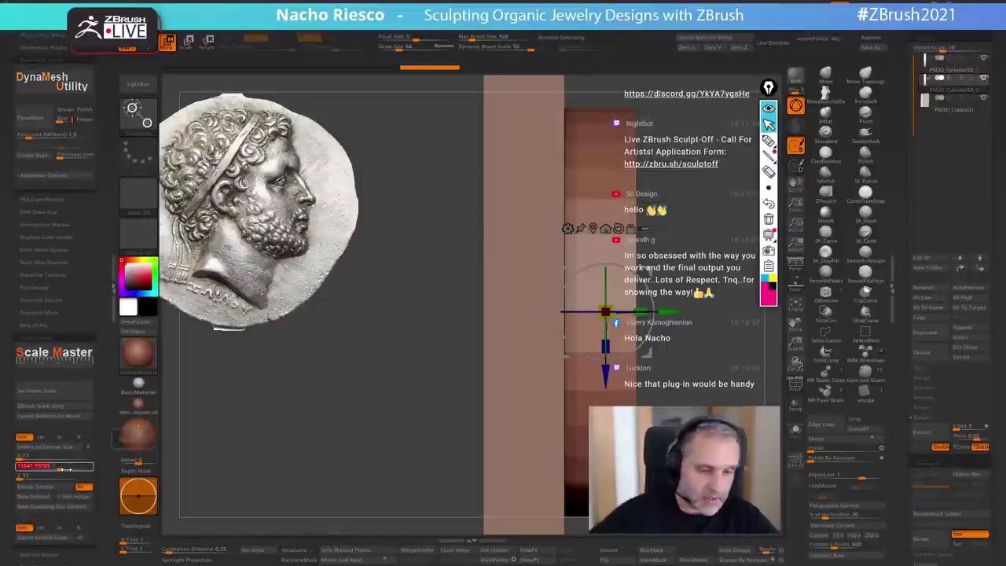
type("3")
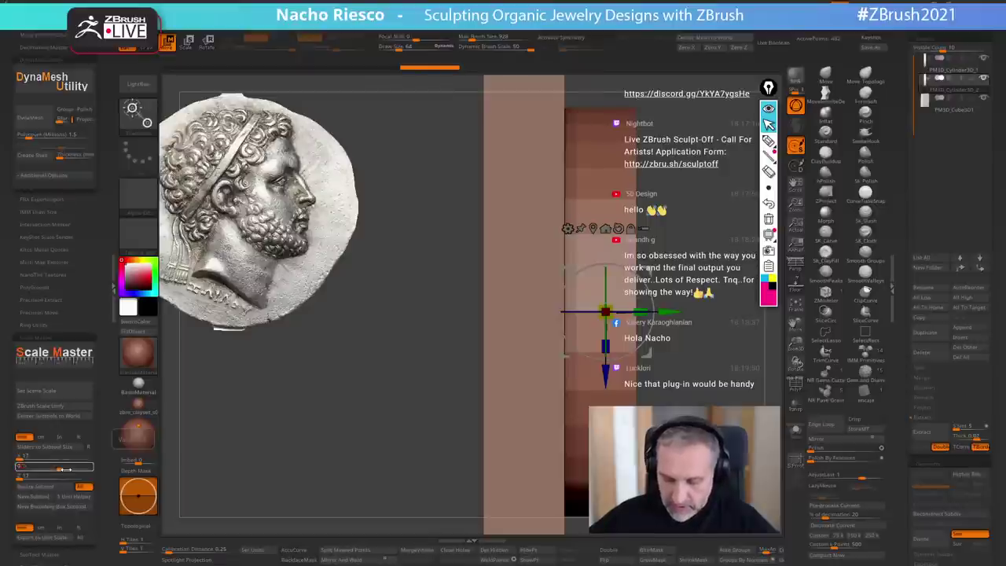
key("Return")
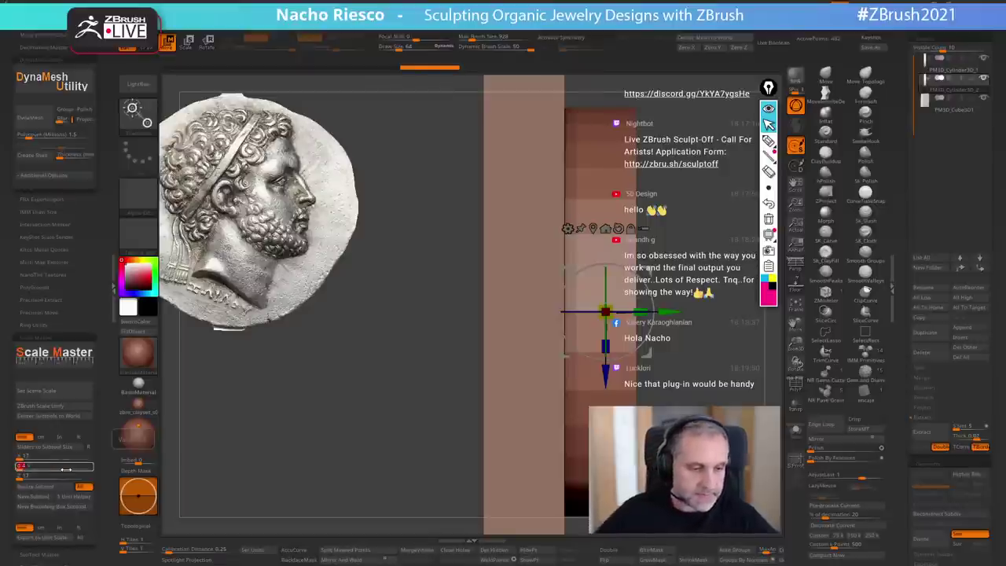
left_click(54, 488)
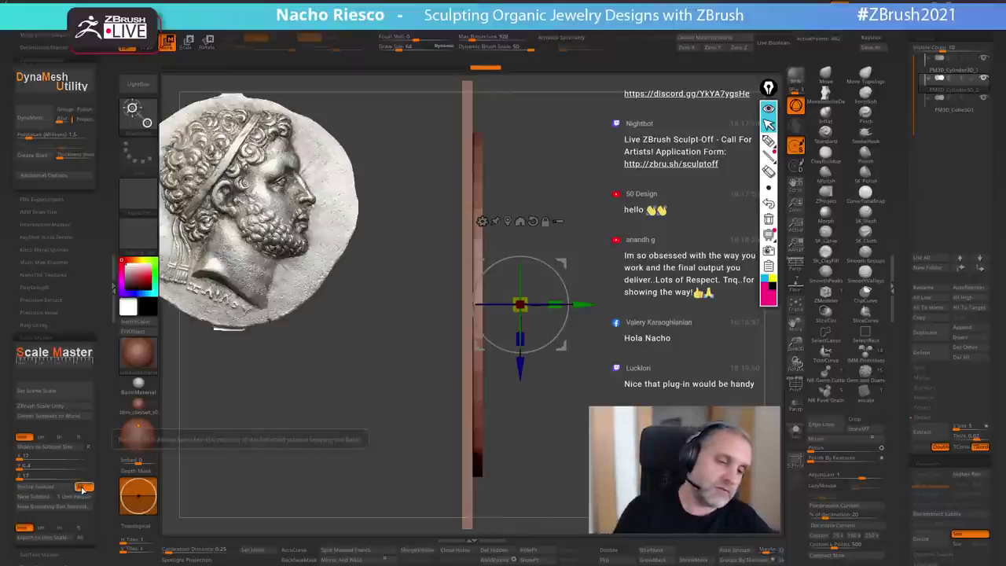
- Turn off resizing of all subtools, resize the disc copy to 0.5 mm thick and nudge it slightly outward
left_click(79, 486)
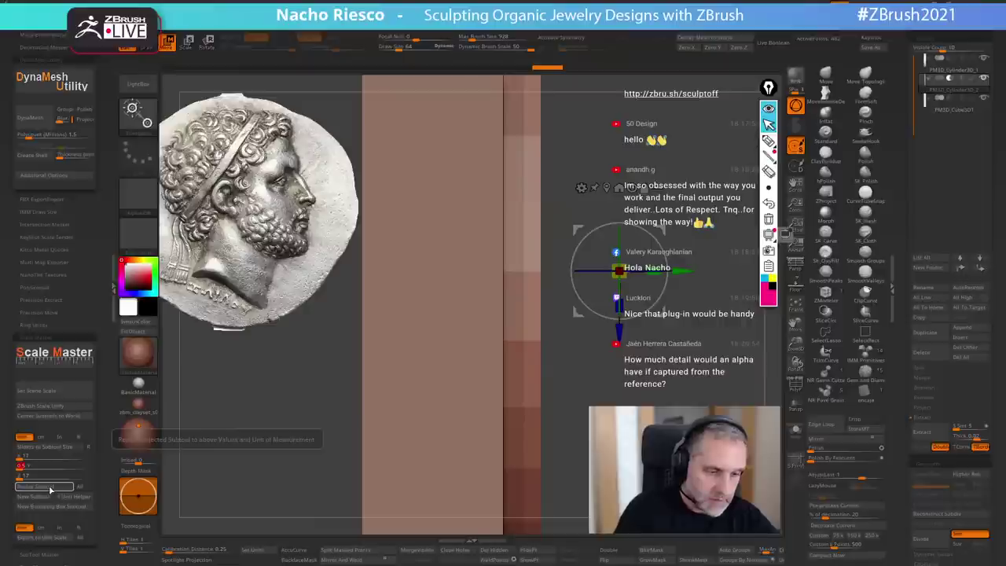
left_click(52, 489)
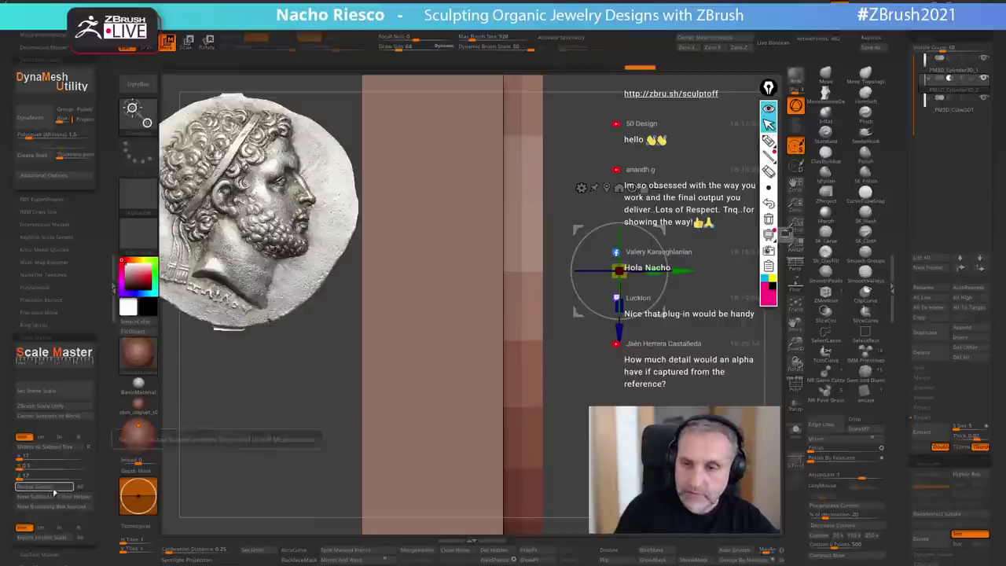
left_click_drag(680, 266, 681, 264)
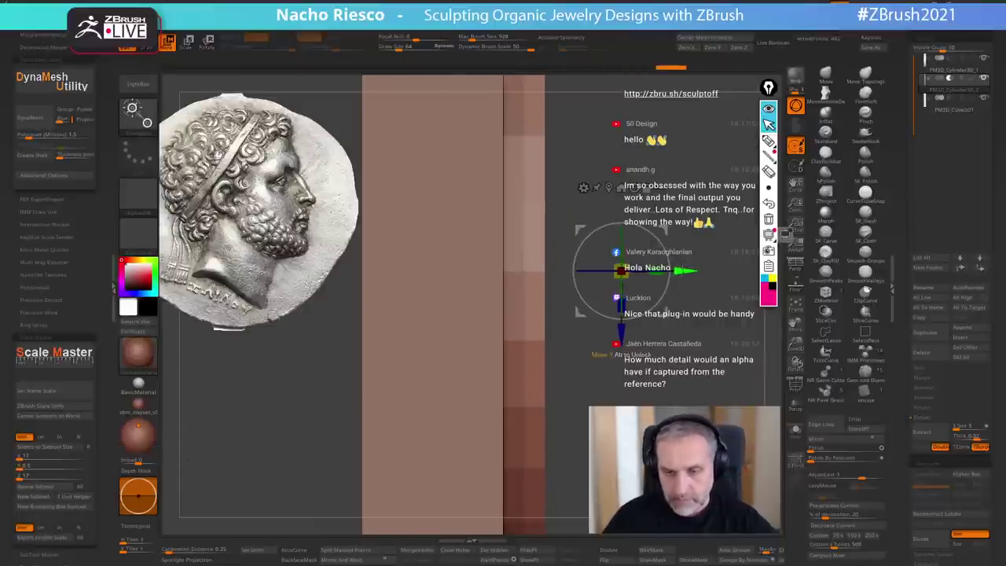
- Resize the disc copy to 0.8 mm thick, shift it outward to sit against the original disc, and return to drawing mode
left_click_drag(692, 346, 550, 386, "alt")
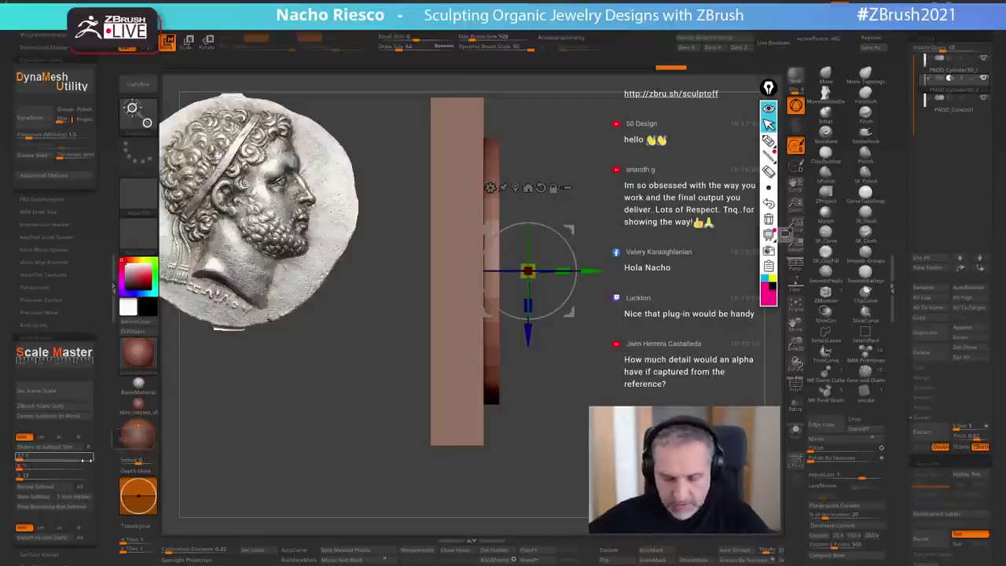
key("Return")
left_click(60, 489)
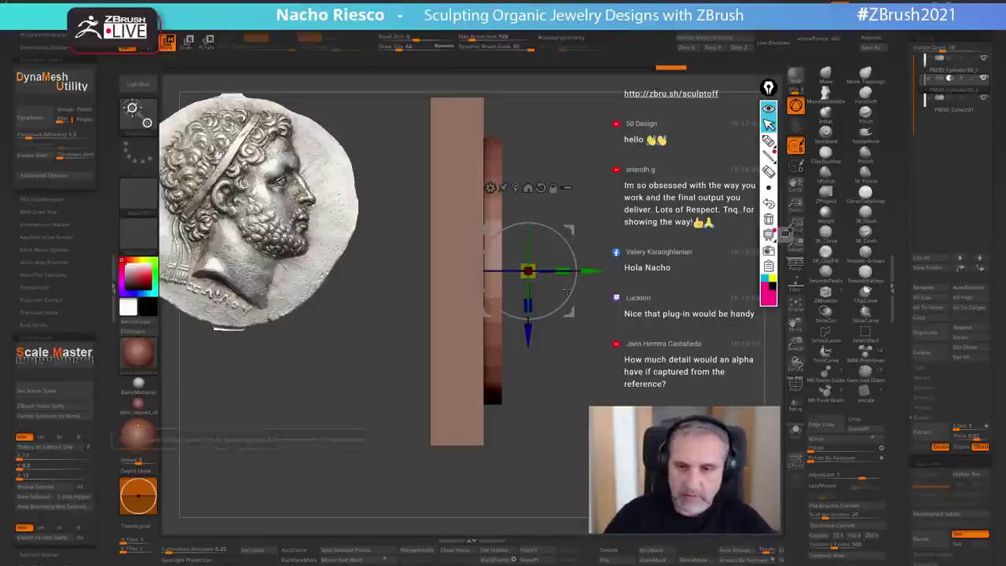
left_click_drag(590, 271, 592, 272)
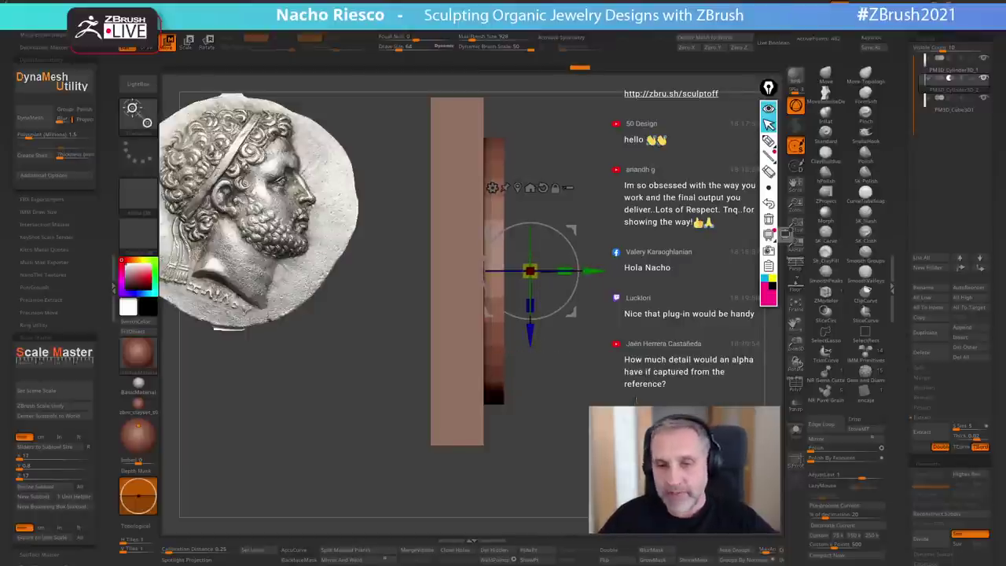
key("q")
left_click(113, 293)
left_click_drag(347, 342, 412, 381, "alt")
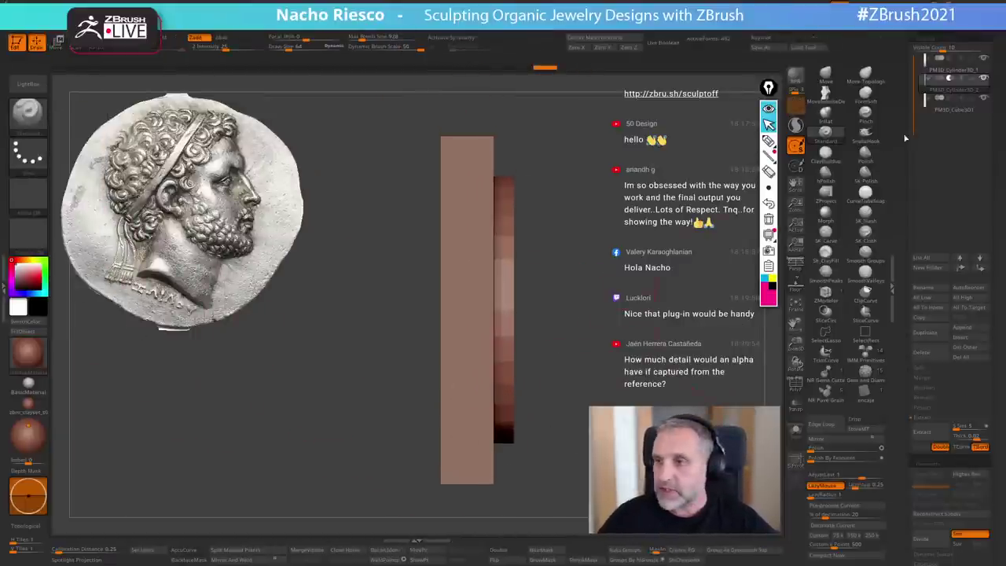
- Rename the duplicated disc subtool as max depth
left_click(930, 288)
key("BackSpace")
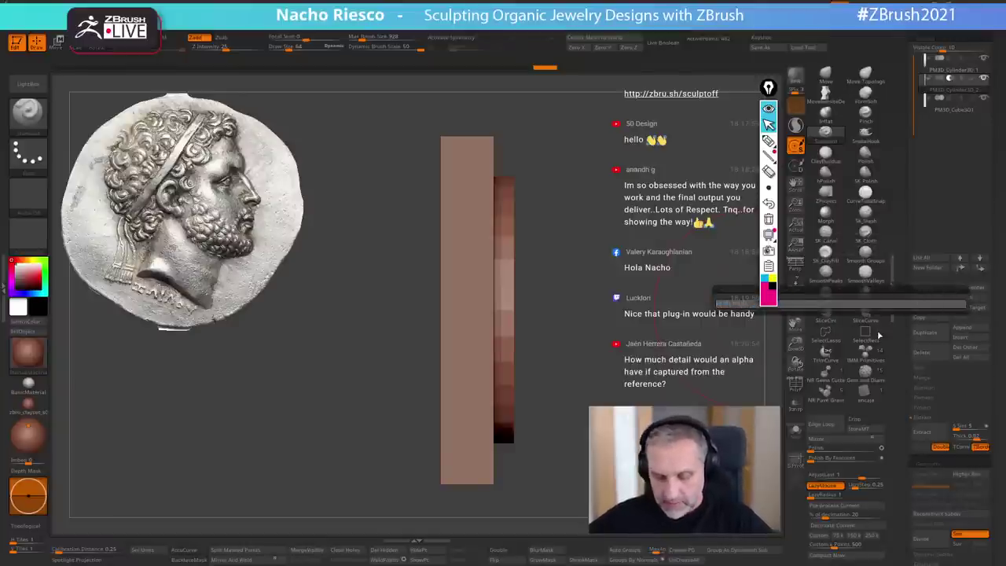
key("Return")
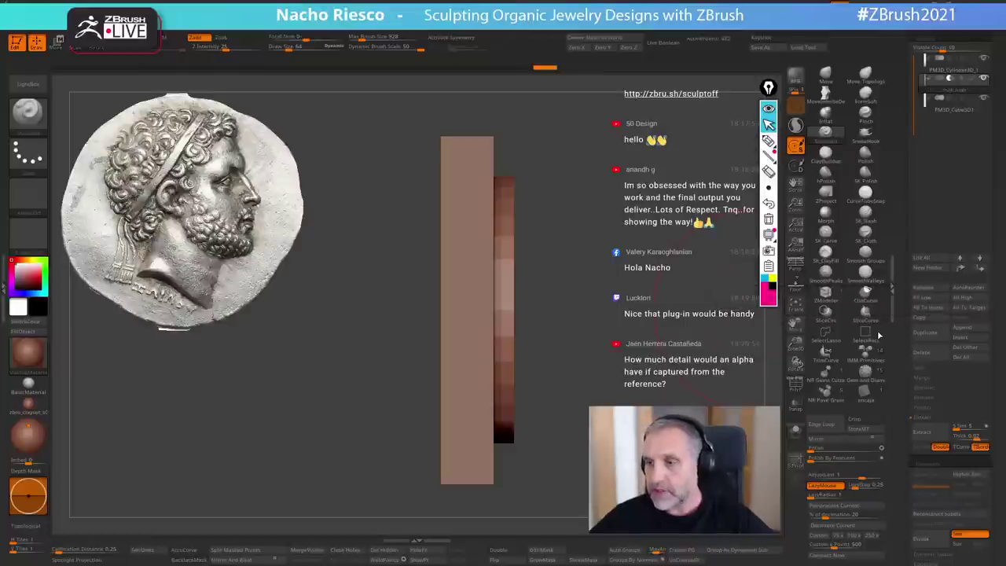
left_click(928, 288)
key("BackSpace")
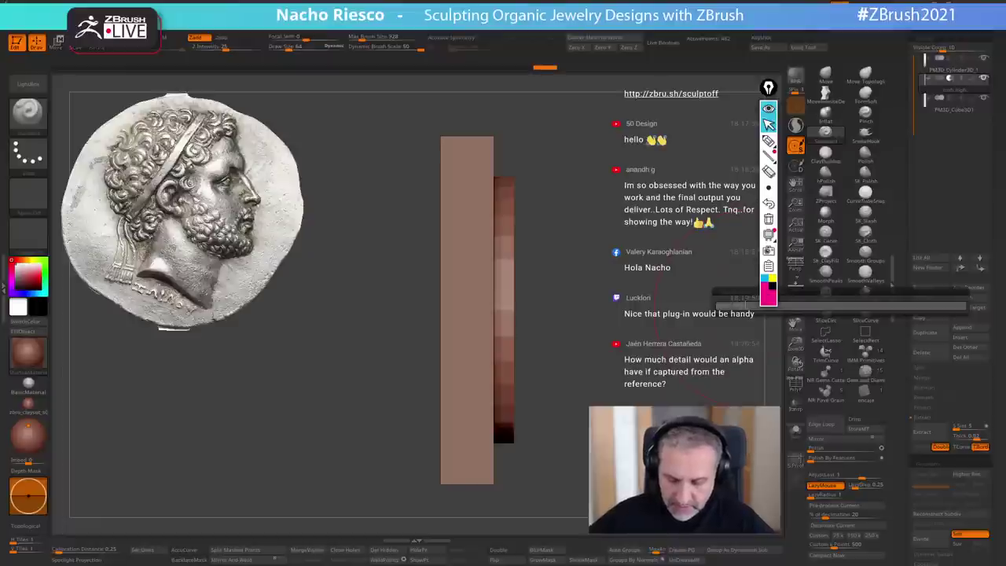
key("Return")
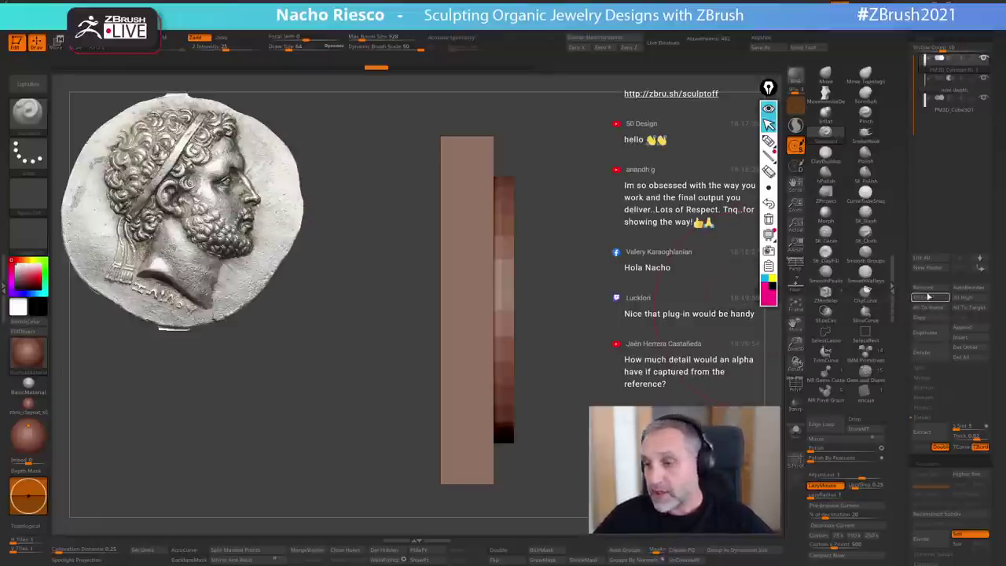
- Replace the default name of the original disc subtool with a custom one
left_click(930, 291)
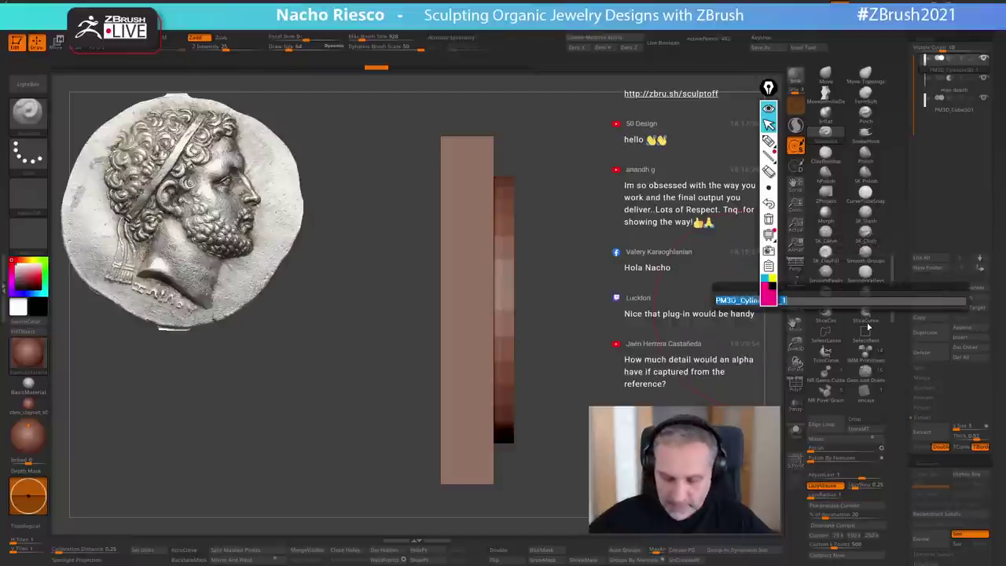
key("BackSpace")
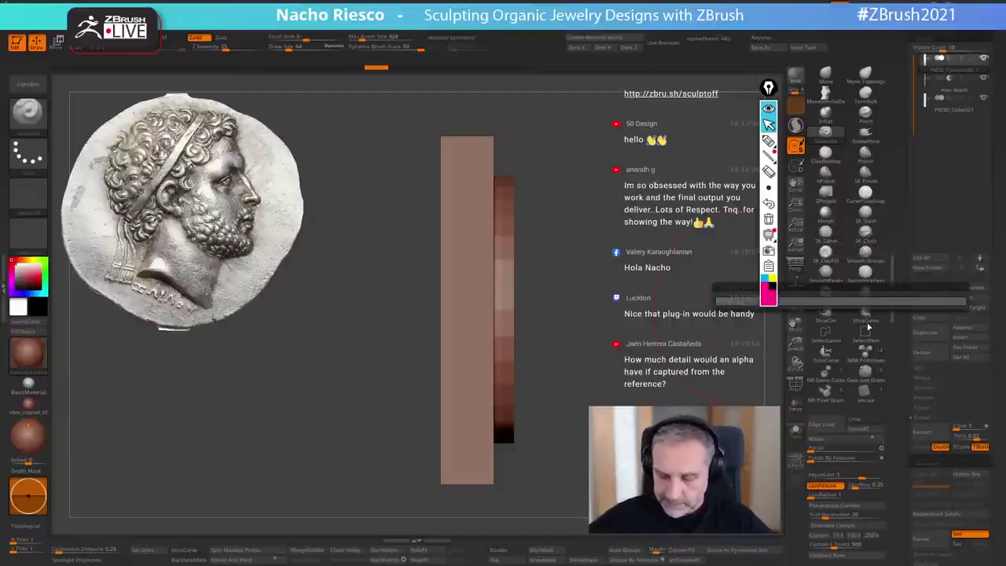
left_click(956, 109)
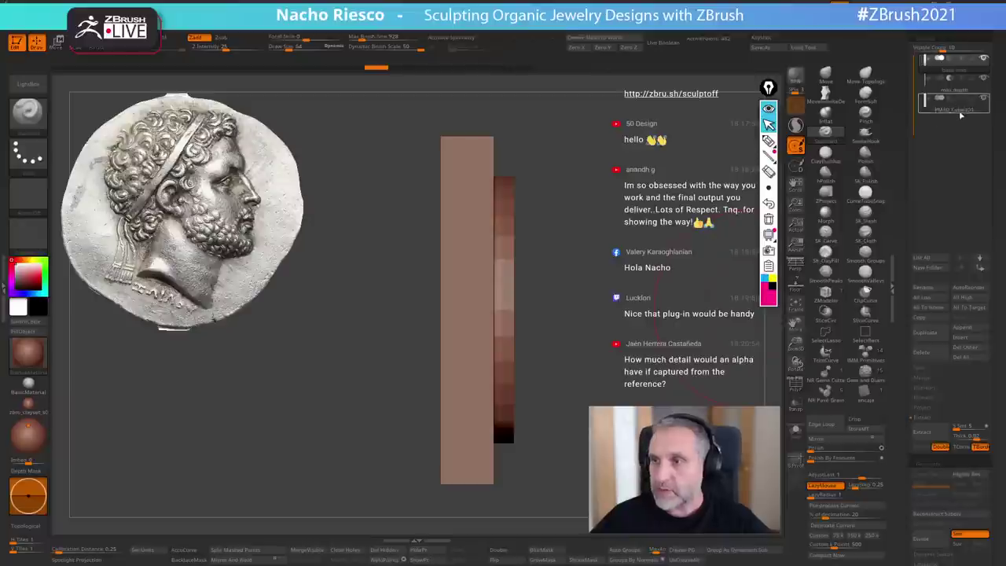
- Move the max depth disc below the slab in the subtool order and save the tool as Relief_1
left_click(949, 83)
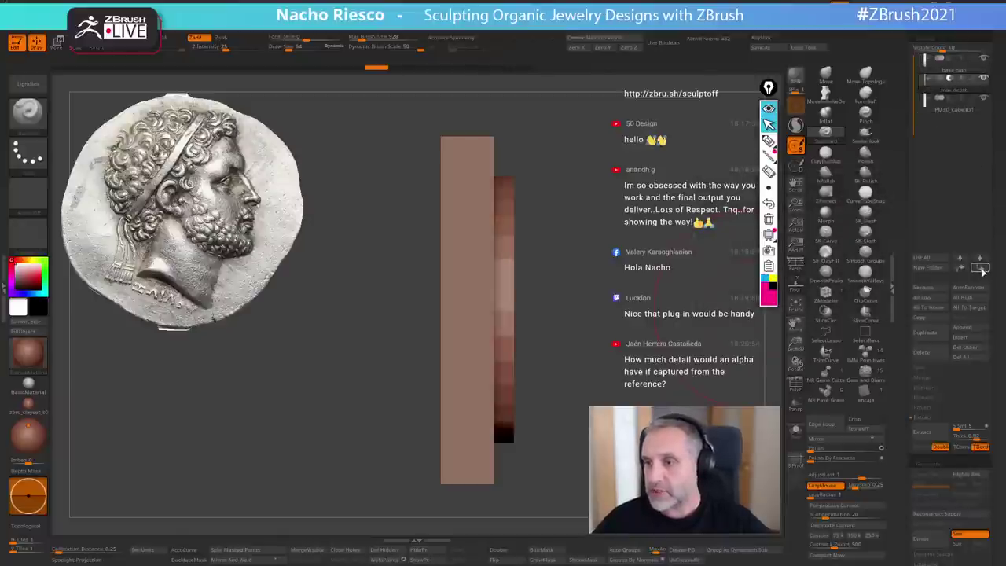
left_click(980, 269)
left_click_drag(777, 343, 684, 406)
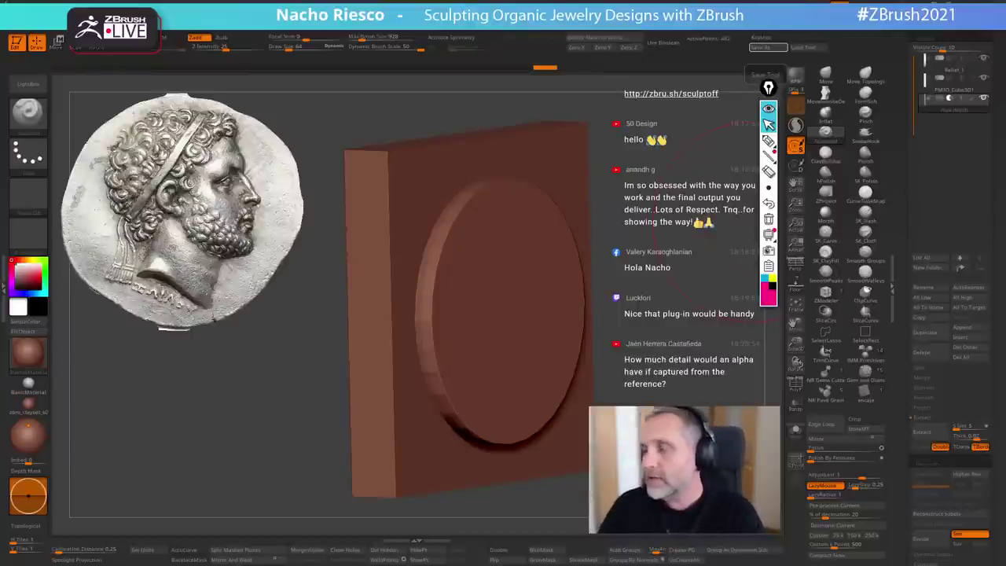
left_click(581, 15)
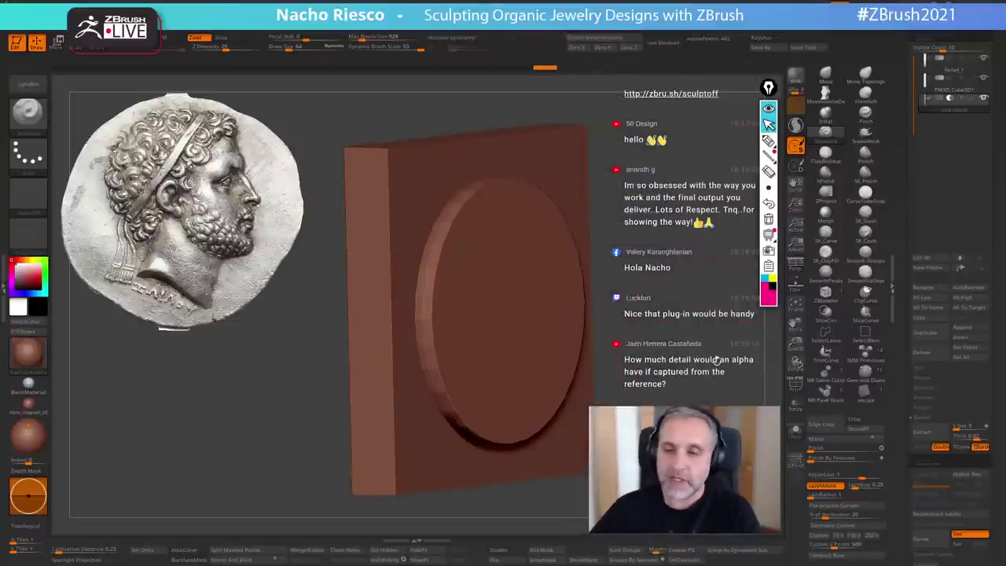
left_click_drag(717, 360, 692, 369)
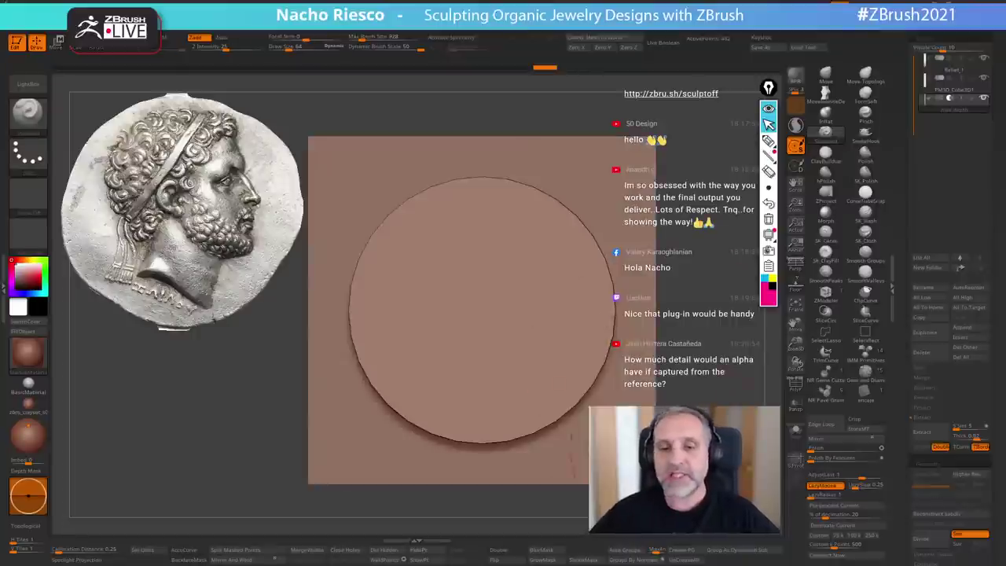
left_click_drag(641, 456, 656, 398, "alt")
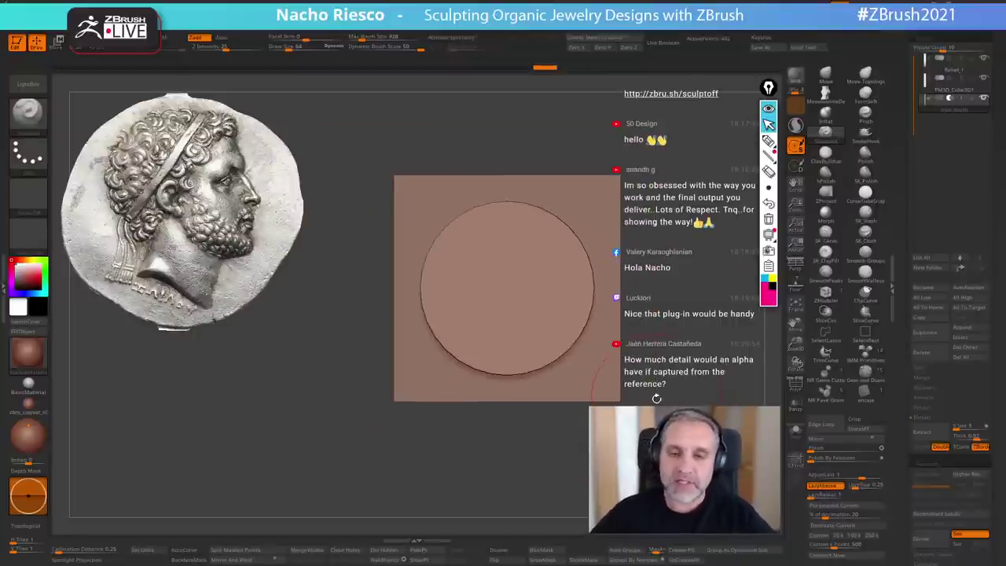
mouse_move(940, 110)
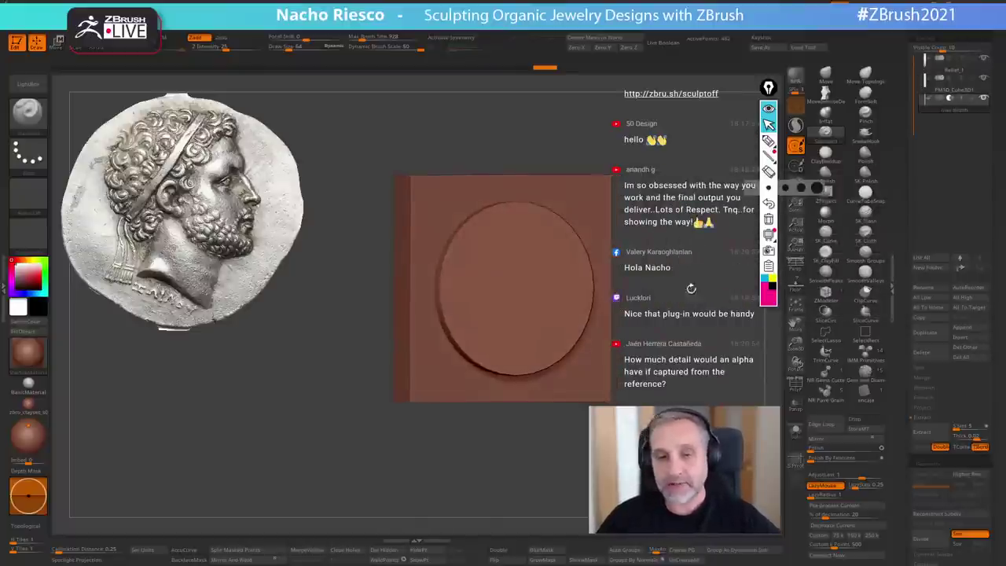
key("b")
key("s")
key("t")
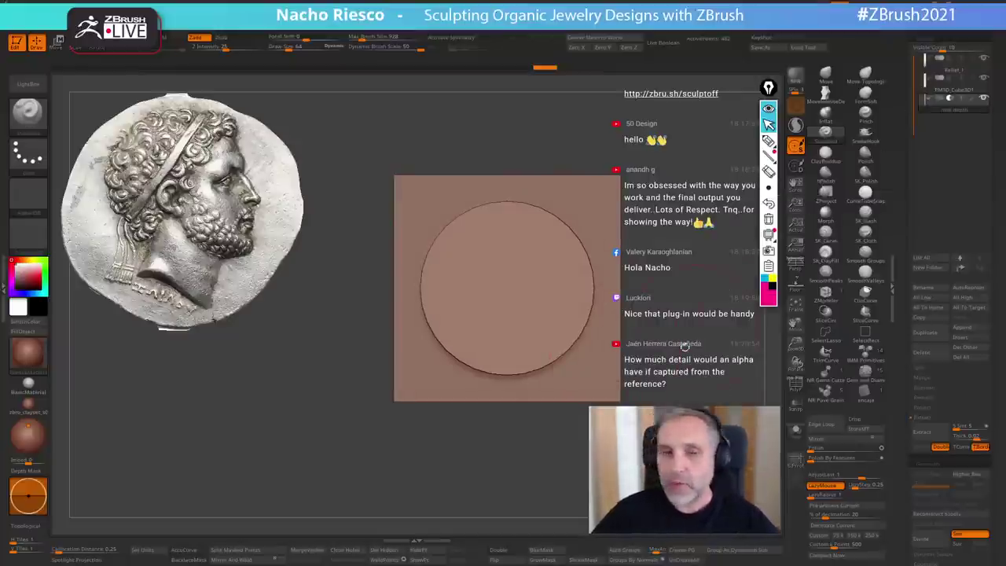
- Isolate the slab, turn on the floor grid while viewing it from the side, and show all subtools again
left_click(947, 88)
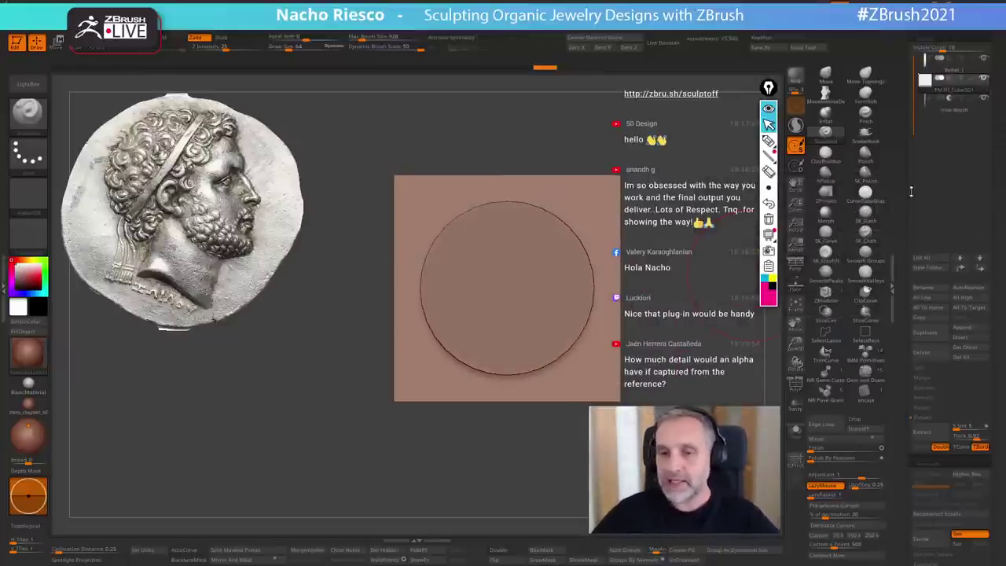
left_click(795, 431)
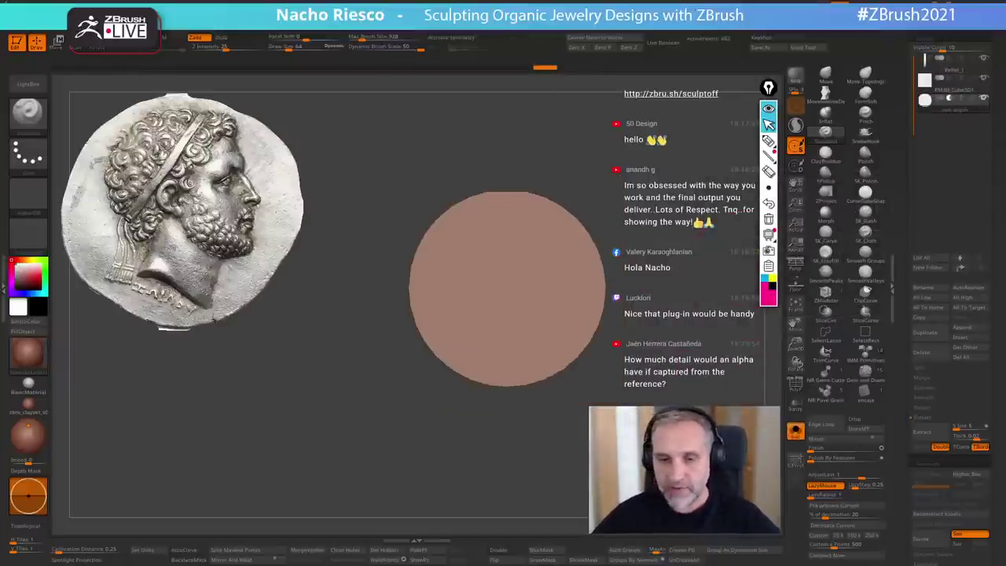
left_click(951, 89)
key("f")
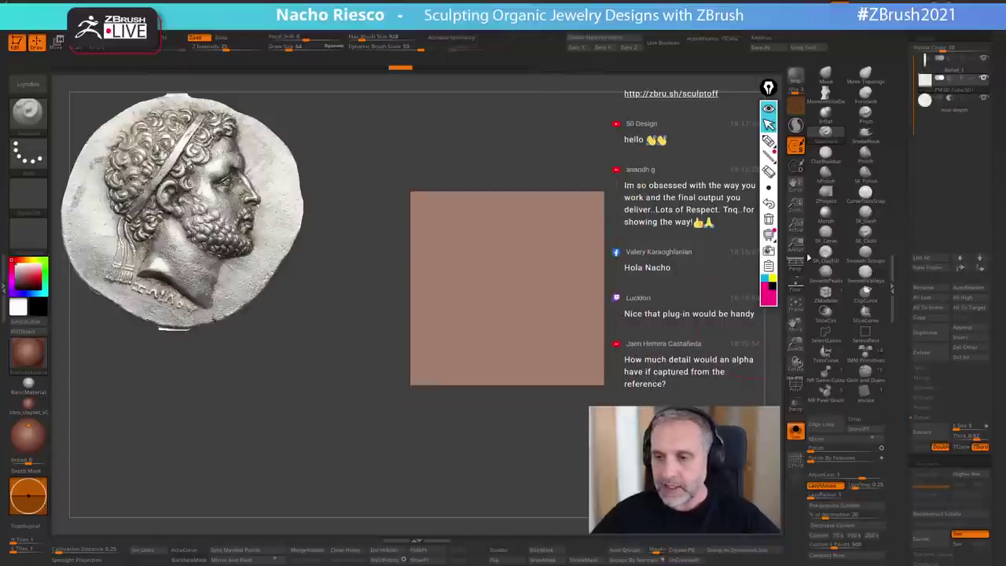
left_click_drag(716, 335, 714, 393)
left_click(802, 289)
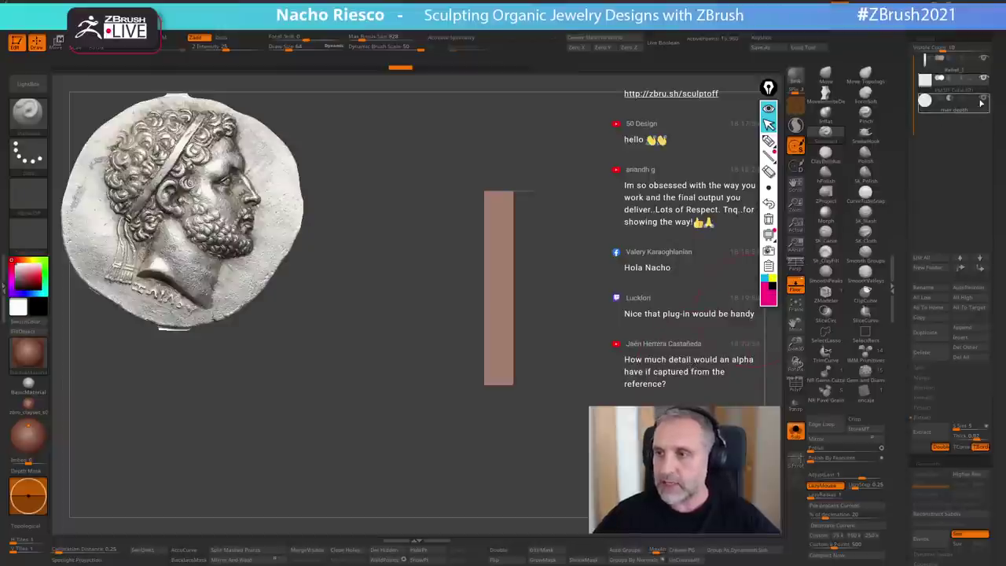
left_click(795, 431)
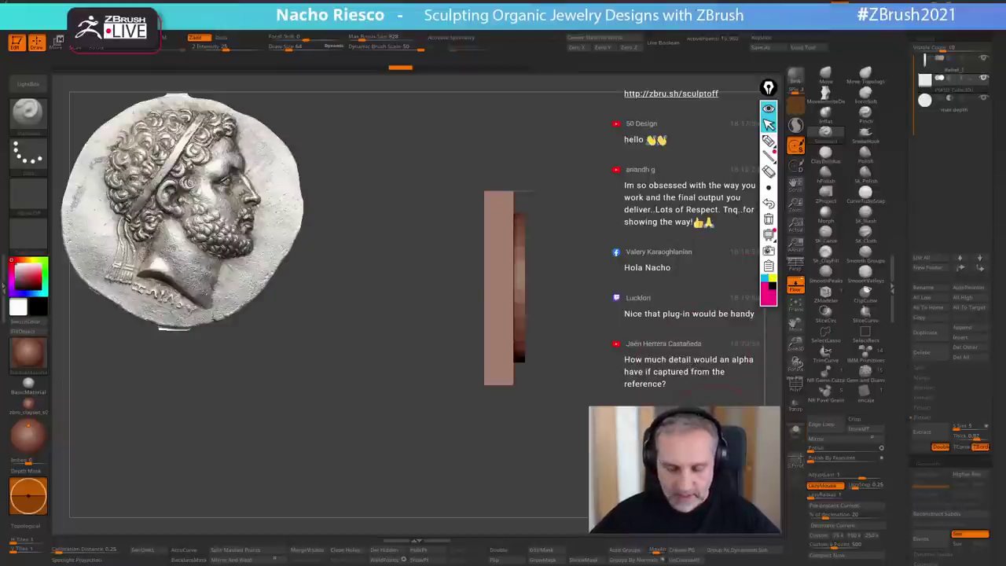
- Rotate the slab together with both discs a quarter turn so their faces lie parallel to the floor grid
key("w")
left_click_drag(450, 287, 498, 239)
left_click_drag(519, 440, 456, 362)
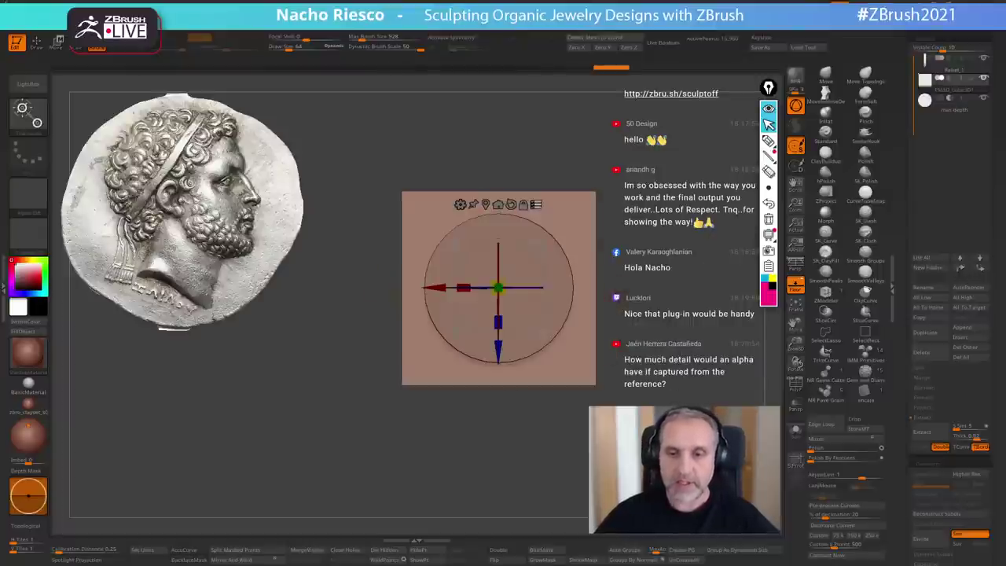
left_click_drag(767, 377, 735, 380, "shift")
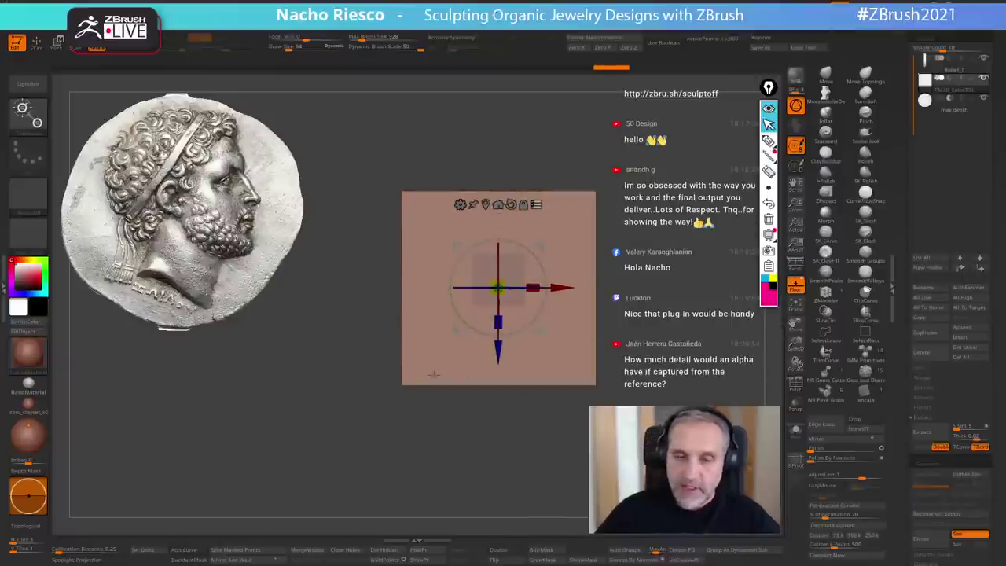
- Open the Draw settings and enlarge the floor grid size to about 12.39
left_click(3, 291)
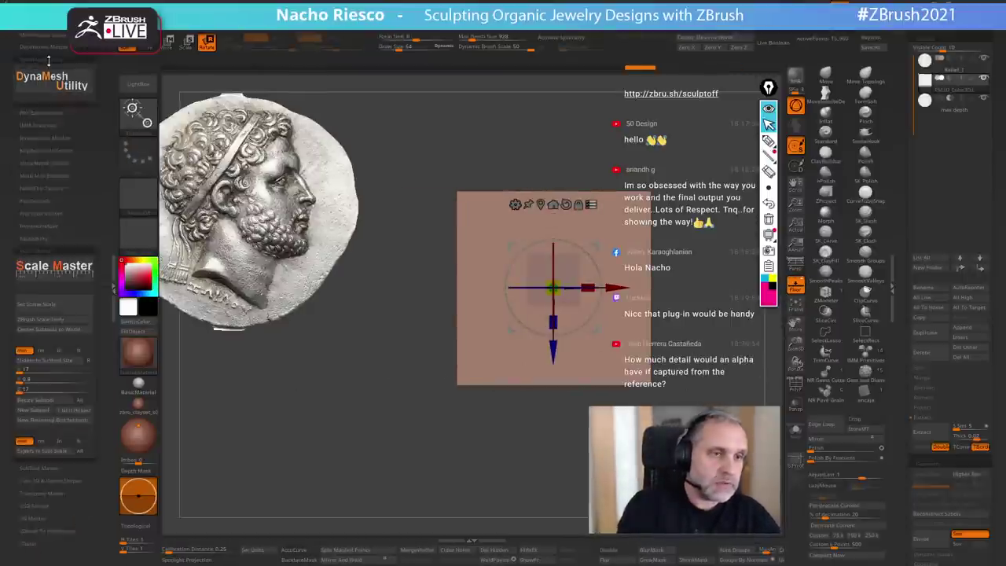
left_click_drag(98, 54, 93, 223)
left_click_drag(46, 62, 47, 145)
left_click(32, 100)
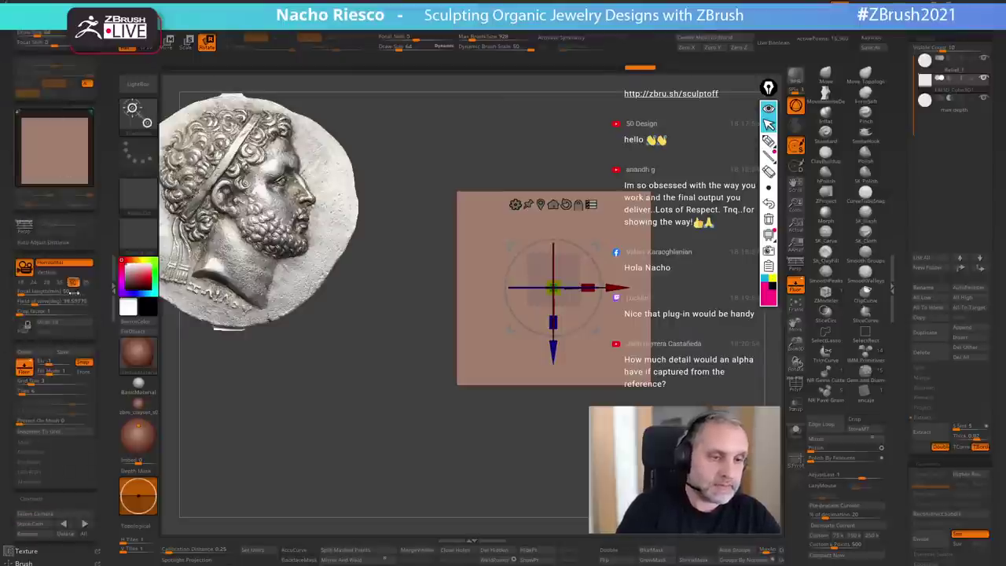
left_click_drag(36, 382, 44, 383)
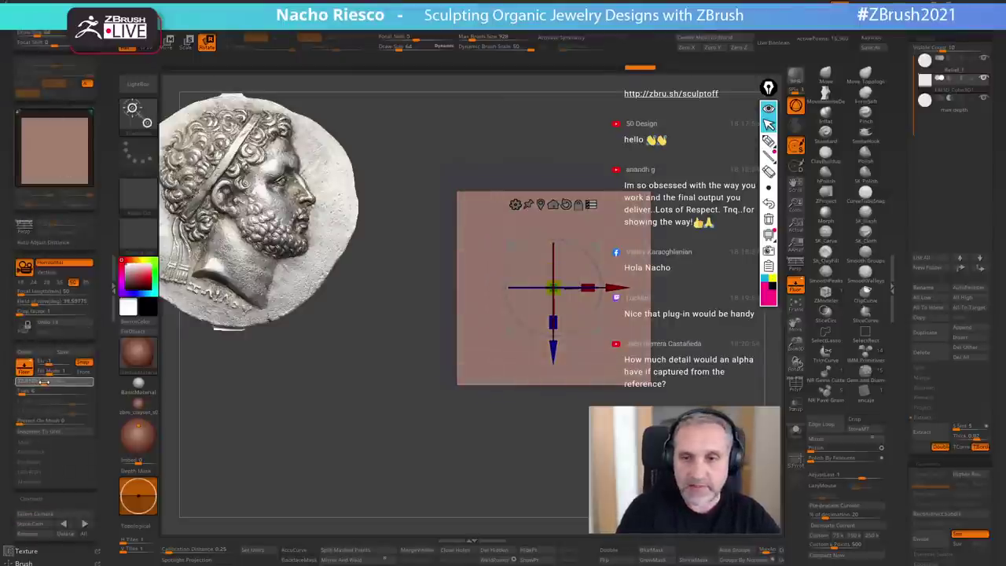
- Load the portrait coin reference image as the first map of the floor grid plane and flip it
left_click(52, 454)
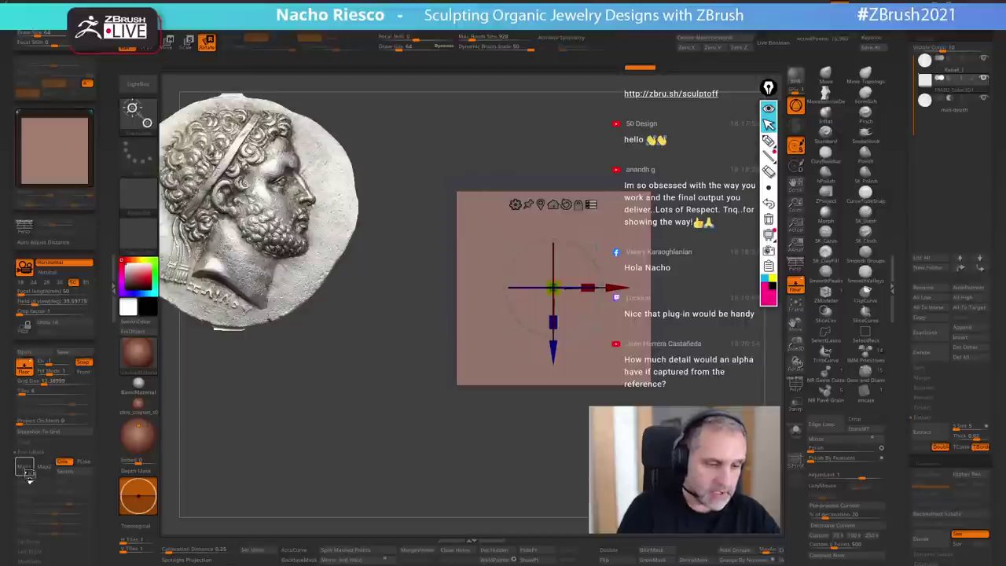
left_click(26, 469)
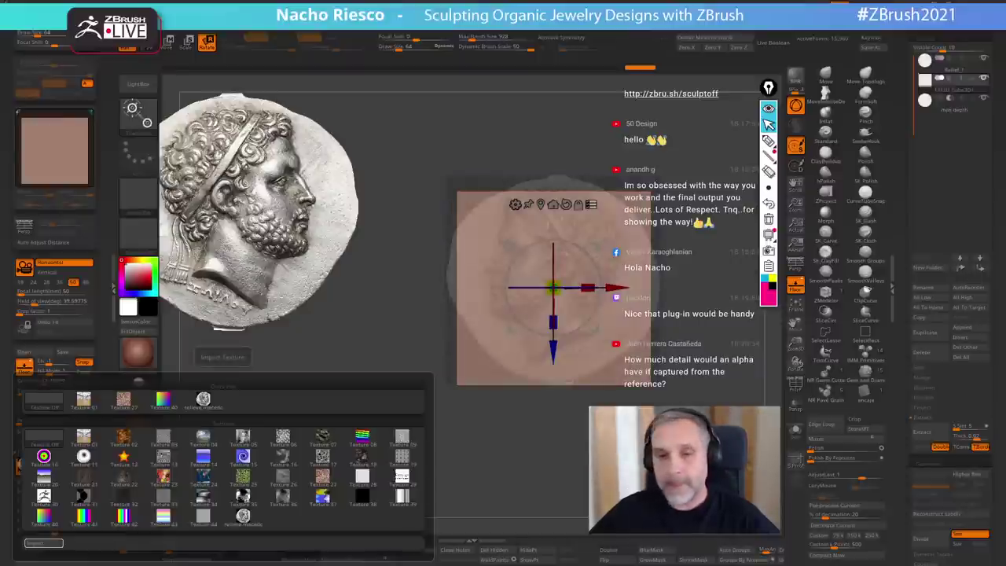
left_click_drag(582, 478, 570, 474, "alt")
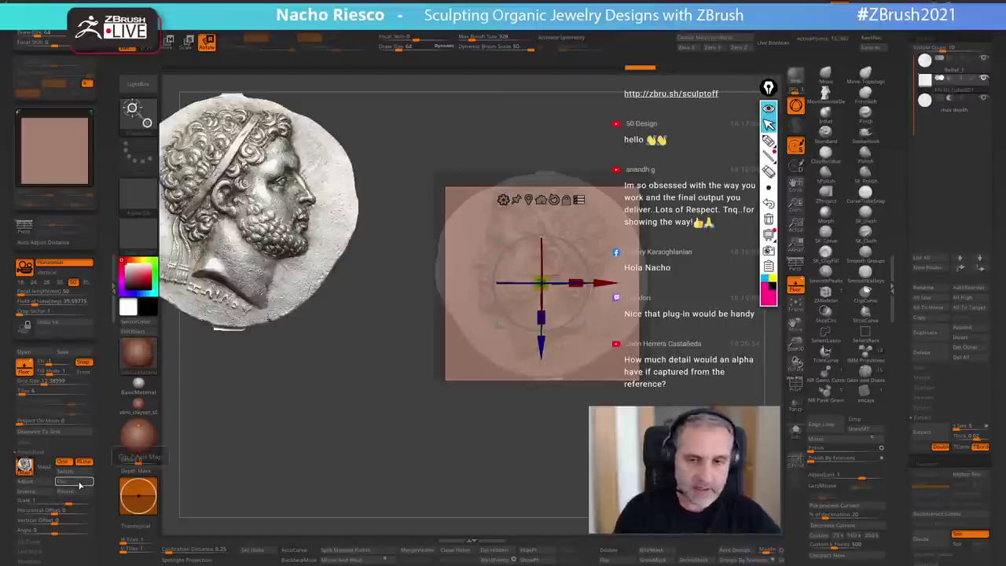
left_click(80, 482)
- Isolate the Relief_1 disc and scale the reference map to about 0.737 to match the disc's size
left_click(965, 71)
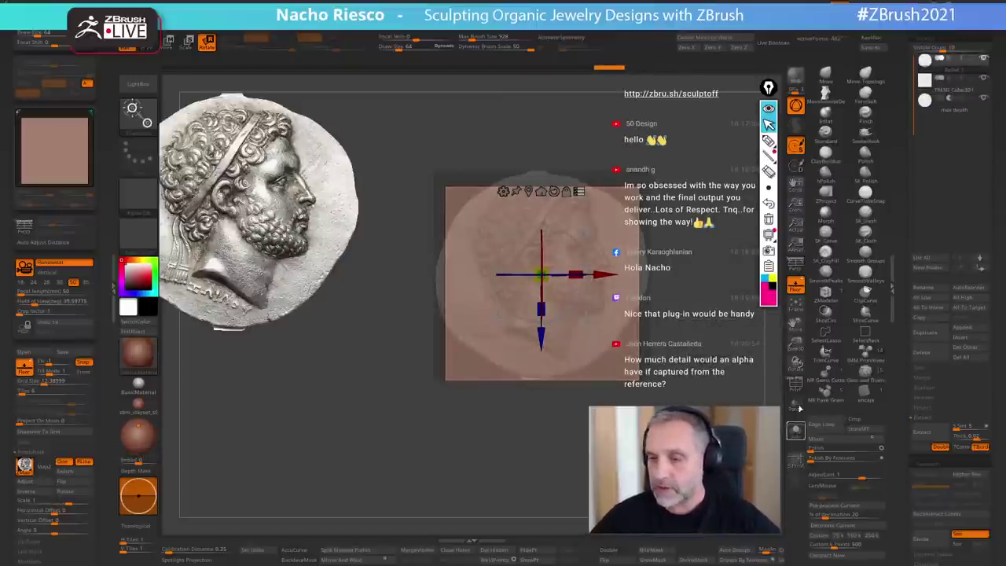
left_click(796, 431)
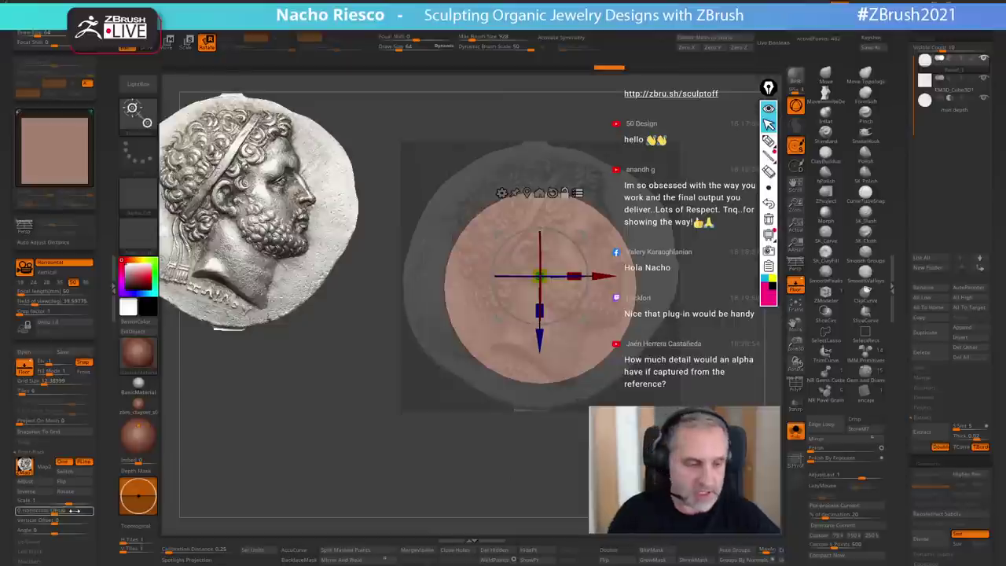
left_click_drag(69, 502, 62, 500)
mouse_move(465, 199)
left_mouse_down("alt")
mouse_move(467, 154)
mouse_move(467, 181)
left_mouse_up("alt")
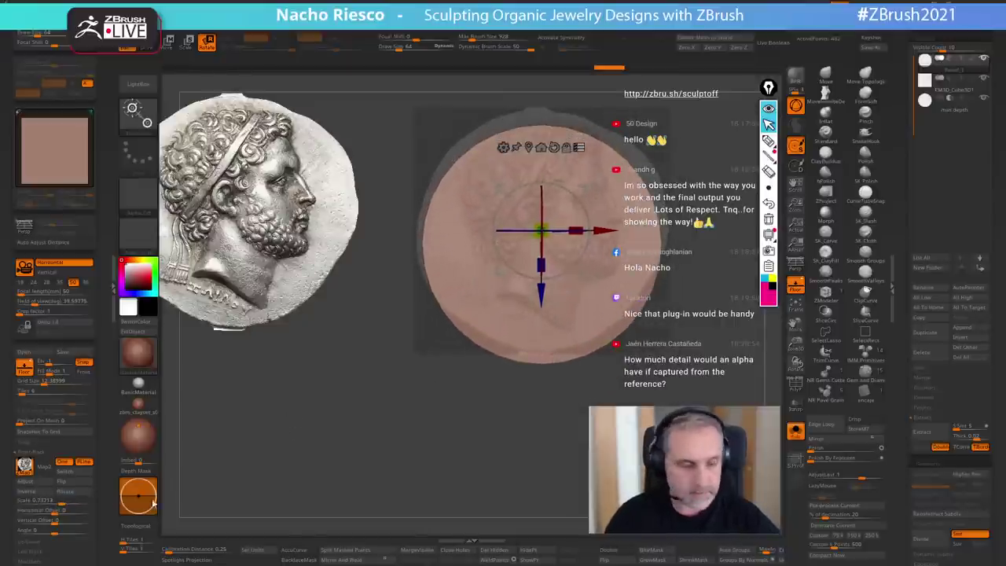
- Align the reference map with the disc using a vertical offset of about 0.1 and set the grid's Fill Mode to 3
left_click_drag(63, 520, 65, 515)
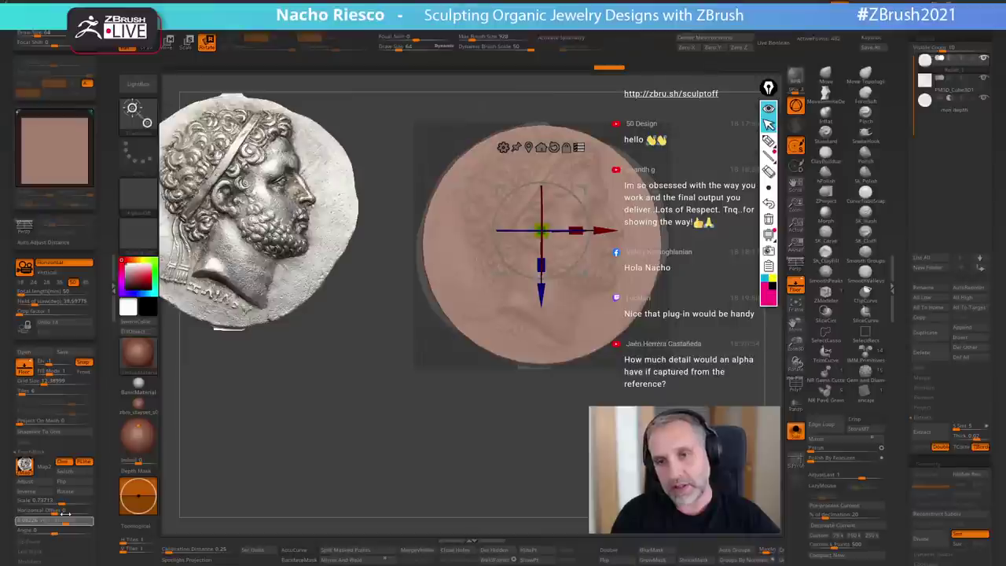
left_click_drag(66, 514, 64, 515)
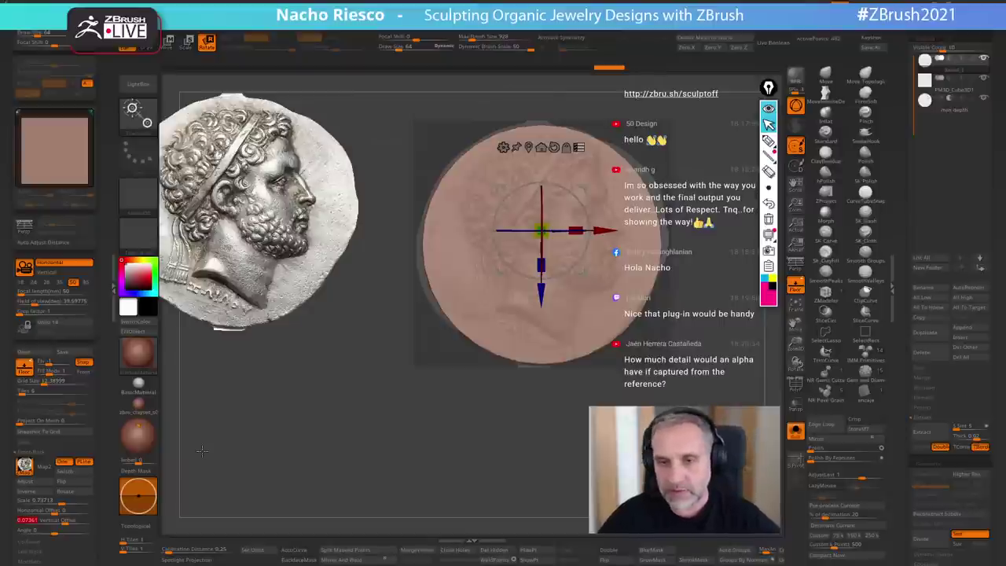
left_click_drag(61, 503, 66, 523)
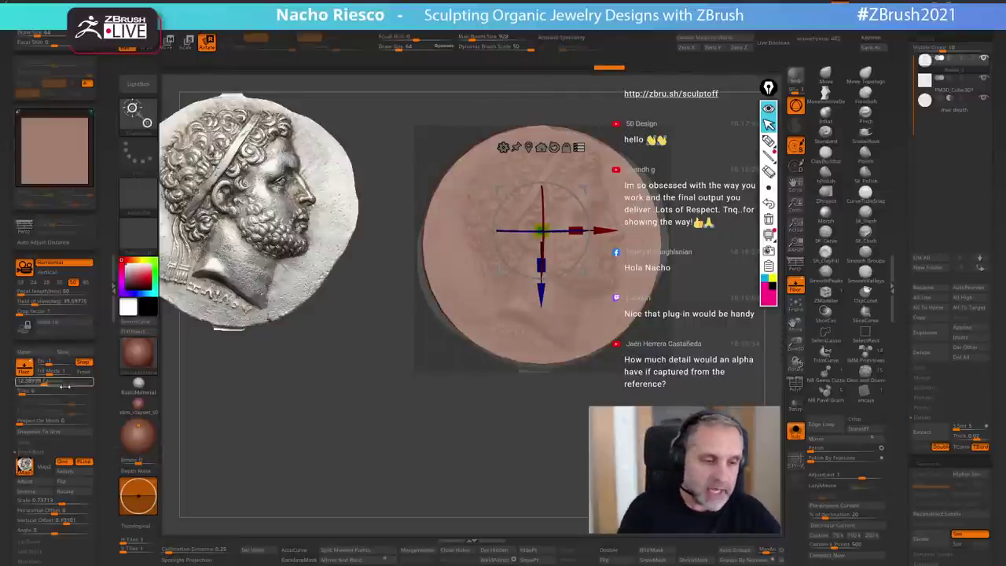
left_click_drag(331, 440, 327, 465)
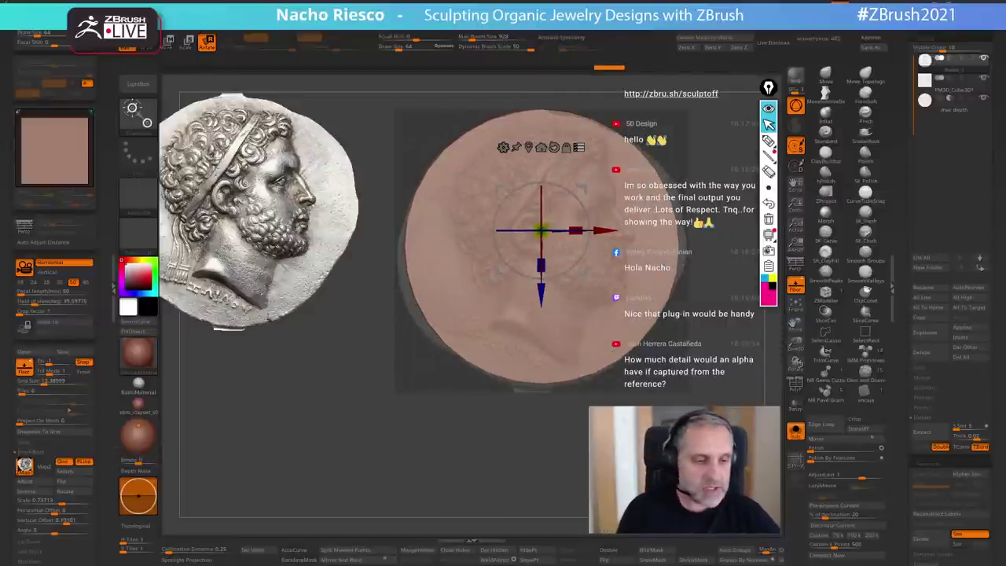
left_click(70, 372)
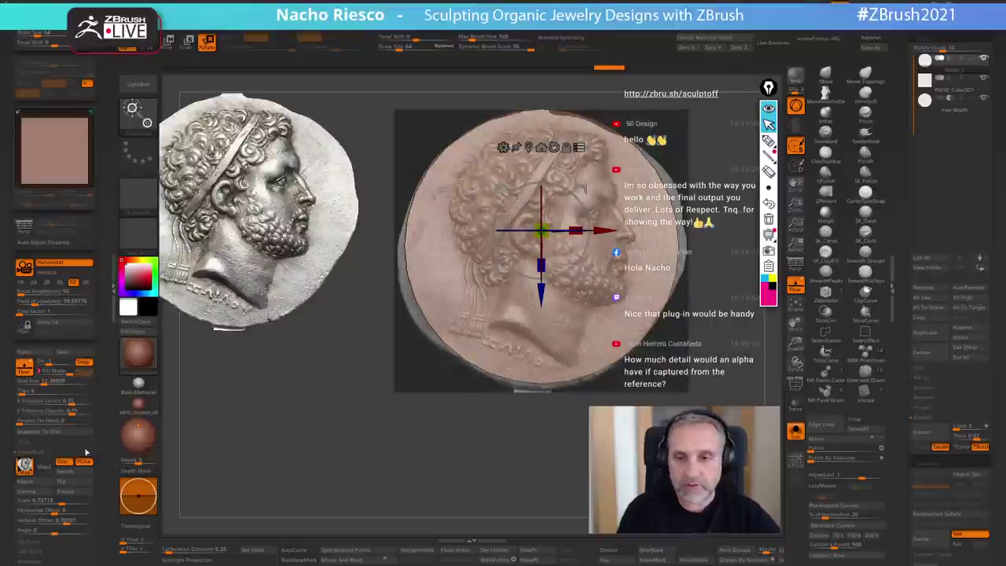
- Set the floor grid's Enhance Factor to 1 and its Enhance Opacity to about 0.26, and activate the square block subtool
left_click_drag(71, 403, 37, 411)
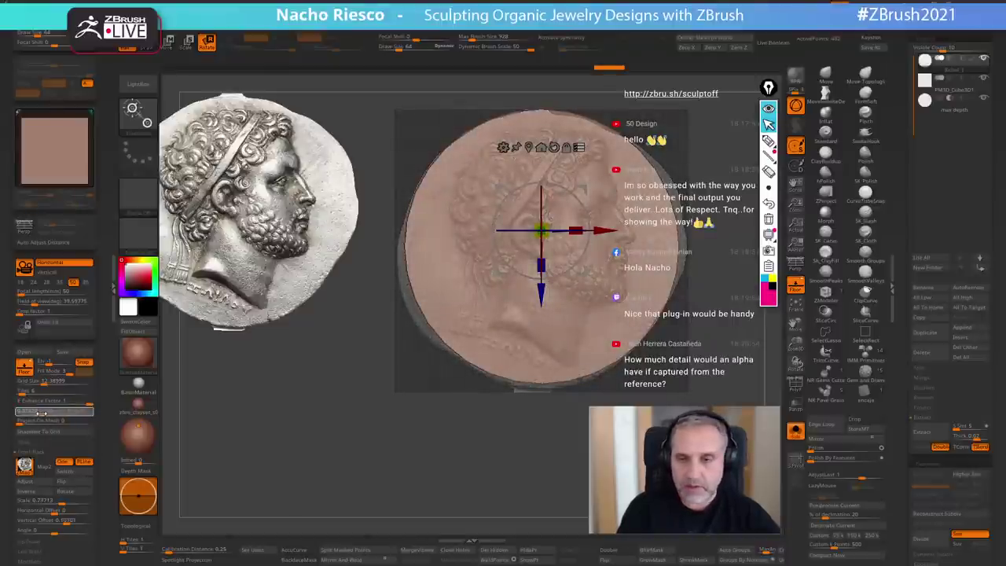
key("q")
left_click_drag(546, 487, 502, 459, "alt")
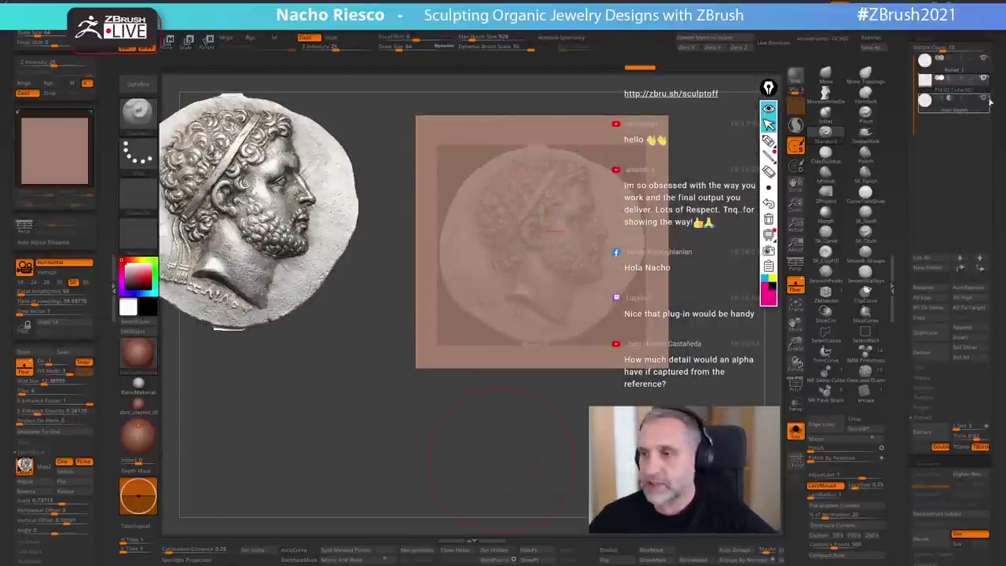
- Exit Solo mode and paint a mask on the block covering the projected portrait's face, following the forehead, nose, chin and jaw
left_click(796, 431)
mouse_move(739, 452)
left_mouse_down("alt")
mouse_move(713, 480)
mouse_move(717, 513)
left_mouse_up("alt")
key("s")
left_click_drag(541, 256, 553, 275)
key("s")
left_click_drag(561, 206, 566, 213, "ctrl")
mouse_move(568, 208)
left_mouse_down("ctrl+alt")
mouse_move(594, 277)
mouse_move(577, 335)
mouse_move(509, 263)
mouse_move(565, 199)
mouse_move(551, 218)
left_mouse_up("ctrl+alt")
key("s")
key("s")
mouse_move(541, 253)
left_mouse_down()
mouse_move(534, 223)
mouse_move(521, 279)
mouse_move(586, 315)
mouse_move(550, 208)
mouse_move(579, 258)
mouse_move(561, 203)
left_mouse_up()
key("s")
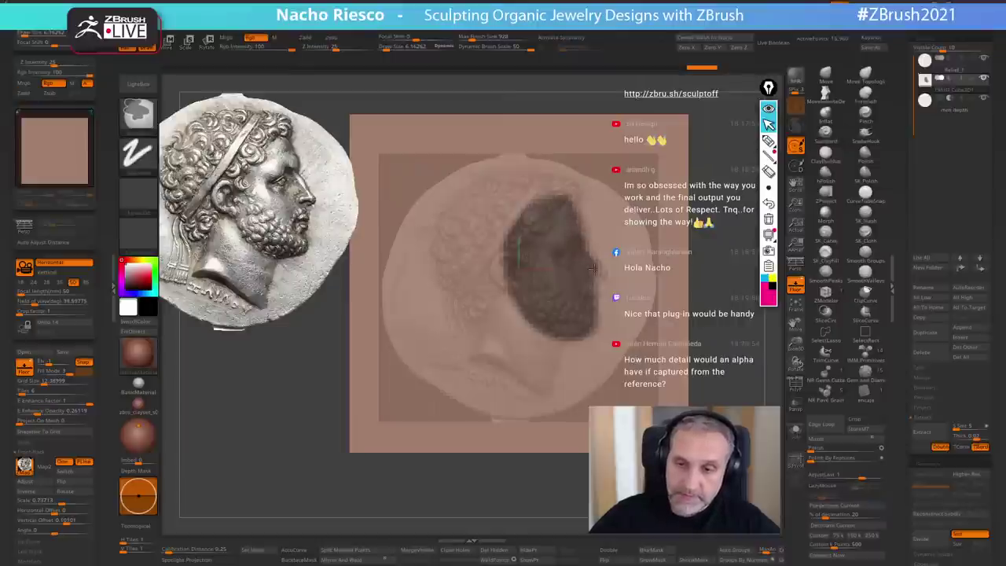
left_click(560, 304, "ctrl")
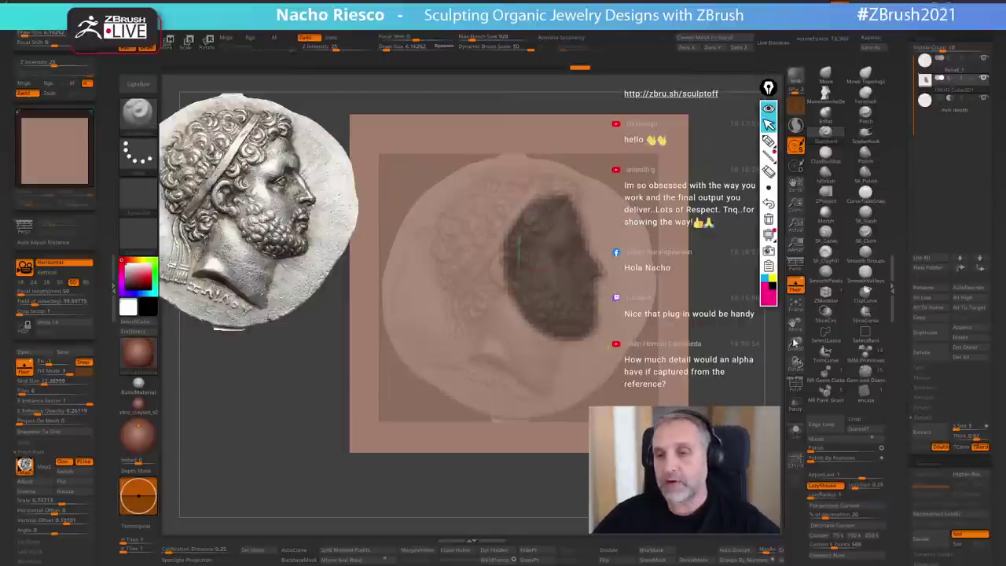
- Extract the masked face area into a new subtool and adjust its position against the block's front surface
left_click(934, 437)
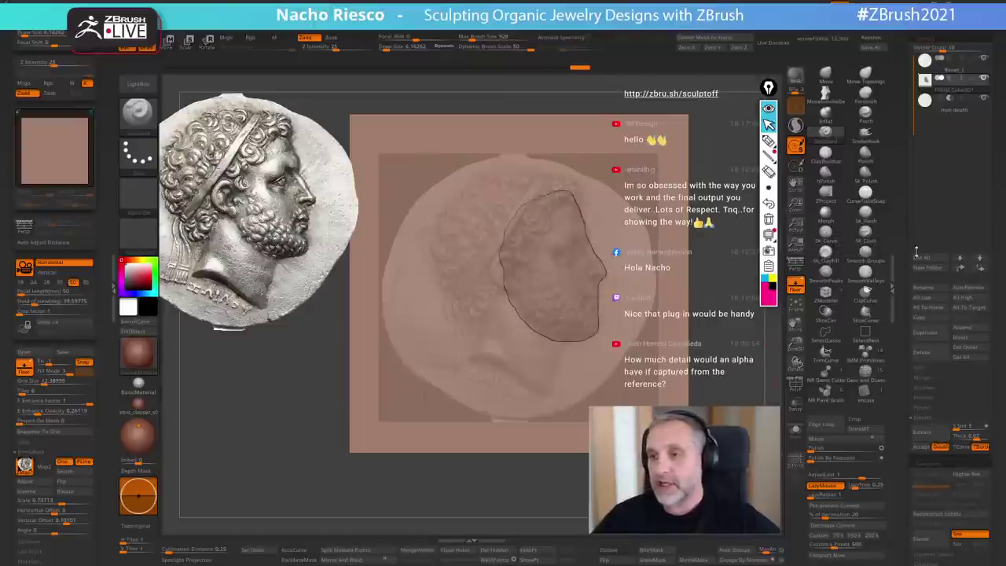
left_click(924, 448)
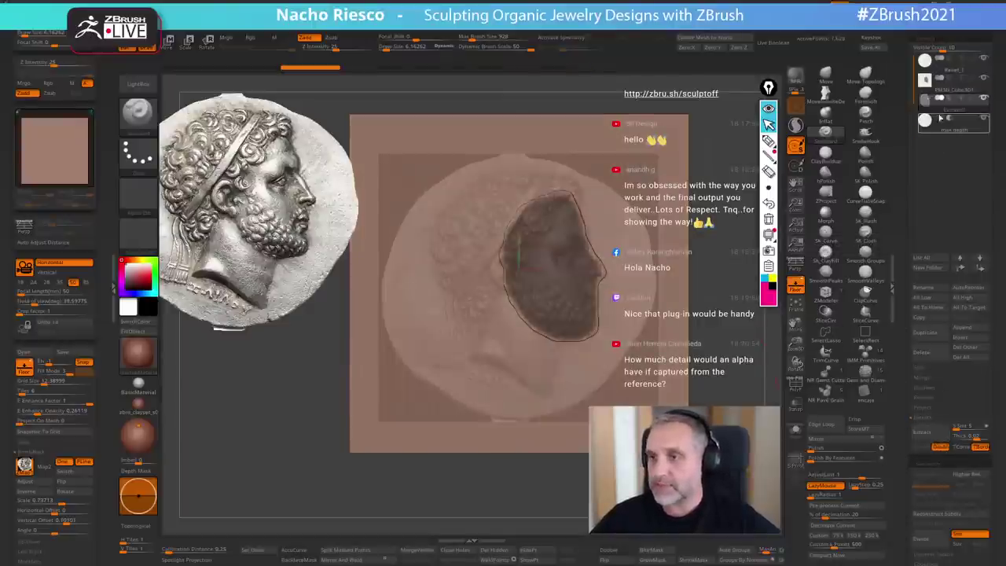
mouse_move(698, 387)
left_mouse_down()
mouse_move(734, 389)
mouse_move(716, 393)
left_mouse_up()
key("w")
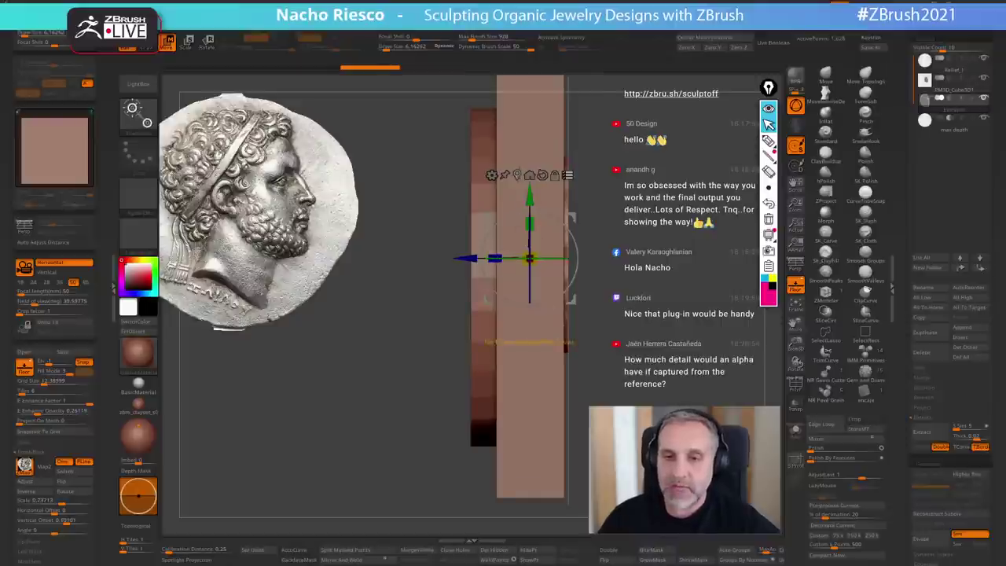
left_click(530, 174)
left_click_drag(563, 254, 588, 244)
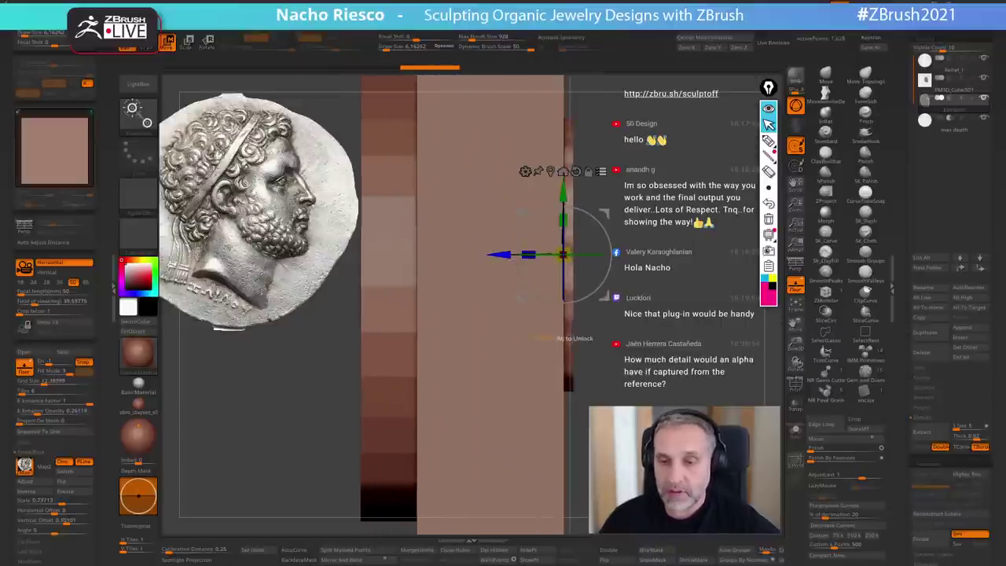
key("ctrl+z")
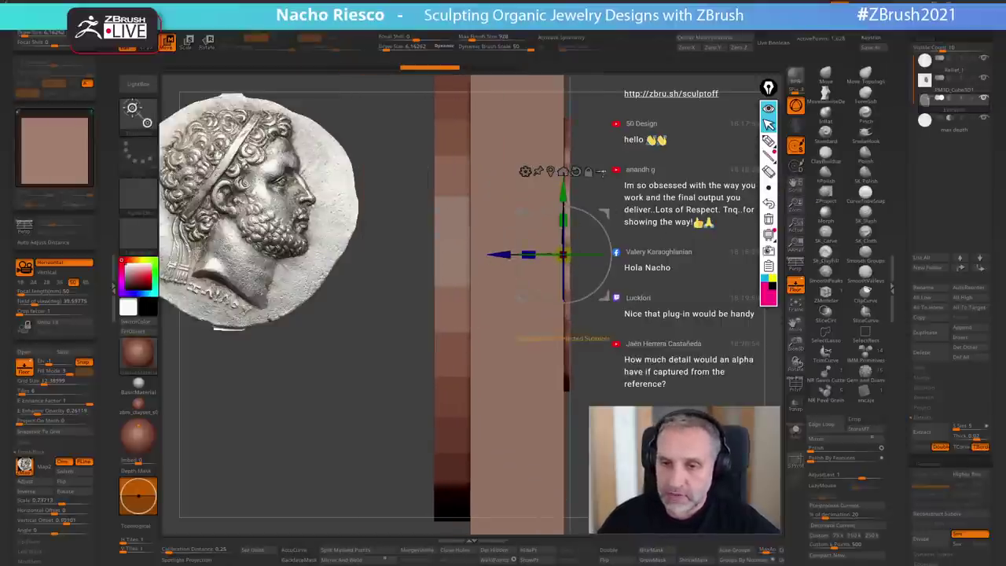
key("q")
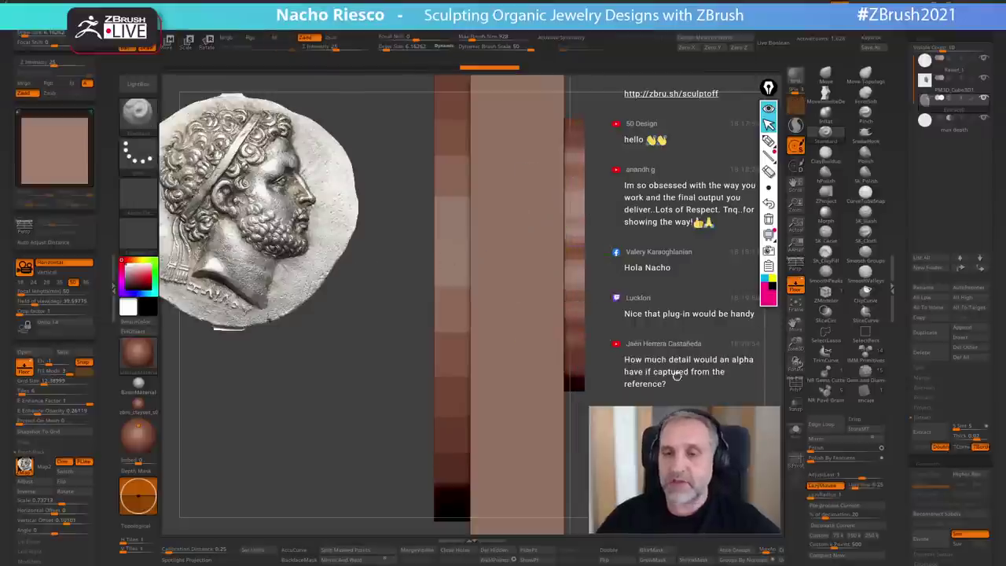
- Return to the front view and collapse the Draw settings tray so the whole coin reference fits beside the model
left_click_drag(676, 376, 602, 369, "shift")
right_click_drag(602, 353, 604, 274, "ctrl")
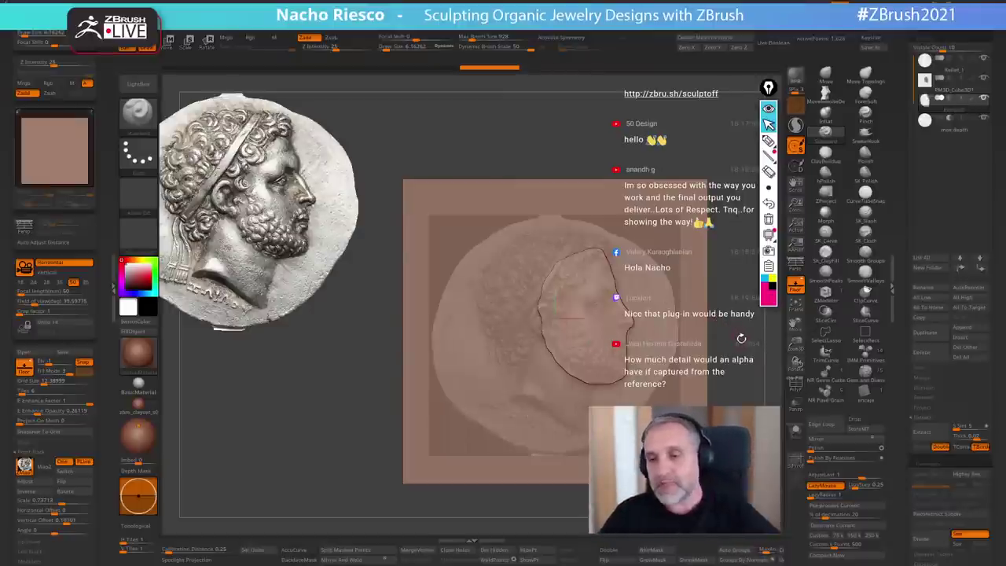
left_click(113, 288)
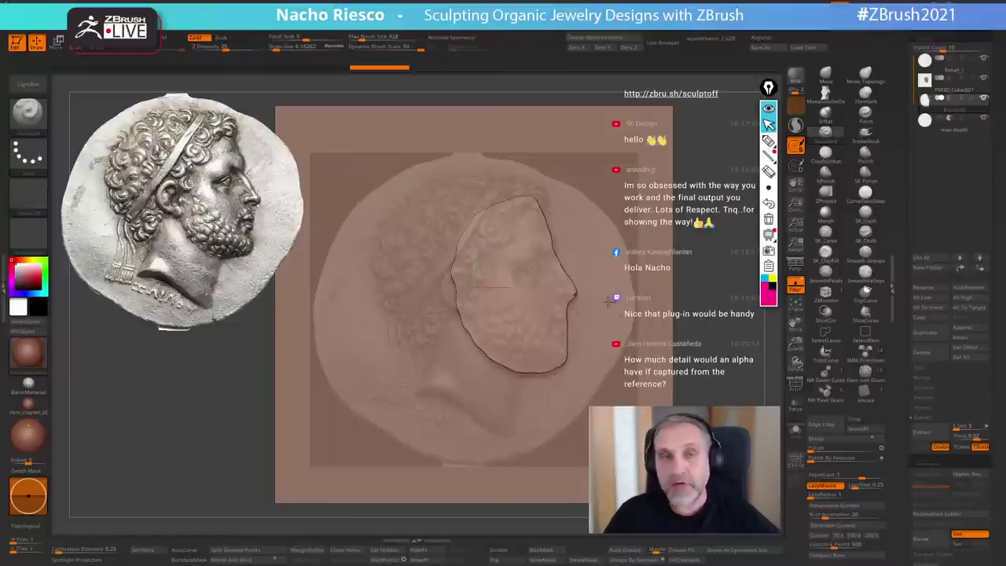
left_click_drag(699, 290, 713, 282, "shift")
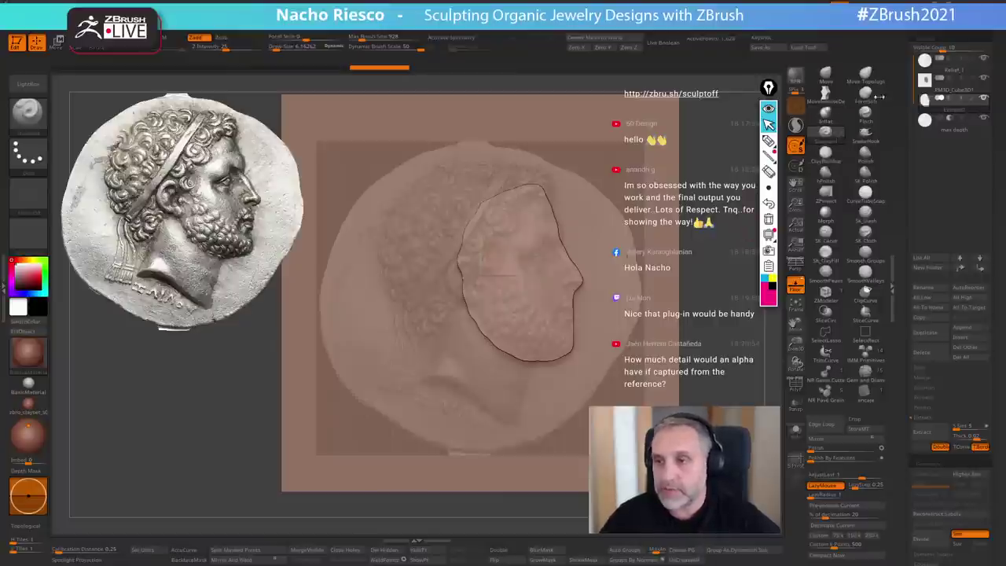
- Hide the floor grid and rough out the eye socket, nose and cheek on the extracted face with the ClayBuildup brush
left_click(829, 156)
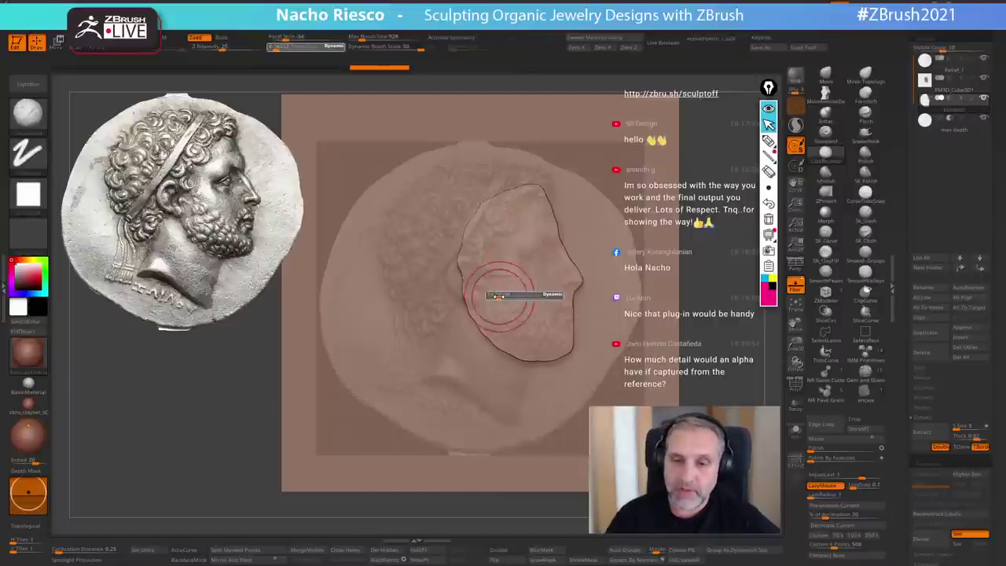
mouse_move(546, 256)
left_mouse_down("alt")
mouse_move(522, 257)
mouse_move(564, 255)
mouse_move(571, 275)
mouse_move(527, 294)
mouse_move(538, 299)
mouse_move(511, 283)
mouse_move(536, 280)
mouse_move(521, 315)
left_mouse_up("alt")
left_click(798, 288)
key("bracketright")
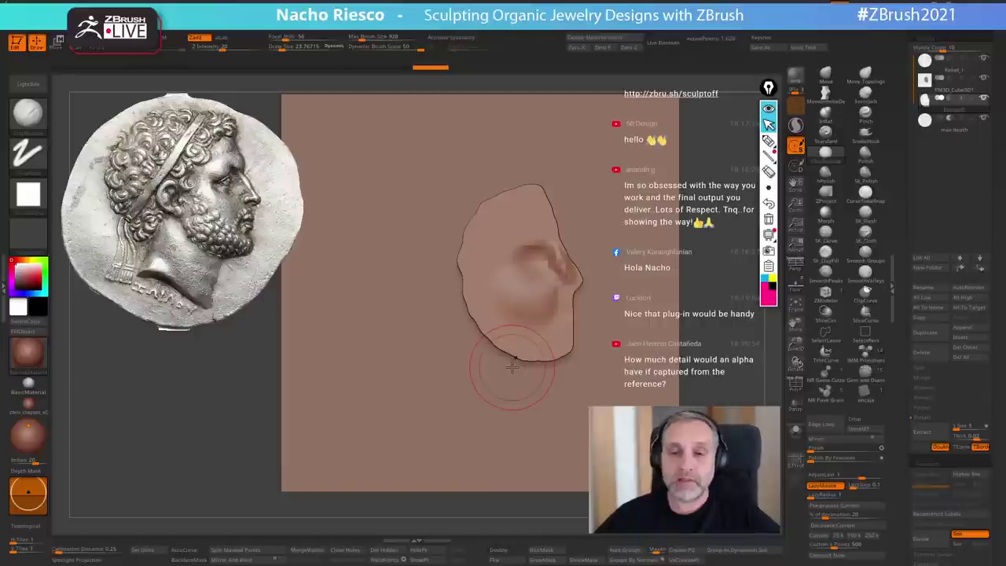
mouse_move(562, 289)
left_mouse_down()
mouse_move(565, 338)
mouse_move(573, 289)
left_mouse_up()
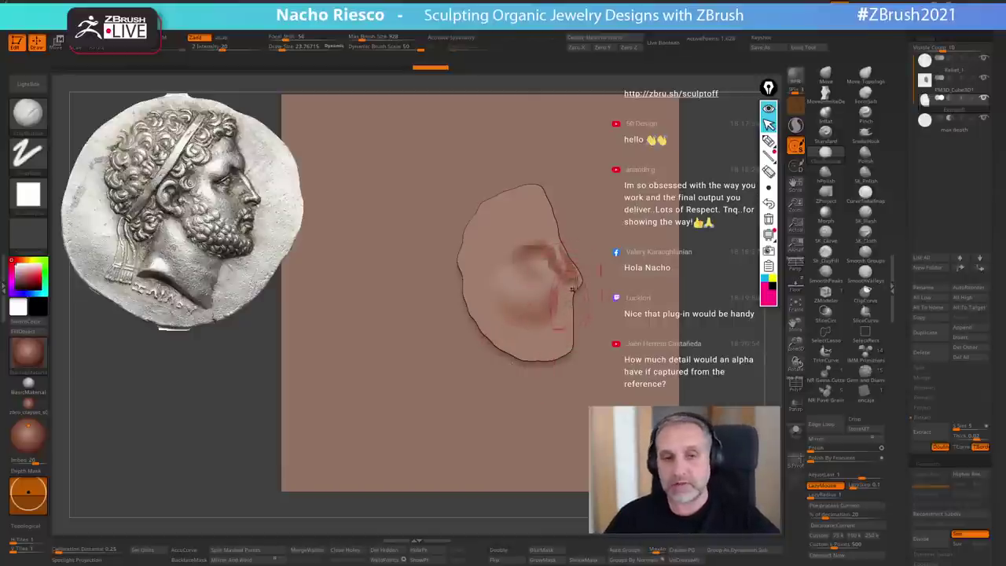
- Inspect the roughed-out face from slight angles and delete the extracted face subtool
left_click_drag(706, 271, 709, 265)
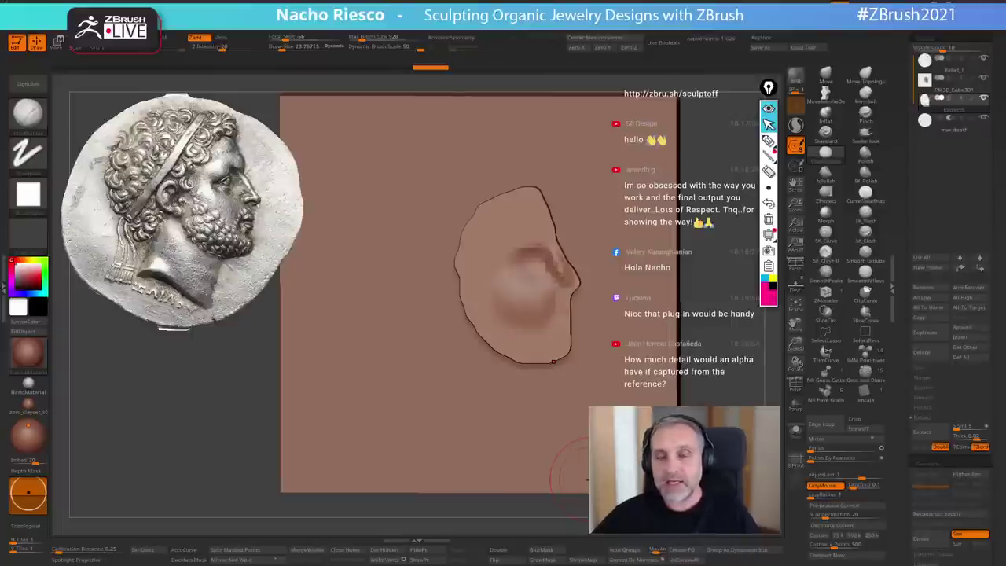
left_click_drag(588, 479, 615, 472)
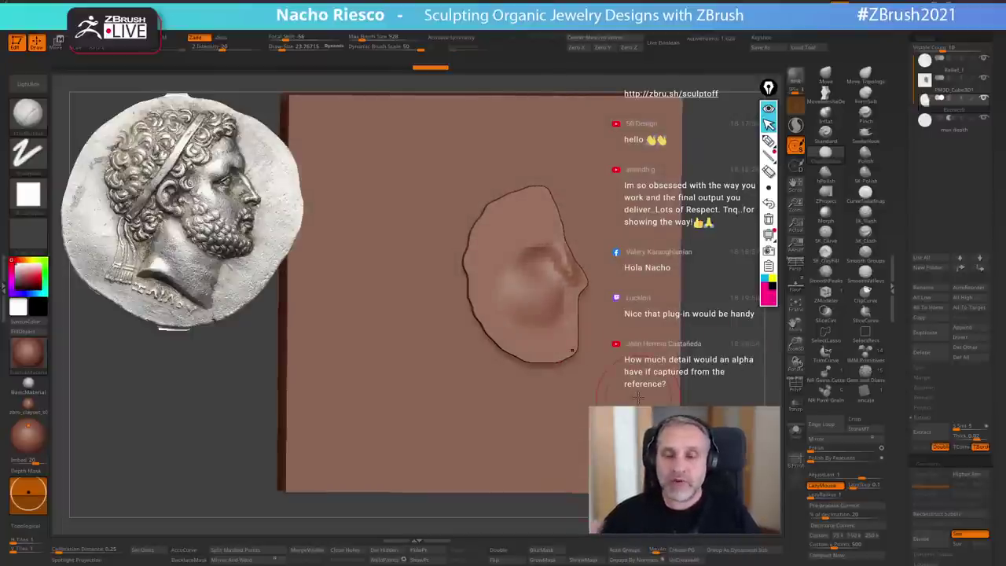
left_click_drag(574, 341, 573, 305)
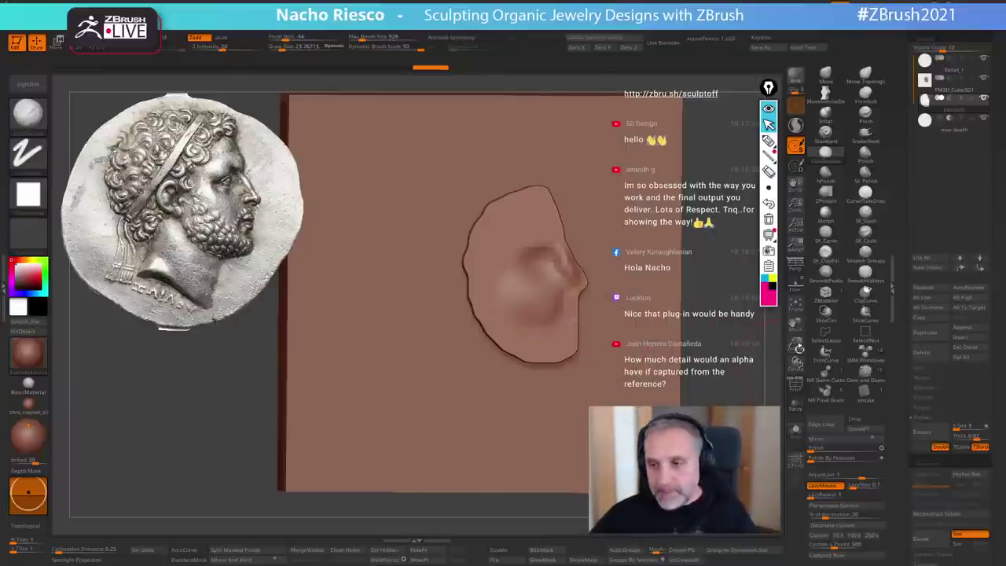
left_click(927, 359)
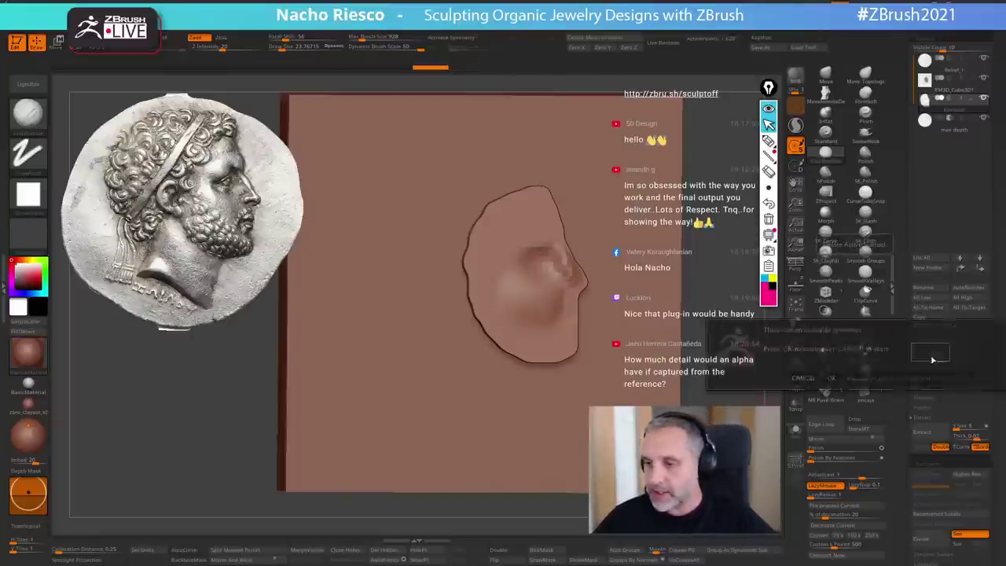
left_click(831, 378)
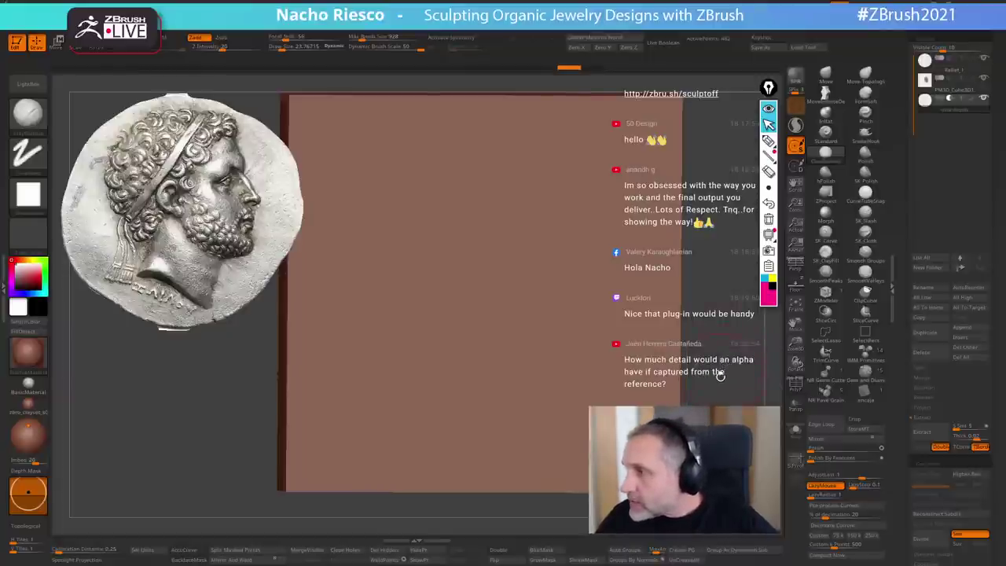
- Load the DemoHead_2 tool from the LightBox tool library and rotate around the bald head
left_click(31, 87)
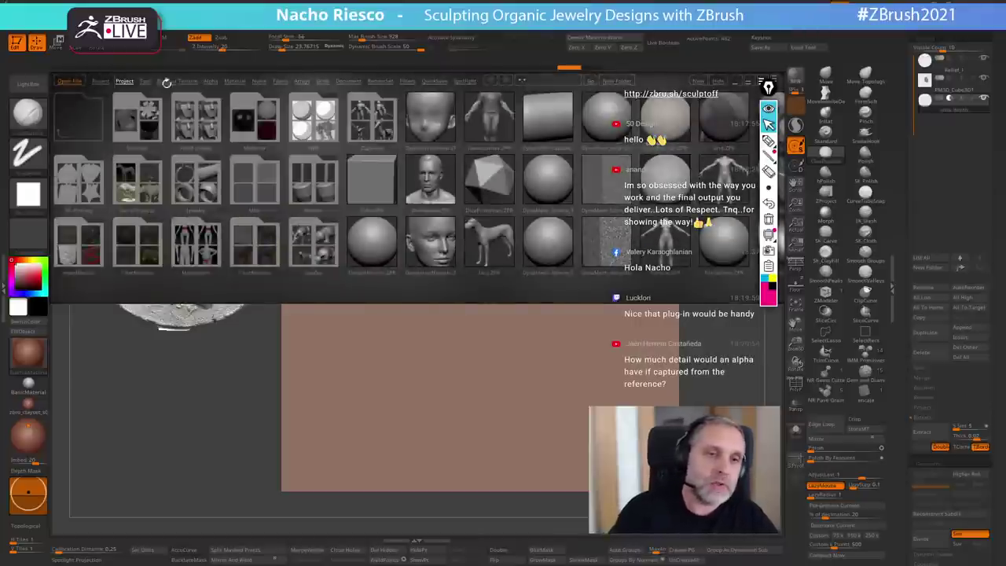
left_click(145, 81)
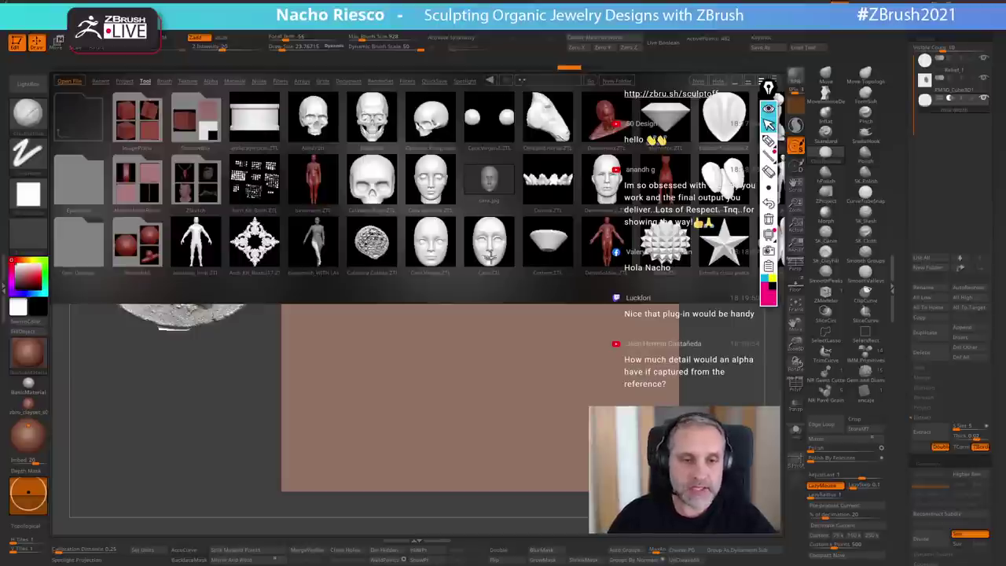
double_click(606, 187)
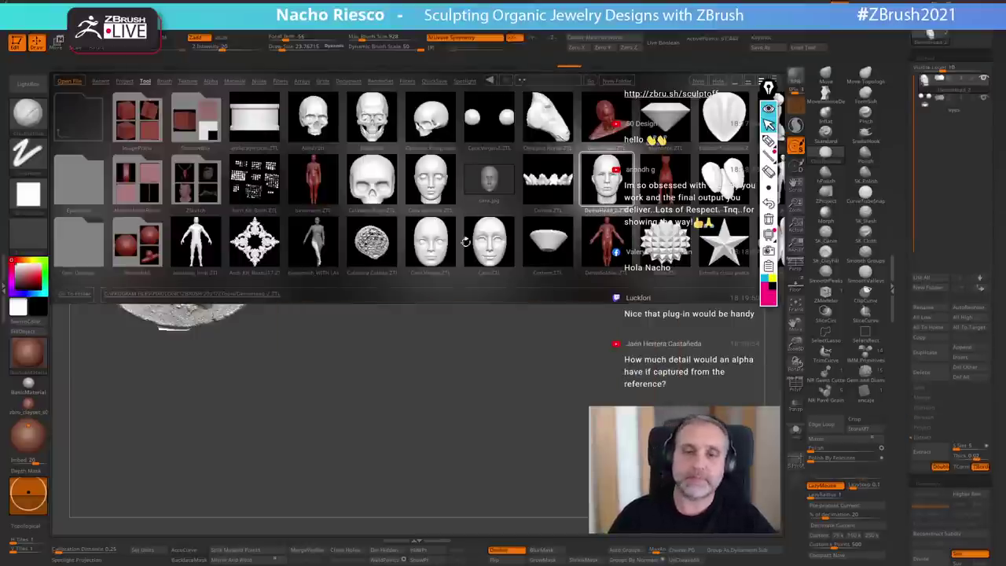
left_click(28, 86)
left_click_drag(610, 339, 708, 428, "alt")
left_click_drag(578, 429, 479, 433)
left_click_drag(480, 432, 520, 429)
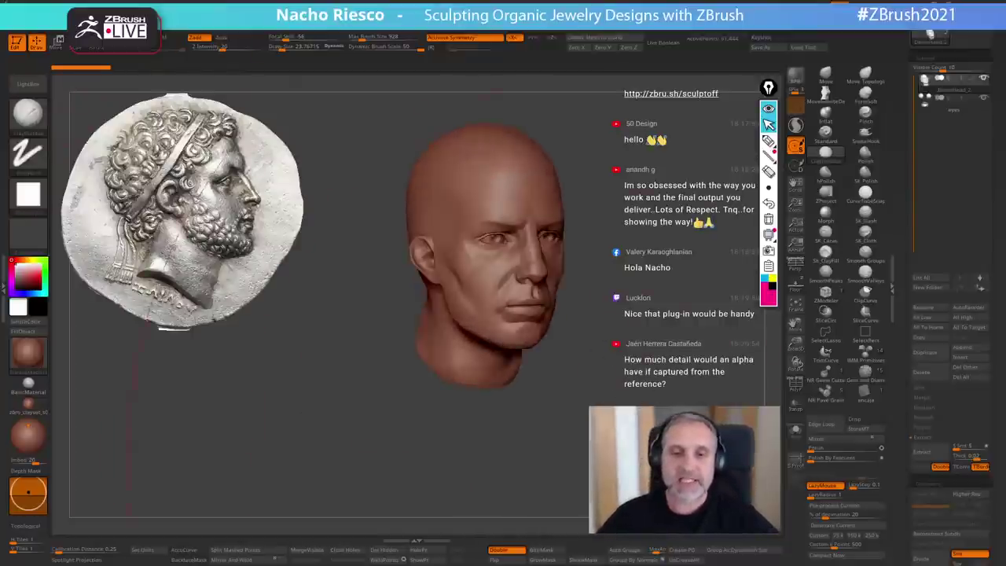
- Load the DemoHead bust with hair from the LightBox tool library
left_click(40, 88)
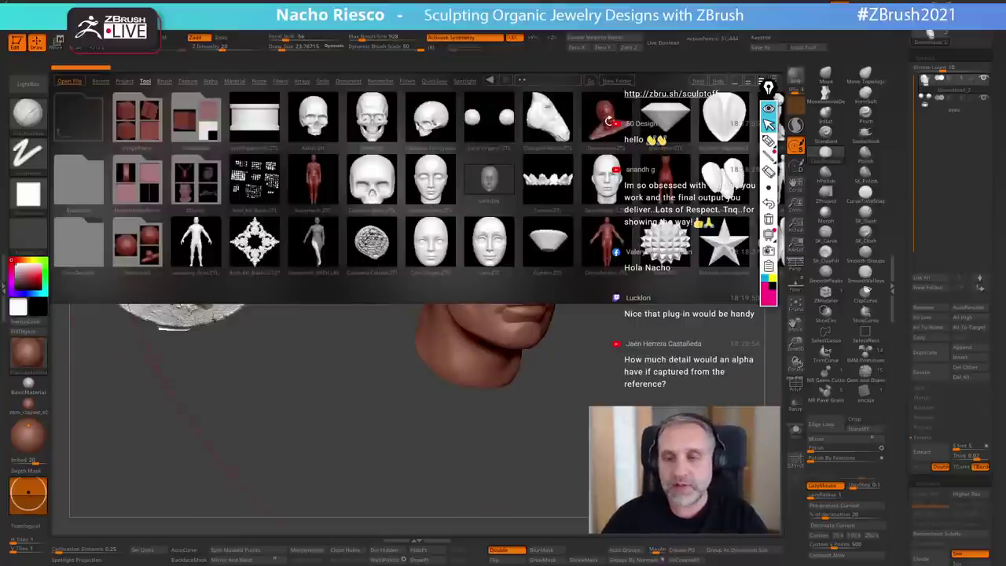
double_click(610, 121)
left_click(33, 85)
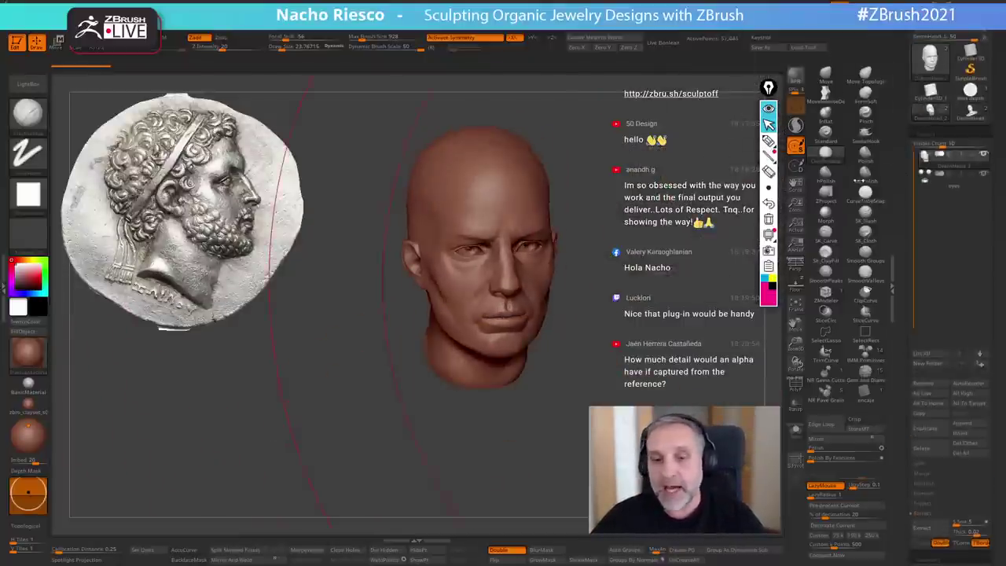
- Compare the DemoHead bust with DemoHead_2 in profile, leaving DemoHead_2 active
left_click_drag(565, 229, 601, 231)
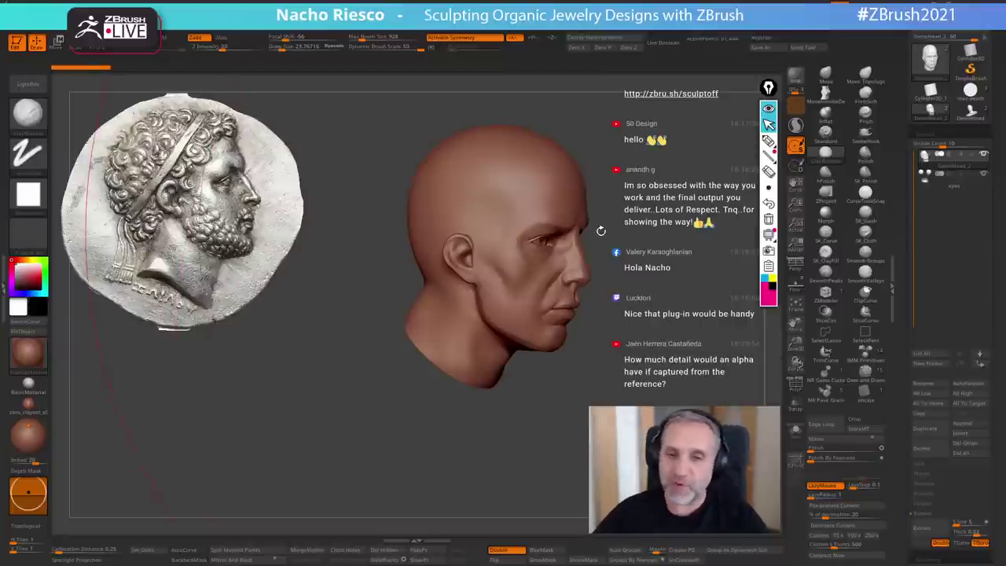
left_click_drag(688, 346, 643, 403)
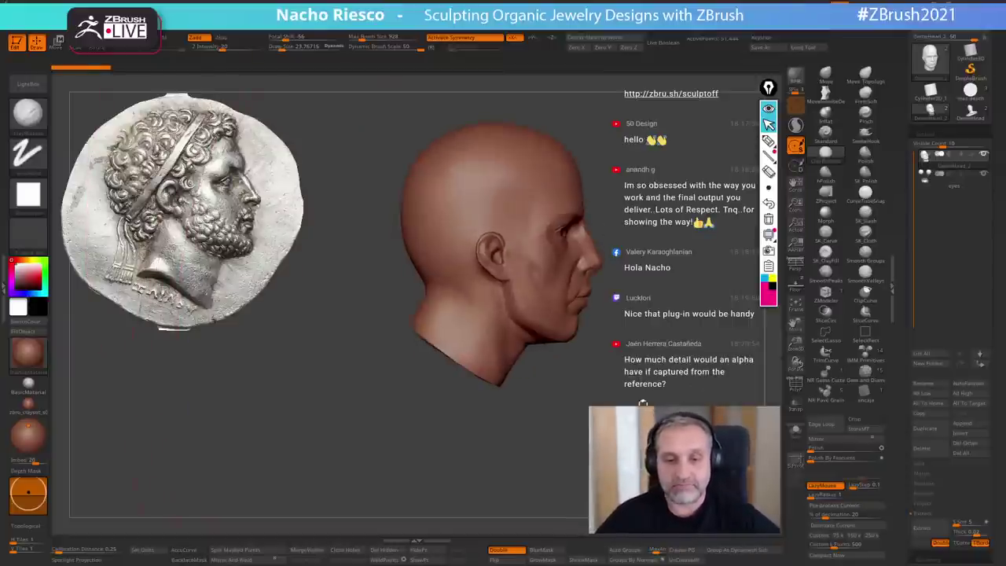
left_click(973, 115)
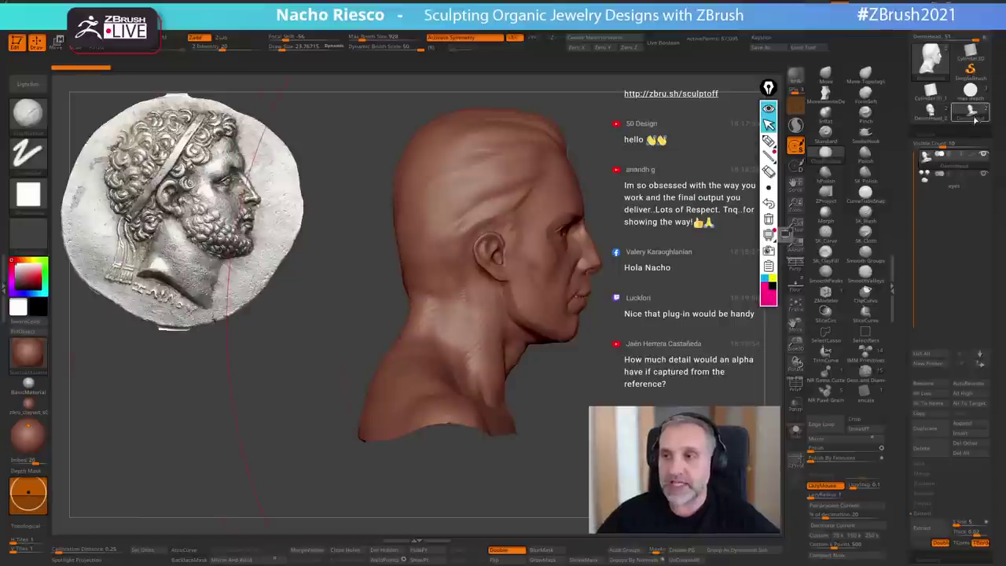
left_click(930, 112)
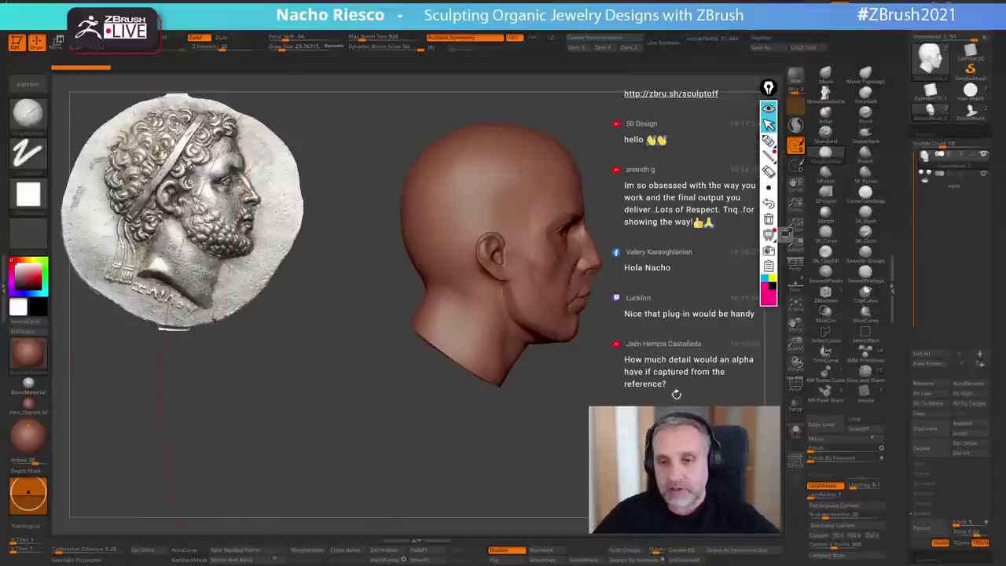
left_click_drag(676, 395, 684, 479)
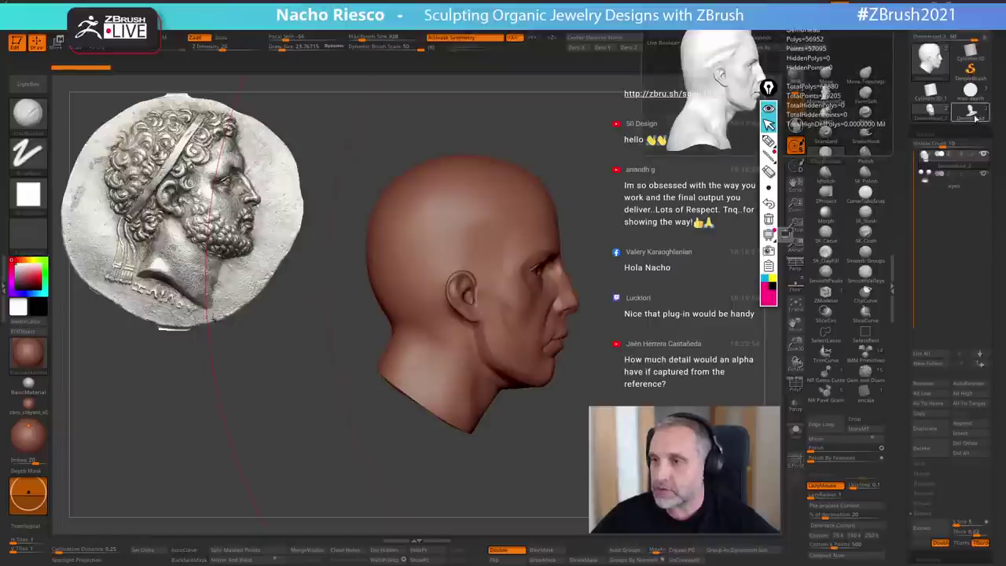
- Display the coin reference on the floor grid and bring the DemoHead_2 head into profile over it
left_click(795, 287)
left_click_drag(702, 404, 696, 369, "alt")
left_click_drag(696, 369, 562, 250)
left_click_drag(562, 250, 647, 399)
left_click(486, 323)
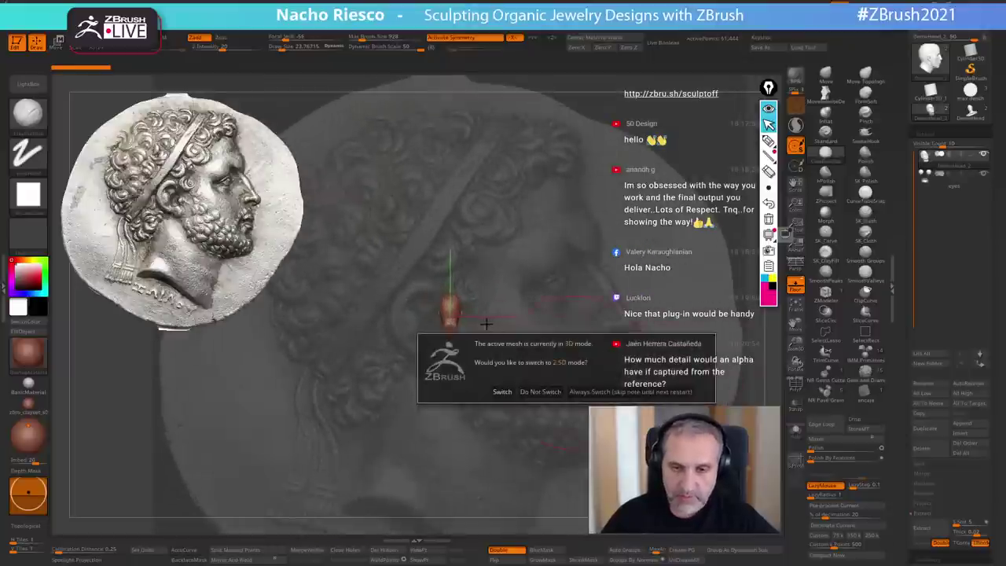
left_click(540, 391)
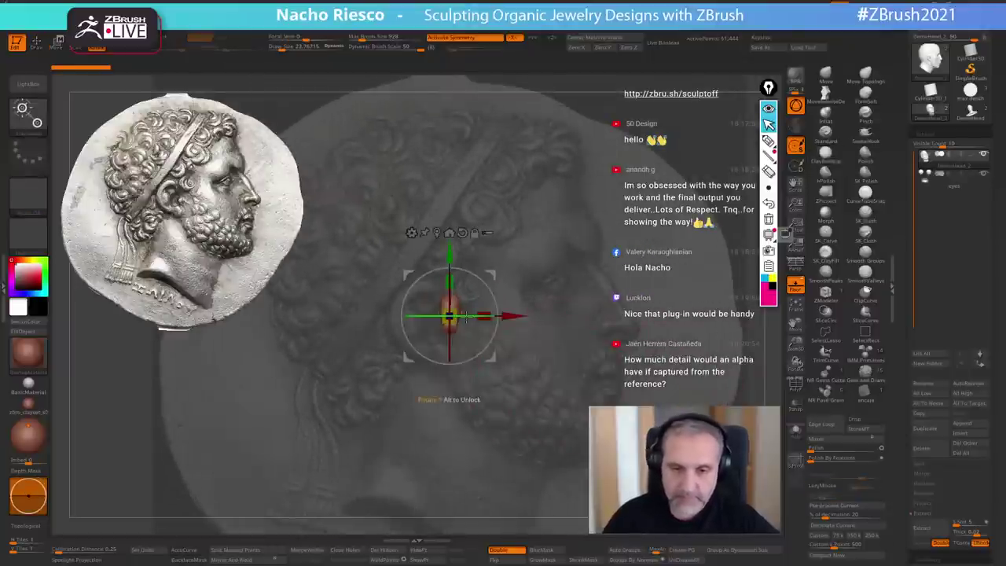
left_click_drag(433, 316, 543, 284, "shift")
right_click_drag(574, 271, 581, 218, "ctrl")
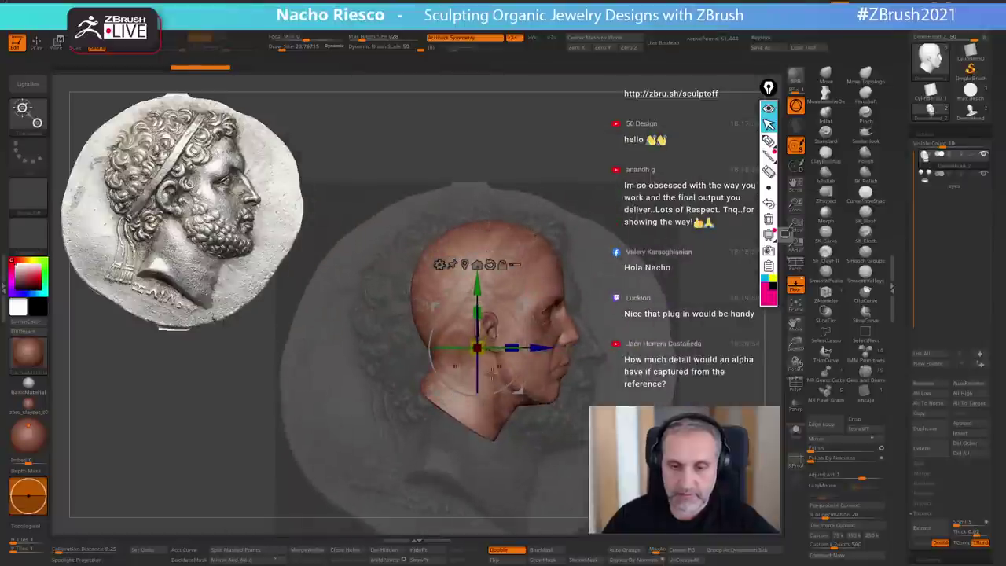
- Move and enlarge the head so its profile roughly covers the coin portrait
left_click_drag(476, 347, 519, 329)
left_click_drag(518, 391, 505, 415)
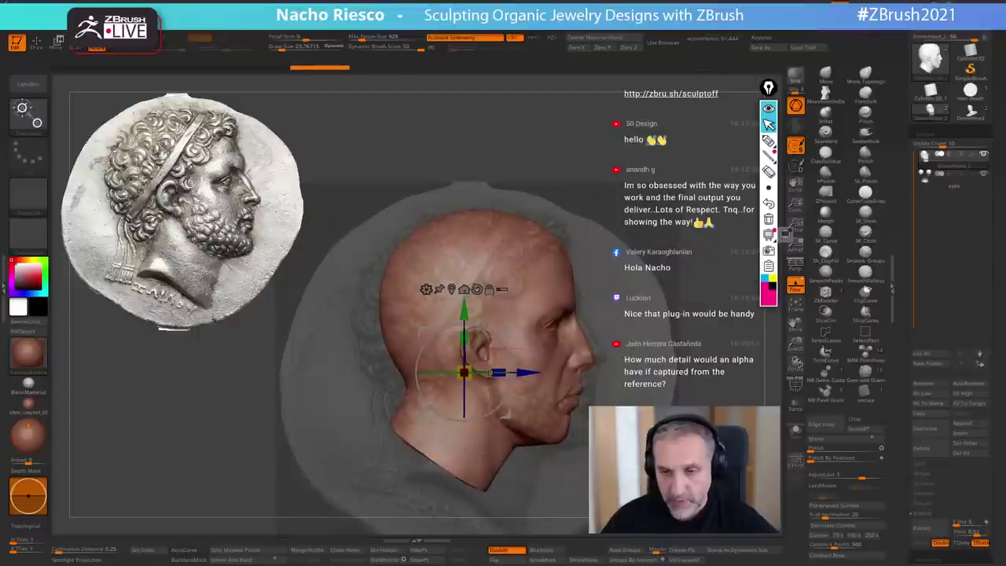
key("q")
mouse_move(716, 308)
right_mouse_down("ctrl")
mouse_move(669, 240)
mouse_move(704, 285)
right_mouse_up("ctrl")
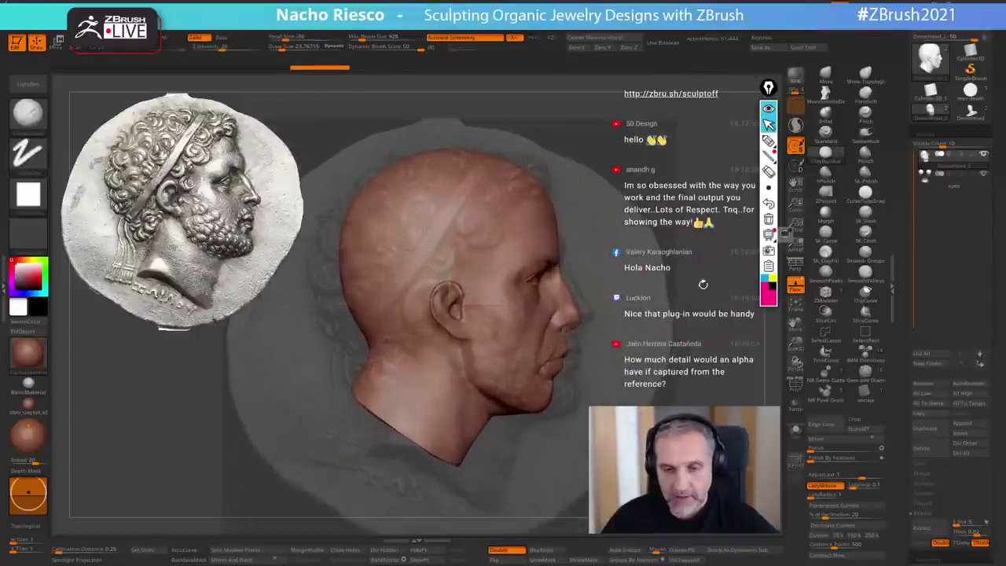
mouse_move(708, 344)
right_mouse_down("alt")
mouse_move(697, 336)
mouse_move(665, 366)
mouse_move(650, 352)
mouse_move(721, 336)
right_mouse_up("alt")
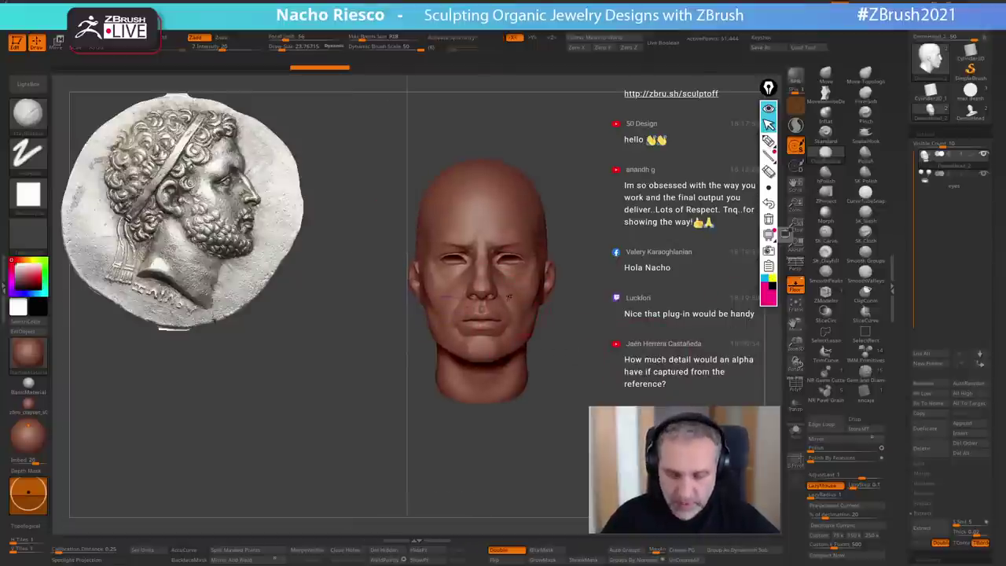
- Examine from the front and from above how the head sits against the coin reference plane
right_click_drag(500, 211, 455, 307)
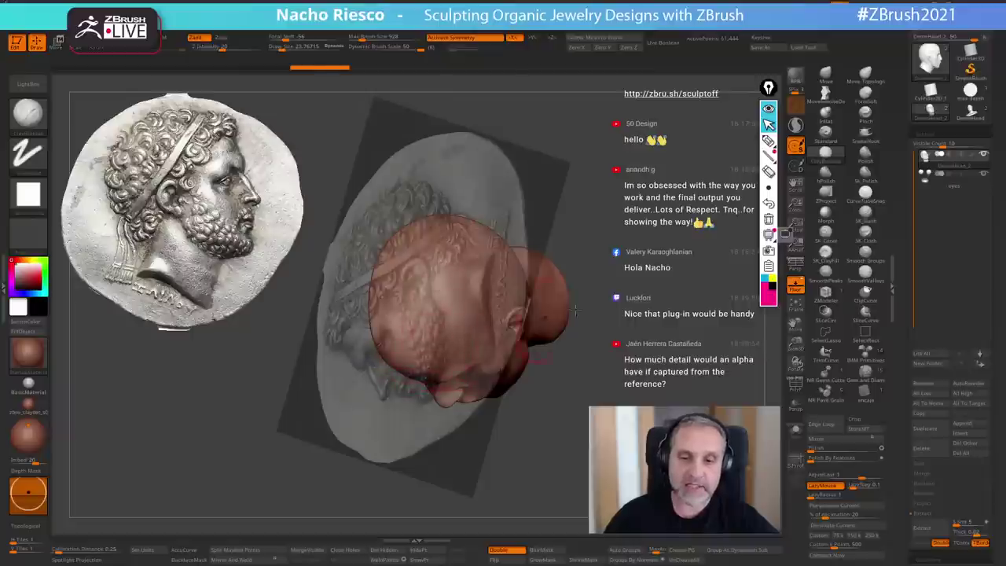
right_click_drag(451, 321, 515, 313, "shift")
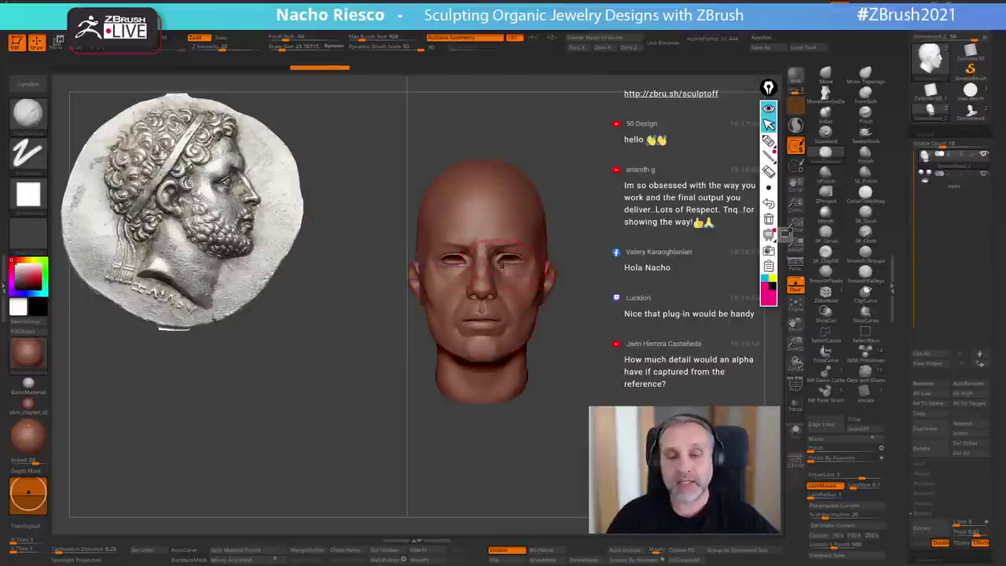
right_click_drag(597, 256, 607, 261)
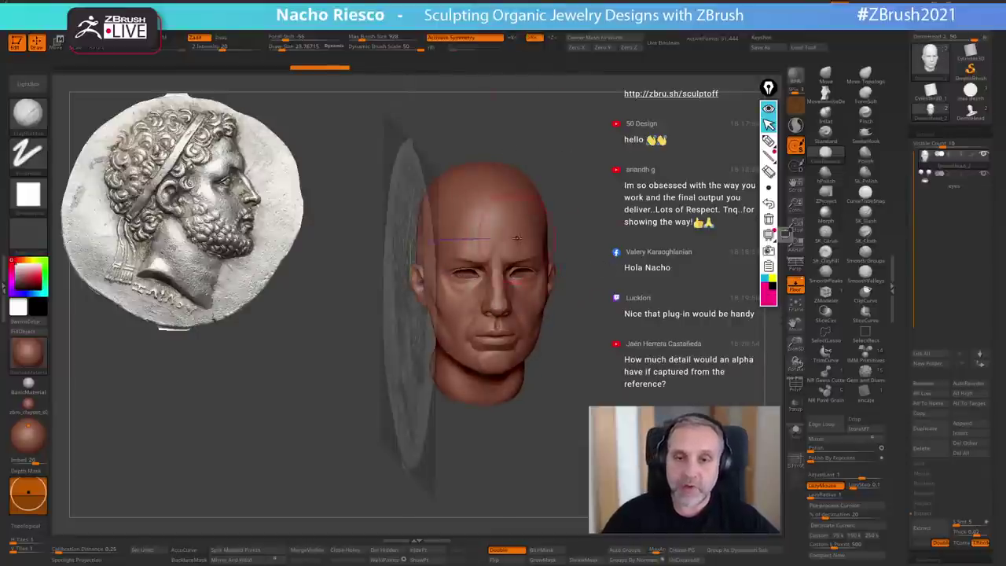
right_click_drag(503, 239, 534, 249, "shift")
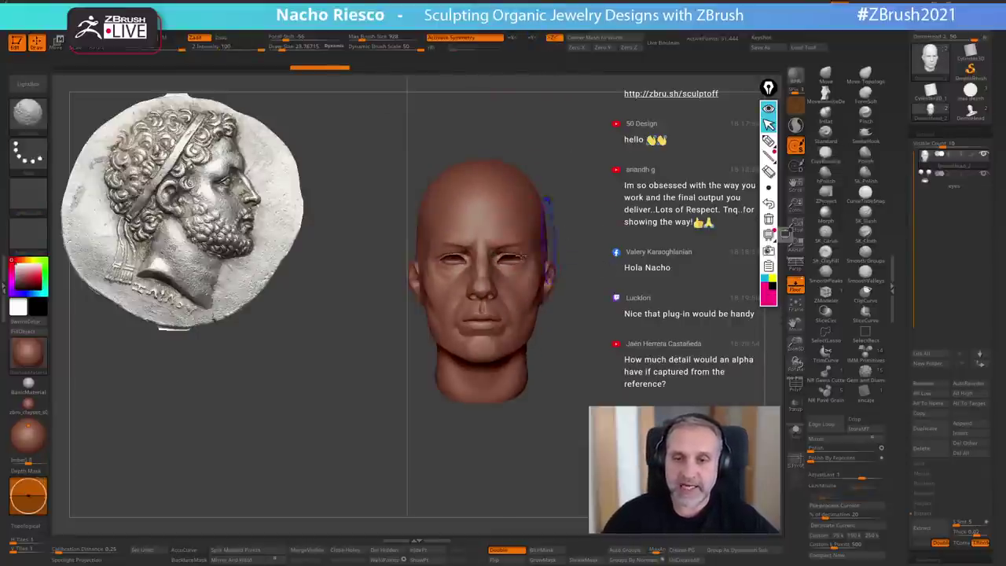
- Choose the Move brush and strengthen the coin overlay, with Enhance Opacity at about 0.56 and Enhance Factor at 1
left_click(827, 75)
mouse_move(642, 245)
left_mouse_down("shift")
mouse_move(682, 228)
mouse_move(628, 279)
left_mouse_up("shift")
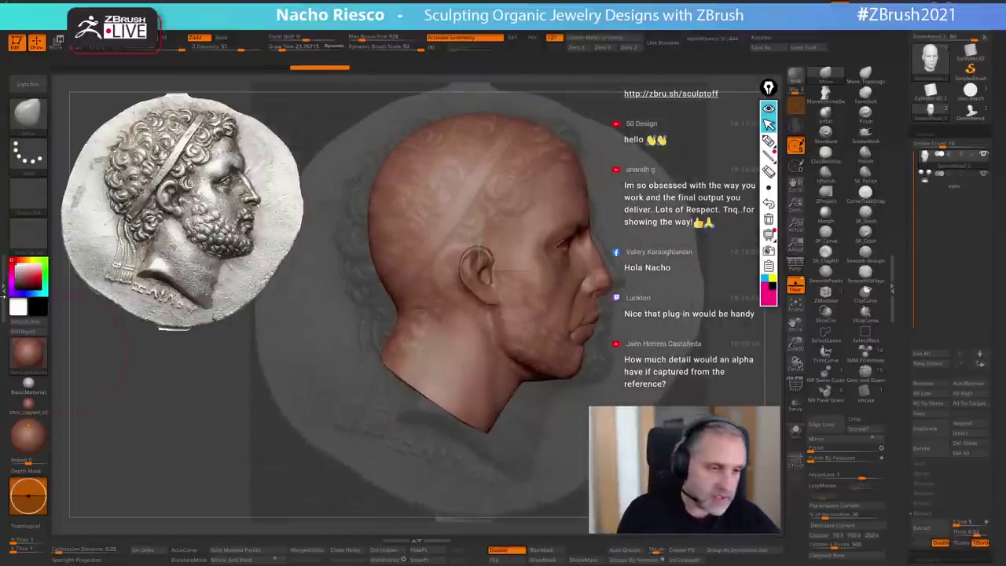
left_click(4, 303)
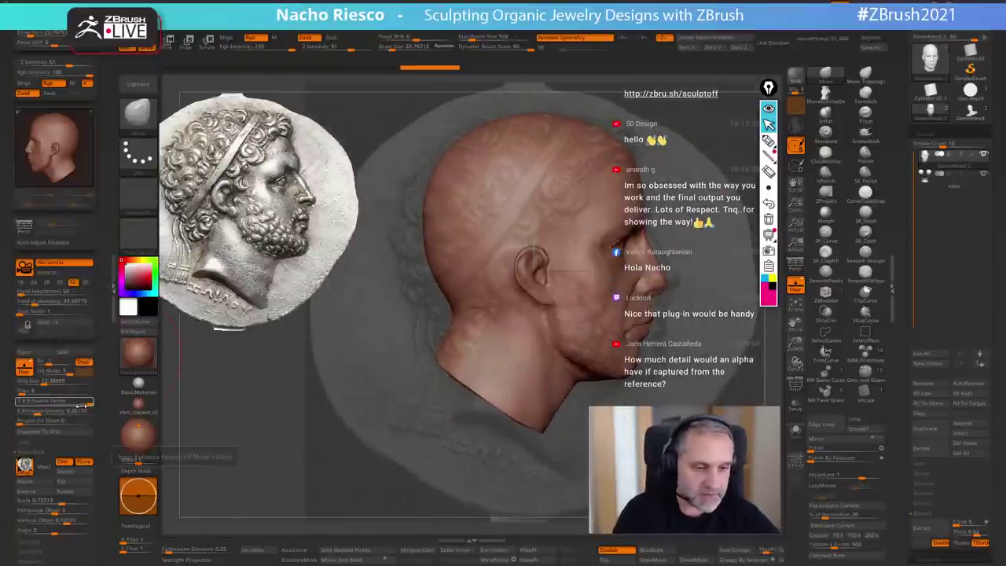
left_click_drag(37, 411, 59, 410)
left_click(87, 403)
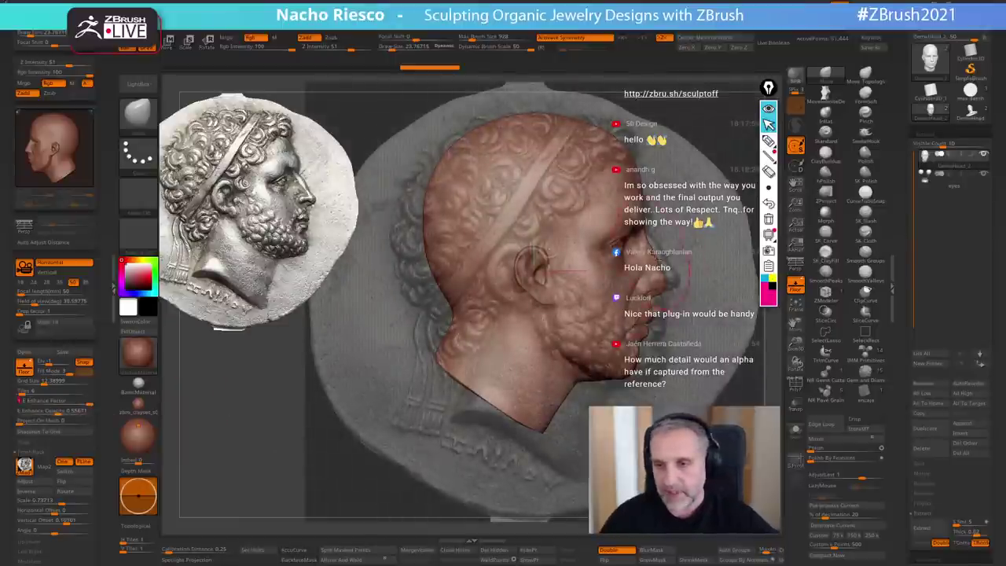
- Try to fit the brow, chin, neck and jaw to the coin profile with Move brush strokes of varying size
key("s")
left_click(621, 253)
left_click_drag(619, 240, 613, 240)
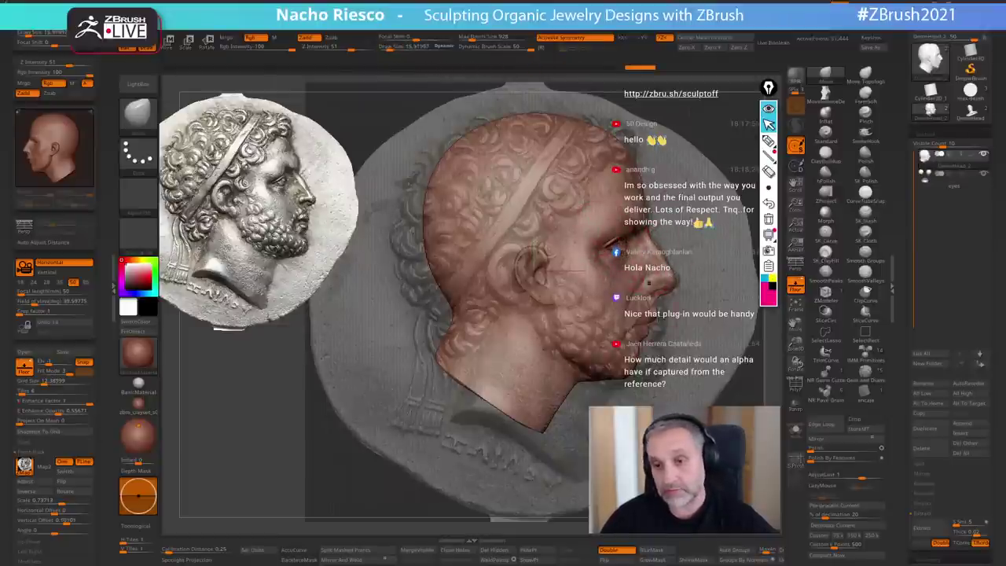
key("bracketright")
key("bracketright")
mouse_move(621, 364)
left_mouse_down()
mouse_move(609, 359)
mouse_move(638, 372)
mouse_move(604, 377)
left_mouse_up()
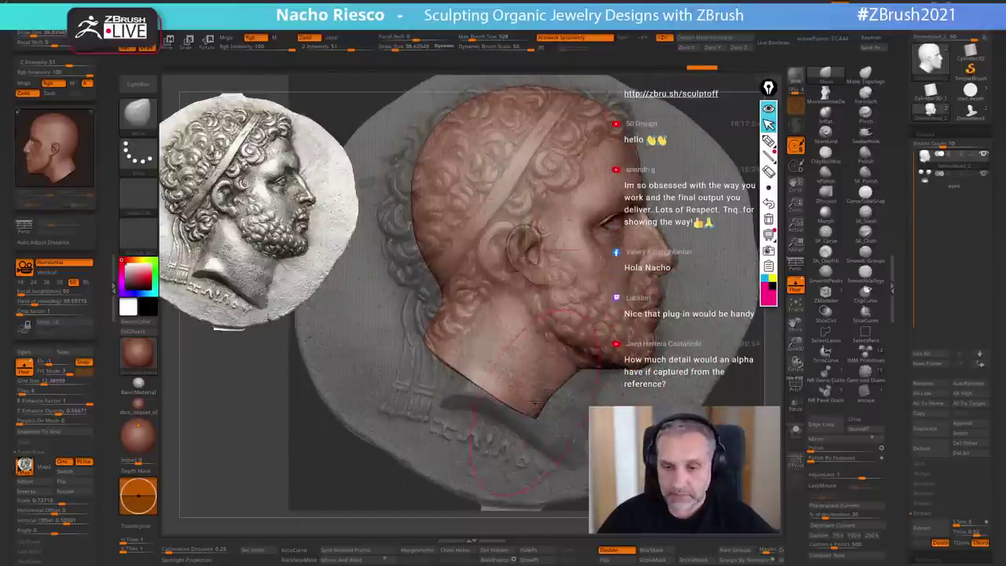
left_click_drag(540, 406, 535, 403)
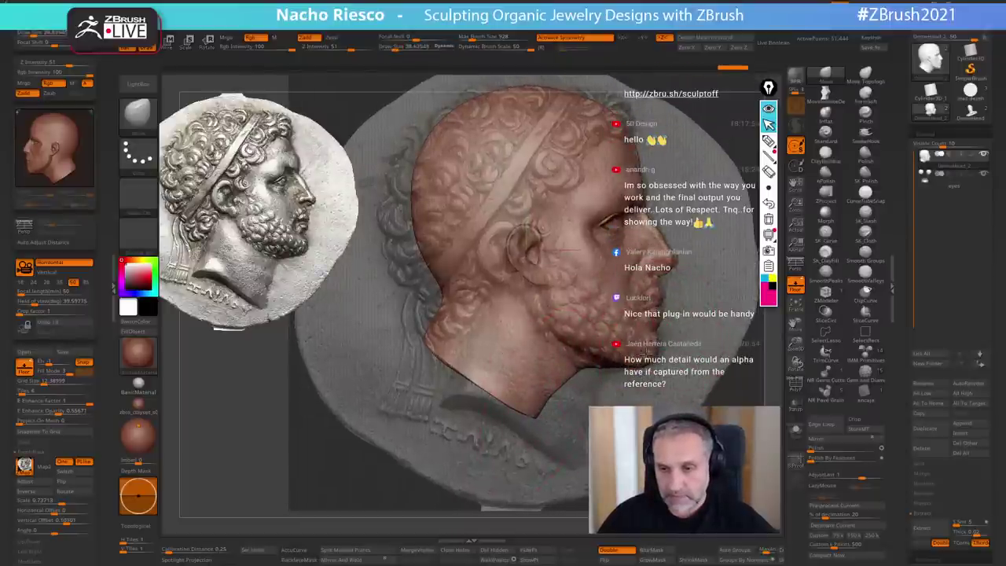
key("s")
left_click_drag(652, 330, 648, 330)
left_click_drag(576, 343, 573, 334)
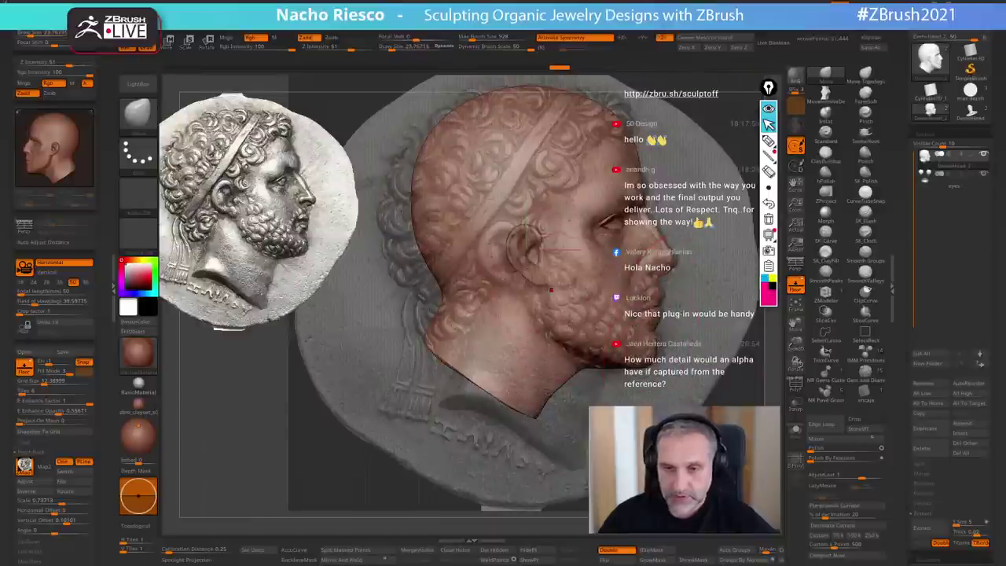
- Try to shift the ear back and up onto the coin portrait's ear with a larger Move brush
key("s")
left_click_drag(553, 273, 510, 243)
left_click_drag(522, 271, 498, 268)
left_click_drag(507, 229, 506, 224)
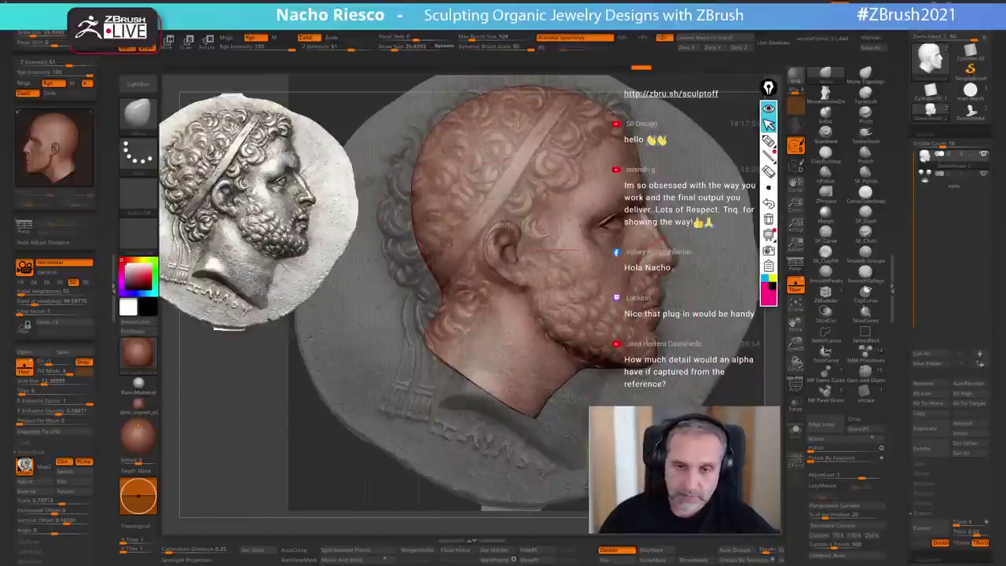
- Undo the Move brush strokes made on the ear, face, jaw and neck
key("ctrl+shift+z")
key("ctrl+shift+z")
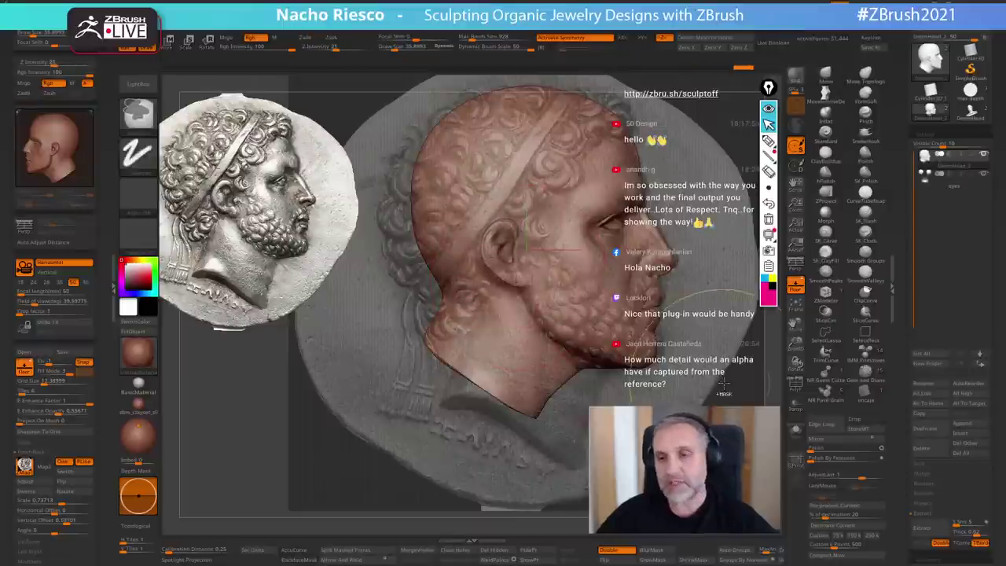
key("ctrl+z")
key("ctrl+z")
key("ctrl+z")
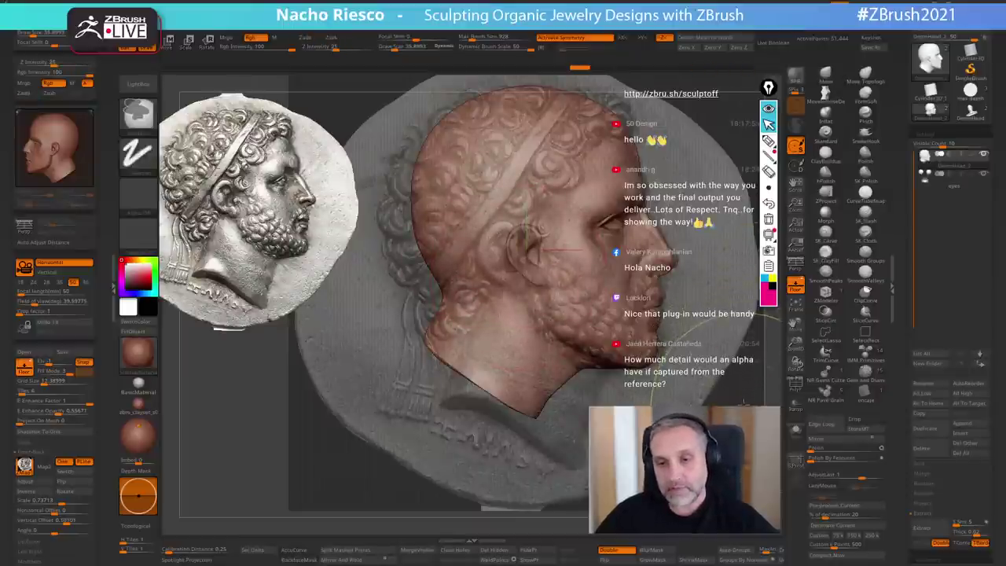
key("ctrl+z")
key("ctrl+z")
key("ctrl+z")
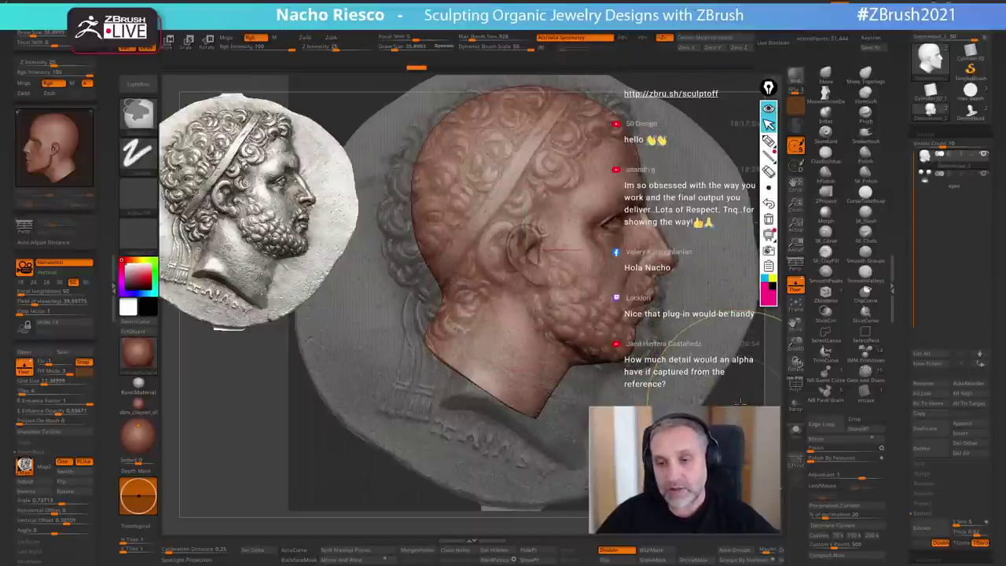
key("ctrl+z")
key("ctrl+z")
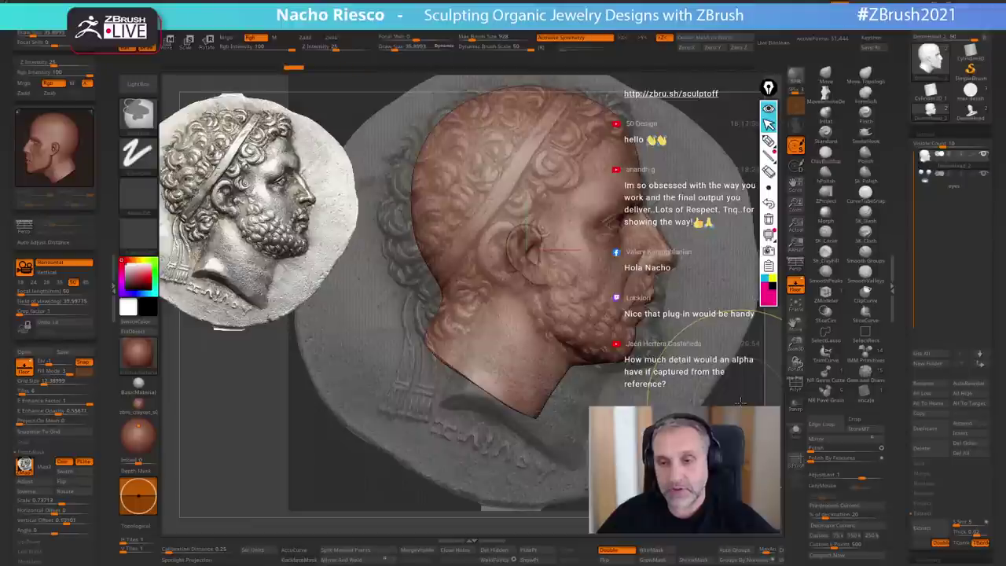
key("ctrl+z")
key("ctrl+z")
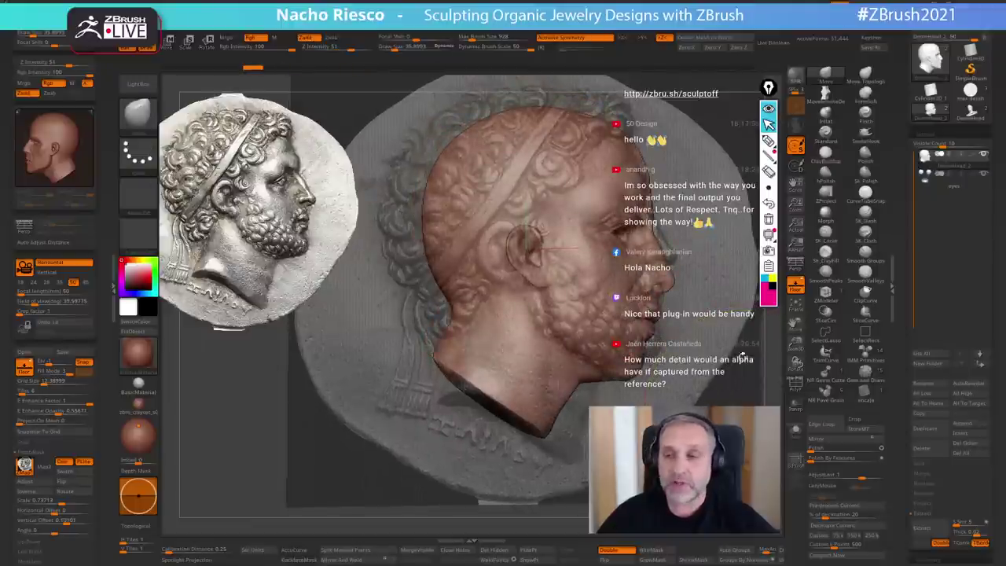
- Choose the Move Infinite Depth brush and show the head and coin in profile with the settings tray closed
left_click(829, 101)
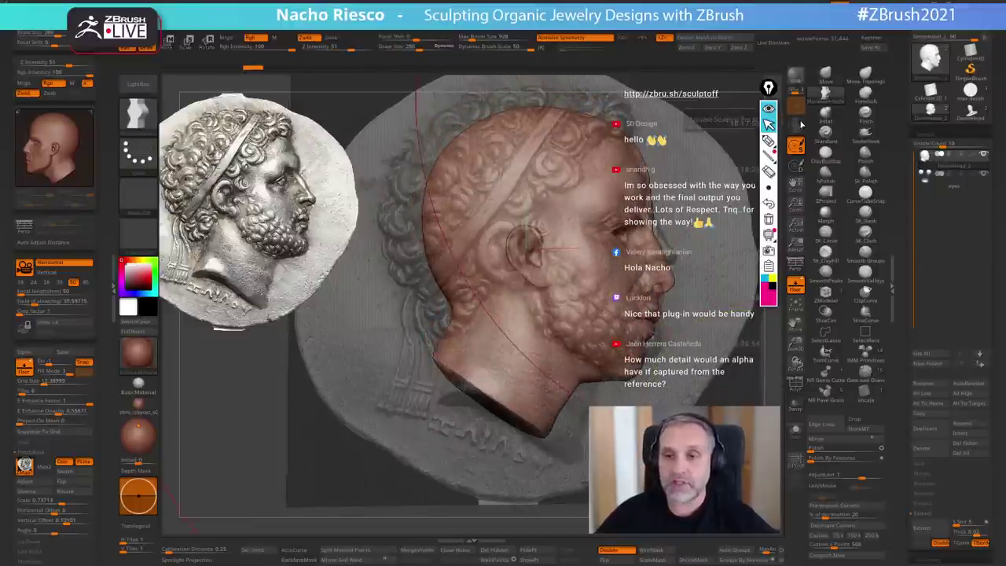
left_click_drag(727, 170, 724, 162, "shift")
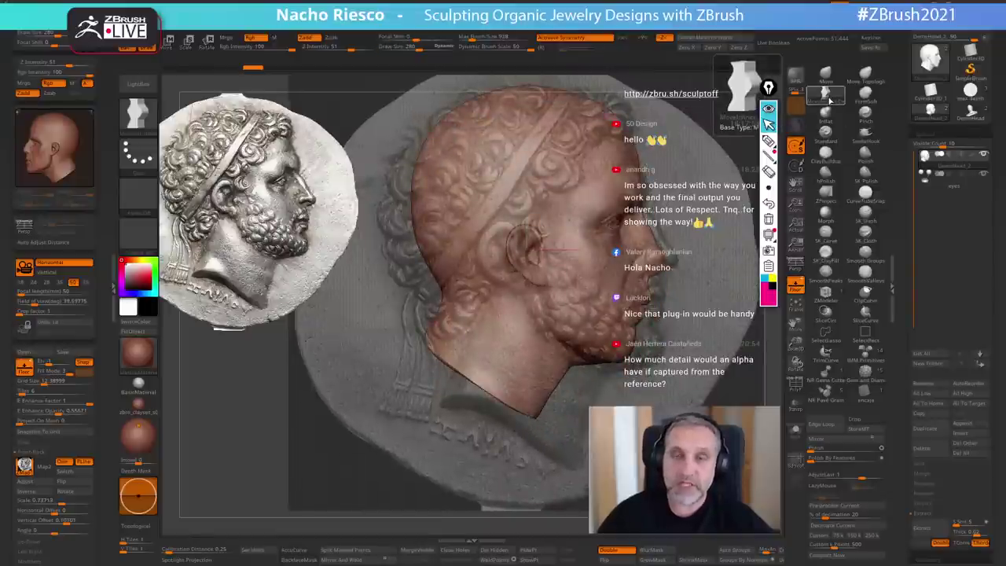
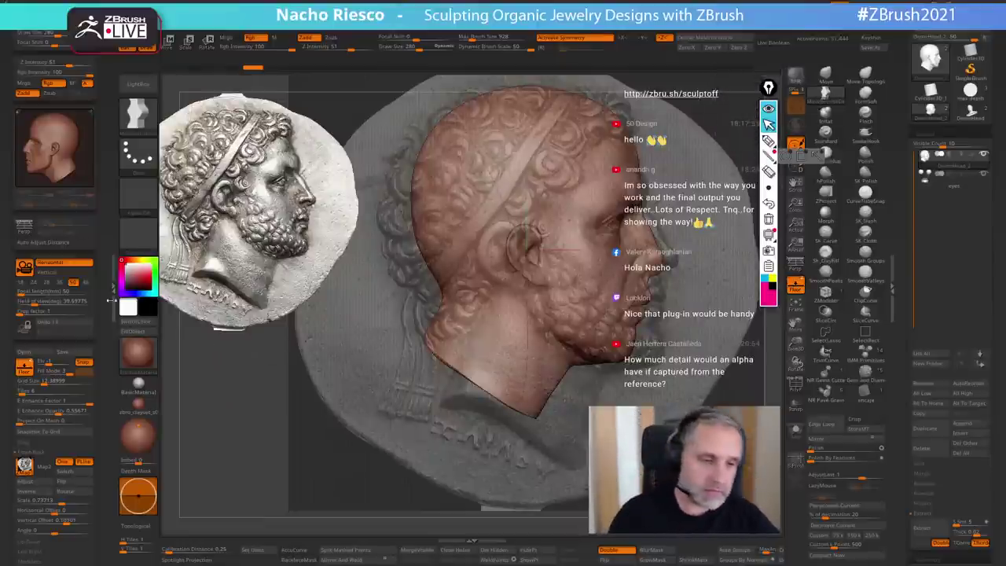
left_click(112, 300)
right_click_drag(451, 409, 450, 369, "ctrl")
left_click_drag(670, 391, 681, 375, "alt")
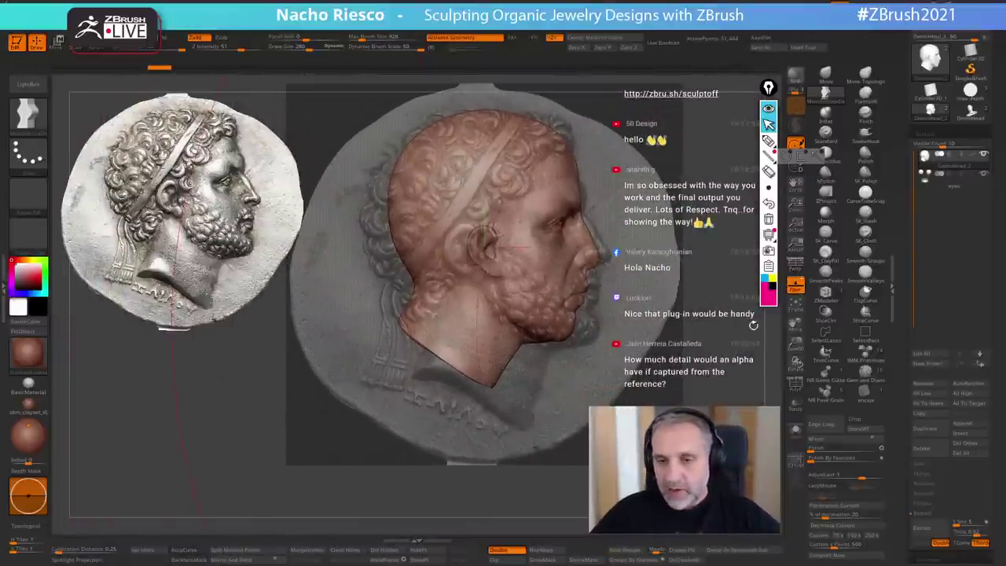
- Hide the floor image, mask the neck below the ear and jaw with MaskLasso, and split it into its own subtool
left_click(797, 286)
right_click_drag(651, 407, 651, 426, "ctrl")
left_click_drag(651, 425, 666, 396, "alt")
right_click_drag(666, 396, 665, 406, "ctrl")
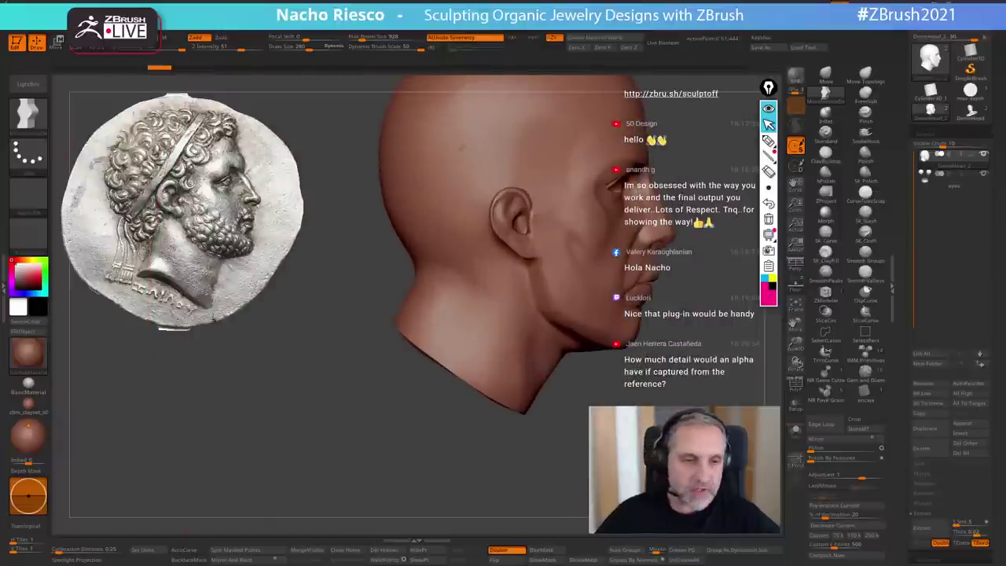
right_click_drag(478, 369, 450, 391, "alt")
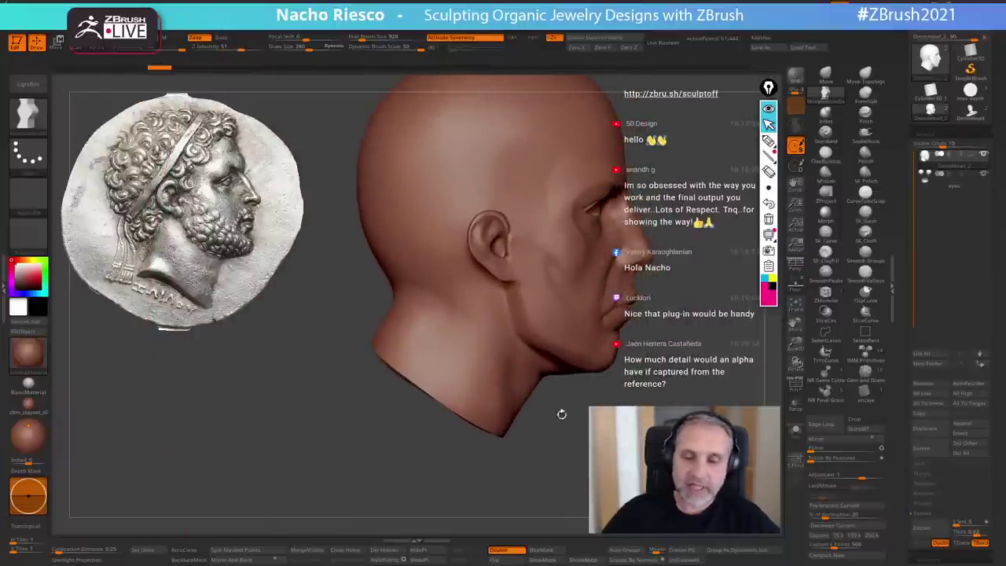
key("ctrl")
left_click(29, 118, "ctrl")
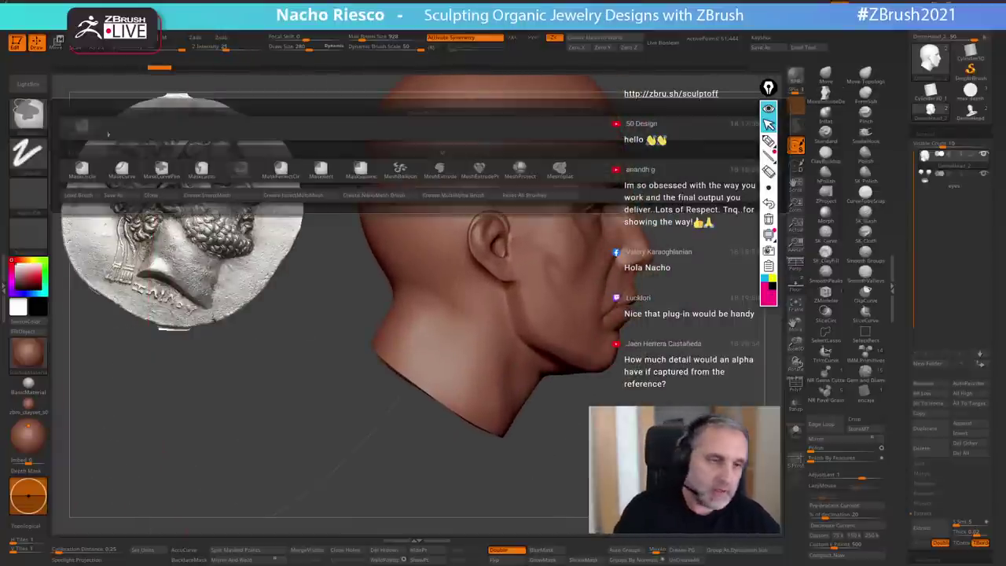
left_click(201, 166, "ctrl")
mouse_move(505, 511)
left_mouse_down("ctrl")
mouse_move(571, 401)
mouse_move(506, 349)
mouse_move(504, 295)
mouse_move(371, 330)
mouse_move(369, 350)
left_mouse_up("ctrl")
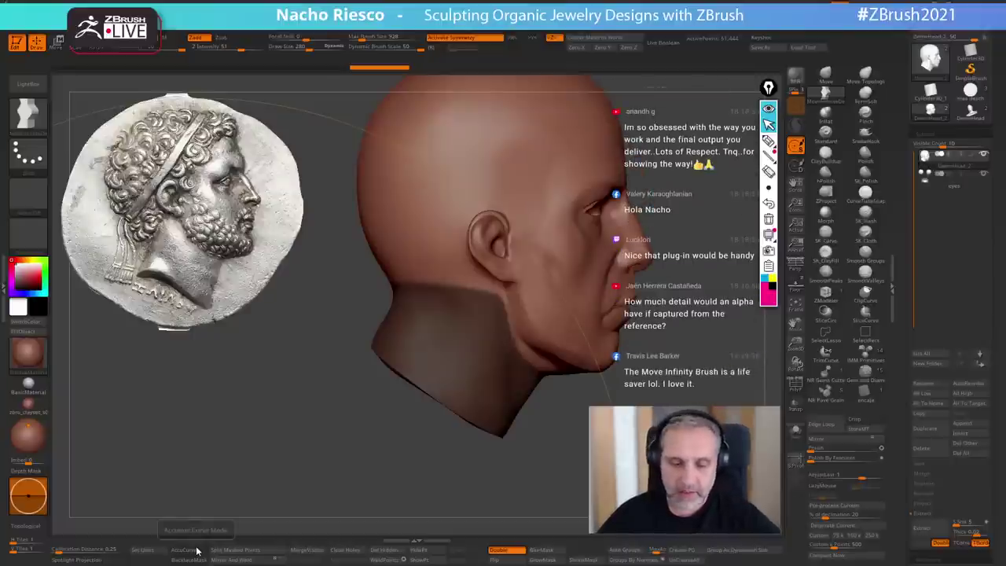
left_click(257, 551)
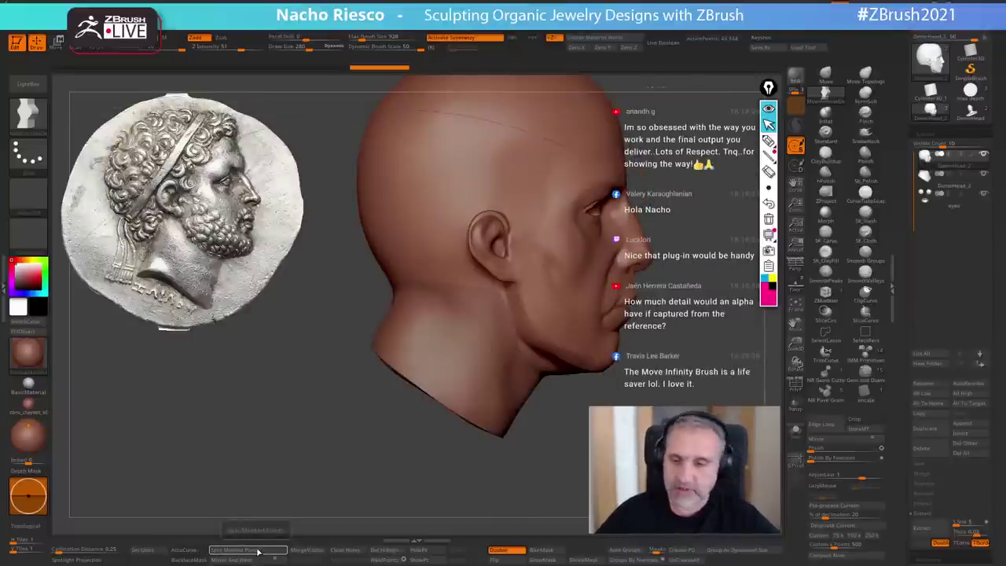
left_click_drag(535, 453, 566, 449)
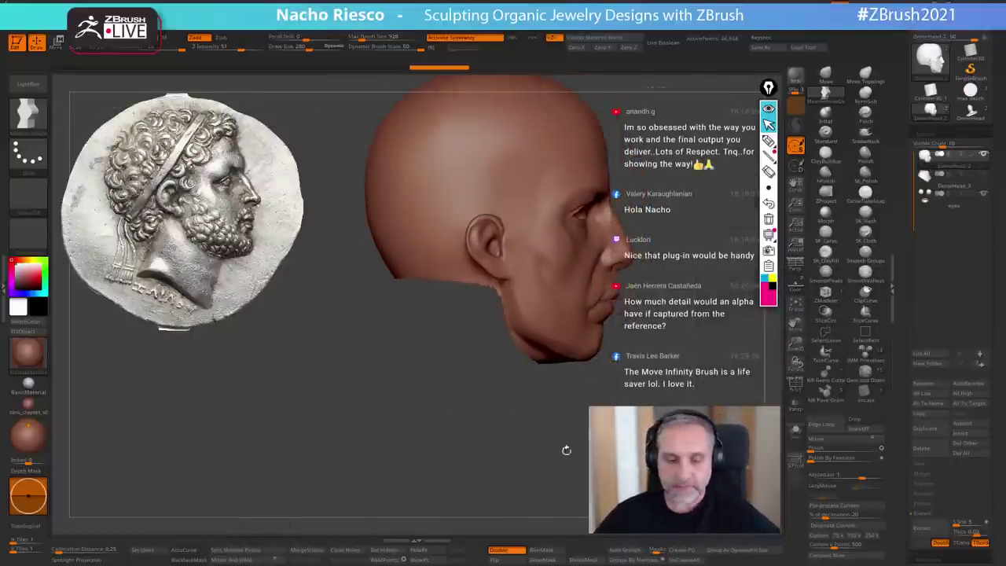
- Close the hole left in the head and smooth the cut edge under the jaw with a smaller brush
left_click(349, 554)
mouse_move(470, 500)
left_mouse_down()
mouse_move(508, 495)
mouse_move(514, 452)
mouse_move(488, 451)
left_mouse_up()
key("s")
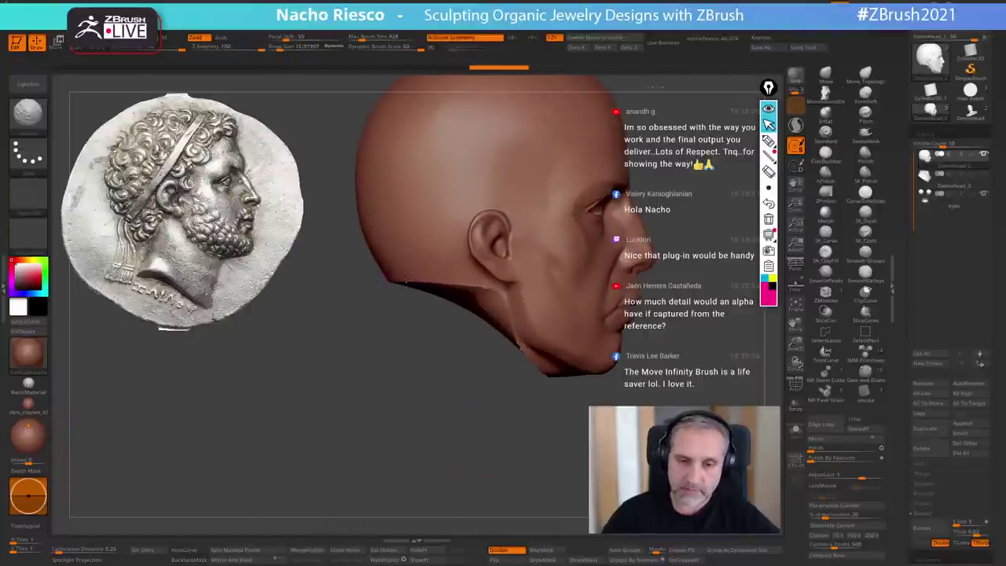
left_click_drag(528, 343, 542, 371, "shift")
- Show the coin image behind the head again, then scale up and reposition the head to fit the portrait's profile
left_click_drag(511, 405, 486, 470, "alt")
left_click(796, 286)
key("w")
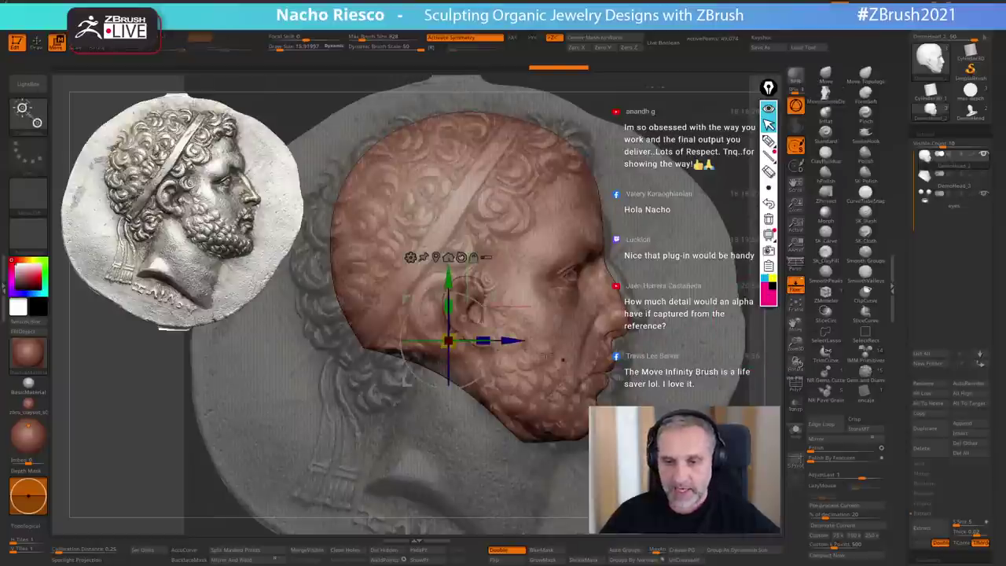
left_click_drag(448, 341, 464, 351)
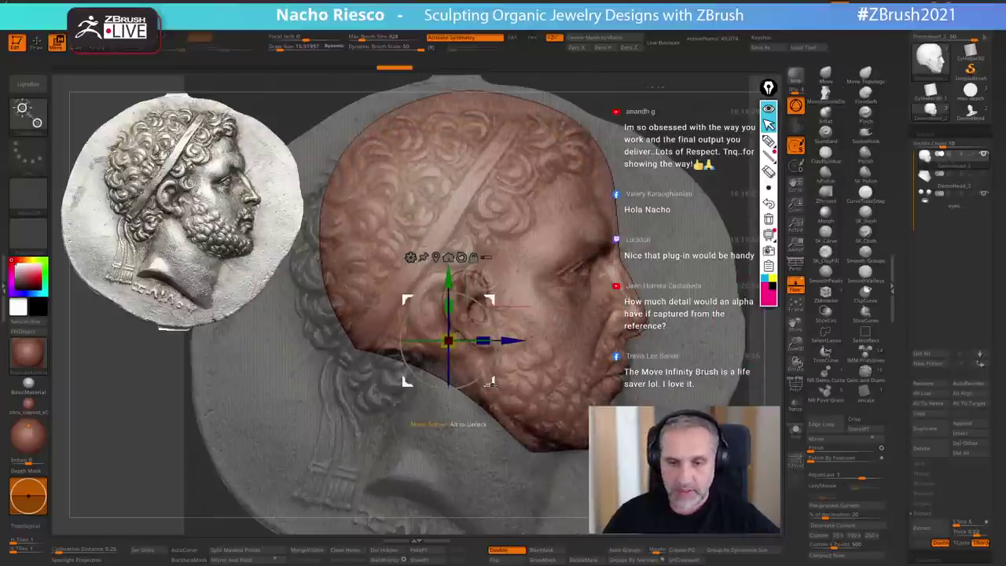
left_click_drag(491, 382, 478, 389)
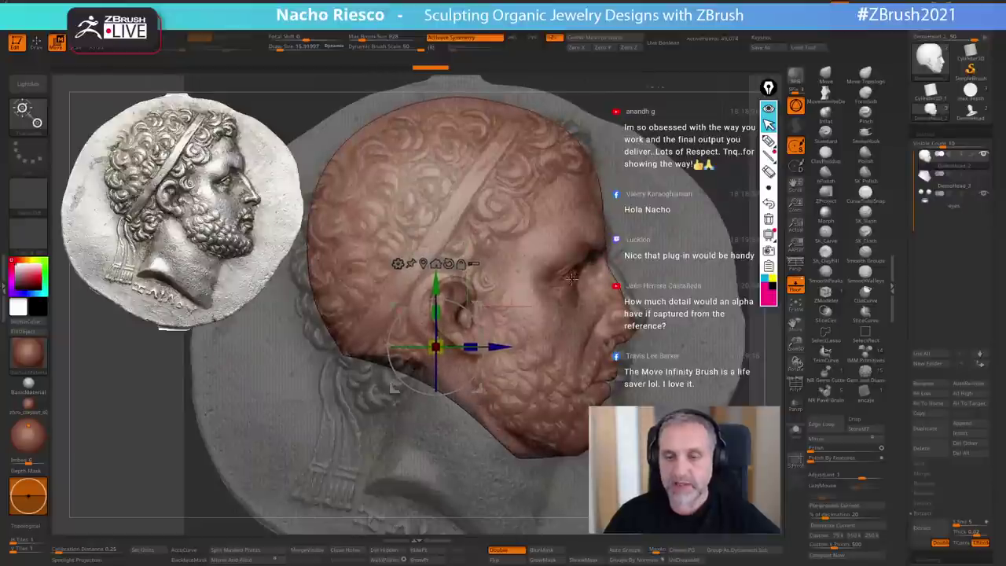
key("q")
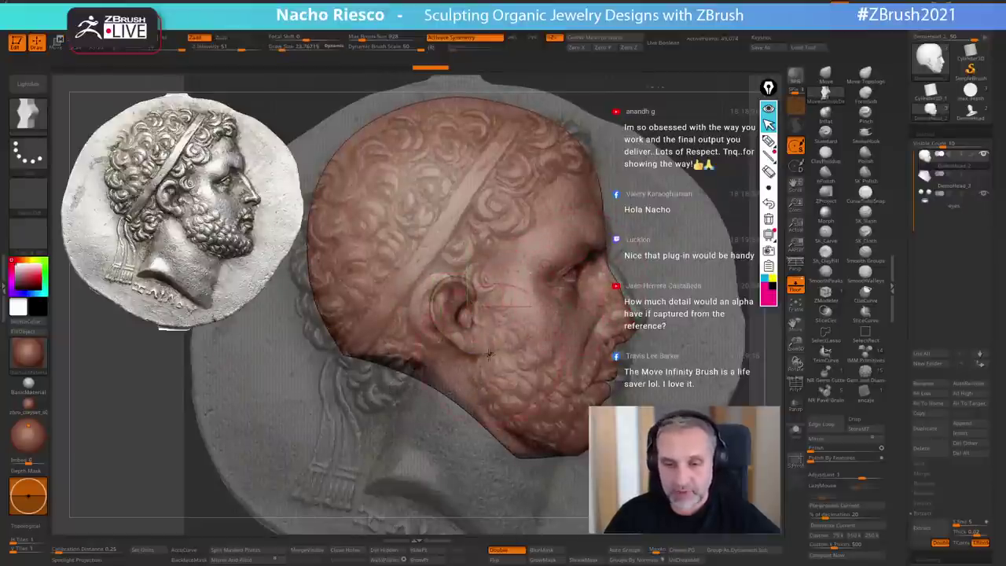
key("w")
mouse_move(480, 387)
left_mouse_down()
mouse_move(467, 359)
mouse_move(477, 385)
left_mouse_up()
key("q")
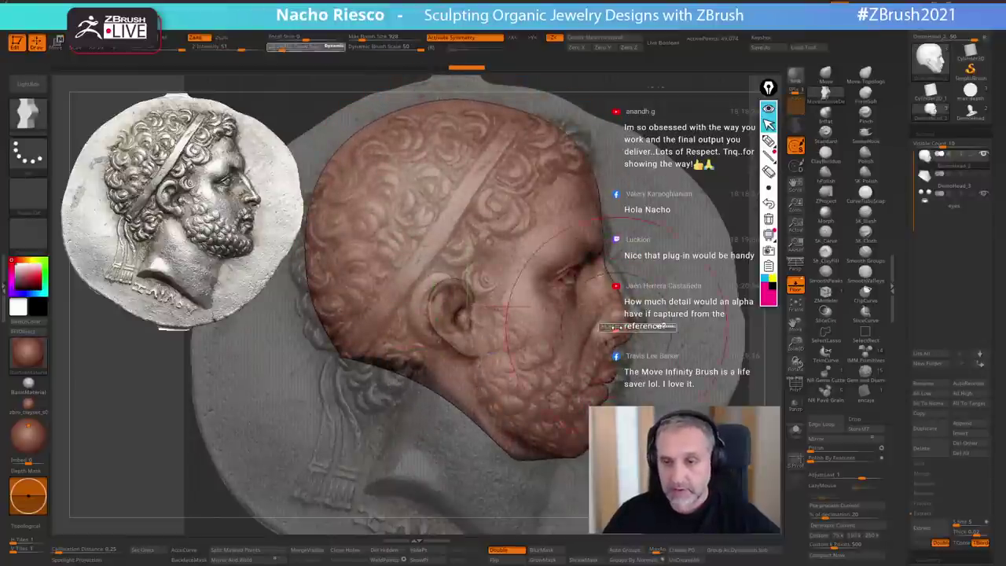
- Move the nose, nose bridge and brow onto the coin's profile with the Move Infinite Depth brush, varying its size
left_click_drag(616, 327, 622, 321)
key("s")
left_click_drag(596, 212, 603, 205)
left_click_drag(605, 261, 616, 262)
key("s")
mouse_move(654, 294)
left_mouse_down()
mouse_move(637, 317)
mouse_move(630, 305)
left_mouse_up()
key("s")
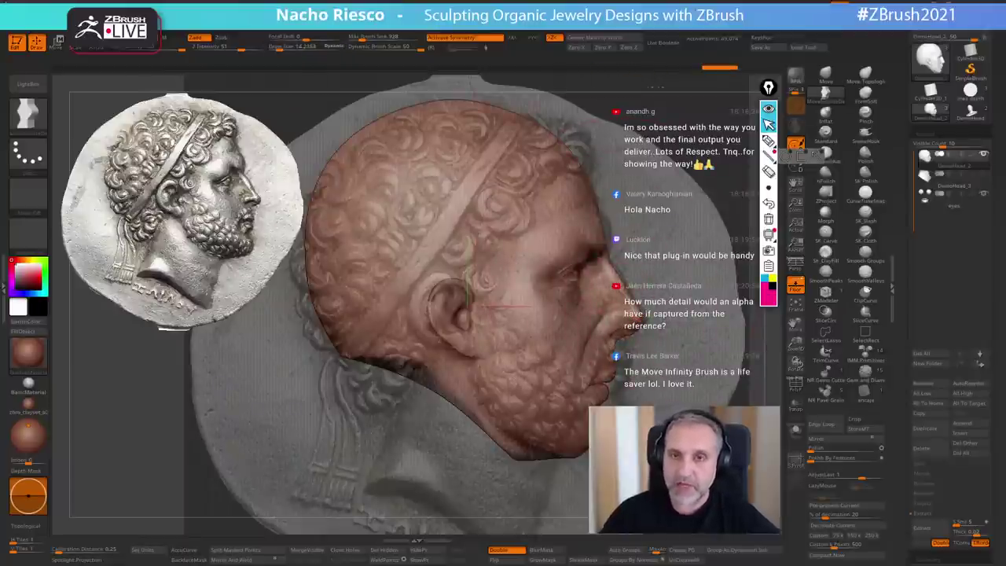
- Turn off symmetry, check the head from the front and return to the profile view
left_click(471, 38)
mouse_move(578, 475)
left_mouse_down("shift")
mouse_move(517, 467)
mouse_move(579, 454)
mouse_move(515, 475)
left_mouse_up("shift")
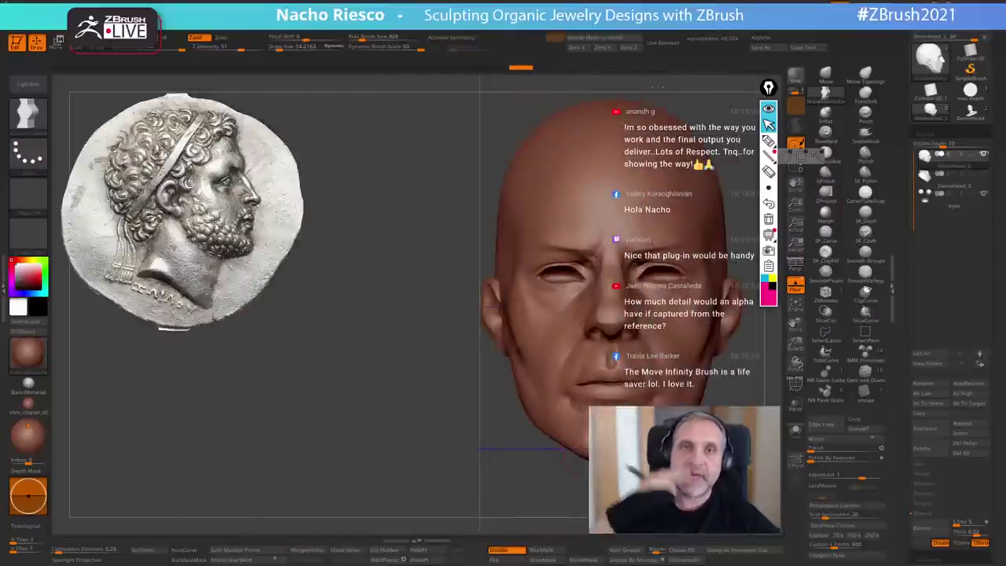
left_click_drag(379, 478, 464, 477, "shift")
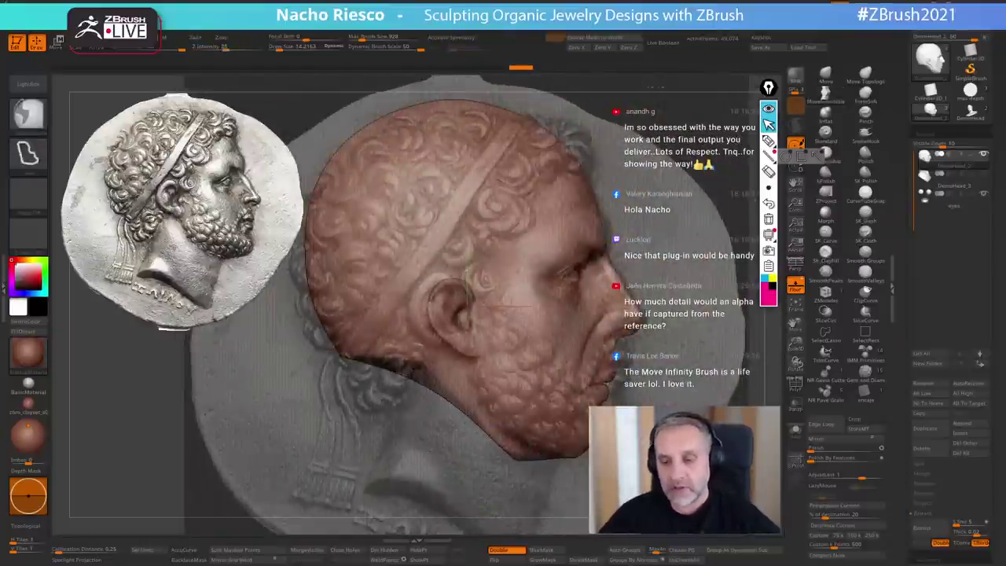
- Pull the chin forward to the edge of the coin's beard with a larger Move Infinite Depth brush
left_click_drag(578, 462, 568, 438, "alt")
key("ctrl+z")
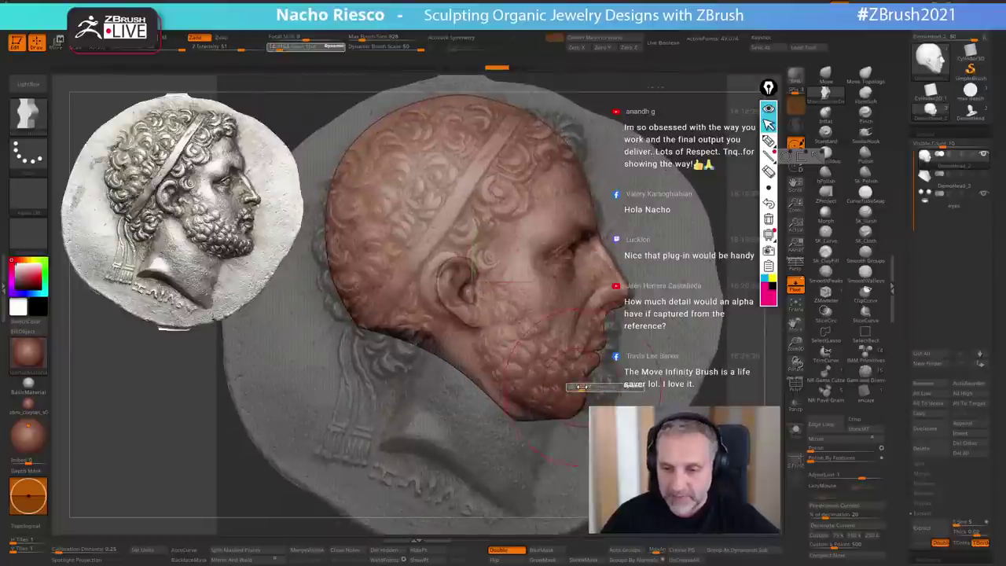
key("s")
left_click_drag(576, 402, 603, 399)
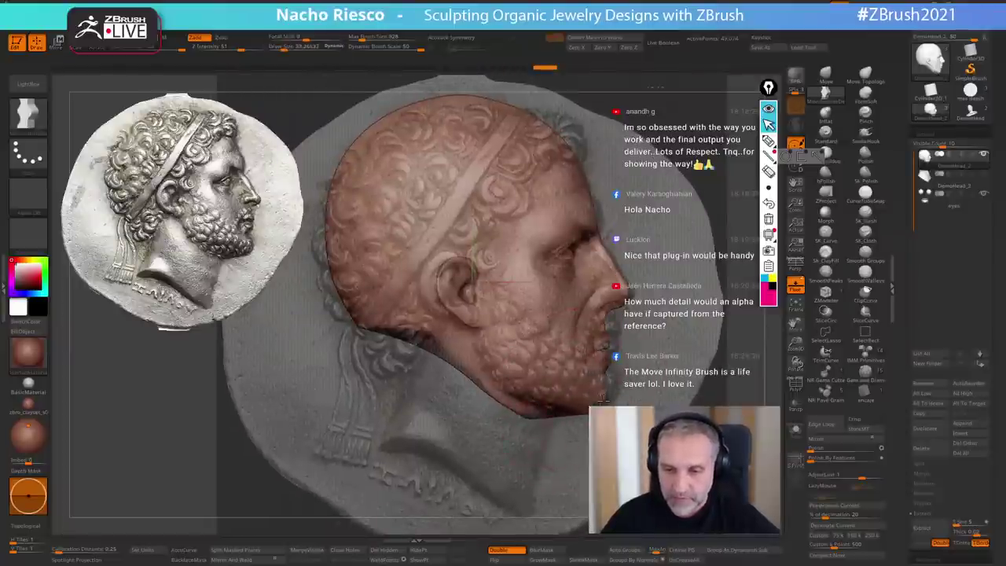
key("ctrl+shift+z")
key("ctrl+shift+z")
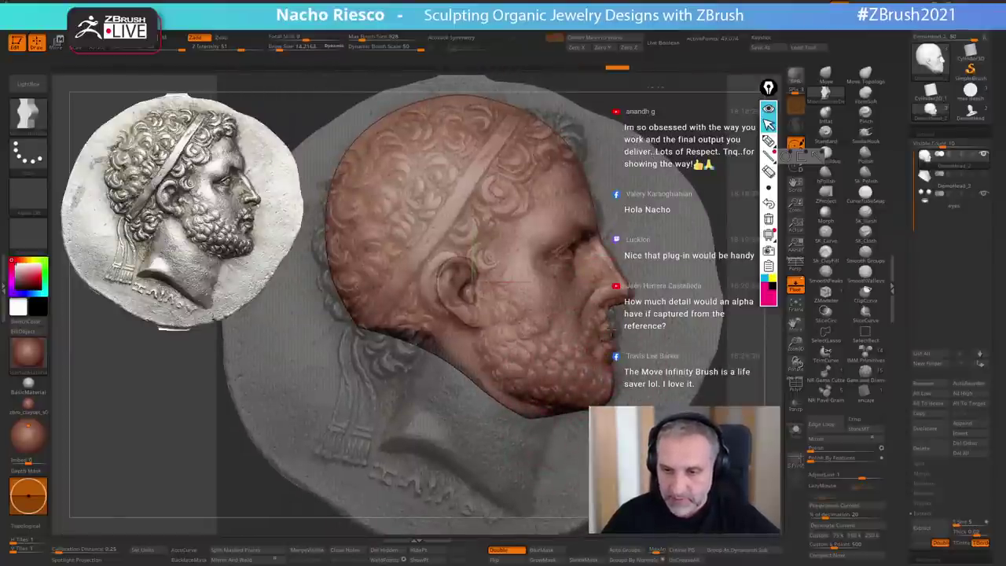
- Shape the lips and mouth outline to follow the coin's profile using a smaller brush
key("ctrl+shift+z")
key("ctrl+shift+z")
key("ctrl+shift+z")
key("ctrl+shift+z")
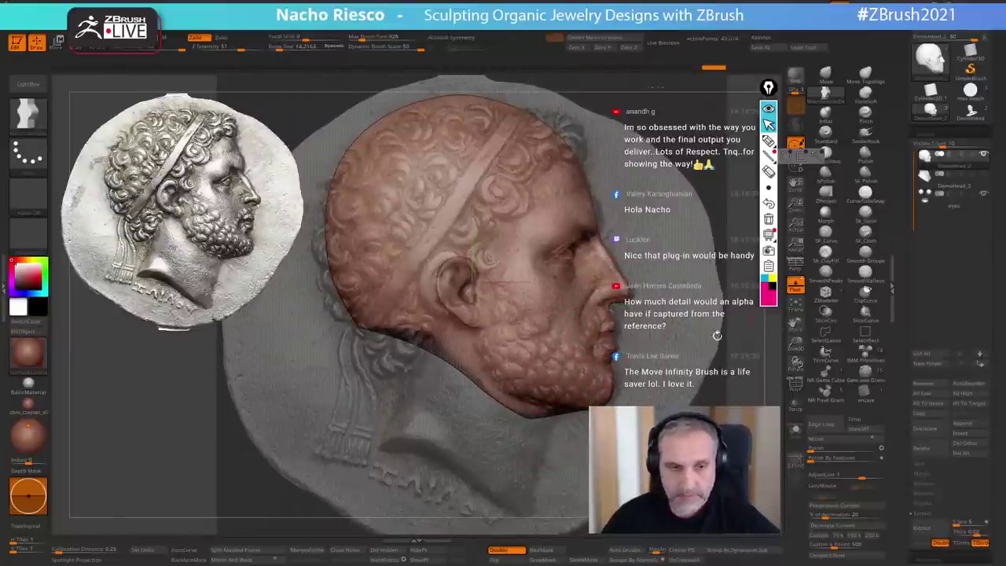
key("ctrl+shift+z")
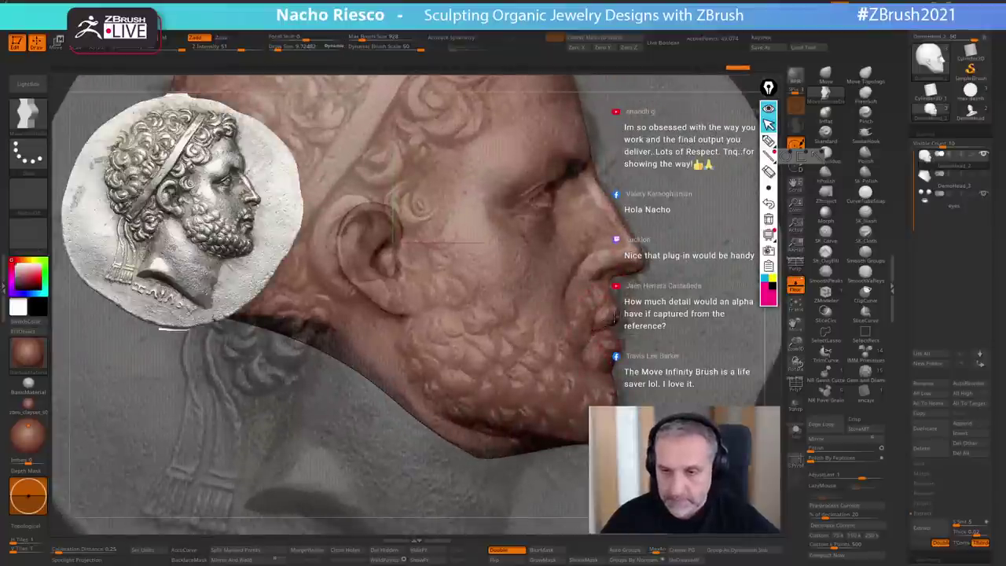
key("ctrl+z")
key("ctrl+z")
key("ctrl+z")
key("ctrl+z")
key("ctrl+z")
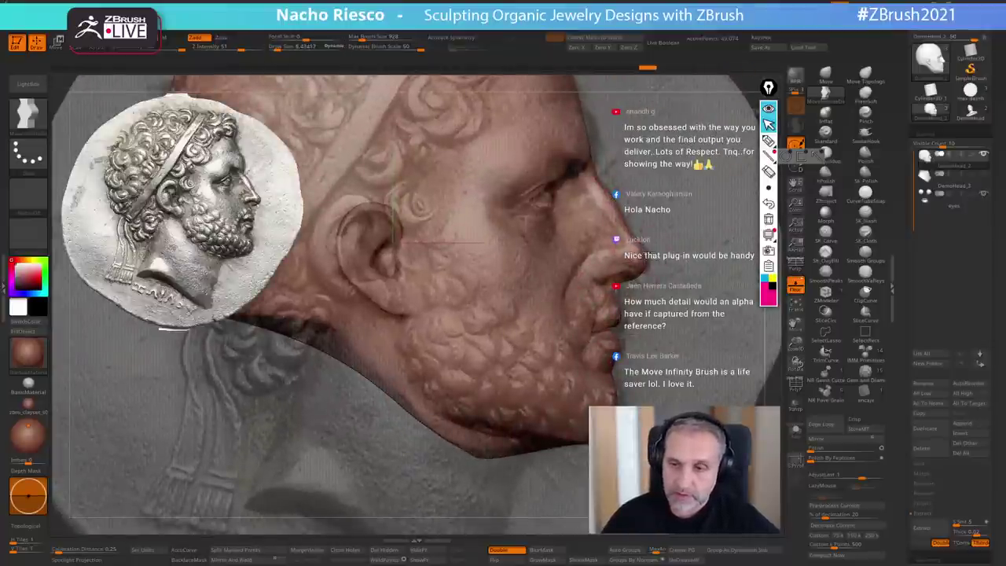
- Adjust the eyelids and outer corner of the eye to match the coin's eye with a small brush
key("ctrl+shift+z")
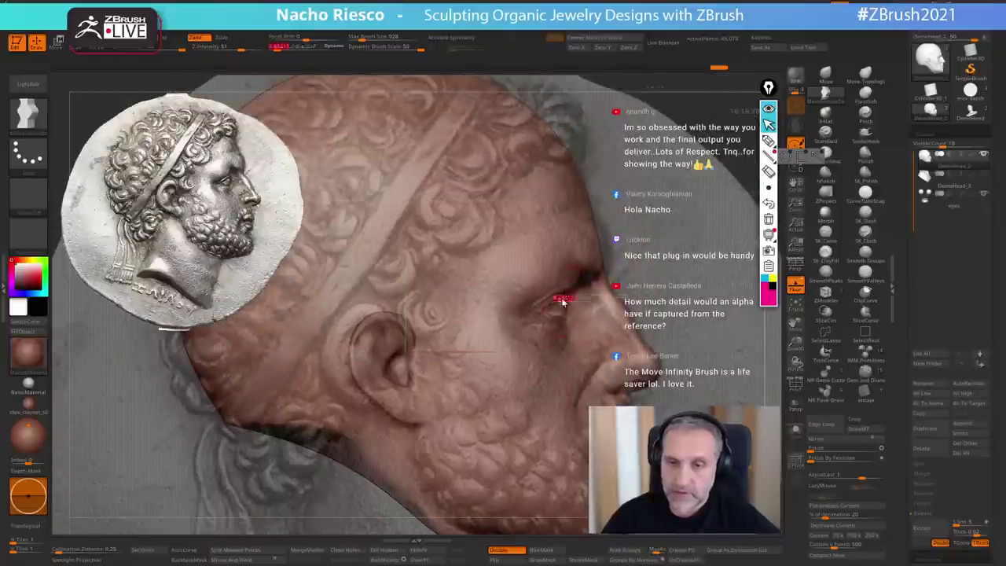
key("ctrl+shift+z")
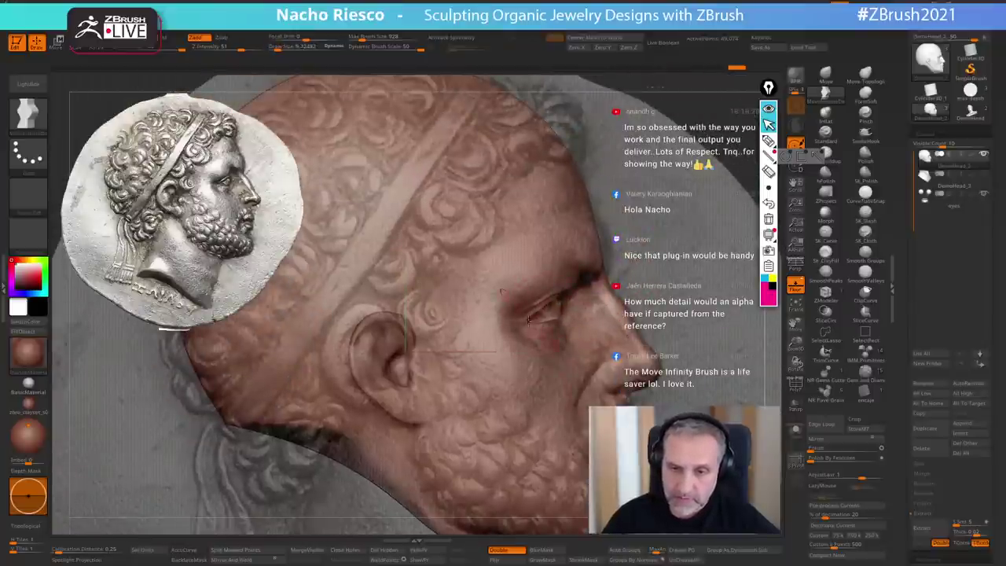
key("ctrl+z")
key("ctrl+z")
key("ctrl+z")
key("ctrl+z")
key("s")
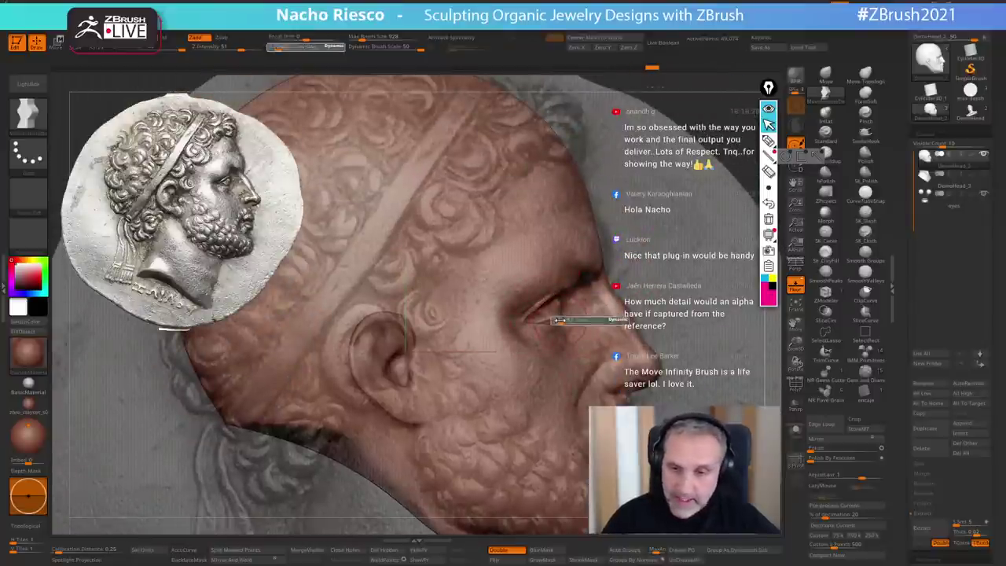
left_click_drag(562, 322, 559, 321)
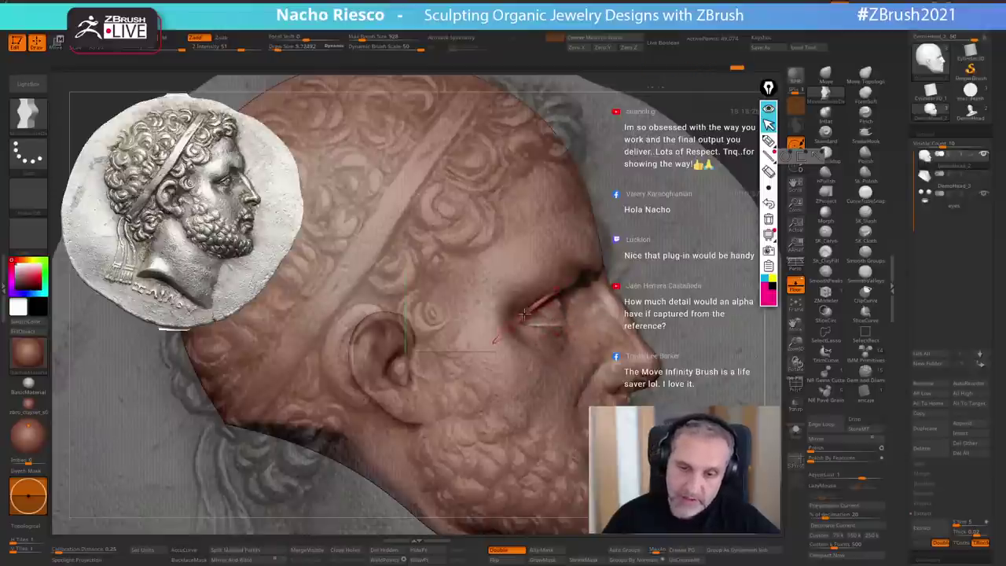
left_click_drag(523, 314, 553, 292)
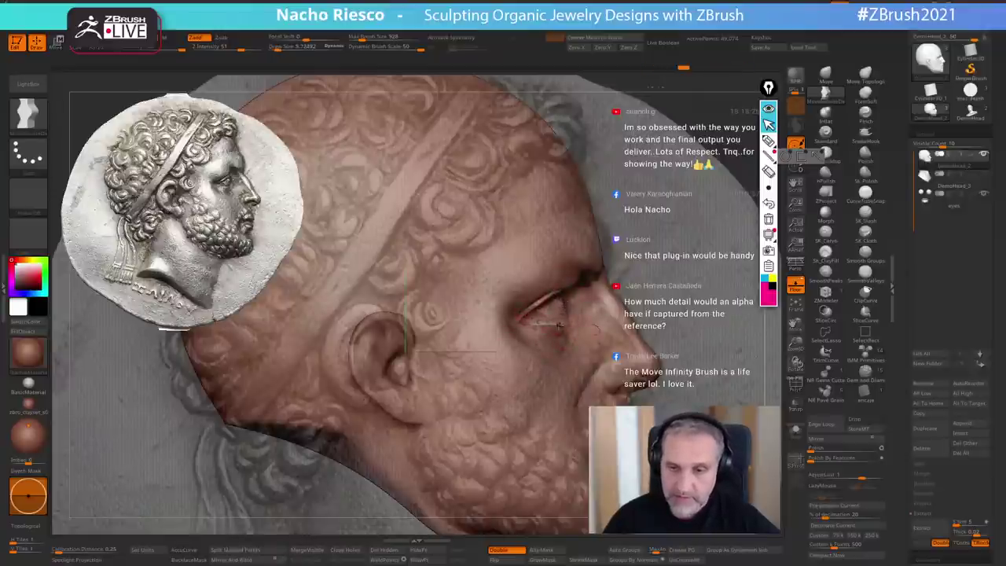
- Push the forehead and brow ridge outward to the coin's profile with a larger brush
key("s")
left_click_drag(604, 272, 609, 271)
key("[")
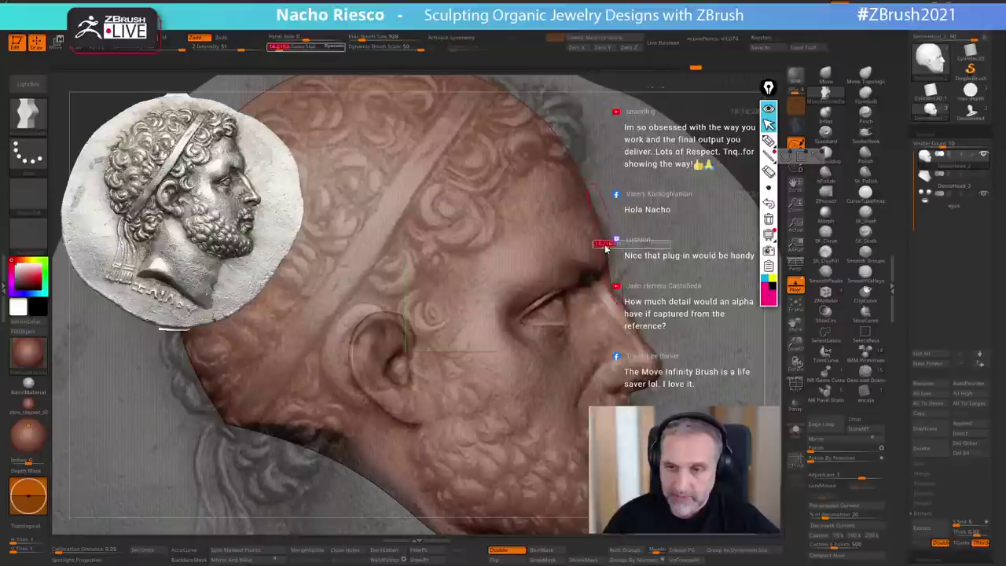
key("]")
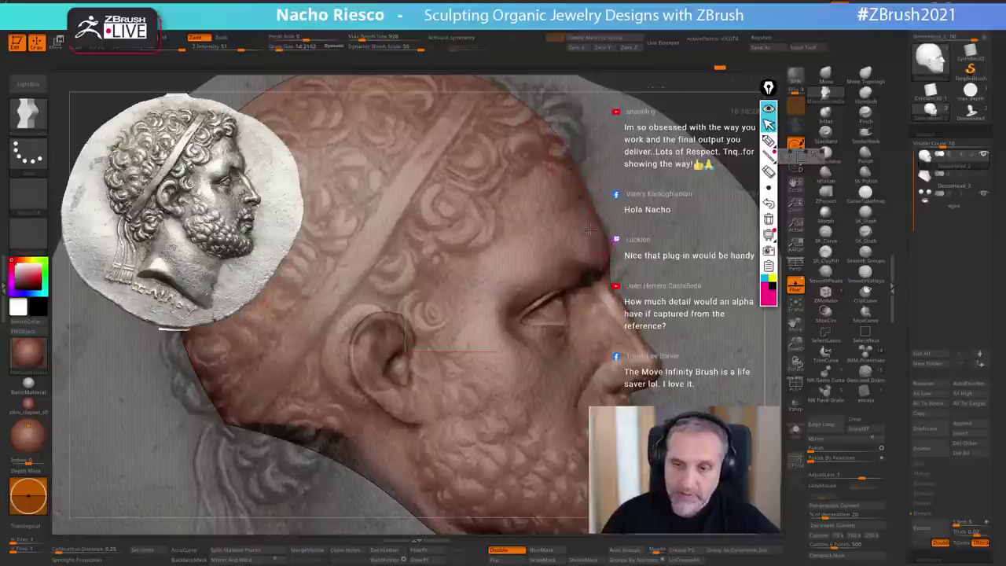
- Hide the coin image, smooth the cheek and the area around the eye, and show the image again
left_click(796, 286)
left_click(796, 286)
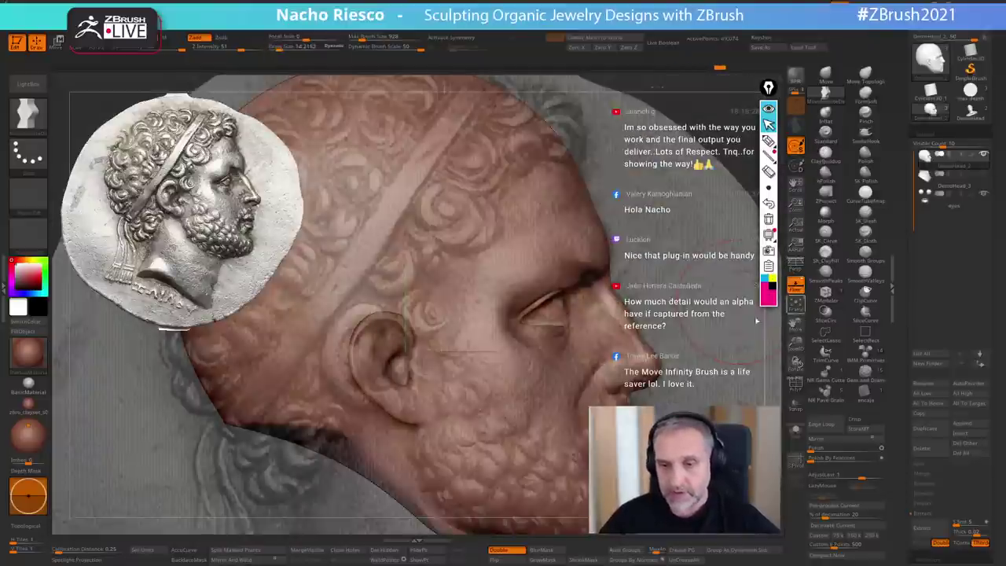
key("shift+z")
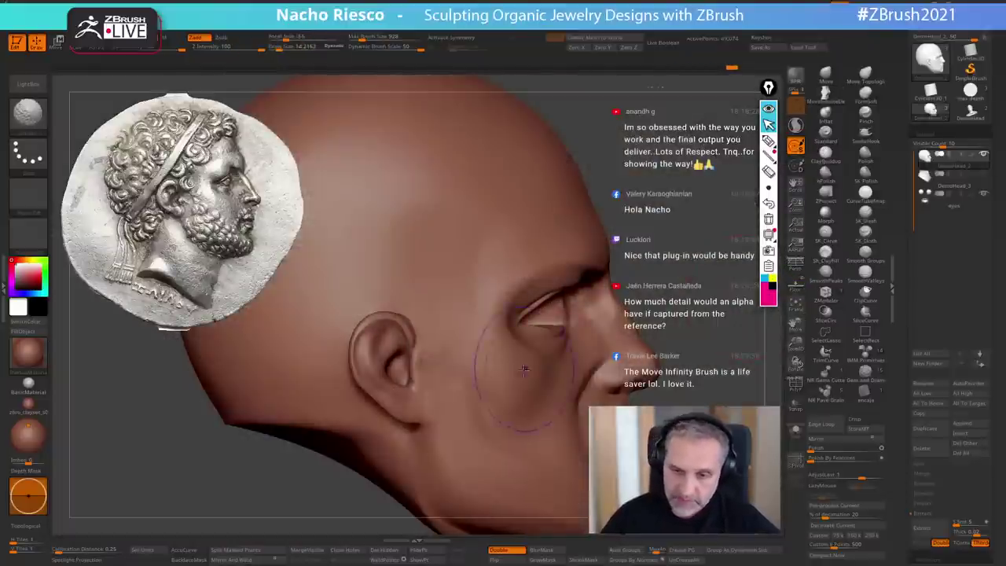
key("shift+p")
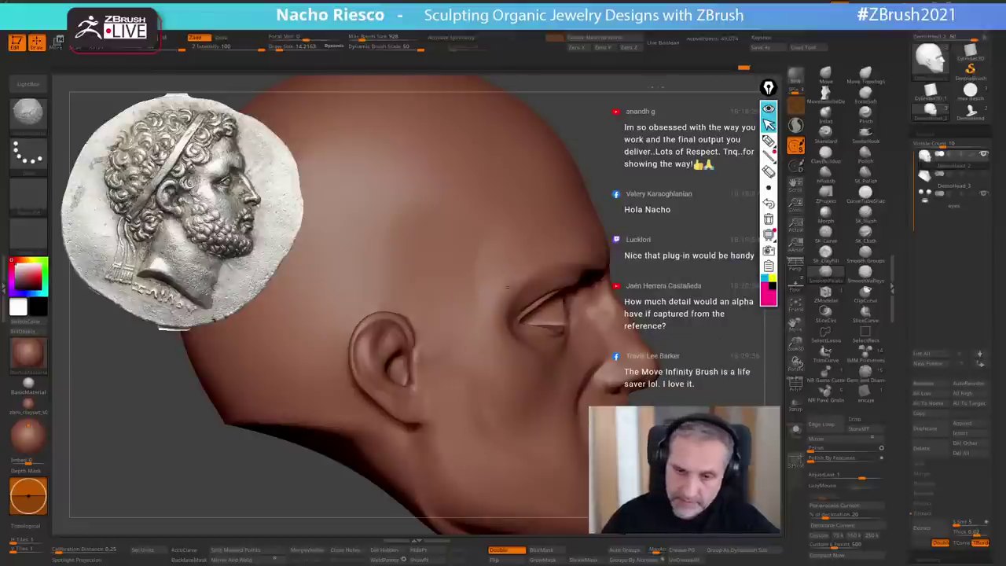
left_click_drag(687, 330, 693, 278, "alt")
left_click_drag(601, 336, 607, 321, "shift")
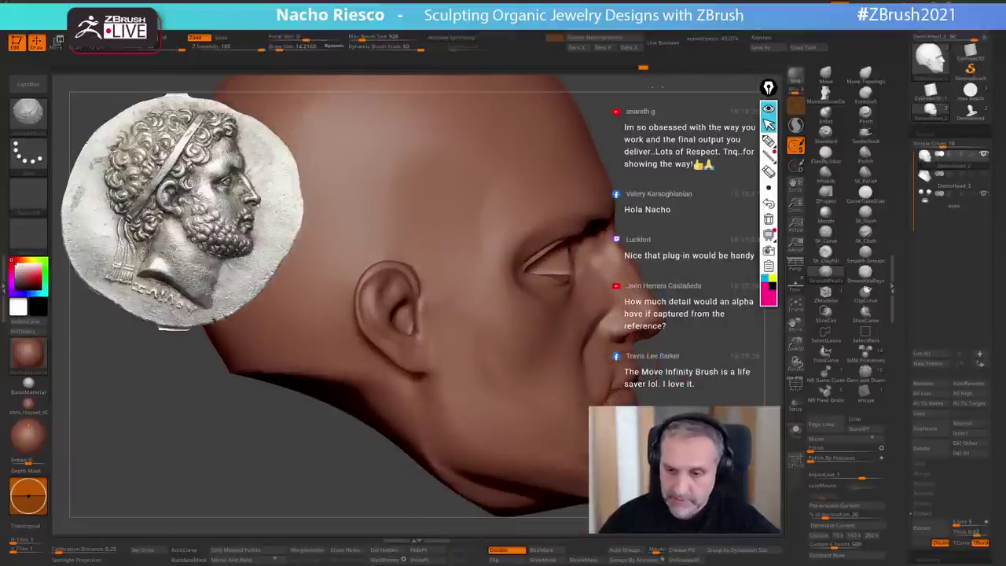
key("shift+z")
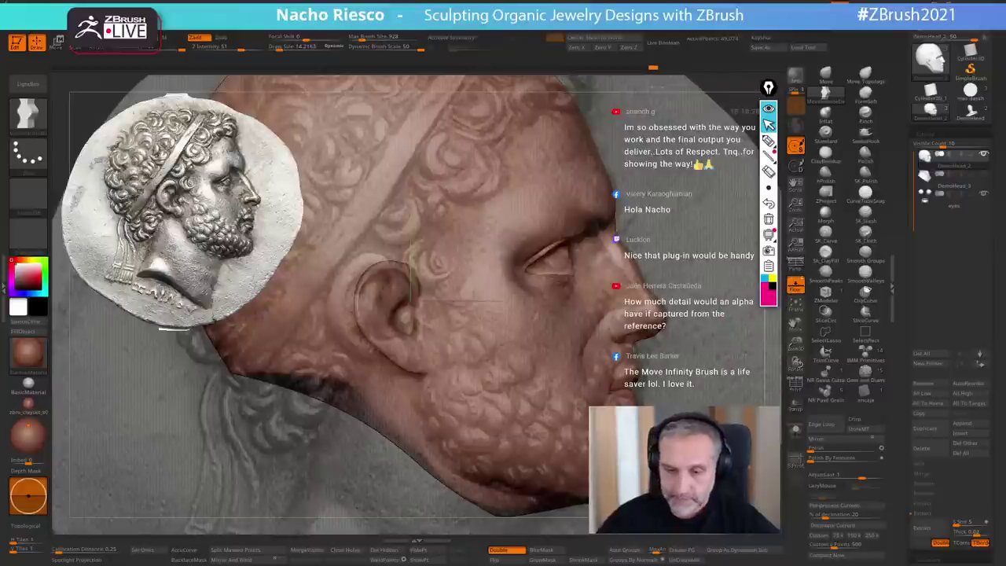
- Refine the lip, chin and nose contours against the coin's profile with progressively smaller brush sizes
left_click_drag(670, 444, 684, 360, "alt")
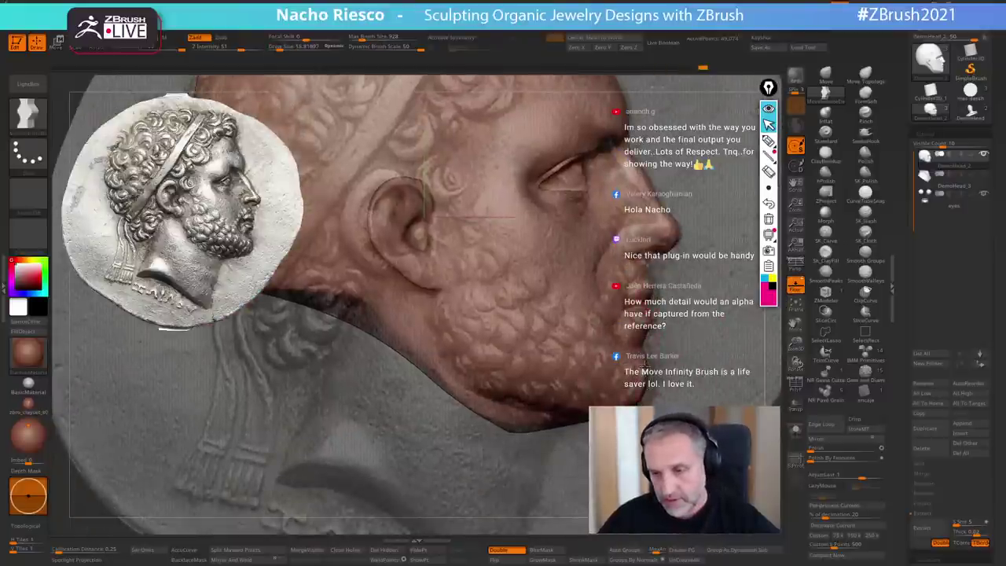
key("s")
left_click_drag(652, 345, 649, 344)
key("[")
key("[")
key("[")
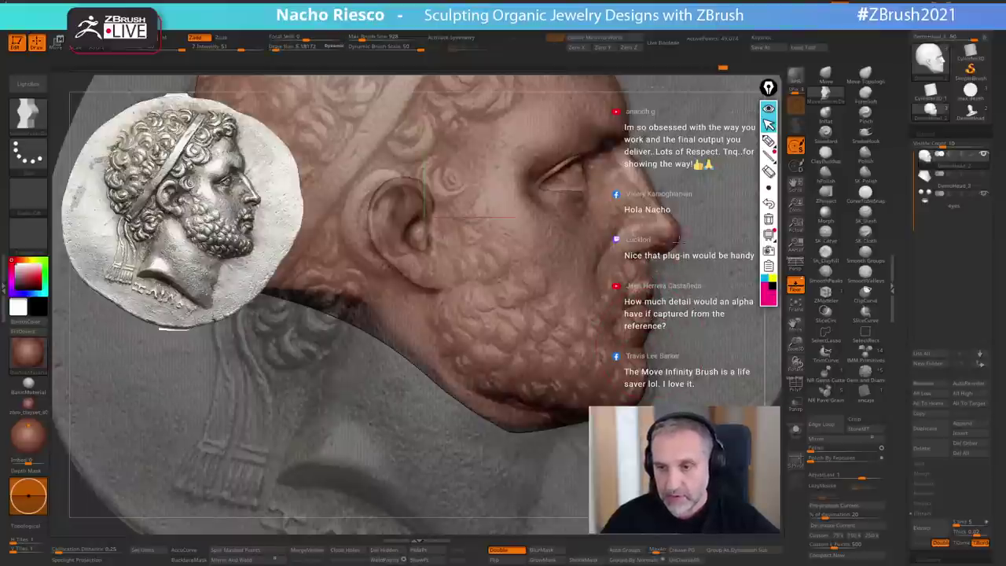
- Shift the whole ear back toward the coin's ear with a large Move Infinite Depth brush
left_click_drag(681, 278, 735, 309, "alt")
key("s")
mouse_move(449, 270)
left_mouse_down()
mouse_move(459, 271)
mouse_move(448, 302)
left_mouse_up()
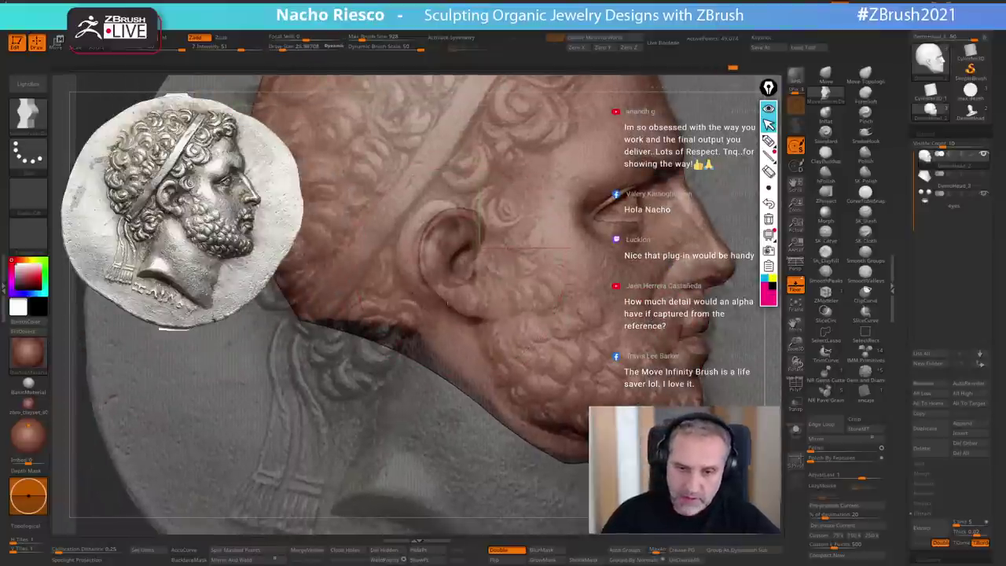
mouse_move(458, 253)
left_mouse_down()
mouse_move(435, 235)
mouse_move(428, 241)
left_mouse_up()
- Reshape the ear's outer rim and lobe to follow the coin's ear with smaller brush sizes
key("s")
key("s")
left_click_drag(419, 247, 405, 243)
left_click_drag(434, 206, 430, 202)
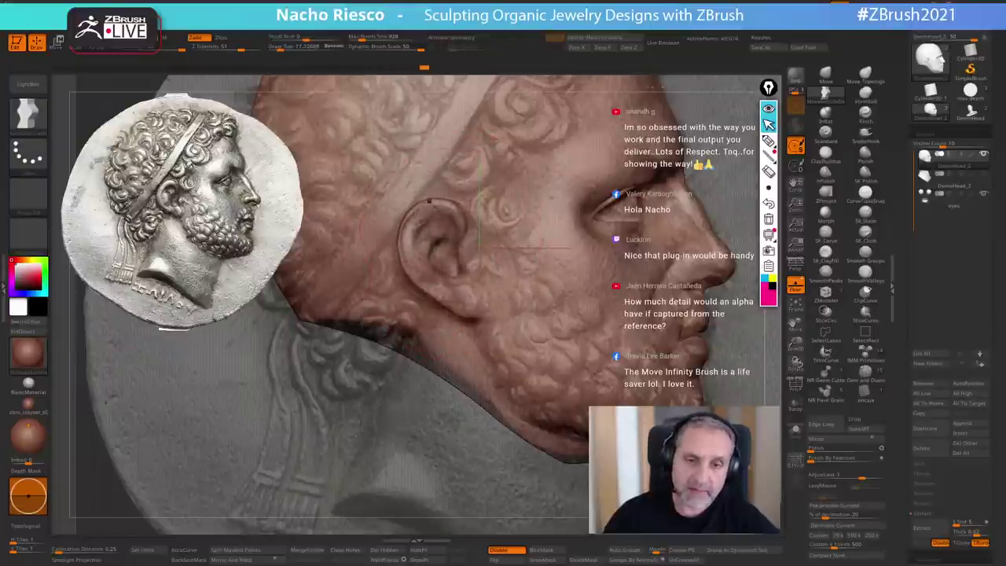
mouse_move(458, 309)
left_mouse_down()
mouse_move(414, 286)
mouse_move(401, 249)
left_mouse_up()
key("s")
left_click_drag(458, 212, 451, 213)
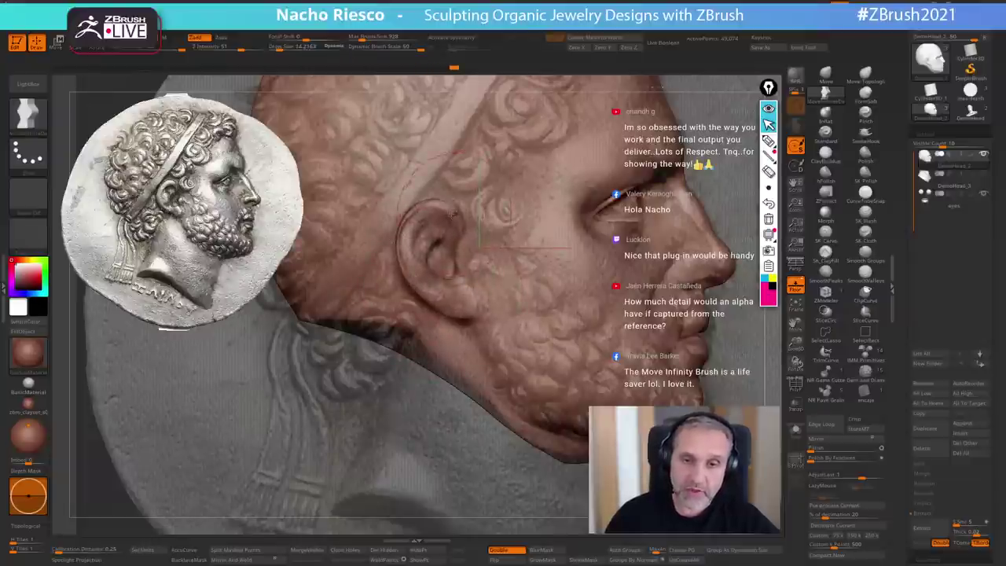
- Adjust the ear's front edge and the lower inner folds above the lobe with small brush sizes
right_click_drag(461, 241, 482, 308, "ctrl")
key("s")
left_click_drag(482, 244, 490, 239)
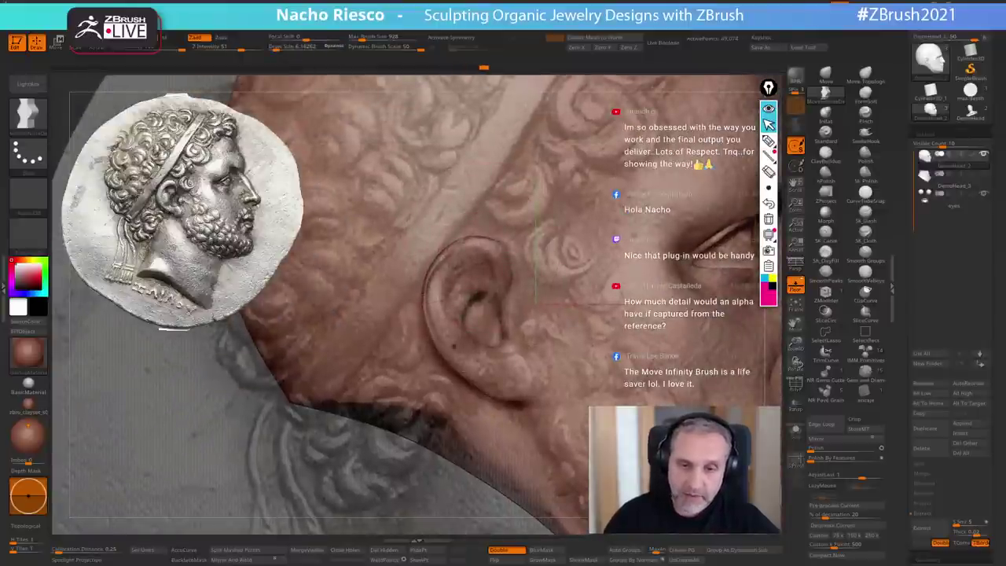
key("s")
mouse_move(470, 372)
left_mouse_down()
mouse_move(485, 338)
mouse_move(496, 359)
left_mouse_up()
key("s")
key("s")
left_click_drag(497, 360, 507, 354)
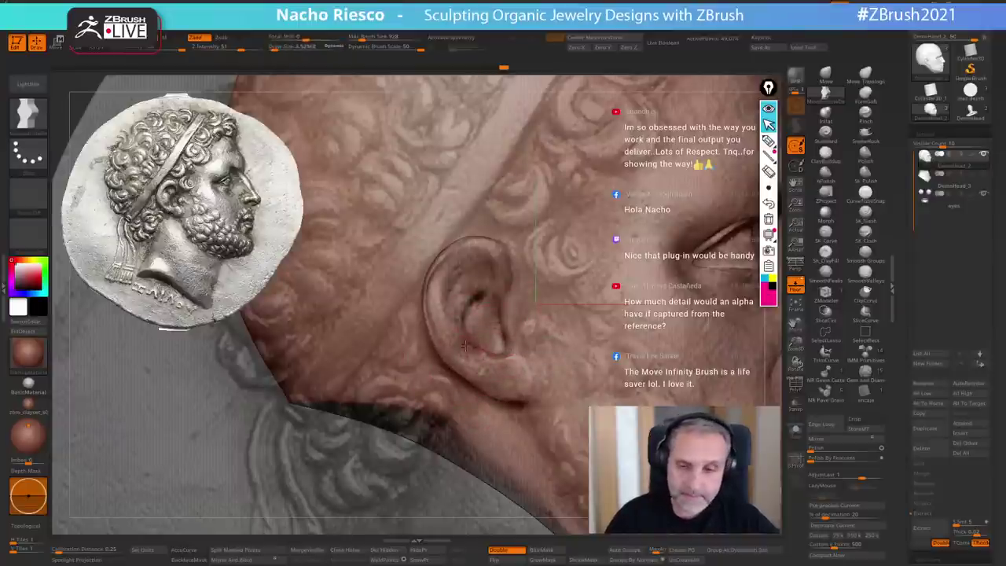
- Reshape the upper inner folds of the ear beneath the rim
key("s")
left_click_drag(475, 303, 472, 301)
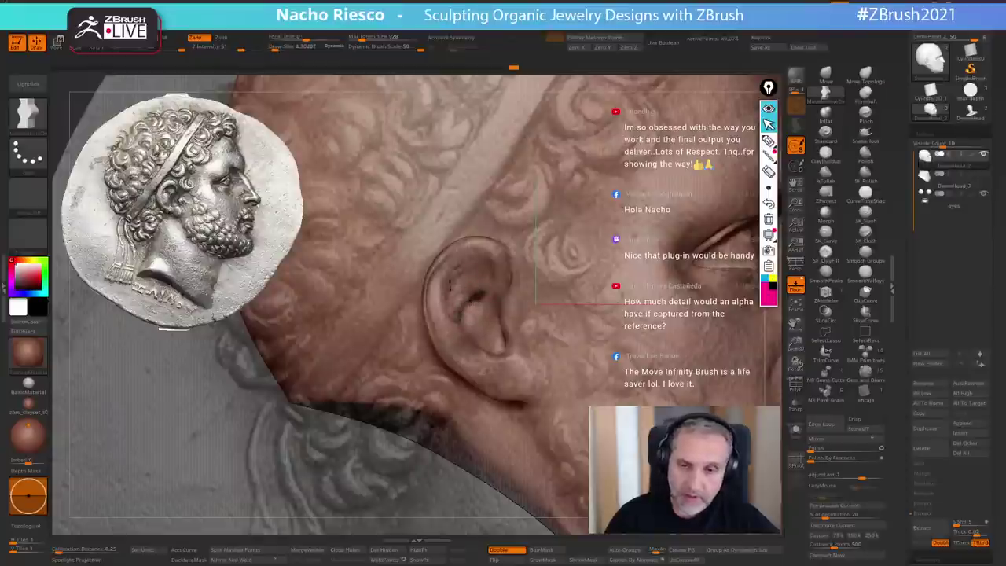
left_click_drag(481, 254, 470, 263)
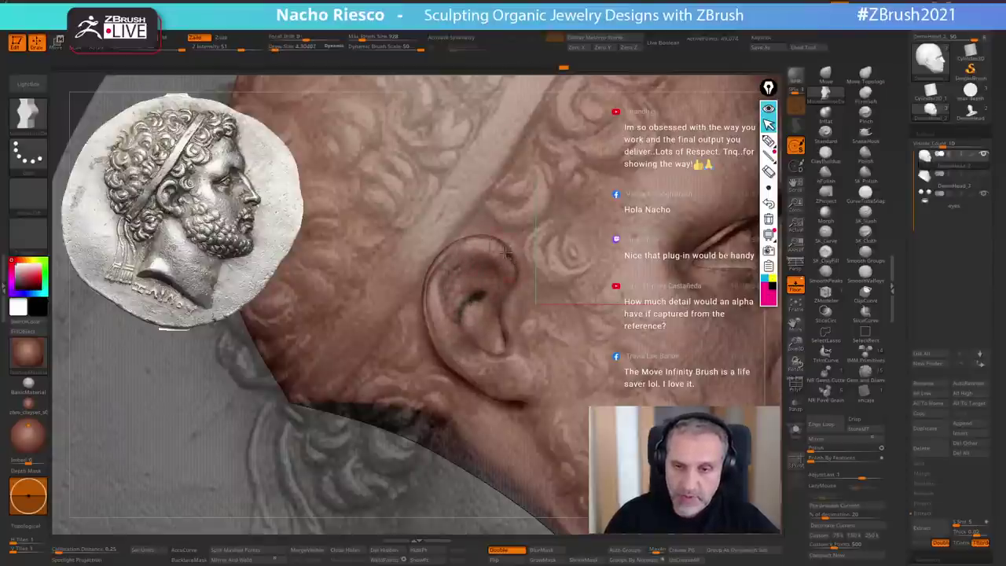
- Pull the nape and lower back of the skull out toward the coin's hairline with a large Move Infinite Depth brush
right_click_drag(534, 372, 534, 341, "ctrl")
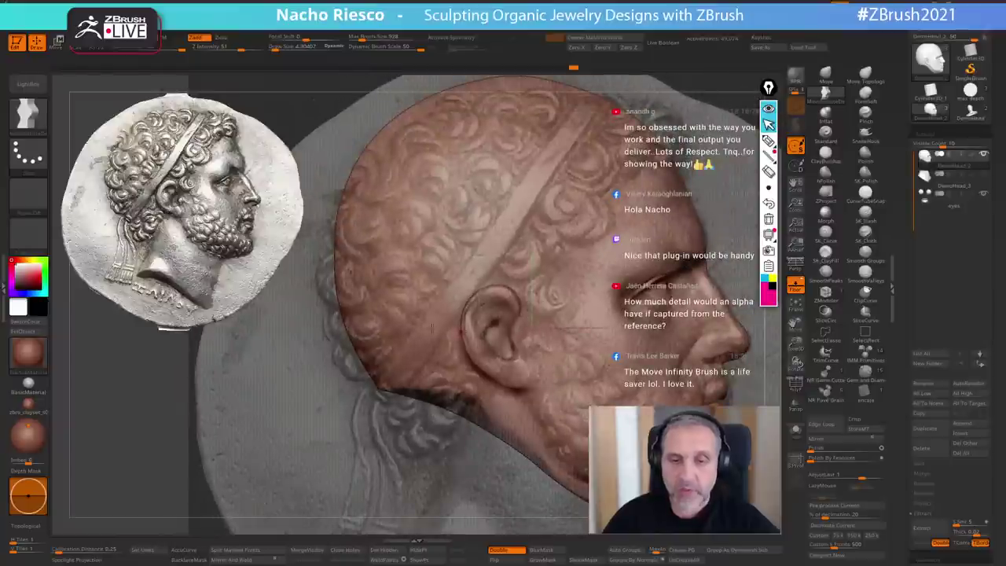
key("s")
left_click_drag(432, 327, 440, 323)
left_click_drag(392, 387, 412, 420)
key("s")
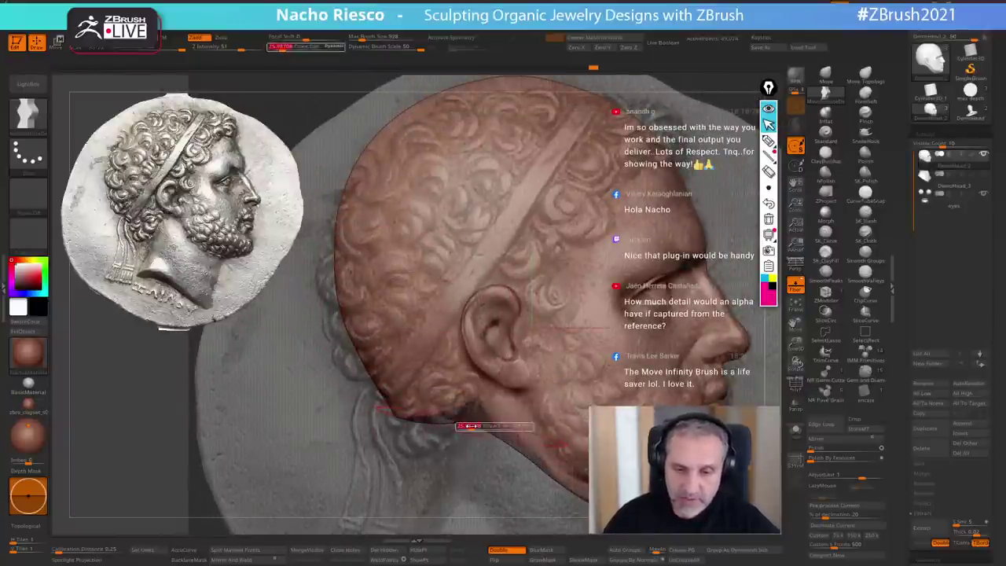
mouse_move(473, 426)
left_mouse_down()
mouse_move(441, 430)
mouse_move(409, 412)
left_mouse_up()
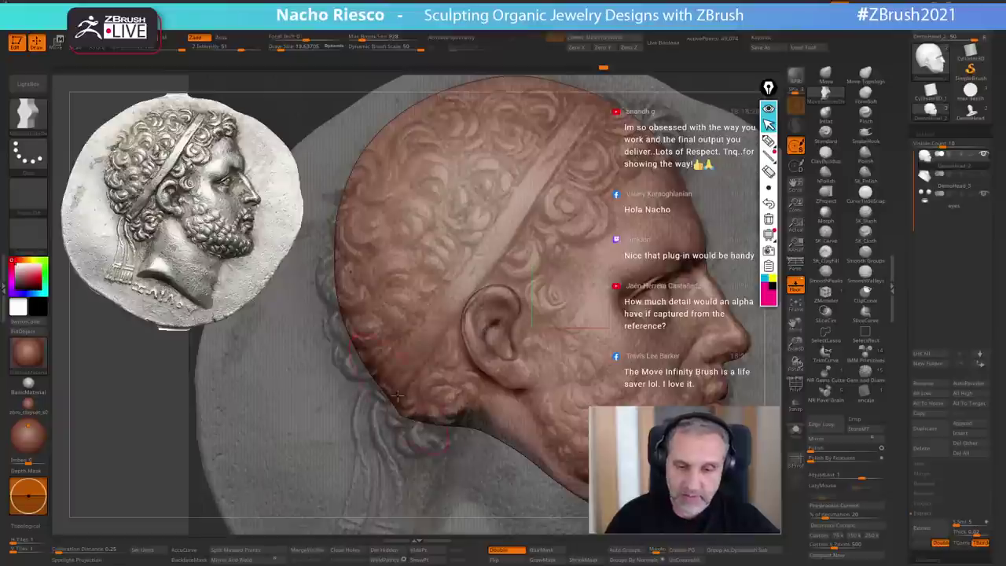
mouse_move(477, 434)
left_mouse_down("alt")
mouse_move(508, 360)
mouse_move(568, 386)
left_mouse_up("alt")
left_click_drag(462, 339, 464, 334)
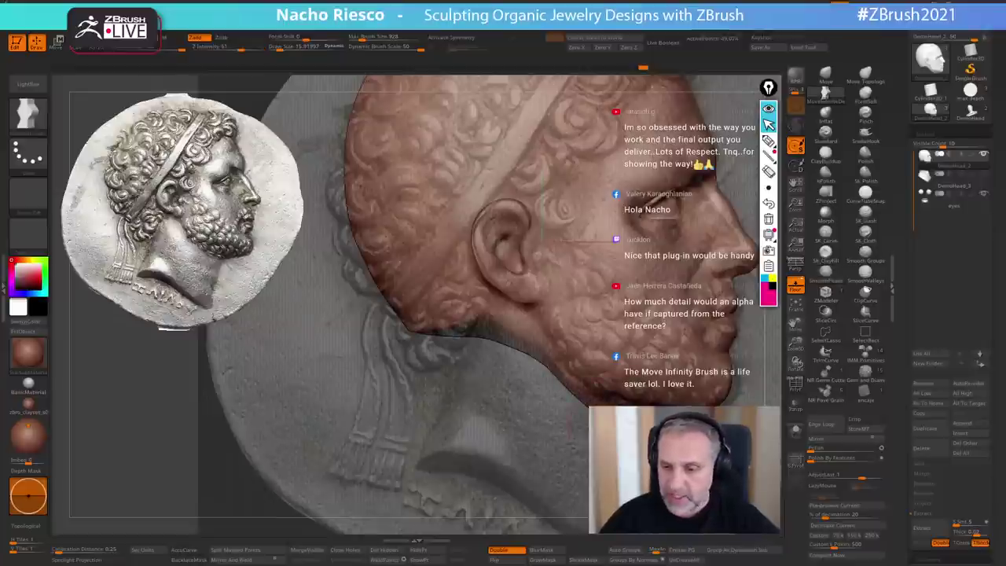
mouse_move(757, 314)
left_mouse_down("alt")
mouse_move(703, 310)
mouse_move(708, 393)
mouse_move(735, 417)
left_mouse_up("alt")
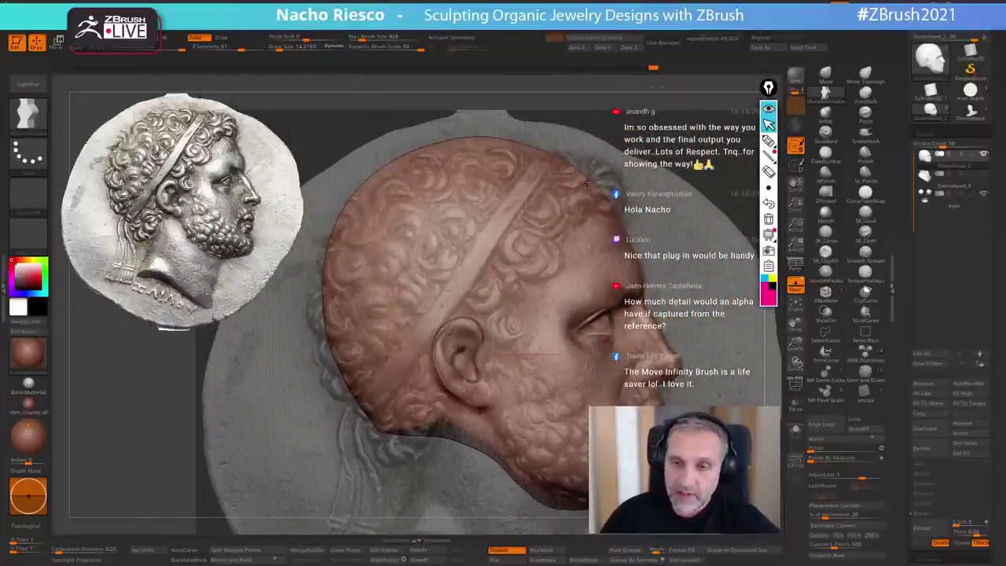
- Hide the coin reference and adjust the eyelids in side view with a small Move Infinite Depth brush
left_click(796, 286)
left_click_drag(731, 350, 610, 353, "alt")
left_click_drag(440, 503, 345, 488, "shift")
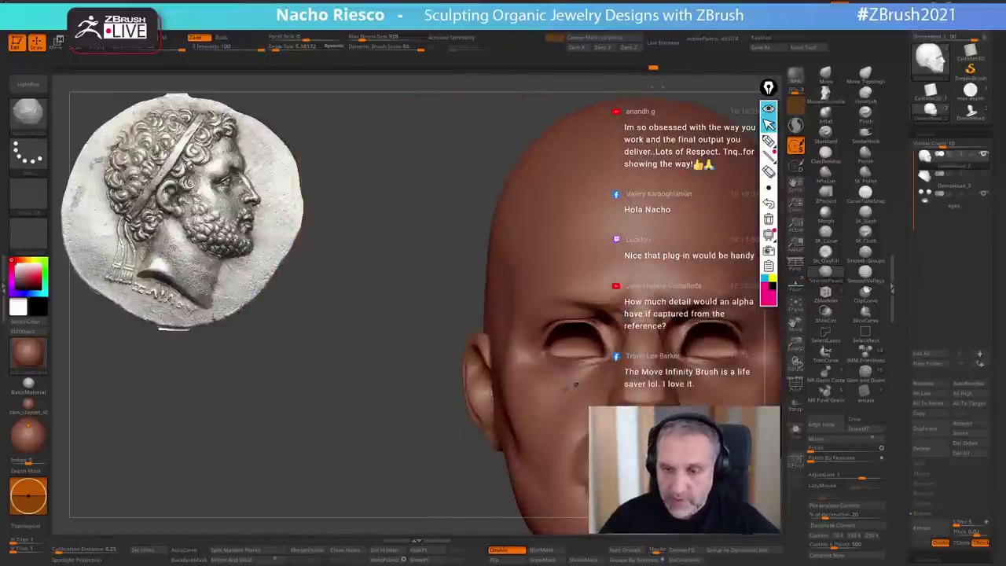
left_click_drag(417, 409, 359, 500, "alt")
left_click_drag(663, 497, 585, 468, "alt")
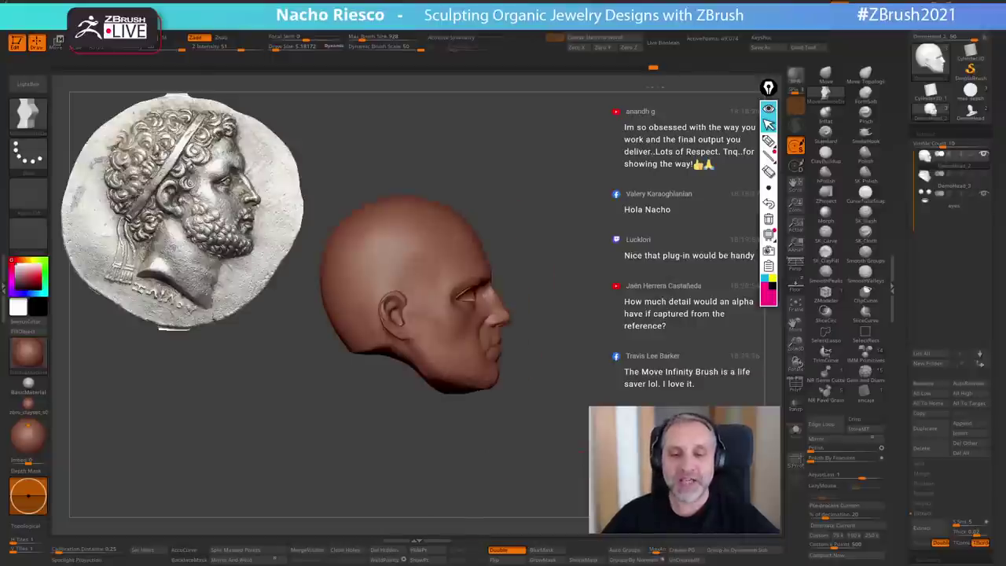
left_click_drag(503, 440, 559, 507, "alt")
key("s")
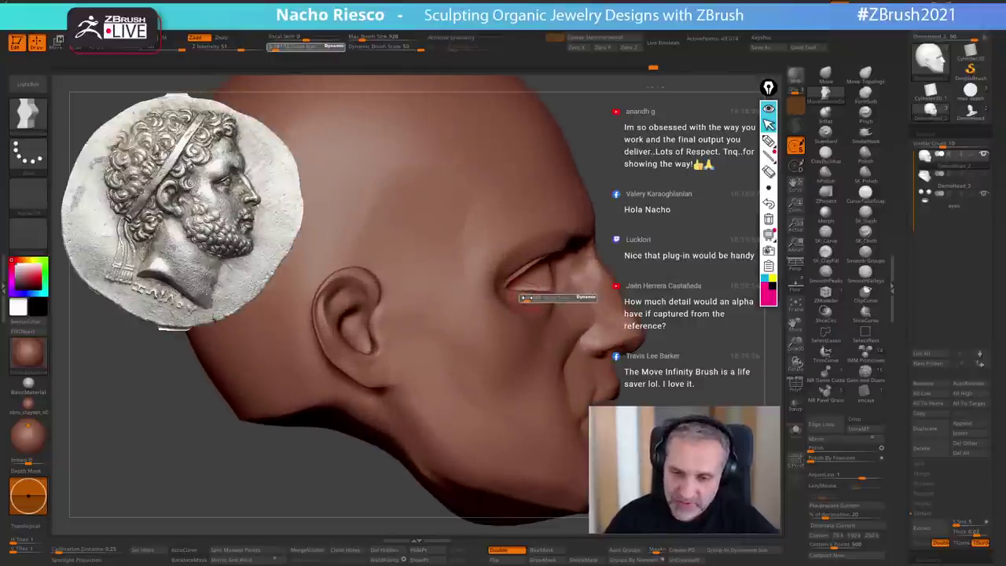
left_click(525, 297)
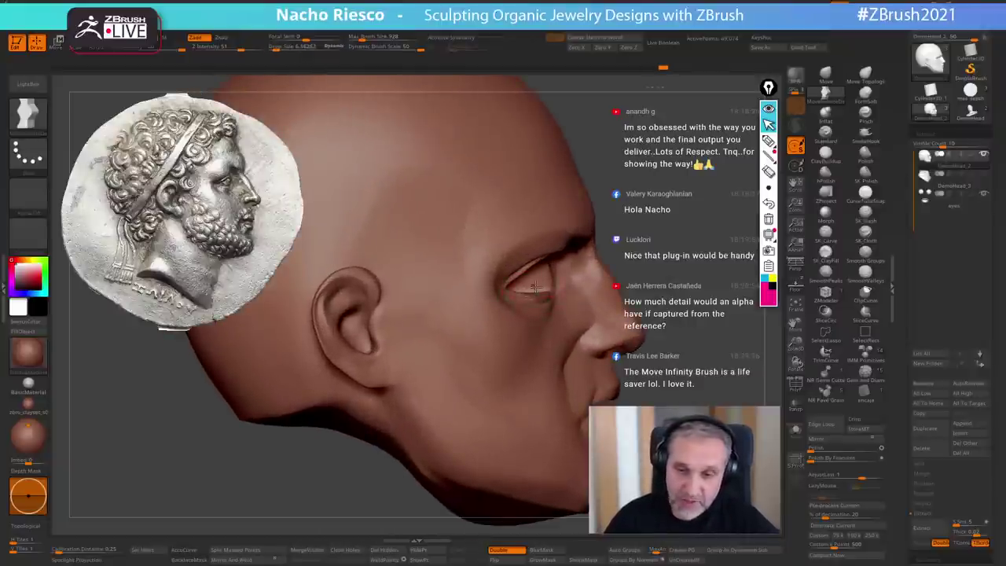
left_click_drag(664, 233, 538, 275)
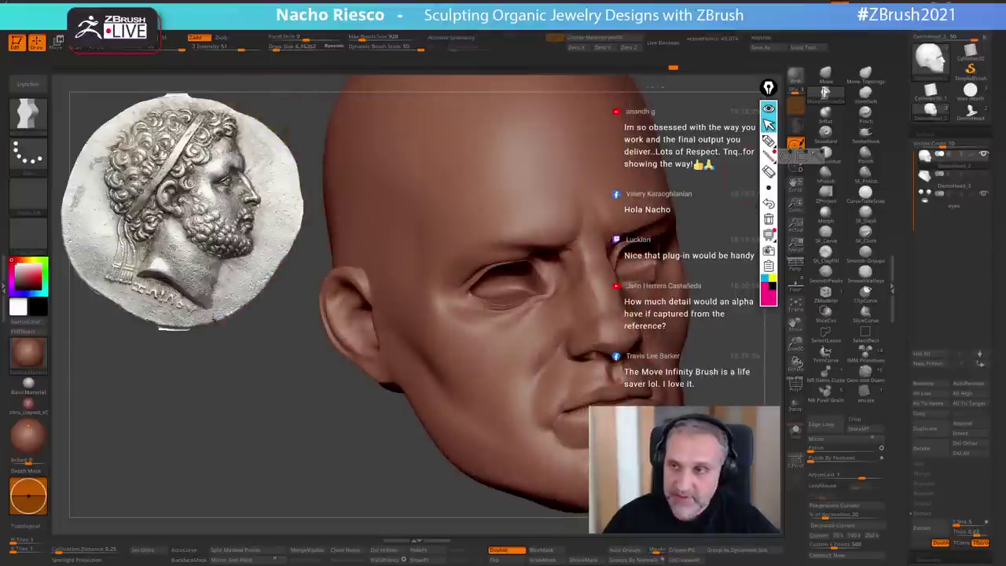
- Reshape the inner corner of the eye and the upper eyelid with the Move brush
key("s")
left_click(529, 277)
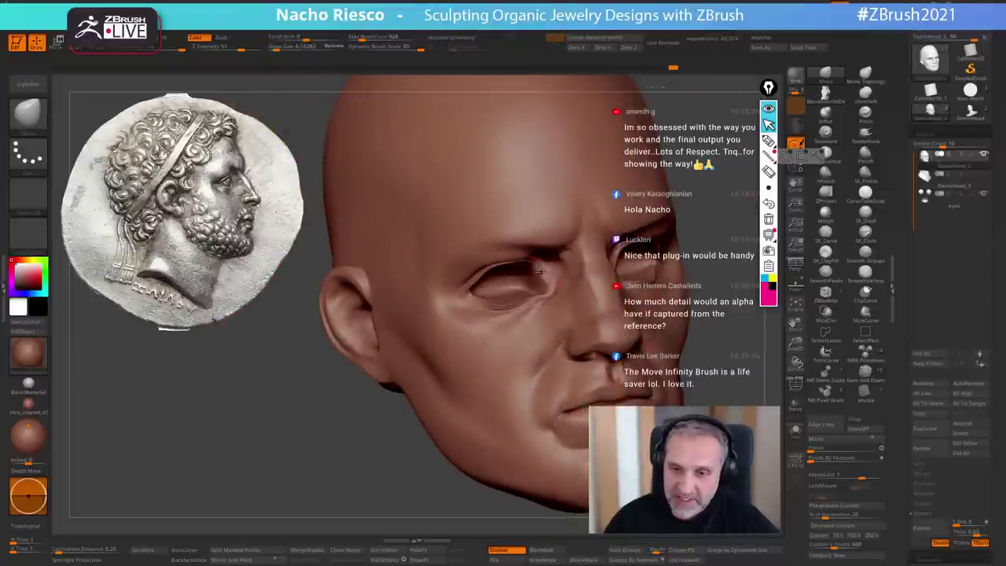
left_click_drag(546, 272, 555, 272)
right_click_drag(555, 272, 652, 277)
key("s")
left_click(548, 275)
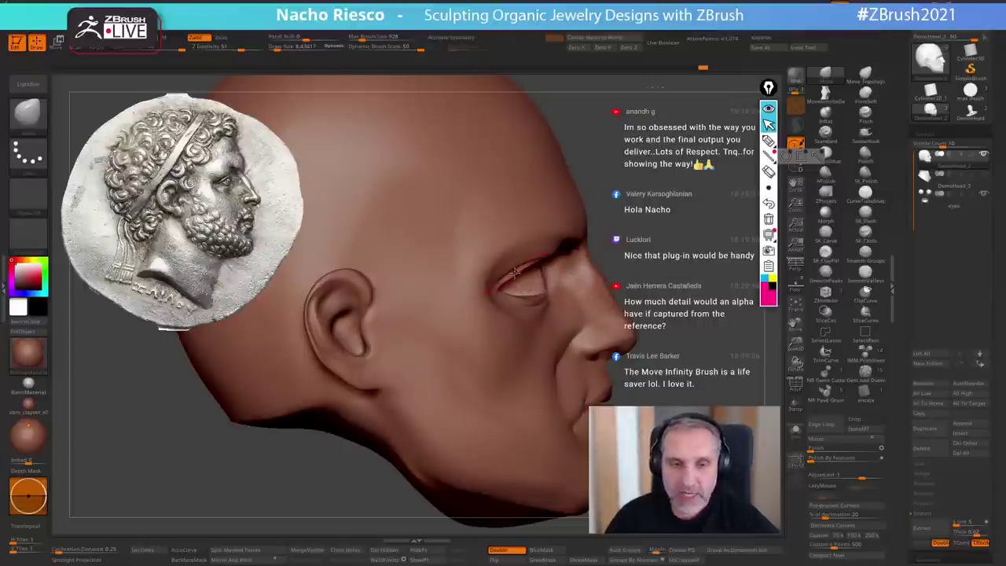
- Smooth the surface around the eye socket and eyelids
mouse_move(534, 263)
right_mouse_down("ctrl")
mouse_move(537, 299)
mouse_move(496, 295)
right_mouse_up("ctrl")
mouse_move(570, 266)
left_mouse_down("shift")
mouse_move(515, 277)
mouse_move(522, 308)
mouse_move(582, 301)
left_mouse_up("shift")
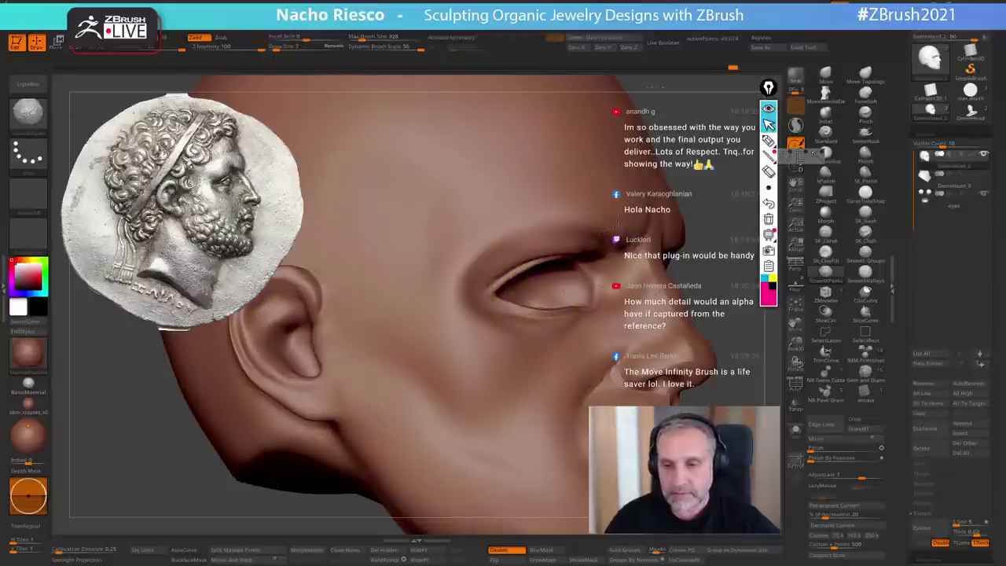
right_click_drag(618, 221, 730, 222)
mouse_move(670, 271)
right_mouse_down("ctrl")
mouse_move(670, 295)
mouse_move(651, 318)
right_mouse_up("ctrl")
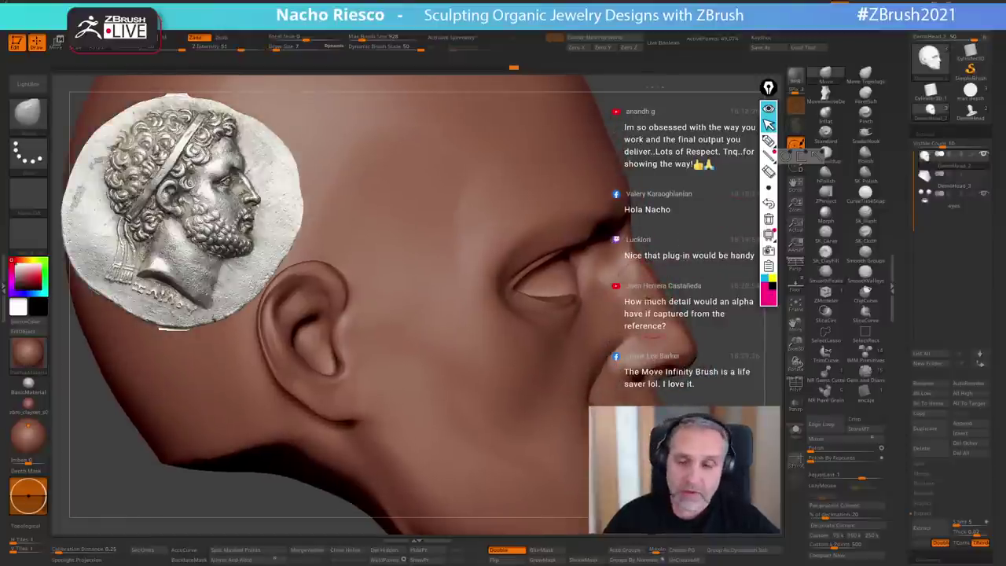
- Refine the area around the base of the nose with a larger Move brush and the SK_ClayFill brush
key("s")
left_click_drag(648, 299, 651, 299)
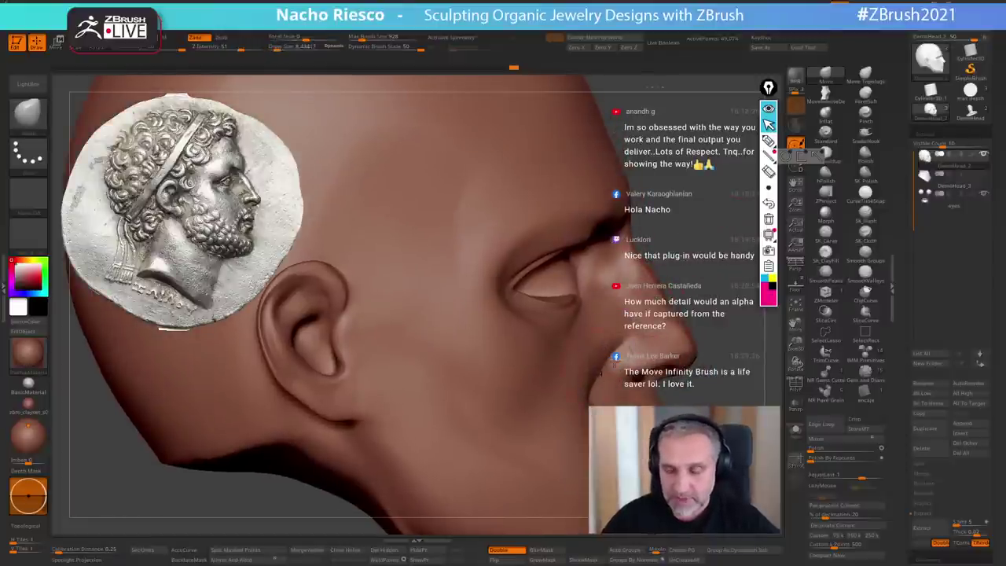
left_click(826, 256)
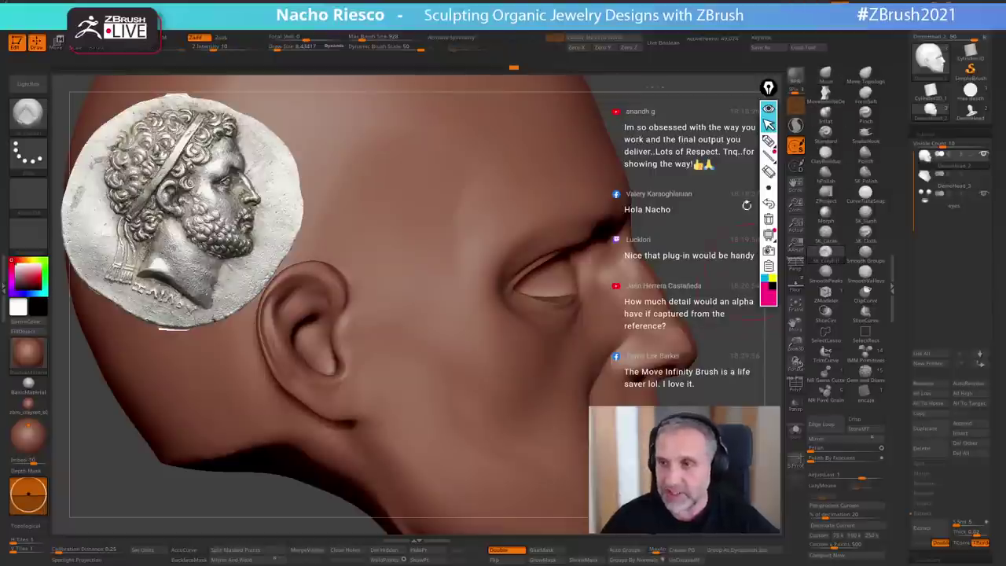
key("shift")
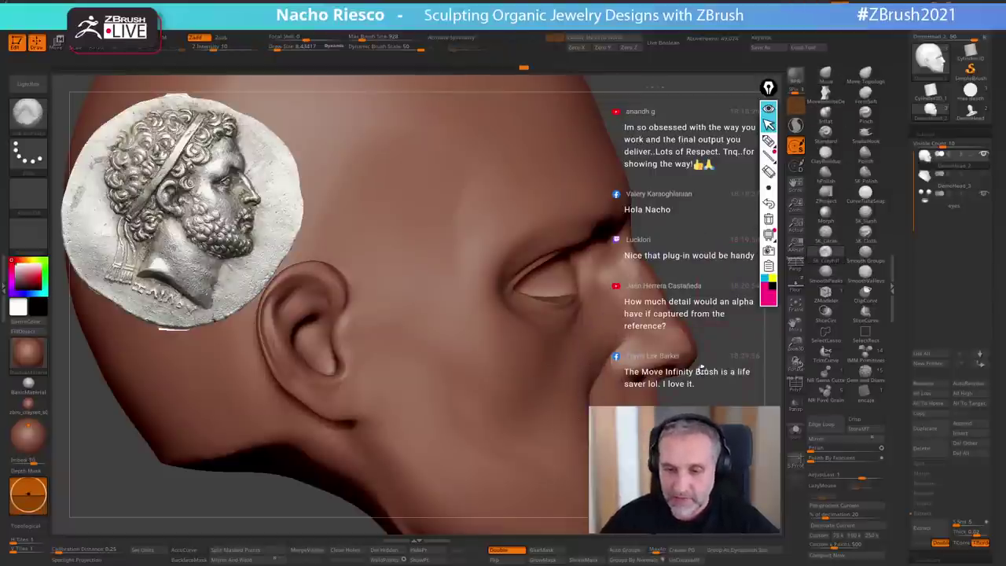
left_click_drag(712, 402, 714, 368)
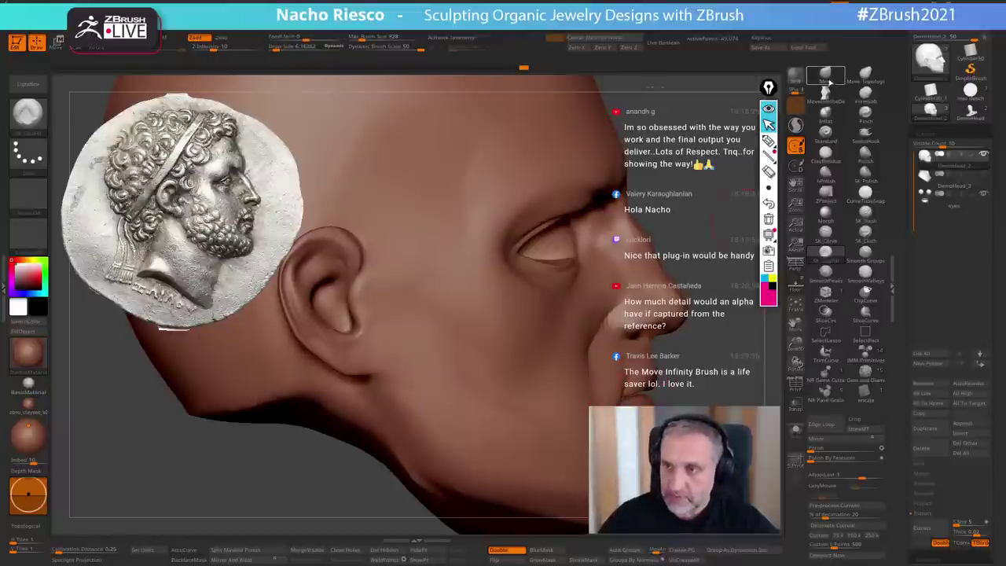
- Reshape the lips in profile with a larger Move brush and switch off BackfaceMask
left_click(826, 76)
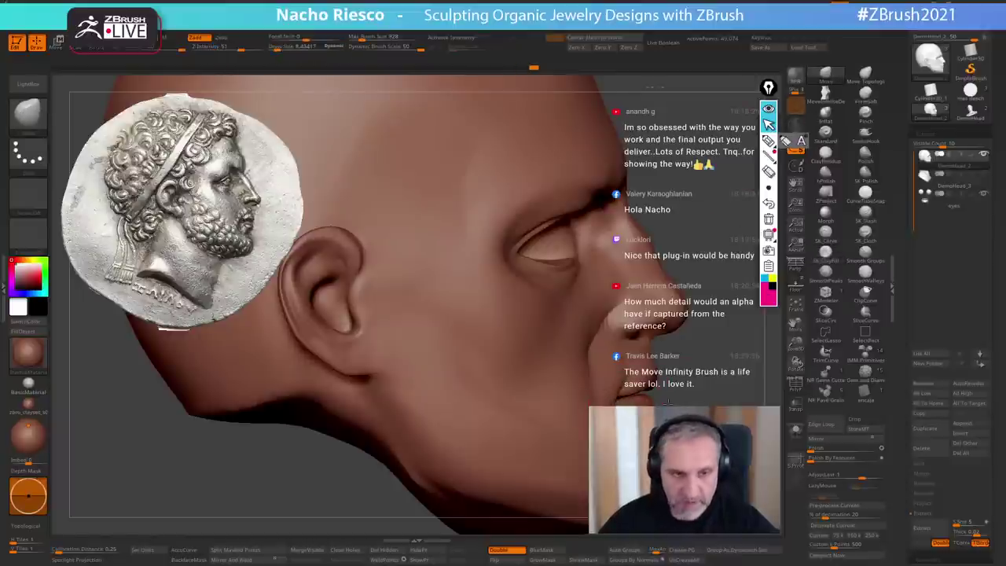
left_click_drag(668, 402, 630, 343)
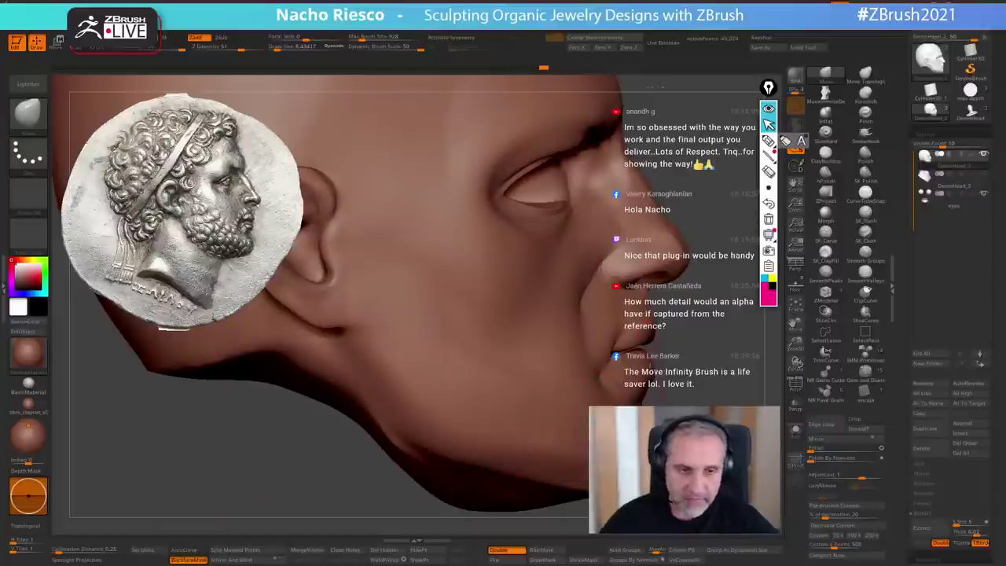
key("s")
left_click_drag(652, 371, 658, 371)
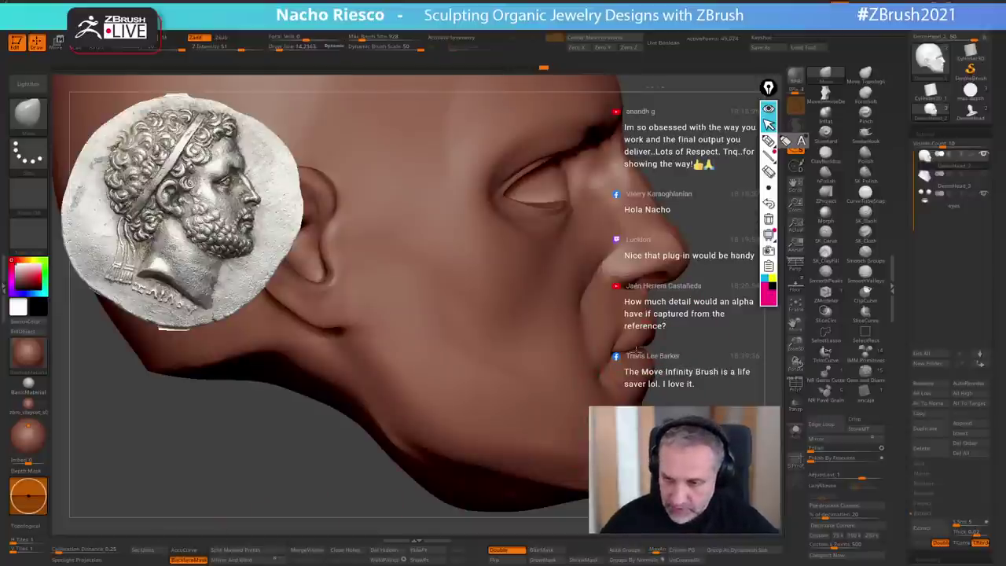
left_click_drag(321, 533, 316, 515)
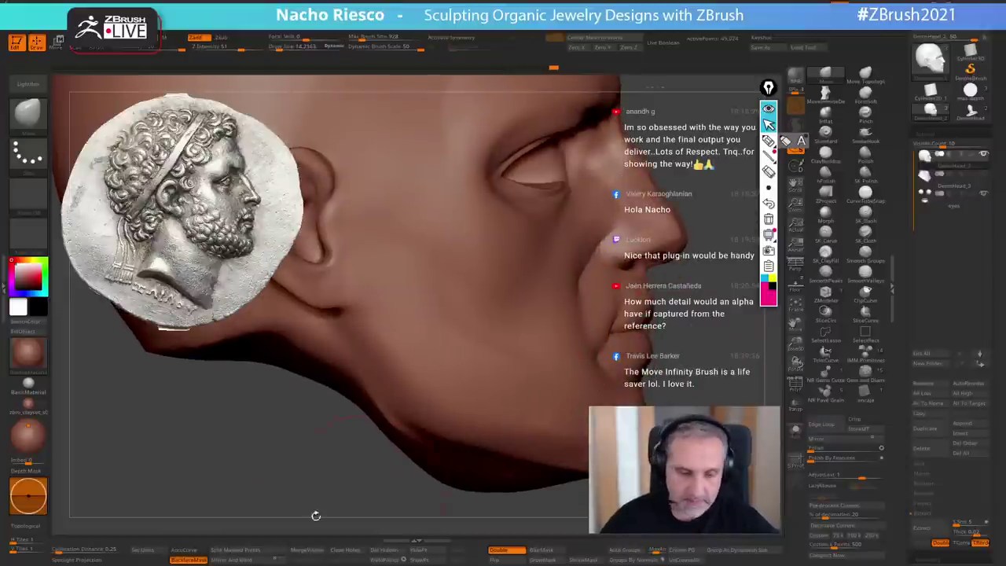
left_click(188, 559)
- Show the coin reference again, flip it horizontally, and turn the head to face the same way
left_click(796, 284)
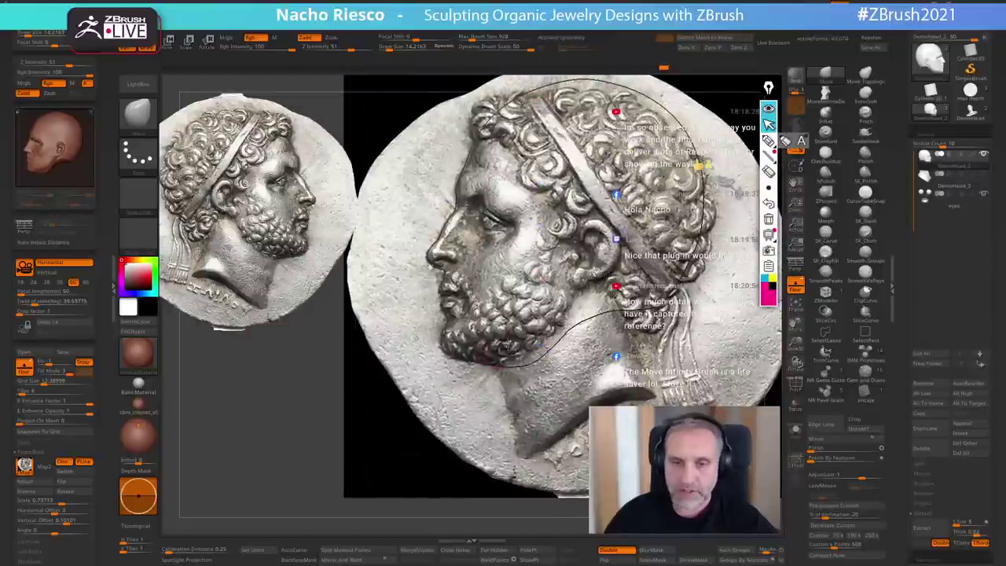
right_click_drag(508, 345, 545, 87, "ctrl")
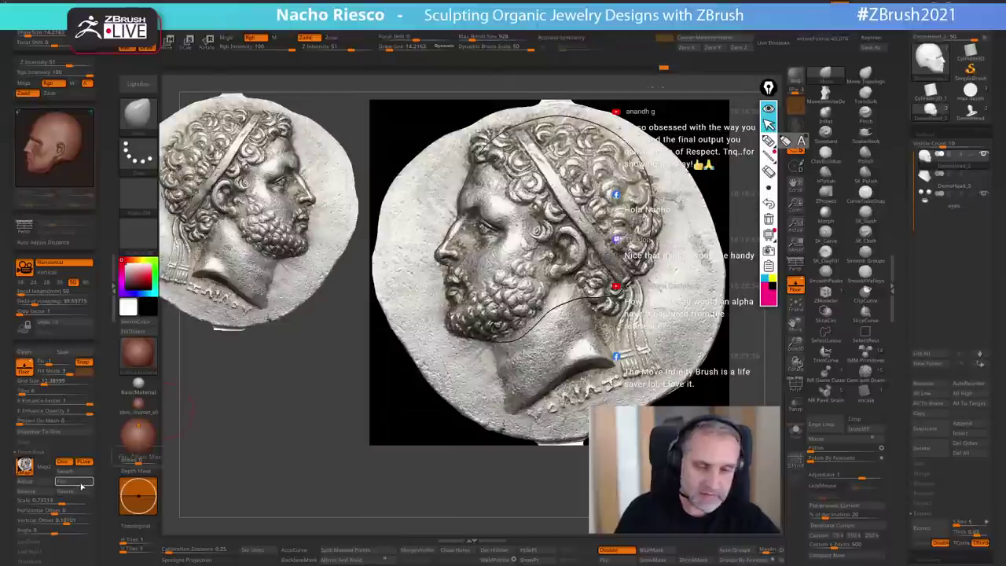
left_click(81, 483)
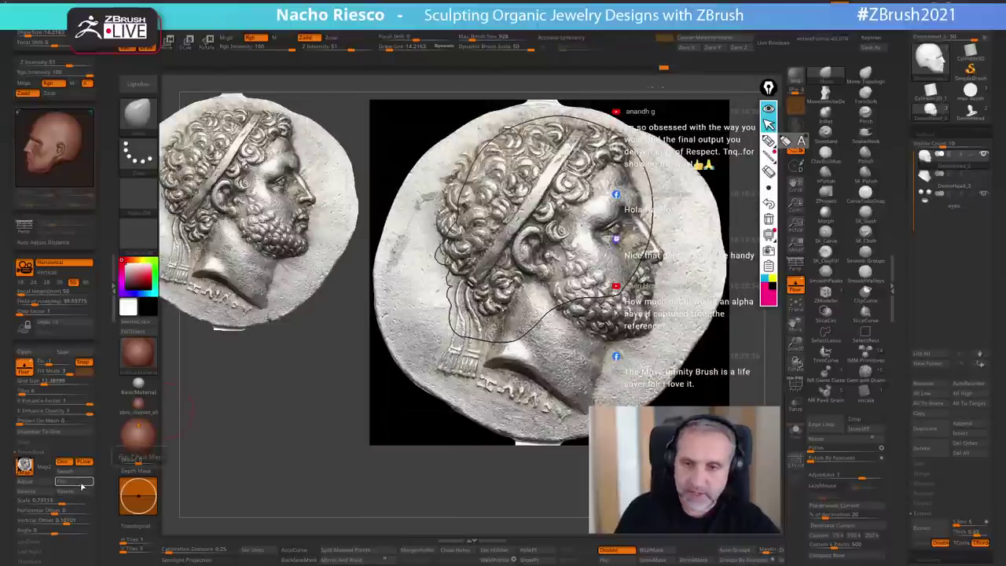
left_click(868, 442)
left_click_drag(763, 456, 641, 523, "alt")
left_click_drag(681, 364, 607, 383, "alt")
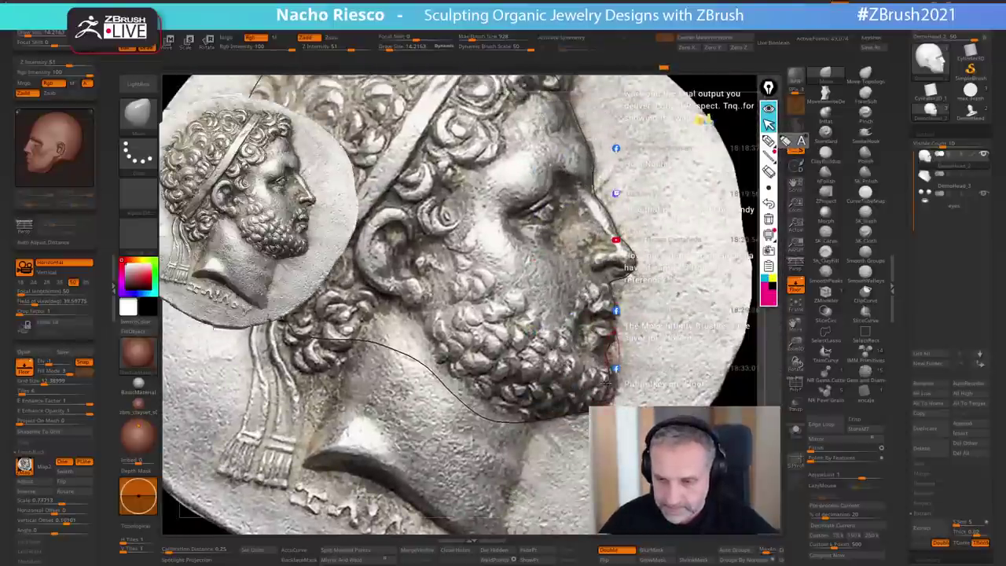
- Fit the profile of the mouth and the underside of the nose to the coin with small Move brush sizes
key("s")
left_click(609, 338)
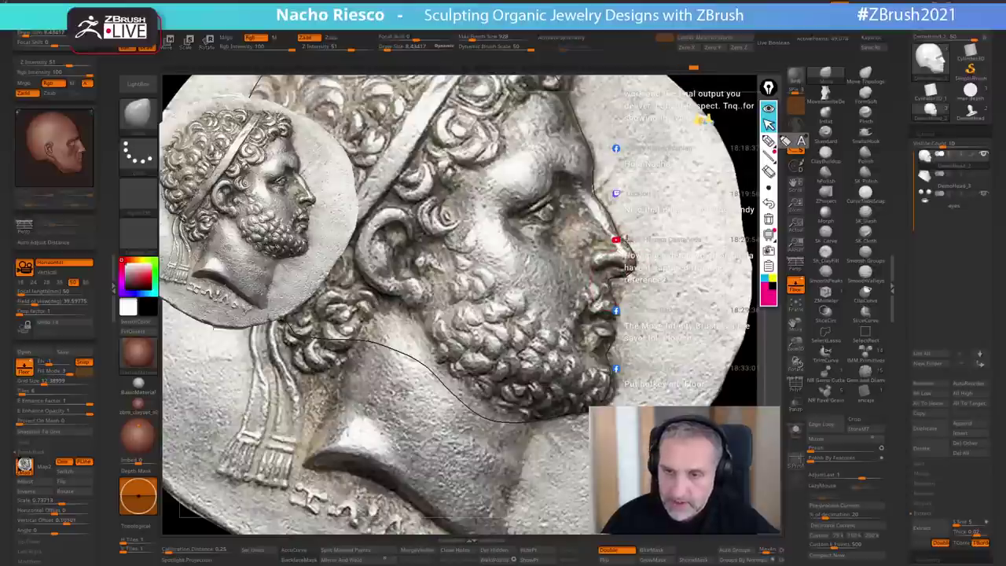
key("bracketleft")
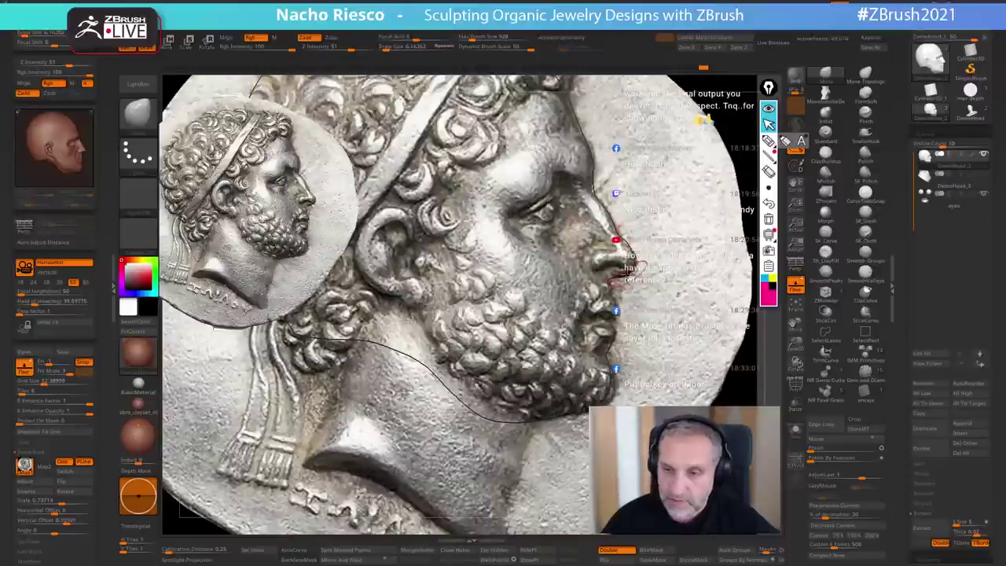
key("bracketright")
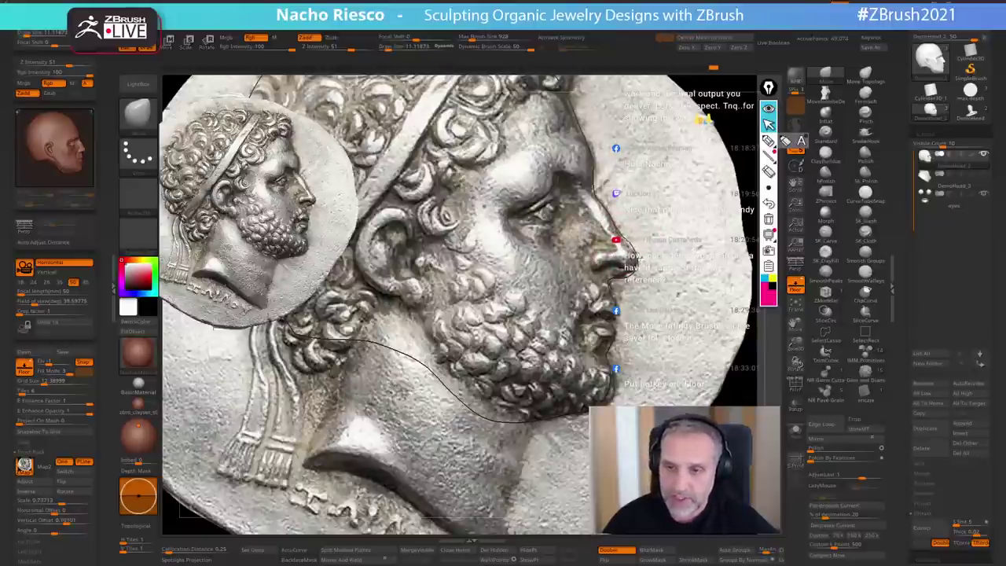
- Align the nose bridge and forehead profile with the coin using a larger Move brush
key("s")
mouse_move(635, 247)
left_mouse_down()
mouse_move(603, 245)
mouse_move(617, 301)
left_mouse_up()
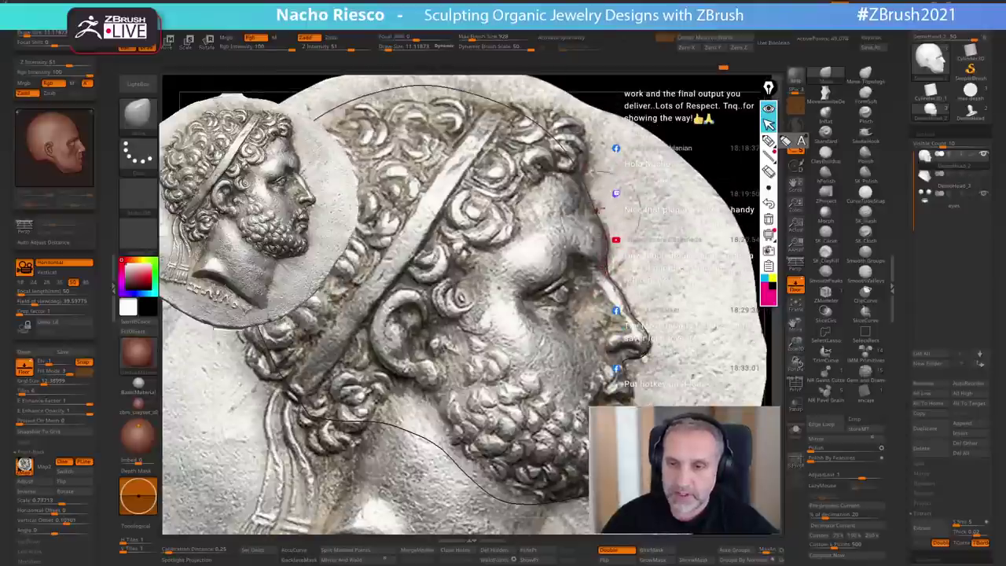
key("bracketright")
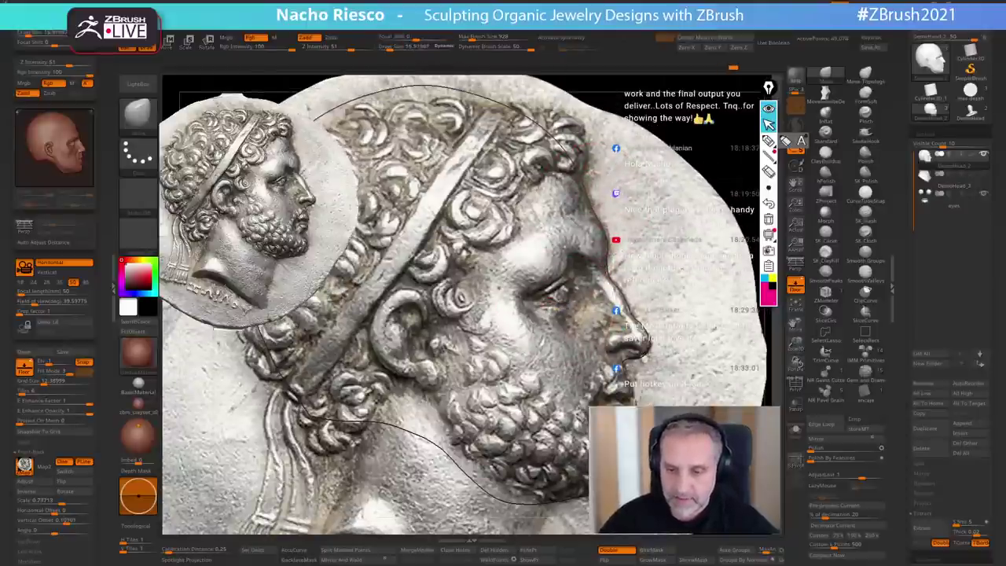
- Raise the coin reference's opacity to full over the jaw area and enlarge the Move brush
right_click_drag(556, 297, 585, 193, "alt")
left_click_drag(90, 412, 106, 412)
key("bracketright")
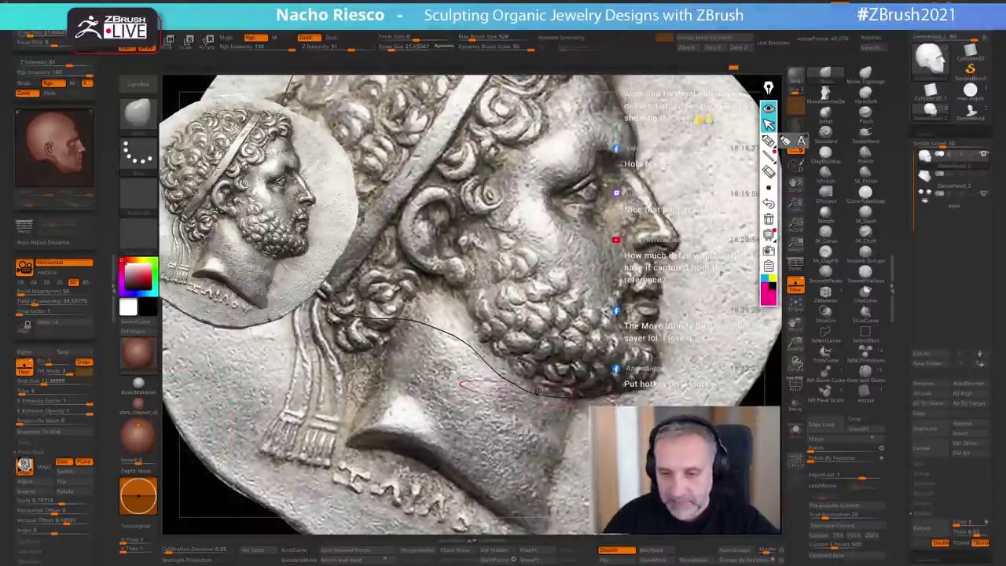
key("bracketright")
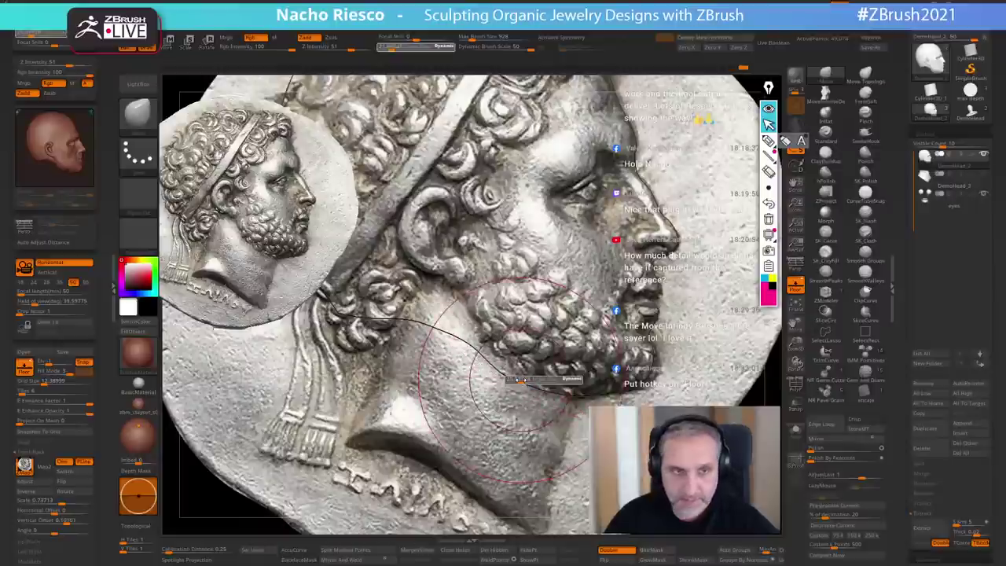
- Fit the jawline and the contour below the ear to the coin with the Move Infinite Depth brush
left_click(826, 94)
key("bracketleft")
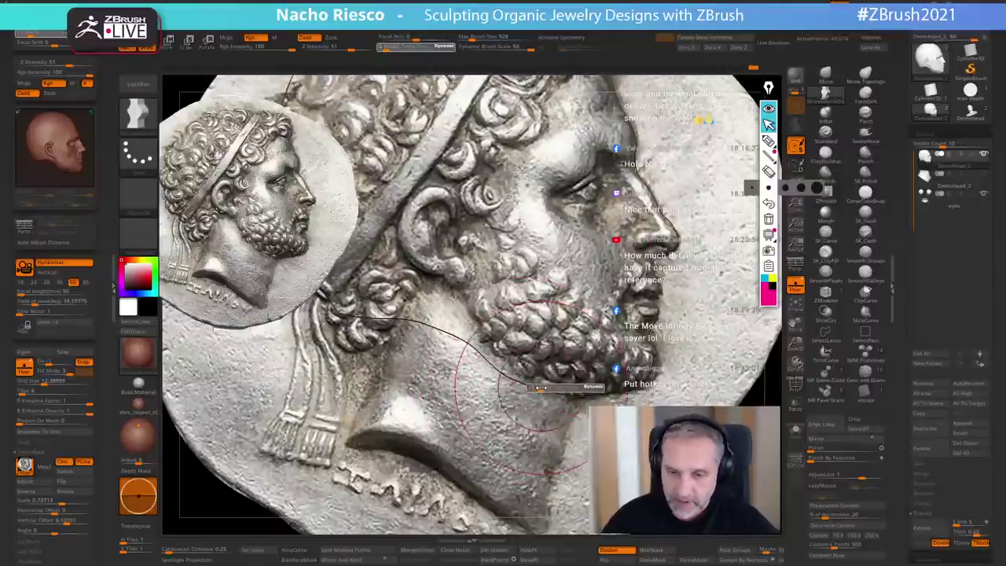
left_click_drag(518, 371, 513, 376)
key("bracketleft")
left_click_drag(596, 396, 593, 390)
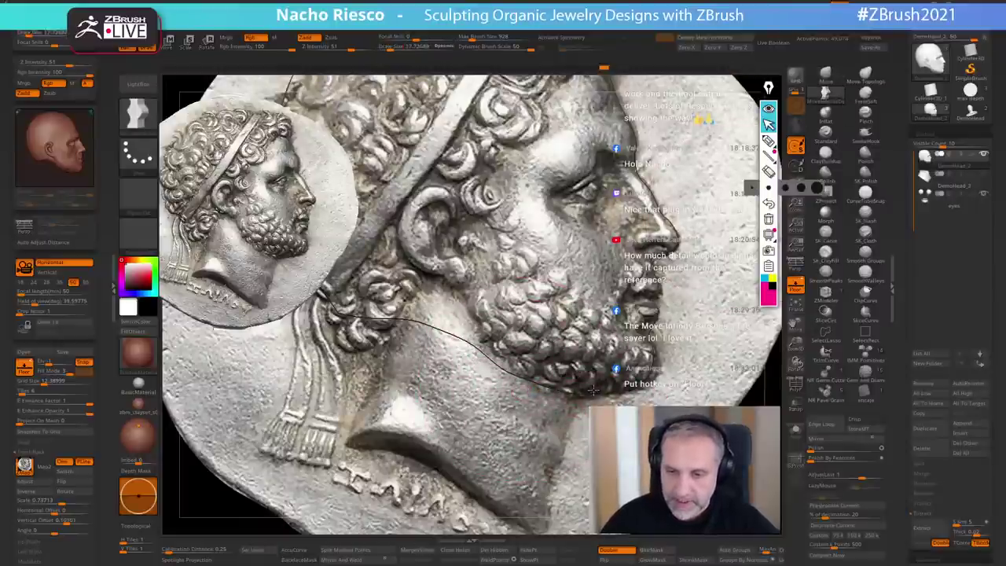
left_click_drag(442, 329, 435, 303)
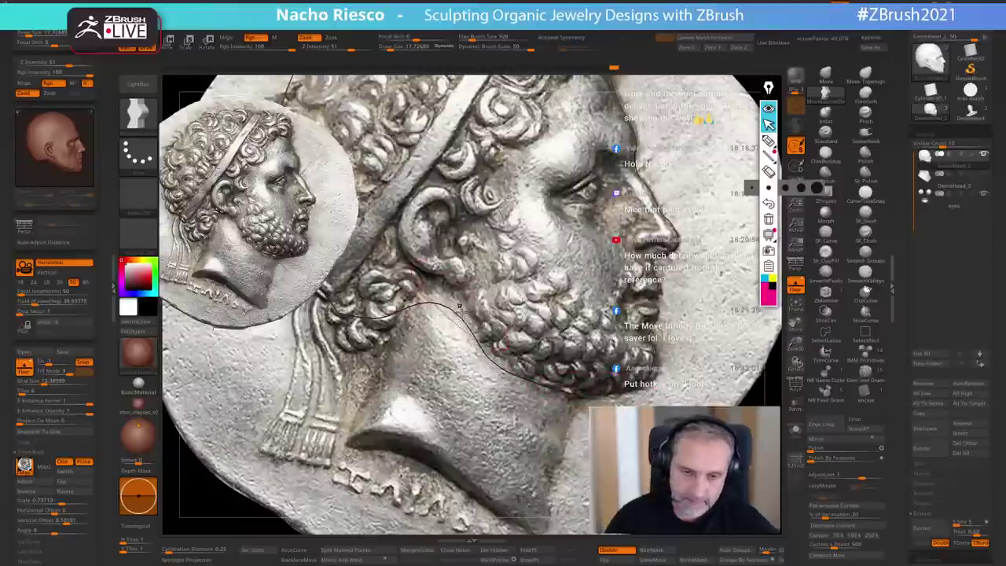
left_click_drag(488, 348, 497, 339)
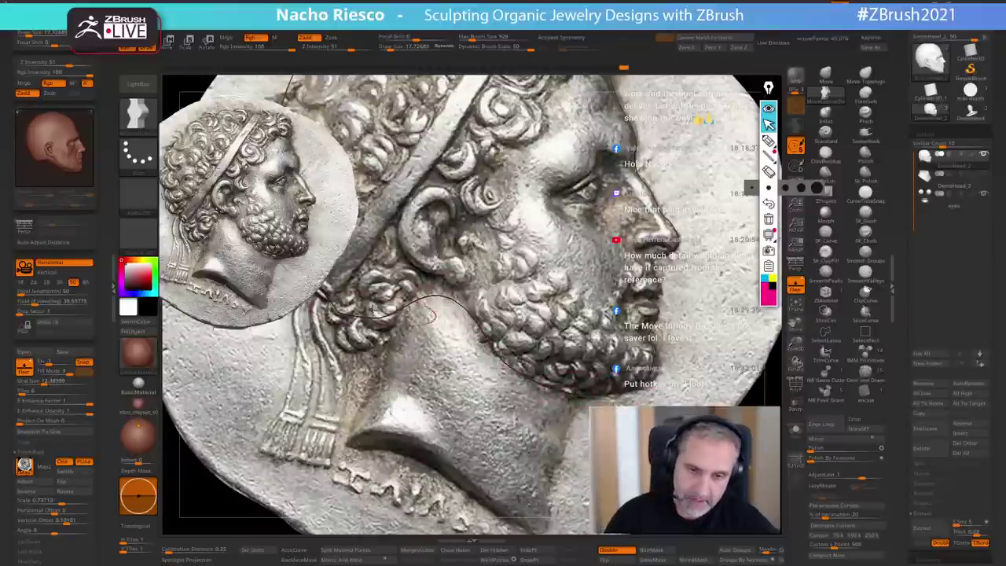
- Align the top and back of the skull with the coin using larger sizes of the Move Infinite Depth brush
left_click_drag(659, 332, 656, 373, "alt")
key("s")
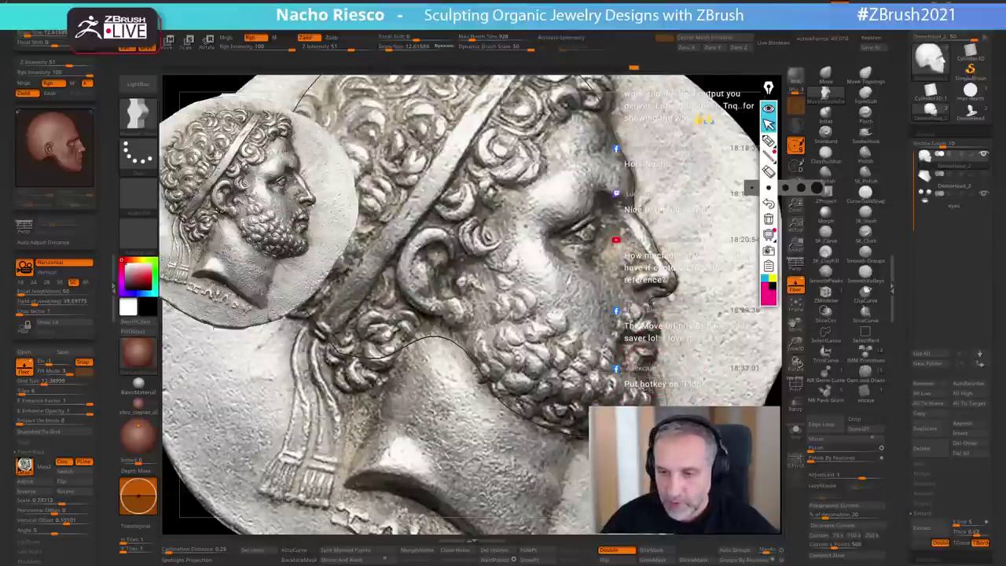
mouse_move(701, 214)
left_mouse_down("alt")
mouse_move(712, 303)
mouse_move(698, 276)
mouse_move(697, 288)
left_mouse_up("alt")
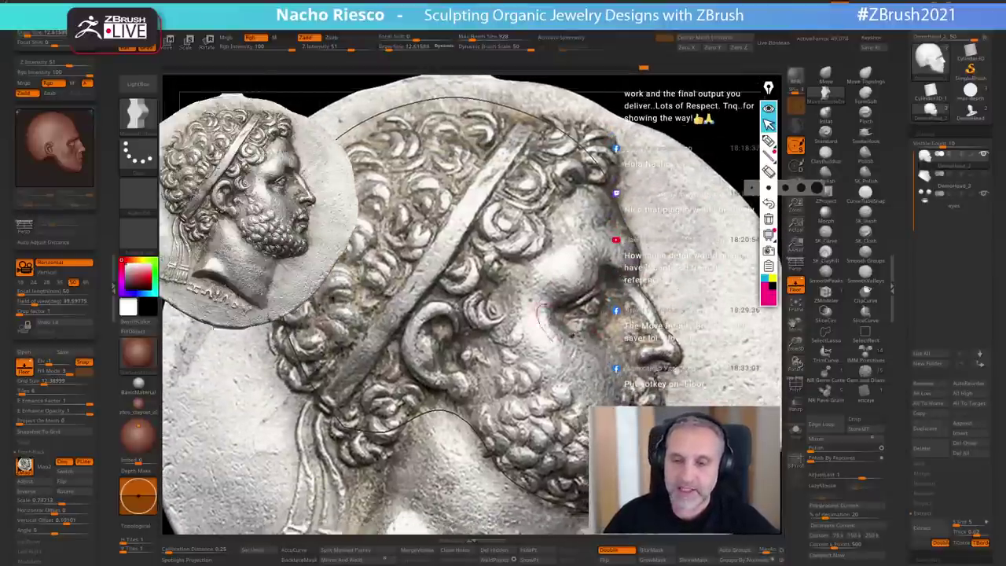
right_click_drag(513, 189, 627, 263, "alt")
key("s")
left_click_drag(602, 211, 609, 211)
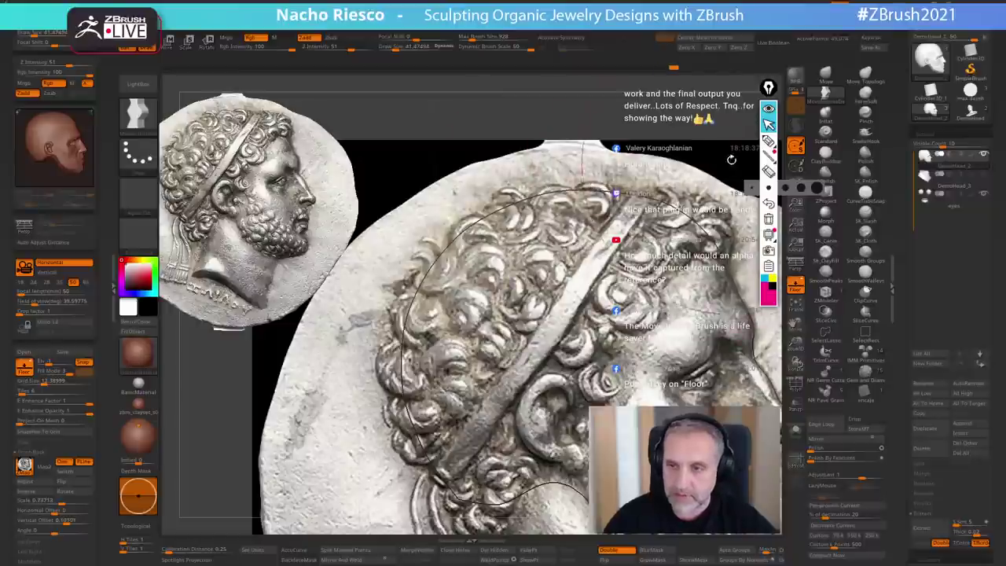
right_click_drag(732, 158, 694, 142, "alt")
left_click_drag(728, 234, 747, 212, "alt")
- Hide the coin reference and smooth the reshaped side of the head and face, reducing the smoothing brush size to about 20
left_click(795, 288)
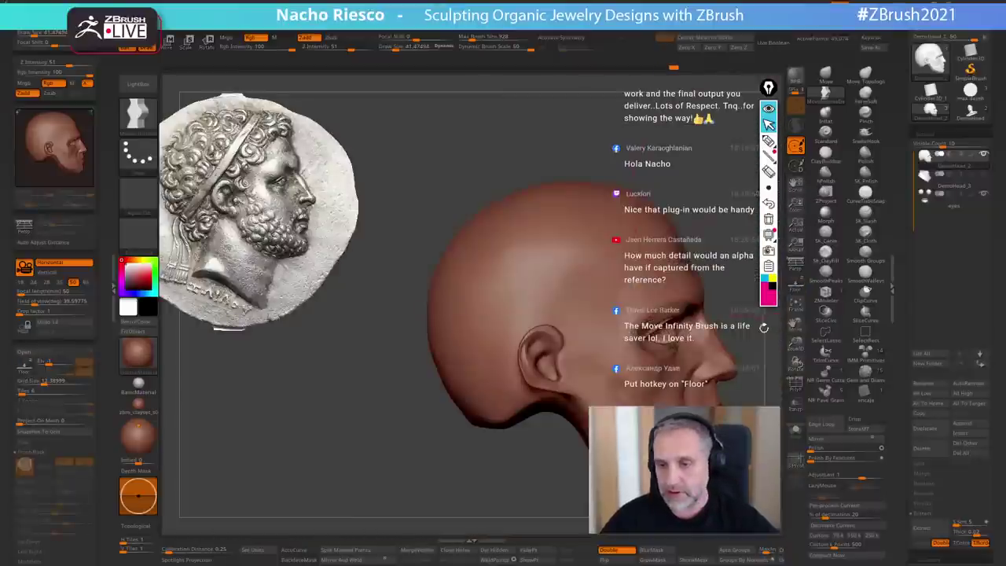
mouse_move(733, 264)
left_mouse_down()
mouse_move(703, 252)
mouse_move(725, 250)
left_mouse_up()
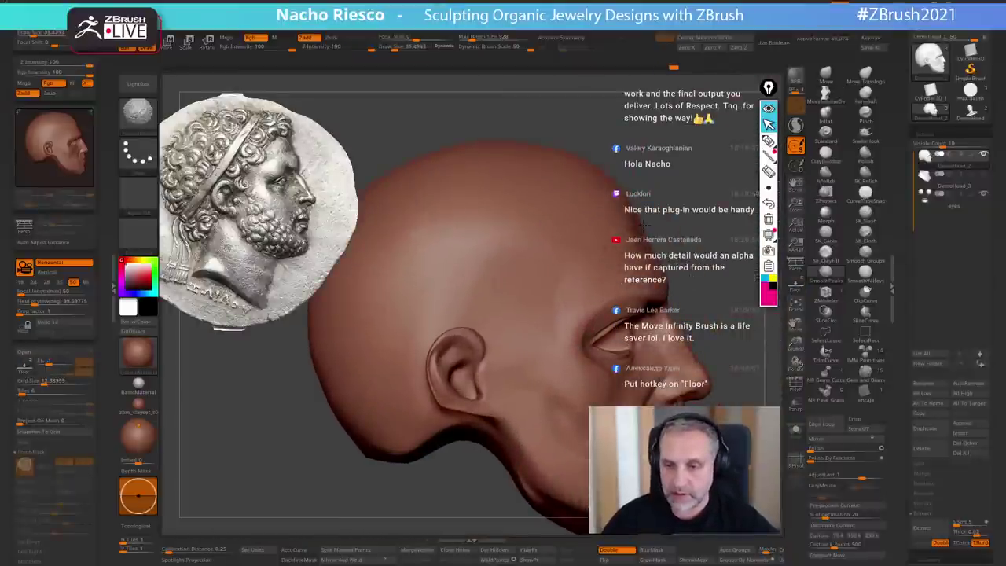
left_click_drag(716, 296, 717, 235, "alt")
key("s")
left_click_drag(607, 362, 598, 363)
key("shift")
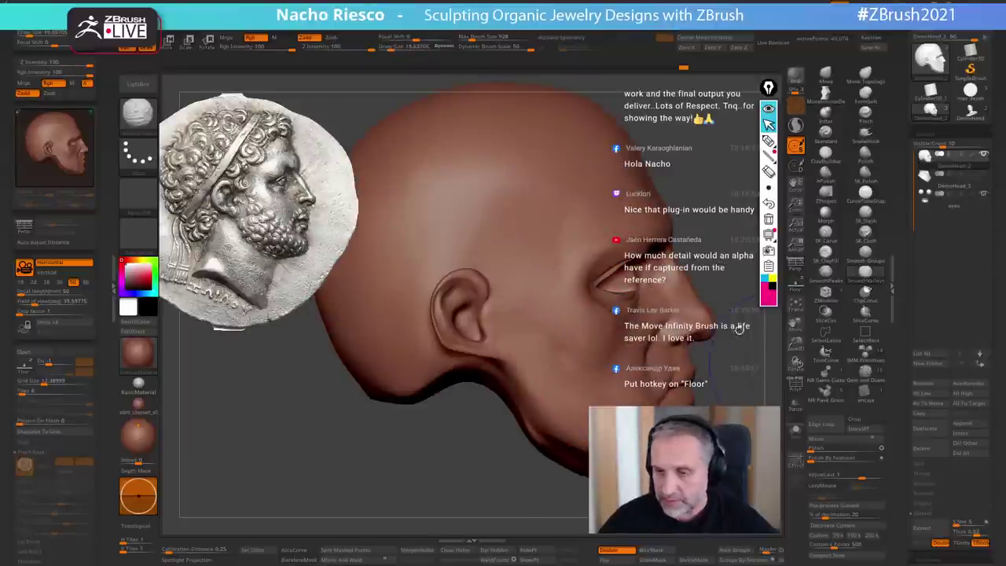
left_click_drag(714, 362, 702, 334, "alt")
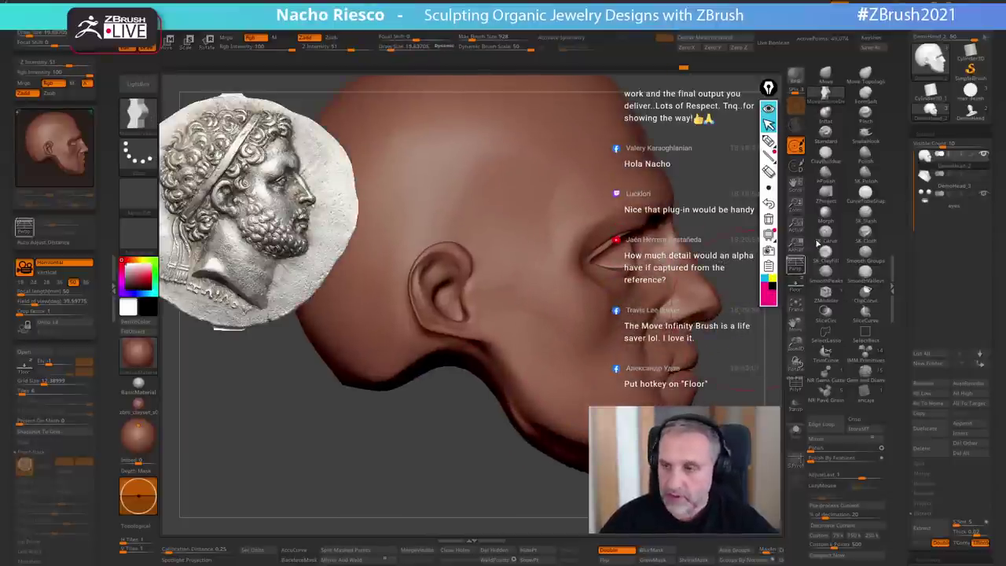
- Build up the cheek beside the mouth using the SK_ClayFill brush at a draw size of about 9.7
left_click(825, 254)
key("s")
left_click_drag(627, 342, 625, 342)
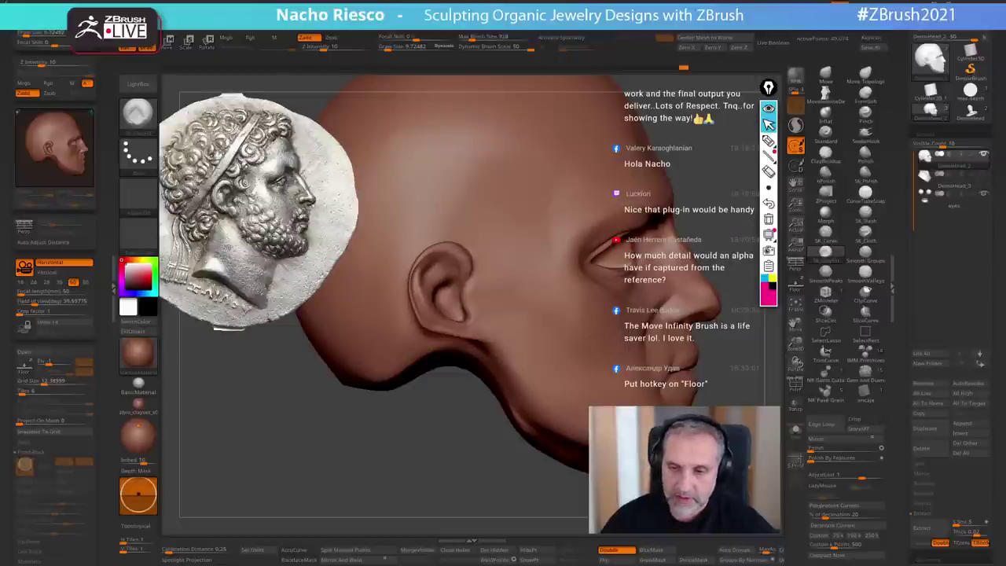
left_click_drag(751, 242, 710, 200, "alt")
left_click_drag(701, 356, 758, 291)
- Adjust the corner of the mouth with the Move brush at a draw size of about 6.8
left_click(826, 76)
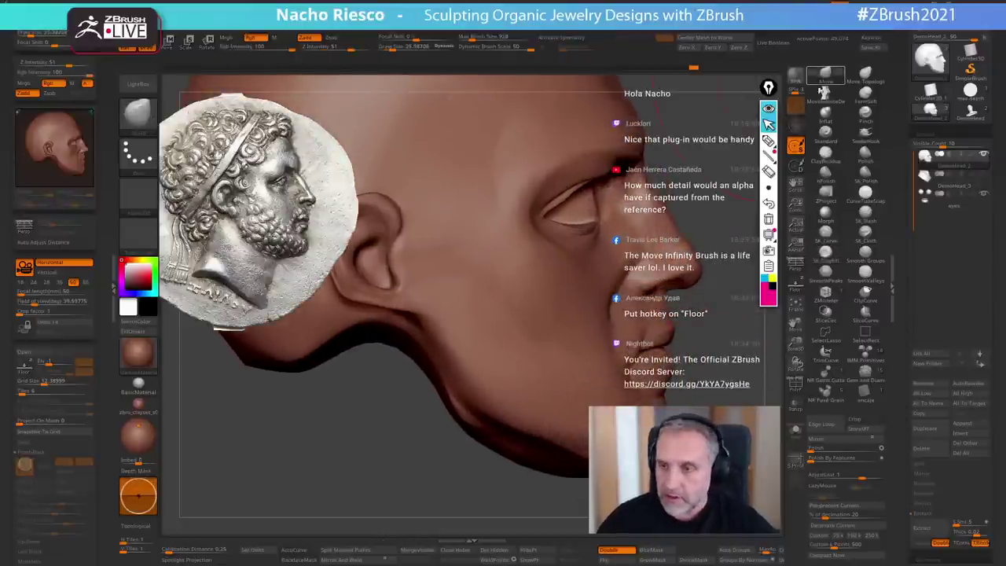
key("s")
left_click_drag(642, 355, 638, 355)
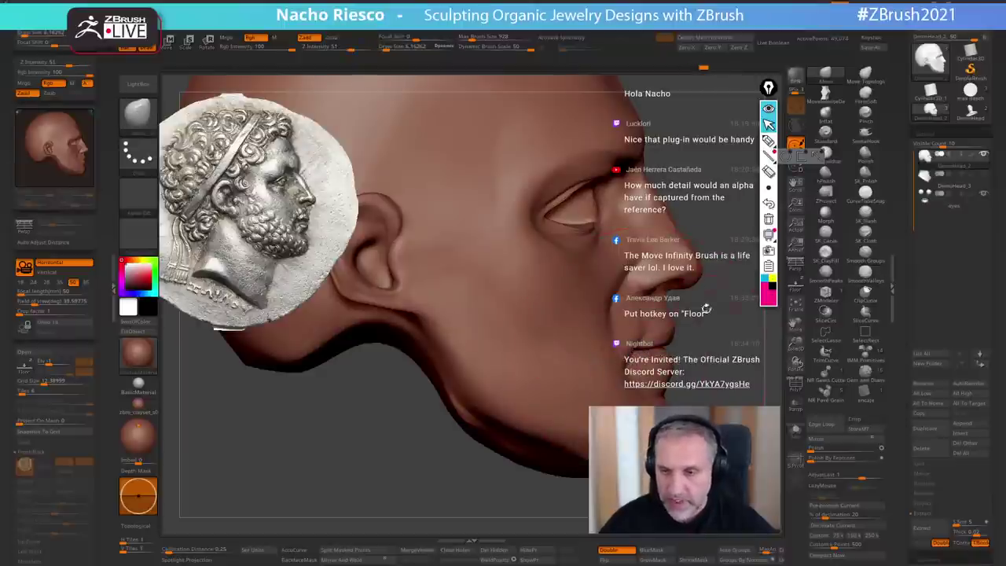
mouse_move(720, 328)
left_mouse_down()
mouse_move(674, 310)
mouse_move(753, 282)
left_mouse_up()
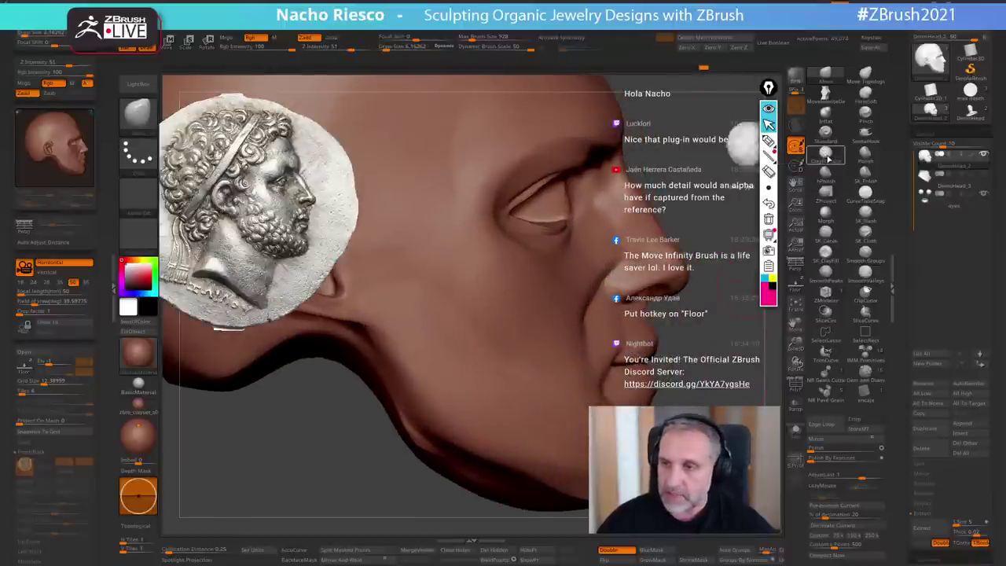
- Set up the ClayBuildup brush for the nostril with its alpha off and a draw size of about 2.9
left_click(827, 155)
left_click(139, 195)
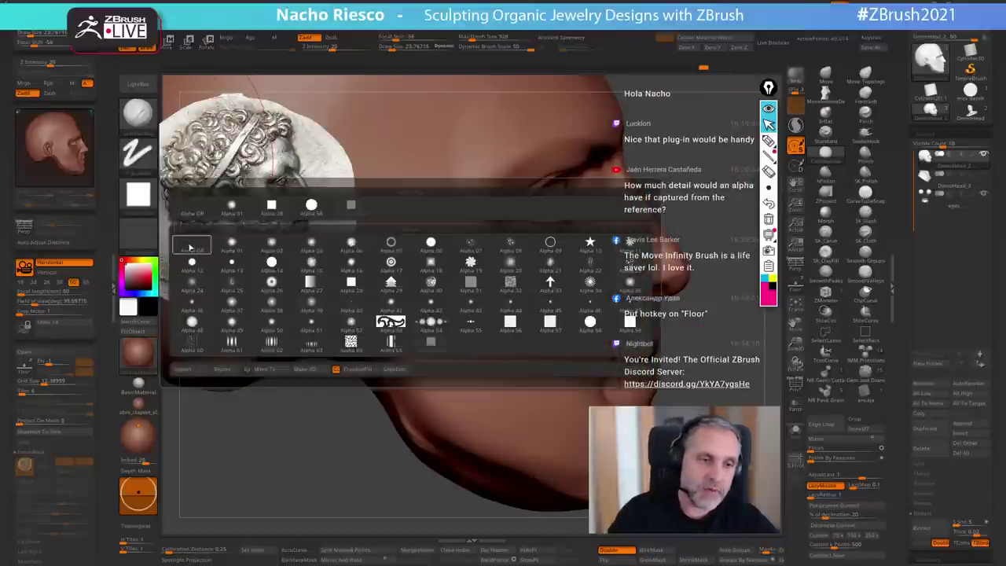
left_click(191, 207)
key("s")
left_click_drag(616, 284, 608, 285)
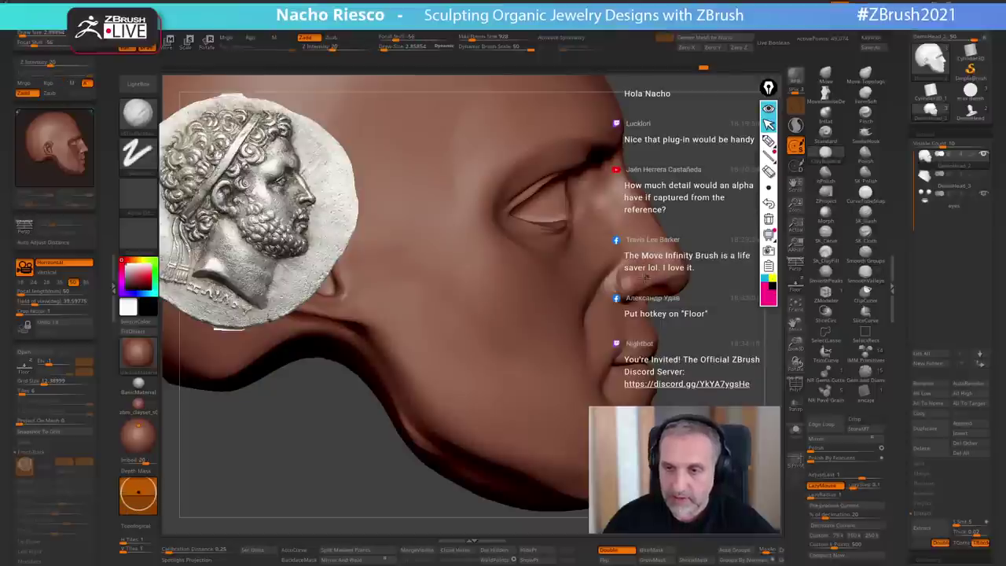
- Subdivide the head once, then build up and smooth the side of the nose near the inner eye
scroll(929, 412, "down", 5)
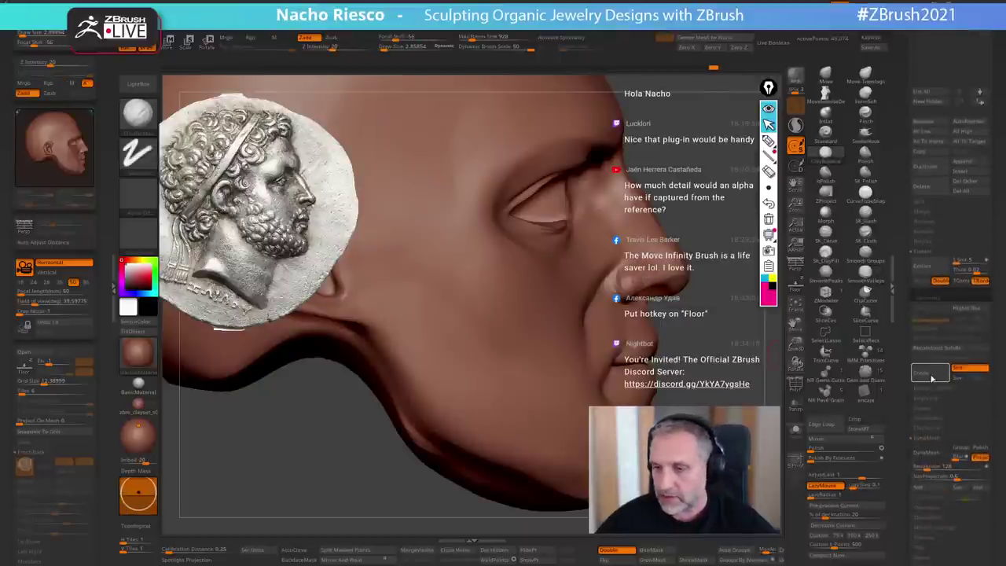
left_click(821, 273)
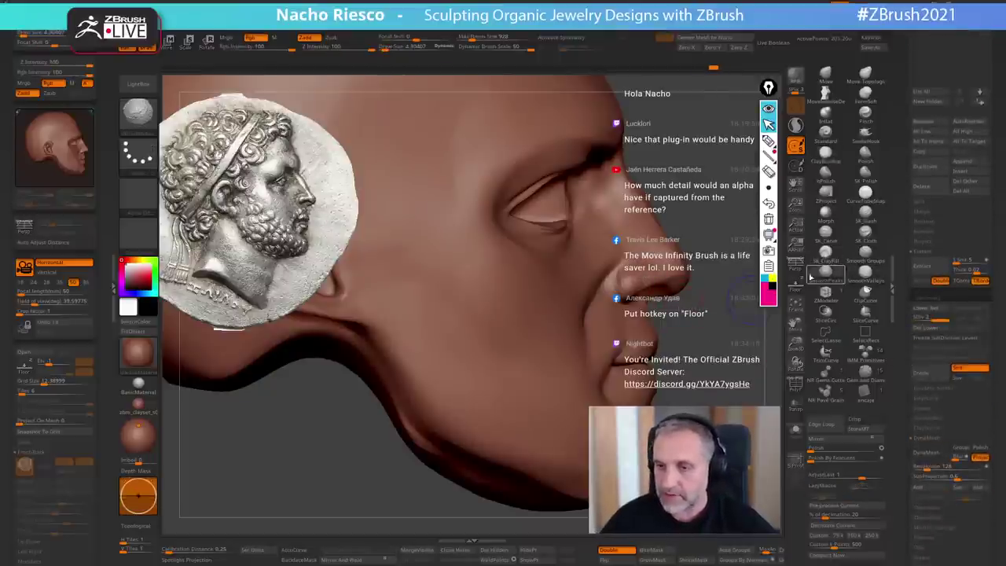
left_click_drag(715, 246, 705, 272, "alt")
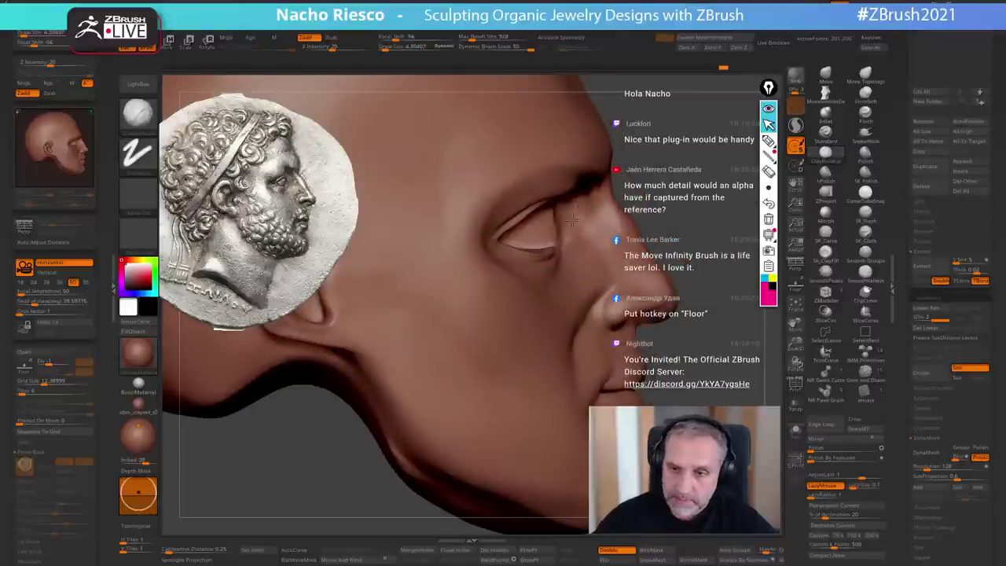
key("shift")
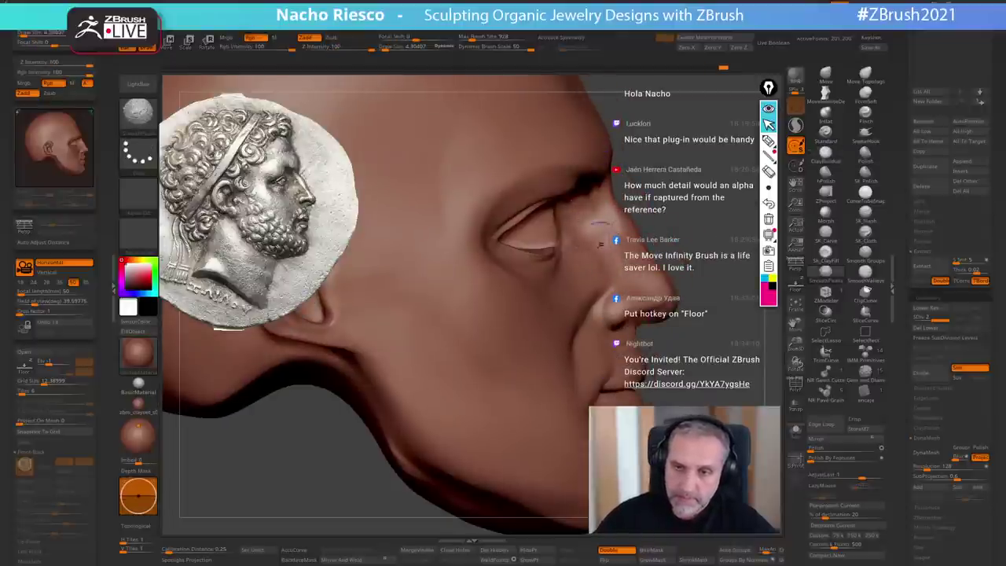
left_click(865, 273)
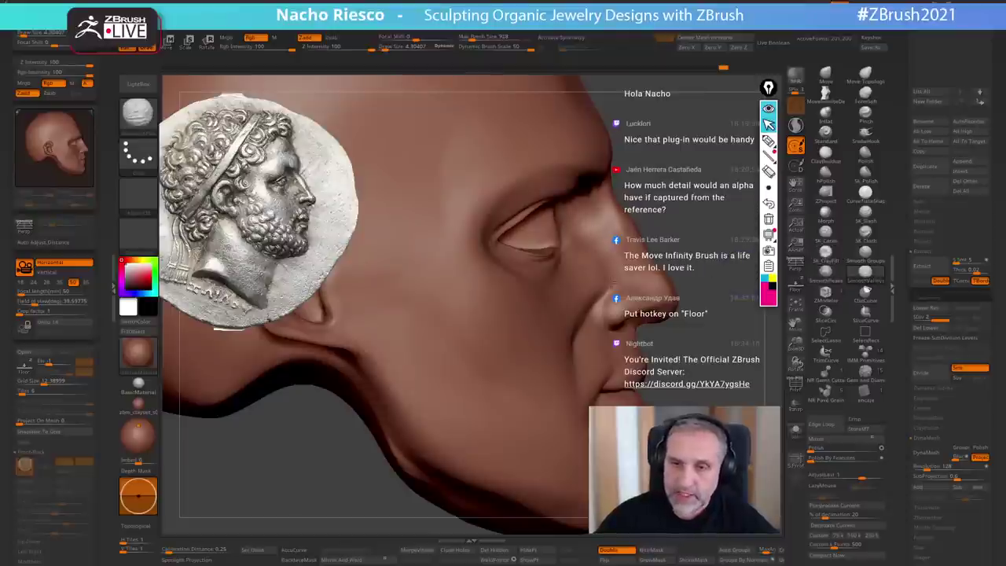
- Show the coin reference at about 0.53 opacity and work on the ear and earlobe against it with the Move brush
mouse_move(706, 315)
left_mouse_down("alt")
mouse_move(702, 268)
mouse_move(677, 322)
mouse_move(707, 324)
left_mouse_up("alt")
left_click_drag(492, 285, 560, 304, "alt")
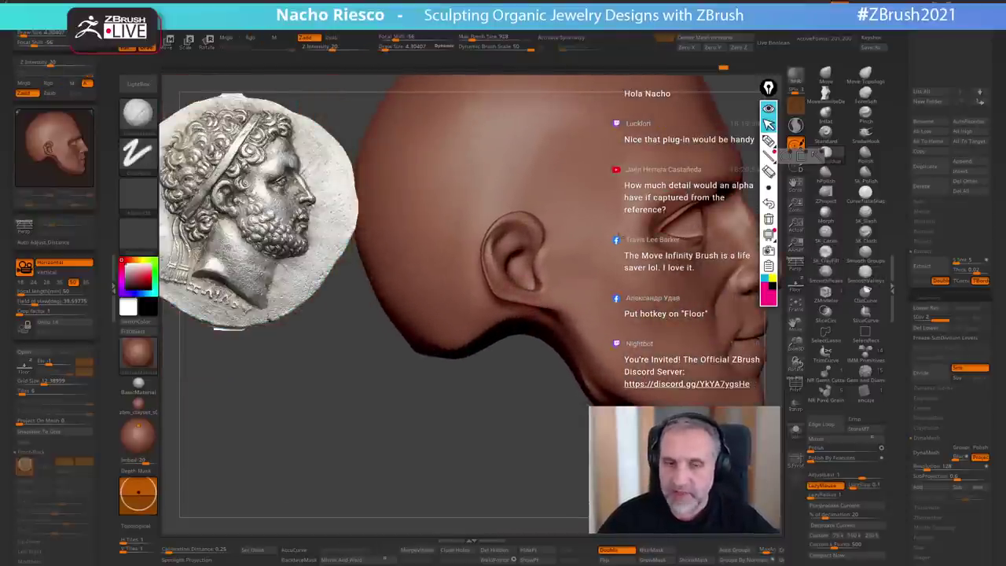
left_click(824, 76)
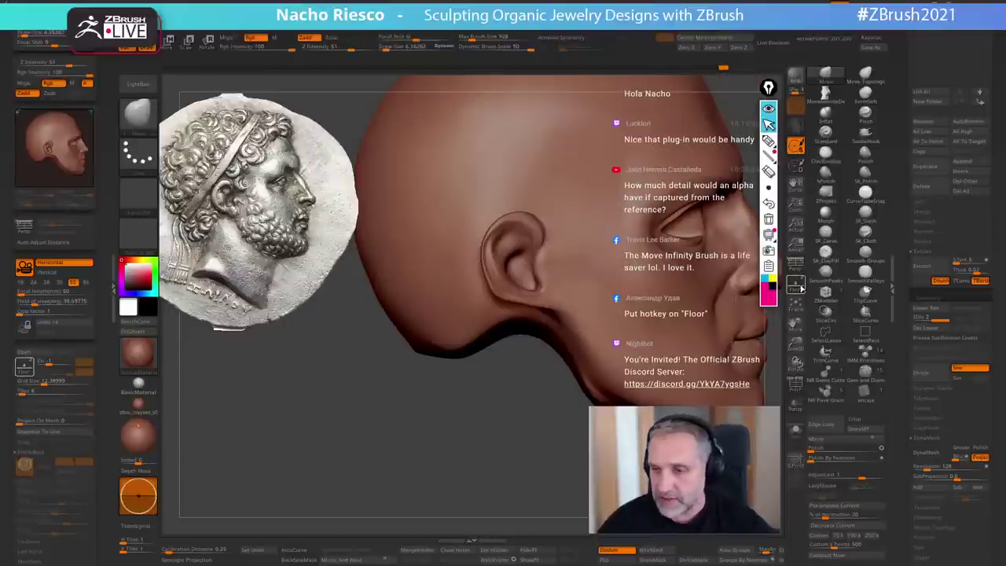
left_click(795, 285)
key("s")
left_click_drag(538, 305, 549, 305)
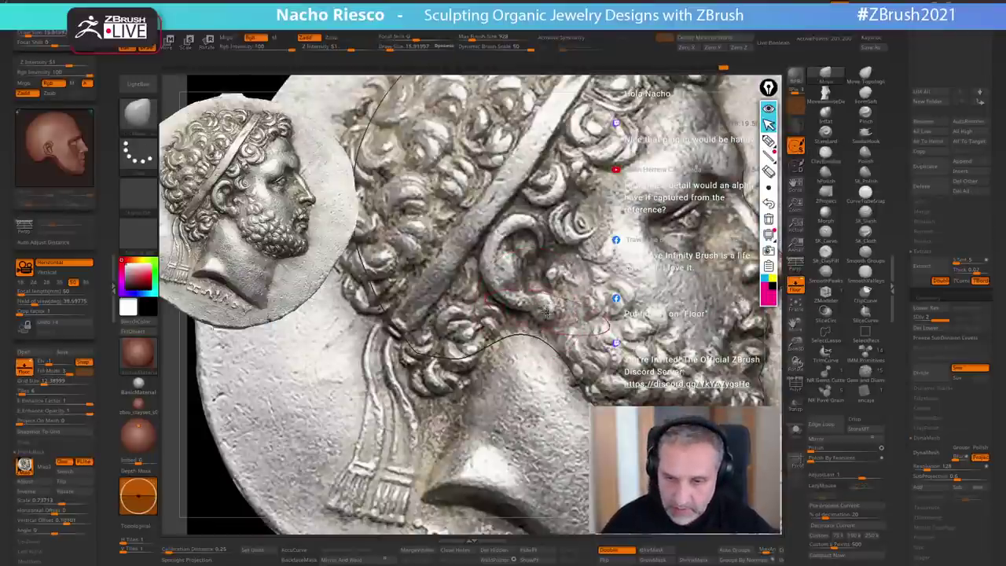
left_click_drag(88, 412, 49, 419)
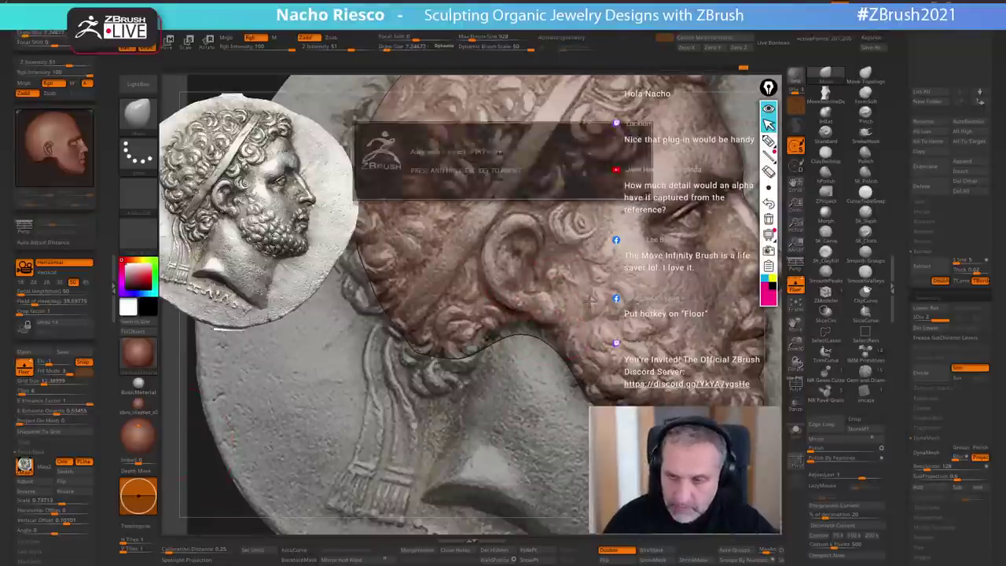
- Hide the coin reference and thicken the ear with the Inflat brush at a draw size of about 5.2
key("shift+p")
key("s")
left_click(530, 302)
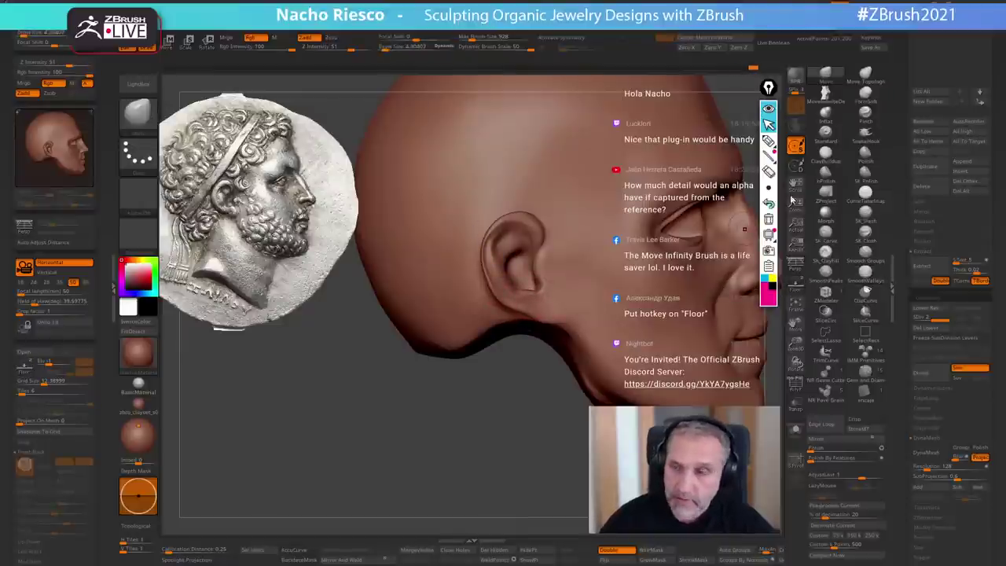
left_click(826, 115)
key("s")
left_click(493, 245)
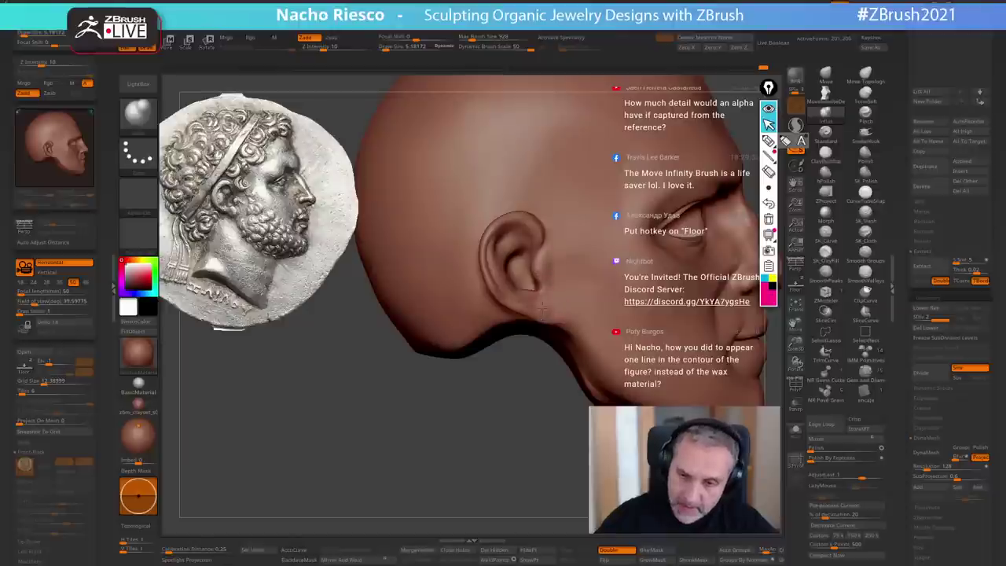
- Show the coin reference over the head and shift the eye area to match it with the Move brush
left_click_drag(575, 477, 584, 464, "alt")
left_click(799, 287)
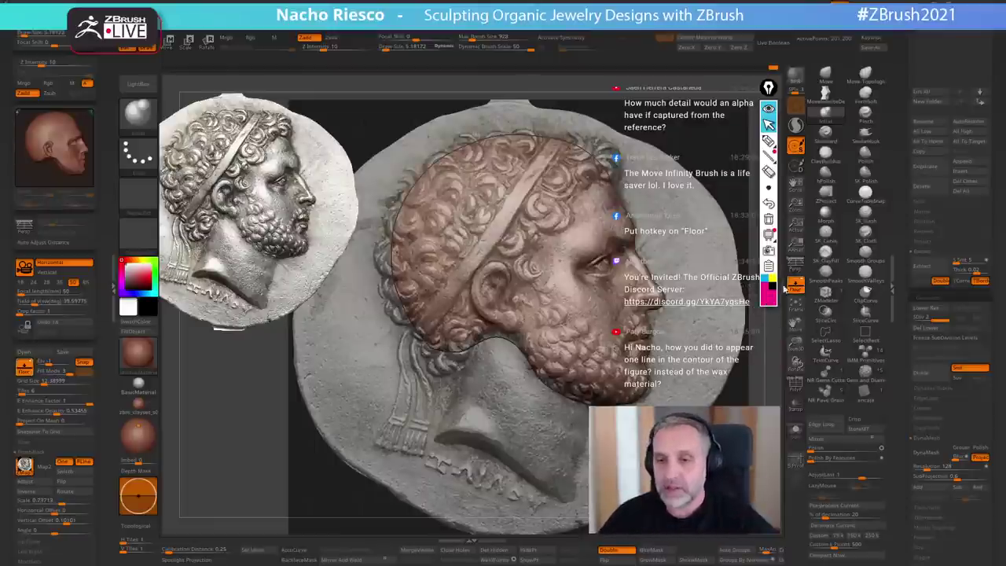
mouse_move(680, 293)
left_mouse_down("alt")
mouse_move(691, 311)
mouse_move(724, 228)
mouse_move(528, 354)
mouse_move(514, 336)
mouse_move(532, 327)
mouse_move(476, 323)
left_mouse_up("alt")
left_click(827, 76)
key("s")
key("s")
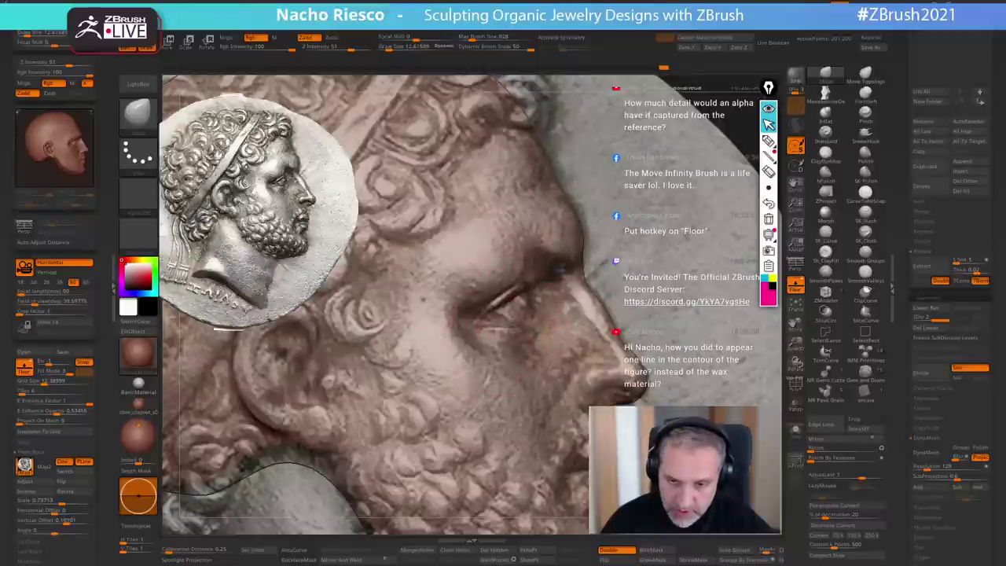
mouse_move(530, 313)
left_mouse_down()
mouse_move(529, 283)
mouse_move(510, 294)
left_mouse_up()
- Reduce the Move brush draw size to about 6.2 for the eyelid work and hide the coin reference
key("bracketleft")
key("bracketleft")
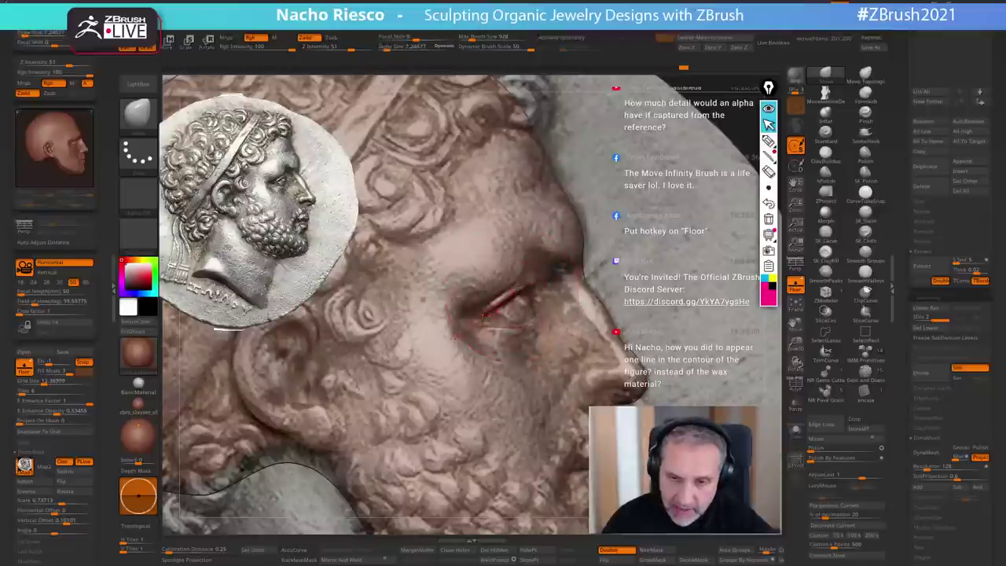
key("bracketright")
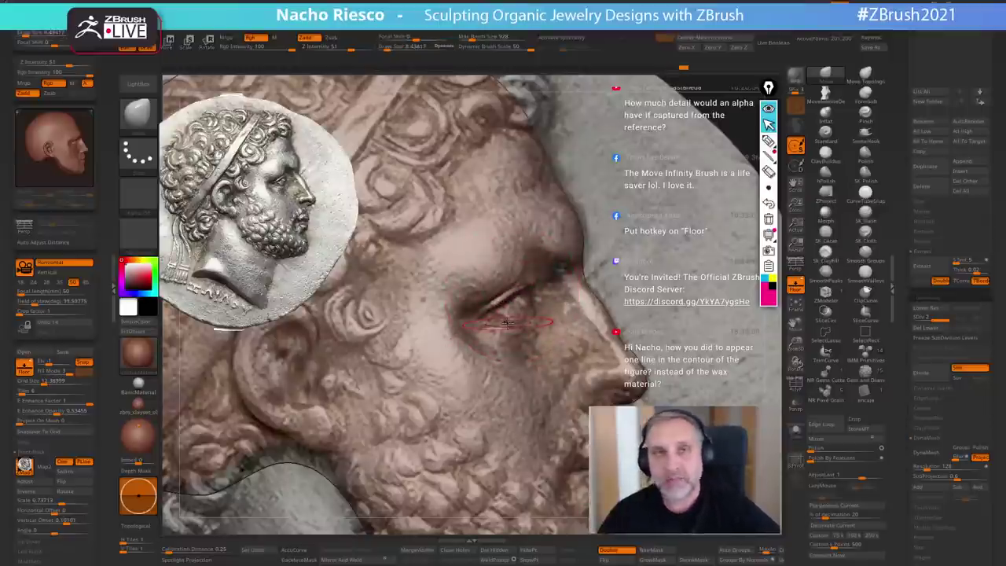
key("s")
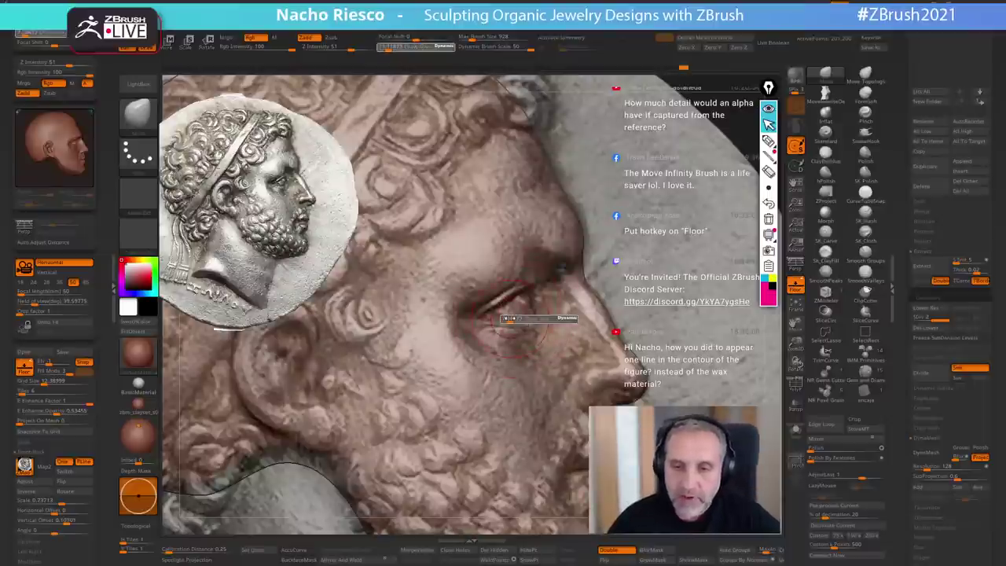
left_click_drag(513, 319, 495, 326)
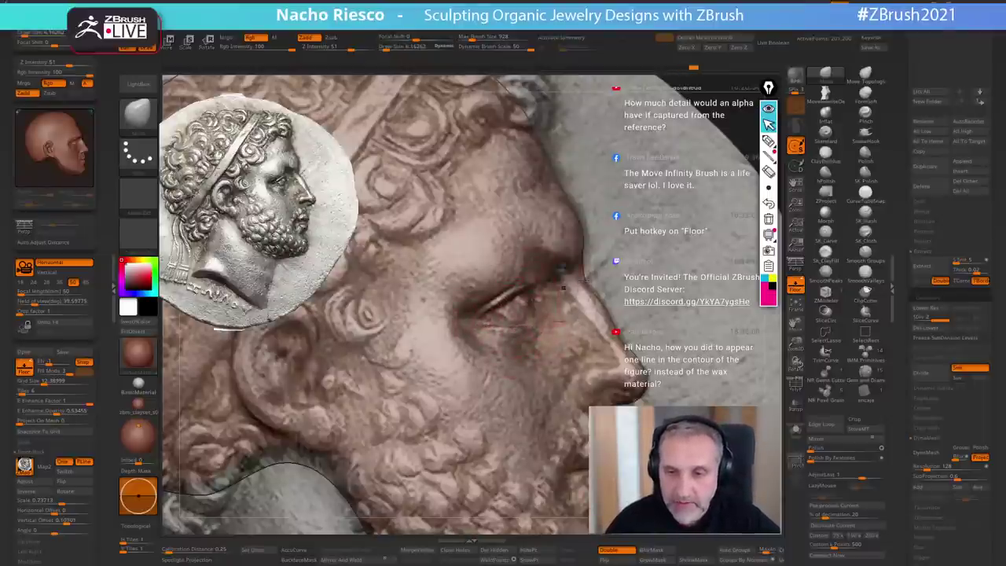
left_click(799, 286)
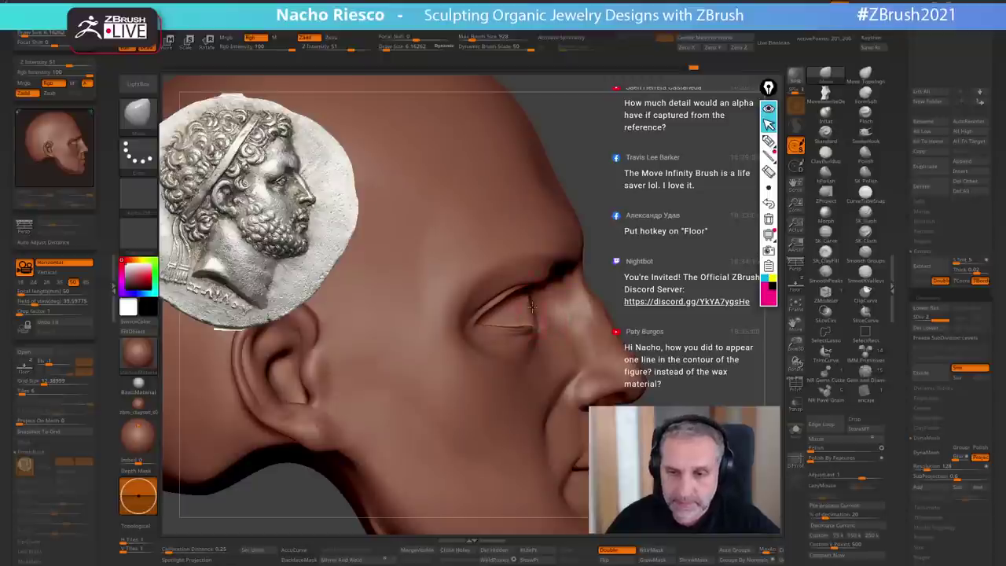
- Build up the outer end of the brow above the eye with the ClayBuildup brush at a draw size of about 6.2
left_click_drag(619, 266, 562, 272)
left_click_drag(664, 240, 712, 235, "shift")
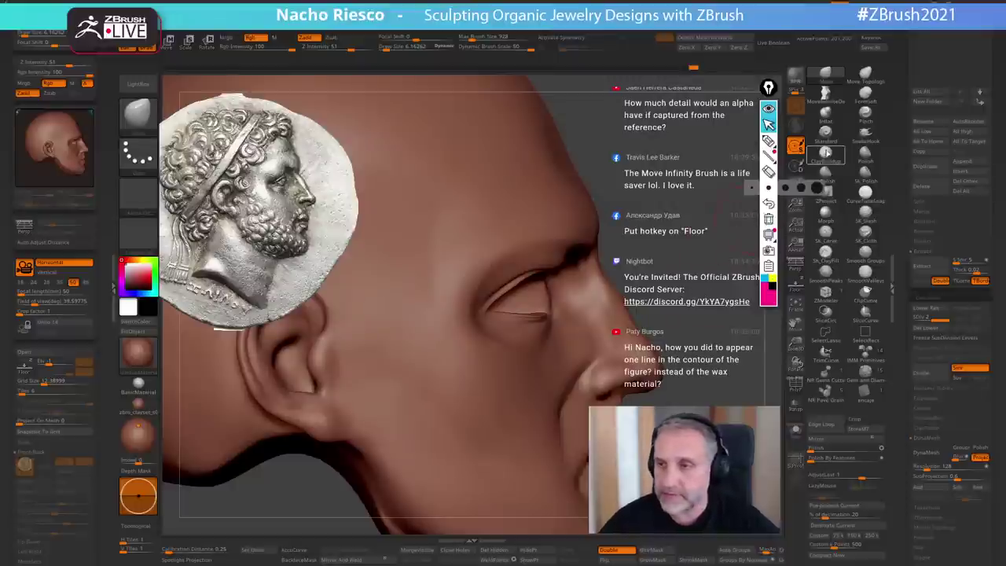
left_click(825, 152)
mouse_move(605, 240)
left_mouse_down()
mouse_move(567, 246)
mouse_move(528, 224)
mouse_move(589, 243)
left_mouse_up()
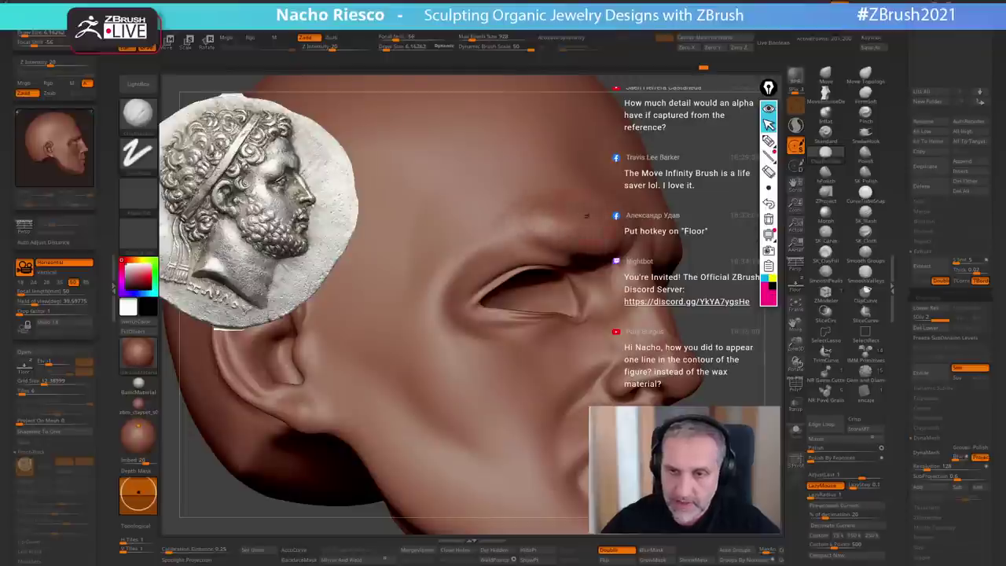
key("shift")
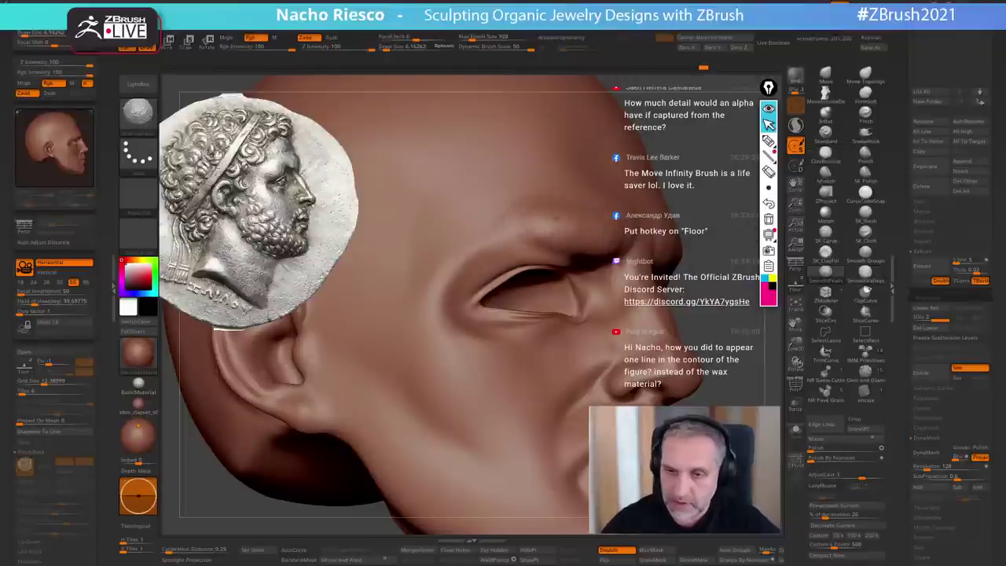
mouse_move(741, 275)
left_mouse_down("shift")
mouse_move(725, 260)
mouse_move(703, 287)
mouse_move(537, 316)
left_mouse_up("shift")
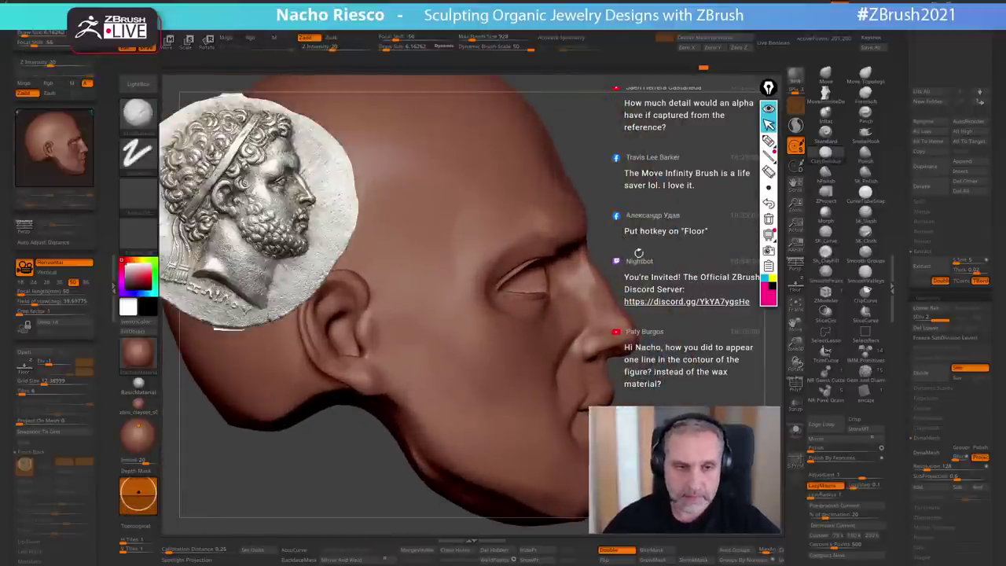
left_click_drag(638, 253, 688, 248)
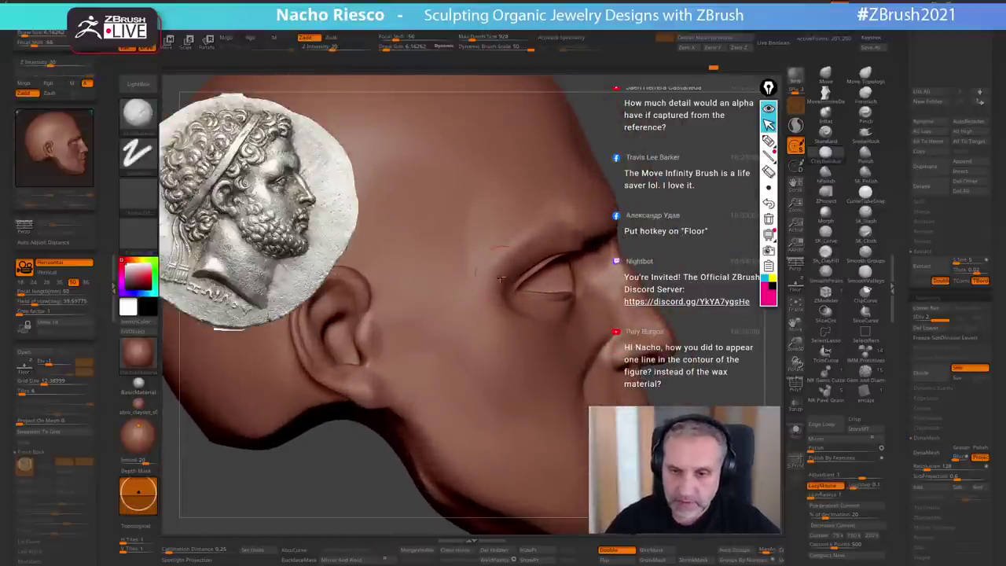
mouse_move(495, 260)
left_mouse_down()
mouse_move(511, 231)
mouse_move(506, 243)
mouse_move(532, 219)
left_mouse_up()
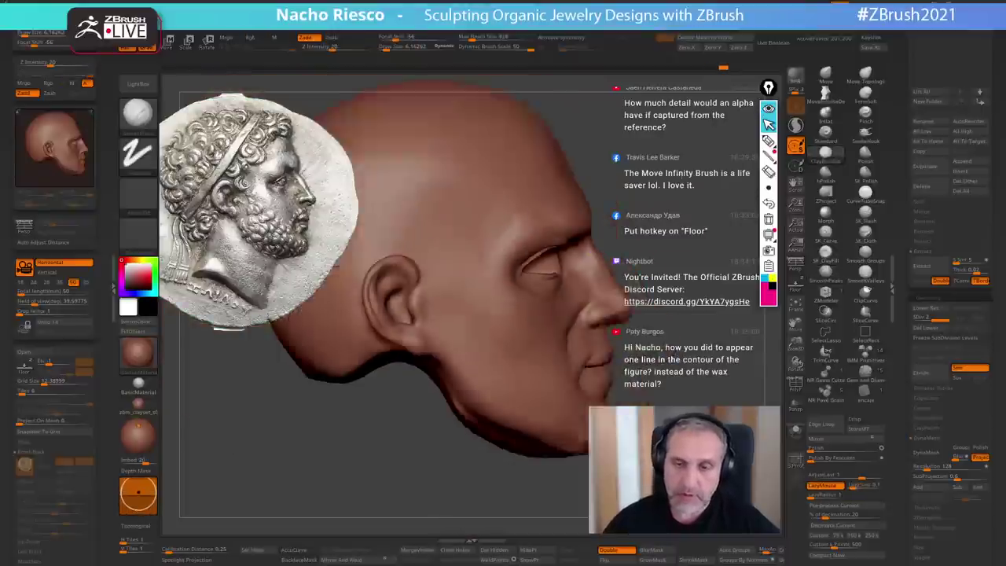
key("f")
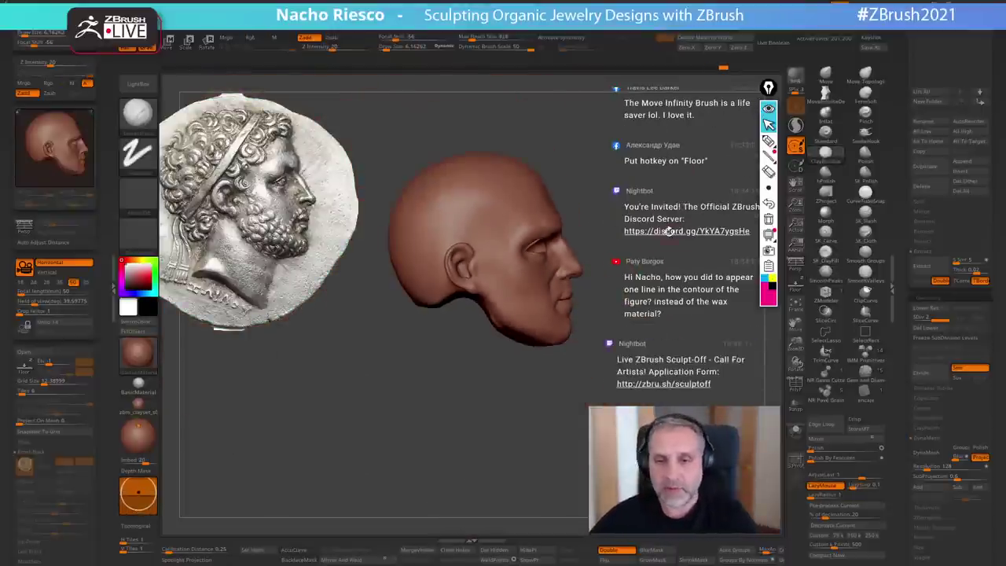
left_click_drag(662, 230, 685, 346, "alt")
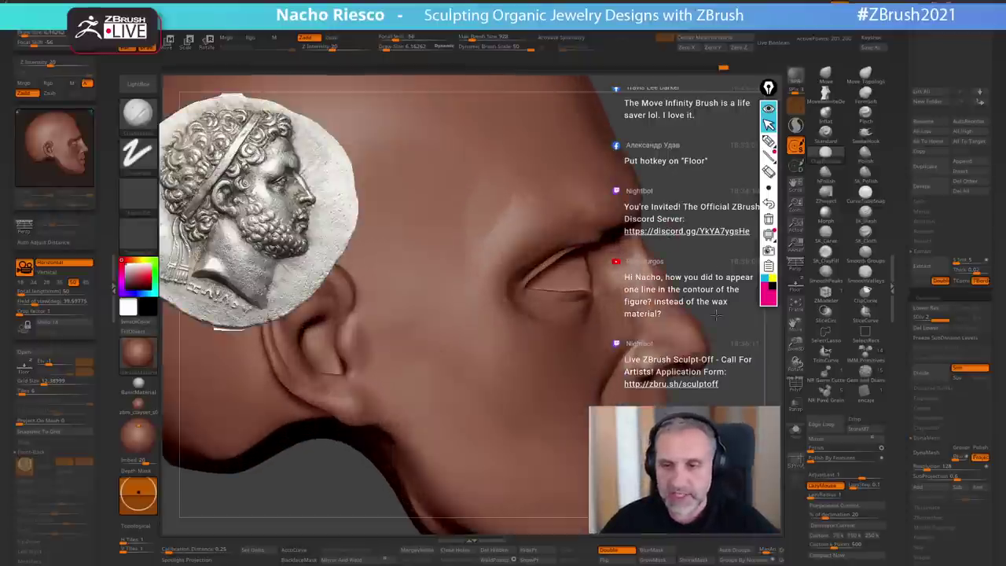
- Sketch the iris on the eye in black with the screen annotation pen and clear the sketch
left_click(773, 287)
left_click(771, 175)
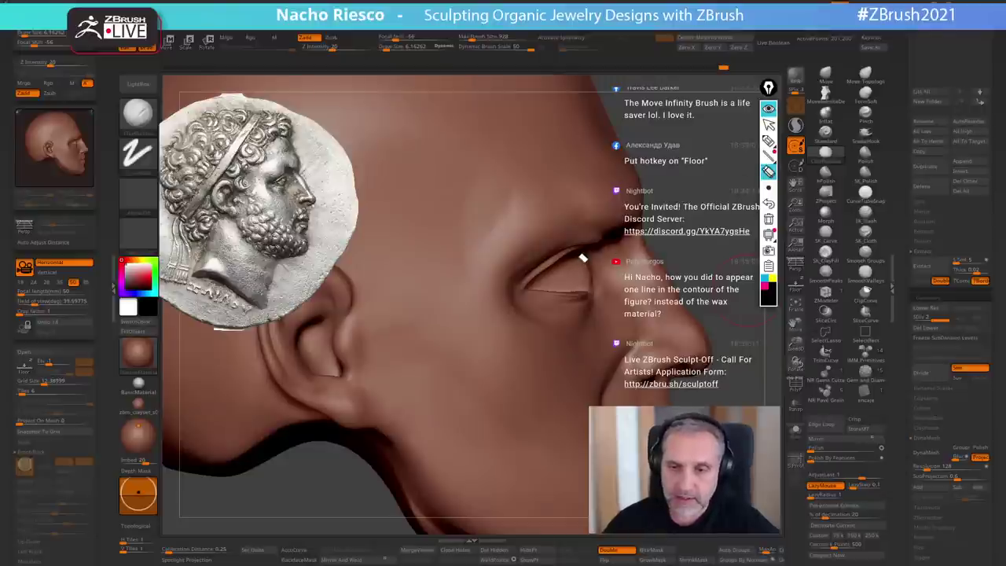
left_click(769, 142)
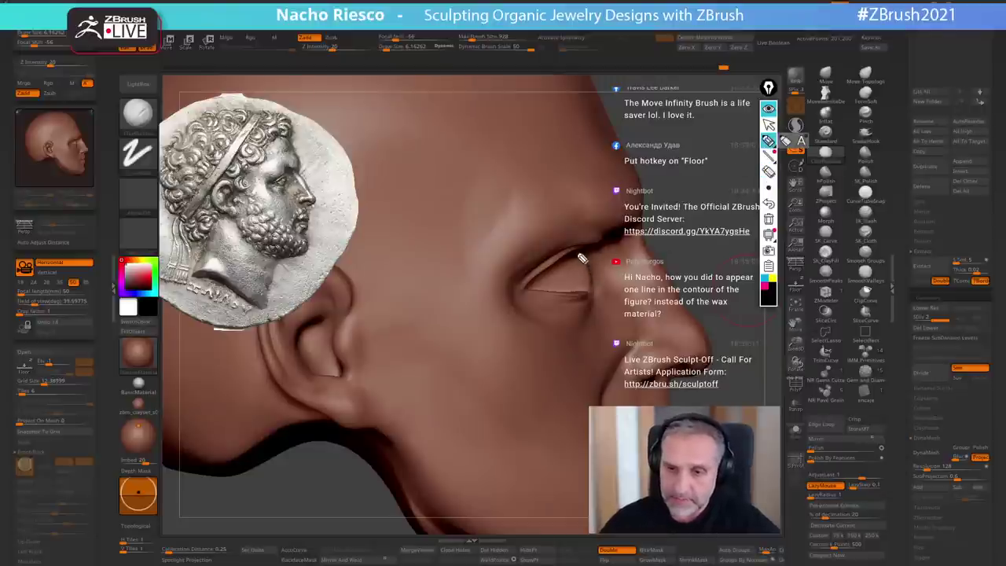
mouse_move(580, 253)
left_mouse_down()
mouse_move(592, 273)
mouse_move(583, 297)
mouse_move(580, 254)
mouse_move(580, 283)
mouse_move(587, 276)
mouse_move(569, 263)
mouse_move(584, 281)
left_mouse_up()
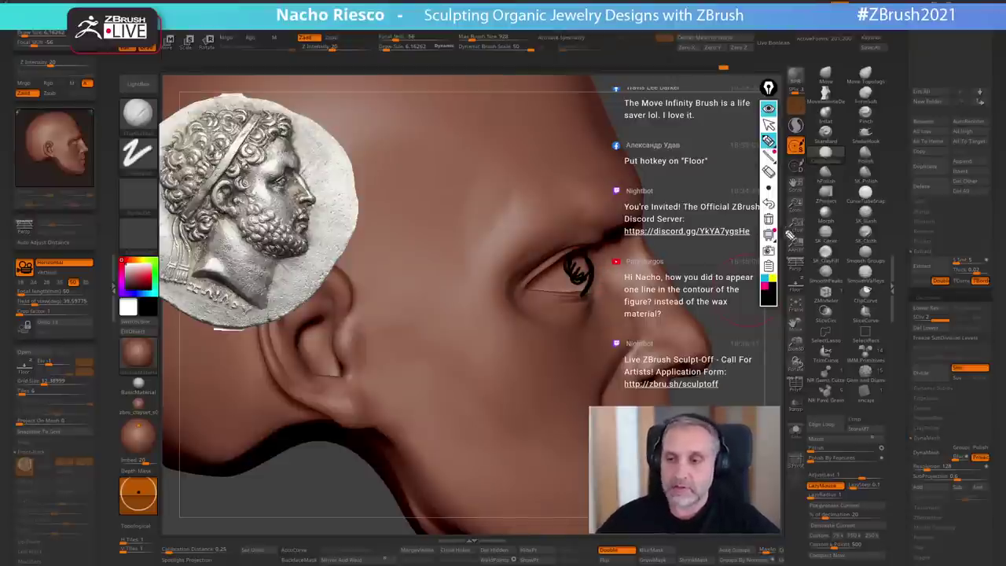
left_click(768, 219)
left_click(769, 127)
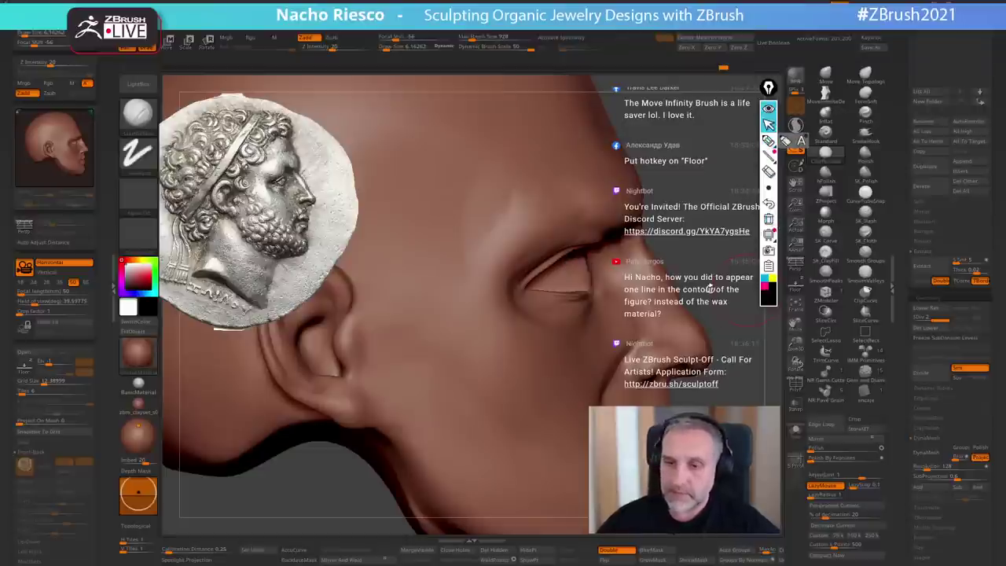
- Collapse the annotation tools and switch the coin reference on and off repeatedly to compare the whole head with it
left_click_drag(707, 278, 687, 250, "alt")
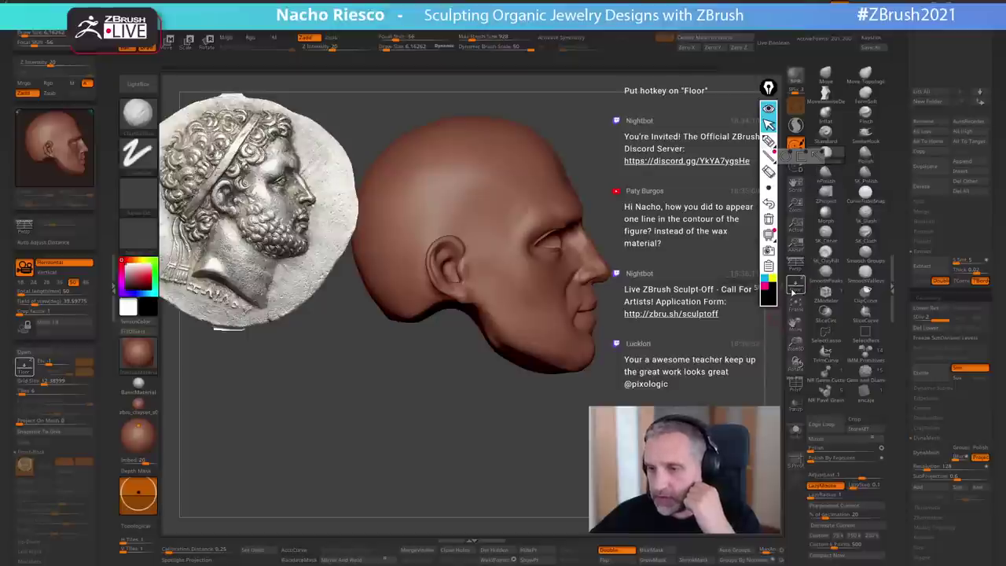
mouse_move(767, 141)
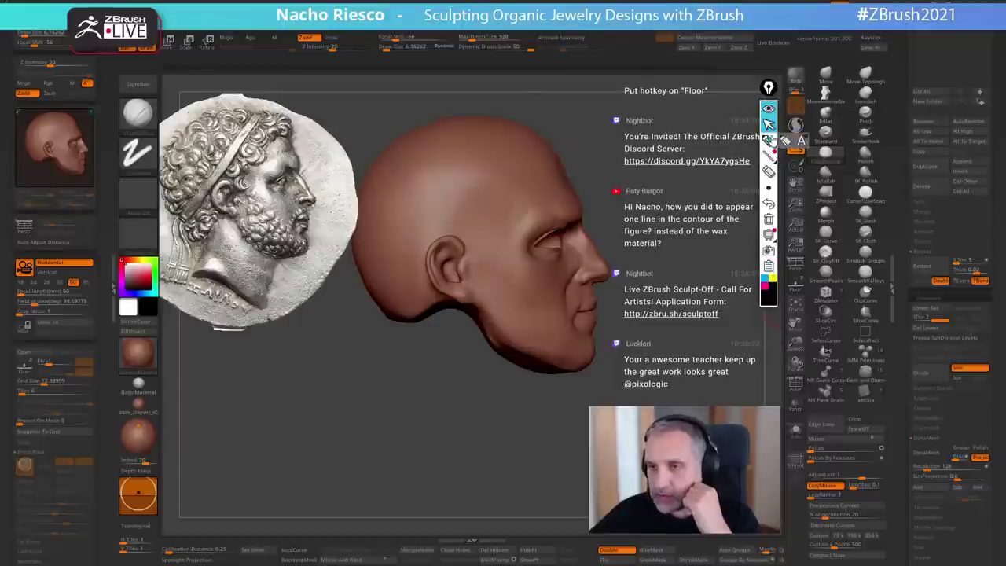
left_click(769, 110)
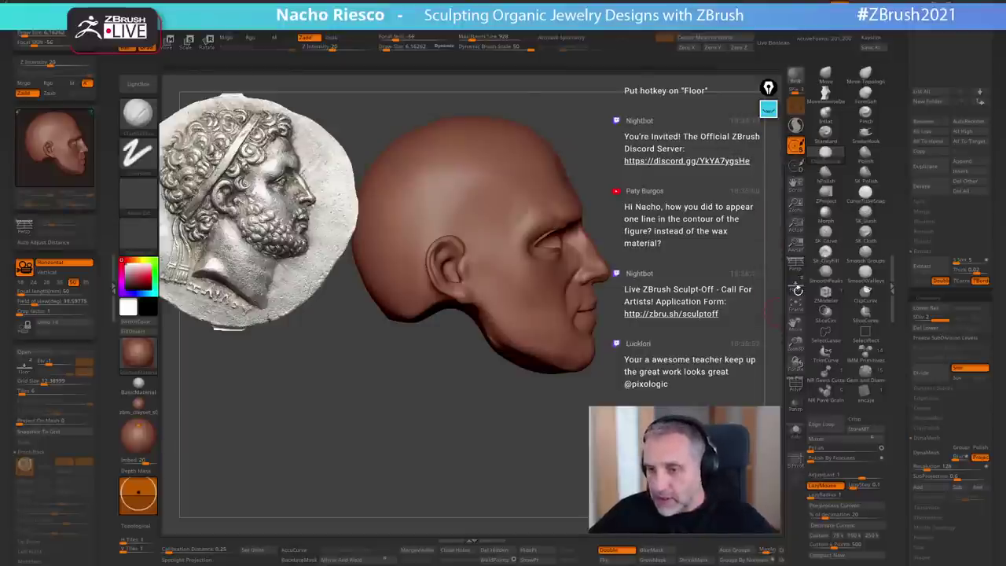
left_click(797, 287)
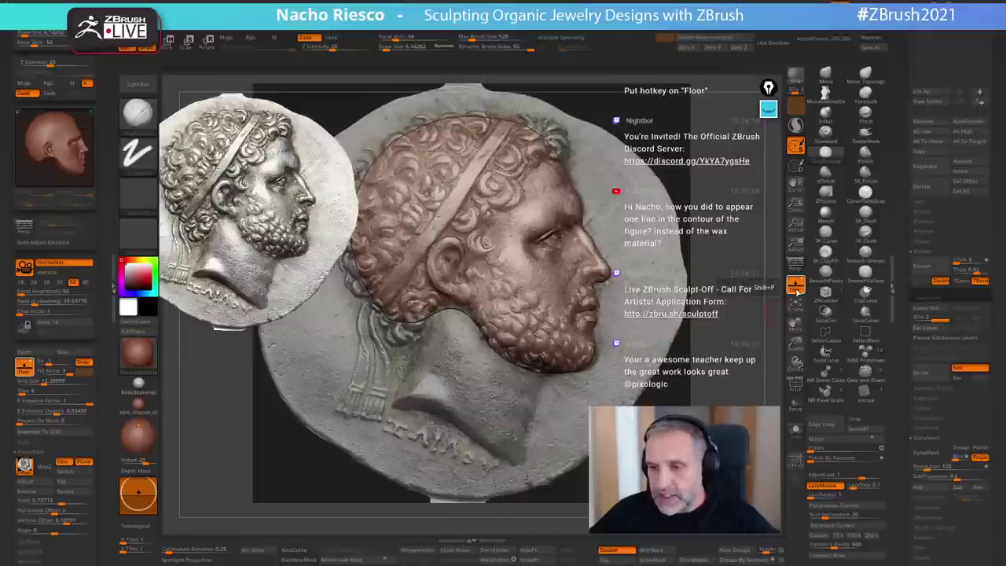
key("shift+p")
key("shift+p")
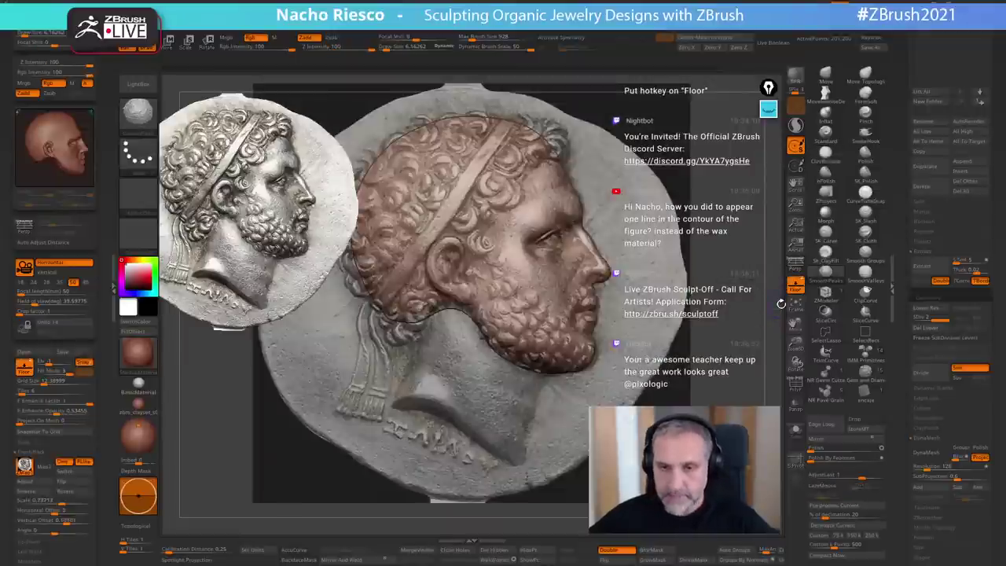
key("shift+p")
key("shift+p")
key("shift+p")
key("shift+p")
key("shift+p")
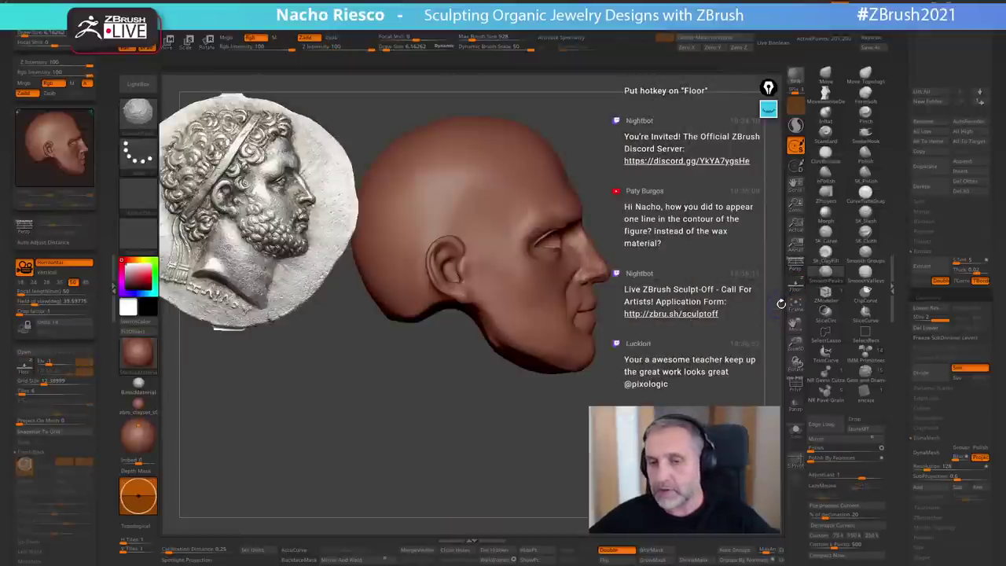
key("shift+p")
key("shift+p")
key("shift+z")
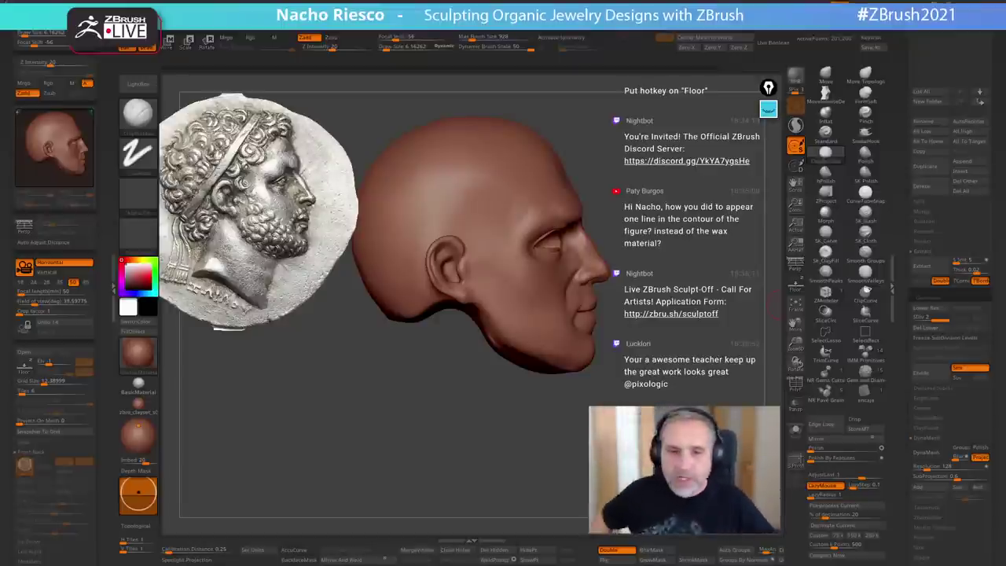
left_click_drag(709, 393, 718, 398)
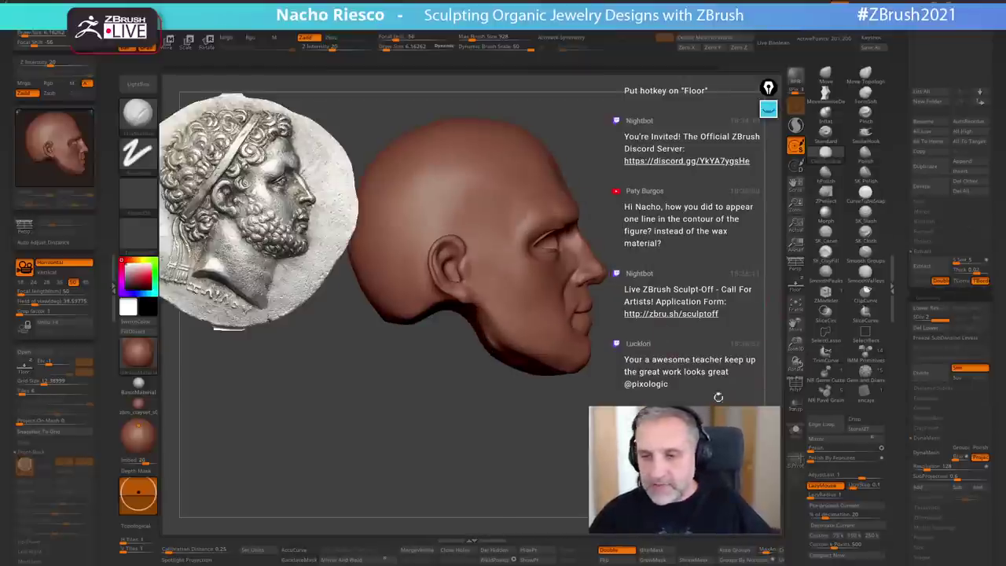
- Show the coin reference again and keep its edge enhance factor at 1
left_click(796, 287)
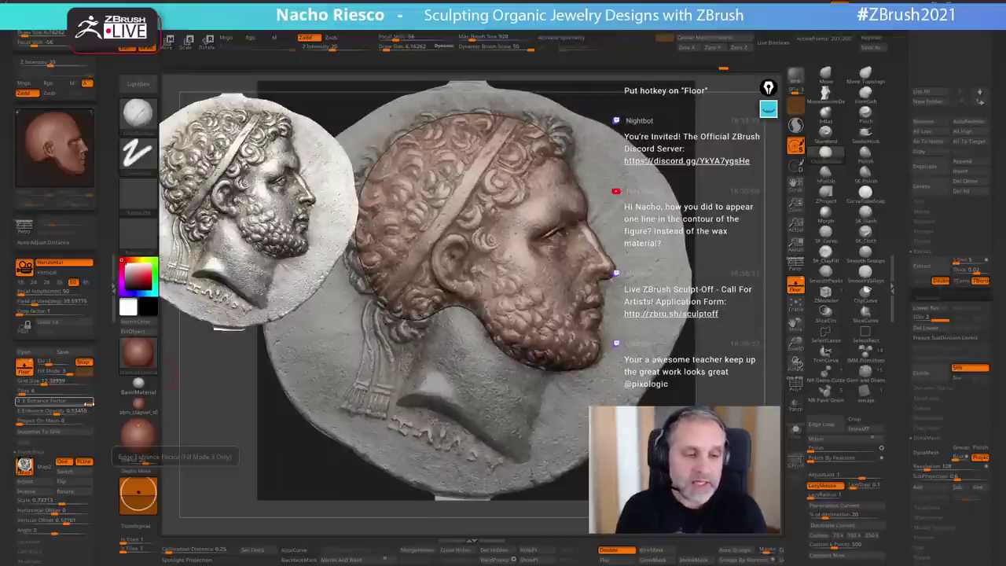
mouse_move(89, 403)
left_mouse_down()
mouse_move(38, 403)
mouse_move(91, 401)
left_mouse_up()
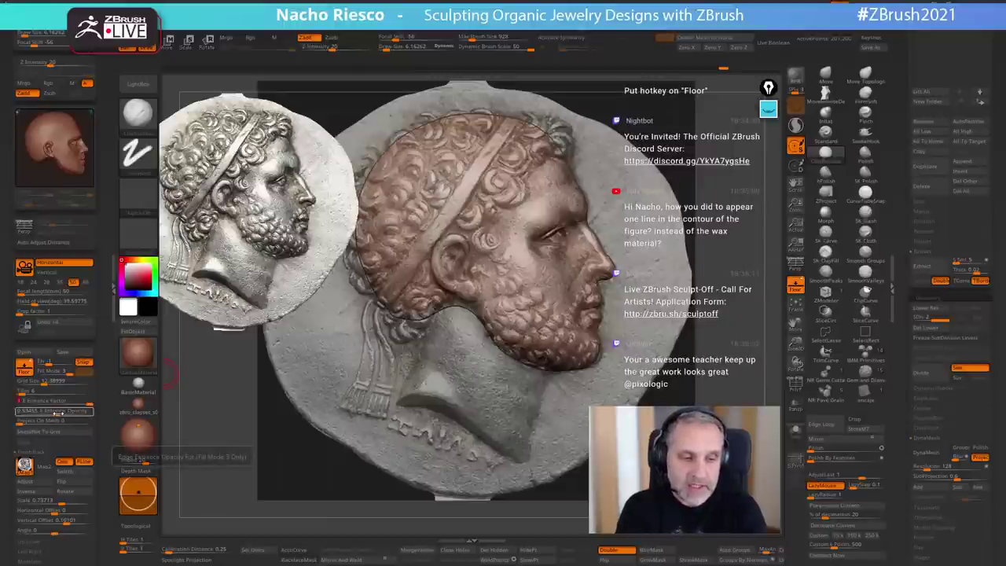
- Raise and lower the coin reference's edge enhance opacity, settling at about 0.38
mouse_move(57, 412)
left_mouse_down()
mouse_move(67, 413)
mouse_move(26, 412)
mouse_move(92, 411)
left_mouse_up()
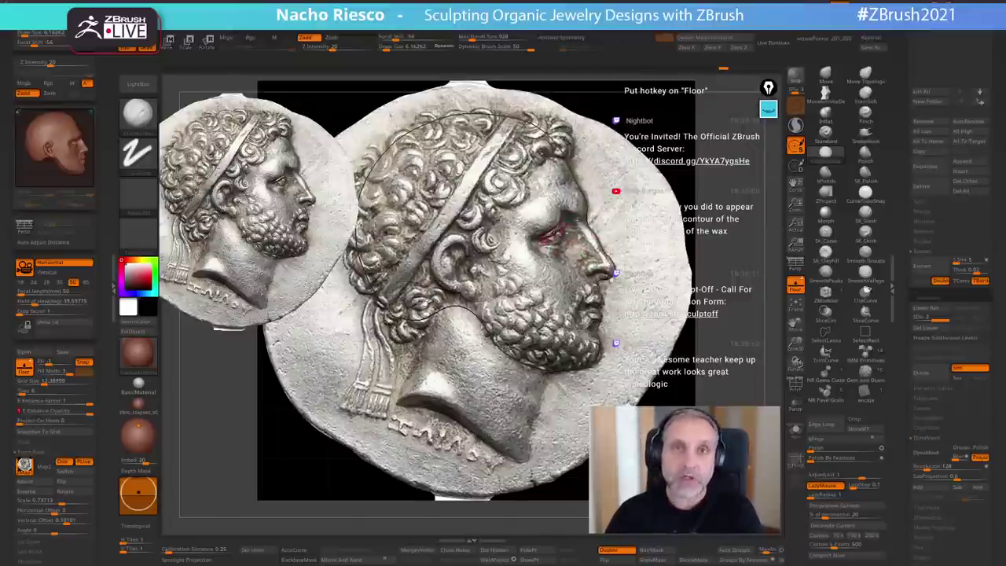
left_click_drag(88, 411, 37, 411)
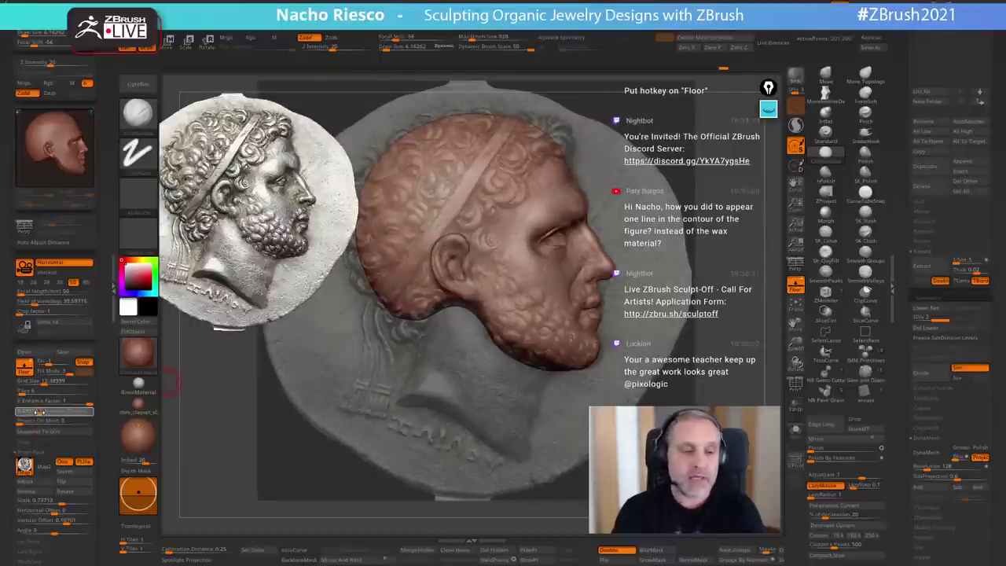
mouse_move(44, 412)
left_mouse_down()
mouse_move(70, 413)
mouse_move(45, 414)
left_mouse_up()
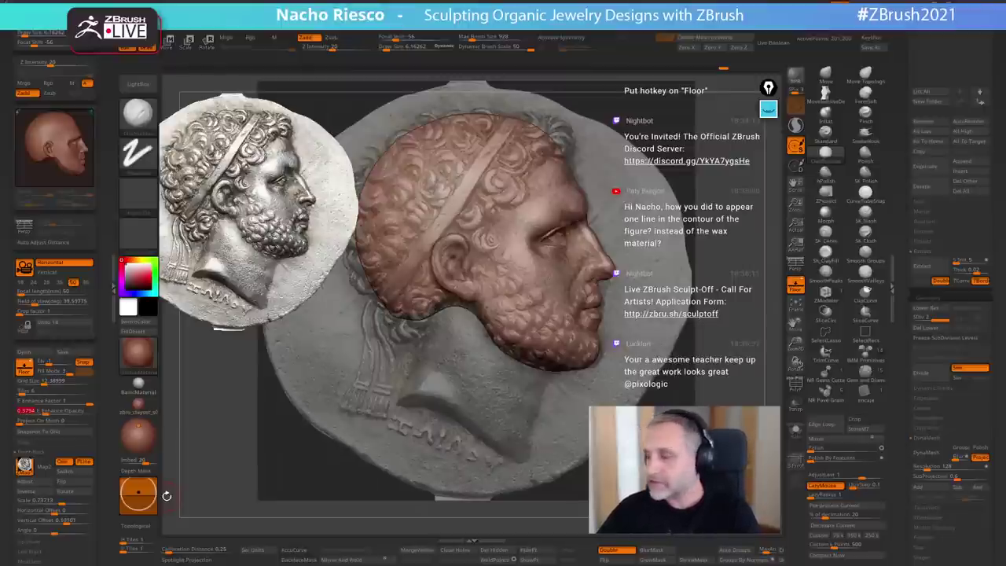
- Collapse the left tray and hide the floor image of the coin behind the head
left_click_drag(707, 354, 752, 341)
left_click_drag(747, 378, 721, 350, "alt")
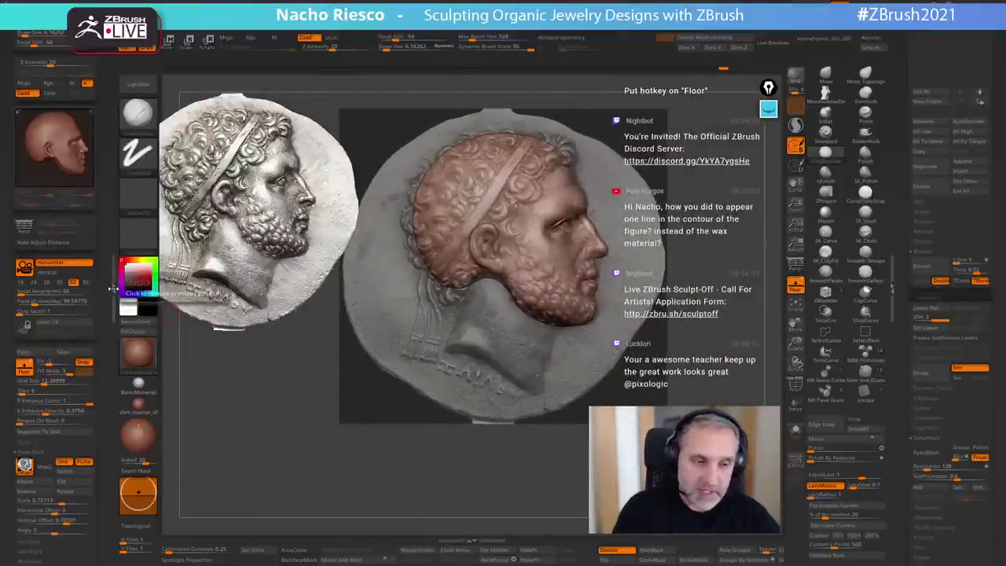
left_click(112, 289)
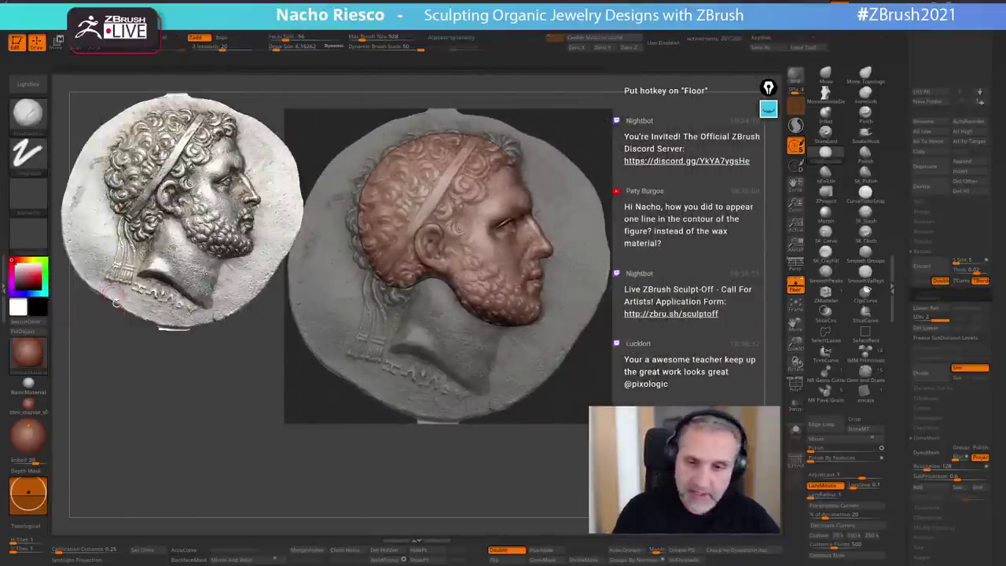
left_click_drag(713, 342, 752, 343)
left_click(795, 287)
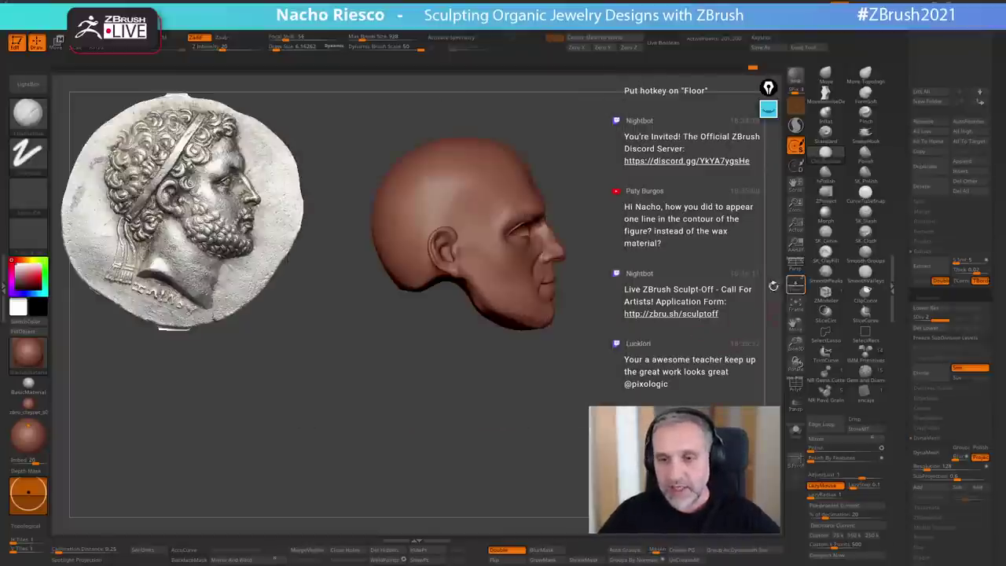
- Refine the inner folds of the ear with the ClayBuildup brush at draw size about 4.3 and smooth them
left_click_drag(687, 277, 485, 360)
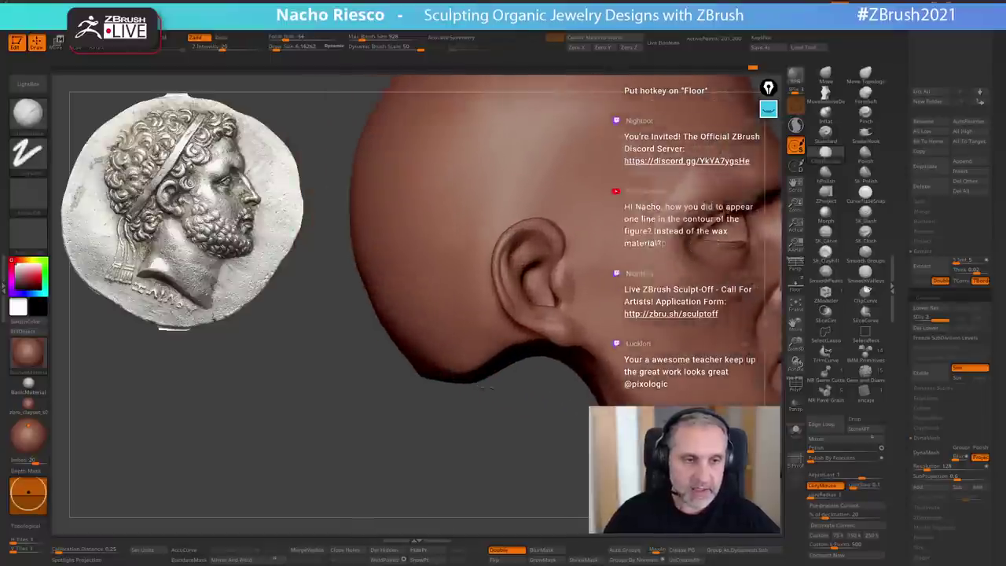
left_click_drag(307, 370, 578, 373, "alt")
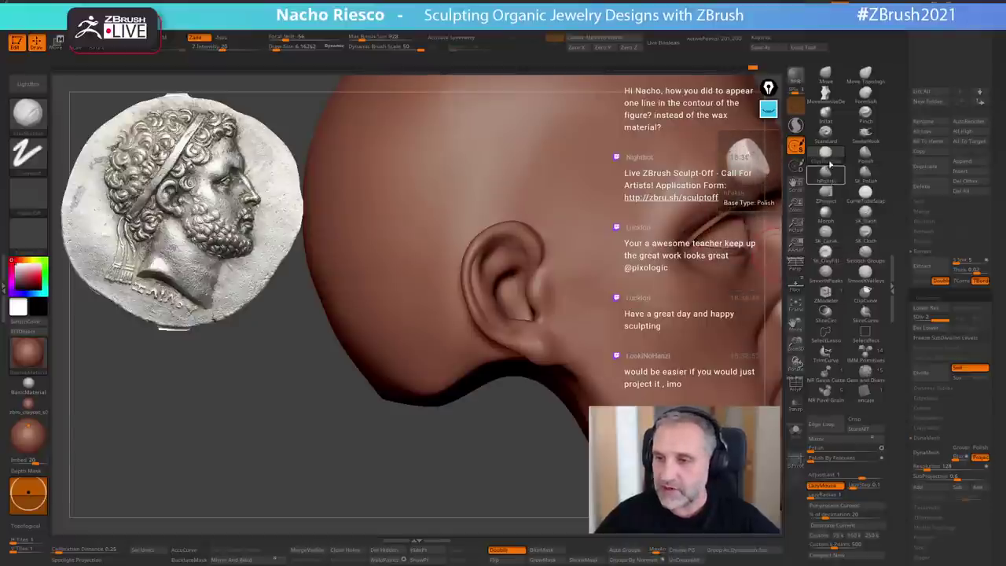
key("b")
left_click(492, 298)
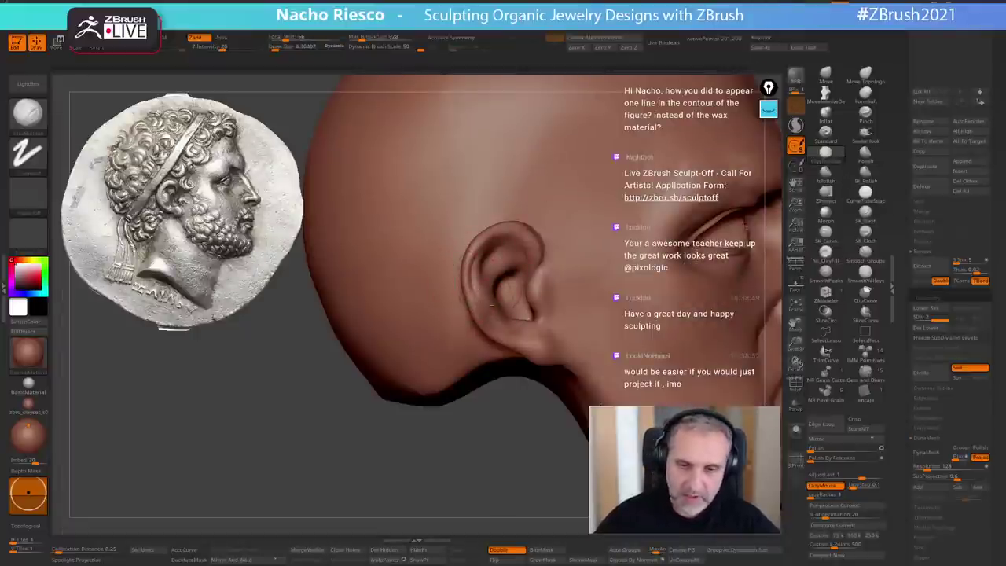
right_click_drag(495, 300, 495, 283)
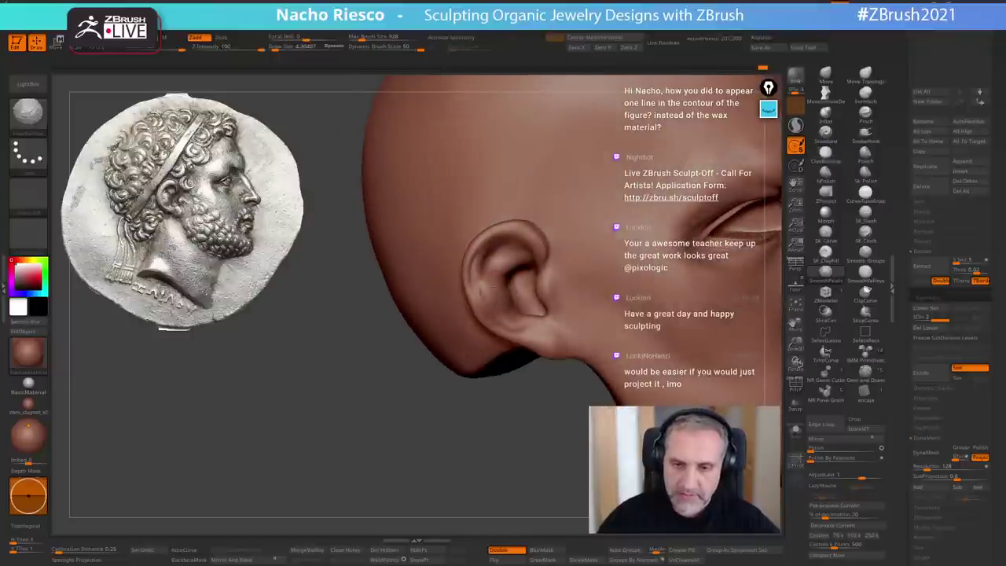
right_click_drag(498, 290, 557, 306)
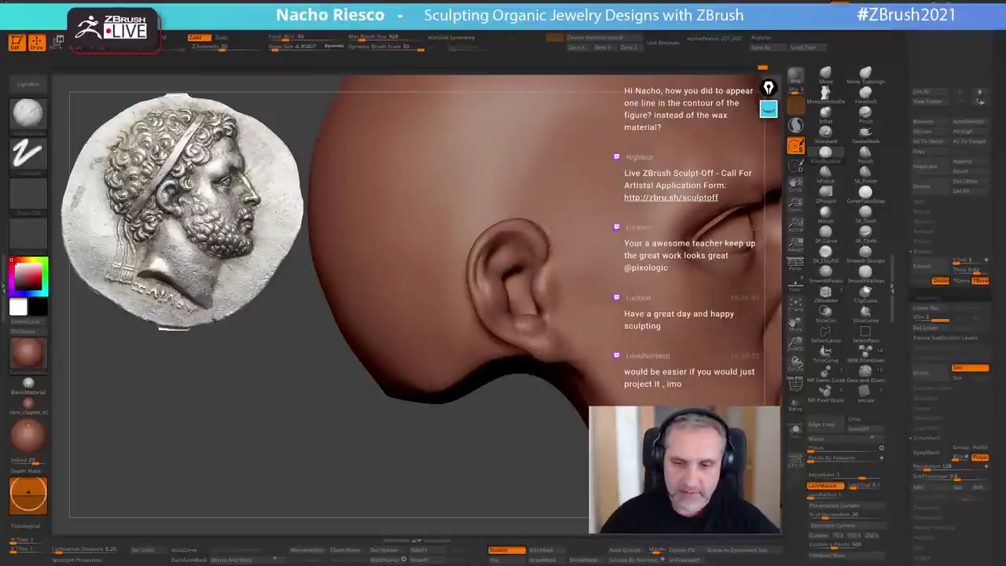
key("shift")
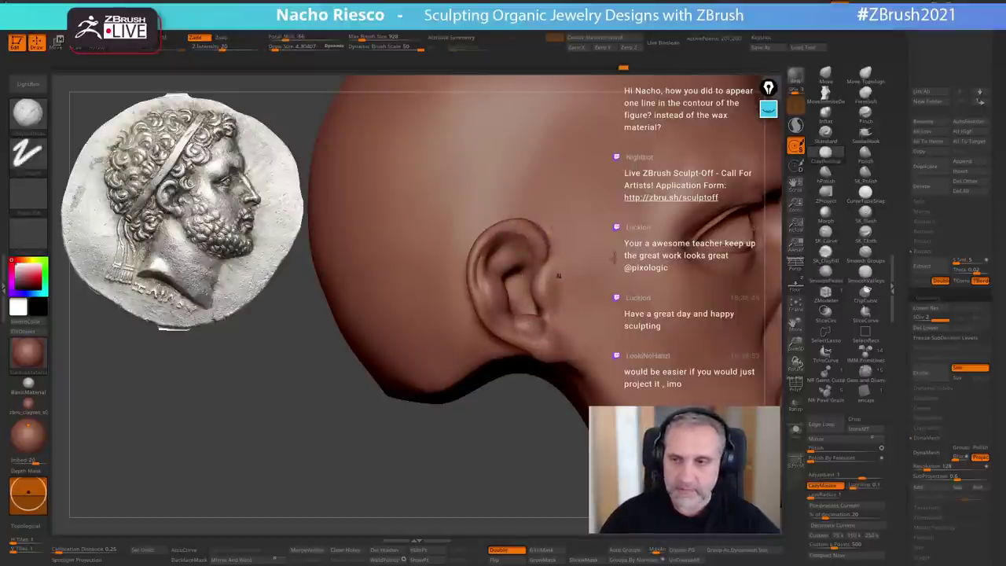
- Show the coin floor image and nudge the ear to match it using the Move brush at draw size about 14.2
left_click(796, 284)
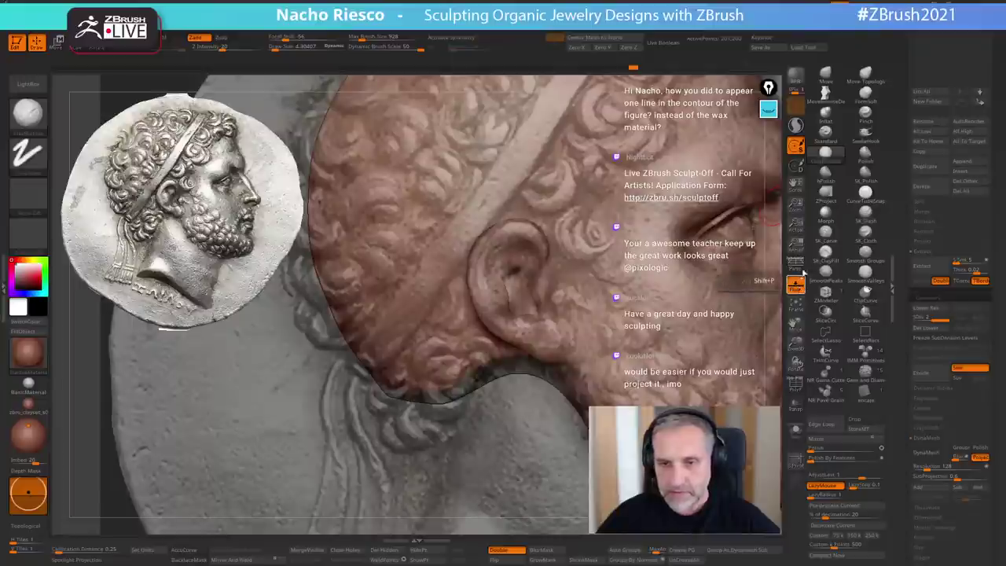
left_click(833, 78)
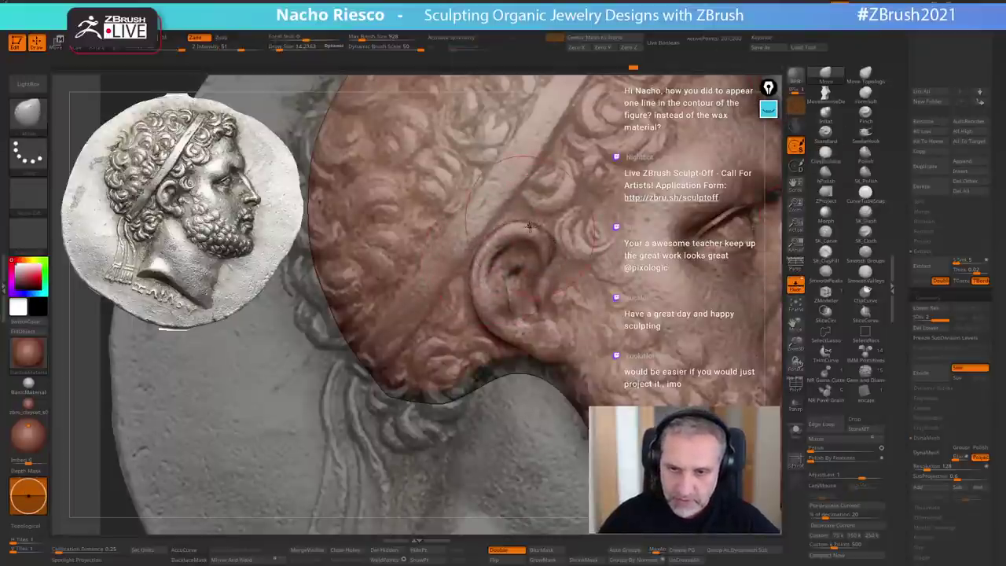
right_click_drag(614, 401, 741, 377, "ctrl")
right_click_drag(697, 402, 610, 345, "alt")
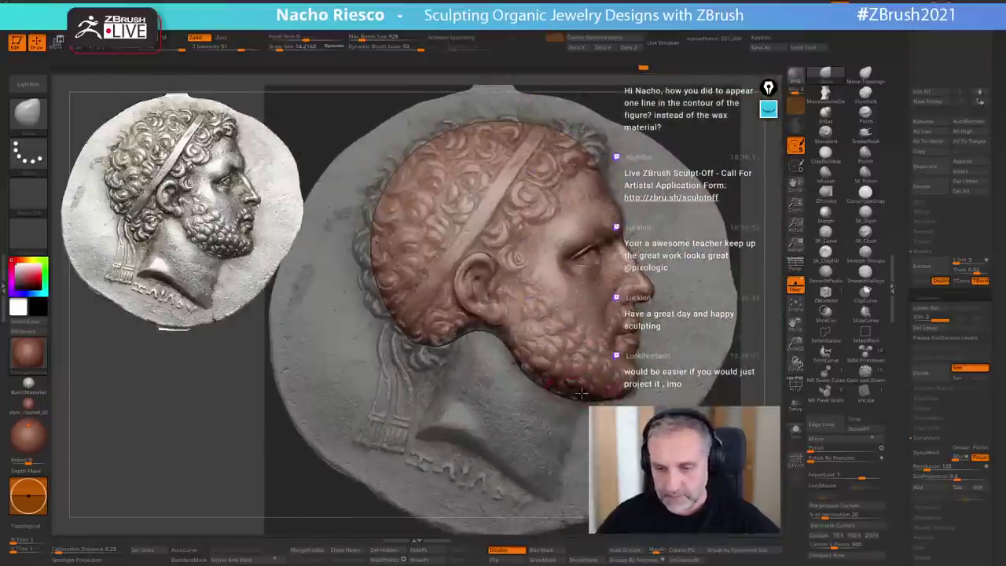
- Reshape the lips' profile to match the coin reference with the Move brush, reducing the draw size to about 6.2
key("s")
left_click_drag(583, 393, 588, 393)
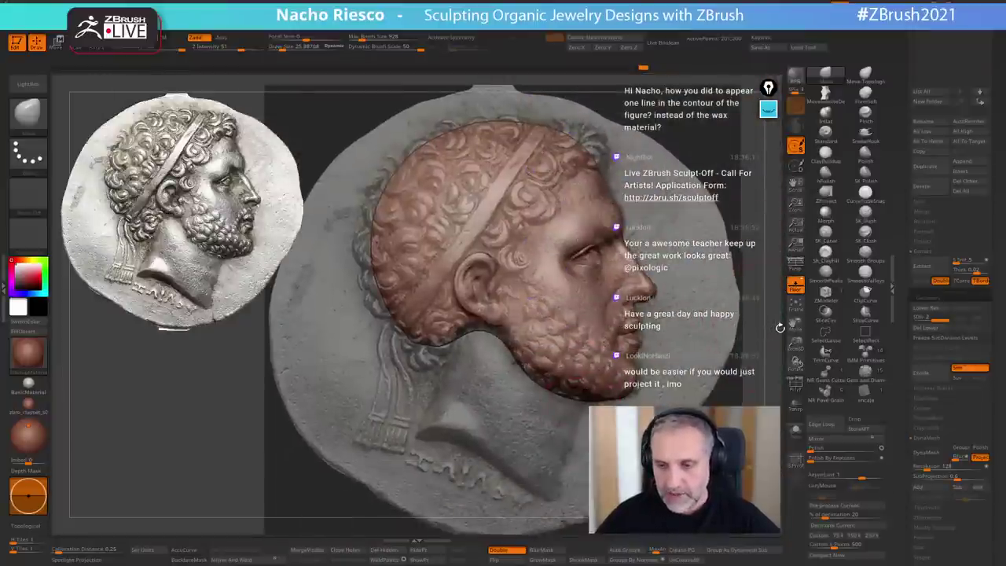
left_click(781, 328)
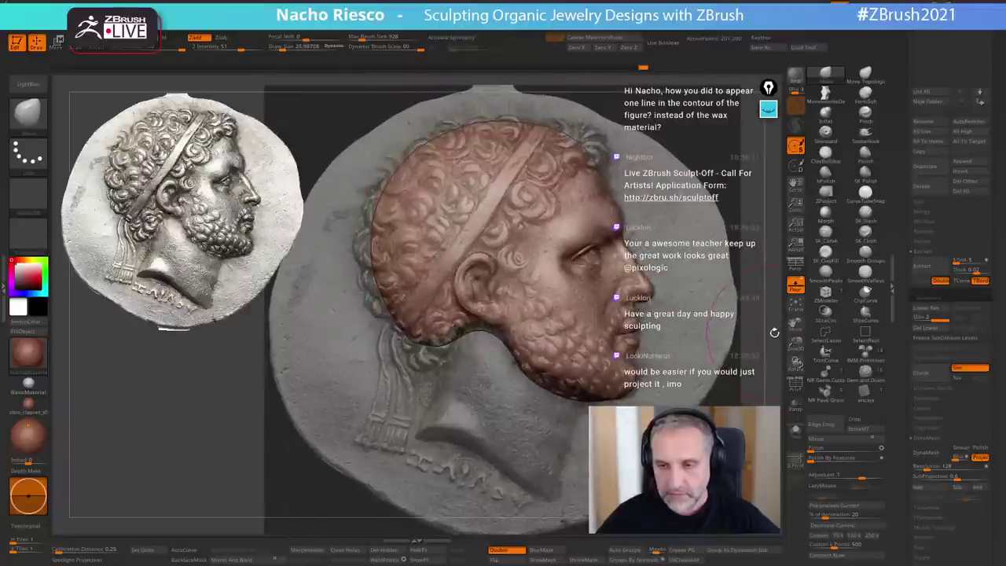
right_click_drag(610, 343, 654, 344, "ctrl")
right_click_drag(767, 334, 606, 297, "alt")
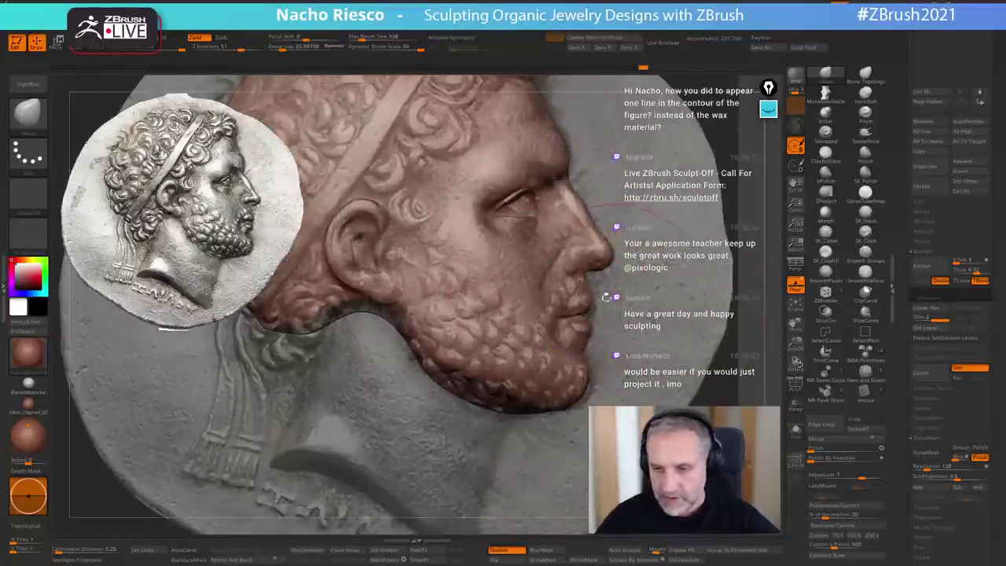
right_click(607, 297)
right_click_drag(765, 270, 594, 309, "ctrl")
key("s")
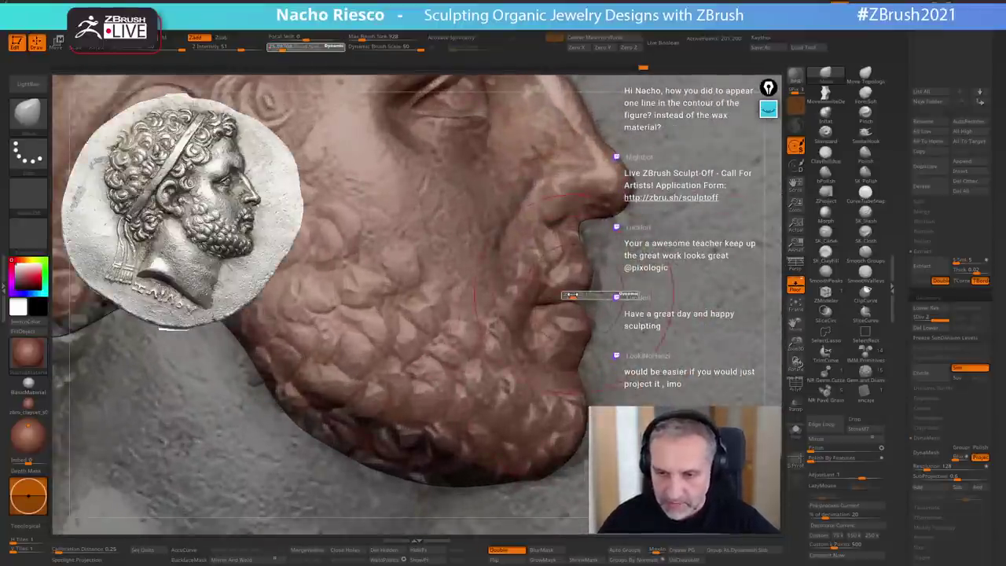
left_click_drag(576, 297, 589, 285)
key("s")
key("s")
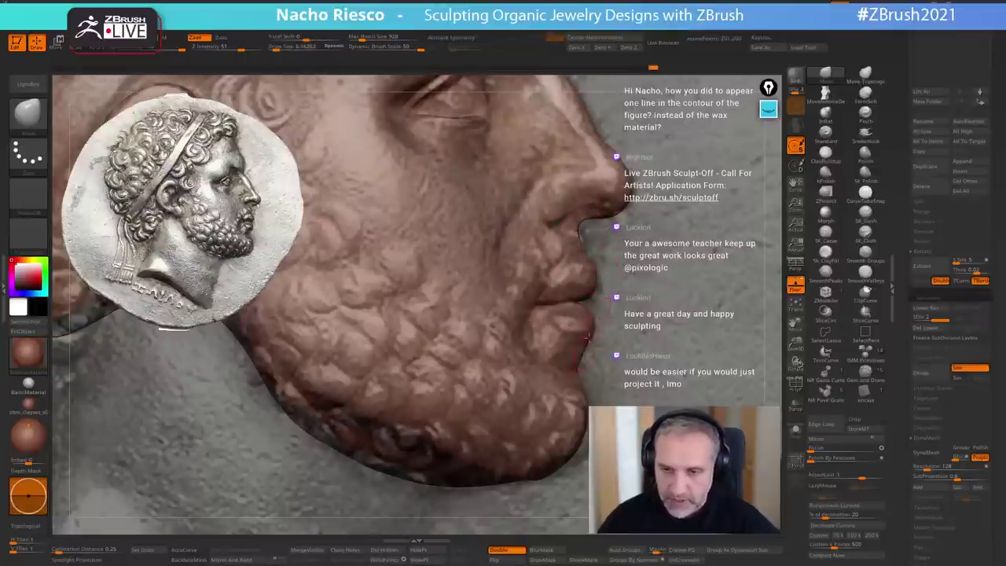
left_click_drag(588, 338, 591, 337)
- Hide the coin reference and rework the mouth area with the SK_Cloth brush at draw size about 5.2
left_click(796, 286)
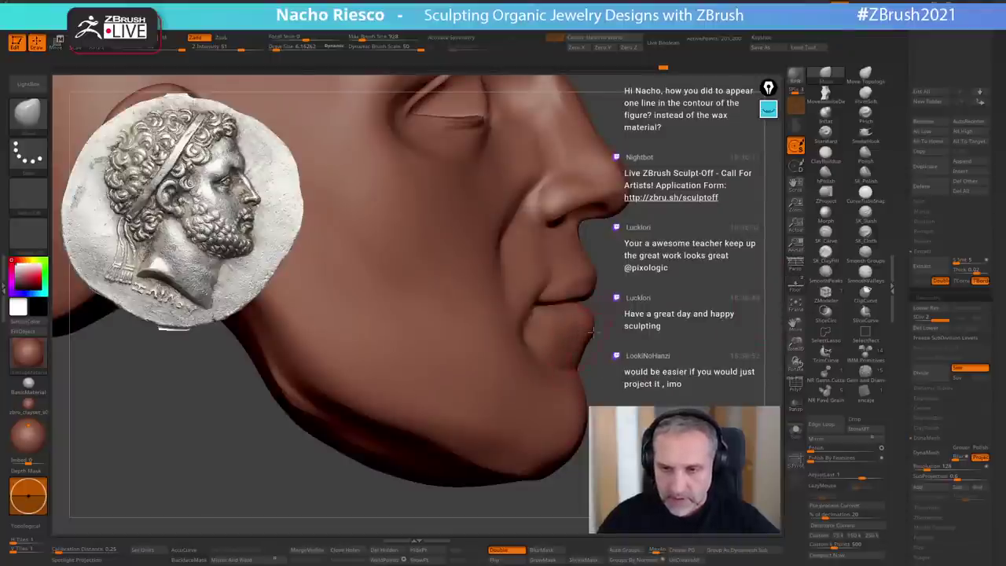
mouse_move(609, 332)
left_mouse_down()
mouse_move(653, 330)
mouse_move(603, 336)
left_mouse_up()
left_click(865, 234)
key("s")
left_click(595, 315)
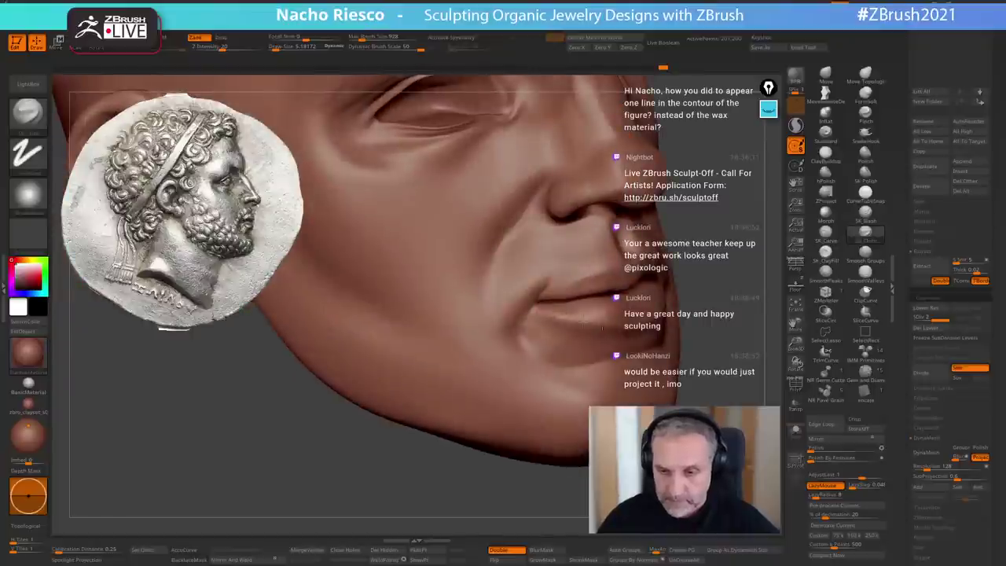
mouse_move(578, 286)
right_mouse_down()
mouse_move(702, 272)
mouse_move(701, 296)
mouse_move(742, 244)
right_mouse_up()
- Adjust the lower lip's contour with the Move brush at draw sizes of about 8.4 and 6.2, and smooth the lip
left_click(826, 77)
key("s")
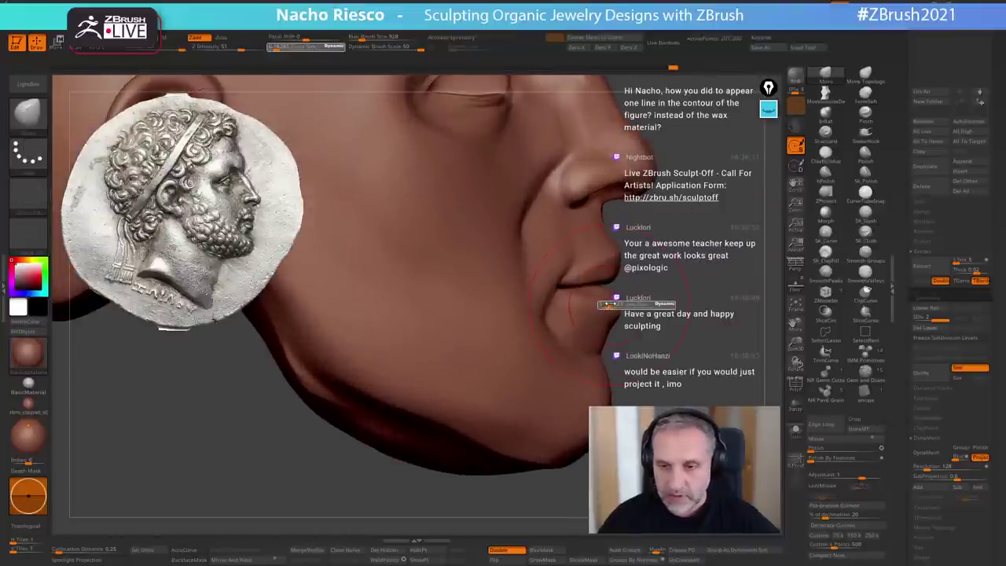
left_click(610, 306)
key("s")
left_click(613, 307)
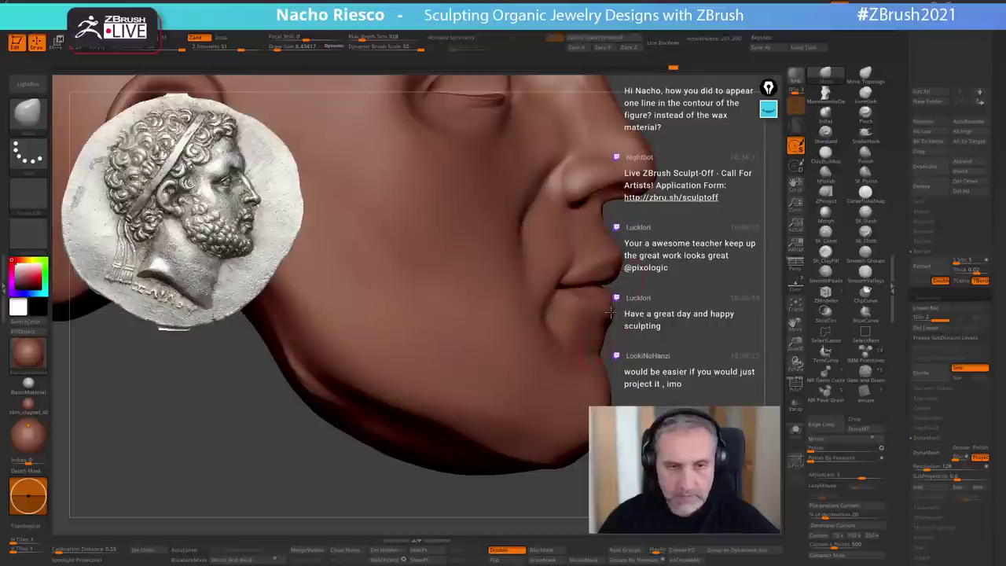
key("[")
key("shift")
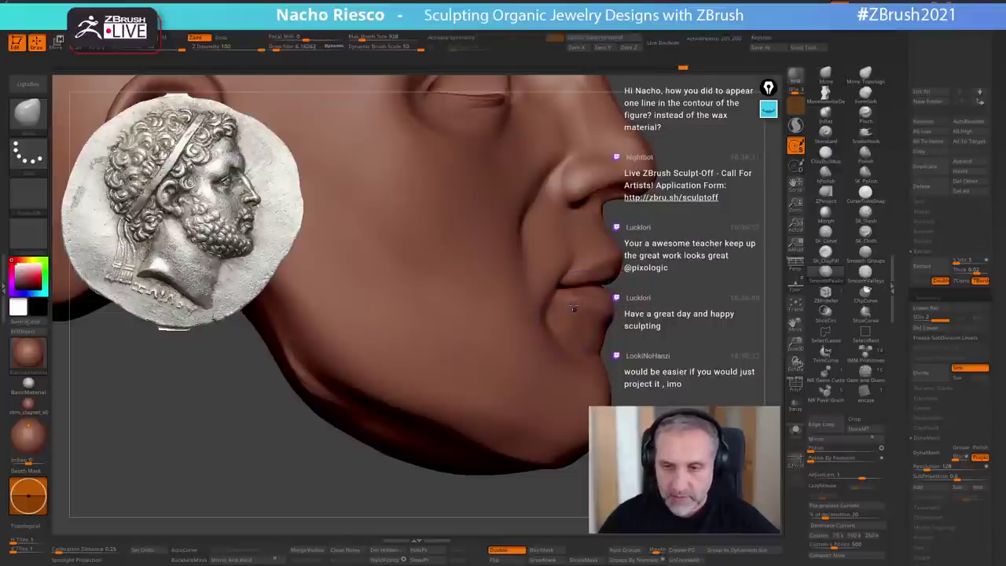
key("shift")
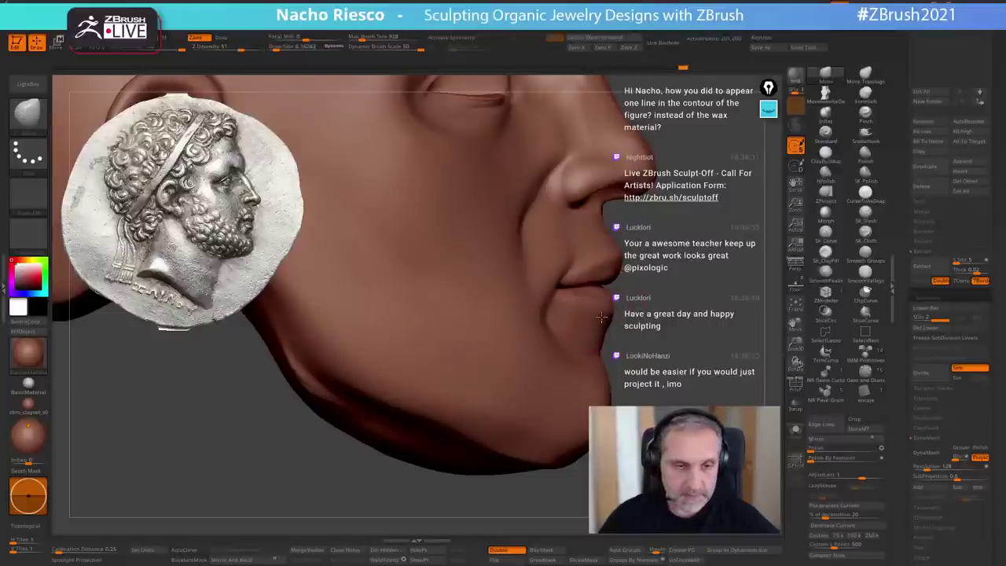
- Show the coin reference and push the jaw's underside up to the beard's edge with the MoveInfiniteDepth brush at draw sizes about 19.6 and 14.2
mouse_move(647, 292)
left_mouse_down("alt")
mouse_move(652, 254)
mouse_move(673, 246)
mouse_move(572, 321)
left_mouse_up("alt")
key("s")
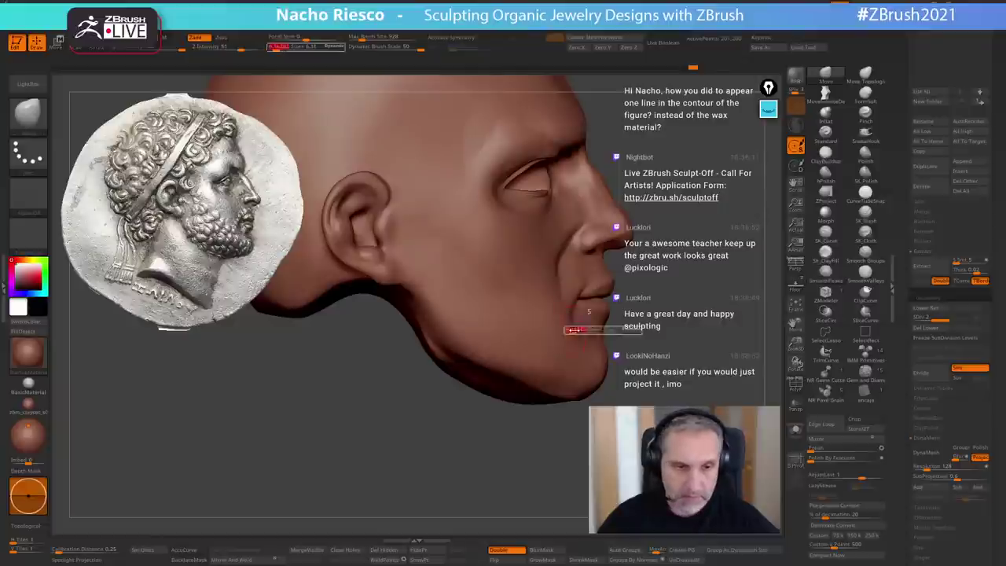
left_click_drag(673, 381, 685, 364, "alt")
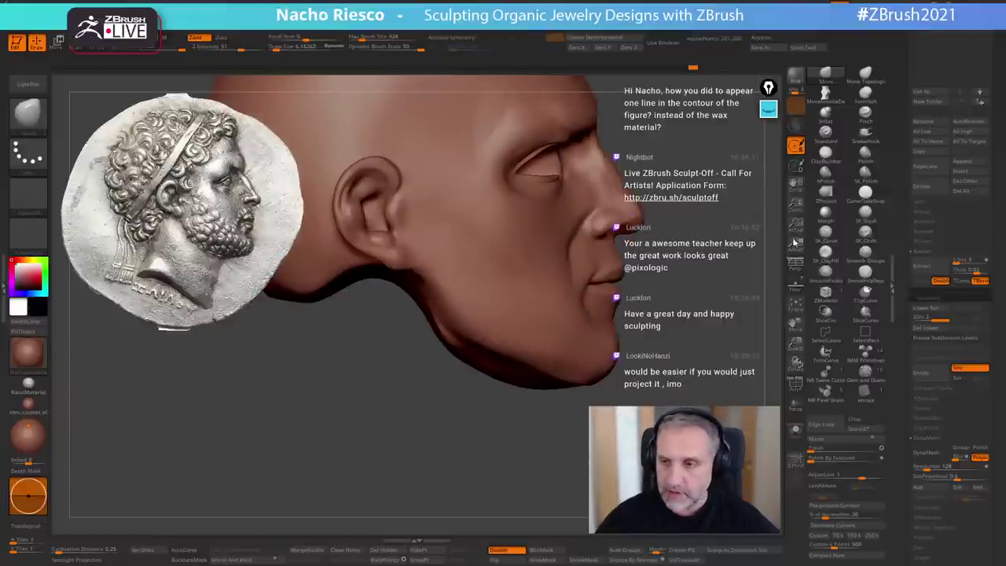
left_click(825, 95)
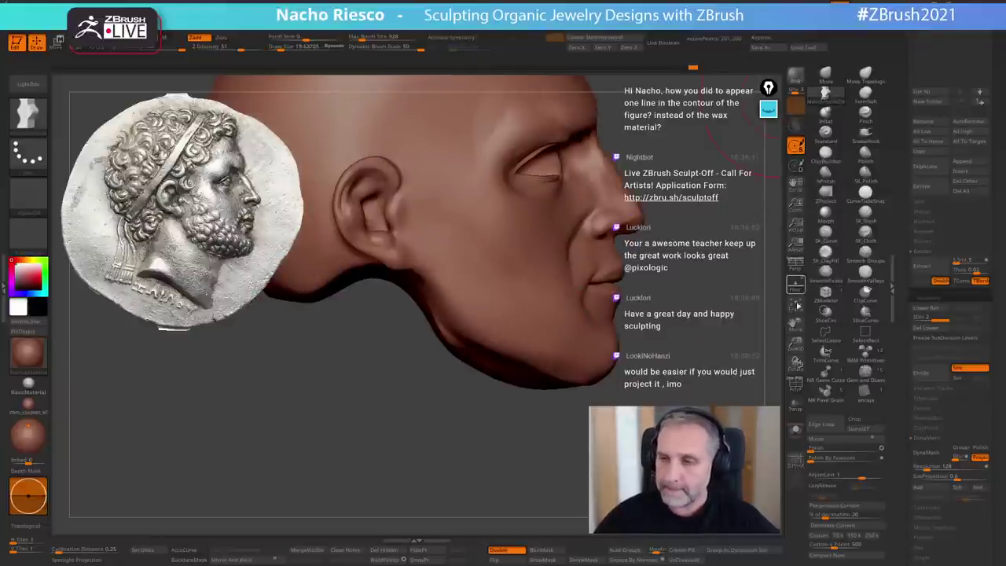
left_click(797, 285)
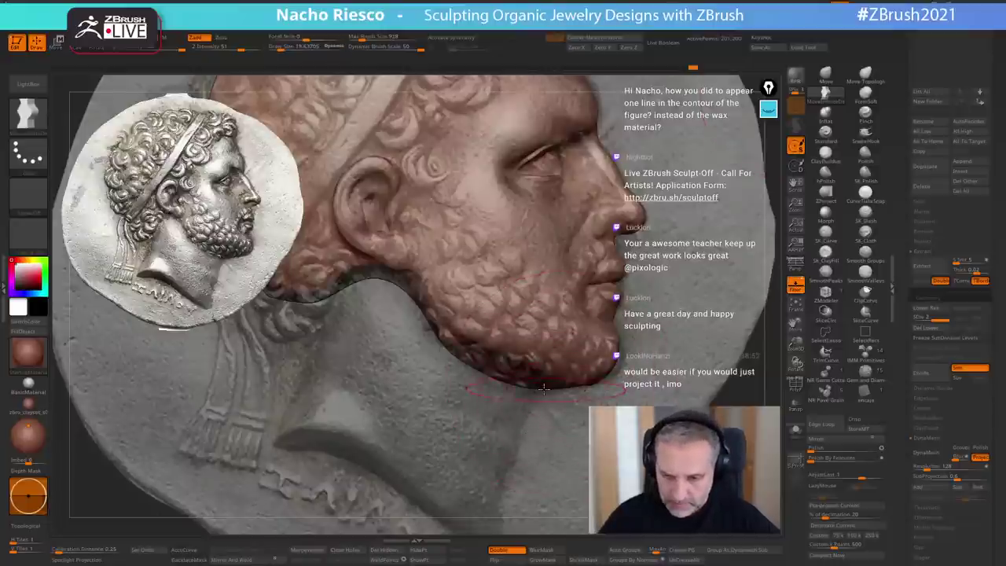
left_click_drag(543, 385, 490, 367)
right_click_drag(428, 365, 497, 378)
right_click_drag(601, 377, 496, 377)
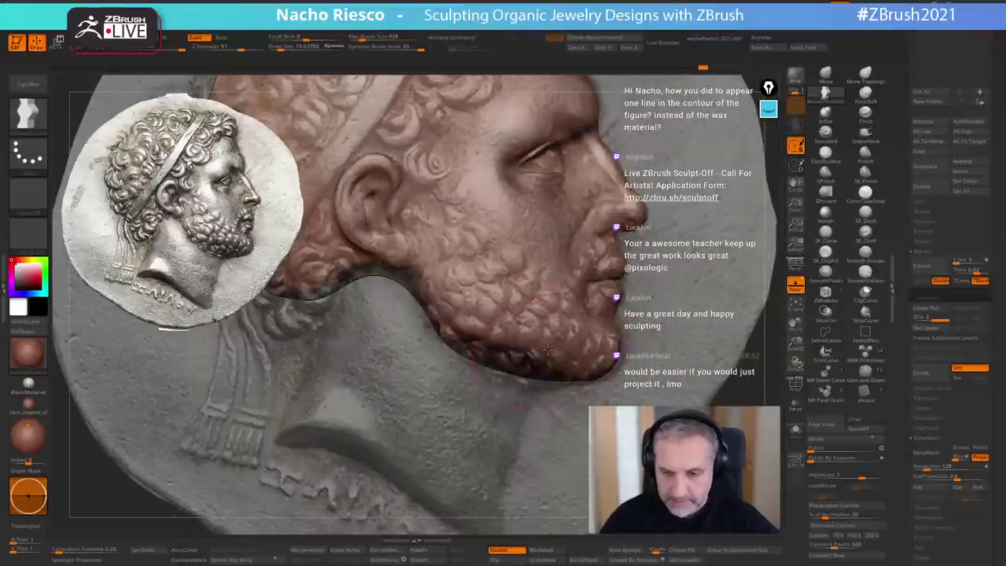
key("s")
left_click_drag(597, 371, 596, 371)
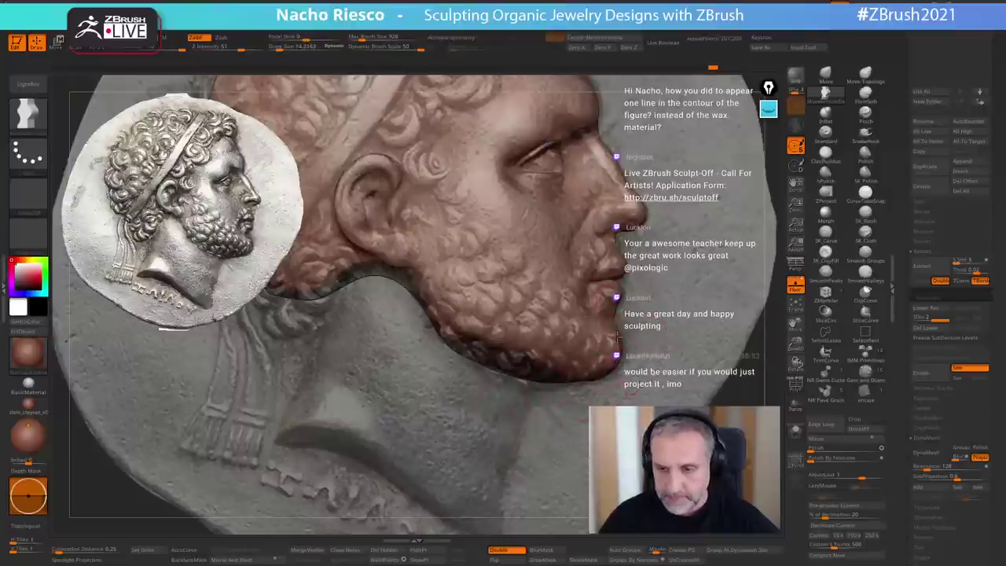
left_click_drag(565, 382, 567, 385)
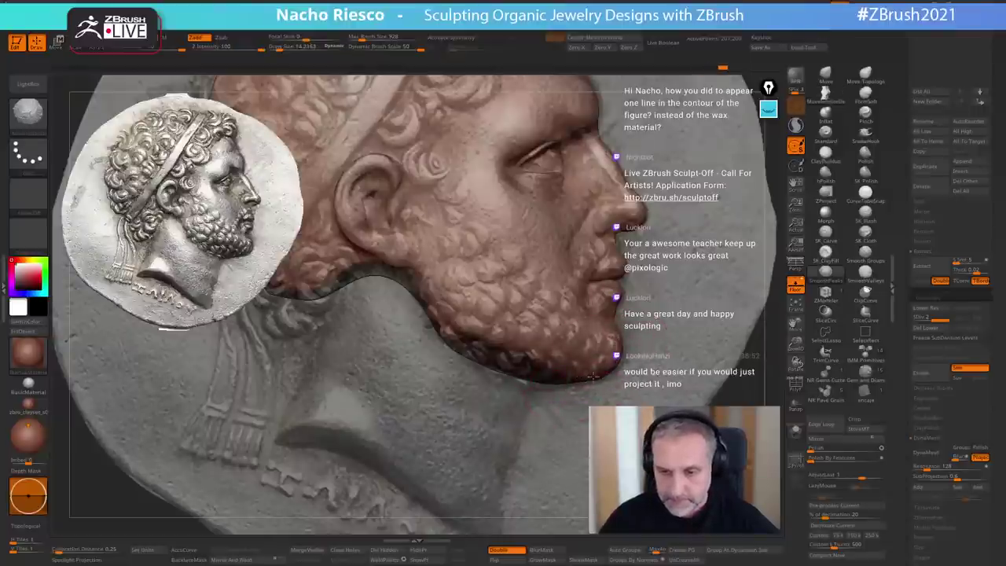
- Hide the coin reference and smooth the jaw's underside with the SmoothPeaks brush
left_click(797, 285)
left_click(827, 273)
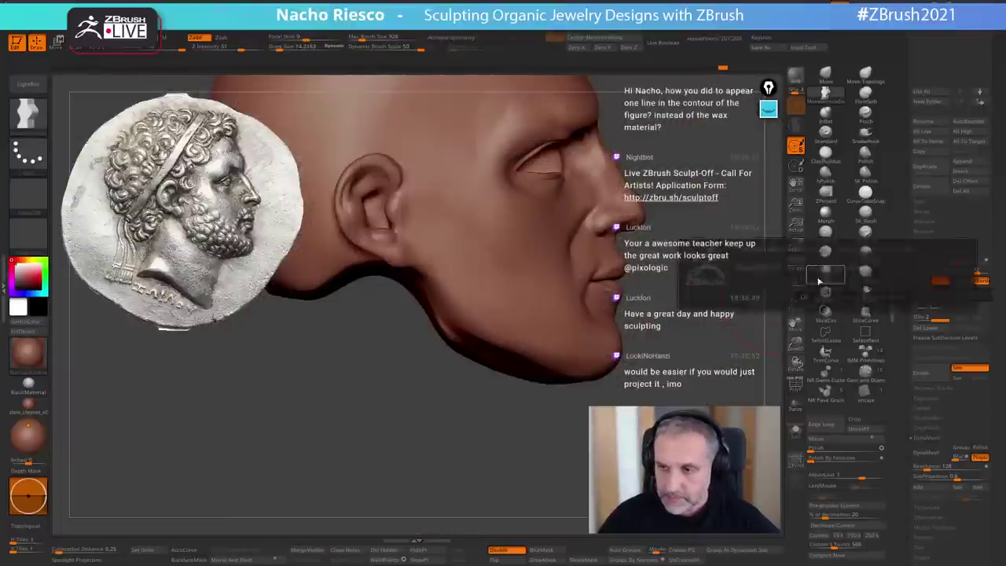
left_click(871, 297)
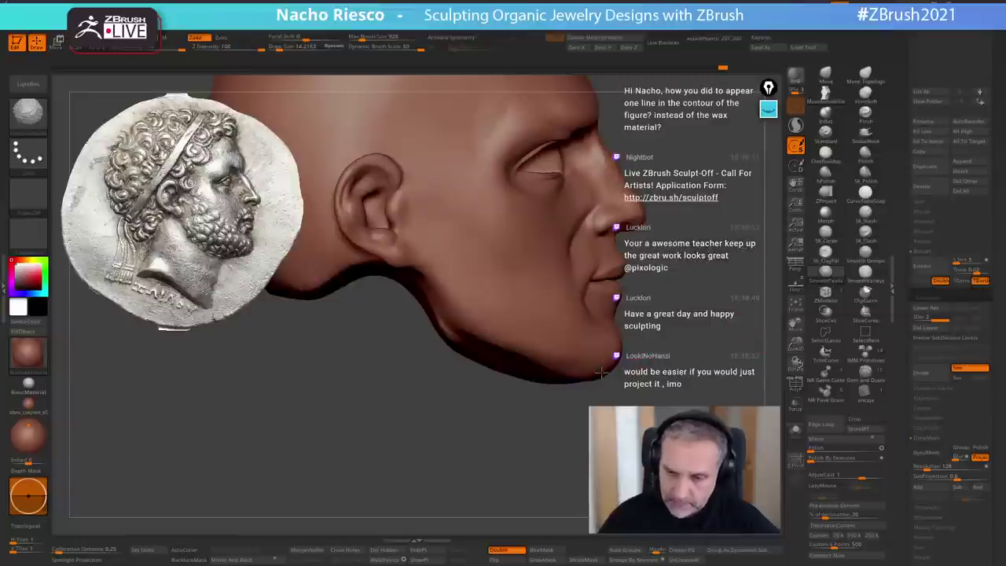
left_click_drag(599, 379, 601, 388, "shift")
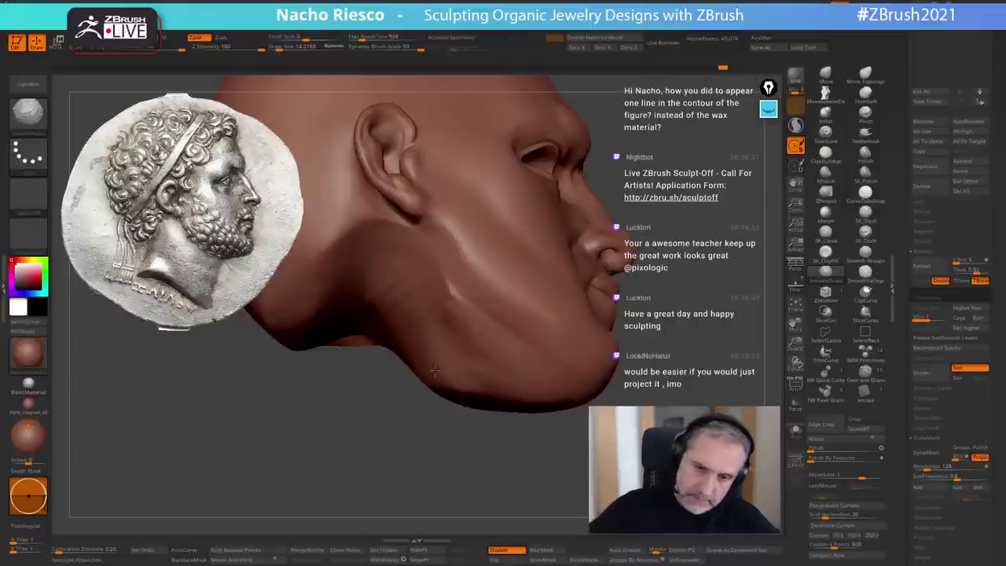
right_click_drag(434, 297, 475, 268)
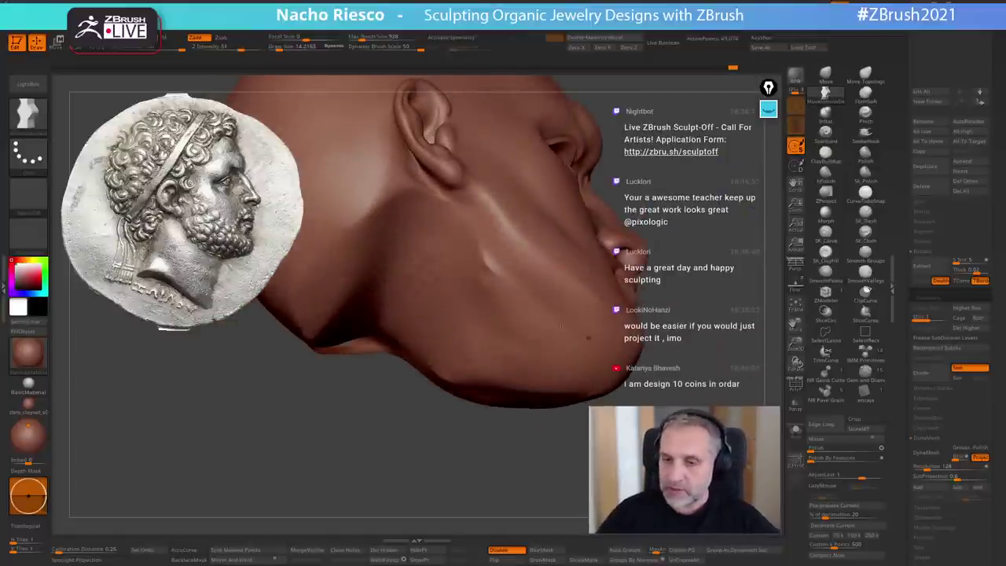
- Refine the underside of the jaw with the MoveInfiniteDepth brush at draw size about 11.1 and smooth its surface
key("s")
left_click_drag(548, 311, 543, 311)
left_click(970, 331)
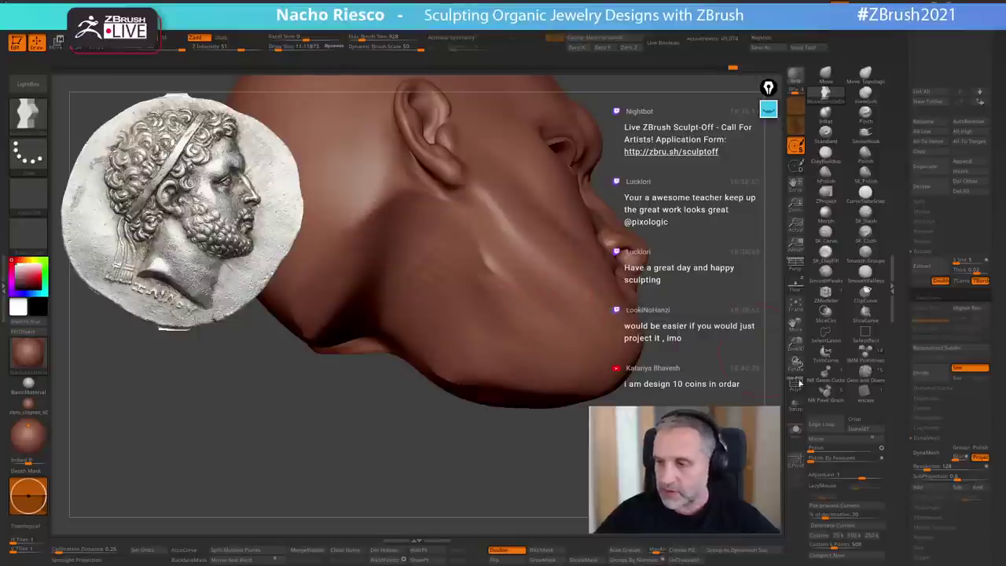
left_click_drag(488, 260, 501, 313, "shift")
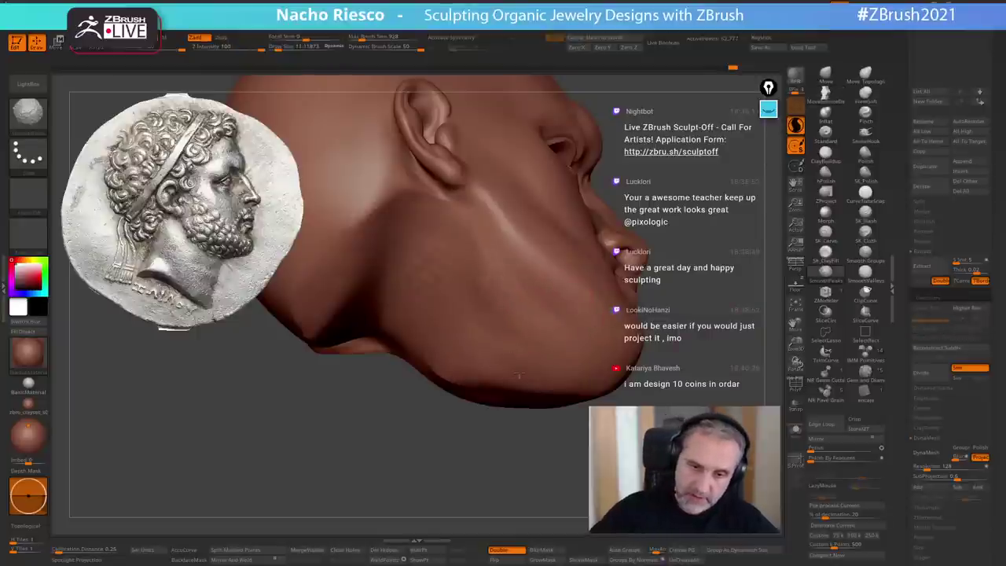
left_click_drag(420, 370, 413, 444)
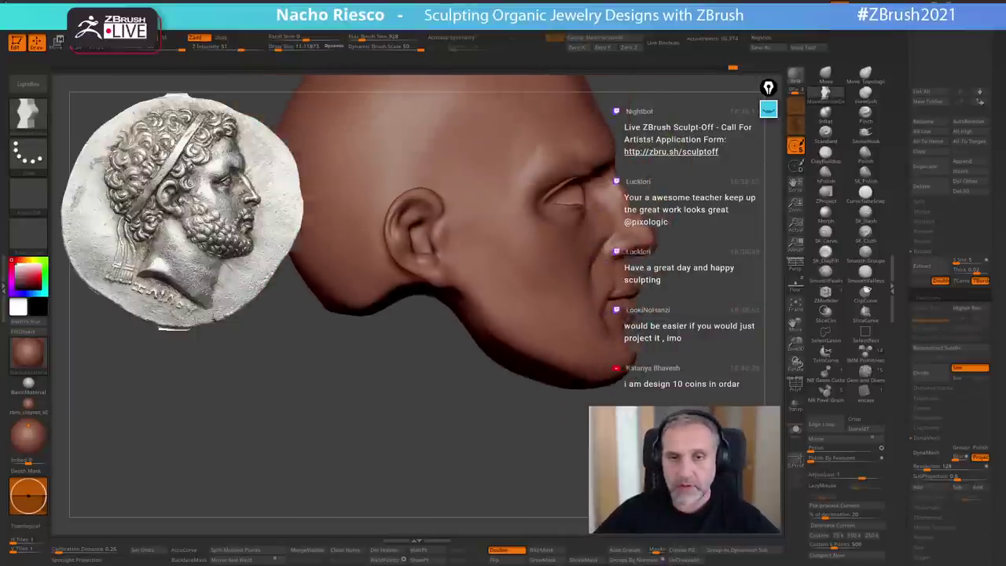
- Touch up the ear and nose areas with the MoveInfiniteDepth brush at draw size about 4.3 and smooth them
mouse_move(409, 314)
left_mouse_down("alt")
mouse_move(440, 322)
mouse_move(442, 370)
left_mouse_up("alt")
key("s")
left_click_drag(573, 295, 566, 295)
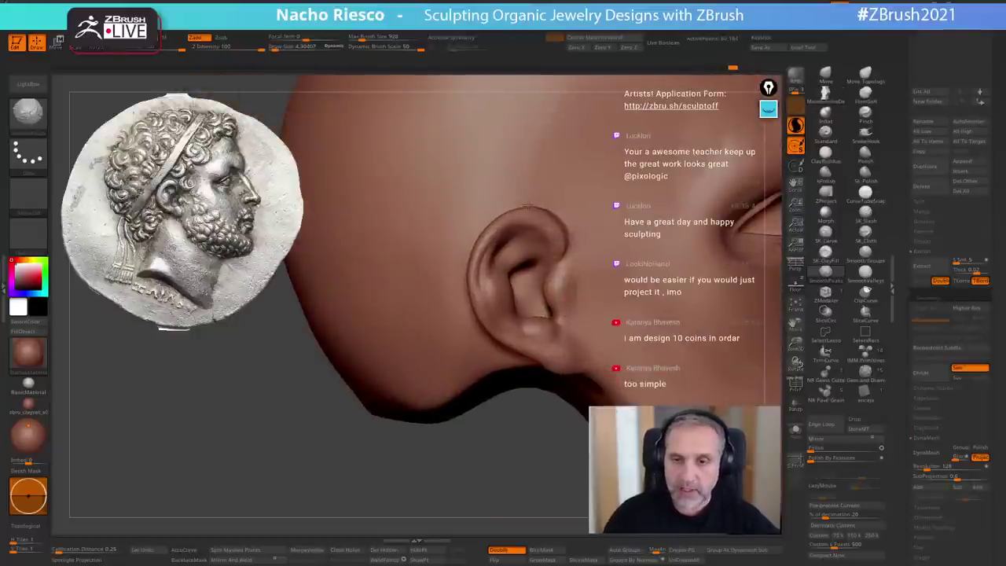
left_click_drag(562, 482, 475, 472)
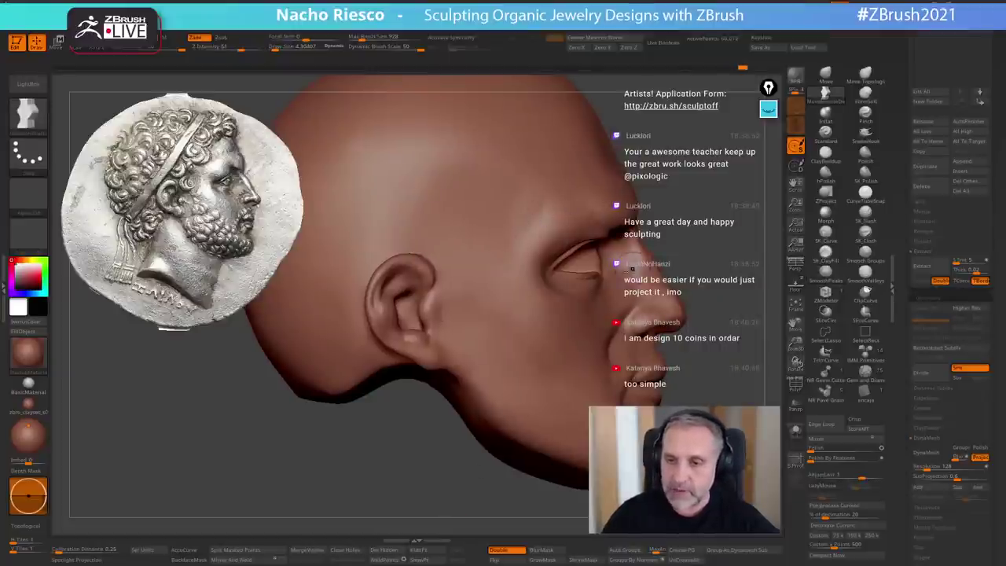
left_click_drag(370, 440, 366, 496, "alt")
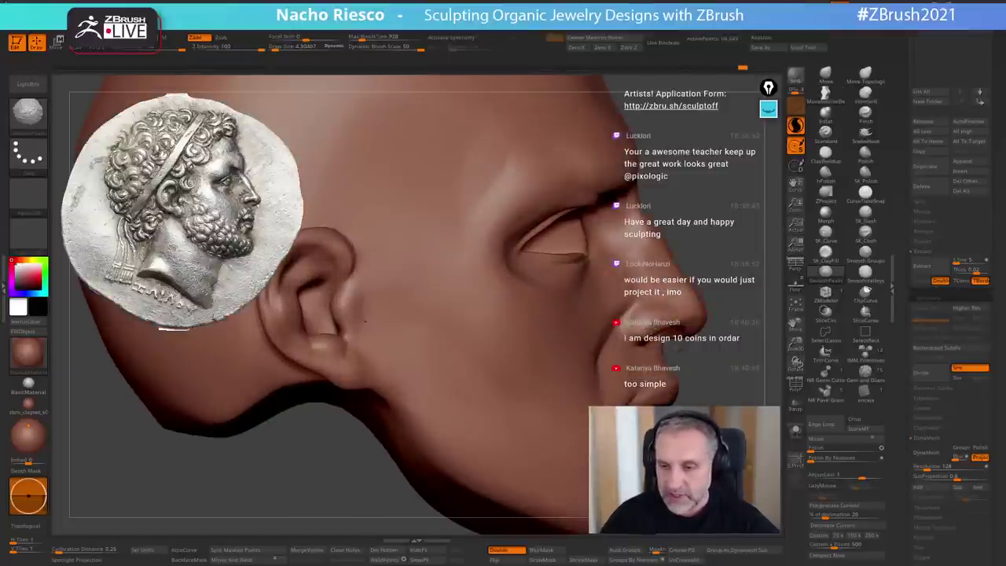
mouse_move(689, 297)
left_mouse_down("shift")
mouse_move(643, 233)
mouse_move(610, 242)
left_mouse_up("shift")
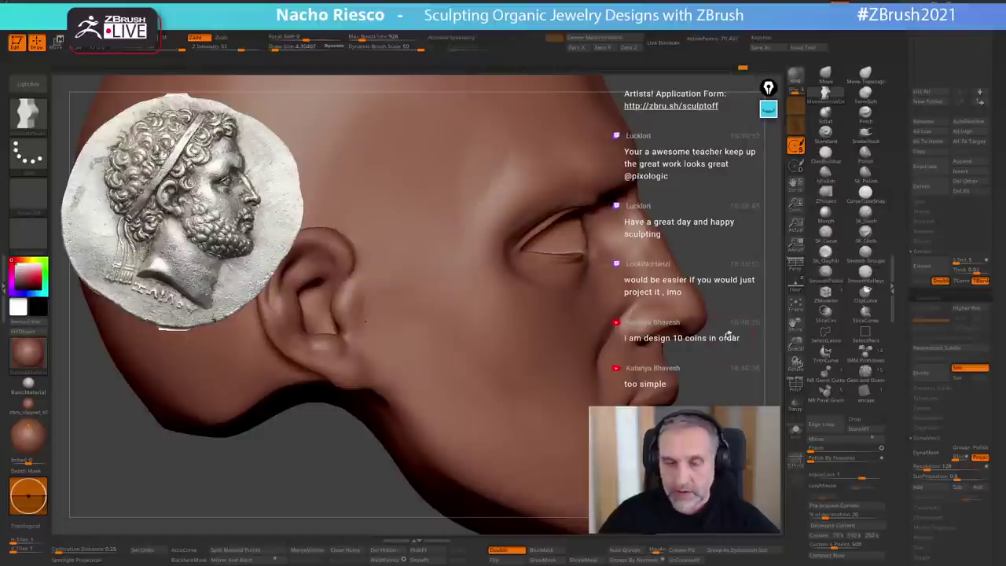
left_click_drag(729, 336, 733, 343)
- Carve sharper facial creases with the SK_Slash brush at draw size about 4.3, comparing them with the coin reference
left_click(865, 214)
key("s")
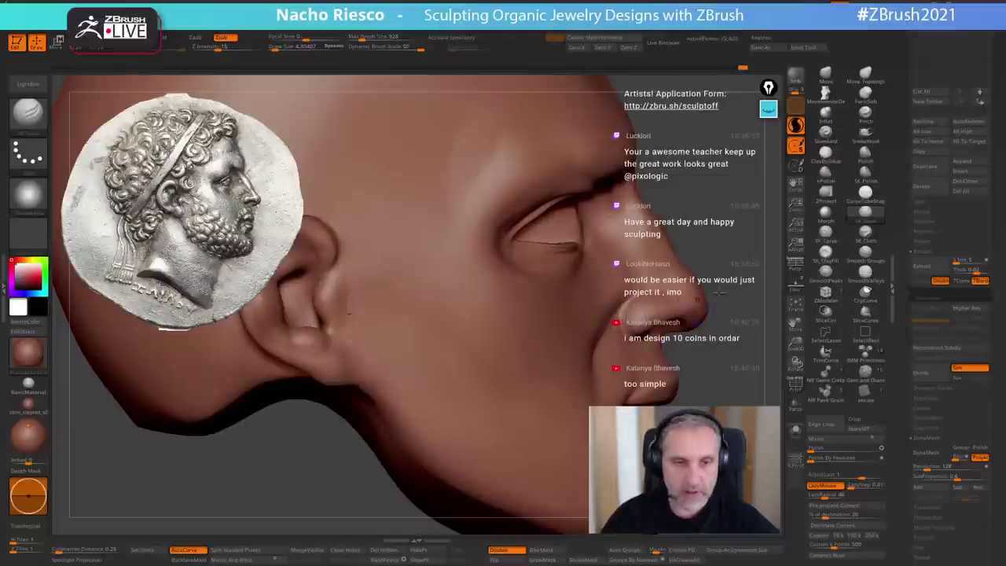
left_click(797, 286)
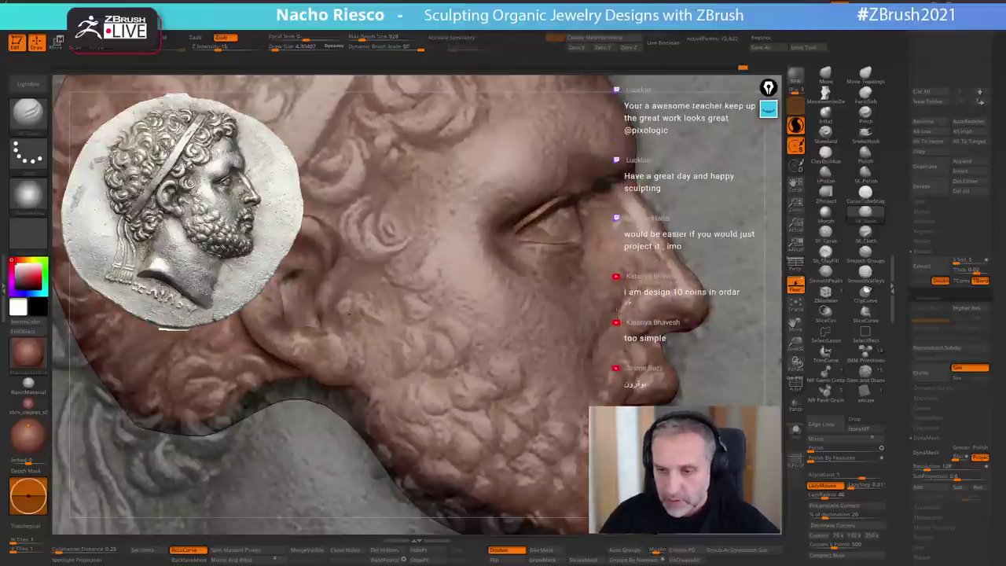
left_click(797, 285)
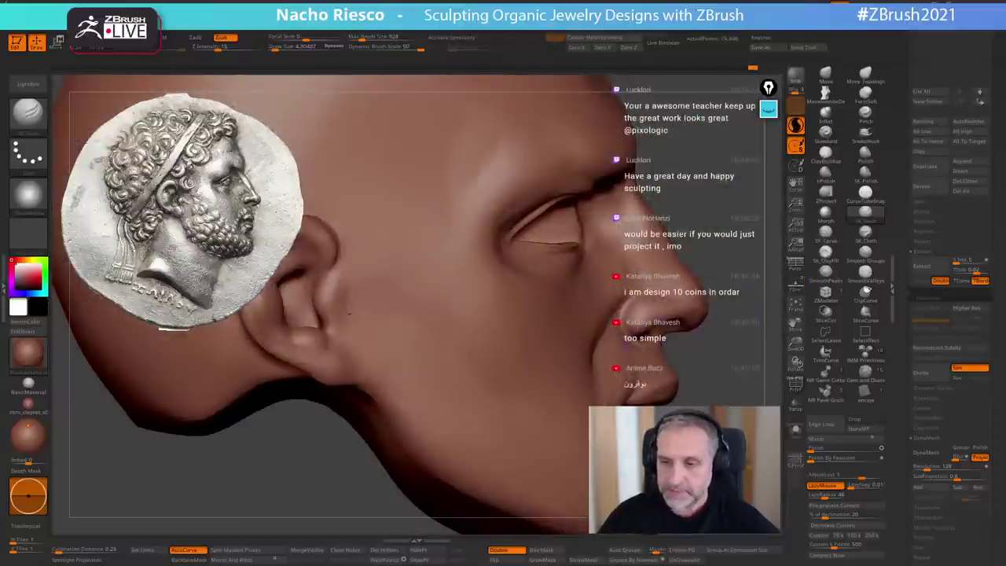
key("b")
key("s")
key("l")
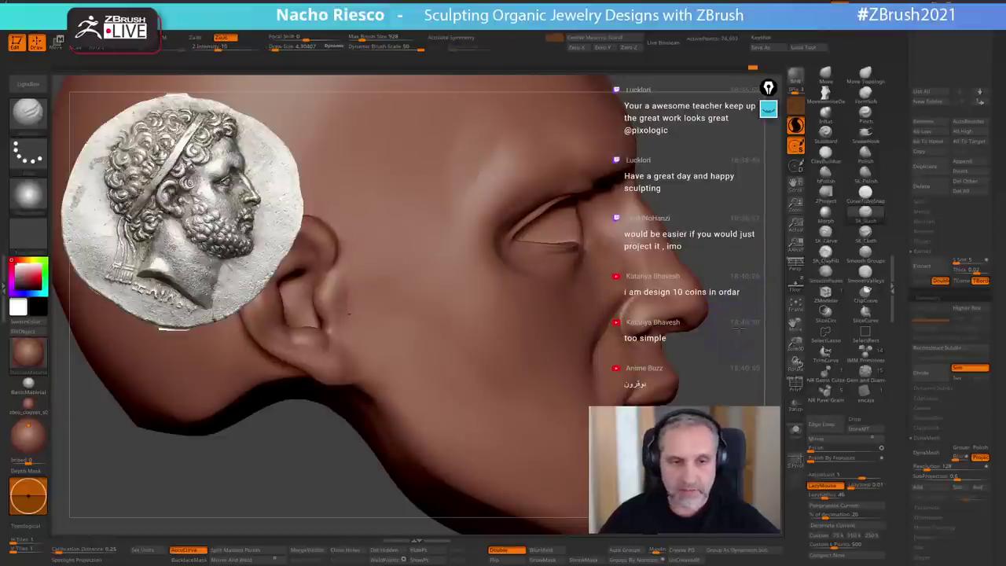
left_click_drag(738, 331, 722, 334)
- Fill out the lower cheek beside the mouth with the SK_ClayFill brush at draw sizes about 6.2 and 12.6
left_click(825, 252)
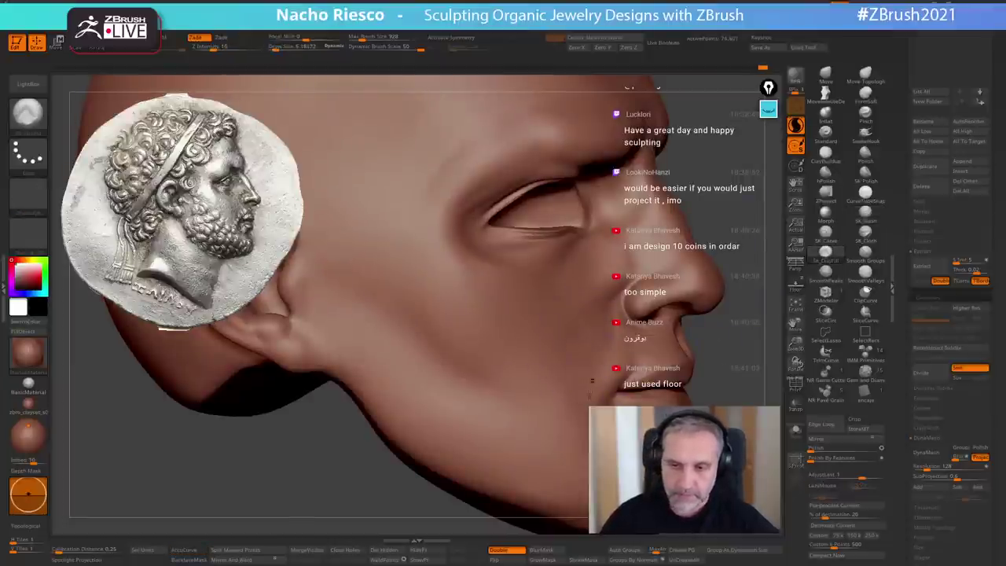
left_click_drag(592, 382, 585, 337)
left_click_drag(765, 250, 706, 294, "shift")
key("s")
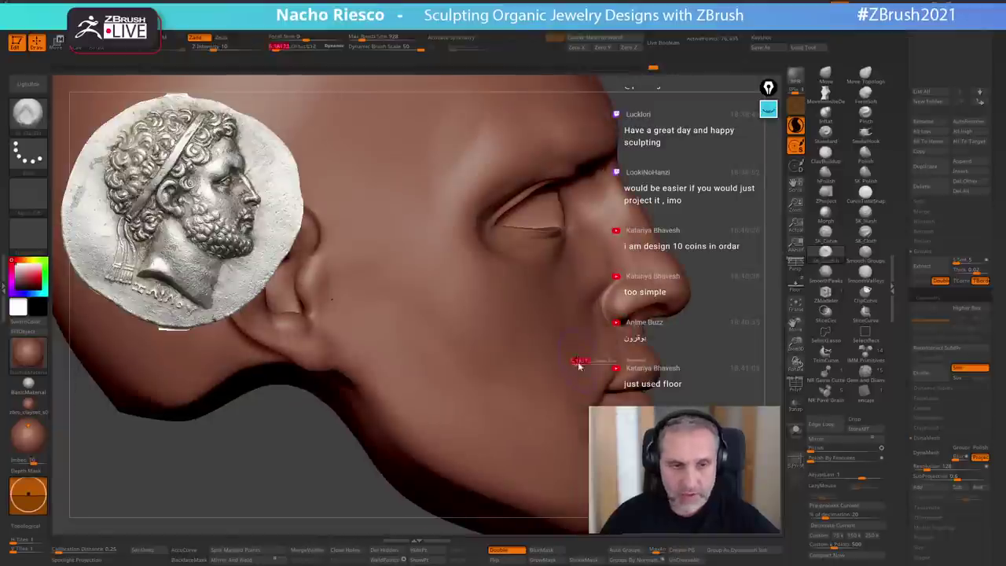
key("s")
left_click_drag(565, 332, 570, 332)
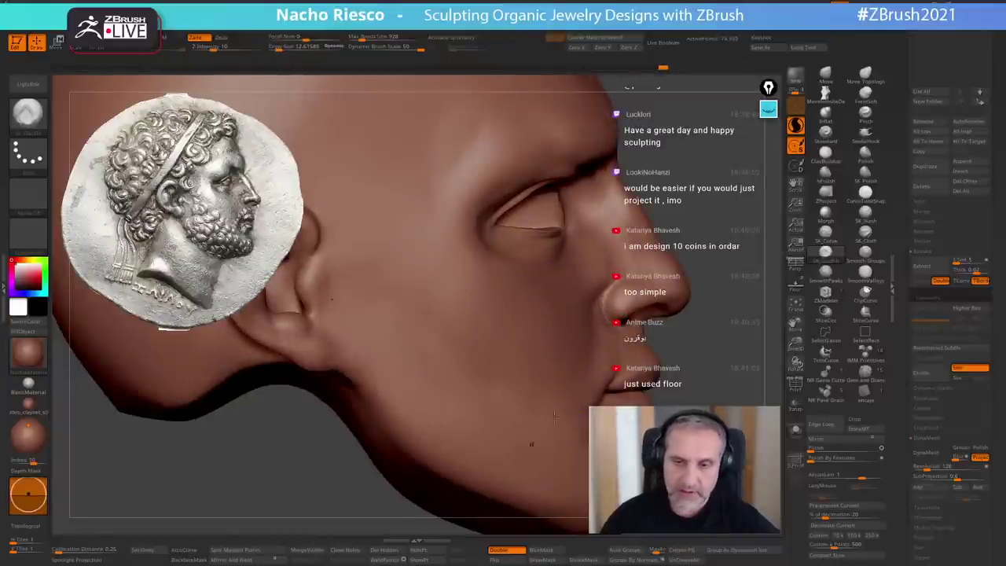
right_click_drag(729, 319, 732, 289)
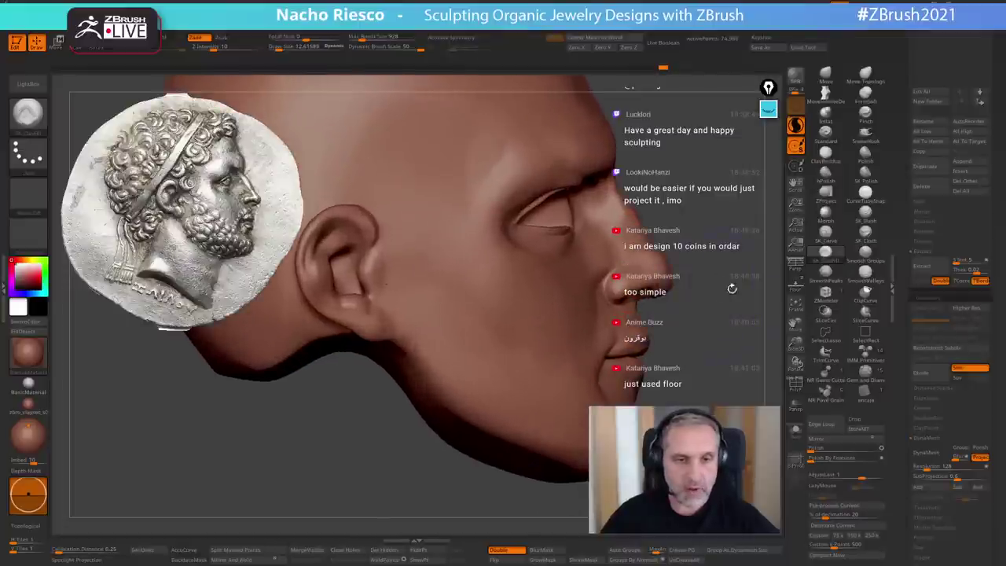
- Adjust the cheek beside the nostril with the Move brush at draw sizes about 8.4 and 6.2
left_click(826, 75)
key("s")
left_click_drag(590, 336, 588, 335)
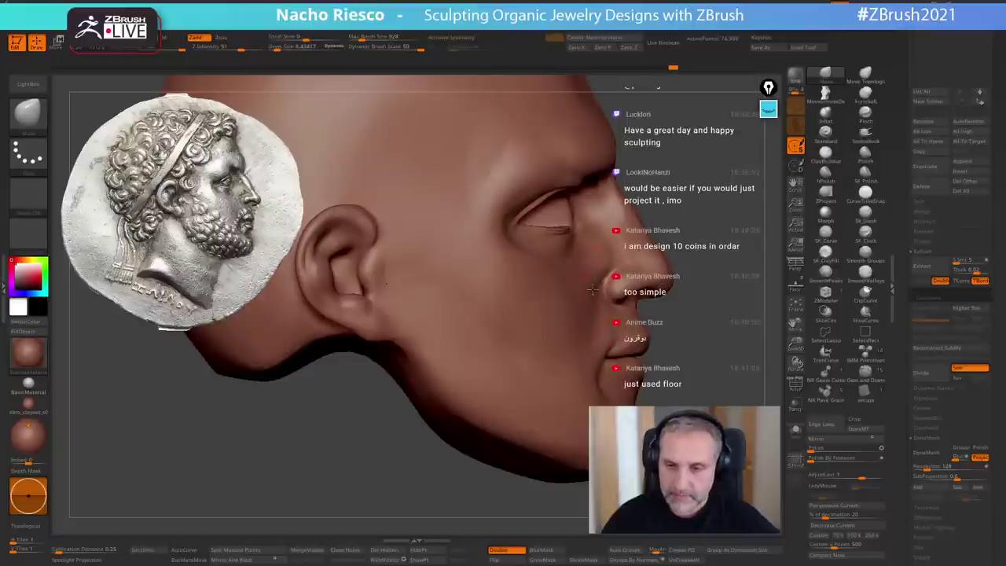
key("s")
left_click_drag(599, 272, 597, 273)
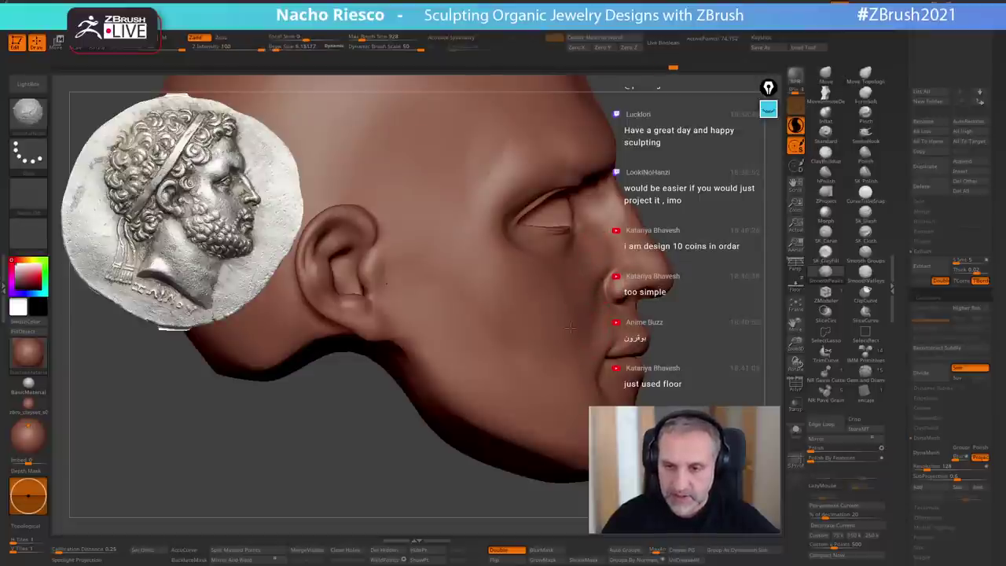
- Reshape the fold between nose and cheek with the Move brush at draw sizes about 9.7 and 6.2, and smooth it
key("s")
left_click_drag(580, 317, 578, 317)
key("shift")
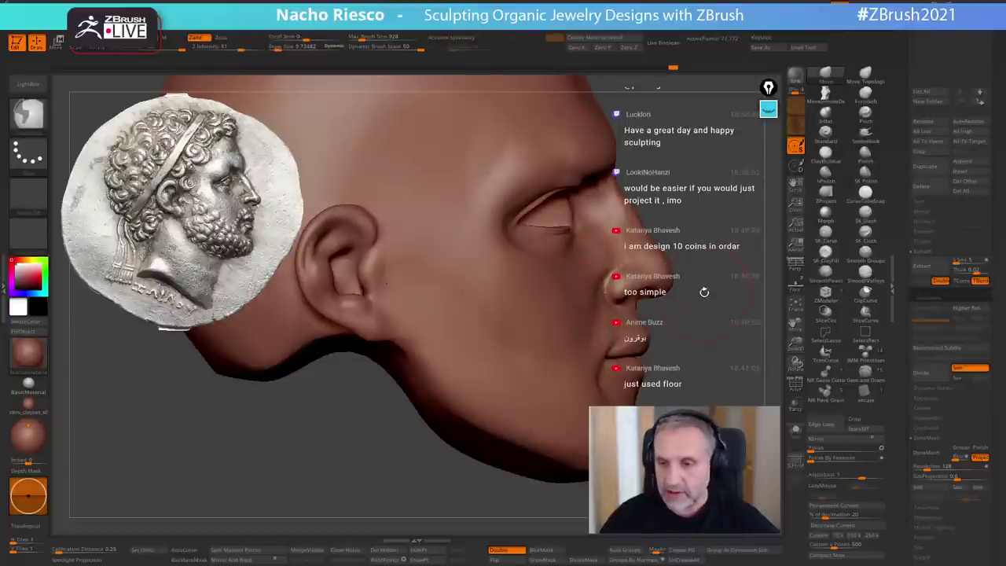
key("s")
left_click_drag(703, 294, 706, 294)
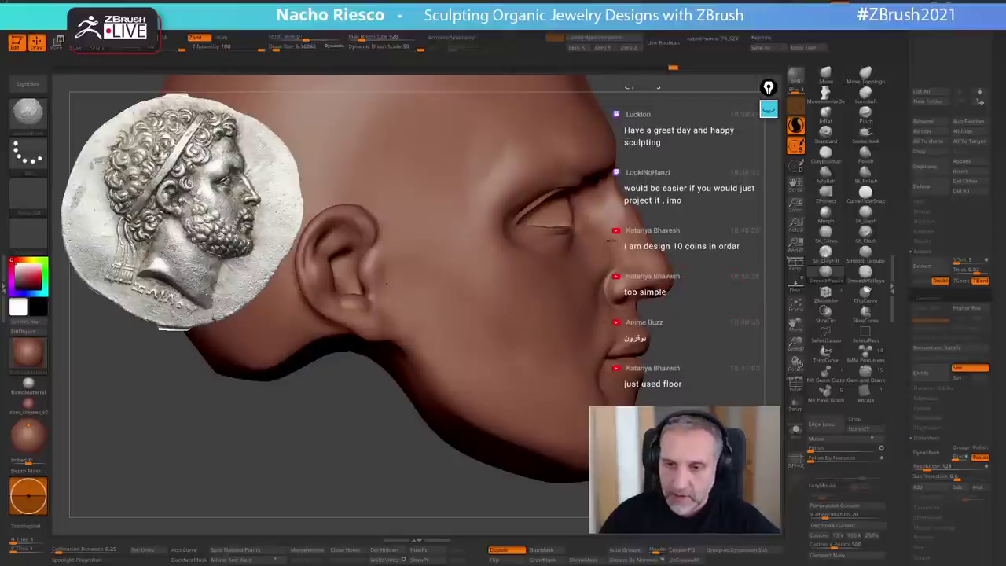
left_click_drag(650, 269, 646, 262, "shift")
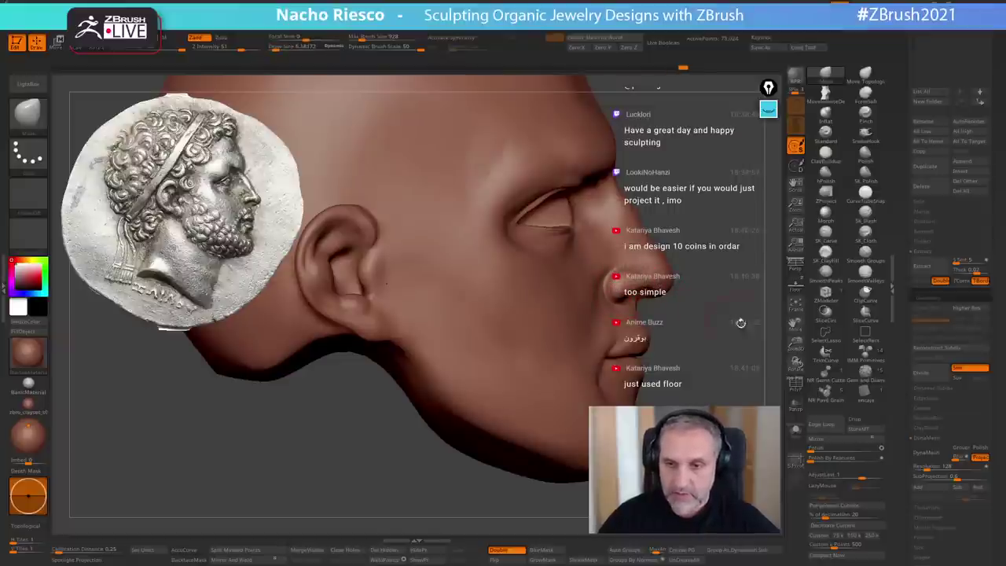
- Show the coin reference, nudge the upper lip with the Move brush at draw size about 11.1, and hide the reference
left_click(795, 283)
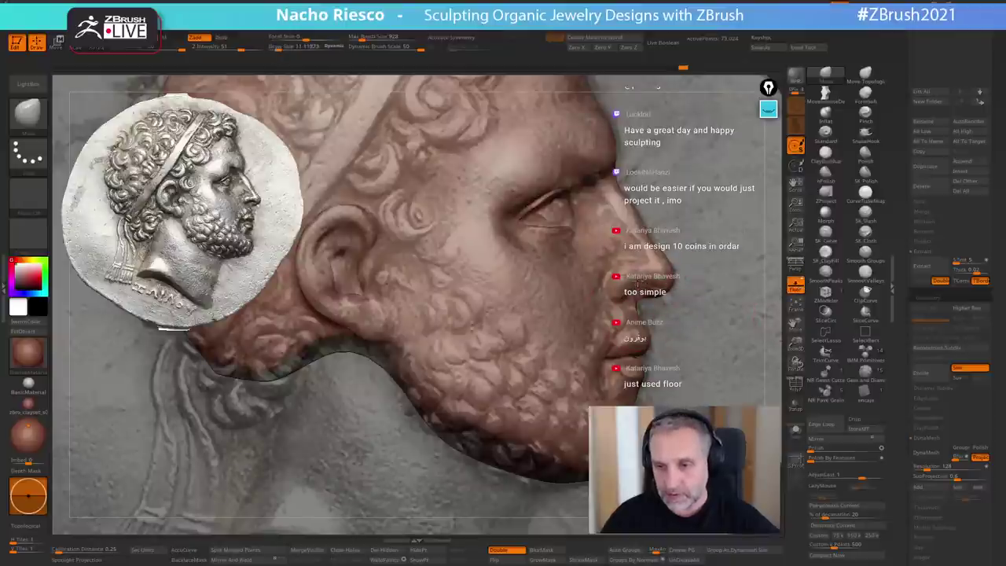
left_click_drag(640, 310, 640, 319)
left_click_drag(714, 331, 791, 320, "alt")
left_click(795, 283)
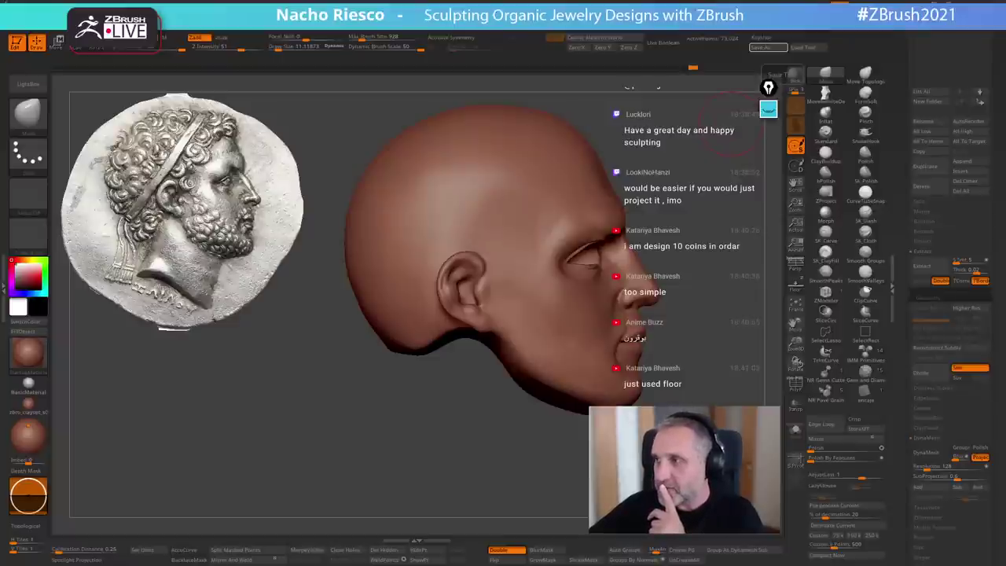
- Examine the whole head from the front and in profile to check the face's proportions
left_click_drag(707, 340, 497, 319)
left_click_drag(596, 338, 498, 436, "alt")
left_click_drag(638, 333, 664, 370)
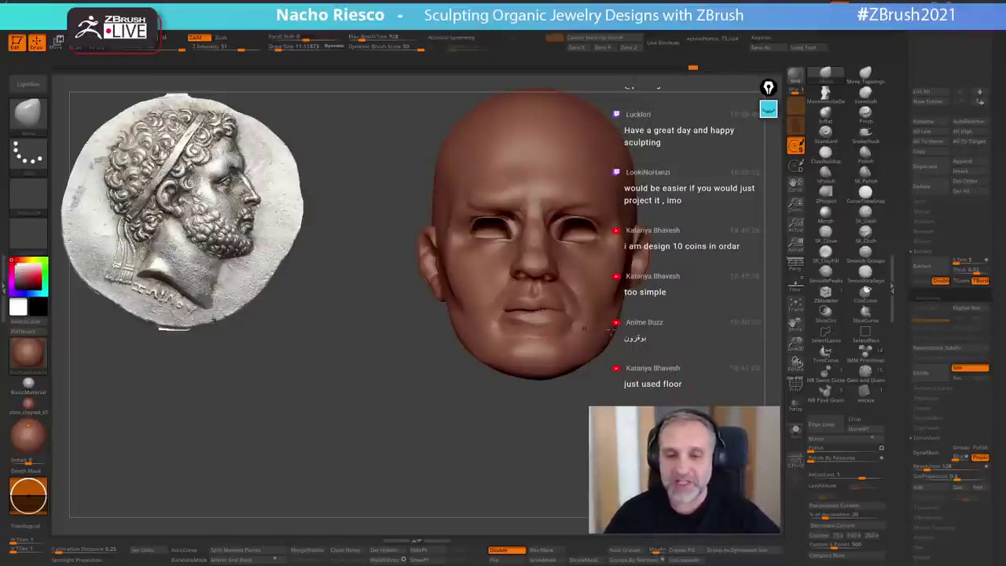
mouse_move(592, 398)
left_mouse_down()
mouse_move(697, 399)
mouse_move(600, 397)
left_mouse_up()
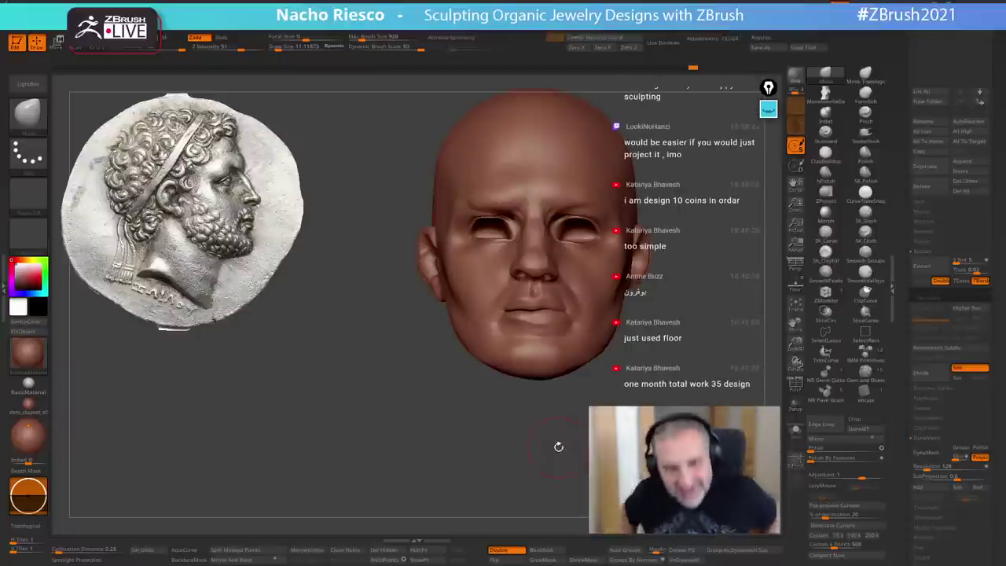
left_click_drag(695, 319, 756, 320, "shift")
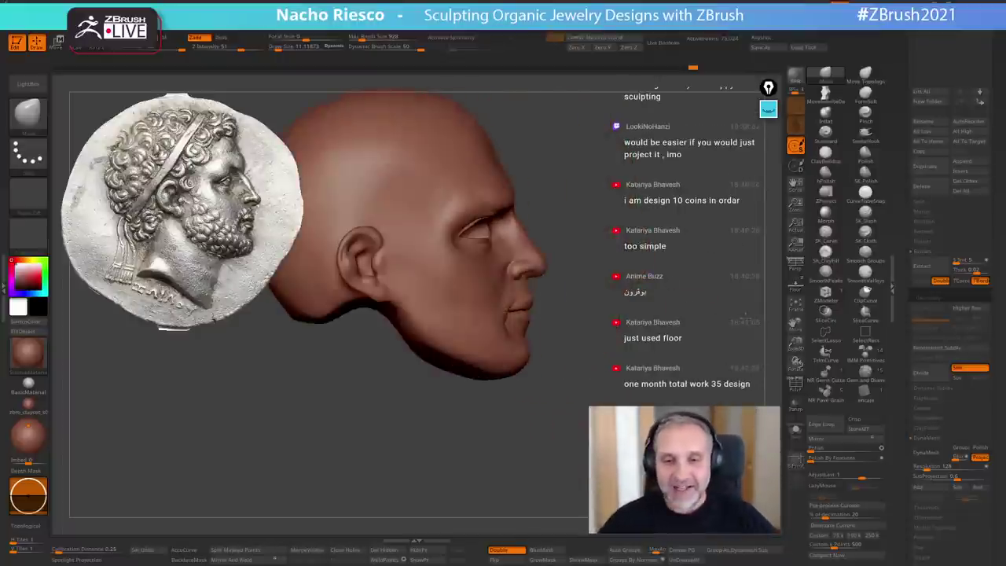
mouse_move(695, 331)
left_mouse_down("alt")
mouse_move(745, 340)
mouse_move(680, 340)
left_mouse_up("alt")
left_click_drag(425, 397, 546, 401)
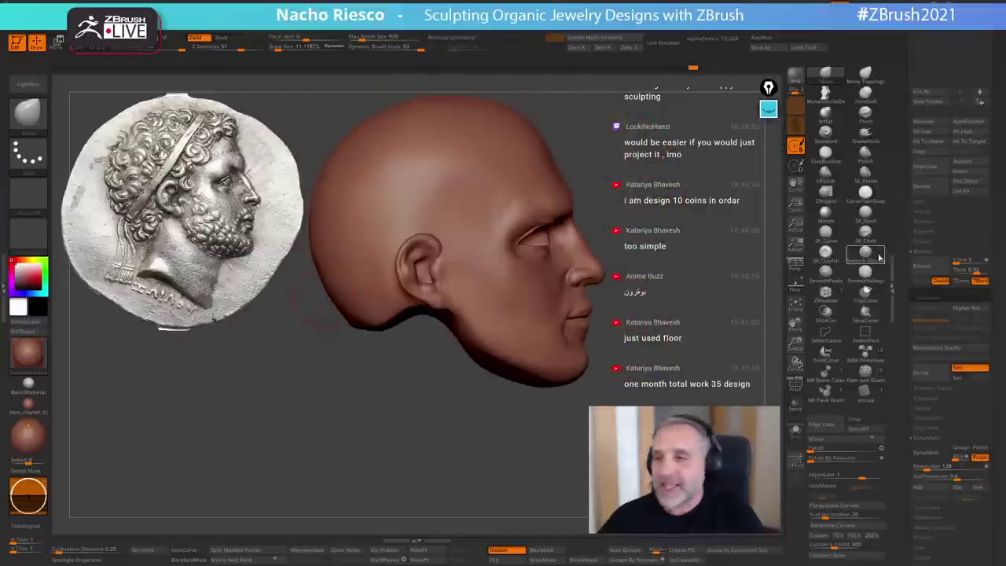
- Open the round coin base tool to inspect its disc and return to the profile head tool
left_click_drag(899, 233, 907, 330)
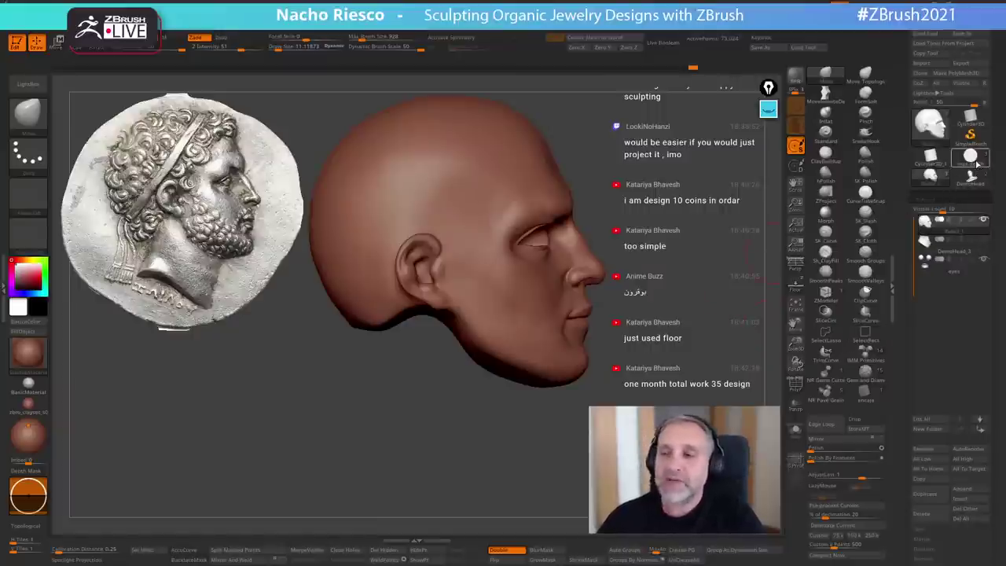
left_click(973, 159)
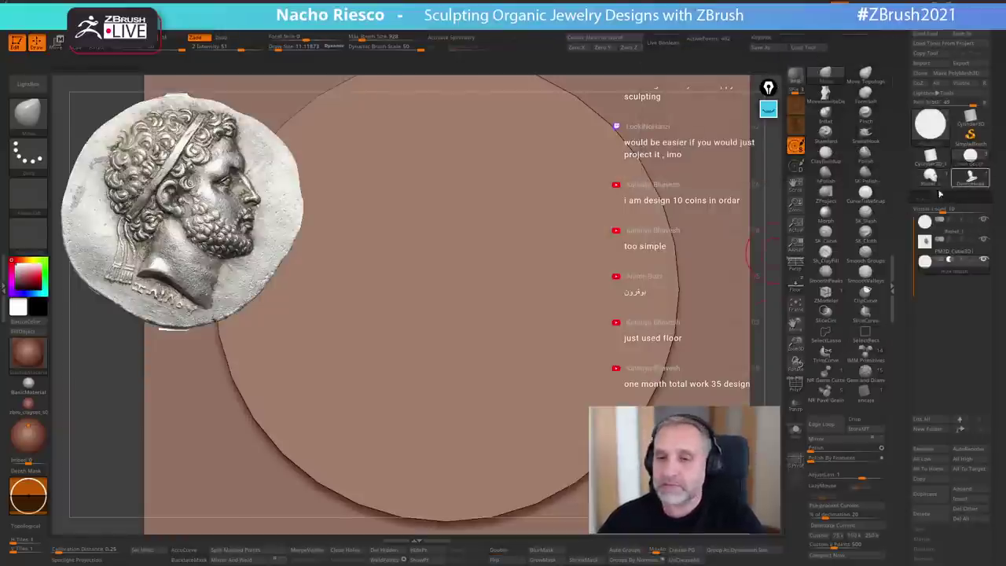
left_click(794, 308)
left_click_drag(740, 344, 831, 274)
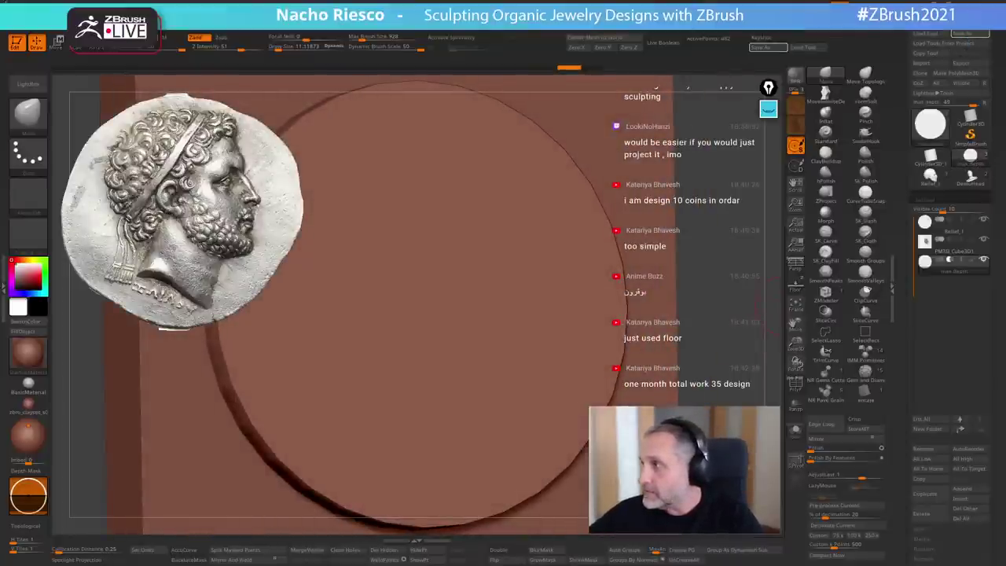
left_click(930, 178)
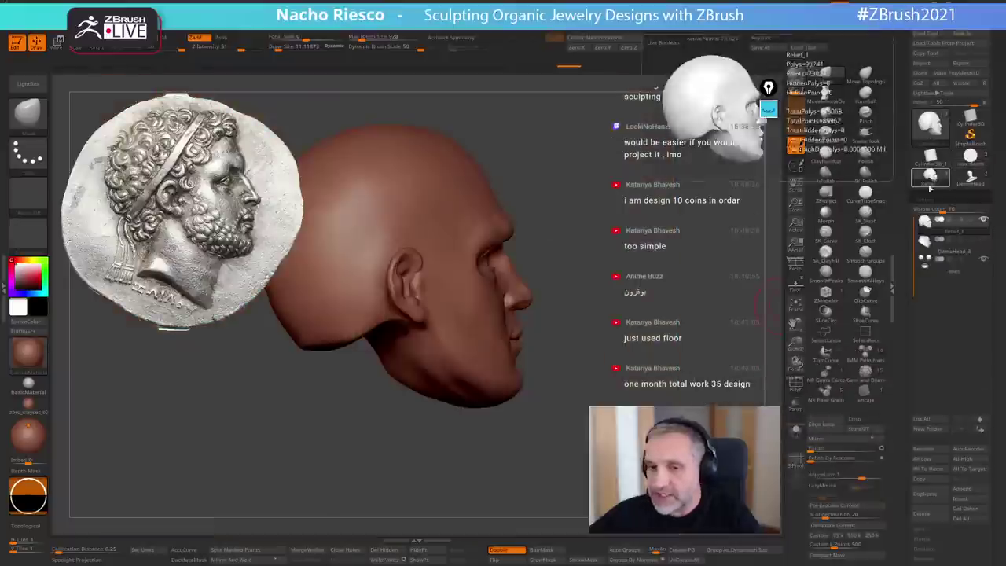
left_click_drag(658, 327, 612, 328)
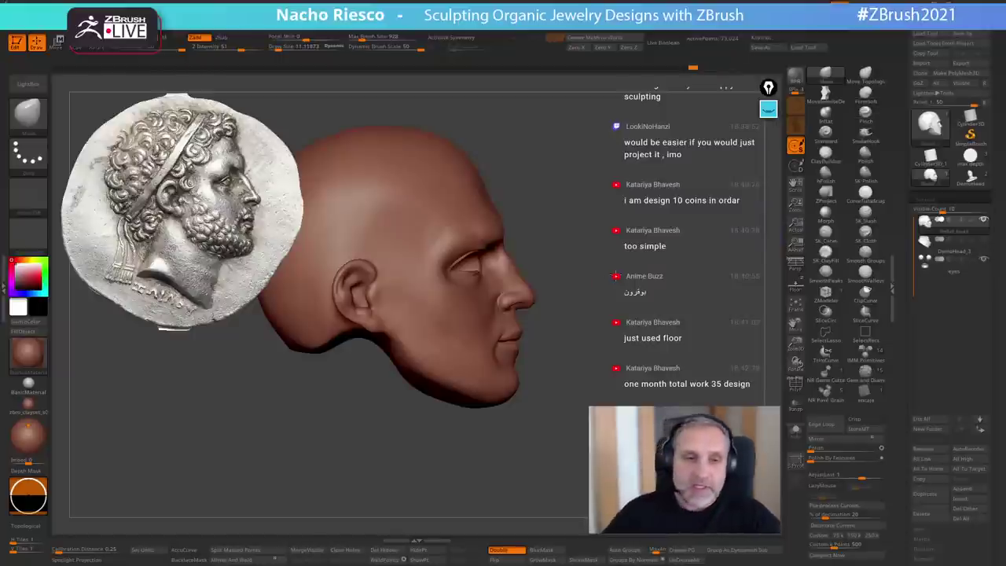
- Create an alpha from the profile head mesh, framed to fill the alpha preview
left_click_drag(616, 276, 713, 297, "alt")
left_click_drag(398, 383, 404, 460, "alt")
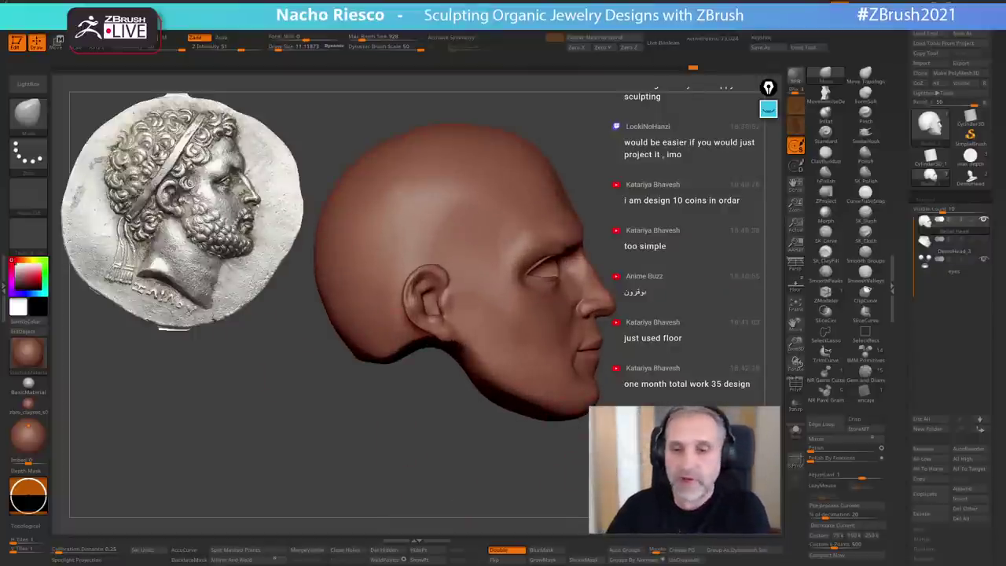
left_click(27, 195)
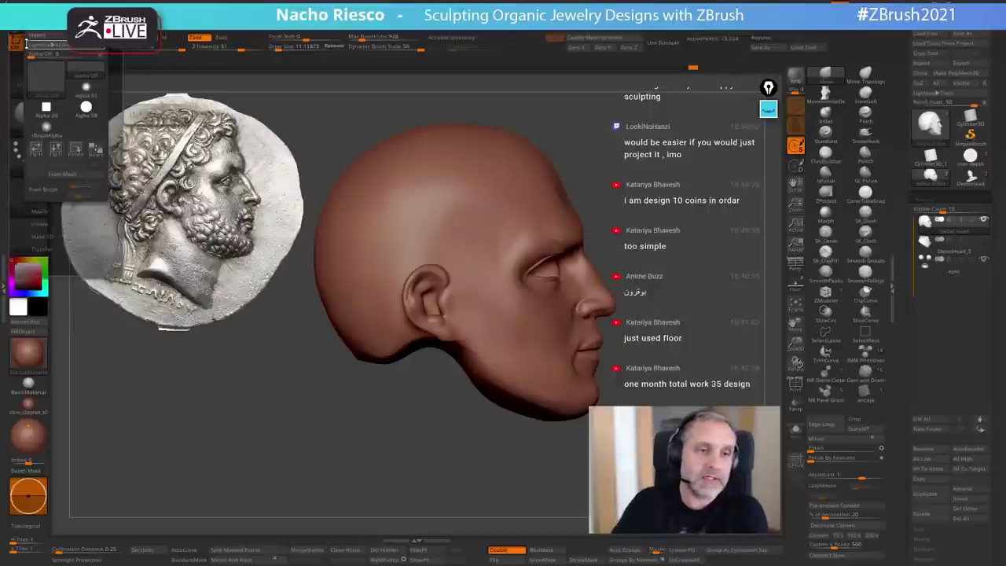
left_click(69, 178)
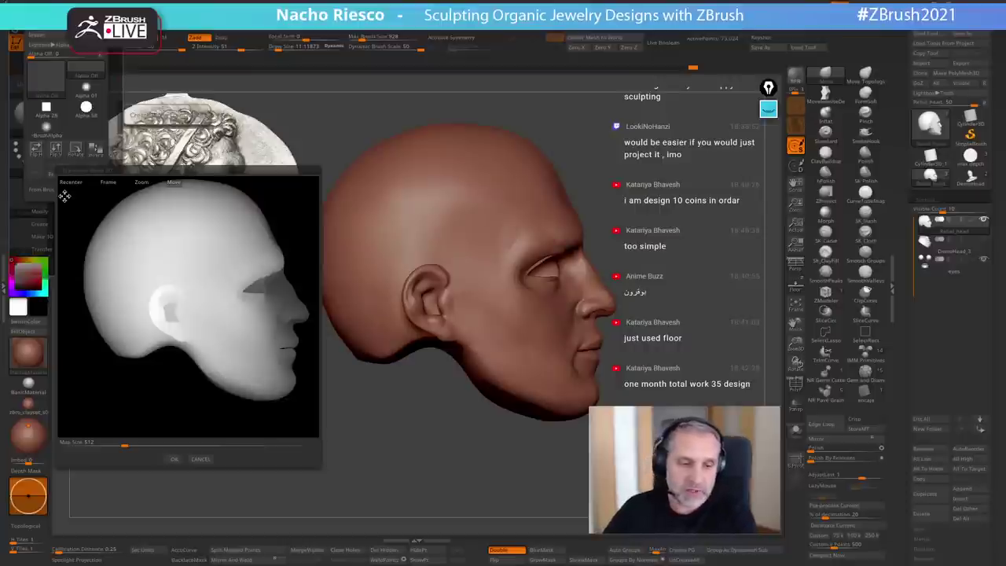
left_click(110, 182)
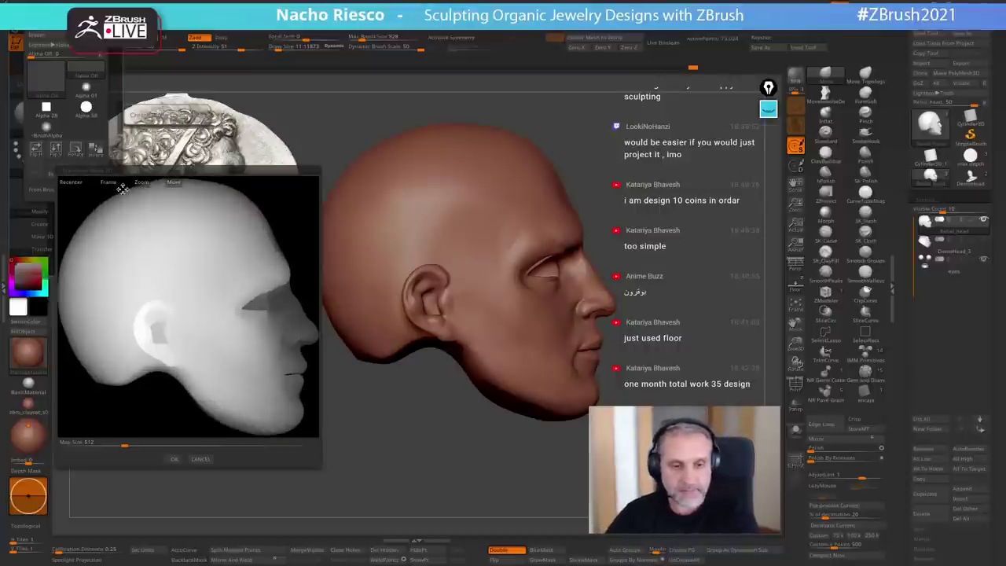
left_click(174, 459)
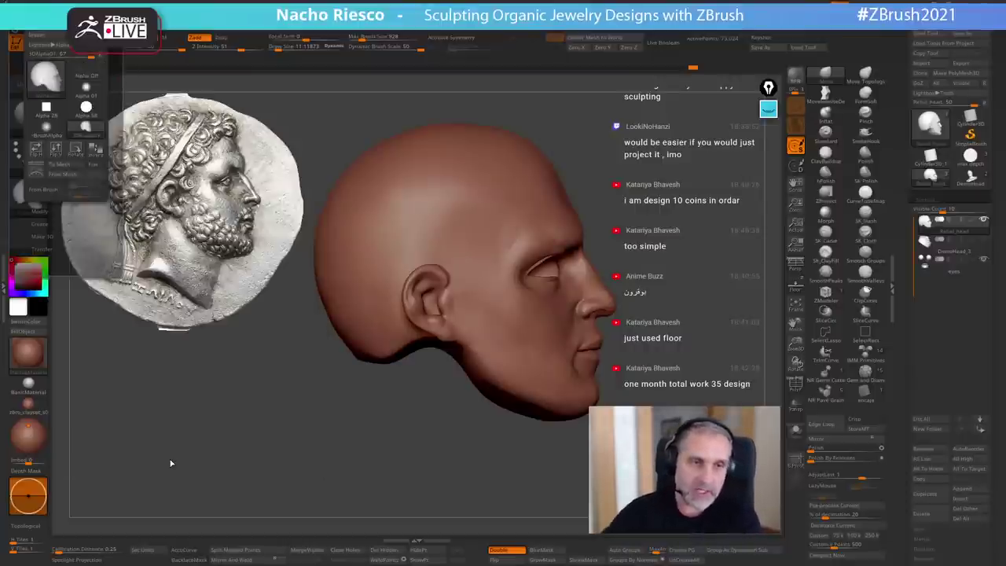
- Convert the head alpha into a 3D relief mesh and frame it in profile
mouse_move(38, 198)
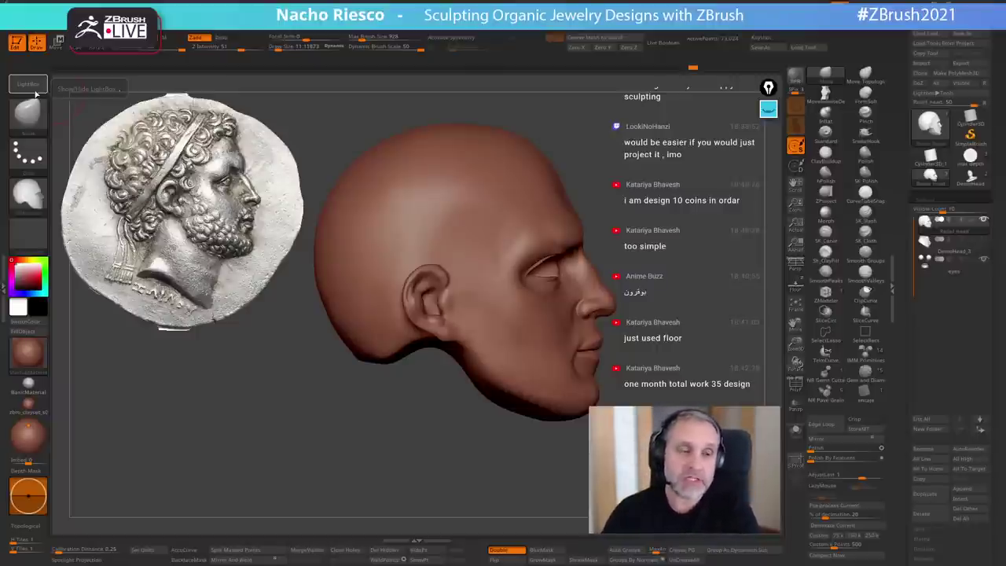
left_click(28, 192)
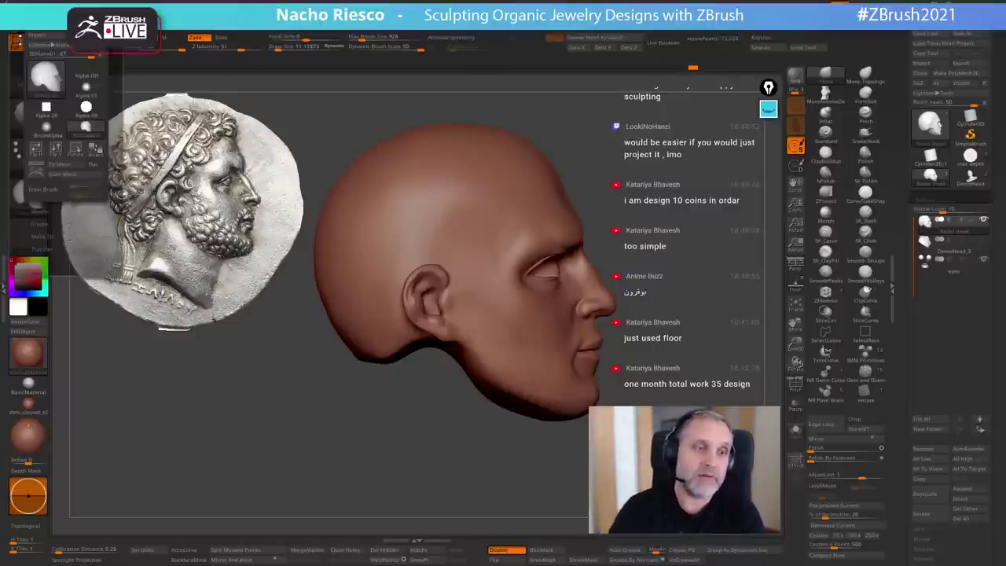
left_click(63, 165)
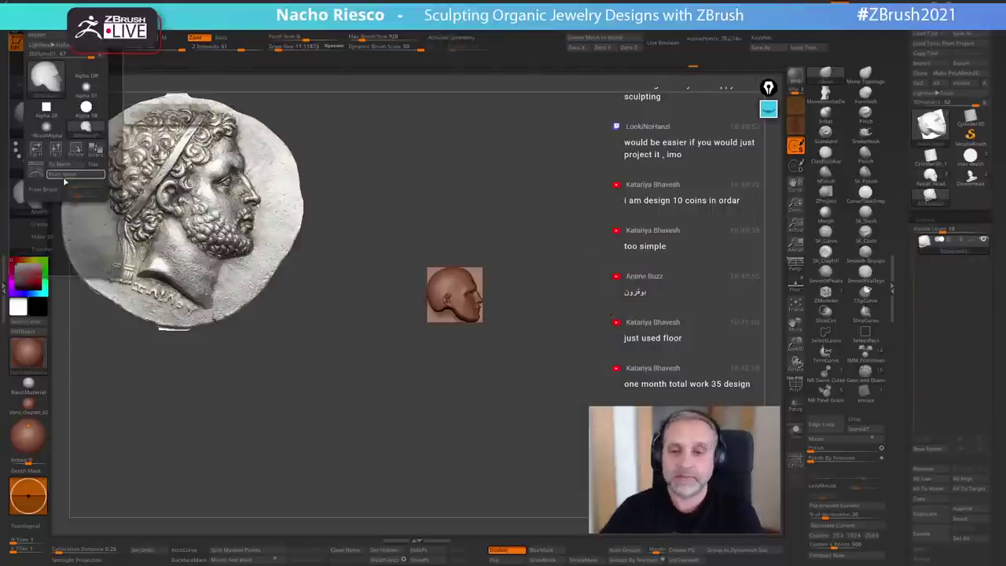
key("f")
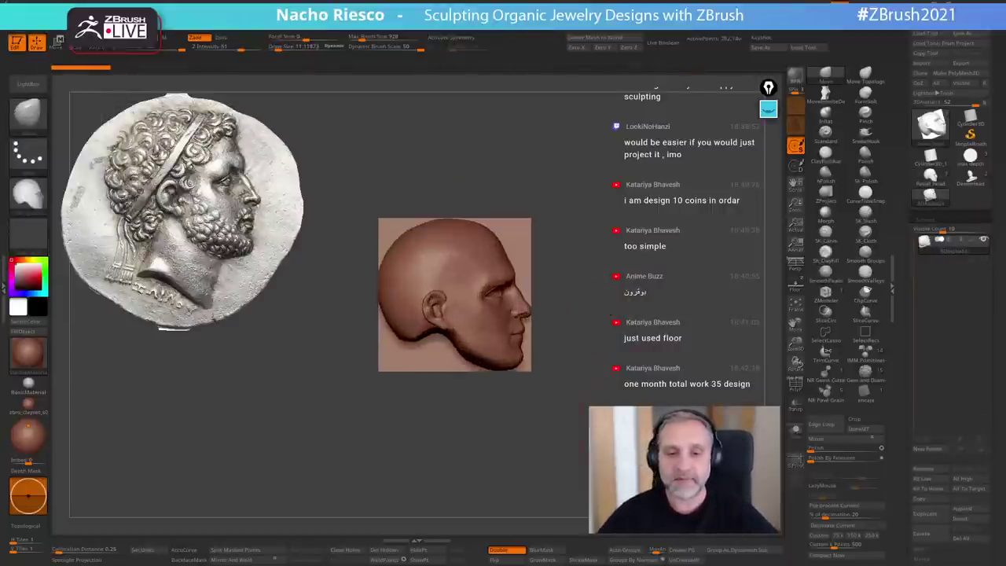
mouse_move(655, 299)
left_mouse_down("shift")
mouse_move(574, 414)
mouse_move(645, 432)
mouse_move(555, 441)
mouse_move(597, 449)
mouse_move(557, 472)
mouse_move(600, 464)
left_mouse_up("shift")
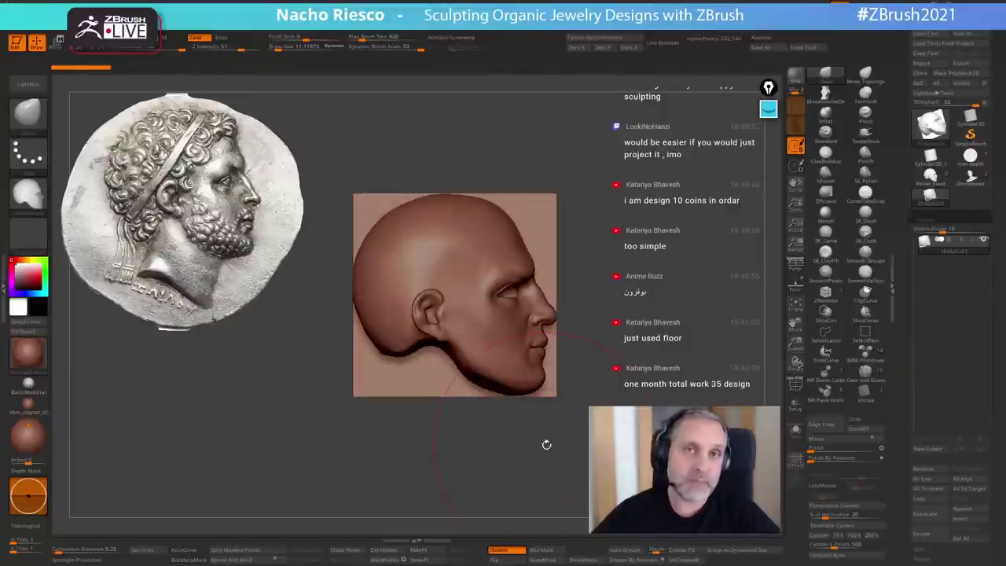
- Try stretching the head relief along its depth axis with the gizmo, and undo the scaling
left_click_drag(638, 364, 683, 379)
left_click_drag(694, 337, 645, 378)
key("w")
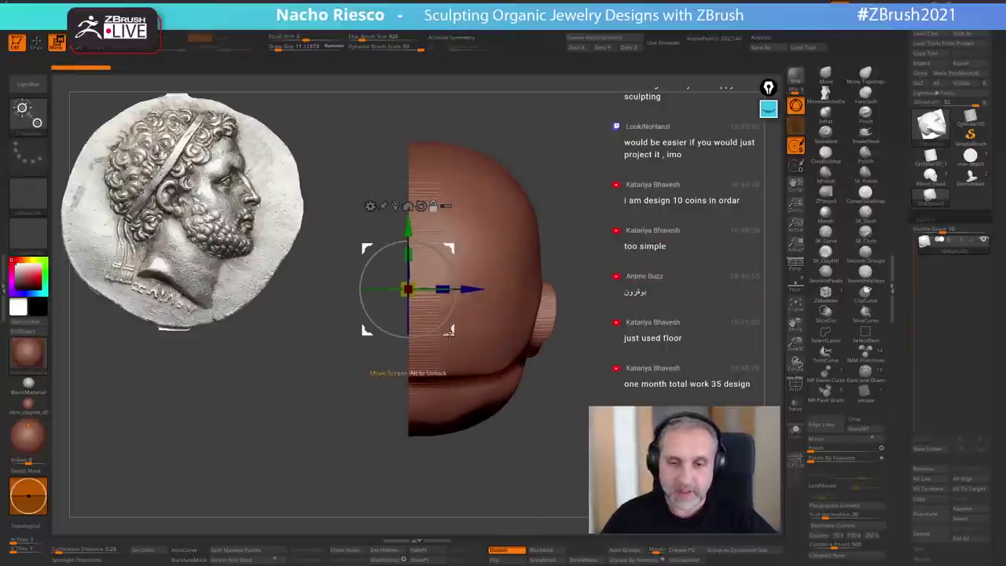
left_click_drag(447, 335, 585, 362, "alt")
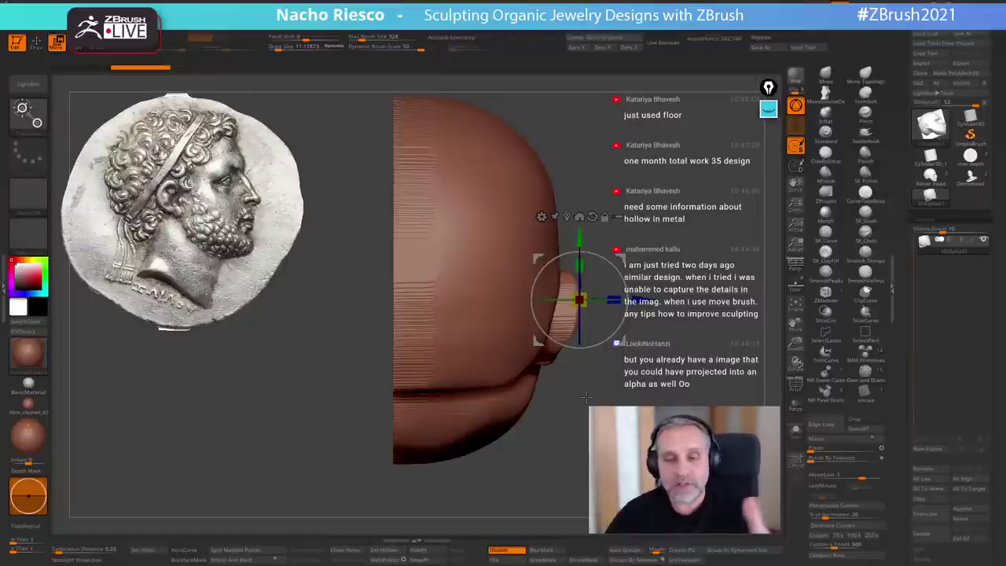
left_click_drag(709, 276, 690, 289)
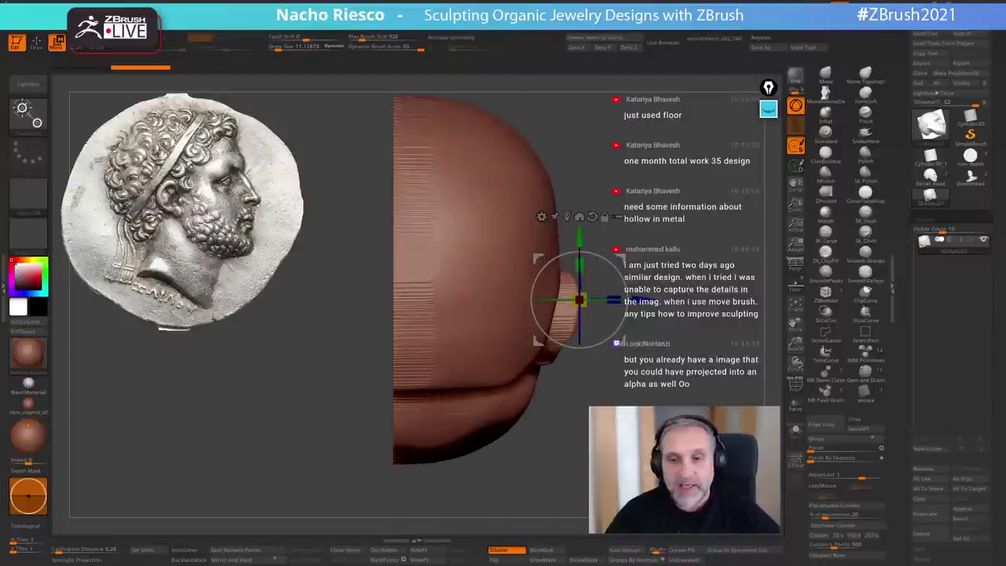
left_click_drag(688, 241, 666, 256, "alt")
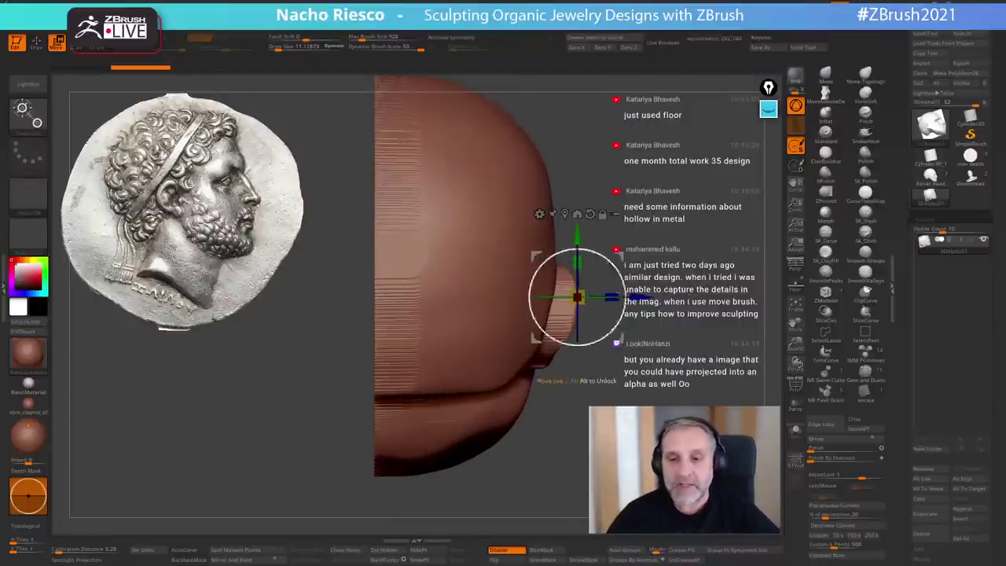
mouse_move(636, 299)
left_mouse_down("alt")
mouse_move(447, 313)
mouse_move(568, 316)
mouse_move(528, 317)
mouse_move(506, 334)
left_mouse_up("alt")
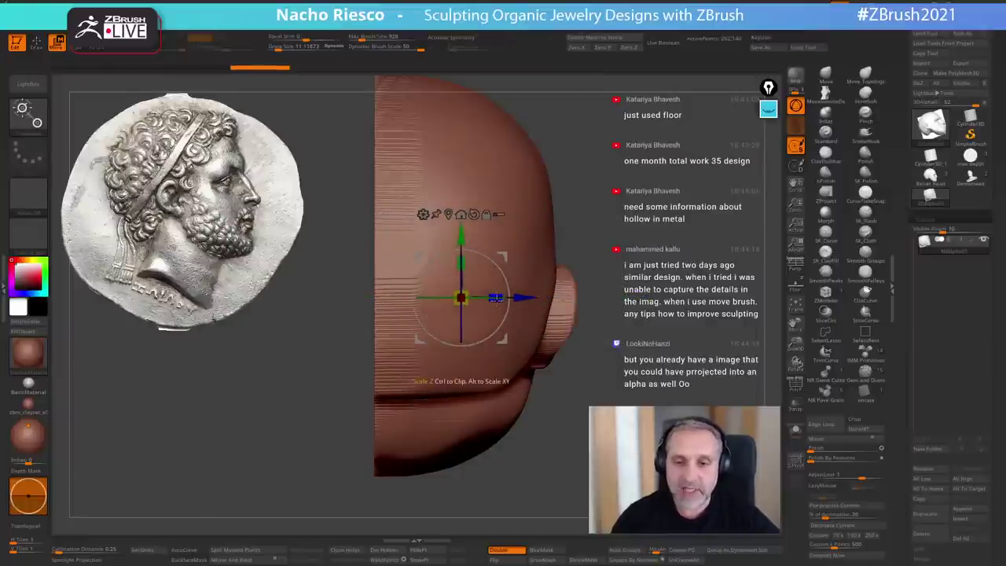
left_click_drag(496, 298, 641, 299)
key("ctrl+z")
left_click_drag(697, 224, 725, 232, "alt")
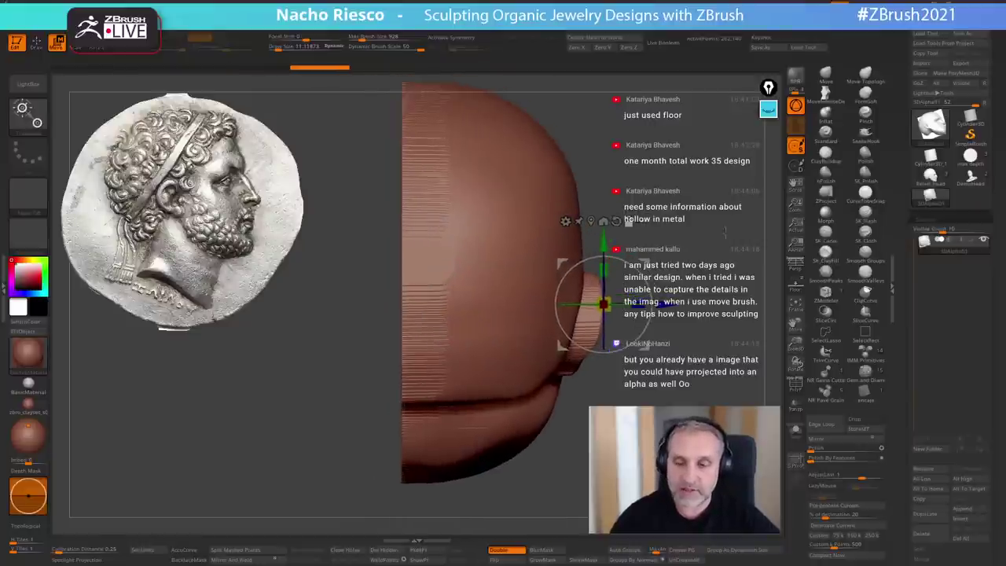
- Draw an annotation line across the relief's depth in side view, and clear the annotation
left_click(768, 108)
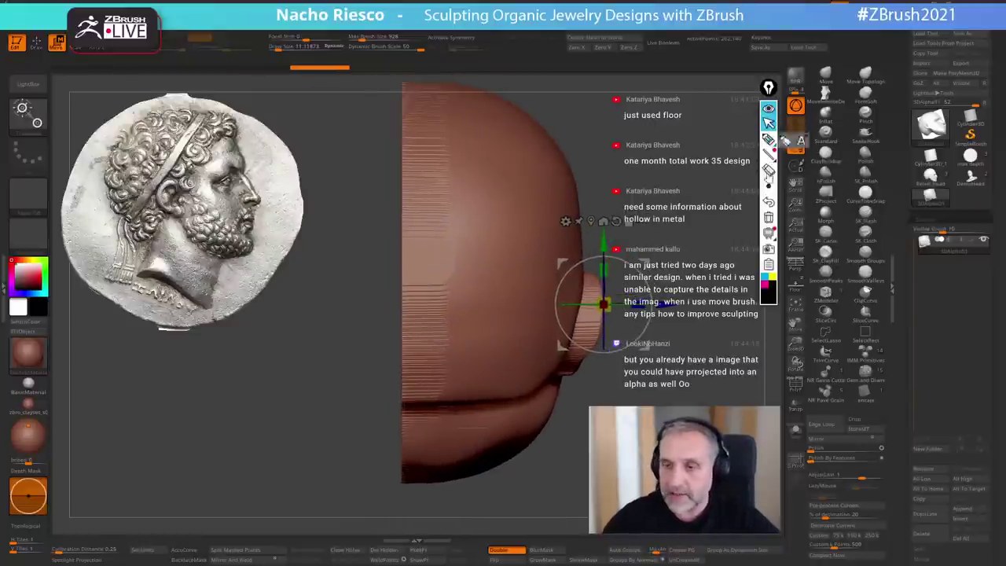
left_click(768, 140)
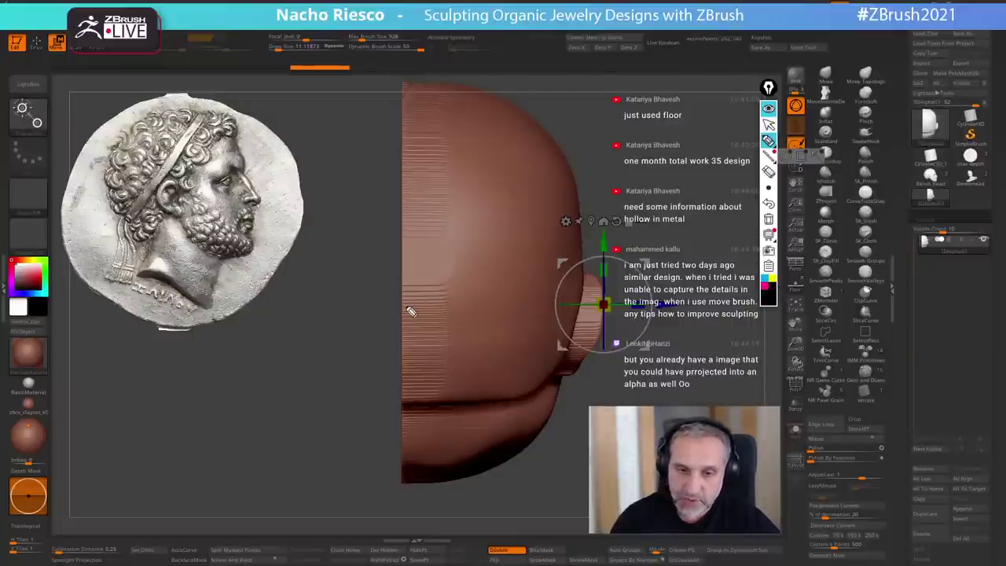
left_click_drag(409, 307, 542, 307)
left_click(769, 218)
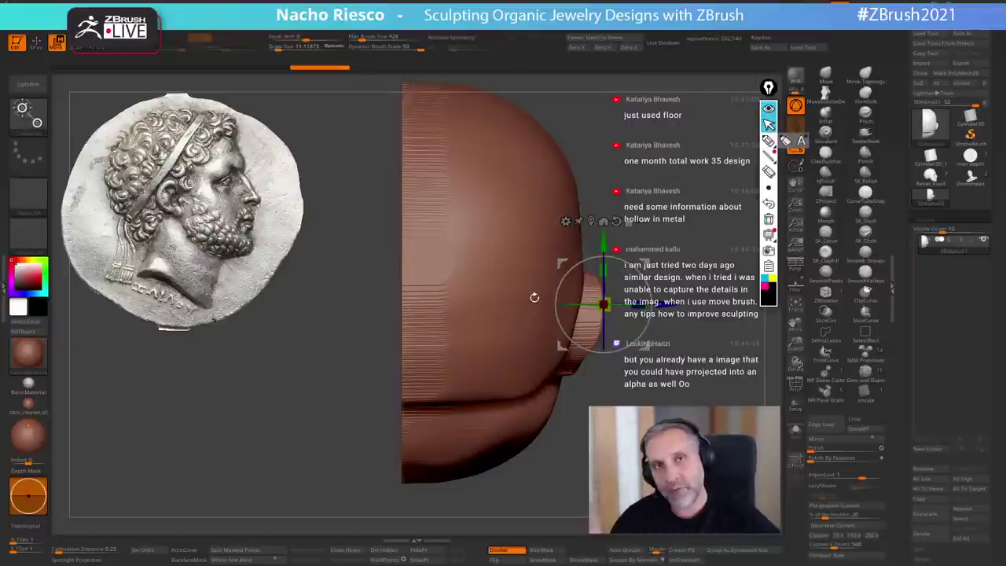
- Examine the head relief from the front and in profile
left_click_drag(706, 338, 652, 408)
left_click_drag(599, 320, 557, 320)
left_click_drag(719, 321, 555, 320)
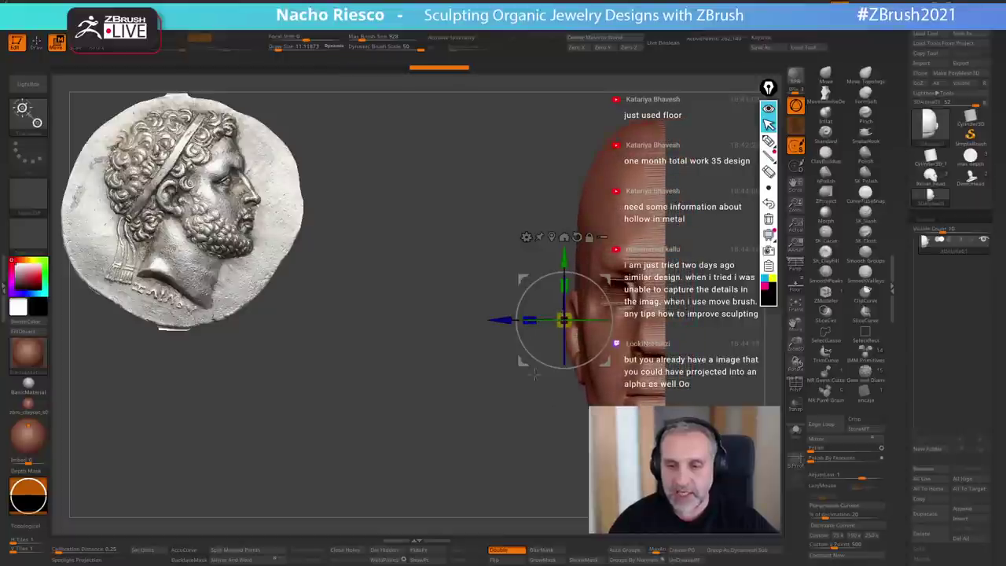
mouse_move(498, 454)
left_mouse_down()
mouse_move(546, 478)
mouse_move(547, 496)
mouse_move(580, 496)
mouse_move(558, 478)
mouse_move(569, 471)
mouse_move(557, 469)
mouse_move(559, 490)
mouse_move(512, 480)
left_mouse_up()
key("q")
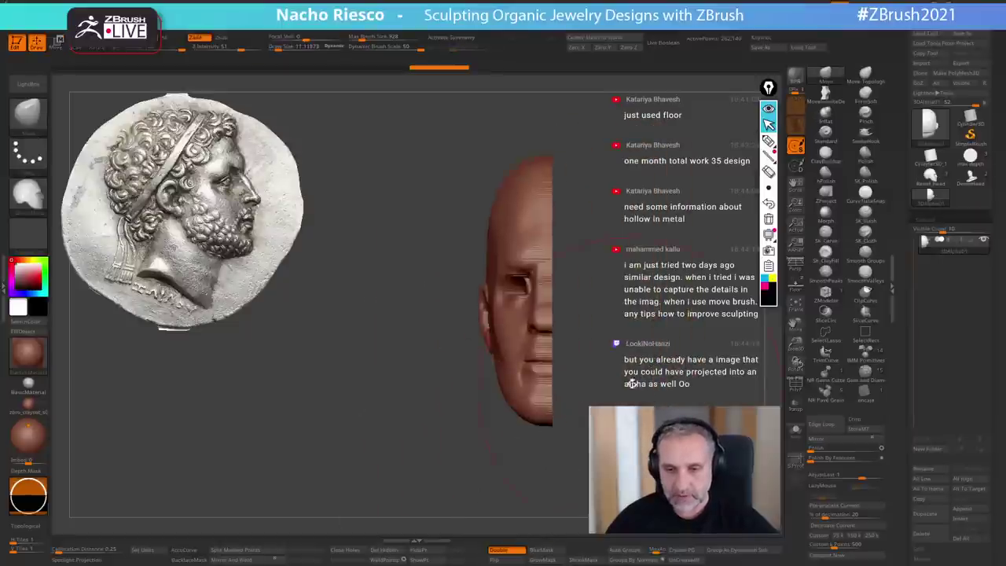
key("w")
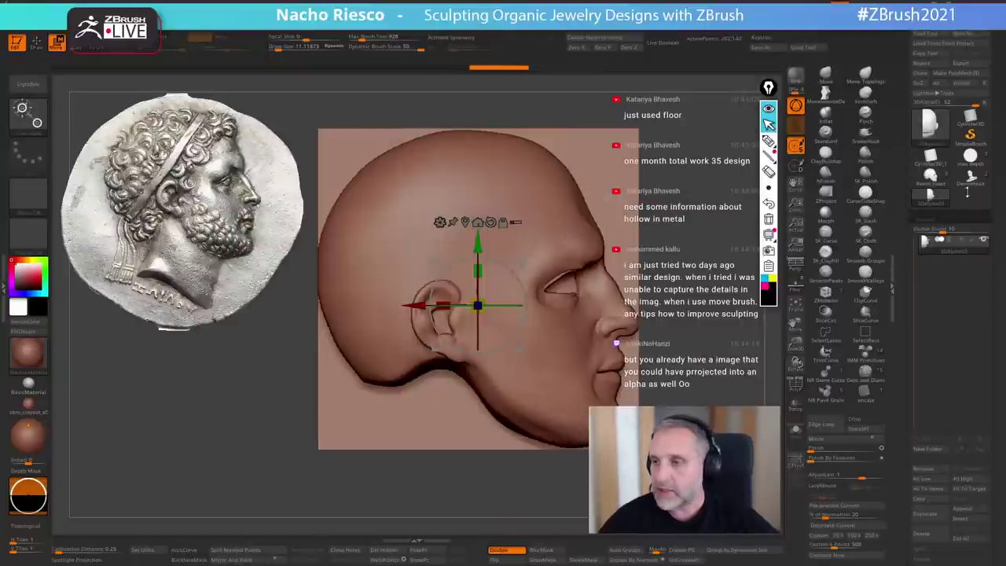
- Open the round coin base tool, frame it, and show the coin reference on the floor grid
left_click(975, 160)
left_click(795, 305)
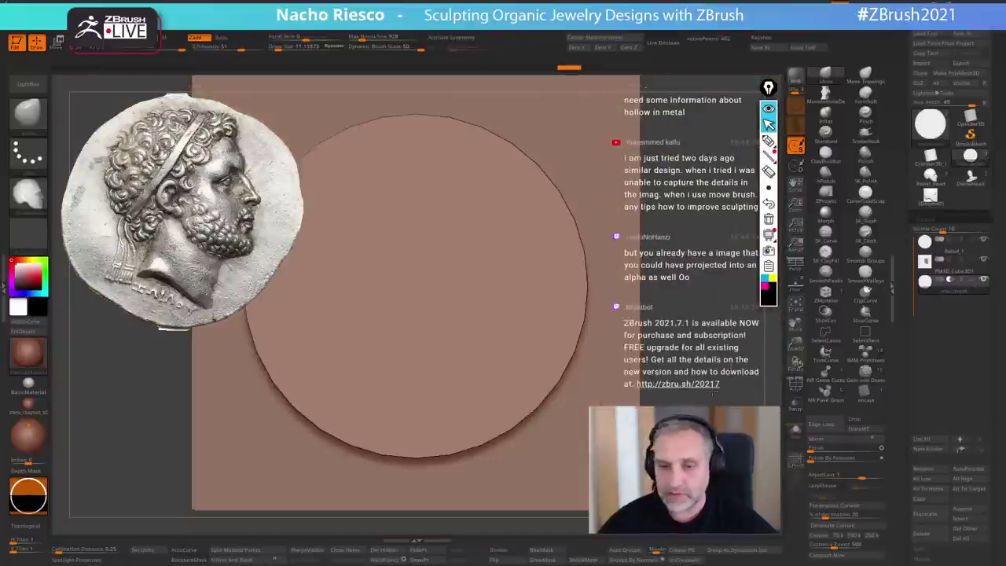
left_click(796, 305)
left_click(797, 286)
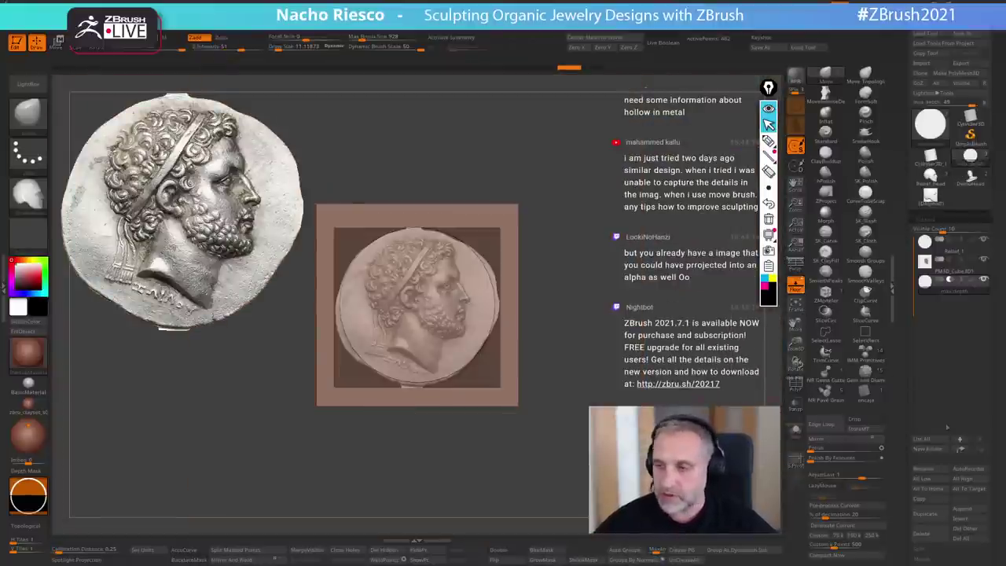
- Insert the head relief mesh as a new subtool below PM3D_Cube3D1
left_click(954, 271)
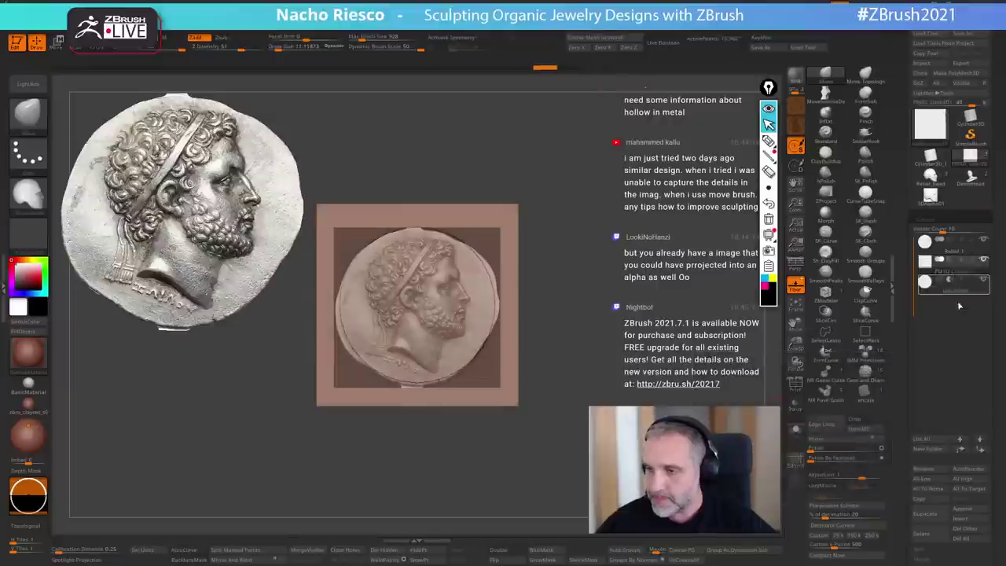
left_click(966, 520)
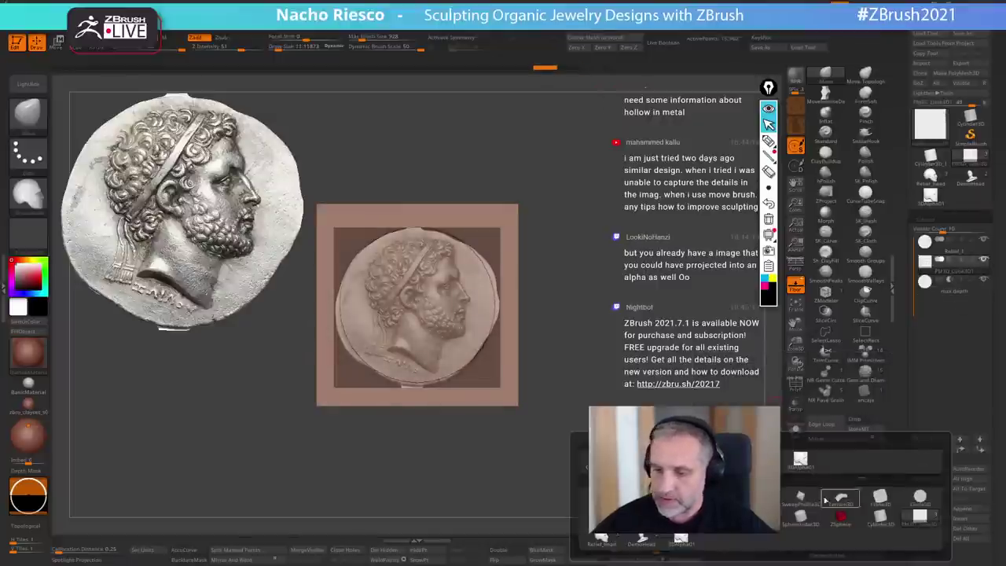
left_click(800, 461)
- Isolate the head relief with transparency, enlarge and align it to the coin reference's head, and show the other subtools again
left_click(796, 406)
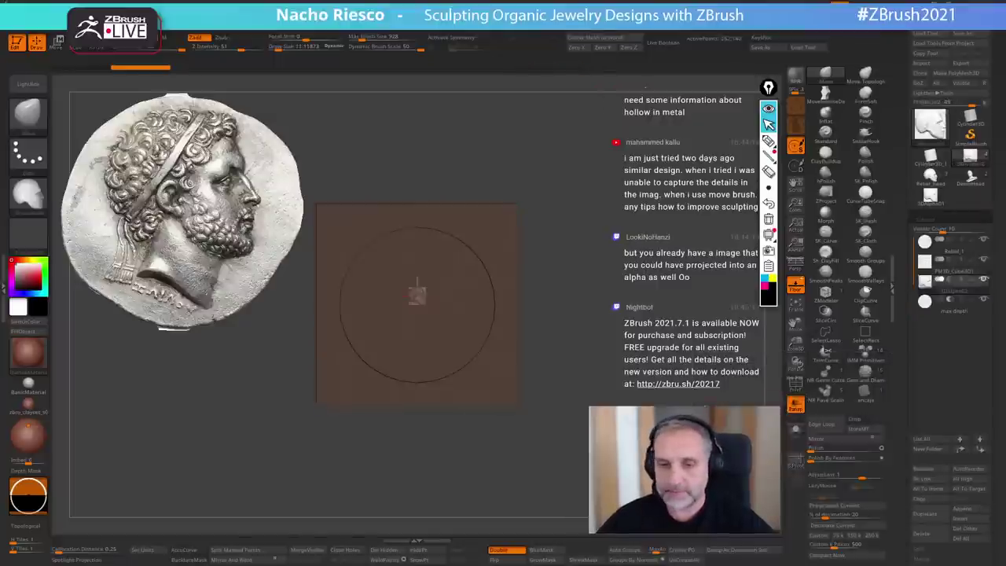
left_click(796, 430)
left_click_drag(503, 495, 537, 481, "alt")
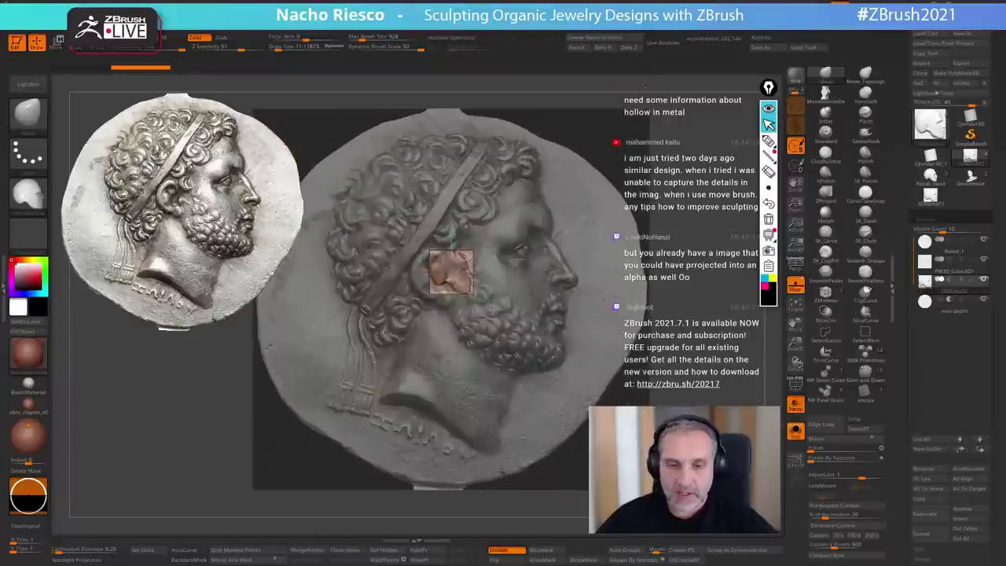
key("w")
left_click_drag(450, 274, 586, 273)
left_click_drag(506, 359, 495, 316)
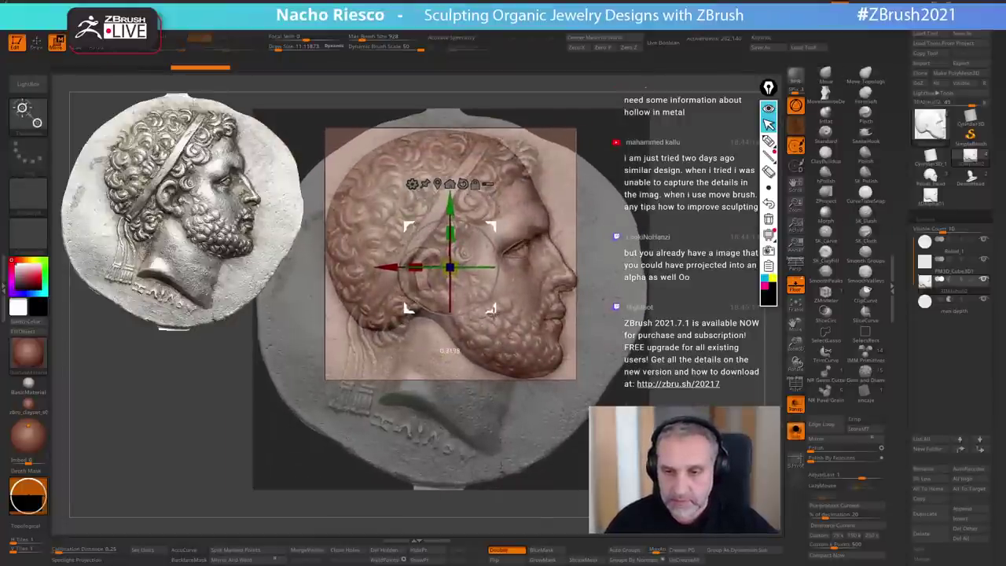
key("q")
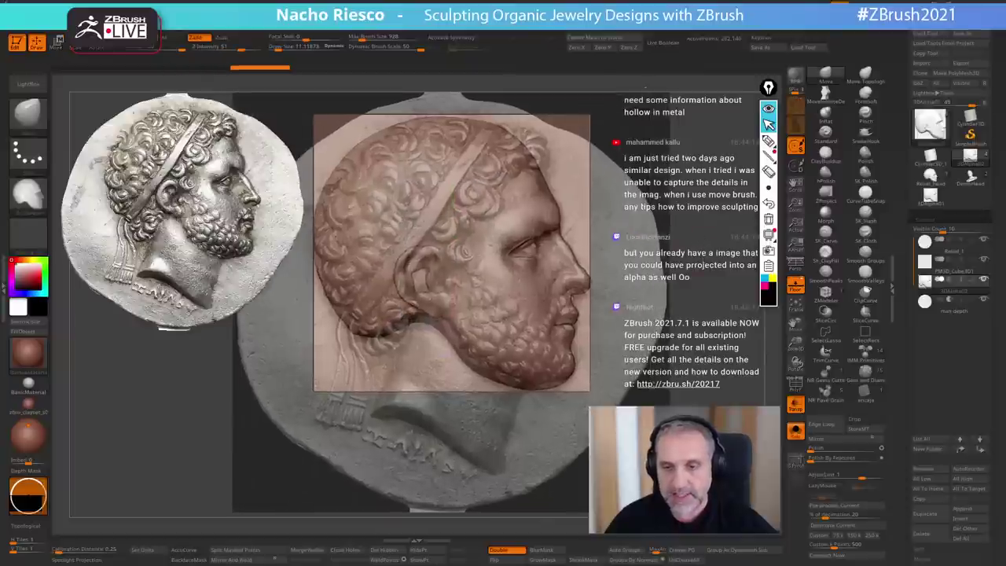
left_click(797, 428)
left_click(795, 407)
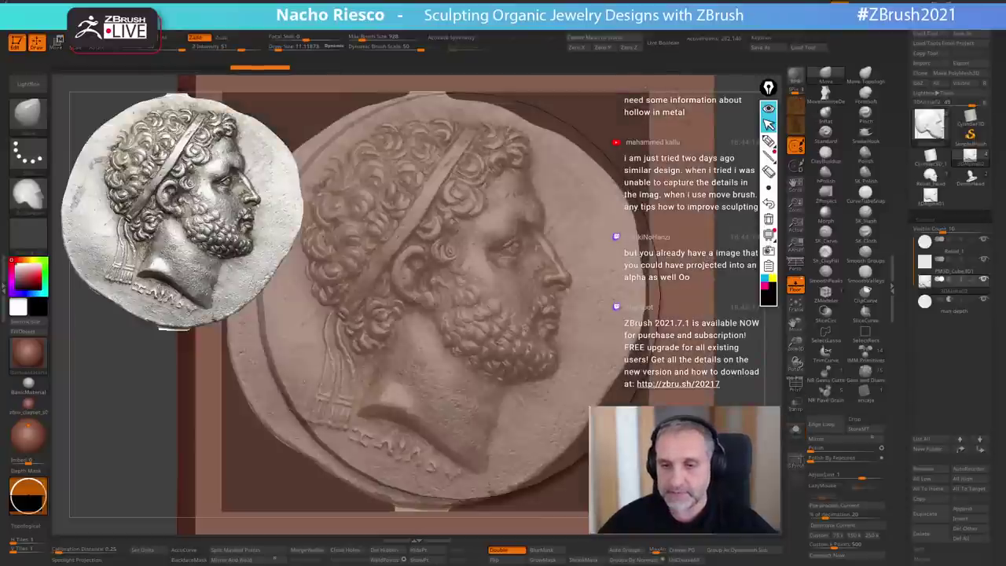
- Push the head relief back in depth against the coin disc, and hide the coin reference
key("w")
left_click_drag(516, 266, 618, 268)
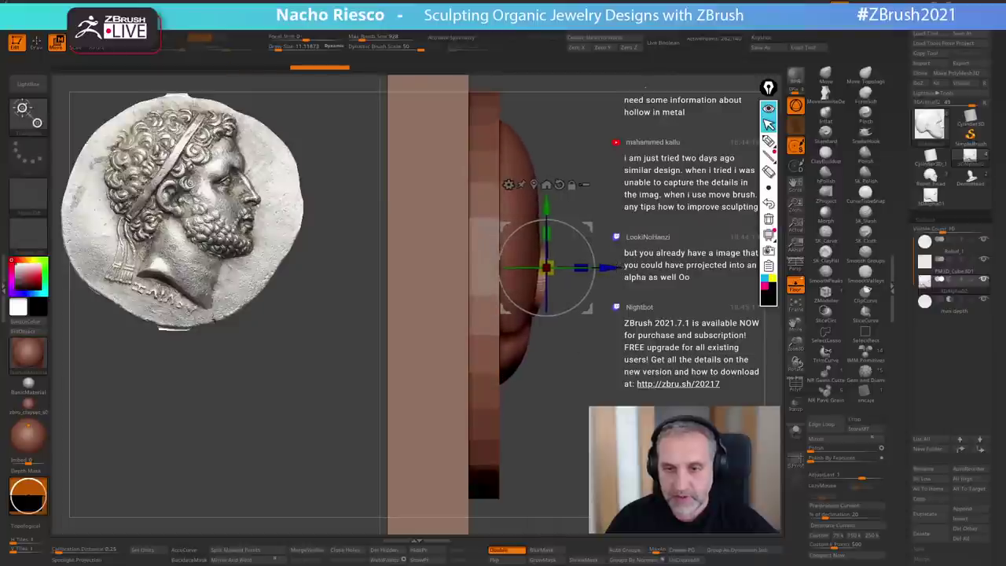
left_click_drag(692, 366, 561, 379)
left_click_drag(485, 271, 467, 271)
key("q")
left_click_drag(451, 402, 550, 402, "shift")
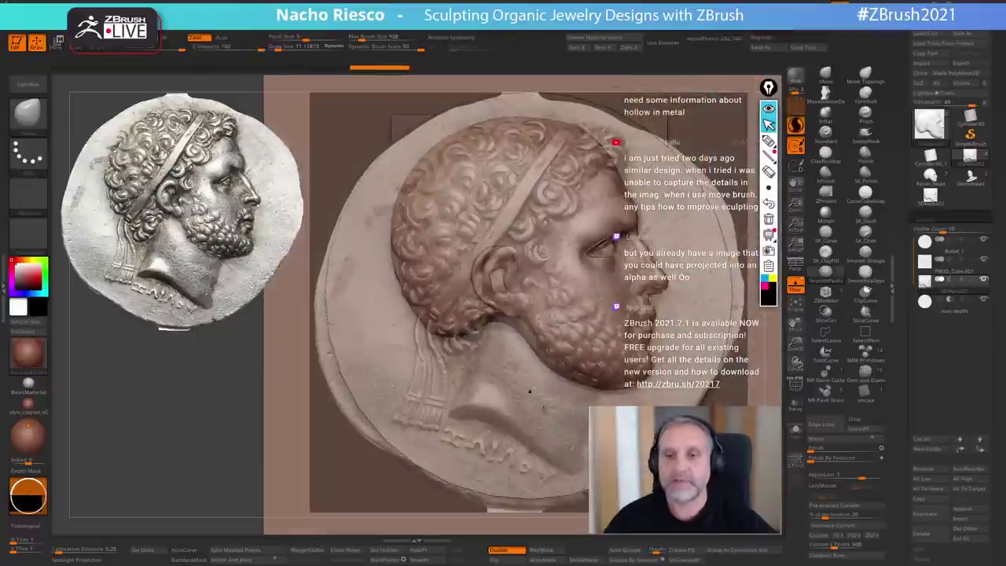
left_click(797, 290)
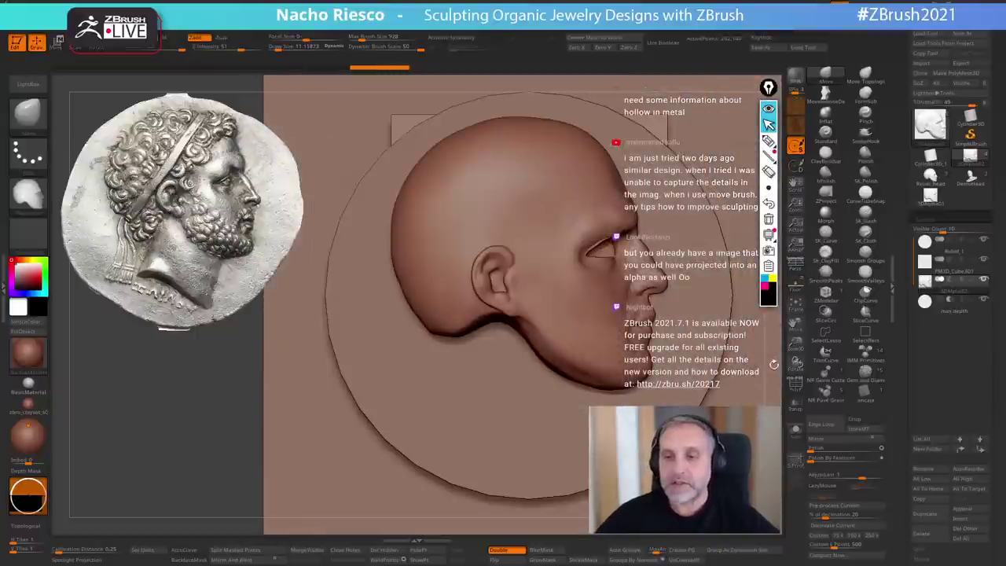
left_click_drag(775, 364, 644, 401, "alt")
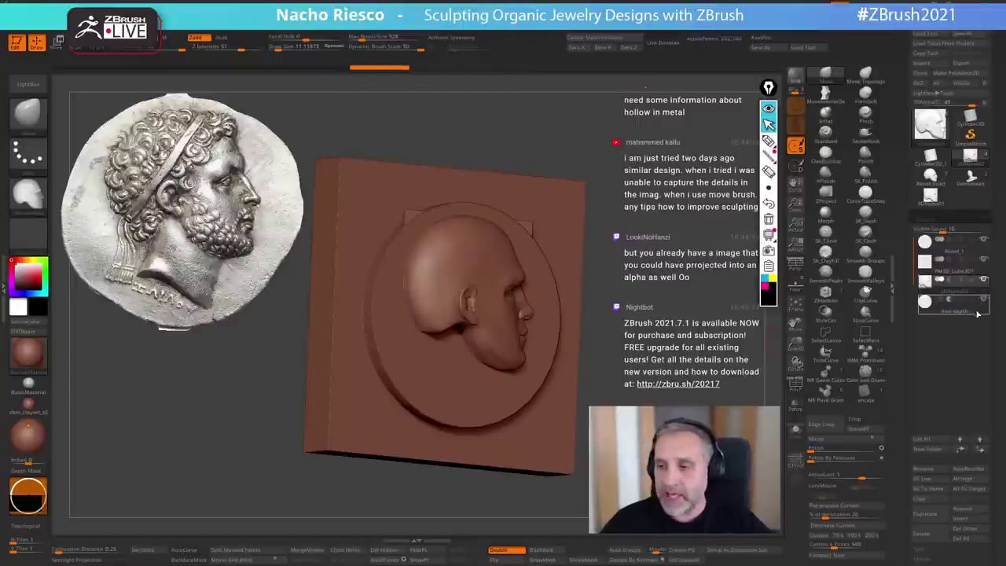
- Hide the max depth subtool and move the head relief along its depth axis to sink it further into the coin disc
mouse_move(978, 317)
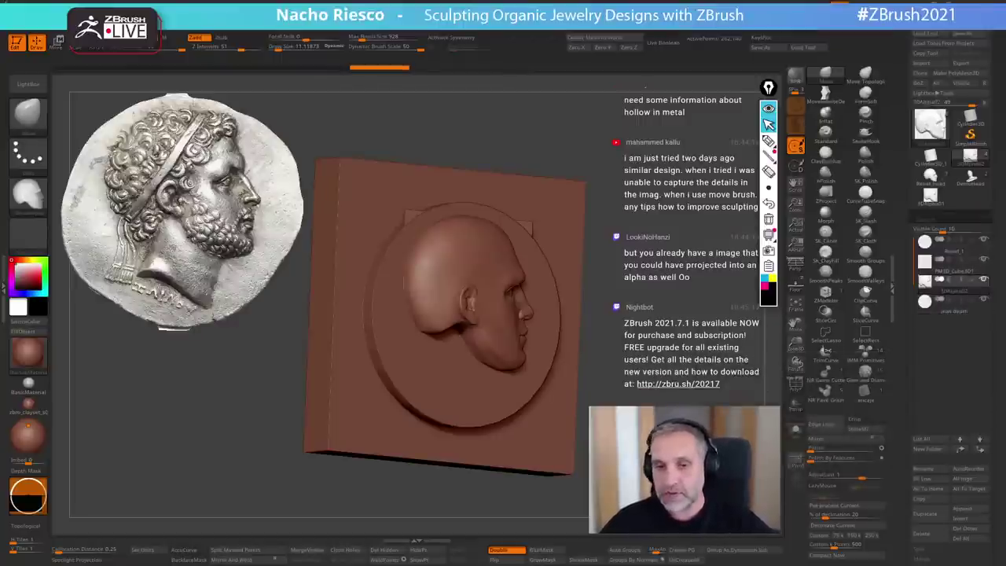
left_click_drag(759, 411, 839, 425)
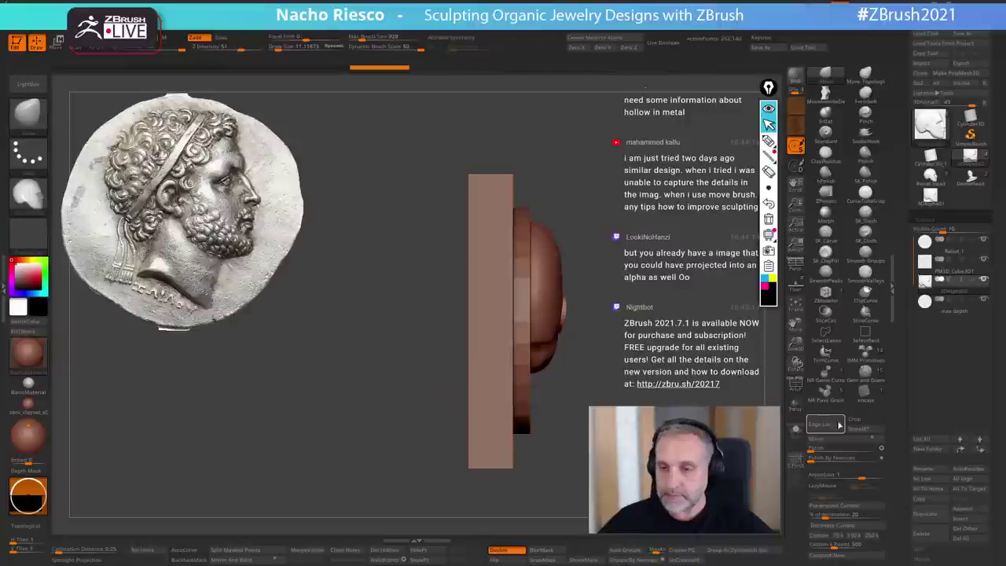
left_click(949, 315)
left_click_drag(774, 413, 763, 519, "alt")
left_click(973, 251)
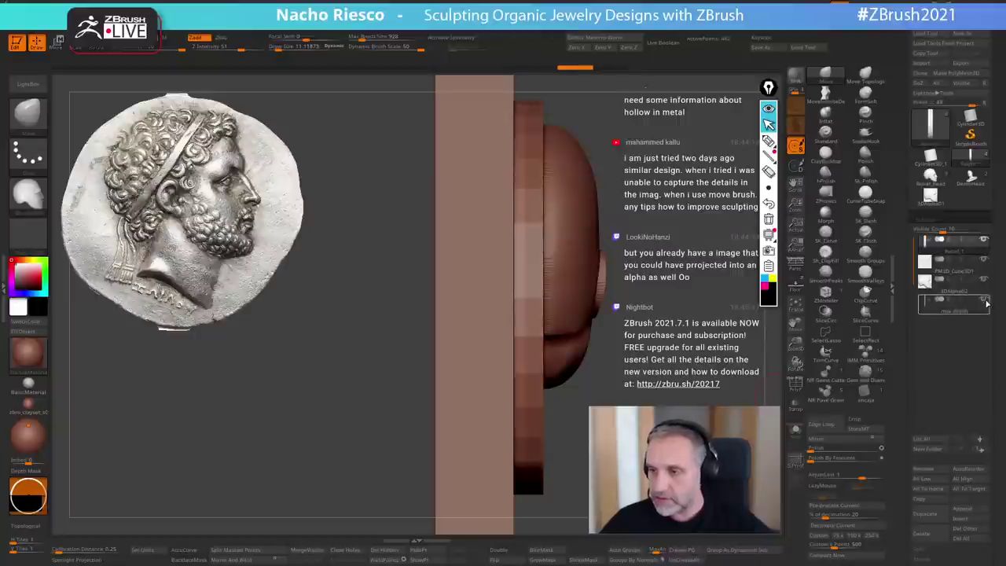
key("w")
left_click(593, 275)
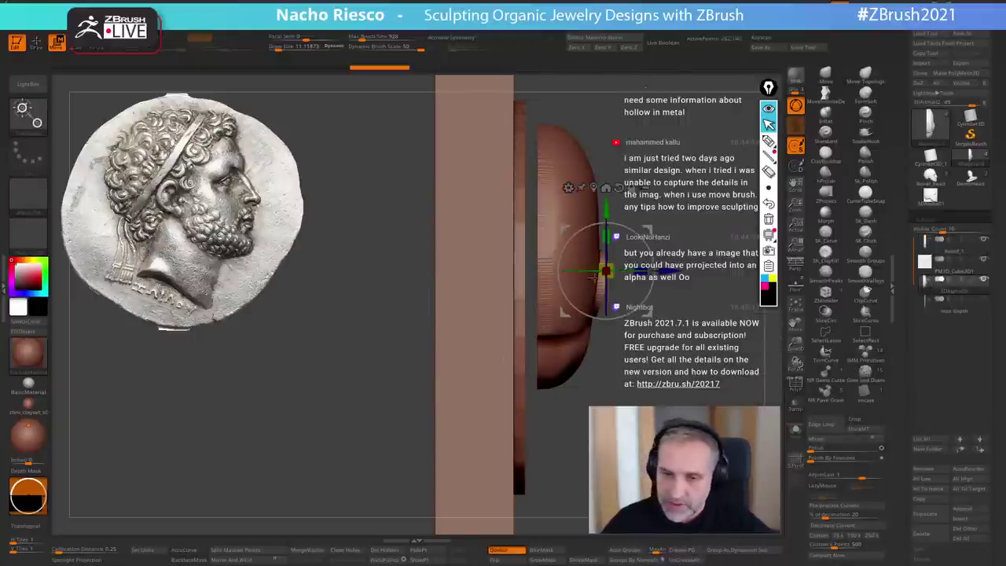
left_click_drag(668, 272, 646, 272)
left_click_drag(677, 307, 335, 441)
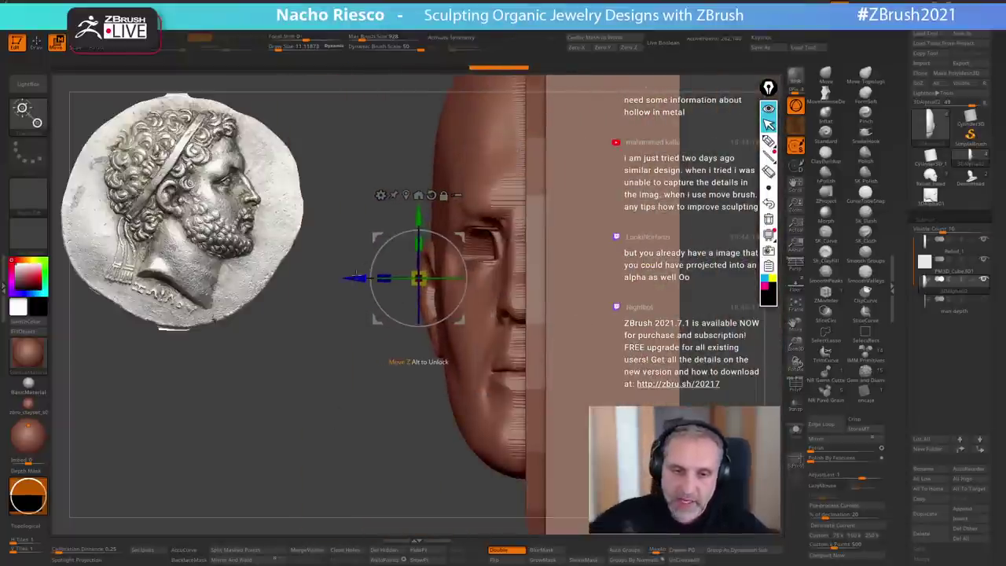
left_click_drag(354, 277, 363, 277)
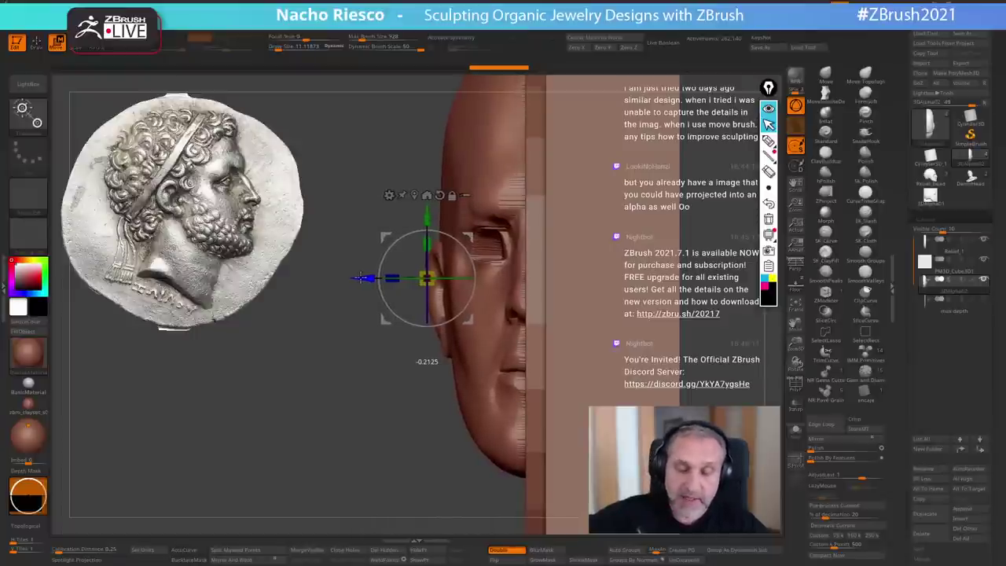
left_click_drag(362, 277, 358, 276)
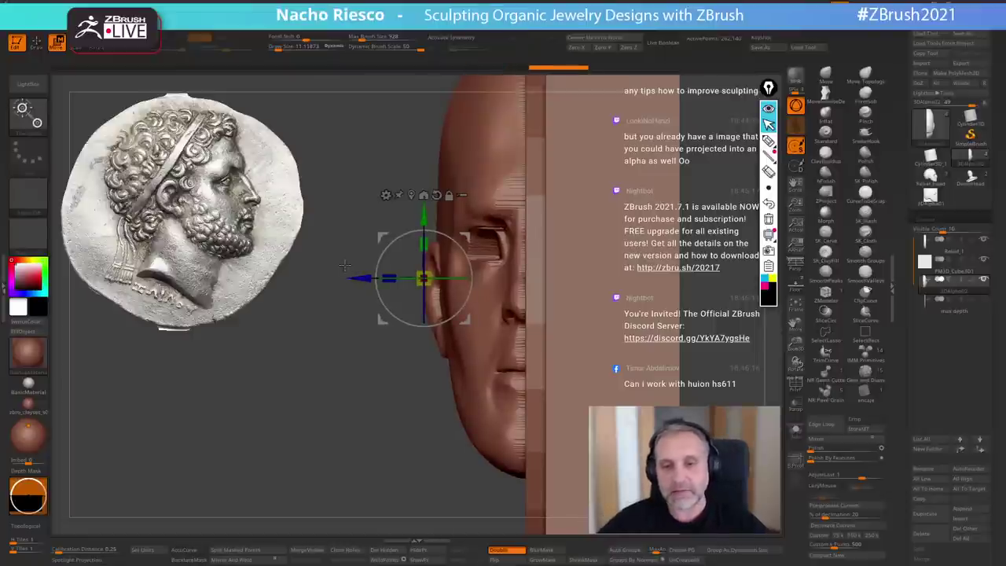
- Show the max depth subtool and compare it with the head relief in side view, marking the depth direction with a temporary arrow
left_click_drag(416, 469, 580, 471)
left_click(984, 299)
left_click(953, 305)
left_click_drag(776, 402, 780, 255)
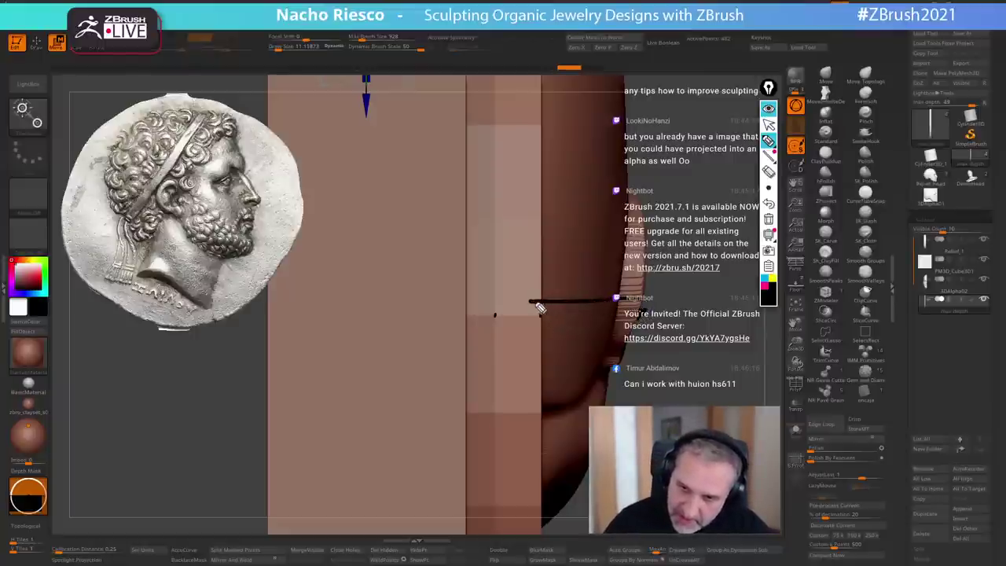
left_click_drag(550, 293, 548, 295)
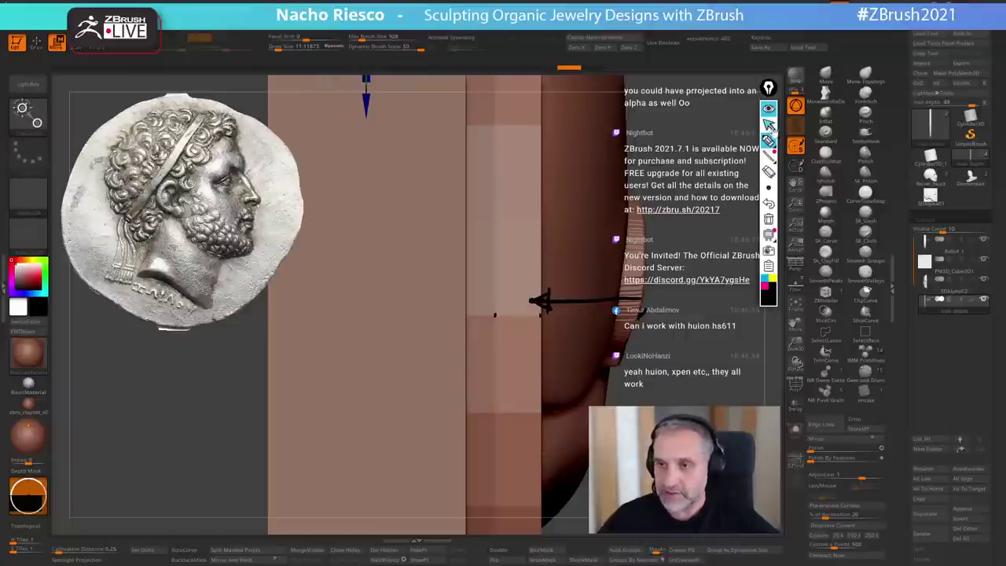
left_click(769, 220)
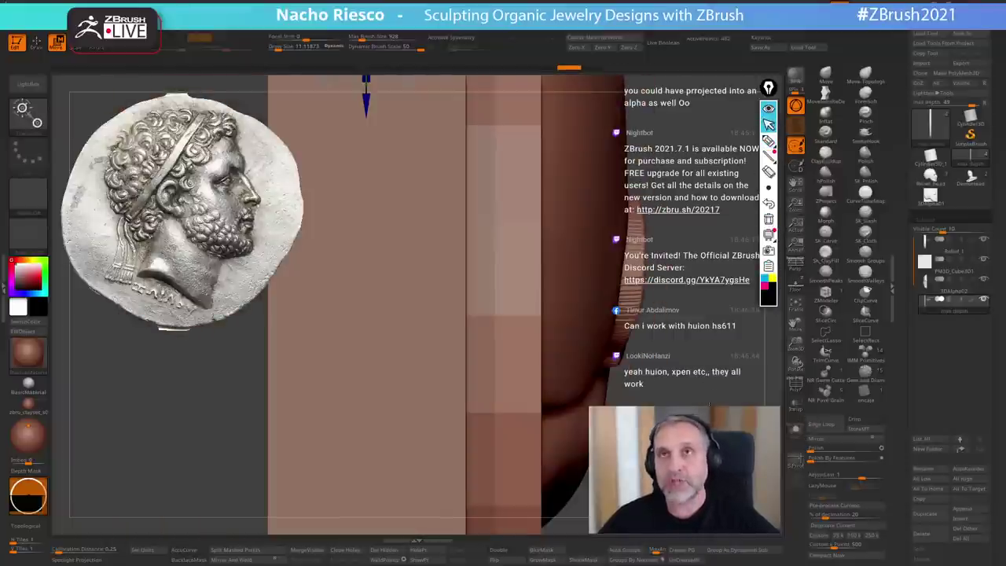
left_click_drag(708, 352, 698, 303, "alt")
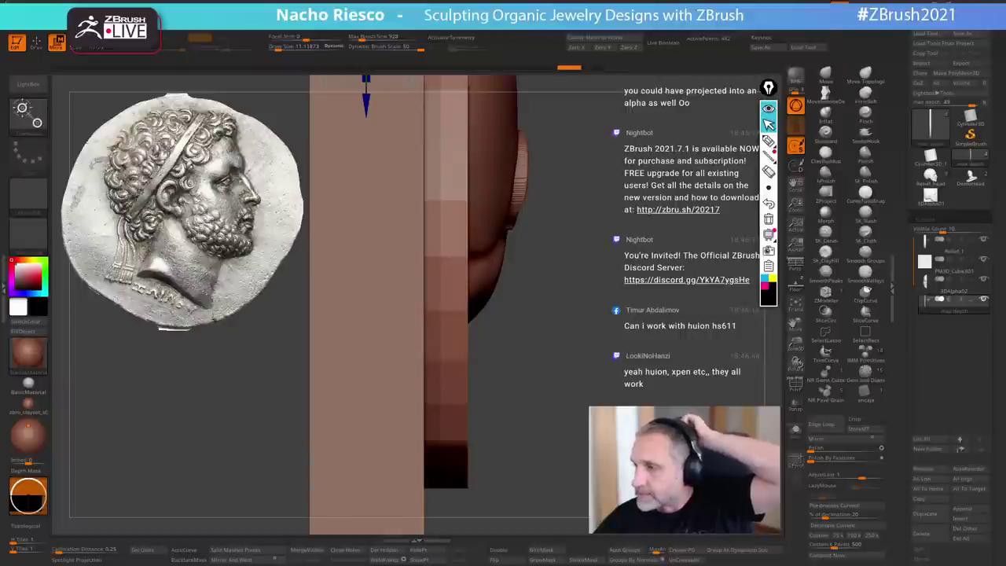
left_click_drag(550, 353, 577, 354, "alt")
- Hide the max depth subtool, isolate the head relief and scale it down along Z to flatten its depth
left_click(959, 289)
left_click(984, 300)
left_click_drag(582, 299, 577, 355, "alt")
left_click_drag(684, 354, 580, 350)
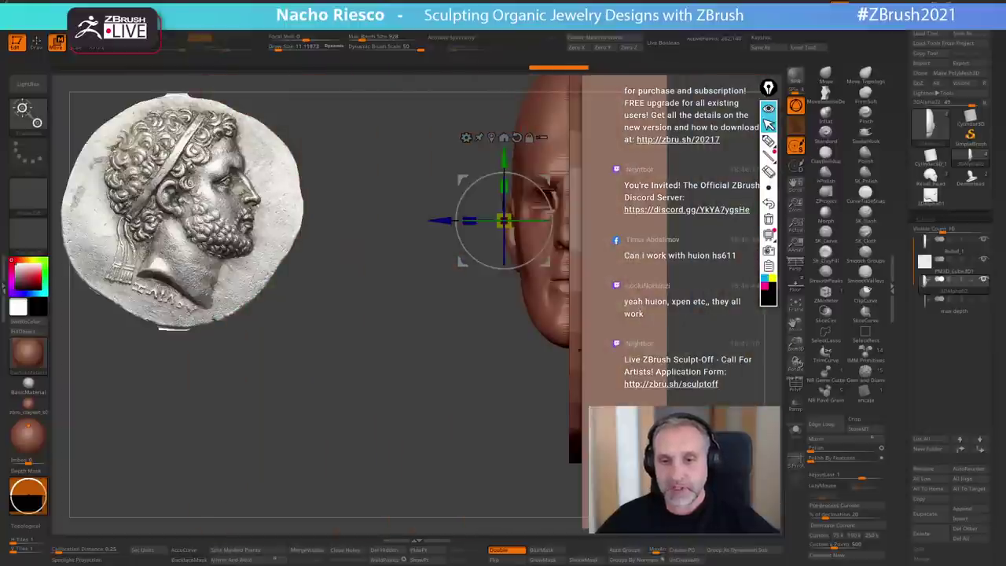
left_click(796, 431)
left_click_drag(550, 393, 524, 409, "alt")
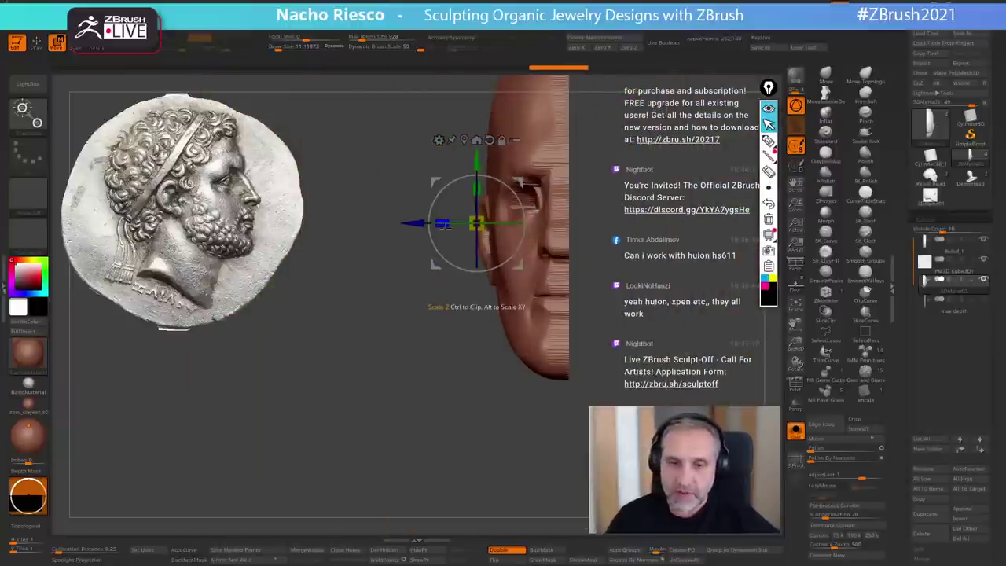
left_click_drag(443, 225, 472, 224)
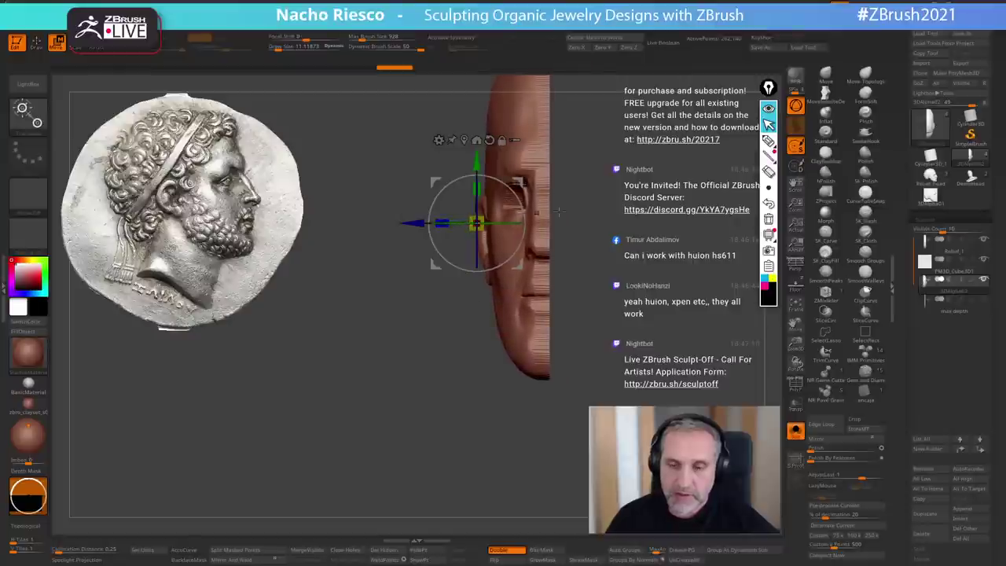
key("q")
left_click_drag(640, 224, 675, 230)
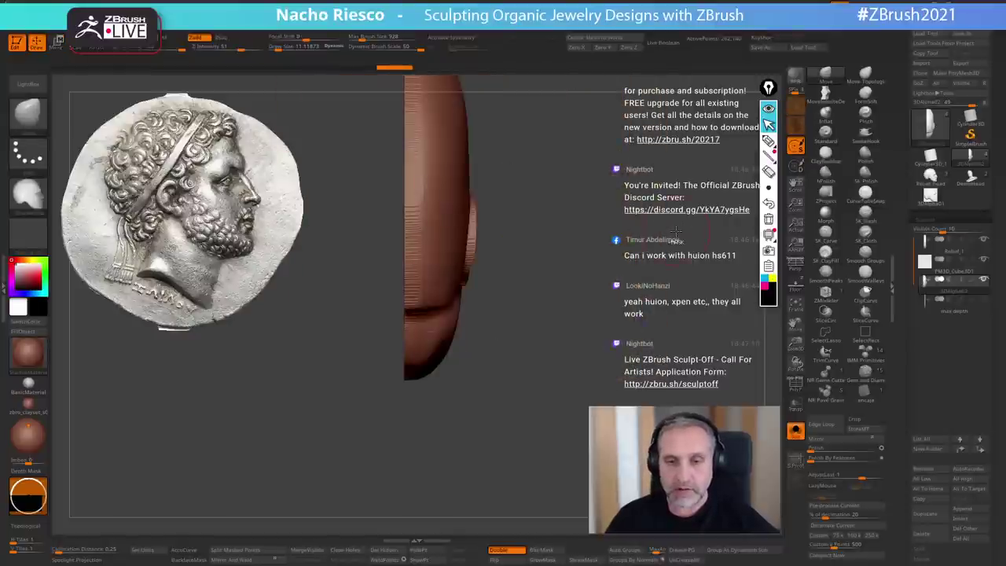
key("w")
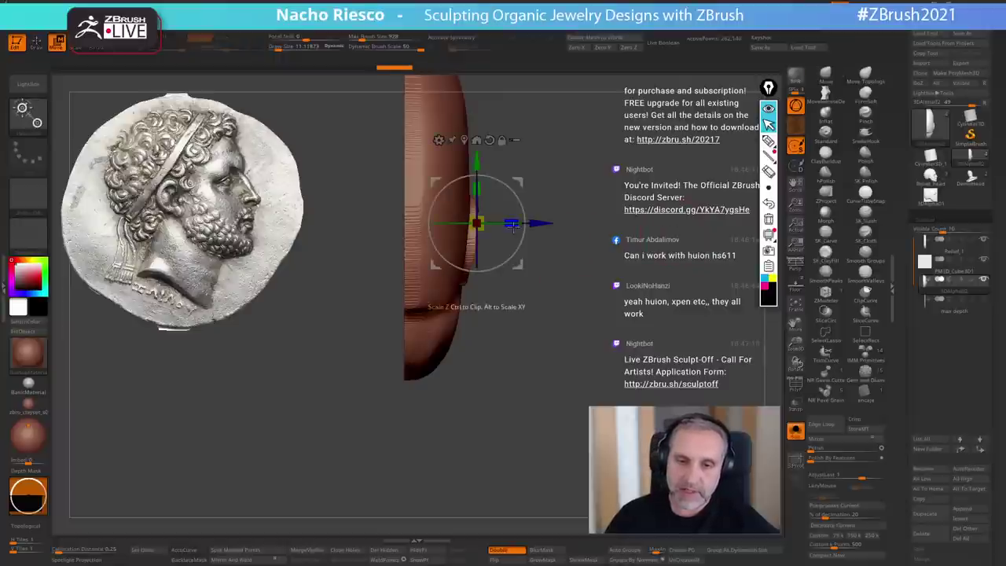
left_click_drag(513, 226, 518, 226)
key("q")
- Examine the flattened head relief from several angles, temporarily marking the flat background areas around the profile
mouse_move(646, 306)
left_mouse_down("shift")
mouse_move(605, 307)
mouse_move(646, 283)
mouse_move(597, 305)
left_mouse_up("shift")
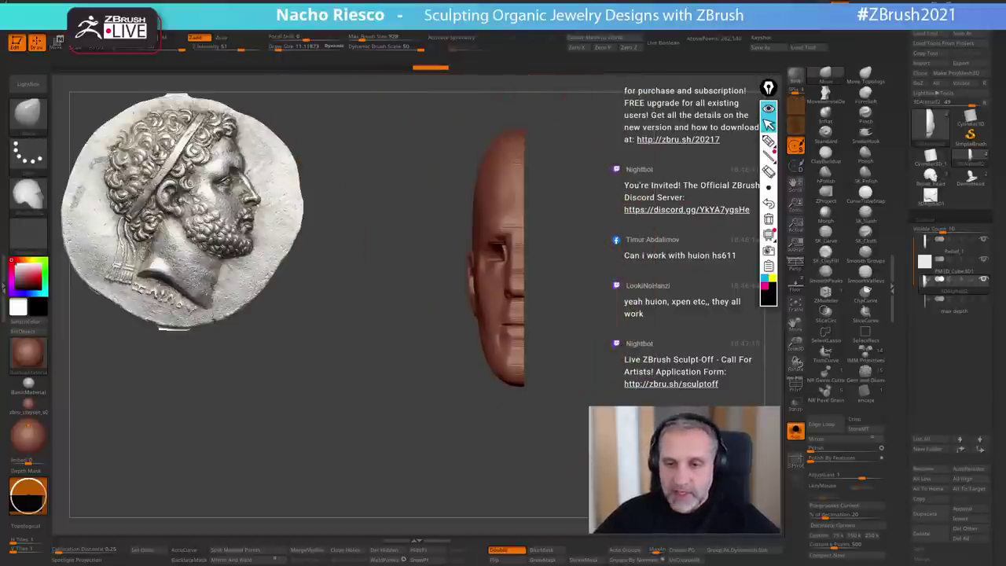
left_click_drag(692, 233, 644, 358)
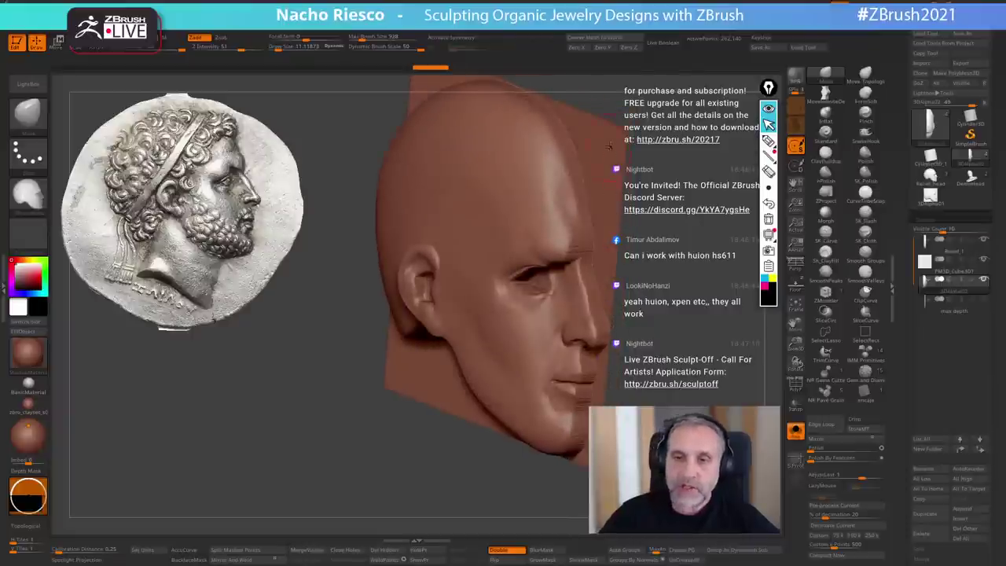
left_click_drag(610, 146, 772, 330)
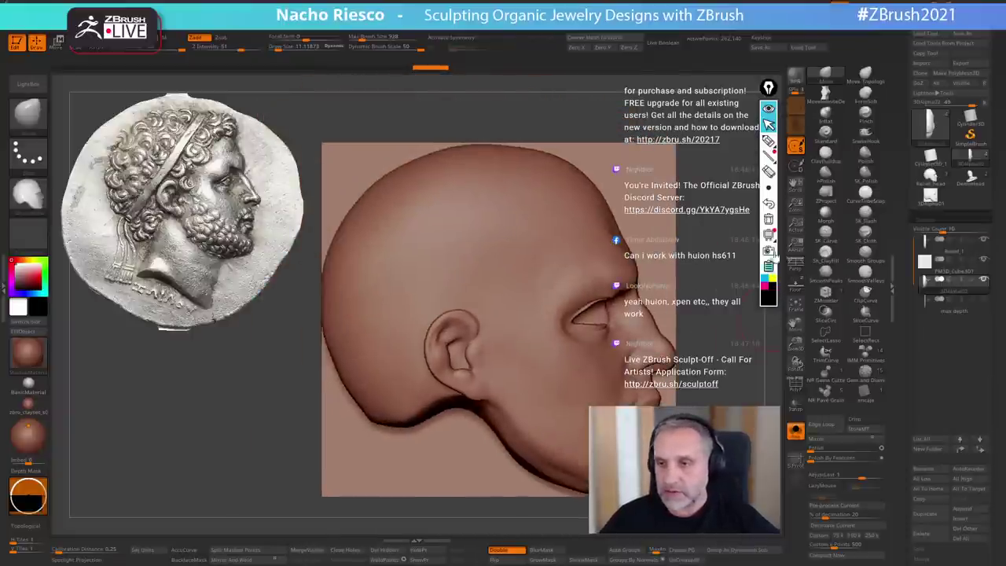
left_click(769, 140)
mouse_move(597, 153)
left_mouse_down()
mouse_move(637, 150)
mouse_move(660, 231)
mouse_move(654, 281)
left_mouse_up()
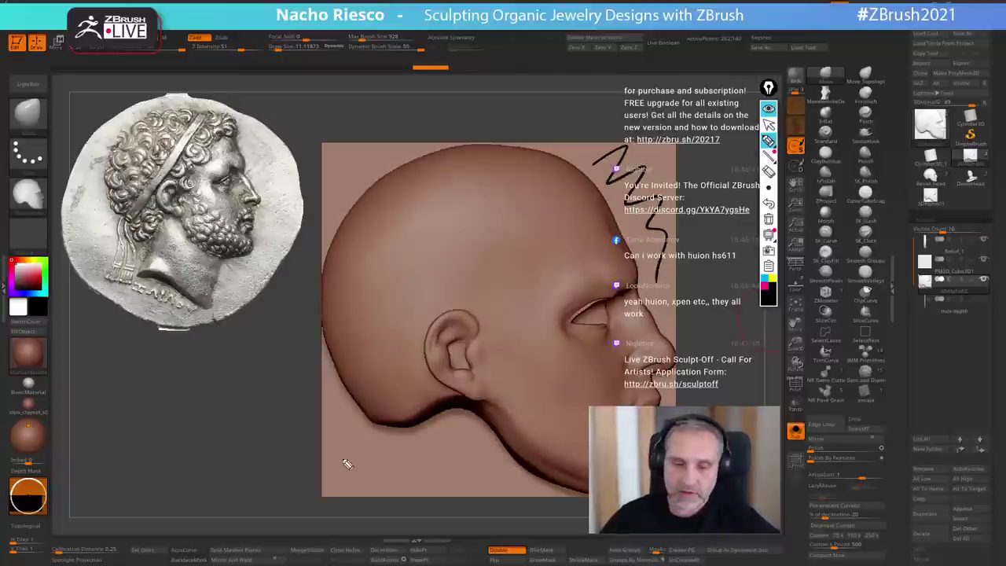
mouse_move(348, 463)
left_mouse_down()
mouse_move(428, 464)
mouse_move(500, 495)
left_mouse_up()
left_click_drag(335, 168, 387, 166)
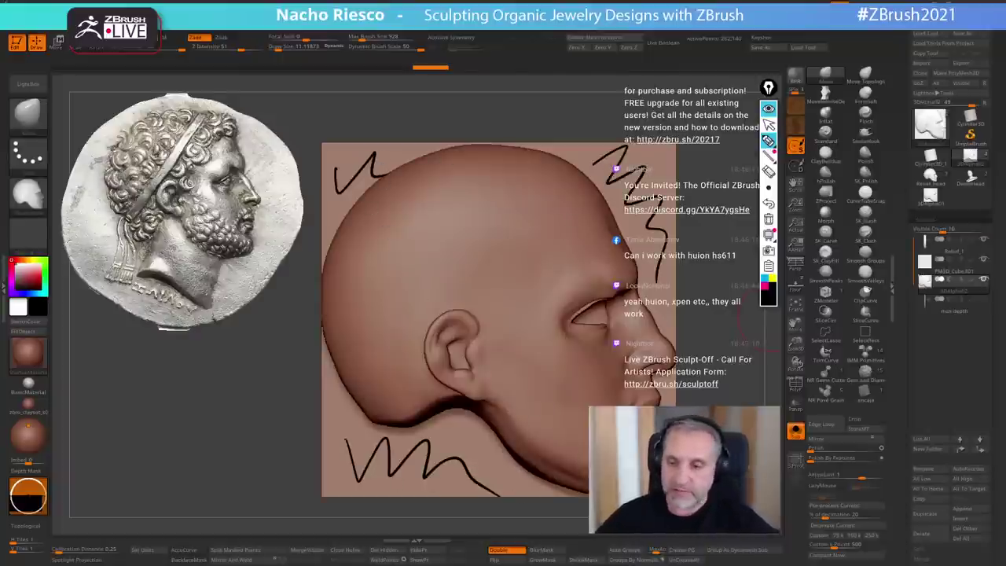
left_click(769, 218)
left_click(769, 124)
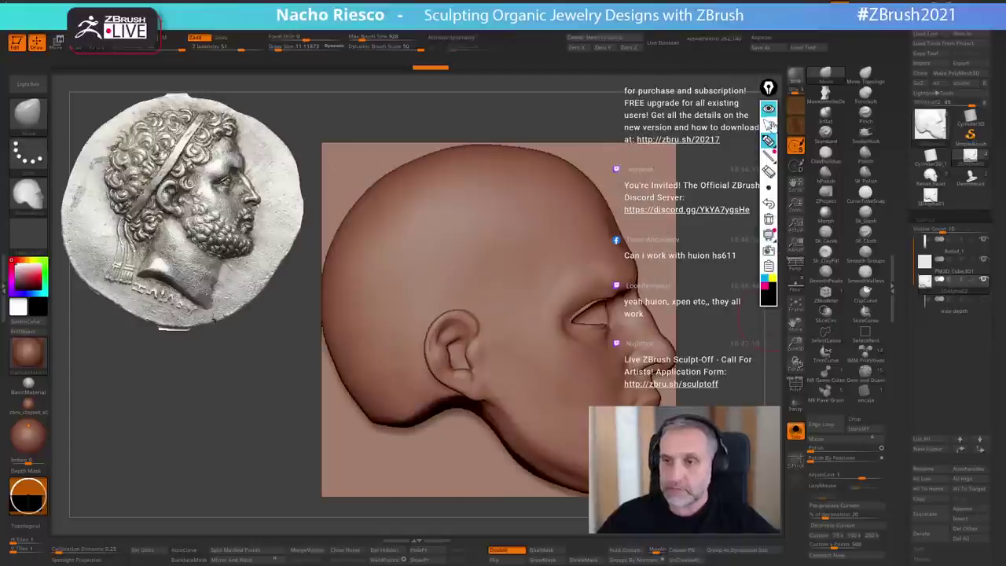
left_click_drag(725, 345, 798, 320)
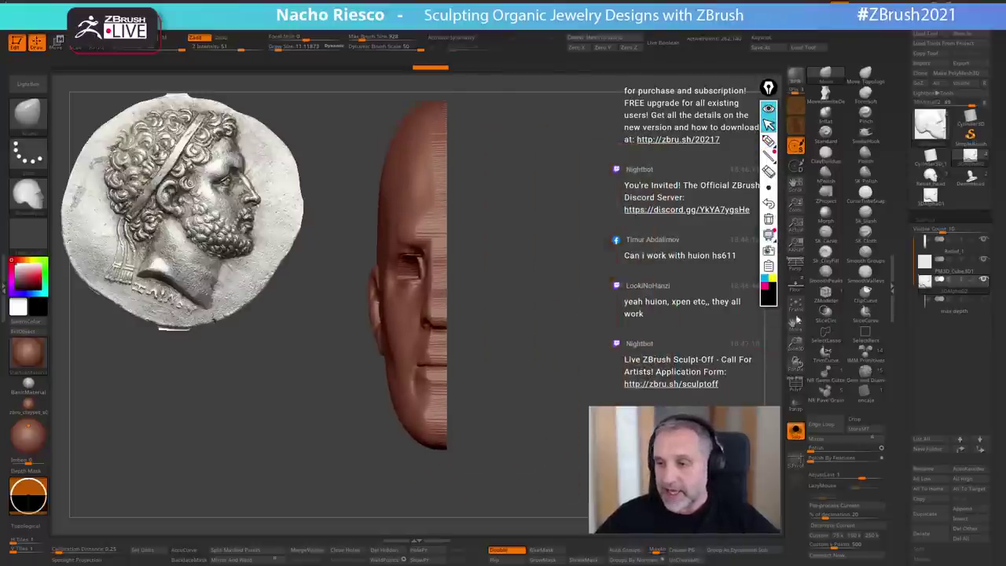
- Show polyframes and slice the head relief with SliceCurve just in front of its flat back, separating the background into its own polygroup
left_click(868, 320)
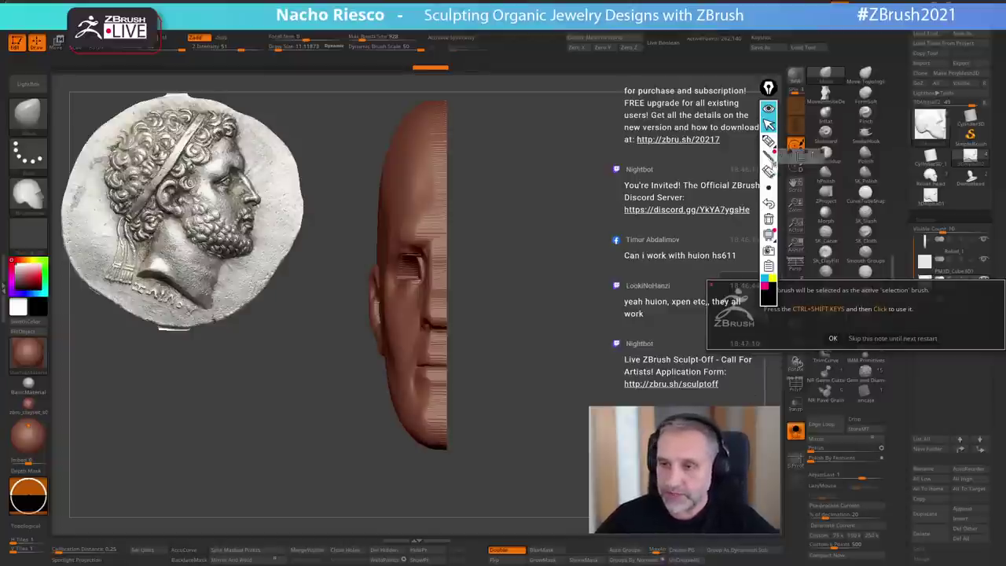
left_click(769, 108)
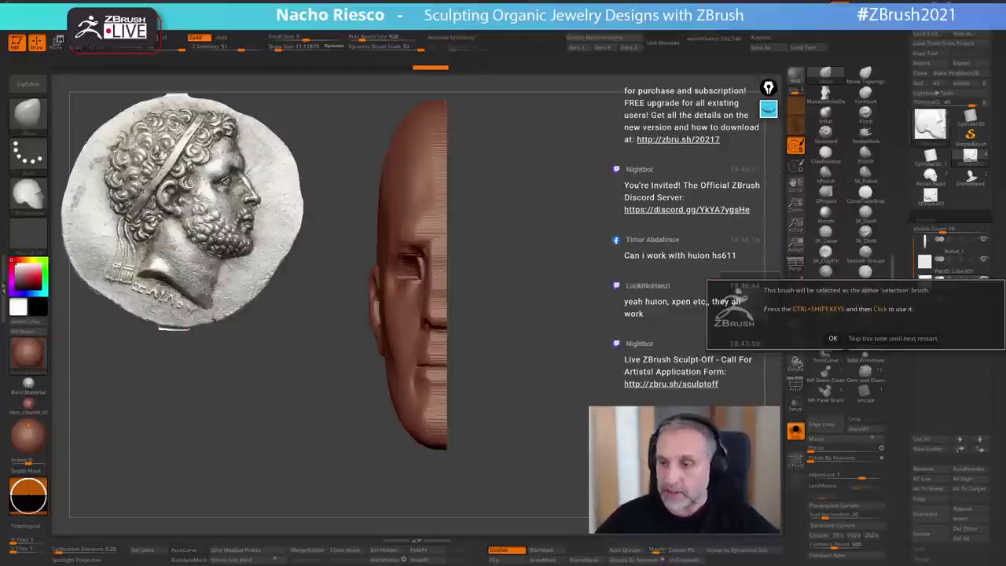
left_click(834, 338)
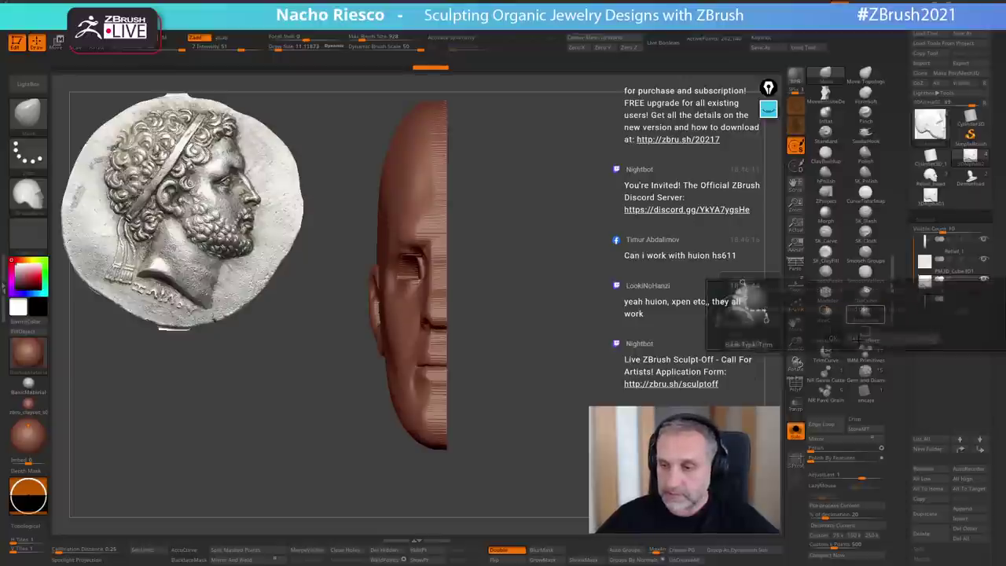
left_click_drag(515, 283, 551, 298, "alt")
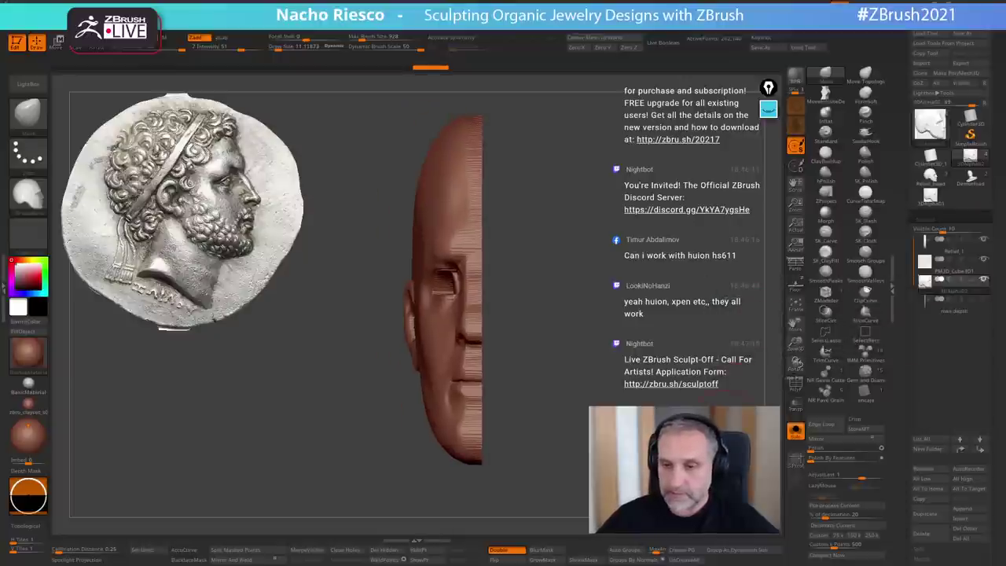
left_click(796, 385)
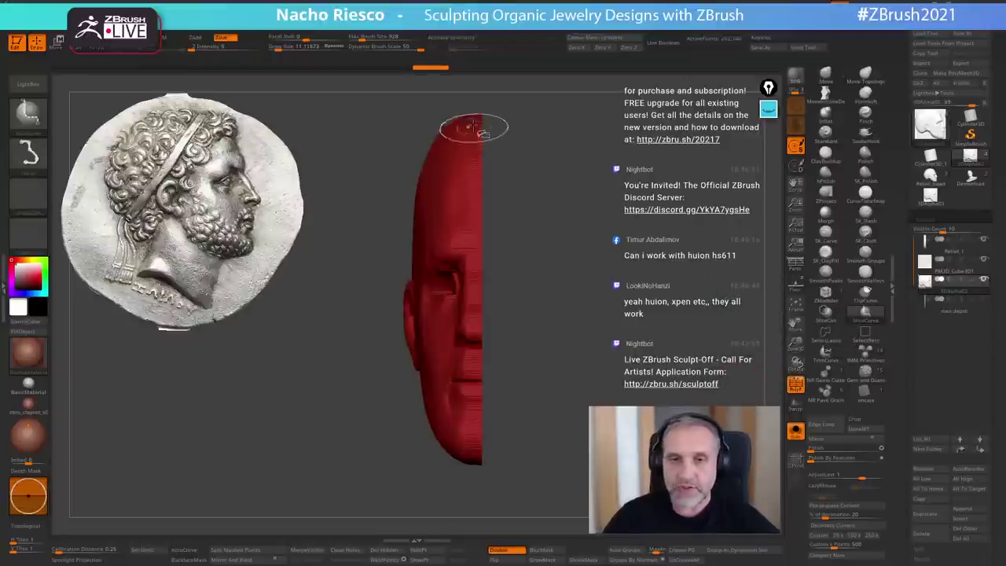
left_click_drag(476, 101, 483, 521, "ctrl+shift")
left_click_drag(541, 469, 668, 464)
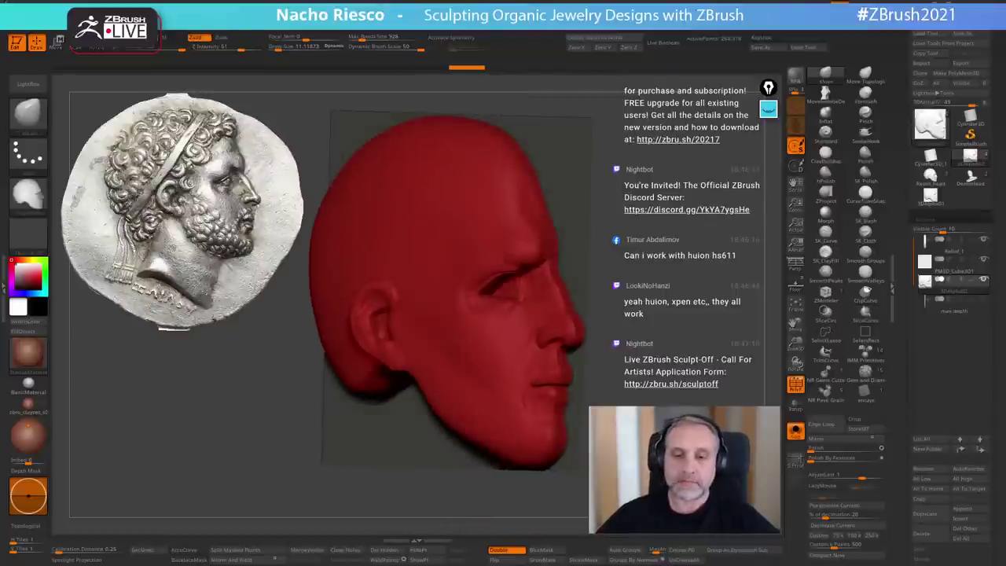
- Set SelectRect as the selection brush, isolate the head polygroup and delete the hidden background plane
left_click(871, 339)
left_click(462, 349, "ctrl+shift")
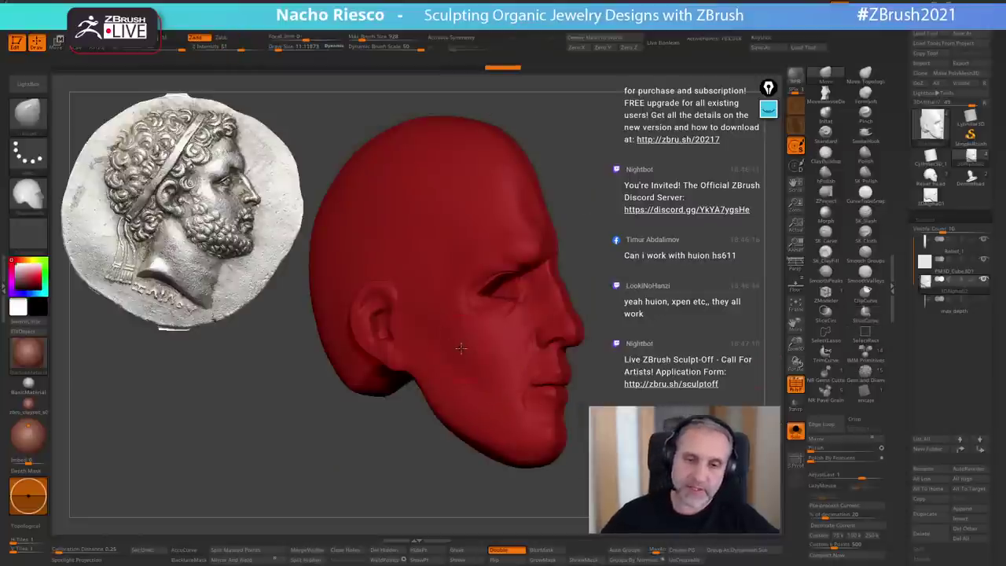
left_click(391, 553)
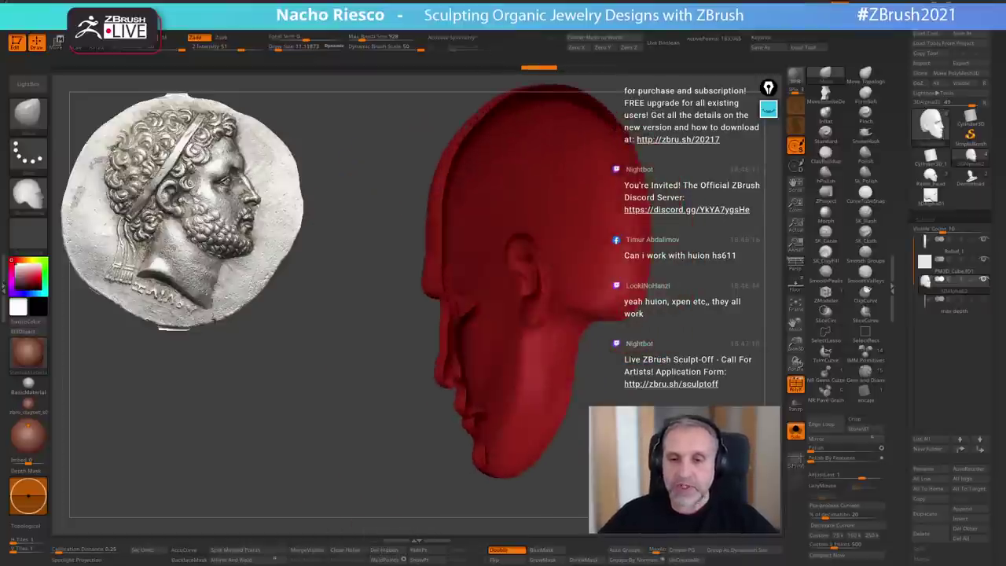
left_click_drag(351, 171, 479, 98)
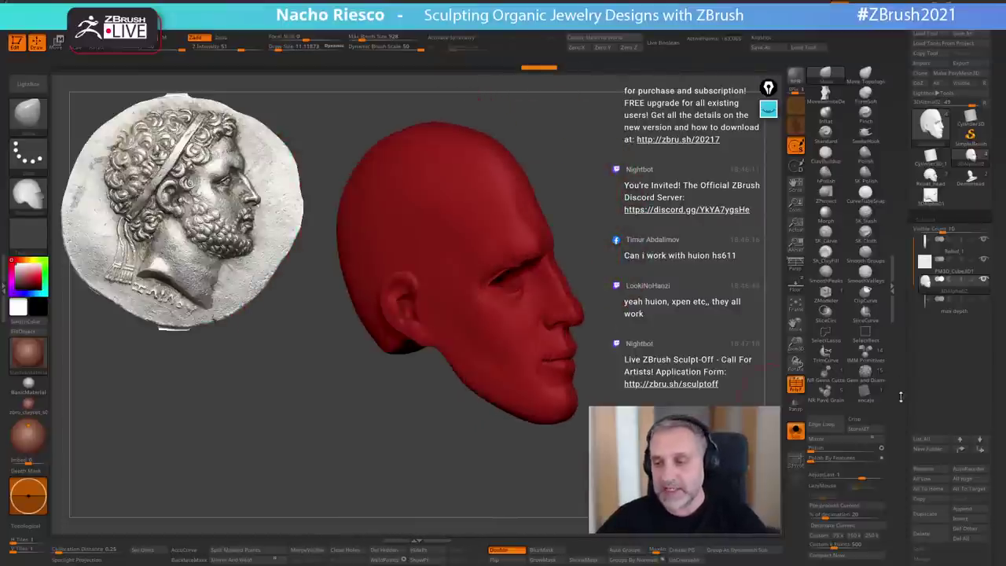
- Remesh the head relief through the DynaMesh Utility plugin and turn off the polyframe display
scroll(901, 397, "down", 5)
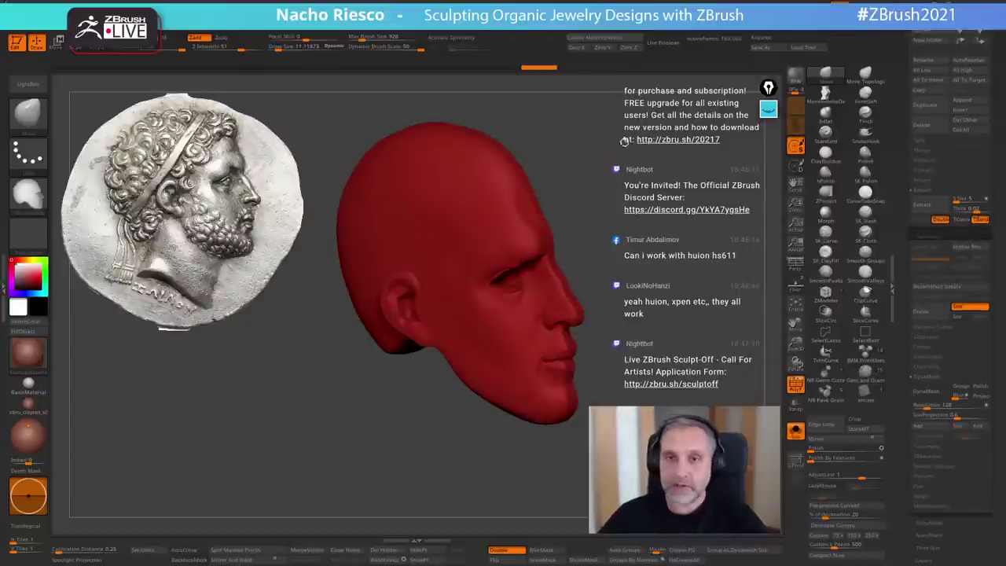
mouse_move(583, 29)
left_click(628, 286)
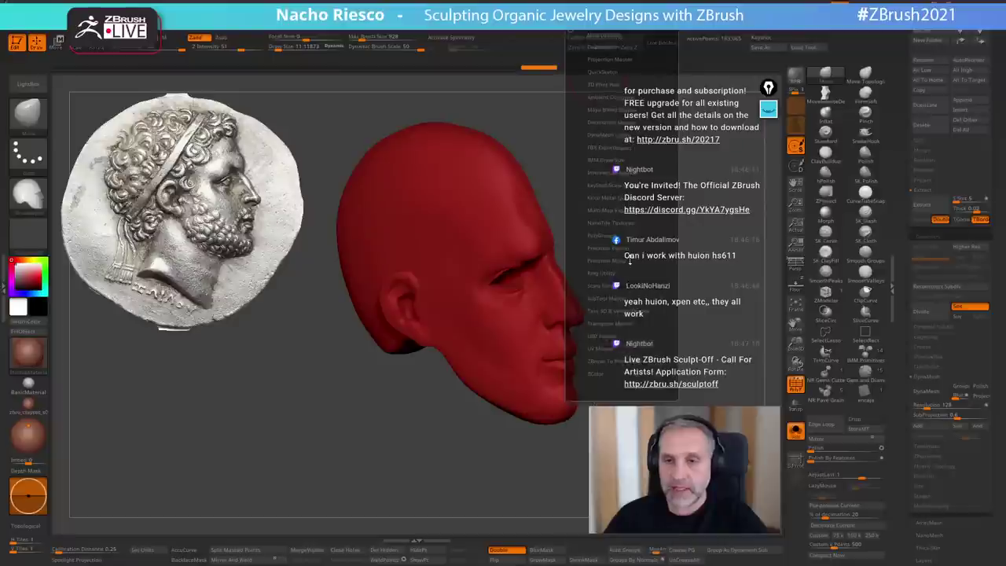
left_click(616, 133)
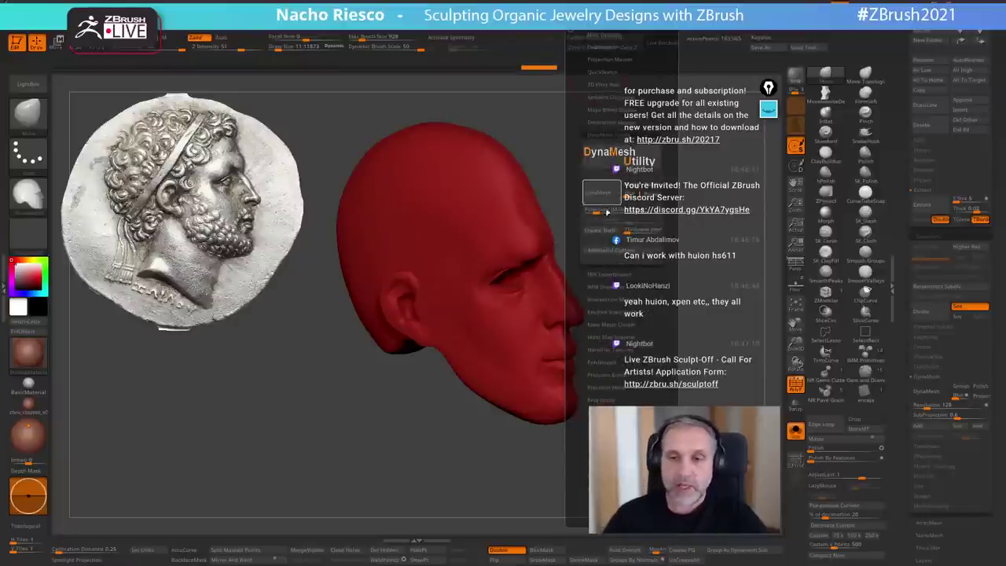
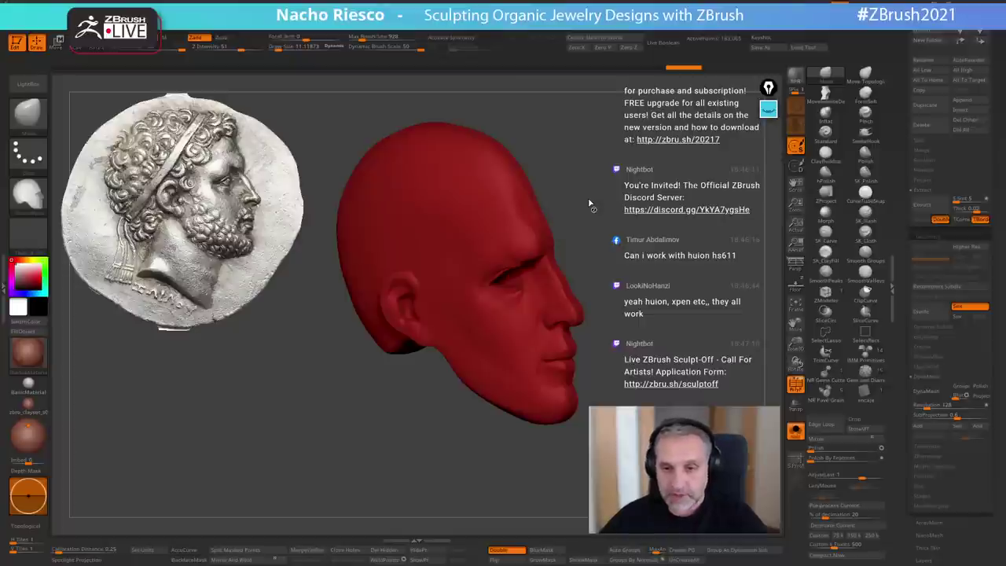
key("alt+d")
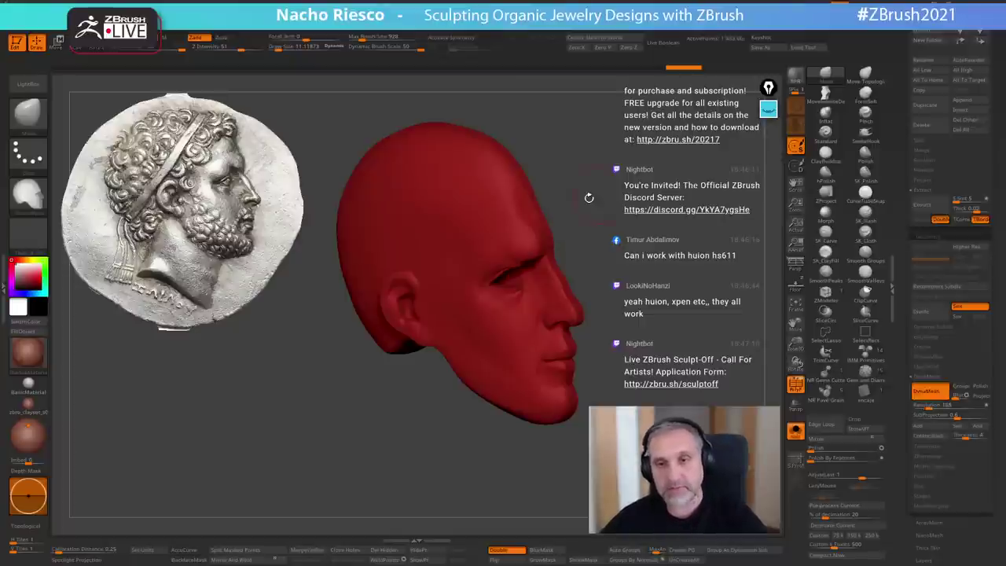
mouse_move(589, 197)
left_mouse_down()
mouse_move(644, 235)
mouse_move(708, 235)
mouse_move(669, 314)
mouse_move(629, 315)
mouse_move(629, 354)
mouse_move(692, 354)
mouse_move(715, 342)
mouse_move(668, 350)
mouse_move(675, 295)
mouse_move(638, 349)
mouse_move(617, 355)
left_mouse_up()
left_click_drag(739, 358, 717, 359)
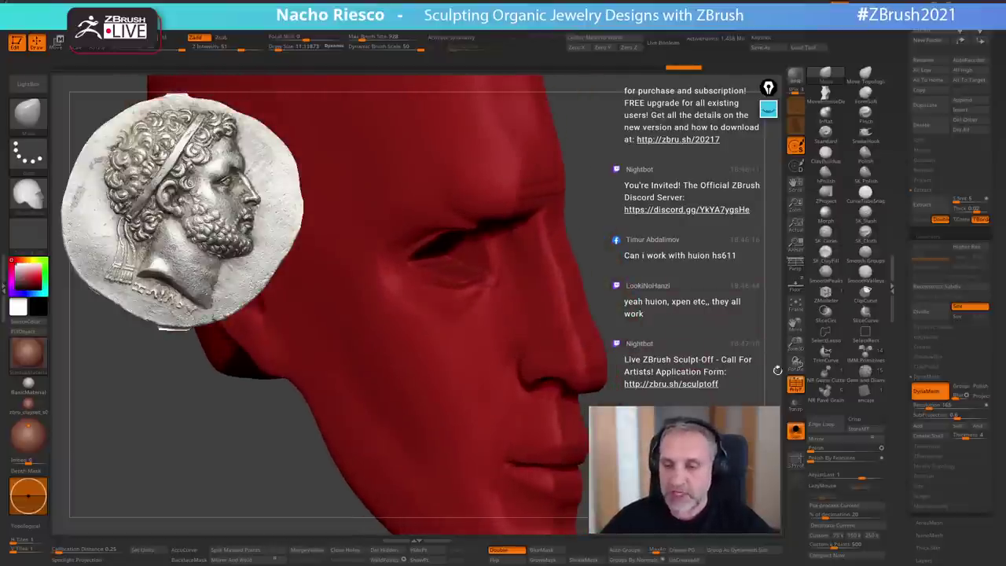
left_click(795, 385)
- Smooth the rough spots on the relief's brow edge, nose, mouth and chin using a draw size of about 6.2
key("s")
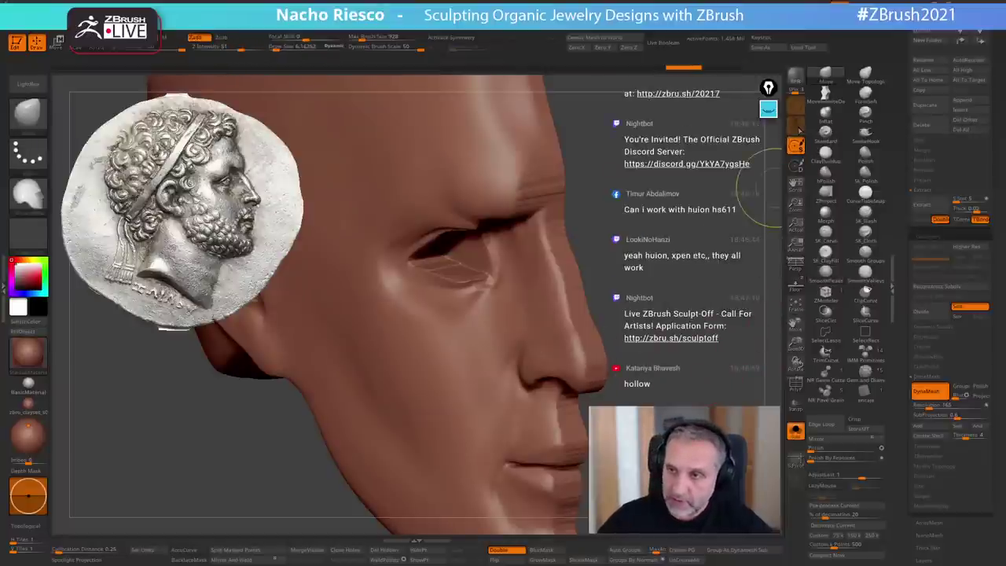
key("shift")
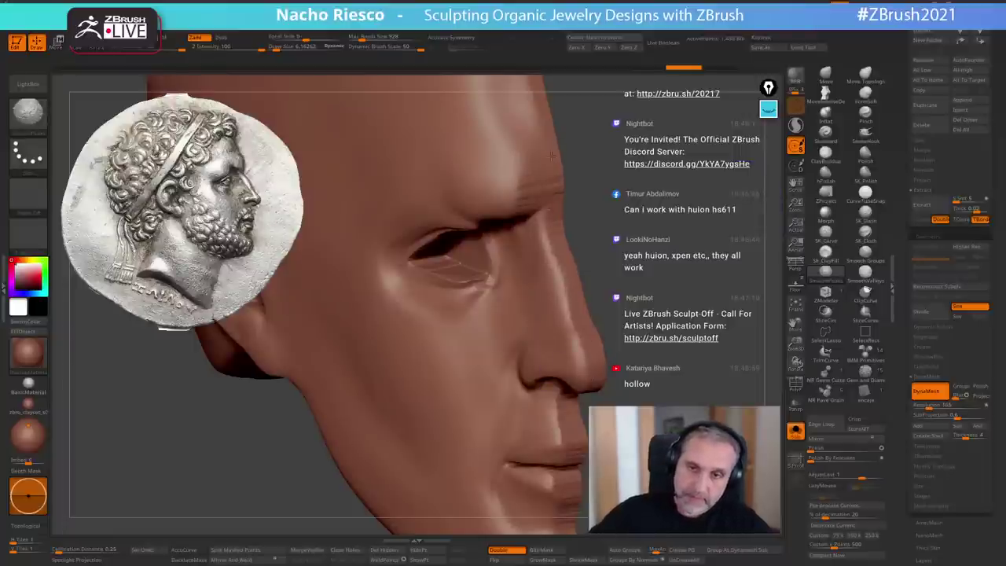
right_click_drag(503, 330, 487, 236)
key("shift")
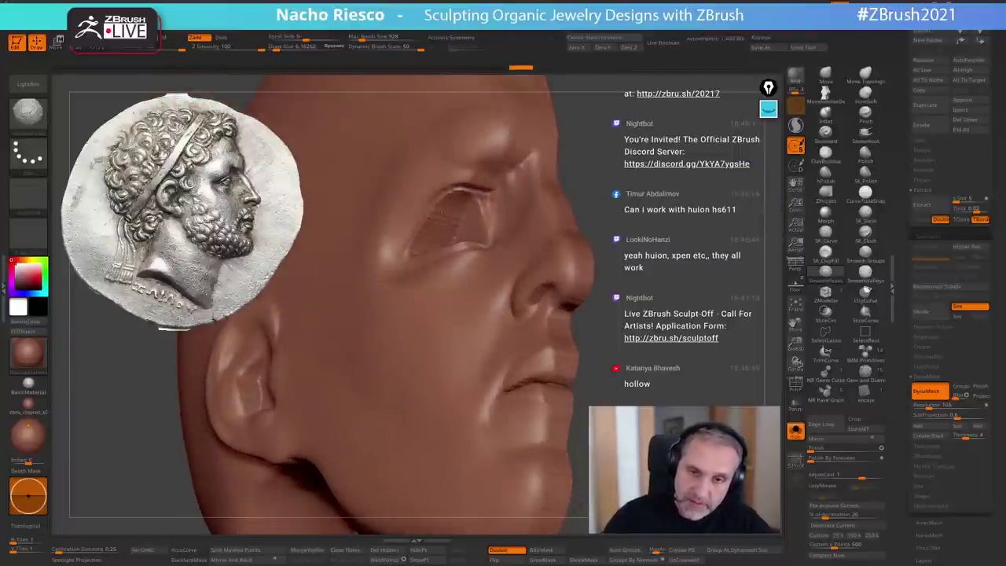
right_click_drag(605, 394, 622, 332)
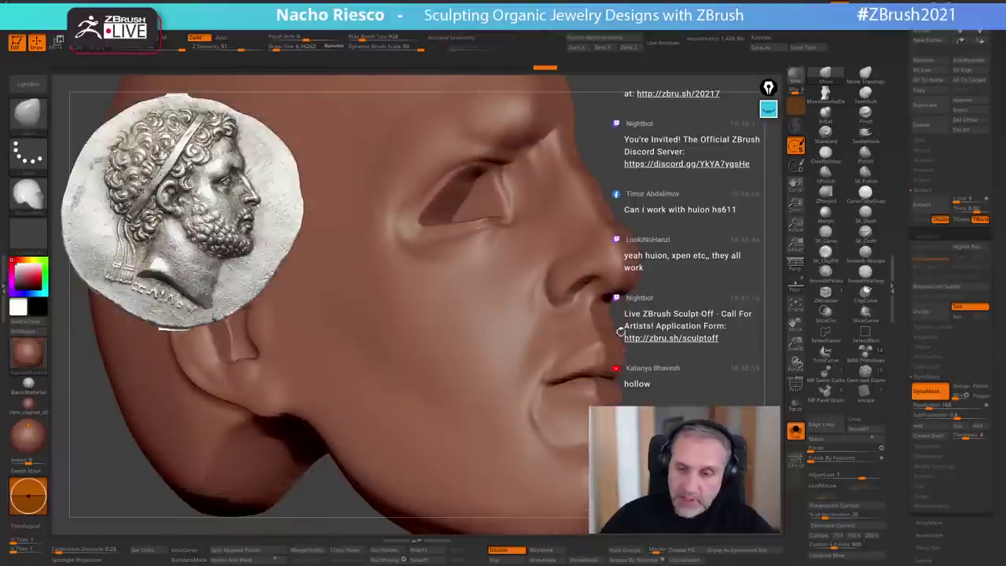
left_click_drag(549, 382, 568, 377, "shift")
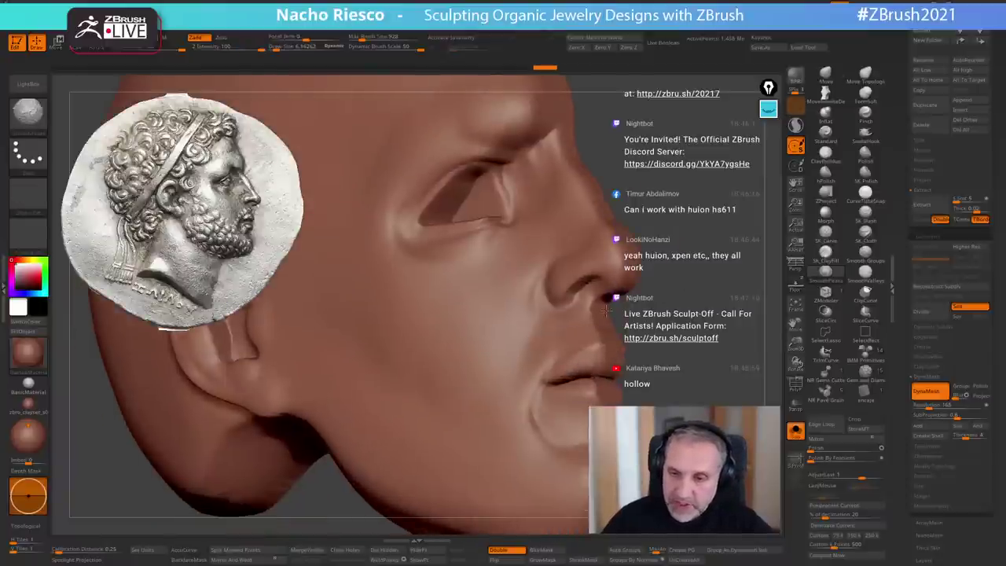
right_click_drag(685, 378, 640, 329)
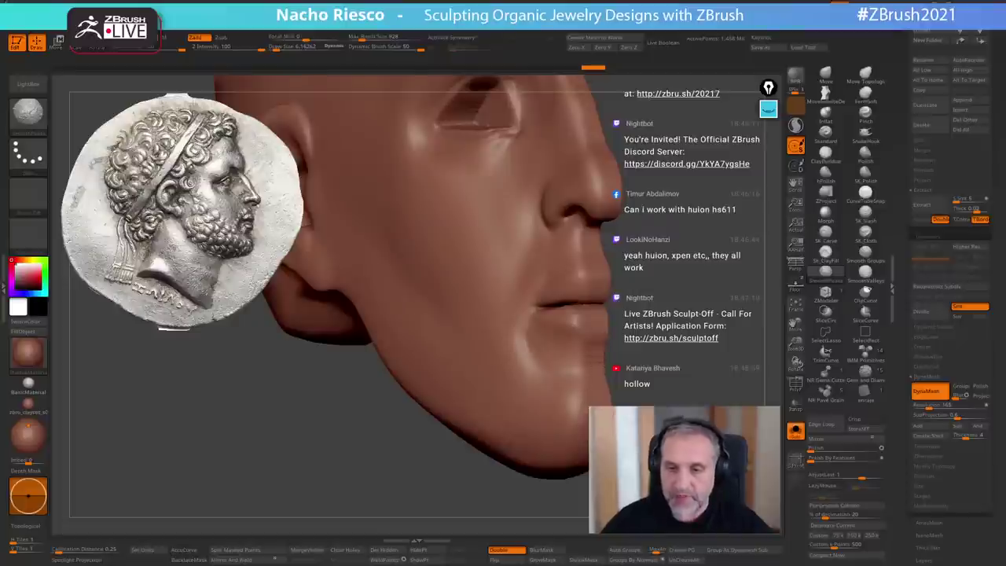
mouse_move(593, 364)
right_mouse_down()
mouse_move(600, 395)
mouse_move(585, 406)
mouse_move(605, 374)
right_mouse_up()
key("shift")
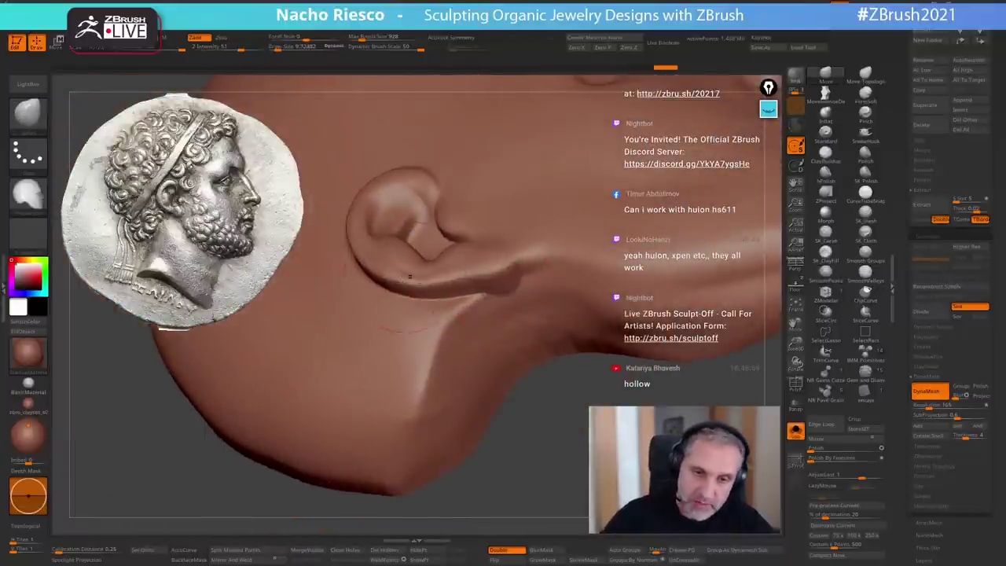
- Smooth the surface around the ear and the ridged outer edge of the forehead and skull with a draw size of about 9.7
right_click_drag(374, 281, 401, 335)
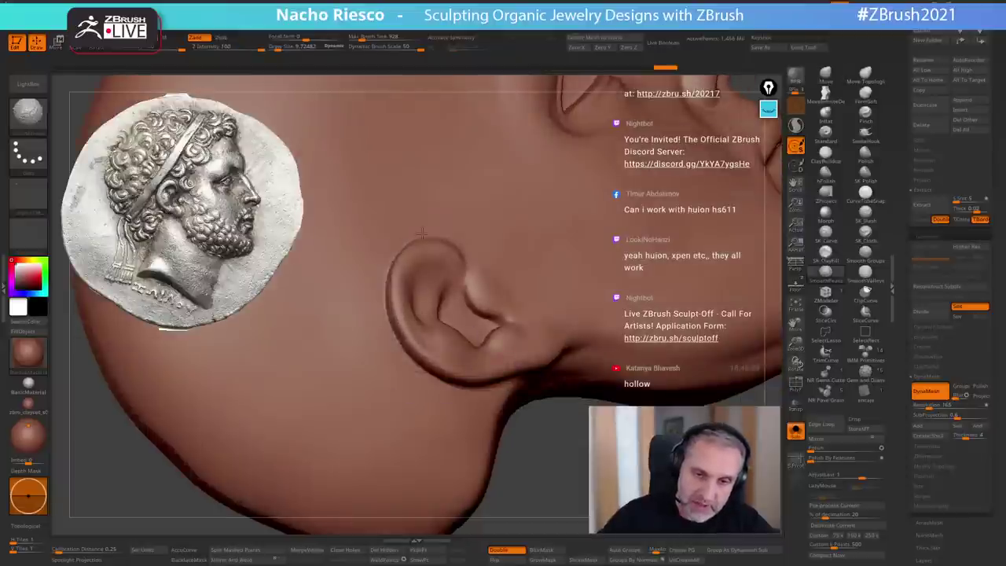
right_click_drag(609, 228, 579, 393)
right_click_drag(569, 335, 543, 344)
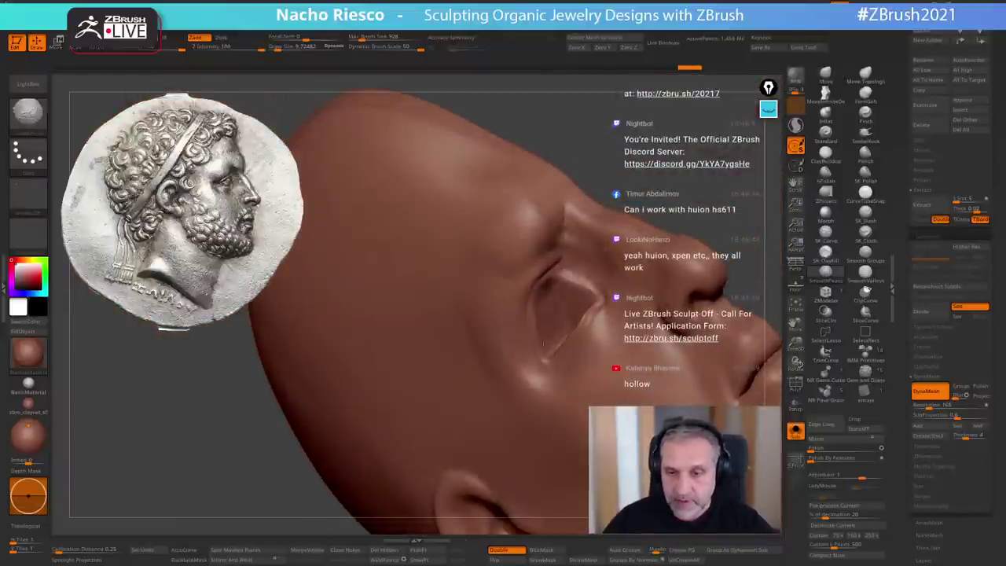
mouse_move(546, 212)
right_mouse_down()
mouse_move(529, 205)
mouse_move(550, 213)
right_mouse_up()
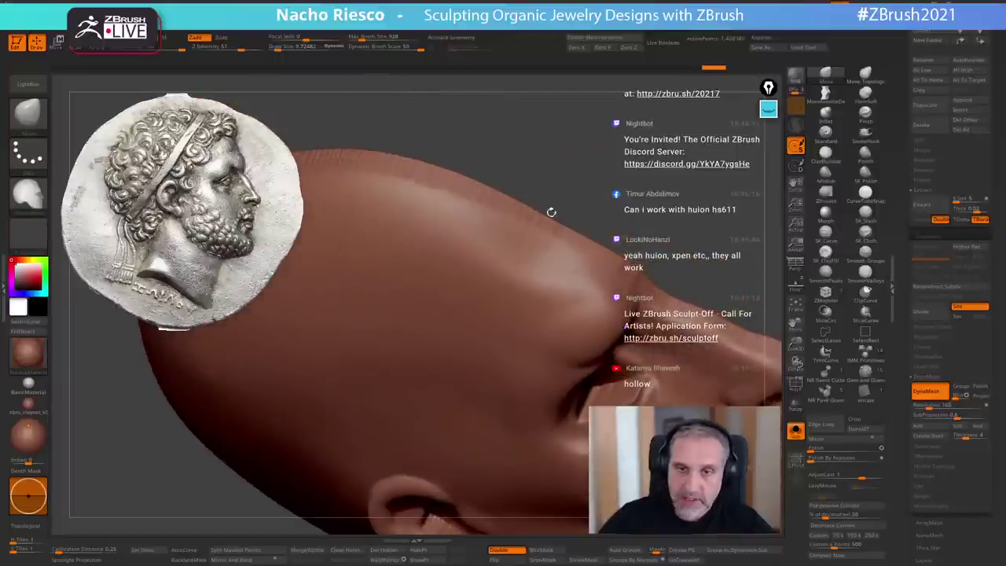
mouse_move(534, 211)
left_mouse_down("shift")
mouse_move(430, 178)
mouse_move(495, 202)
left_mouse_up("shift")
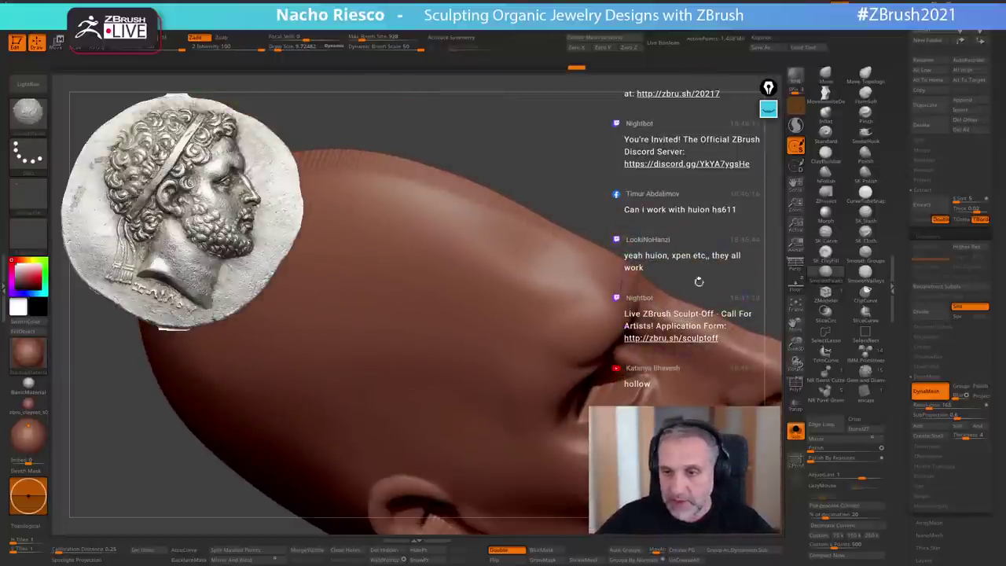
mouse_move(655, 284)
right_mouse_down()
mouse_move(621, 195)
mouse_move(710, 201)
mouse_move(693, 180)
mouse_move(700, 169)
mouse_move(726, 213)
mouse_move(712, 227)
right_mouse_up()
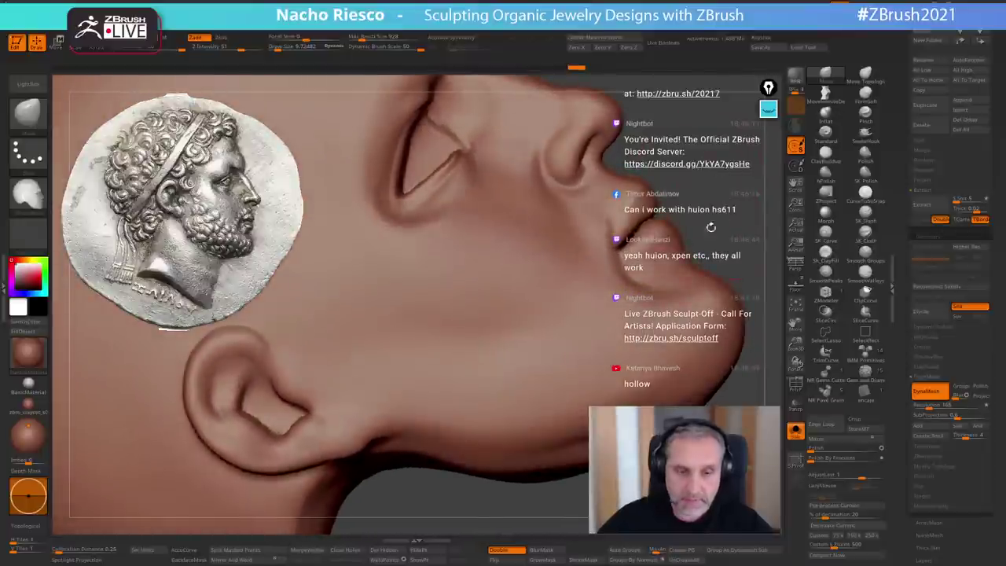
mouse_move(571, 290)
right_mouse_down()
mouse_move(746, 254)
mouse_move(730, 298)
mouse_move(761, 330)
mouse_move(730, 240)
right_mouse_up()
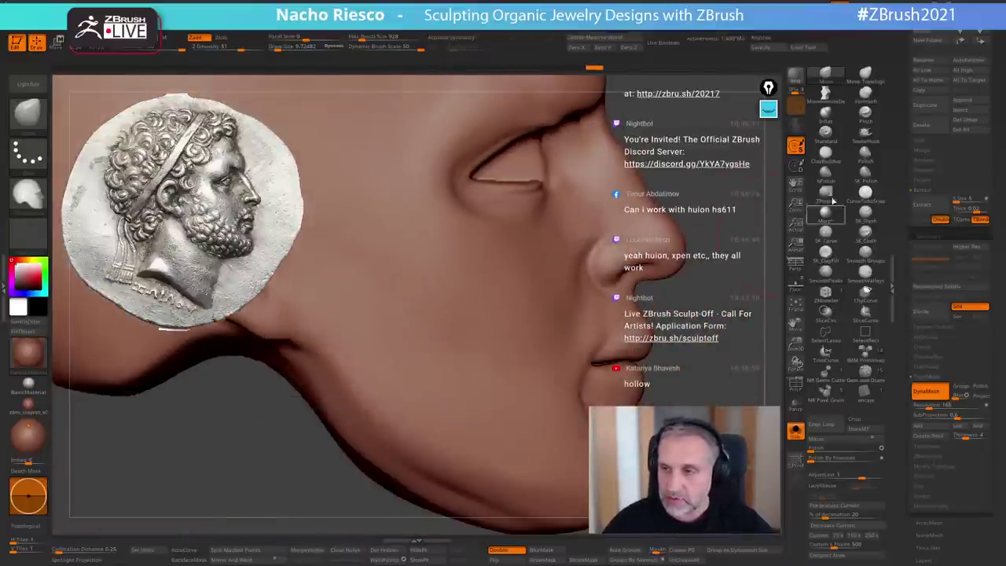
- Enable backface masking for the Move brush and adjust the lips along the profile edge
left_click(829, 95)
key("b")
key("m")
key("v")
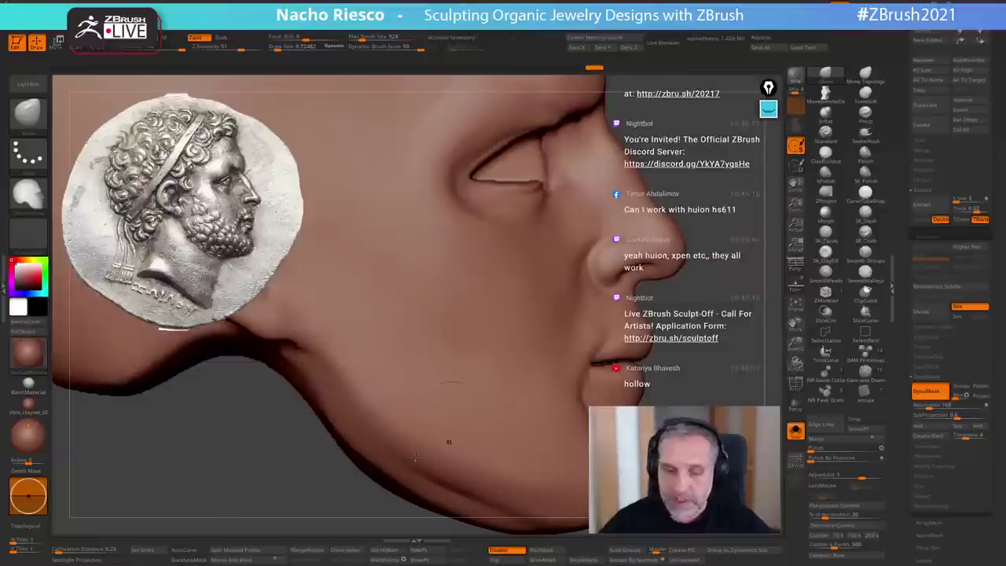
left_click(189, 560)
key("s")
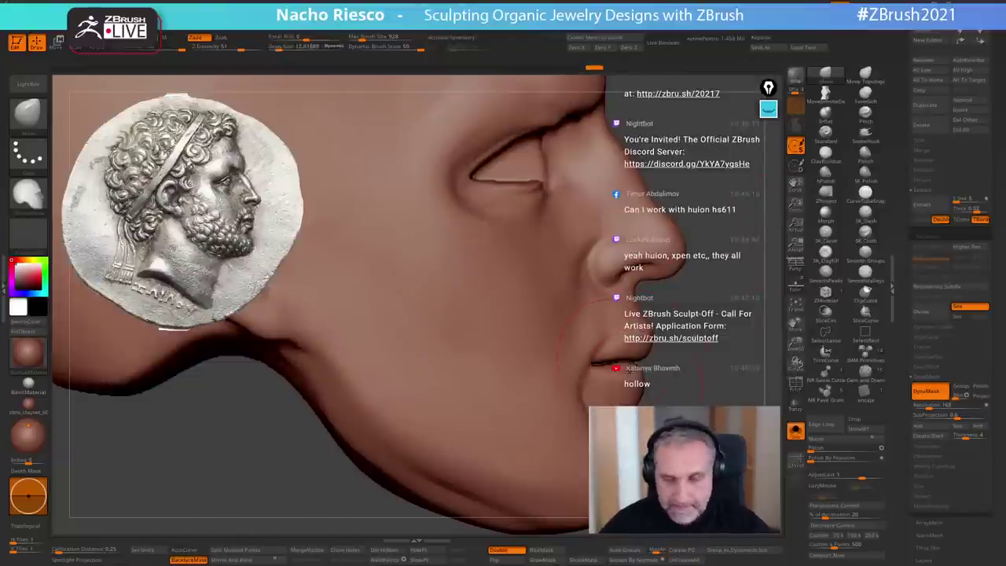
mouse_move(628, 369)
left_mouse_down()
mouse_move(626, 360)
mouse_move(596, 366)
left_mouse_up()
key("s")
left_click_drag(717, 314, 723, 383, "ctrl")
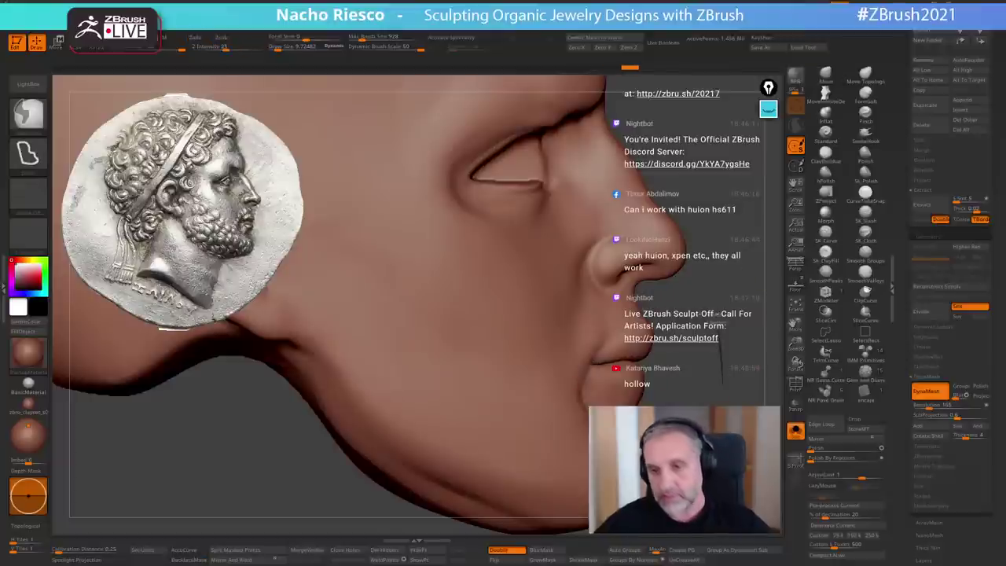
key("b")
key("s")
key("t")
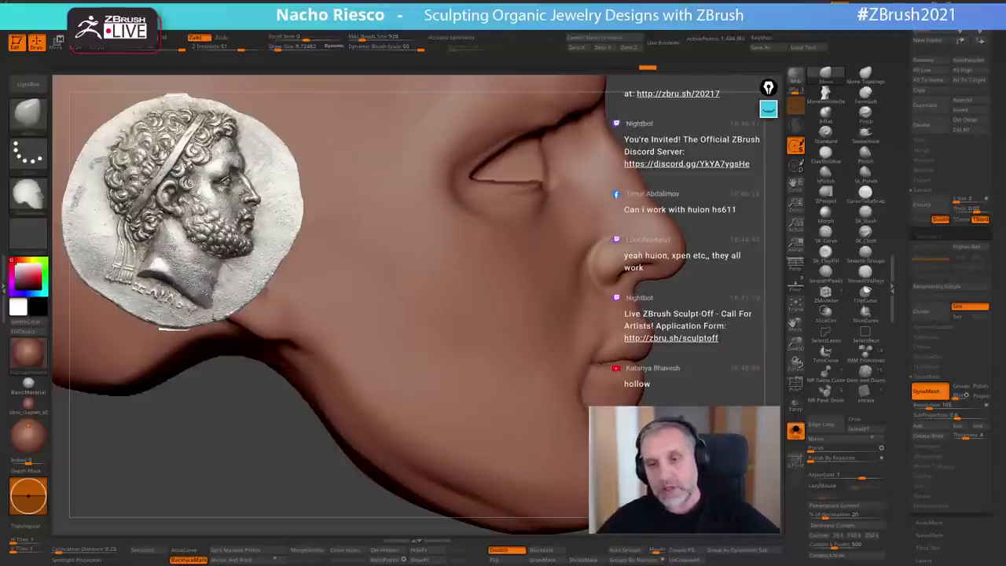
- Reduce the draw size to about 3.5 and smooth the area between the nose and upper lip
mouse_move(709, 393)
left_mouse_down("alt")
mouse_move(709, 357)
mouse_move(657, 376)
mouse_move(739, 395)
mouse_move(696, 395)
mouse_move(700, 402)
mouse_move(678, 383)
left_mouse_up("alt")
key("s")
key("shift")
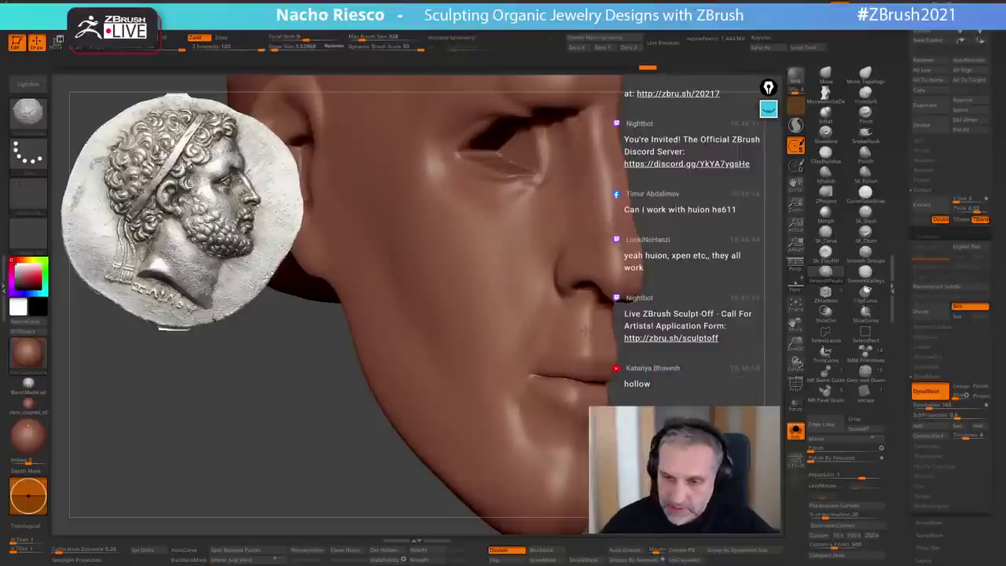
mouse_move(586, 315)
left_mouse_down()
mouse_move(605, 346)
mouse_move(645, 347)
mouse_move(633, 358)
left_mouse_up()
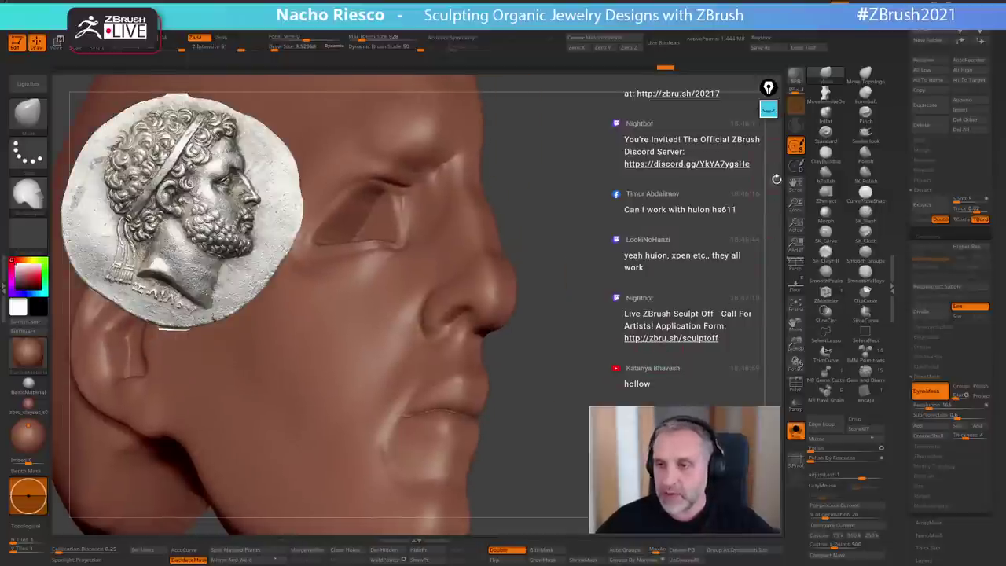
- Use the screen annotation pen to draw two contour curves across the nose tip and one across the bridge
left_click(769, 111)
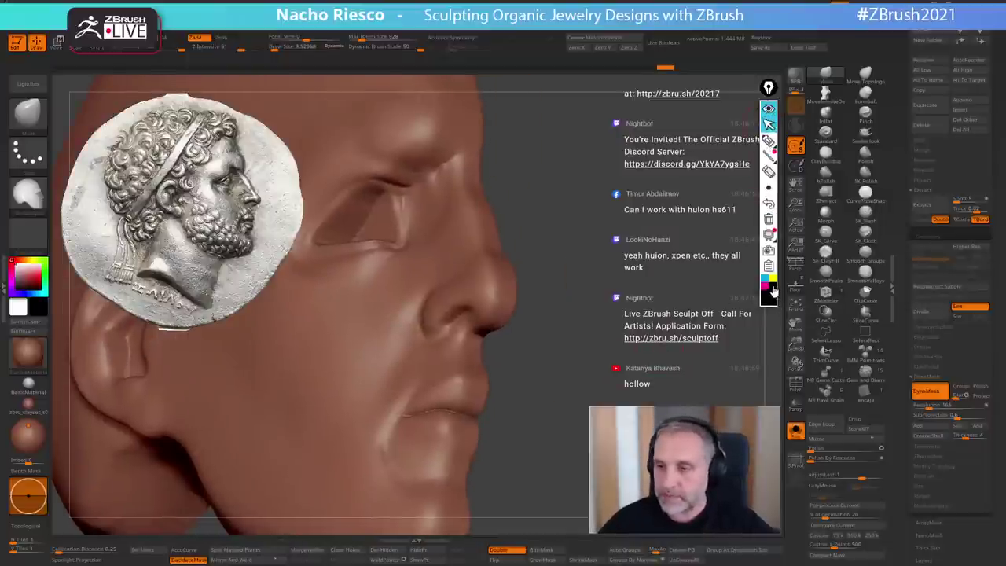
left_click(769, 140)
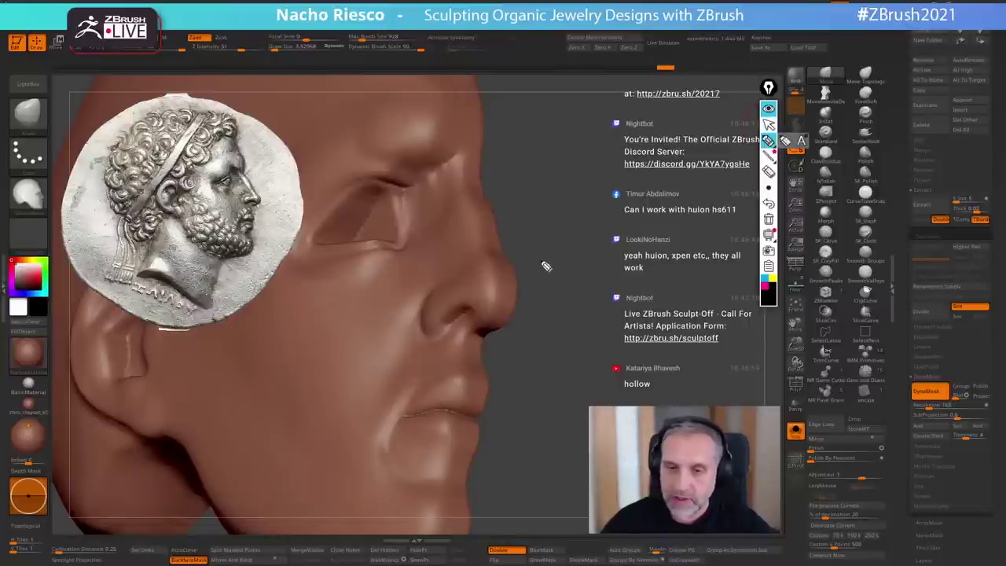
mouse_move(459, 285)
left_mouse_down()
mouse_move(489, 265)
mouse_move(509, 274)
left_mouse_up()
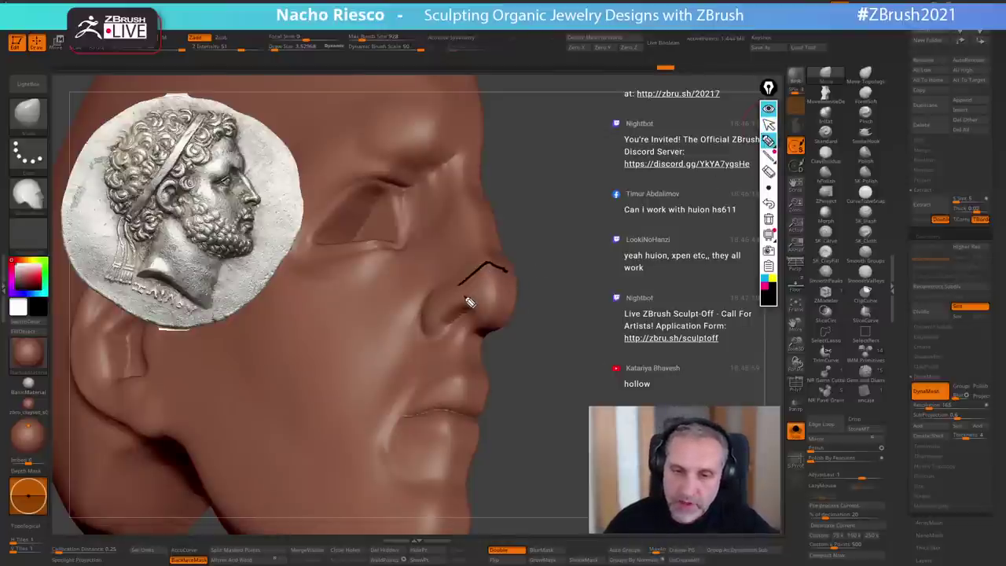
mouse_move(463, 297)
left_mouse_down()
mouse_move(516, 291)
mouse_move(498, 282)
mouse_move(513, 289)
left_mouse_up()
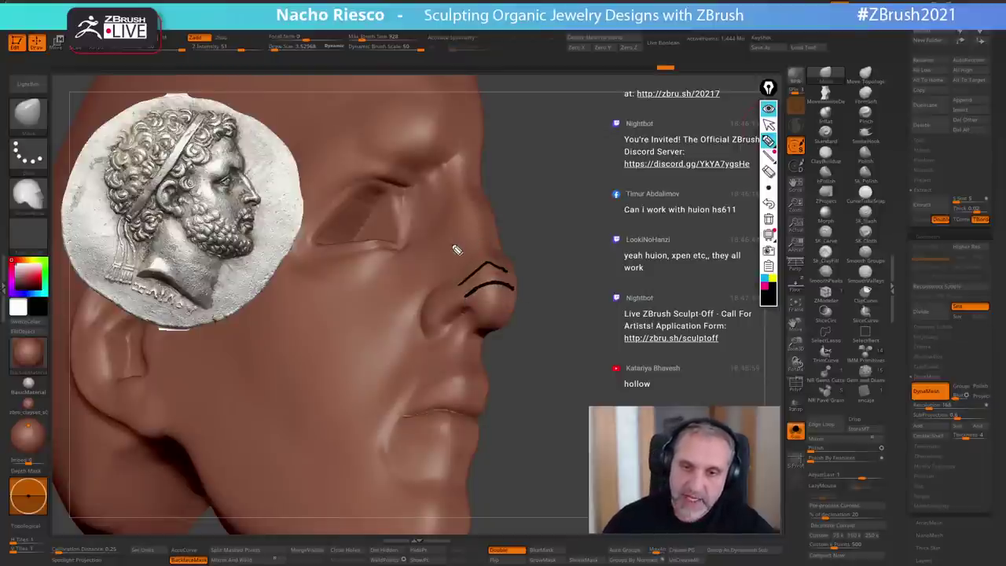
mouse_move(455, 244)
left_mouse_down()
mouse_move(482, 227)
mouse_move(494, 233)
left_mouse_up()
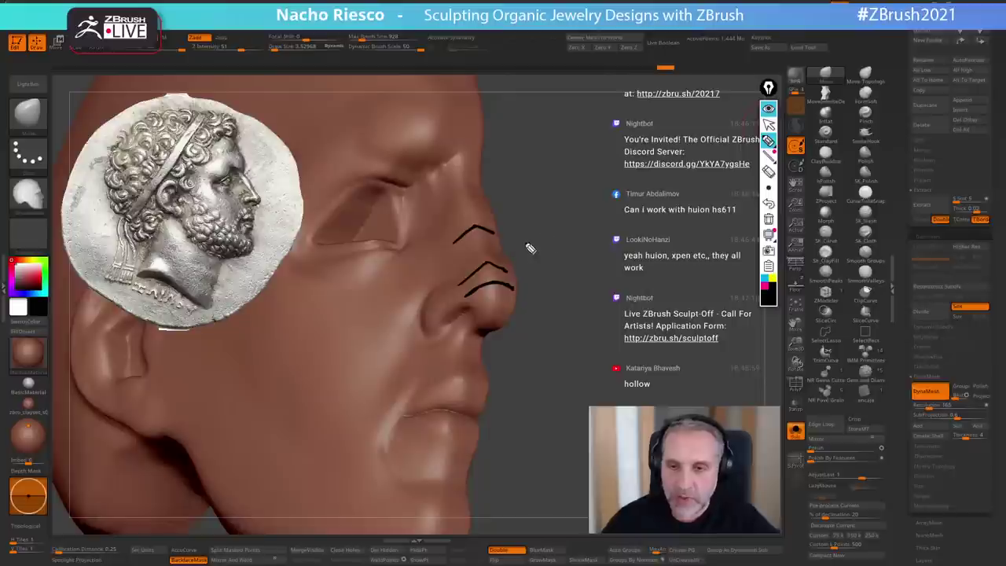
- Sketch relief cross-sections beside the nose: a flat-topped raised block, a softly rounded dome and a larger curved edge
left_click_drag(519, 245, 720, 246)
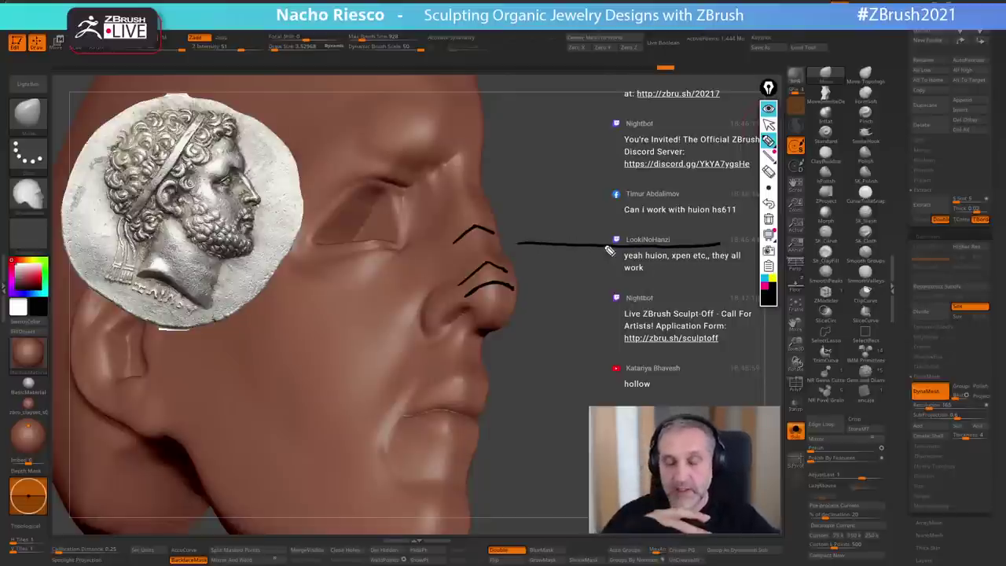
mouse_move(544, 244)
left_mouse_down()
mouse_move(545, 230)
mouse_move(682, 230)
mouse_move(689, 243)
left_mouse_up()
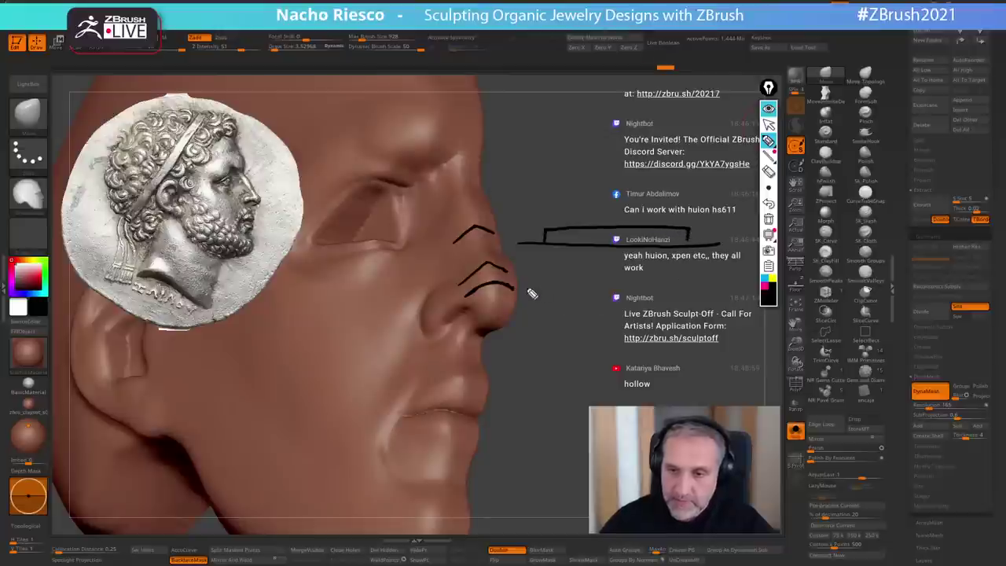
left_click_drag(529, 289, 681, 292)
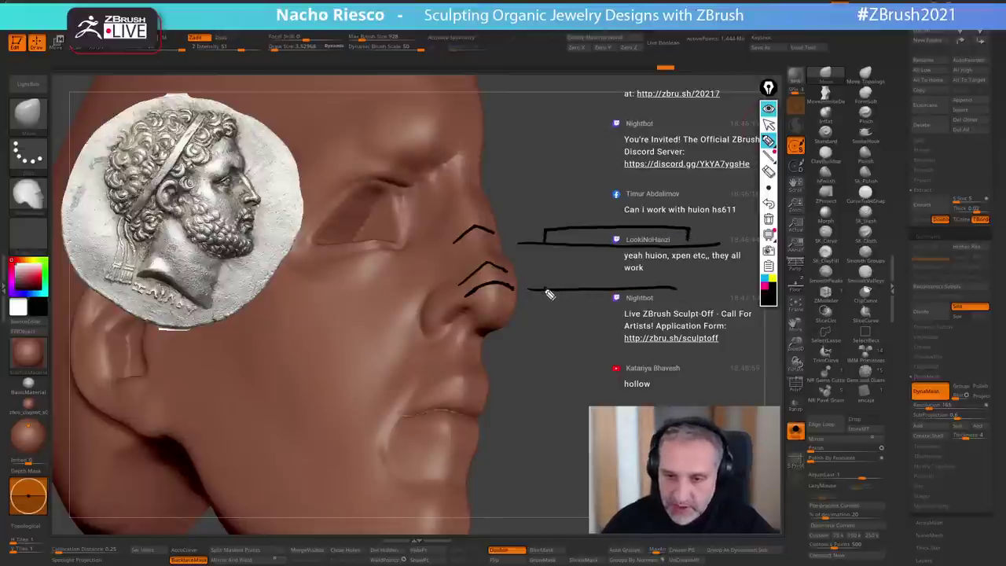
mouse_move(553, 290)
left_mouse_down()
mouse_move(615, 280)
mouse_move(676, 286)
left_mouse_up()
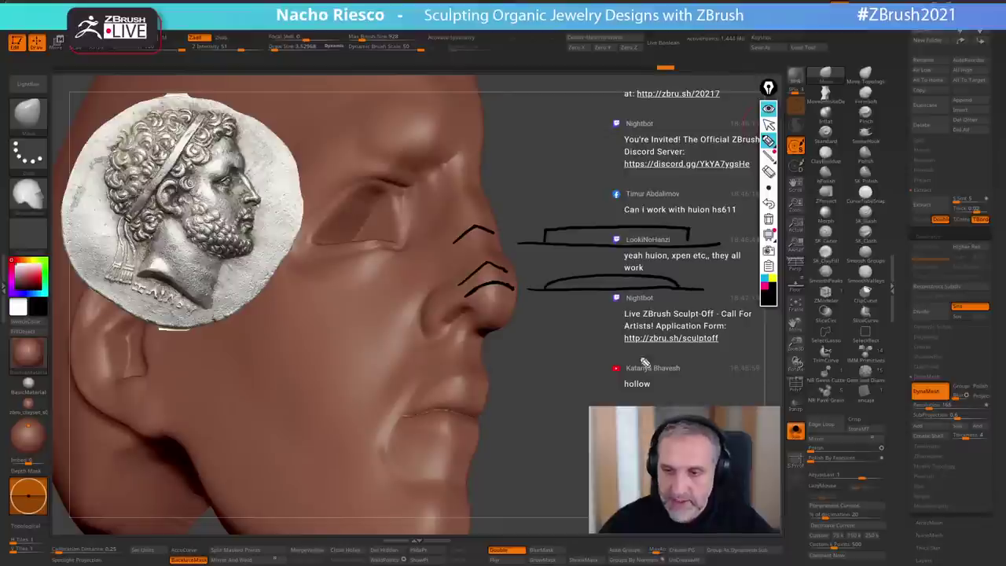
mouse_move(542, 396)
left_mouse_down()
mouse_move(586, 353)
mouse_move(651, 334)
left_mouse_up()
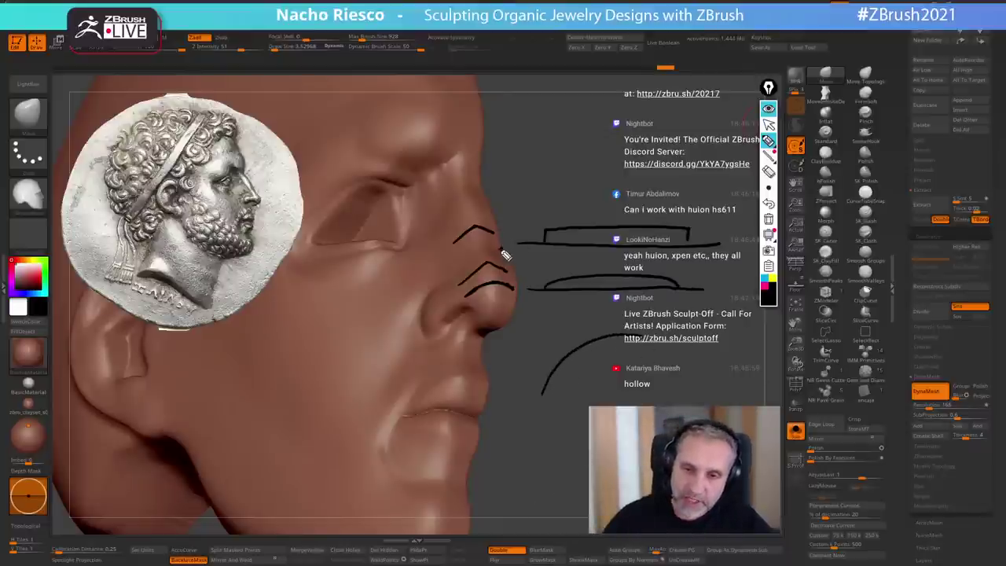
- Annotate a contour line on the nose, sketch a sharper edge cross-section beside it, and circle the SmoothPeaks brush
left_click_drag(501, 249, 485, 251)
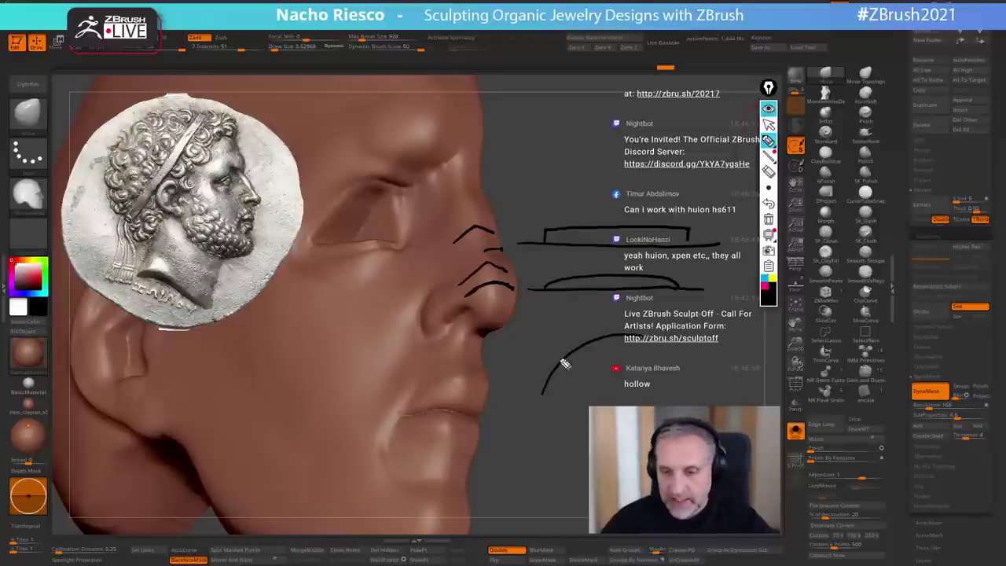
left_click_drag(560, 432, 607, 390)
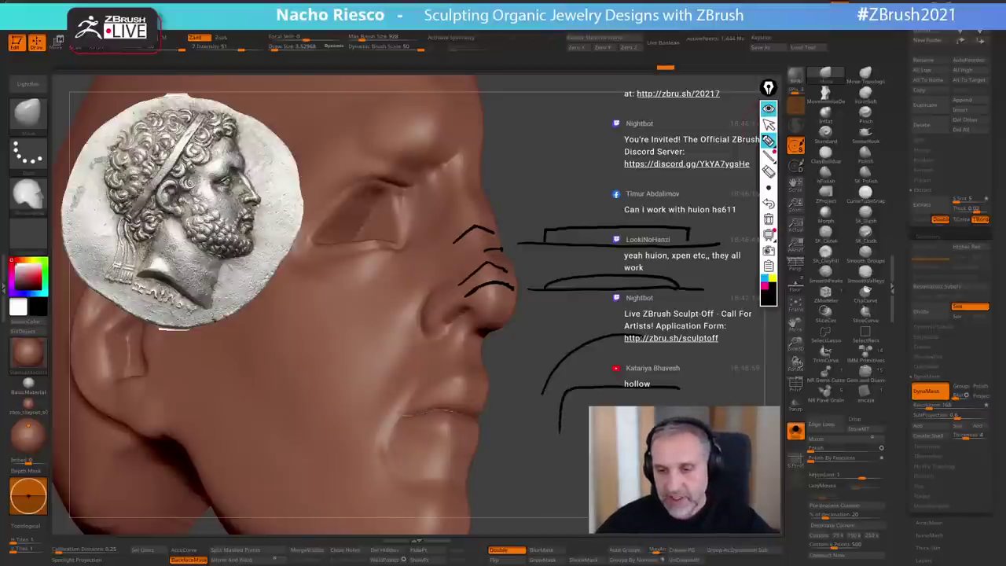
mouse_move(845, 264)
left_mouse_down()
mouse_move(857, 295)
mouse_move(849, 257)
left_mouse_up()
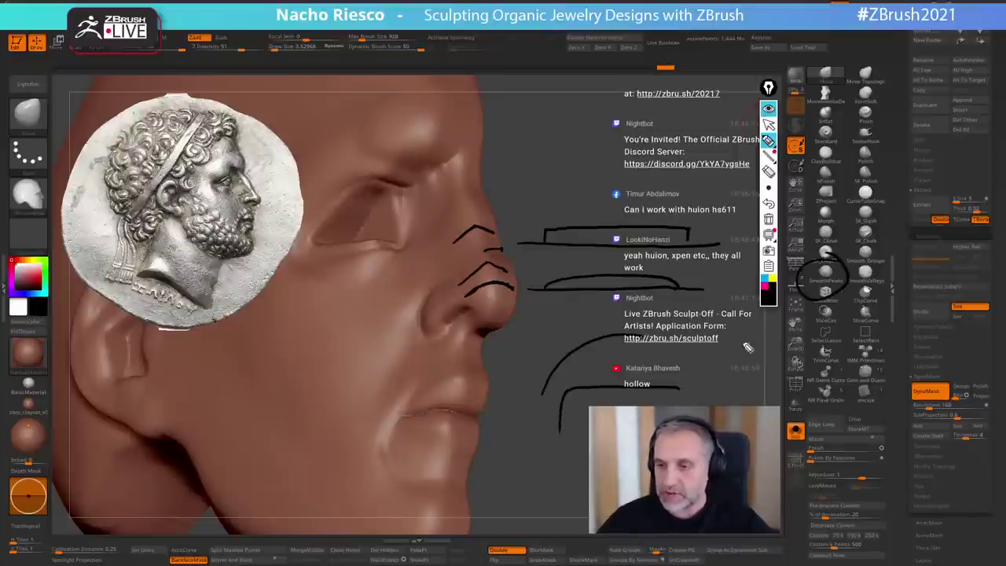
- Hatch the outer corner of the lowest cross-section in cyan, clear all screen annotations and leave annotation mode
left_click(765, 279)
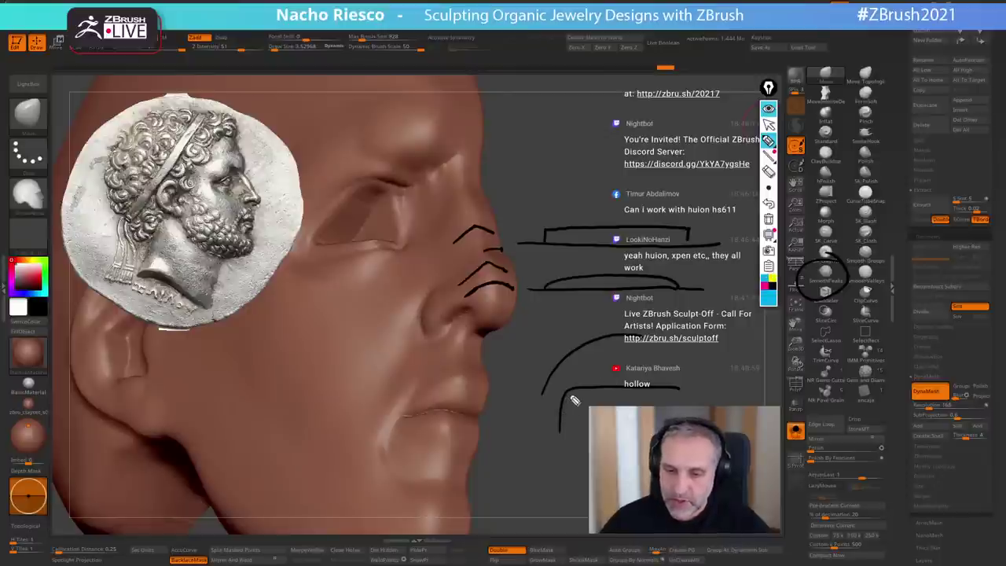
mouse_move(564, 402)
left_mouse_down()
mouse_move(555, 409)
mouse_move(589, 387)
left_mouse_up()
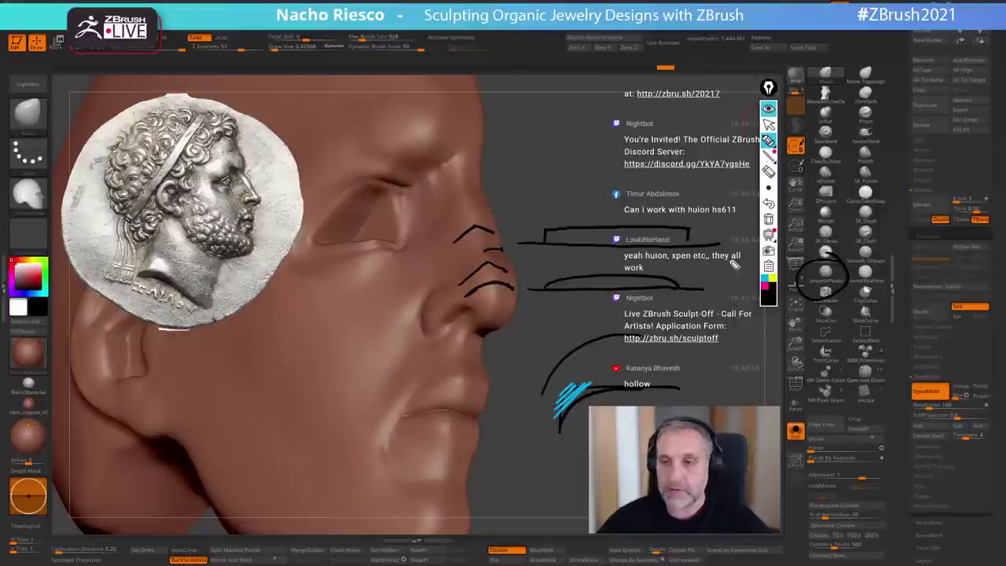
left_click(769, 219)
left_click(768, 125)
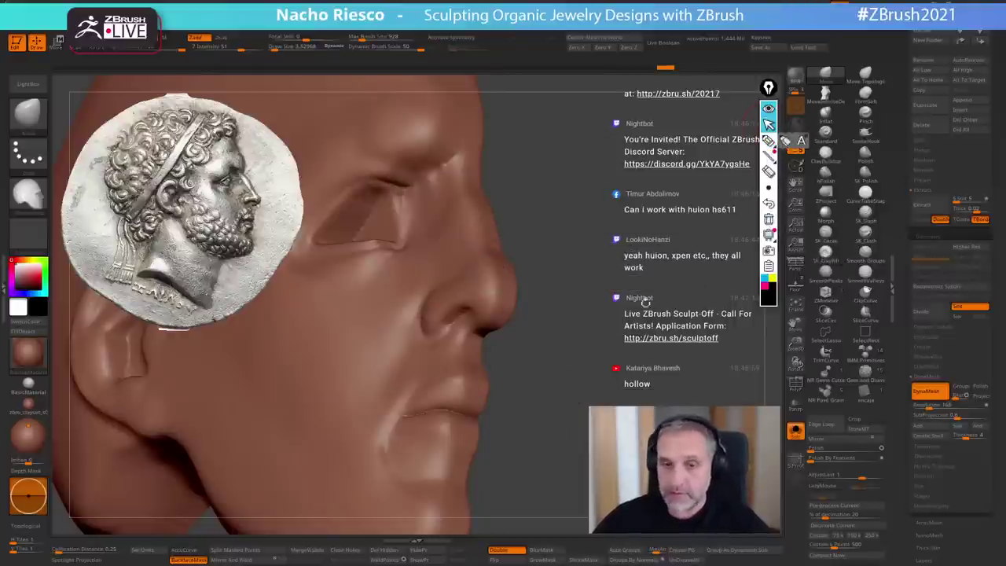
- Adjust the draw size and smooth the side and tip of the nose
left_click_drag(645, 303, 703, 400)
key("s")
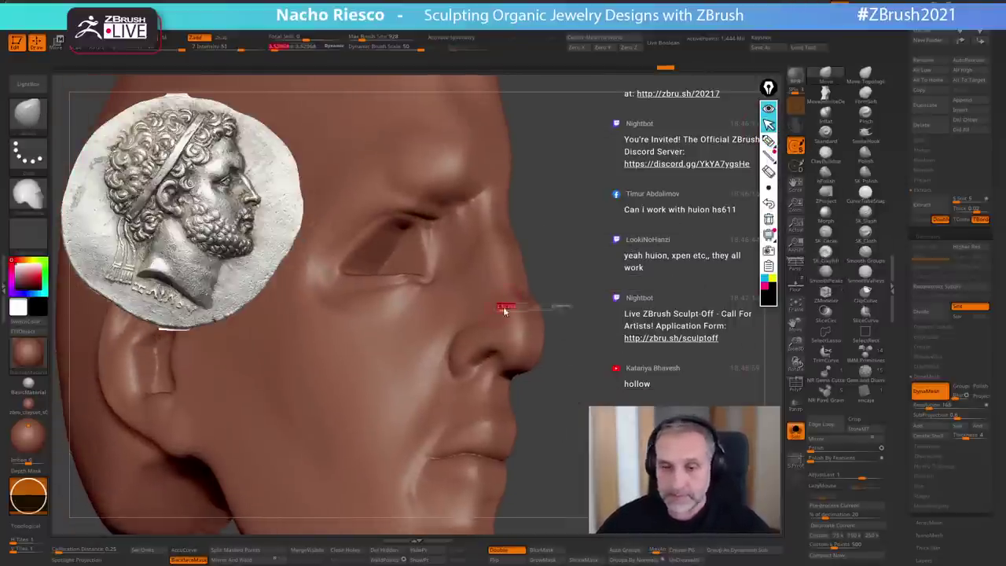
left_click_drag(504, 311, 508, 310)
key("shift")
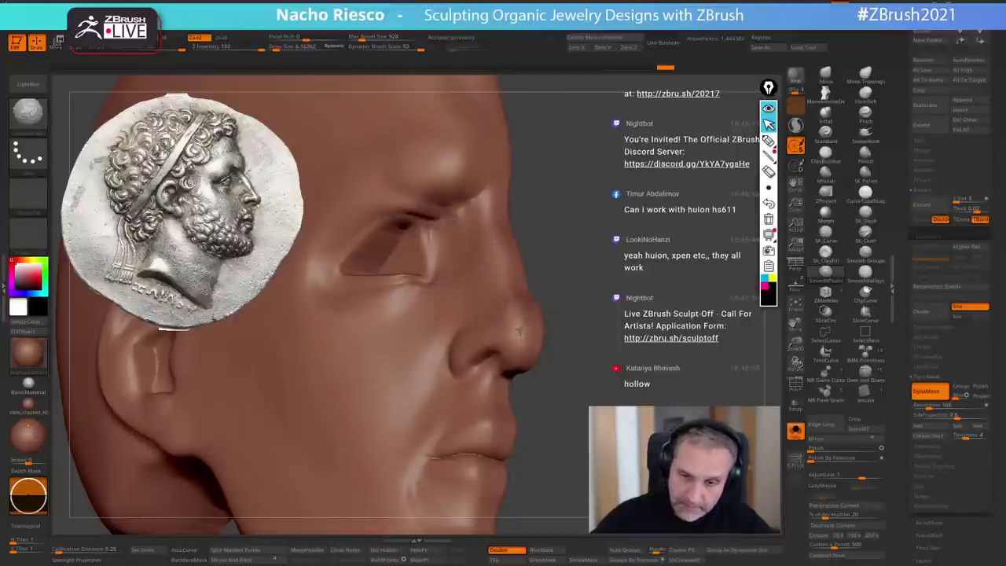
- Enlarge the brush and smooth the chin and lower jaw
mouse_move(563, 394)
left_mouse_down()
mouse_move(636, 369)
mouse_move(649, 330)
left_mouse_up()
key("s")
left_click_drag(544, 407, 544, 407)
key("shift")
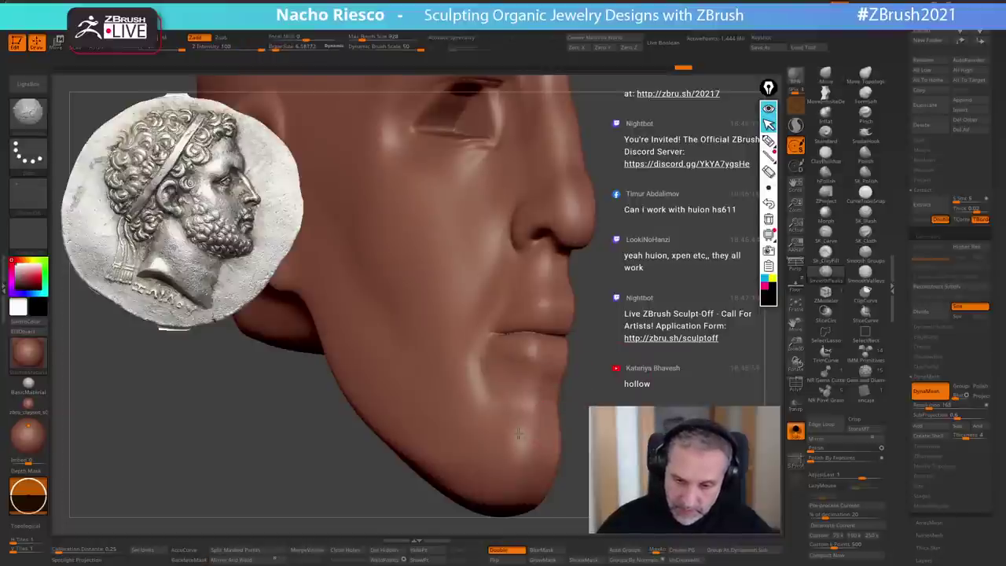
- Smooth the brow and cheek surfaces around the eye socket
mouse_move(672, 369)
left_mouse_down()
mouse_move(696, 399)
mouse_move(699, 354)
left_mouse_up()
right_click_drag(529, 305, 528, 305)
key("s")
key("shift")
key("shift")
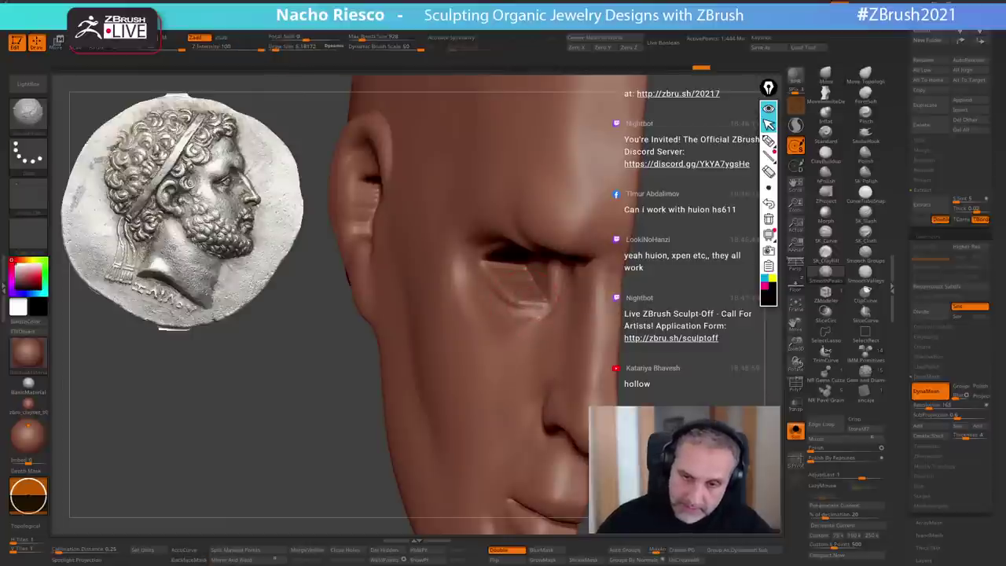
left_click_drag(529, 305, 521, 264)
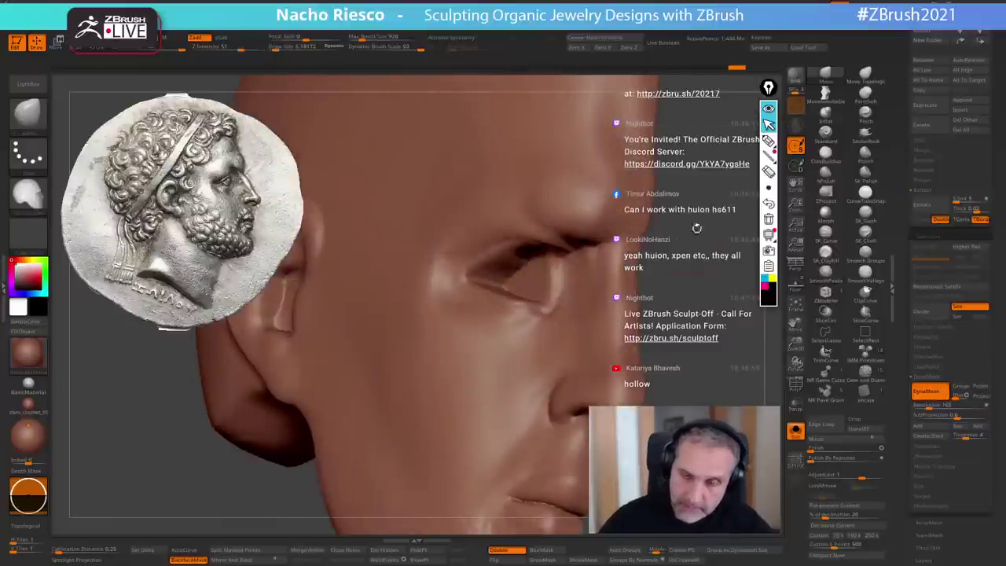
left_click_drag(697, 226, 731, 223, "shift")
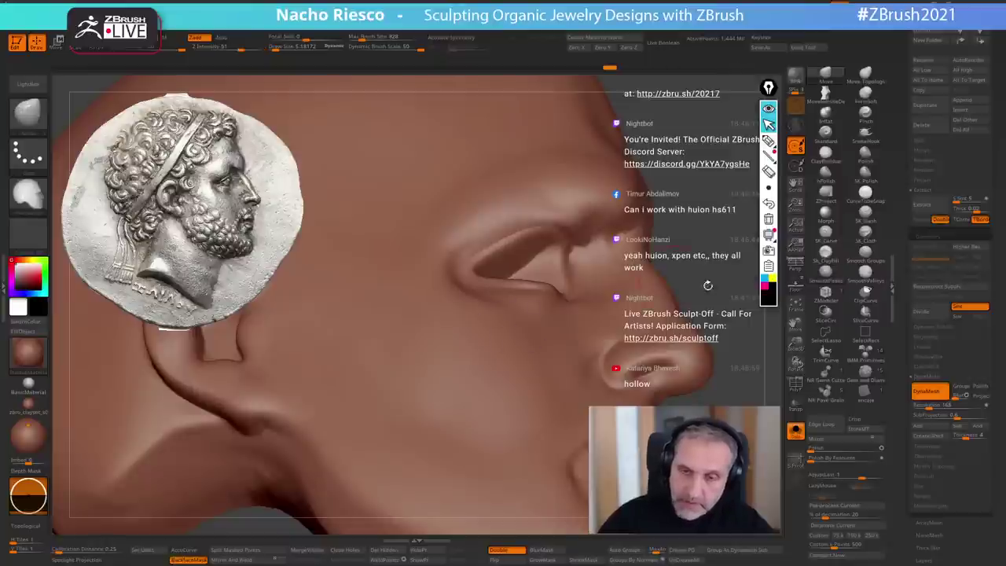
mouse_move(708, 283)
left_mouse_down()
mouse_move(703, 404)
mouse_move(707, 382)
mouse_move(743, 381)
left_mouse_up()
- Smooth the head surface around the ear and the side of the skull
mouse_move(275, 370)
left_mouse_down("alt")
mouse_move(253, 393)
mouse_move(259, 428)
left_mouse_up("alt")
left_click_drag(157, 408, 157, 456, "alt")
key("s")
key("shift")
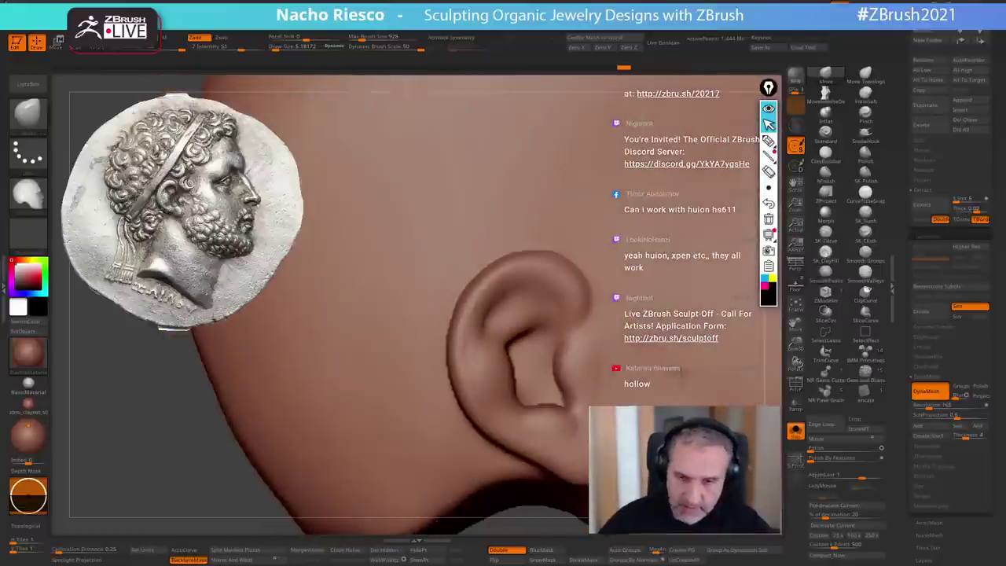
mouse_move(577, 421)
left_mouse_down("alt")
mouse_move(580, 365)
mouse_move(571, 456)
mouse_move(526, 434)
left_mouse_up("alt")
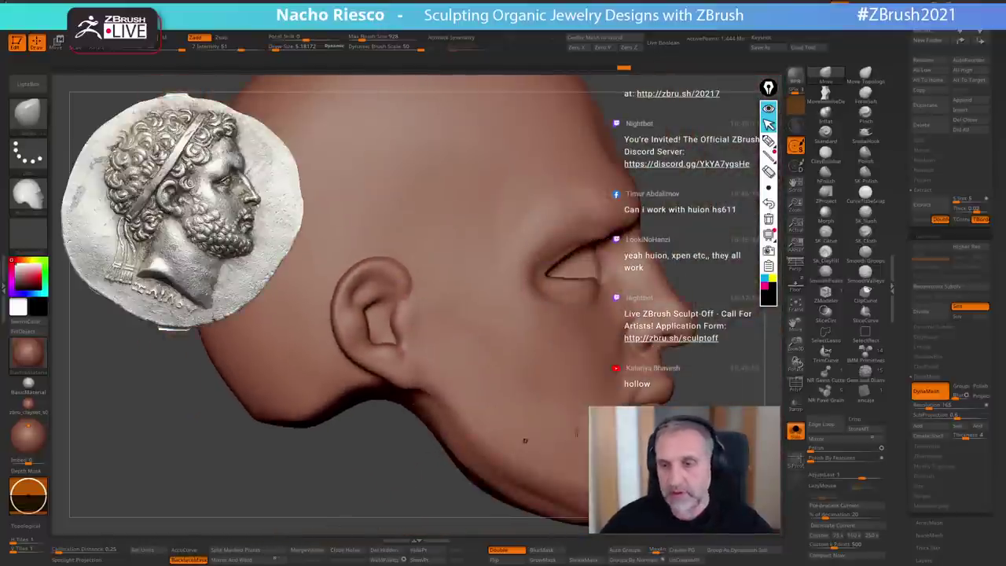
left_click_drag(700, 378, 725, 369)
key("ctrl+shift")
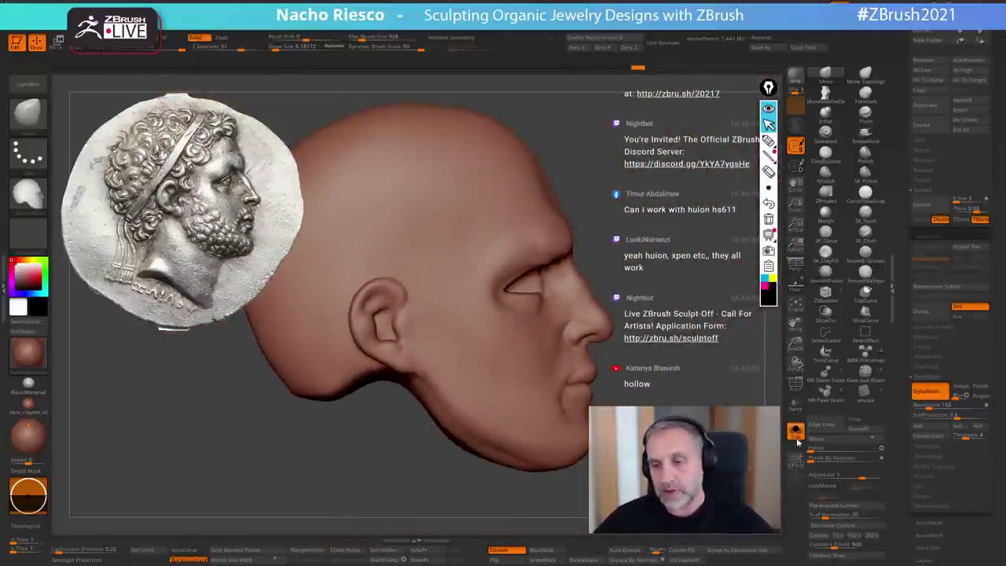
- Show the coin base behind the head, isolate the head again, and check it from the front and in profile
left_click(796, 433)
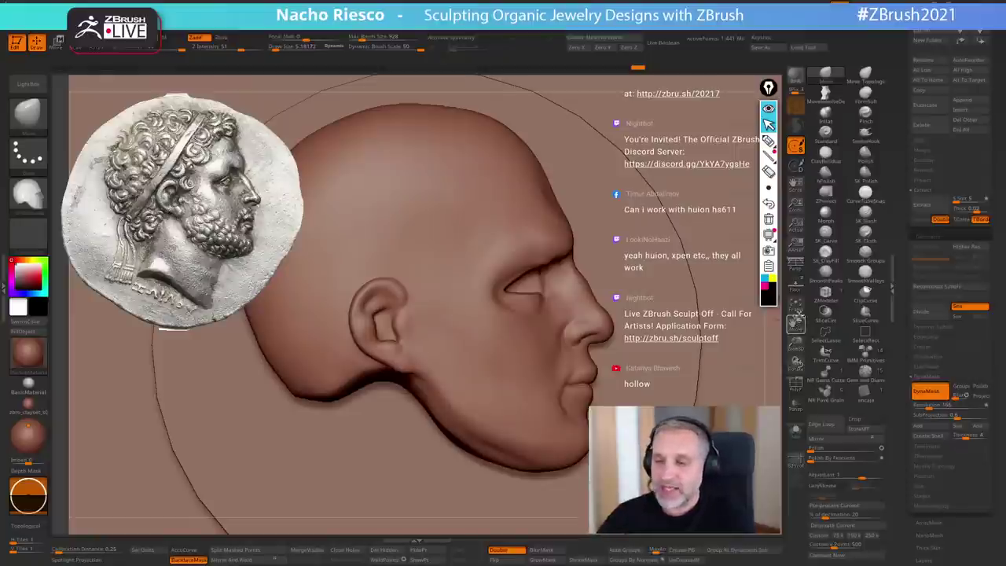
left_click(795, 305)
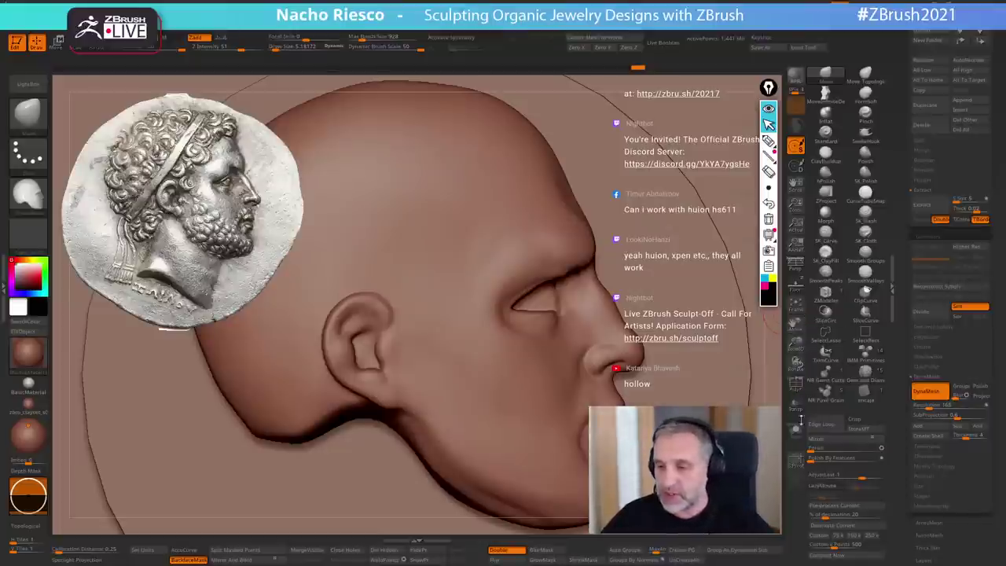
left_click(796, 431)
key("f")
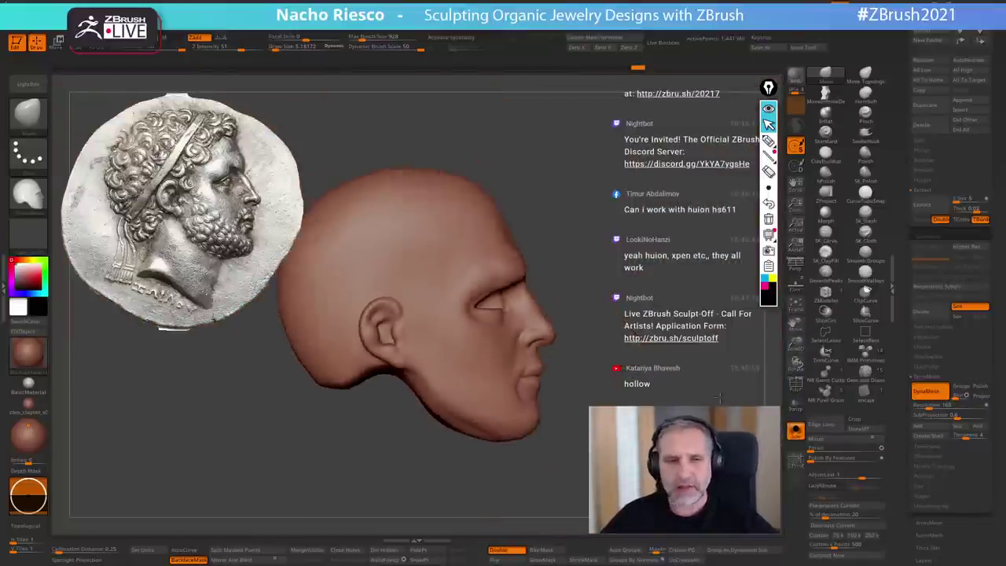
left_click_drag(715, 464, 583, 463, "shift")
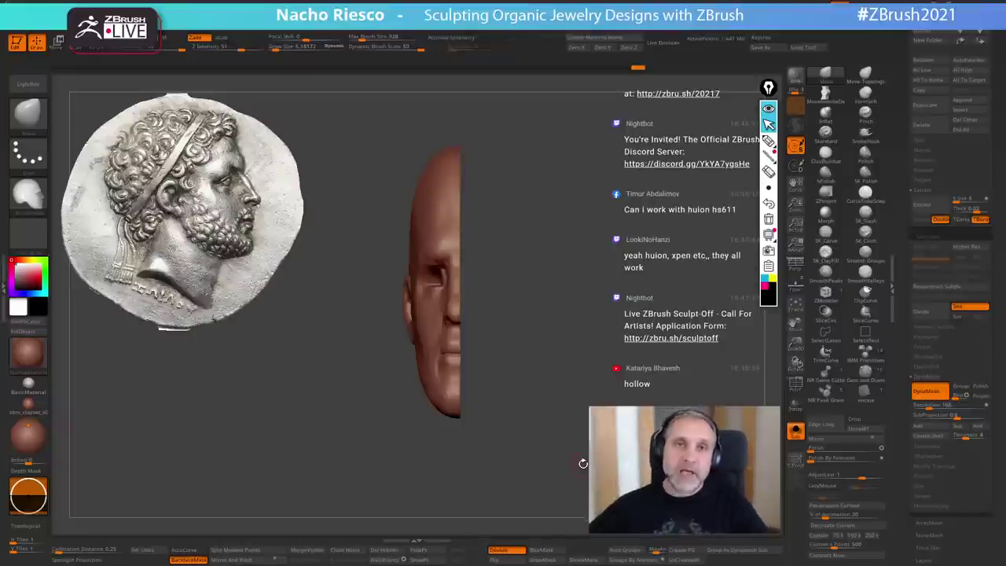
mouse_move(519, 471)
left_mouse_down("shift")
mouse_move(574, 478)
mouse_move(543, 471)
mouse_move(637, 464)
mouse_move(637, 496)
mouse_move(590, 472)
left_mouse_up("shift")
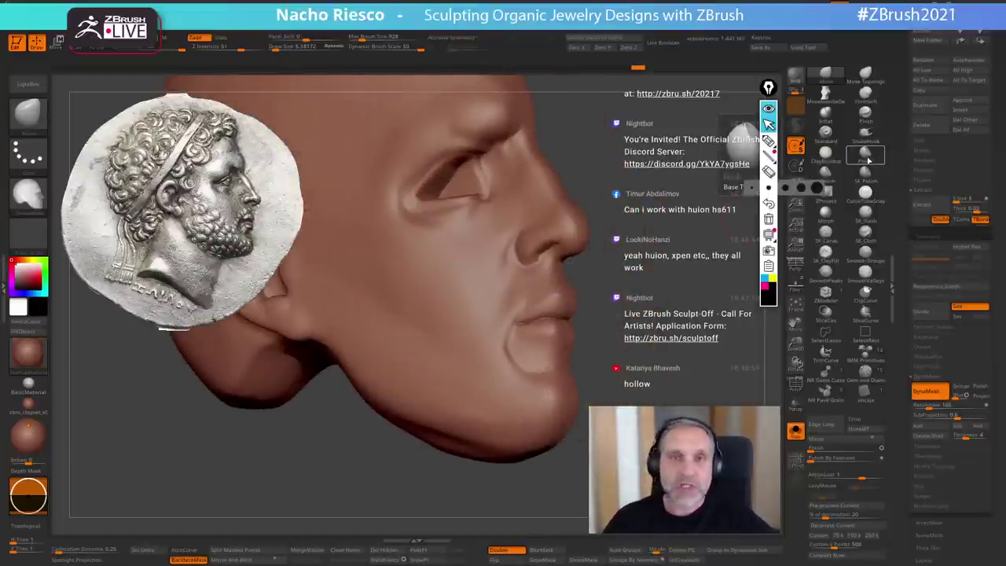
- Select the Polish brush for refining the head's surface
left_click(867, 157)
key("b")
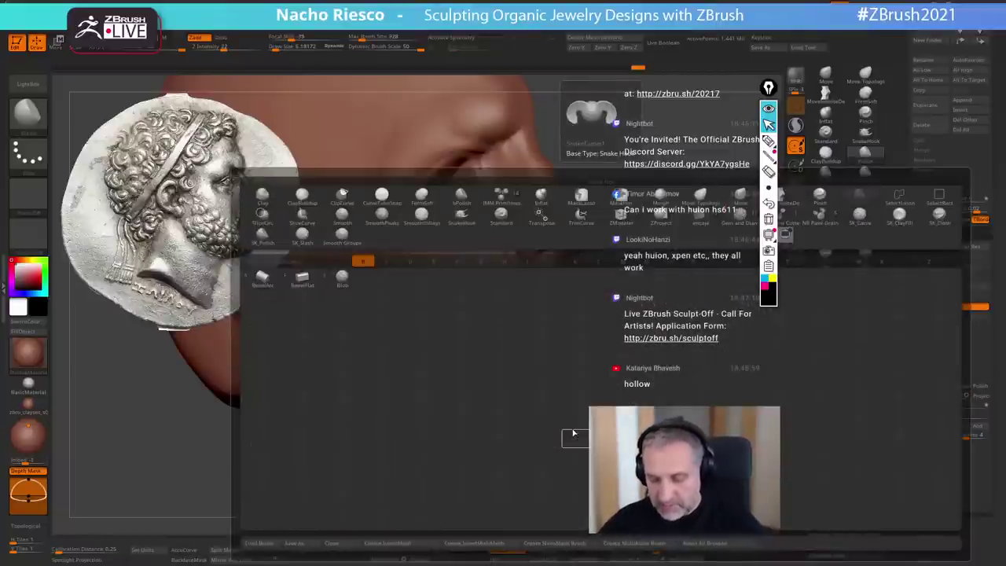
key("p")
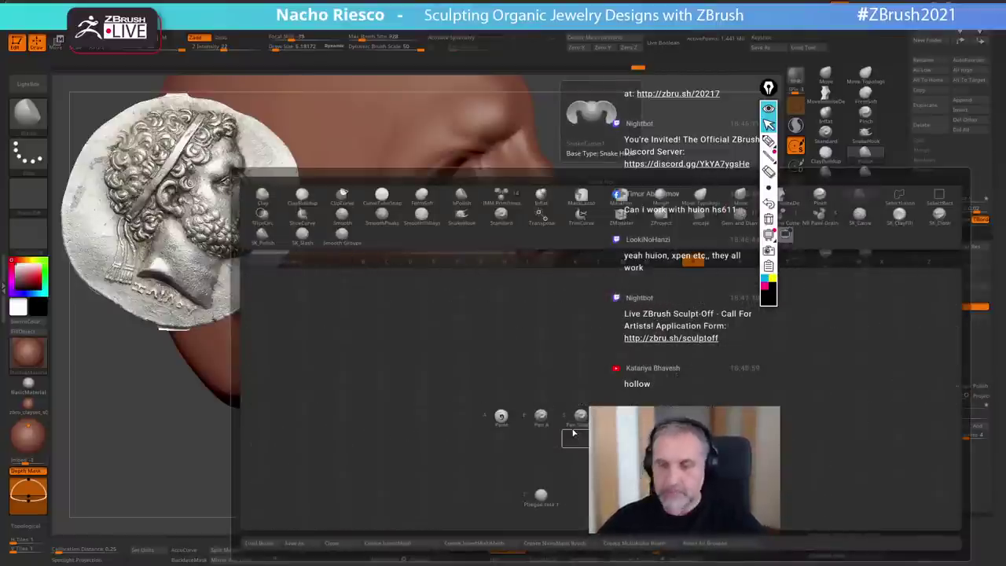
left_click(621, 417)
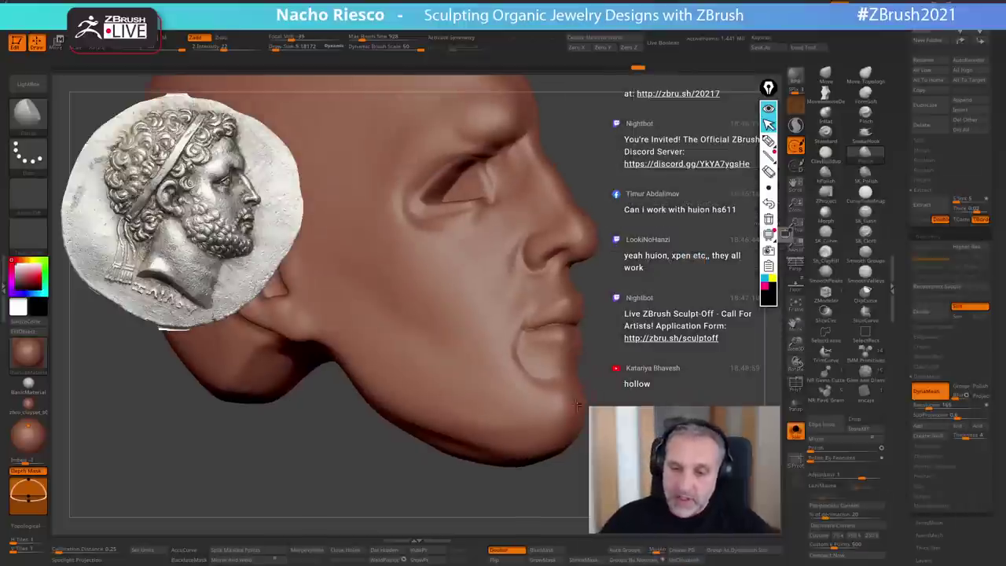
- Set the draw size to about 9.7 and polish the chin
mouse_move(604, 401)
left_mouse_down()
mouse_move(618, 398)
mouse_move(621, 379)
mouse_move(626, 418)
left_mouse_up()
key("s")
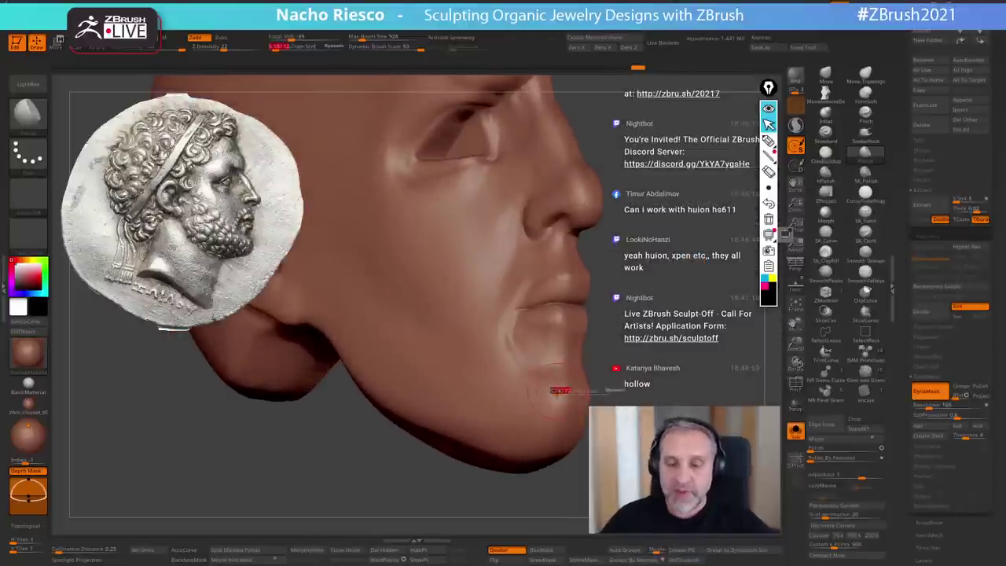
left_click_drag(557, 392, 564, 393)
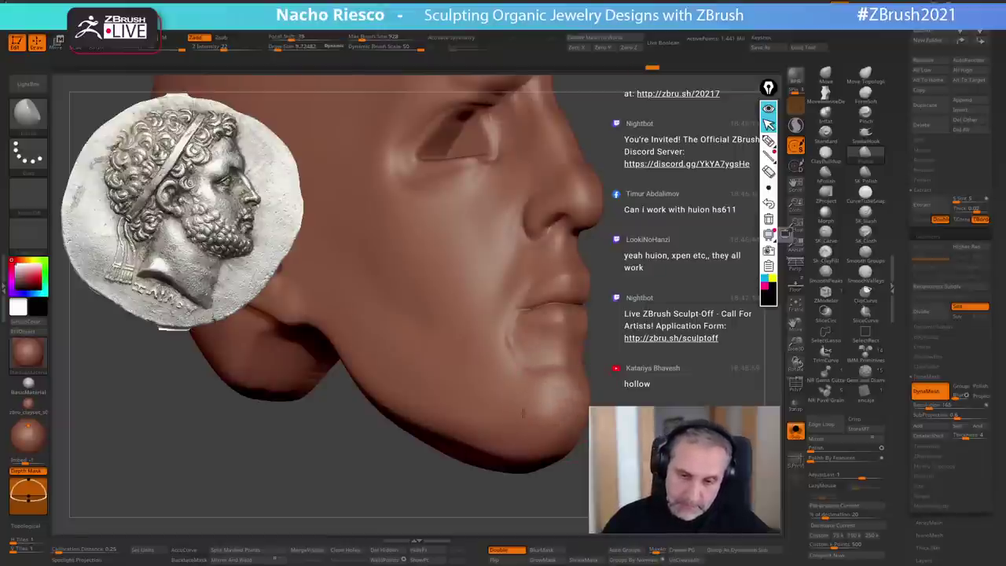
left_click_drag(523, 413, 529, 401)
- Polish the curved outer edge of the skull, enlarging the draw size to about 11.1
mouse_move(595, 315)
left_mouse_down()
mouse_move(592, 365)
mouse_move(580, 371)
left_mouse_up()
key("s")
left_click_drag(534, 275, 693, 279)
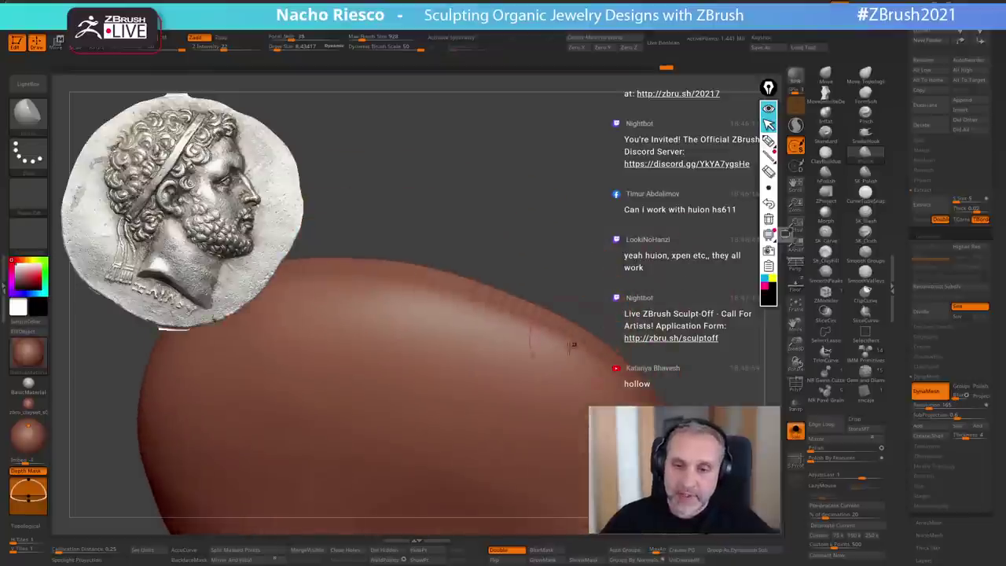
key("s")
left_click_drag(567, 345, 531, 335)
key("s")
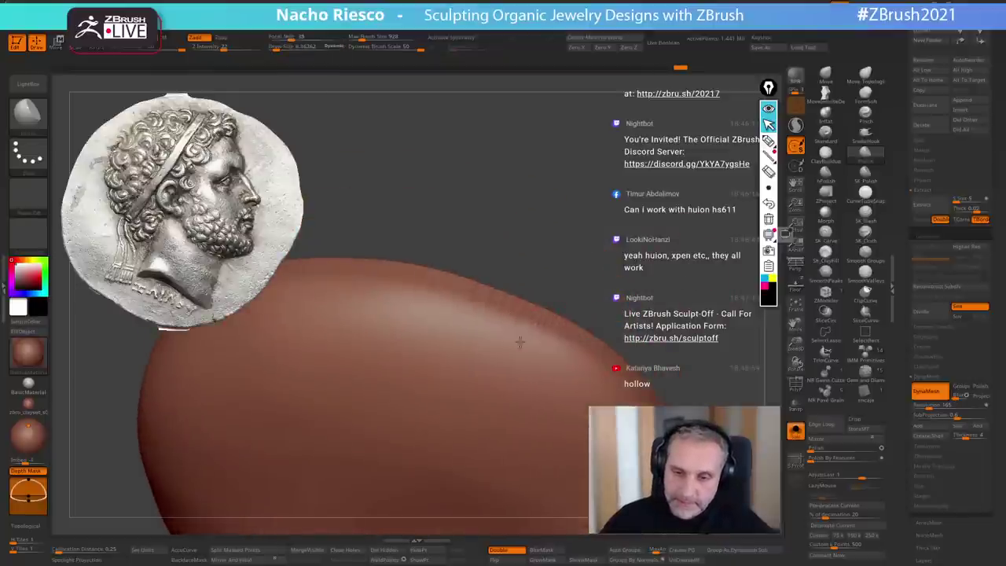
key("bracketright")
key("bracketright")
key("bracketright")
key("bracketright")
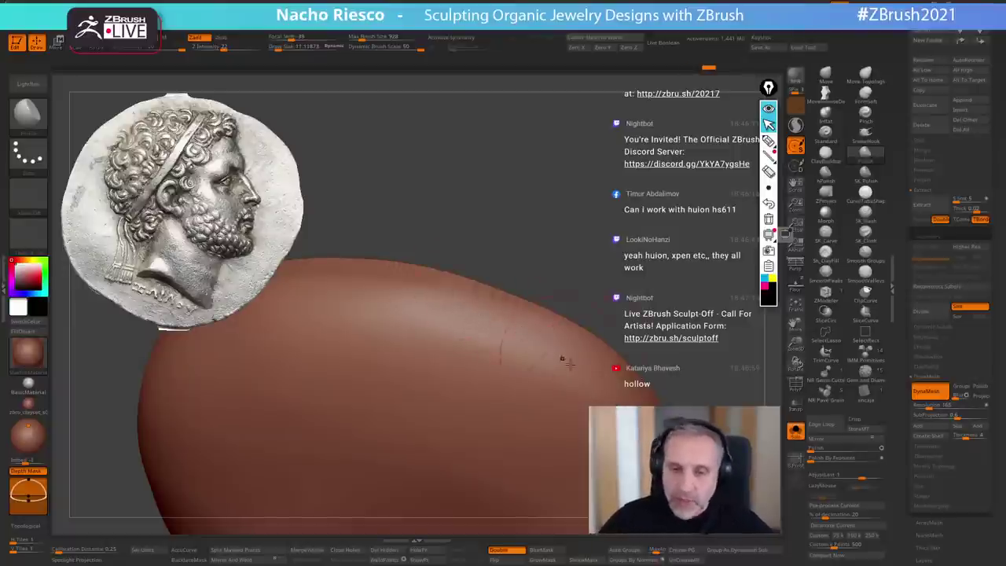
- Annotate a double-headed arrow running along the skull's curved edge
left_click(769, 140)
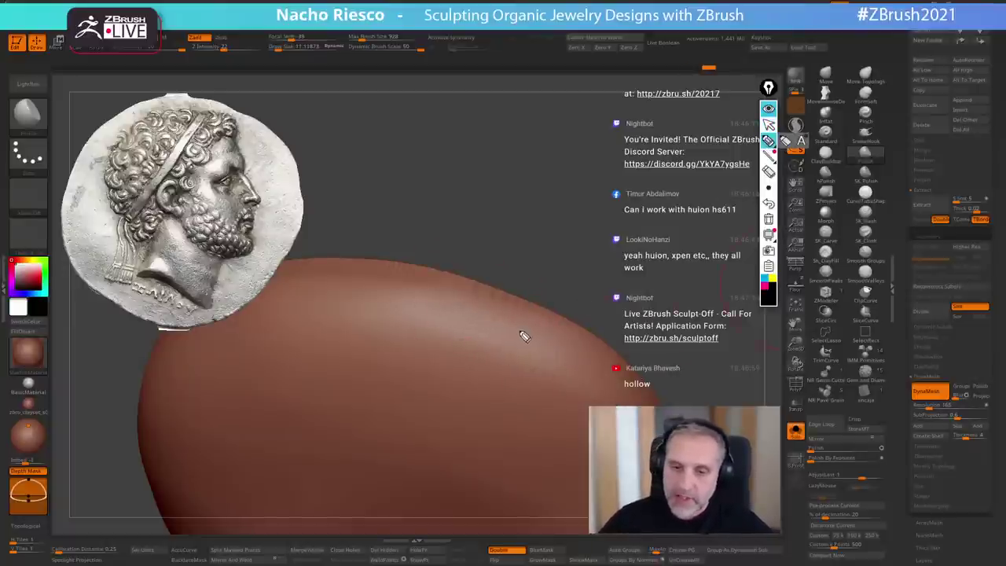
left_click_drag(460, 305, 622, 391)
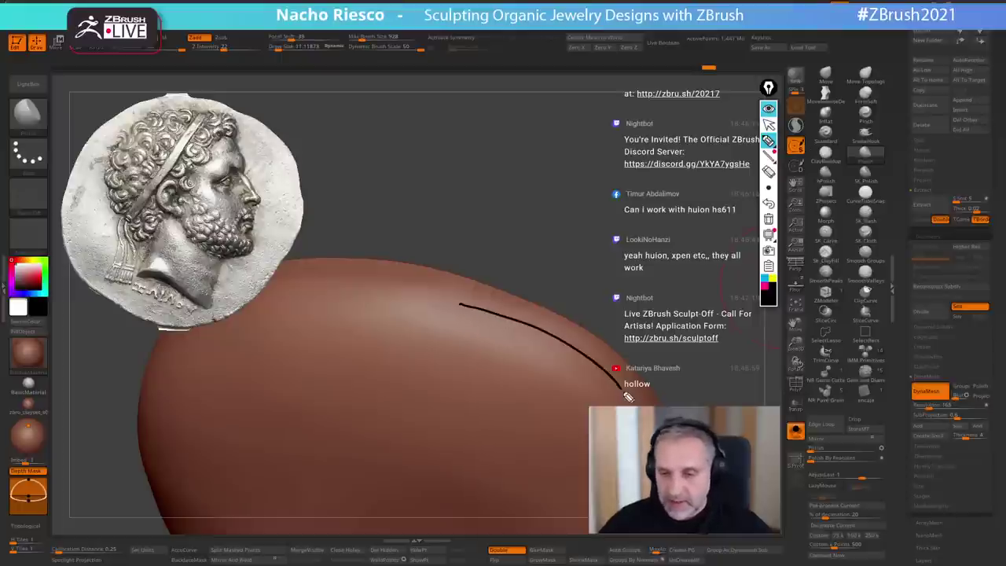
left_click_drag(470, 301, 466, 312)
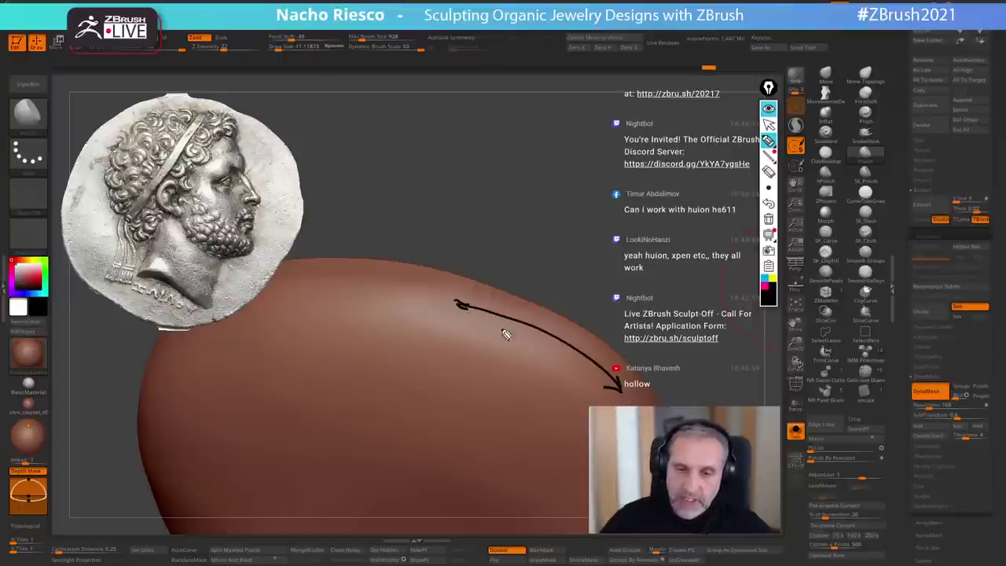
- Draw three crossing arrows over the arrow along the skull's edge, and clear all screen annotations
left_click_drag(483, 352, 503, 304)
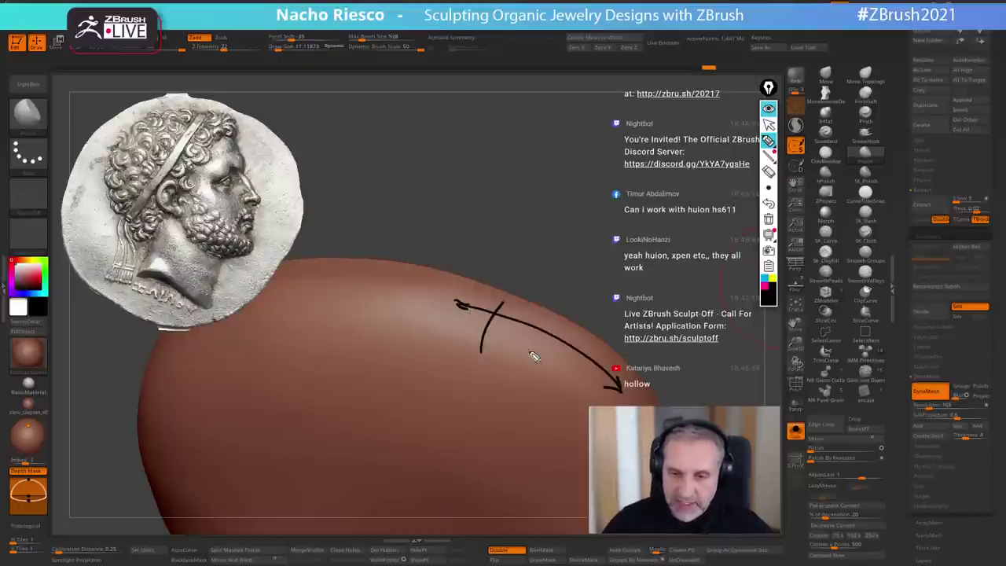
left_click_drag(528, 368, 547, 316)
left_click_drag(561, 382, 578, 338)
left_click_drag(497, 311, 511, 308)
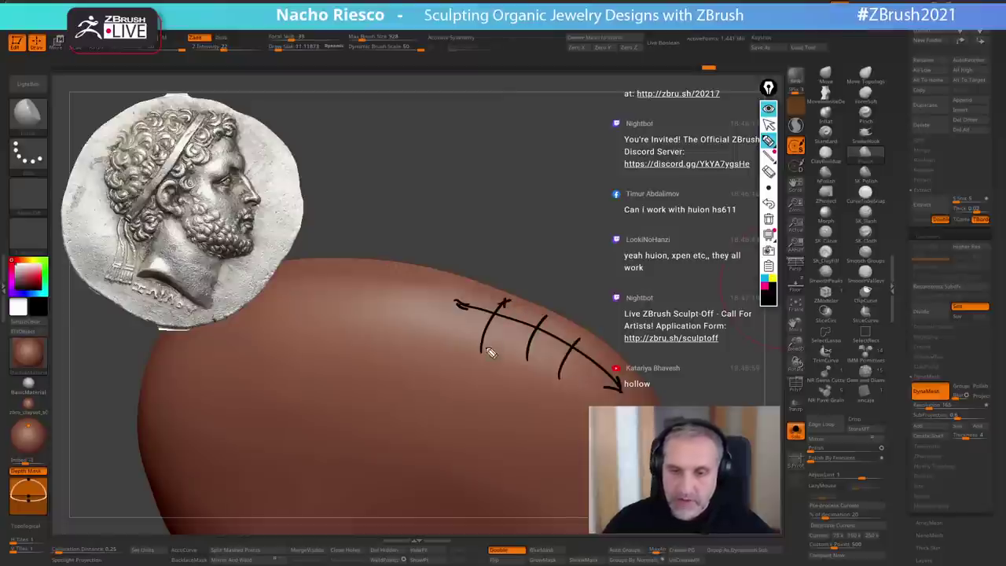
mouse_move(472, 344)
left_mouse_down()
mouse_move(533, 354)
mouse_move(589, 345)
mouse_move(568, 371)
left_mouse_up()
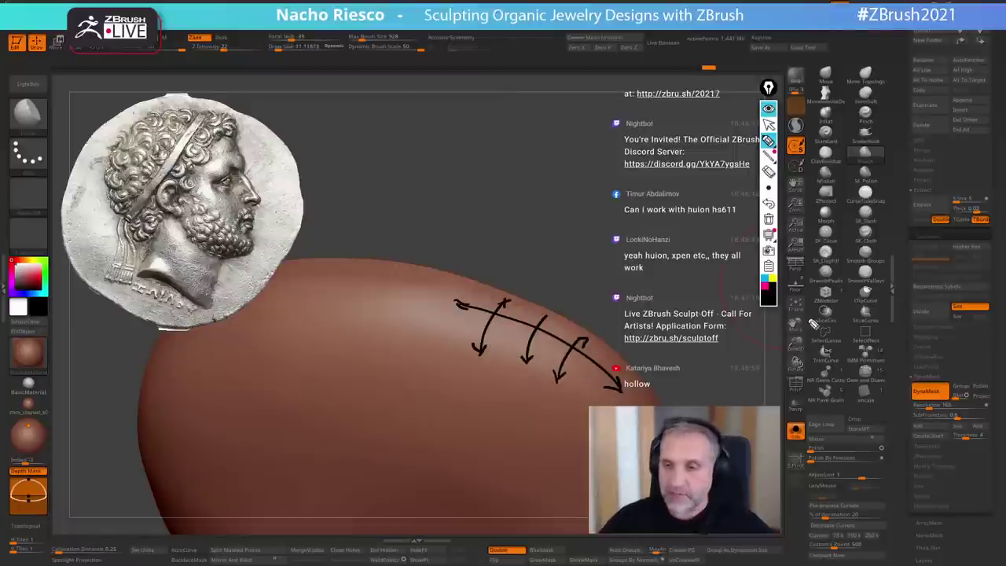
left_click(769, 218)
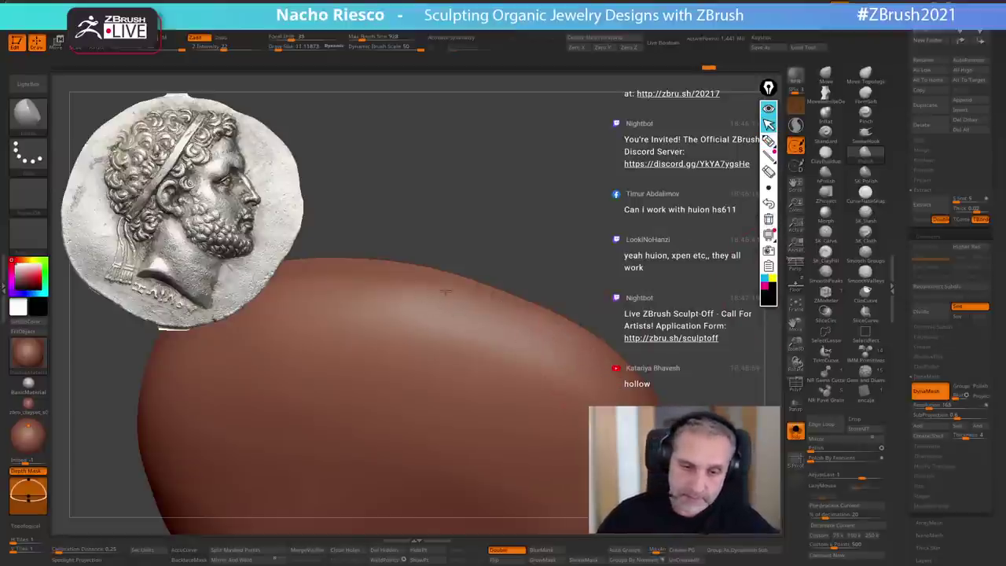
- Turn off Solo mode to show the coin base together with the sculpted head
left_click_drag(575, 408, 636, 347)
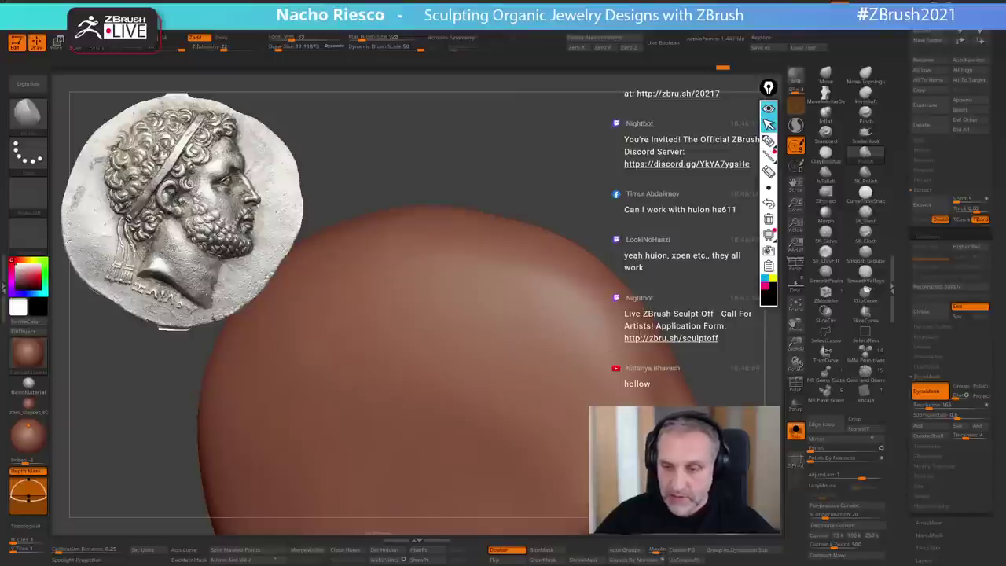
left_click(546, 276)
mouse_move(621, 225)
left_mouse_down()
mouse_move(691, 313)
mouse_move(657, 126)
left_mouse_up()
left_click(796, 431)
left_click_drag(753, 228, 654, 202)
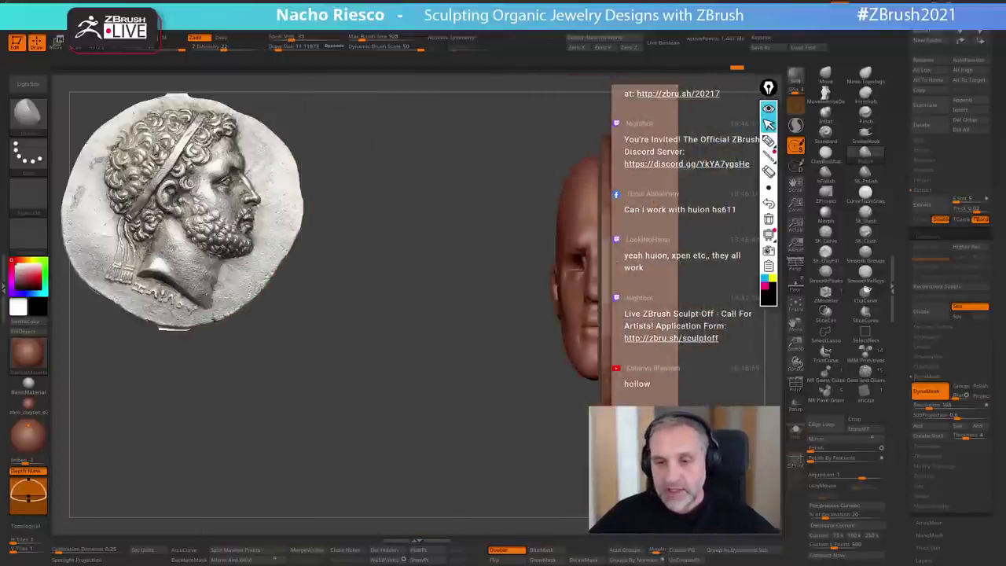
left_click_drag(753, 404, 801, 410)
left_click_drag(434, 220, 457, 262)
- Move the head slightly toward the coin base along the depth axis, and return to draw mode
key("w")
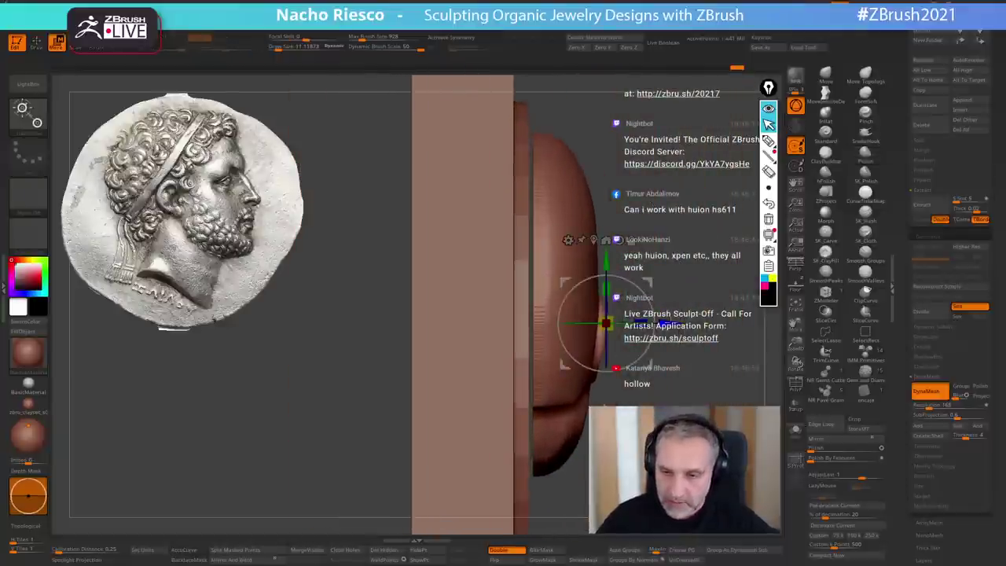
left_click_drag(671, 323, 661, 322)
mouse_move(745, 345)
left_mouse_down()
mouse_move(651, 359)
mouse_move(693, 330)
mouse_move(681, 360)
mouse_move(710, 336)
mouse_move(733, 348)
left_mouse_up()
left_click_drag(483, 278, 554, 320, "alt")
key("q")
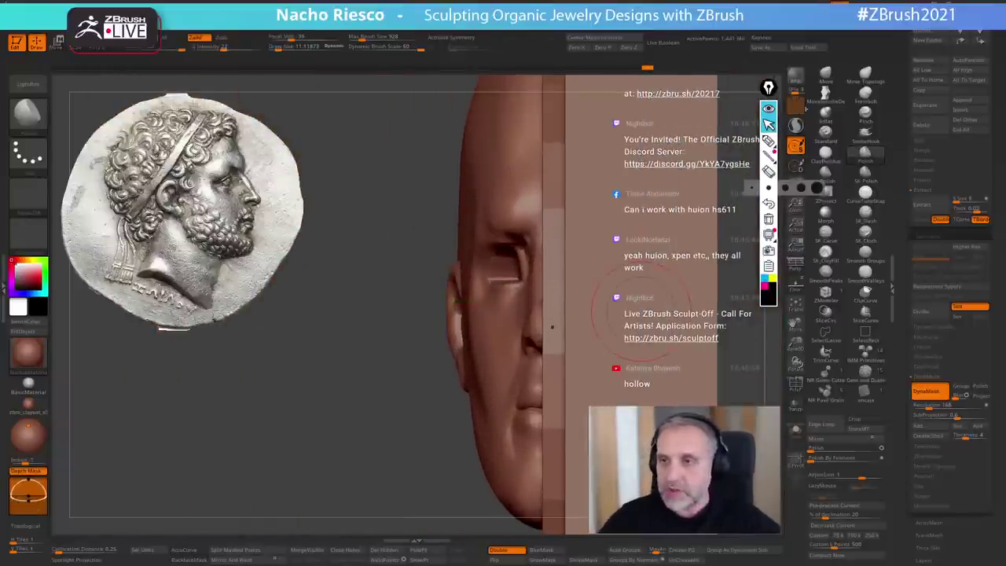
- Select the Move brush with backface masking turned off, and set its draw size to about 21.7
left_click(826, 75)
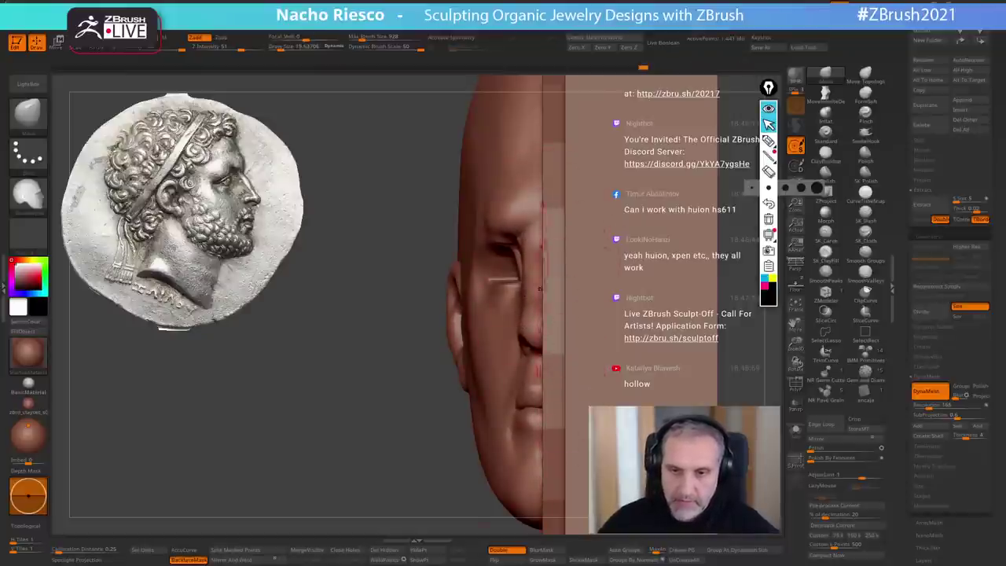
key("shift")
mouse_move(181, 471)
left_mouse_down()
mouse_move(236, 483)
mouse_move(260, 503)
left_mouse_up()
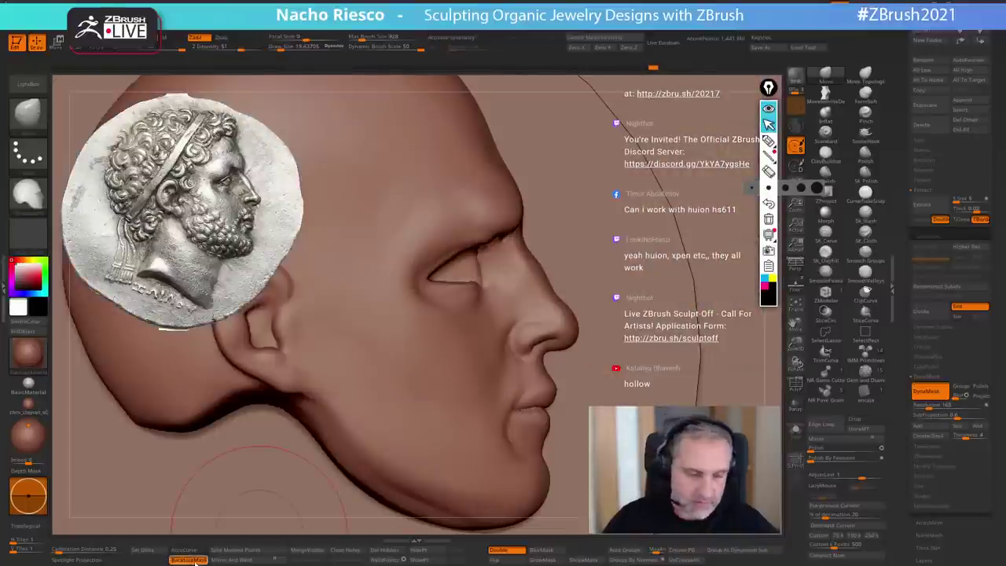
key("shift")
key("ctrl")
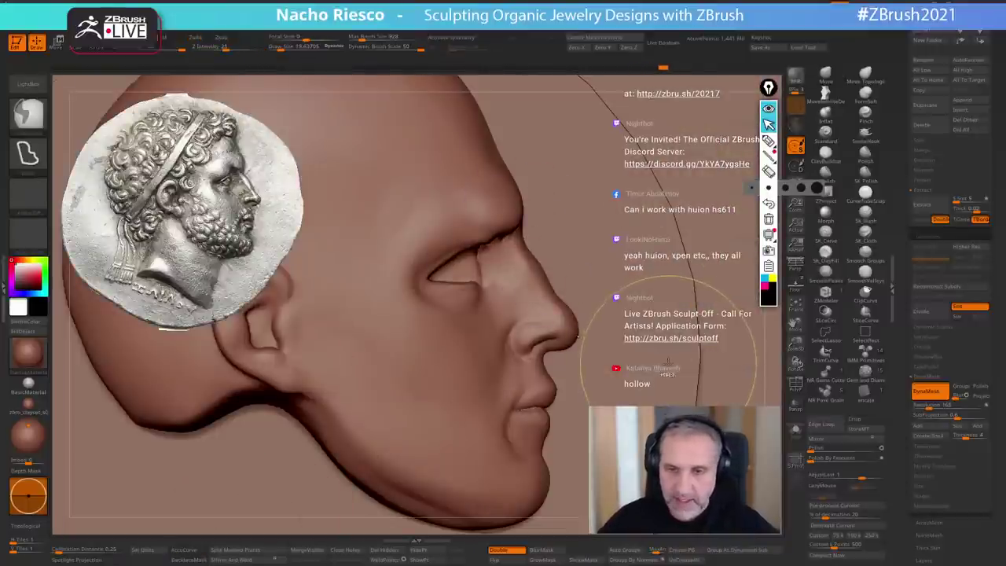
key("ctrl")
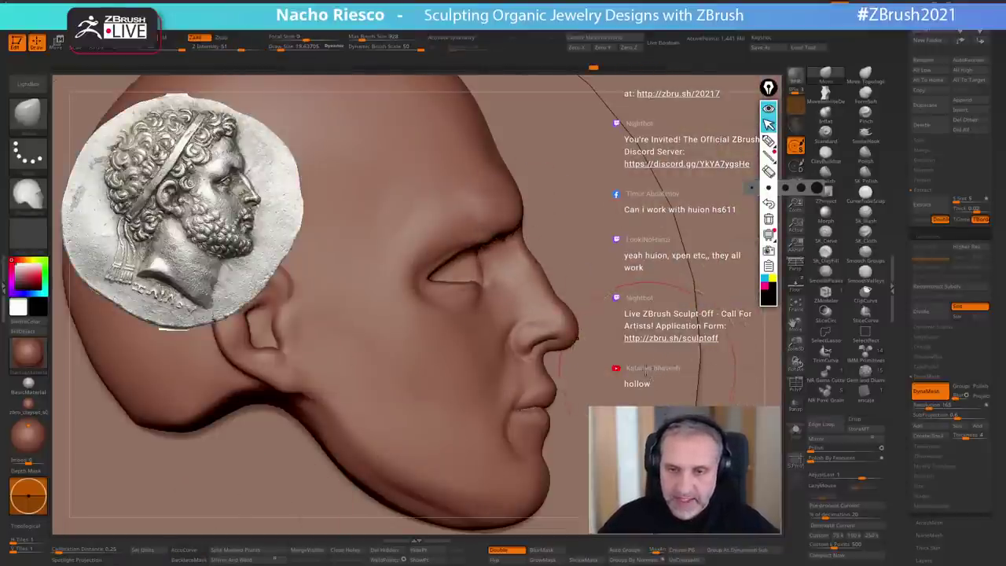
left_click_drag(768, 373, 651, 380, "shift")
key("s")
left_click_drag(574, 283, 578, 284)
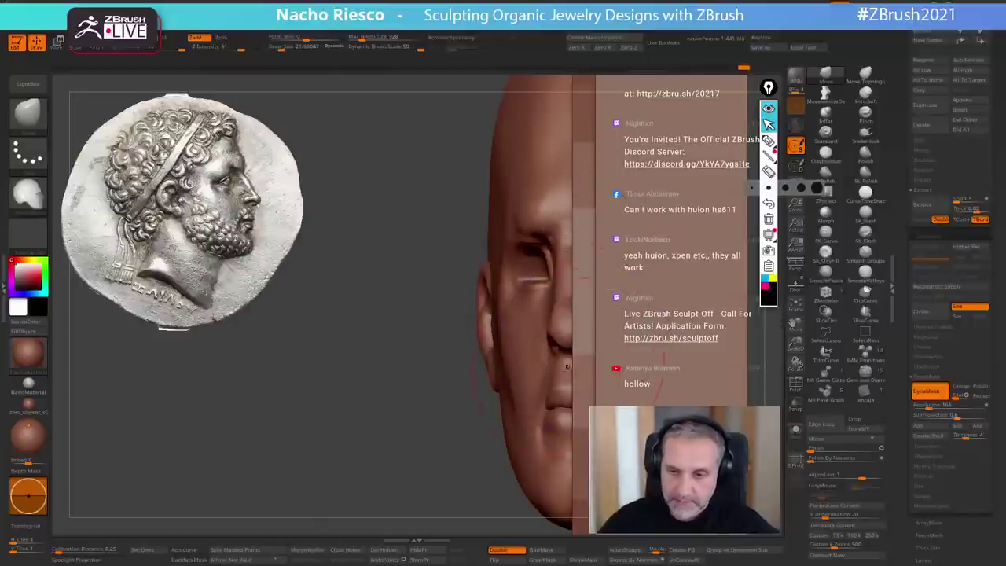
right_click_drag(568, 222, 562, 324)
right_click_drag(536, 432, 481, 387, "alt")
right_click(482, 386)
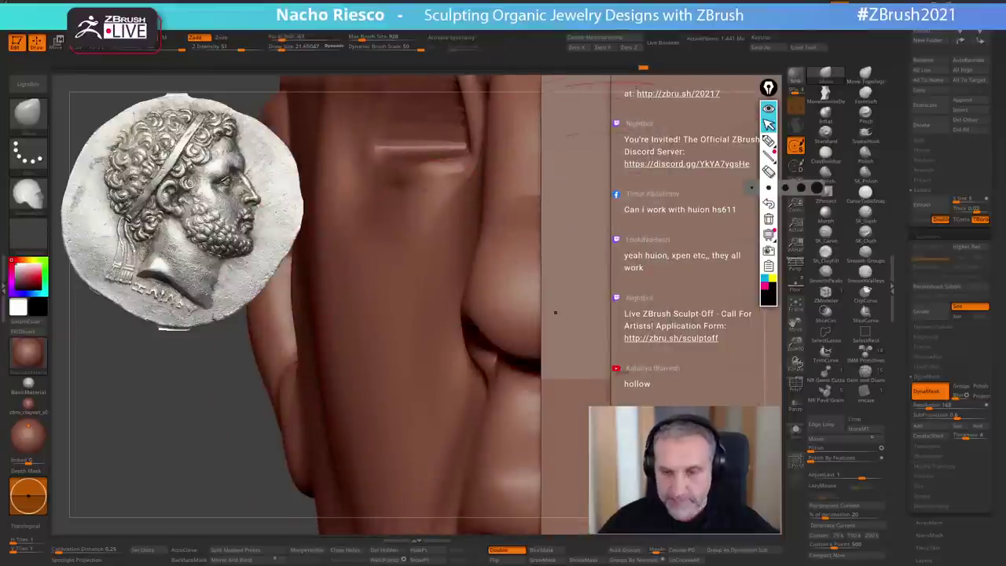
- Try to push the side of the nose with the Move brush at a draw size of about 9.7, and undo it
key("w")
left_click(468, 305)
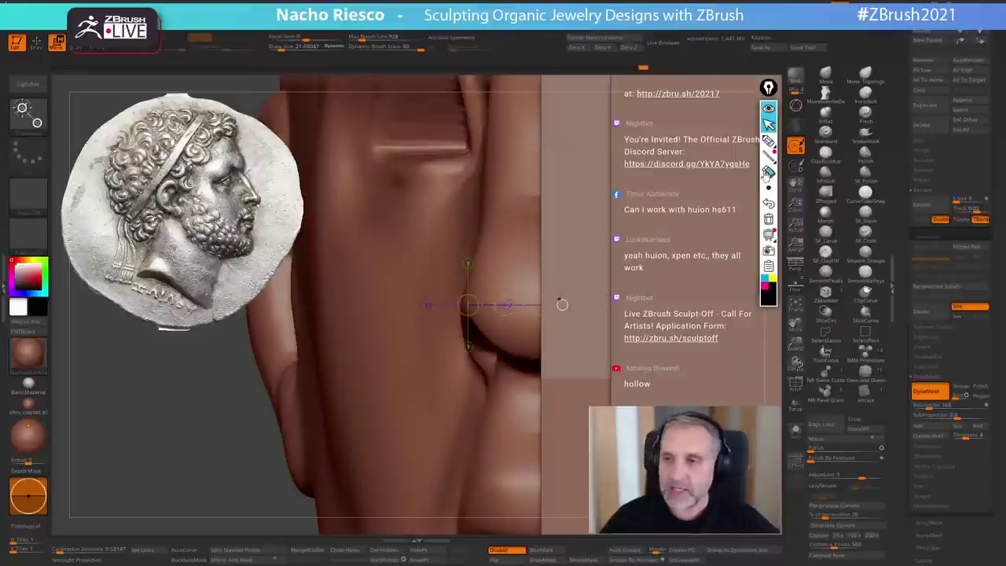
key("q")
key("s")
left_click_drag(494, 305, 512, 302)
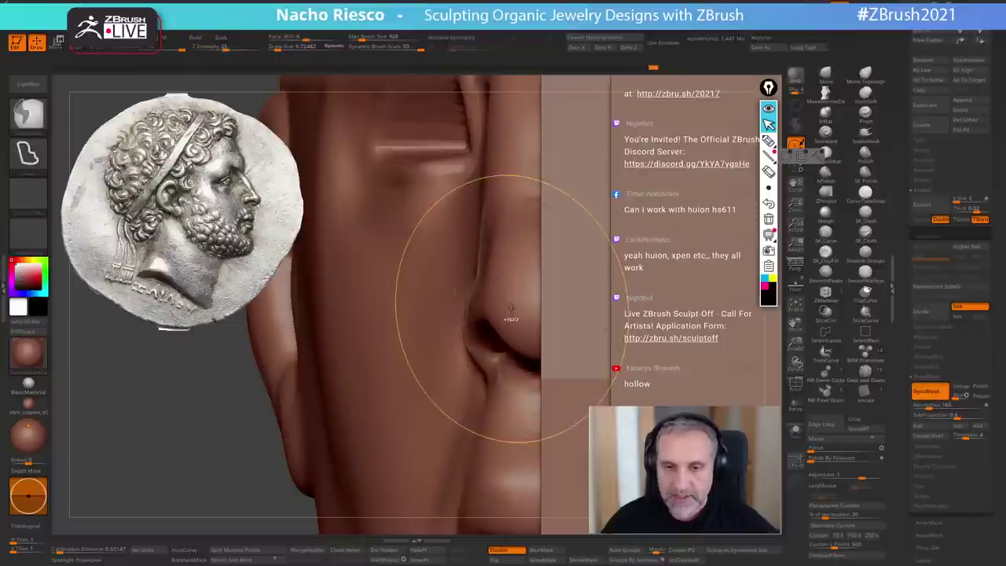
key("ctrl+z")
left_click(312, 37)
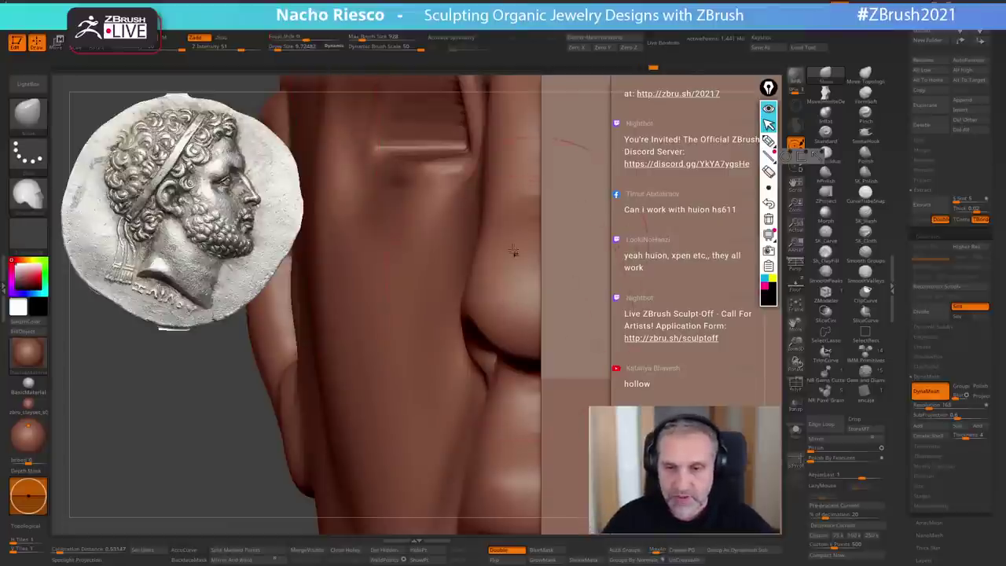
right_click_drag(496, 292, 527, 171, "ctrl")
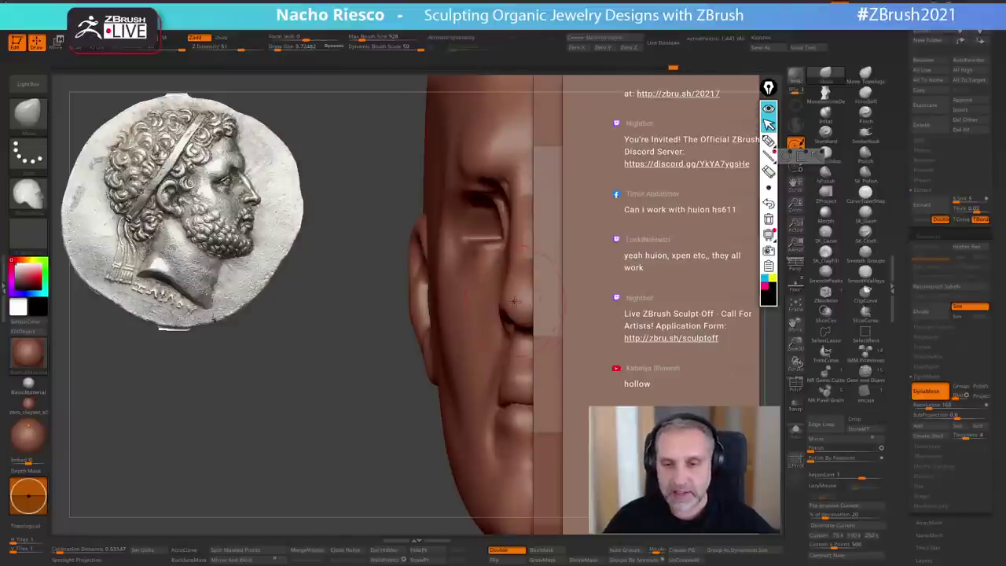
- Set the Move brush's draw size to about 21.7 and adjust the head's outer contour along the cheek and jaw
mouse_move(521, 301)
right_mouse_down("shift")
mouse_move(561, 299)
mouse_move(547, 309)
mouse_move(498, 308)
right_mouse_up("shift")
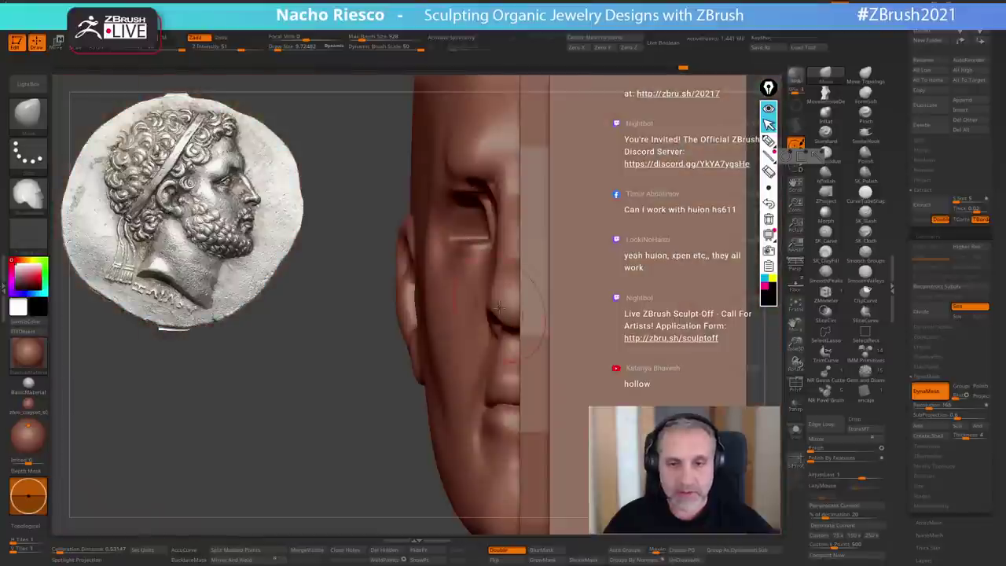
key("s")
left_click_drag(438, 194, 430, 213)
key("s")
key("s")
key("s")
left_click_drag(432, 349, 437, 349)
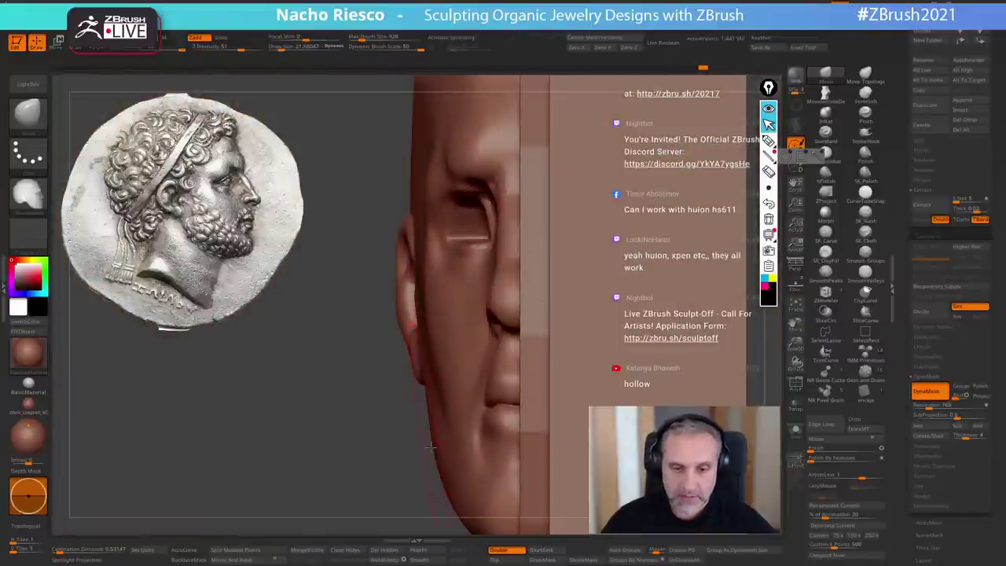
left_click_drag(429, 432, 437, 436)
right_click_drag(441, 405, 507, 328)
- Set the Move brush's draw size to about 41.5 and isolate the head with Solo mode
key("s")
left_click_drag(507, 329, 487, 334)
left_click_drag(591, 335, 555, 350, "shift")
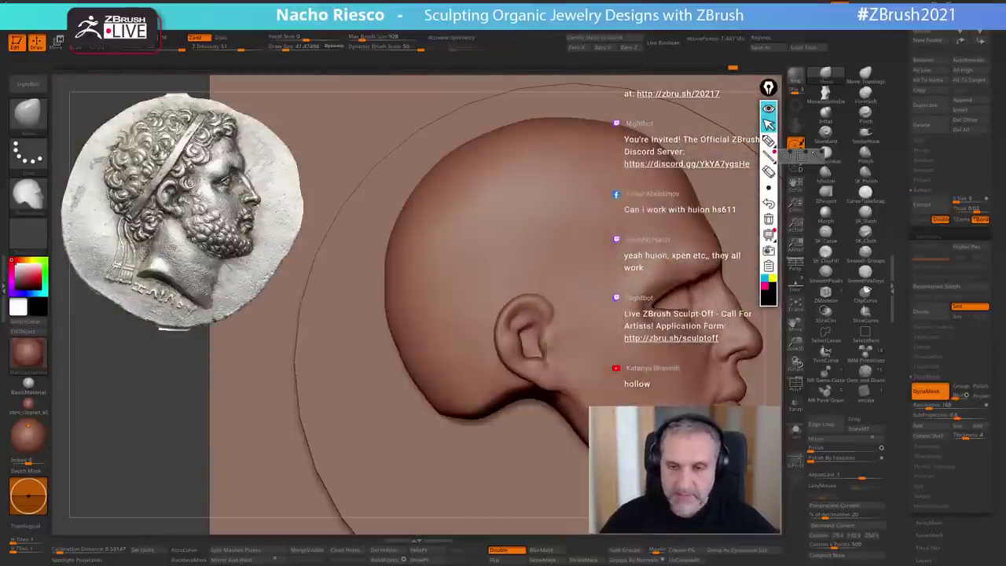
right_click_drag(574, 363, 489, 360)
left_click(796, 434)
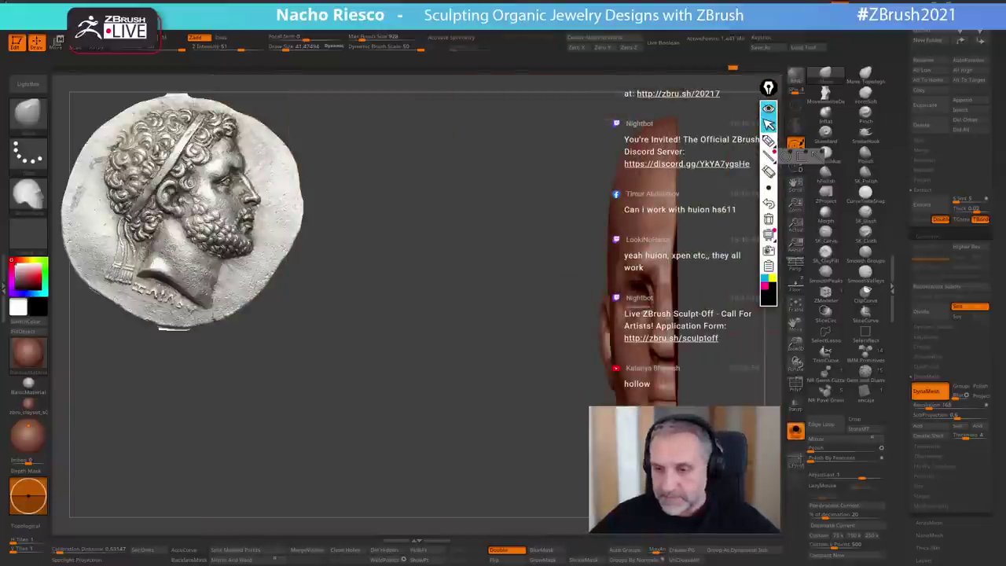
right_click_drag(725, 433, 621, 409, "alt")
right_click_drag(674, 334, 698, 321)
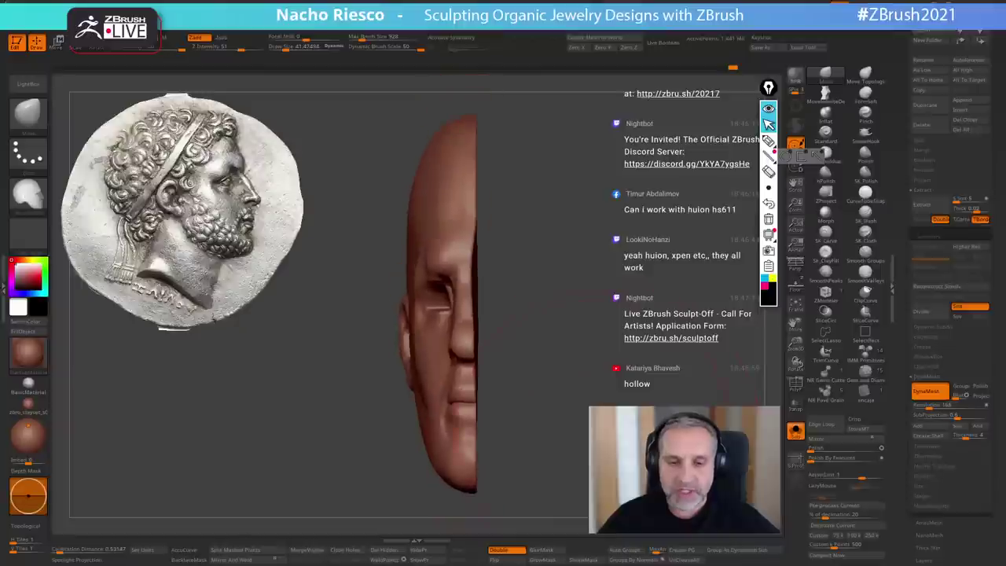
- Annotate the depth from ear to nose with a yellow double-headed arrow and hatching, and clear the annotations
left_click(773, 279)
left_click(769, 141)
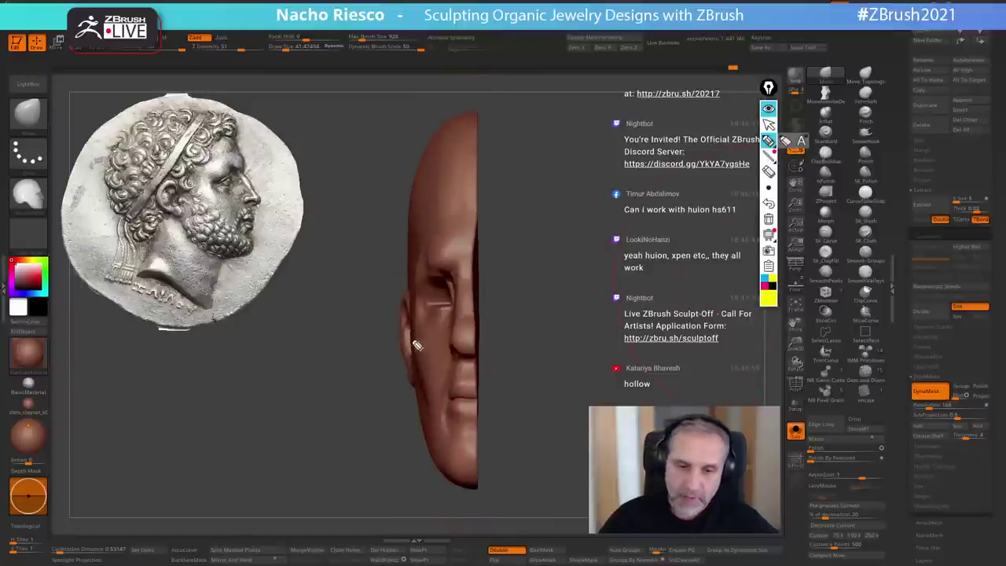
left_click_drag(398, 308, 399, 300)
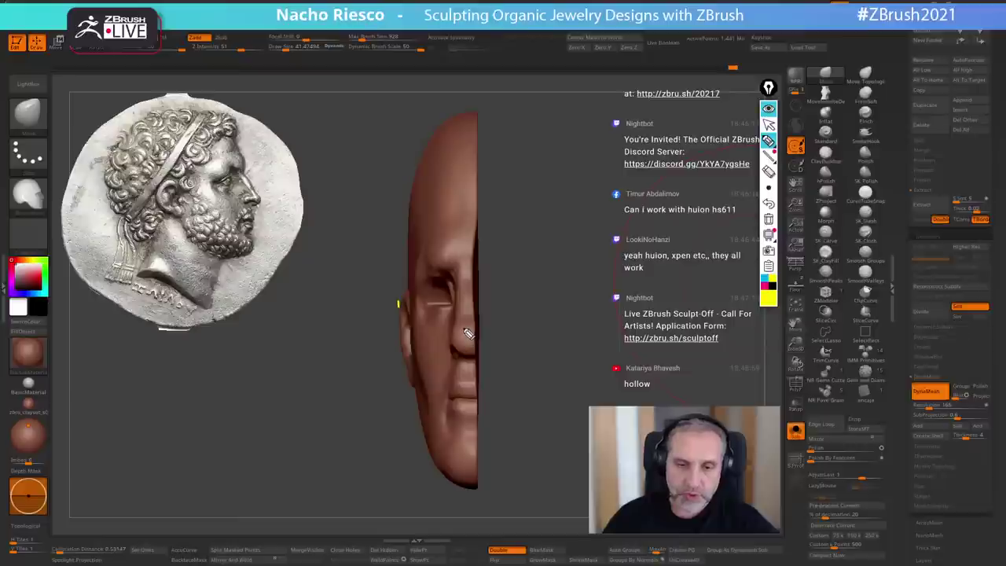
left_click_drag(463, 337, 463, 327)
mouse_move(399, 305)
left_mouse_down()
mouse_move(459, 304)
mouse_move(405, 308)
left_mouse_up()
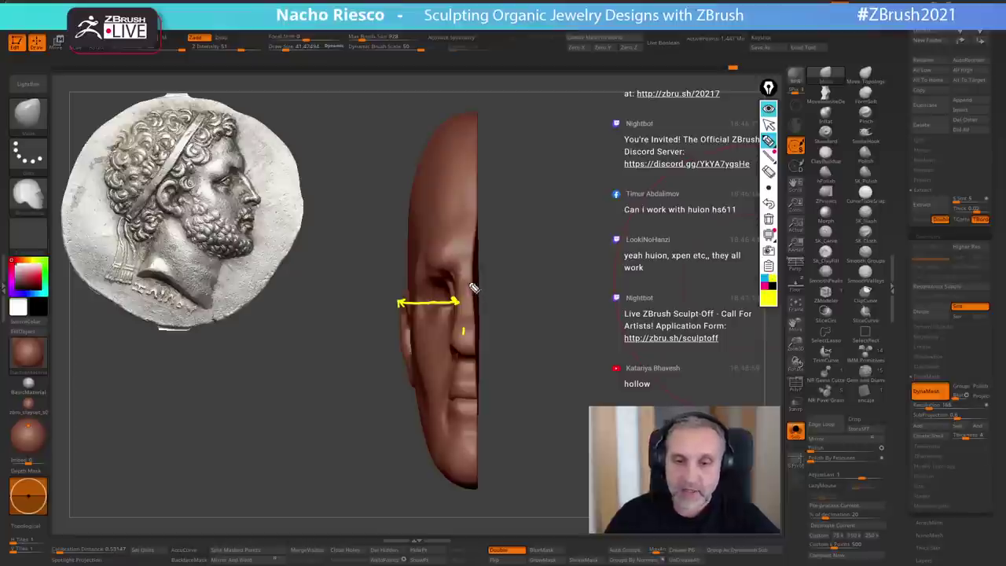
left_click_drag(462, 303, 467, 308)
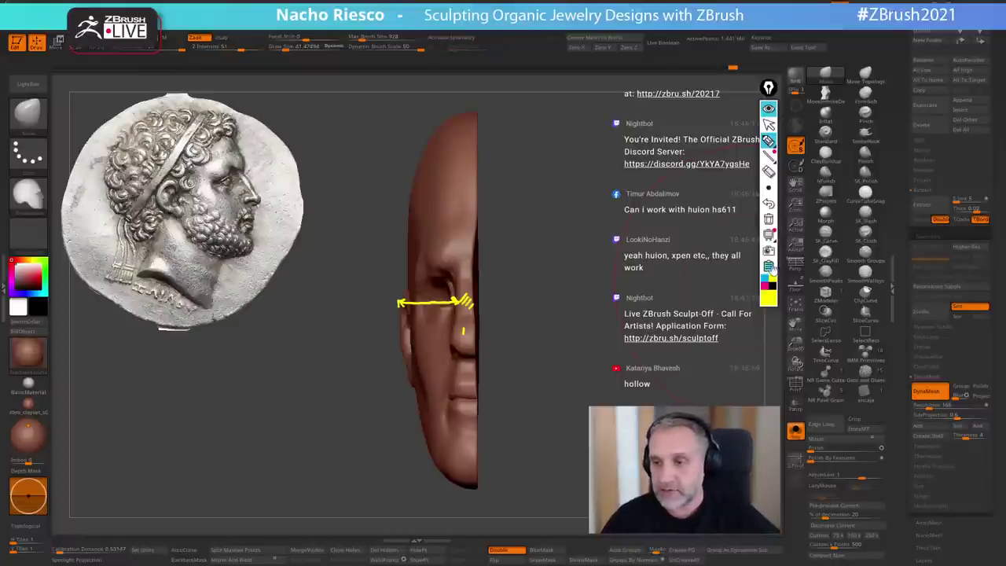
left_click(769, 219)
left_click(769, 127)
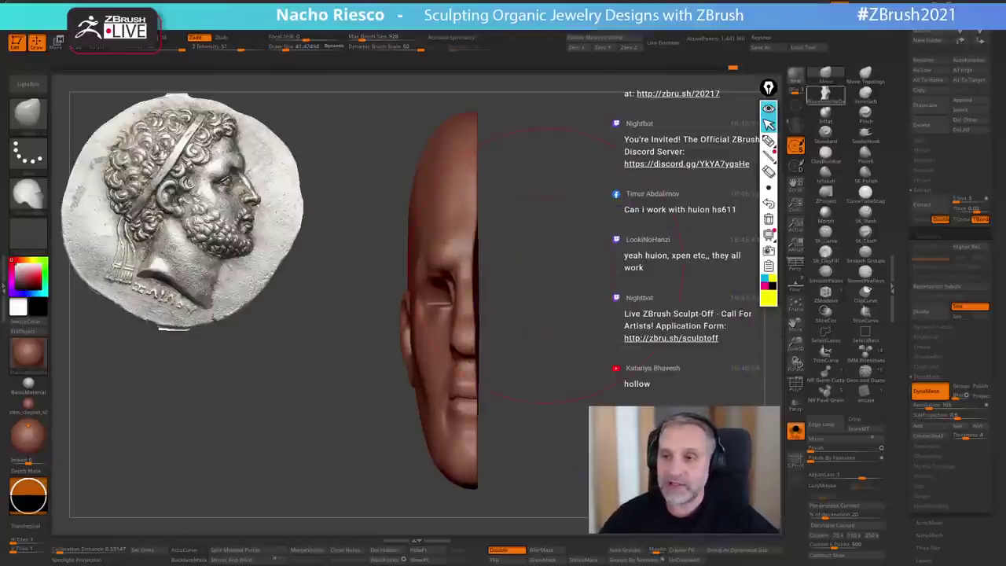
- Switch from brush drawing to the Move transpose line, with the 3D gizmo turned off
left_click_drag(642, 298, 641, 304)
key("w")
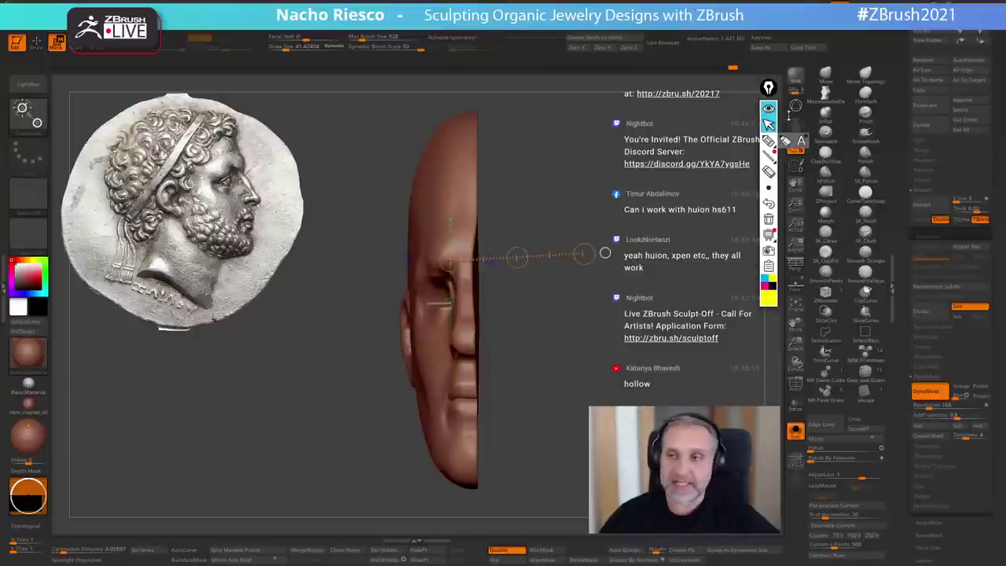
key("y")
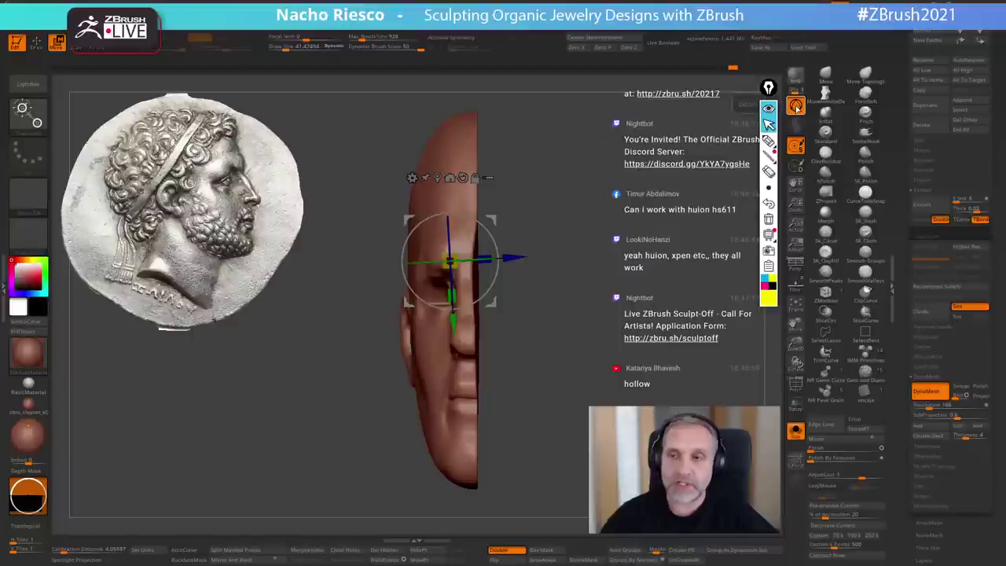
left_click(797, 106)
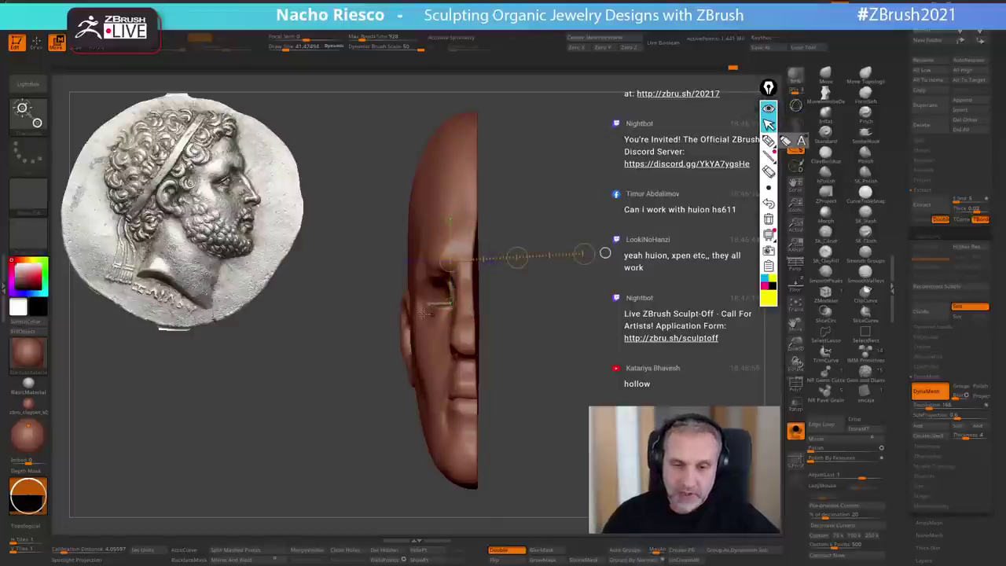
right_click_drag(473, 318, 500, 330)
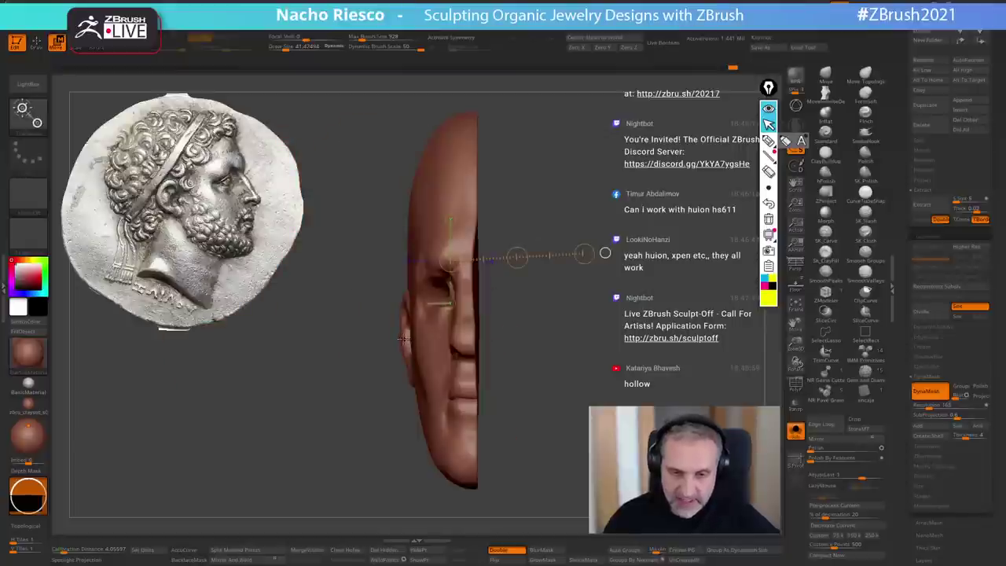
right_click_drag(400, 338, 412, 332, "ctrl")
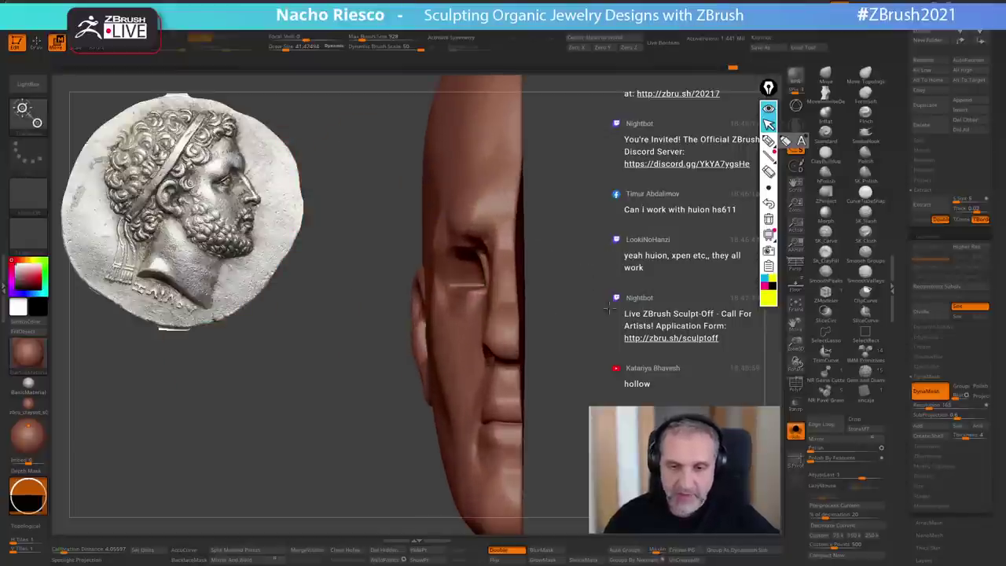
- Measure horizontal distances with transpose lines from the ear and cheek across the face to beyond the flat back plane
left_click_drag(410, 332, 616, 333)
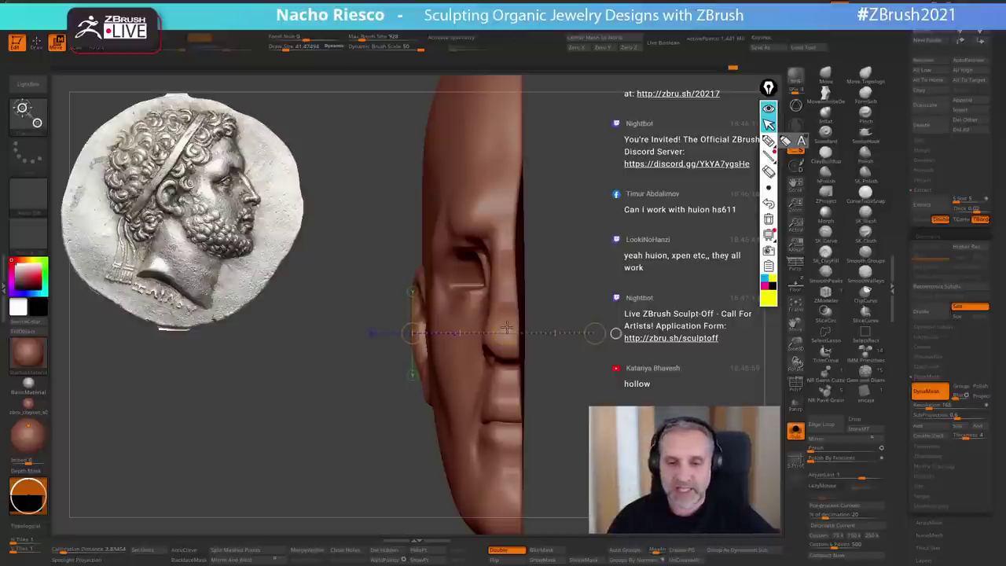
left_click_drag(459, 311, 607, 311)
left_click_drag(443, 344, 608, 344)
left_click_drag(412, 330, 602, 331)
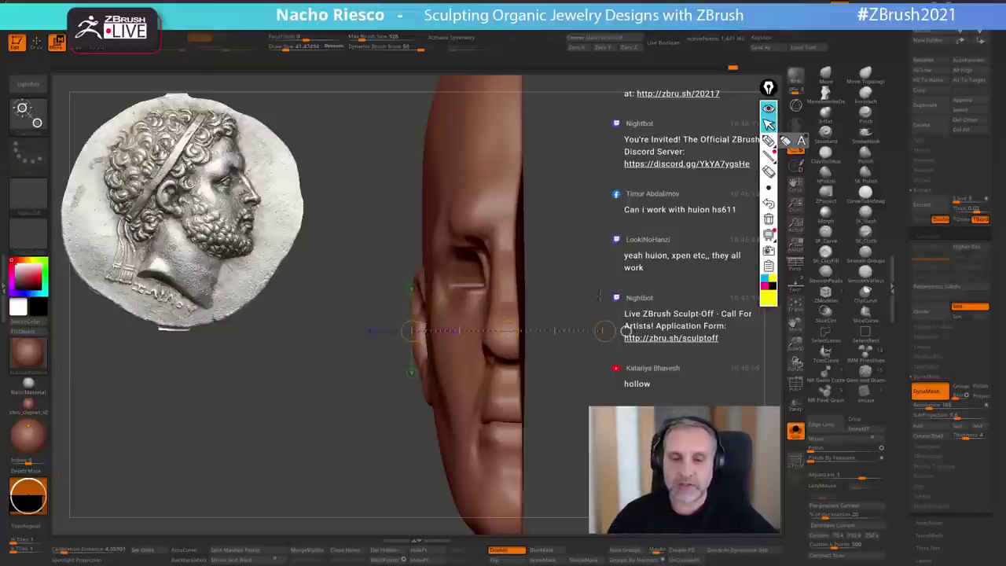
left_click_drag(599, 296, 595, 279, "alt")
left_click_drag(409, 313, 418, 365)
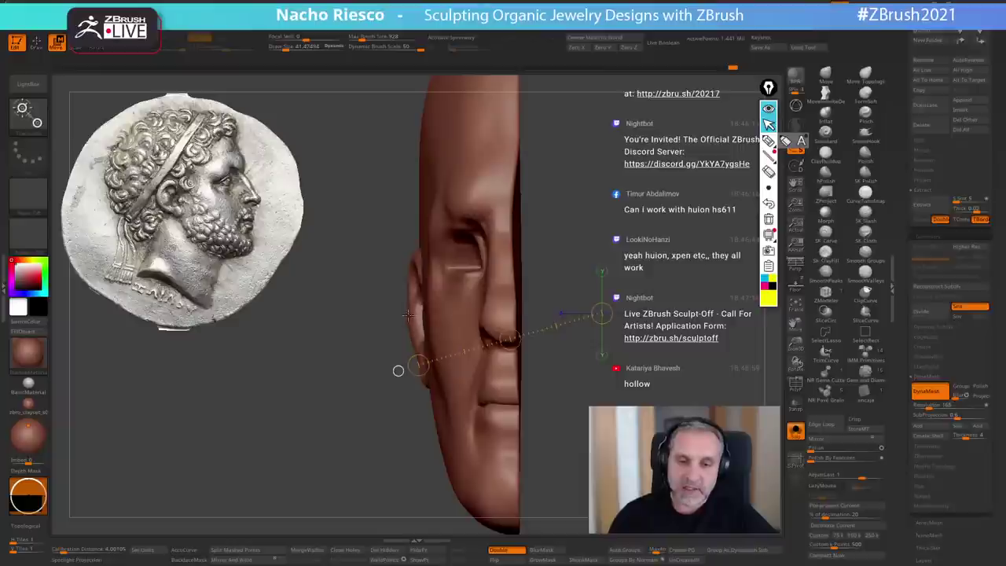
left_click_drag(408, 316, 565, 316)
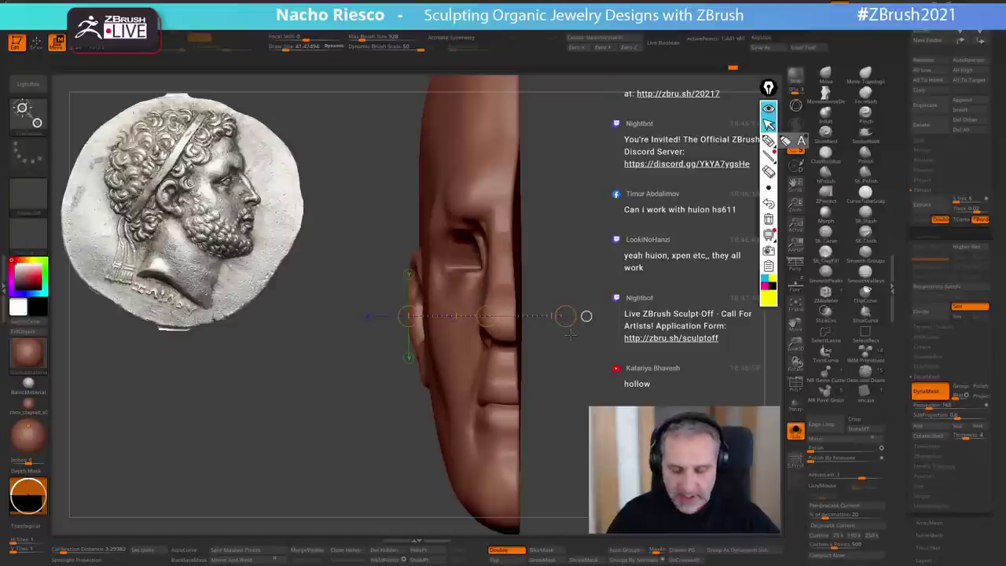
- Handwrite a black screen annotation ending in "Art" in the empty space beside the forehead
left_click(773, 286)
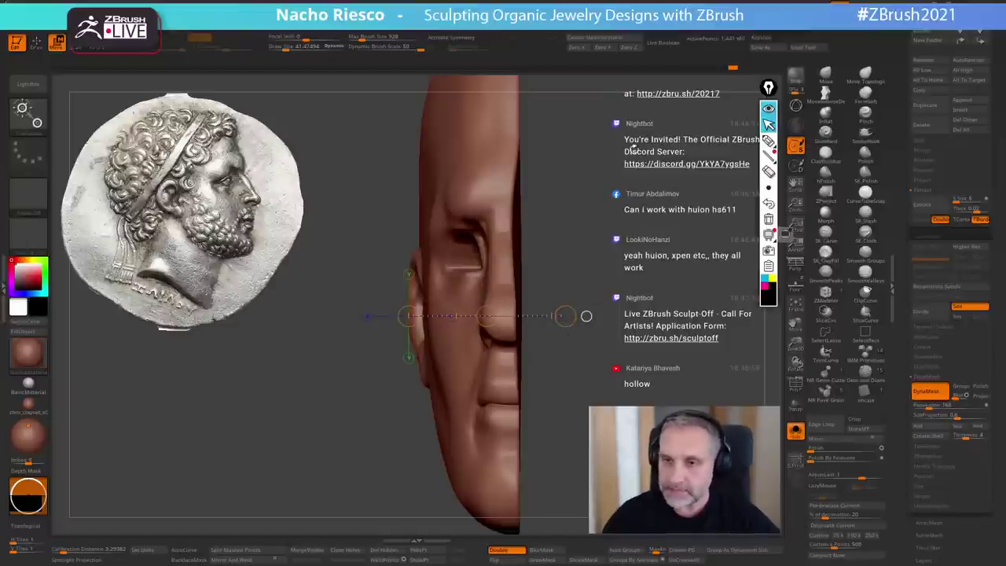
left_click(769, 140)
mouse_move(629, 126)
left_mouse_down()
mouse_move(617, 161)
mouse_move(683, 126)
mouse_move(673, 153)
mouse_move(710, 131)
mouse_move(720, 148)
mouse_move(731, 126)
mouse_move(753, 143)
mouse_move(743, 126)
left_mouse_up()
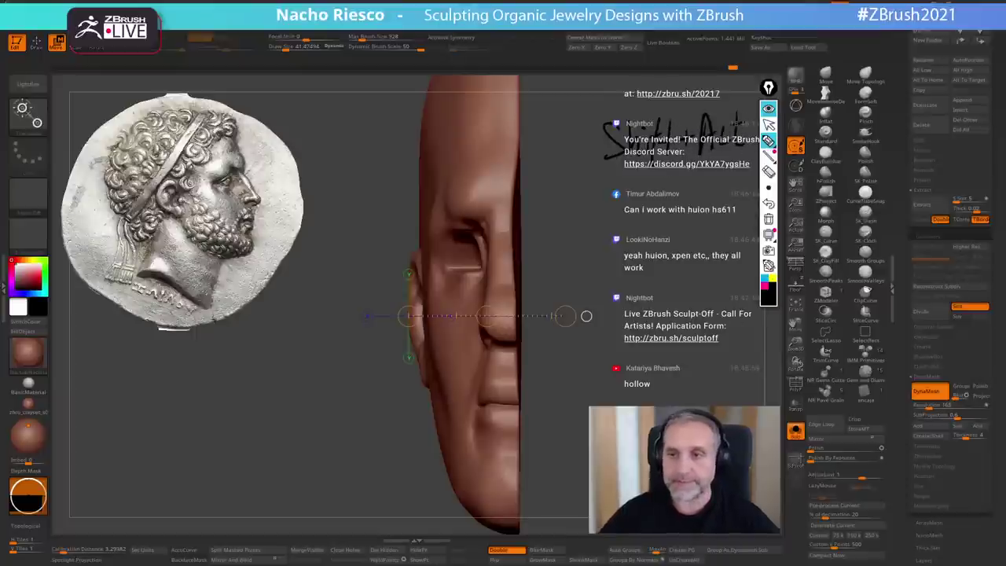
- Resume model editing and squash the head's depth in small increments with the horizontal transpose line
left_click(769, 125)
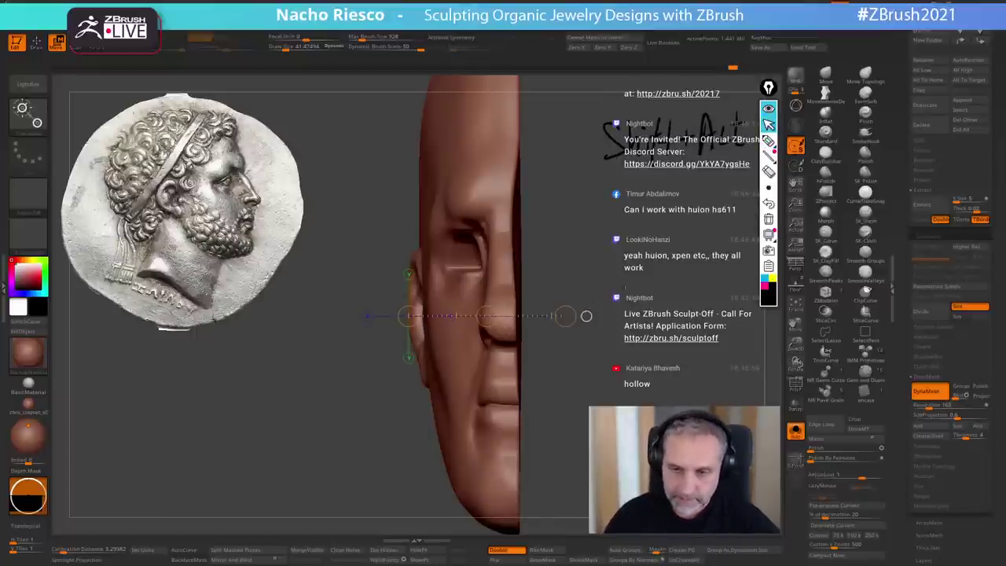
mouse_move(569, 305)
left_mouse_down()
mouse_move(556, 305)
mouse_move(610, 315)
mouse_move(572, 318)
left_mouse_up()
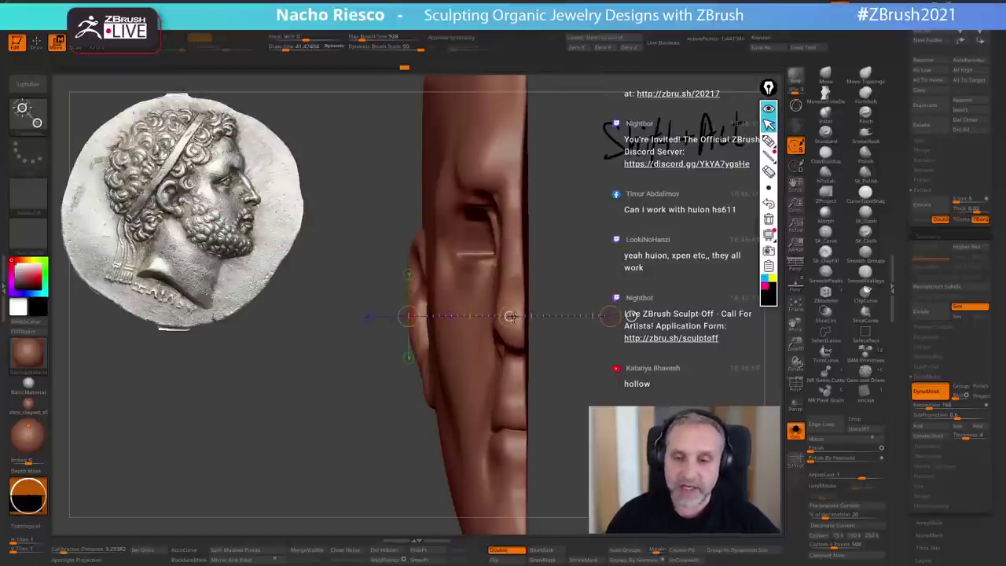
left_click_drag(510, 315, 491, 309)
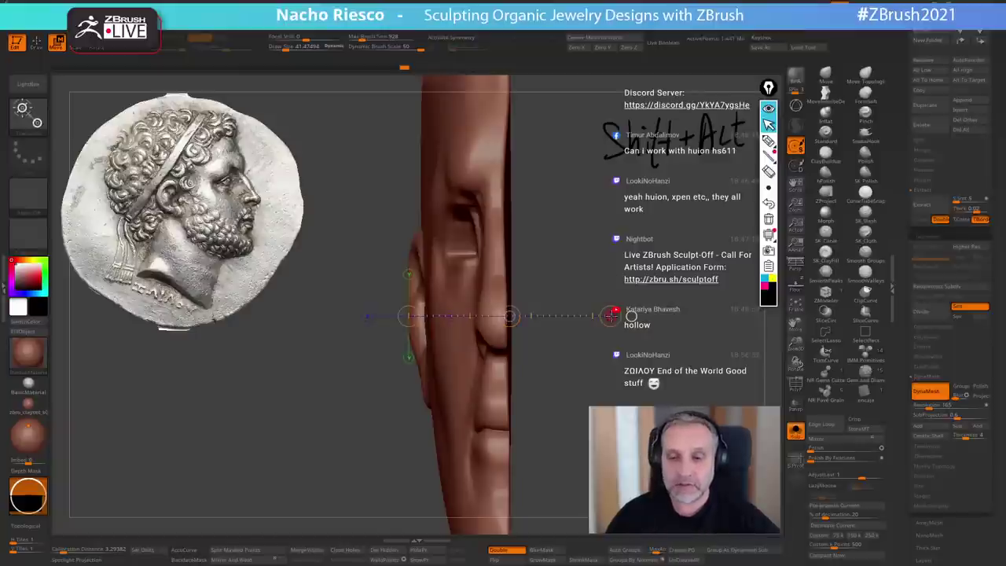
mouse_move(611, 316)
left_mouse_down()
mouse_move(585, 316)
mouse_move(598, 316)
left_mouse_up()
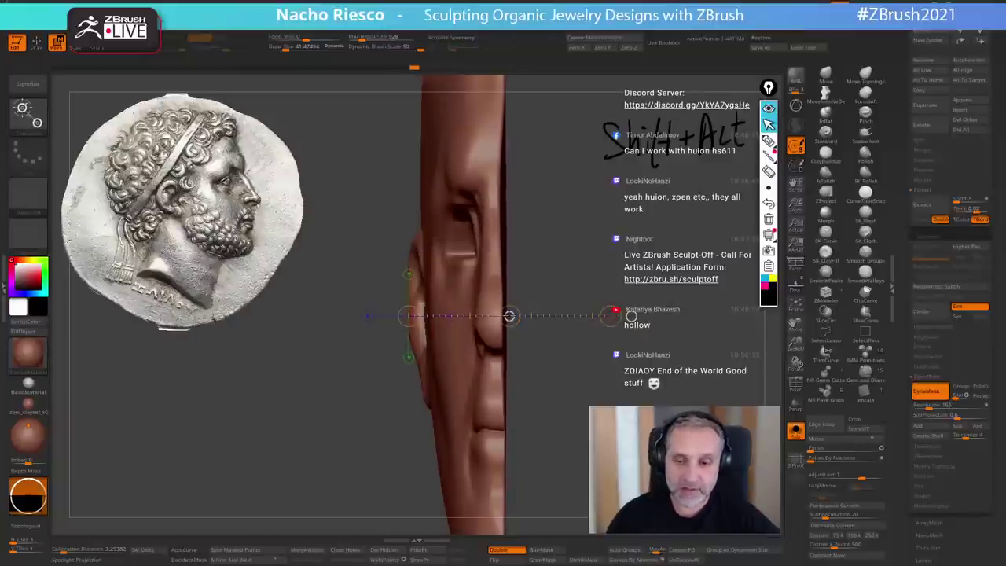
left_click_drag(510, 316, 503, 316)
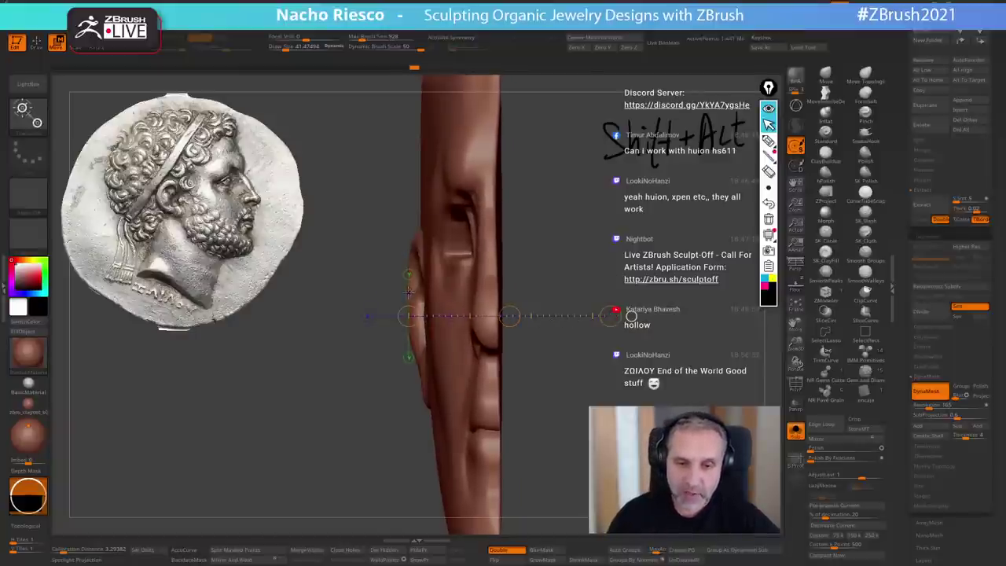
- Lay a shorter transpose line from the ear to the flat back, flatten the head slightly more, and return to the profile view
left_click_drag(408, 292, 519, 293)
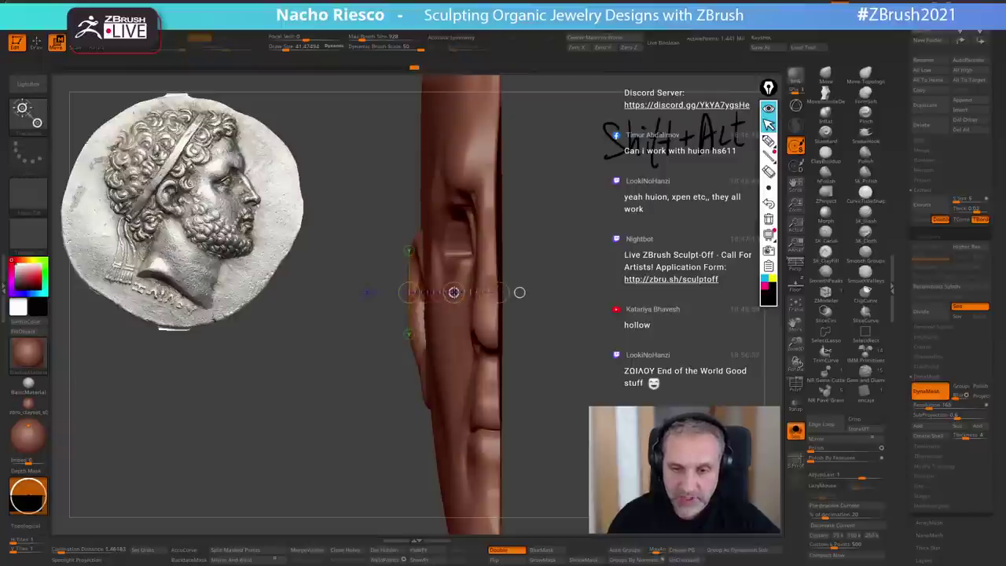
mouse_move(453, 292)
left_mouse_down()
mouse_move(464, 290)
mouse_move(446, 286)
left_mouse_up()
left_click_drag(353, 472, 464, 479, "shift")
key("q")
mouse_move(477, 516)
left_mouse_down("alt")
mouse_move(459, 489)
mouse_move(415, 493)
mouse_move(471, 480)
mouse_move(474, 502)
left_mouse_up("alt")
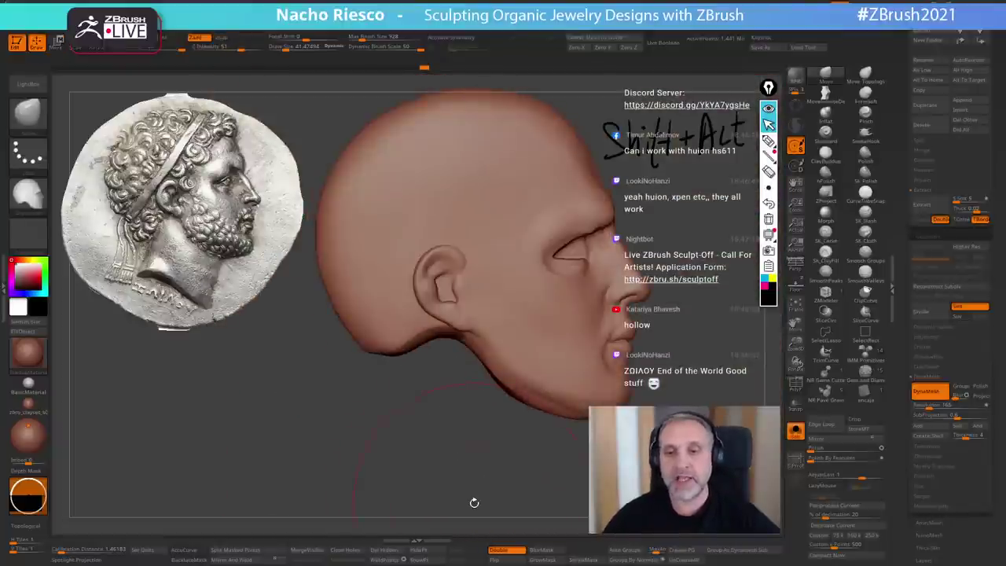
- Bring back the coin base and seat the head's flat back against the disc with a horizontal transpose line
left_click(796, 432)
mouse_move(739, 440)
left_mouse_down("shift")
mouse_move(794, 419)
mouse_move(730, 437)
left_mouse_up("shift")
key("w")
mouse_move(573, 344)
left_mouse_down("shift")
mouse_move(663, 344)
mouse_move(599, 344)
left_mouse_up("shift")
mouse_move(675, 358)
left_mouse_down()
mouse_move(595, 354)
mouse_move(600, 332)
left_mouse_up()
key("q")
mouse_move(755, 314)
left_mouse_down("alt")
mouse_move(647, 312)
mouse_move(704, 304)
left_mouse_up("alt")
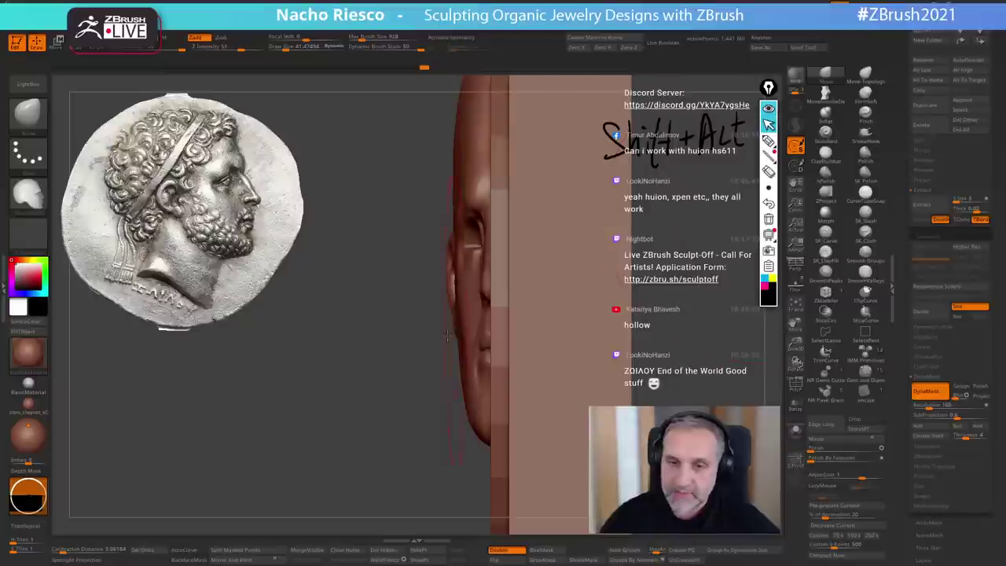
- Pull the brow, nose, lip and chin edges of the face toward the coin disc with a smaller Move brush
key("s")
left_click_drag(490, 294, 481, 276)
key("s")
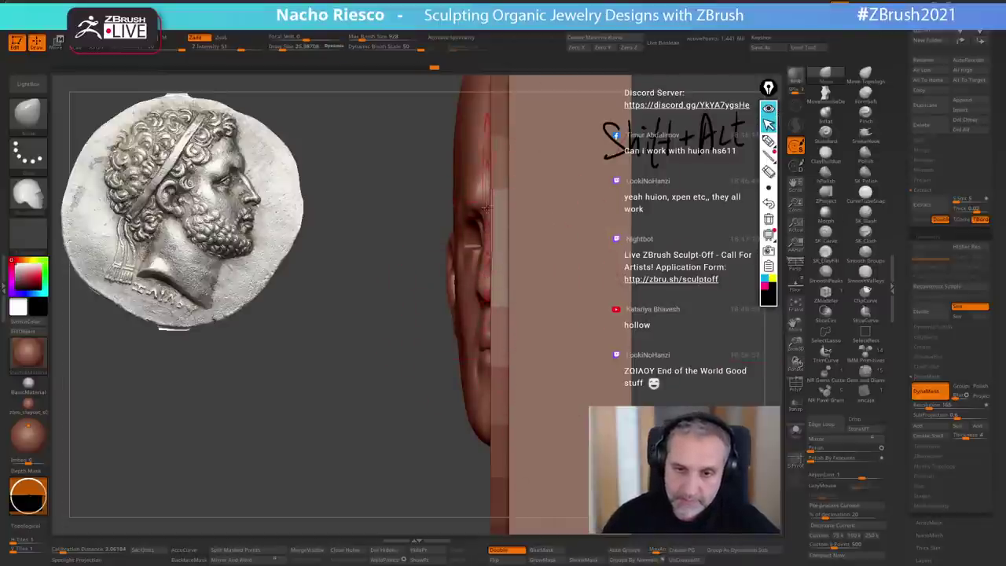
left_click_drag(484, 207, 486, 207)
left_click_drag(489, 296, 492, 296)
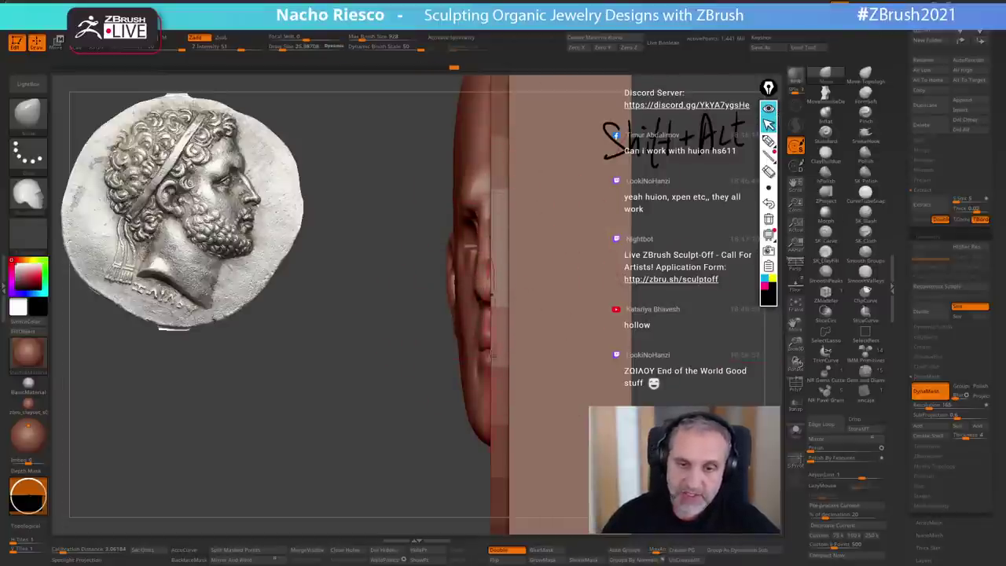
left_click_drag(487, 380, 490, 382)
left_click_drag(487, 186, 489, 187)
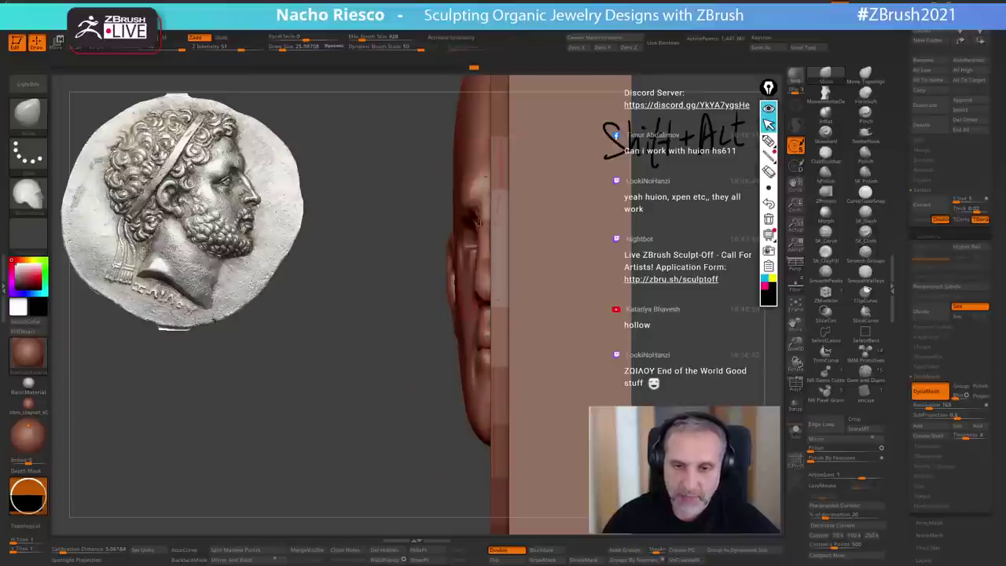
- Examine the relief from oblique, side and profile views and measure its depth from disc to ear with a transpose line
mouse_move(475, 229)
right_mouse_down()
mouse_move(496, 236)
mouse_move(483, 217)
right_mouse_up()
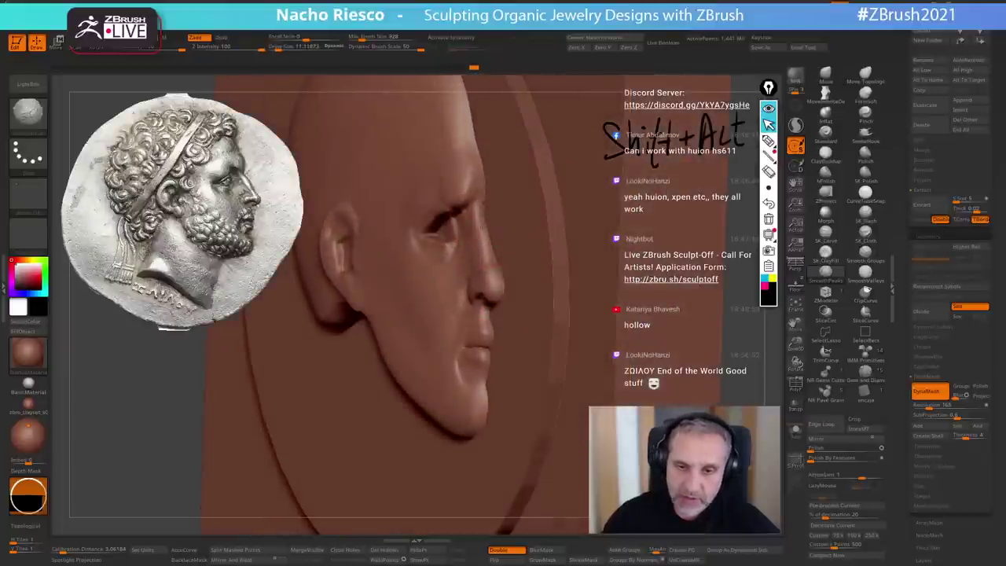
right_click_drag(476, 155, 470, 165, "shift")
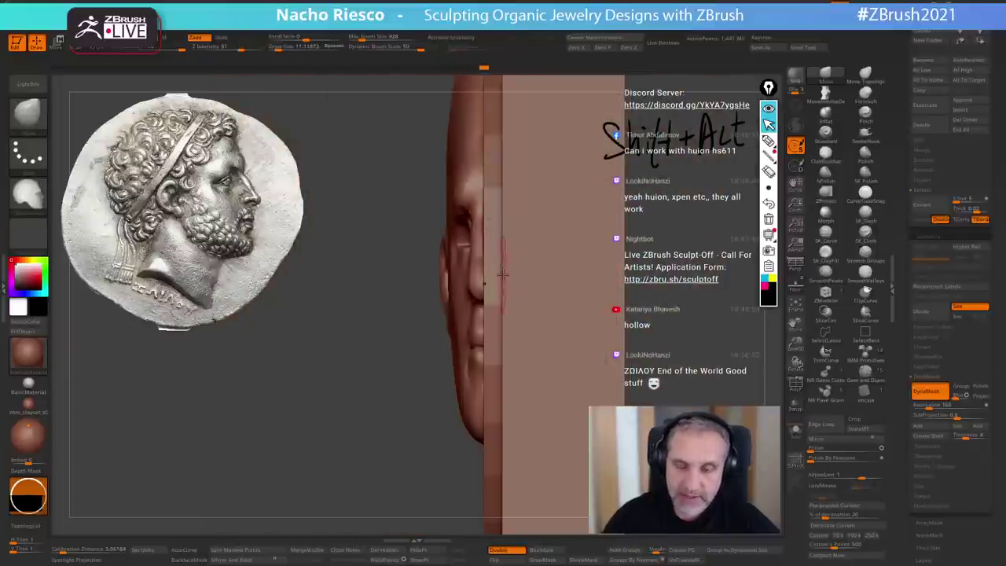
right_click_drag(507, 281, 472, 283)
left_click_drag(654, 383, 727, 393)
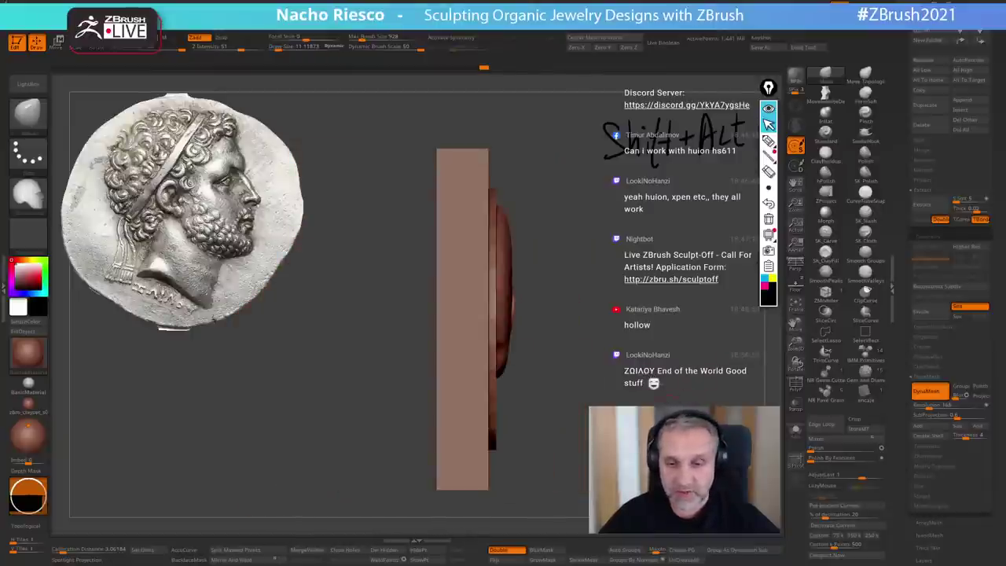
left_click_drag(550, 334, 425, 310, "shift")
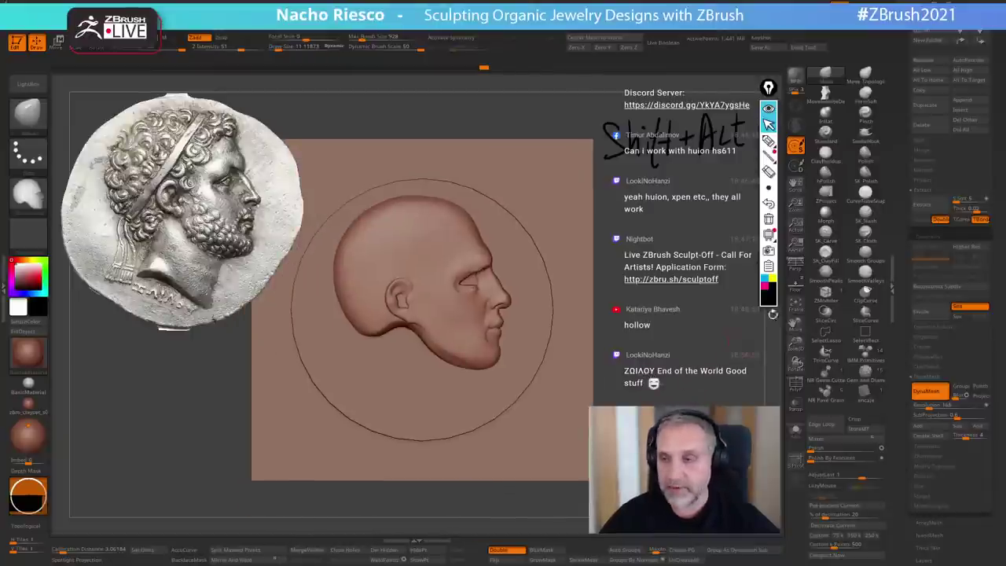
left_click_drag(740, 298, 774, 313, "shift")
left_click_drag(668, 366, 634, 311, "alt")
right_click_drag(634, 311, 579, 409)
key("w")
left_click_drag(447, 301, 521, 301, "shift")
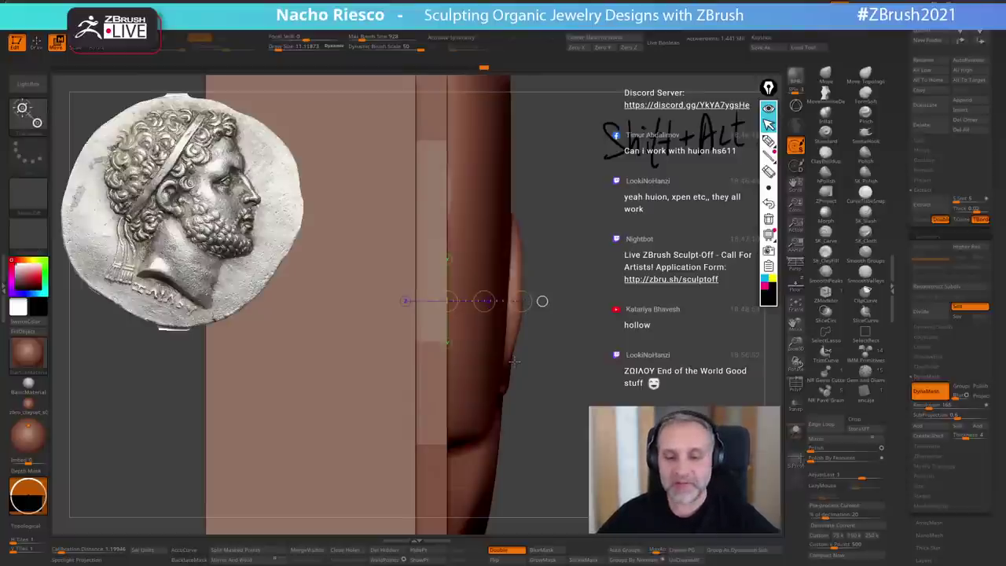
left_click_drag(522, 302, 476, 301)
left_click_drag(708, 378, 583, 426, "shift")
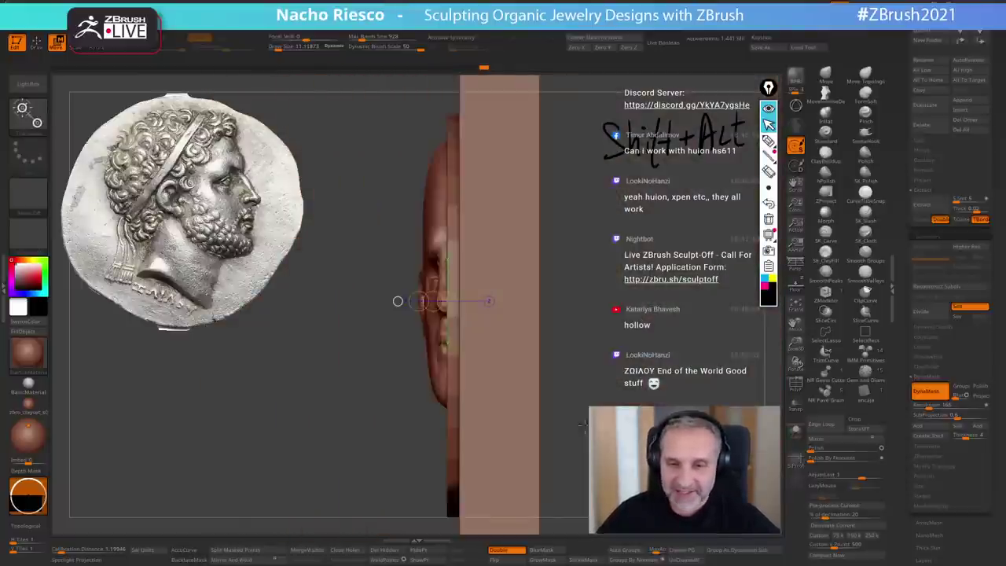
- Return to the Move brush and set its draw size to about 31
key("q")
right_click_drag(472, 276, 498, 338, "ctrl")
key("s")
mouse_move(481, 287)
left_mouse_down()
mouse_move(494, 286)
mouse_move(461, 263)
left_mouse_up()
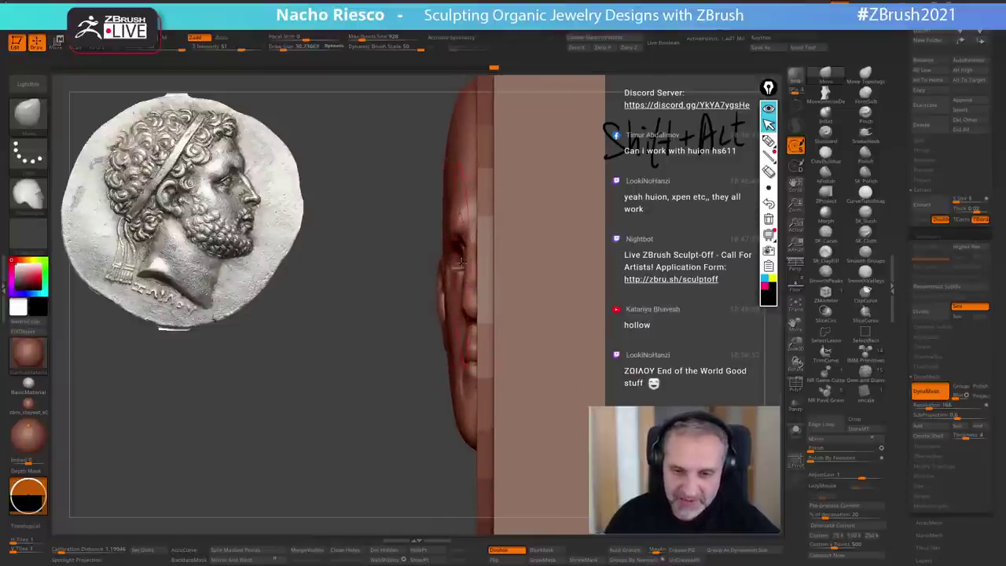
- Lay a horizontal transpose line from the cheek on the isolated head and nudge the head slightly toward the restored coin base
left_click(795, 437)
right_click_drag(543, 309, 517, 305)
key("w")
mouse_move(466, 275)
left_mouse_down()
mouse_move(519, 276)
mouse_move(423, 275)
left_mouse_up()
left_click(794, 436)
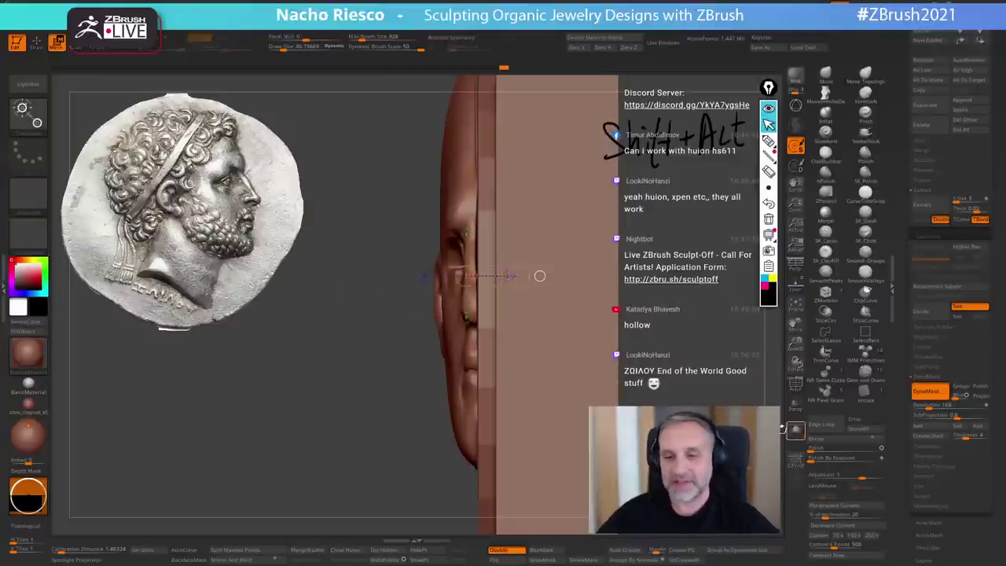
left_click_drag(491, 276, 495, 276)
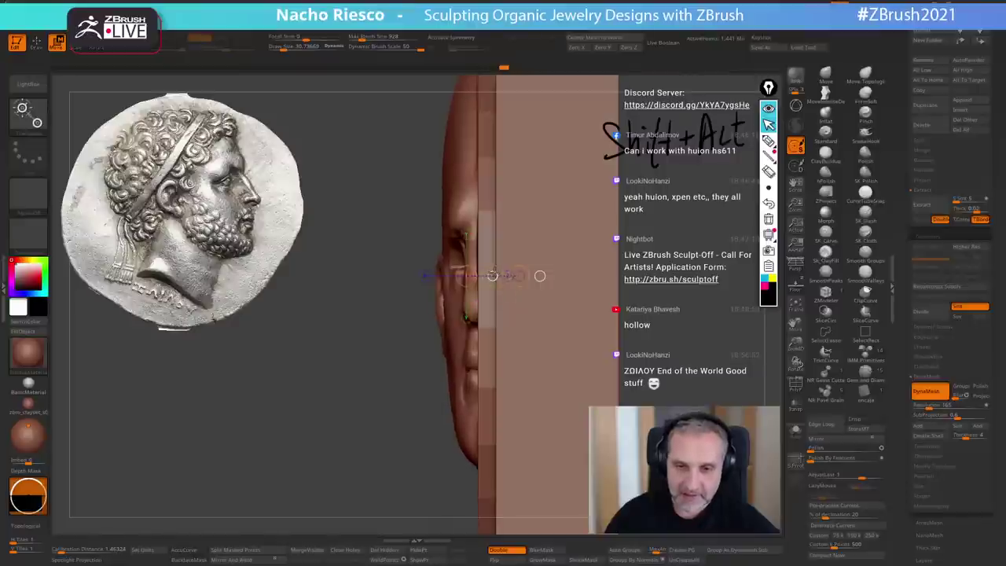
key("q")
- Clear the handwritten screen annotation, mark the base edge with a short black stroke in the close front view, and erase it
left_click_drag(689, 317, 735, 315)
mouse_move(693, 268)
left_mouse_down()
mouse_move(739, 263)
mouse_move(746, 290)
left_mouse_up()
key("f")
mouse_move(710, 353)
left_mouse_down("shift")
mouse_move(711, 371)
mouse_move(685, 383)
mouse_move(781, 343)
mouse_move(714, 381)
mouse_move(648, 377)
left_mouse_up("shift")
key("f")
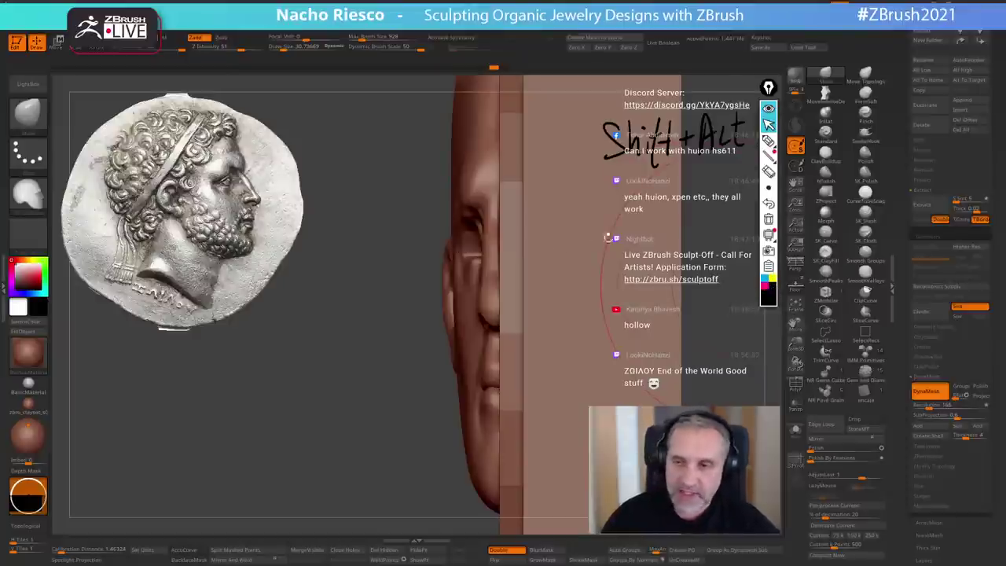
left_click(769, 141)
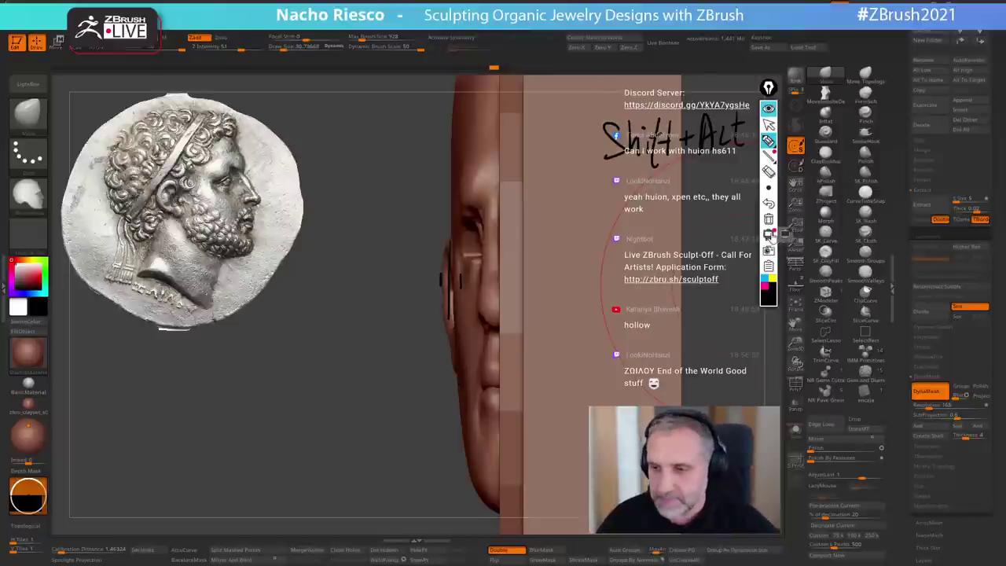
left_click(769, 219)
left_click_drag(713, 250, 707, 287)
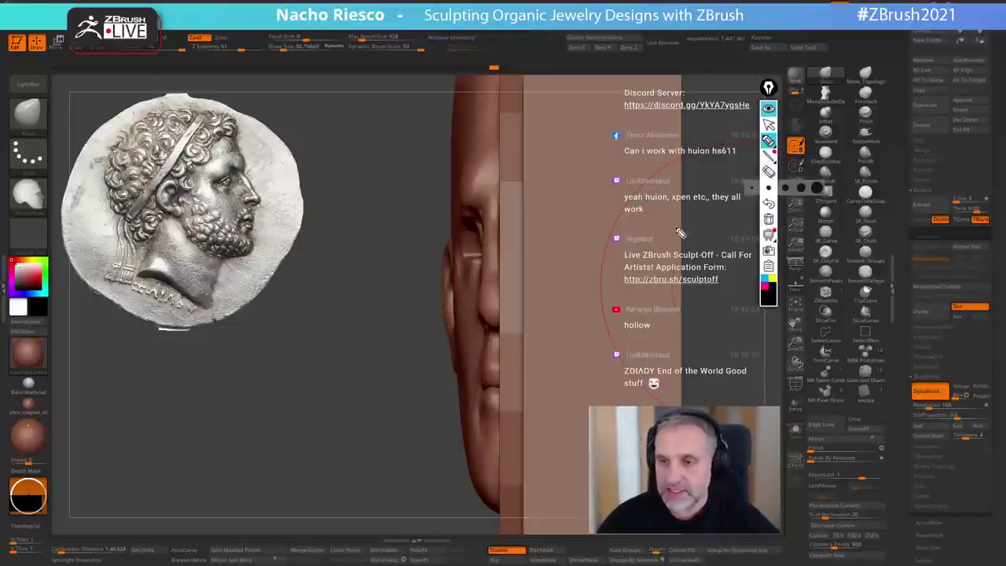
left_click_drag(524, 283, 528, 331)
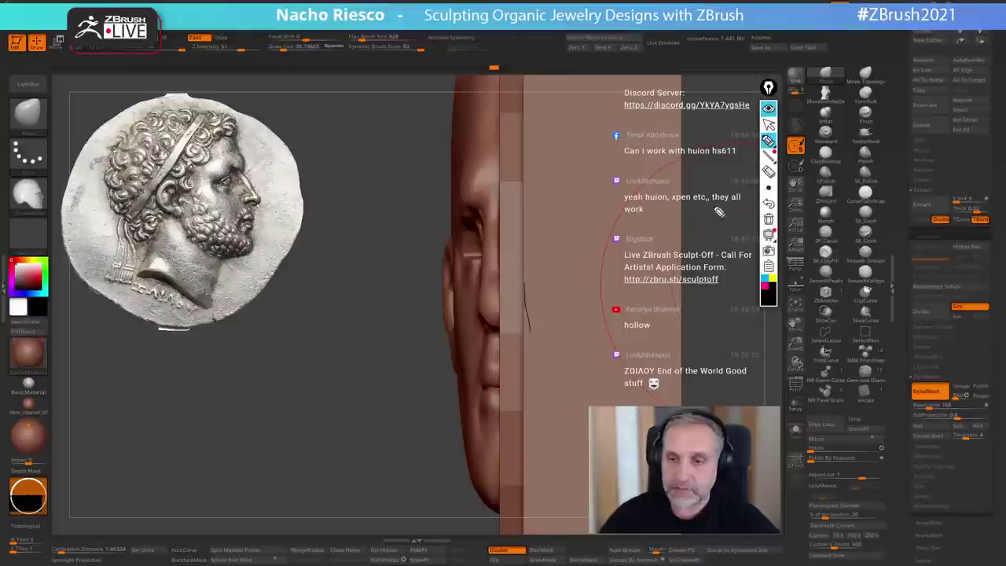
left_click(769, 220)
left_click(769, 125)
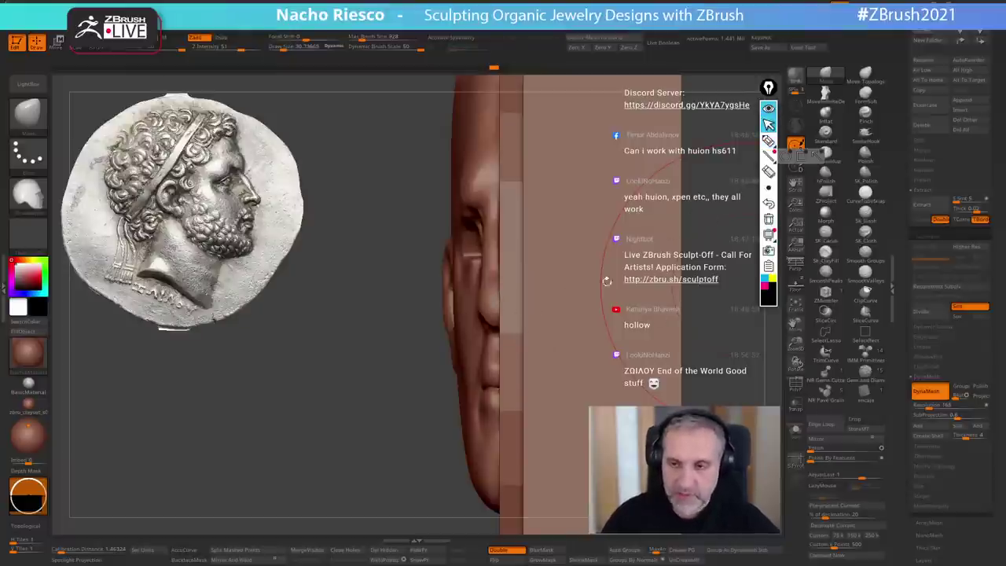
- Lay a transpose line from the cheek outward past the ear and push the head deeper into the coin disc
left_click_drag(734, 275, 598, 296)
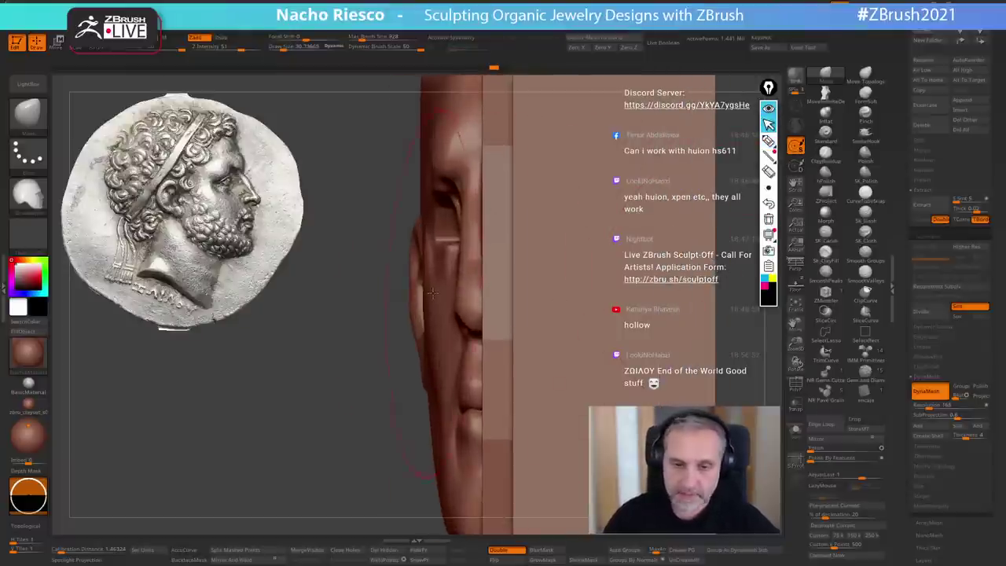
key("w")
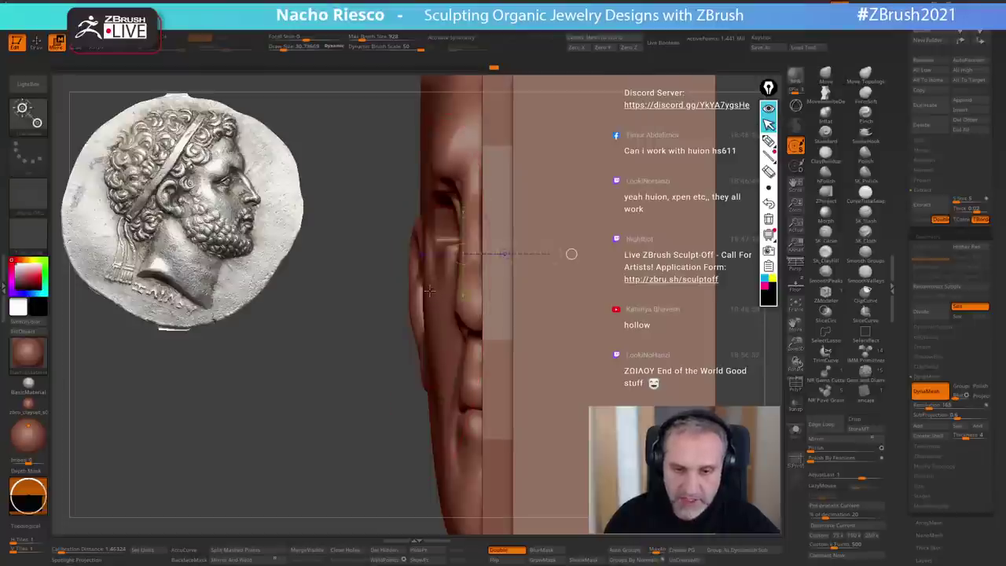
left_click_drag(428, 292, 372, 293)
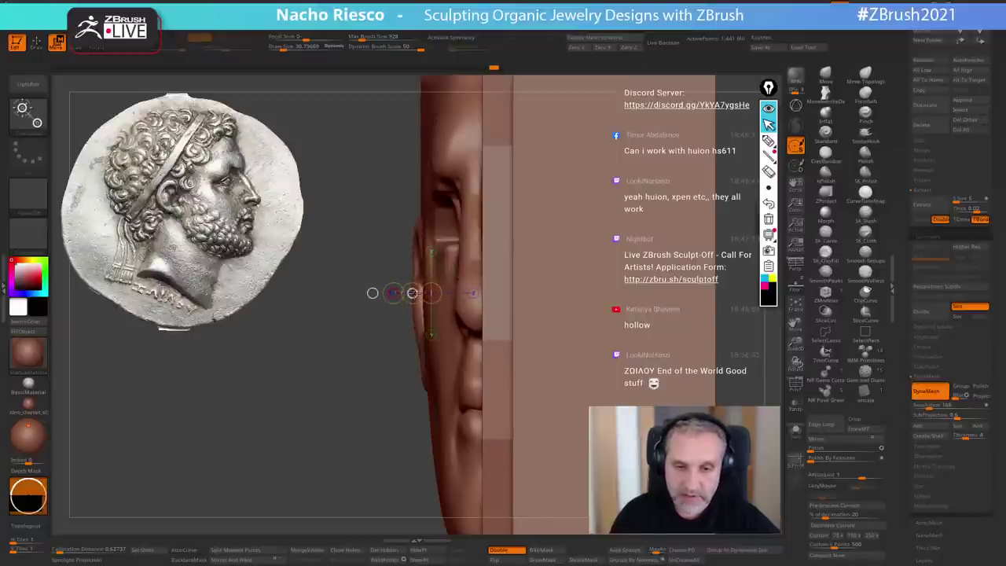
mouse_move(412, 293)
left_mouse_down()
mouse_move(446, 271)
mouse_move(430, 272)
mouse_move(466, 297)
mouse_move(447, 279)
left_mouse_up()
mouse_move(727, 339)
left_mouse_down("alt")
mouse_move(712, 301)
mouse_move(735, 346)
mouse_move(718, 381)
mouse_move(670, 363)
mouse_move(697, 343)
left_mouse_up("alt")
key("q")
left_click_drag(696, 344, 656, 318, "alt")
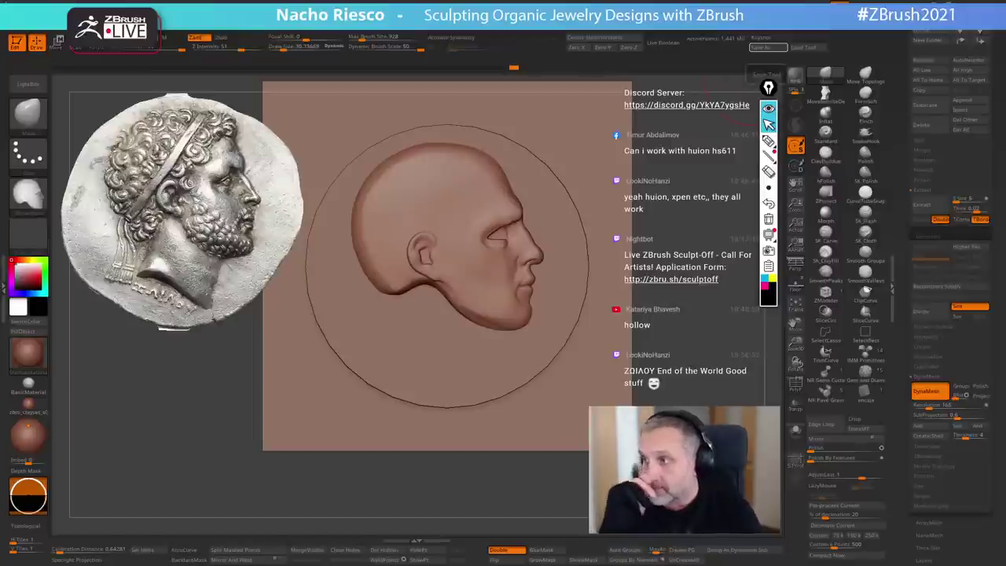
- Compare the isolated head's current depth with an earlier undo-history state, return to the latest state and show the base again
left_click_drag(684, 231, 707, 209)
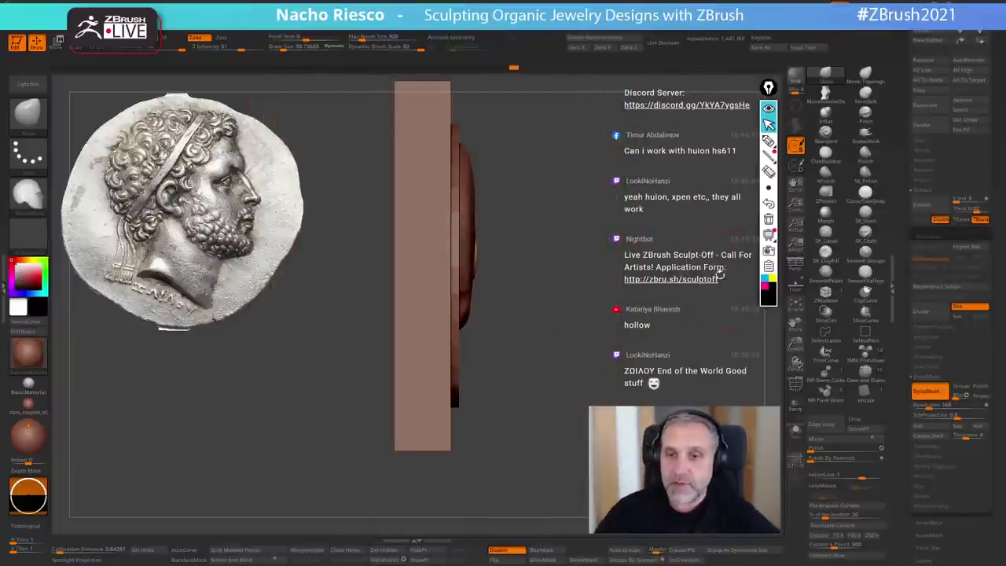
left_click(797, 431)
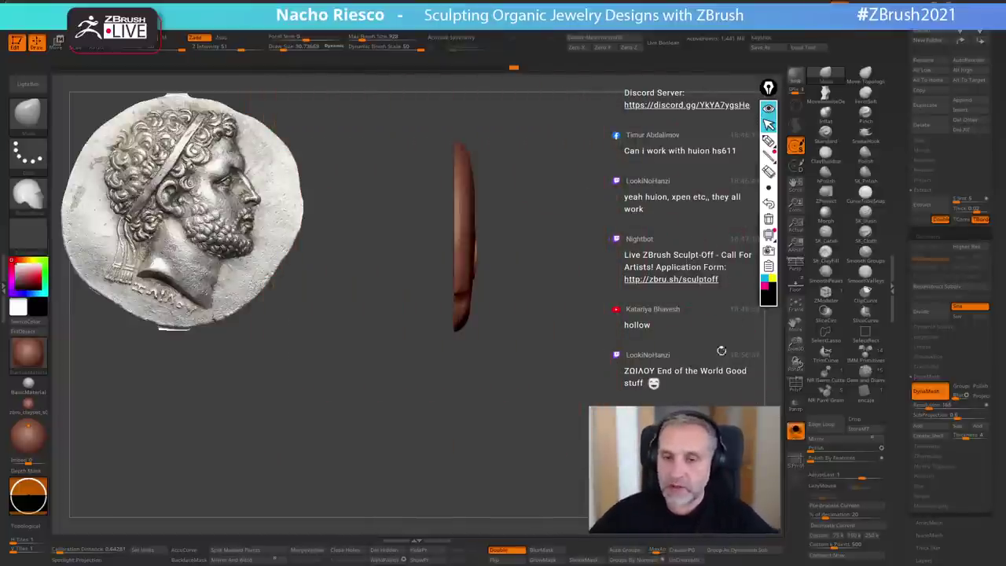
left_click_drag(513, 69, 241, 103)
left_click_drag(414, 148, 622, 238)
left_click_drag(258, 69, 723, 487)
left_click_drag(676, 416, 671, 451, "alt")
left_click(796, 432)
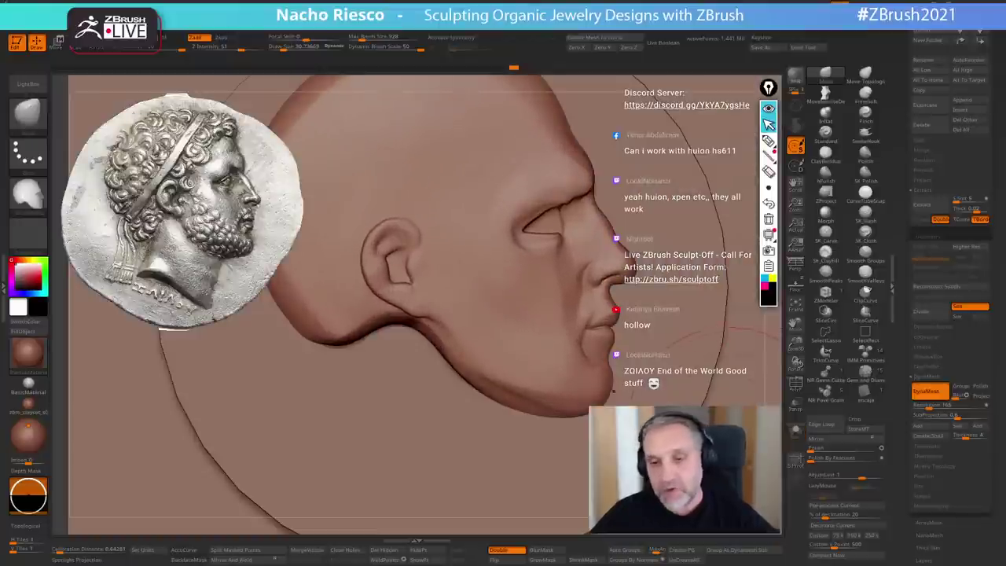
- Choose the SK_Slash brush for detailing the eye area and set its LazyRadius to 20
right_click_drag(536, 337, 559, 366, "alt")
right_click_drag(559, 287, 560, 330, "ctrl")
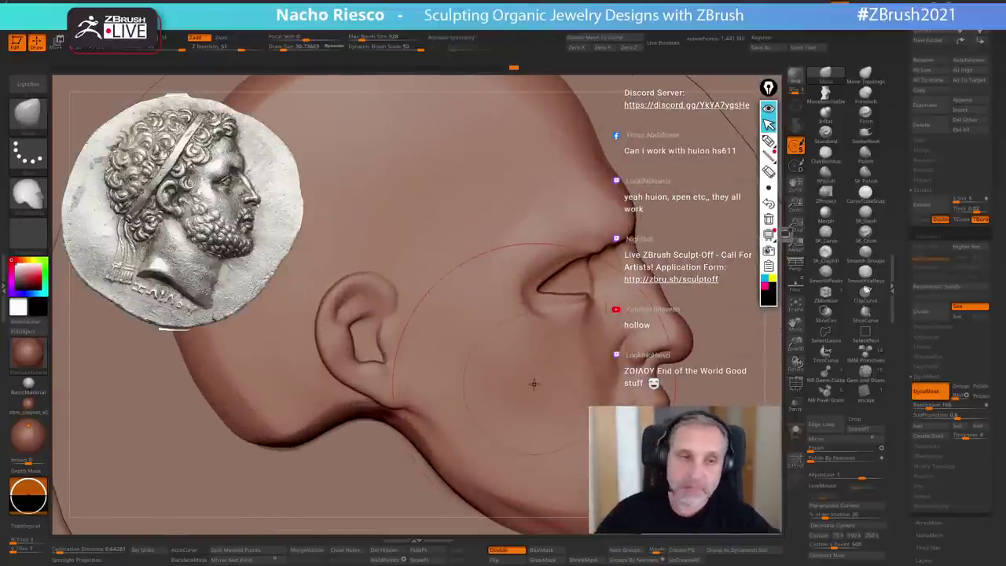
left_click(864, 192)
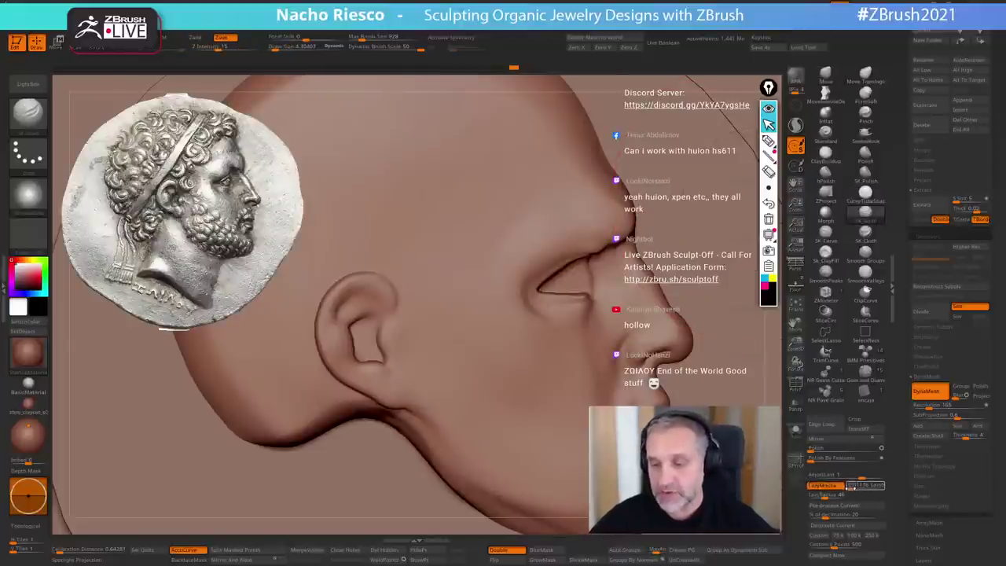
left_click(826, 496)
type("20")
key("Return")
right_click_drag(525, 304, 578, 293)
key("s")
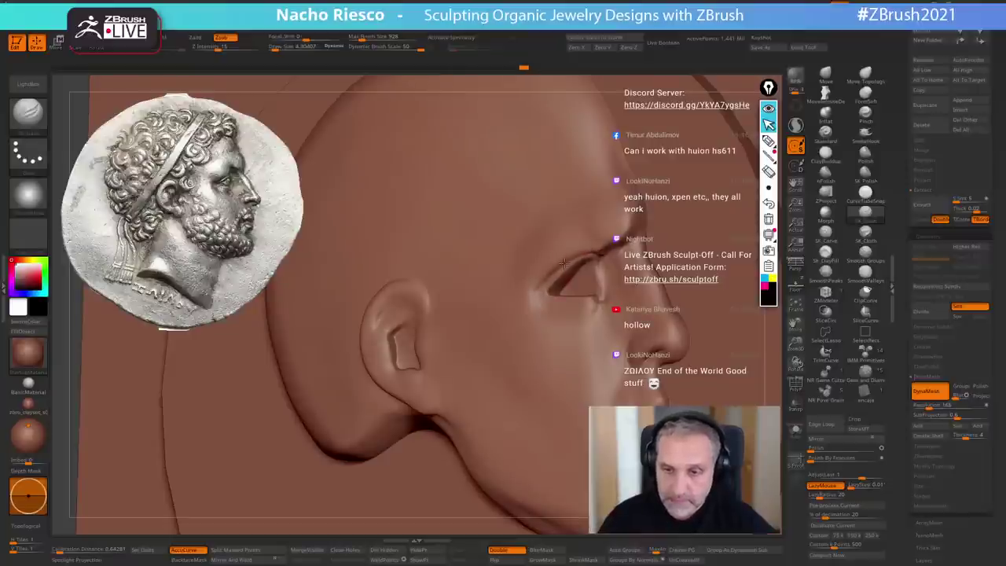
- Adjust the eyelids near the outer corner of the eye from oblique views with the Move brush at progressively smaller sizes
right_click_drag(584, 254, 580, 265)
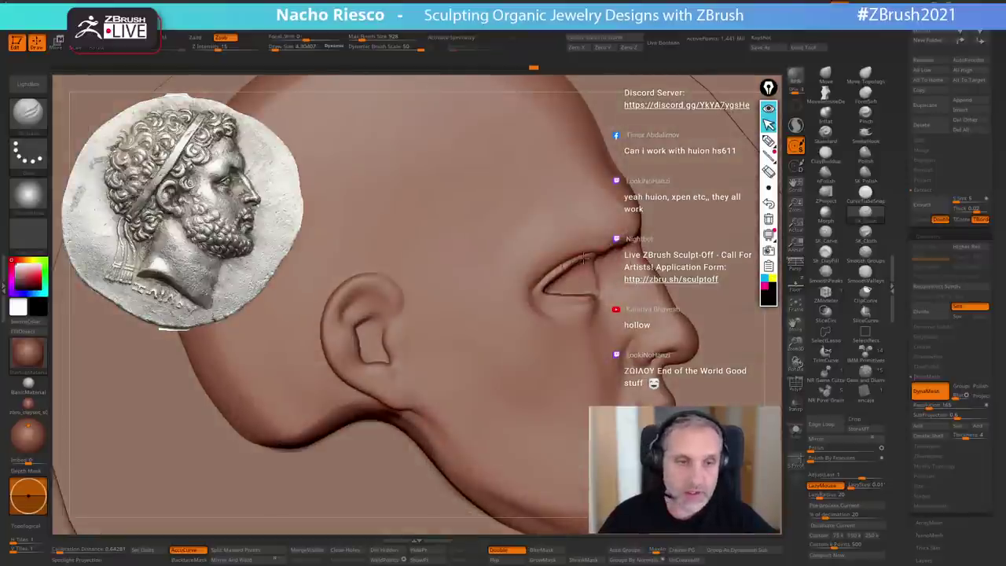
right_click_drag(579, 314, 548, 295)
key("s")
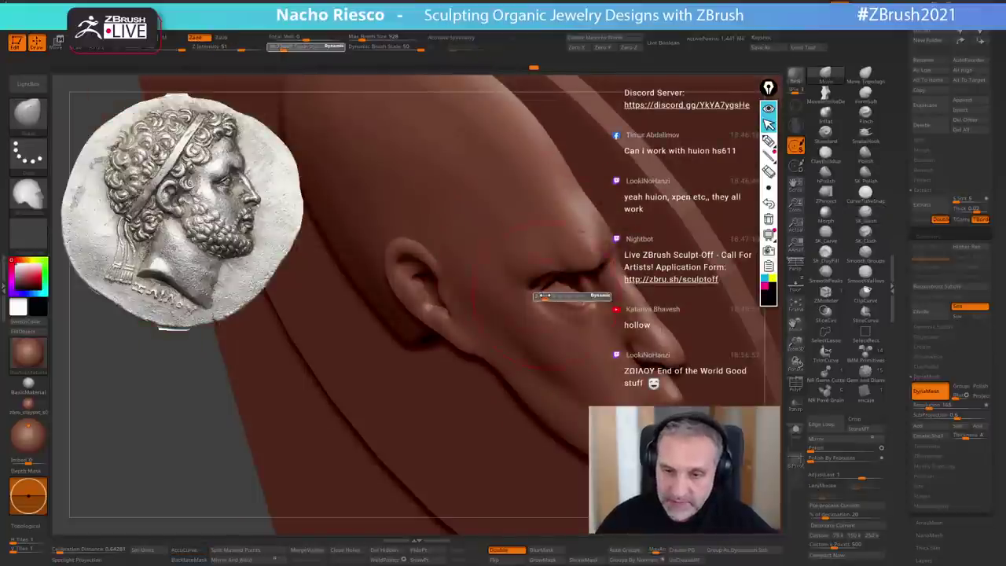
left_click(543, 293)
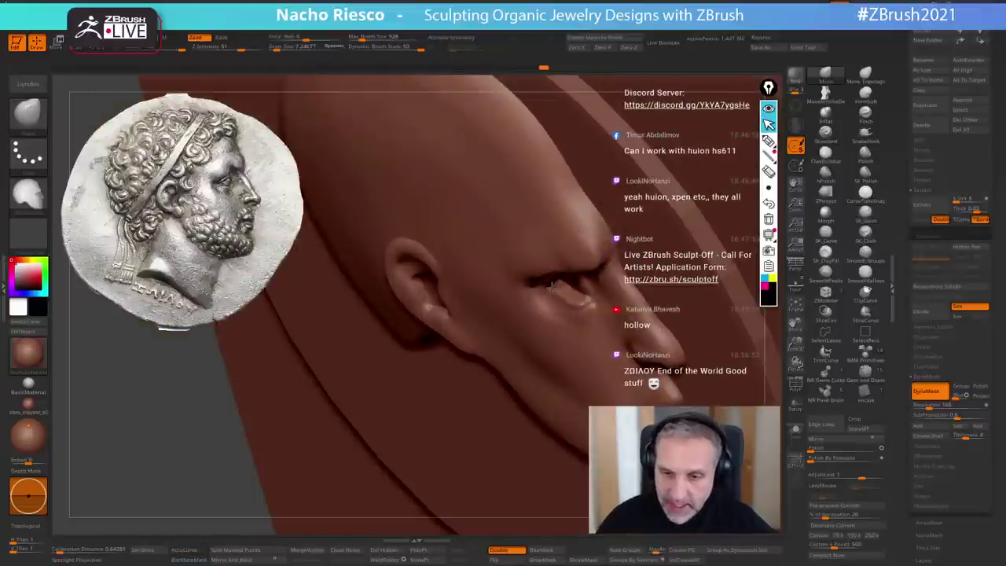
right_click_drag(571, 286, 571, 330)
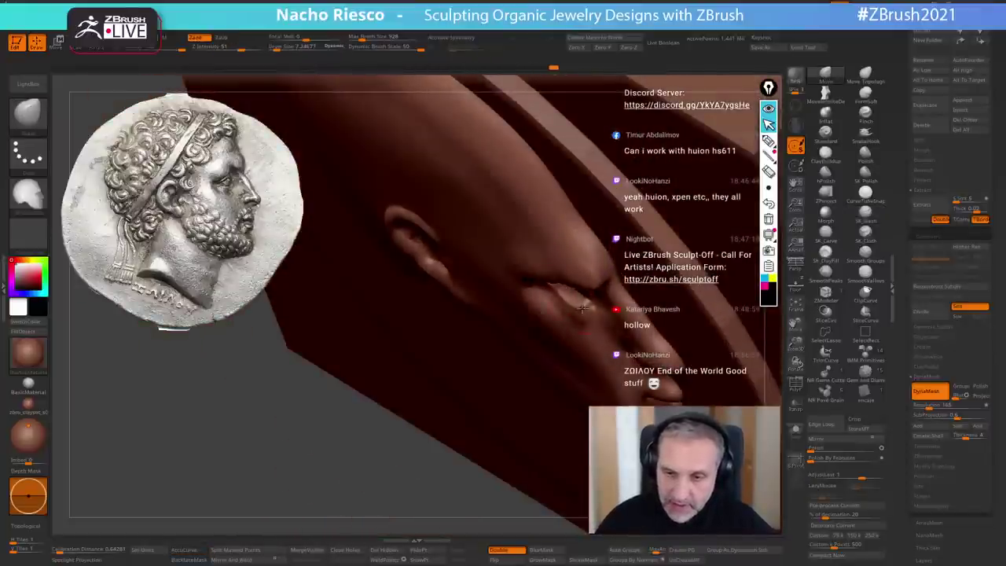
key("s")
left_click_drag(562, 296, 555, 290)
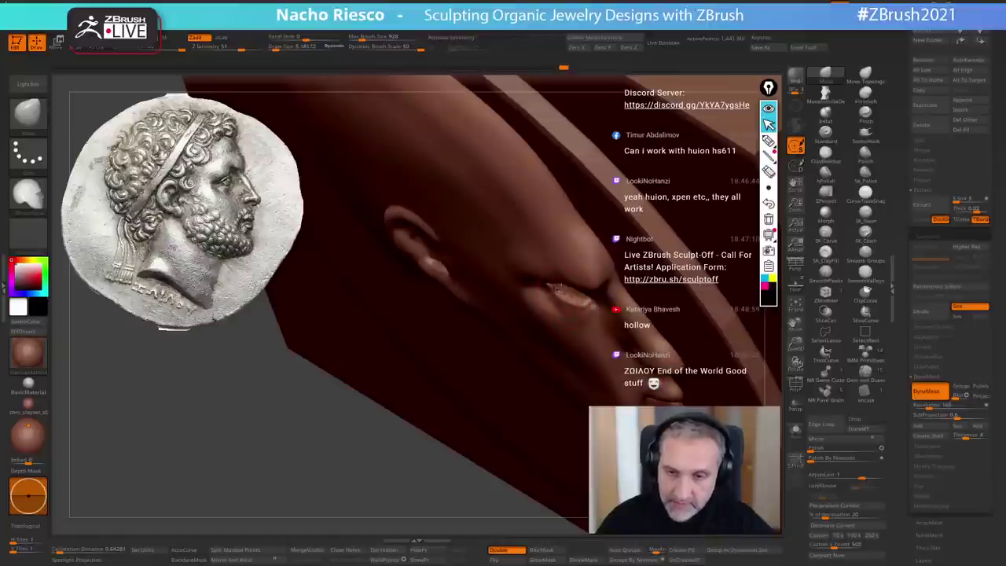
mouse_move(583, 302)
right_mouse_down()
mouse_move(540, 363)
mouse_move(569, 359)
right_mouse_up()
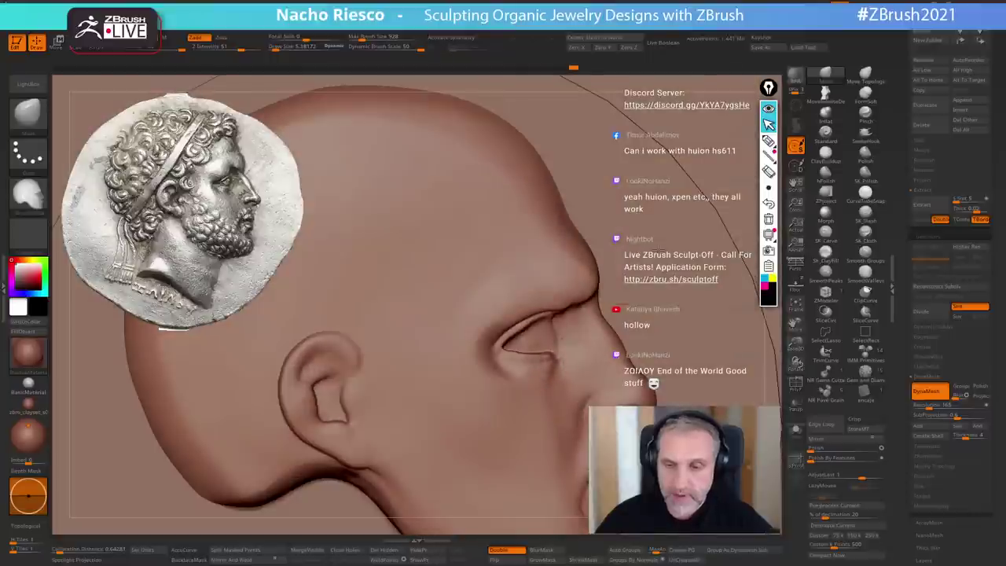
- Fill out the recessed eye surface and lower eyelid with small SK_ClayFill strokes
left_click(827, 256)
key("s")
left_click_drag(539, 375, 511, 366)
right_click_drag(562, 376, 572, 310)
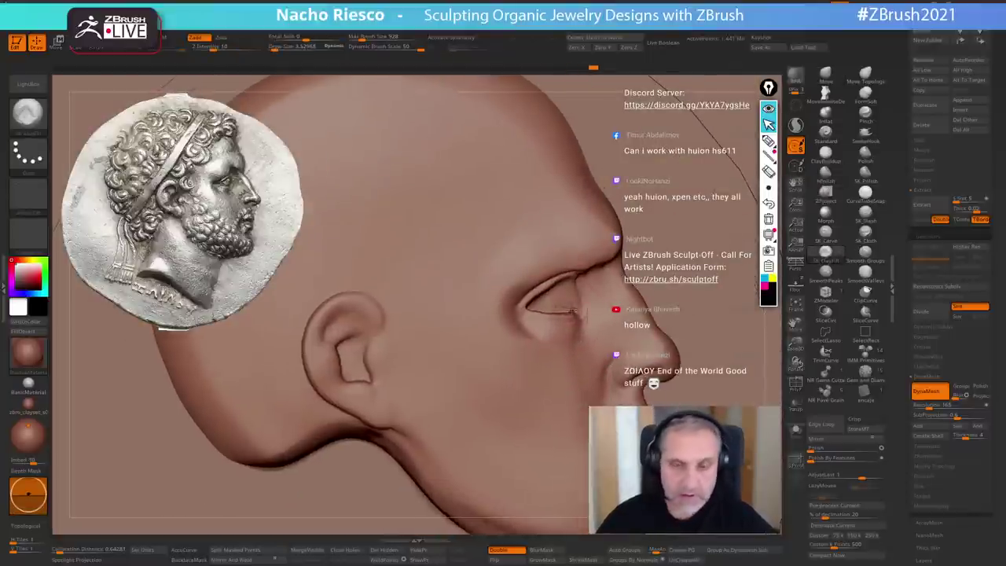
left_click_drag(549, 303, 547, 302)
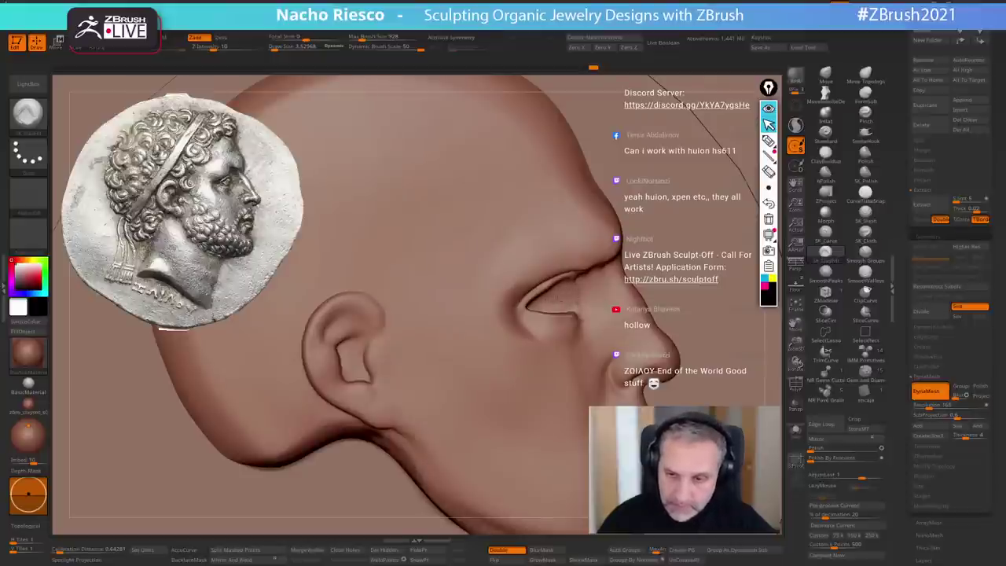
right_click_drag(556, 301, 583, 256)
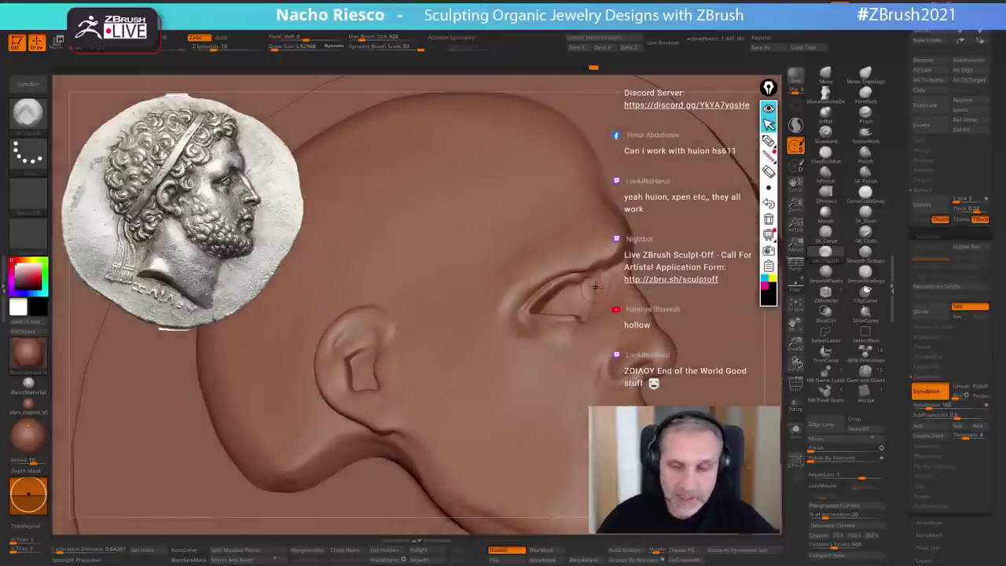
- Build up the area between the brow and upper eyelid with SK_ClayFill, undoing one unwanted stroke
mouse_move(529, 276)
left_mouse_down()
mouse_move(564, 262)
mouse_move(542, 258)
mouse_move(590, 245)
left_mouse_up()
key("s")
key("s")
key("ctrl+z")
key("s")
right_click_drag(590, 245, 596, 318)
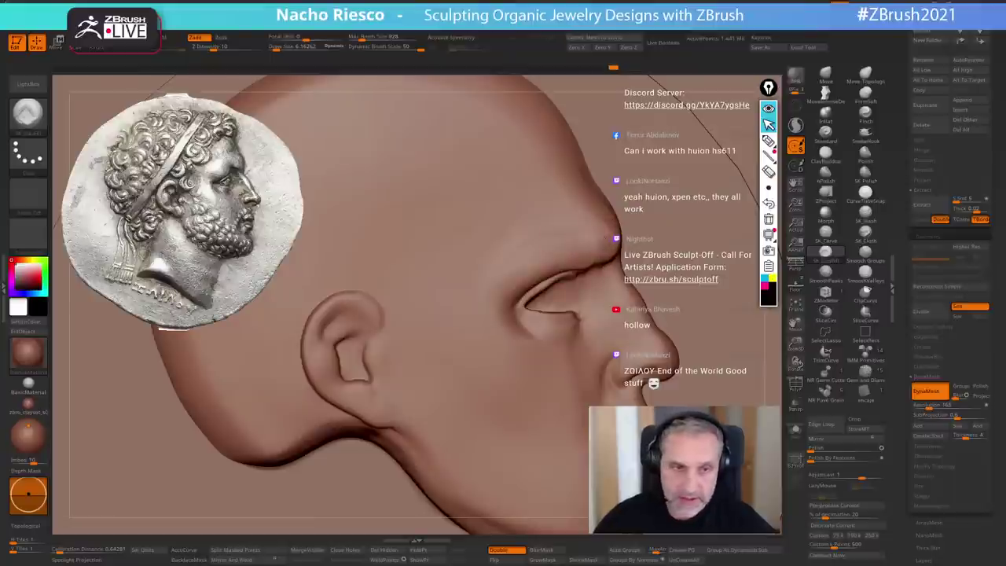
key("s")
left_click_drag(635, 295, 630, 294)
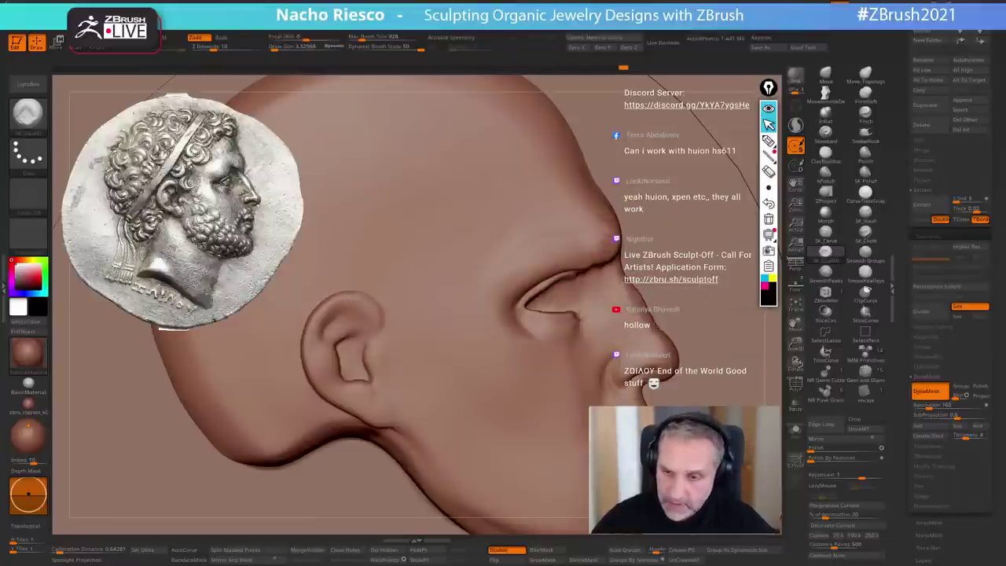
- Soften and fill the cheek beside the mouth and the temple area with larger SK_ClayFill strokes
right_click_drag(622, 340, 610, 301, "alt")
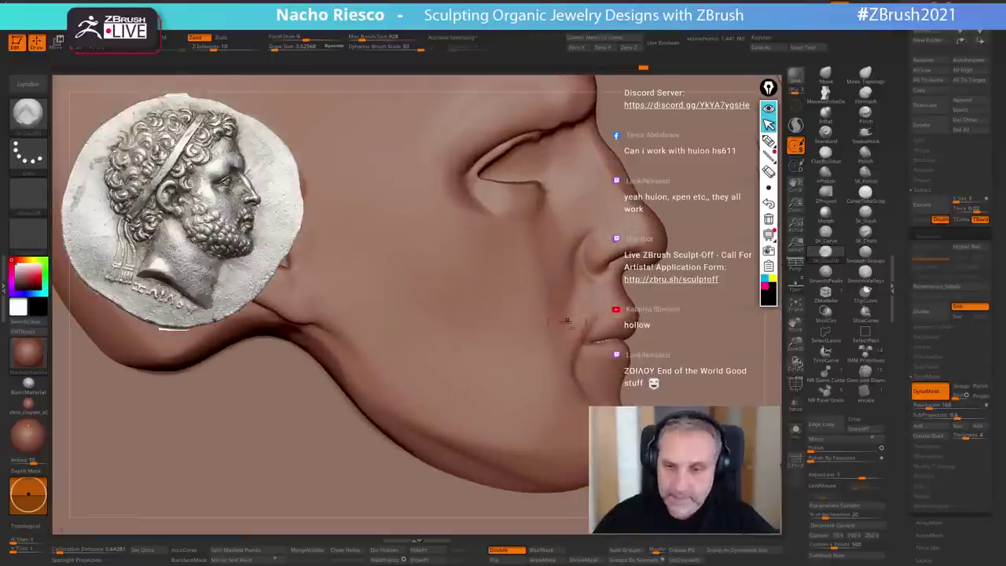
key("s")
left_click_drag(550, 278, 556, 276)
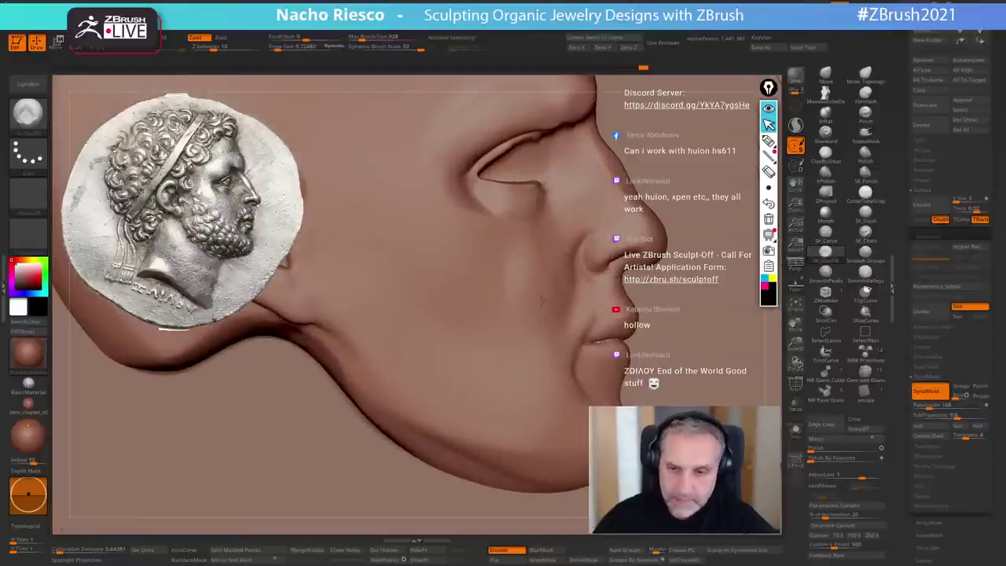
right_click_drag(563, 332, 543, 264, "ctrl")
right_click_drag(524, 305, 550, 336)
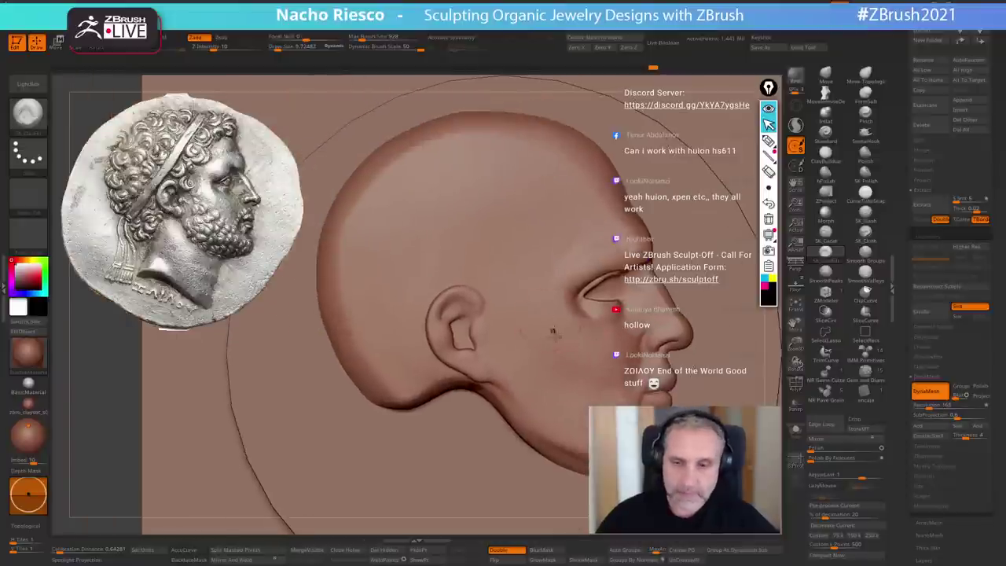
key("s")
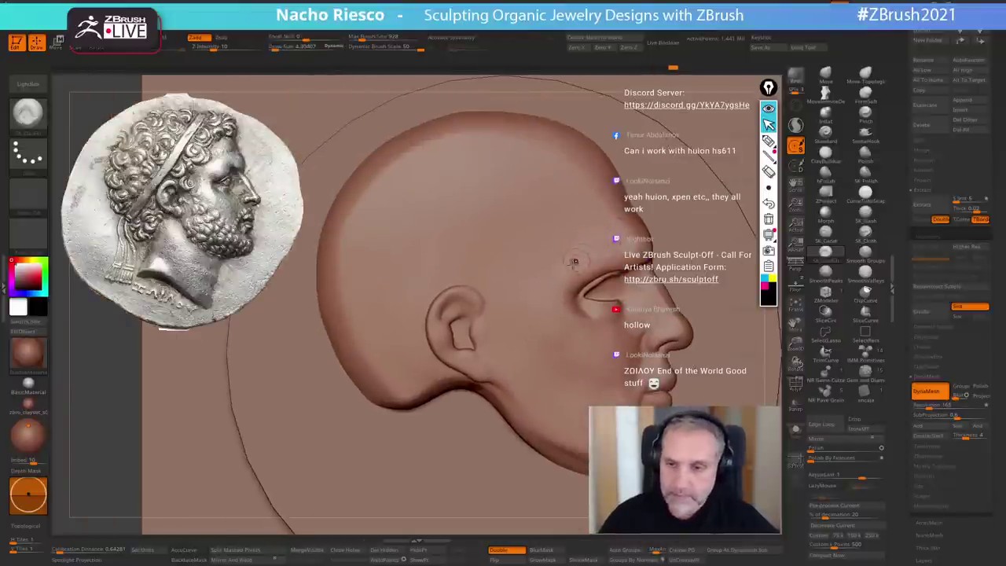
mouse_move(574, 262)
left_mouse_down()
mouse_move(601, 251)
mouse_move(547, 328)
left_mouse_up()
key("s")
key("shift")
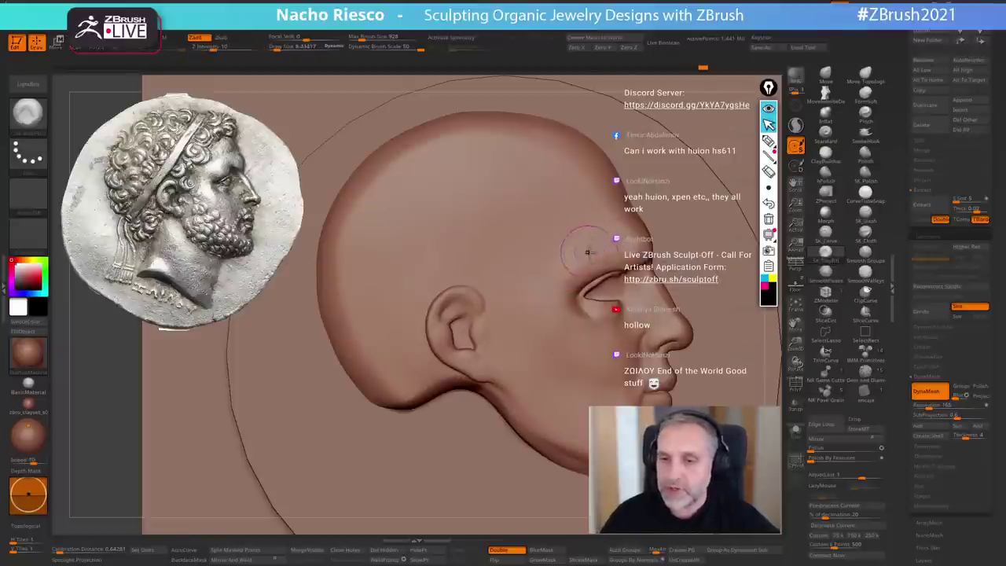
- Look through the smoothing brushes folder in the LightBox brush library and close the library
left_click(840, 276, "shift")
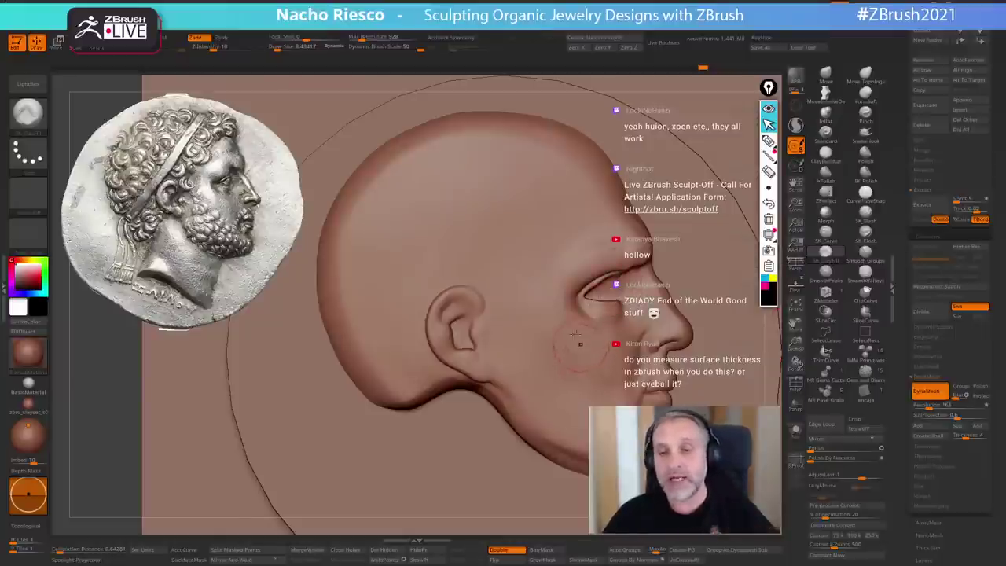
left_click(28, 84)
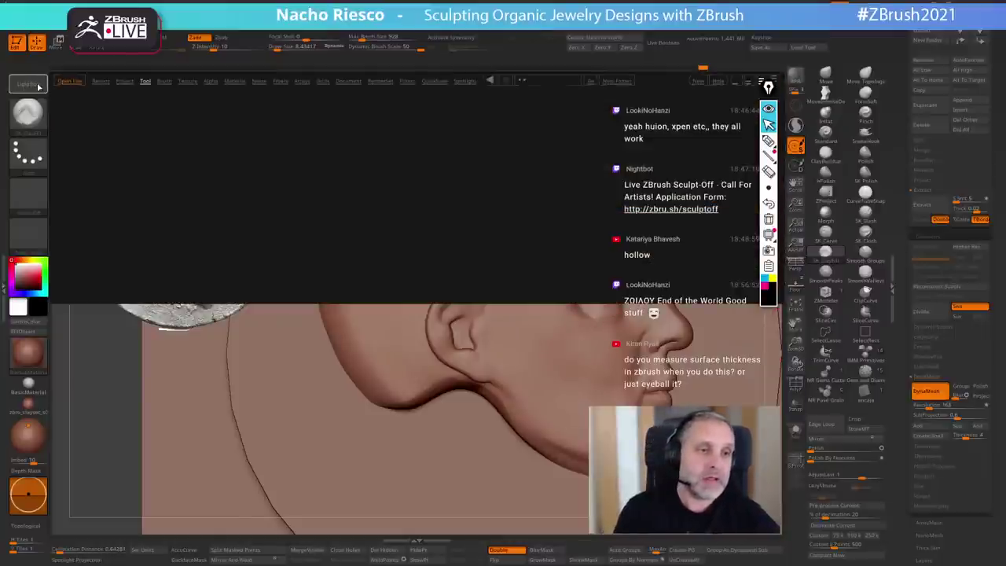
left_click(164, 81)
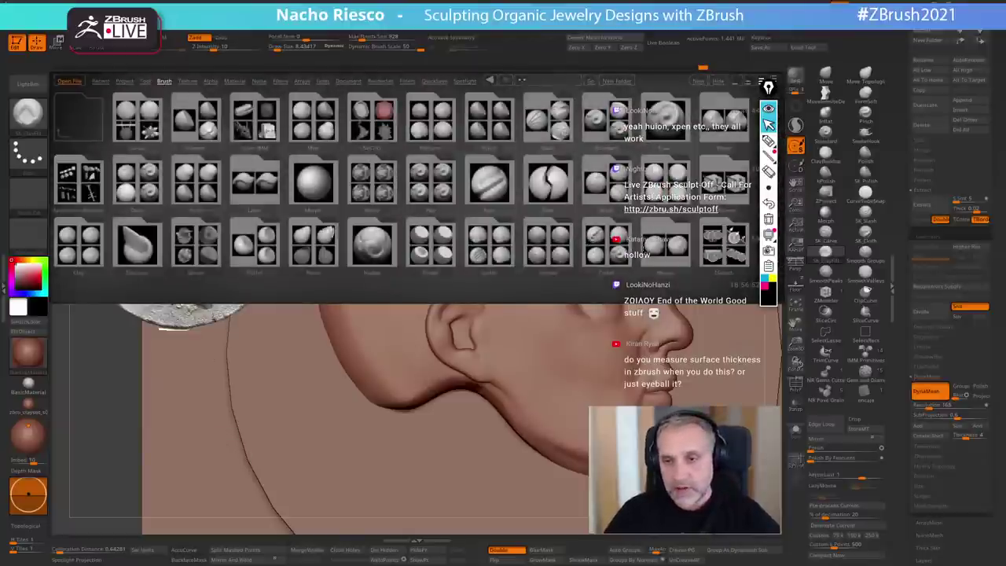
double_click(524, 259)
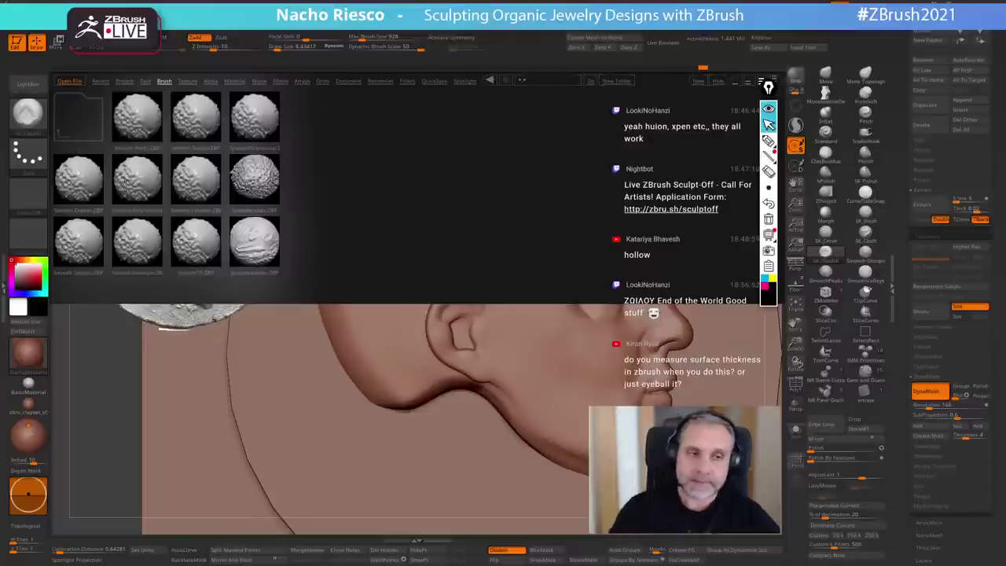
left_click(30, 84)
- Insert a sphere from the IMM Primitives brush into the eye socket as the eyeball
right_click_drag(587, 308, 598, 346, "ctrl")
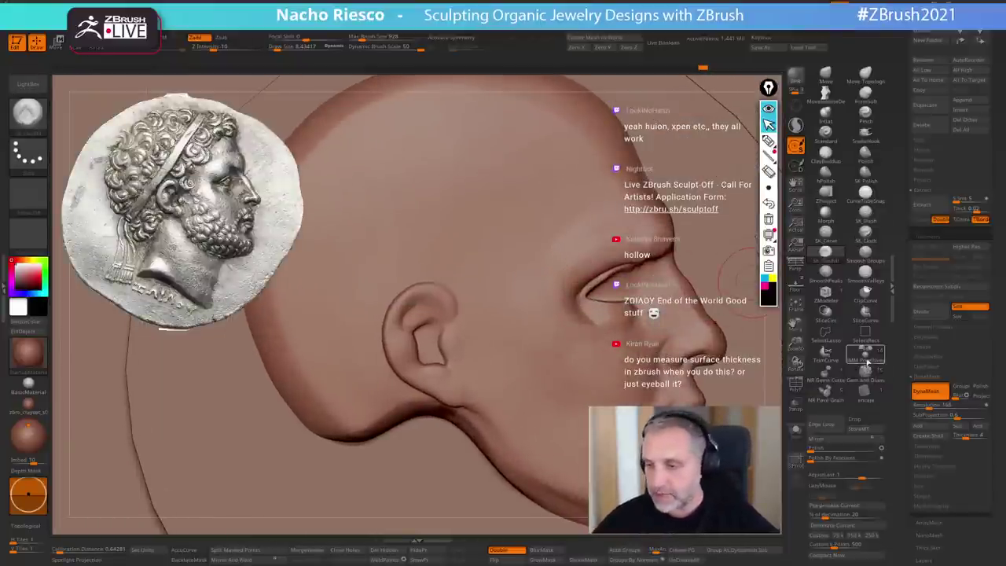
left_click(866, 358)
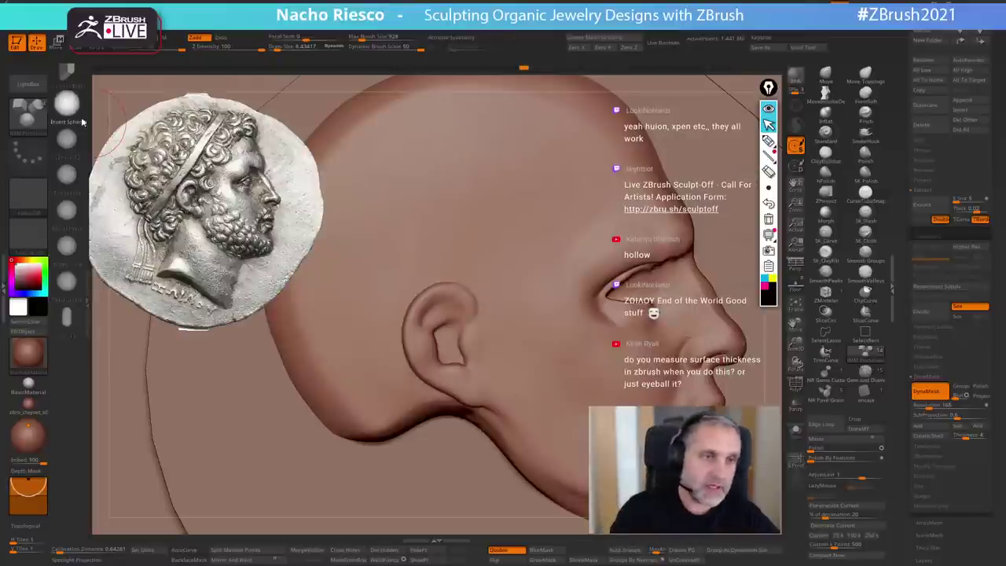
left_click_drag(640, 292, 661, 311)
- Split the inserted eyeball sphere from the head into its own subtool and select that subtool
left_click_drag(909, 176, 899, 323)
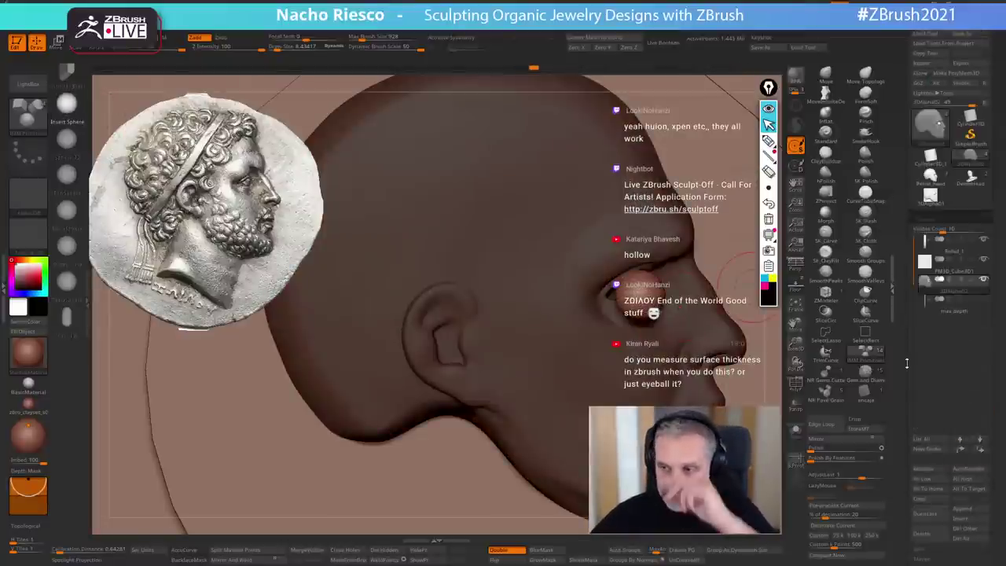
scroll(907, 366, "down", 4)
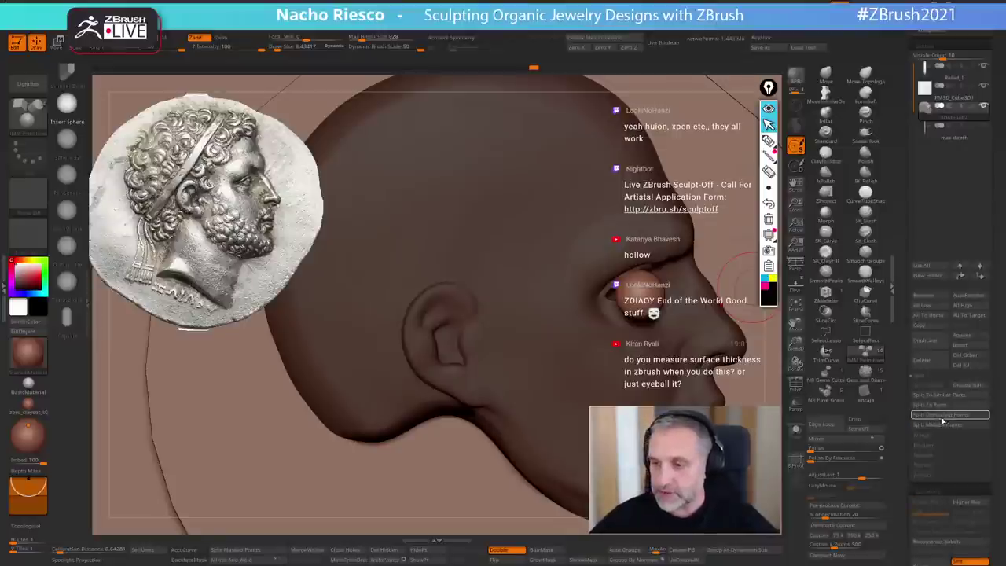
left_click(943, 423)
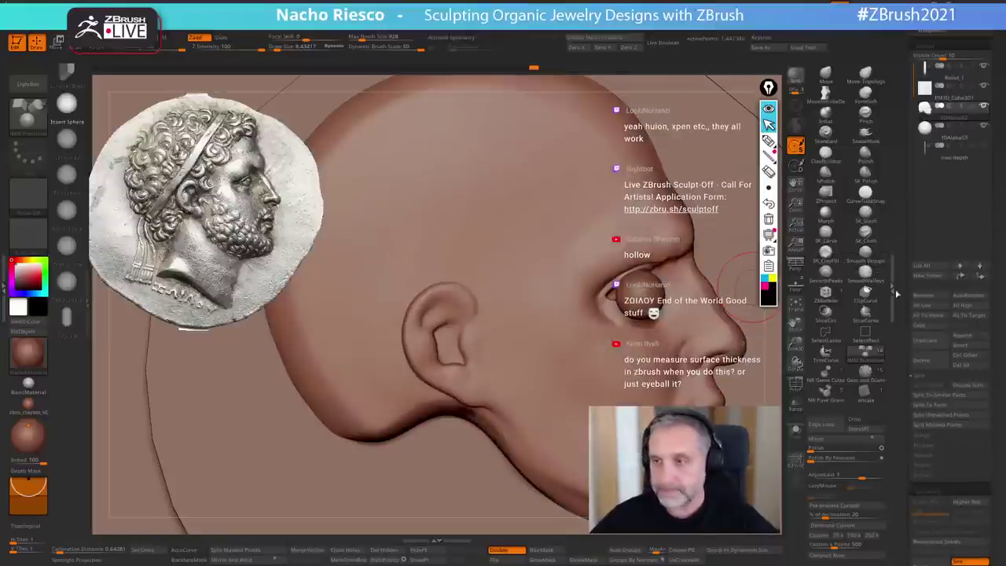
left_click(943, 140)
- Move the eyeball sphere deeper toward the coin base in an edge-on view so it sits inside the socket
key("w")
left_click_drag(759, 288, 727, 286, "shift")
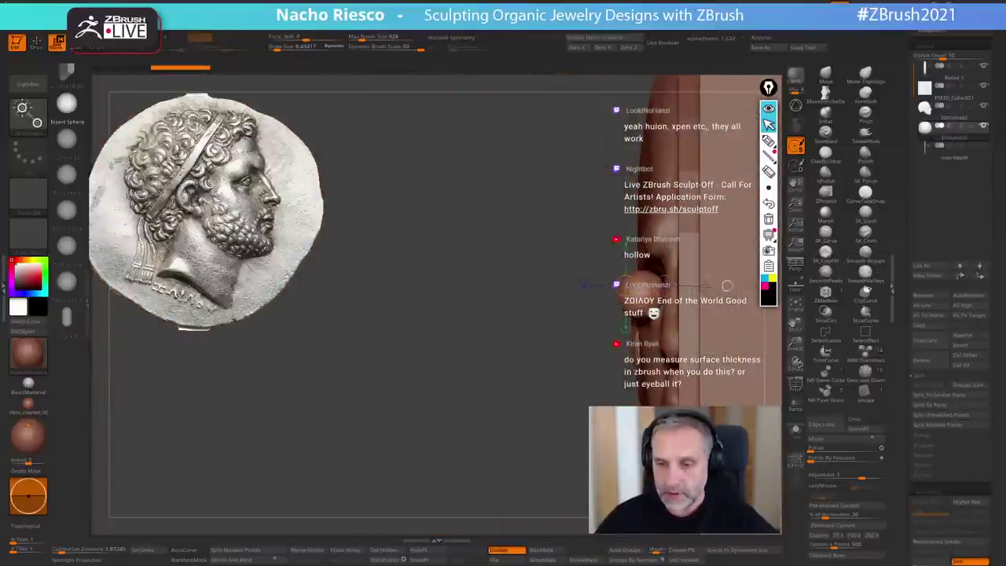
left_click_drag(666, 285, 695, 282)
right_click_drag(725, 285, 663, 286)
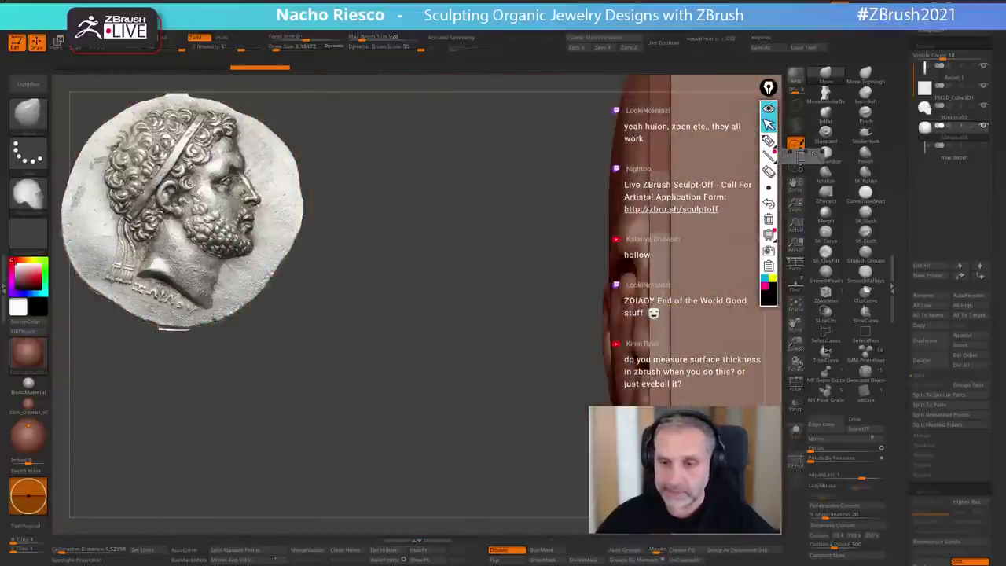
key("w")
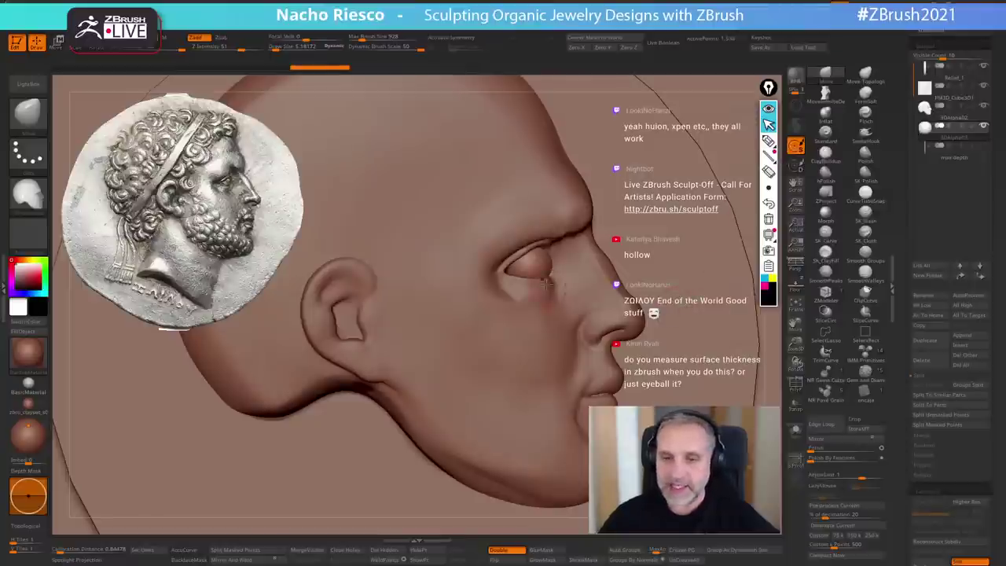
- Select the head subtool and fit its eyelids around the eyeball from low viewing angles with the Move brush
mouse_move(546, 283)
right_mouse_down("ctrl")
mouse_move(617, 338)
mouse_move(606, 373)
right_mouse_up("ctrl")
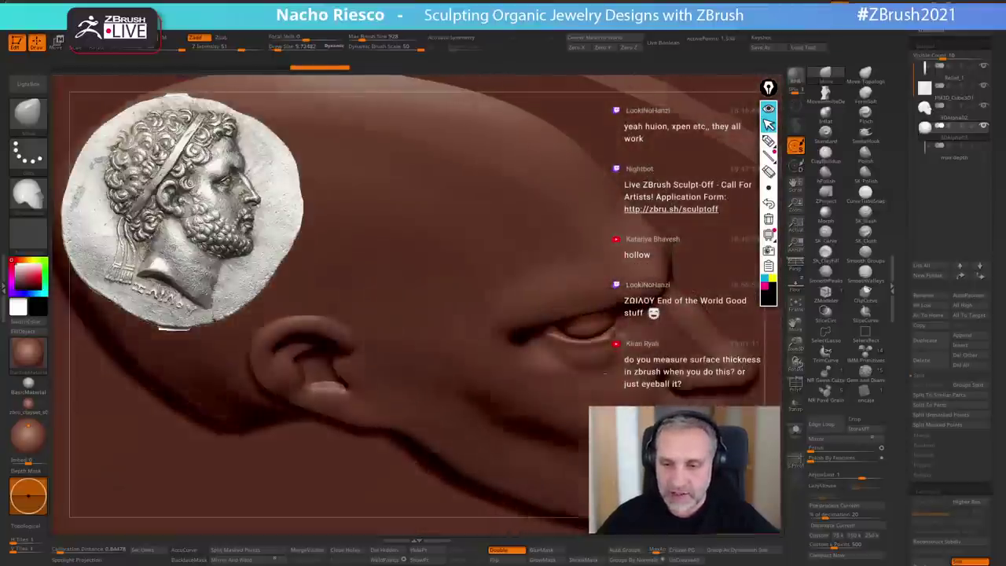
key("s")
right_click_drag(595, 339, 594, 381)
key("s")
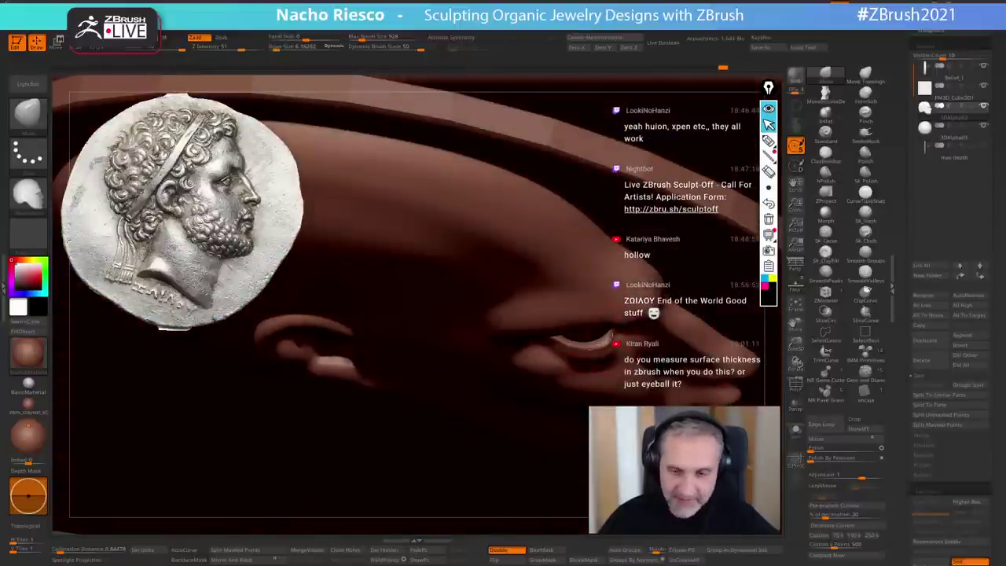
right_click_drag(611, 332, 605, 303, "shift")
key("s")
mouse_move(585, 387)
left_mouse_down()
mouse_move(576, 369)
mouse_move(590, 383)
left_mouse_up()
key("s")
mouse_move(590, 384)
right_mouse_down("alt")
mouse_move(593, 240)
mouse_move(547, 305)
right_mouse_up("alt")
- Lasso-mask the upper eyelid area, invert the mask, and pull the lid over the eyeball with the Move brush
key("s")
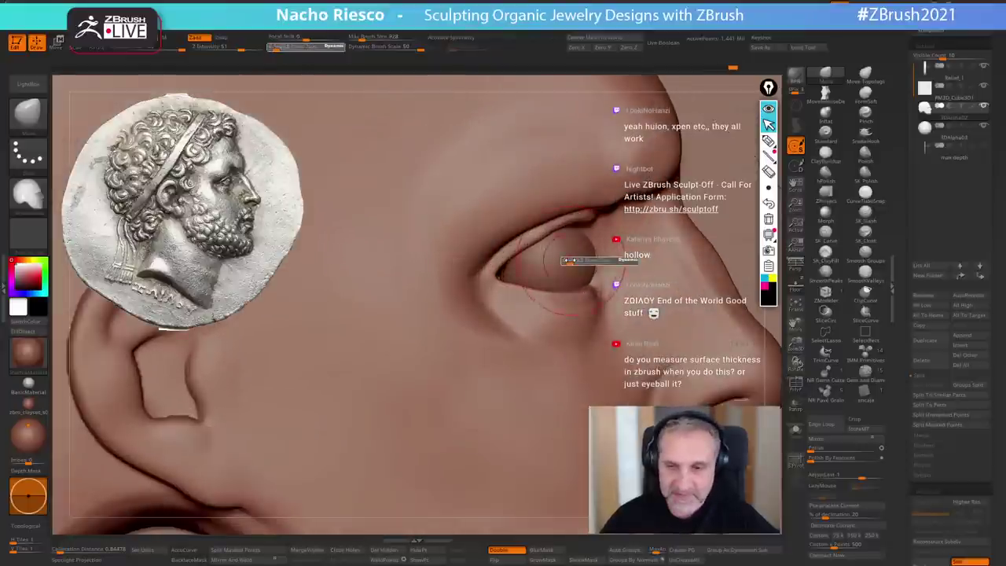
mouse_move(573, 261)
left_mouse_down()
mouse_move(600, 258)
mouse_move(600, 209)
mouse_move(557, 211)
mouse_move(507, 236)
mouse_move(461, 351)
left_mouse_up()
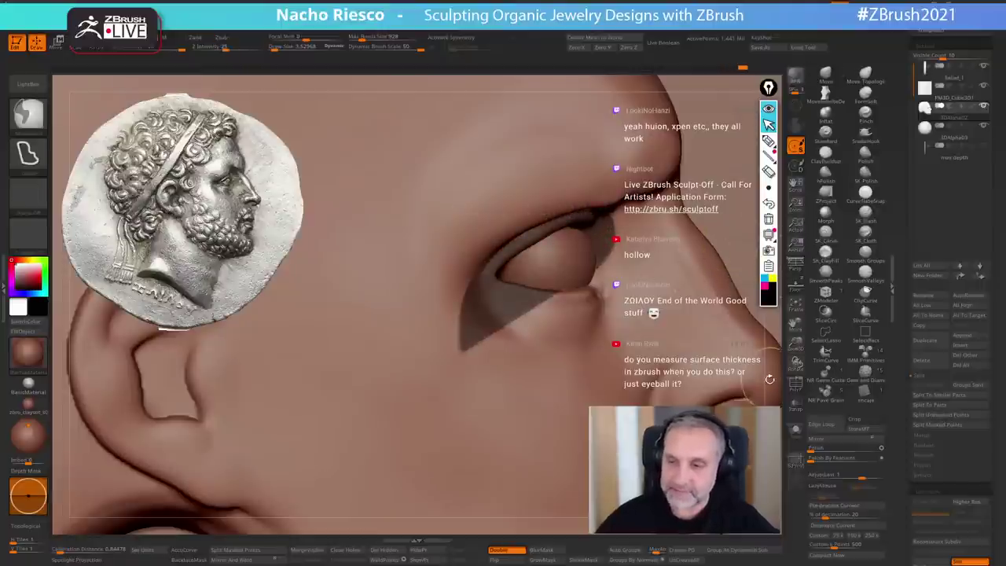
left_click(769, 378, "ctrl")
key("s")
mouse_move(572, 231)
left_mouse_down()
mouse_move(519, 250)
mouse_move(553, 232)
mouse_move(585, 248)
left_mouse_up()
key("s")
- Overlay the coin reference on the model, clear the mask, and shape the upper eyelid to match the reference
left_click(796, 286)
key("s")
left_click_drag(775, 327, 768, 339, "ctrl")
key("s")
mouse_move(559, 243)
left_mouse_down()
mouse_move(570, 243)
mouse_move(531, 236)
mouse_move(580, 232)
mouse_move(546, 244)
mouse_move(587, 233)
left_mouse_up()
key("s")
- Reposition the lower eyelid edge to follow the coin reference with the Move brush and hide the reference overlay
key("s")
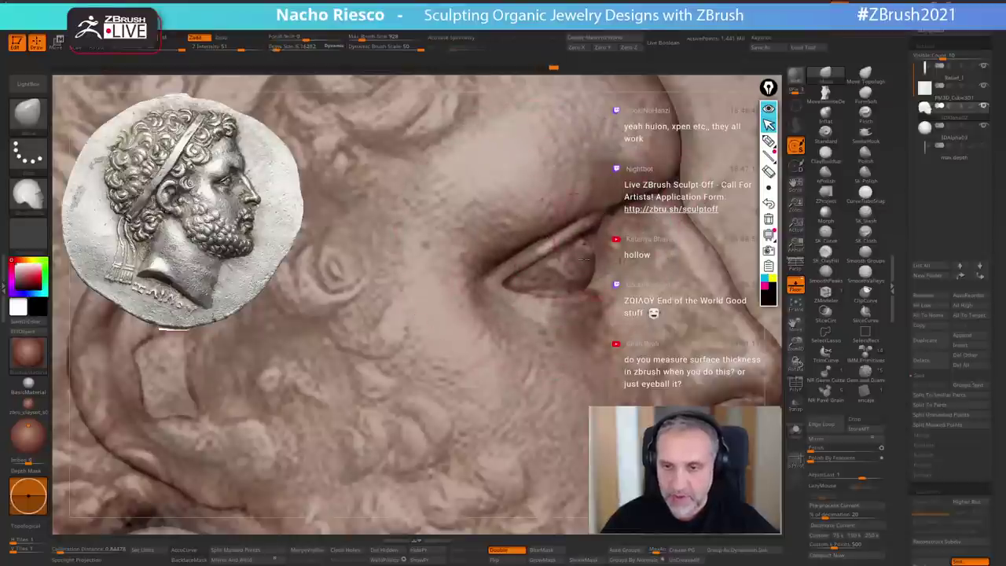
left_click_drag(556, 308, 512, 293)
key("s")
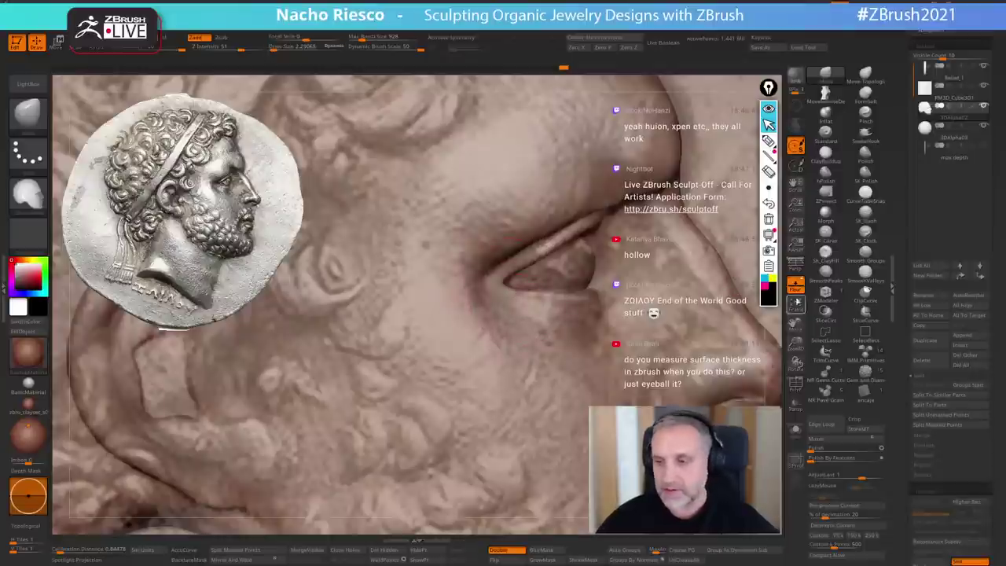
left_click(796, 287)
- Sharpen the eyelid edges toward the outer eye corner with the SK_Slash brush at a draw size of about 4.3
left_click(866, 214)
key("s")
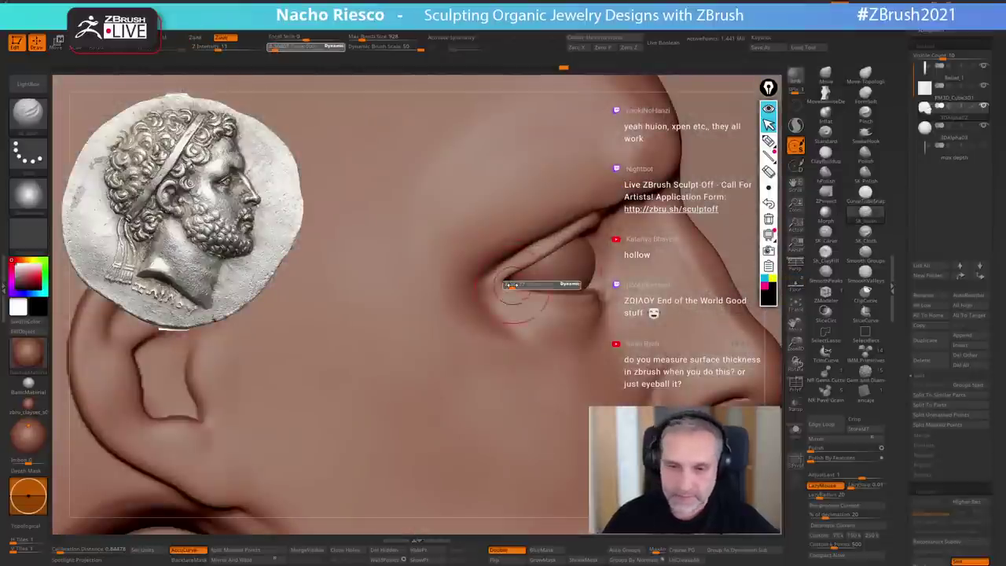
left_click_drag(511, 284, 478, 285)
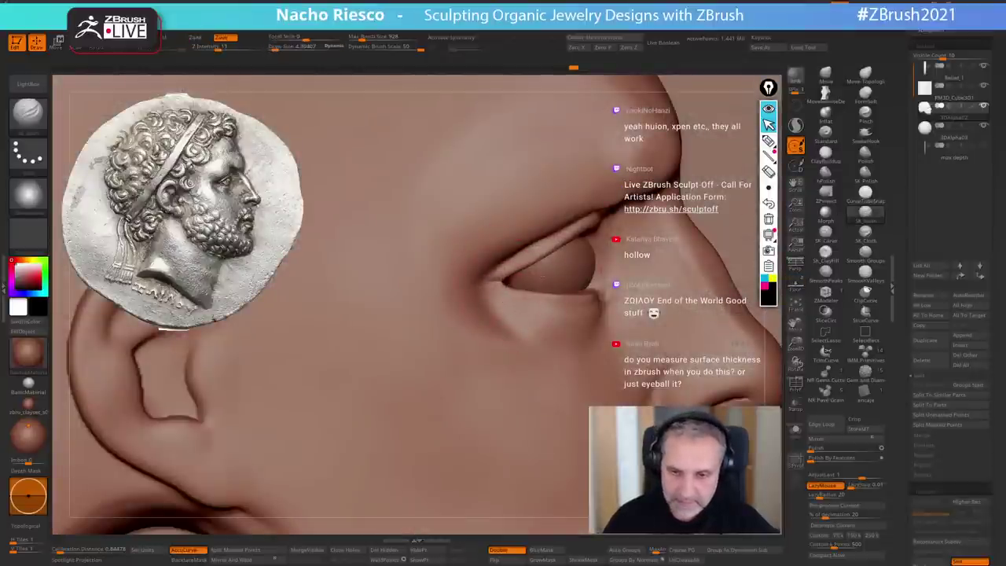
mouse_move(543, 277)
right_mouse_down()
mouse_move(462, 280)
mouse_move(483, 270)
mouse_move(511, 276)
right_mouse_up()
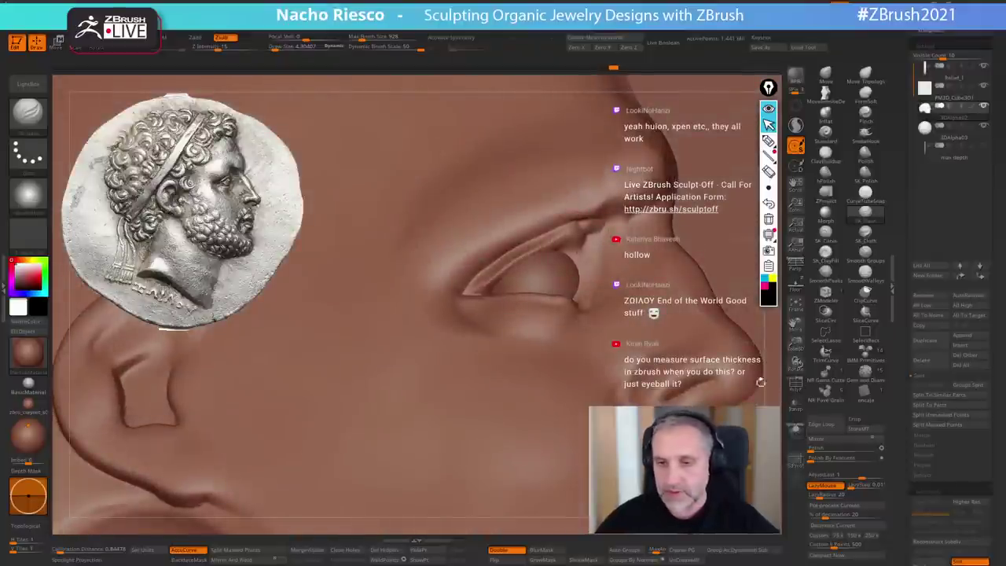
- Enlarge the brush to a draw size of about 15.9 and smooth the surface below the outer eye corner
key("s")
left_click_drag(518, 243, 530, 243)
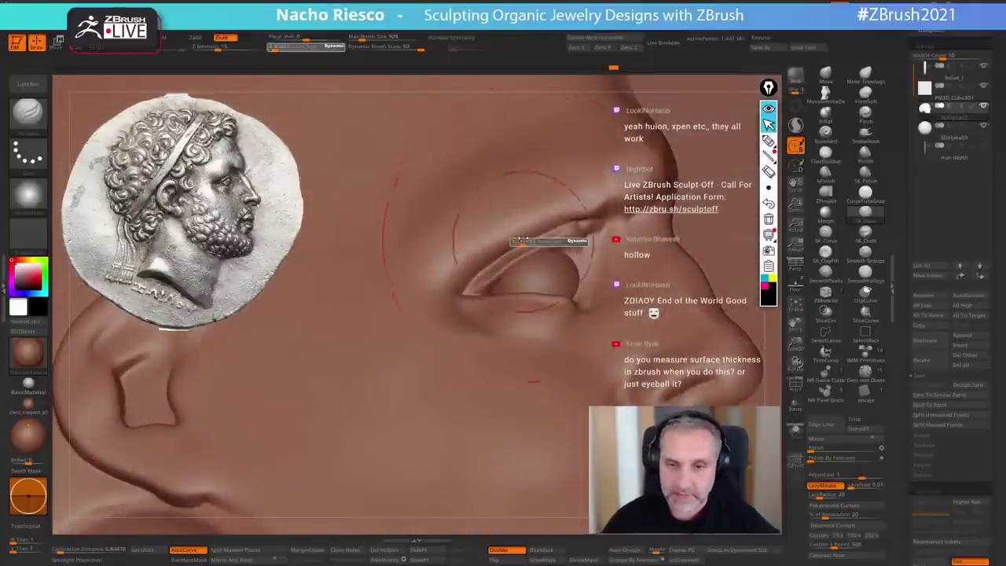
mouse_move(550, 277)
right_mouse_down()
mouse_move(563, 285)
mouse_move(563, 236)
right_mouse_up()
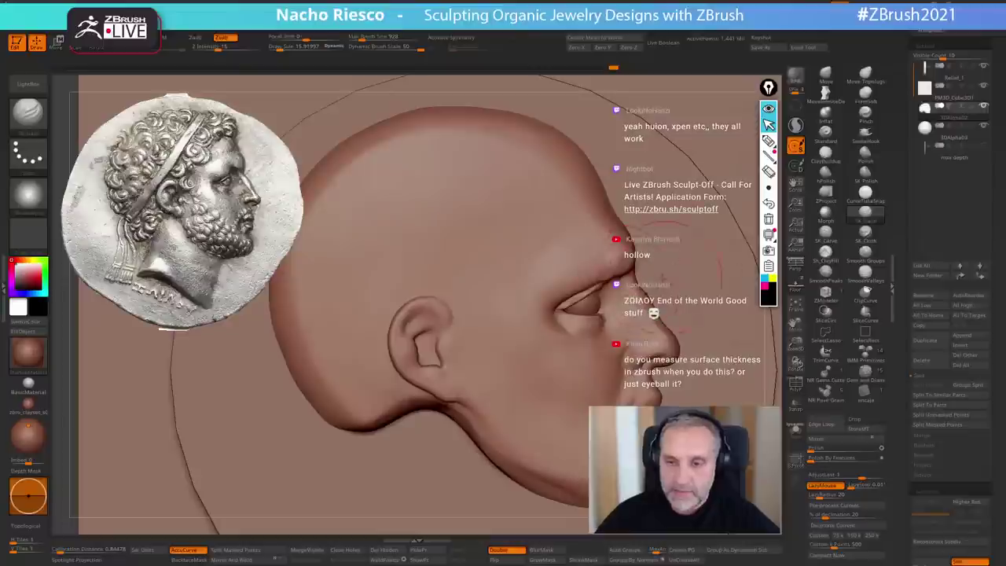
right_click_drag(580, 271, 583, 312, "ctrl")
key("s")
left_click_drag(573, 287, 575, 287)
mouse_move(525, 311)
left_mouse_down("shift")
mouse_move(538, 281)
mouse_move(532, 287)
left_mouse_up("shift")
- Switch to the Move brush and turn its alpha off
key("s")
left_click(826, 76)
key("s")
right_click_drag(543, 285, 526, 196, "ctrl")
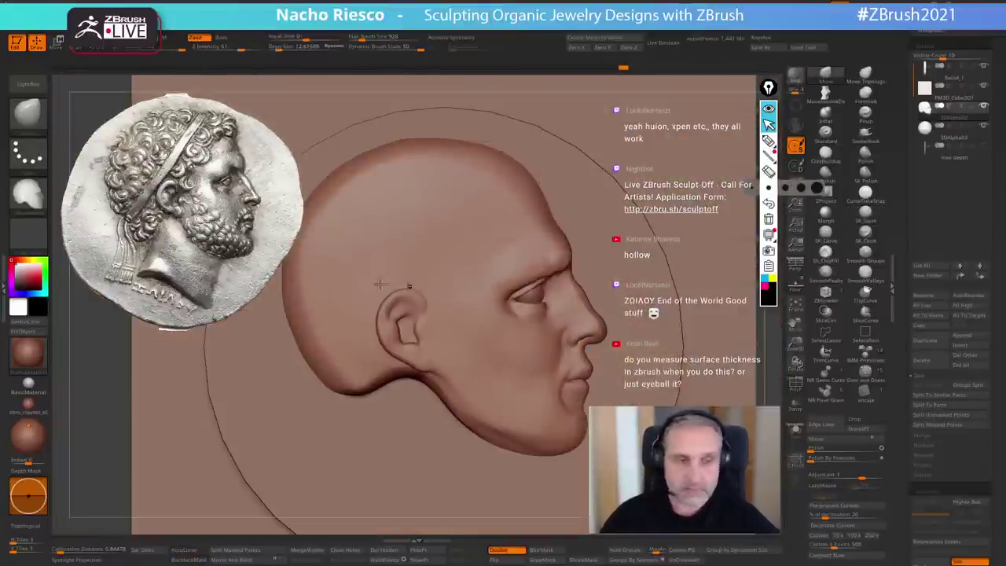
left_click(29, 201)
left_click(82, 239)
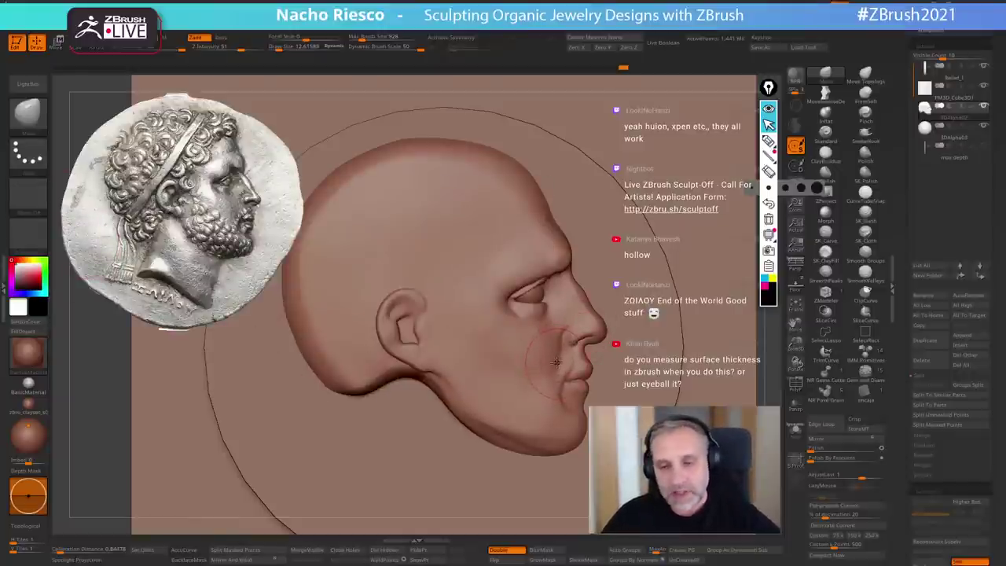
- Adjust the cheek area below the eye with the Move brush at a draw size of about 15.9
mouse_move(557, 362)
right_mouse_down()
mouse_move(486, 359)
mouse_move(533, 344)
right_mouse_up()
key("s")
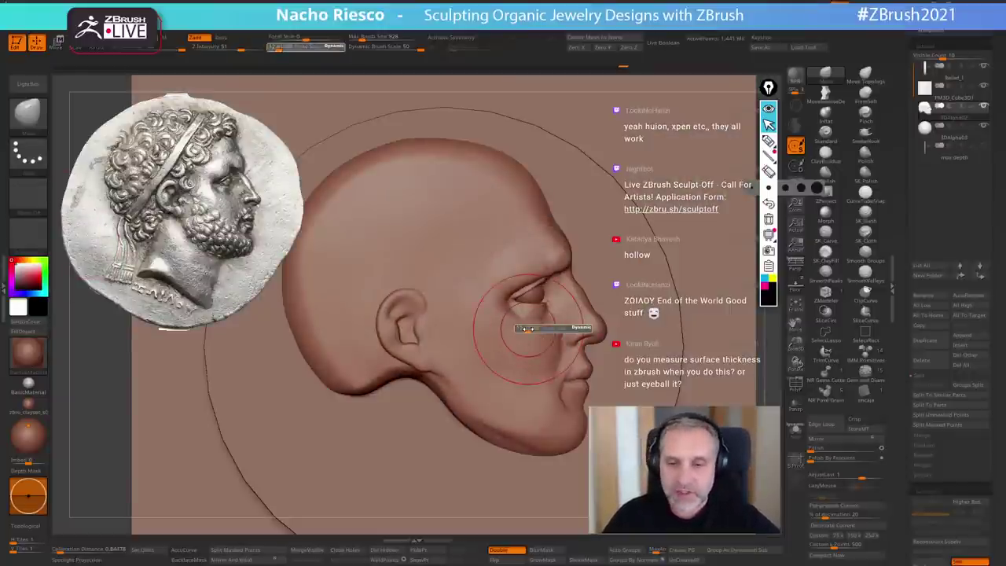
left_click_drag(527, 329, 528, 331)
right_click_drag(527, 332, 521, 315, "ctrl")
key("s")
left_click_drag(519, 252, 516, 250)
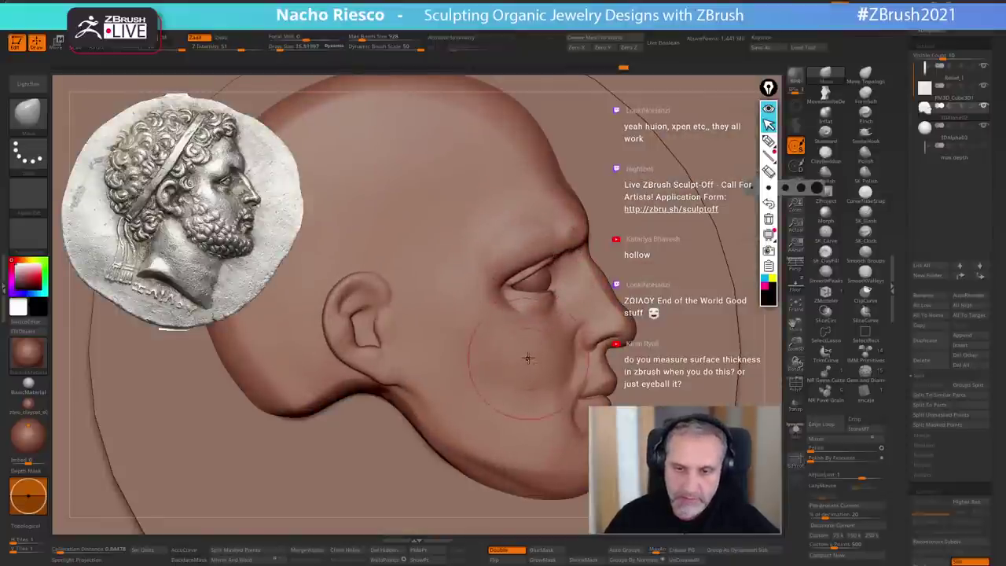
- Check the relief's depth from the front and nudge the brow above the eye with the Move brush
key("s")
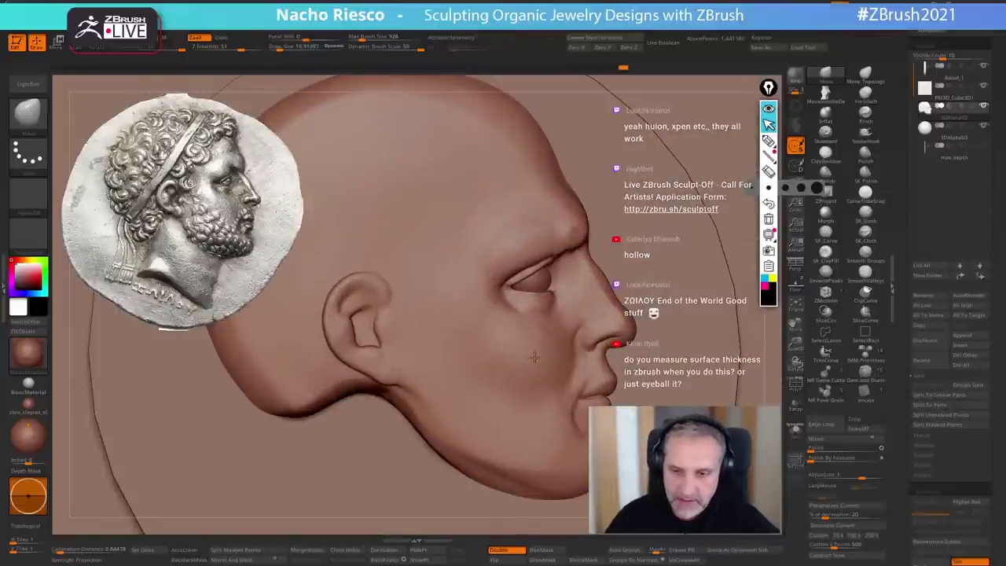
right_click_drag(533, 356, 480, 374, "shift")
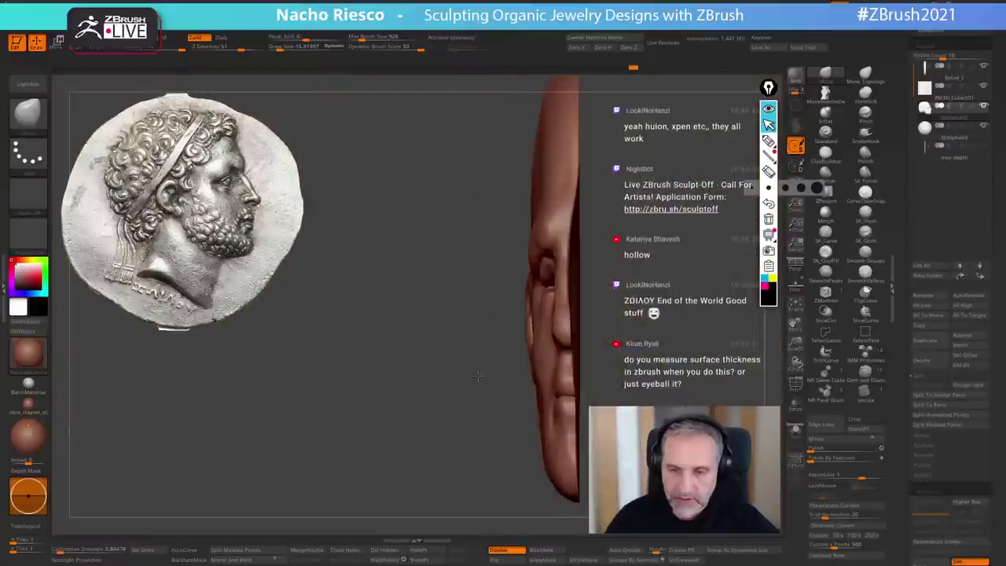
right_click_drag(535, 339, 537, 350)
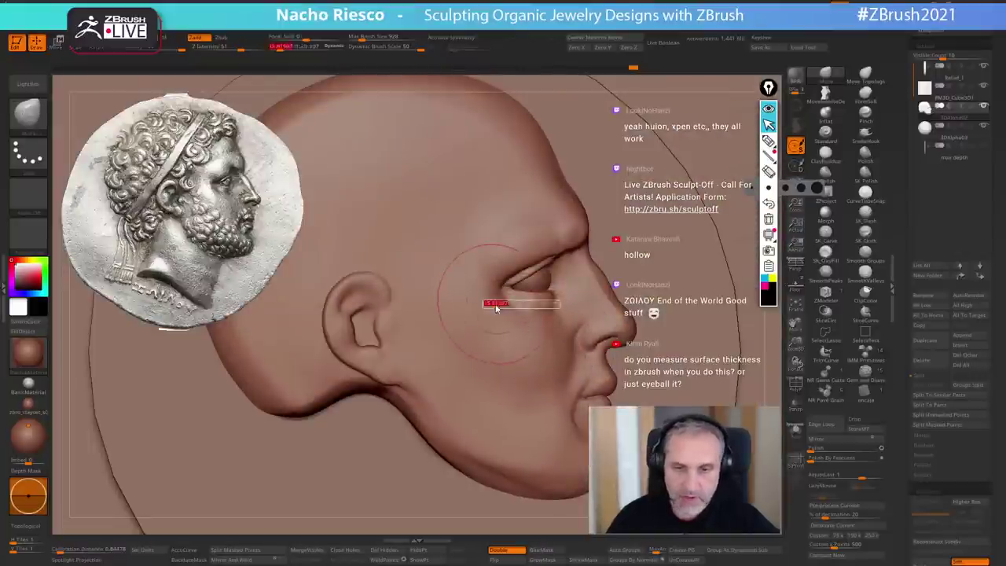
left_click_drag(548, 244, 550, 252)
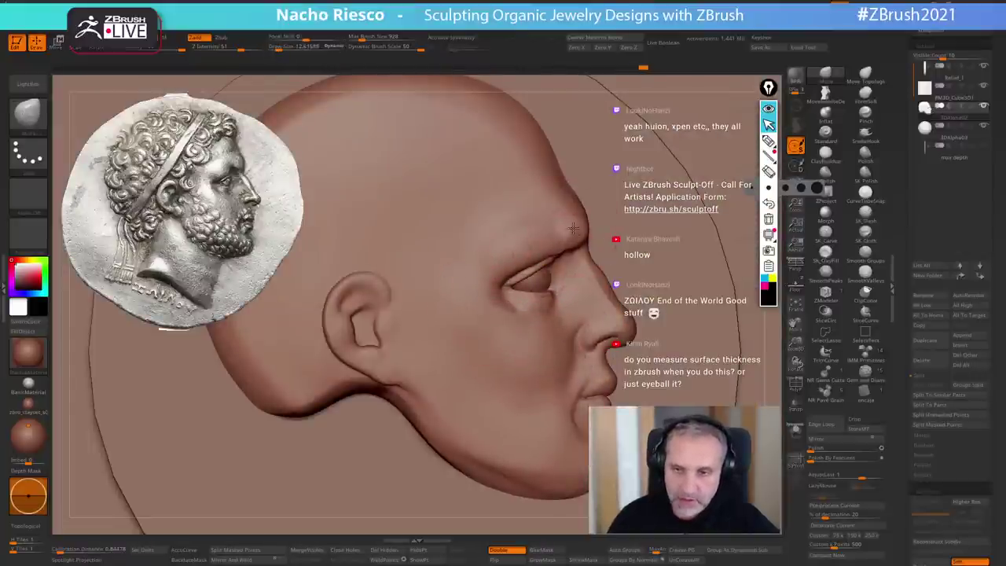
- Reshape the side of the nose and the nostril wing with a smaller Move brush
key("bracketright")
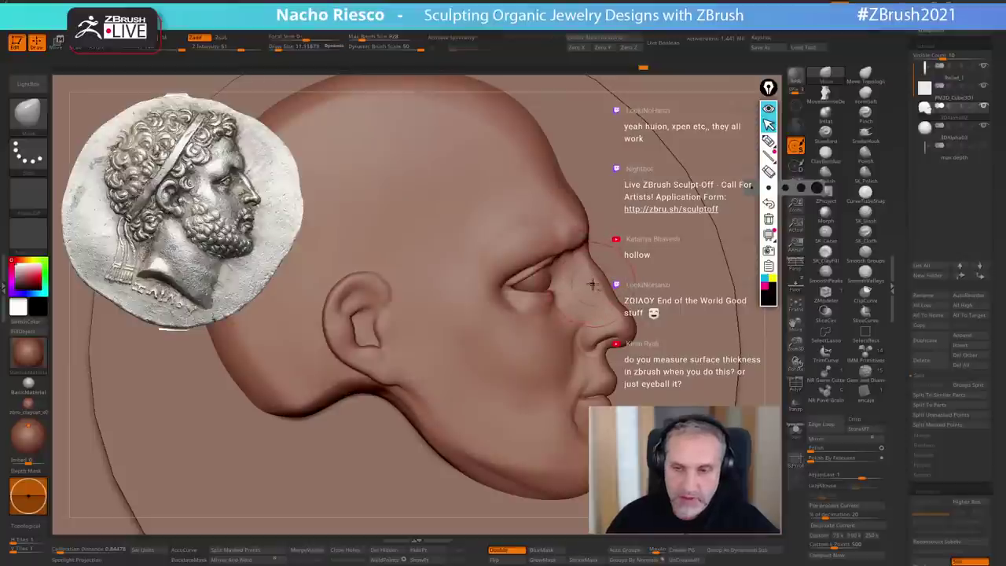
key("s")
left_click_drag(600, 303, 593, 327)
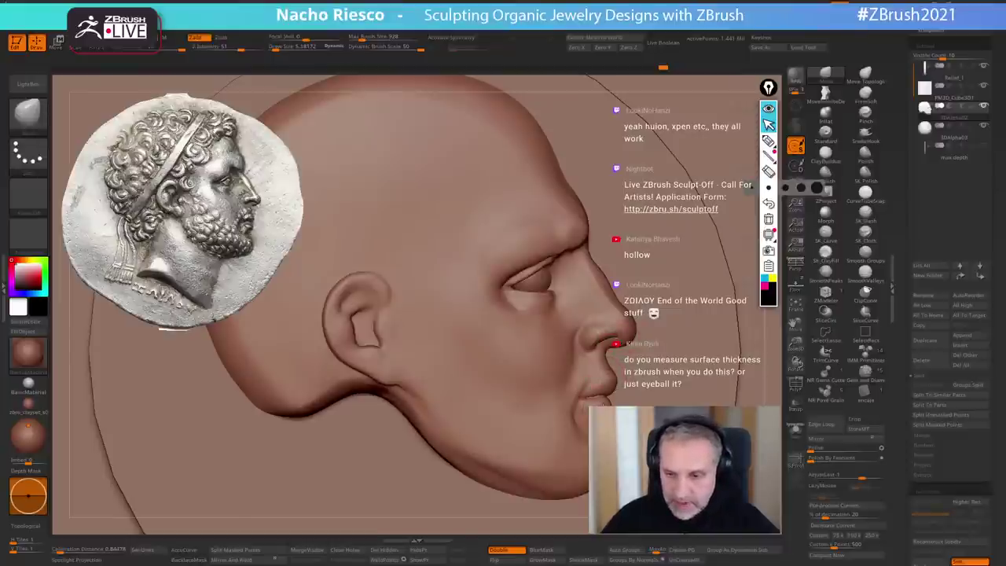
- Define the crease around the nostril and the corner of the mouth with the SK_Slash brush
right_click_drag(617, 391, 621, 434, "ctrl")
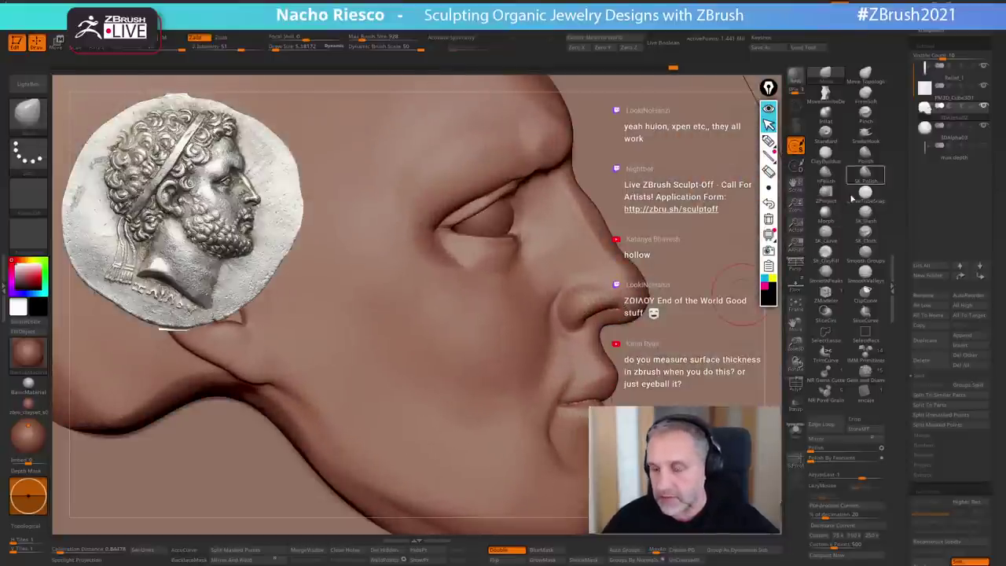
left_click(865, 210)
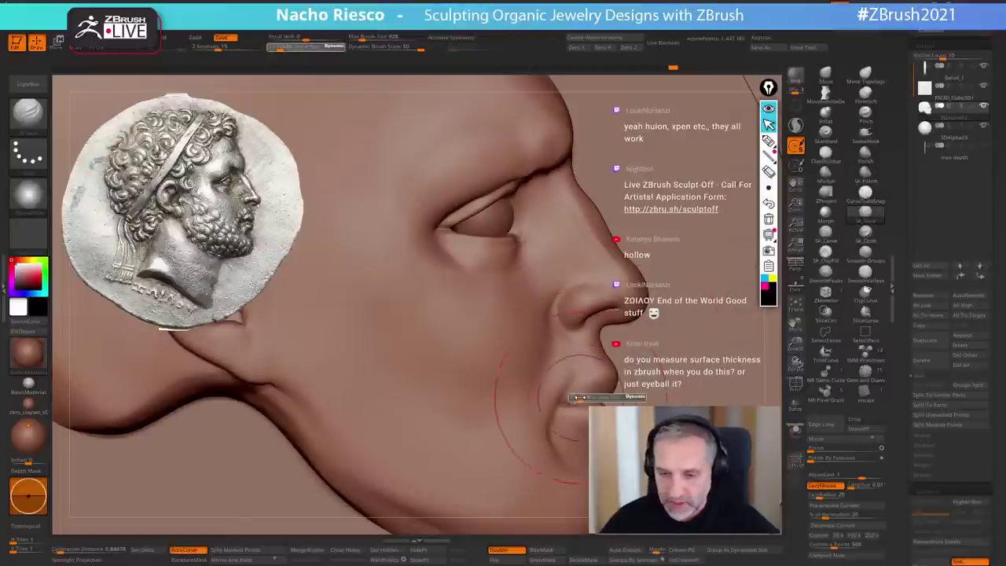
right_click_drag(578, 400, 598, 402)
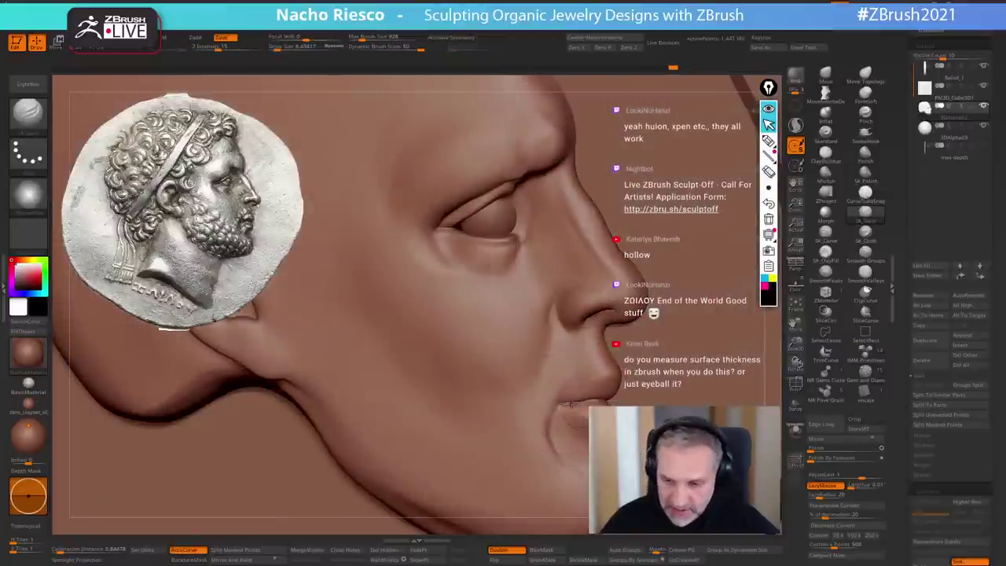
- Undo the stroke on the crease between the lips and rework the crease with a smaller SK_Slash brush
mouse_move(561, 406)
left_mouse_down()
mouse_move(604, 401)
mouse_move(588, 401)
left_mouse_up()
key("ctrl+z")
key("s")
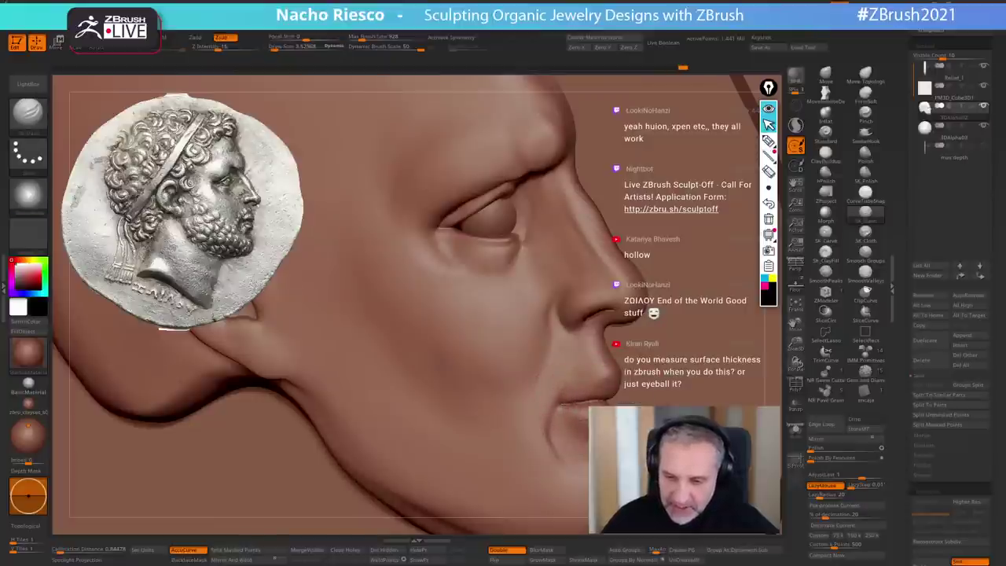
right_click_drag(620, 404, 578, 405, "shift")
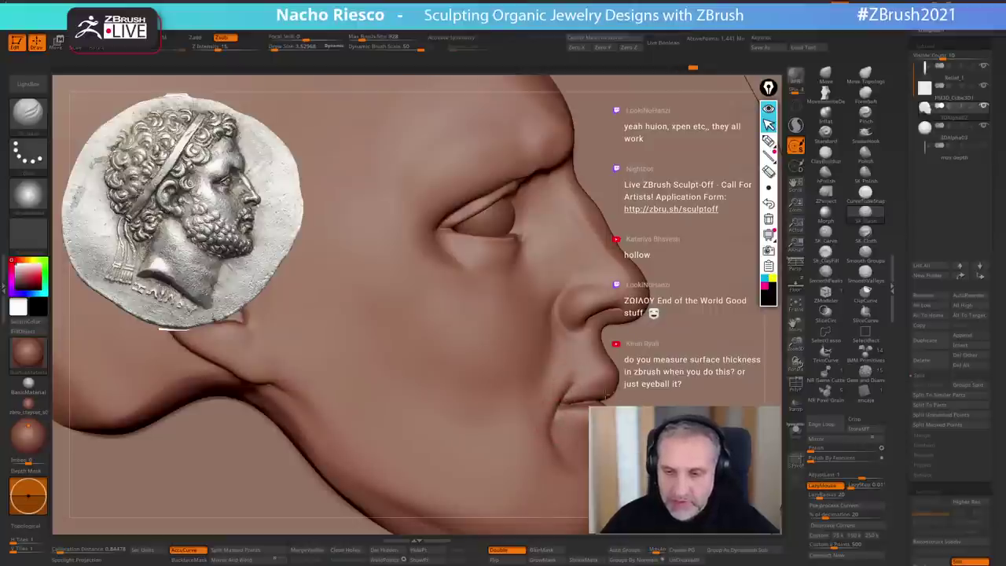
right_click_drag(593, 397, 648, 376, "ctrl")
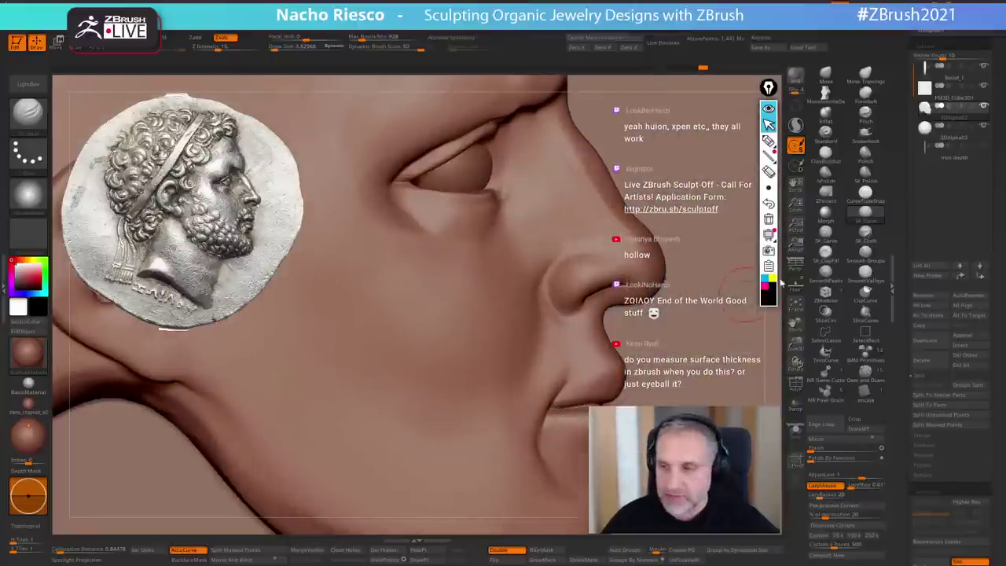
- Refine the form of the lower lip and the area beneath it with the SK_Cloth brush
left_click(867, 233)
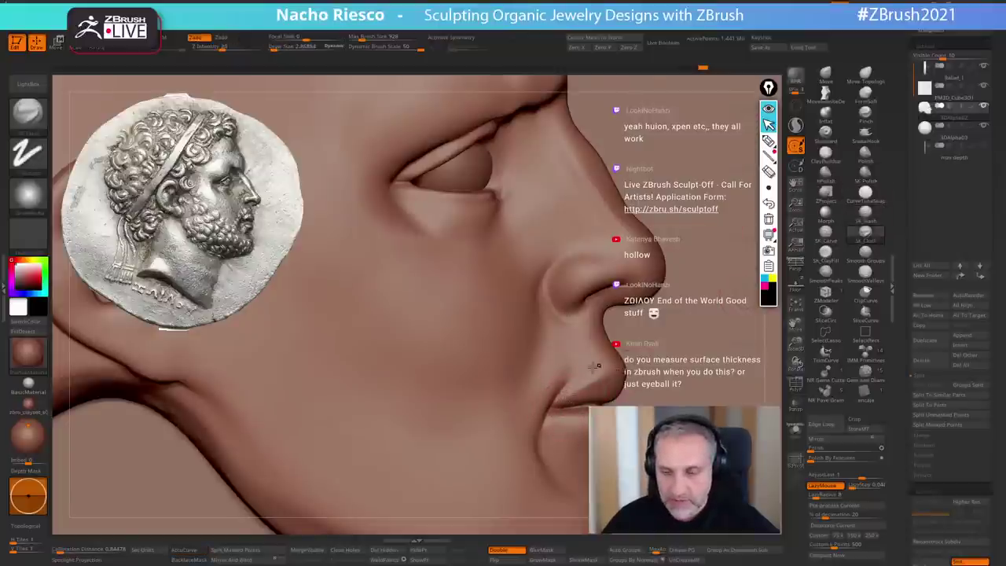
mouse_move(597, 366)
right_mouse_down()
mouse_move(562, 369)
mouse_move(629, 366)
mouse_move(609, 341)
right_mouse_up()
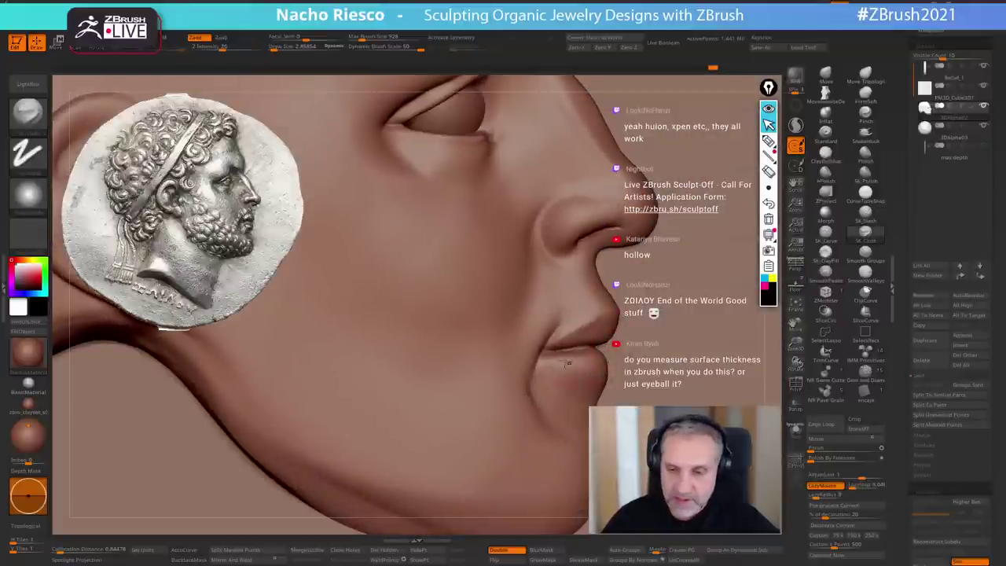
mouse_move(643, 380)
right_mouse_down()
mouse_move(578, 380)
mouse_move(588, 363)
mouse_move(606, 373)
right_mouse_up()
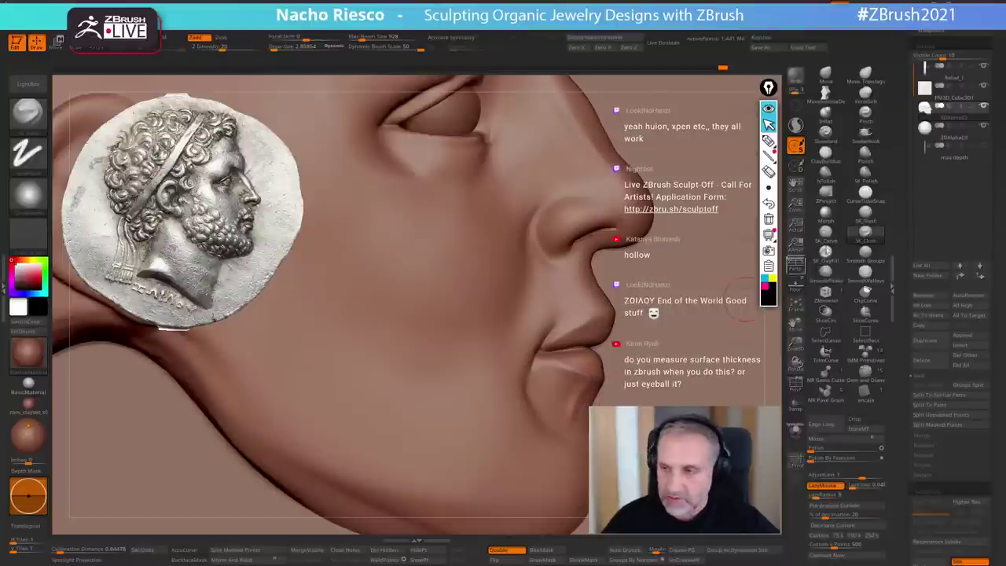
- Fill out the surface just below the lower lip with the SK_ClayFill brush at an enlarged draw size
left_click(826, 252)
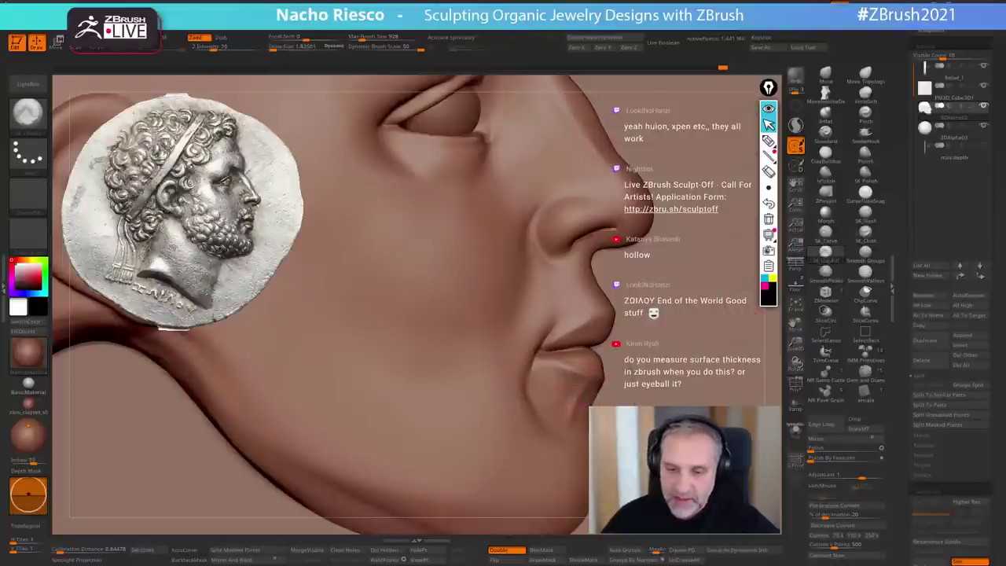
key("s")
left_click_drag(563, 398, 566, 398)
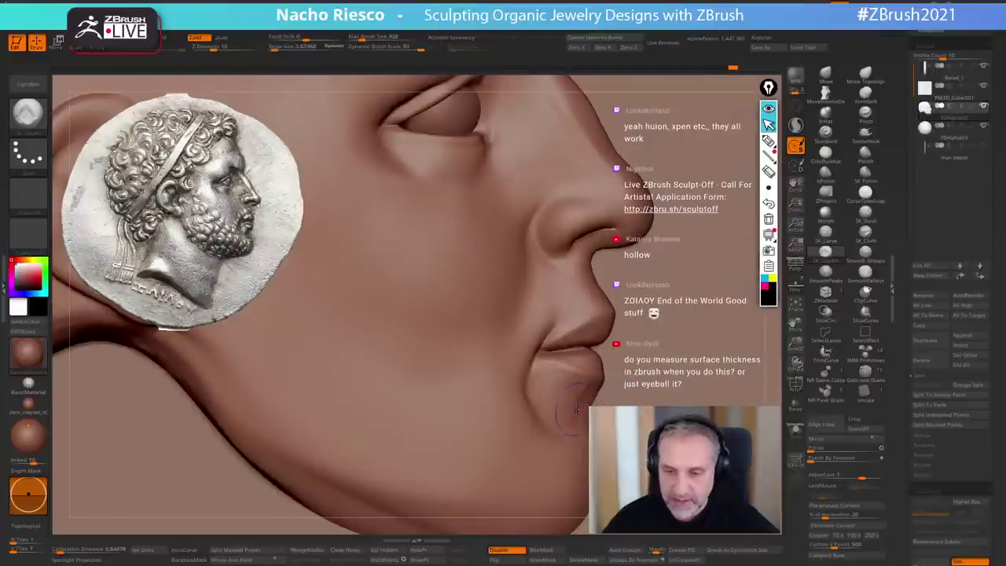
- Build up the area between the nose and the upper lip with SK_ClayFill, adjusting the draw size between strokes
key("s")
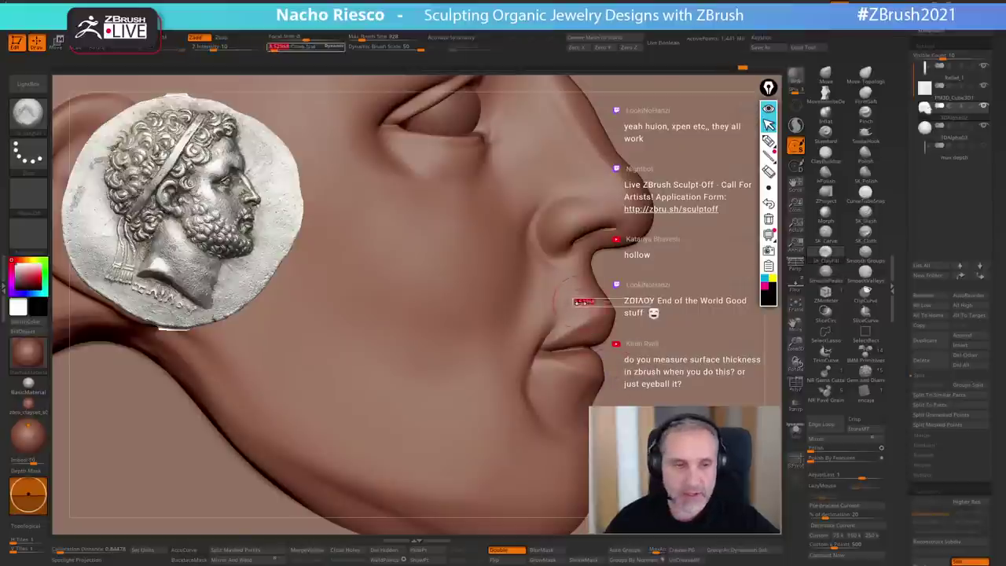
left_click_drag(580, 303, 602, 295)
key("s")
key("s")
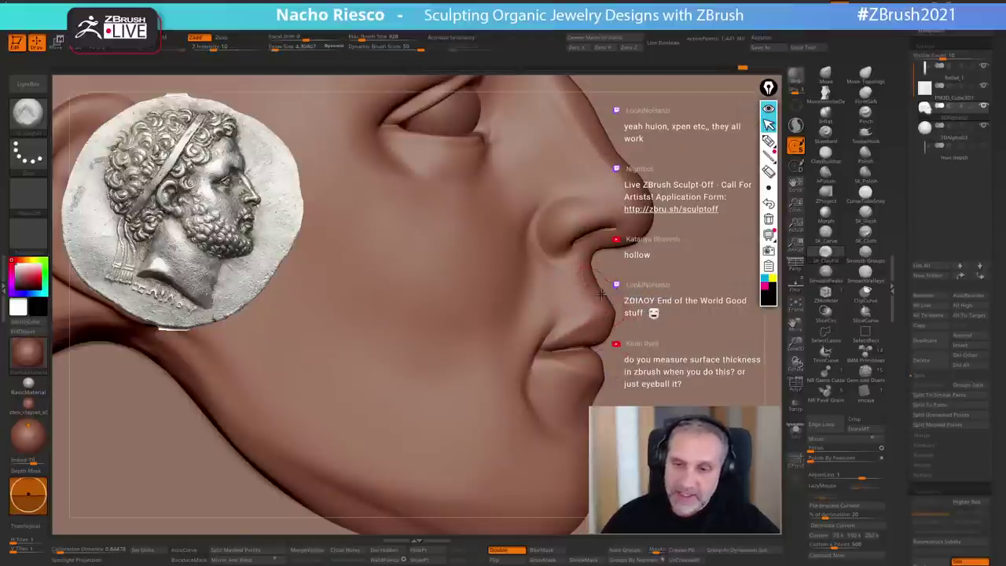
key("s")
left_click(601, 279)
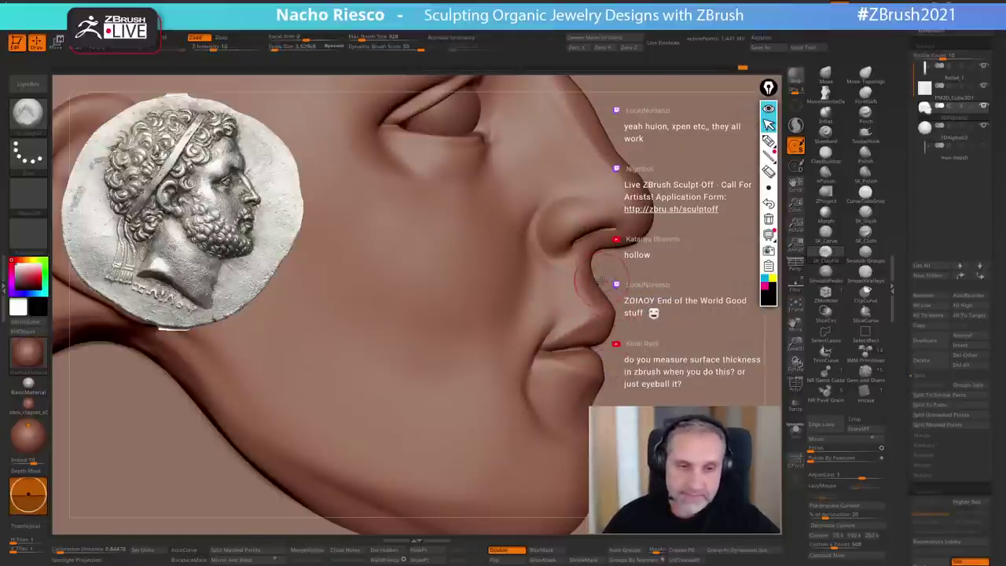
- Fill the underside of the nose beside the nostril with SK_ClayFill at a draw size of about 2.3
left_click_drag(619, 273, 632, 233)
key("s")
left_click(602, 233)
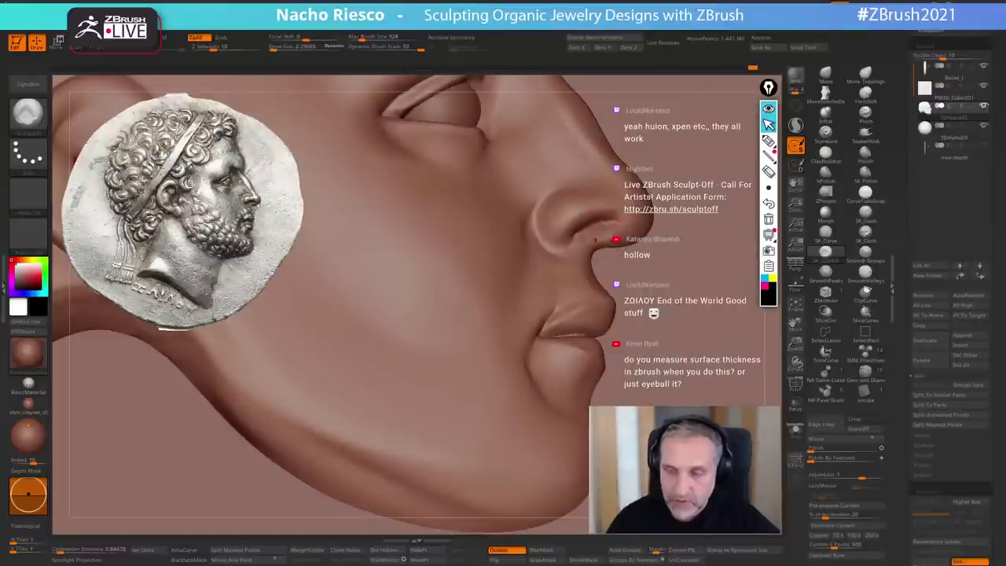
left_click_drag(595, 239, 597, 228)
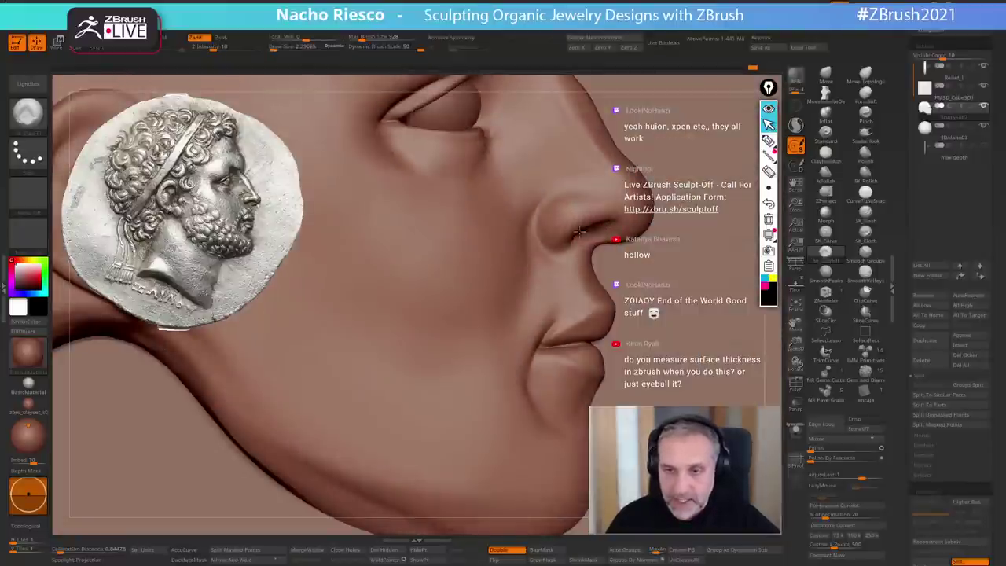
- Refine the lower edge of the nostril with the SK_Cloth brush at a draw size of about 2.9
mouse_move(624, 260)
left_mouse_down("alt")
mouse_move(602, 303)
mouse_move(584, 265)
left_mouse_up("alt")
left_click(865, 222)
key("s")
key("ctrl")
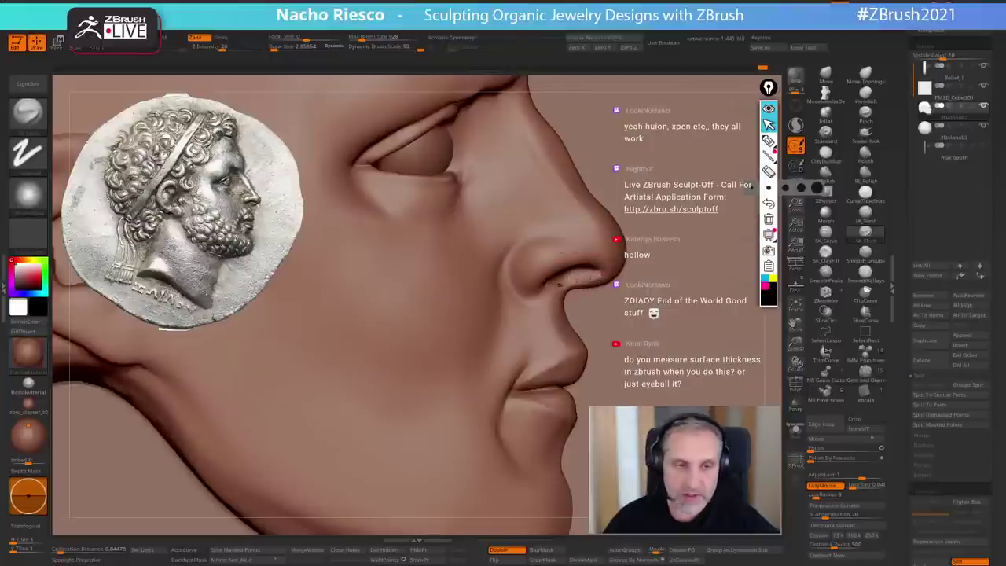
- Define the crease around the nostril wing with SK_Slash and choose SmoothValleys as the smoothing brush
left_click(866, 213)
key("s")
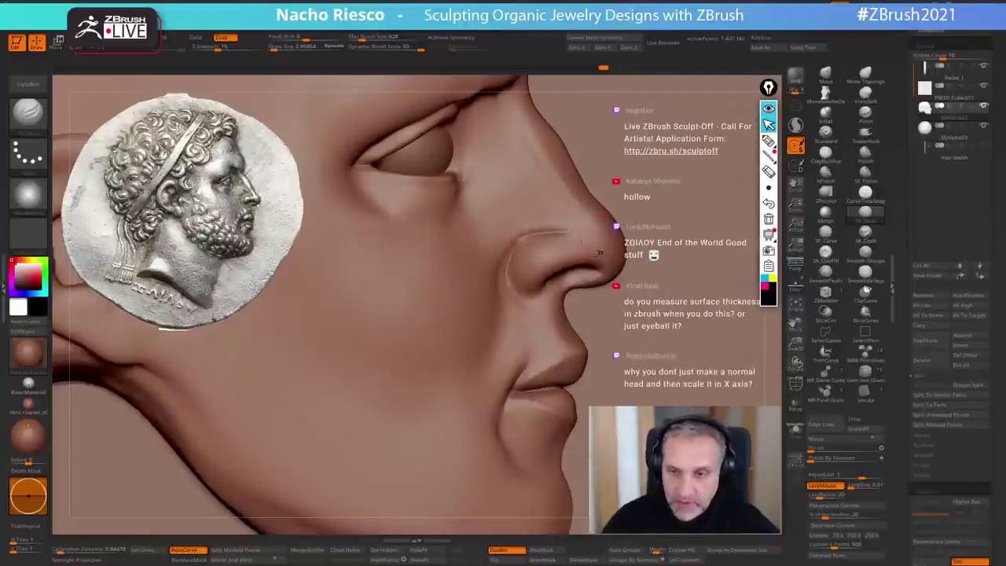
key("shift")
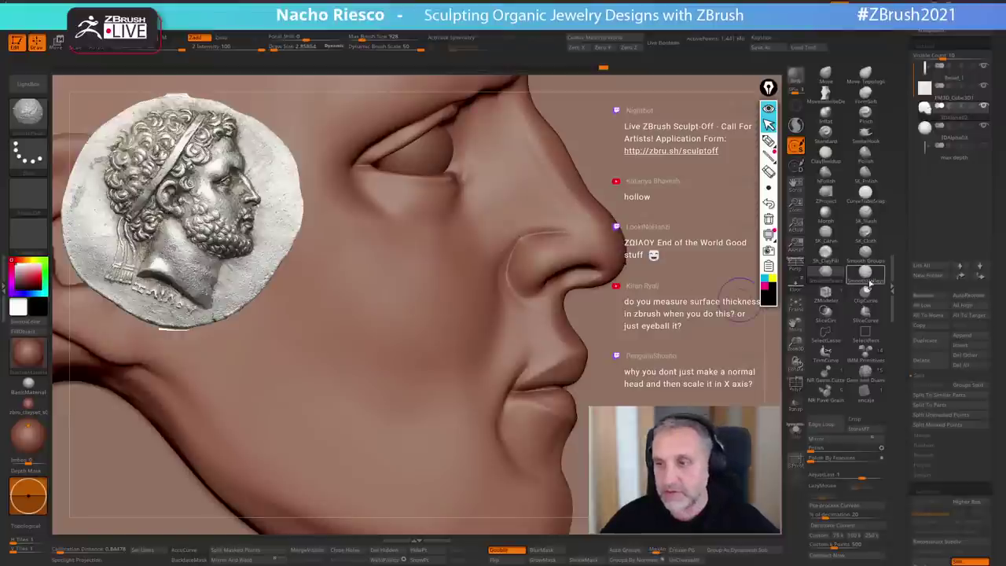
left_click(867, 277)
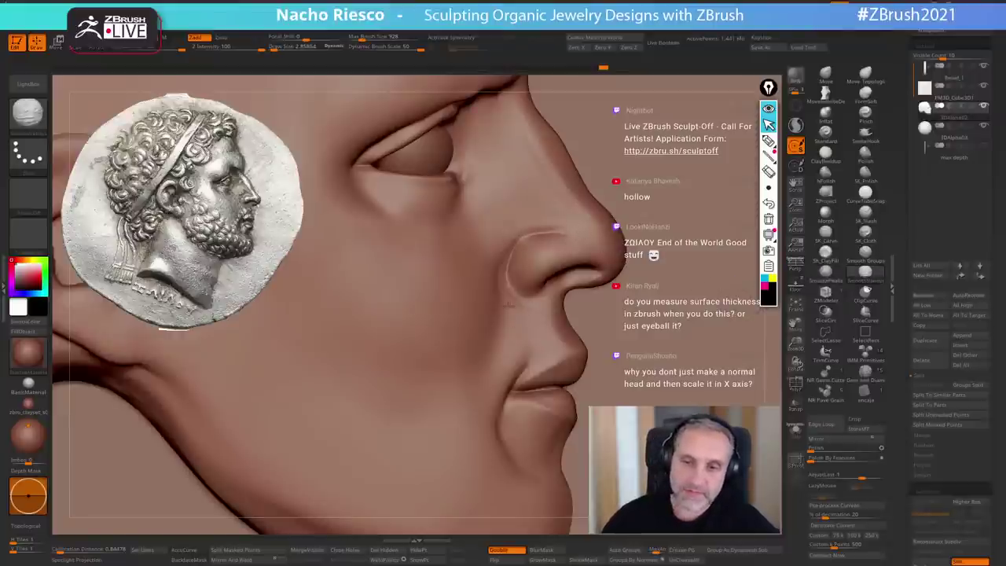
- Soften the transition between the nostril wing, the side of the nose and the cheek with SK_ClayFill, enlarging the draw size
left_click_drag(674, 342, 687, 294, "alt")
left_click_drag(590, 303, 593, 338, "alt")
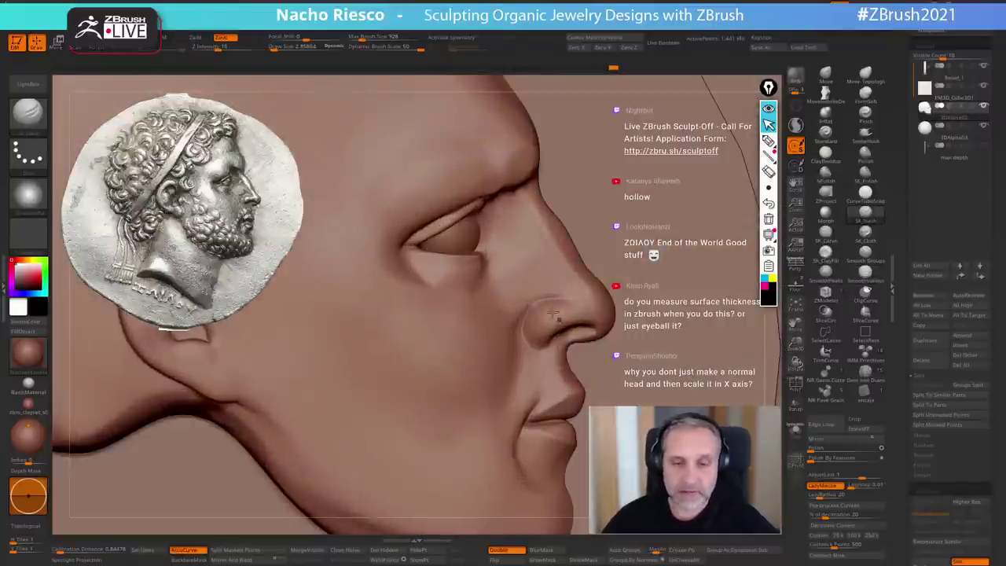
left_click(825, 254)
key("s")
left_click_drag(523, 303, 526, 304)
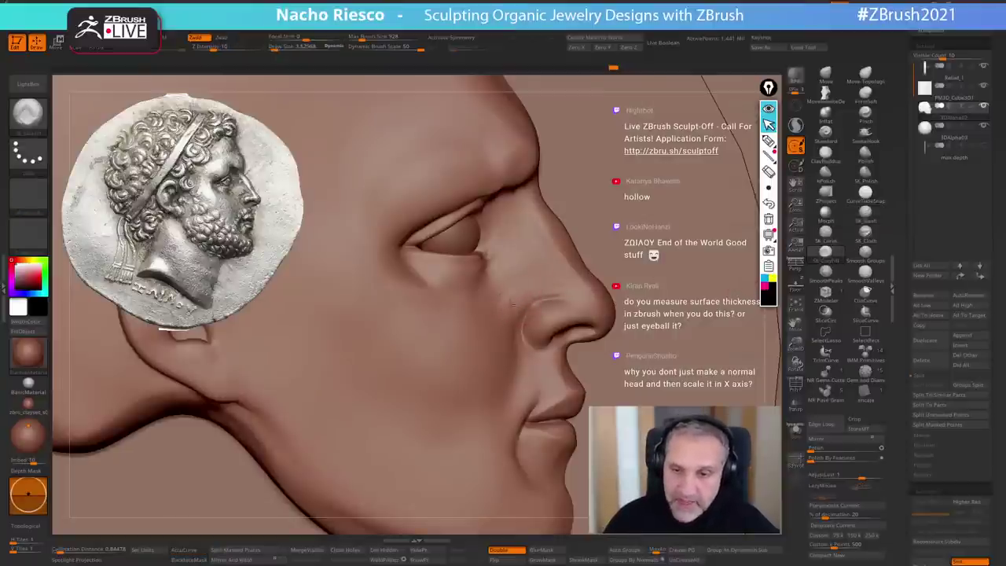
key("s")
left_click_drag(541, 288, 544, 288)
left_click_drag(536, 284, 522, 294)
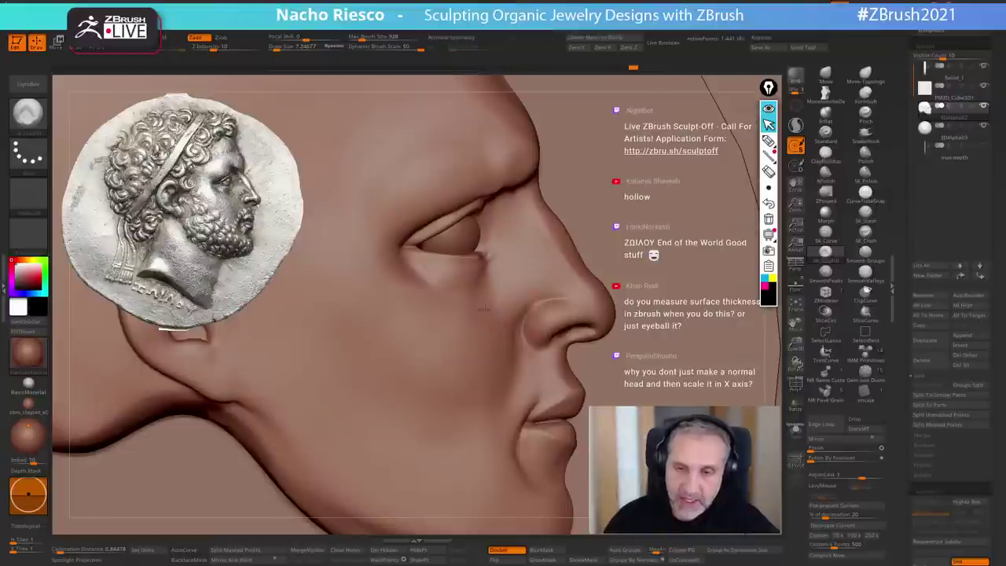
- Prepare the SK_Slash brush for the ear with a draw size of about 4.3 and overlay the coin reference image
right_click_drag(484, 309, 640, 322, "ctrl")
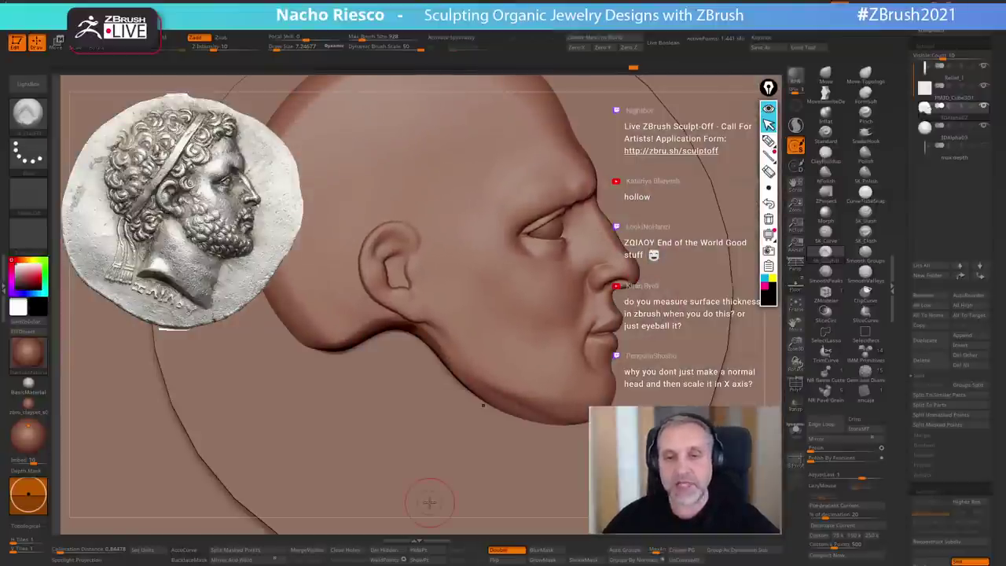
mouse_move(428, 369)
right_mouse_down("alt")
mouse_move(567, 375)
mouse_move(531, 319)
mouse_move(555, 289)
mouse_move(503, 332)
right_mouse_up("alt")
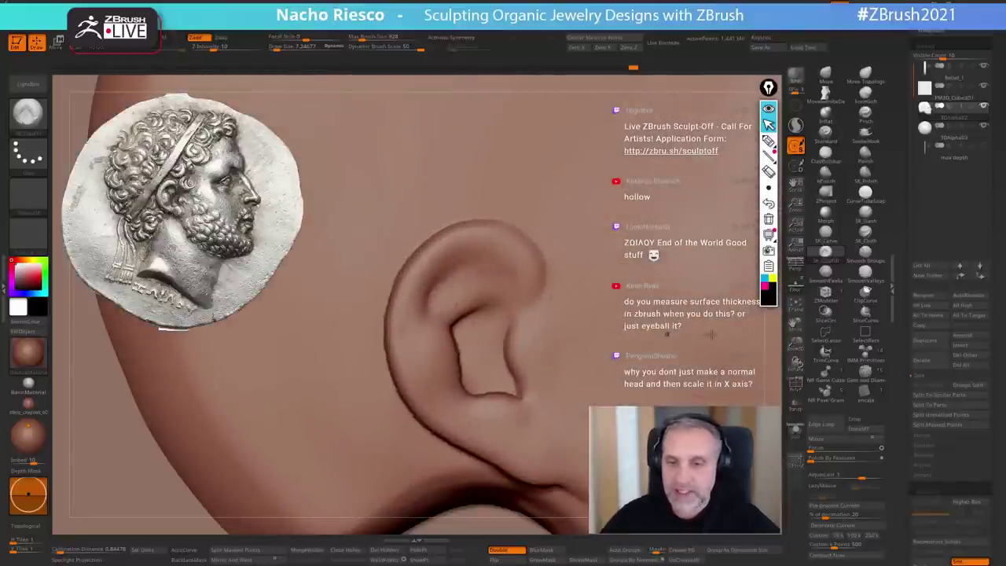
left_click(866, 213)
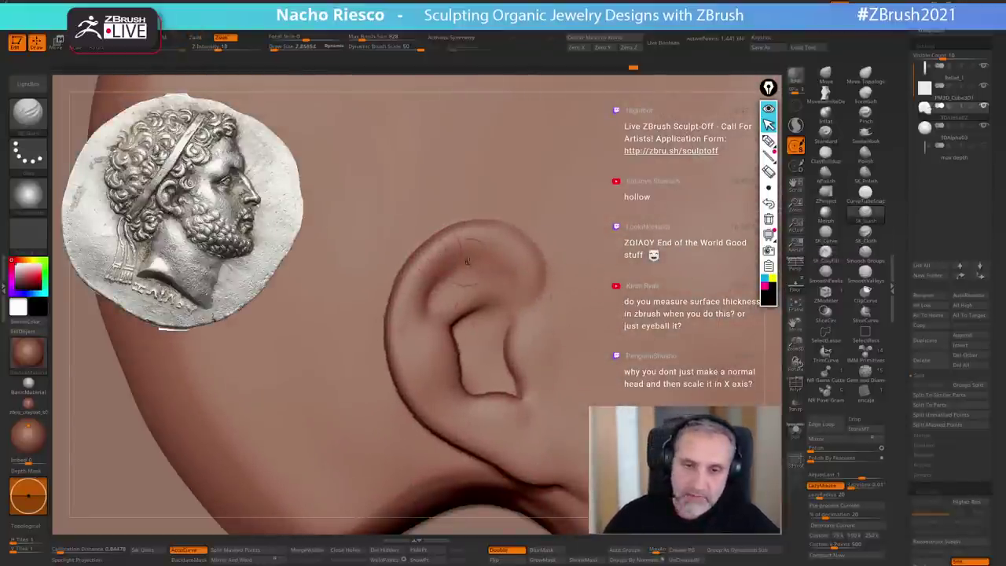
key("s")
left_click_drag(473, 266, 475, 265)
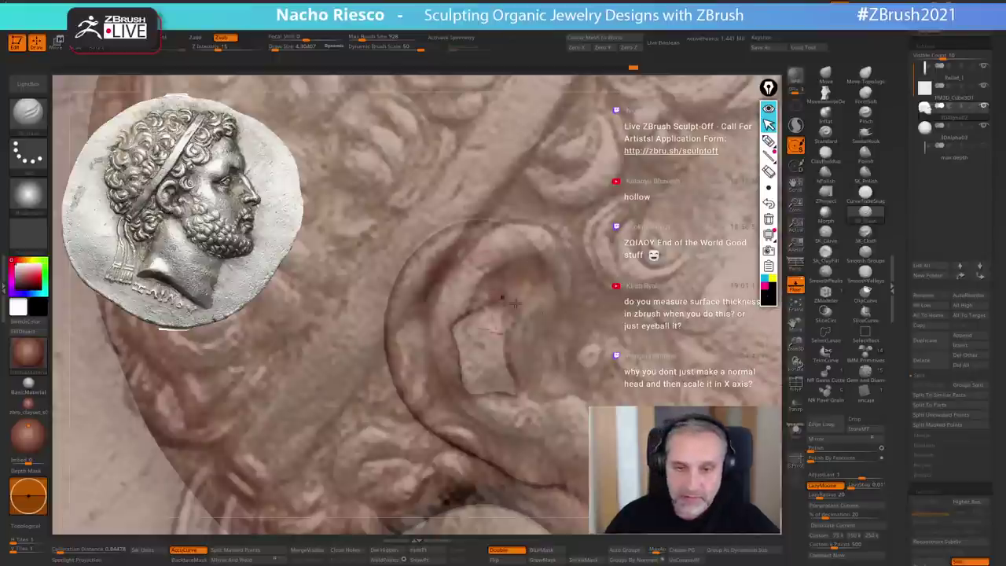
- Reshape the back and upper inner edge of the ear with an enlarged Move brush to match the coin reference
left_click(825, 75)
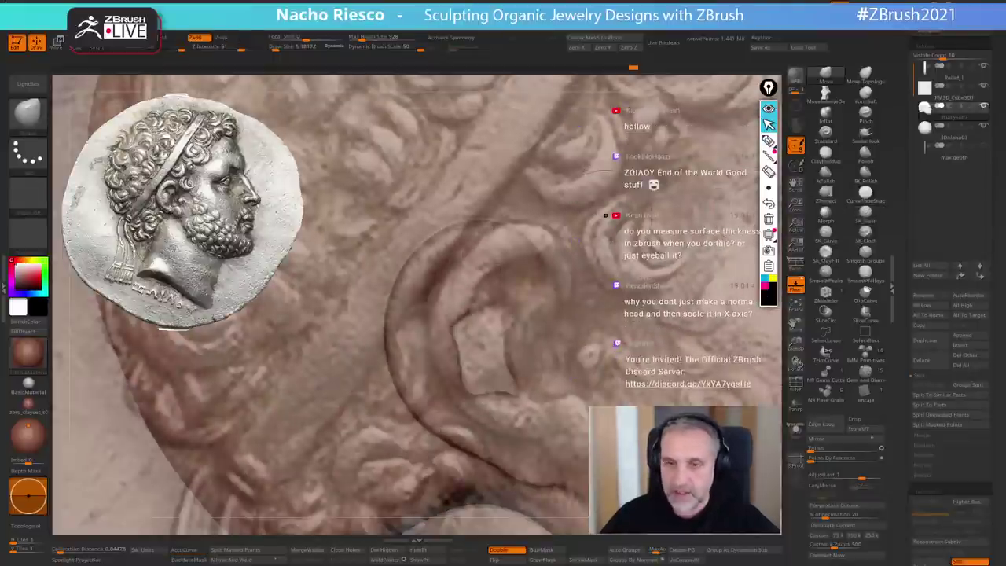
key("s")
left_click_drag(503, 310, 522, 310)
left_click_drag(428, 292, 454, 291)
left_click_drag(427, 336, 448, 336)
left_click_drag(441, 385, 460, 384)
- Resize the Move brush and push the earlobe upward to follow the coin reference
key("s")
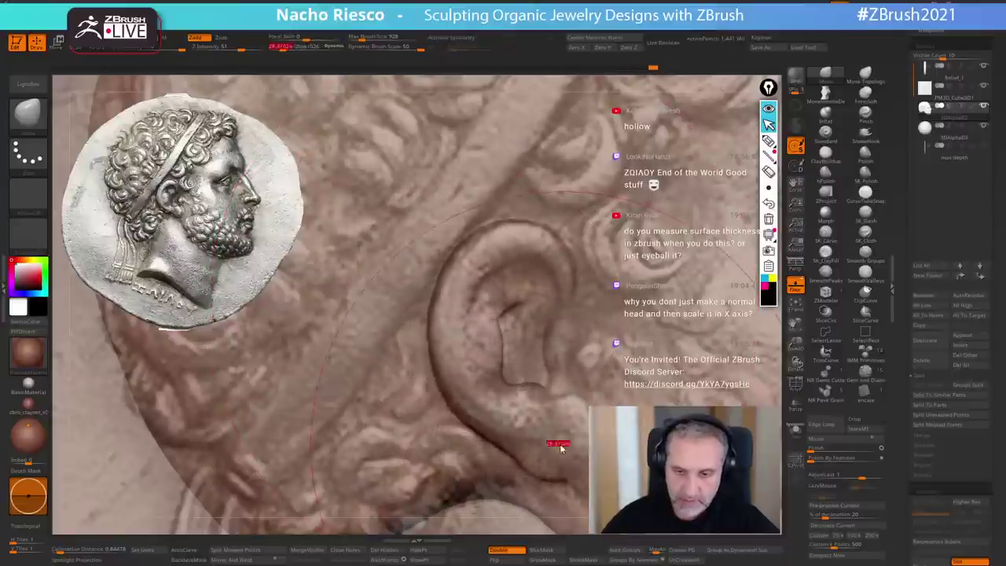
left_click_drag(552, 446, 566, 446)
mouse_move(548, 449)
left_mouse_down()
mouse_move(563, 444)
mouse_move(551, 425)
left_mouse_up()
- Adjust the edges of the ear's inner hollow over the reference with a smaller Move brush
key("s")
mouse_move(522, 391)
left_mouse_down()
mouse_move(562, 399)
mouse_move(558, 368)
mouse_move(523, 391)
left_mouse_up()
key("s")
key("s")
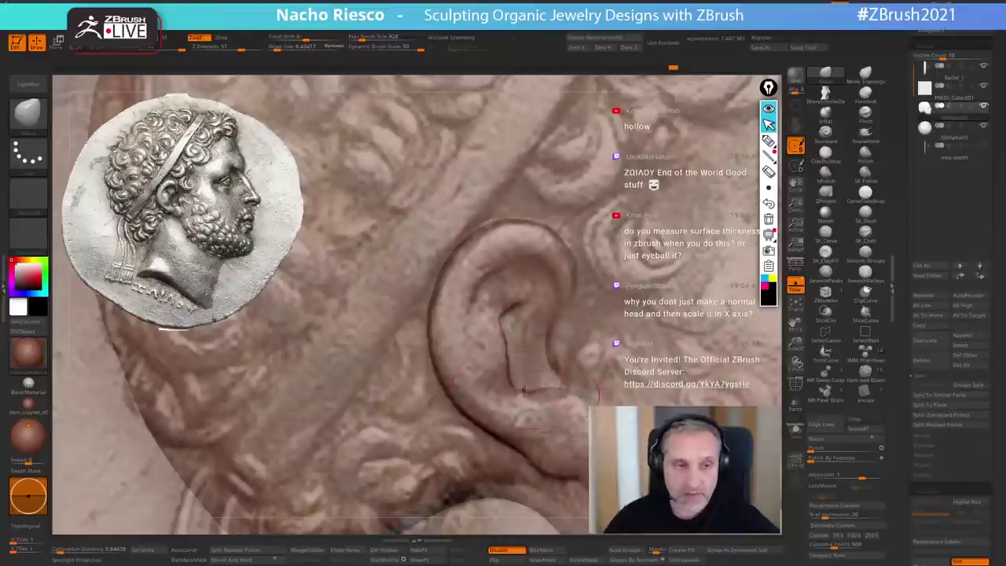
left_click_drag(505, 352, 514, 315)
key("s")
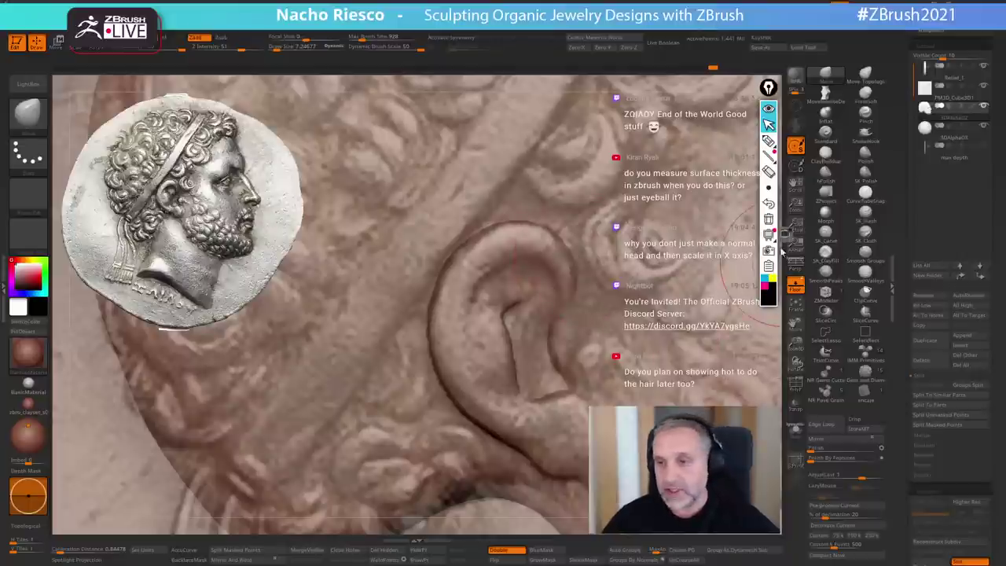
- Hide the coin reference to check the reshaped ear and switch to the SK_Slash brush
left_click(769, 142)
left_click(769, 124)
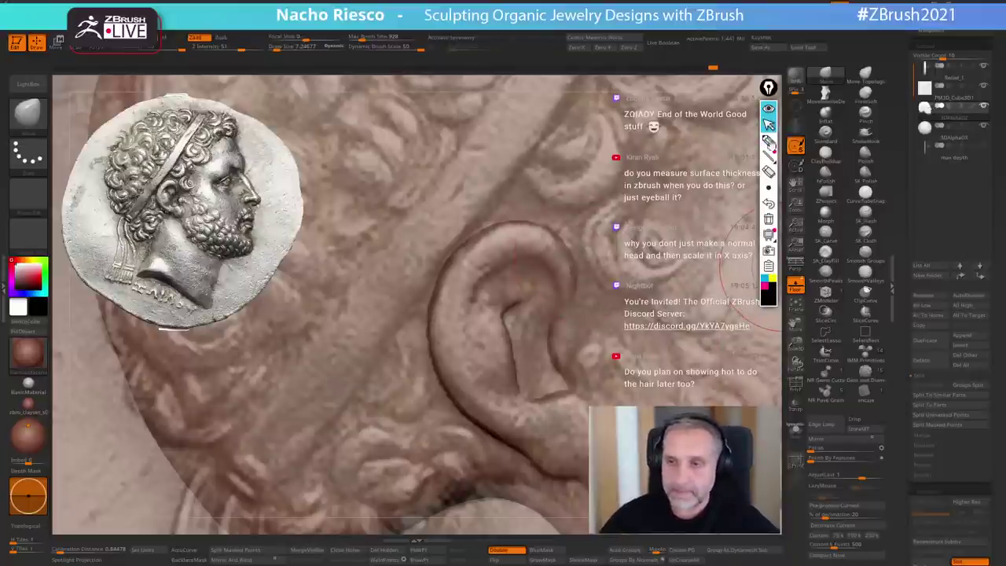
left_click(796, 286)
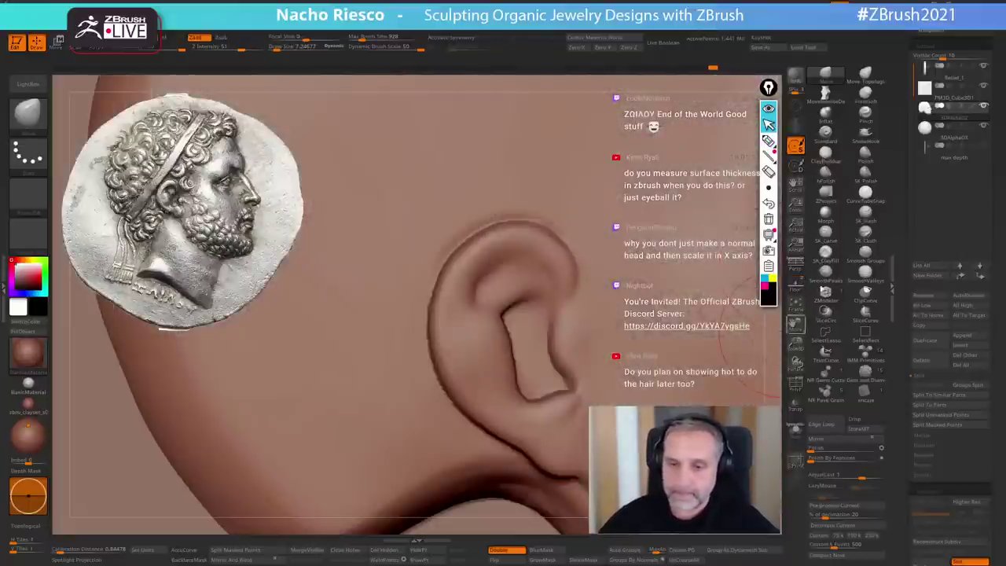
left_click(867, 214)
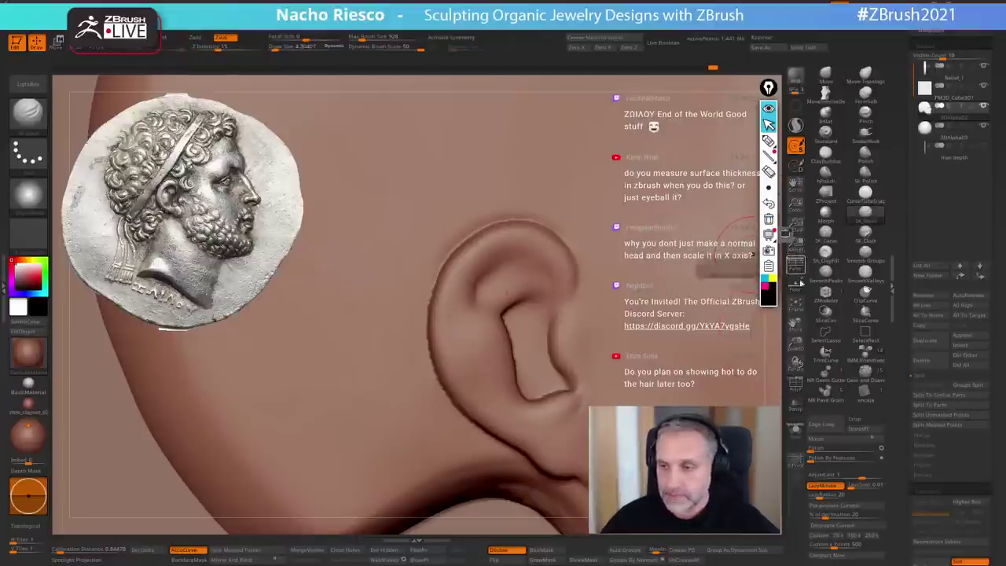
- Show the coin reference and mask the ear's inner hollow with a lasso mask, then blur the mask
left_click(797, 286)
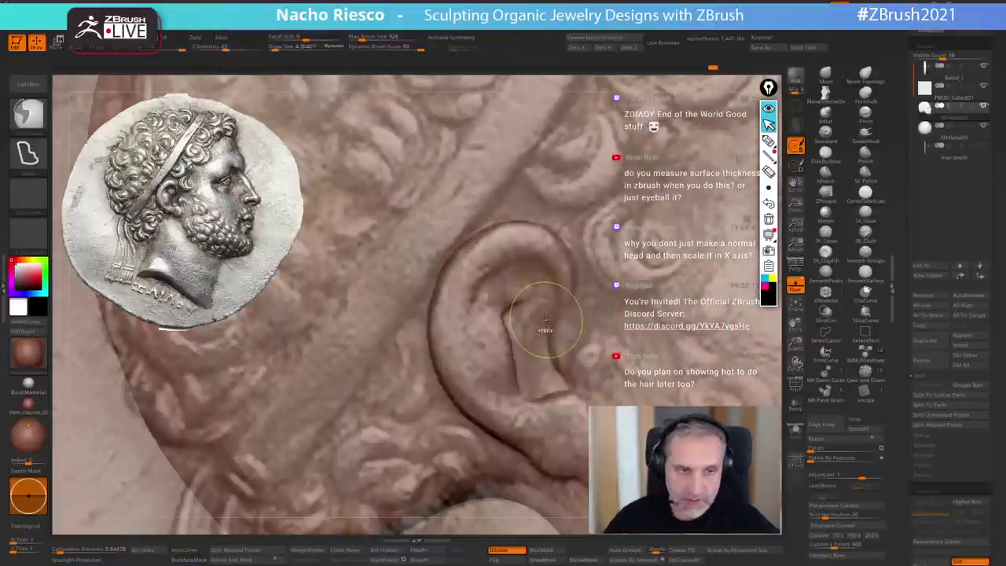
mouse_move(546, 336)
left_mouse_down("ctrl")
mouse_move(547, 266)
mouse_move(507, 256)
mouse_move(477, 315)
mouse_move(511, 387)
mouse_move(555, 387)
left_mouse_up("ctrl")
left_click(525, 322, "ctrl")
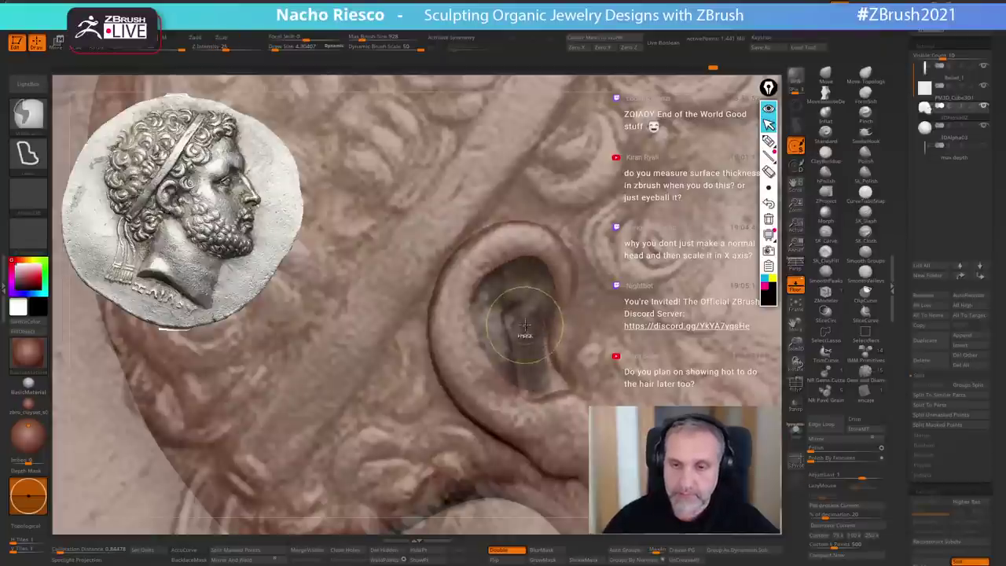
- Hide the coin reference, invert the mask, and shift the top of the ear's inner hollow upward with the Move brush before clearing the mask
left_click(797, 286)
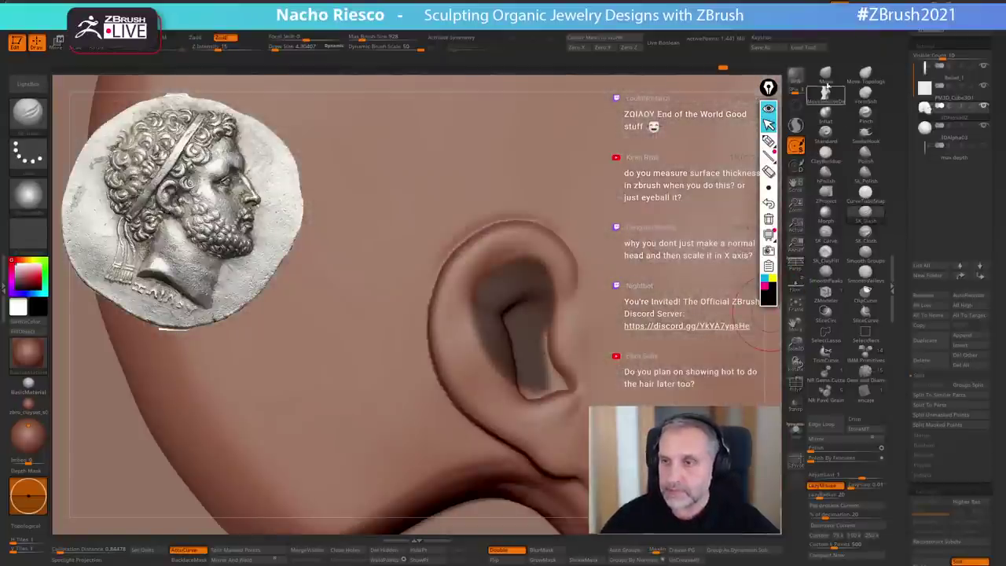
left_click(827, 77)
key("ctrl+i")
key("s")
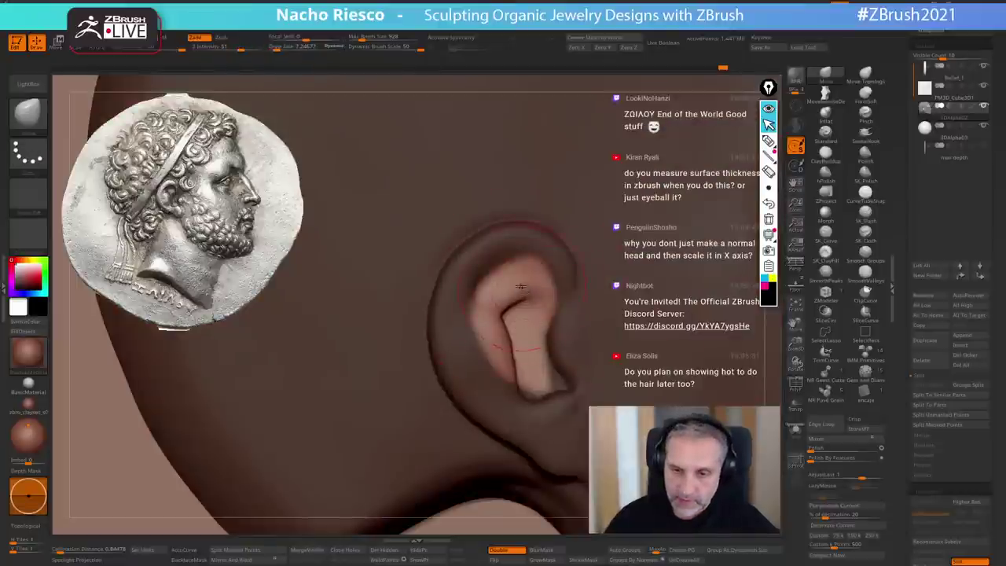
left_click_drag(514, 291, 511, 271)
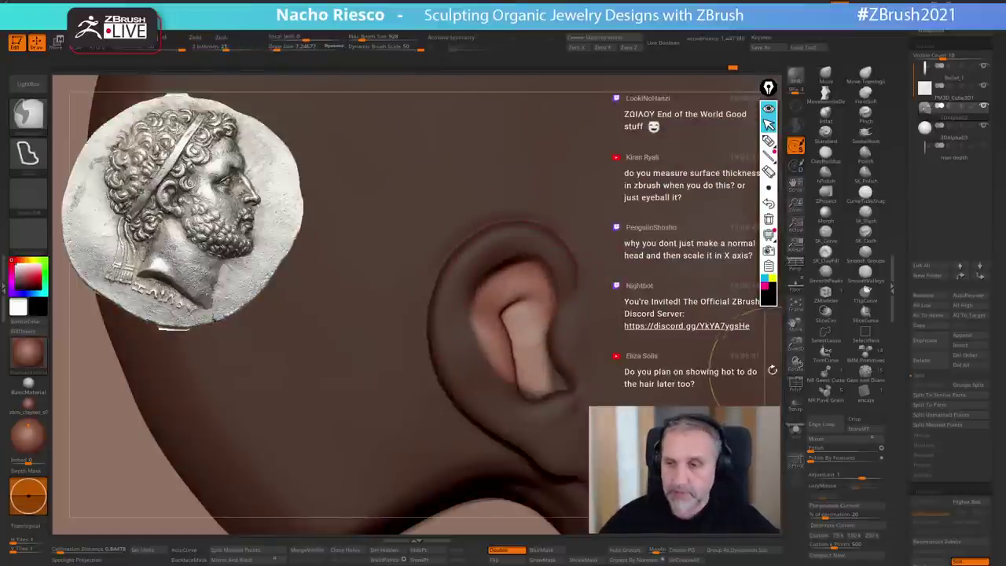
left_click_drag(773, 369, 766, 382, "ctrl")
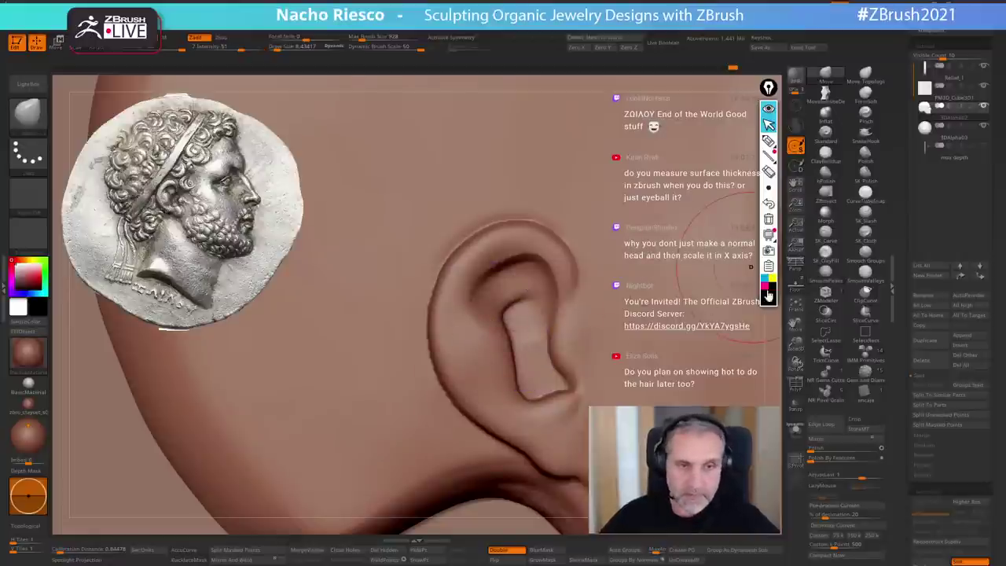
- Show the coin reference and reshape the edge of the ear's inner fold over it with a smaller Move brush
left_click(796, 285)
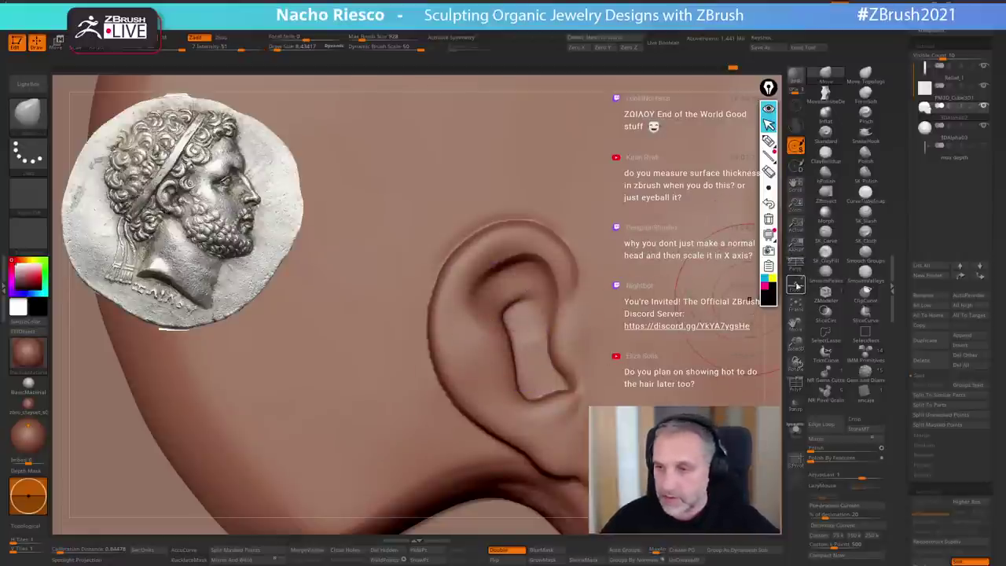
key("s")
left_click(825, 76)
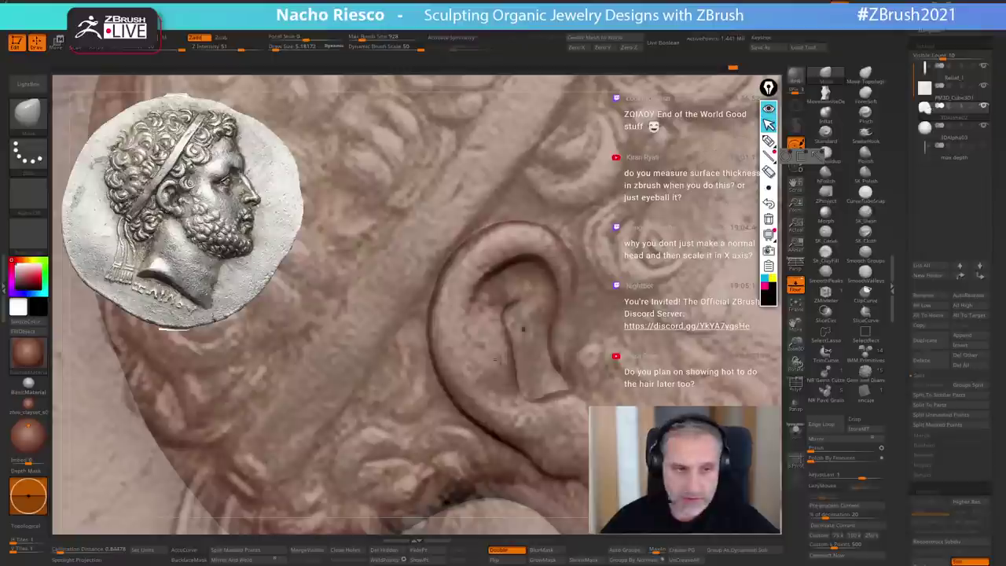
key("s")
left_click_drag(535, 357, 525, 356)
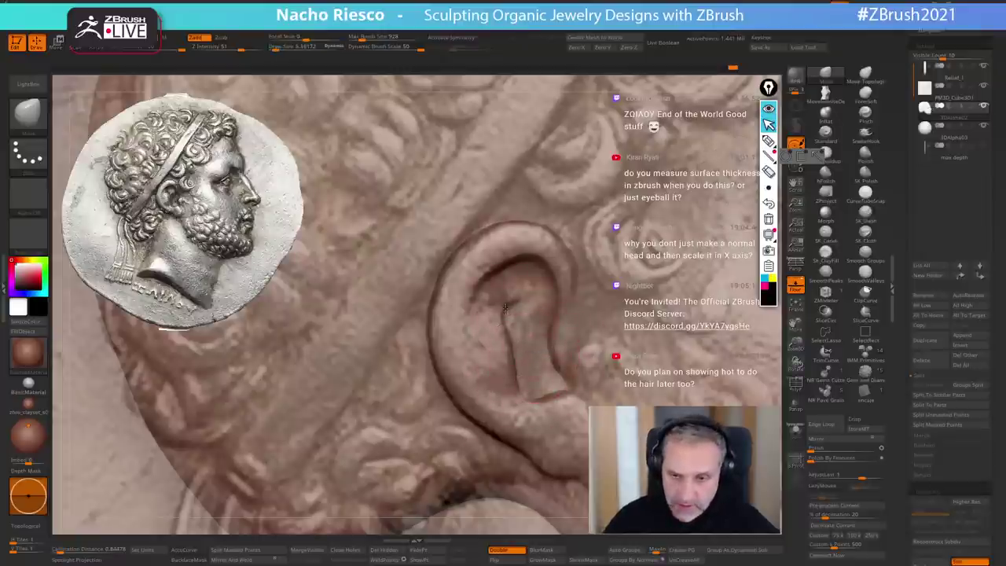
left_click_drag(505, 308, 517, 316)
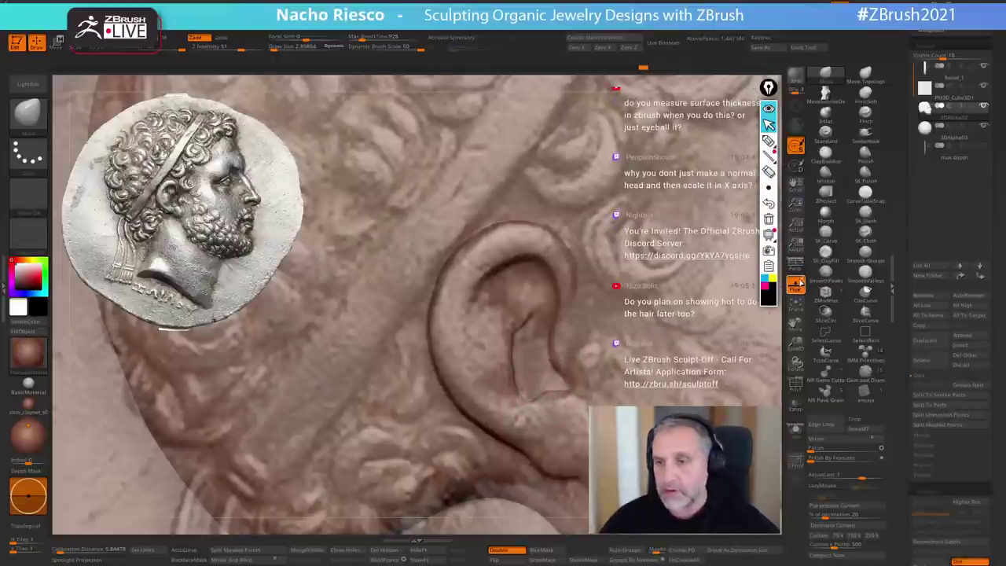
- Hide the coin reference and build up the ear's inner fold and tragus with ClayBuildup, smoothing the hollow between them
left_click(832, 154)
left_click(796, 285)
key("s")
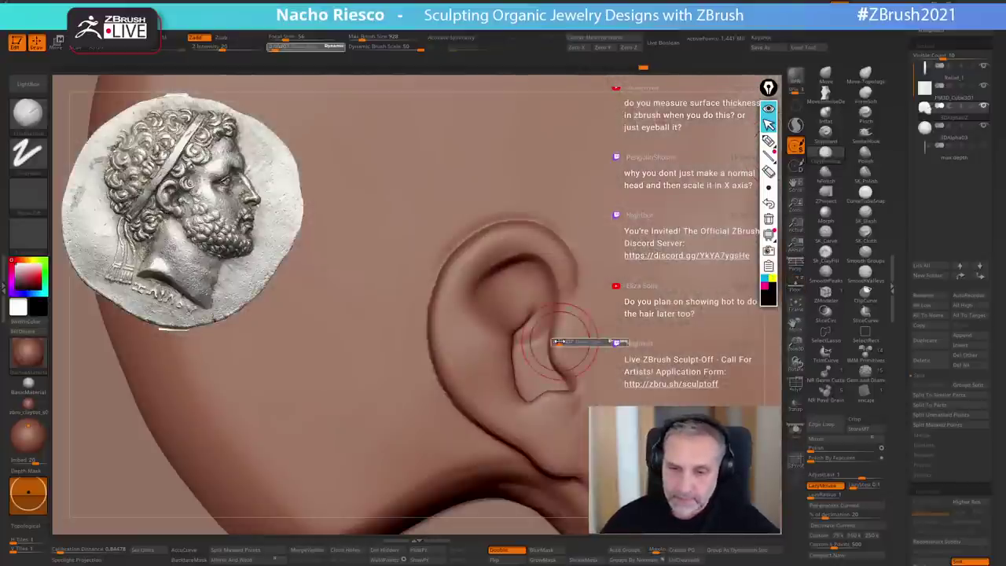
mouse_move(561, 338)
left_mouse_down()
mouse_move(569, 357)
mouse_move(583, 354)
mouse_move(572, 332)
mouse_move(517, 312)
mouse_move(503, 290)
left_mouse_up()
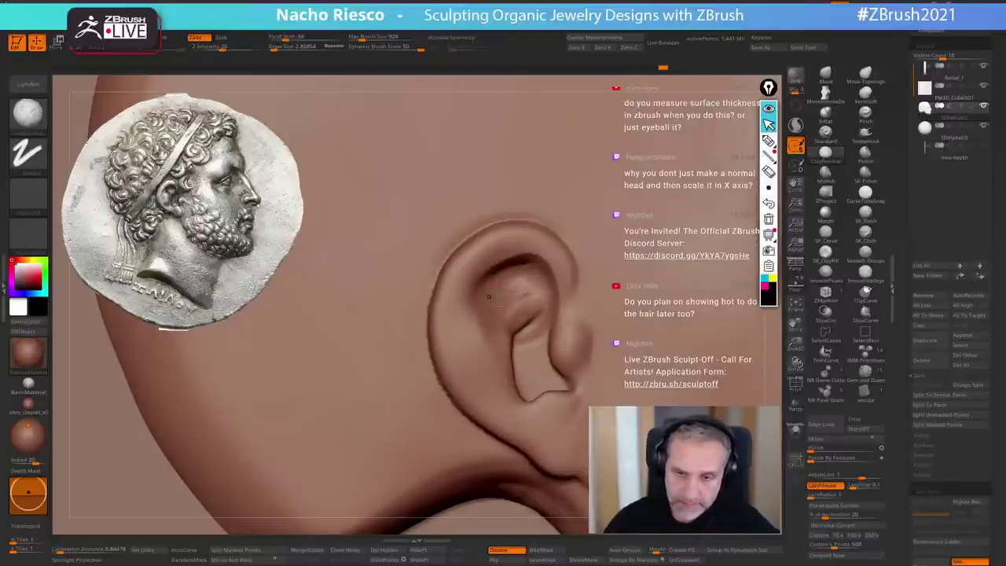
key("s")
left_click_drag(534, 337, 532, 337)
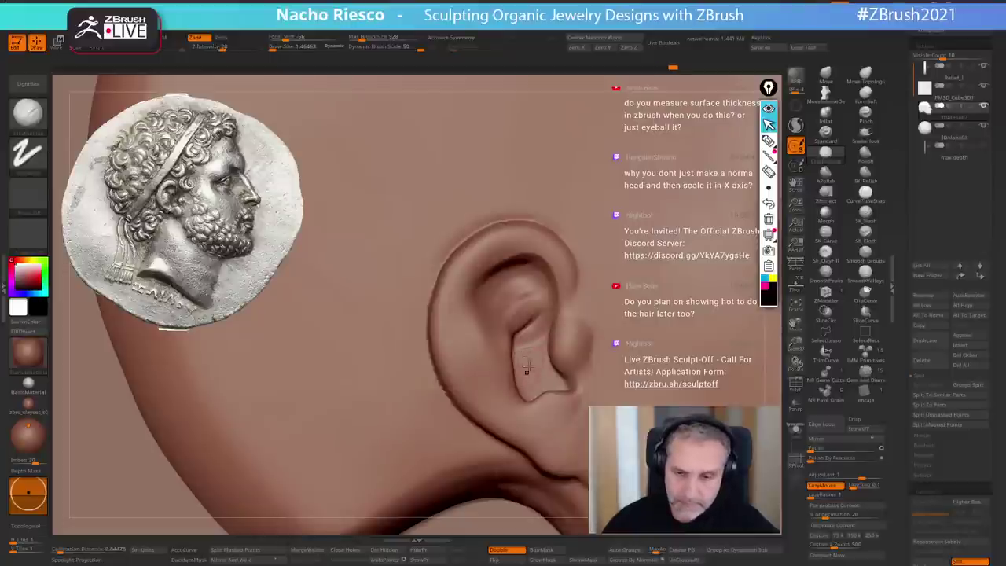
key("shift")
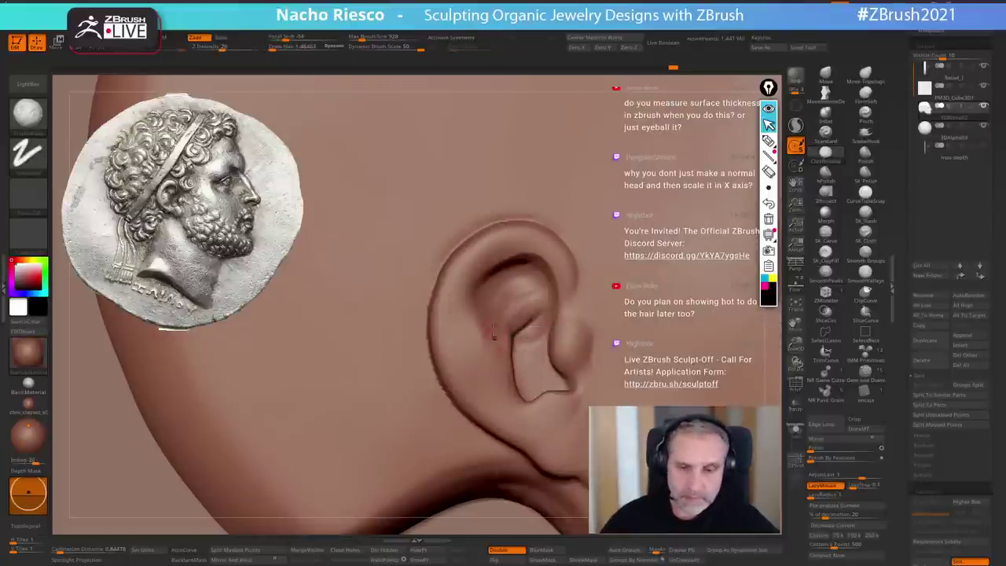
- Carve the groove between the ear's outer rim and inner ridge down to the lobe with SK_Slash, and smooth the ridge
left_click(866, 213)
key("s")
mouse_move(485, 296)
left_mouse_down()
mouse_move(474, 296)
mouse_move(468, 347)
mouse_move(482, 379)
left_mouse_up()
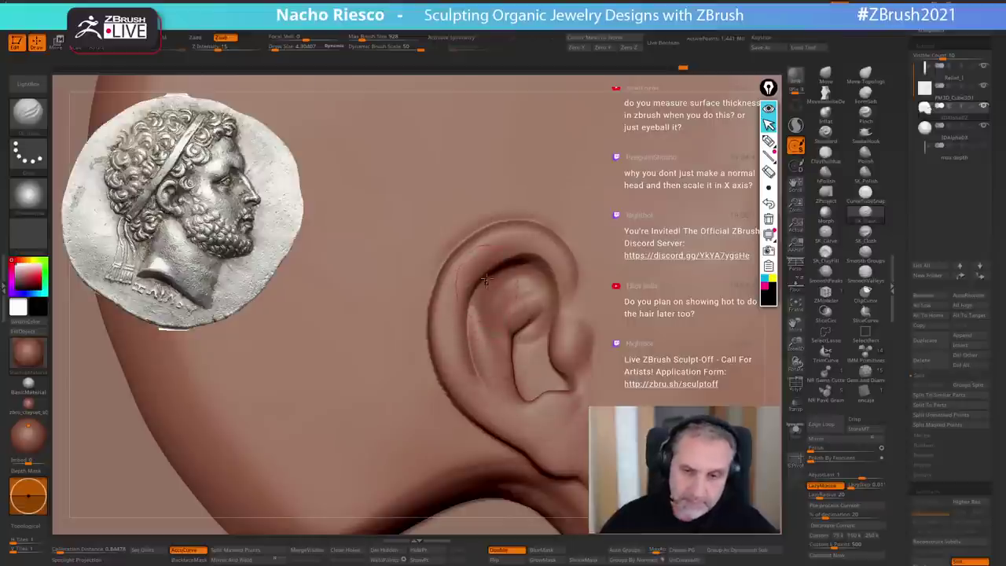
left_click_drag(465, 336, 483, 385, "shift")
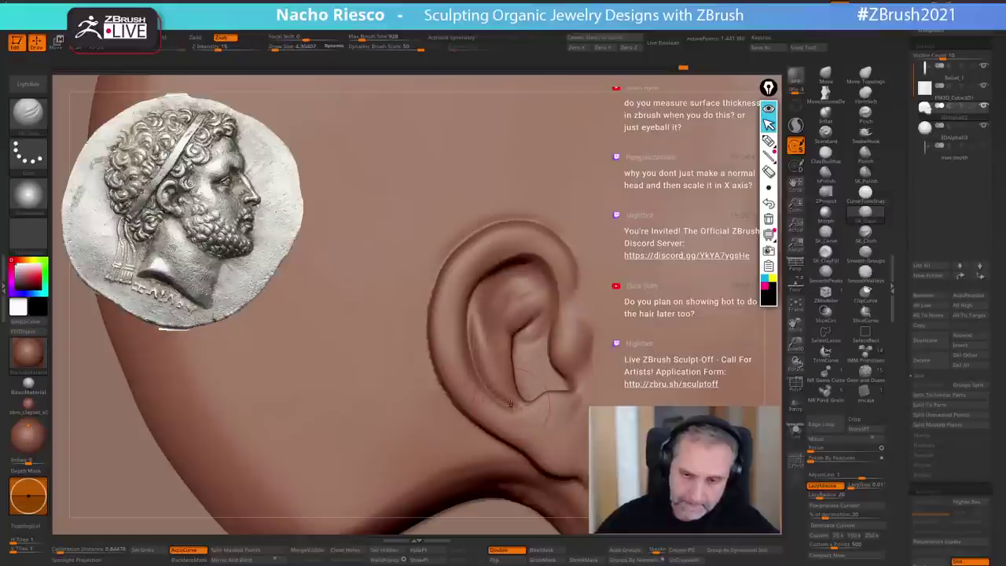
key("shift")
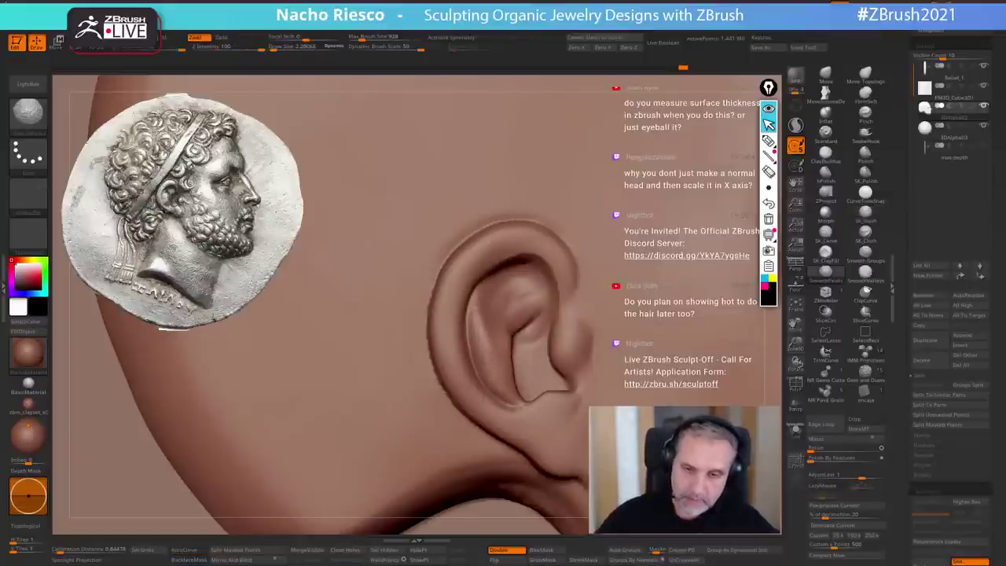
- Mask the whole ear with a lasso mask from the front view and blur the mask's edges
right_click_drag(458, 381, 417, 381)
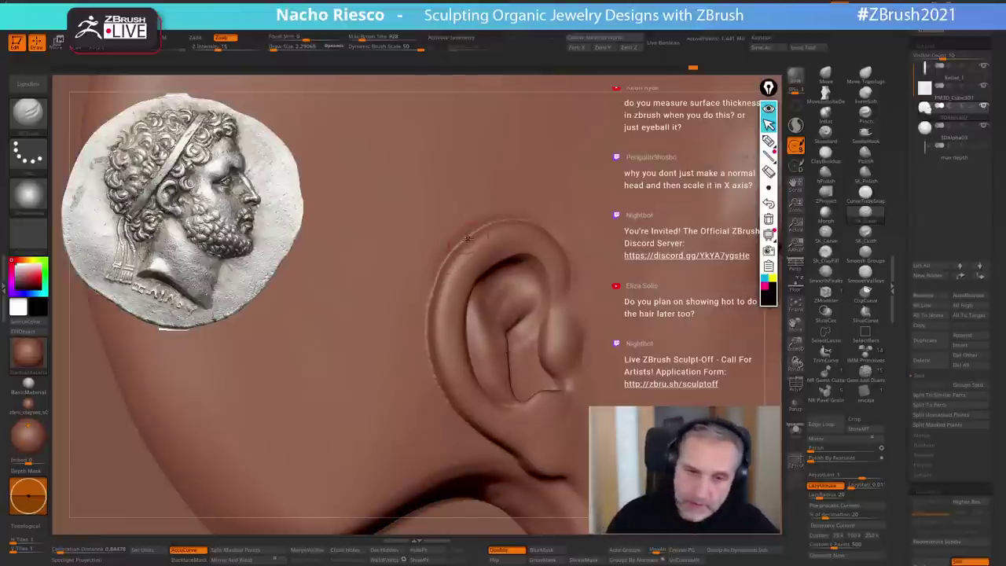
right_click_drag(520, 244, 543, 250)
key("ctrl")
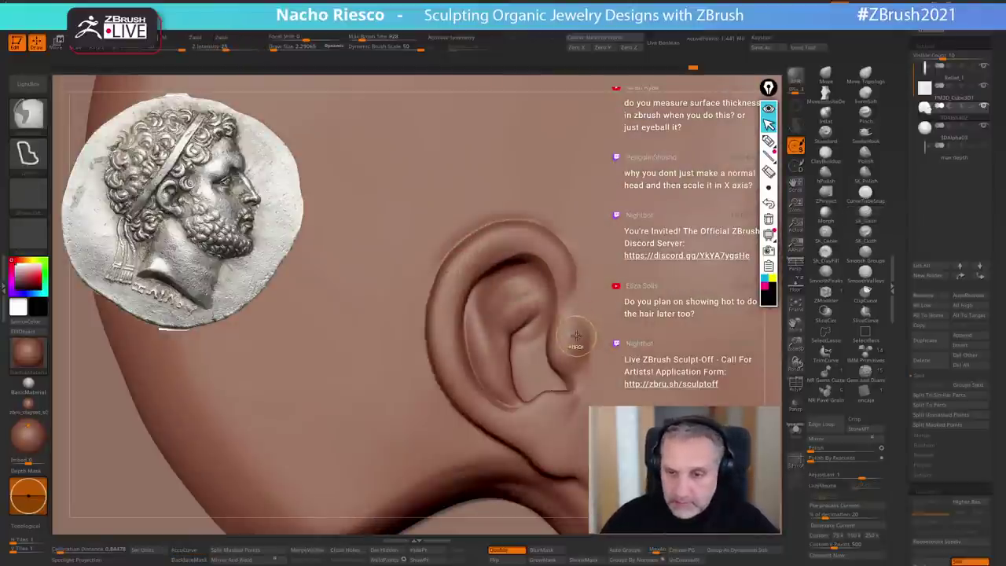
mouse_move(583, 275)
left_mouse_down("ctrl")
mouse_move(578, 244)
mouse_move(543, 222)
mouse_move(492, 222)
mouse_move(437, 265)
mouse_move(424, 338)
mouse_move(458, 424)
mouse_move(542, 471)
mouse_move(583, 479)
mouse_move(603, 425)
left_mouse_up("ctrl")
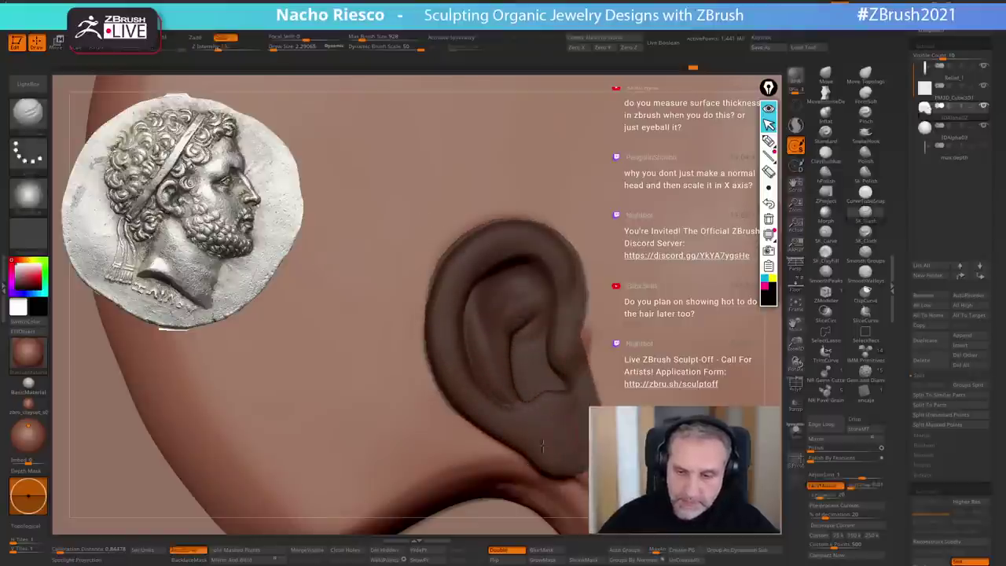
left_click(570, 488, "ctrl")
left_click(550, 561)
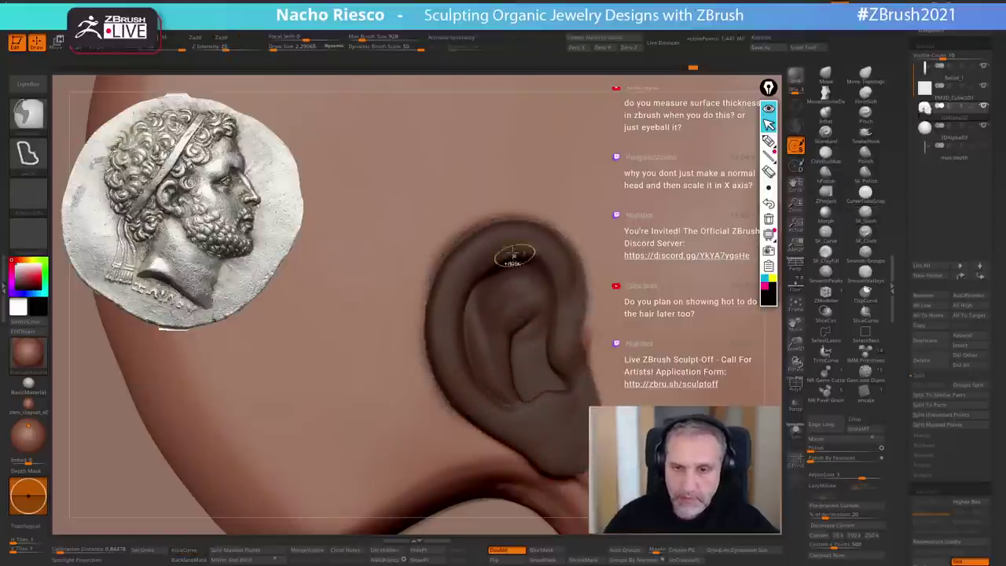
left_click(779, 385, "ctrl")
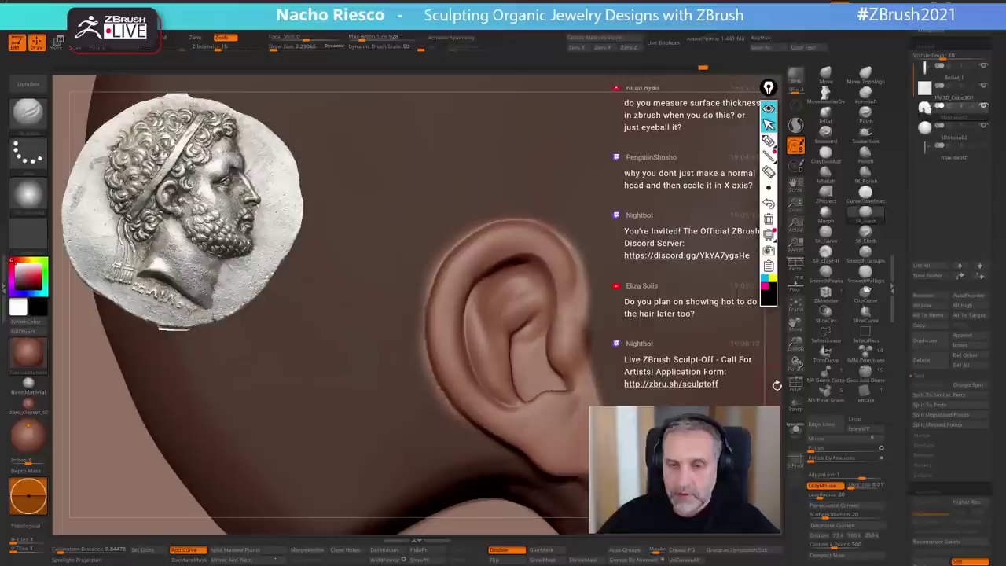
left_click(777, 386, "ctrl")
- Adjust the head surface around the masked ear from the side view with a large Move brush
left_click_drag(777, 386, 768, 360, "alt")
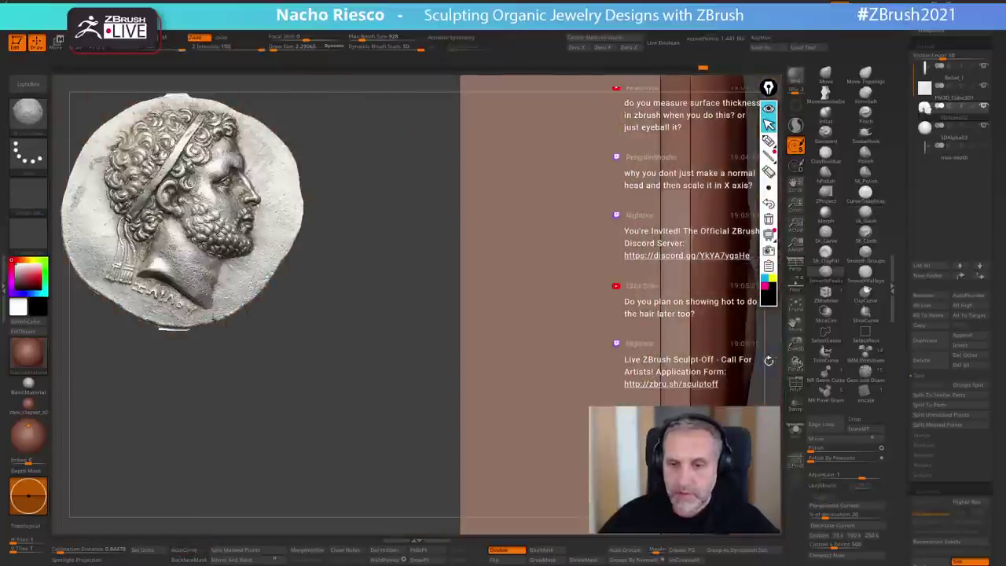
left_click_drag(770, 402, 659, 394, "alt")
left_click(825, 76)
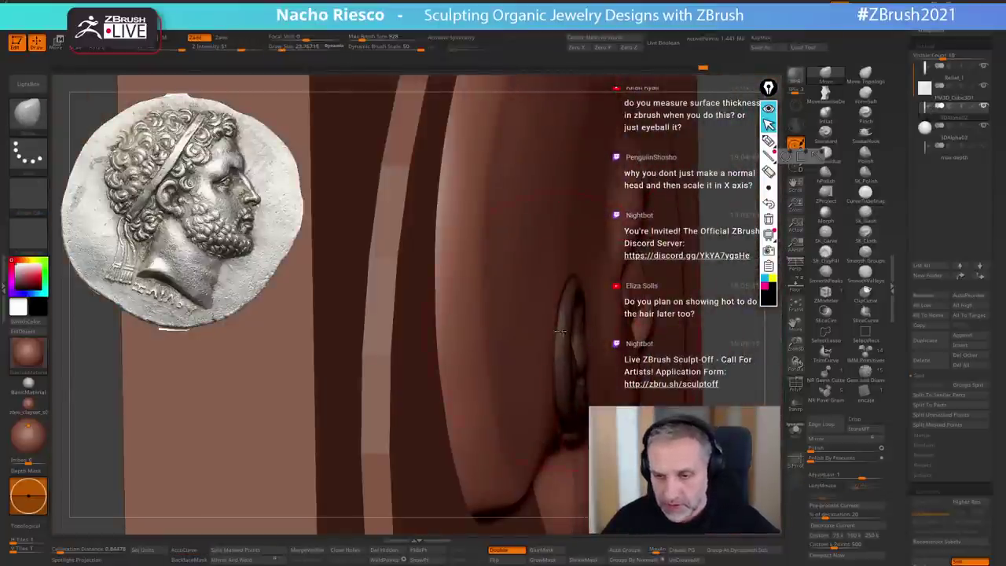
left_click_drag(560, 332, 557, 325)
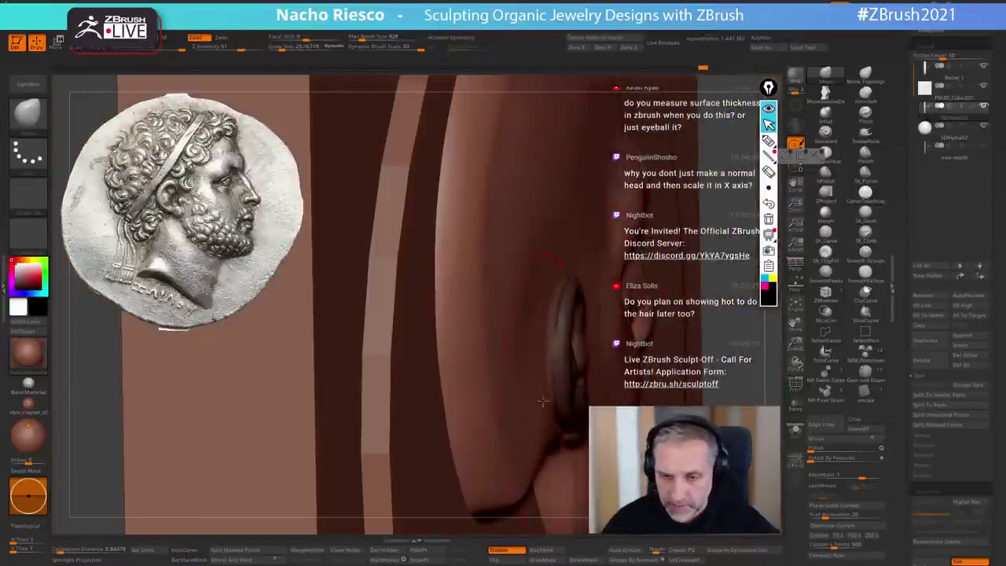
right_click_drag(579, 300, 582, 342, "shift")
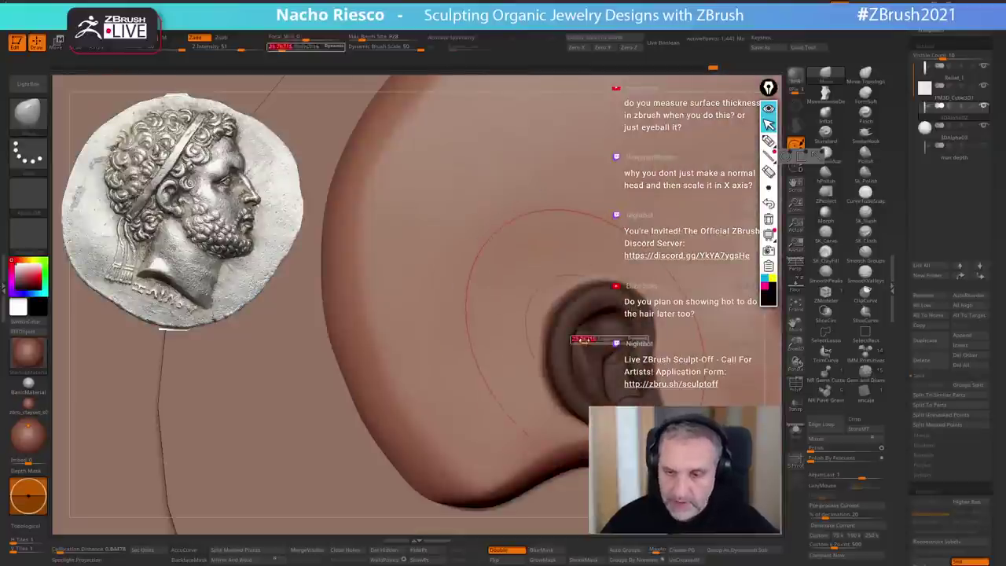
- Invert the mask, then adjust the ear's back rim with a smaller Move brush and smooth it
left_click_drag(542, 526, 542, 449, "ctrl")
left_click(609, 507, "ctrl")
key("s")
left_click_drag(561, 321, 558, 321)
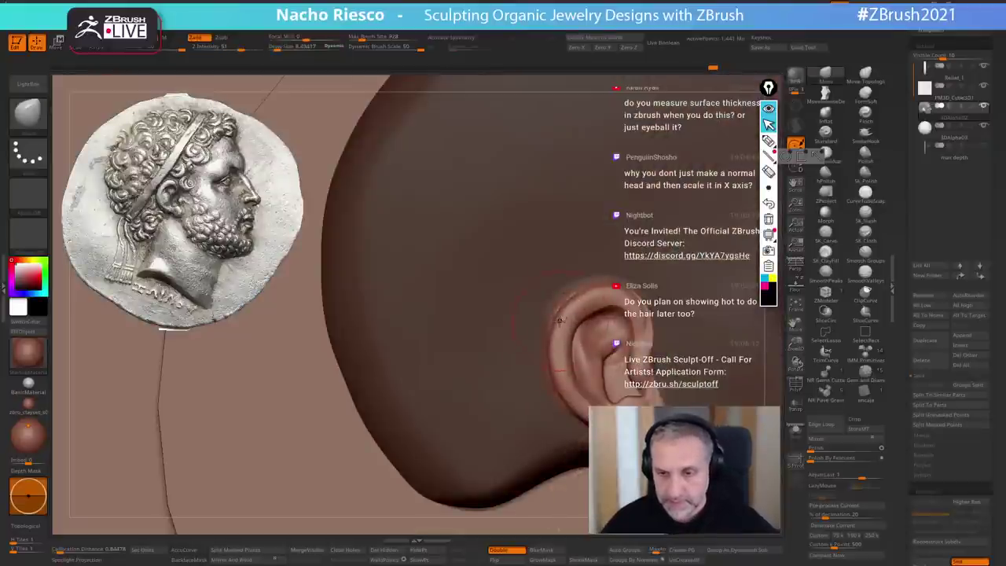
left_click_drag(580, 289, 552, 346, "shift")
- Clear the mask and smooth the transition between the ear's back rim and the head
left_click_drag(769, 376, 770, 386, "ctrl")
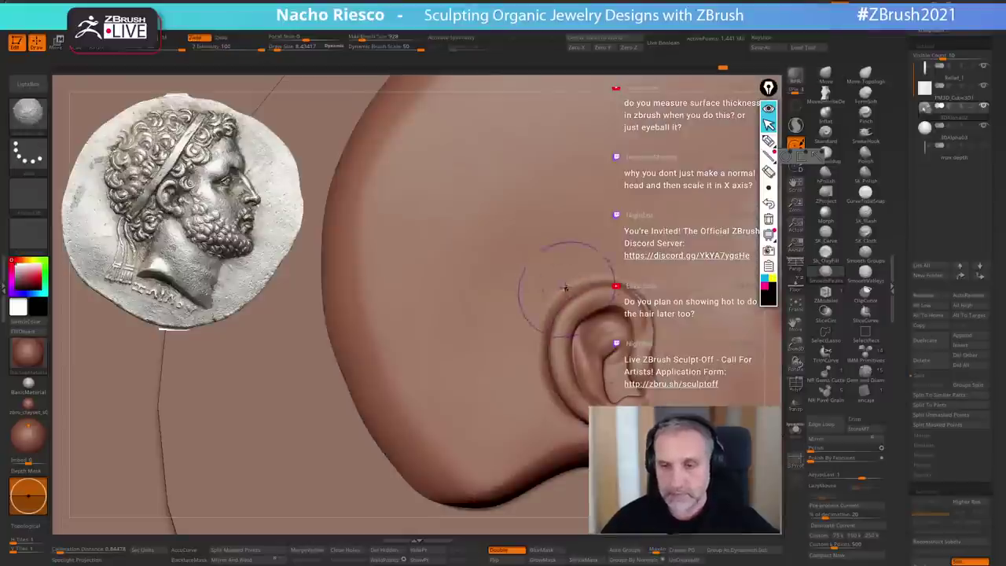
left_click_drag(566, 288, 551, 369, "shift")
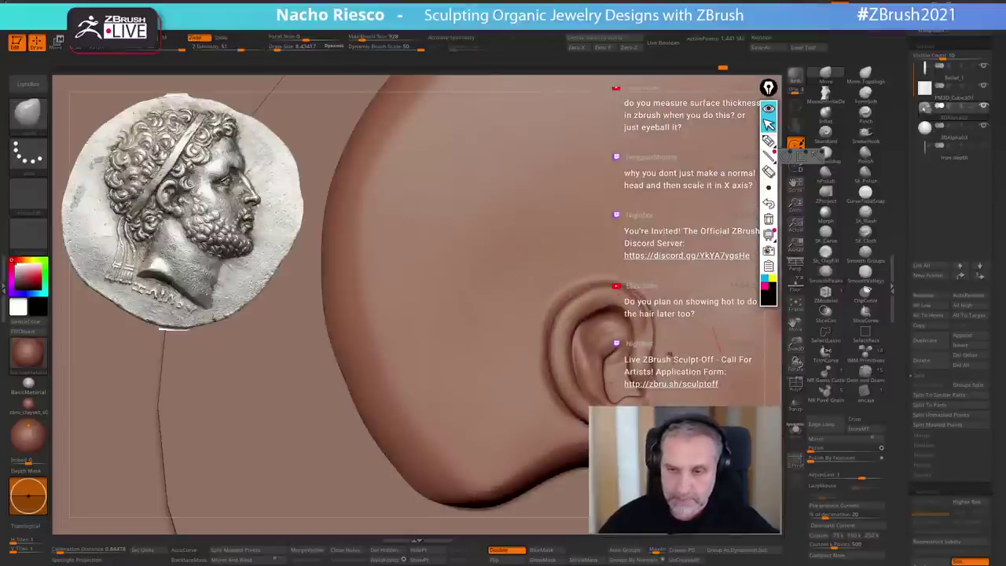
mouse_move(657, 331)
right_mouse_down("alt")
mouse_move(534, 269)
mouse_move(566, 206)
right_mouse_up("alt")
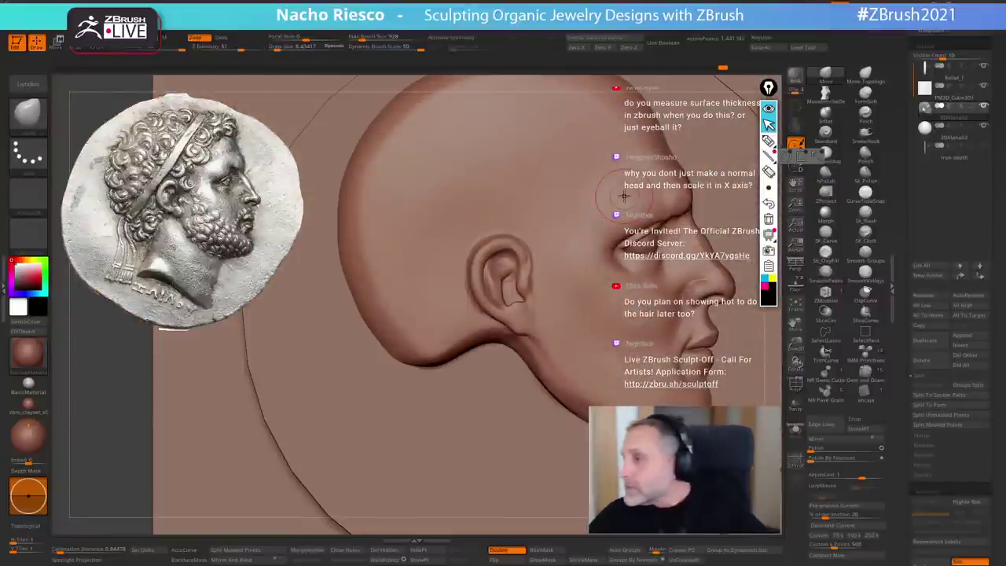
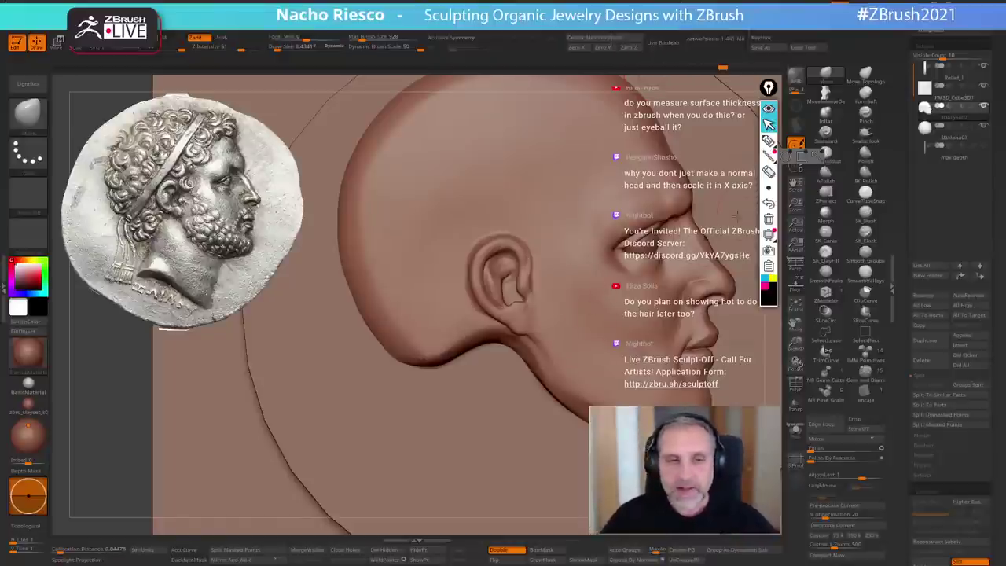
- Nudge the ear's upper back rim inward with a smaller Move brush and check it against the whole head
right_click_drag(510, 259, 511, 269, "ctrl")
key("s")
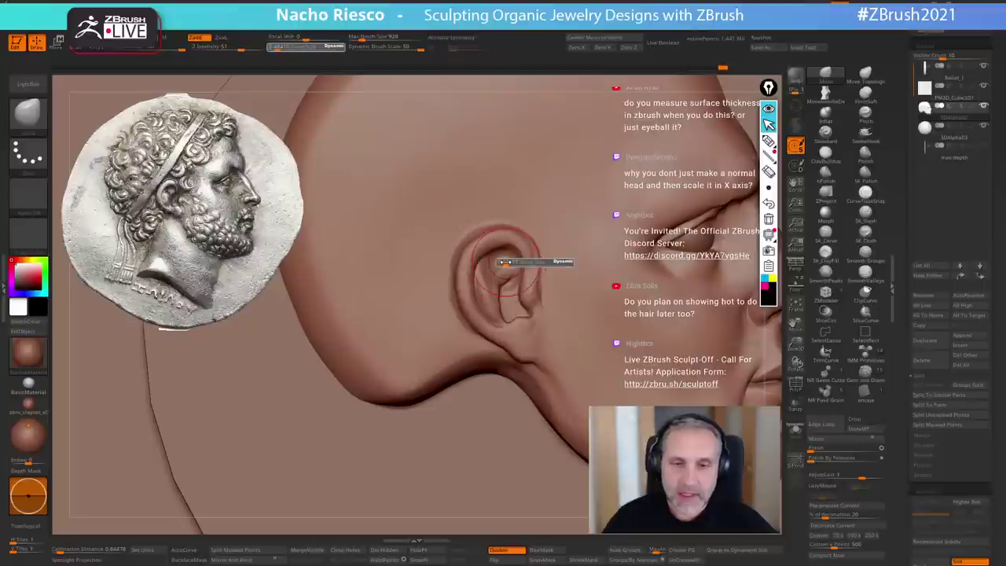
left_click_drag(463, 246, 470, 249)
right_click_drag(472, 250, 602, 218, "ctrl")
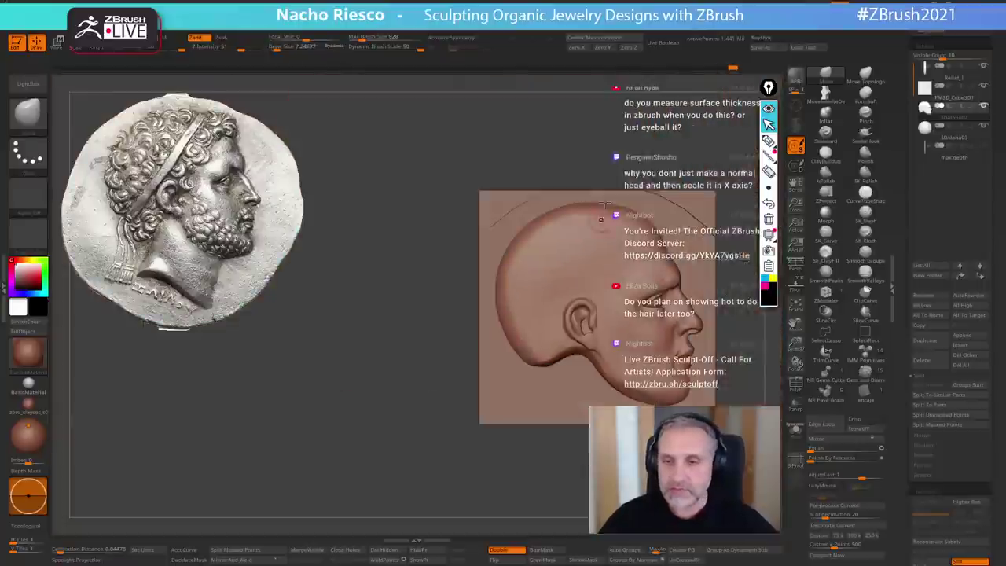
- Adjust the shape around the eye from a close side view with a larger Move brush
right_click_drag(640, 423, 537, 349, "alt")
right_click_drag(541, 271, 560, 307, "ctrl")
right_click_drag(546, 253, 576, 326, "alt")
key("plus")
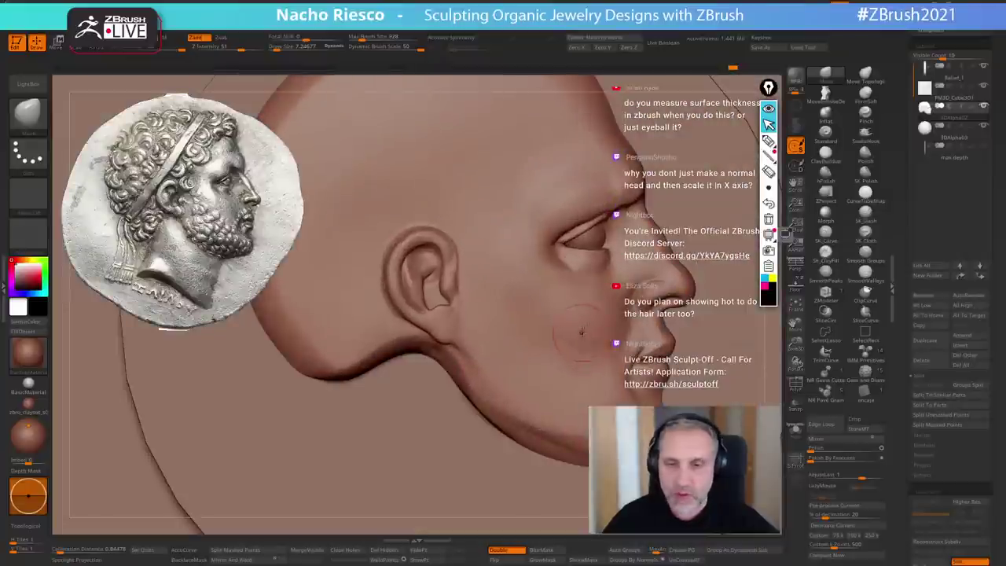
key("s")
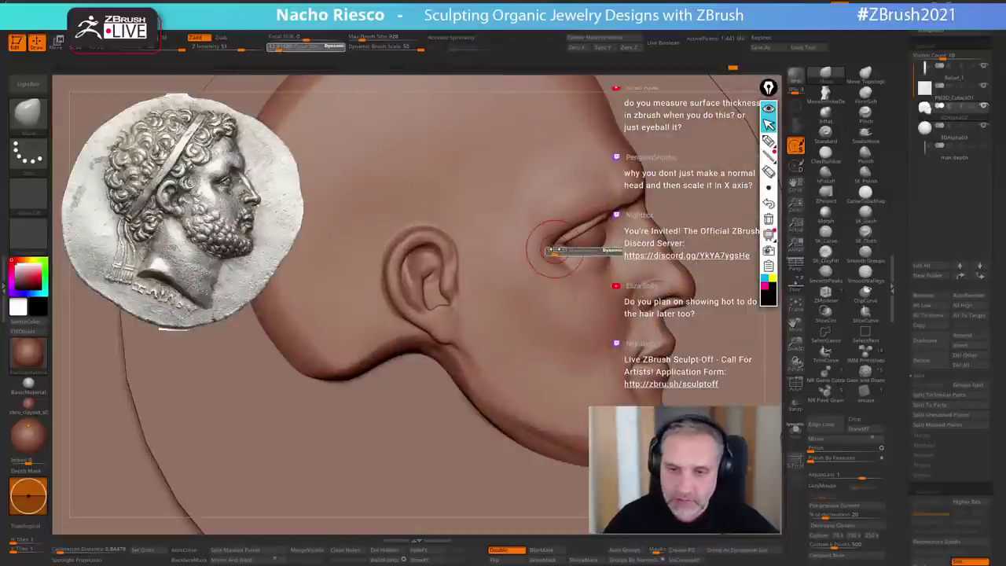
left_click(555, 250)
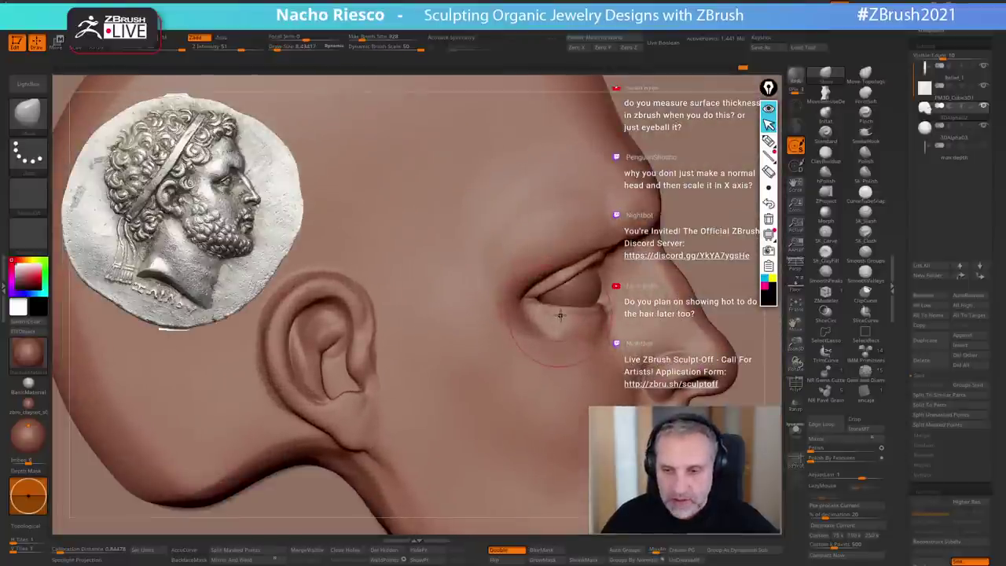
- Lasso-mask the upper eyelid and brow area, then invert the mask so only that area is editable
key("shift")
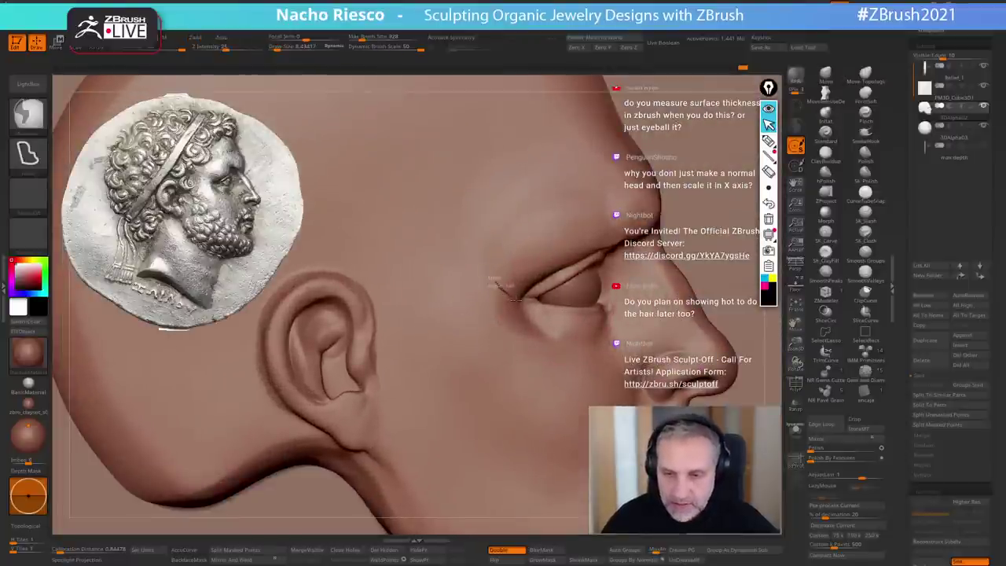
mouse_move(536, 299)
left_mouse_down("ctrl")
mouse_move(582, 288)
mouse_move(552, 171)
left_mouse_up("ctrl")
left_click_drag(759, 342, 778, 350)
left_click(778, 346, "ctrl")
- Turn on backface masking and reshape the unmasked upper eyelid with a smaller Move brush
key("b")
key("m")
key("v")
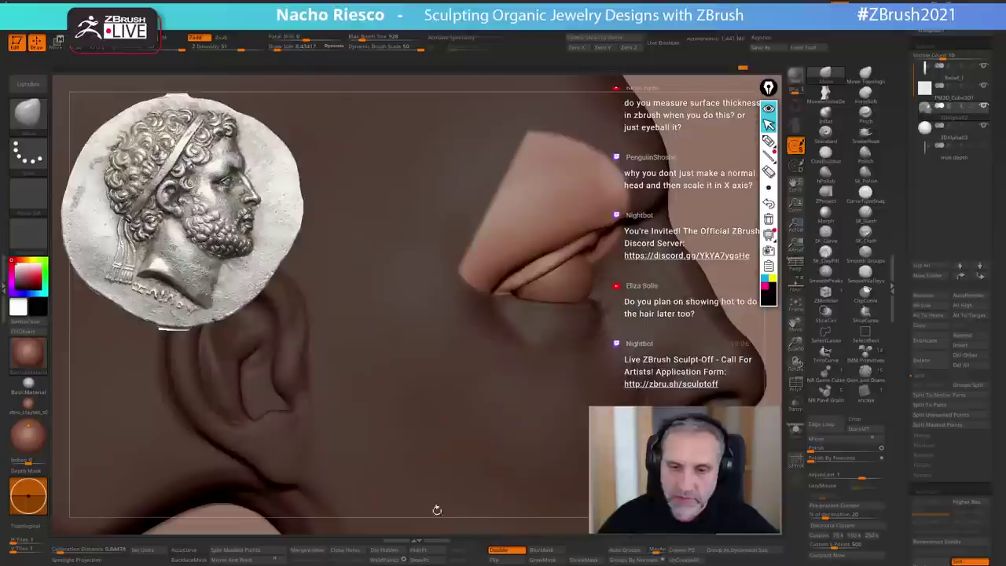
key("s")
left_click_drag(529, 280, 531, 281)
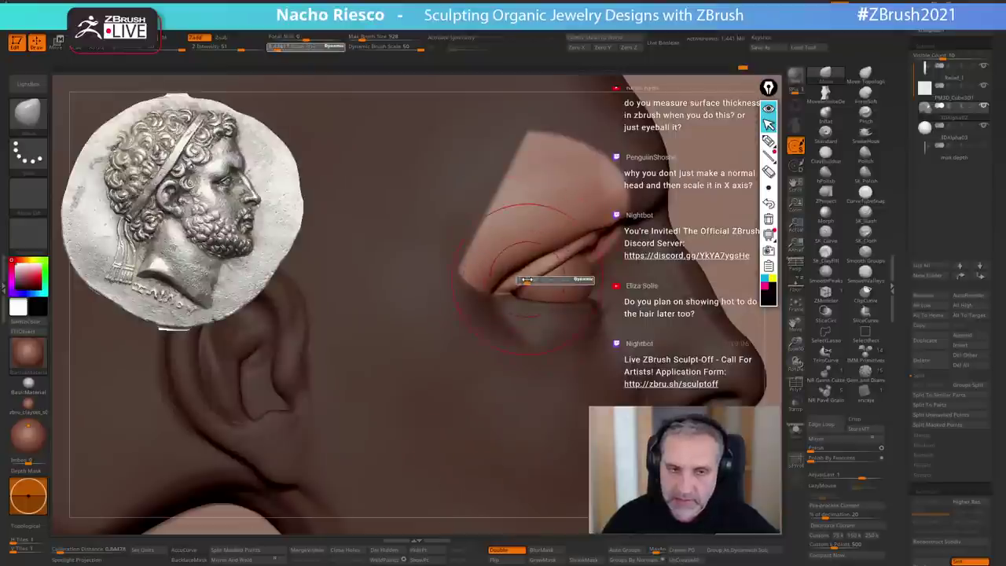
left_click(186, 560)
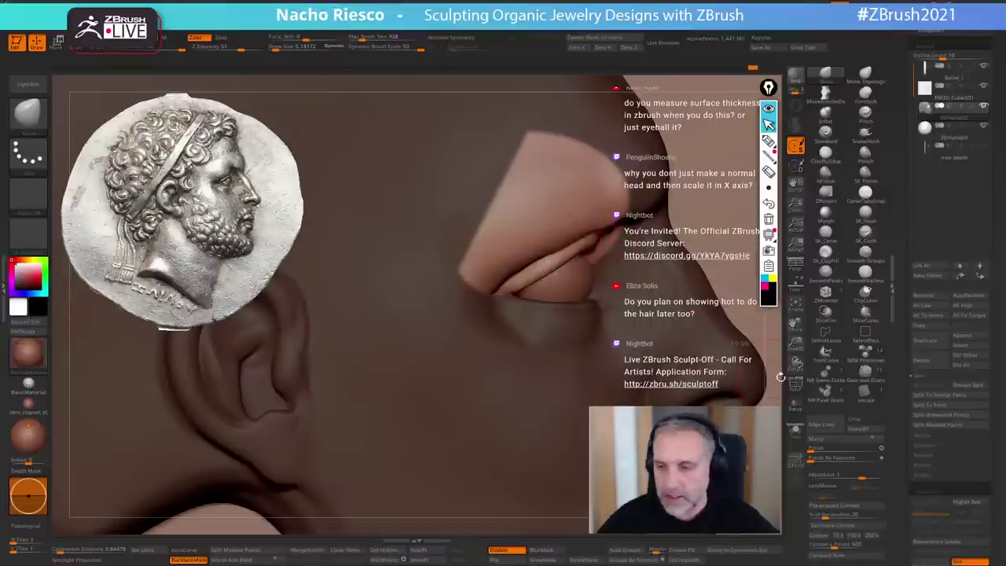
left_click_drag(779, 369, 772, 318)
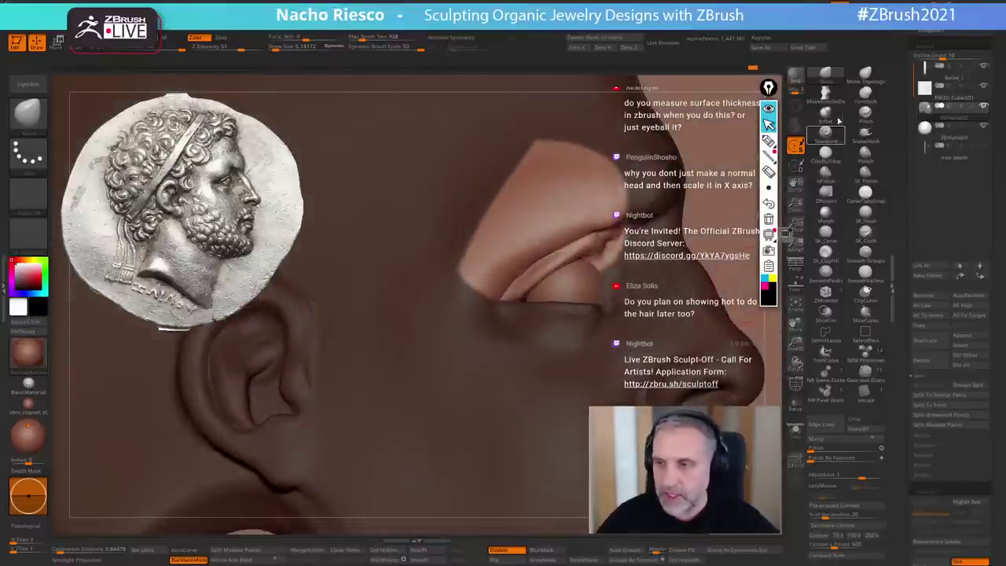
- Carve the upper eyelid's crease with the SK_Slash brush and smooth the strokes
left_click(868, 225)
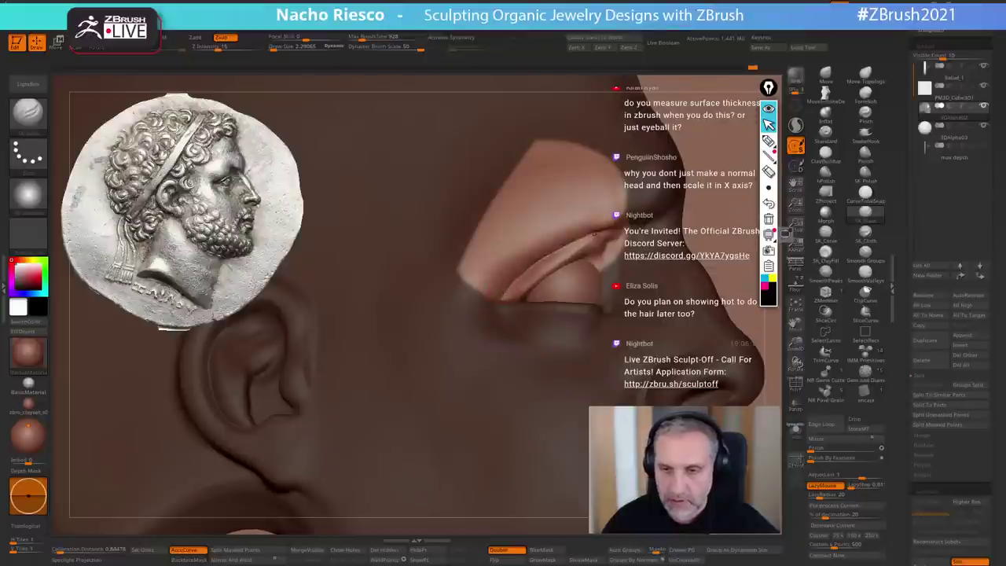
key("s")
left_click(552, 256)
key("shift")
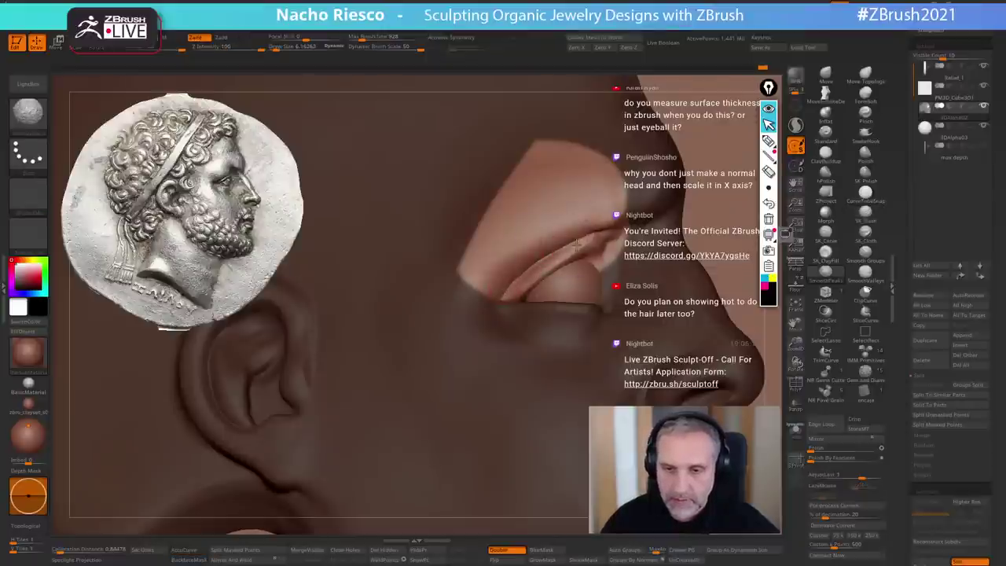
- Reshape the upper eyelid fold from an angled view with the Move brush, then turn backface masking off
right_click_drag(582, 243, 629, 250)
left_click(827, 76)
key("s")
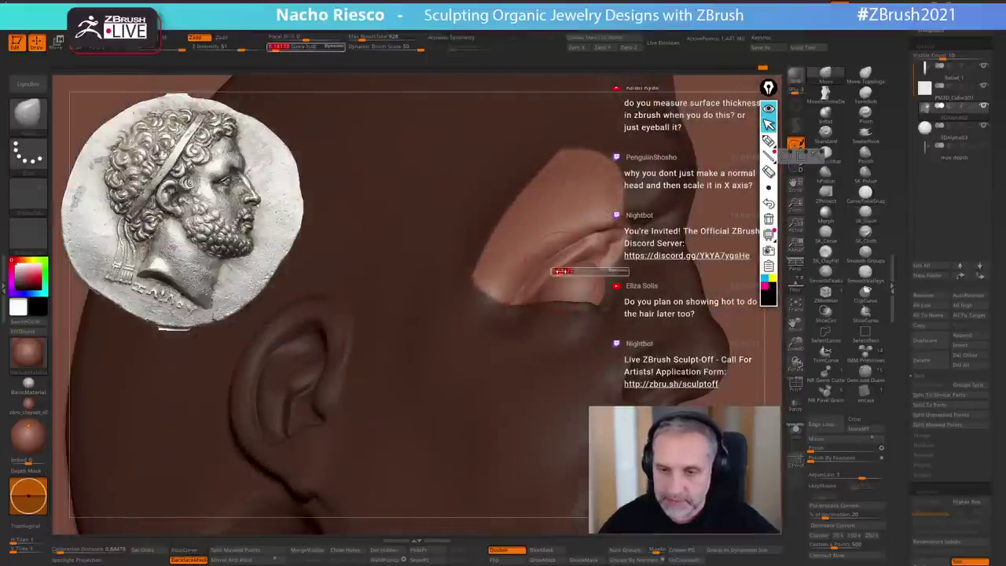
mouse_move(563, 271)
left_mouse_down()
mouse_move(553, 268)
mouse_move(574, 259)
mouse_move(567, 265)
left_mouse_up()
left_click(195, 561)
key("s")
key("s")
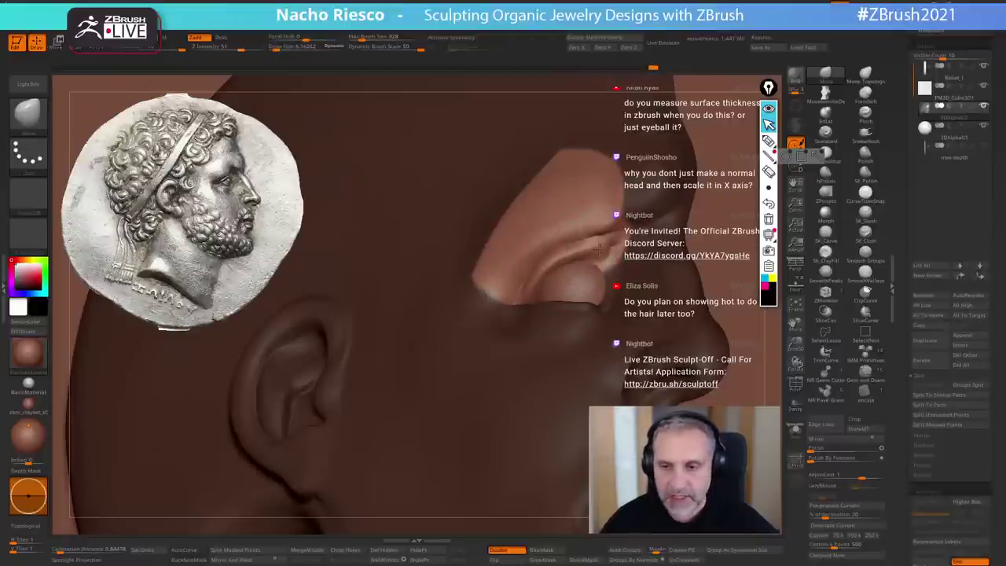
- Refine the upper lid near the inner eye corner with a larger Move brush, smooth it, and clear the mask
mouse_move(591, 245)
right_mouse_down()
mouse_move(588, 281)
mouse_move(599, 249)
right_mouse_up()
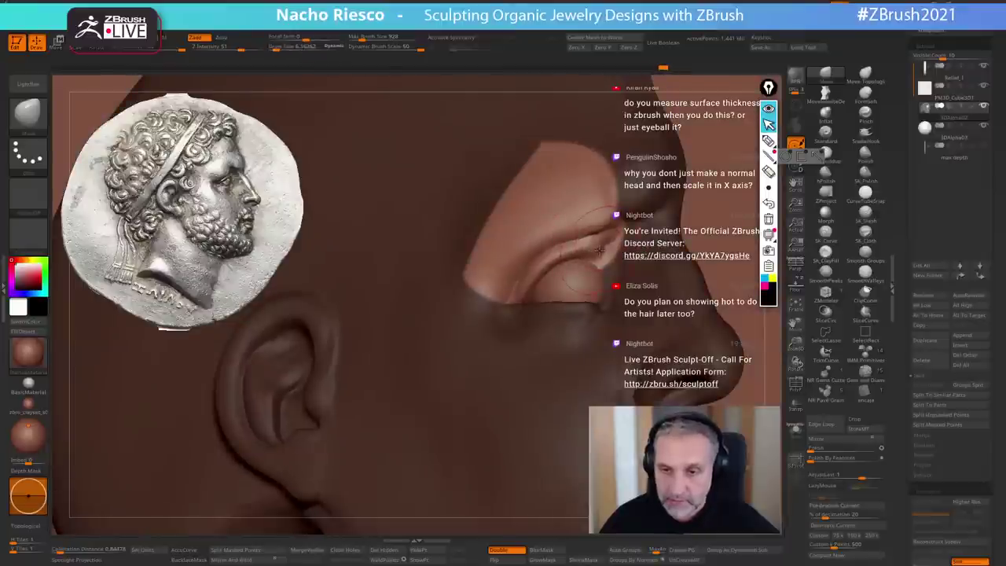
key("s")
left_click_drag(597, 242, 595, 231)
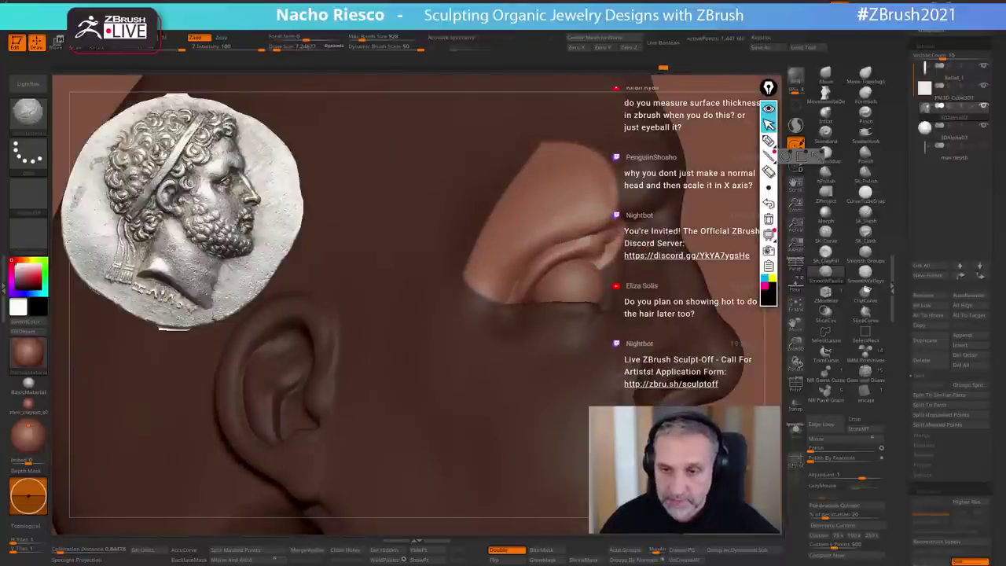
right_click_drag(603, 238, 618, 231)
left_click_drag(772, 387, 780, 406, "ctrl")
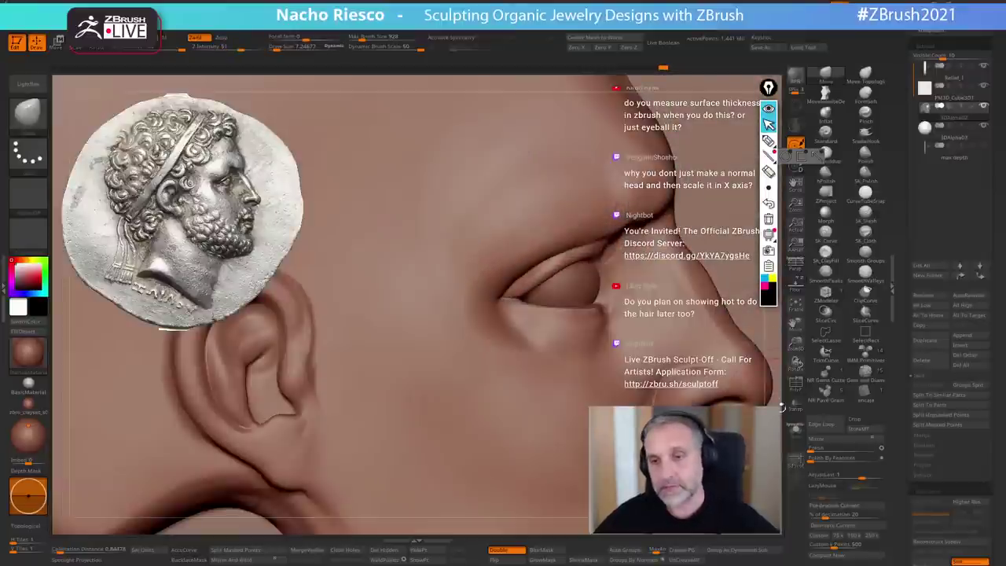
- Carve the upper eyelid fold toward the inner eye corner with the SK_Slash brush and smooth it
right_click_drag(778, 412, 766, 380)
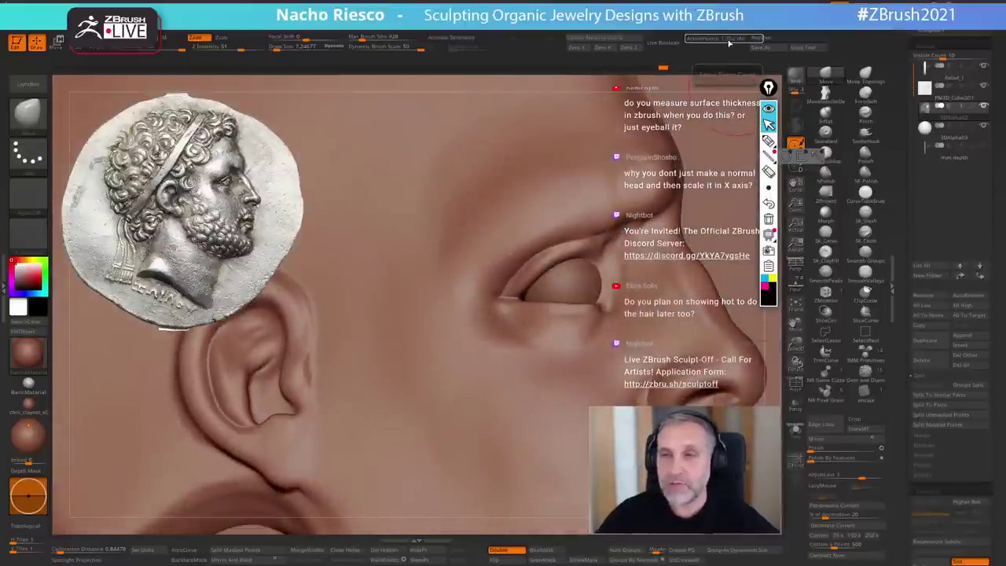
left_click(866, 236)
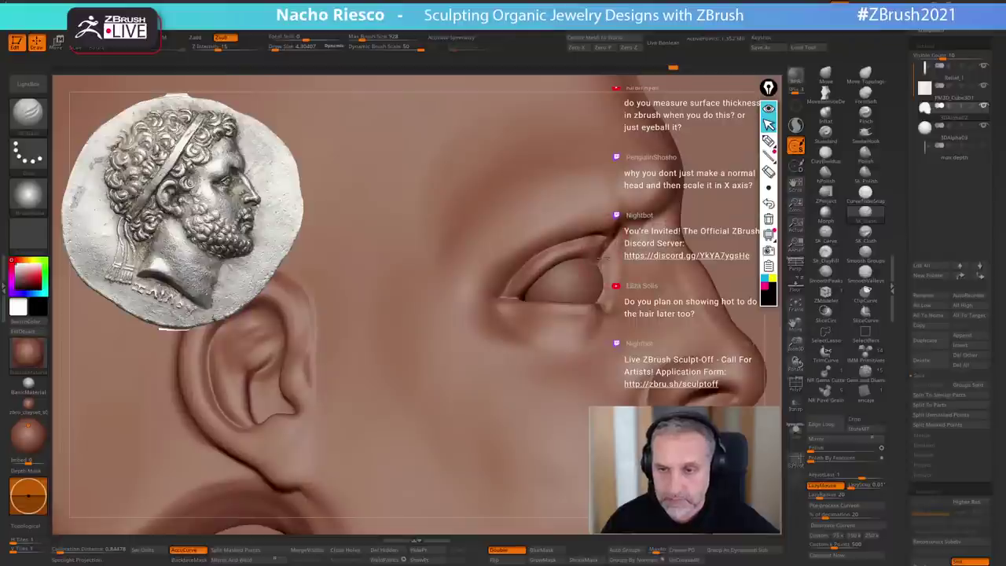
key("shift")
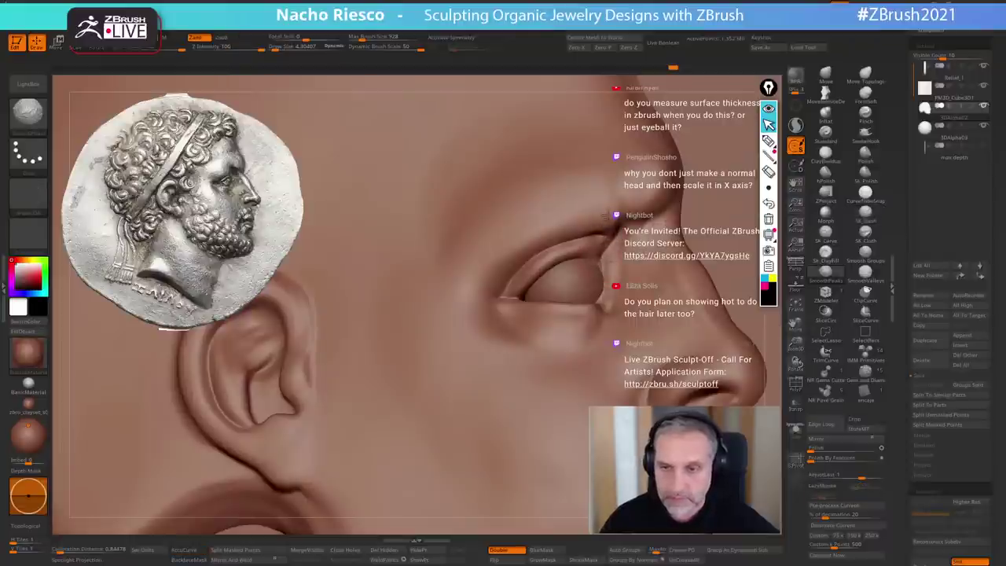
mouse_move(543, 270)
right_mouse_down()
mouse_move(607, 268)
mouse_move(621, 300)
right_mouse_up()
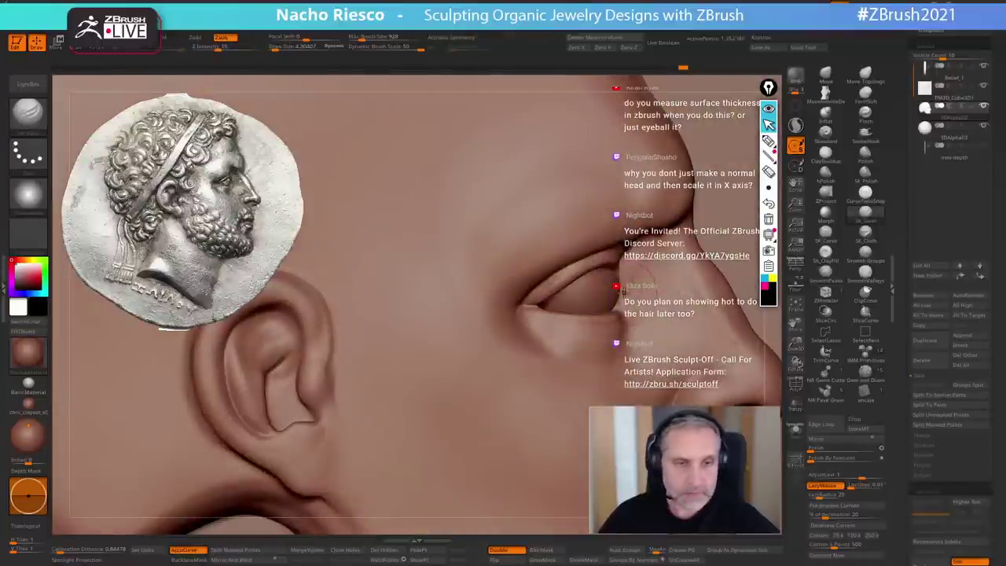
- Select the eyeball subtool, adjust it with the Move brush, and check it against the whole head
left_click(609, 286, "alt")
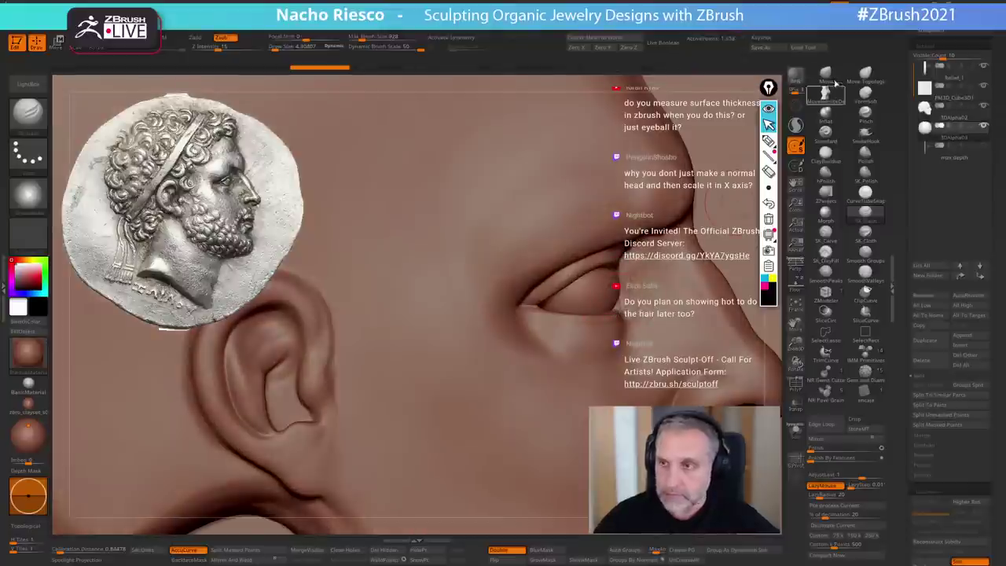
left_click(825, 76)
key("s")
left_click_drag(609, 307, 616, 306)
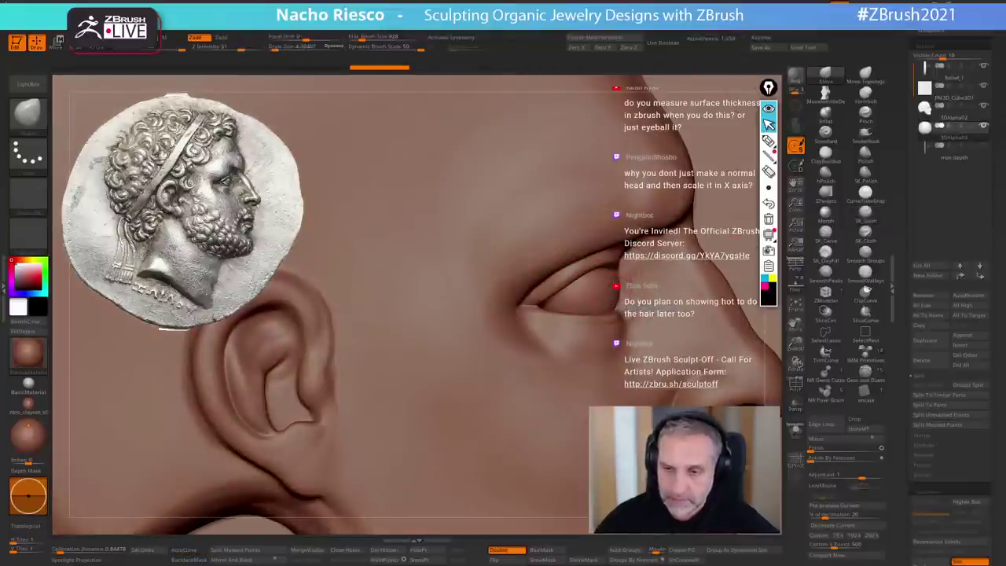
key("f")
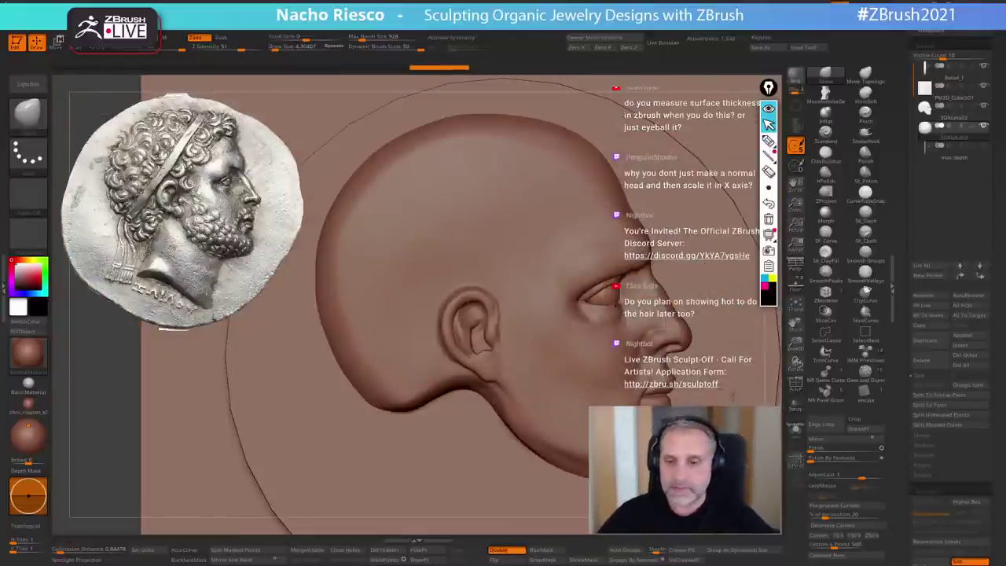
left_click_drag(774, 363, 757, 334, "alt")
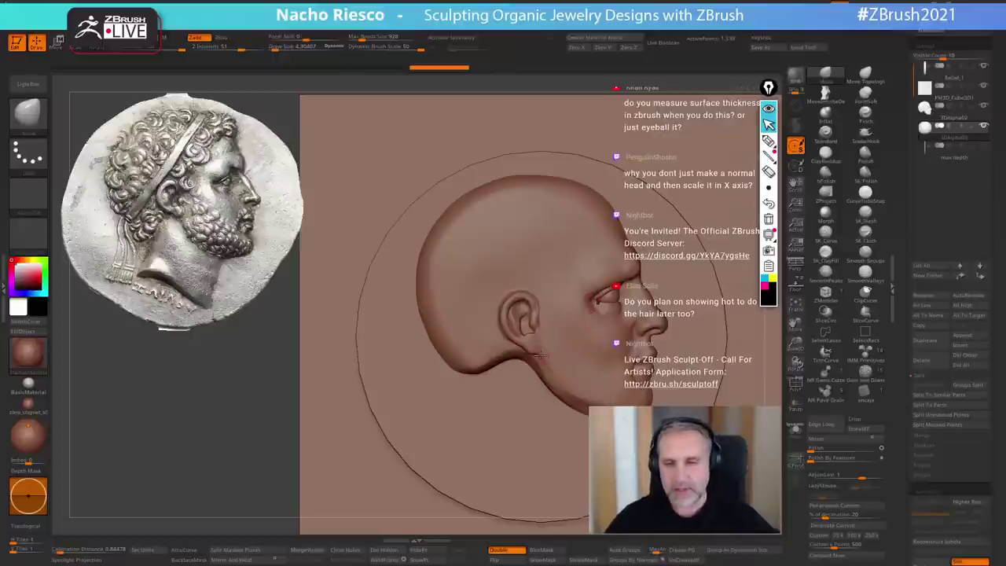
- Reselect the head subtool and adjust the lower eyelid with the Move brush, finishing with backface masking off
key("plus")
left_click(587, 299, "alt")
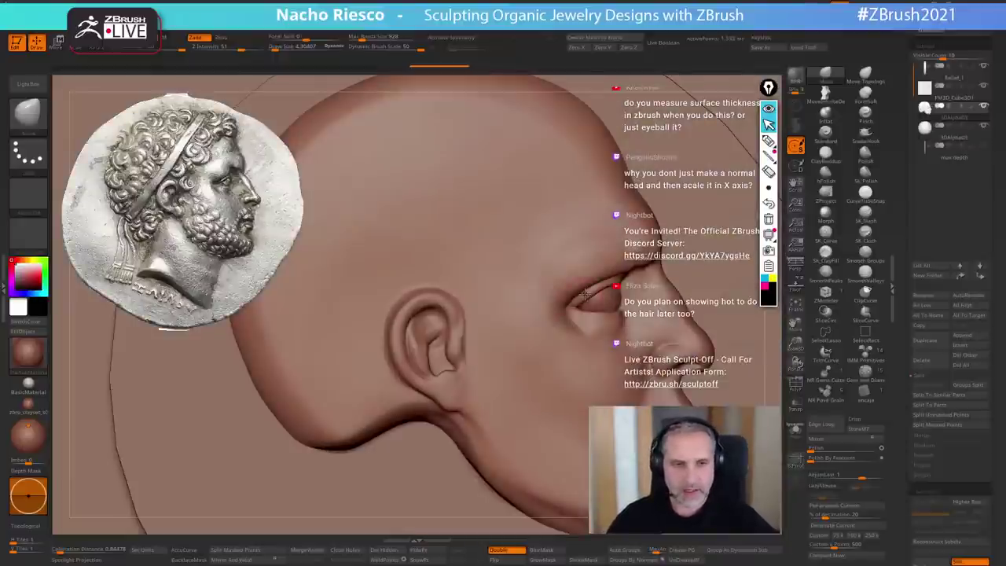
key("s")
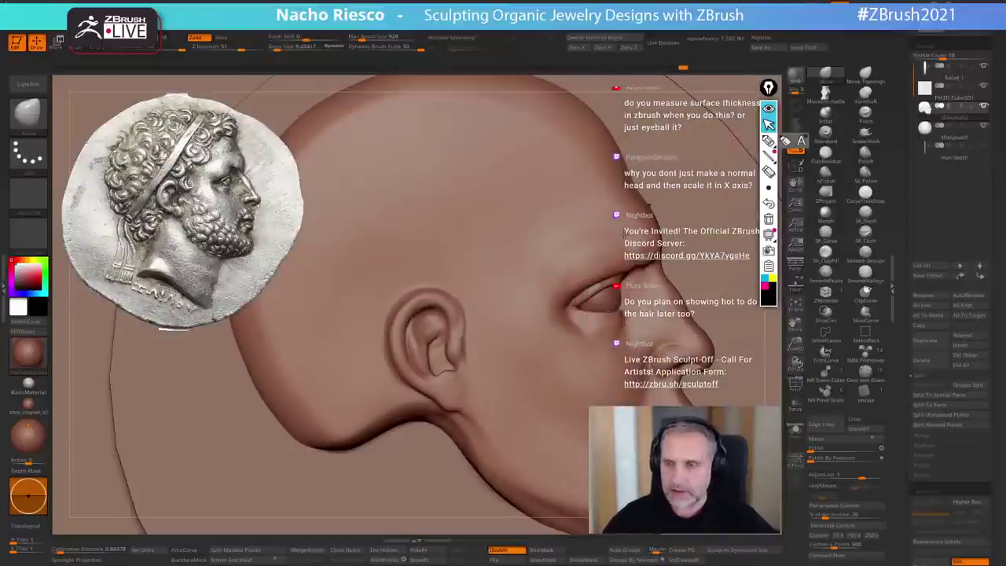
key("s")
left_click_drag(587, 319, 584, 319)
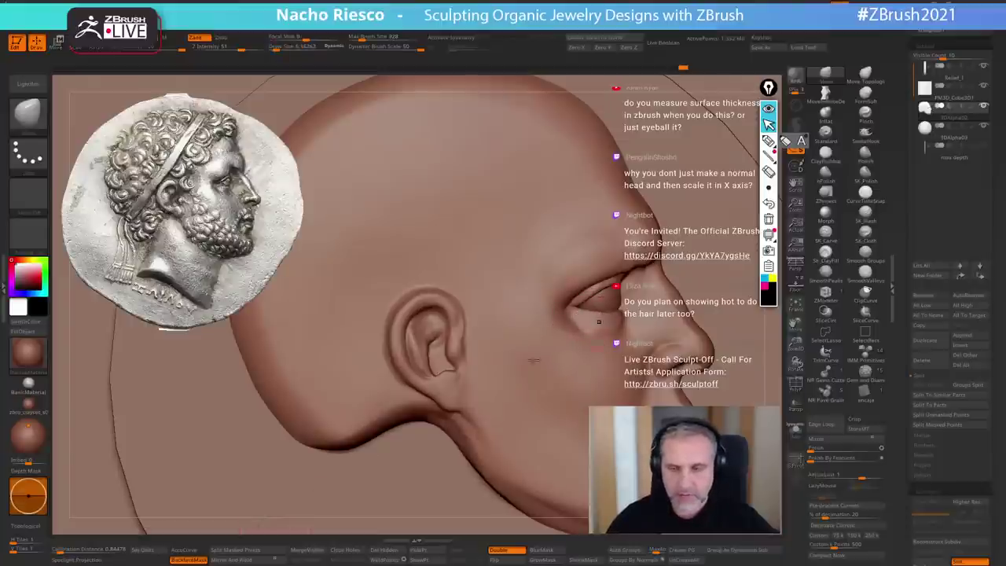
left_click(189, 559)
key("s")
left_click_drag(607, 319, 610, 320)
- Show the coin reference overlay, adjust the eyelids and outer eye corner to it with a smaller Move brush, then hide the overlay
left_click(796, 288)
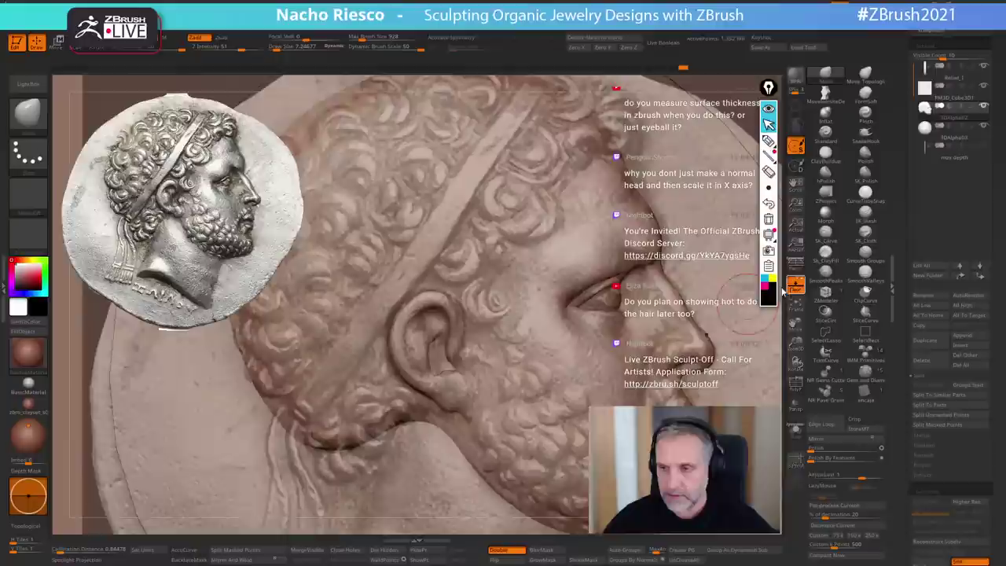
left_click(792, 288)
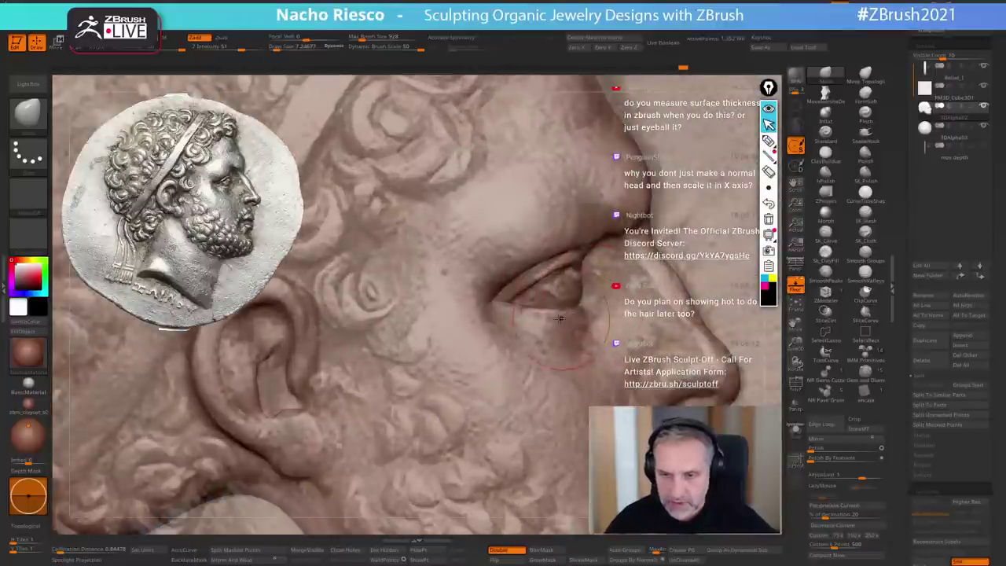
mouse_move(563, 266)
left_mouse_down()
mouse_move(525, 272)
mouse_move(529, 257)
mouse_move(531, 269)
mouse_move(569, 270)
left_mouse_up()
key("s")
key("s")
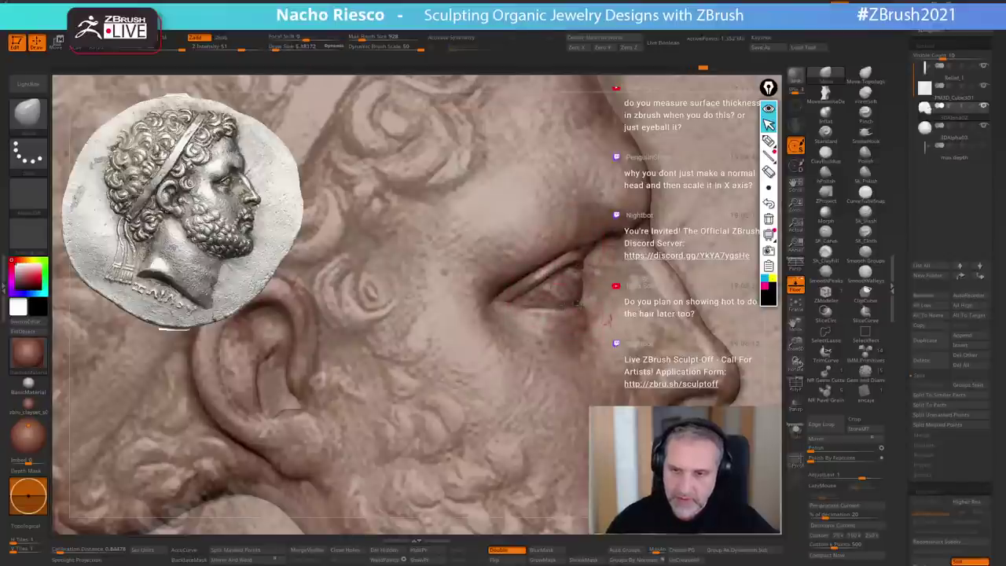
left_click_drag(508, 296, 496, 287)
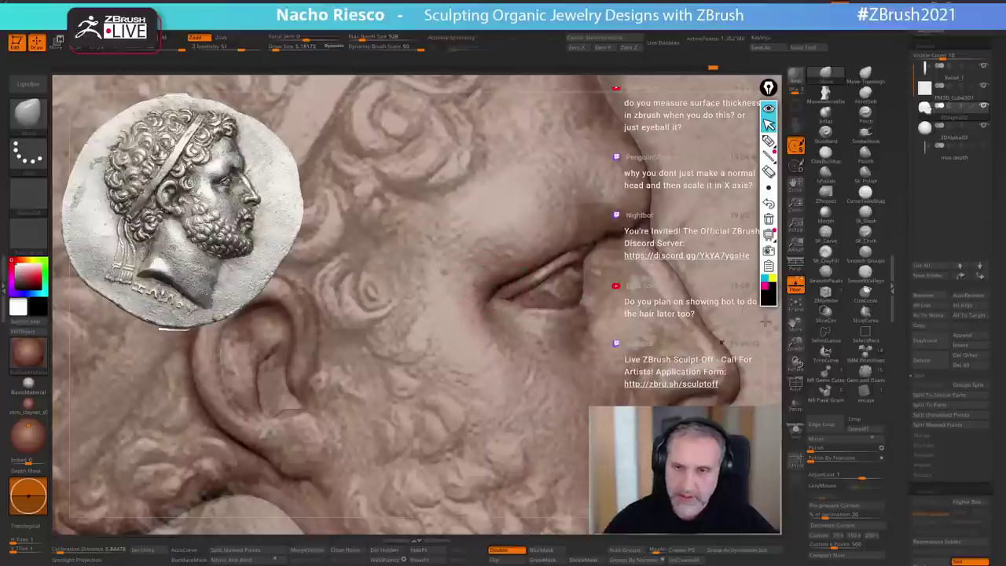
left_click(796, 285)
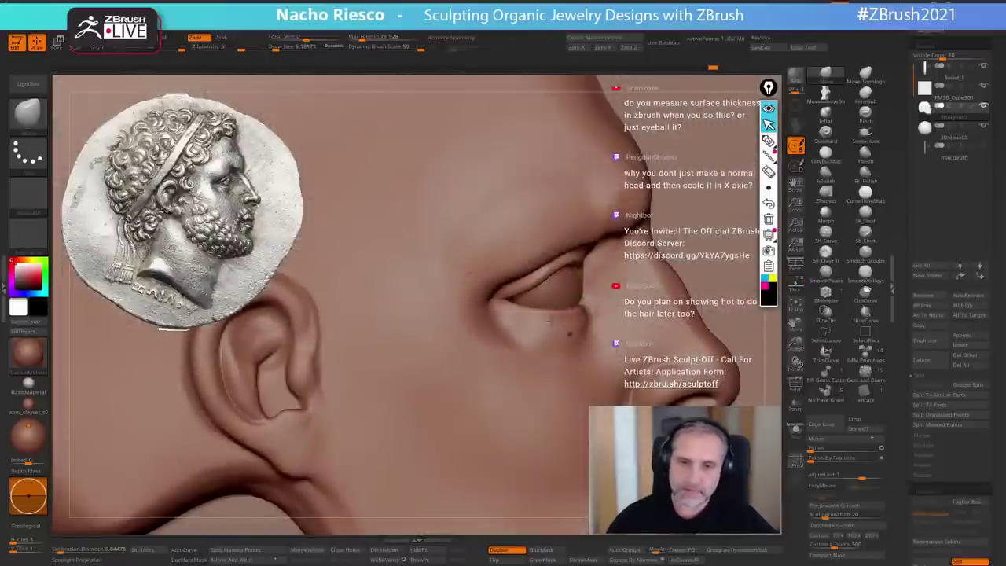
- Smooth the cheek surface below the eye and check the whole head in profile
right_click_drag(613, 292, 579, 276, "ctrl")
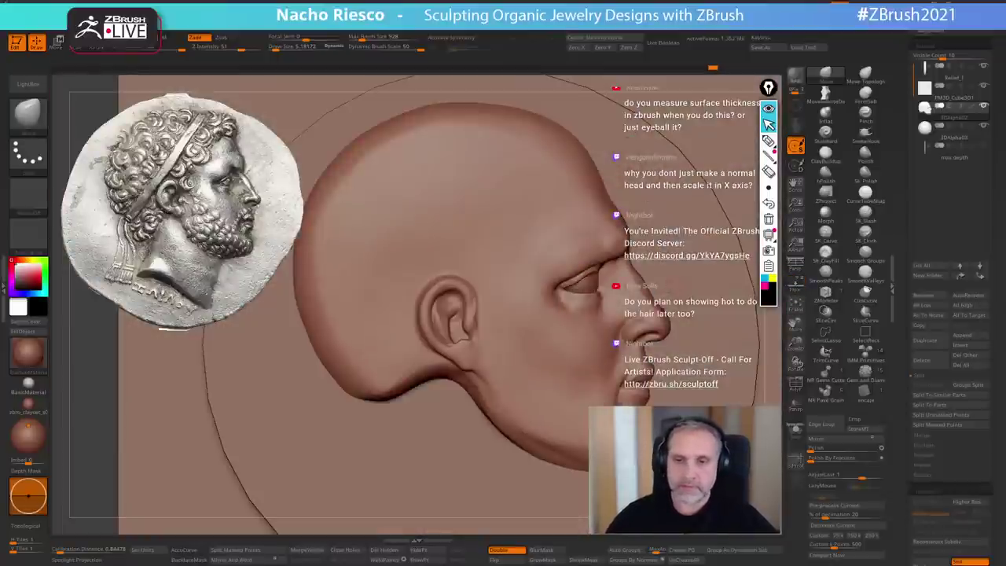
right_click_drag(613, 315, 551, 316, "ctrl")
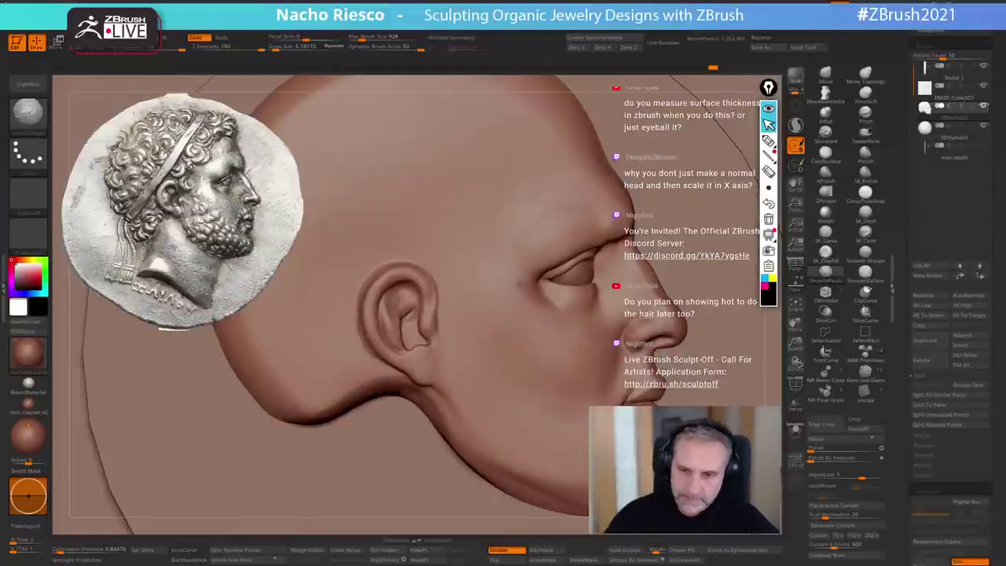
mouse_move(543, 354)
left_mouse_down("shift")
mouse_move(520, 285)
mouse_move(524, 293)
left_mouse_up("shift")
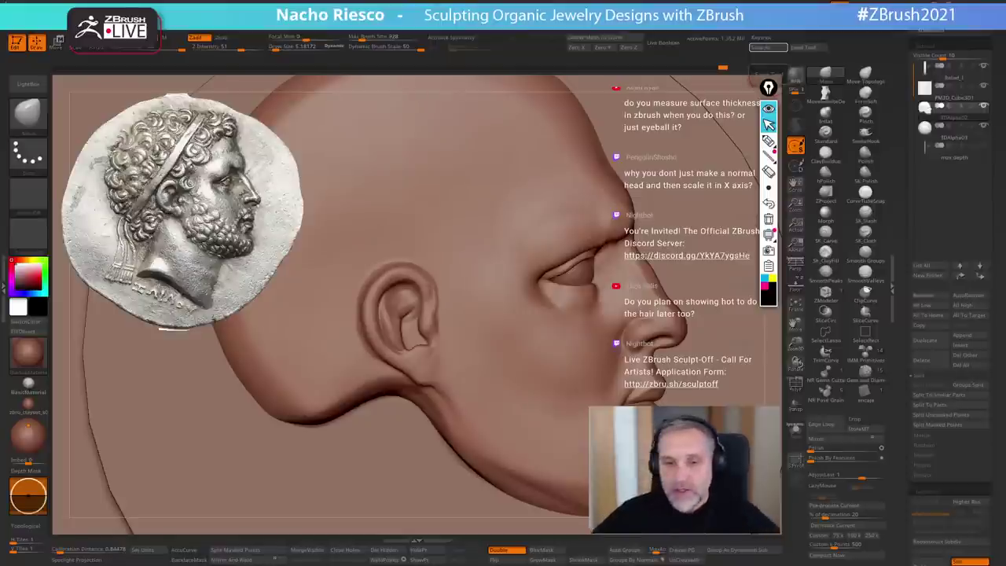
left_click_drag(772, 330, 771, 336, "alt")
mouse_move(771, 338)
left_mouse_down("alt")
mouse_move(769, 287)
mouse_move(753, 264)
left_mouse_up("alt")
mouse_move(724, 338)
left_mouse_down("alt")
mouse_move(728, 328)
mouse_move(733, 405)
left_mouse_up("alt")
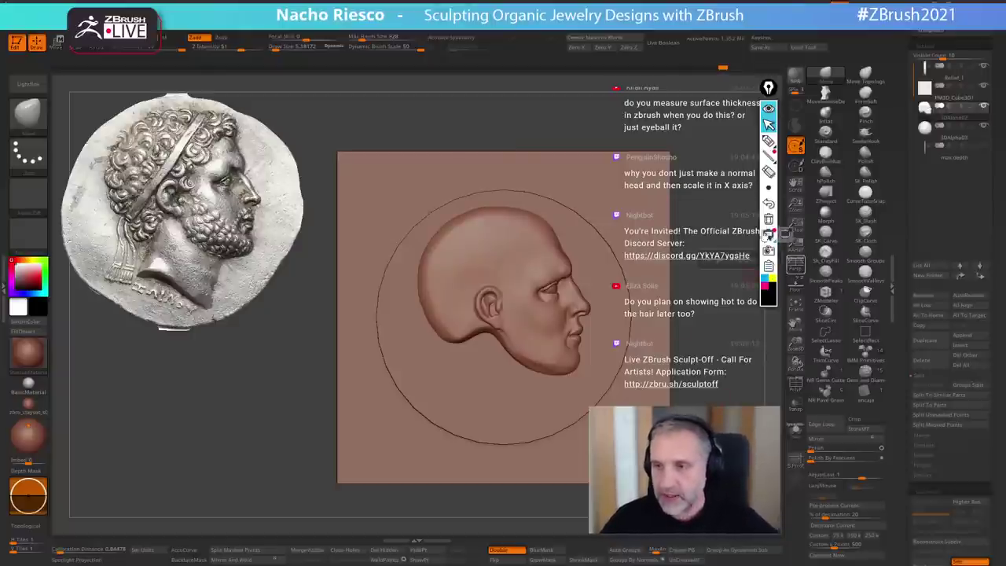
- Enlarge the coin reference image beside the sculpted head
key("shift+z")
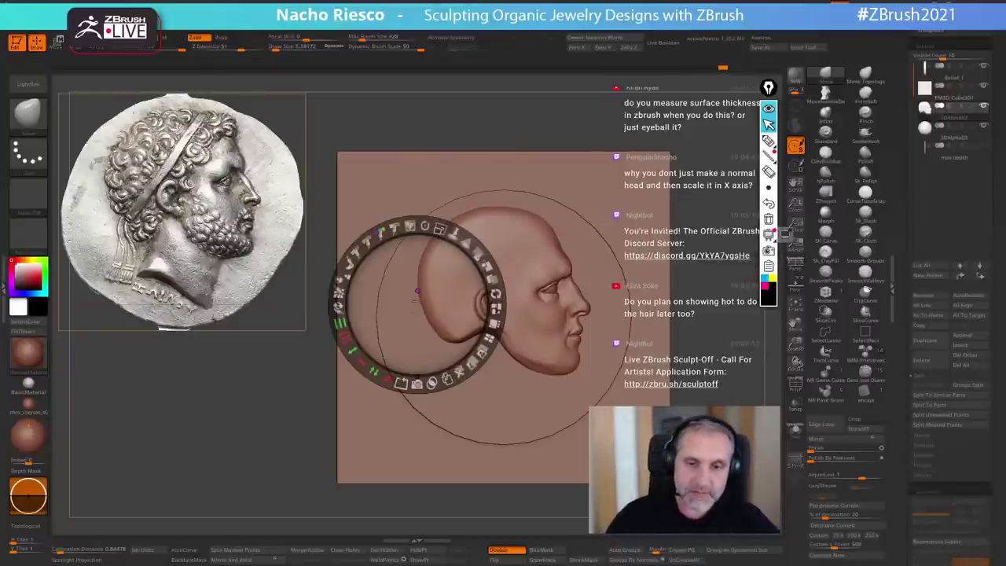
left_click(228, 218)
left_click_drag(230, 219, 200, 199)
left_click_drag(220, 122, 250, 140)
left_click_drag(179, 197, 239, 265)
key("z")
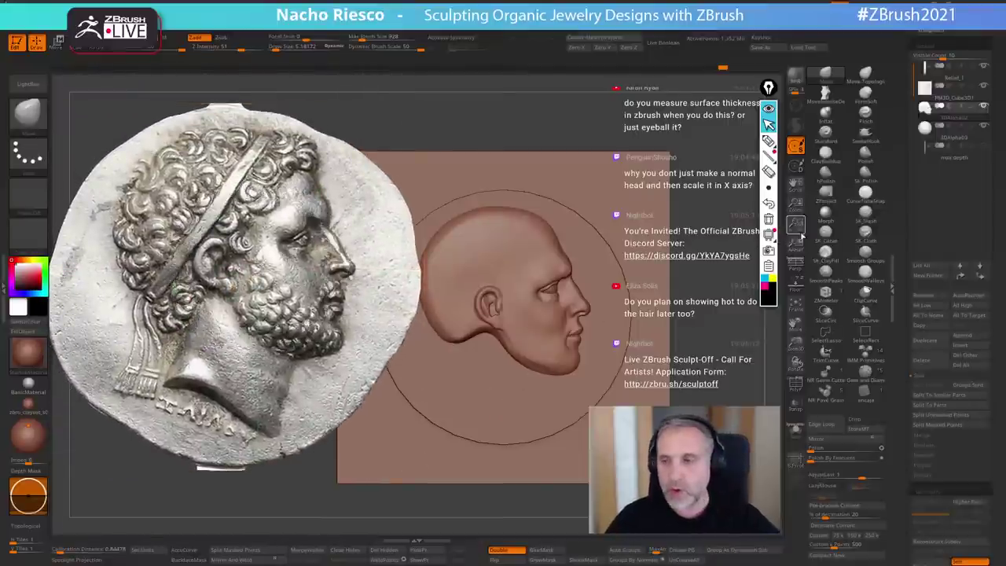
- Annotate the enlarged coin with a black outline of the head, a magenta one around the hair and a cyan one around the beard
left_click(768, 140)
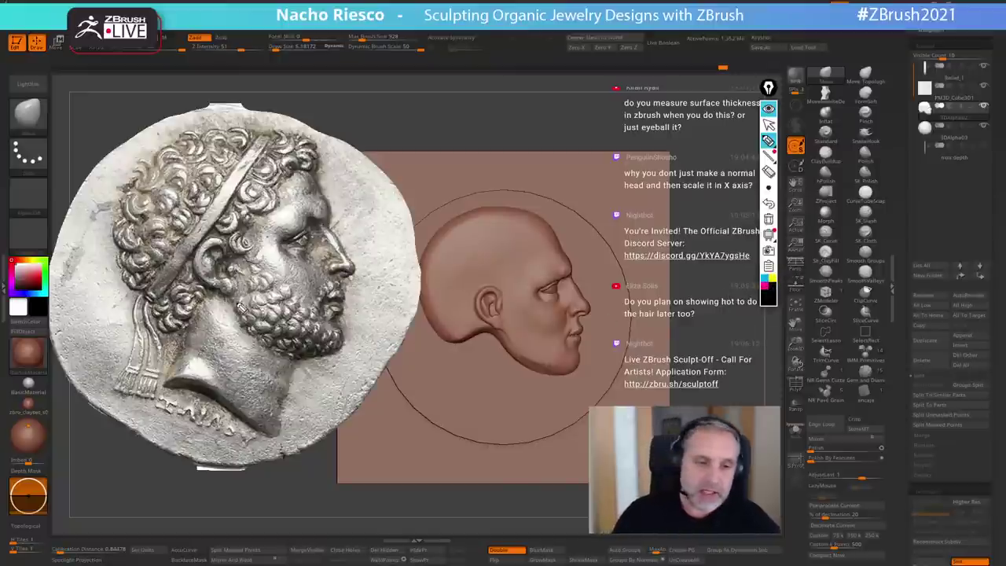
mouse_move(234, 301)
left_mouse_down()
mouse_move(275, 352)
mouse_move(330, 363)
mouse_move(350, 271)
mouse_move(305, 172)
mouse_move(225, 142)
mouse_move(140, 277)
mouse_move(253, 337)
left_mouse_up()
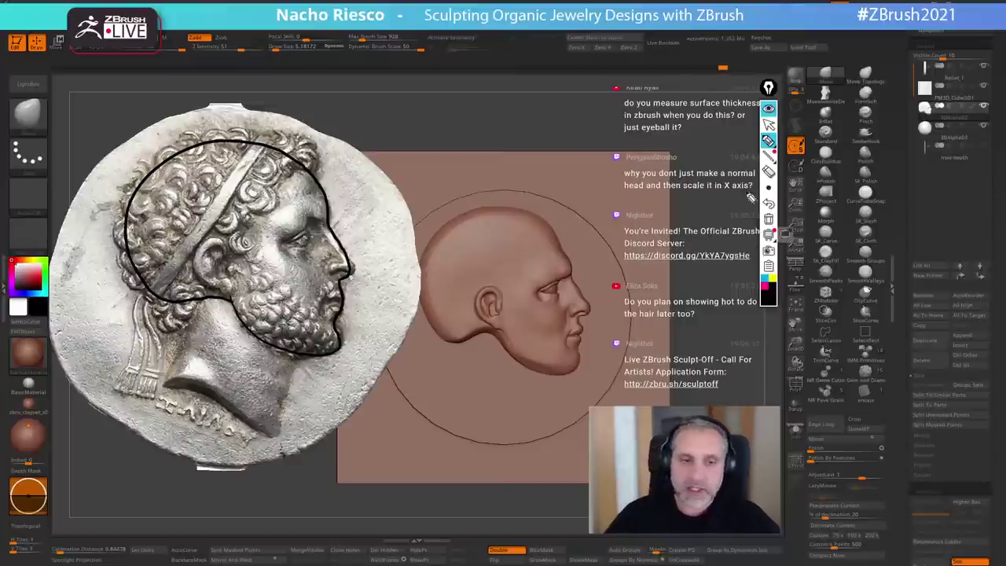
left_click(773, 282)
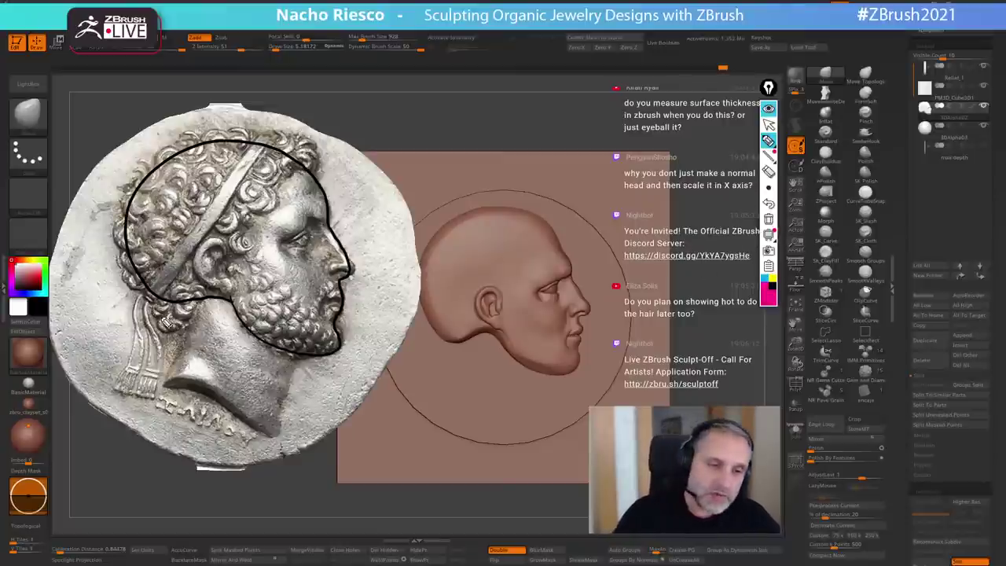
mouse_move(154, 316)
left_mouse_down()
mouse_move(167, 329)
mouse_move(206, 305)
mouse_move(303, 173)
mouse_move(267, 118)
mouse_move(118, 203)
mouse_move(156, 319)
left_mouse_up()
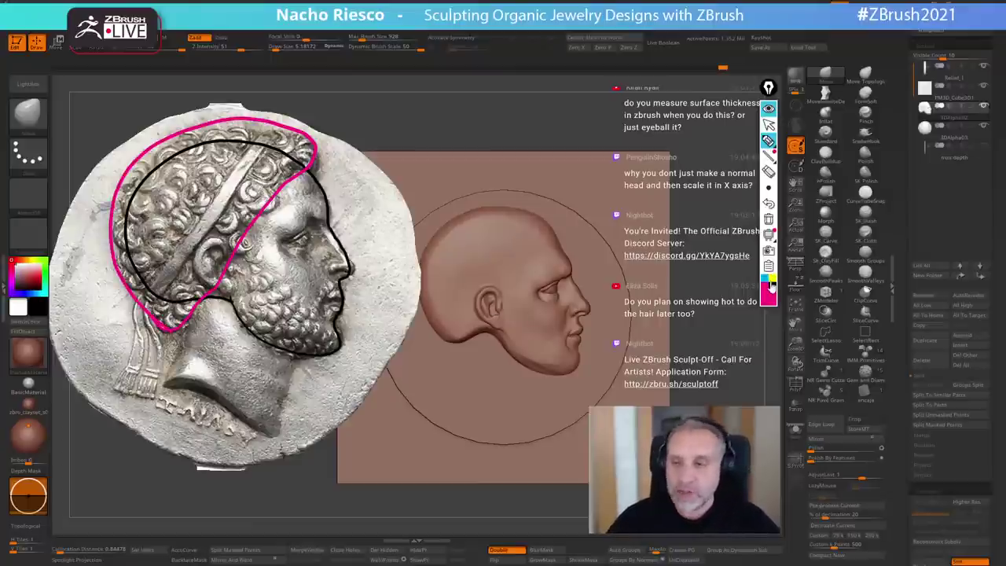
left_click(768, 280)
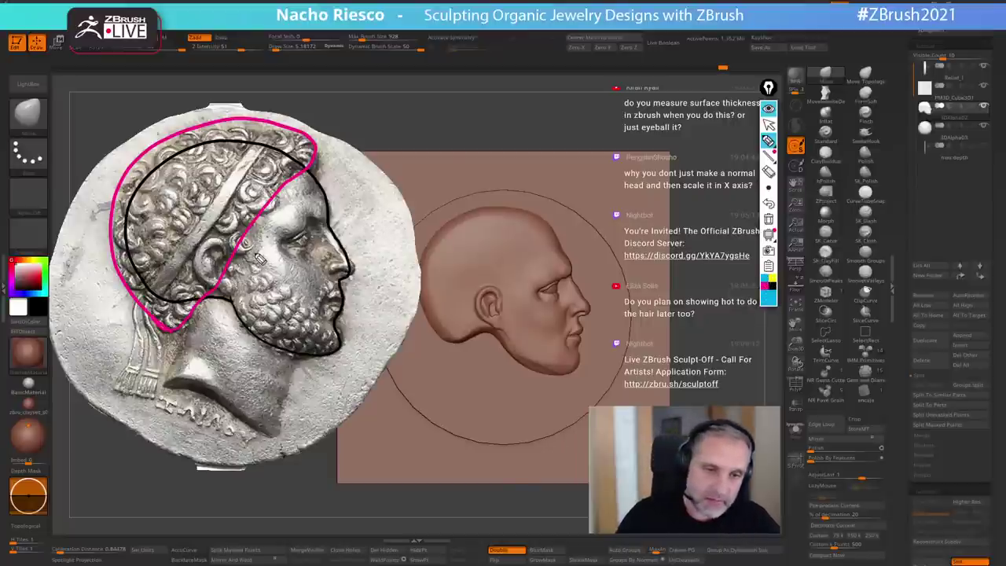
mouse_move(266, 273)
left_mouse_down()
mouse_move(307, 306)
mouse_move(348, 289)
mouse_move(345, 346)
mouse_move(275, 358)
mouse_move(243, 265)
mouse_move(287, 281)
left_mouse_up()
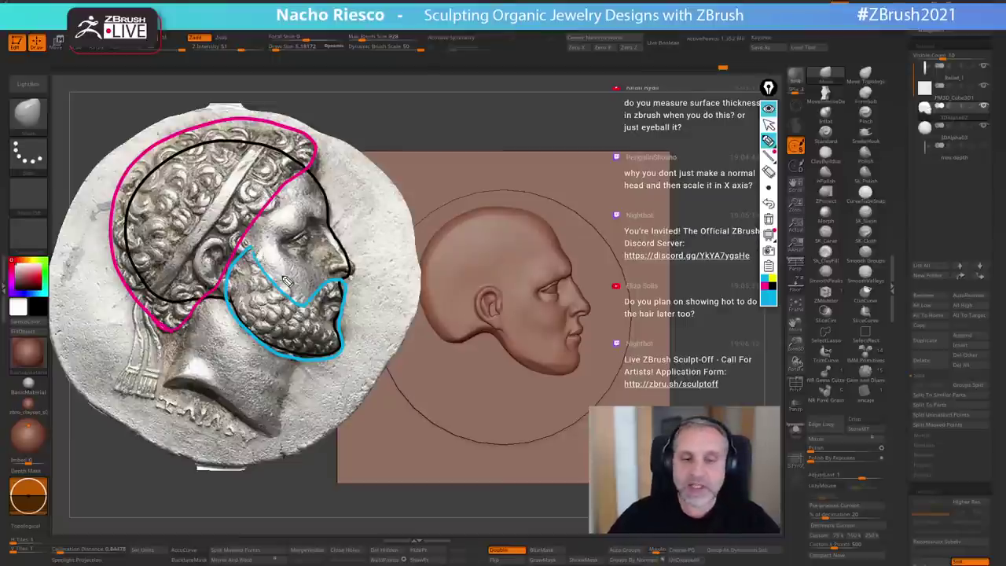
- Outline the neck, headband, hanging ribbons and eye of the coin portrait in yellow, then erase all annotations
left_click(772, 279)
mouse_move(198, 312)
left_mouse_down()
mouse_move(165, 379)
mouse_move(269, 428)
mouse_move(299, 368)
mouse_move(240, 302)
mouse_move(183, 336)
left_mouse_up()
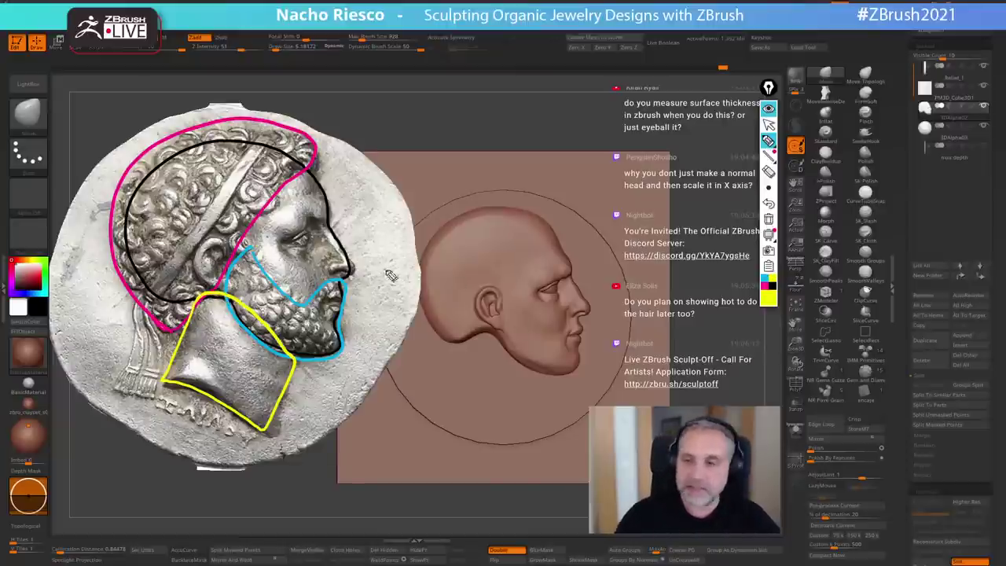
mouse_move(154, 302)
left_mouse_down()
mouse_move(261, 157)
mouse_move(272, 127)
mouse_move(207, 206)
mouse_move(267, 120)
left_mouse_up()
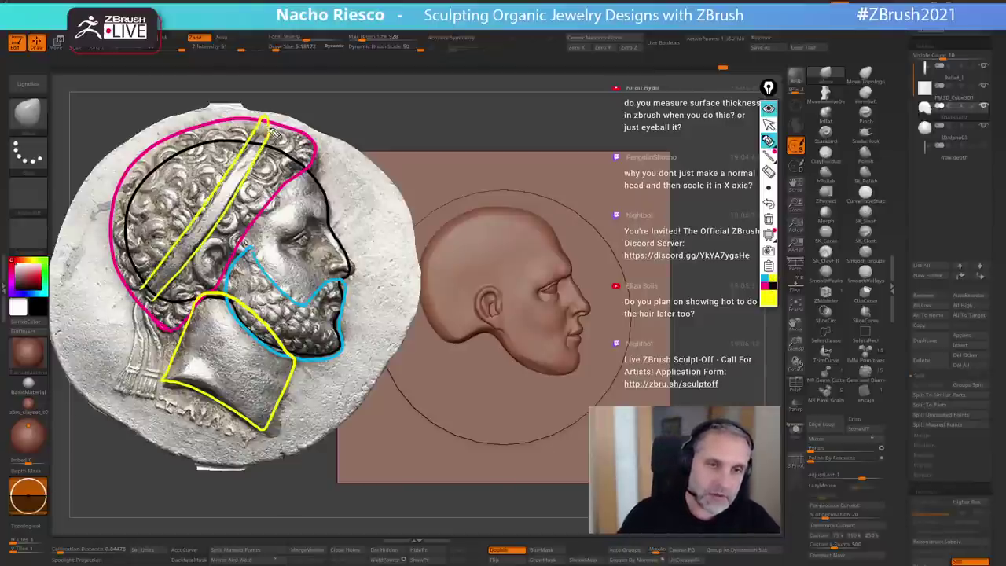
mouse_move(145, 295)
left_mouse_down()
mouse_move(157, 324)
mouse_move(154, 397)
mouse_move(139, 329)
mouse_move(121, 385)
left_mouse_up()
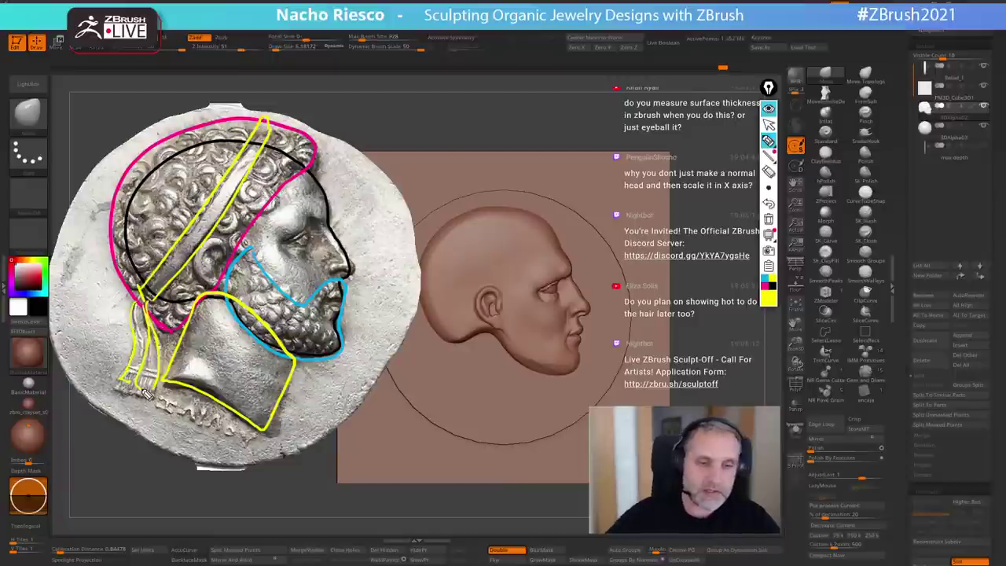
mouse_move(310, 239)
left_mouse_down()
mouse_move(299, 233)
mouse_move(292, 254)
left_mouse_up()
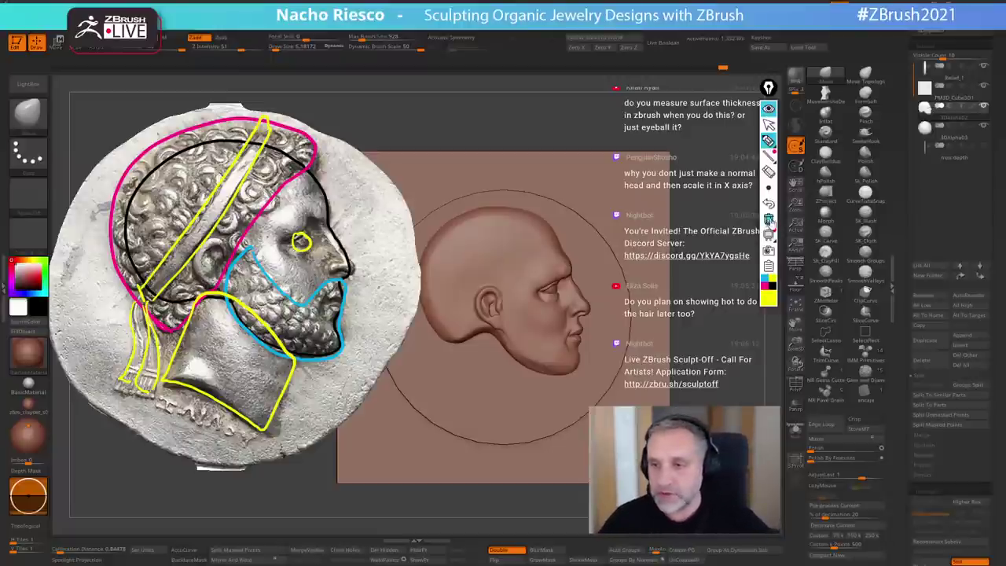
left_click(769, 219)
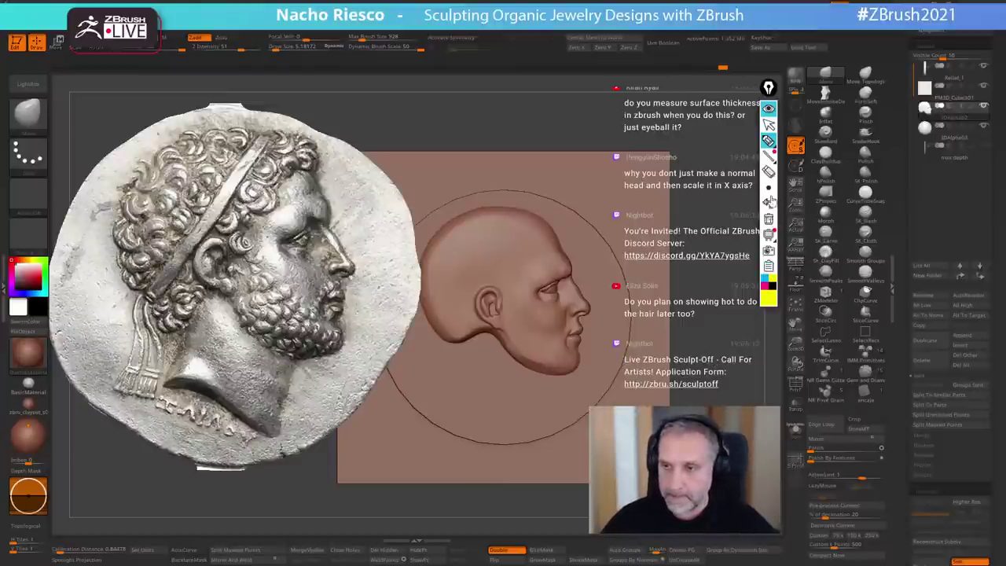
left_click(769, 124)
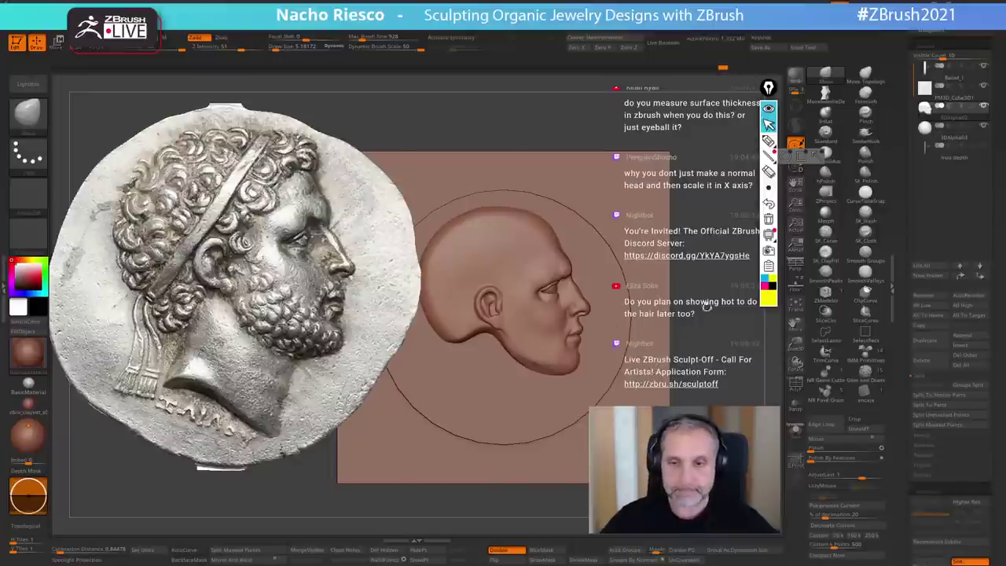
- Shrink the coin reference image and place it clear of the sculpted head
left_click_drag(714, 237, 708, 302)
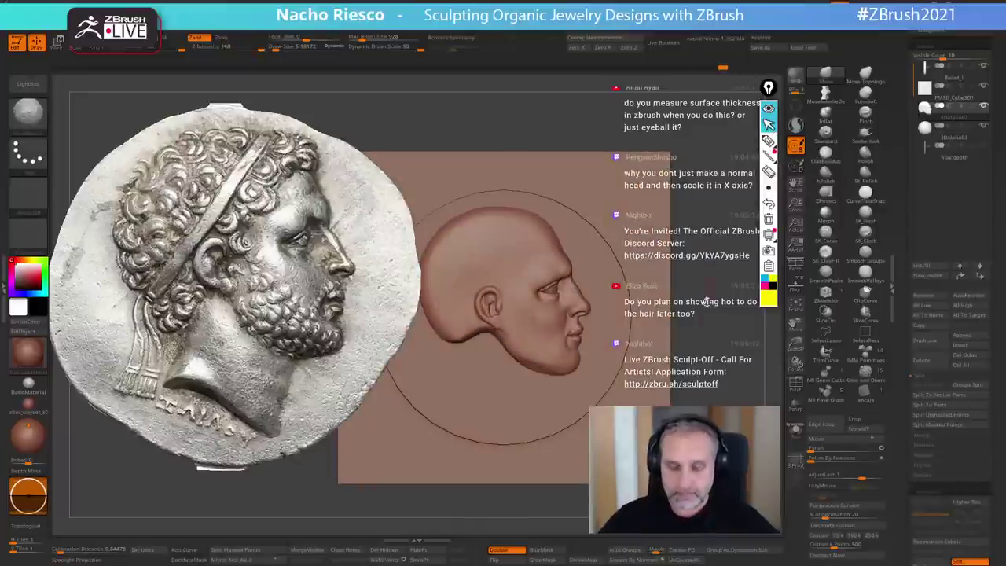
key("z")
left_click_drag(338, 272, 223, 200)
left_click_drag(291, 243, 222, 149)
left_click_drag(214, 100, 239, 110)
left_click_drag(223, 156, 214, 174)
key("z")
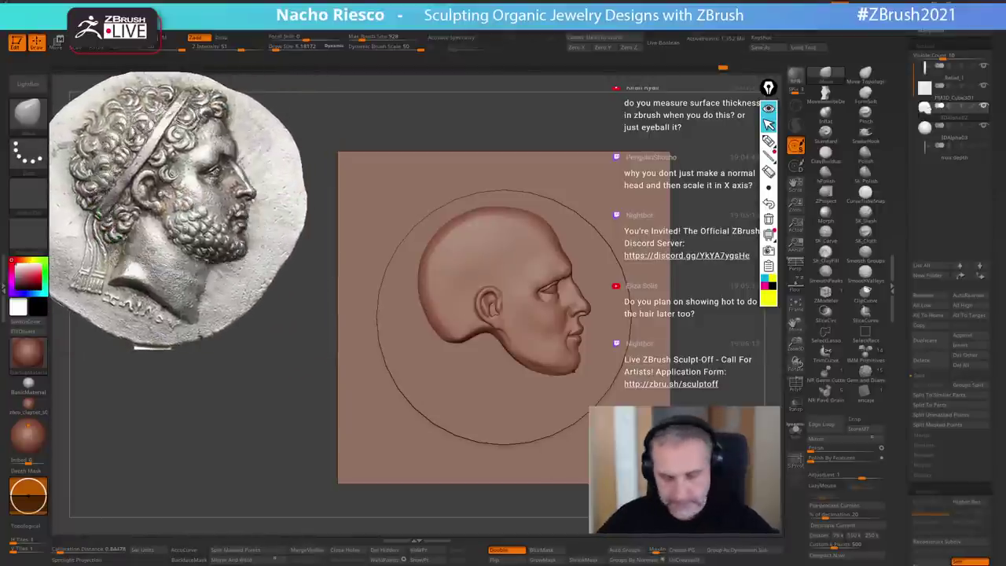
- Duplicate the head subtool and isolate the copy with the coin reference overlay shown
mouse_move(726, 403)
left_mouse_down("alt")
mouse_move(724, 388)
mouse_move(725, 402)
left_mouse_up("alt")
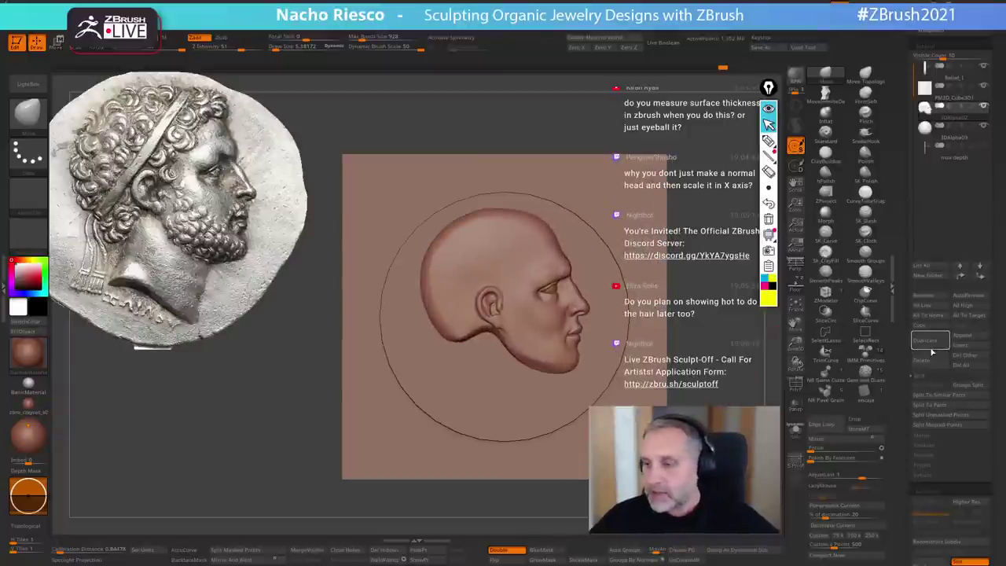
left_click(933, 345)
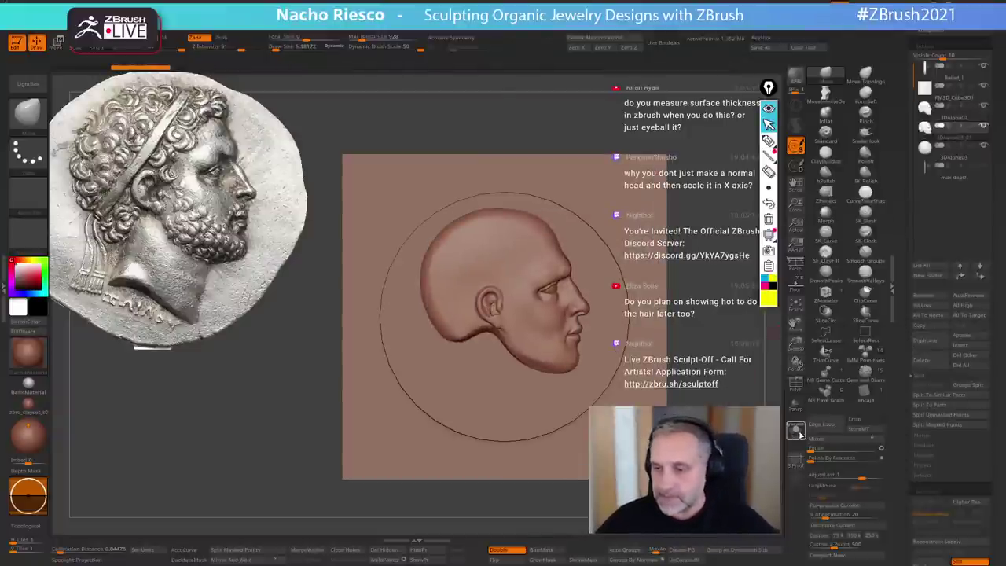
left_click(797, 432)
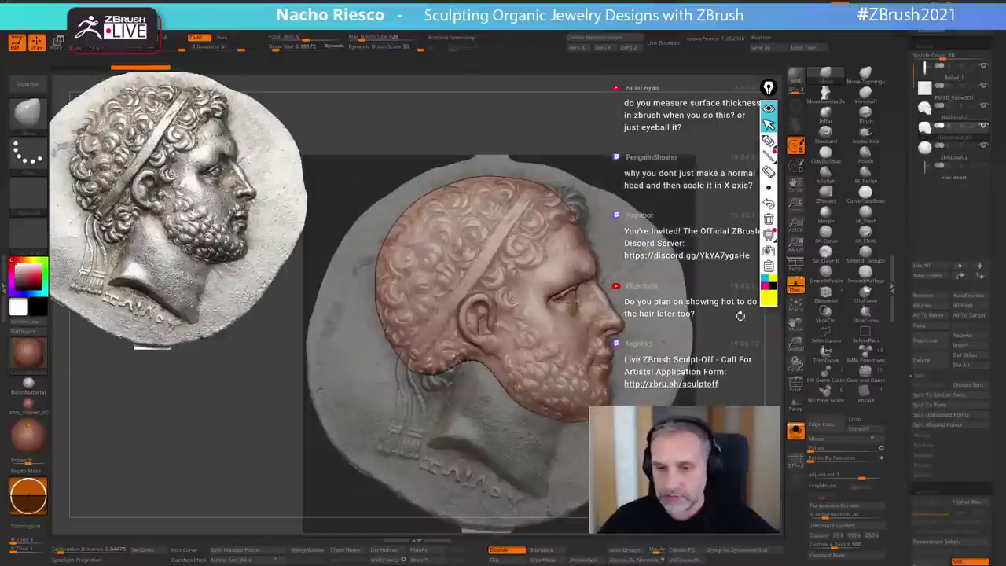
- Lasso-mask the hair area of the duplicated head following the coin's hairline, then hide the reference overlay
right_click_drag(516, 309, 521, 324, "ctrl")
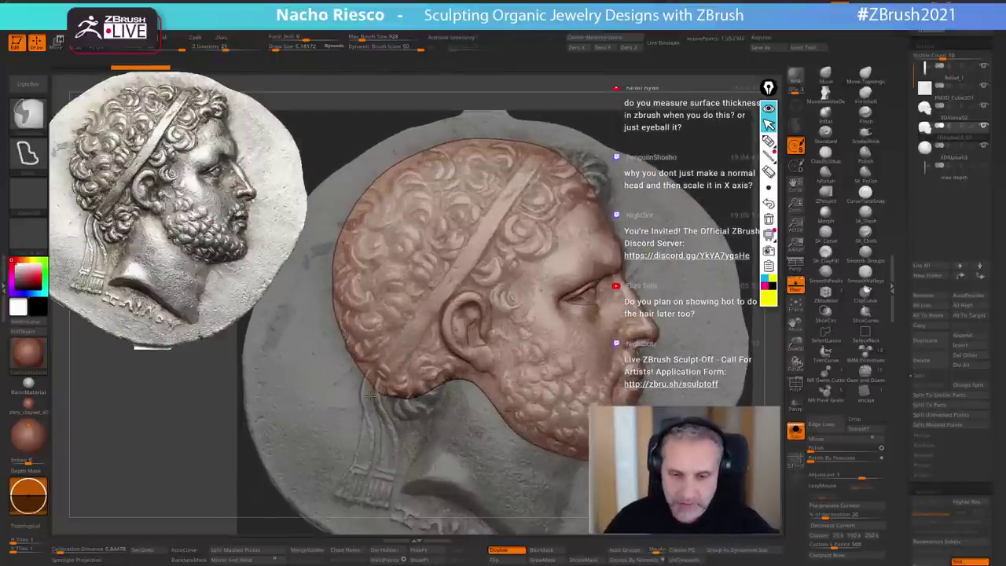
mouse_move(409, 397)
left_mouse_down("ctrl")
mouse_move(440, 393)
mouse_move(460, 376)
mouse_move(513, 301)
mouse_move(543, 229)
mouse_move(573, 209)
mouse_move(463, 106)
mouse_move(330, 434)
left_mouse_up("ctrl")
left_click(797, 430)
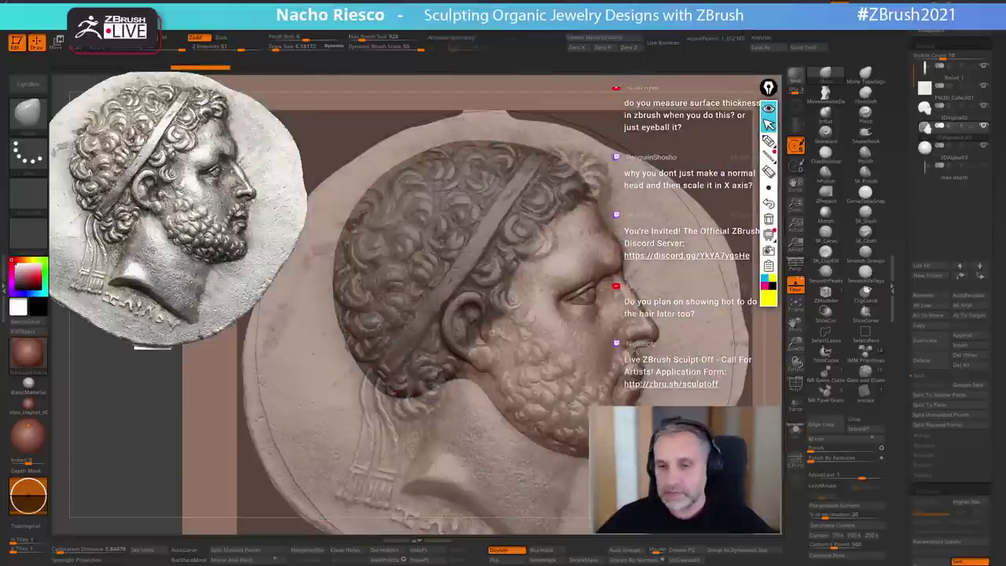
left_click(798, 431)
left_click(801, 289)
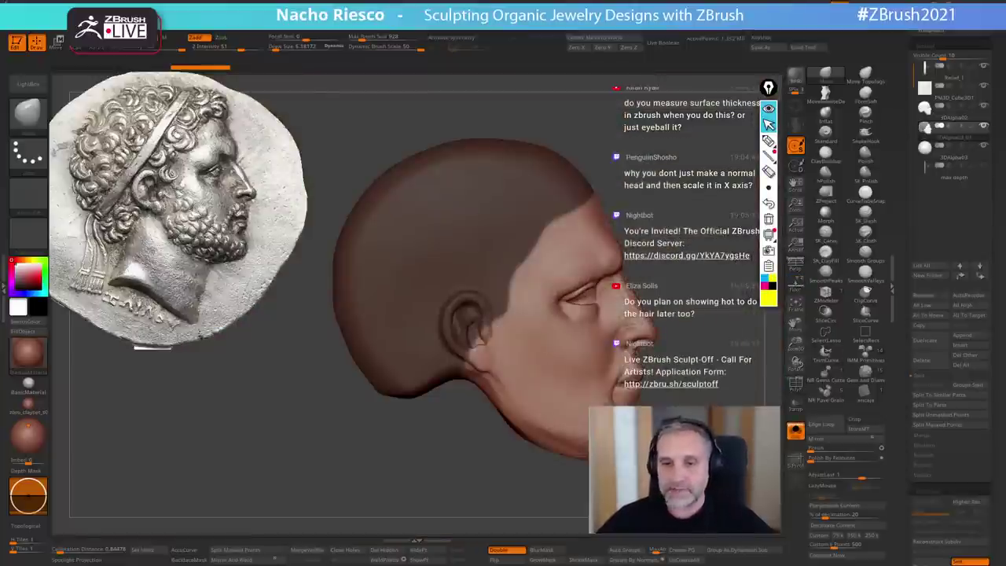
- Hide and delete the face portion of the duplicate, then clear the mask and remesh the remaining hair piece
left_click_drag(503, 507, 497, 483, "alt")
left_click(421, 552)
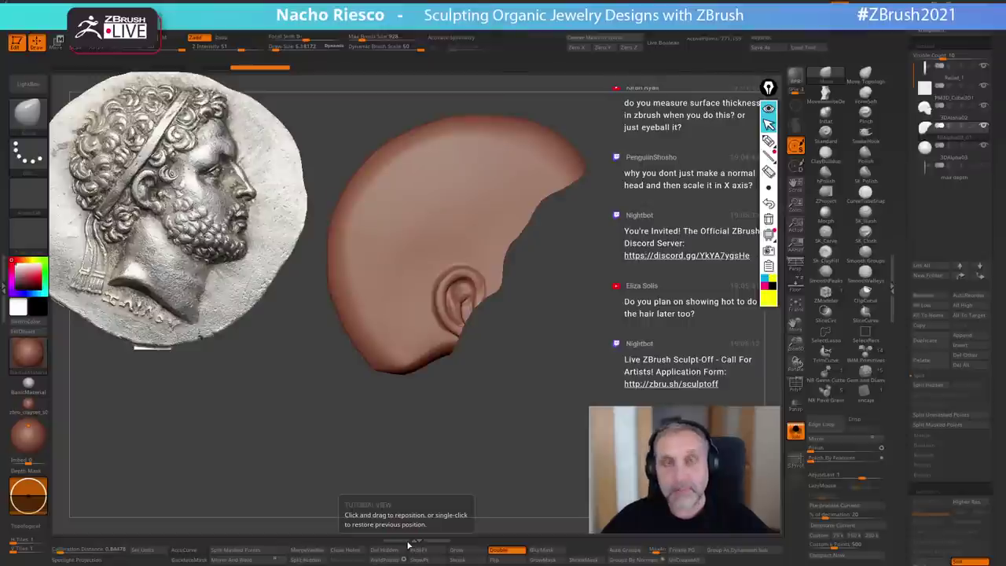
left_click(386, 551)
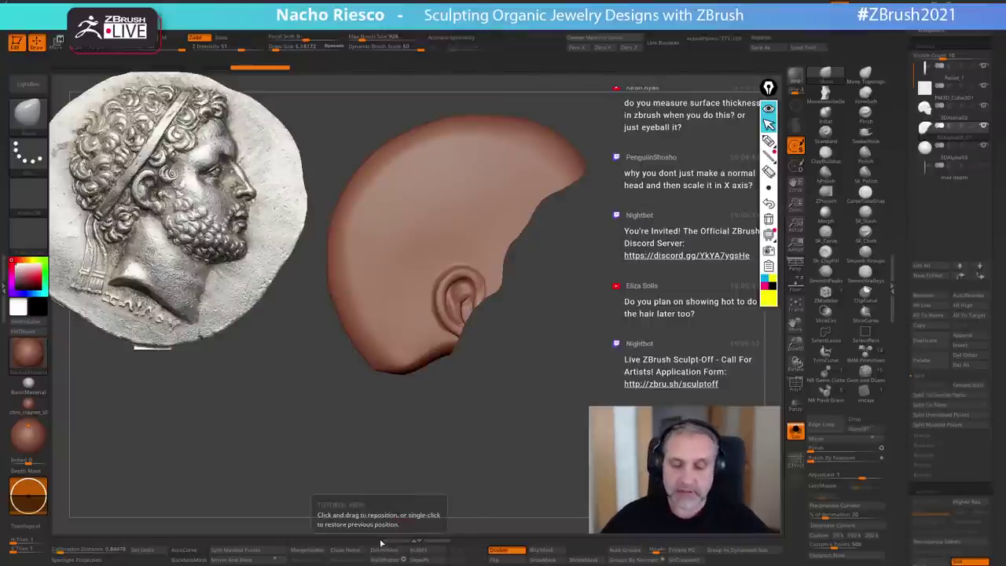
mouse_move(580, 311)
left_mouse_down("ctrl")
mouse_move(606, 402)
mouse_move(566, 420)
mouse_move(613, 411)
left_mouse_up("ctrl")
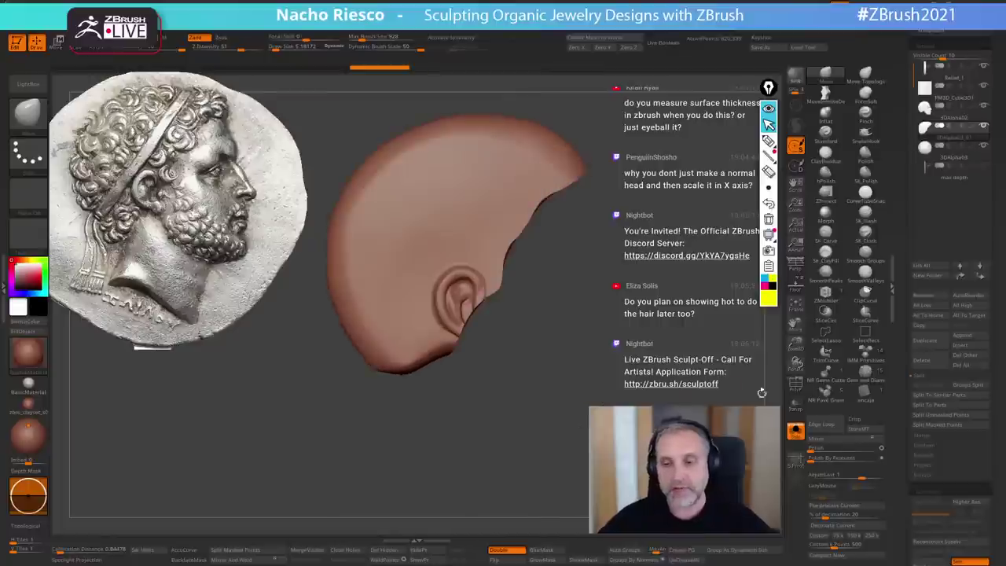
- Show all subtools, inflate the hair piece slightly beyond the head with the transform gizmo, and undo the last operation
left_click(796, 433)
key("w")
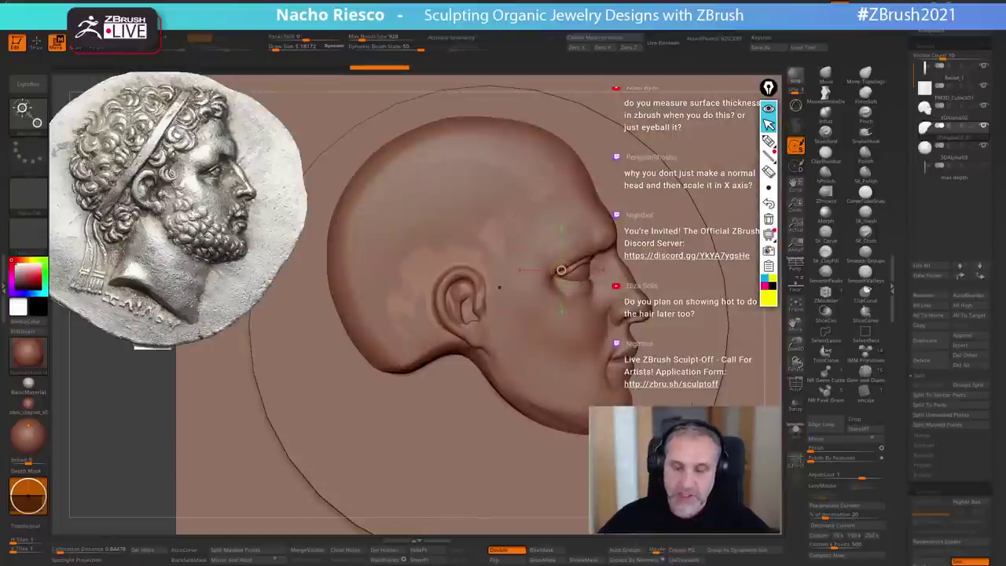
key("y")
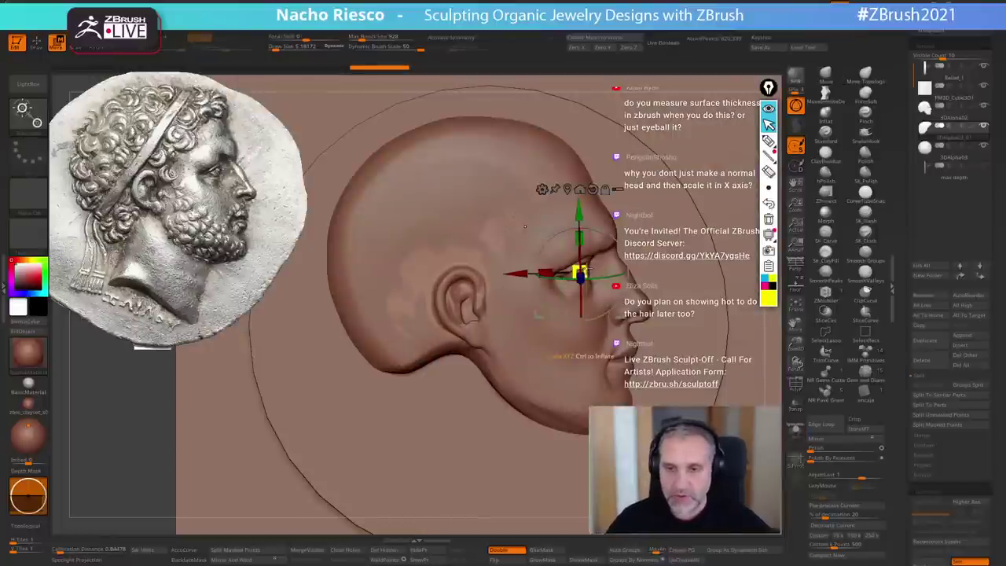
left_click_drag(583, 271, 615, 240, "ctrl")
key("q")
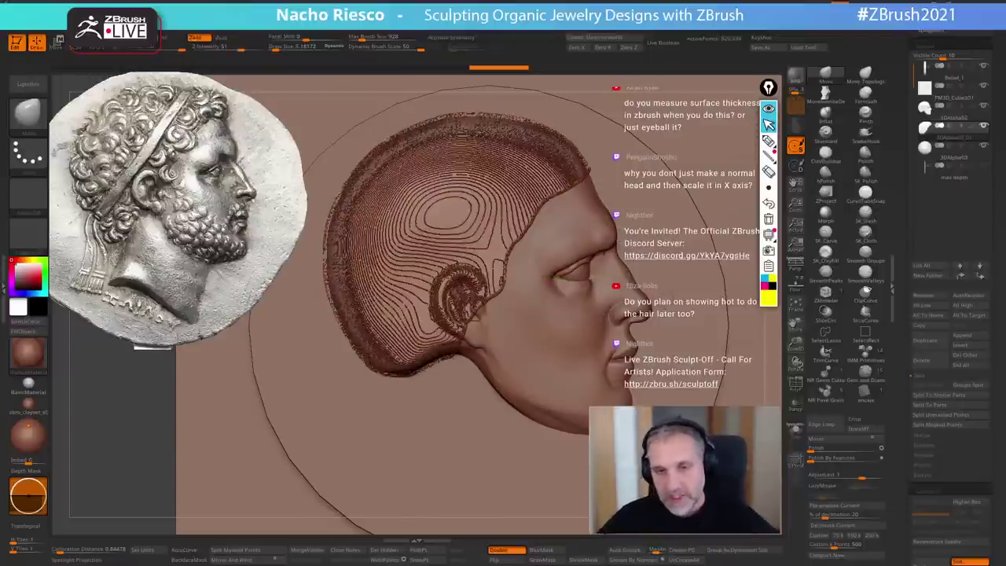
key("ctrl+z")
- Isolate the hair piece and rework its mesh using the Modify Topology options
left_click(797, 432)
left_click_drag(504, 393, 543, 401)
scroll(920, 429, "down", 5)
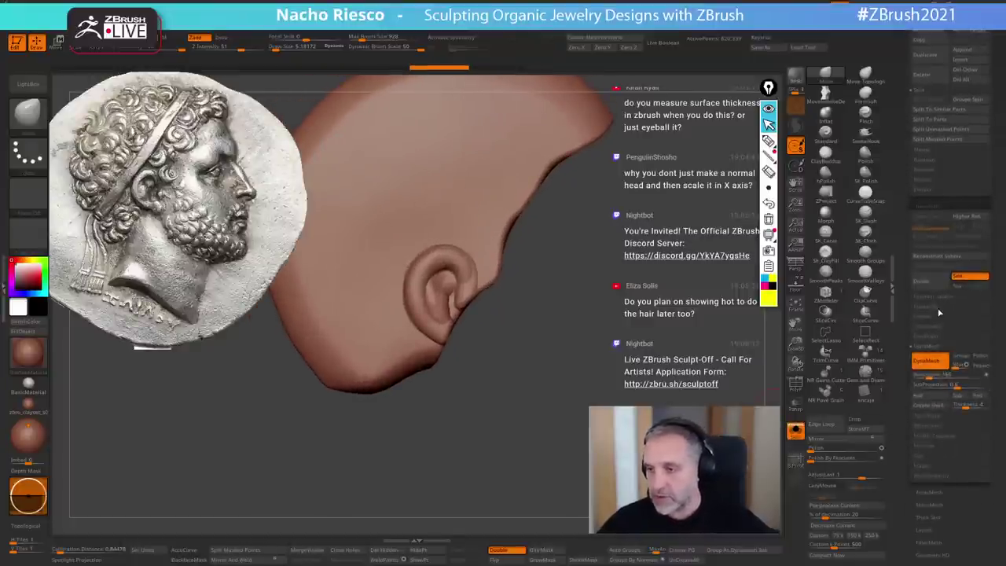
left_click(935, 438)
left_click_drag(905, 456, 906, 405)
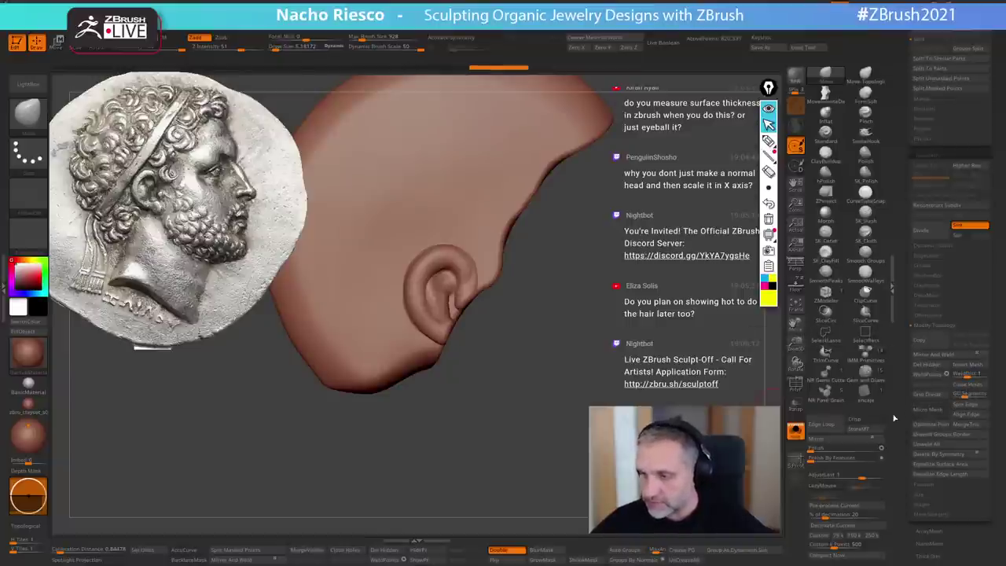
key("ctrl")
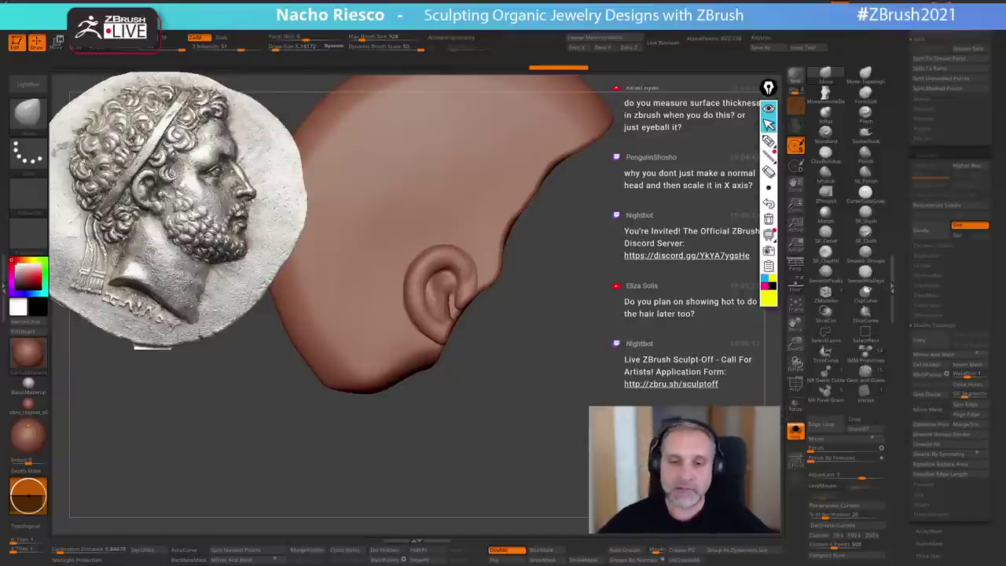
left_click_drag(511, 393, 564, 422, "alt")
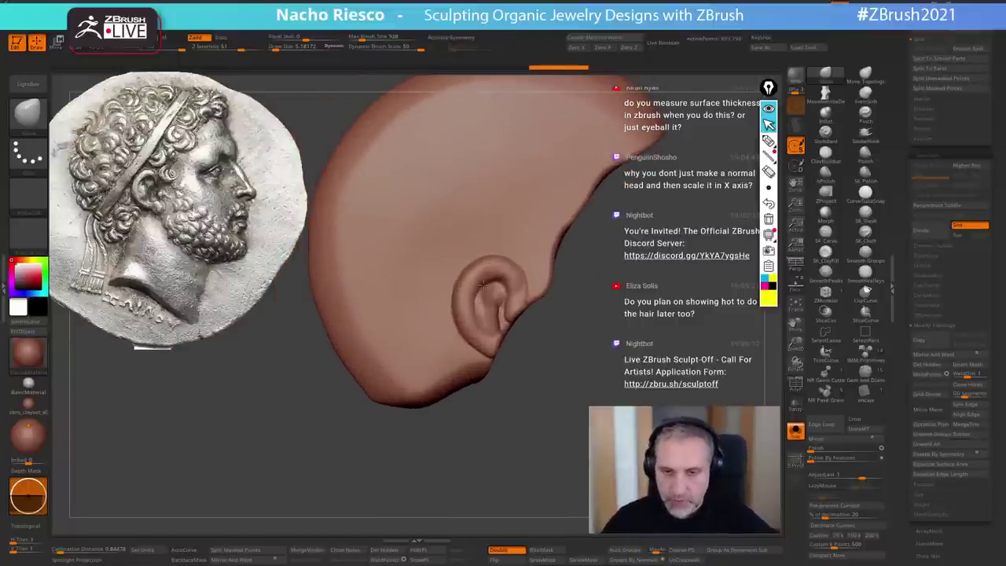
- Show all subtools and trim the hair piece back around the ear and along the temple hairline with the Trim Dynamic brush
left_click(795, 431)
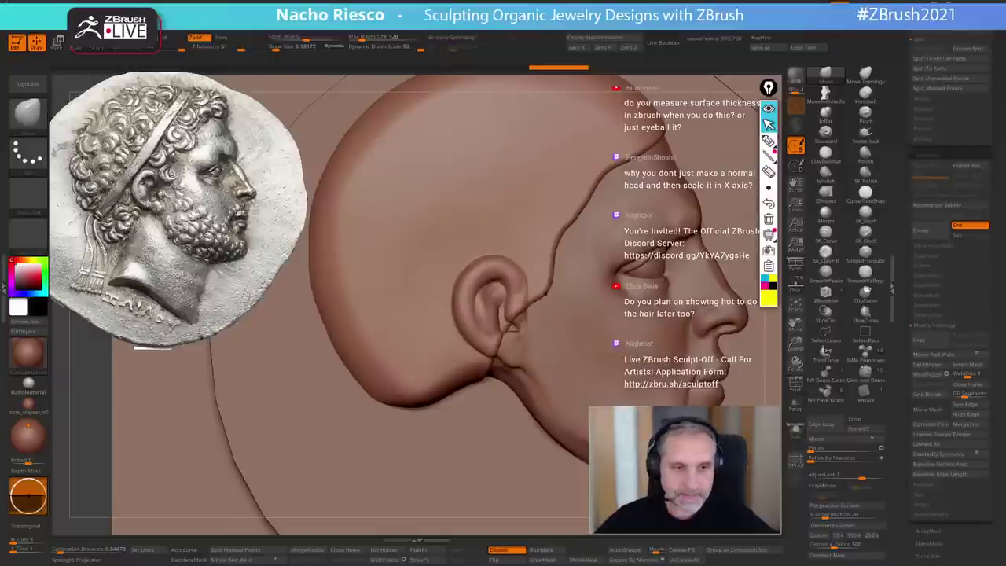
key("b")
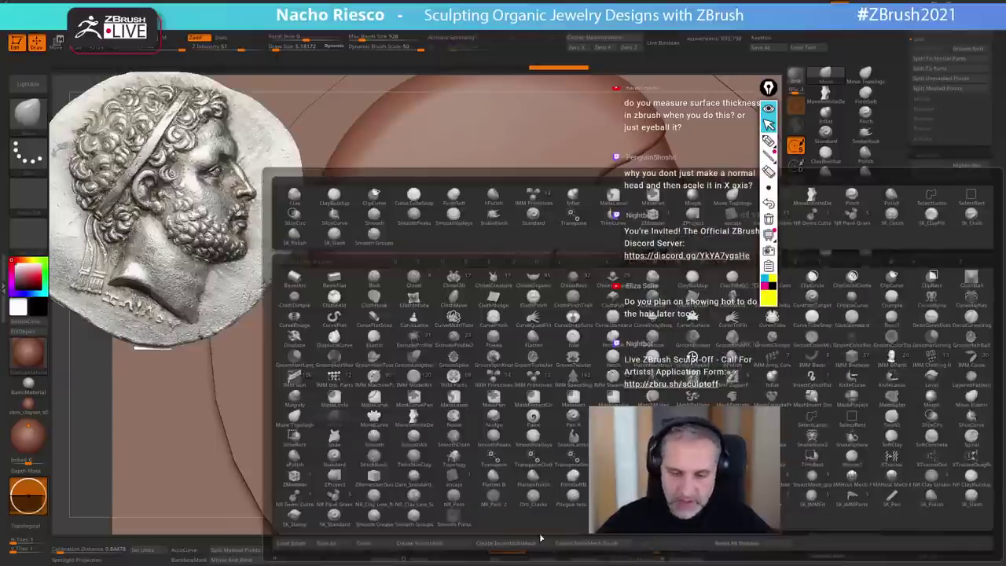
key("t")
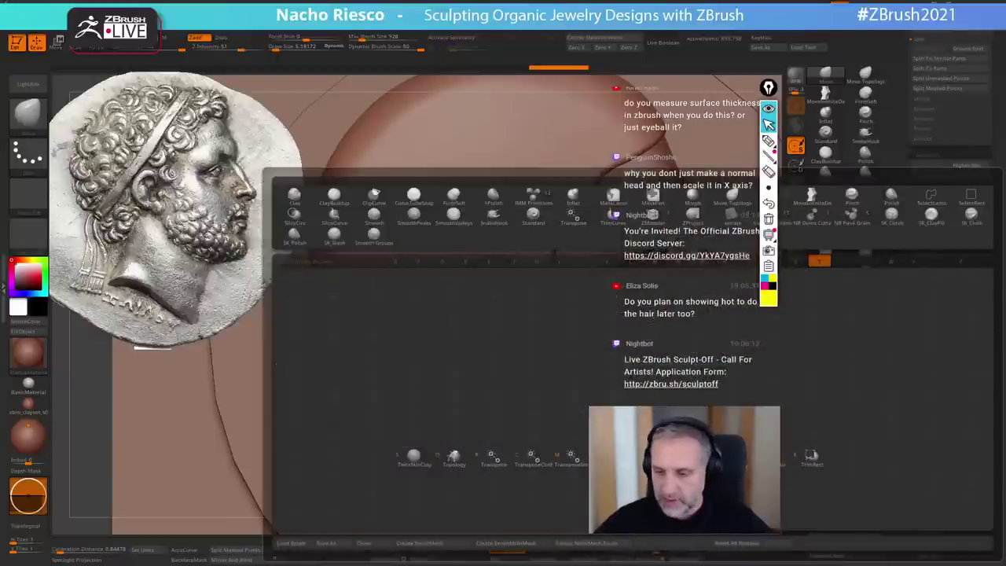
key("d")
key("s")
left_click_drag(509, 334, 502, 333)
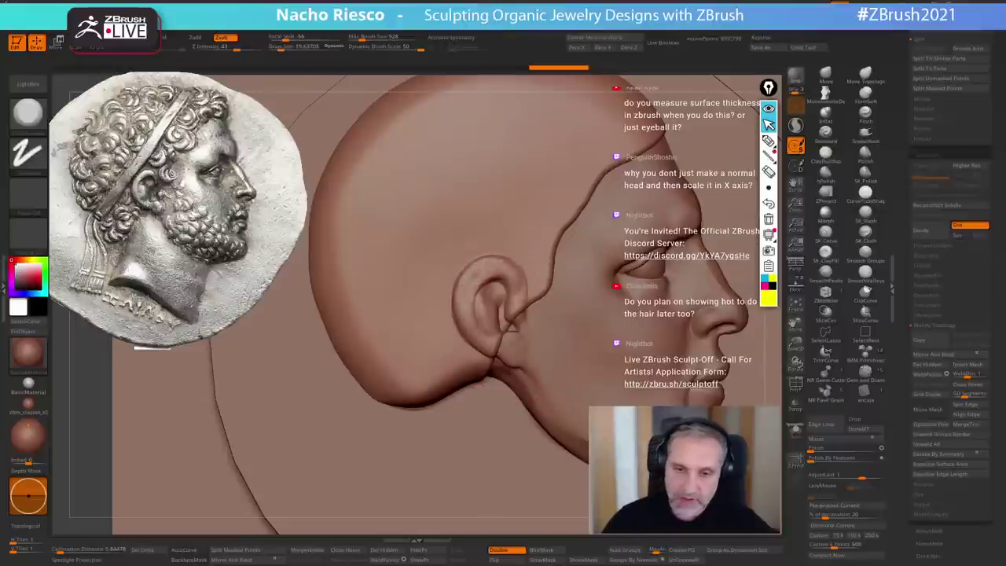
mouse_move(477, 272)
left_mouse_down()
mouse_move(465, 324)
mouse_move(491, 346)
mouse_move(465, 291)
mouse_move(462, 325)
left_mouse_up()
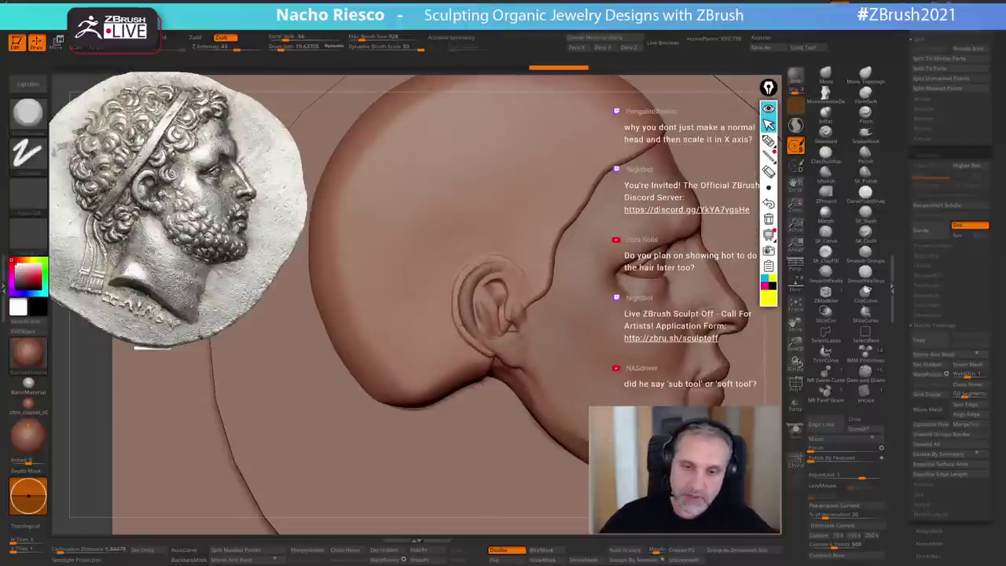
key("s")
mouse_move(548, 288)
left_mouse_down()
mouse_move(568, 223)
mouse_move(635, 154)
left_mouse_up()
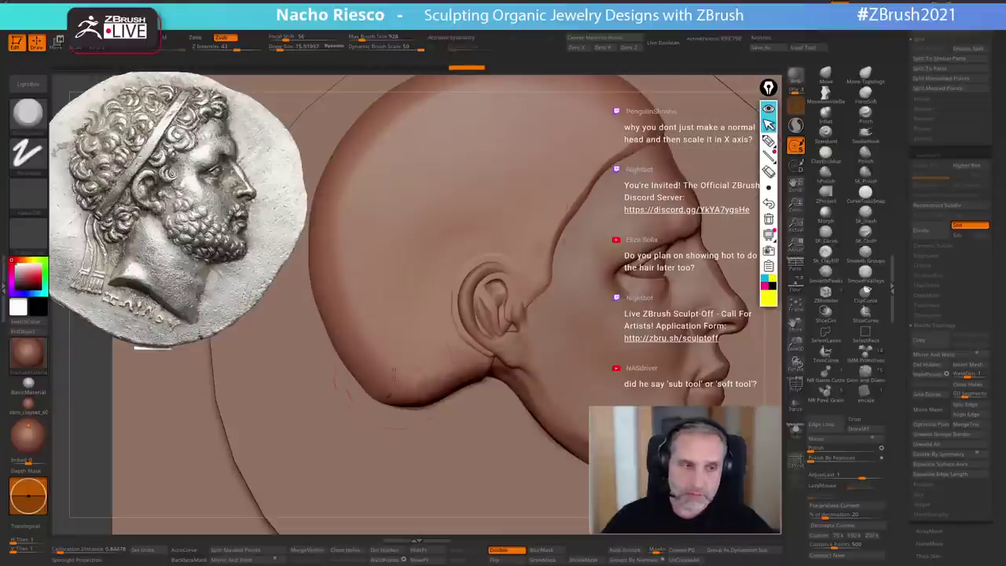
- Check the hair piece in isolation, then adjust its edges around the ear and at the nape with the Move brush
right_click_drag(410, 366, 442, 409, "alt")
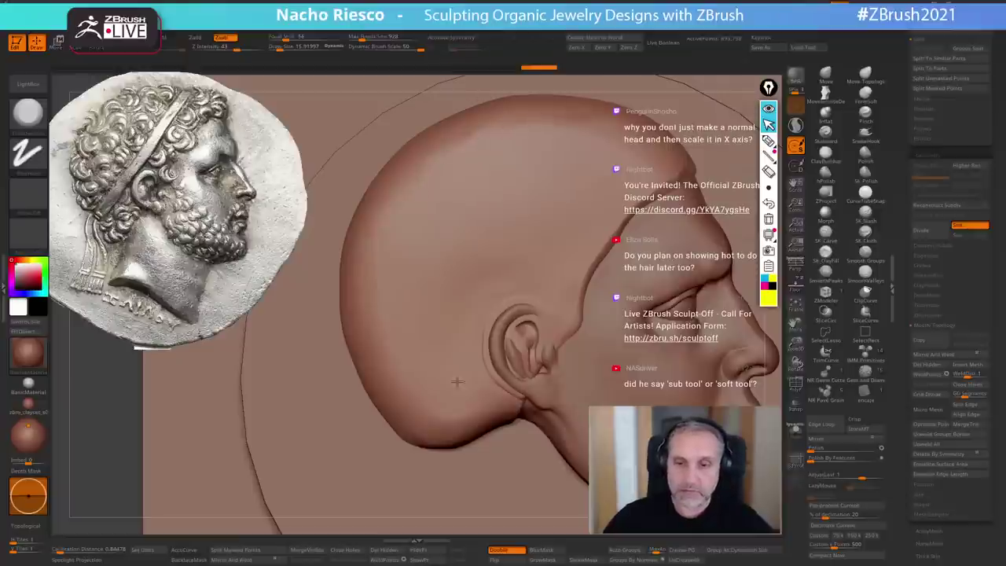
left_click(795, 426)
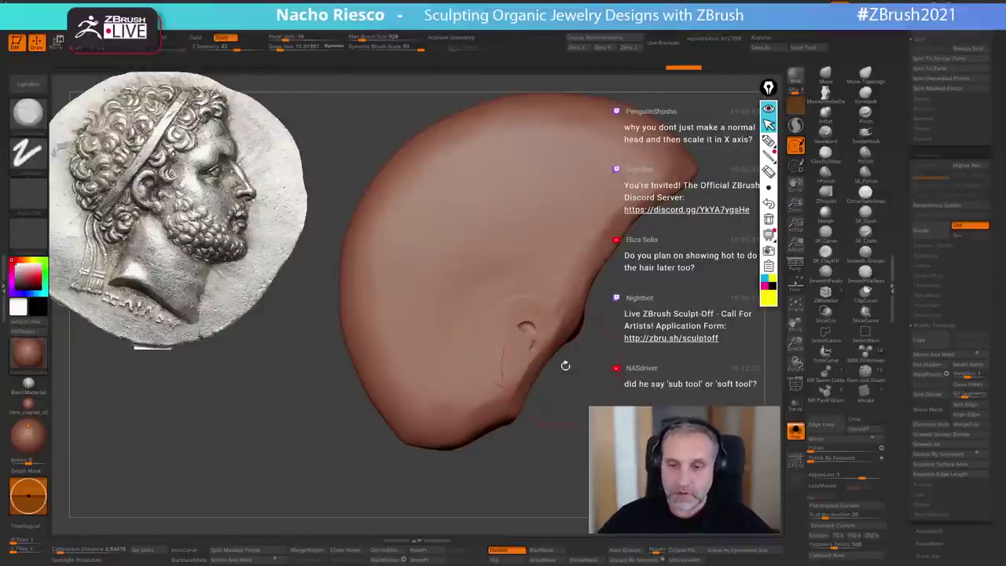
left_click_drag(565, 365, 535, 369)
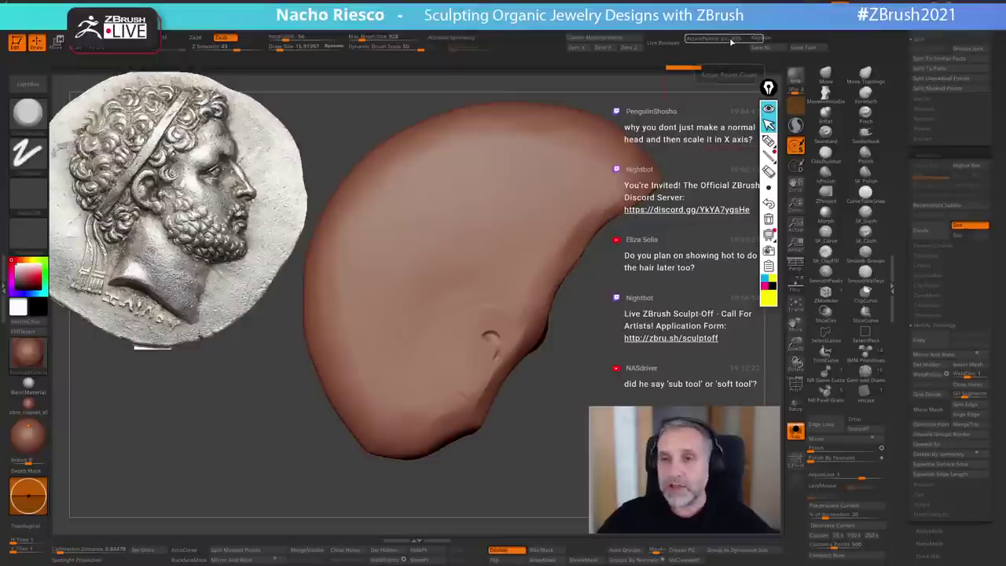
left_click(796, 431)
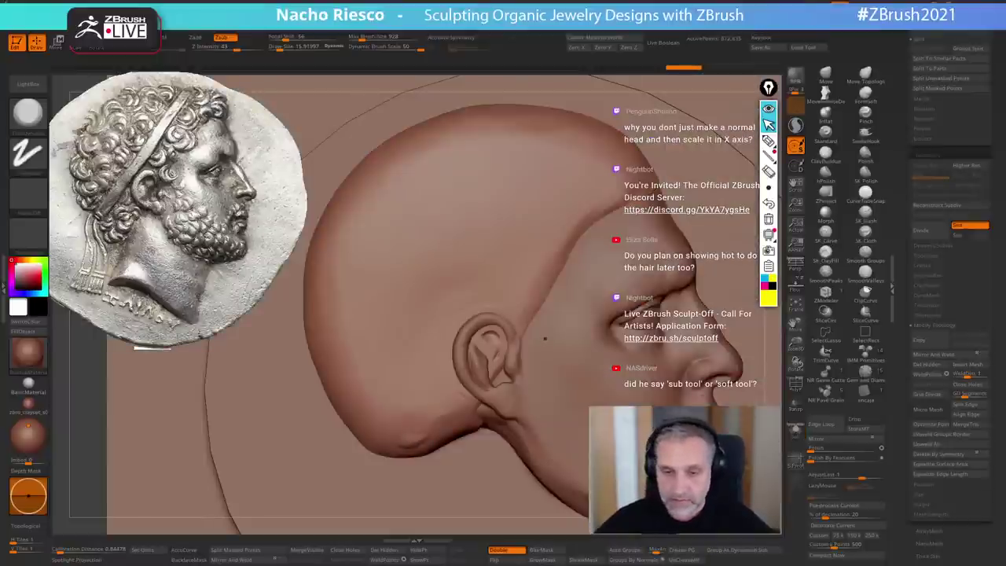
left_click(826, 74)
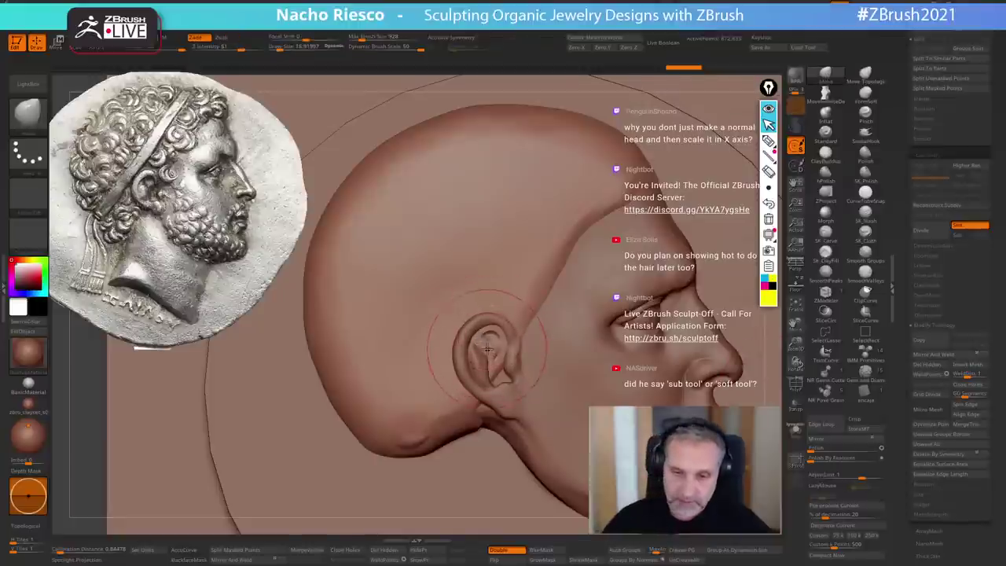
left_click_drag(488, 348, 486, 342)
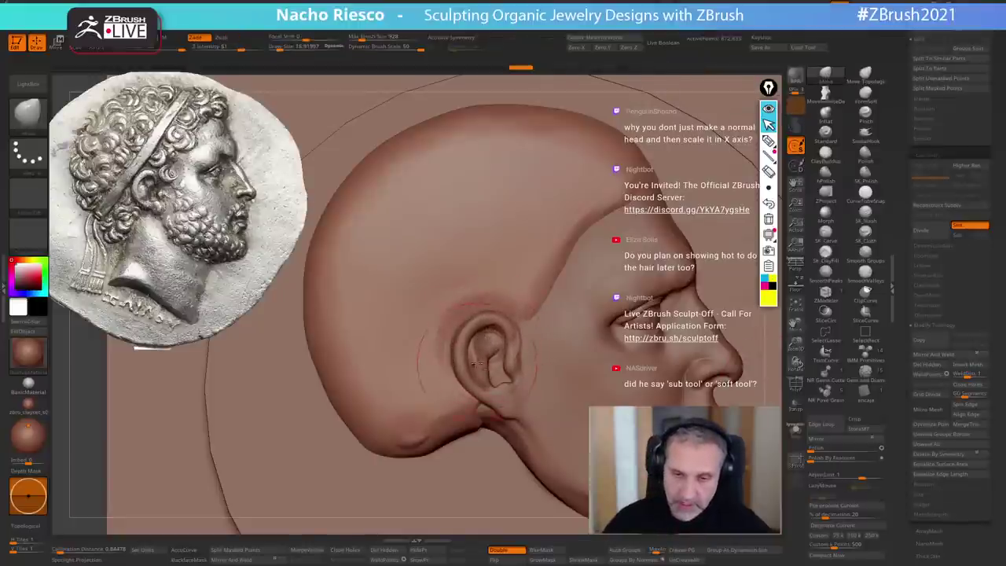
left_click_drag(428, 435, 428, 430)
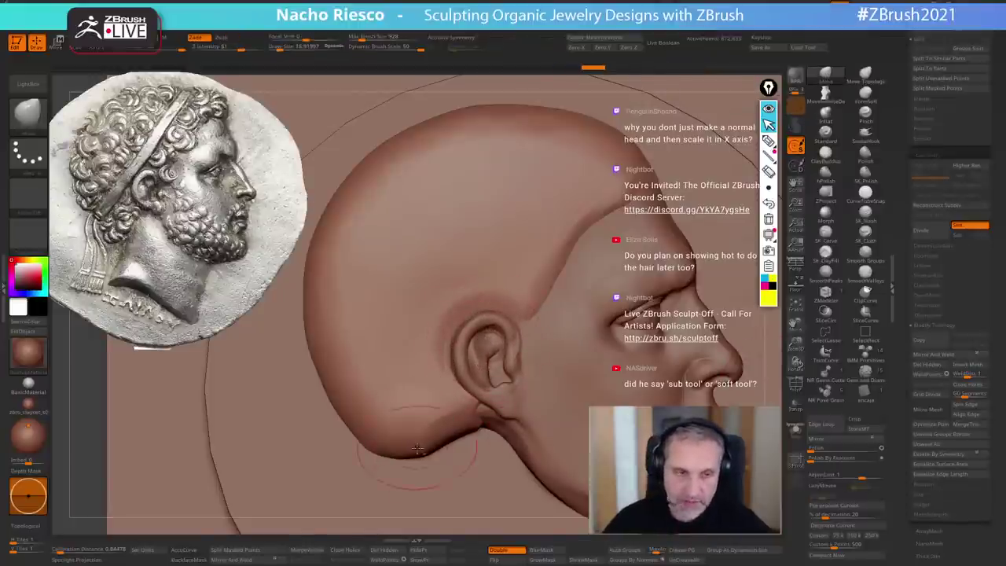
- Display the coin reference overlay, try pulling the hair's nape down to the coin's outline, and undo the last operations
left_click(796, 287)
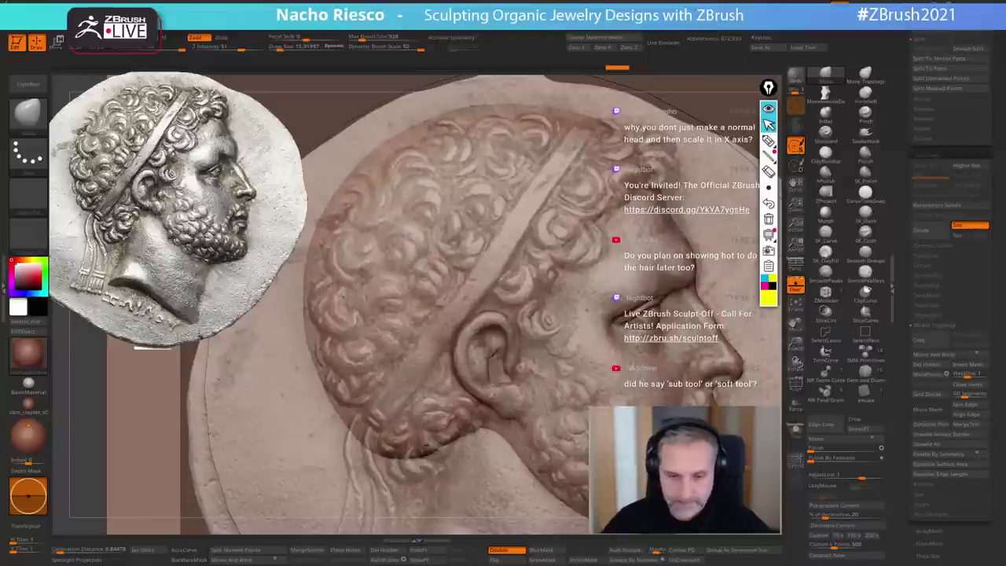
mouse_move(415, 451)
left_mouse_down()
mouse_move(418, 475)
mouse_move(452, 462)
left_mouse_up()
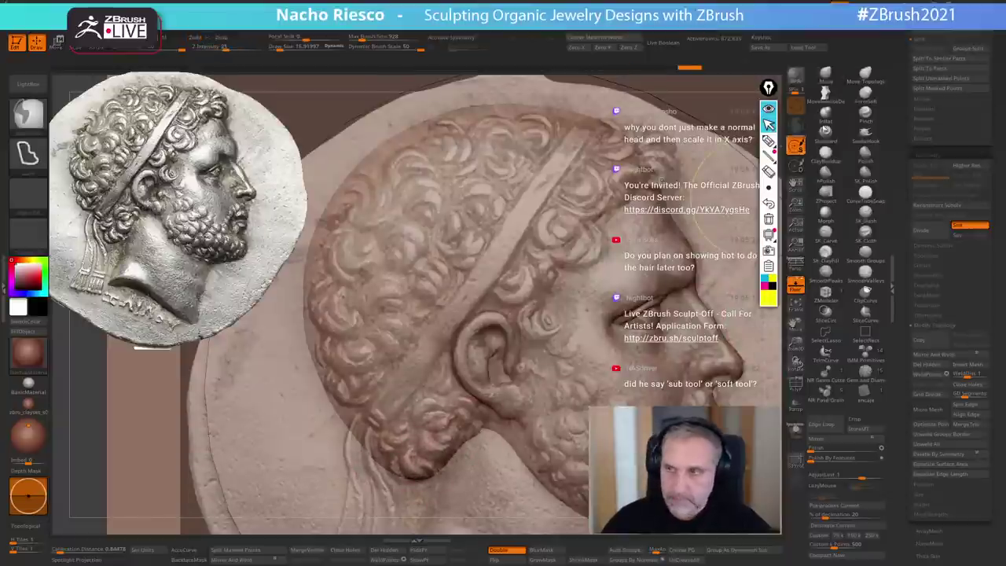
key("ctrl+z")
key("ctrl+z")
key("ctrl+z")
- Match the nape, back and crown of the hair piece to the coin's silhouette with the Move Infinite Depth brush
left_click(826, 96)
right_click_drag(504, 403, 532, 331, "alt")
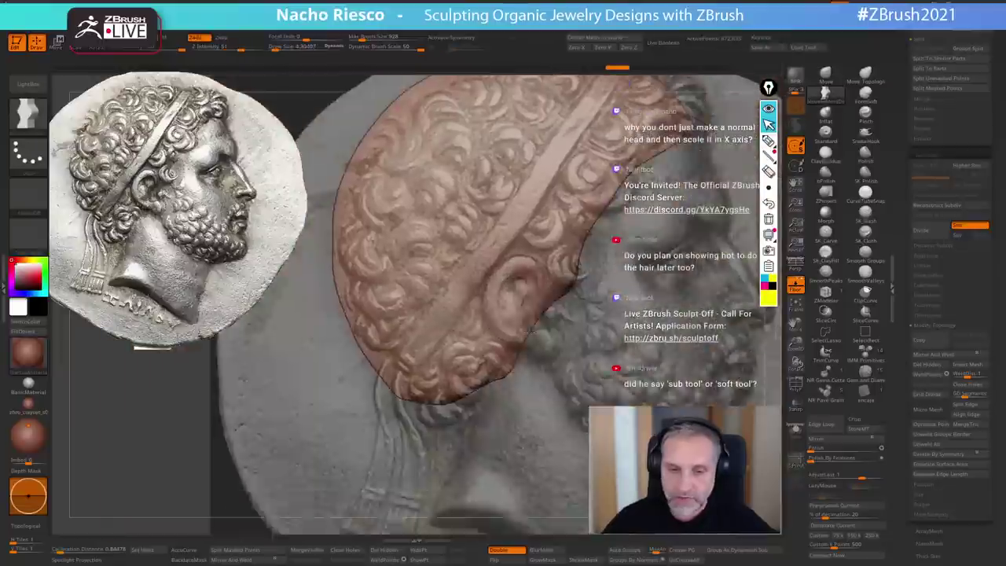
left_click(467, 399, "ctrl+shift")
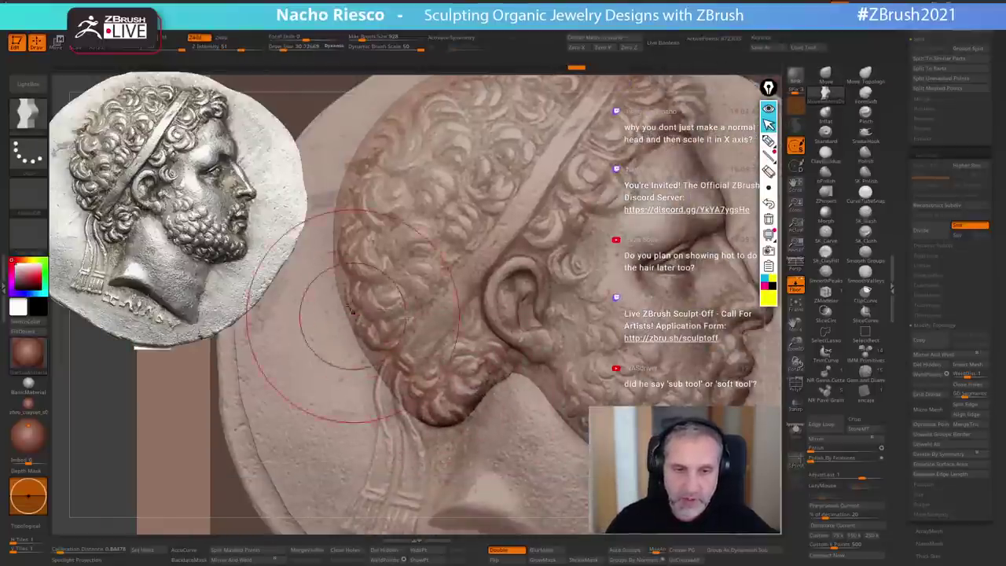
left_click_drag(350, 309, 368, 297)
right_click_drag(360, 214, 367, 307, "alt")
mouse_move(365, 303)
left_mouse_down()
mouse_move(352, 274)
mouse_move(363, 264)
left_mouse_up()
left_click_drag(390, 223, 399, 228)
left_click_drag(437, 178, 444, 185)
left_click_drag(485, 156, 490, 163)
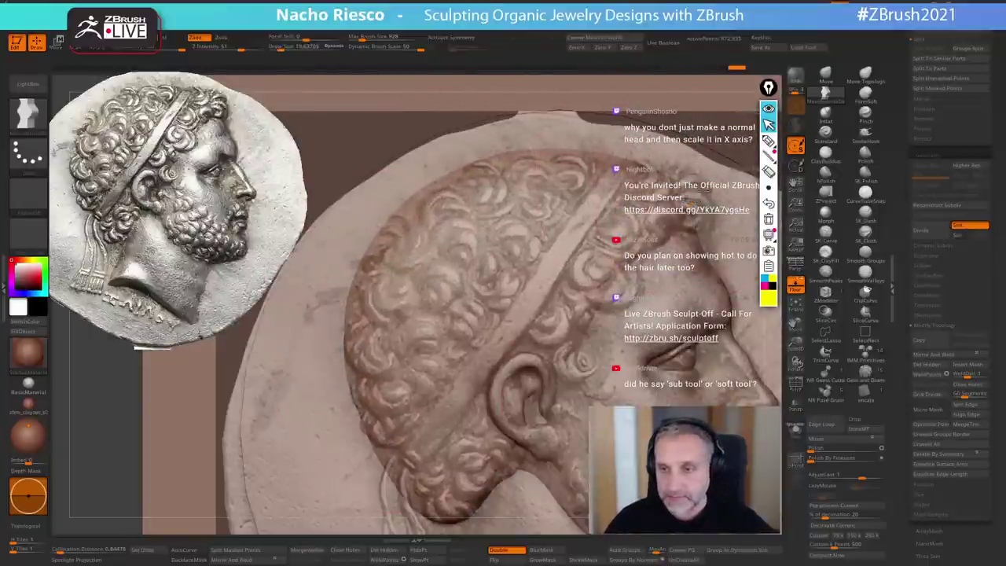
- Refine the front hairline with a smaller brush, then hide the reference overlay and reshape the hair beside the ear
key("s")
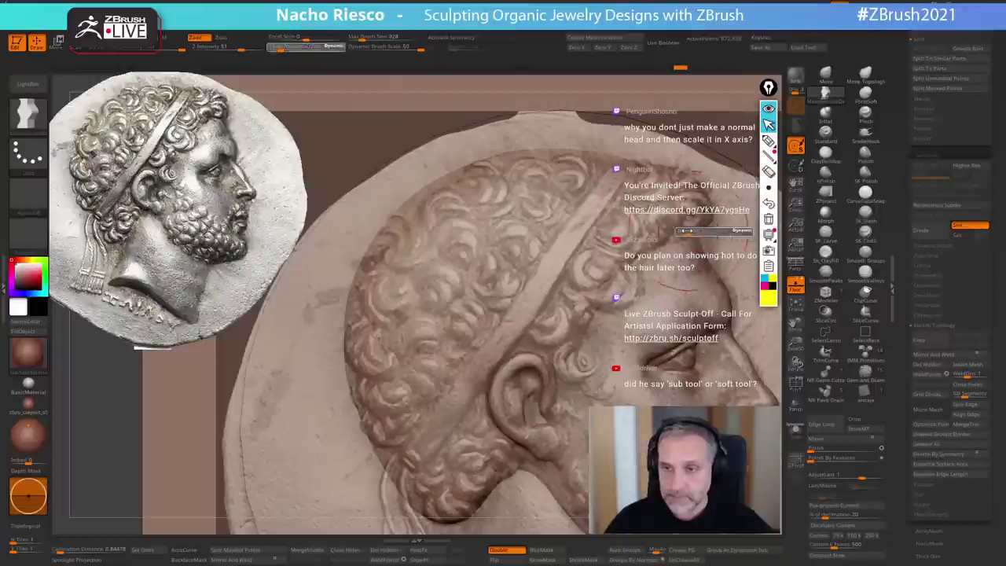
left_click(686, 231)
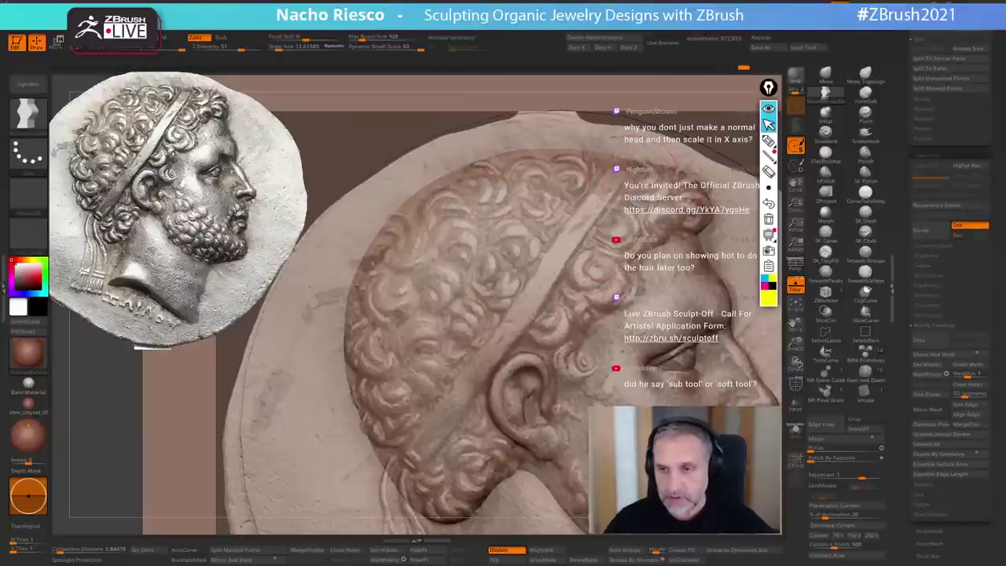
left_click(801, 292)
right_click_drag(685, 283, 717, 236)
right_click_drag(672, 123, 544, 322)
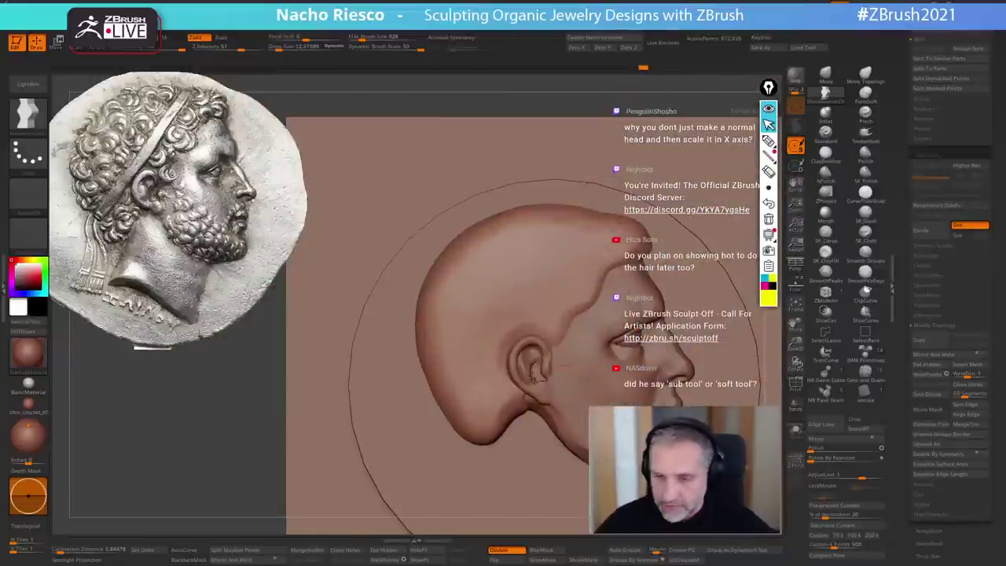
left_click_drag(533, 378, 566, 353)
- Isolate the hair piece, smooth its ear hollow and lower edge with the Smooth Valleys and Smooth Peaks brushes, and show all subtools
left_click(795, 431)
right_click_drag(613, 388, 556, 479, "ctrl")
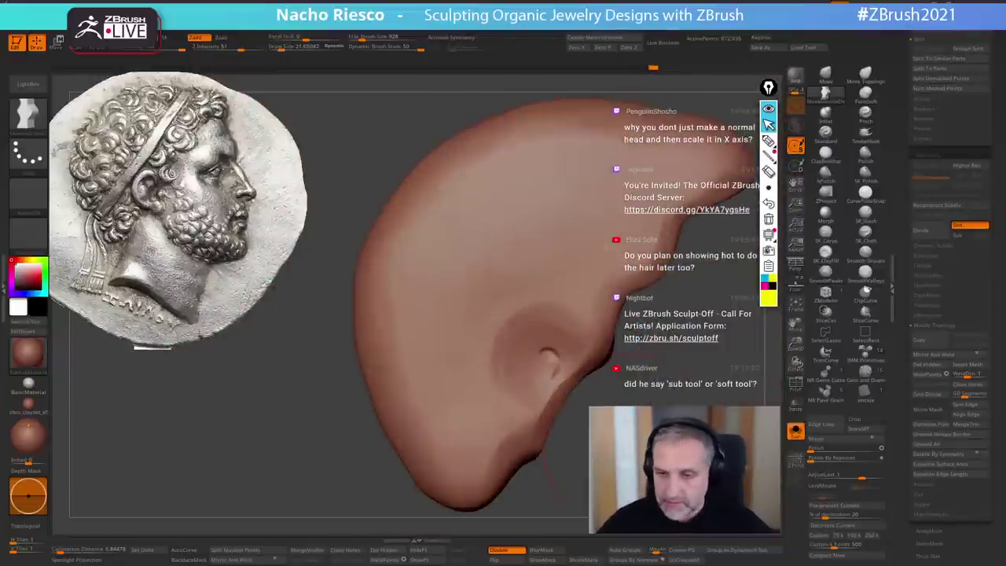
left_click(864, 273)
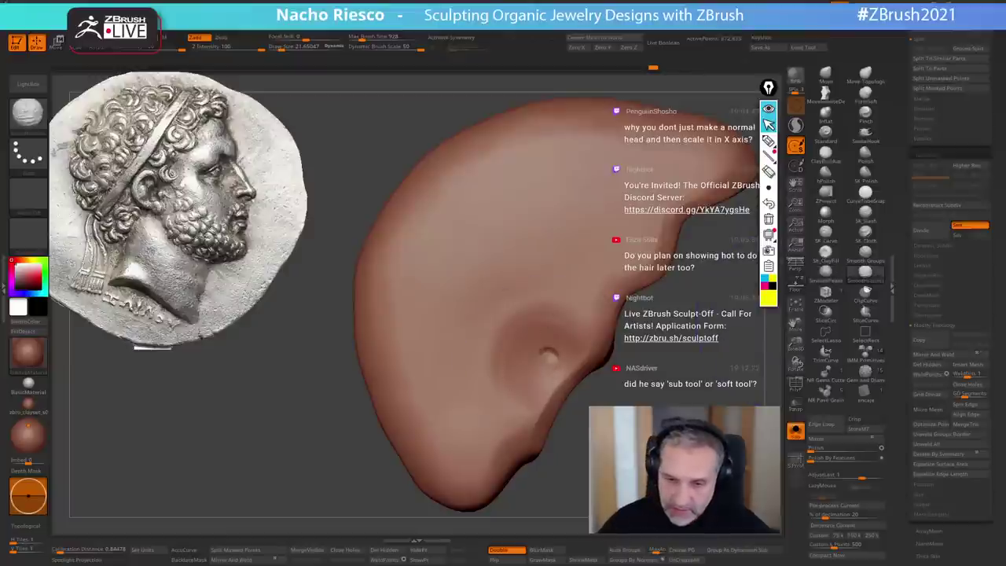
left_click(822, 276, "shift")
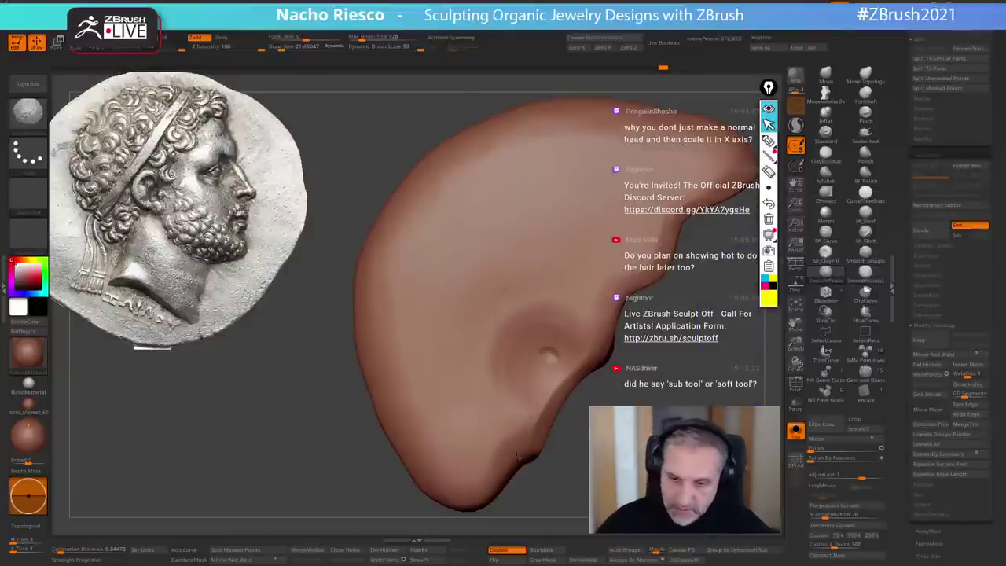
left_click_drag(517, 458, 531, 436, "shift")
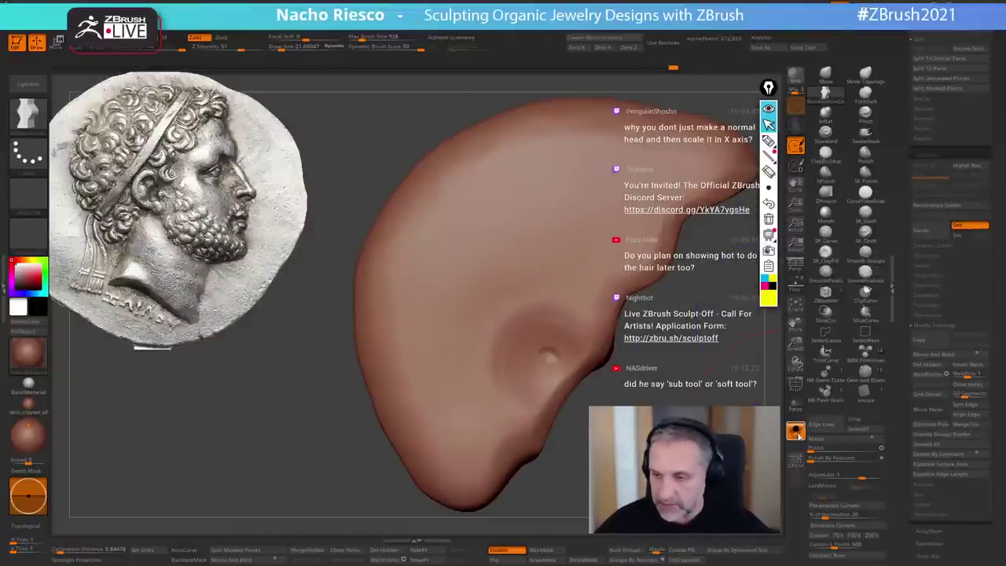
key("ctrl+z")
key("ctrl+shift+z")
left_click(797, 434)
- Insert a cylinder below the jaw with the IMM Primitives brush and split it into its own subtool for the neck
scroll(598, 365, "down", 3)
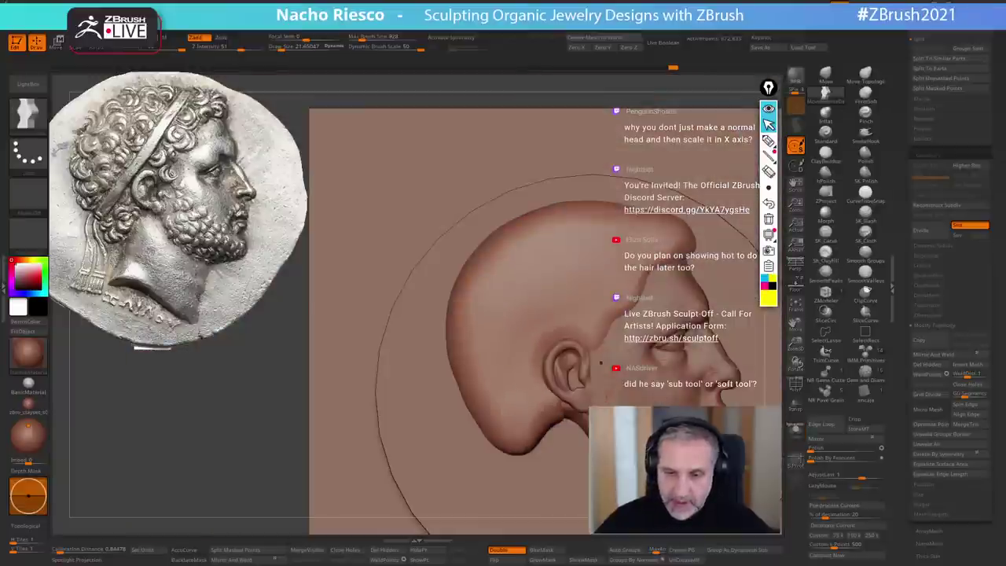
left_click_drag(629, 434, 586, 408, "alt")
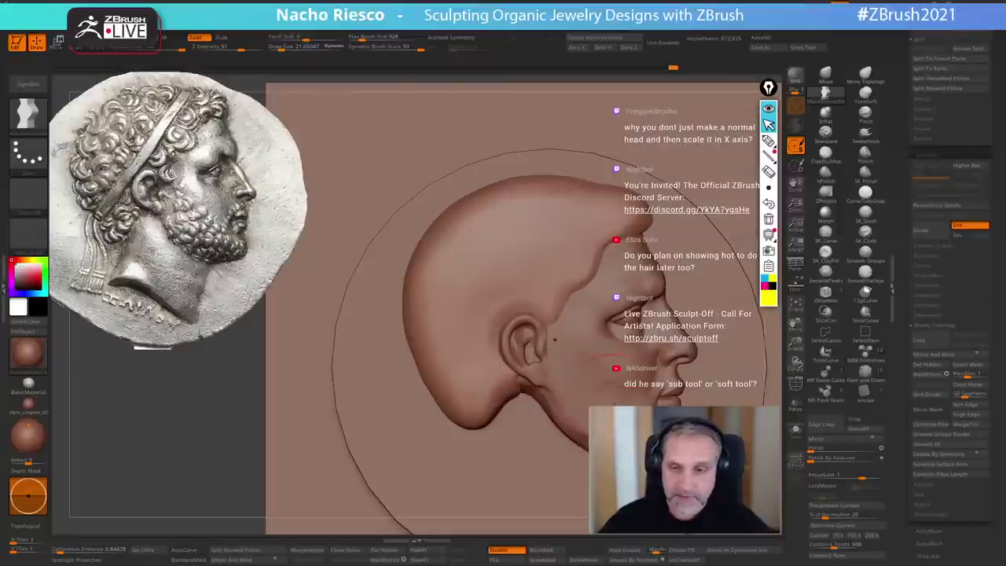
right_click_drag(537, 403, 439, 404, "alt")
right_click(438, 403)
right_click_drag(727, 420, 757, 364, "alt")
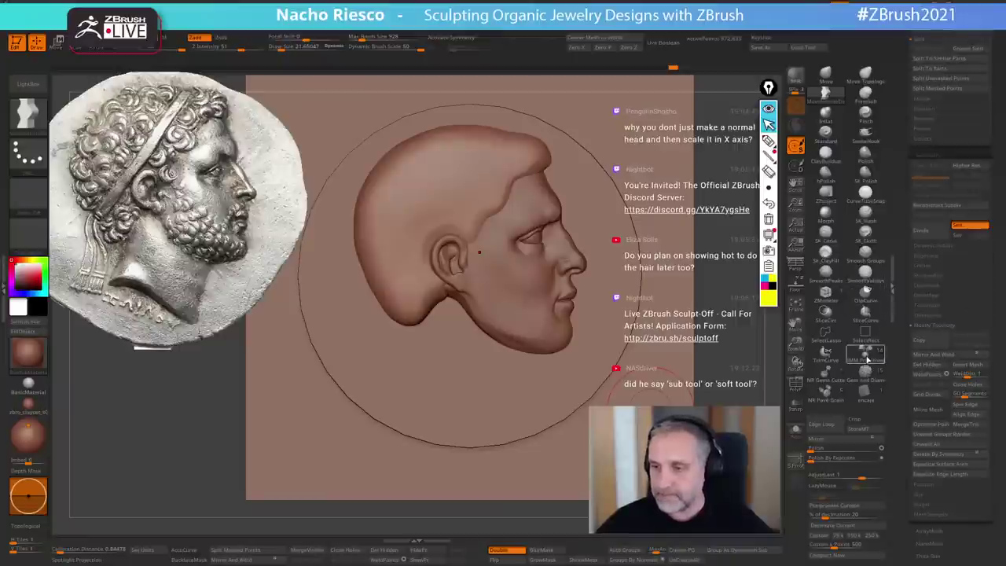
left_click(868, 359)
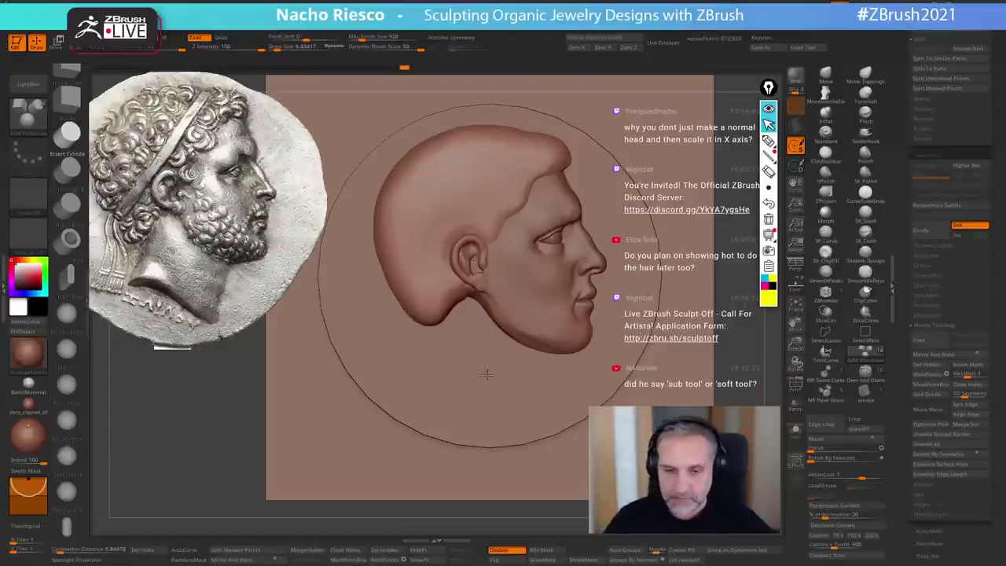
left_click_drag(487, 375, 455, 418)
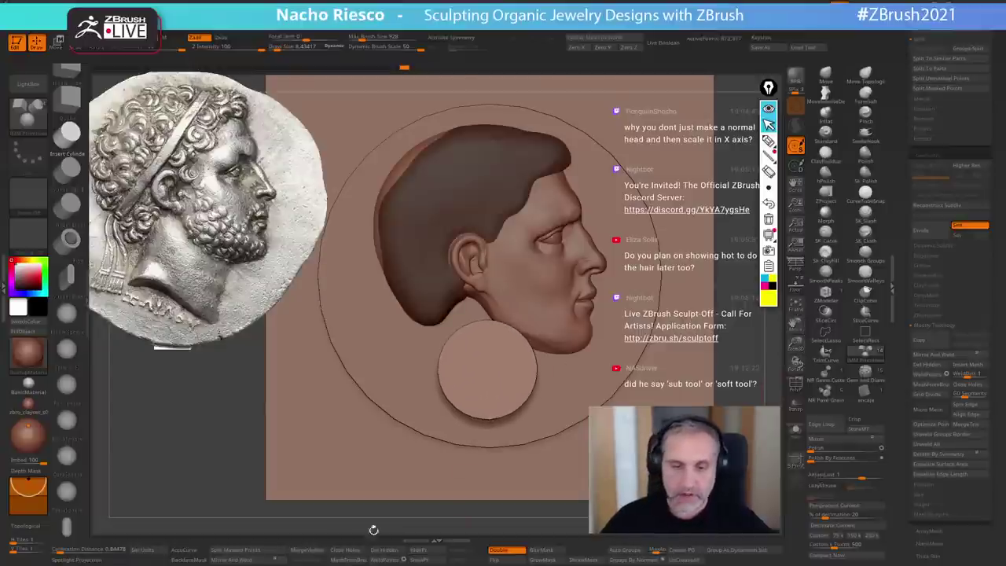
left_click(271, 552)
- Rotate the neck cylinder with the gizmo from a side view so that it stands upright beneath the head
left_click_drag(316, 522, 472, 519)
key("w")
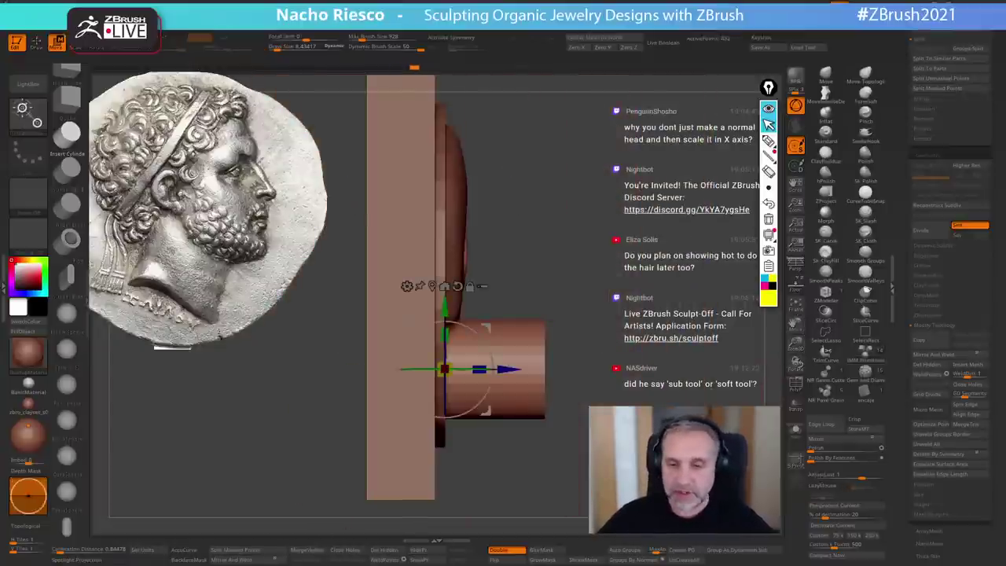
mouse_move(492, 357)
left_mouse_down("shift")
mouse_move(473, 409)
mouse_move(456, 417)
mouse_move(460, 370)
mouse_move(447, 369)
mouse_move(485, 370)
left_mouse_up("shift")
key("ctrl+z")
left_click_drag(486, 410, 493, 371)
left_click_drag(605, 384, 532, 386, "shift")
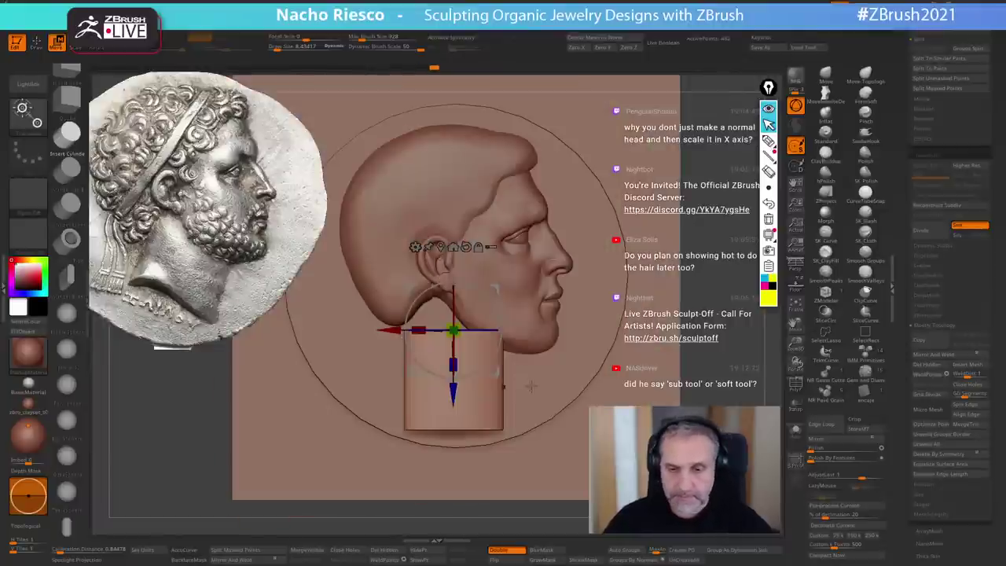
- Display the reference overlay, then tilt the cylinder and position it over the coin's neck
left_click(795, 285)
left_click_drag(496, 303, 500, 311)
key("q")
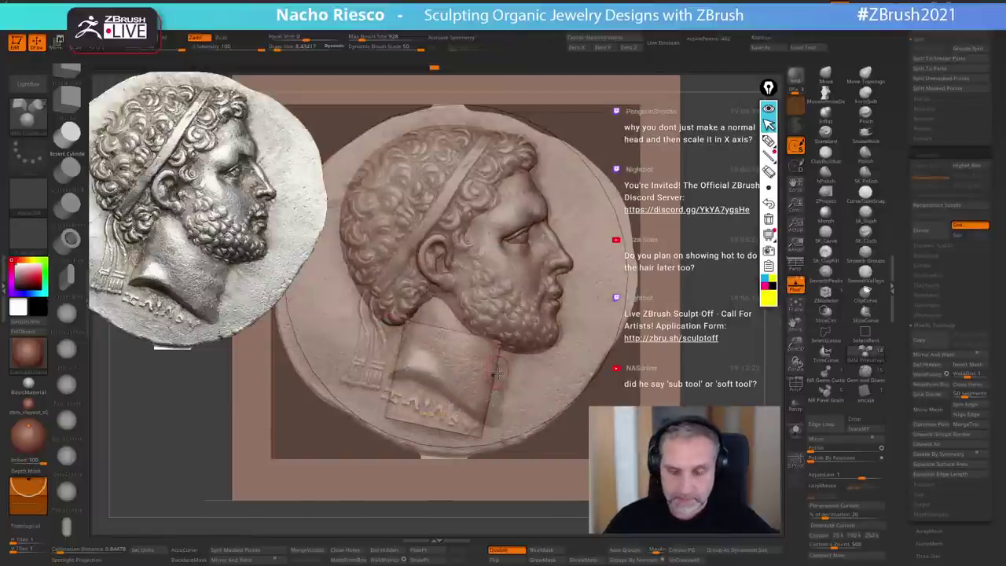
key("w")
left_click_drag(498, 372, 508, 348)
key("q")
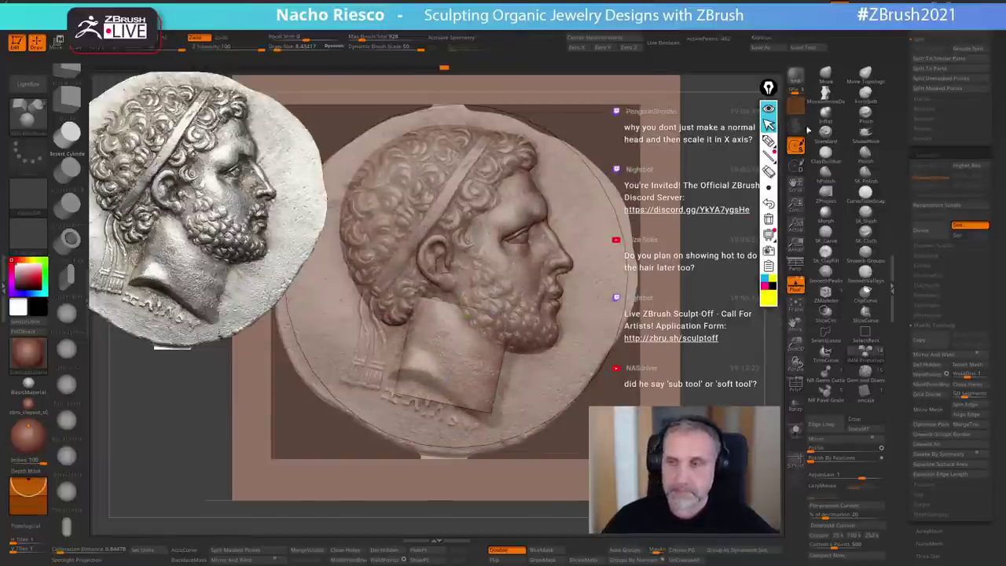
- Reshape the neck cylinder with the Move Infinite Depth brush so that its outline follows the coin's neck and lower cut
left_click(826, 95)
key("s")
mouse_move(414, 381)
left_mouse_down()
mouse_move(425, 382)
mouse_move(405, 378)
mouse_move(398, 365)
left_mouse_up()
key("s")
left_click_drag(400, 371, 390, 372)
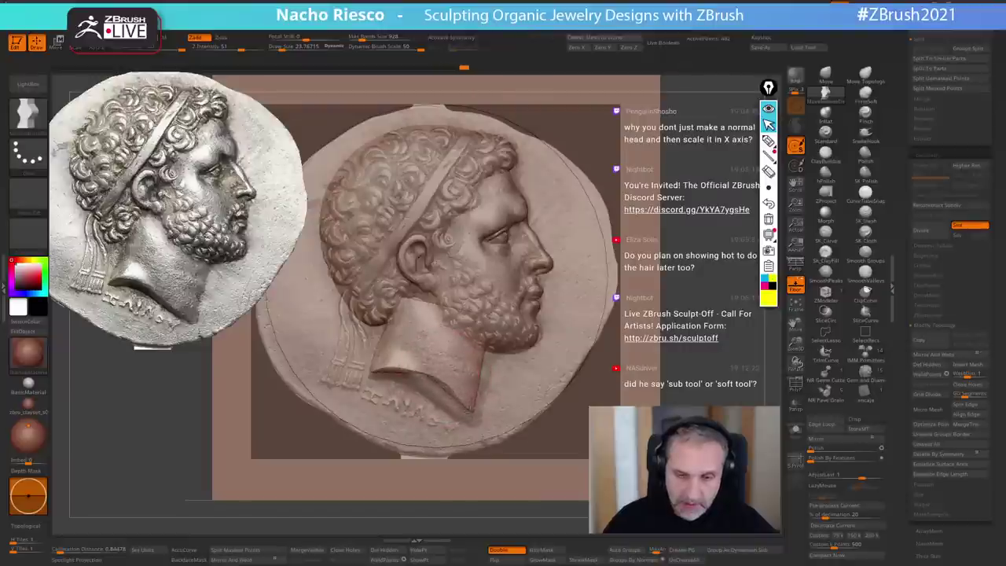
left_click_drag(473, 406, 472, 411)
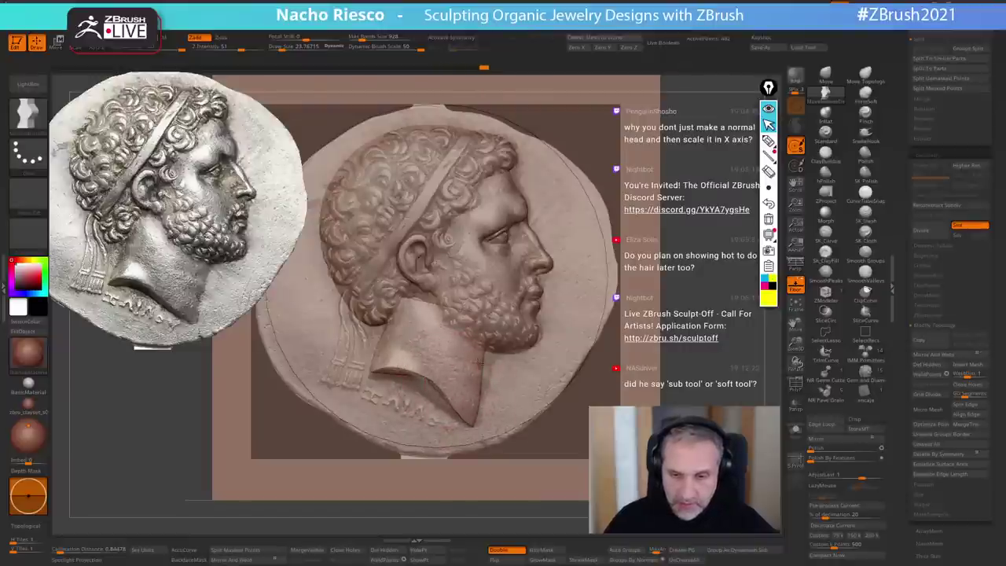
left_click_drag(483, 365, 489, 364)
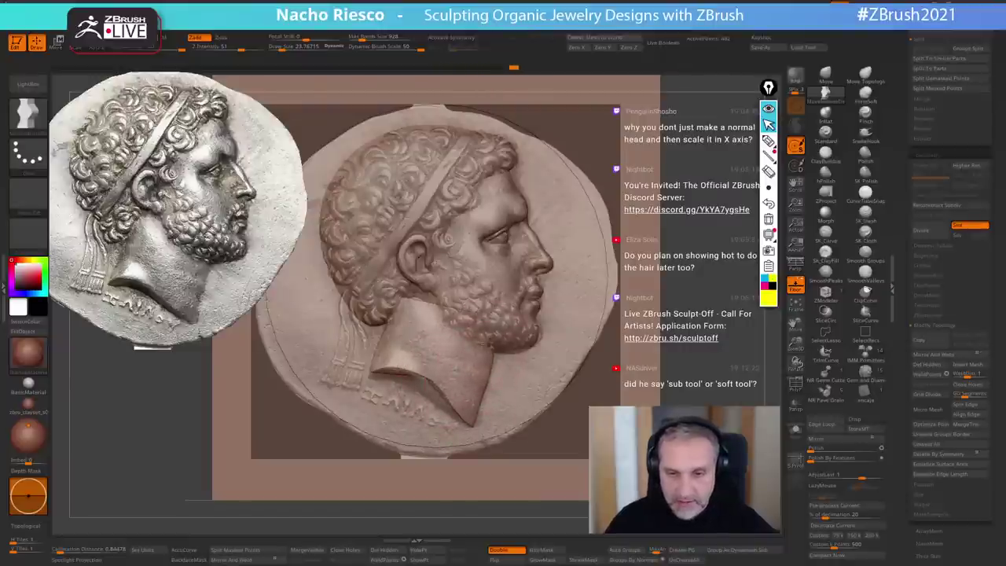
key("]")
mouse_move(437, 318)
left_mouse_down()
mouse_move(421, 286)
mouse_move(442, 287)
mouse_move(448, 308)
mouse_move(425, 295)
left_mouse_up()
- Move the neck slightly towards the background plate with the gizmo from a side view
right_click_drag(437, 358, 508, 351, "shift")
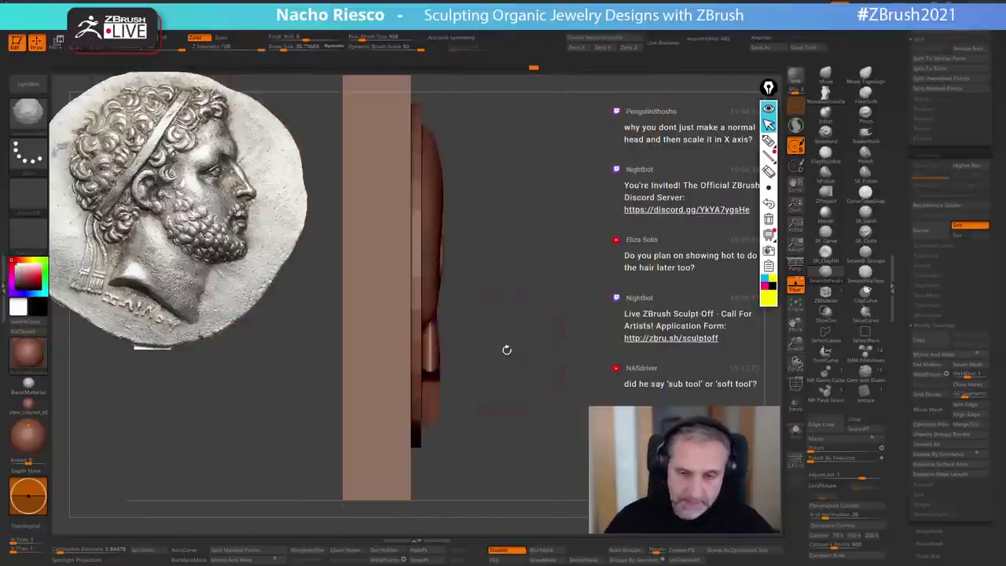
key("w")
left_click_drag(475, 350, 470, 352)
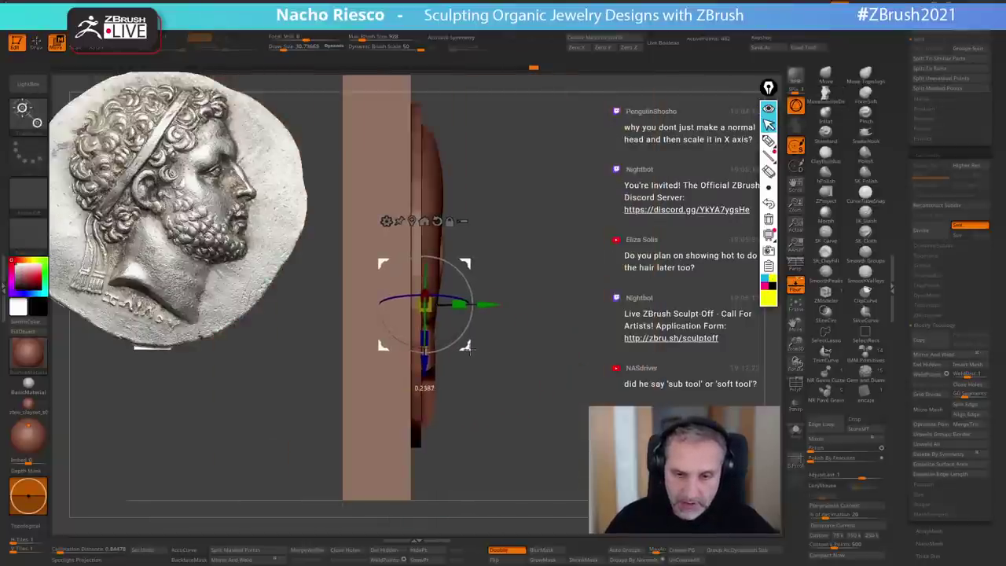
right_click_drag(576, 352, 524, 350, "shift")
key("q")
- Isolate the neck, enable BackfaceMask, raise its surface with a larger brush from below, and show all subtools
right_click_drag(669, 321, 694, 223)
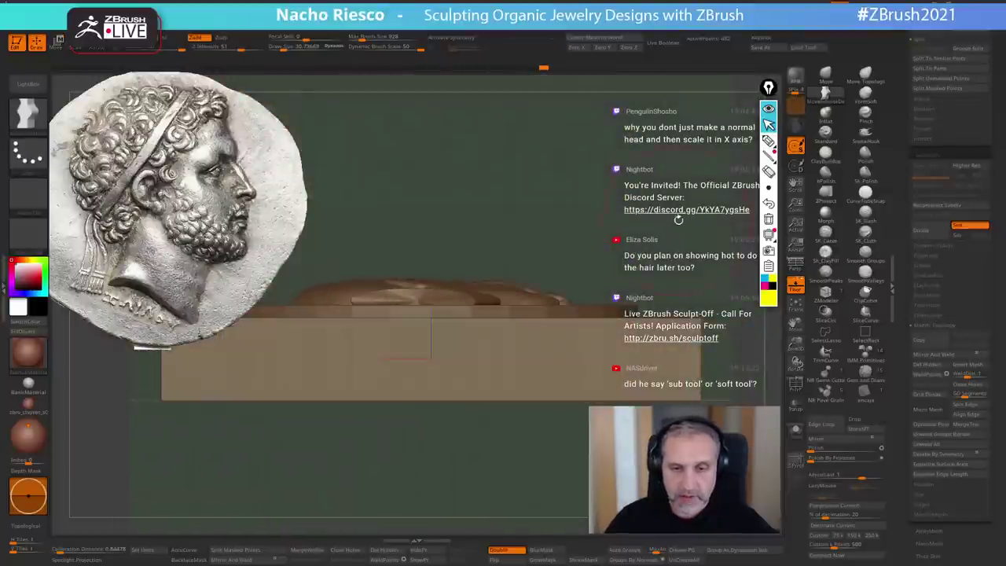
left_click(796, 431)
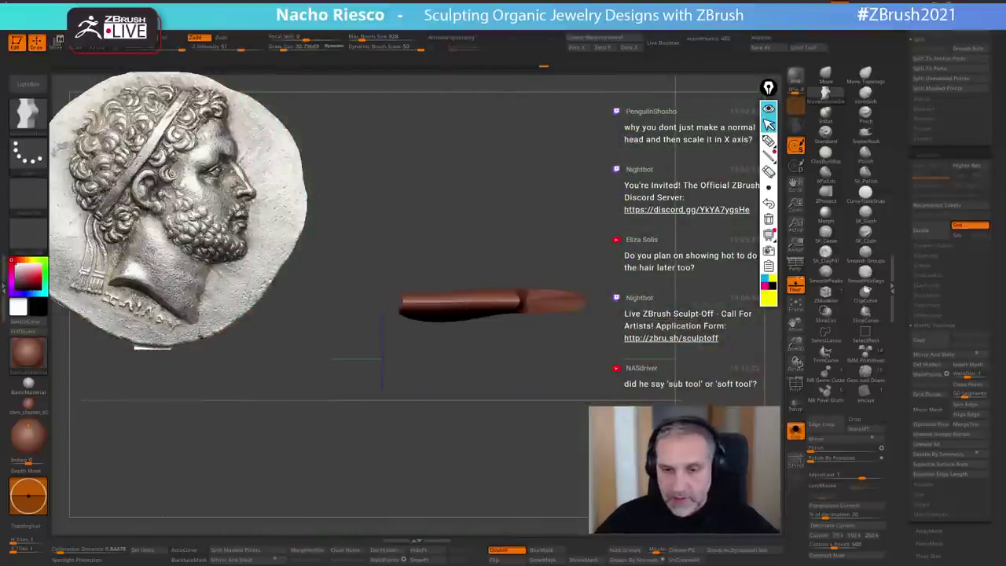
right_click_drag(371, 533, 389, 508, "alt")
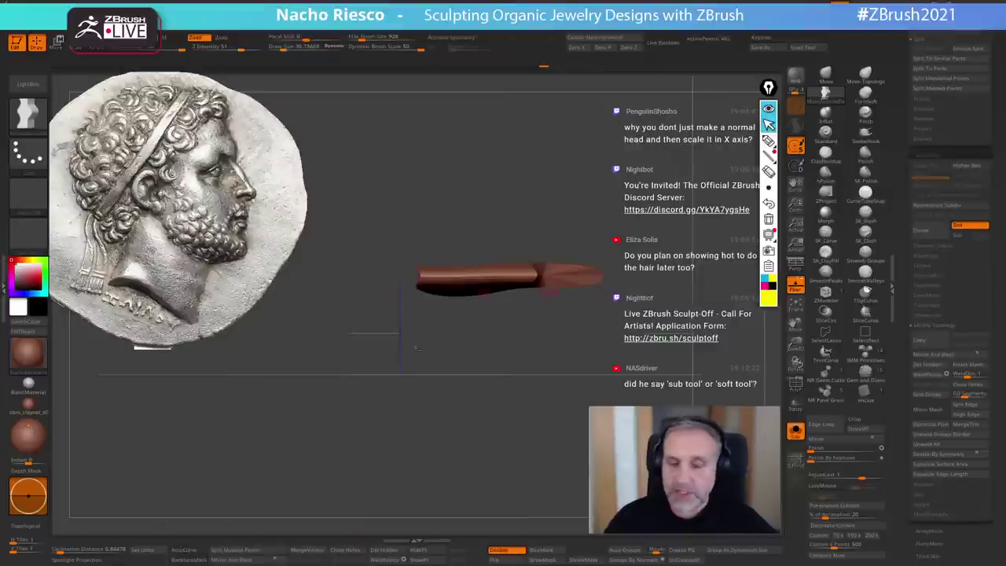
left_click(190, 561)
key("s")
mouse_move(515, 291)
left_mouse_down()
mouse_move(527, 291)
mouse_move(512, 283)
left_mouse_up()
left_click(796, 431)
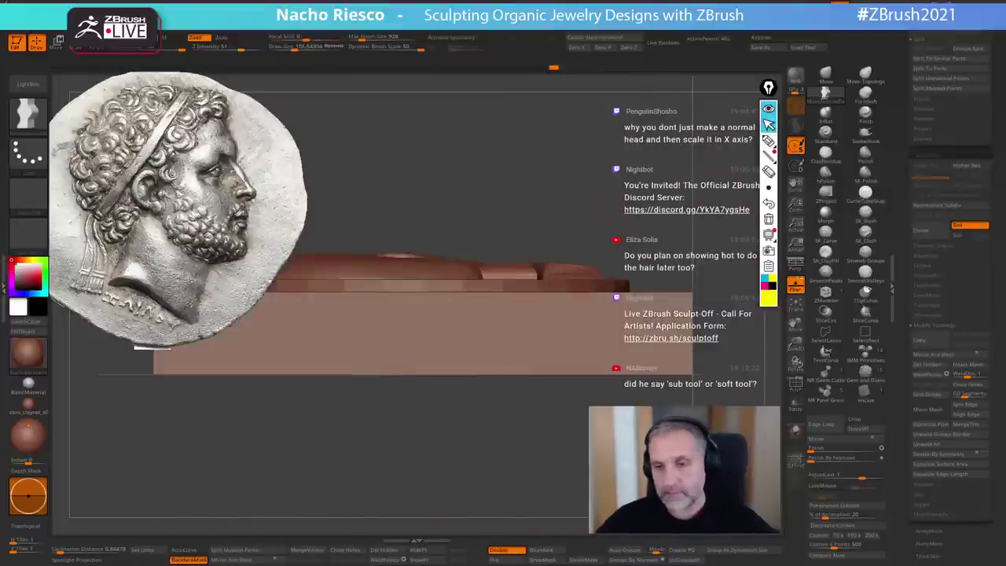
- Isolate the neck again and pull the rear rim of its lower cut into shape with the Move brush
right_click_drag(668, 425, 692, 491)
right_click_drag(692, 440, 643, 464, "alt")
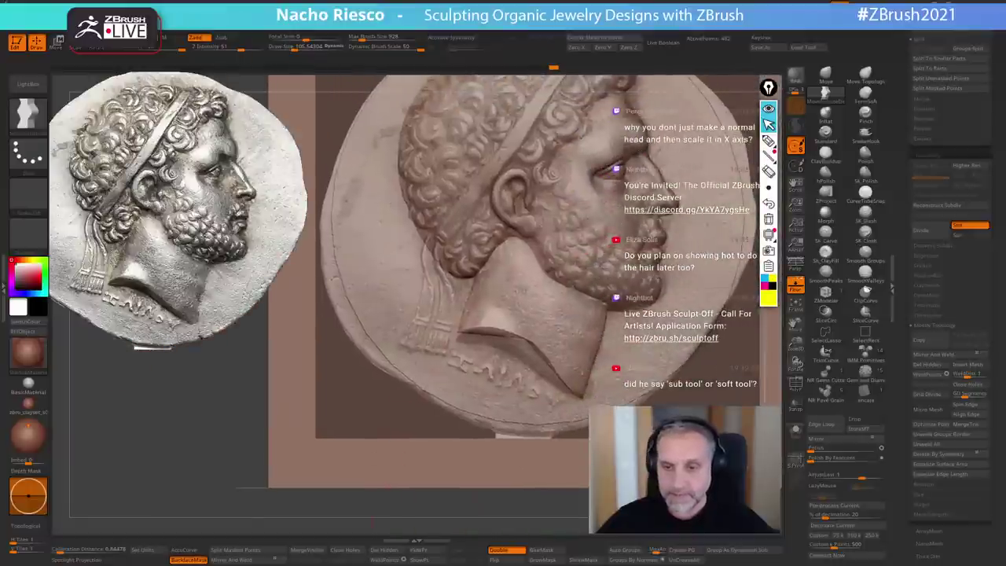
left_click(796, 434)
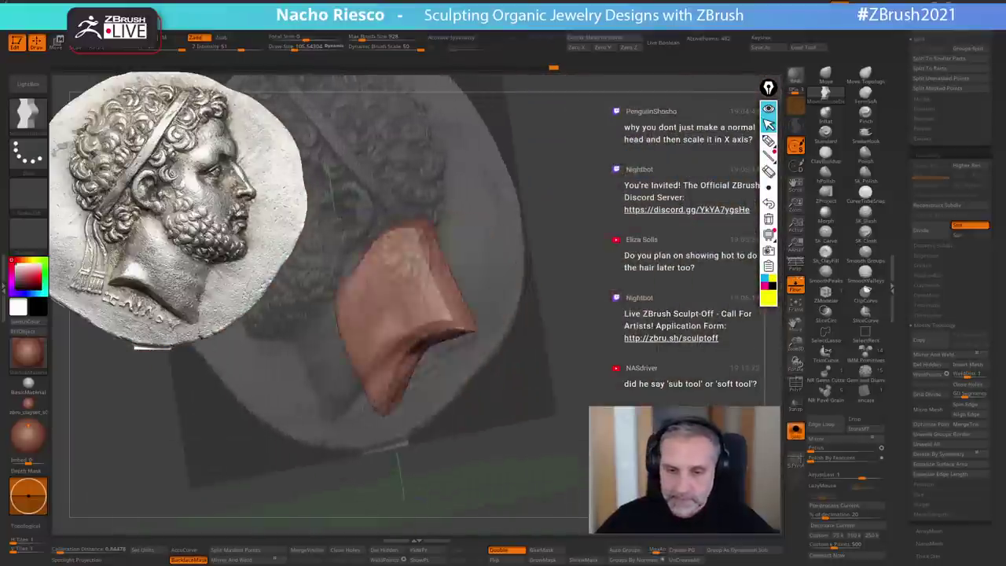
left_click(828, 73)
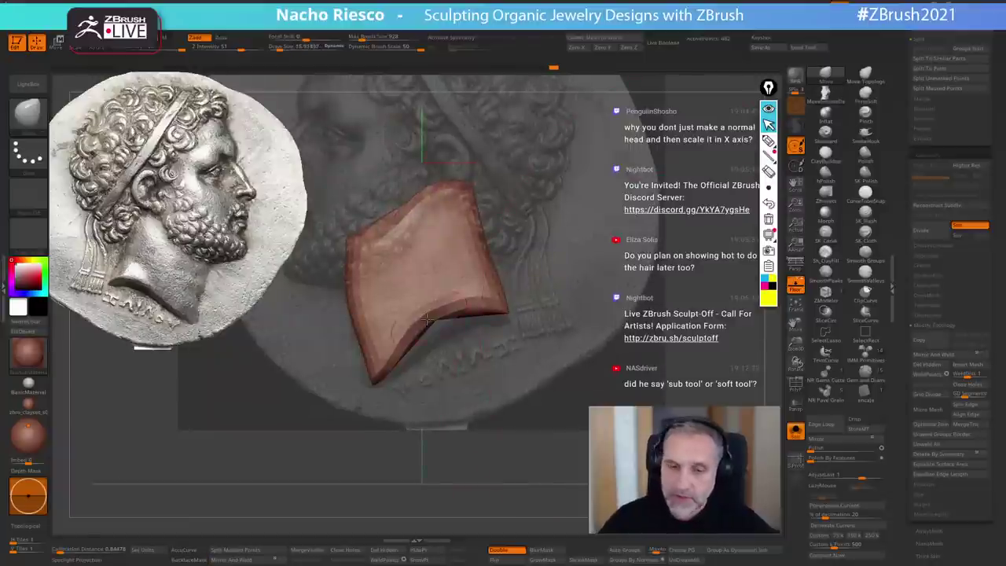
key("s")
mouse_move(427, 320)
left_mouse_down()
mouse_move(431, 331)
mouse_move(472, 309)
left_mouse_up()
key("s")
left_click_drag(481, 307, 484, 315)
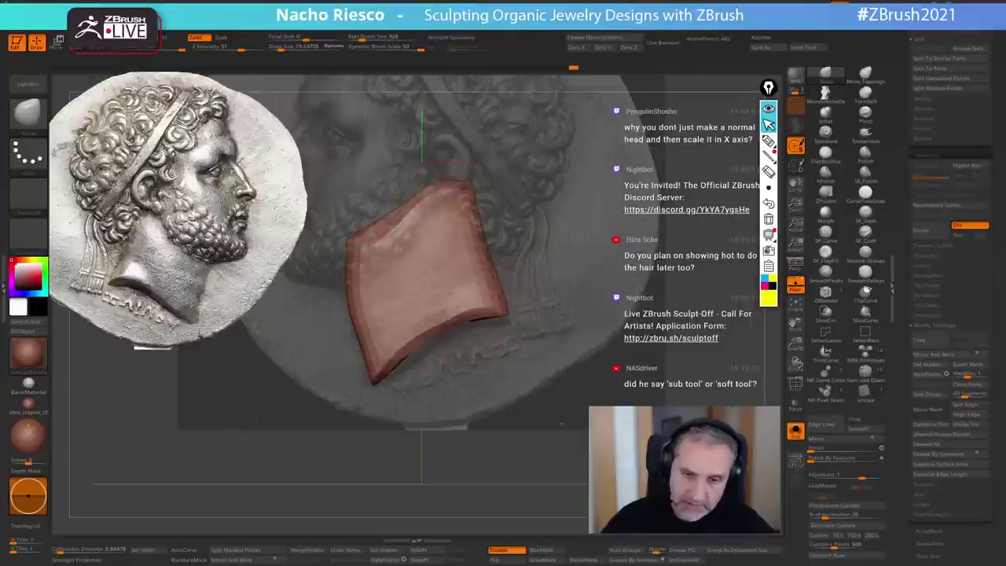
- Refine the curve of the rear cut rim and adjust the neck's pointed front tip with the Move brush
left_click_drag(440, 454, 526, 466)
mouse_move(360, 317)
left_mouse_down()
mouse_move(364, 327)
mouse_move(417, 333)
left_mouse_up()
left_click_drag(429, 410, 515, 416)
left_click_drag(448, 333, 478, 331, "shift")
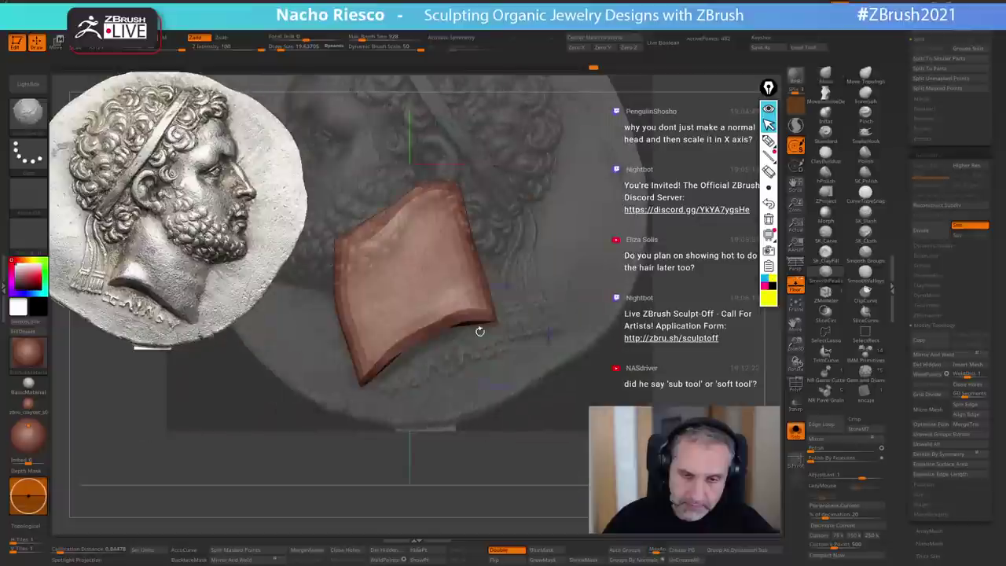
left_click_drag(396, 347, 415, 343)
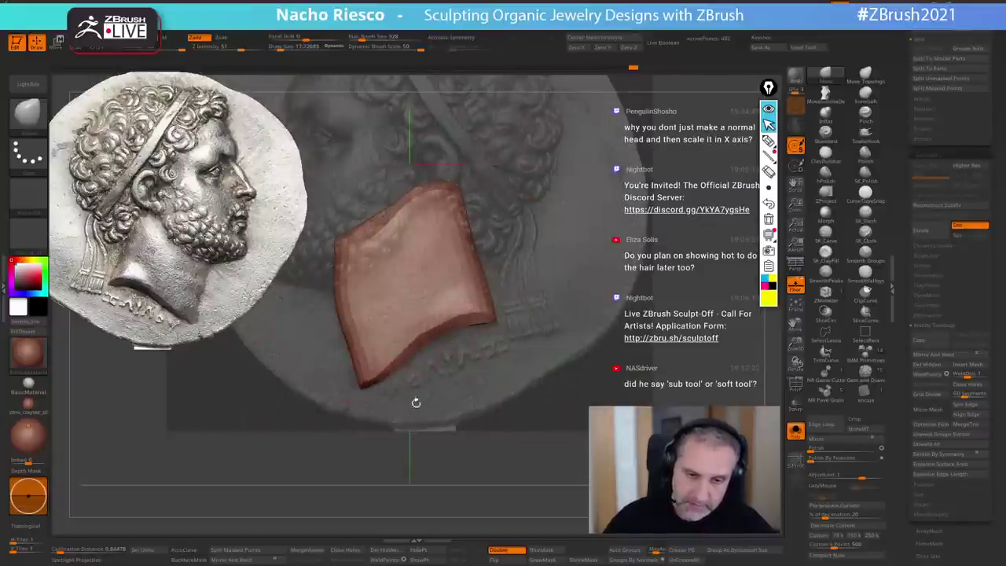
left_click_drag(415, 403, 489, 405, "shift")
left_click_drag(397, 423, 545, 399, "alt")
left_click_drag(540, 360, 555, 358)
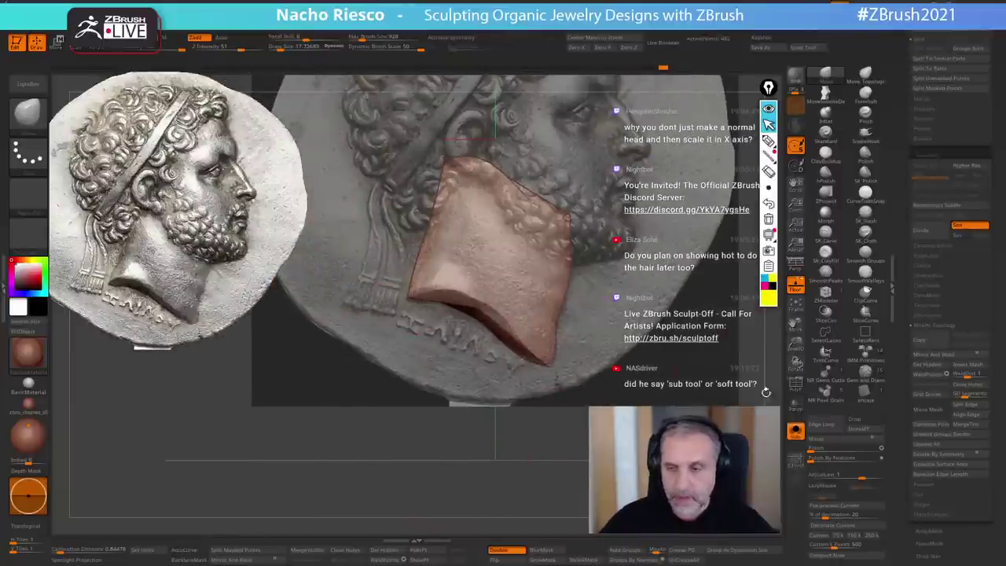
- Show all subtools and adjust the neck's lower cut edge to the coin reference with a small Move brush
left_click(796, 431)
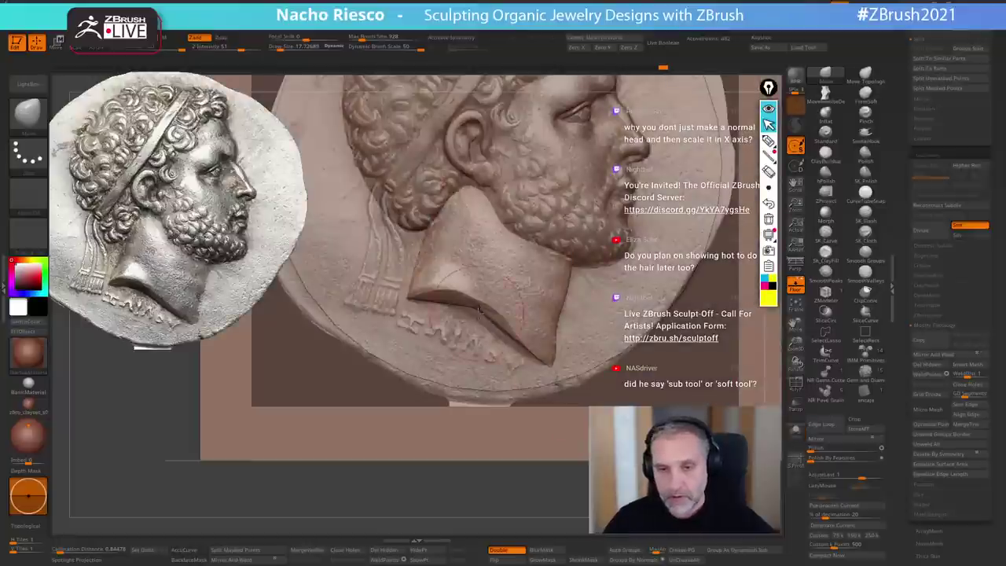
left_click_drag(480, 321, 483, 308)
key("s")
left_click_drag(486, 317, 491, 296)
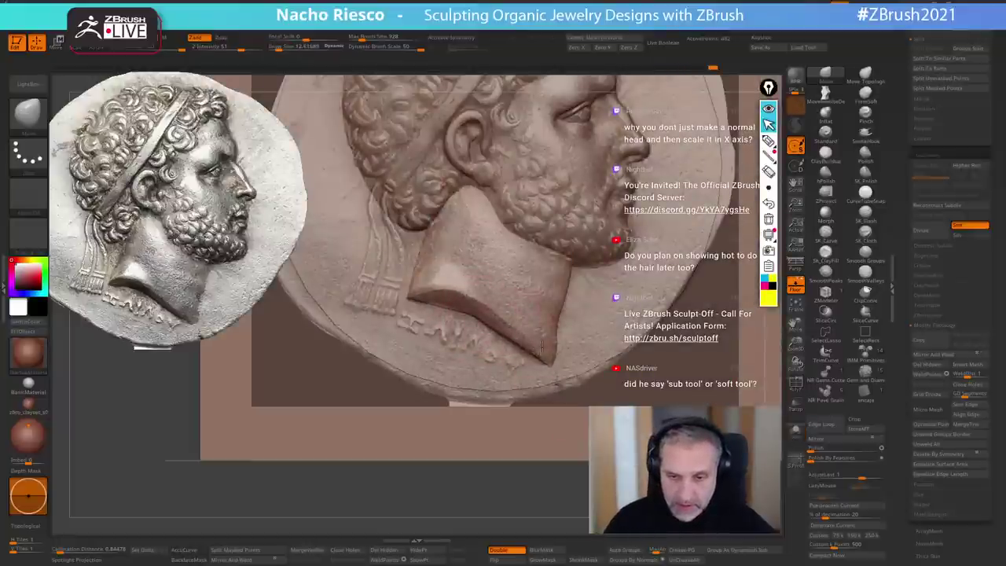
left_click_drag(541, 346, 474, 319)
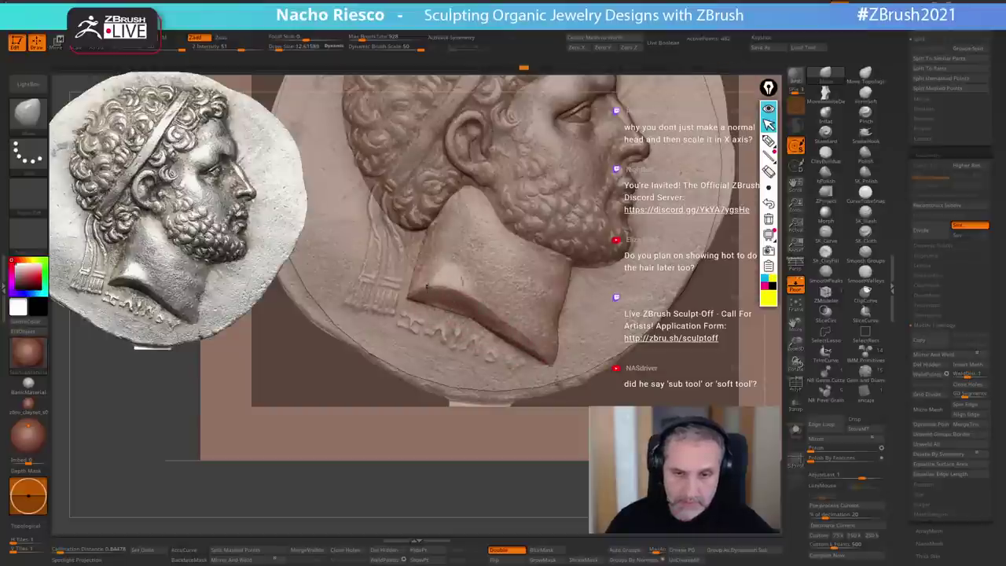
key("s")
left_click(467, 312)
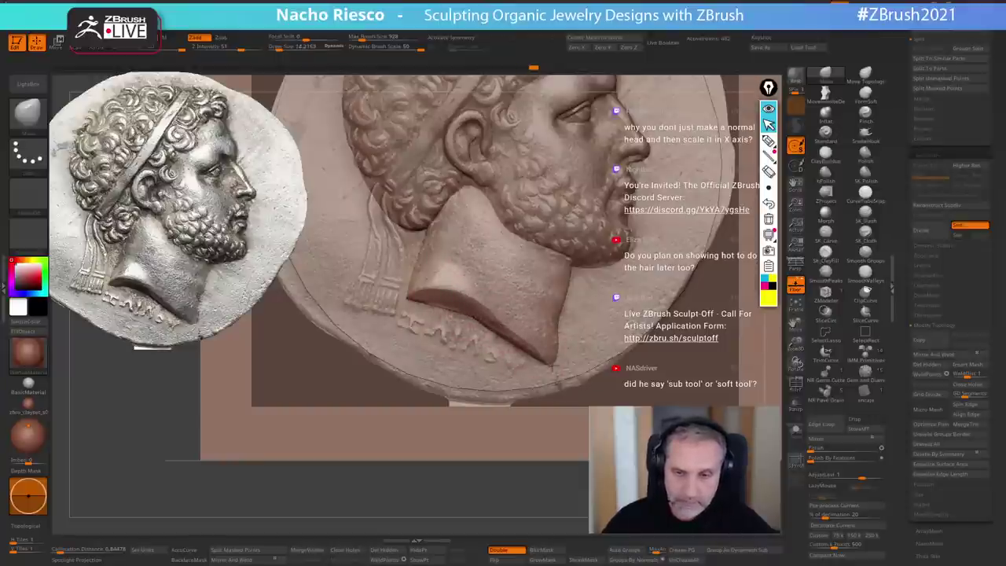
- Hide the reference overlay and reshape the neck's depth from the side with a larger Move brush
left_click(797, 291)
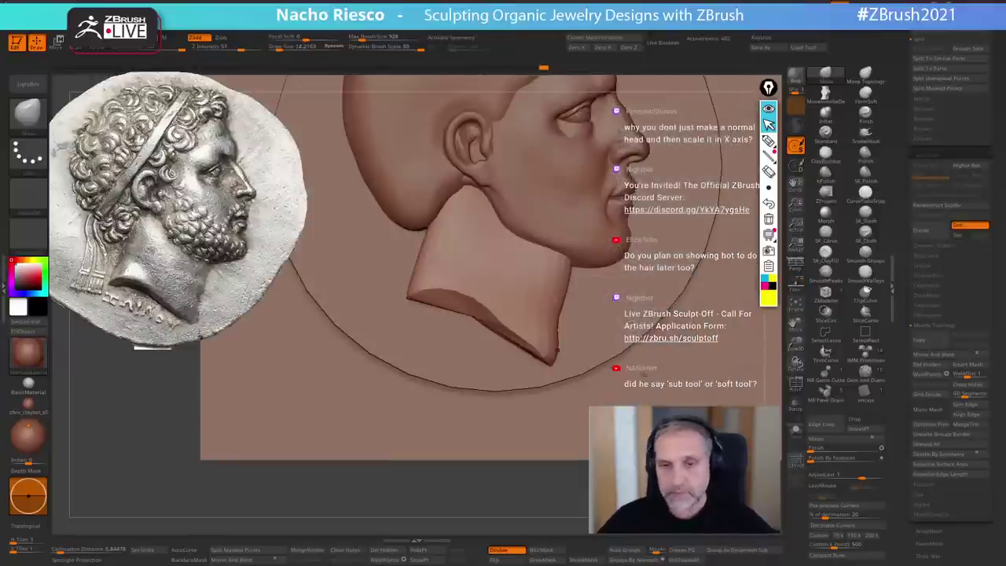
left_click_drag(769, 349, 724, 352, "shift")
key("s")
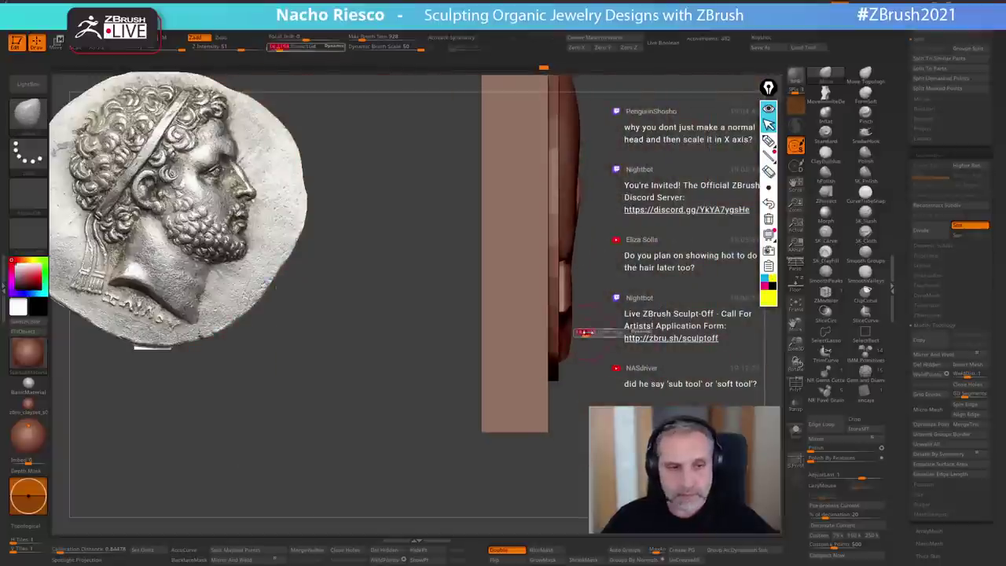
left_click_drag(584, 333, 592, 333)
key("s")
left_click_drag(564, 279, 581, 355)
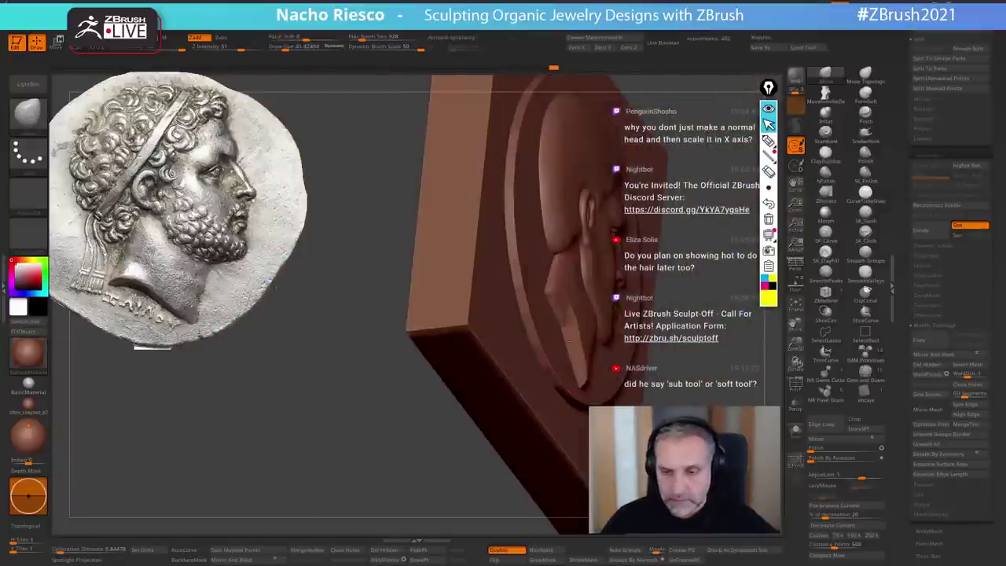
- Display the polyframe to check the neck from the front, and turn it off again
left_click_drag(565, 389, 753, 319)
left_click(797, 385)
left_click_drag(763, 391, 740, 401, "shift")
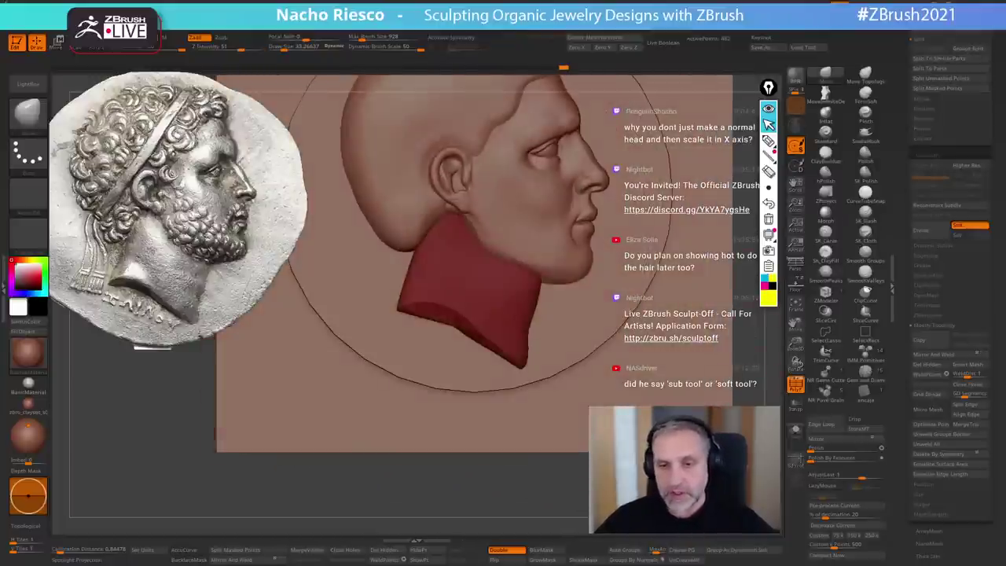
left_click(795, 384)
- Mark the neck's back, front and lower edges and the jaw outline on the coin reference with pen lines
left_click_drag(563, 334, 469, 391, "alt")
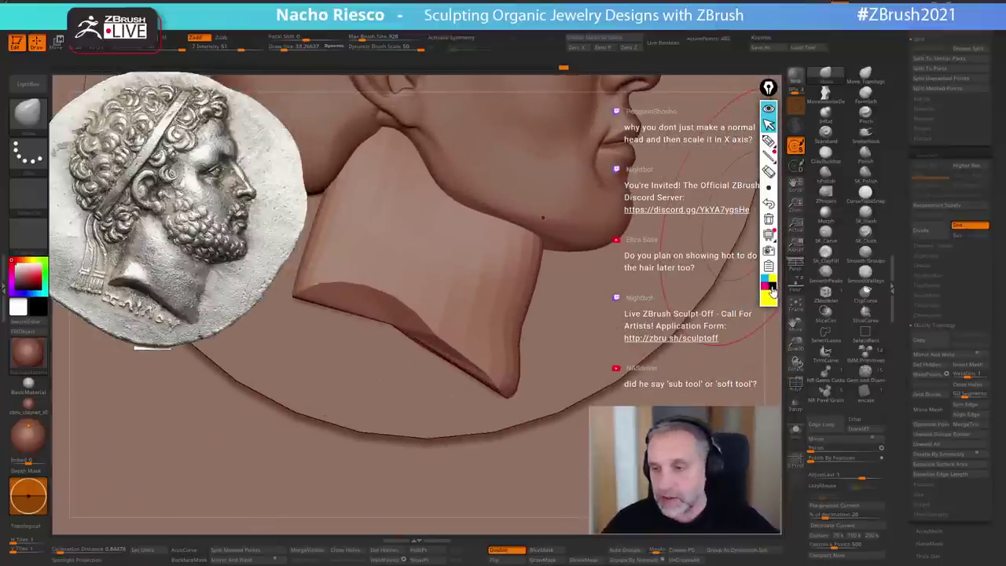
left_click(768, 140)
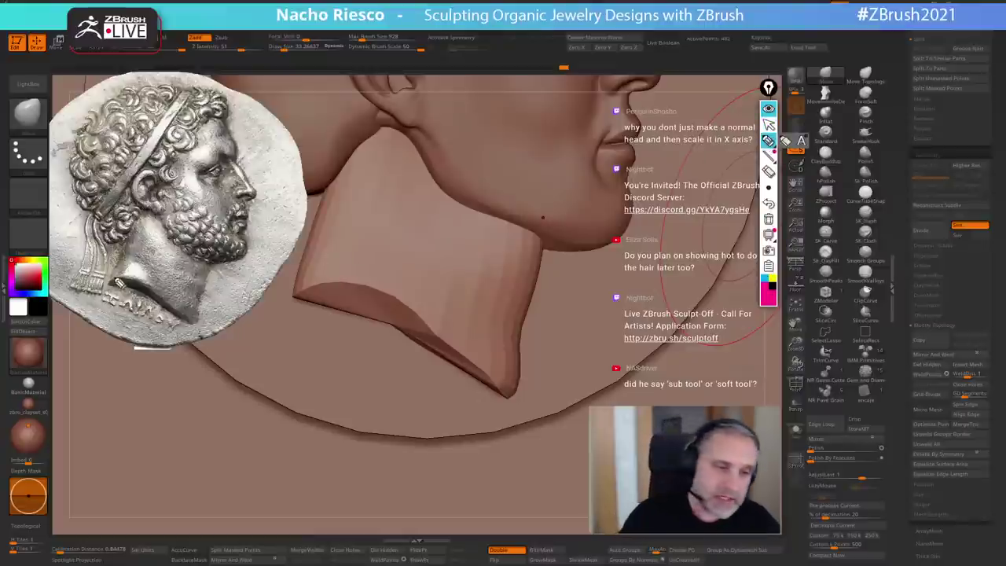
left_click_drag(115, 279, 153, 197)
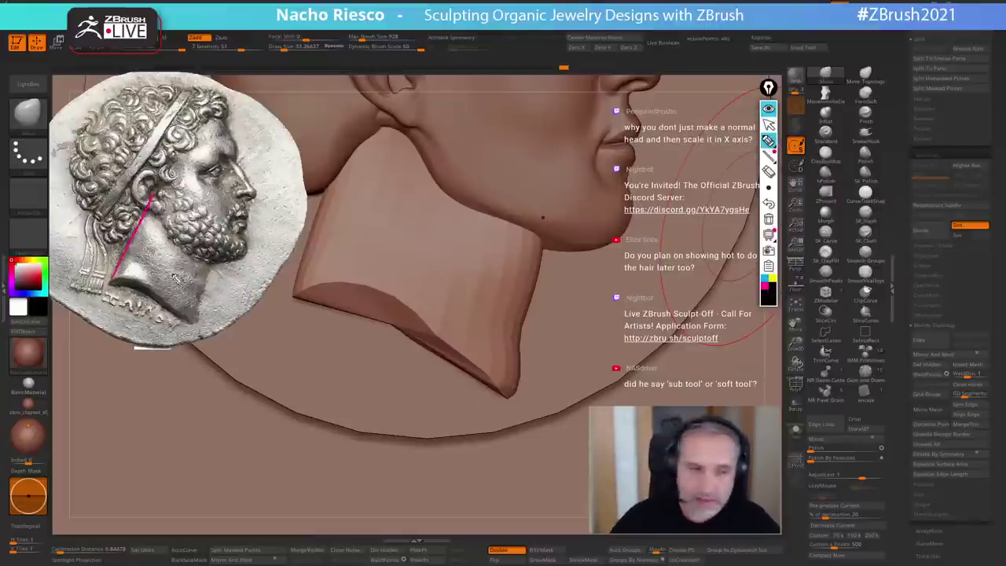
left_click_drag(108, 282, 150, 197)
left_click_drag(190, 319, 233, 227)
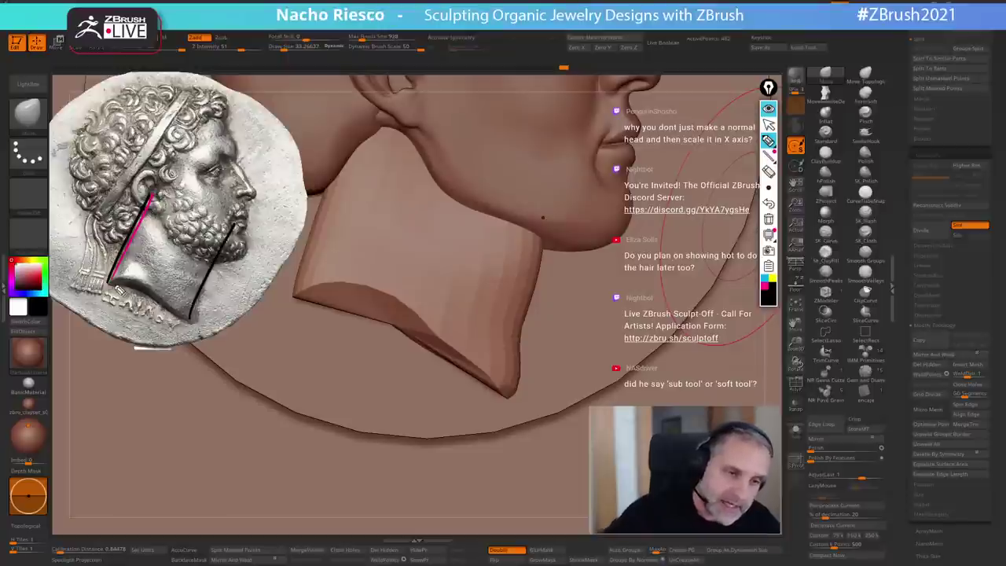
mouse_move(112, 289)
left_mouse_down()
mouse_move(154, 319)
mouse_move(192, 323)
left_mouse_up()
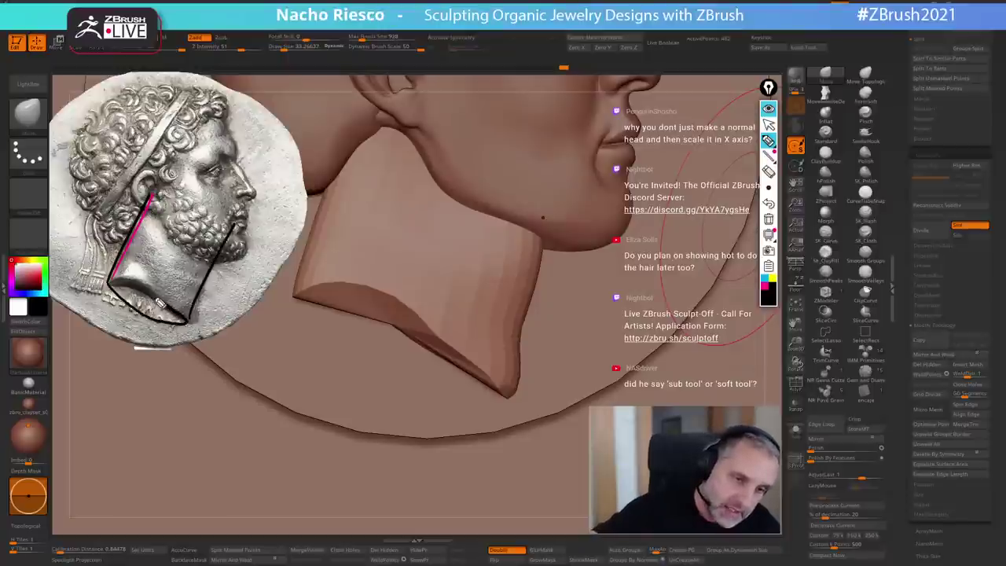
mouse_move(154, 197)
left_mouse_down()
mouse_move(208, 198)
mouse_move(235, 226)
left_mouse_up()
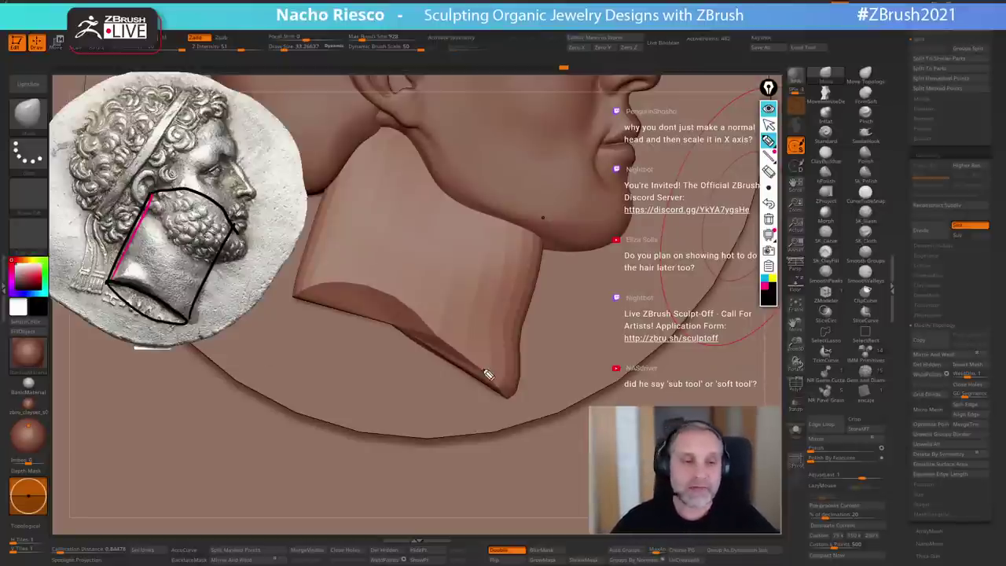
- Sketch the neck's lower end with two direction arrows beside the model, and clear all pen annotations
mouse_move(606, 273)
left_mouse_down()
mouse_move(566, 333)
mouse_move(647, 289)
left_mouse_up()
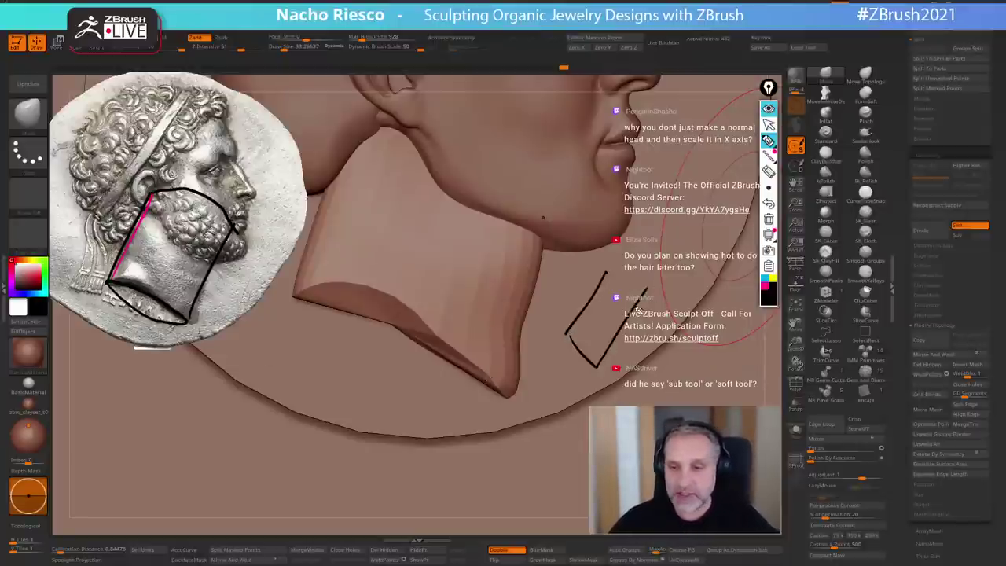
left_click_drag(615, 362, 639, 325)
mouse_move(592, 377)
left_mouse_down()
mouse_move(567, 353)
mouse_move(581, 359)
left_mouse_up()
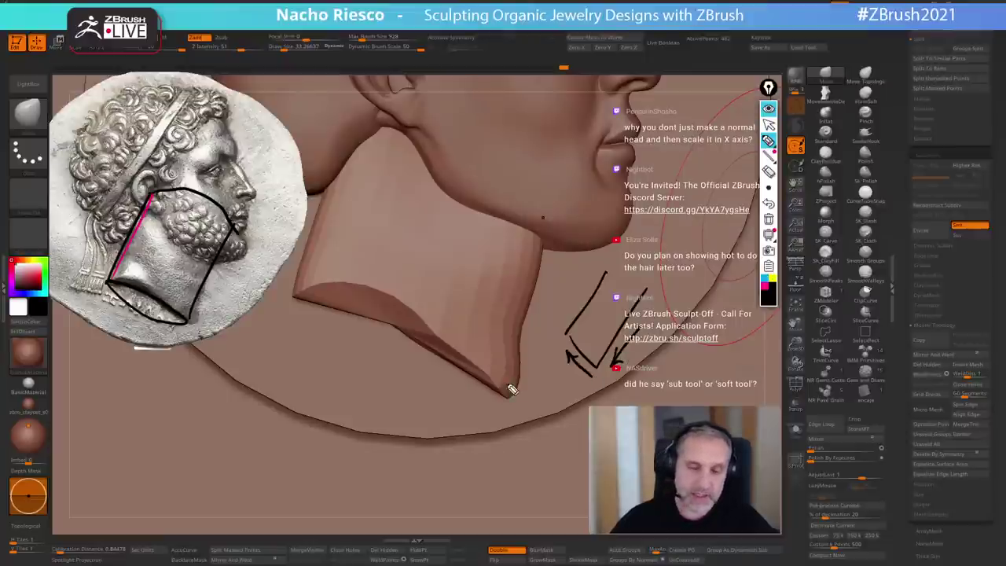
left_click(768, 219)
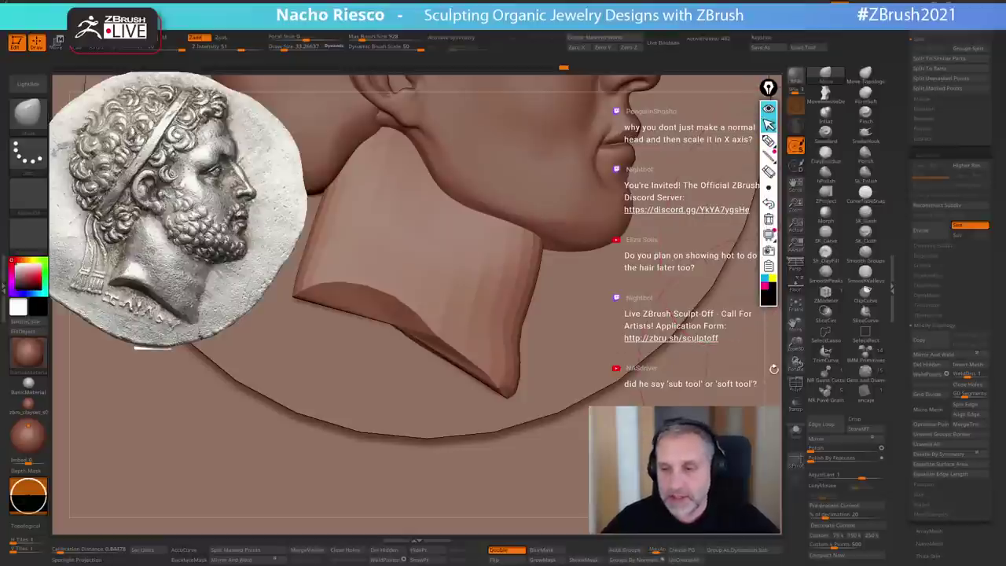
- Subdivide the neck mesh to level 3
left_click_drag(774, 366, 785, 342)
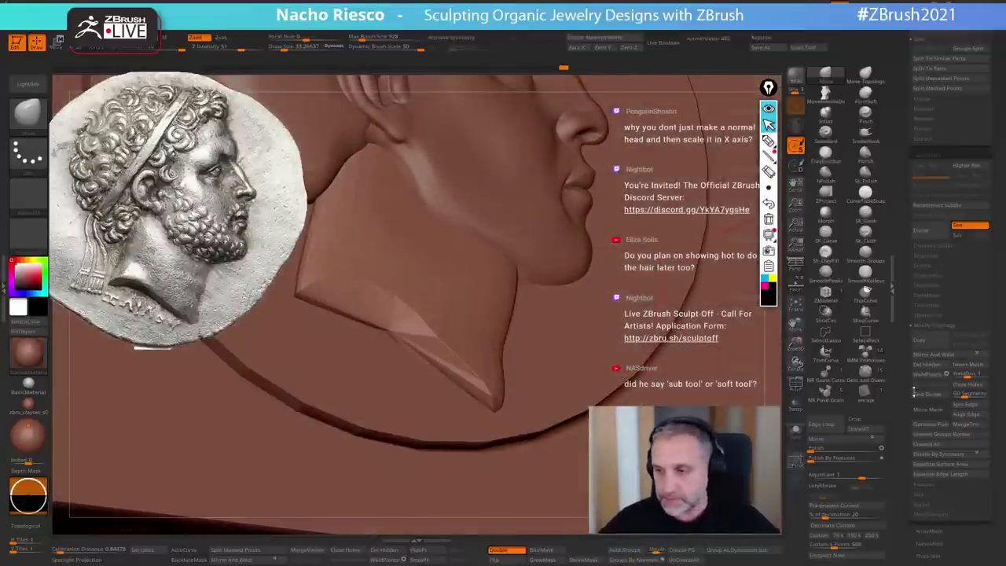
key("ctrl+d")
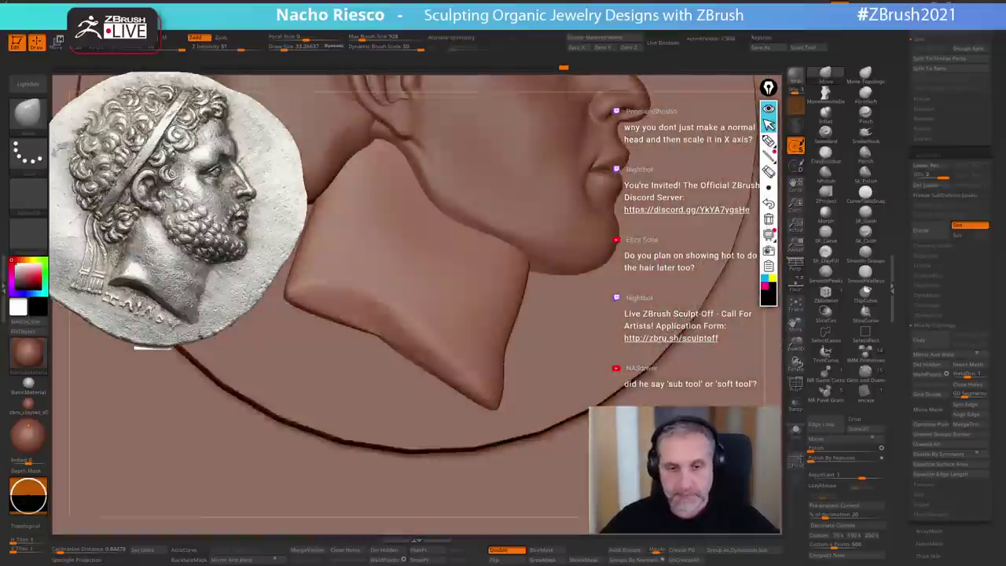
- Isolate the neck, flatten its lower cut face with the hPolish brush, and refine the cut edge with the full model displayed
left_click(795, 431)
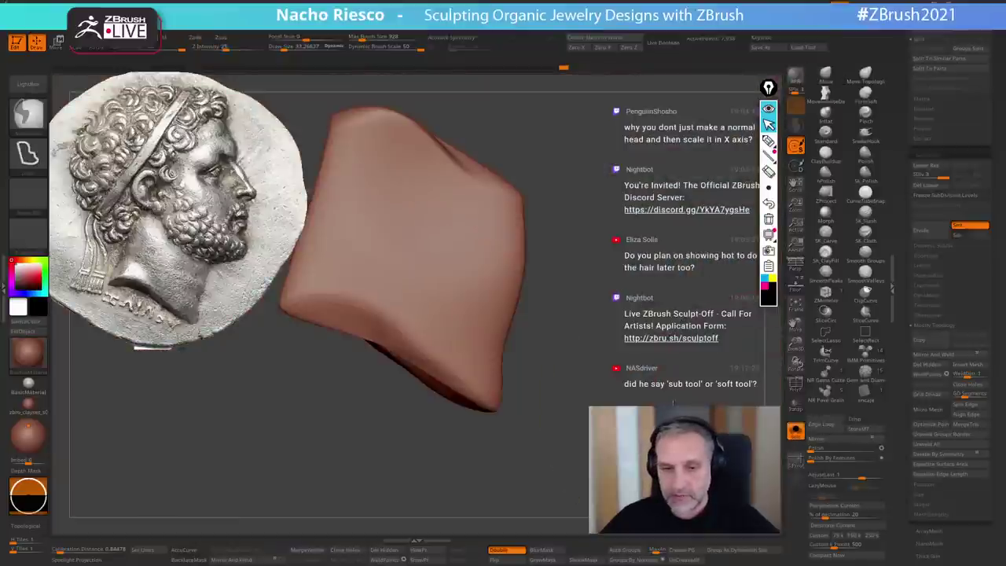
mouse_move(668, 464)
left_mouse_down("ctrl")
mouse_move(691, 487)
mouse_move(666, 474)
mouse_move(666, 433)
left_mouse_up("ctrl")
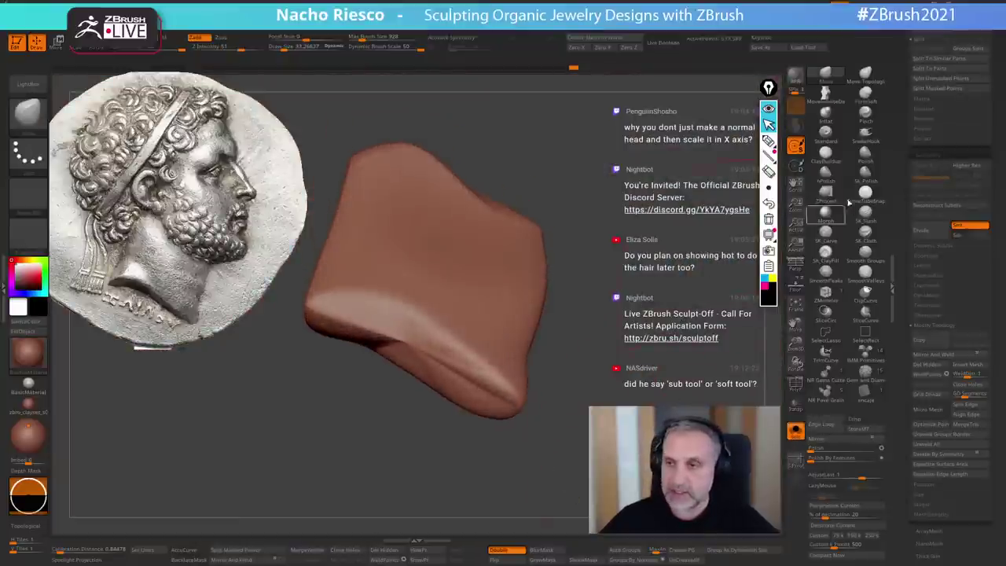
left_click(825, 174)
key("s")
mouse_move(429, 338)
left_mouse_down()
mouse_move(369, 316)
mouse_move(503, 388)
left_mouse_up()
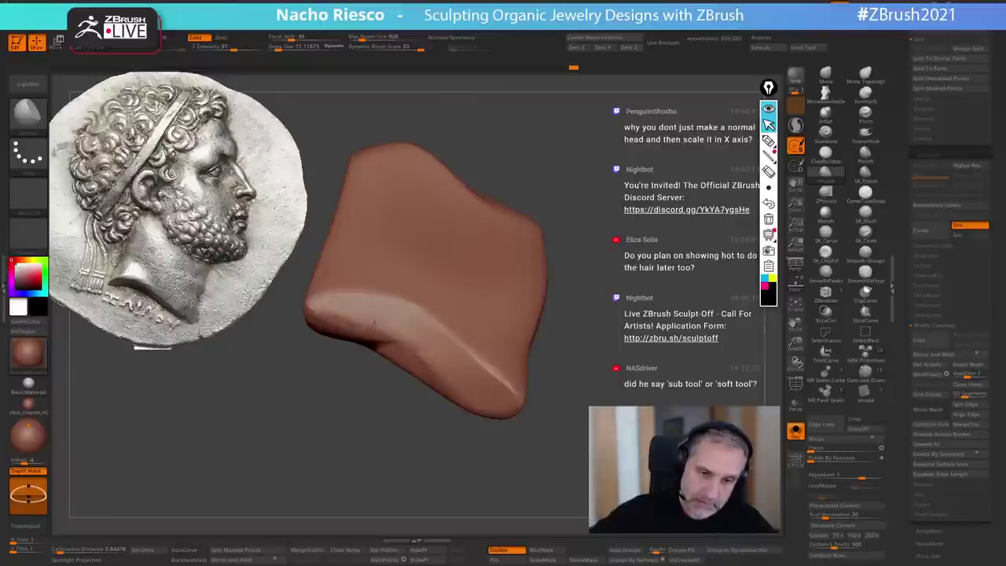
left_click_drag(575, 422, 625, 506)
left_click(796, 431)
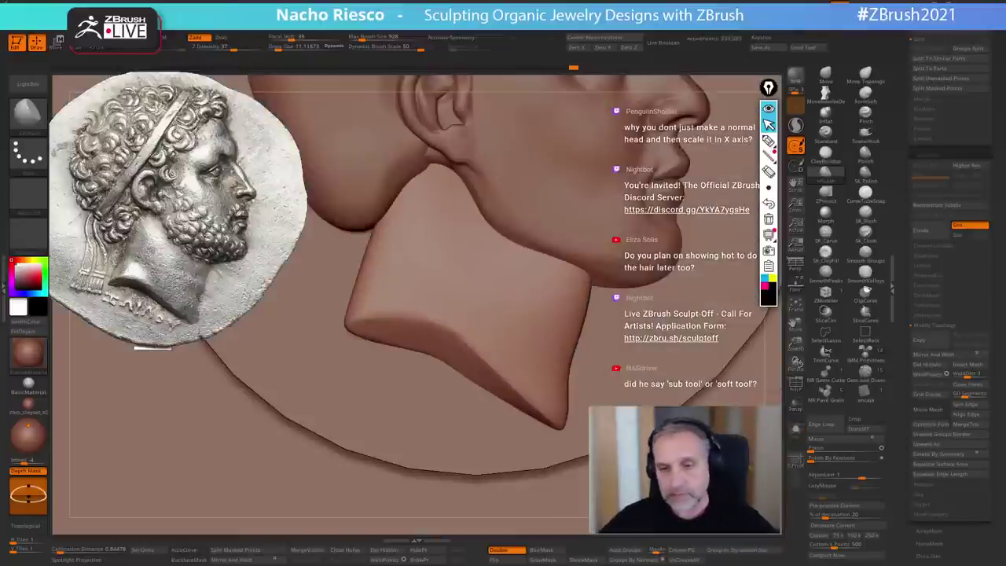
right_click_drag(518, 386, 393, 323)
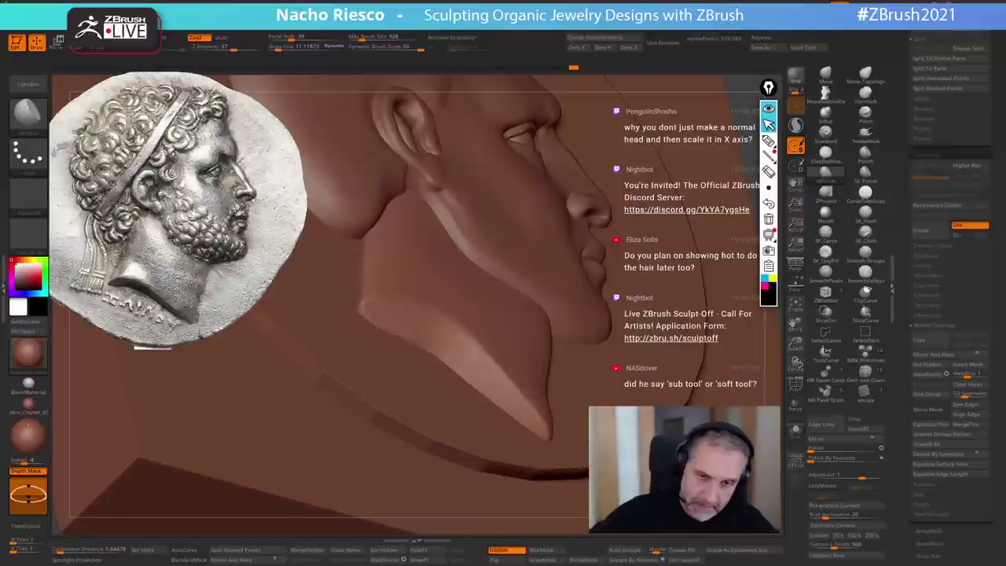
left_click_drag(530, 396, 488, 366)
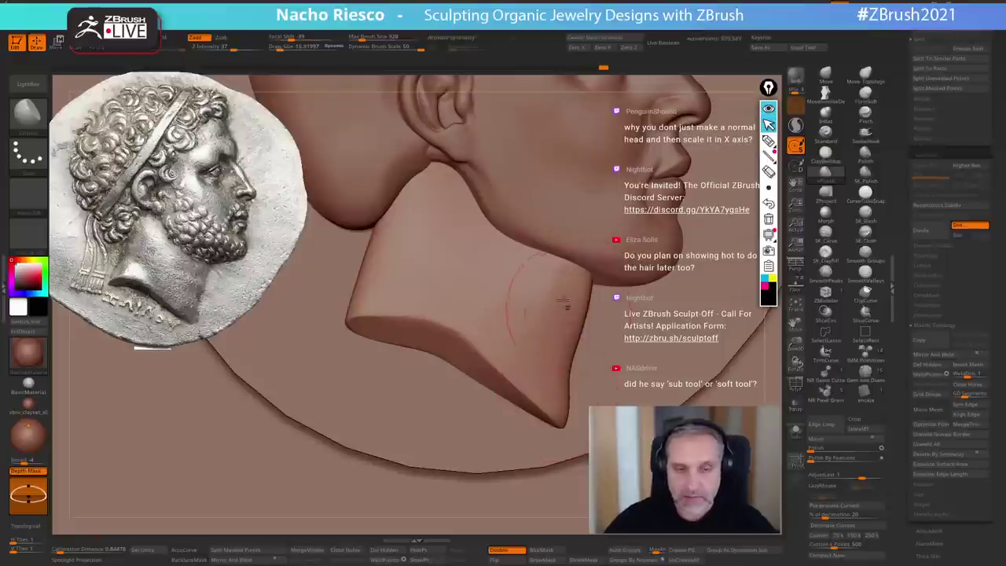
- Reshape the middle and back side of the neck with the Move brush
left_click(826, 75)
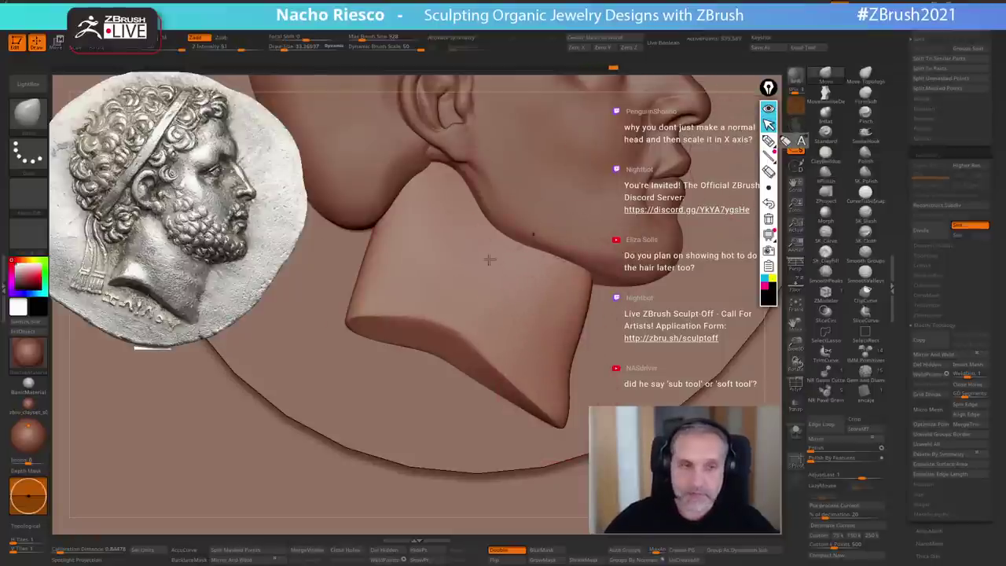
key("s")
left_click_drag(436, 277, 463, 275)
mouse_move(397, 231)
right_mouse_down("alt")
mouse_move(454, 305)
mouse_move(538, 321)
right_mouse_up("alt")
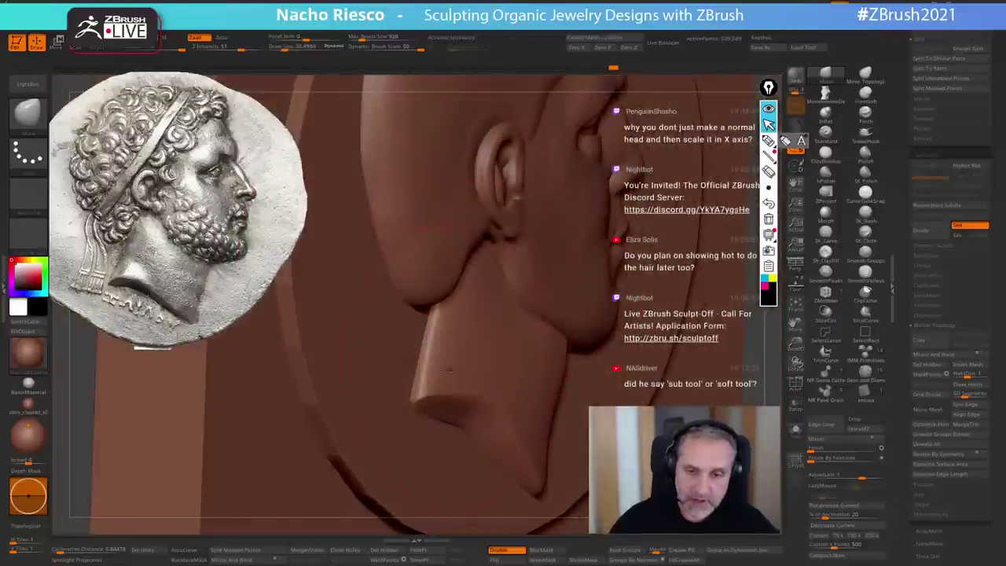
key("s")
left_click_drag(447, 361, 439, 361)
- Set SmoothPeaks as the smoothing brush and refine the neck's lower back corner
left_click(826, 273, "shift")
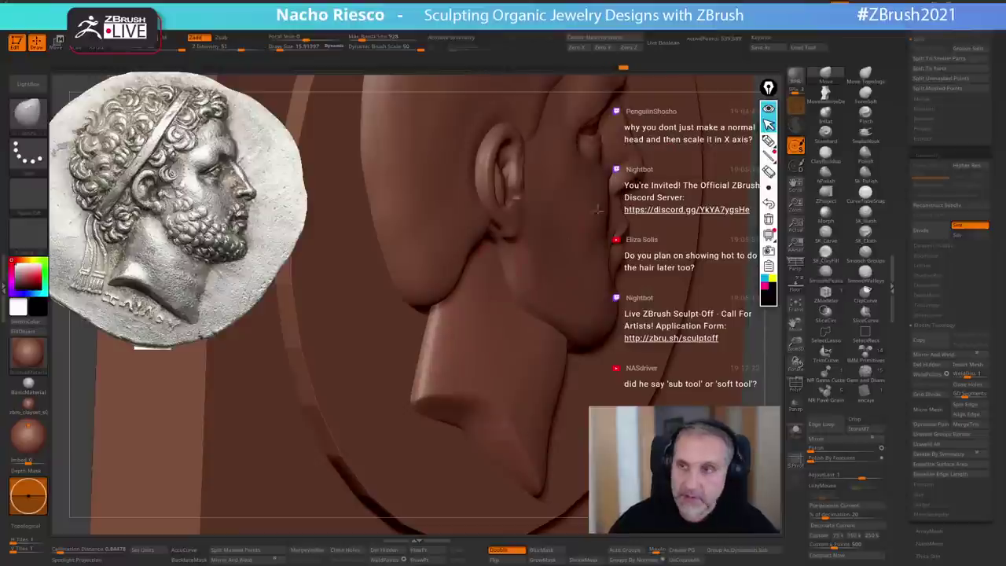
key("shift")
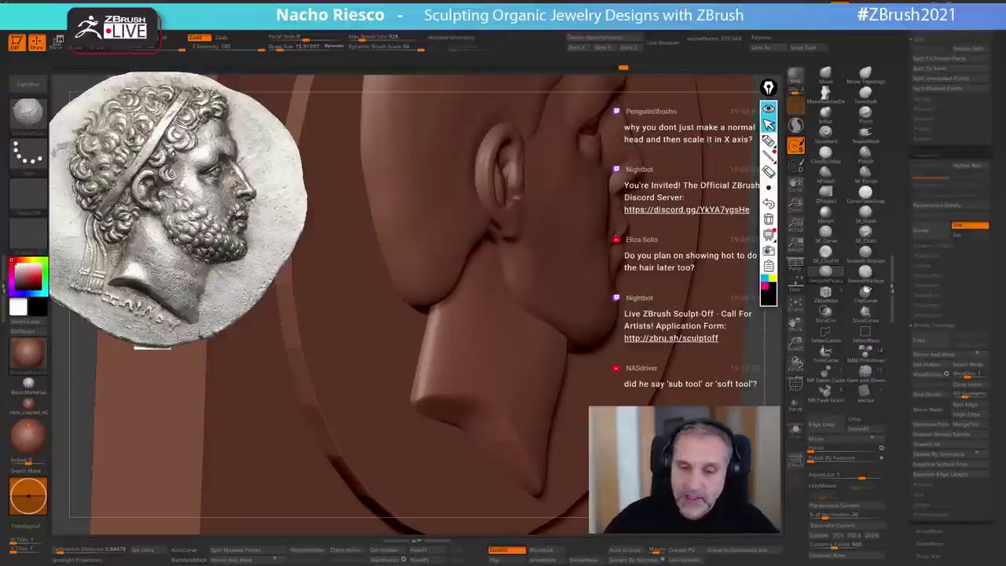
key("shift")
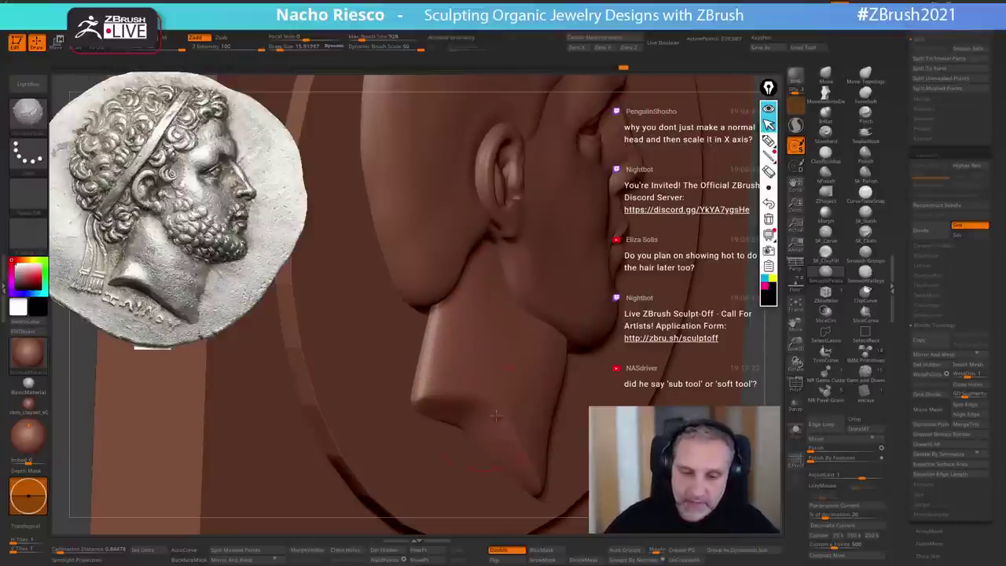
right_click_drag(496, 416, 533, 395)
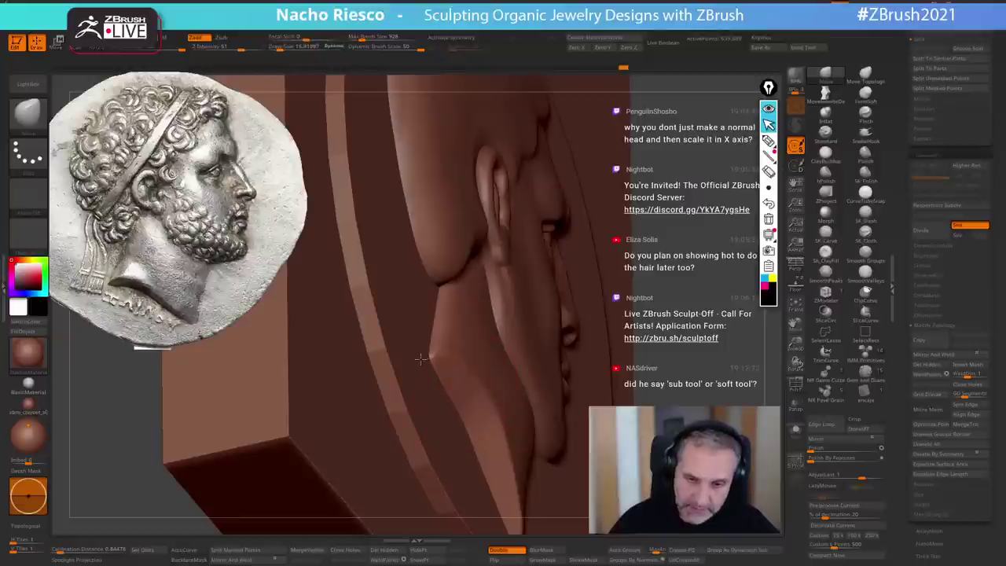
key("shift")
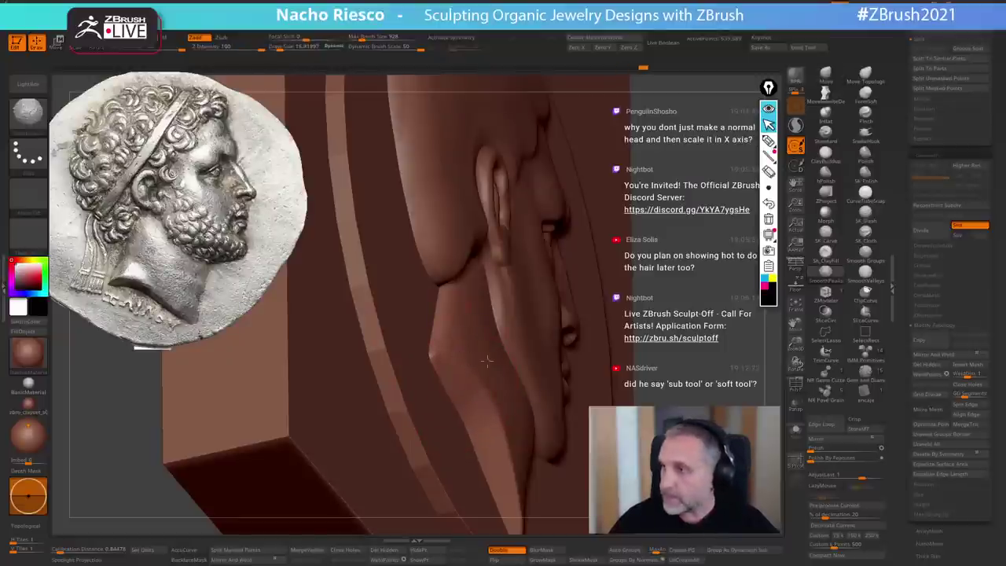
right_click_drag(487, 361, 461, 399, "shift")
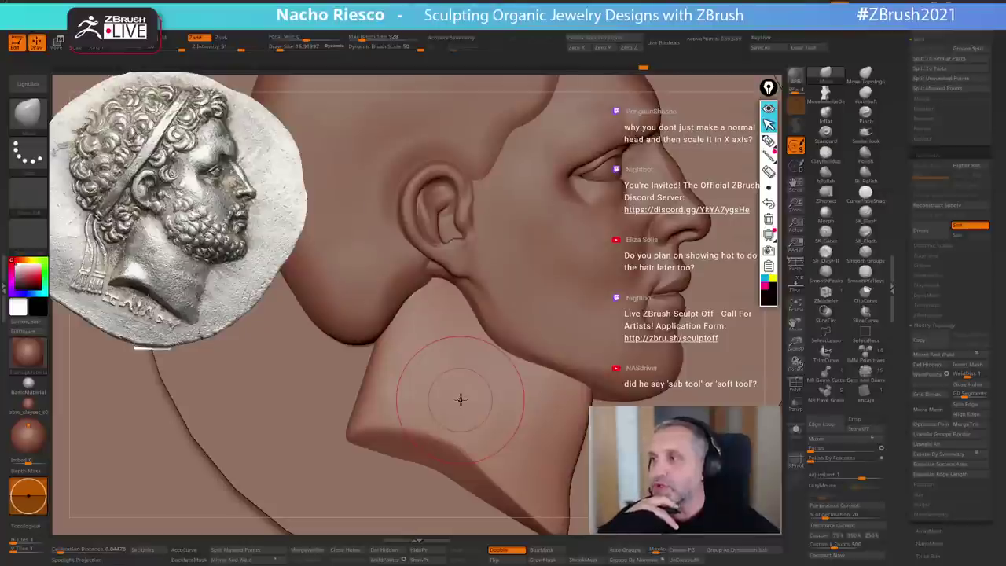
- Expand the subtool list and display the coin reference image over the model
left_click_drag(901, 171, 901, 280)
left_click(928, 209)
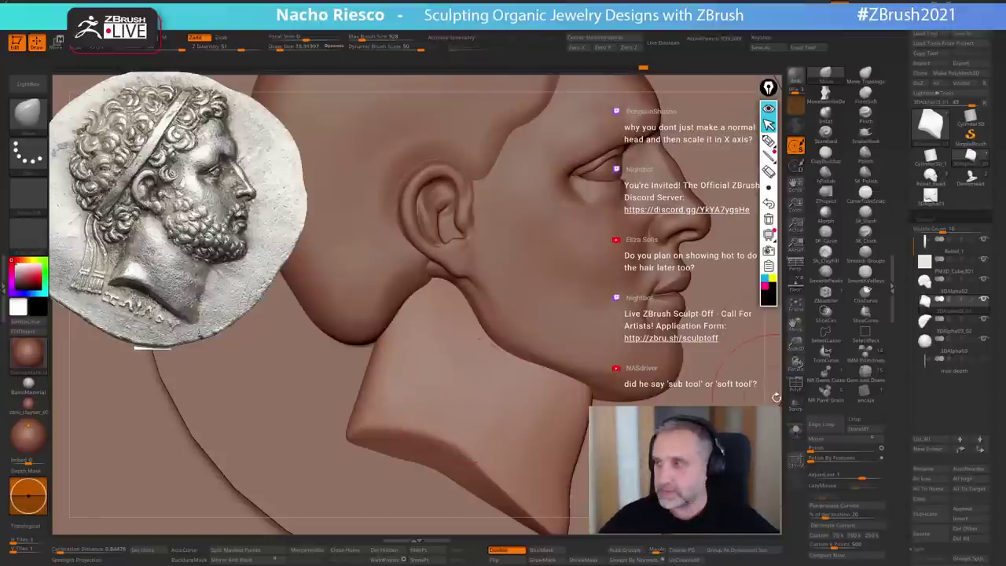
right_click_drag(476, 350, 525, 303, "ctrl")
left_click(799, 292)
right_click_drag(566, 363, 569, 394, "ctrl")
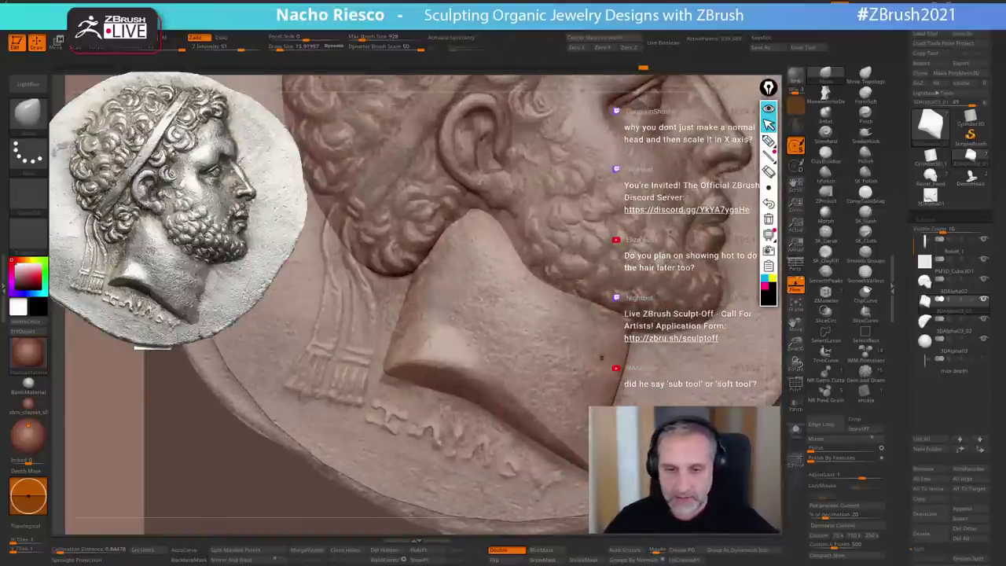
- Turn off backface masking and pull the neck's back contour and lower corner to the coin reference with the Move Infinite Depth brush
left_click(826, 80)
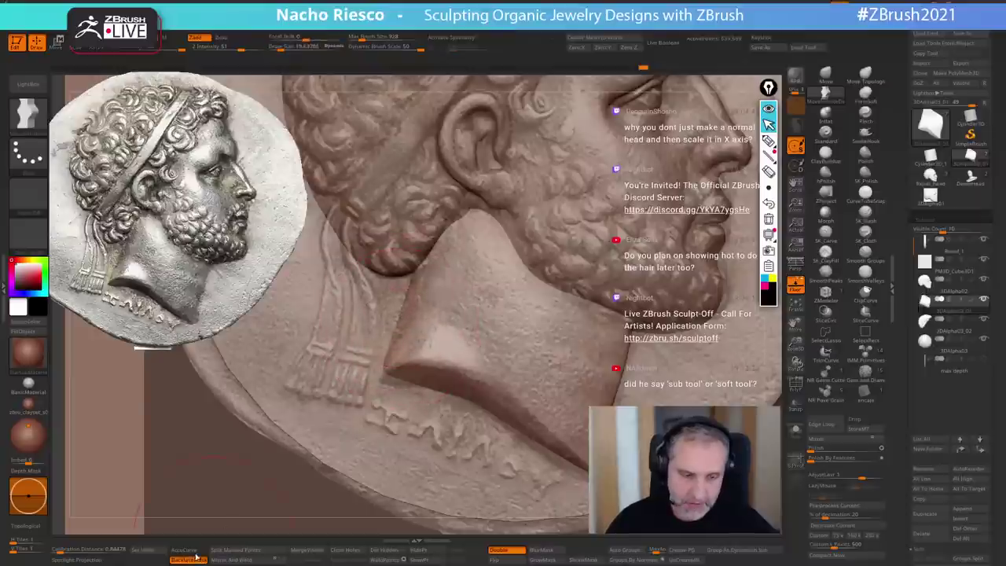
left_click_drag(404, 312, 415, 309)
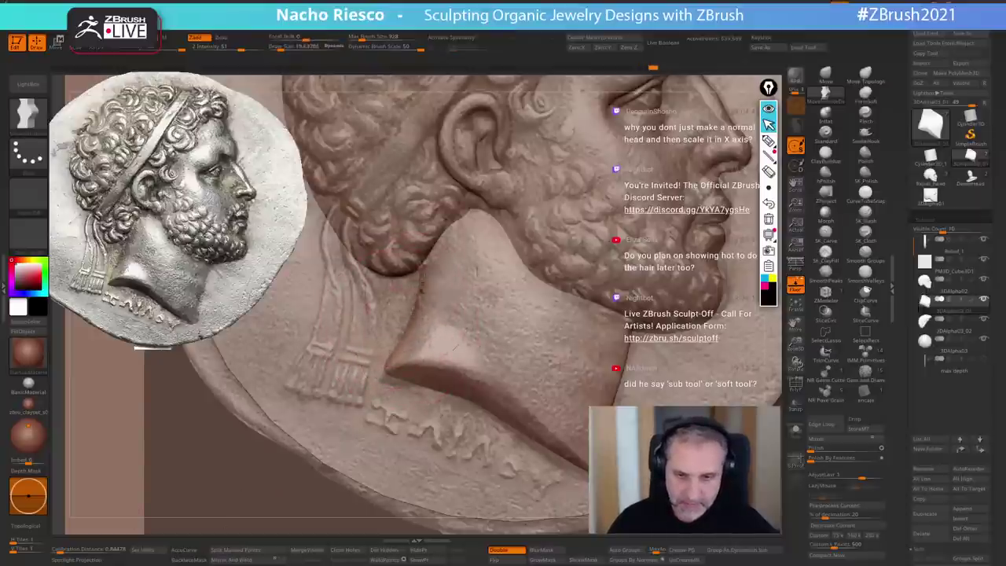
left_click_drag(393, 365, 388, 383)
key("s")
left_click(391, 382)
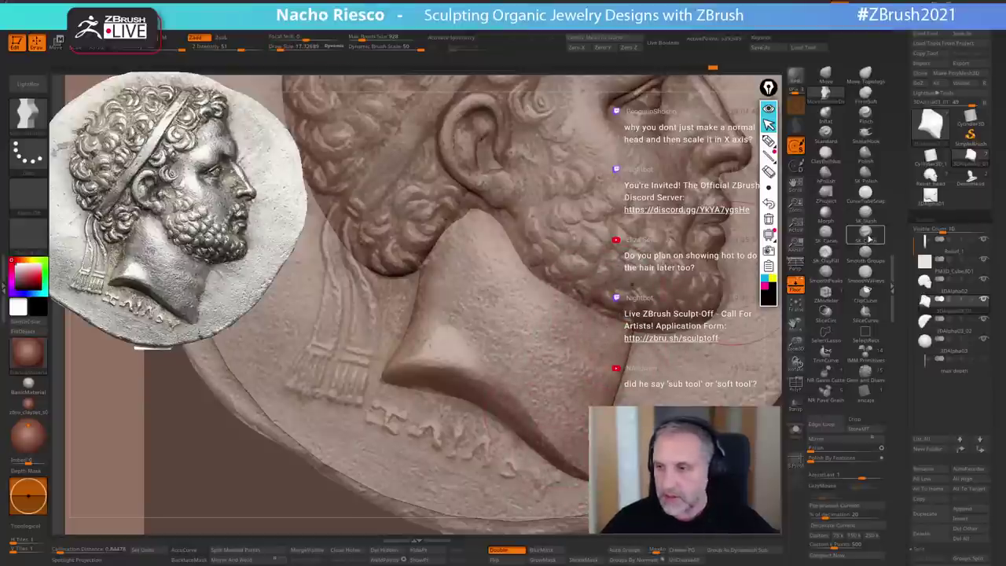
- Sculpt the long muscle folds down the neck with the SK_Cloth brush, hide the coin reference, and smooth the folds
left_click(865, 233)
key("s")
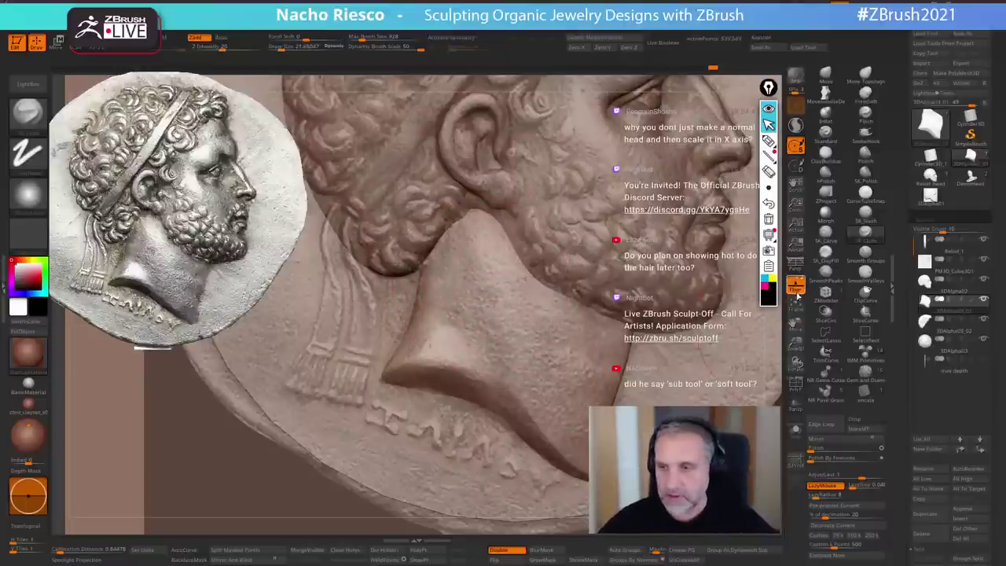
left_click(797, 294)
left_click_drag(499, 283, 464, 318, "shift")
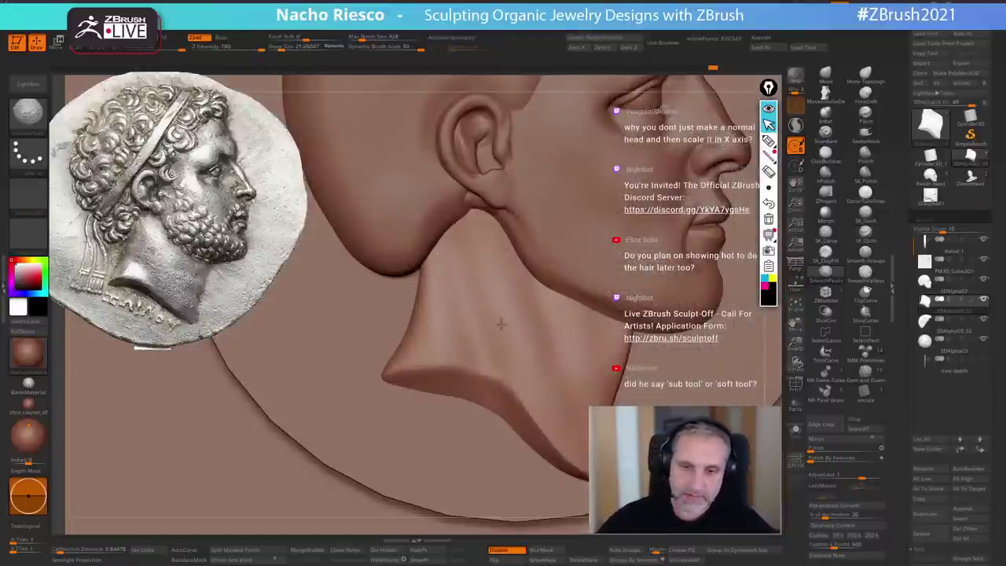
mouse_move(495, 276)
left_mouse_down("shift")
mouse_move(503, 339)
mouse_move(482, 326)
left_mouse_up("shift")
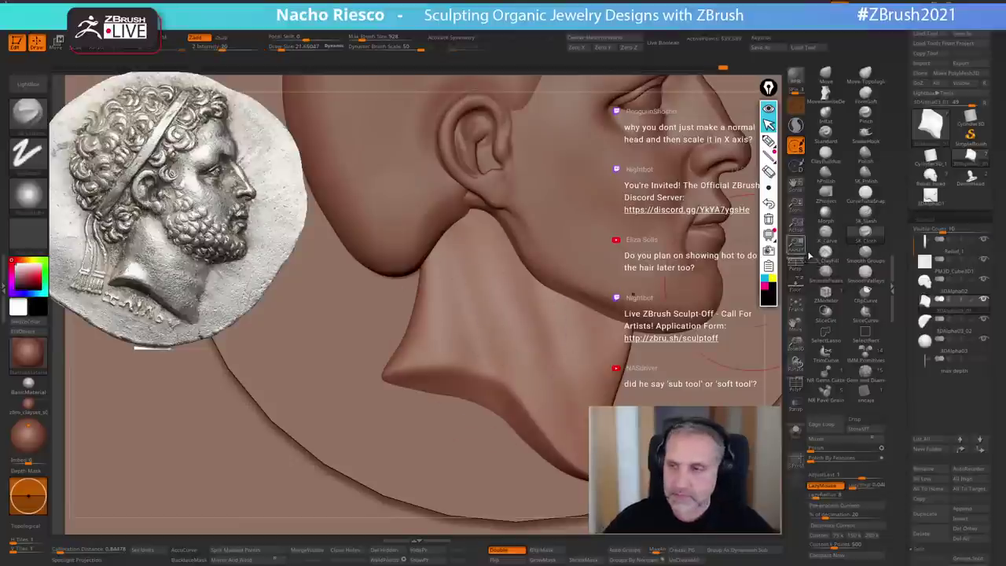
- Fill out the neck surface above the lower back corner with the SK_ClayFill brush
left_click(827, 257)
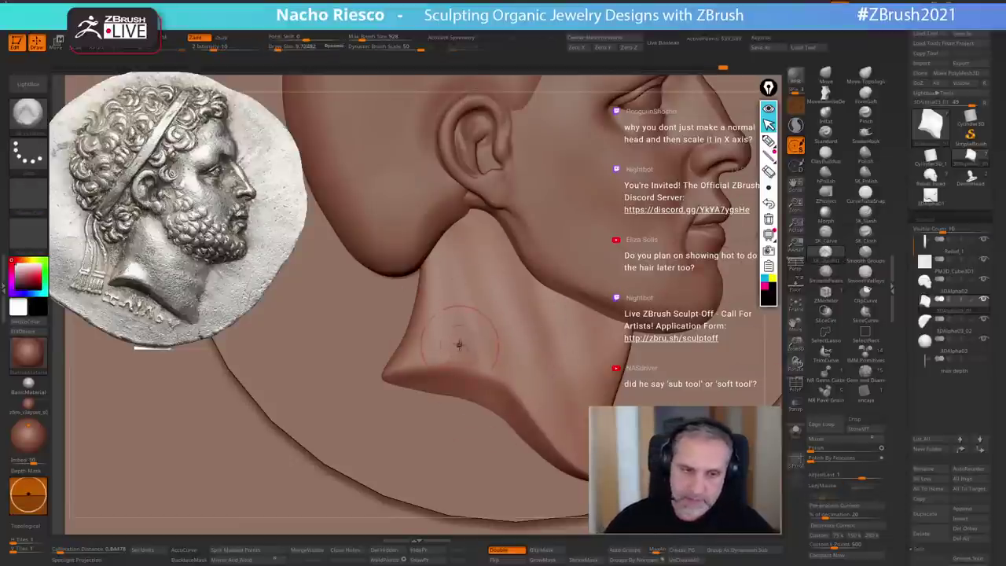
right_click_drag(456, 340, 460, 329)
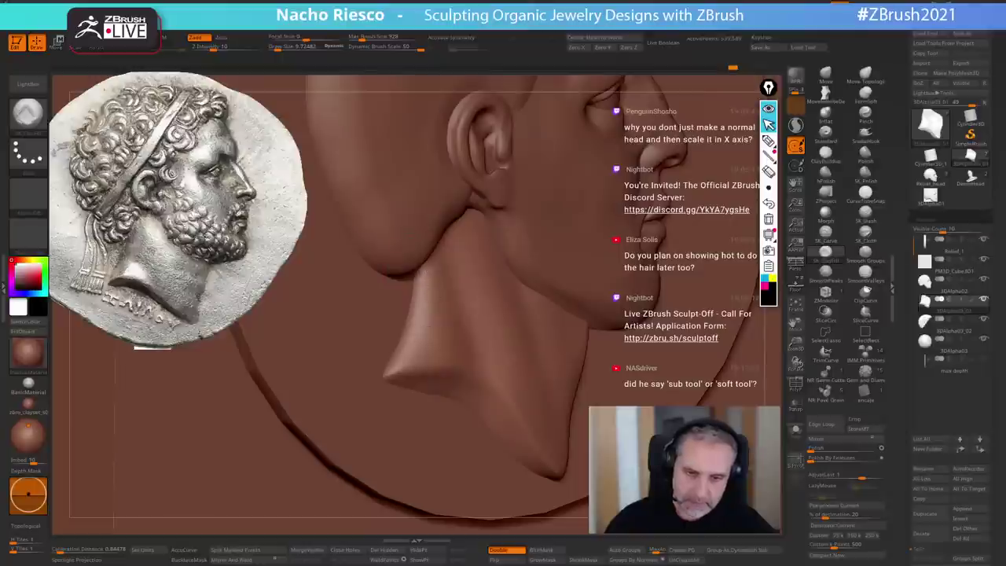
right_click_drag(432, 323, 602, 370)
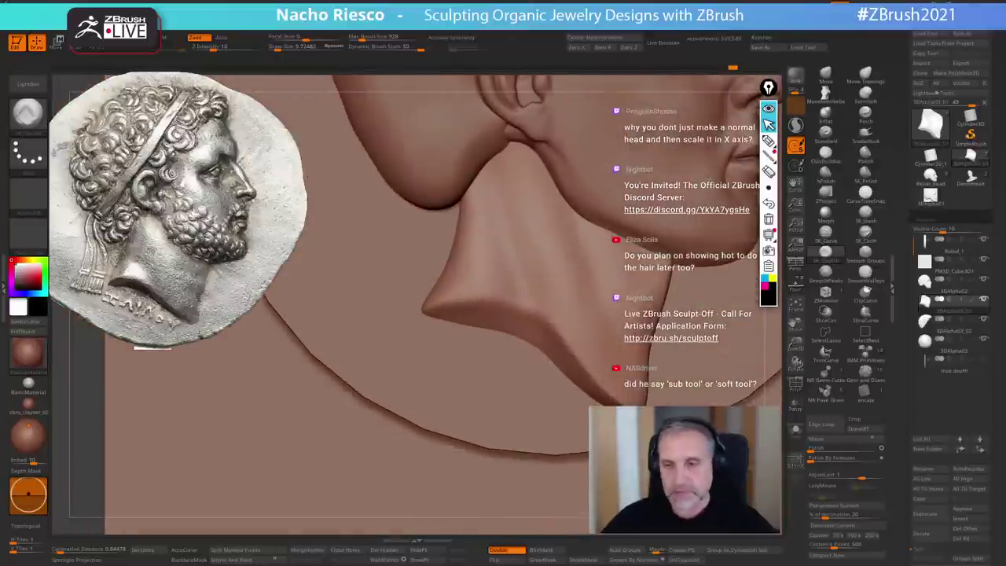
- Display the coin reference and define the neck's lower cut edge with the SK_Slash brush
left_click(800, 291)
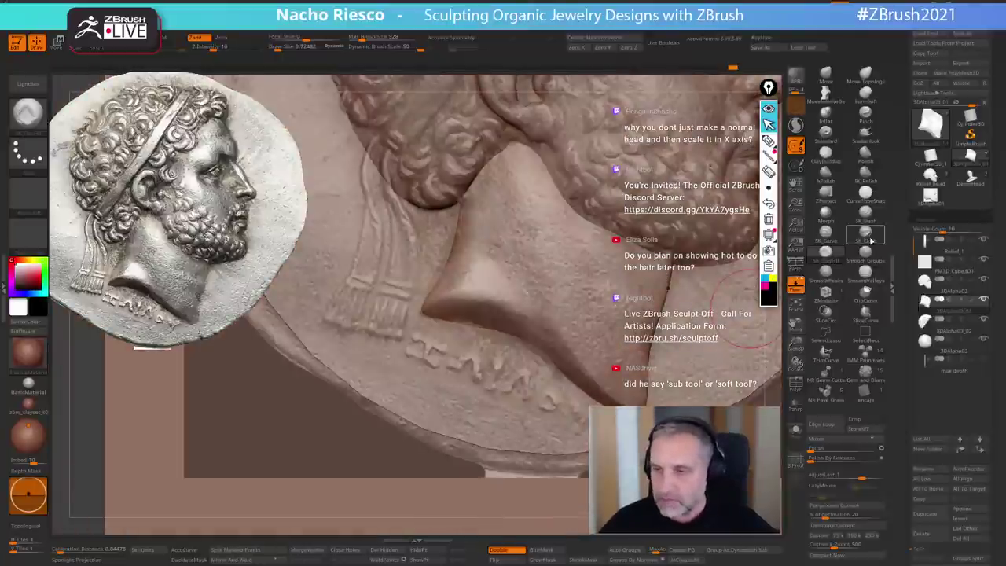
left_click(869, 214)
key("s")
left_click_drag(479, 298, 477, 298)
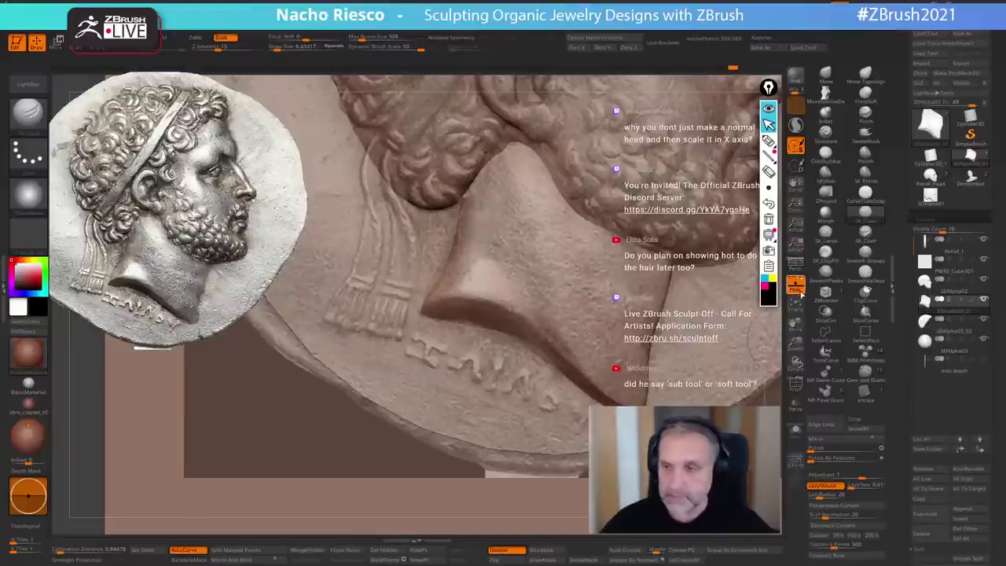
- Hide the coin reference and polish the neck's lower cut edge with the Polish brush
left_click(796, 286)
right_click_drag(668, 374, 644, 362)
right_click(638, 378)
left_click_drag(781, 359, 802, 334)
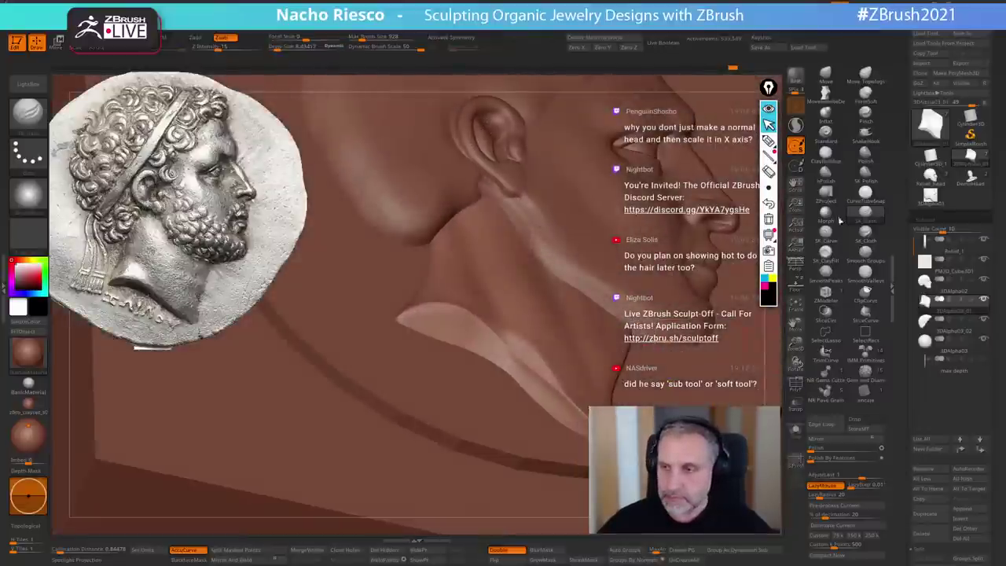
left_click(865, 155)
key("s")
left_click_drag(552, 350, 539, 343)
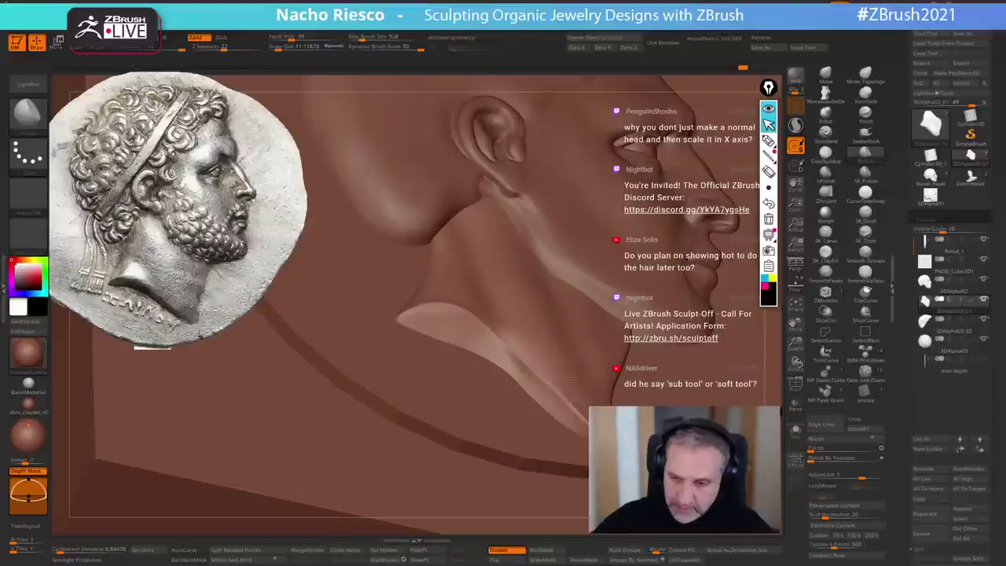
- Display the coin reference and adjust the neck's contour beneath the jaw with the Move Infinite Depth brush
right_click_drag(572, 380, 599, 423)
right_click_drag(611, 380, 680, 400, "ctrl")
right_click_drag(536, 498, 544, 513, "ctrl")
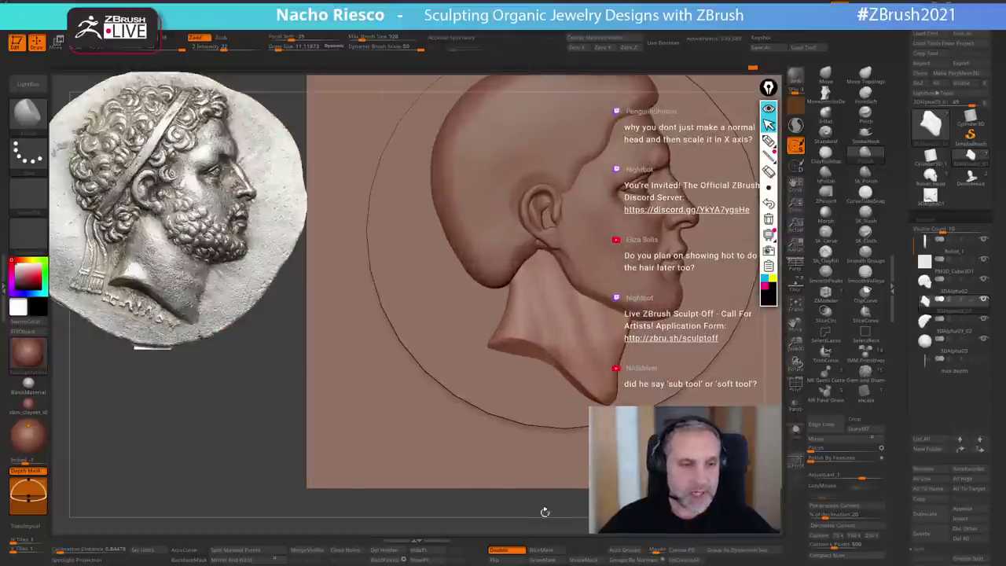
left_click(797, 285)
right_click_drag(578, 350, 608, 354, "ctrl")
right_click_drag(635, 315, 594, 344, "alt")
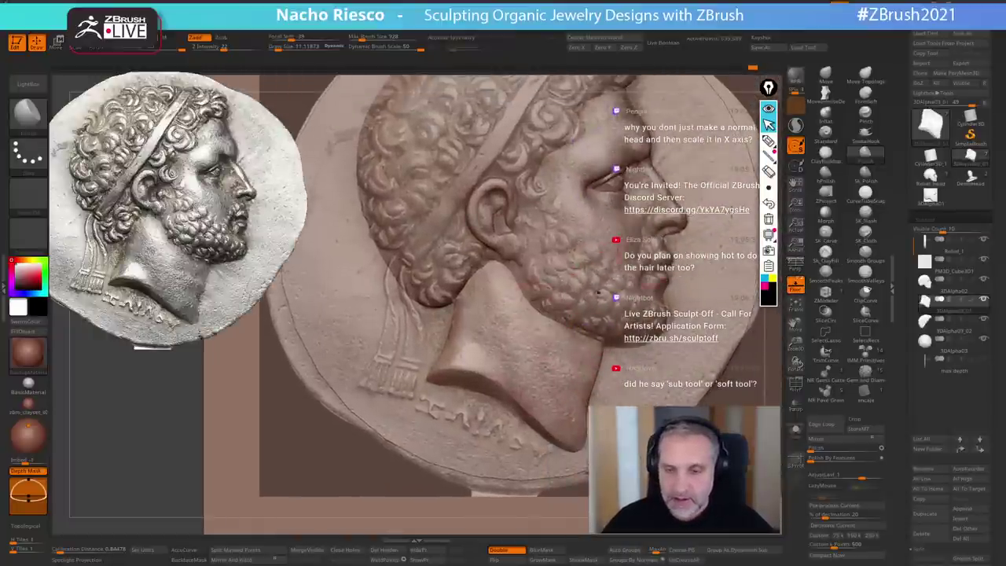
left_click(866, 75)
left_click(825, 74)
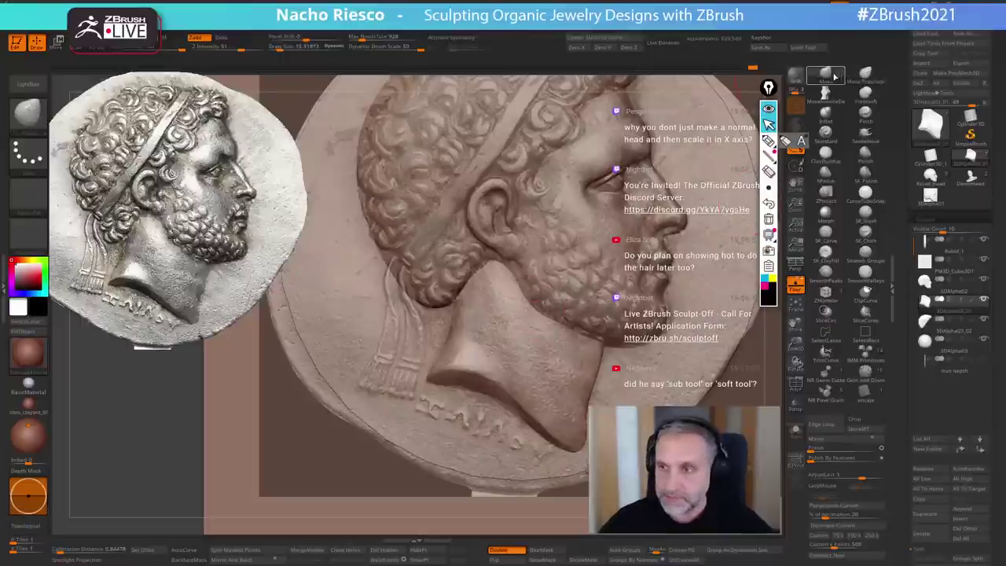
left_click(825, 95)
key("s")
mouse_move(525, 294)
left_mouse_down()
mouse_move(540, 292)
mouse_move(513, 282)
left_mouse_up()
- Select the head subtool, turn off backface masking, and adjust the jaw outline to the coin reference
left_click(537, 288, "alt")
key("s")
key("s")
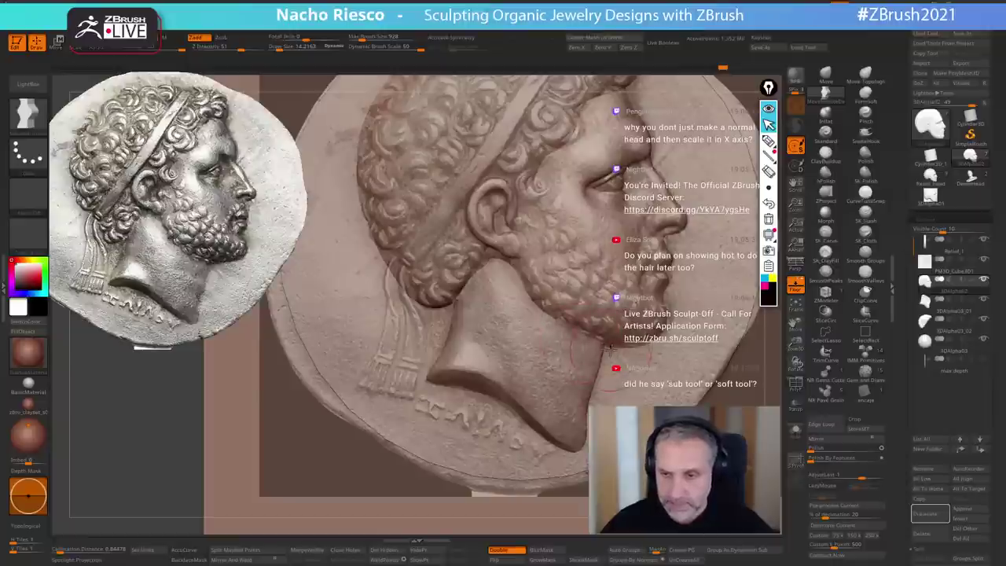
left_click(189, 560)
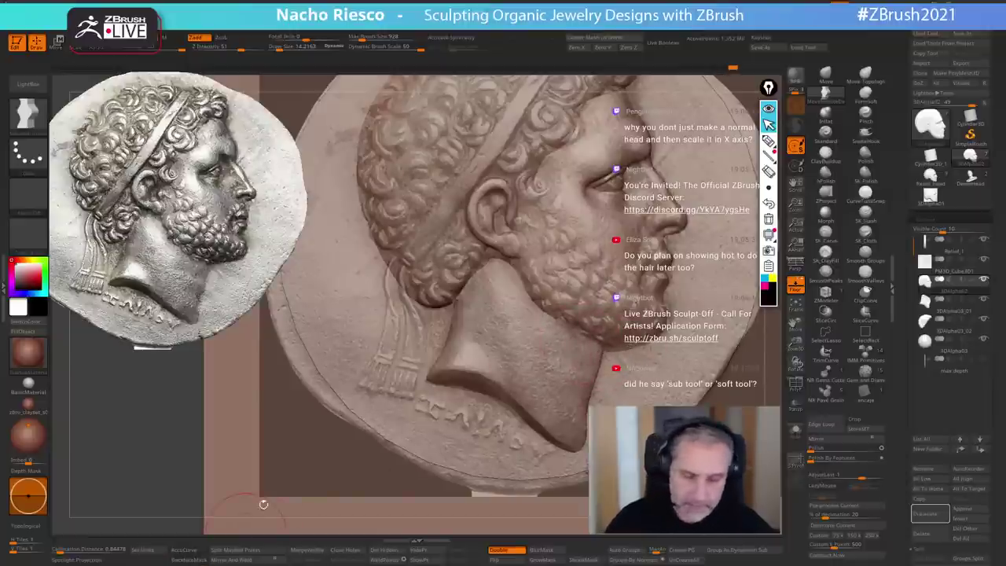
- Select the hair subtool, push its nape contour inward to match the coin reference, and hide the reference
left_click(436, 287, "alt")
left_click_drag(386, 265, 399, 266)
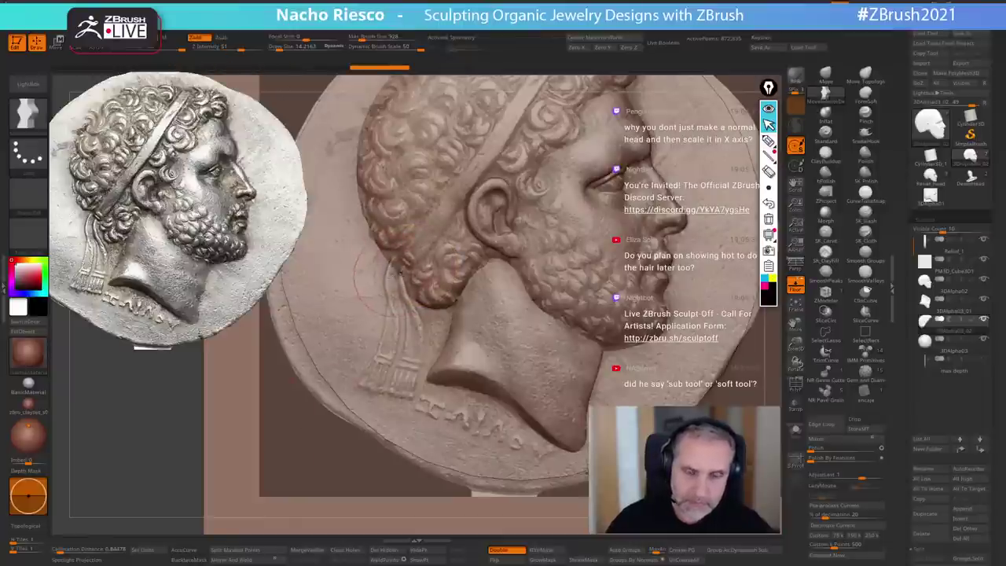
left_click(796, 286)
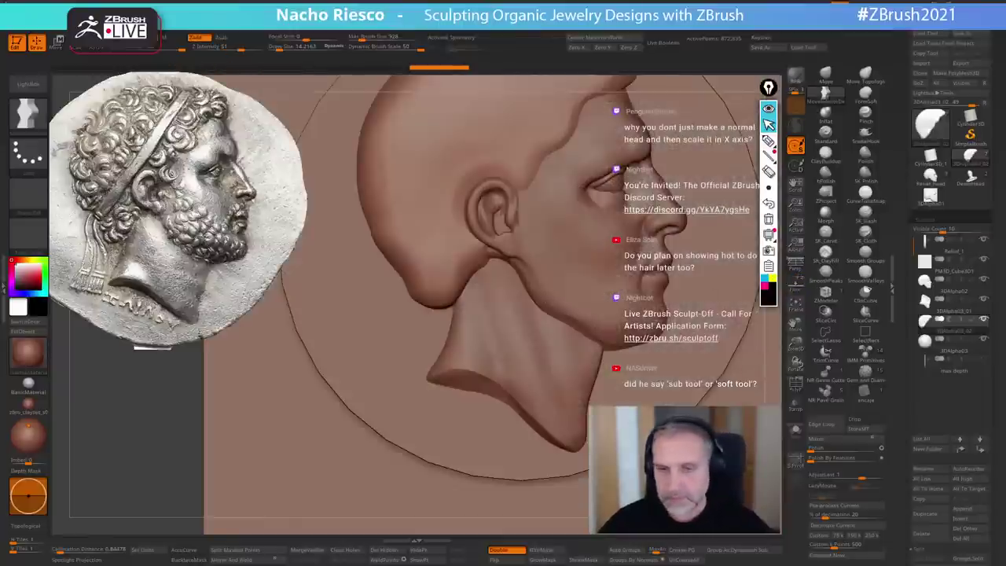
- Adjust the back contour of the head subtool at the nape with the Move Infinite Depth brush, enlarging the draw size to about 28
key("s")
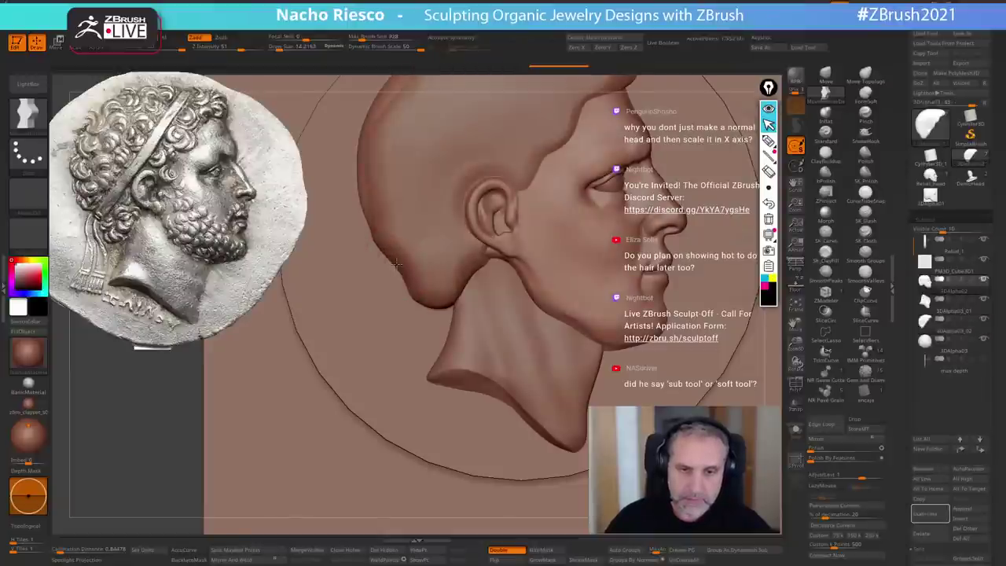
left_click_drag(397, 265, 399, 263)
right_click_drag(399, 221, 429, 339, "alt")
key("s")
left_click_drag(418, 271, 426, 271)
left_click_drag(386, 300, 397, 300)
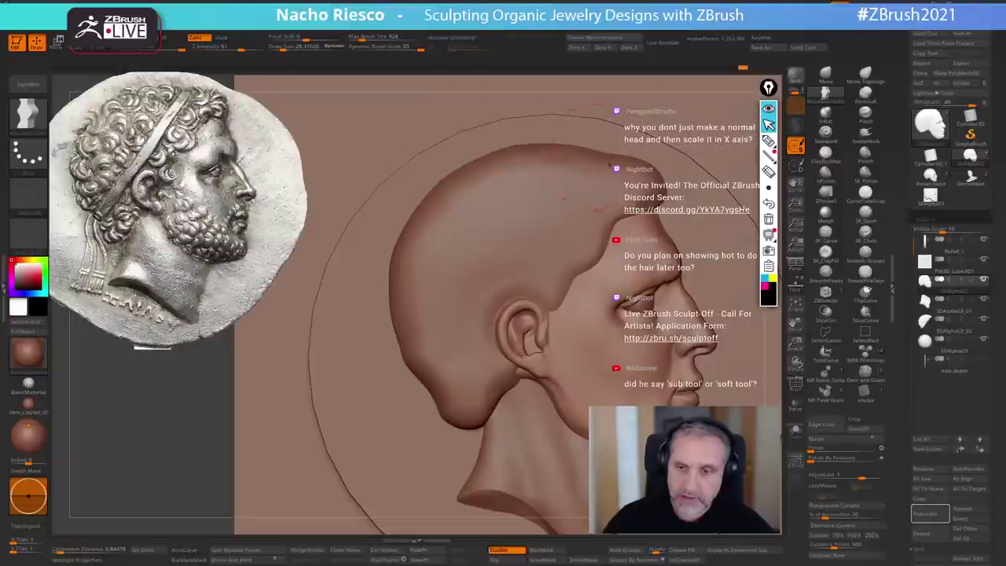
- Adjust the top of the neck beneath the earlobe with the Move brush at a draw size of about 22
mouse_move(791, 346)
left_mouse_down("alt")
mouse_move(764, 338)
mouse_move(716, 270)
mouse_move(731, 270)
mouse_move(732, 289)
mouse_move(715, 357)
left_mouse_up("alt")
right_click_drag(735, 362, 734, 387, "ctrl")
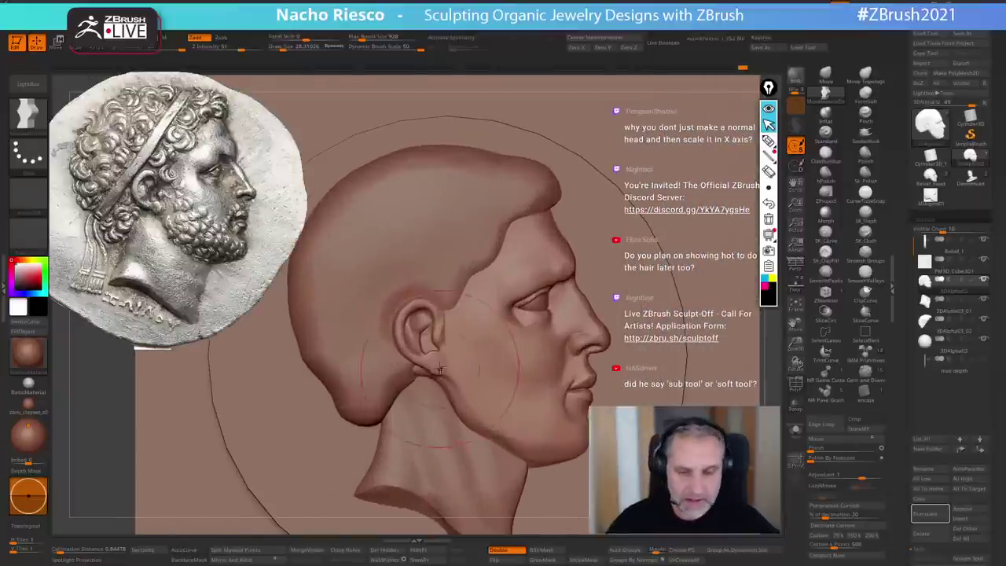
mouse_move(464, 366)
right_mouse_down("alt")
mouse_move(527, 326)
mouse_move(513, 356)
mouse_move(515, 346)
right_mouse_up("alt")
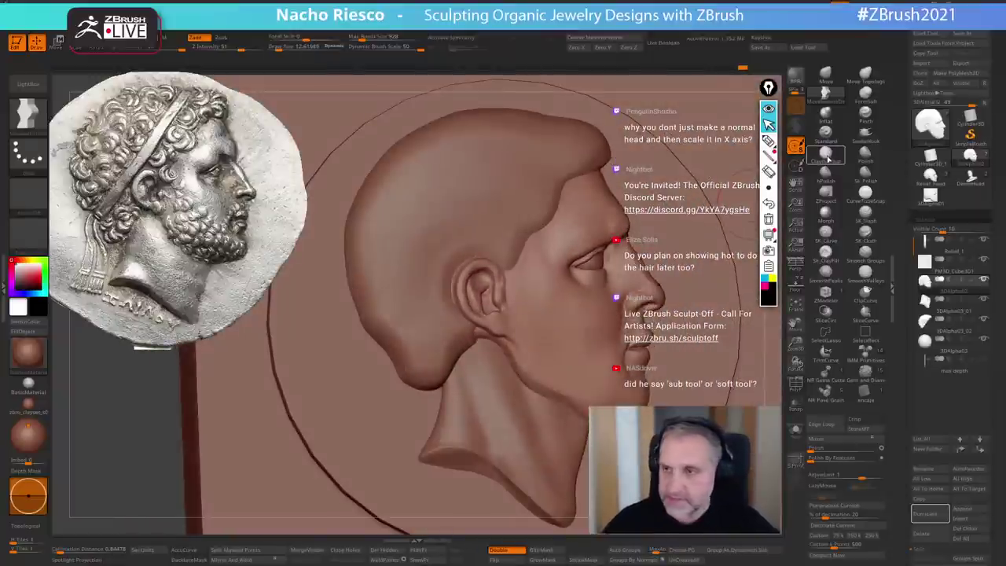
left_click(826, 154)
key("s")
left_click_drag(486, 341, 482, 342)
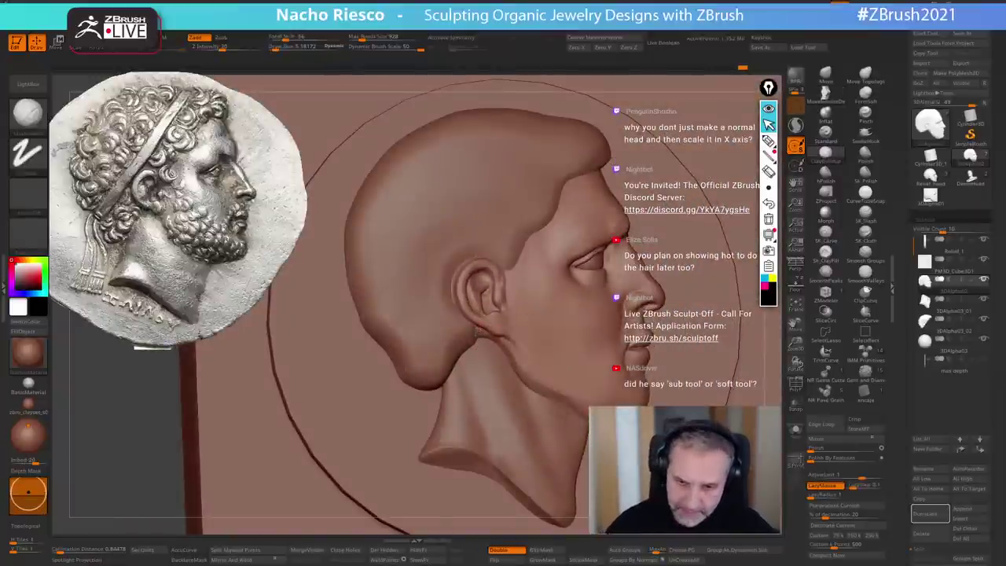
right_click_drag(467, 355, 486, 338)
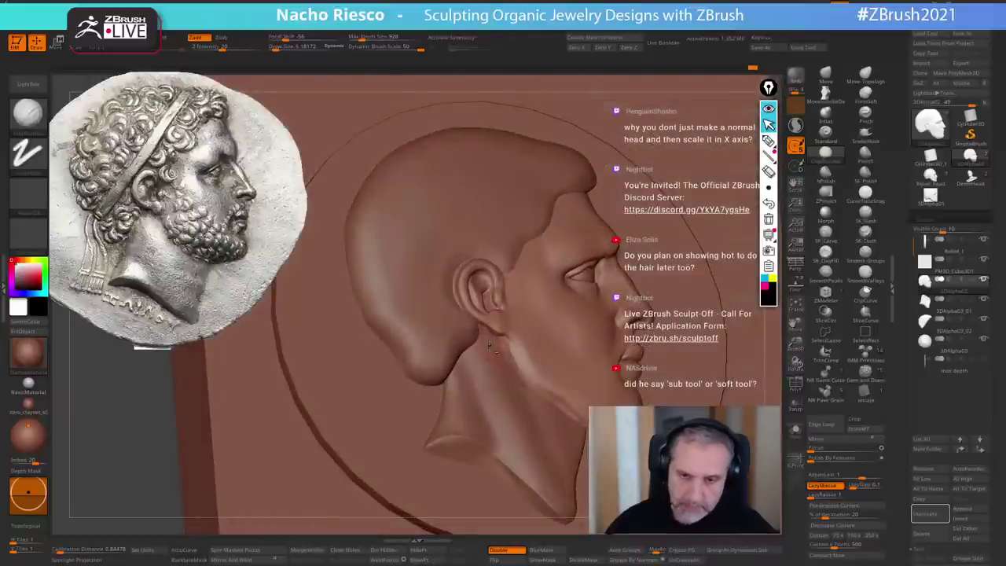
key("s")
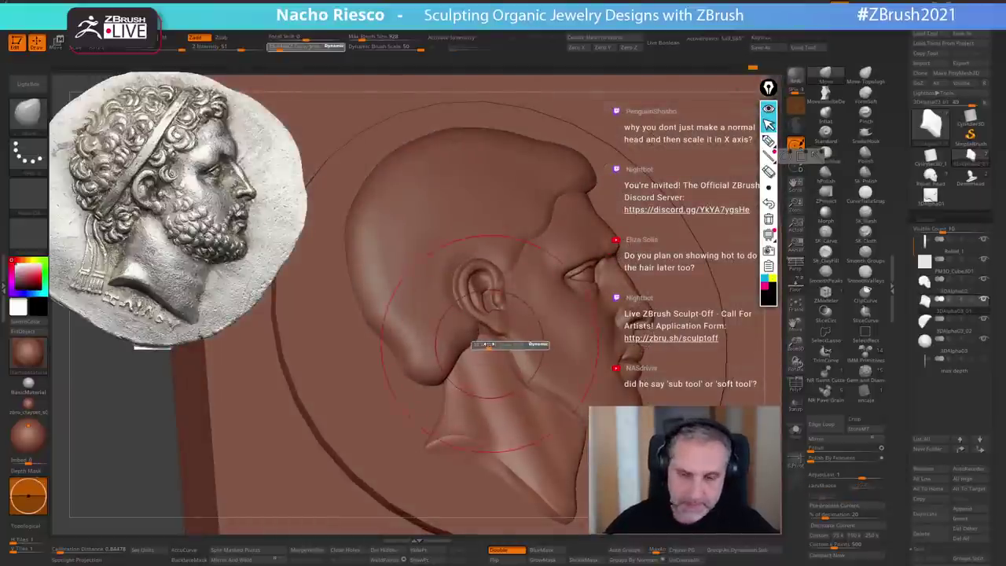
left_click_drag(489, 344, 486, 346)
key("bracketleft")
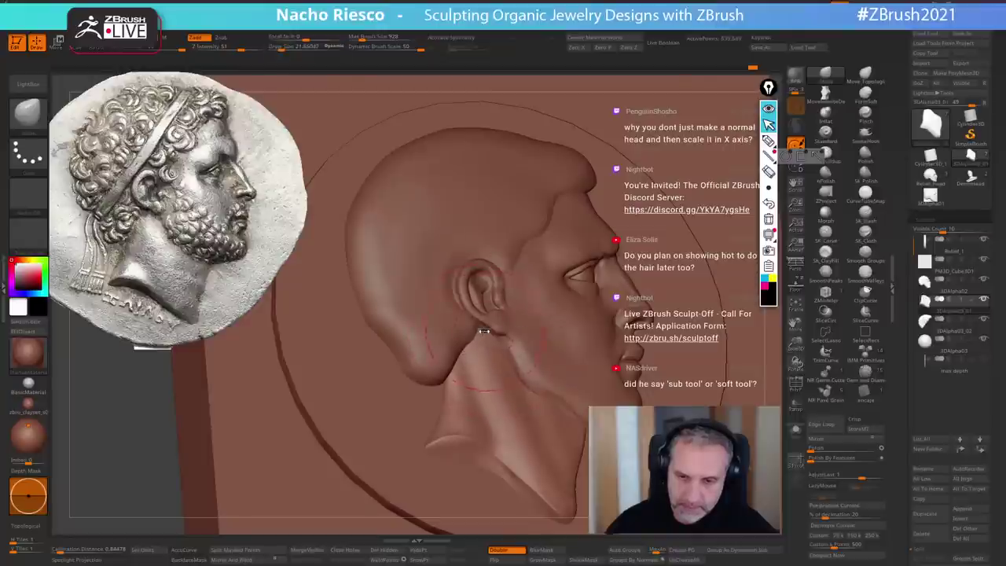
right_click_drag(482, 325, 485, 336, "shift")
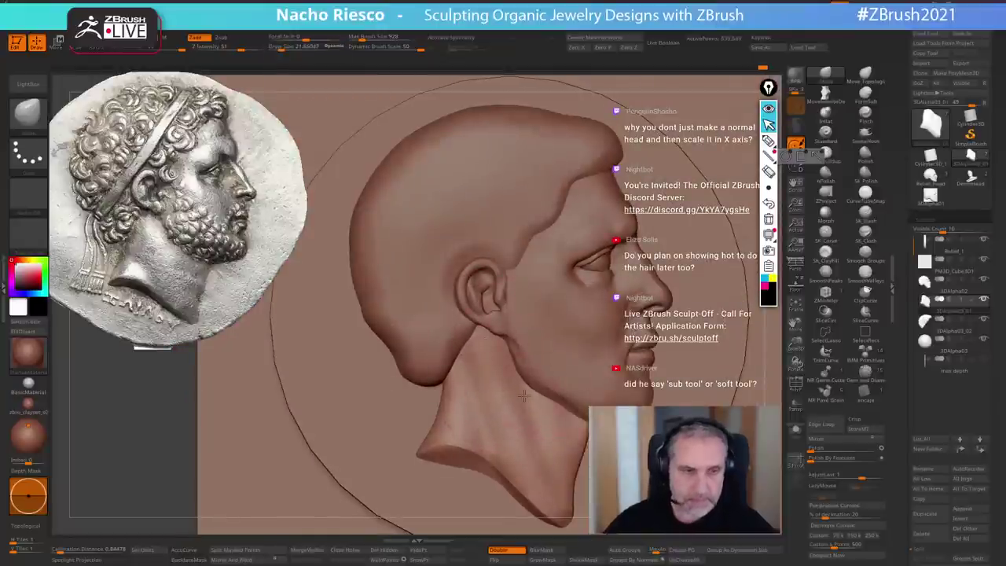
- Build up the neck muscles below the jaw with the SK_ClayFill brush at a draw size of about 14 and smooth the transitions
key("2")
key("s")
left_click_drag(532, 383, 527, 382)
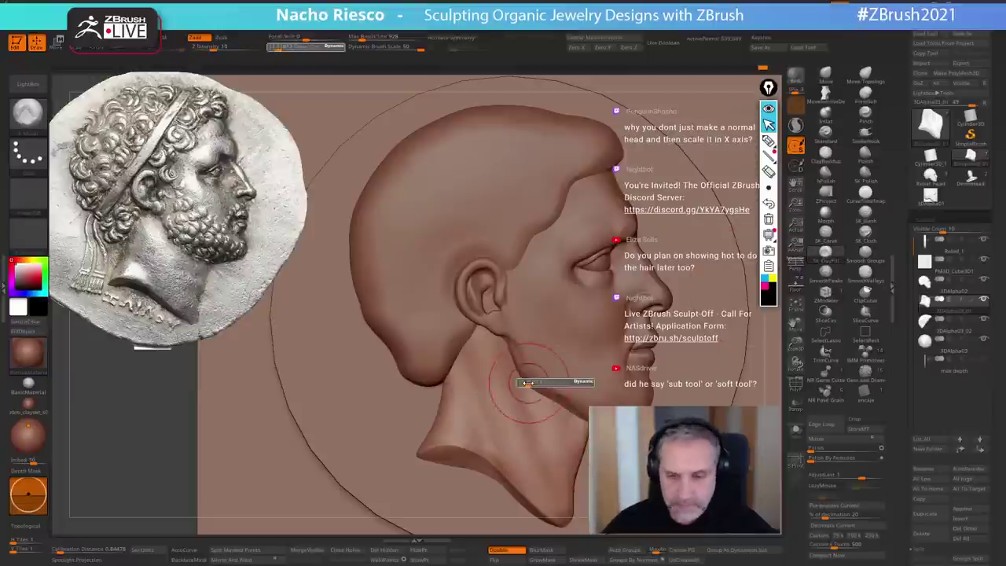
left_click(525, 383)
key("s")
left_click_drag(520, 439, 520, 423)
left_click_drag(529, 431, 528, 457)
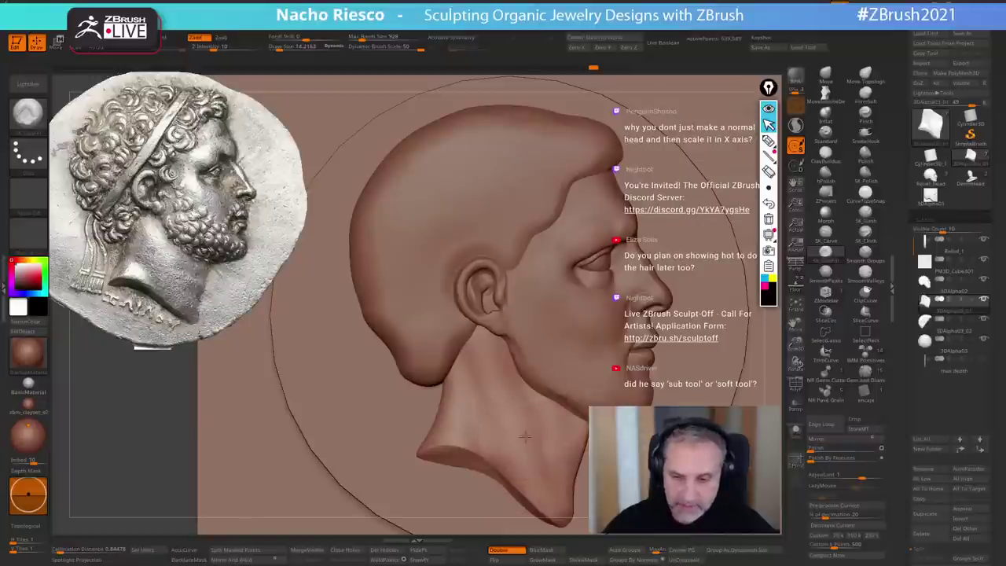
key("shift")
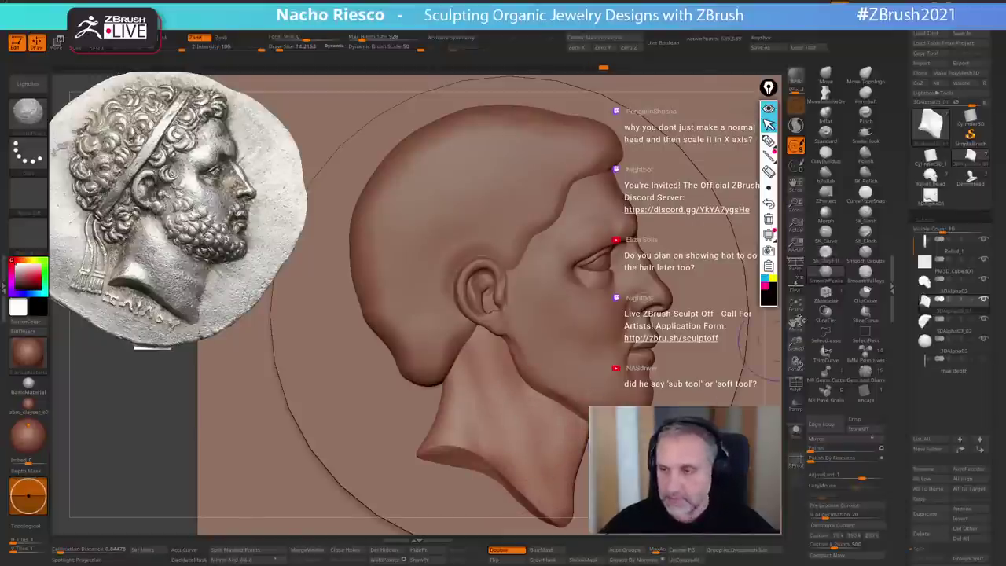
left_click_drag(575, 438, 588, 429, "shift")
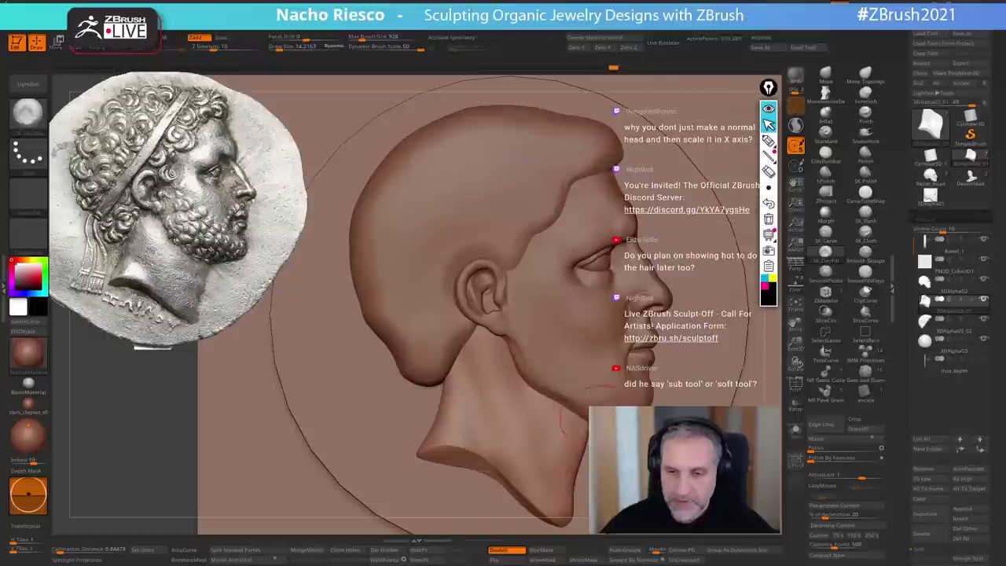
key("shift")
left_click(563, 396, "alt")
key("shift")
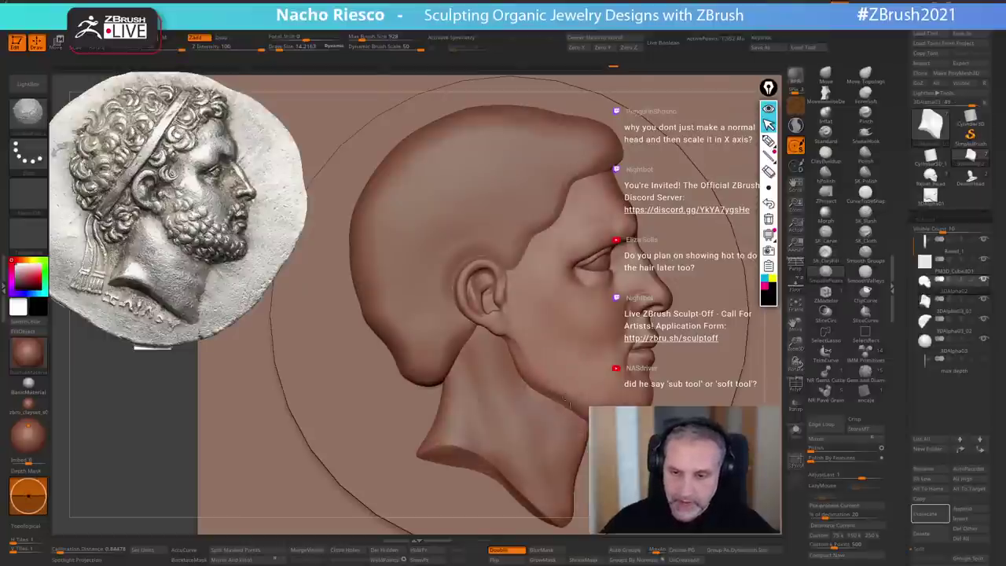
left_click(567, 400, "alt")
- Select the hair subtool and reshape the hair surface above and behind the ear with the Move brush
right_click_drag(684, 410, 643, 360, "alt")
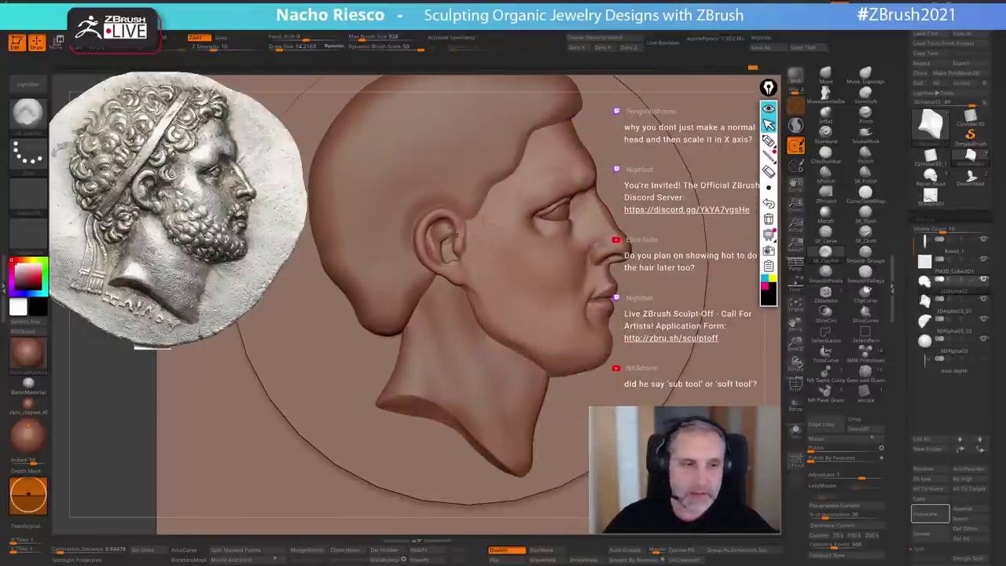
right_click_drag(387, 198, 430, 196)
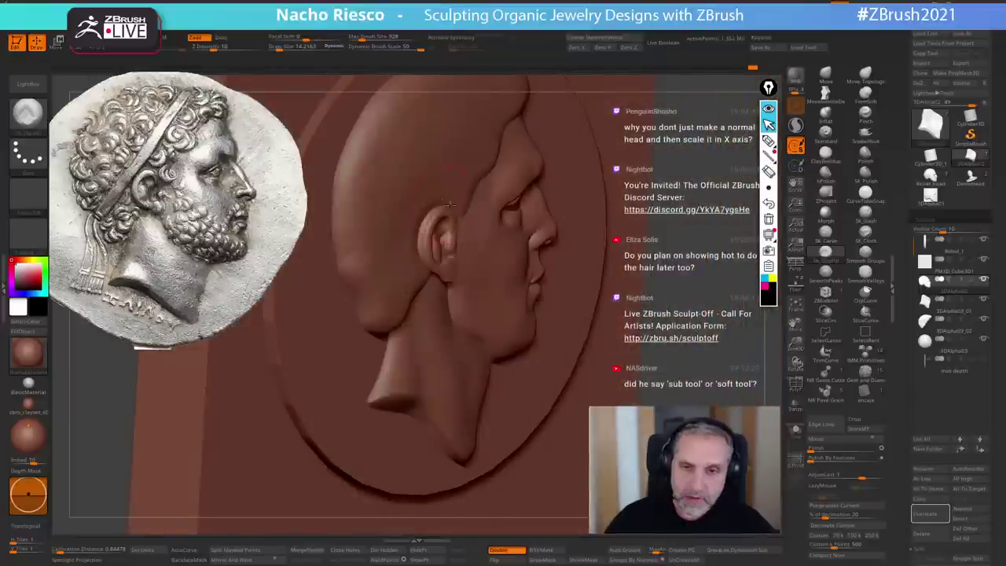
left_click(828, 78)
left_click(435, 199, "alt")
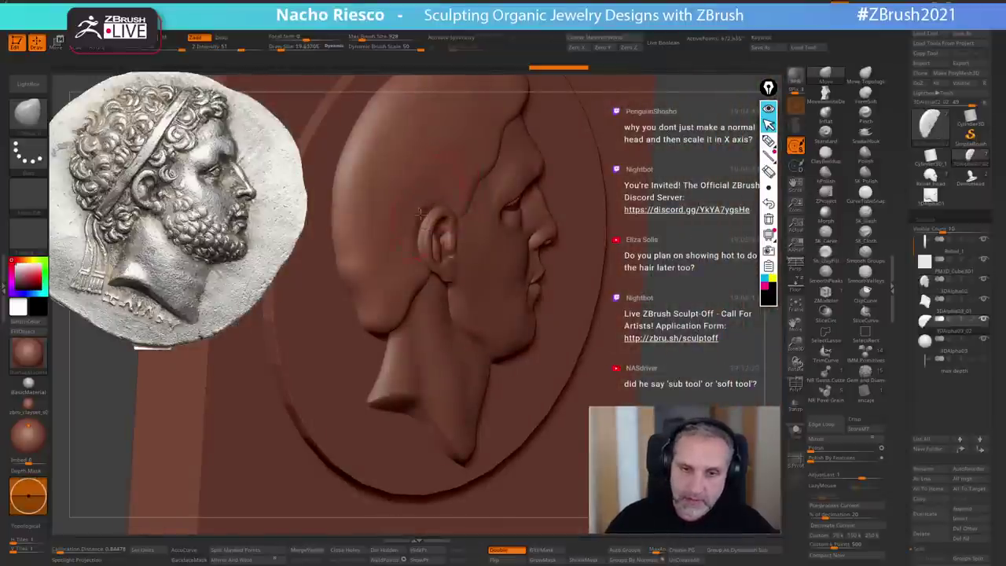
left_click_drag(417, 222, 440, 198)
right_click_drag(438, 184, 425, 181, "shift")
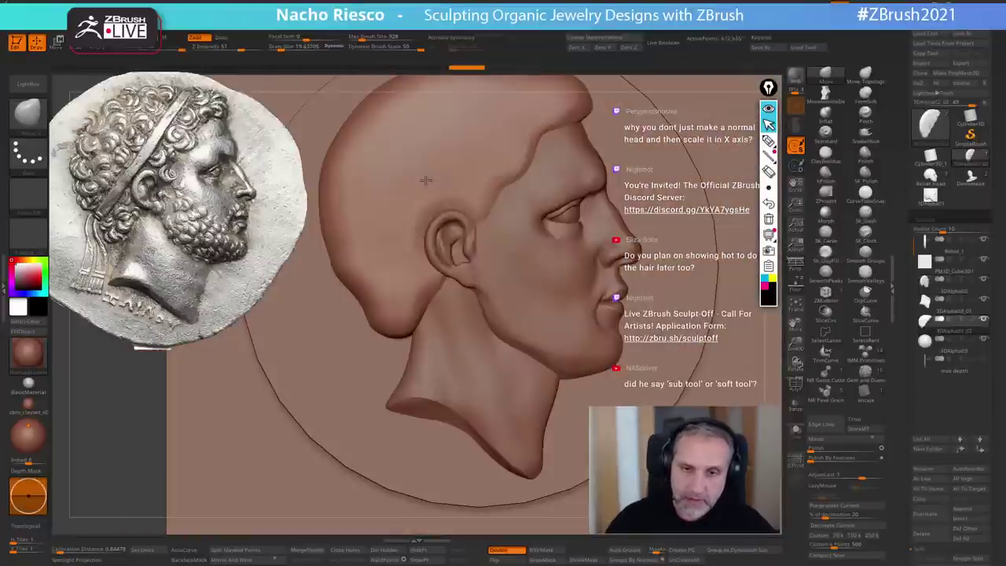
right_click_drag(505, 265, 521, 296, "alt")
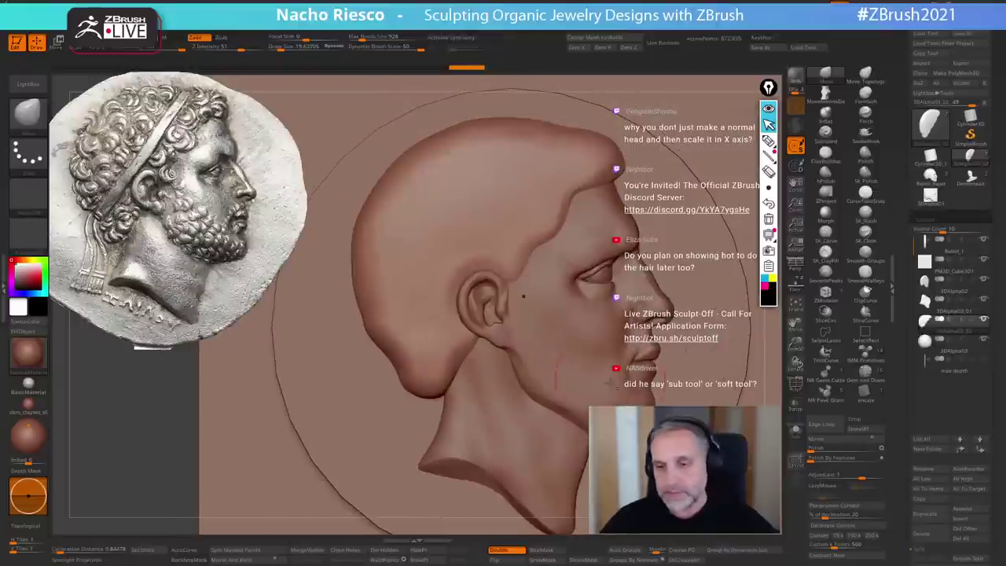
- Duplicate the head subtool and isolate the copy in Solo mode with the coin reference displayed
left_click(611, 383, "alt")
right_click_drag(609, 383, 534, 323, "alt")
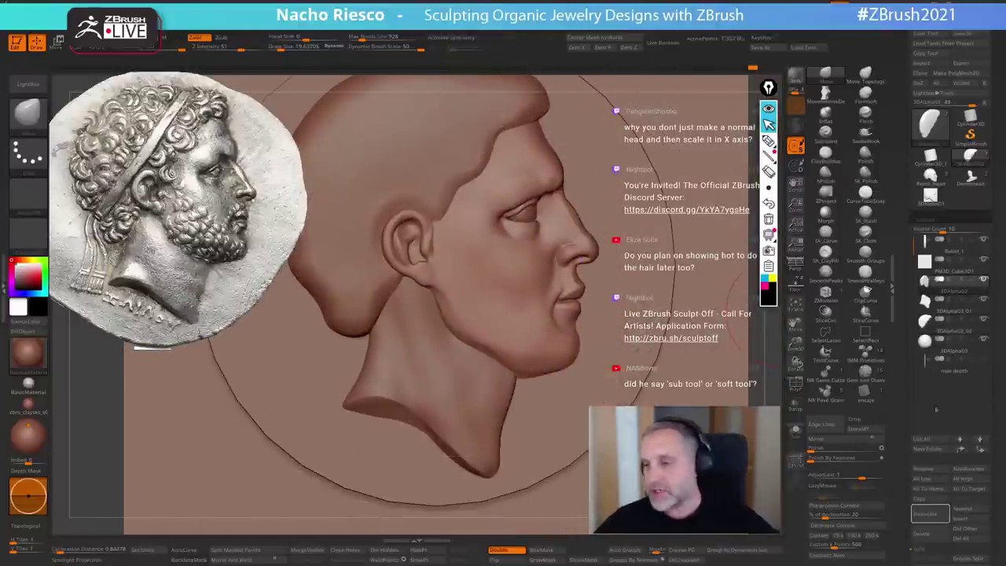
left_click(928, 514)
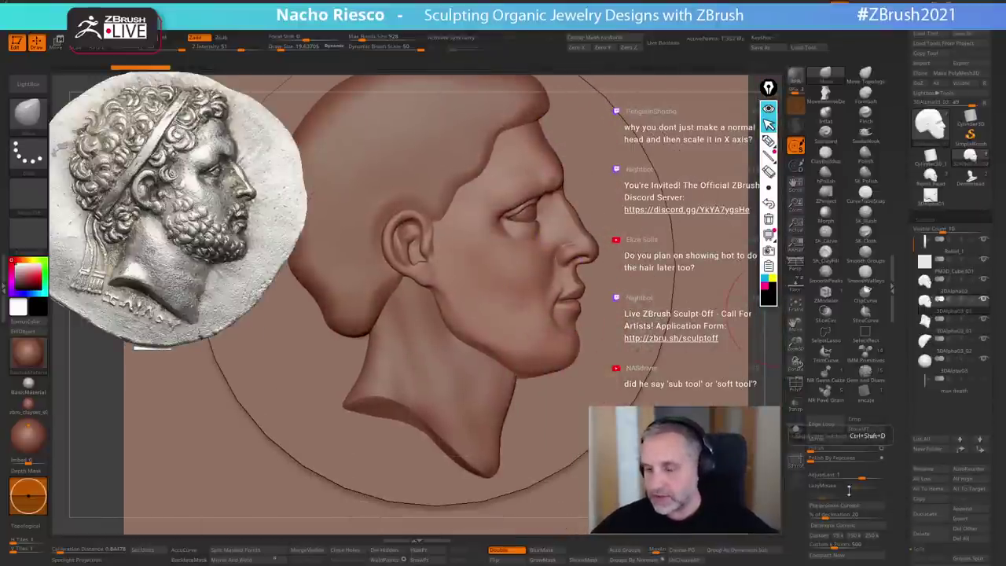
left_click(796, 432)
left_click(796, 286)
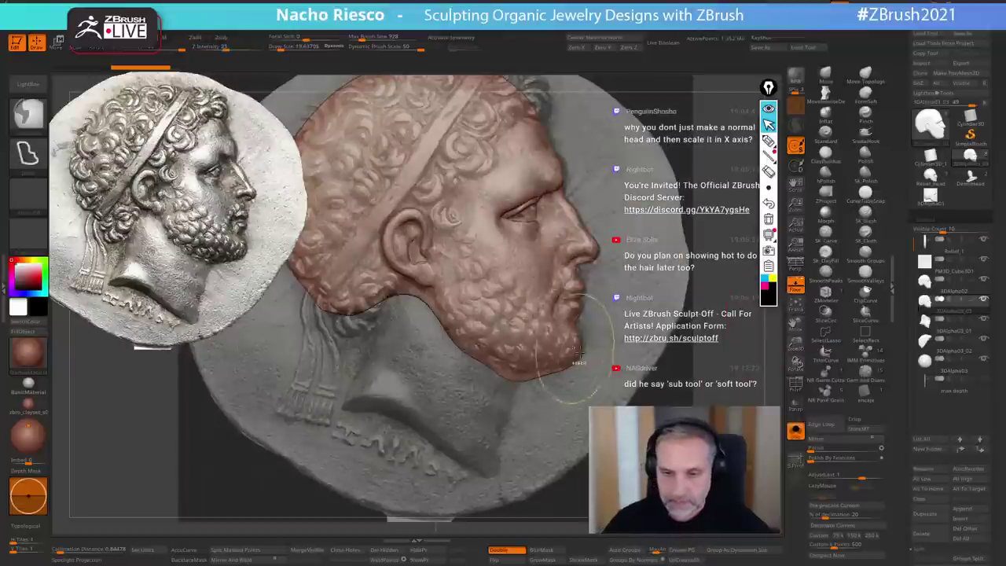
- Mask the beard area on the duplicated head with a lasso following the coin reference, and hide the reference
mouse_move(604, 386)
left_mouse_down("ctrl")
mouse_move(612, 356)
mouse_move(603, 279)
mouse_move(568, 269)
mouse_move(544, 301)
mouse_move(462, 235)
mouse_move(441, 307)
mouse_move(619, 424)
mouse_move(618, 413)
left_mouse_up("ctrl")
mouse_move(593, 271)
left_mouse_down("ctrl")
mouse_move(547, 288)
mouse_move(582, 290)
mouse_move(601, 308)
mouse_move(604, 287)
left_mouse_up("ctrl")
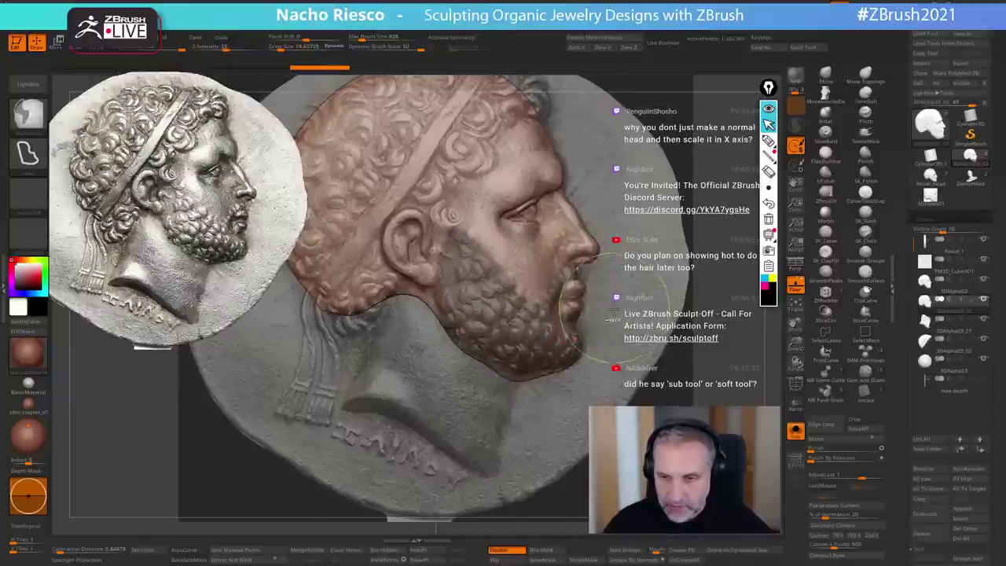
left_click(796, 286)
left_click(719, 373, "ctrl")
left_click(719, 373, "ctrl")
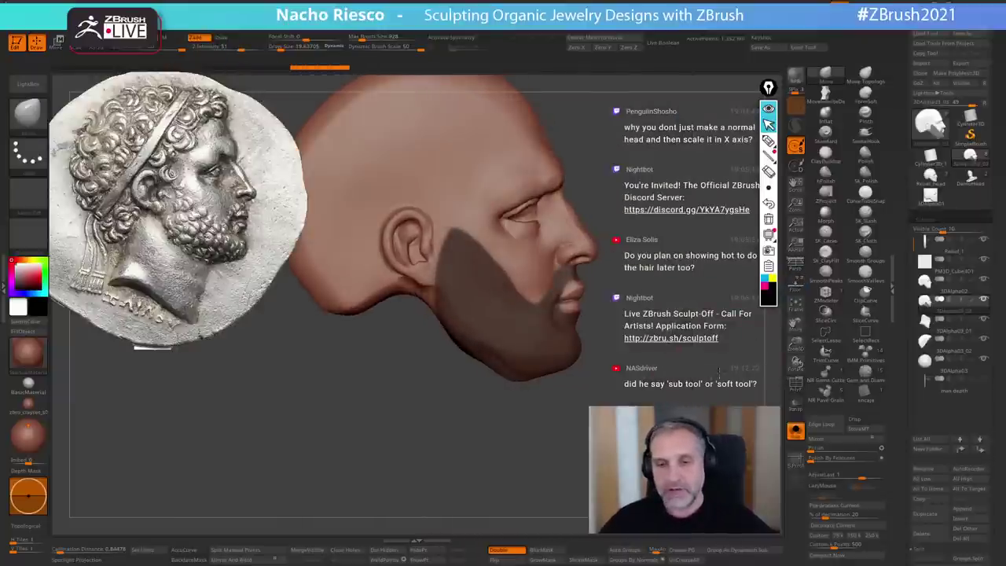
mouse_move(680, 383)
left_mouse_down("alt")
mouse_move(685, 370)
mouse_move(707, 376)
left_mouse_up("alt")
mouse_move(509, 277)
left_mouse_down("ctrl")
mouse_move(480, 197)
mouse_move(434, 218)
mouse_move(435, 240)
left_mouse_up("ctrl")
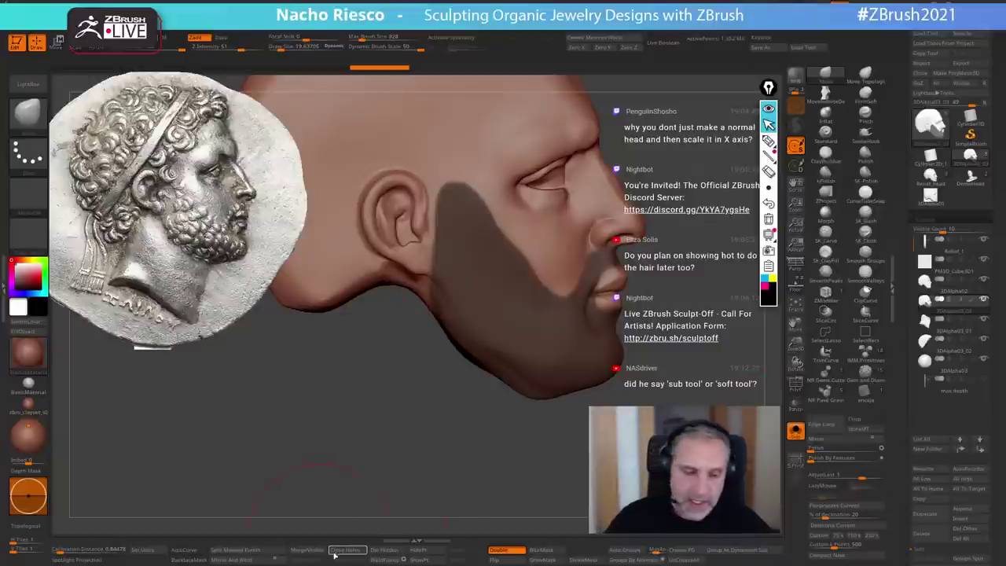
- Split the masked beard area into its own subtool and delete the remaining part of the duplicated head
left_click(251, 552)
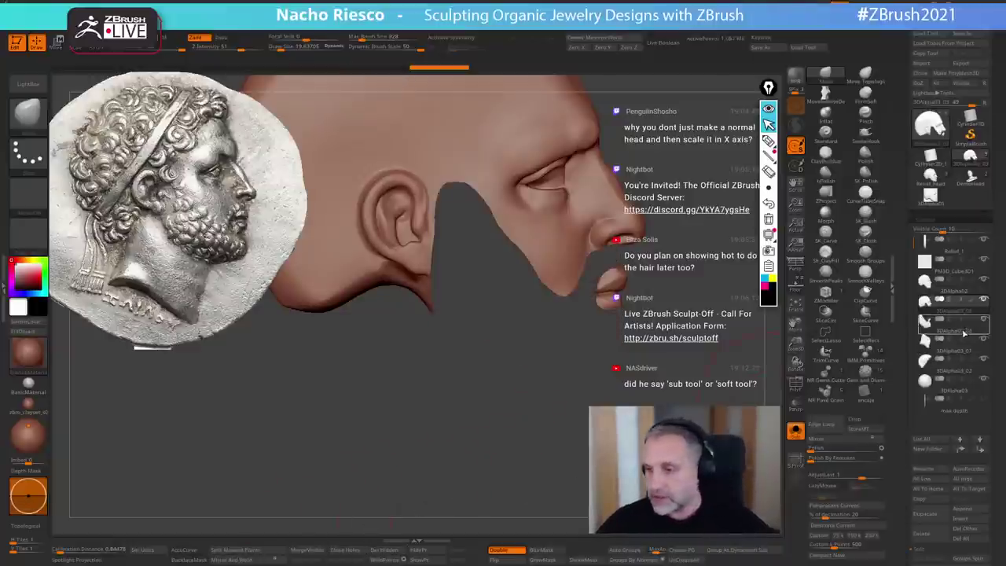
left_click(965, 324)
left_click(935, 305)
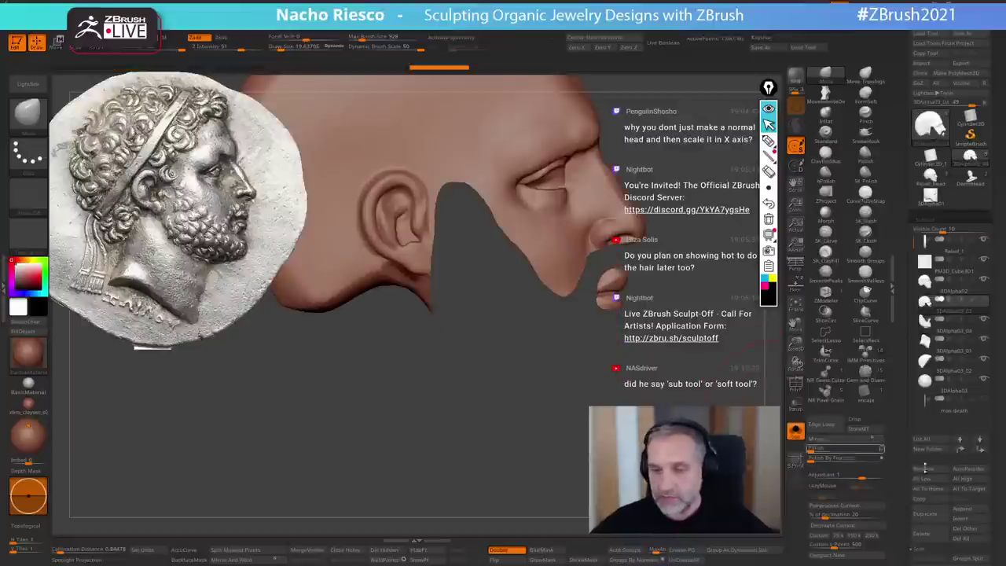
left_click(932, 538)
key("ctrl+z")
key("ctrl+z")
key("ctrl+z")
key("ctrl+z")
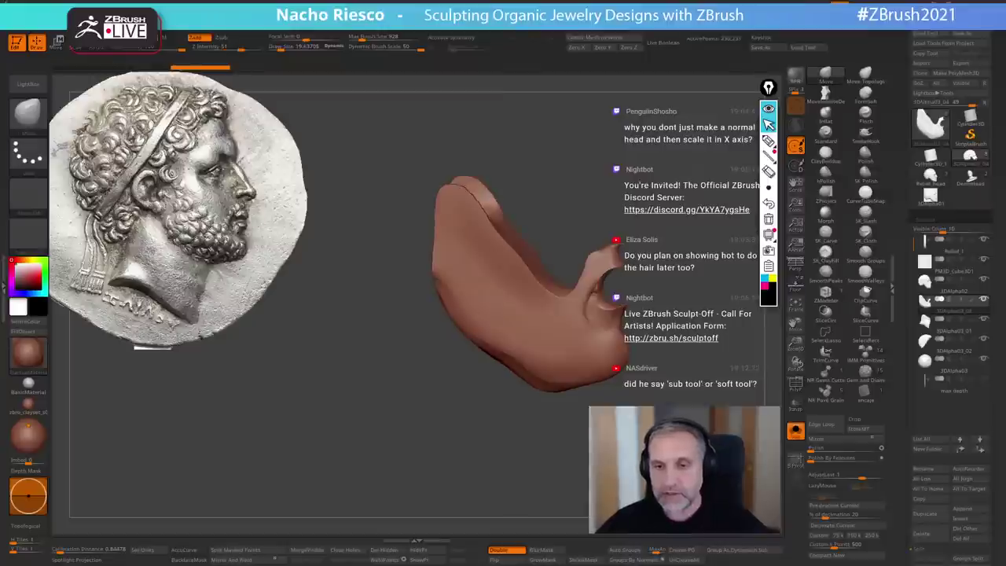
- Turn on backface masking and stretch the beard piece's thickness from the side with an enlarged Move Infinite Depth brush
left_click_drag(377, 440, 534, 424)
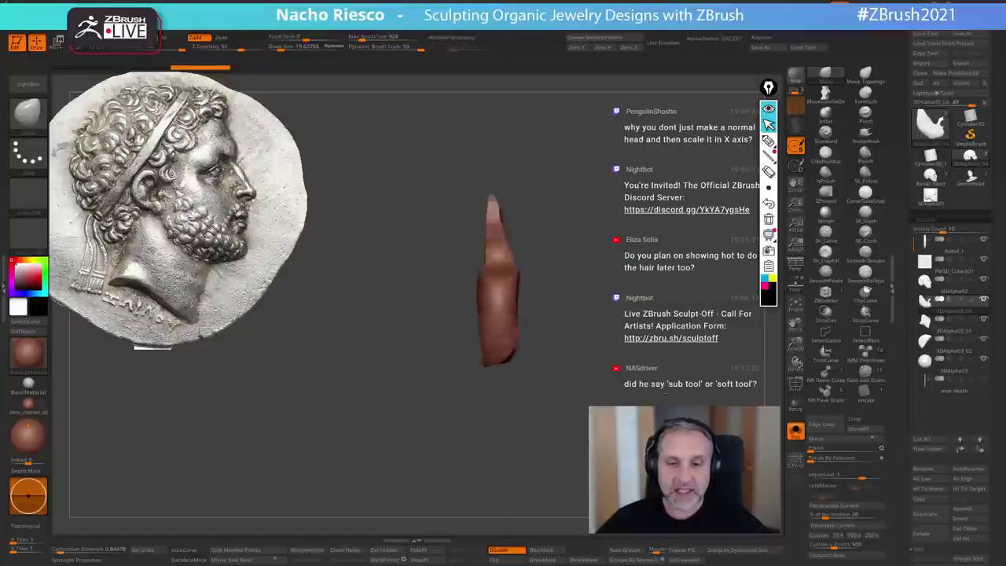
left_click(836, 97)
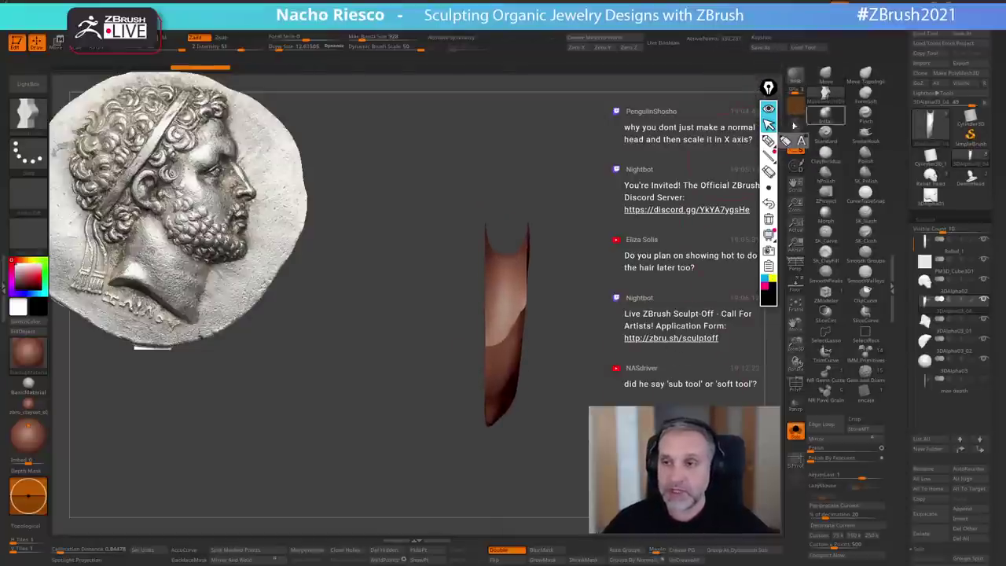
left_click(189, 560)
key("s")
left_click_drag(494, 302, 503, 301)
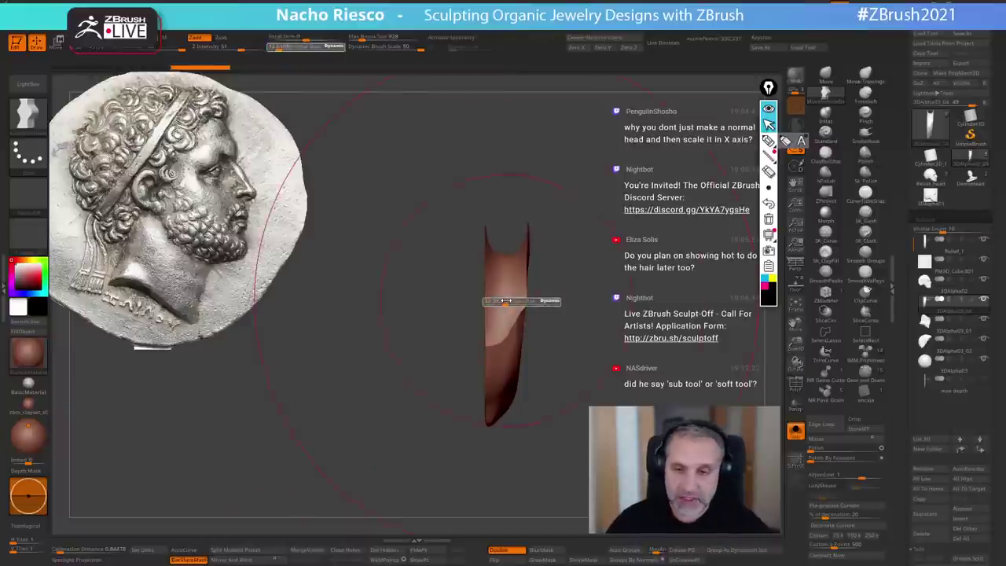
left_click_drag(526, 243, 486, 245)
left_click_drag(514, 304, 483, 332)
left_click_drag(456, 298, 445, 300)
mouse_move(566, 275)
left_mouse_down()
mouse_move(572, 354)
mouse_move(534, 395)
left_mouse_up()
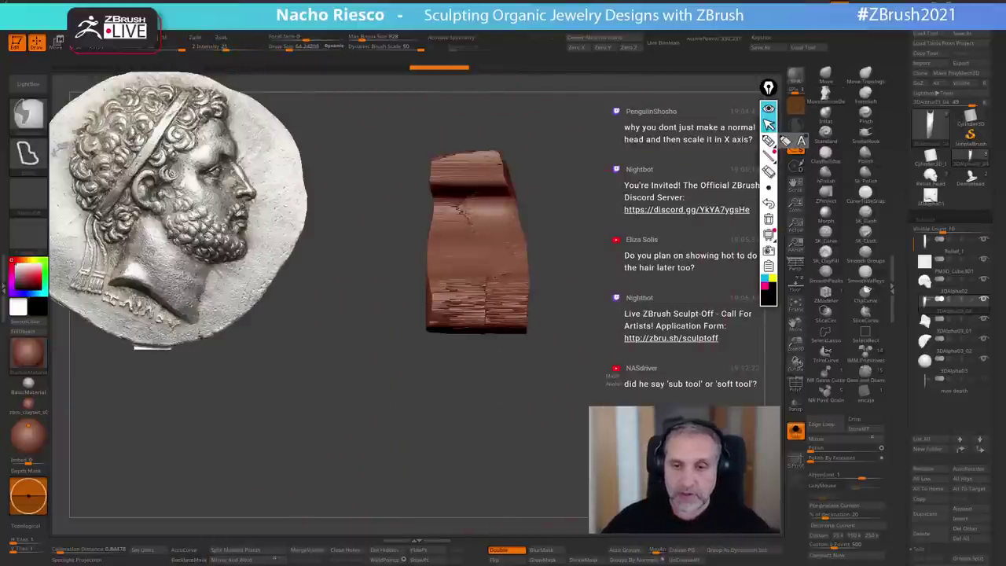
- Smooth the striated edge wall of the beard piece with an enlarged Smooth brush from a side view
mouse_move(603, 372)
left_mouse_down("ctrl")
mouse_move(625, 405)
mouse_move(645, 351)
mouse_move(646, 440)
left_mouse_up("ctrl")
key("s")
left_click_drag(501, 328, 482, 328)
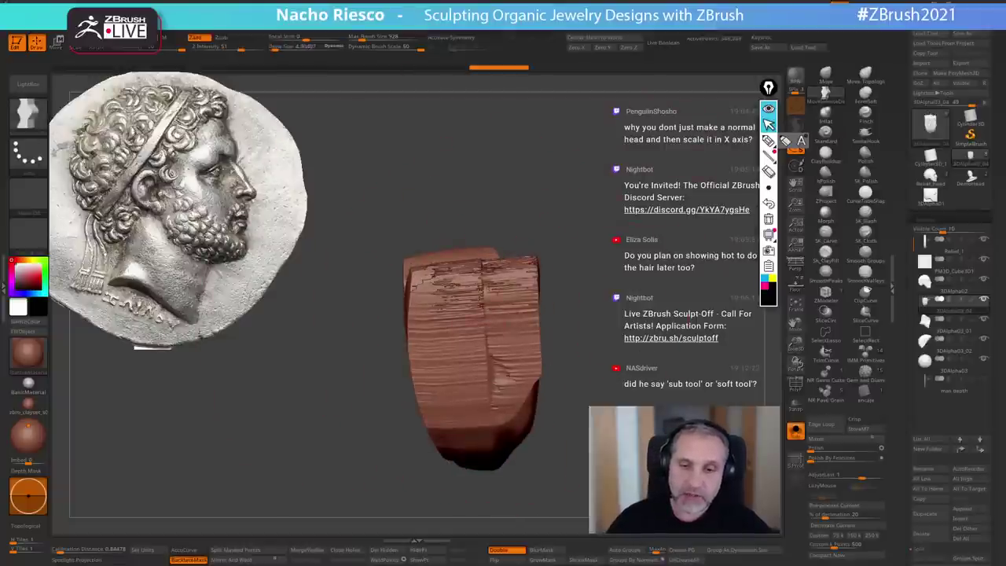
left_click_drag(591, 276, 586, 296)
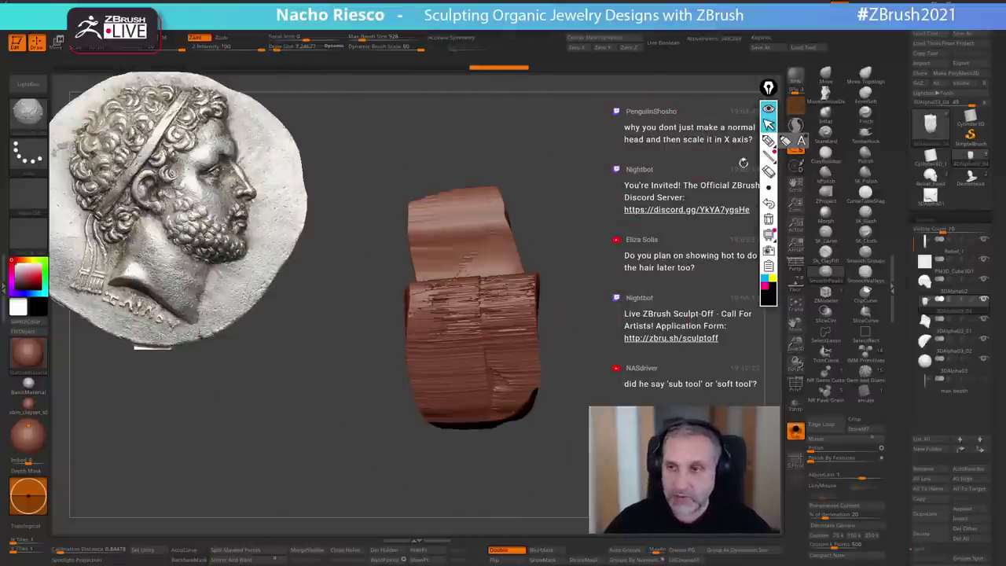
left_click(796, 142)
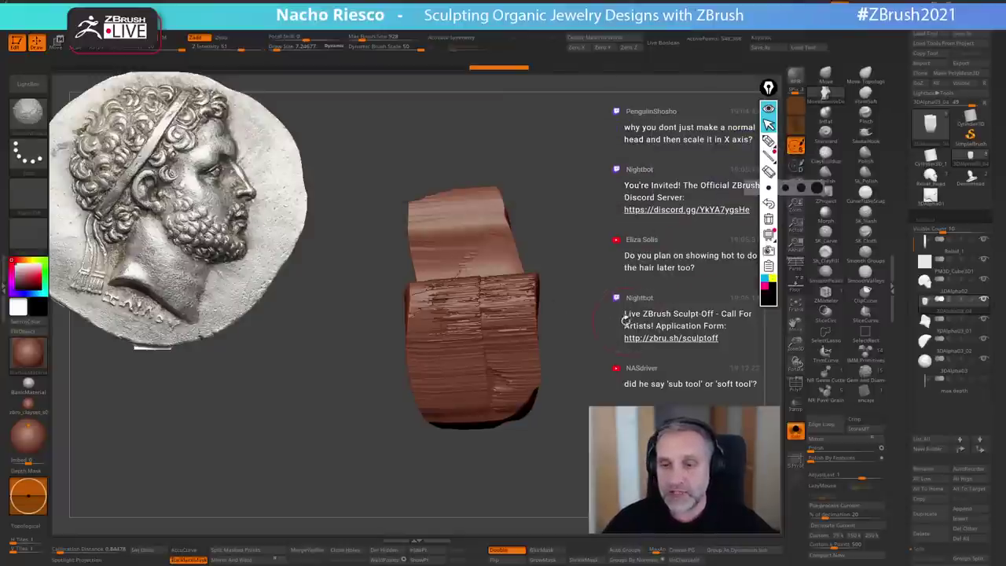
left_click_drag(597, 330, 594, 338)
left_click(796, 126)
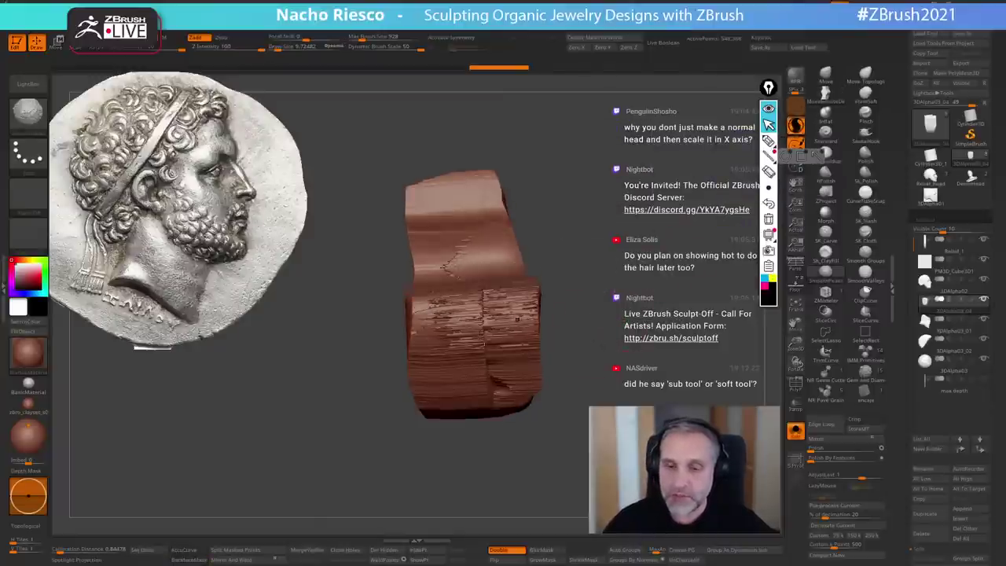
key("s")
left_click(466, 327)
mouse_move(470, 314)
left_mouse_down("shift")
mouse_move(450, 328)
mouse_move(437, 316)
mouse_move(467, 309)
mouse_move(493, 344)
left_mouse_up("shift")
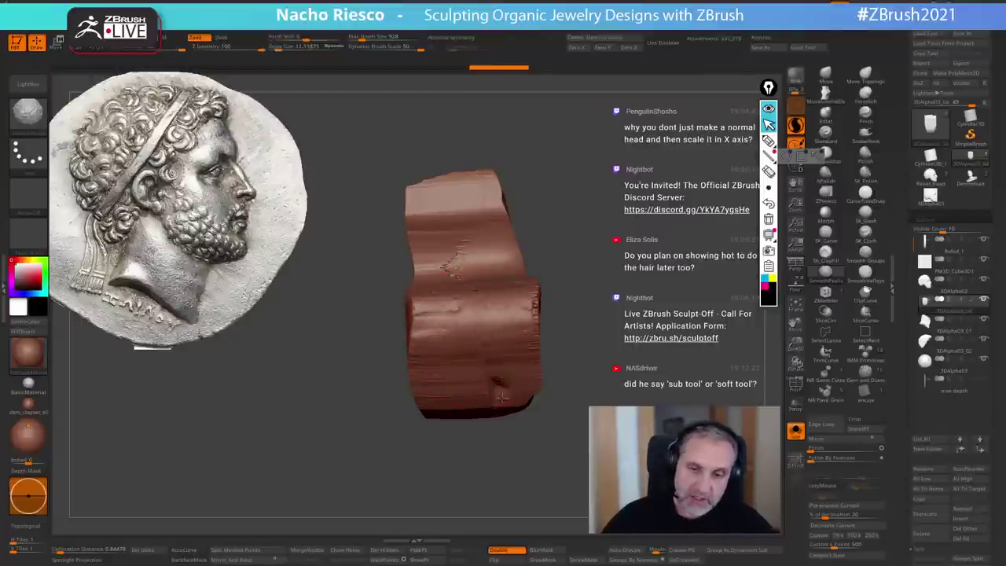
- Smooth the remaining grooves and the small pit on the back wall of the beard piece
mouse_move(582, 345)
left_mouse_down()
mouse_move(557, 285)
mouse_move(539, 323)
left_mouse_up()
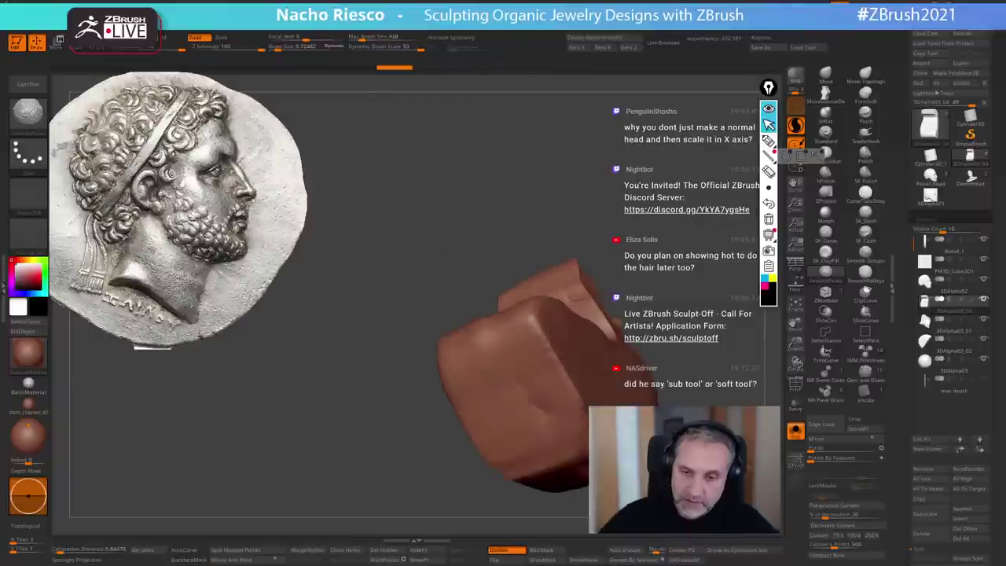
left_click_drag(503, 196, 528, 262)
key("s")
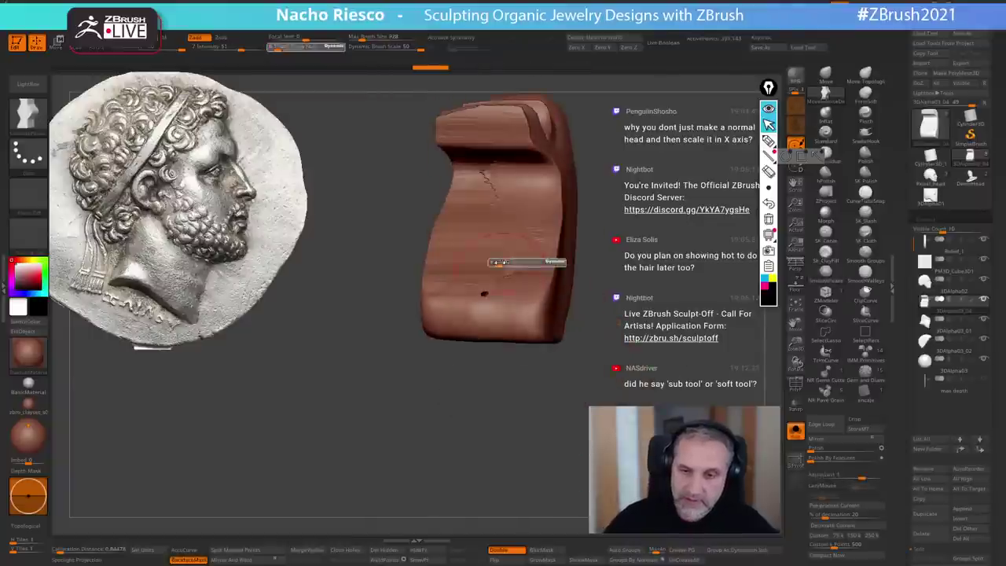
left_click(527, 263)
left_click_drag(489, 165, 488, 185, "shift")
mouse_move(602, 220)
left_mouse_down()
mouse_move(485, 262)
mouse_move(506, 332)
mouse_move(573, 239)
left_mouse_up()
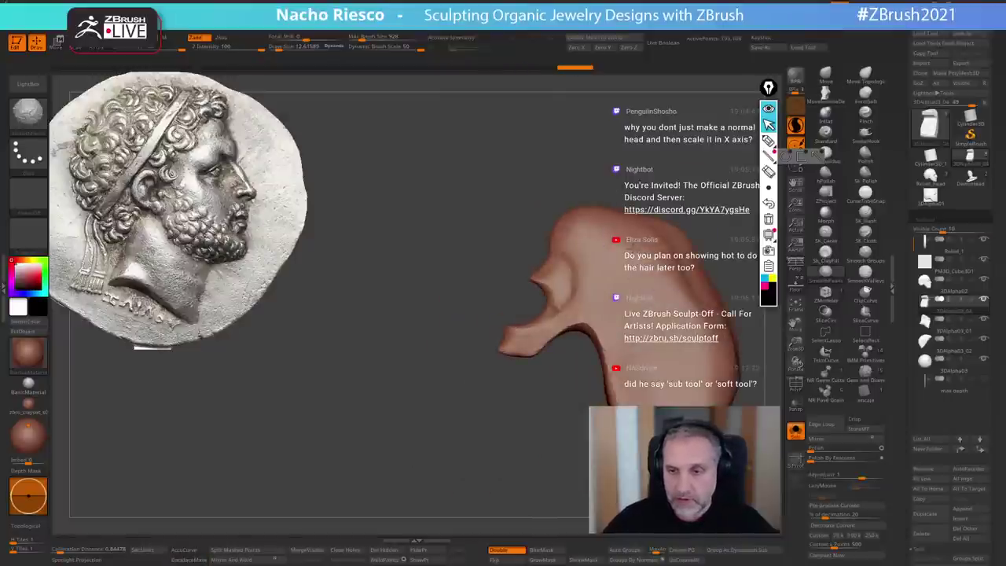
- Smooth the beard piece's inner walls around the moustache and mouth notch
left_click_drag(679, 209, 683, 151)
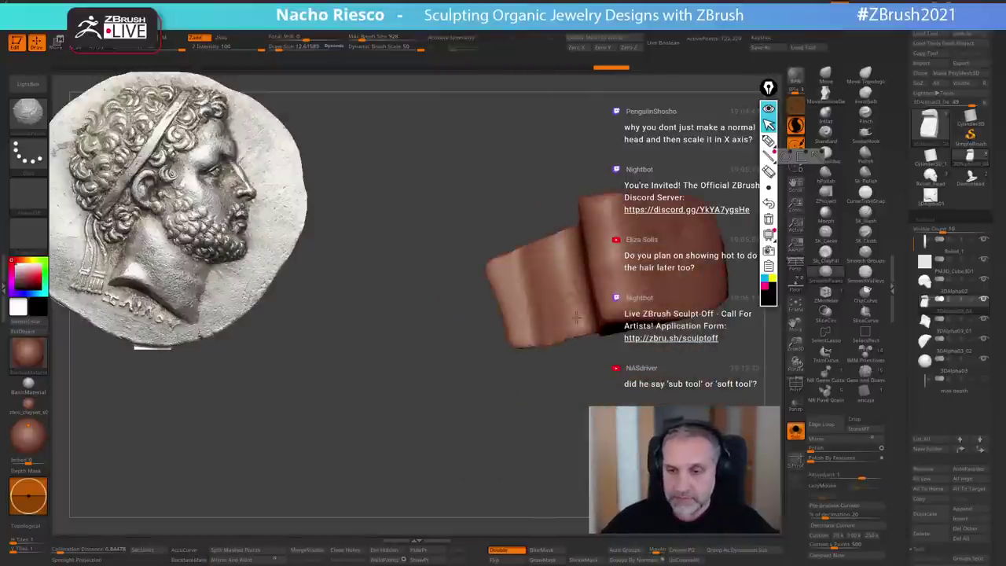
mouse_move(577, 319)
left_mouse_down("shift")
mouse_move(571, 338)
mouse_move(557, 277)
left_mouse_up("shift")
mouse_move(493, 352)
left_mouse_down("shift")
mouse_move(468, 368)
mouse_move(496, 359)
mouse_move(369, 373)
left_mouse_up("shift")
left_click_drag(556, 281, 561, 333, "shift")
left_click_drag(659, 321, 655, 230, "ctrl")
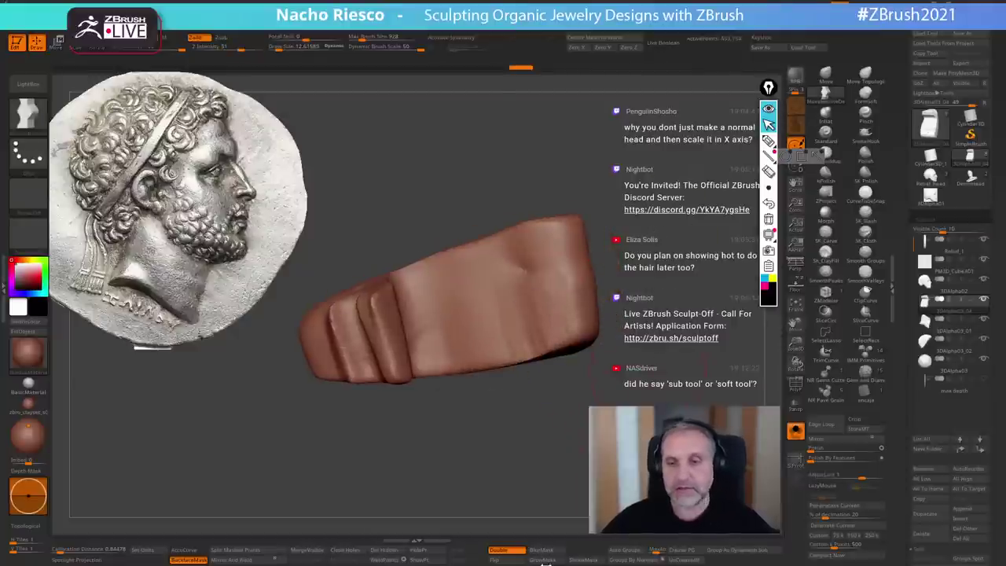
left_click(797, 126)
left_click(796, 146)
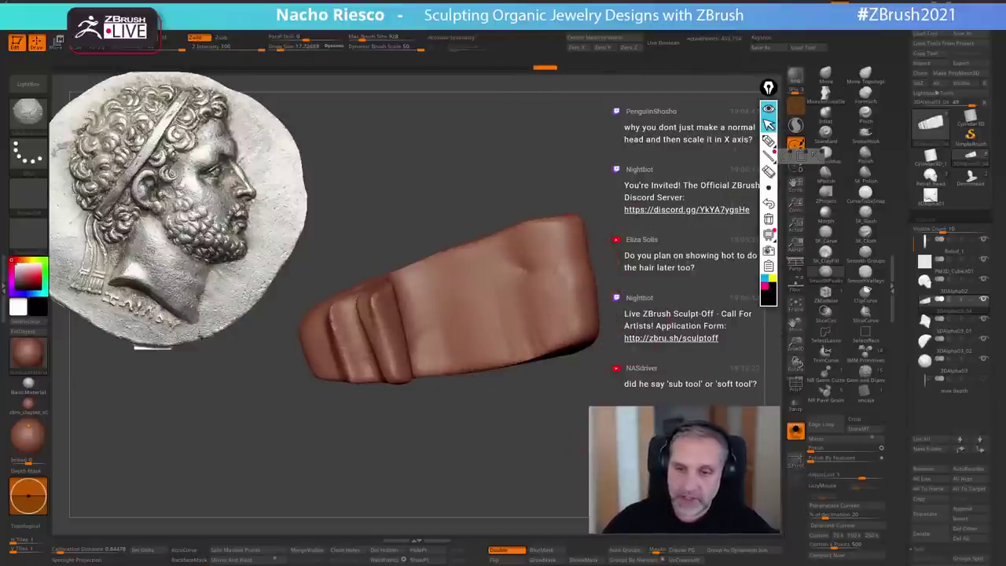
- Apply Polish By Features to the beard piece and exit Solo mode to show the whole relief
left_click_drag(621, 314, 625, 467)
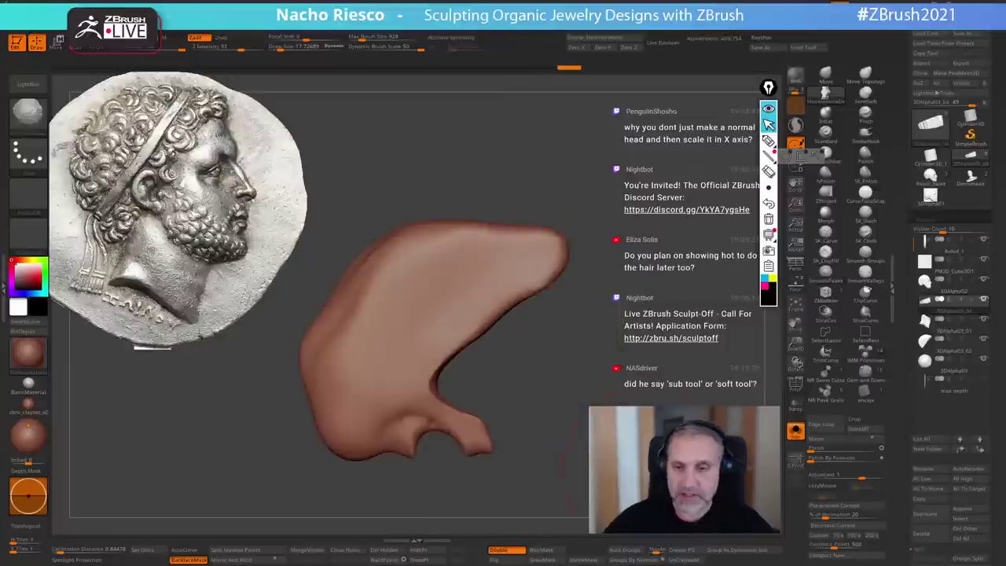
mouse_move(682, 421)
left_mouse_down("alt")
mouse_move(642, 365)
mouse_move(695, 354)
mouse_move(747, 440)
mouse_move(789, 452)
left_mouse_up("alt")
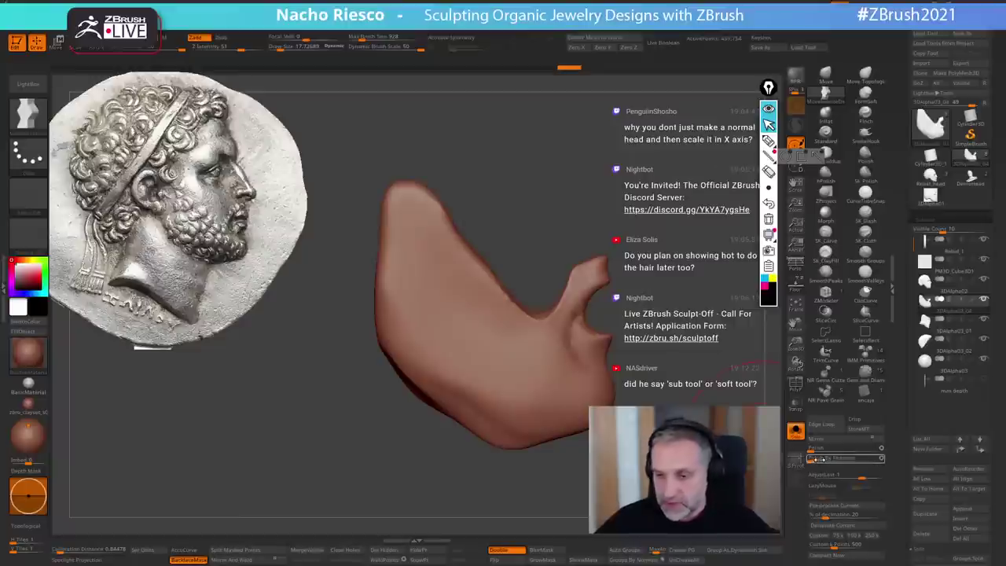
left_click(830, 459)
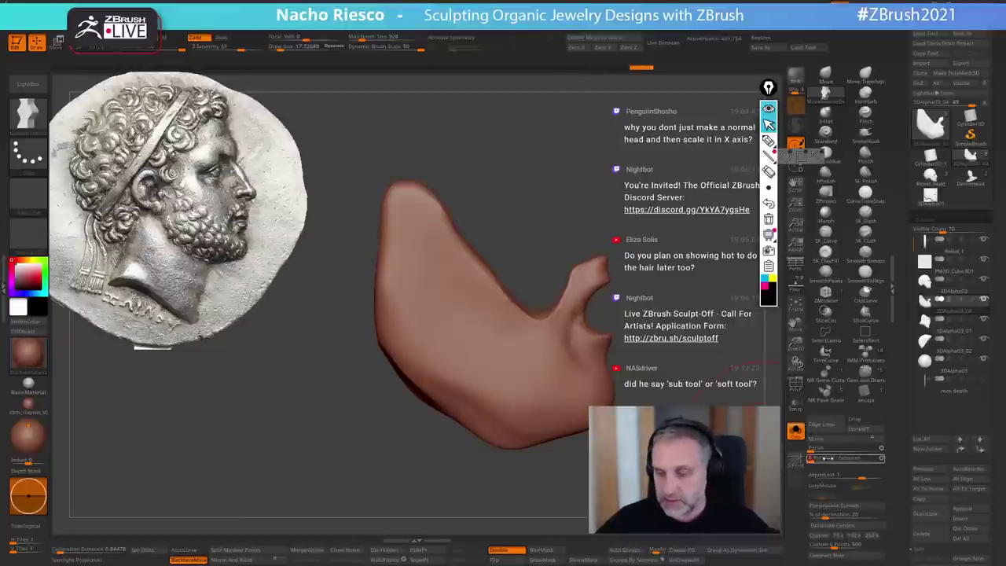
left_click(829, 459)
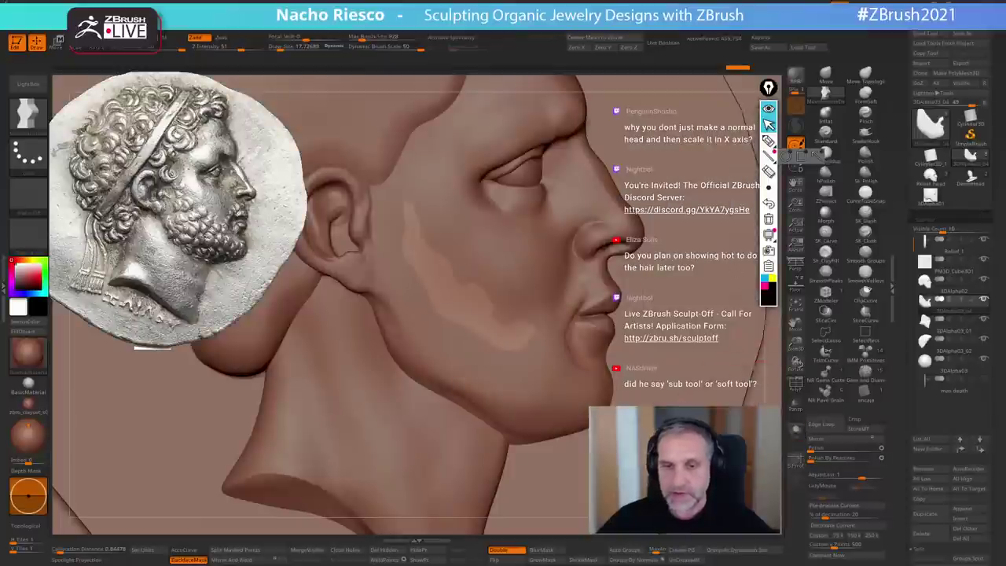
- Scale up the beard slightly with the gizmo so it stands proud of the face, and return to sculpting
key("w")
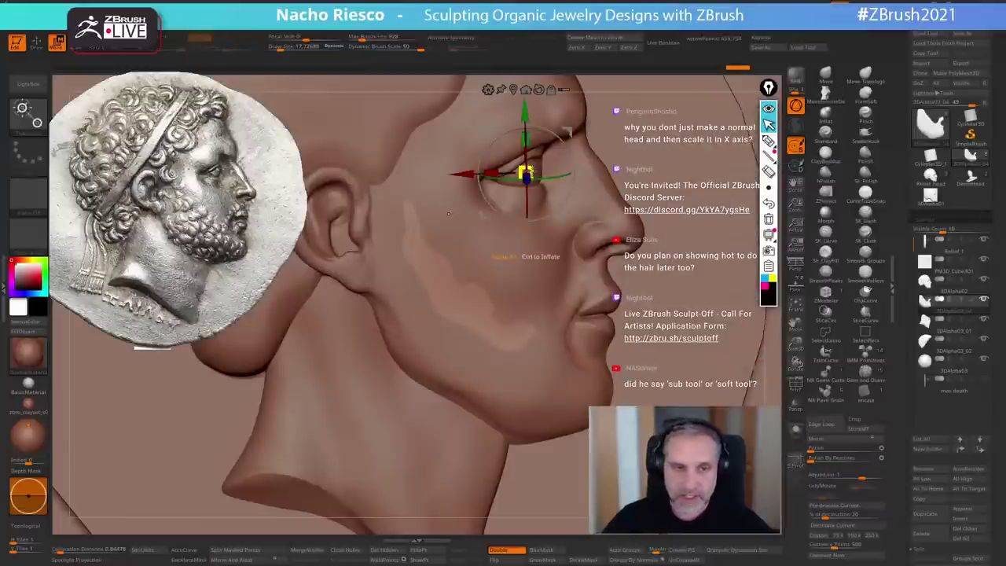
left_click_drag(527, 171, 541, 155)
key("q")
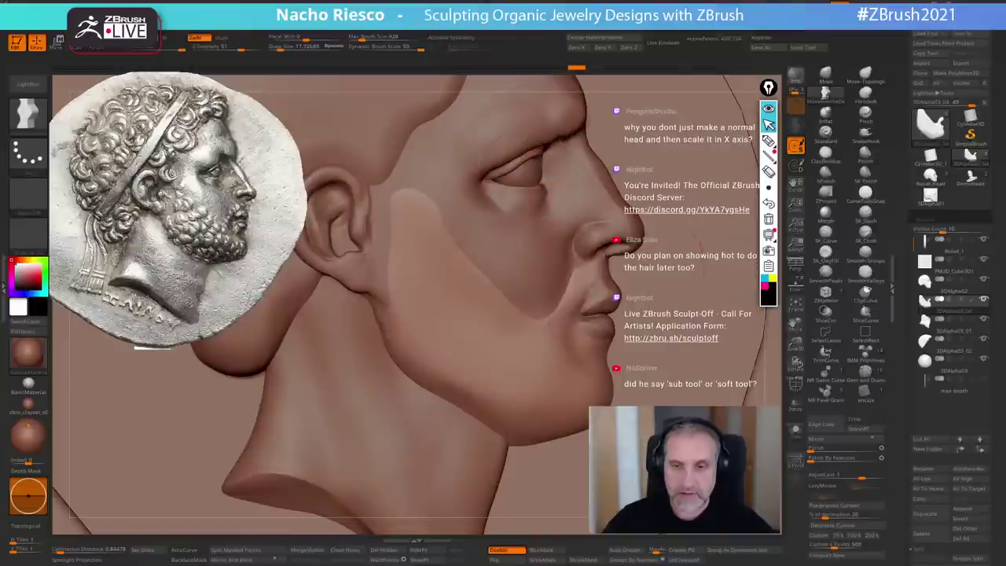
- Adjust the beard's outline around the cheek and mouth corner with the Move brush at a suitable size
right_click_drag(644, 363, 661, 267, "ctrl")
left_click(832, 78)
key("s")
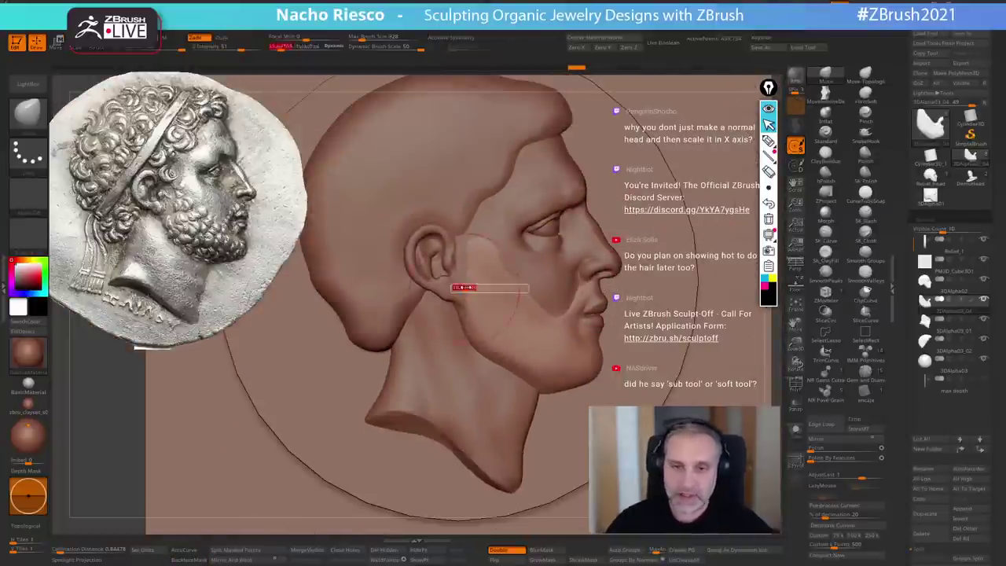
left_click_drag(466, 288, 477, 289)
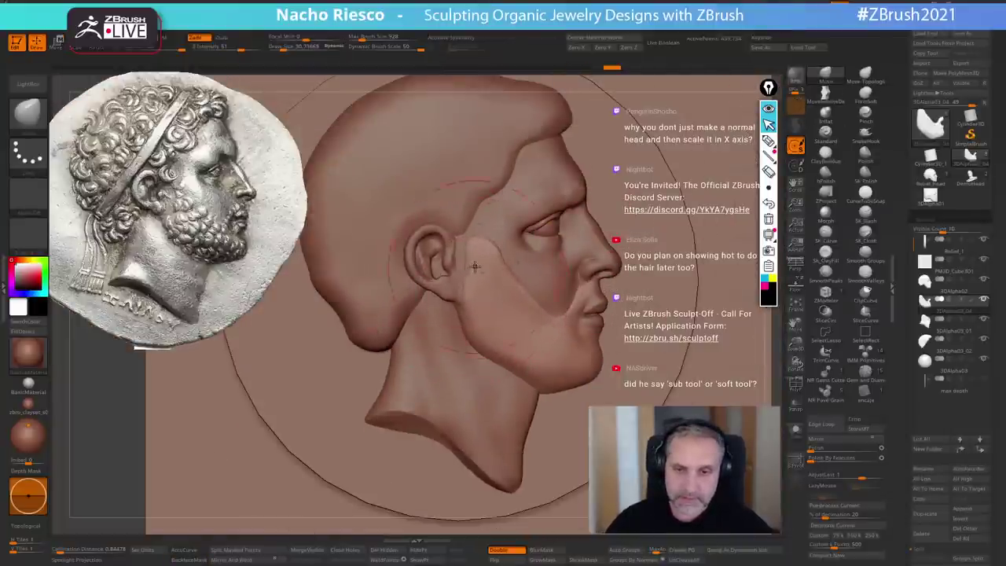
key("s")
mouse_move(572, 319)
left_mouse_down()
mouse_move(585, 321)
mouse_move(594, 304)
left_mouse_up()
key("s")
key("s")
key("s")
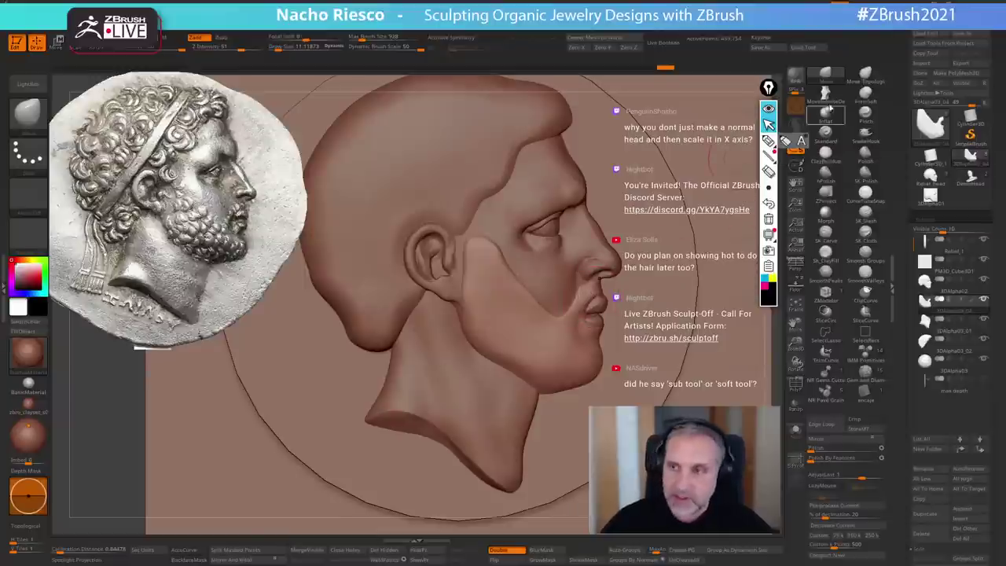
- Turn off backface masking and pull the moustache strip over the upper lip with a small Move Infinite Depth brush
left_click(827, 96)
right_click_drag(577, 323, 583, 346, "ctrl")
key("s")
left_click_drag(597, 289, 595, 289)
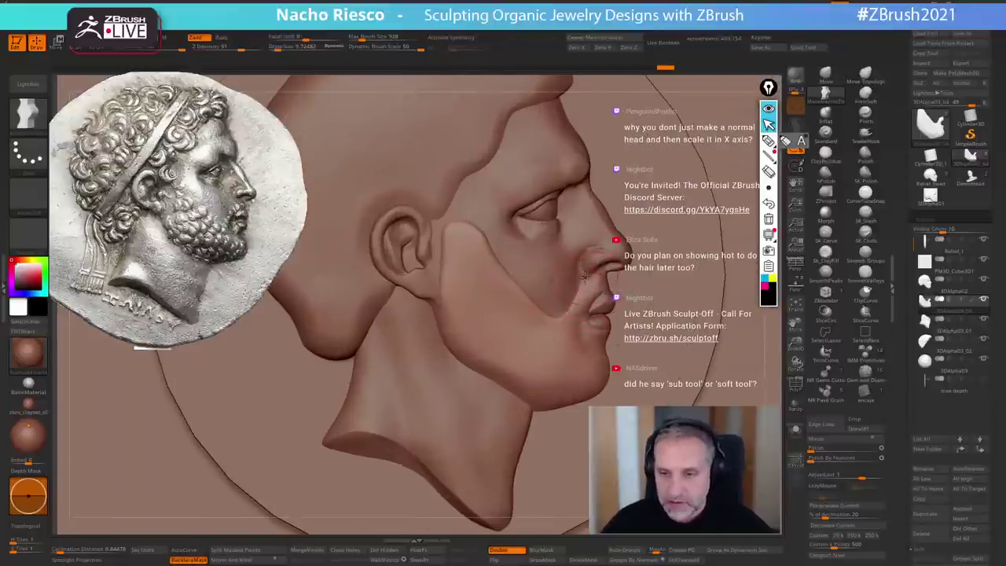
left_click(189, 561)
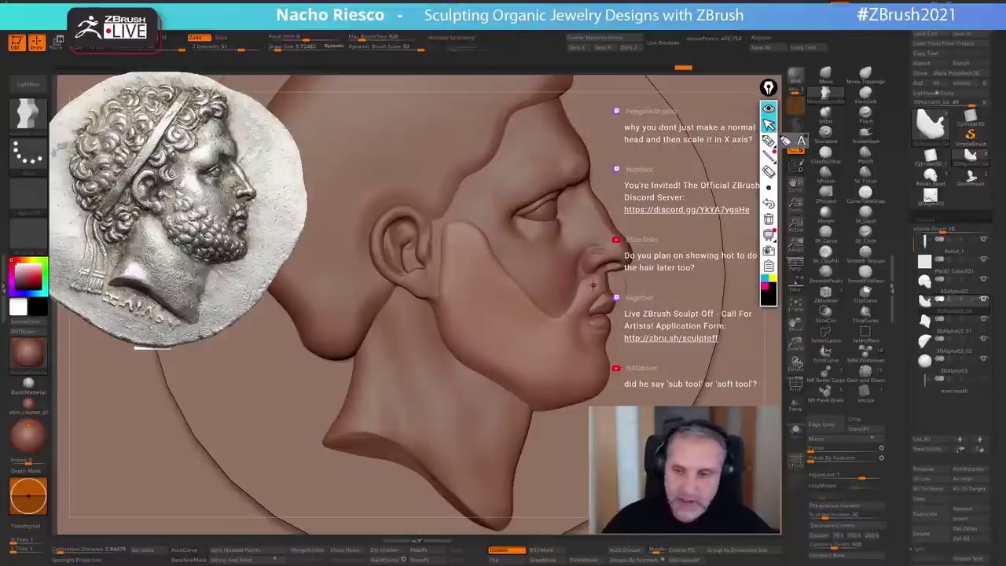
key("s")
left_click_drag(595, 283, 590, 283)
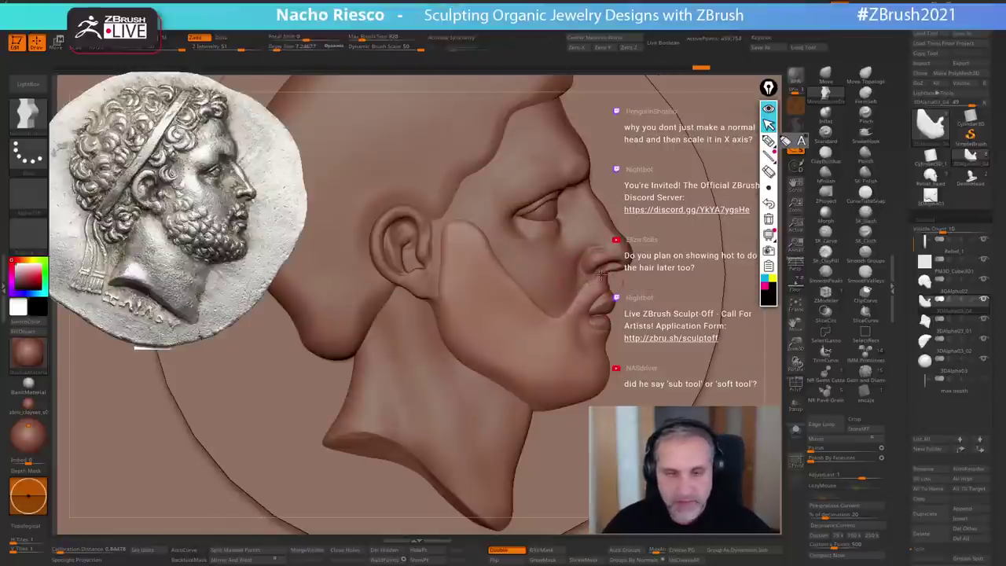
- Smooth the moustache strip from the upper lip down toward the mouth corner with a reduced brush
key("shift")
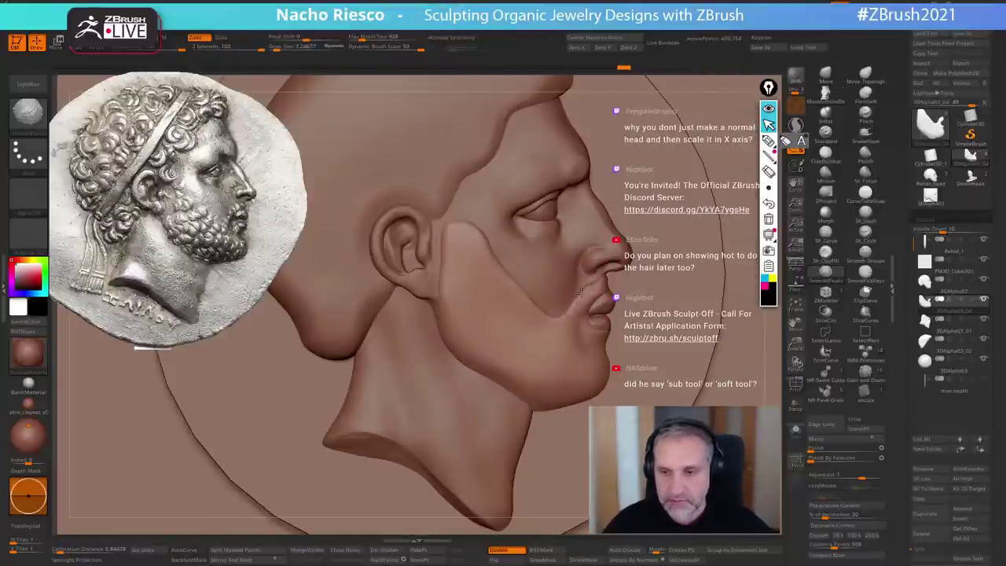
left_click_drag(588, 290, 564, 310, "shift")
key("s")
key("bracketleft")
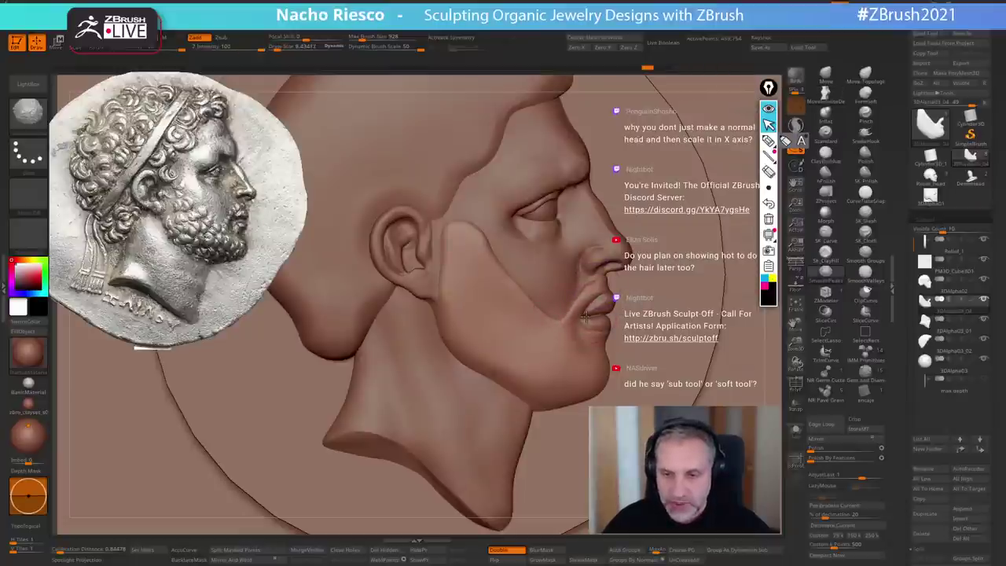
- Alternate between the head and beard subtools to refine where the beard meets the mouth corner
left_click(588, 319, "alt")
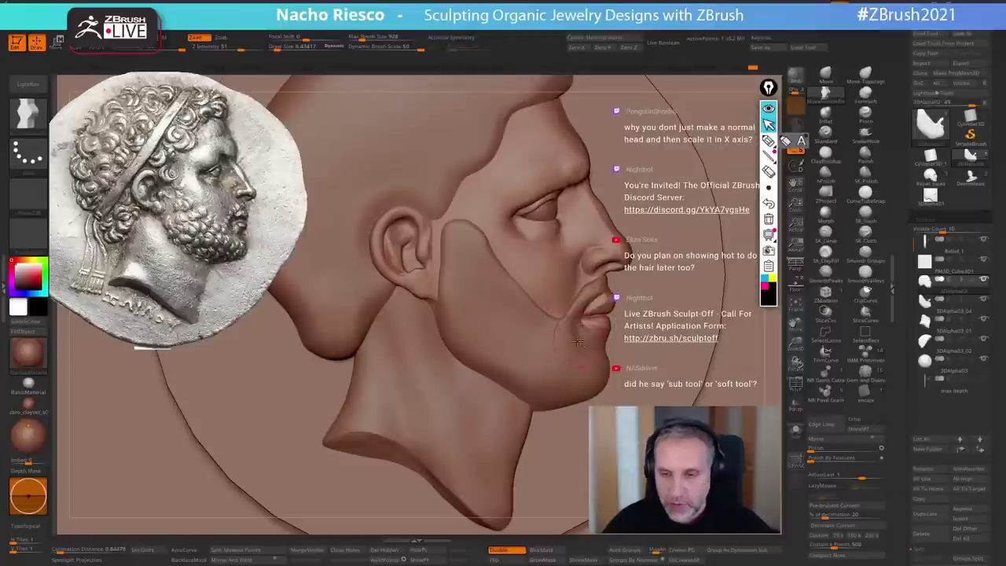
left_click(582, 322, "alt")
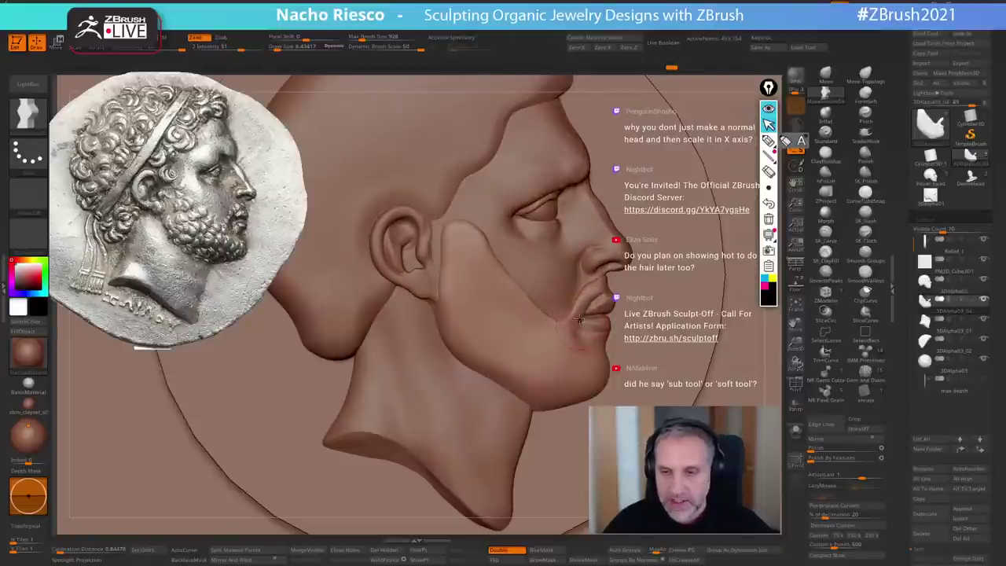
left_click(581, 320, "alt")
left_click(583, 322, "alt")
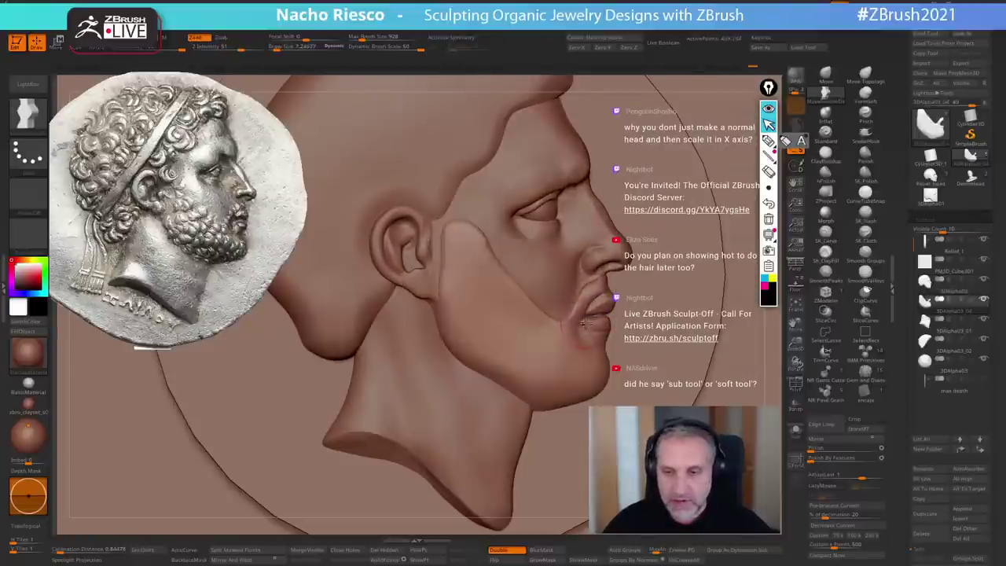
left_click(583, 322, "alt")
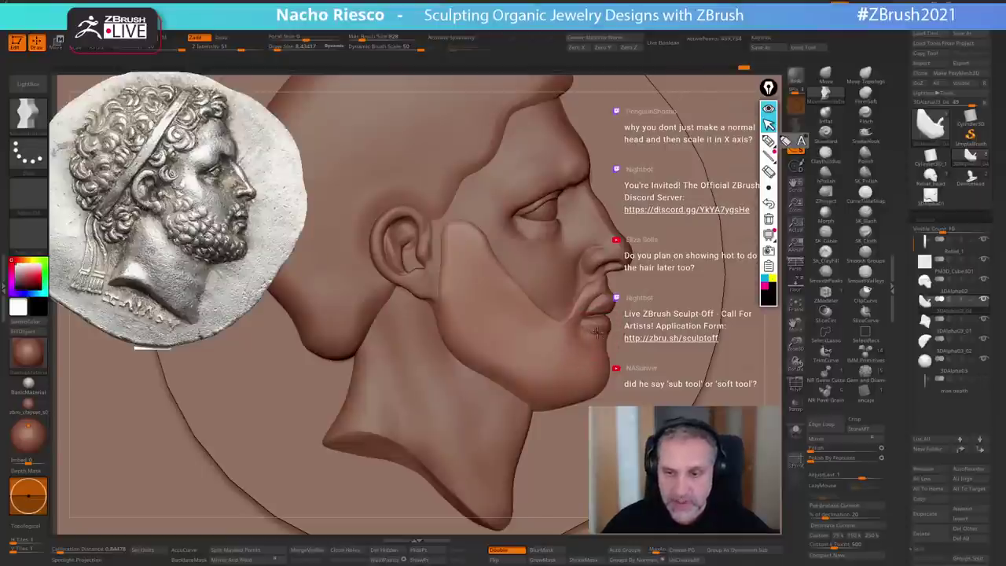
- Enlarge the Move Infinite Depth brush and extend the beard's upper tip toward the sideburn beside the ear
key("s")
left_click_drag(481, 246, 486, 247)
mouse_move(465, 231)
left_mouse_down()
mouse_move(457, 220)
mouse_move(442, 250)
left_mouse_up()
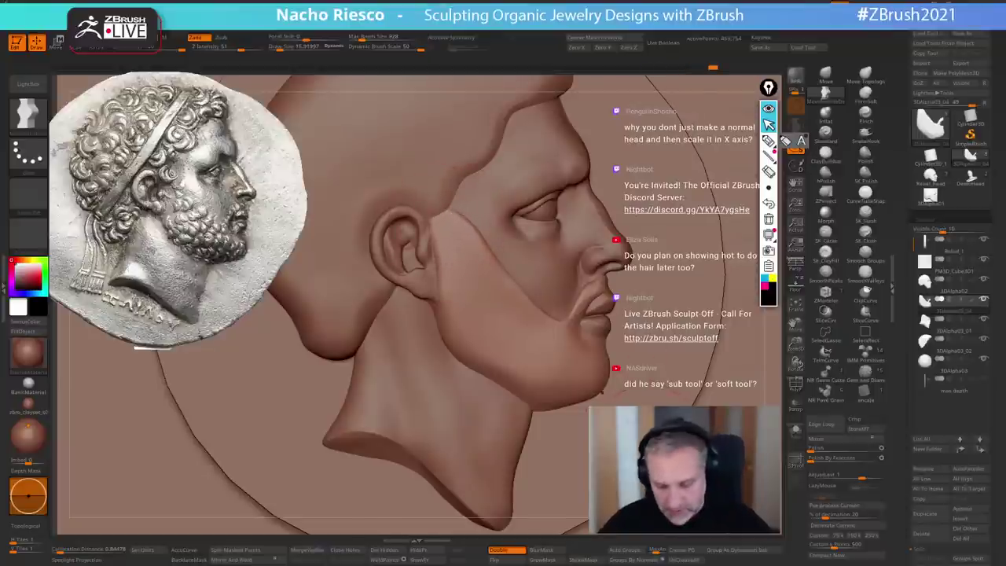
- Carve the beard's border along the cheek with a small subtractive brush
key("b")
key("d")
key("a")
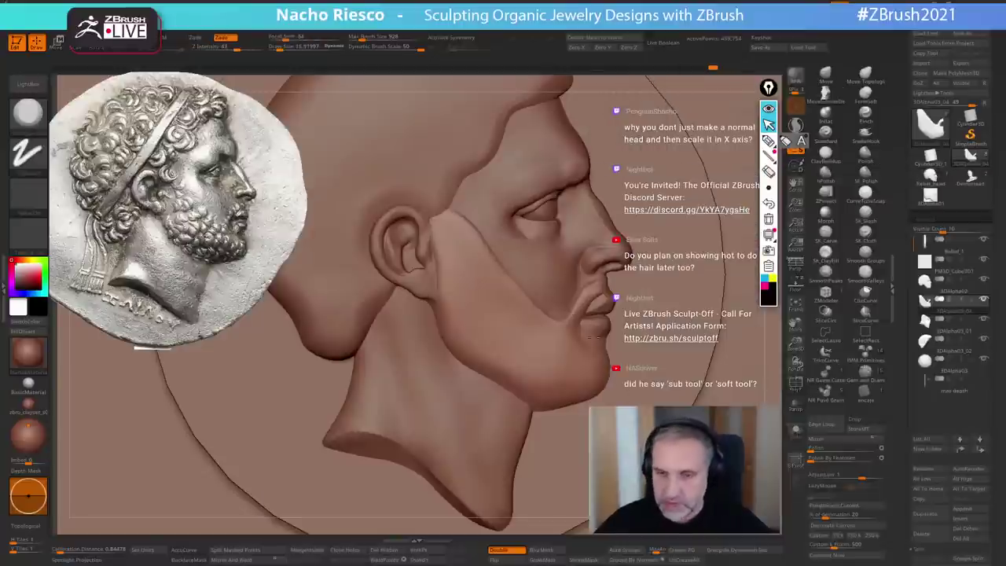
key("s")
left_click_drag(554, 304, 554, 304)
key("s")
left_click_drag(505, 257, 499, 257)
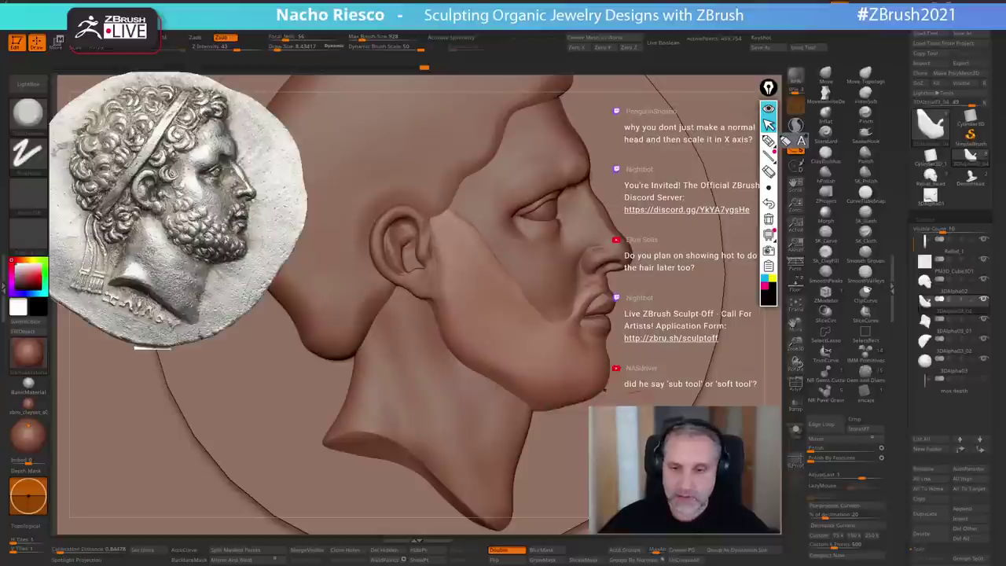
- Compare the beard with the coin reference, and inspect the relief from oblique angles with an enlarged Move brush ready
right_click_drag(577, 382, 589, 321, "alt")
left_click(865, 235)
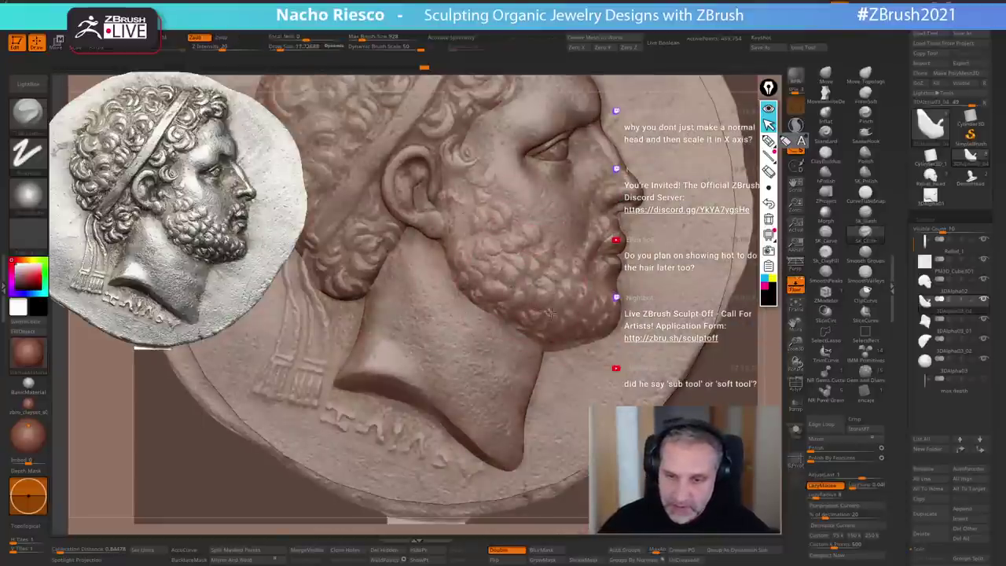
left_click(796, 144)
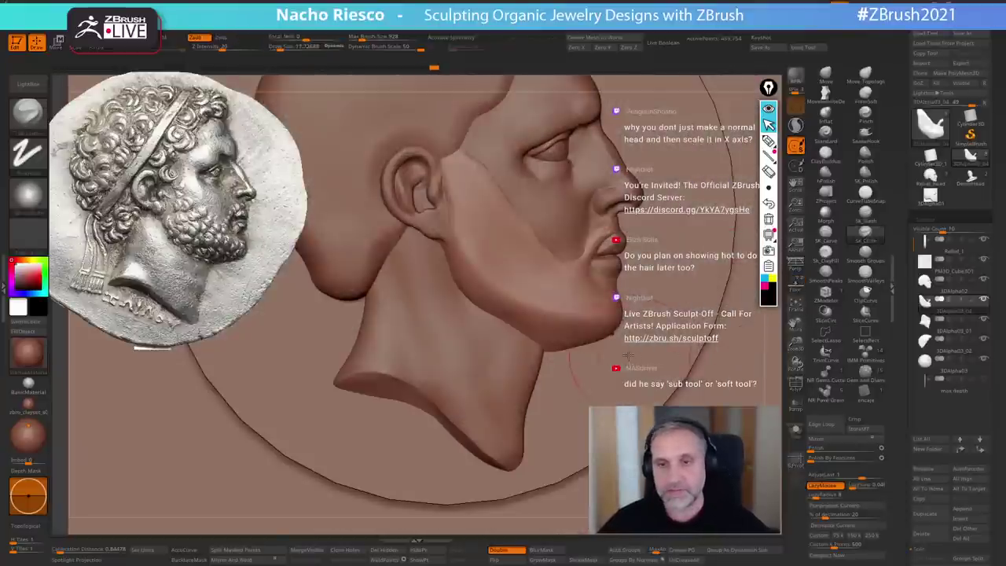
mouse_move(621, 358)
left_mouse_down()
mouse_move(569, 346)
mouse_move(621, 334)
mouse_move(629, 303)
left_mouse_up()
left_click(826, 76)
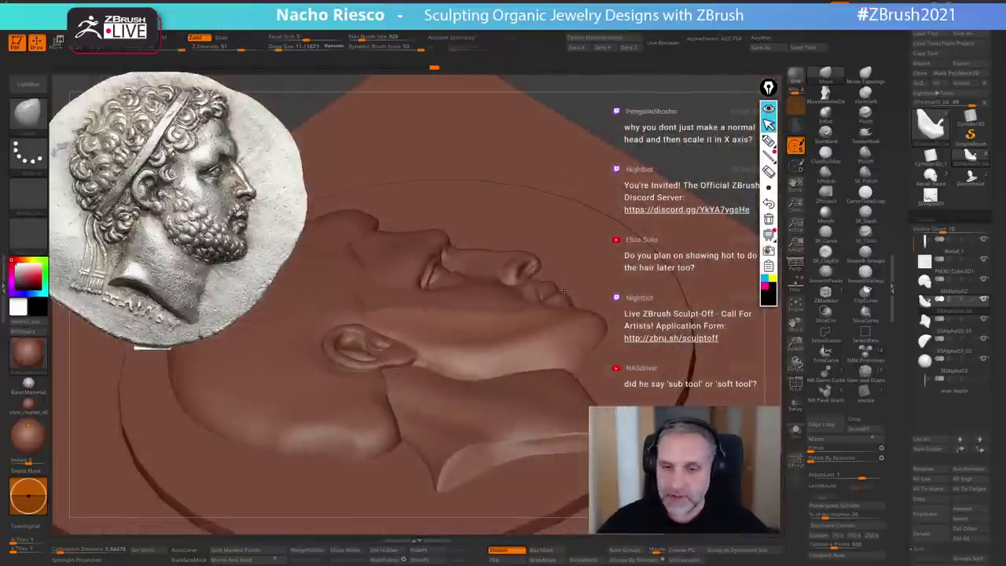
key("s")
mouse_move(550, 408)
left_mouse_down()
mouse_move(523, 325)
mouse_move(554, 275)
mouse_move(550, 238)
left_mouse_up()
left_click_drag(713, 240, 714, 303)
left_click_drag(731, 338, 741, 371, "alt")
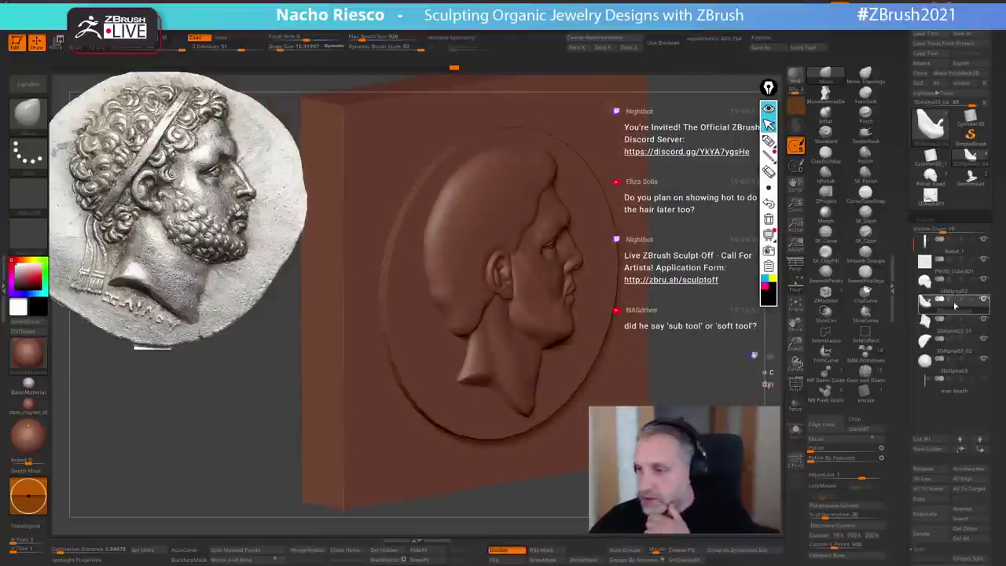
- Move the PM3D_Cube3D1 subtool down the subtool list to just below 3DAlpha03
left_click(960, 266)
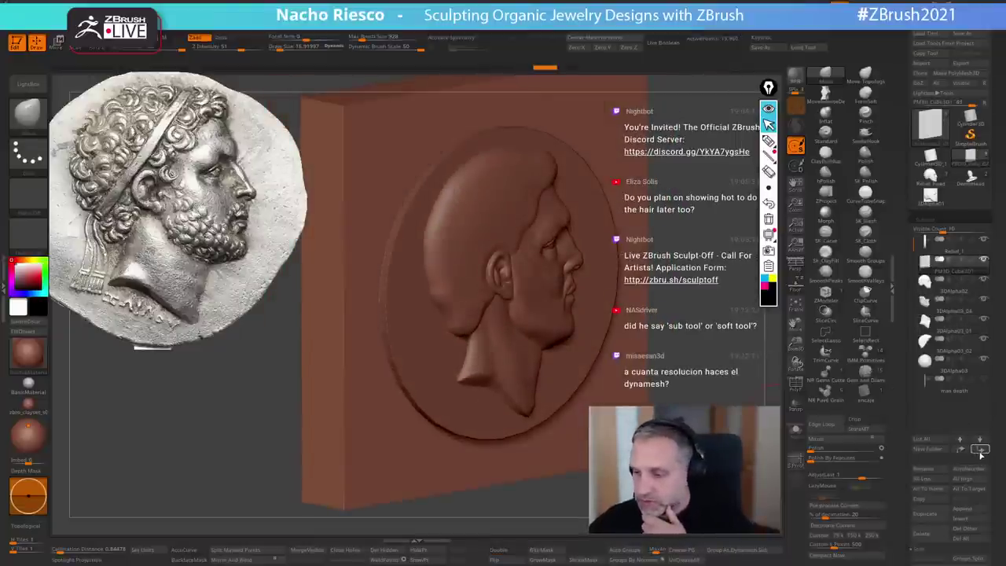
left_click(982, 453)
left_click(981, 449)
left_click(981, 449)
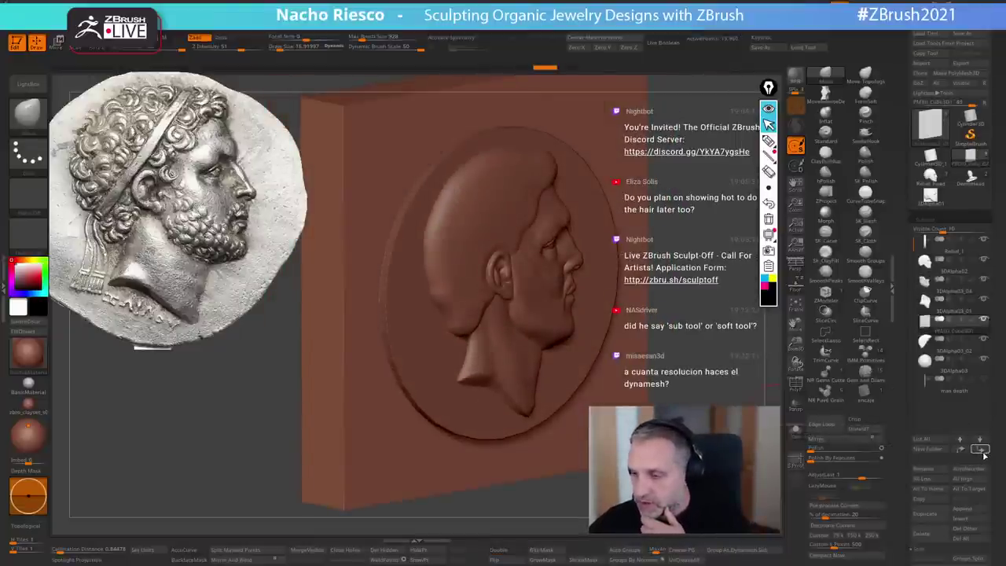
left_click(981, 449)
left_click(983, 452)
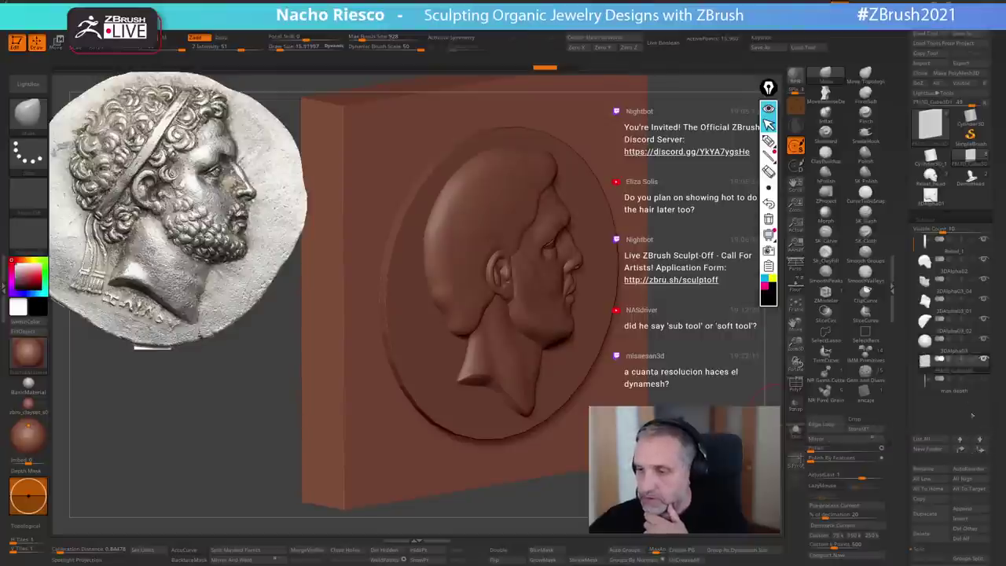
- Set the cube subtool to Boolean subtraction and turn on Live Boolean to cut away the background block
left_click(949, 359)
left_click(663, 42)
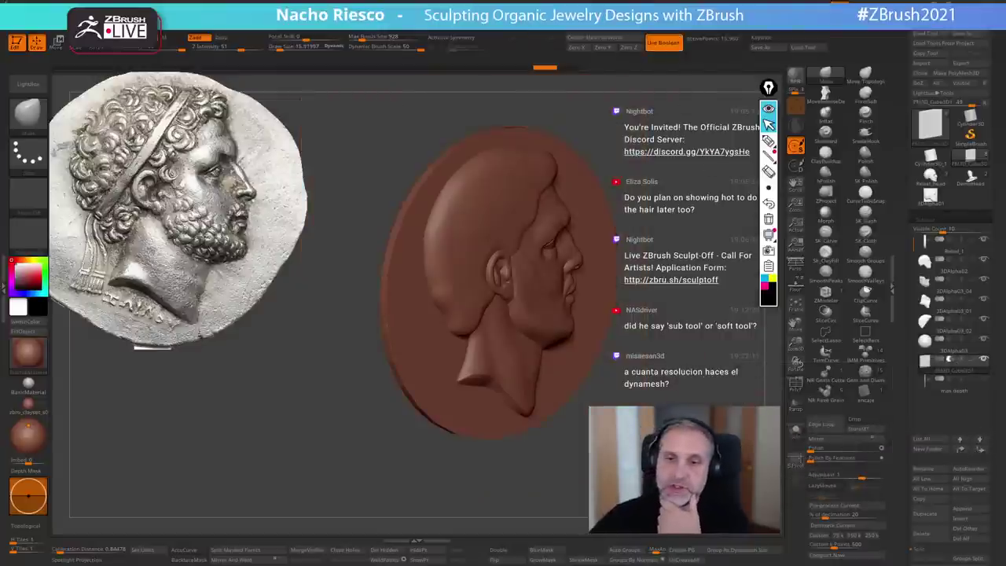
left_click_drag(582, 414, 425, 456)
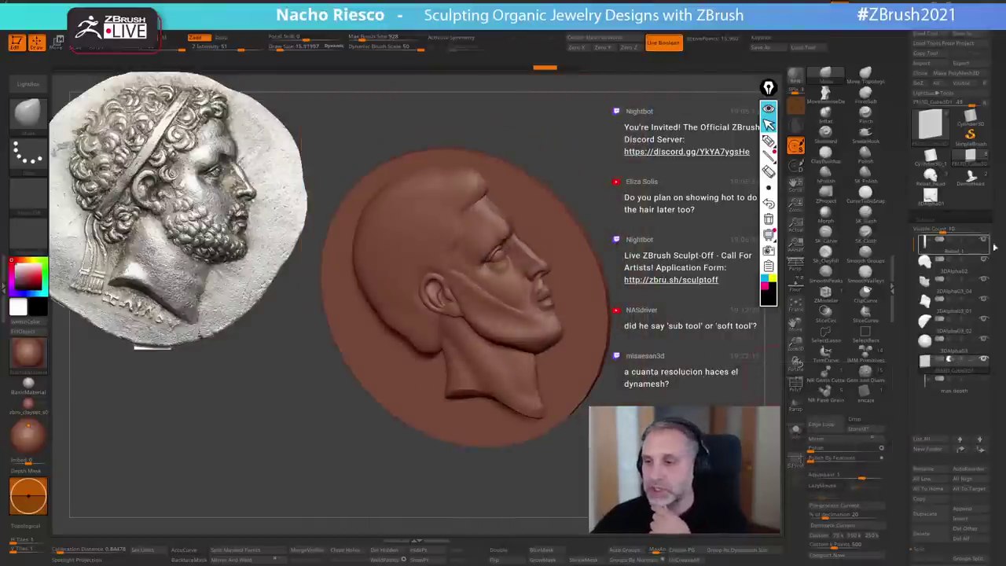
- Hide the background disc and examine the cut back edge of the head from the side
left_click(984, 240)
left_click_drag(707, 338, 472, 369)
left_click_drag(394, 338, 644, 339)
left_click_drag(700, 440, 634, 393)
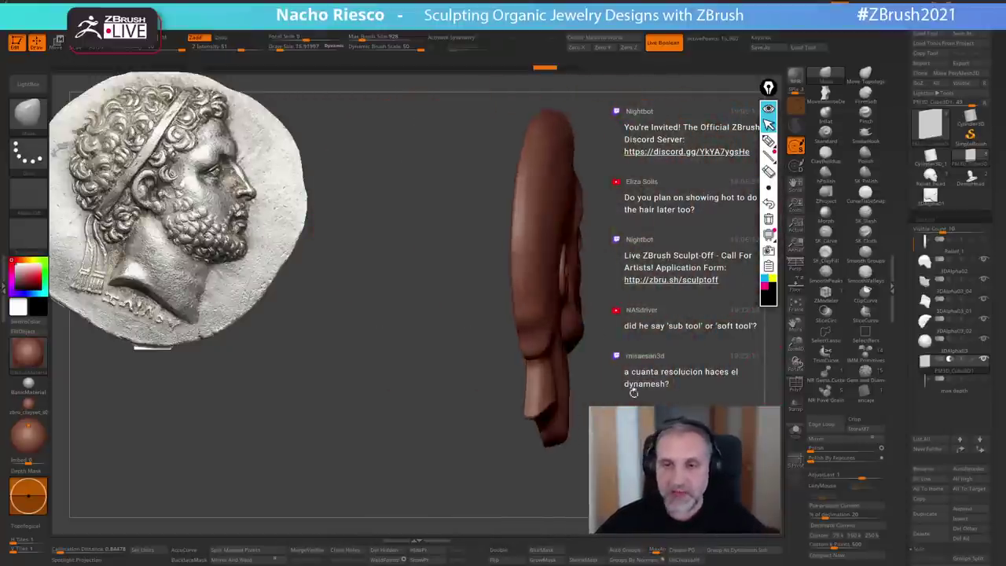
left_click_drag(525, 271, 517, 289)
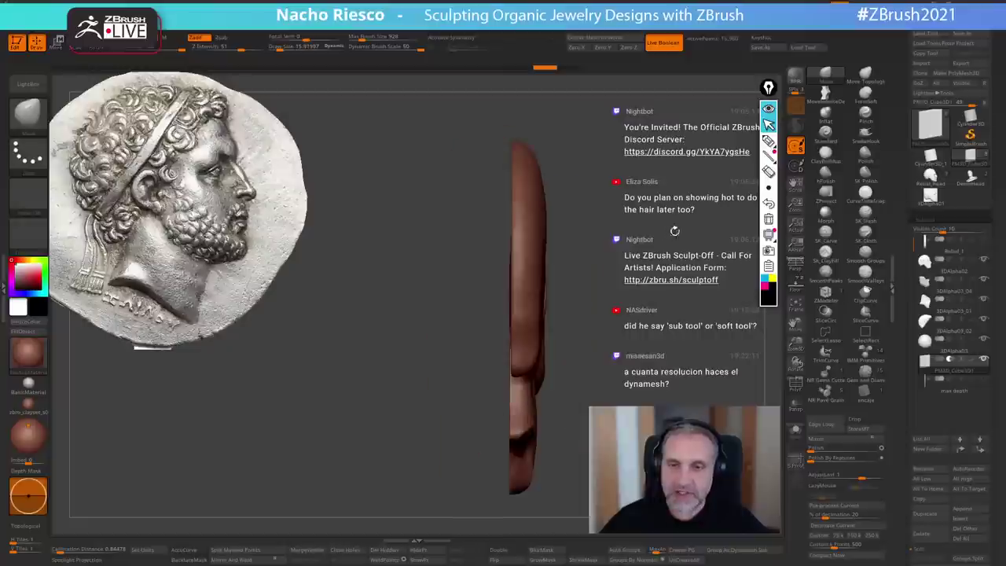
- Re-DynaMesh the hair subtool and isolate it in side view
left_click(518, 292, "alt")
left_click_drag(695, 286, 632, 322)
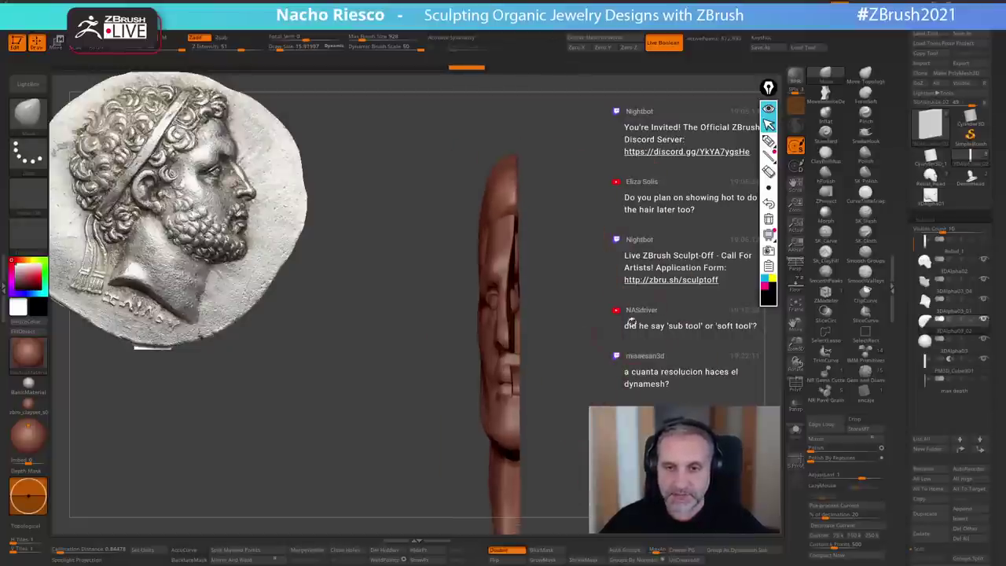
left_click_drag(566, 147, 537, 450, "ctrl")
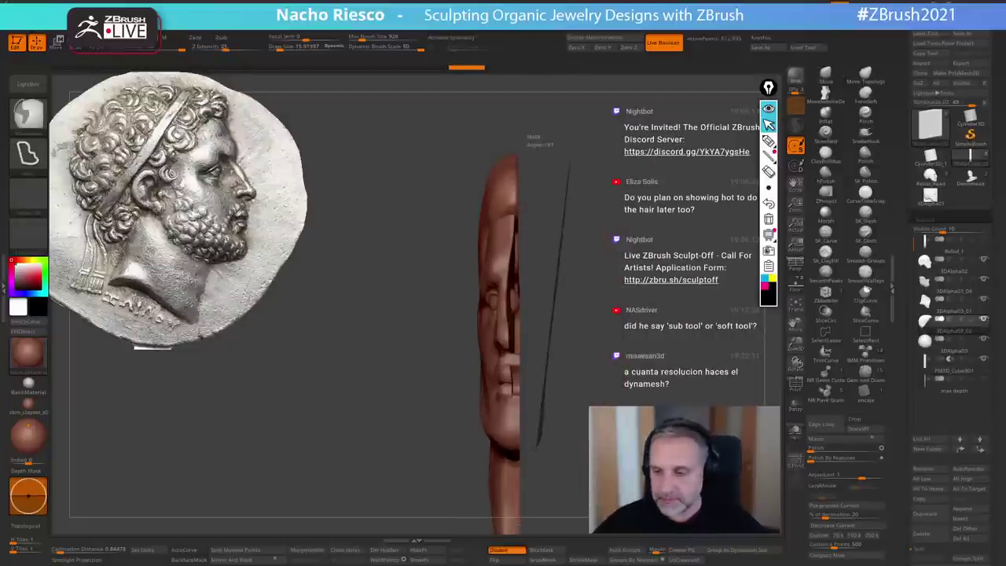
left_click_drag(566, 377, 528, 376)
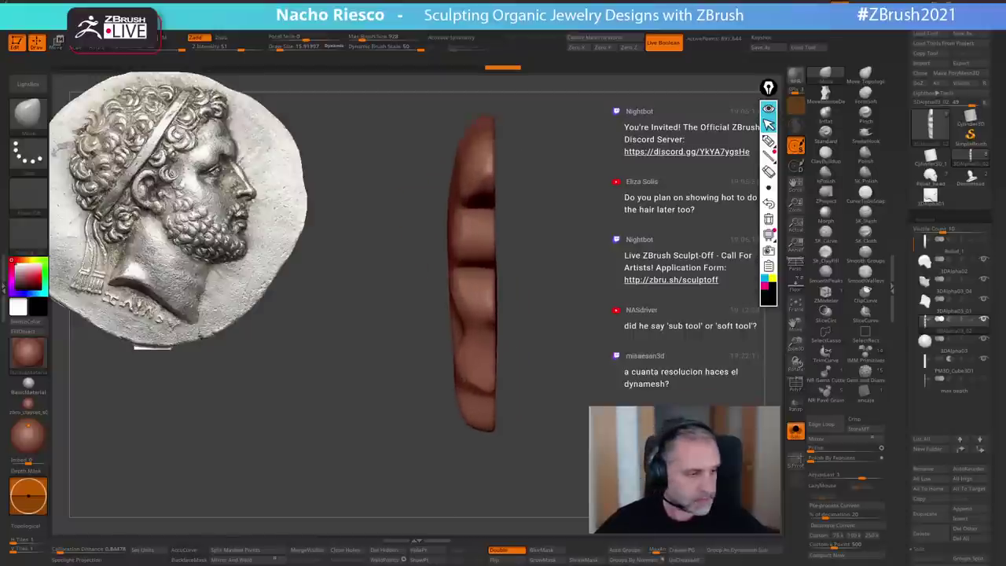
- Bring the other subtools back and draw straight Transpose lines across the depth of the hair and the face
key("w")
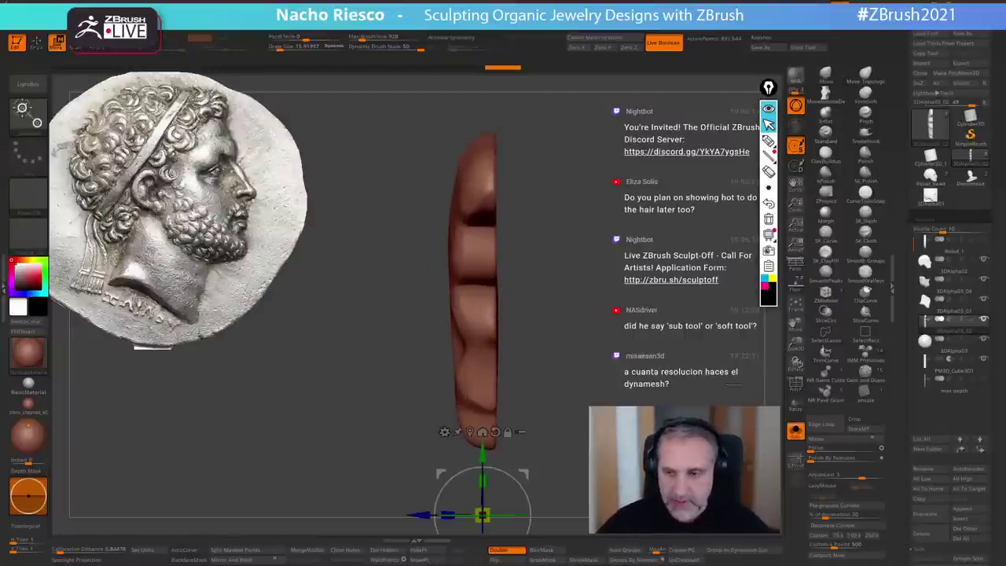
left_click(801, 438)
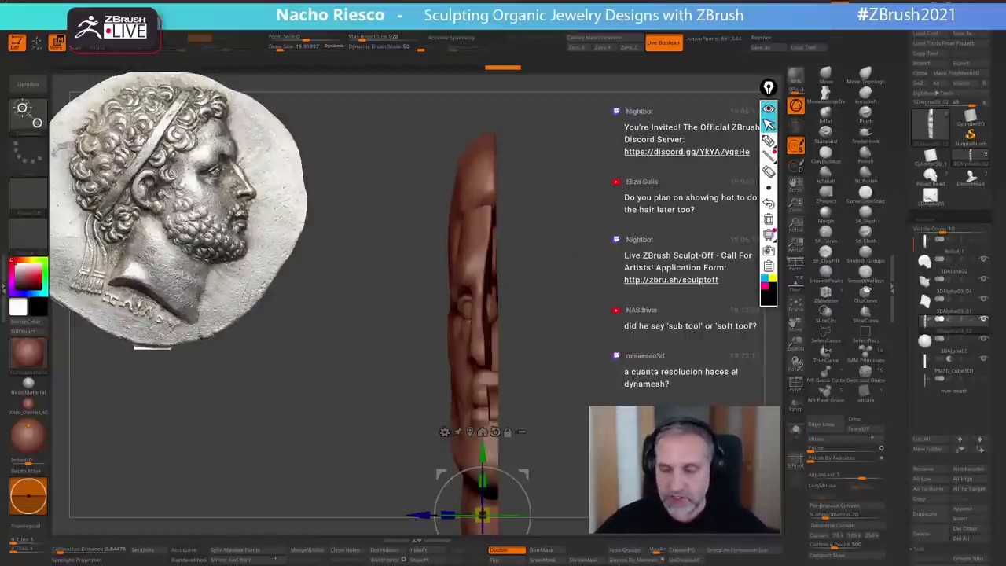
left_click_drag(692, 401, 692, 514, "alt")
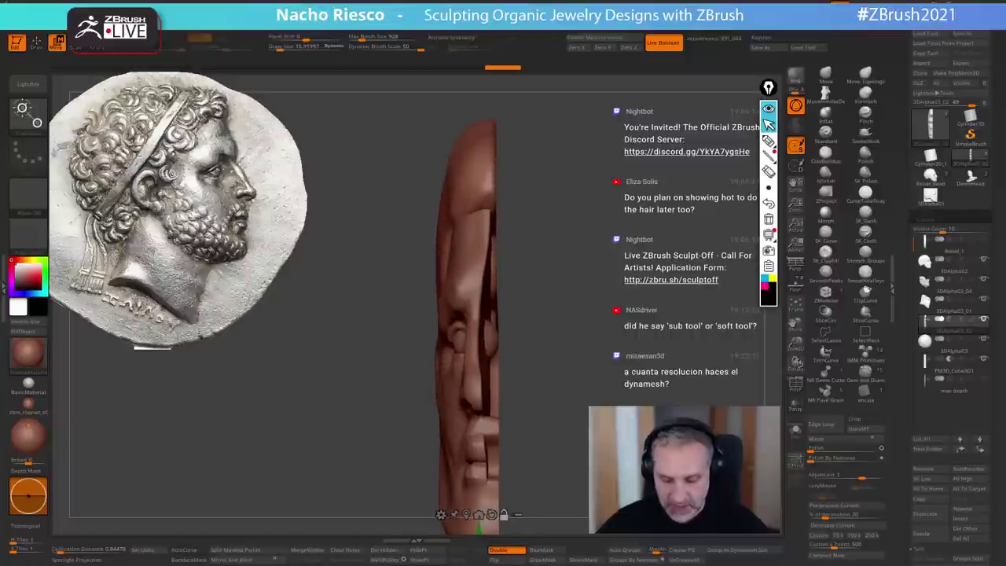
key("y")
left_click_drag(470, 190, 703, 177, "shift")
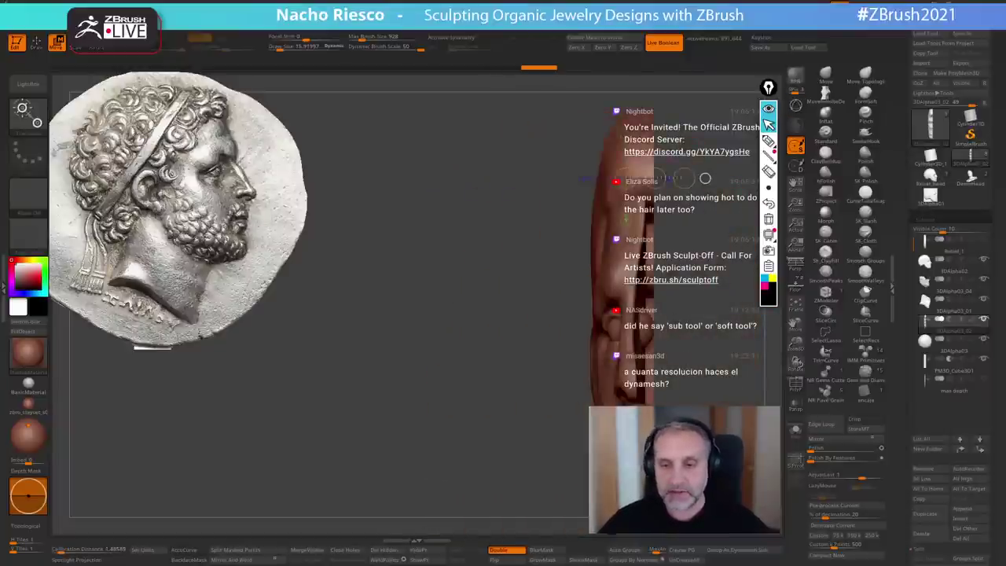
left_click(630, 302, "alt")
left_click_drag(692, 338, 670, 321, "alt")
mouse_move(601, 330)
left_mouse_down("shift")
mouse_move(638, 330)
mouse_move(626, 330)
left_mouse_up("shift")
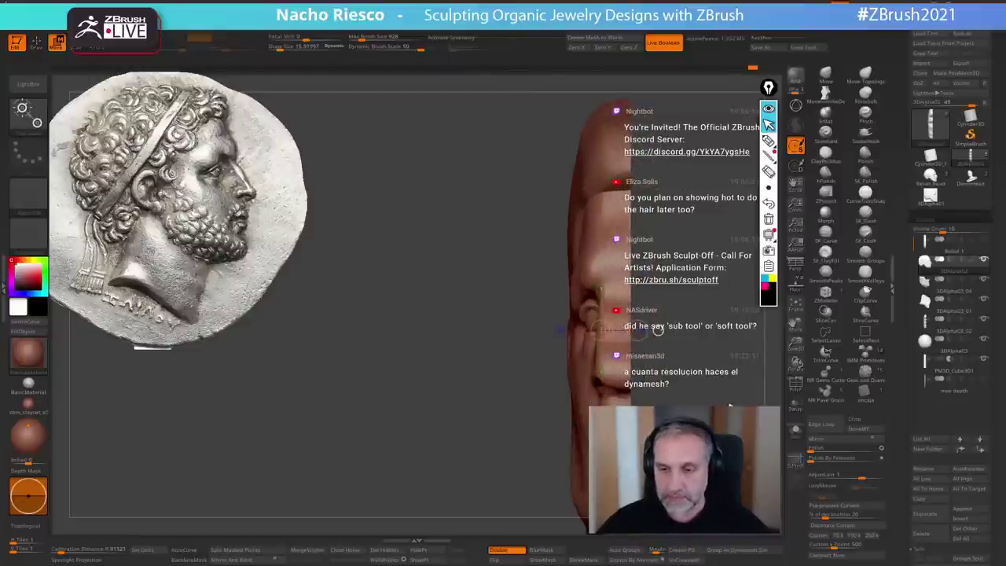
- Draw a Transpose line beside the mouth on the beard subtool and re-DynaMesh the beard
key("q")
mouse_move(731, 404)
left_mouse_down()
mouse_move(695, 407)
mouse_move(759, 406)
mouse_move(730, 407)
mouse_move(712, 394)
left_mouse_up()
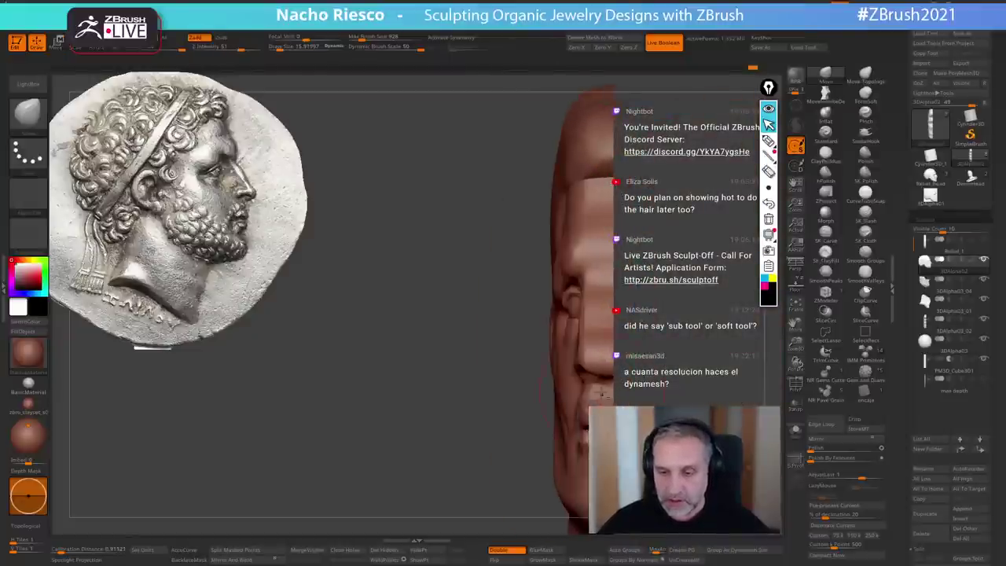
left_click_drag(600, 393, 719, 399)
key("w")
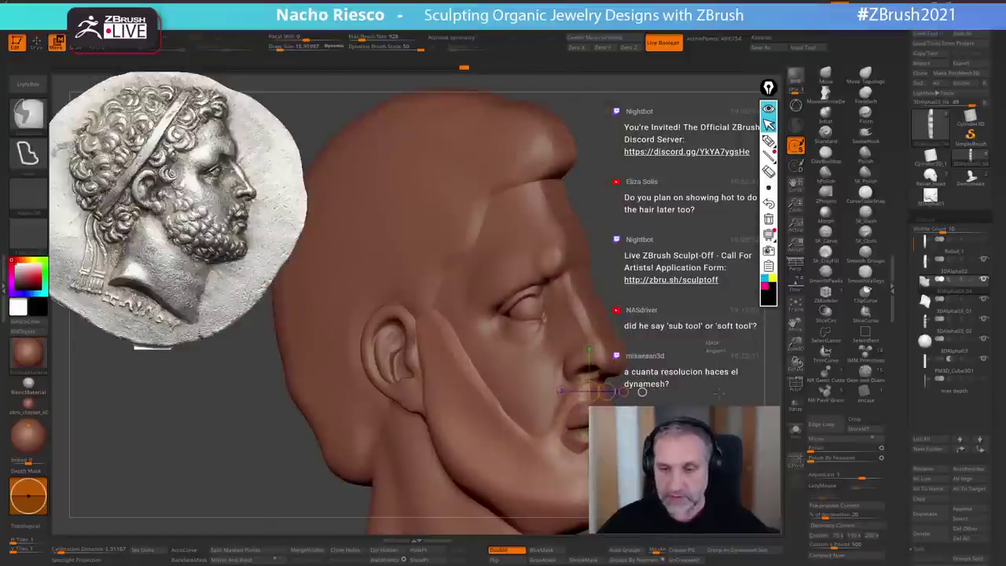
left_click_drag(707, 346, 727, 366, "ctrl")
- Show the background disc again, and isolate the head subtool for work around the nose
mouse_move(714, 405)
left_mouse_down("alt")
mouse_move(712, 377)
mouse_move(668, 385)
mouse_move(751, 385)
mouse_move(732, 393)
mouse_move(725, 379)
mouse_move(725, 417)
left_mouse_up("alt")
left_click(982, 241)
key("q")
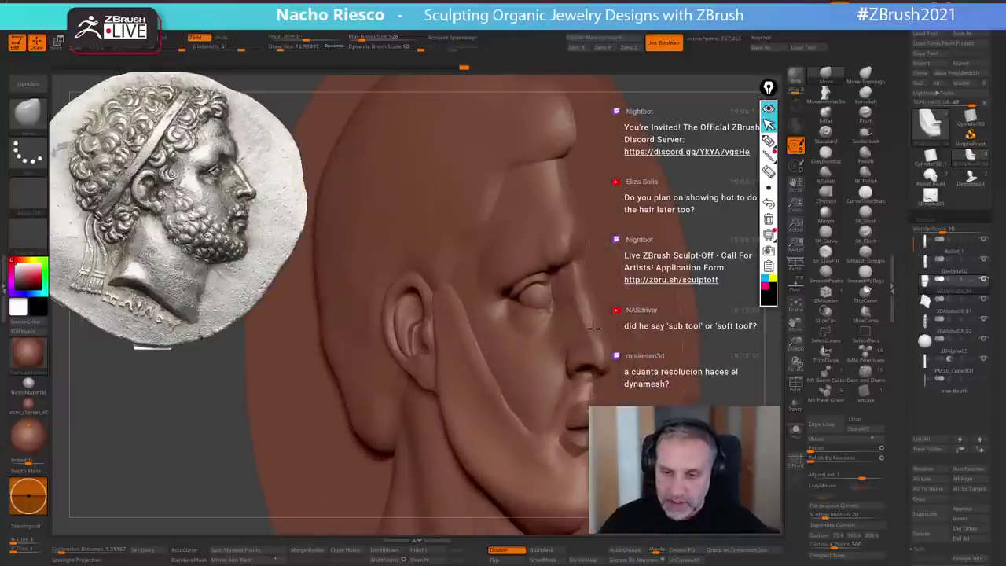
left_click(595, 329, "alt")
left_click_drag(731, 378, 726, 404, "alt")
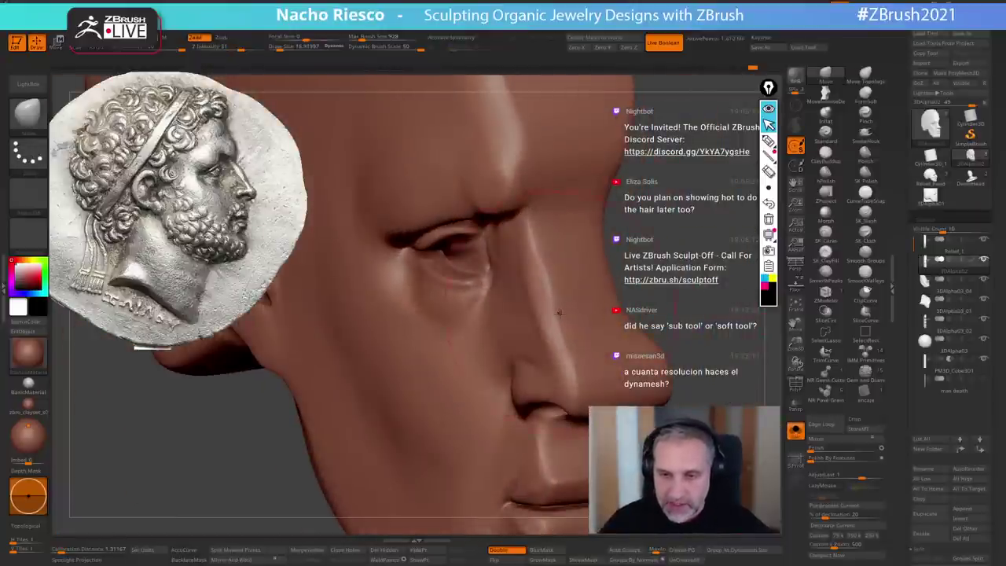
- Refine the side plane of the nose and the brow transition with the Polish brush
key("s")
left_click_drag(558, 310, 556, 290)
left_click(865, 155)
key("s")
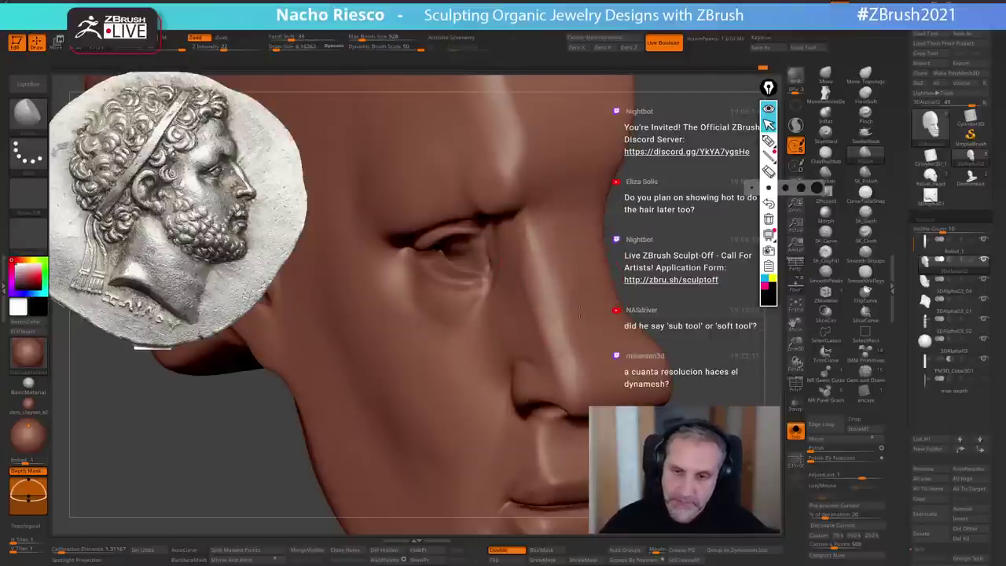
right_click_drag(500, 145, 513, 267, "alt")
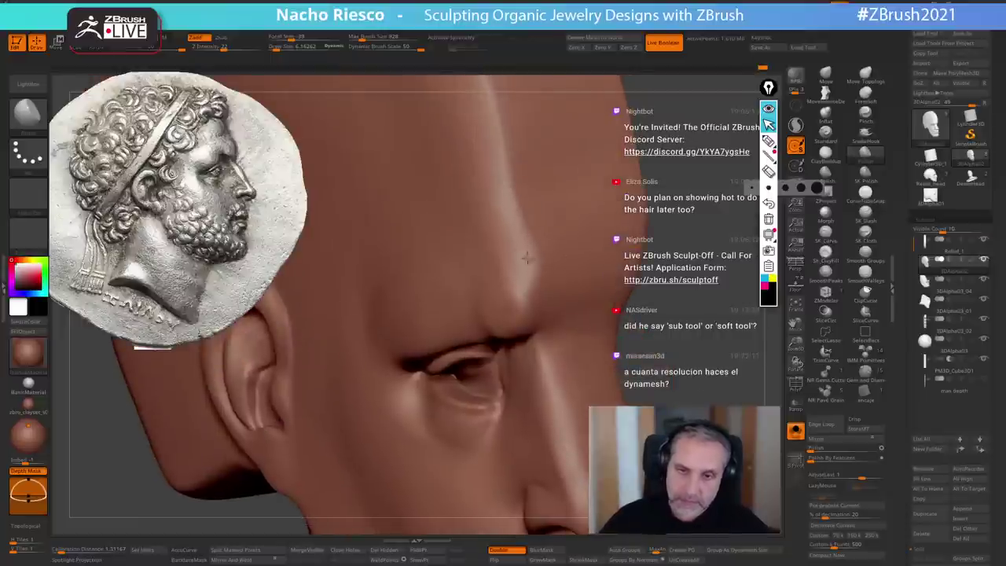
right_click_drag(545, 343, 541, 243)
key("s")
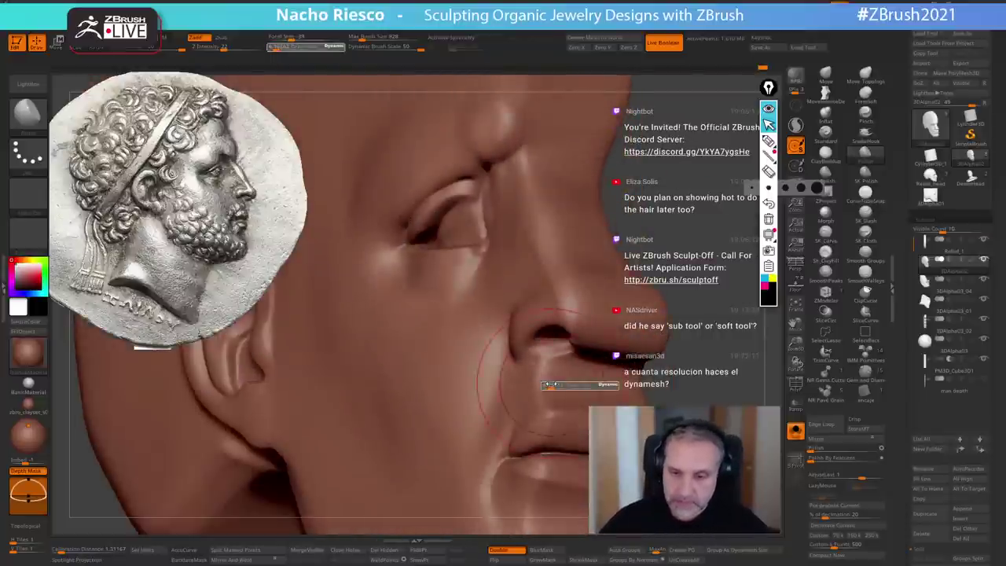
- End the head's isolation and enable BackfaceMask for the Move brush with the nose and lips in profile
right_click_drag(537, 393, 528, 399)
right_click_drag(710, 367, 613, 306)
left_click(796, 430)
right_click_drag(700, 393, 680, 275)
mouse_move(542, 334)
right_mouse_down()
mouse_move(530, 330)
mouse_move(548, 319)
mouse_move(558, 346)
mouse_move(539, 313)
mouse_move(550, 326)
mouse_move(533, 324)
right_mouse_up()
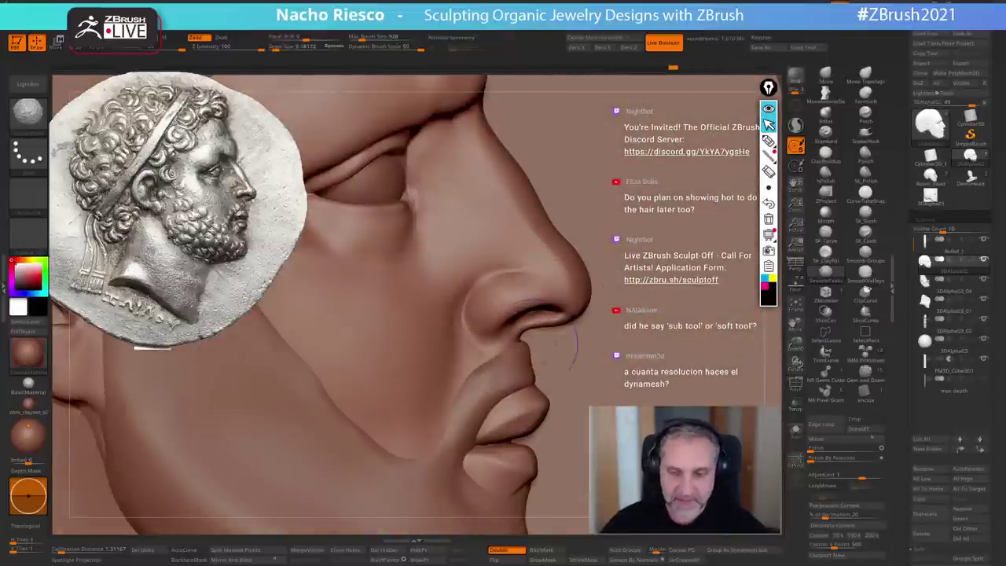
left_click(189, 560)
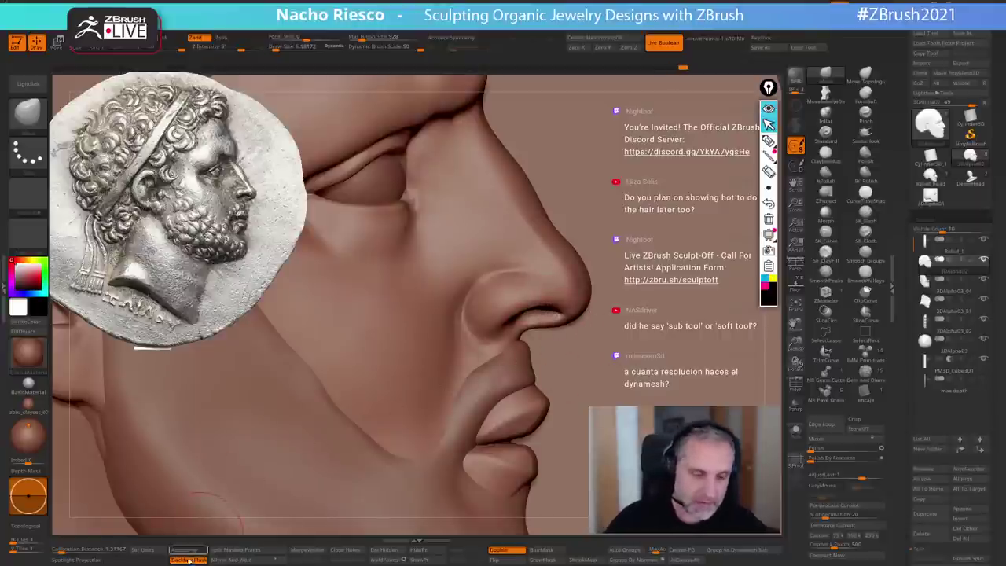
- Adjust the relief head's depth in edge-on view using the Move brush with a draw size of about 12.6
right_click_drag(562, 312, 557, 312)
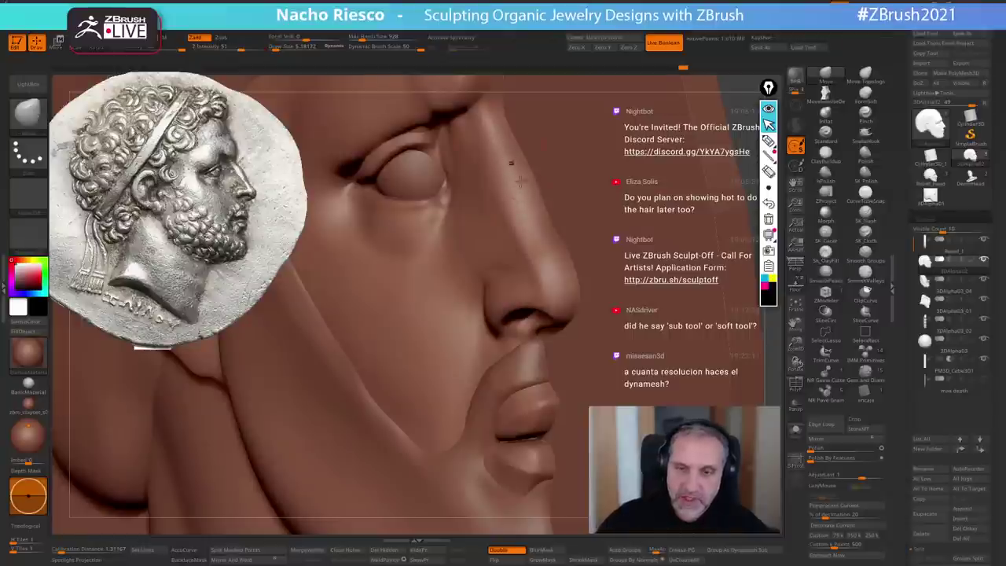
mouse_move(674, 314)
right_mouse_down("ctrl")
mouse_move(674, 265)
mouse_move(759, 253)
mouse_move(727, 250)
right_mouse_up("ctrl")
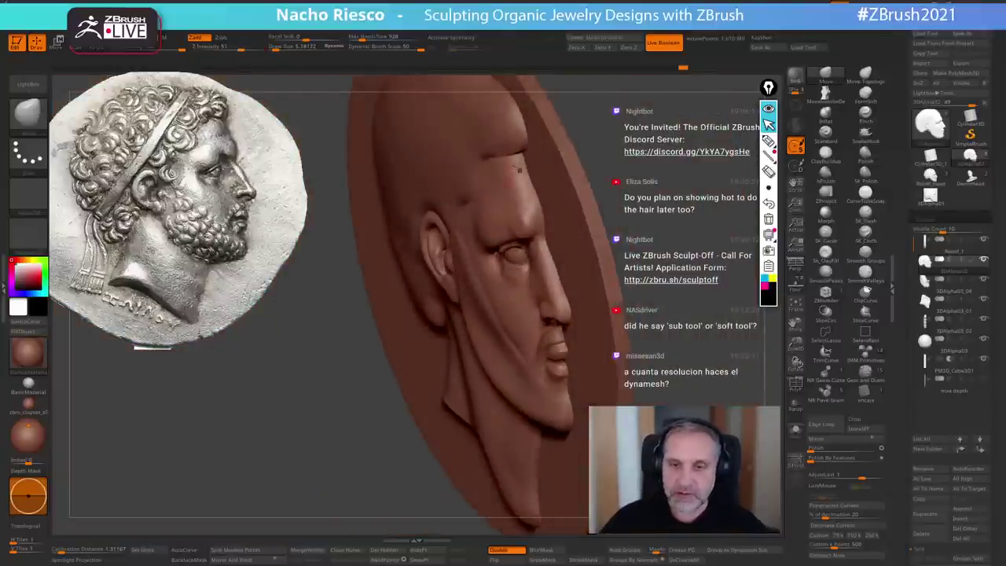
mouse_move(543, 170)
right_mouse_down()
mouse_move(518, 182)
mouse_move(525, 192)
mouse_move(613, 202)
right_mouse_up()
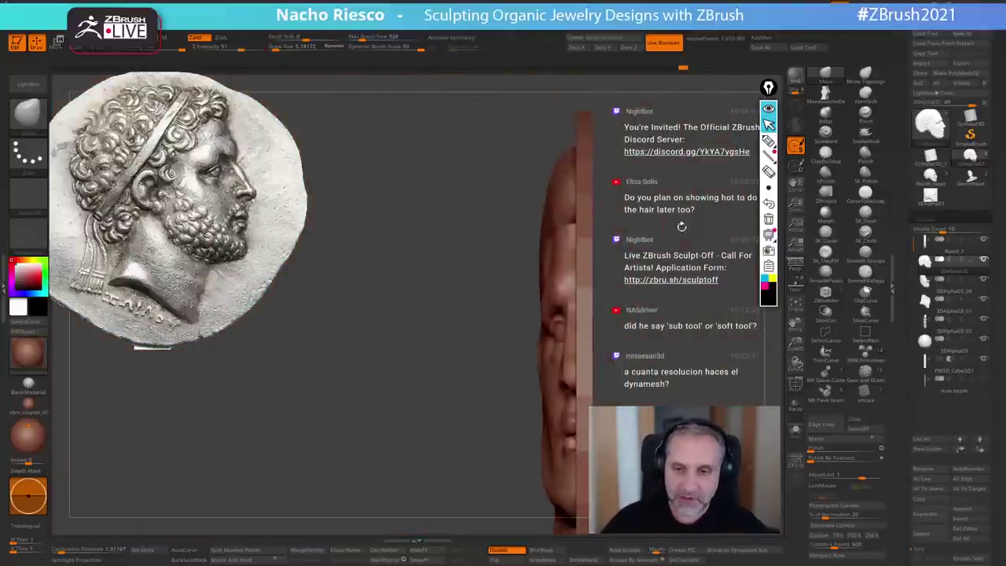
mouse_move(681, 226)
right_mouse_down()
mouse_move(671, 211)
mouse_move(659, 217)
right_mouse_up()
key("s")
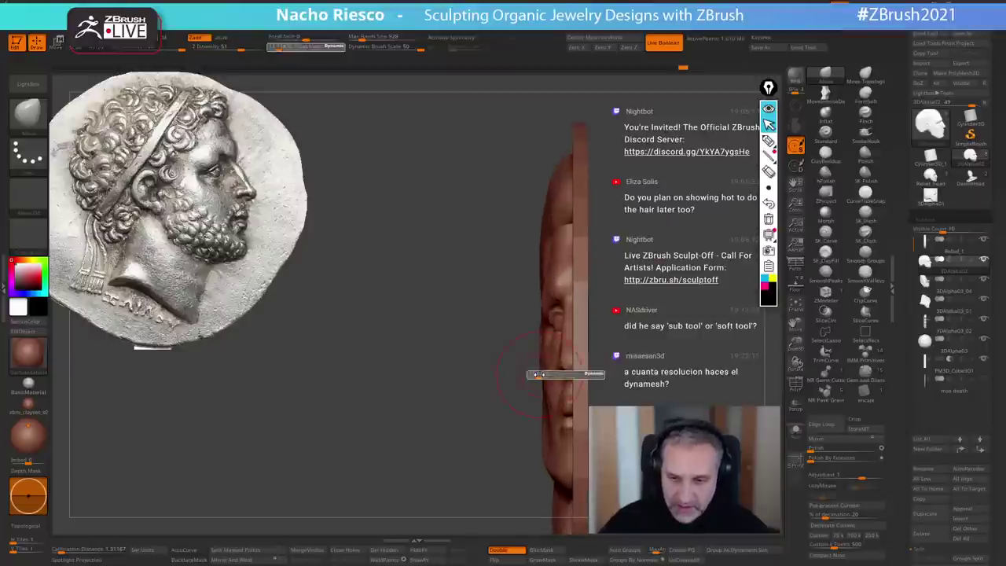
left_click_drag(538, 375, 541, 375)
mouse_move(644, 314)
right_mouse_down()
mouse_move(610, 315)
mouse_move(646, 315)
mouse_move(646, 334)
right_mouse_up()
key("s")
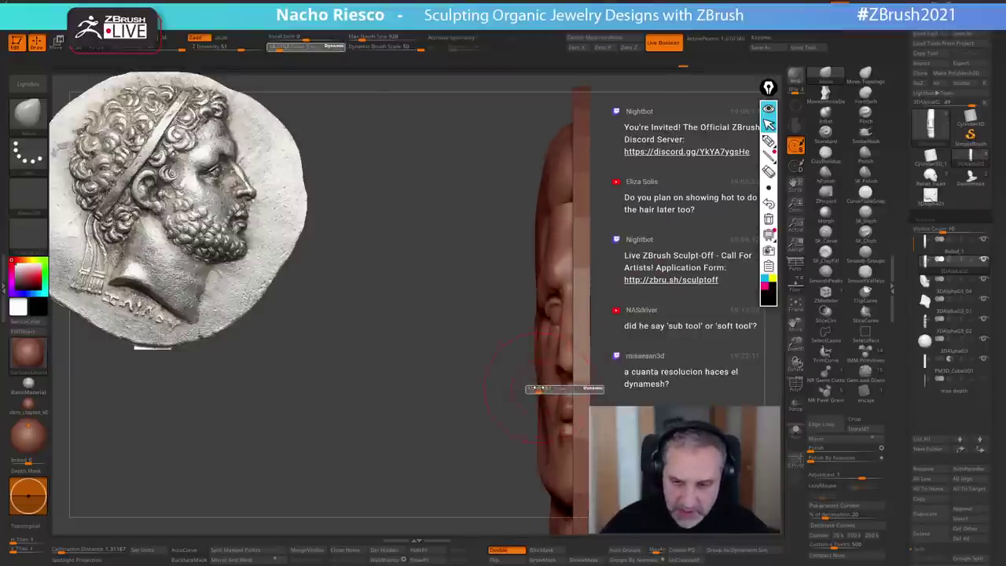
left_click_drag(539, 389, 537, 388)
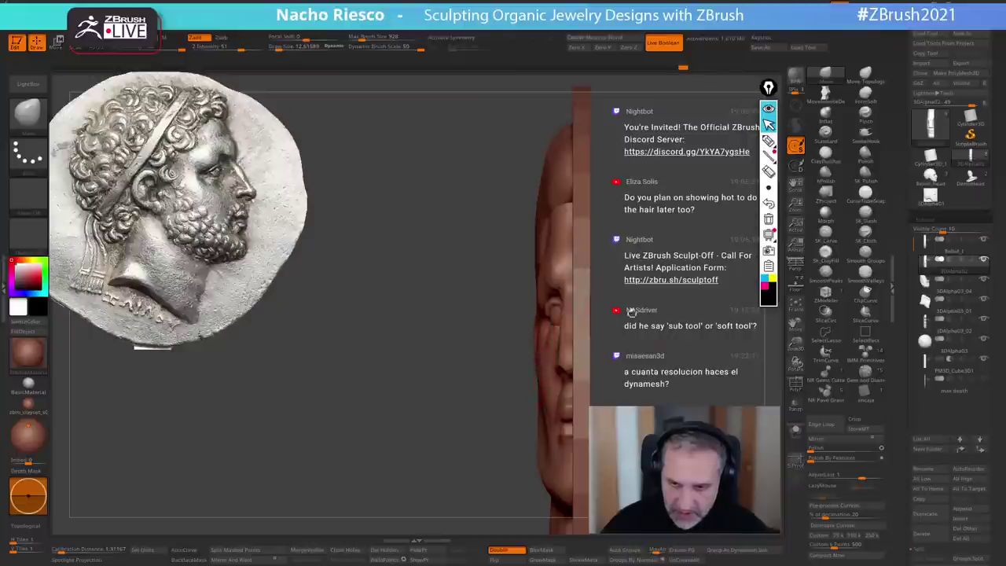
mouse_move(631, 312)
right_mouse_down()
mouse_move(548, 360)
mouse_move(590, 314)
mouse_move(562, 252)
mouse_move(590, 275)
mouse_move(707, 292)
mouse_move(704, 334)
right_mouse_up()
right_click_drag(704, 334, 718, 317, "alt")
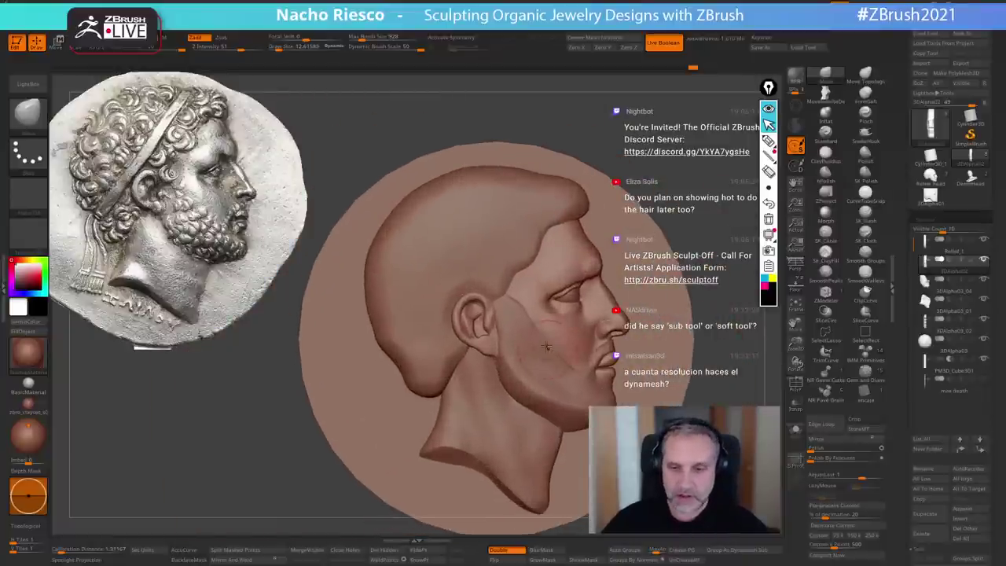
scroll(647, 247, "down", 3)
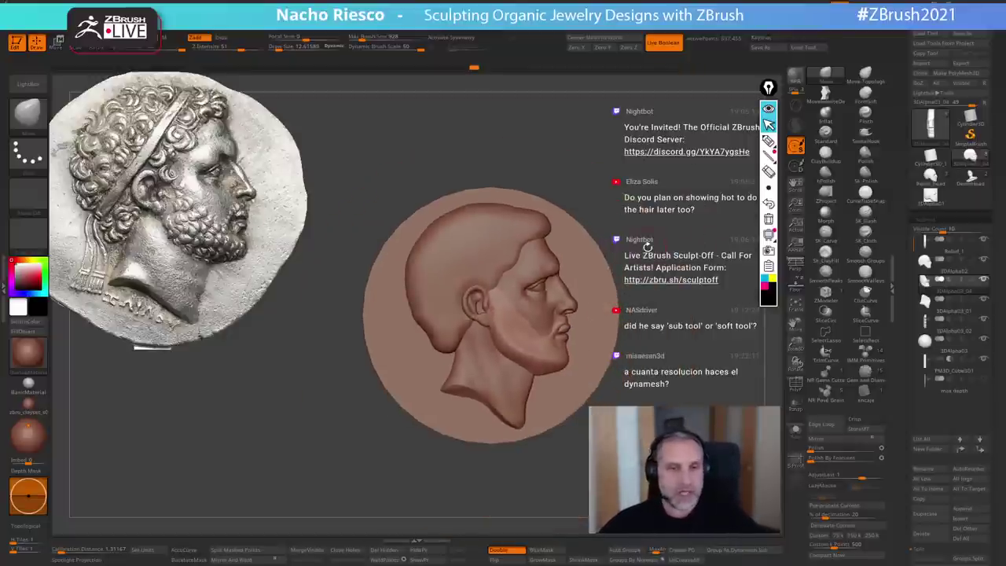
- Overlay the coin reference image on the front view of the relief and choose the infinite-depth Move brush
left_click_drag(647, 246, 653, 260, "shift")
right_click_drag(653, 260, 654, 295, "ctrl")
left_click(797, 285)
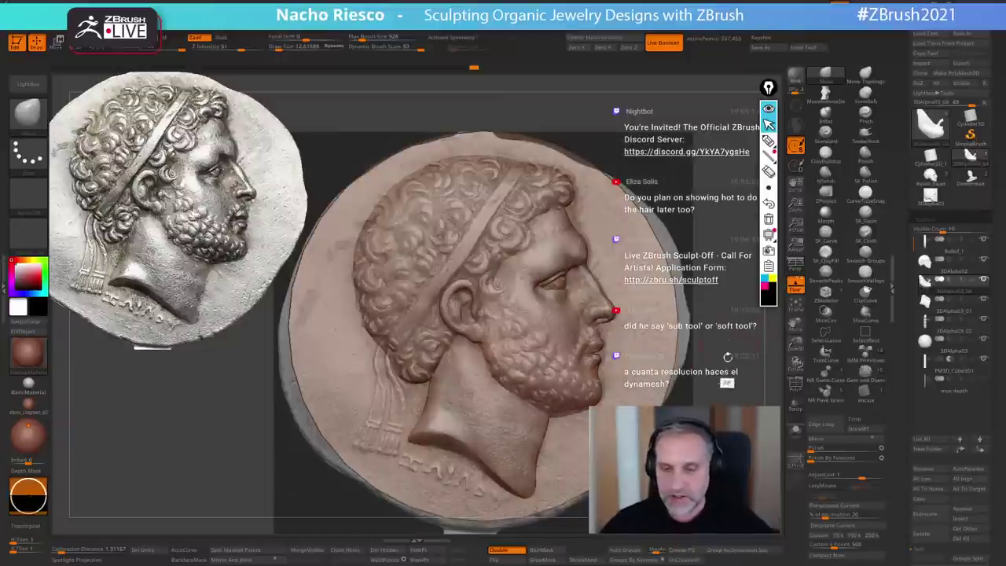
left_click_drag(728, 357, 749, 346, "alt")
left_click(825, 94)
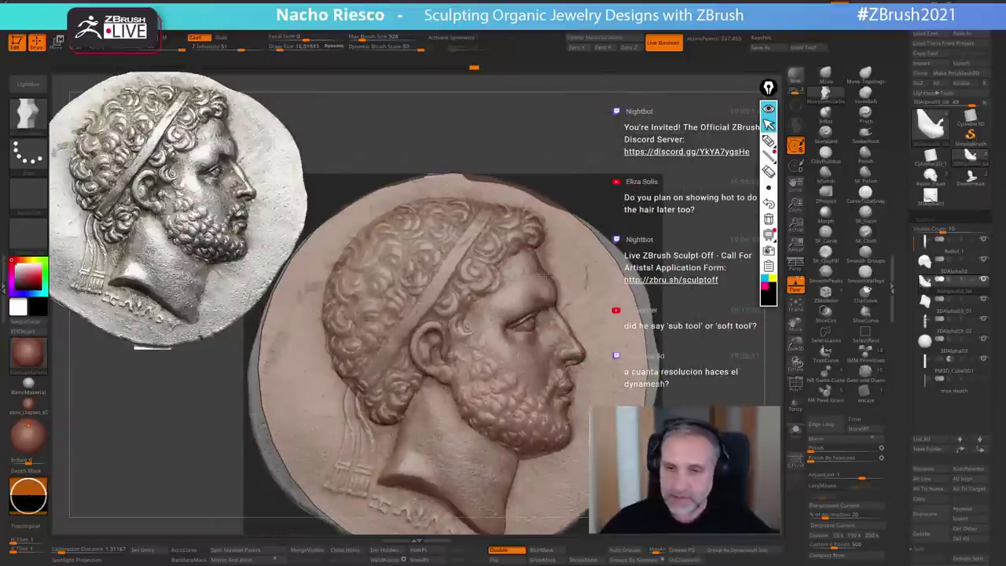
- Select the head piece and nudge its forehead profile to the coin reference, adjusting the brush size
left_click(510, 283, "alt")
key("s")
left_click_drag(539, 272, 555, 278)
key("s")
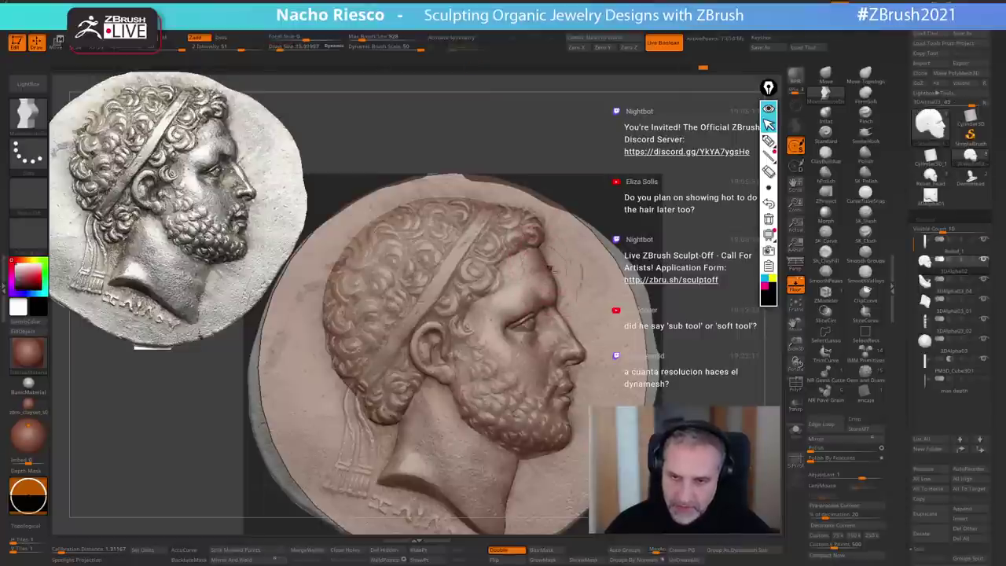
key("bracketleft")
key("bracketleft")
key("bracketleft")
key("bracketleft")
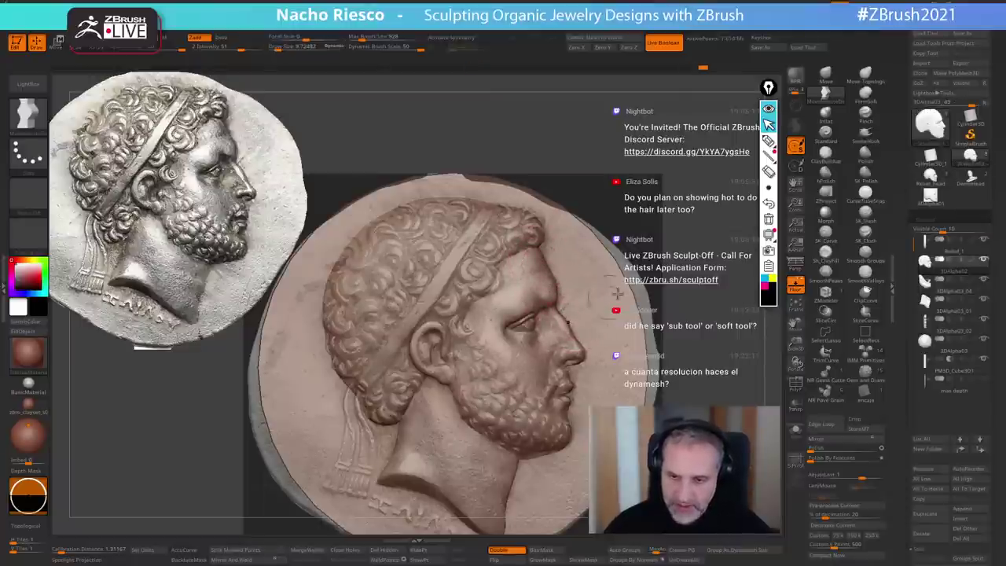
- Resize the brush and adjust the beard piece around the moustache and mouth to match the coin reference
mouse_move(617, 293)
left_mouse_down("alt")
mouse_move(624, 276)
mouse_move(604, 338)
left_mouse_up("alt")
key("s")
left_click_drag(576, 381, 582, 385)
left_click(574, 365, "alt")
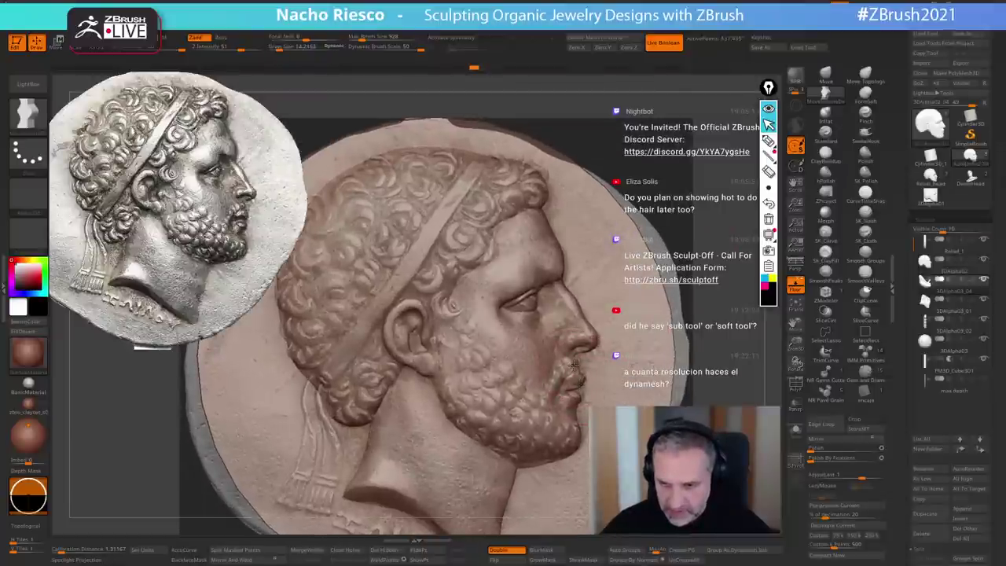
- Refine the ear area and the neck piece against the coin reference, and hide the reference overlay
left_click(407, 309, "alt")
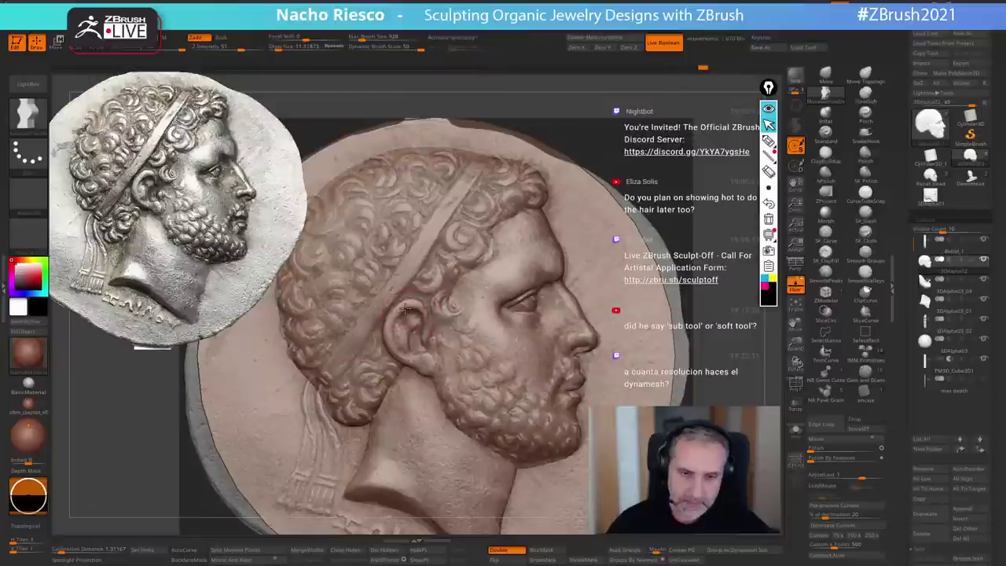
right_click_drag(495, 391, 523, 346, "alt")
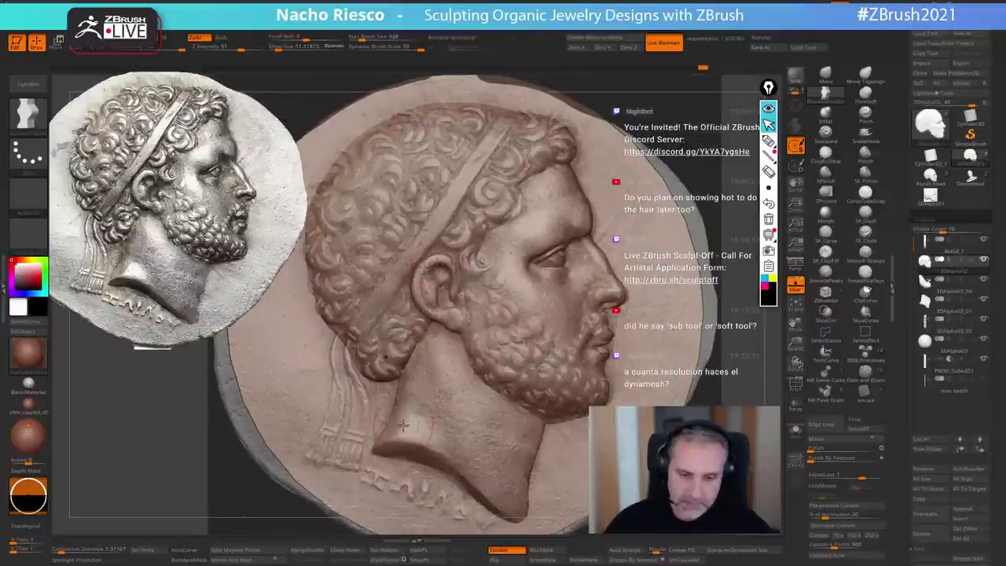
left_click(404, 424, "alt")
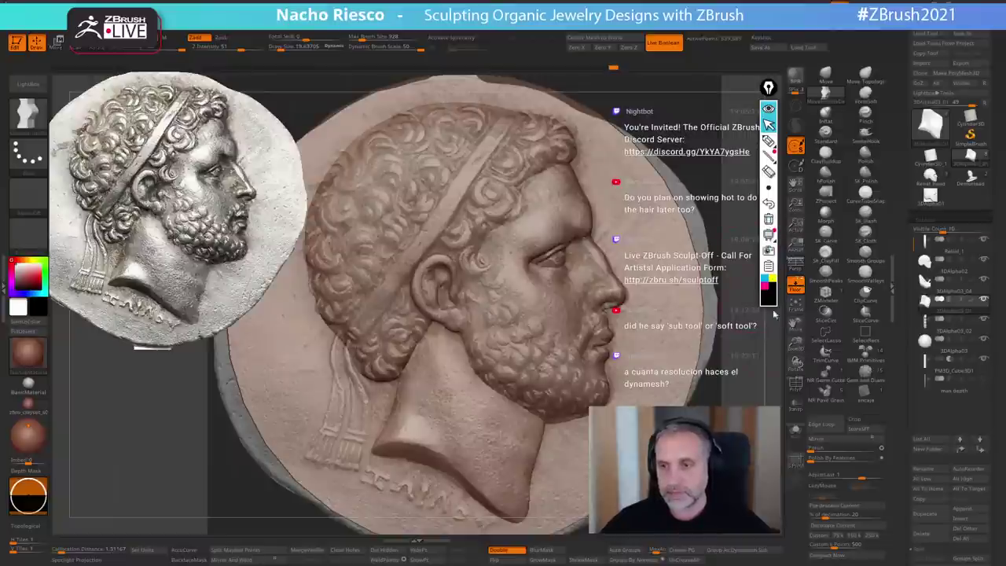
left_click(796, 287)
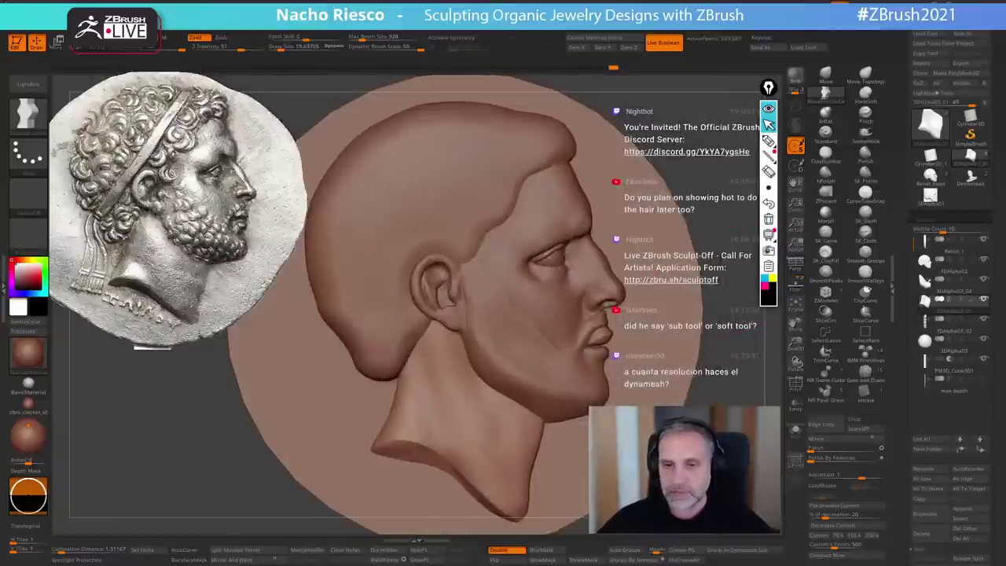
key("f")
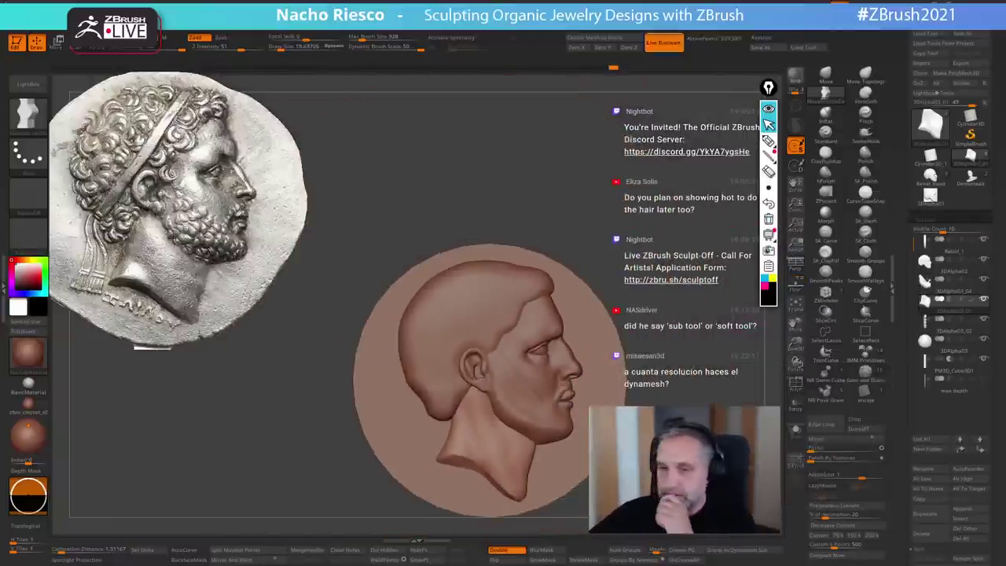
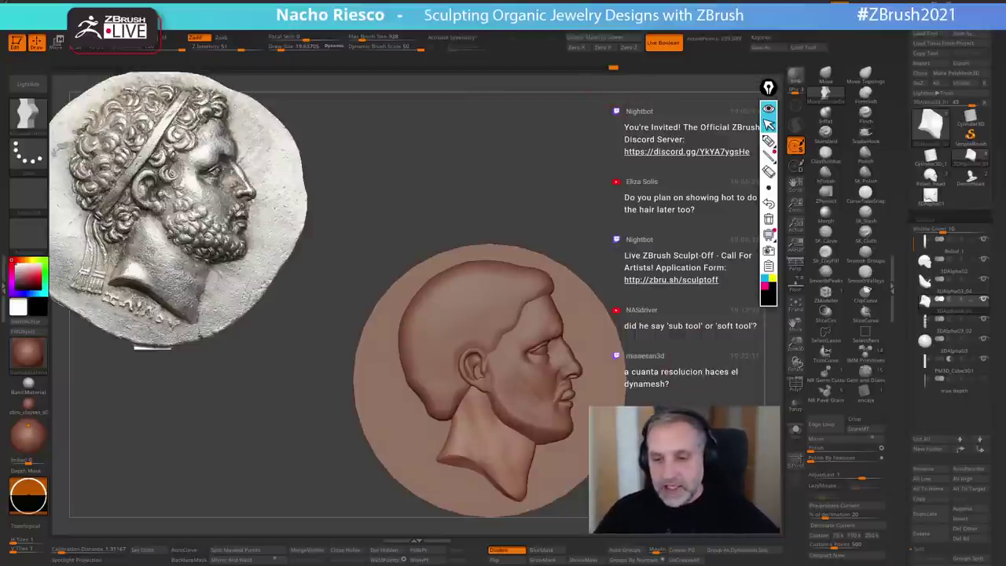
- Draw a yellow resolution diagram above the relief with a line from 1 to 1M and arrows to 3M and 800K
left_click_drag(691, 389, 574, 445, "alt")
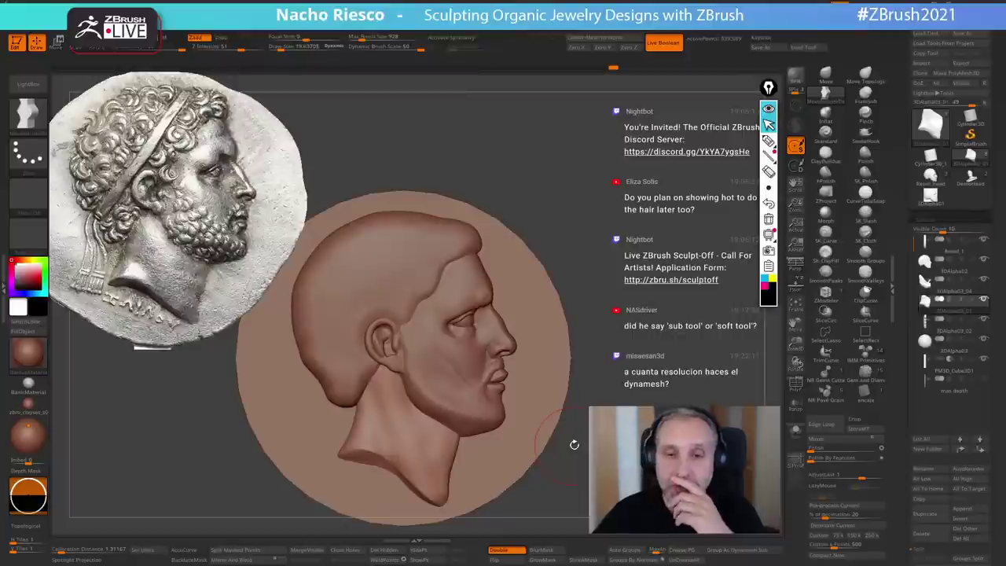
left_click(773, 283)
left_click(769, 140)
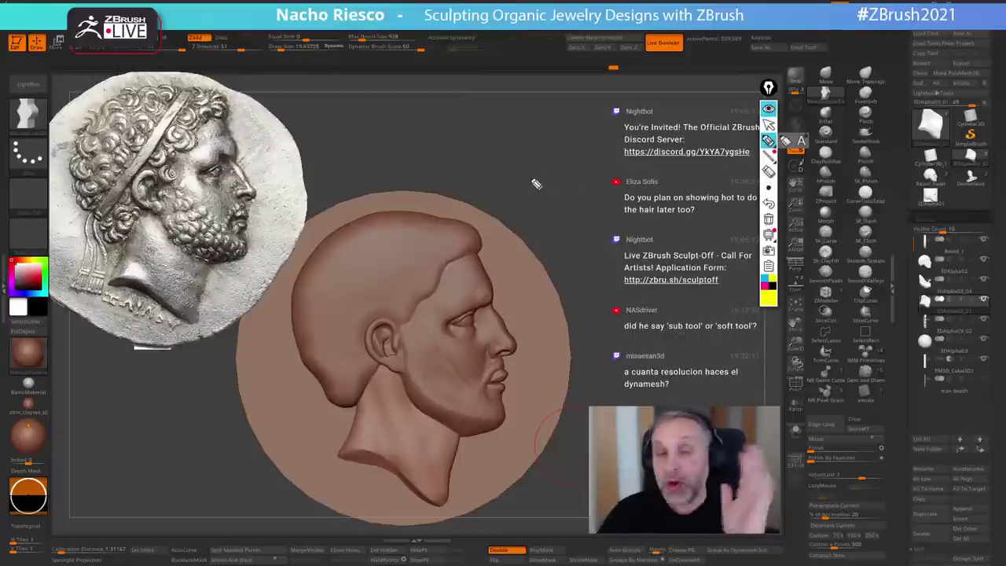
mouse_move(479, 169)
left_mouse_down()
mouse_move(479, 156)
mouse_move(653, 163)
mouse_move(665, 152)
mouse_move(696, 162)
left_mouse_up()
left_click_drag(687, 148, 685, 178)
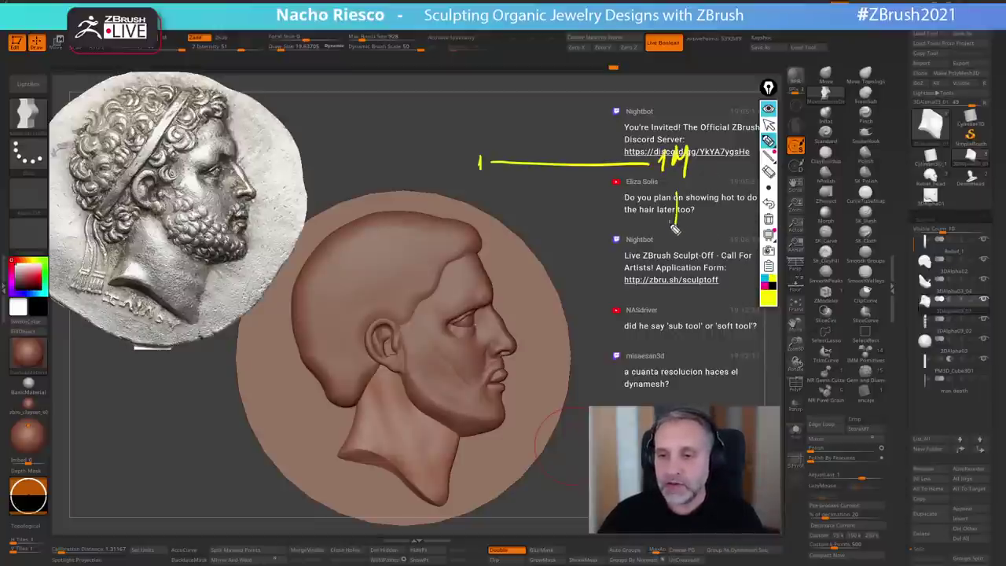
mouse_move(682, 267)
left_mouse_down()
mouse_move(694, 256)
mouse_move(705, 263)
left_mouse_up()
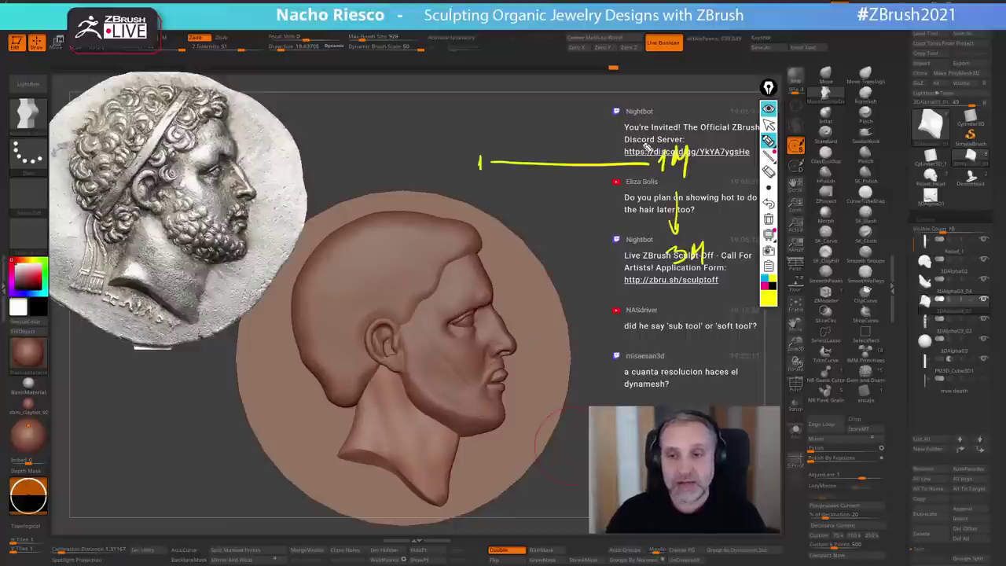
mouse_move(648, 140)
left_mouse_down()
mouse_move(607, 140)
mouse_move(616, 143)
mouse_move(596, 113)
mouse_move(625, 117)
left_mouse_up()
left_click_drag(635, 101, 632, 115)
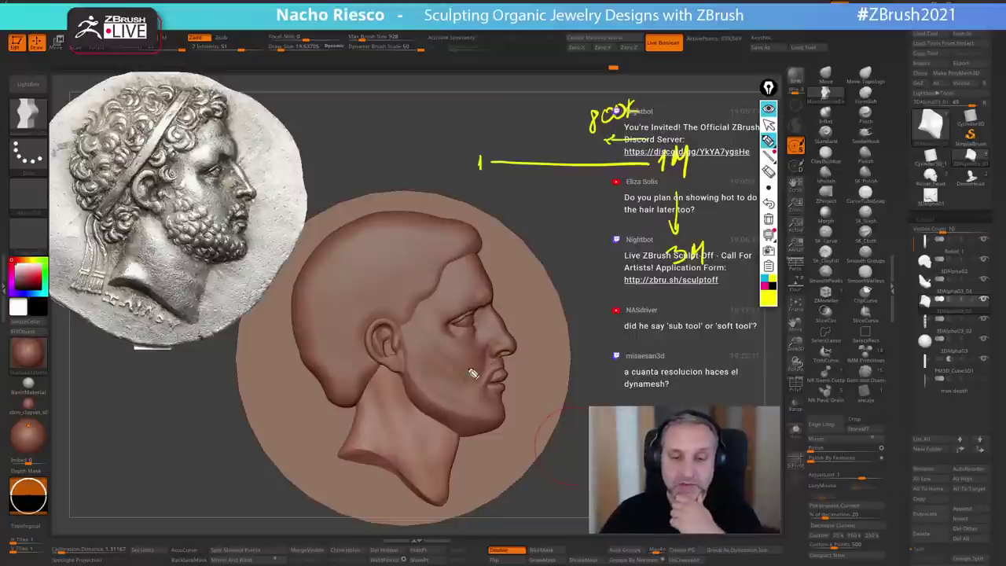
- Mark the jaw with a yellow dot and clear all on-screen annotations
left_click(451, 389)
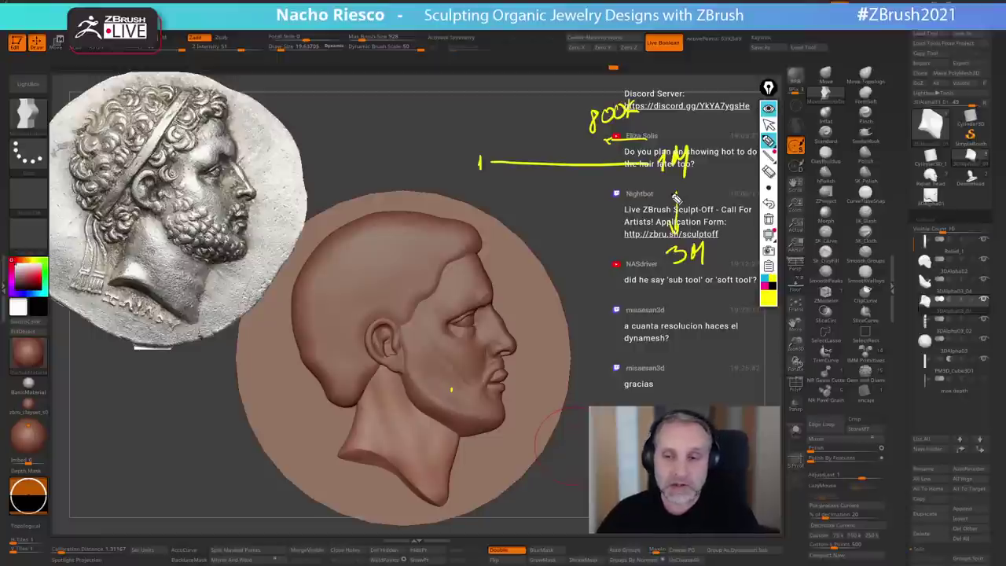
left_click(768, 219)
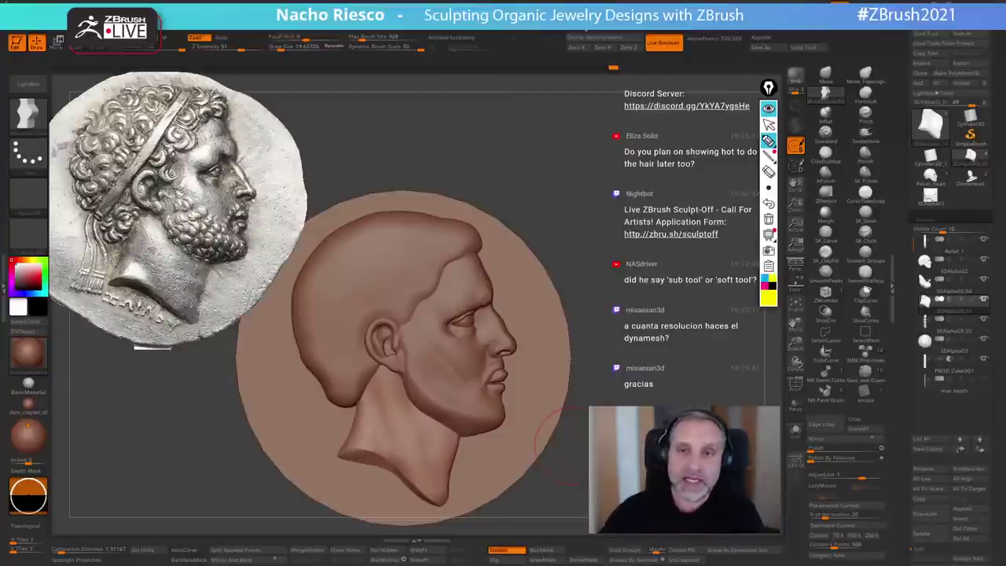
left_click(585, 16)
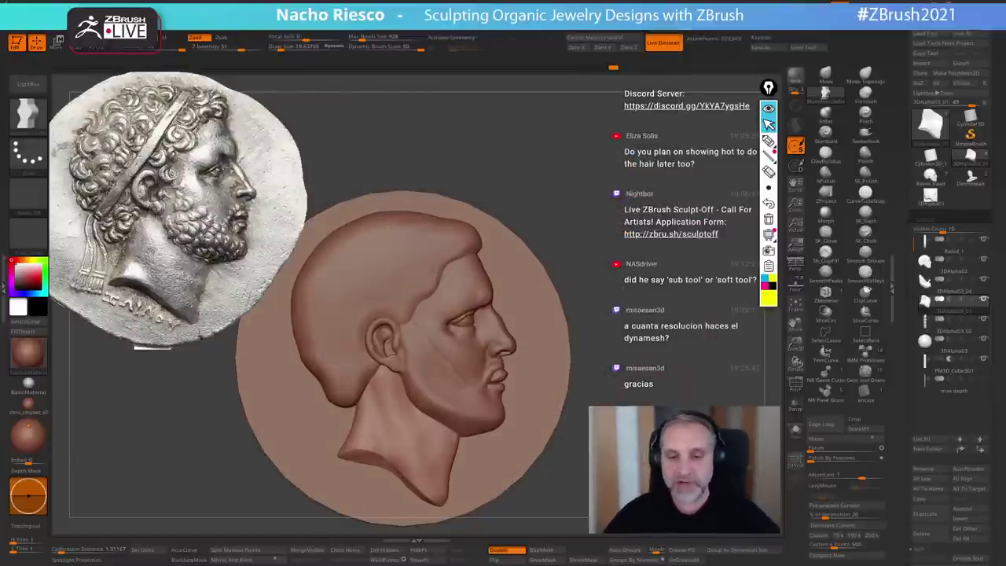
- Select the beard piece and isolate it in the view
left_click_drag(654, 415, 683, 350, "alt")
left_click_drag(586, 418, 583, 386, "alt")
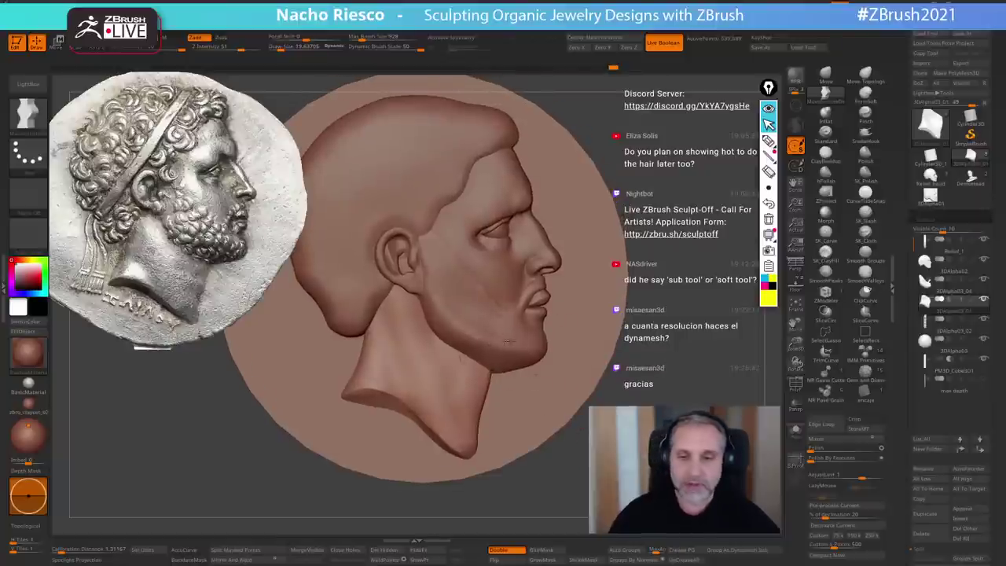
left_click(509, 340, "alt")
left_click(796, 431)
mouse_move(607, 421)
left_mouse_down("alt")
mouse_move(606, 367)
mouse_move(577, 436)
left_mouse_up("alt")
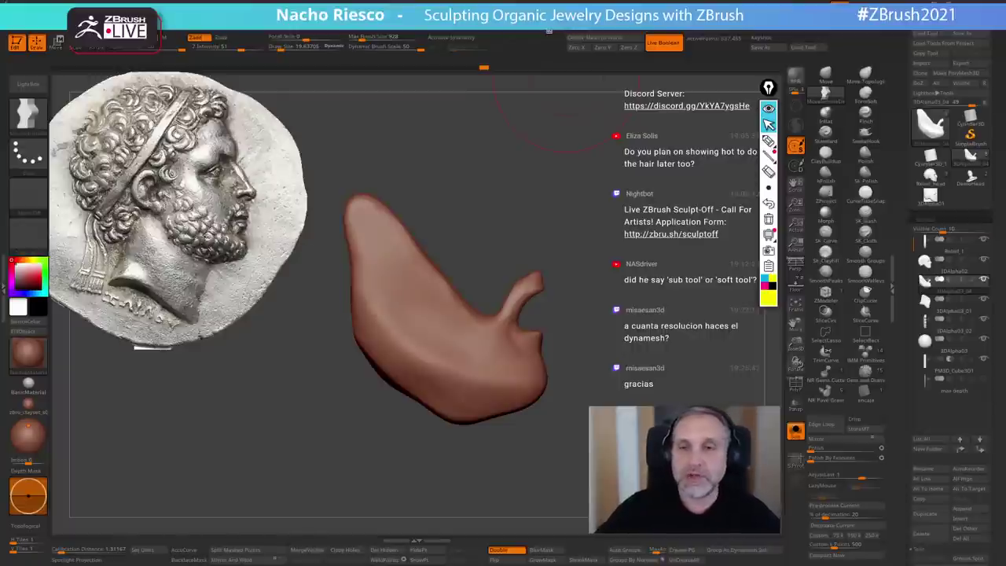
- Remesh the isolated beard piece with the DynaMesh Utility plugin, trying different target polycounts
left_click(578, 20)
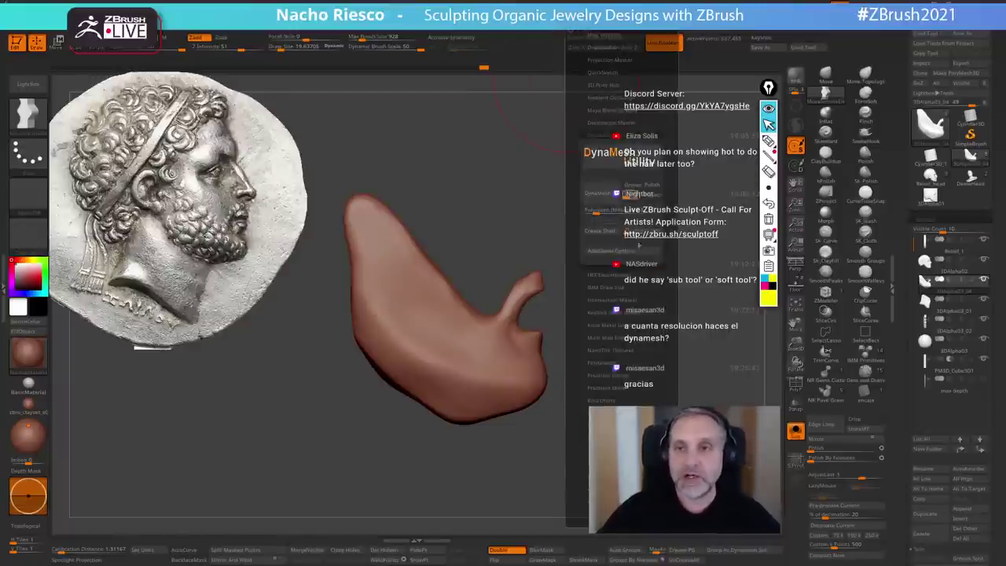
left_click(612, 211)
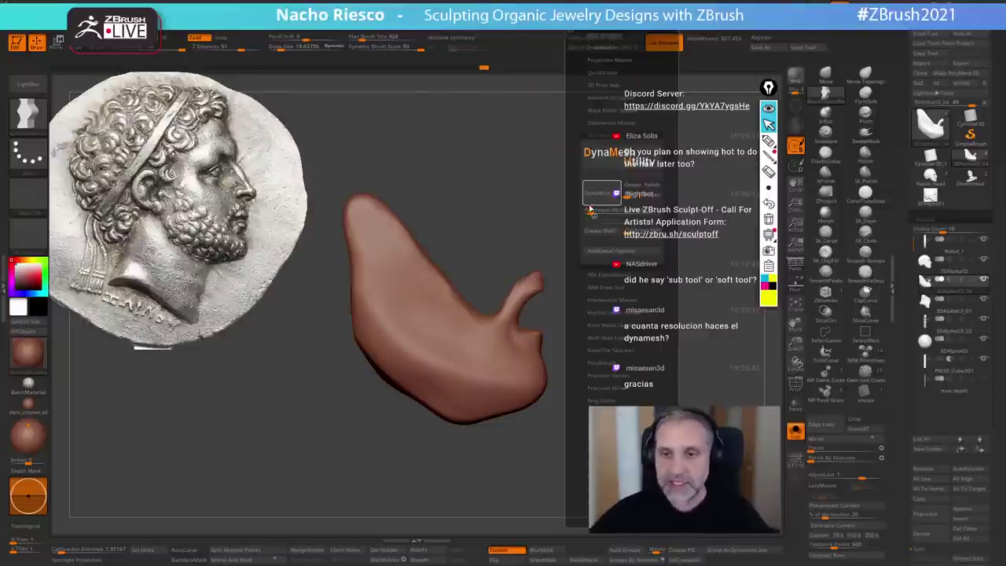
left_click(590, 209)
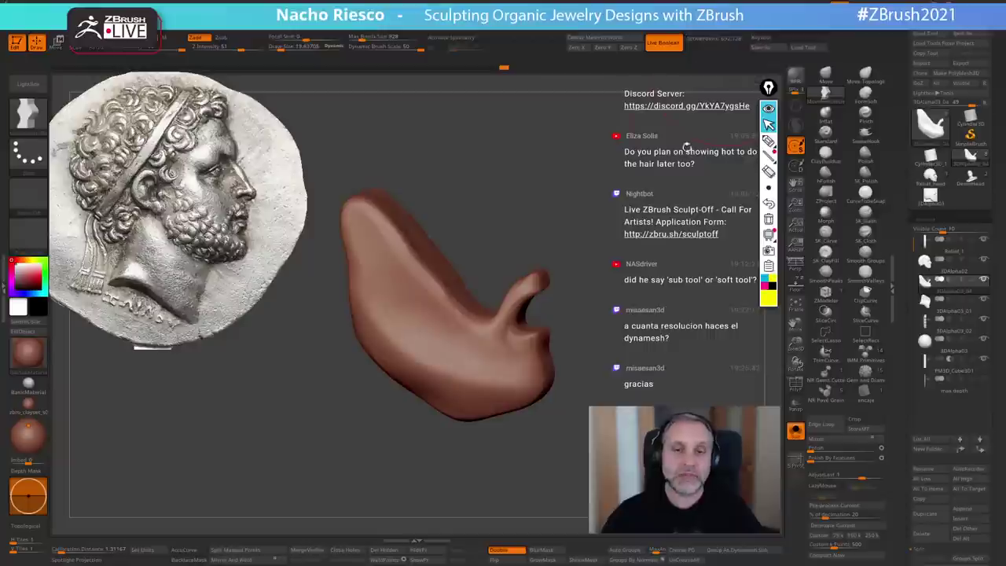
left_click_drag(657, 318, 653, 326, "shift")
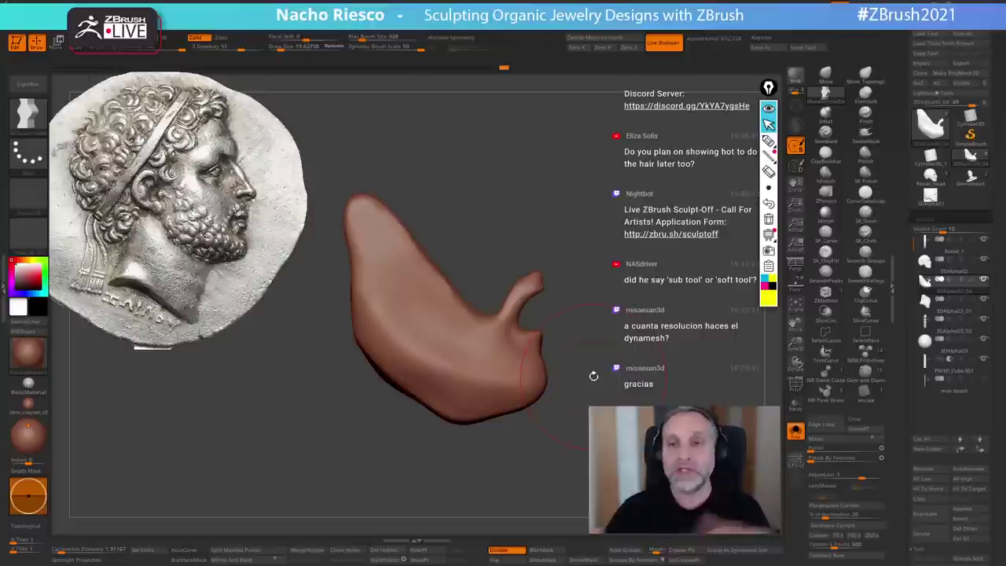
left_click(588, 33)
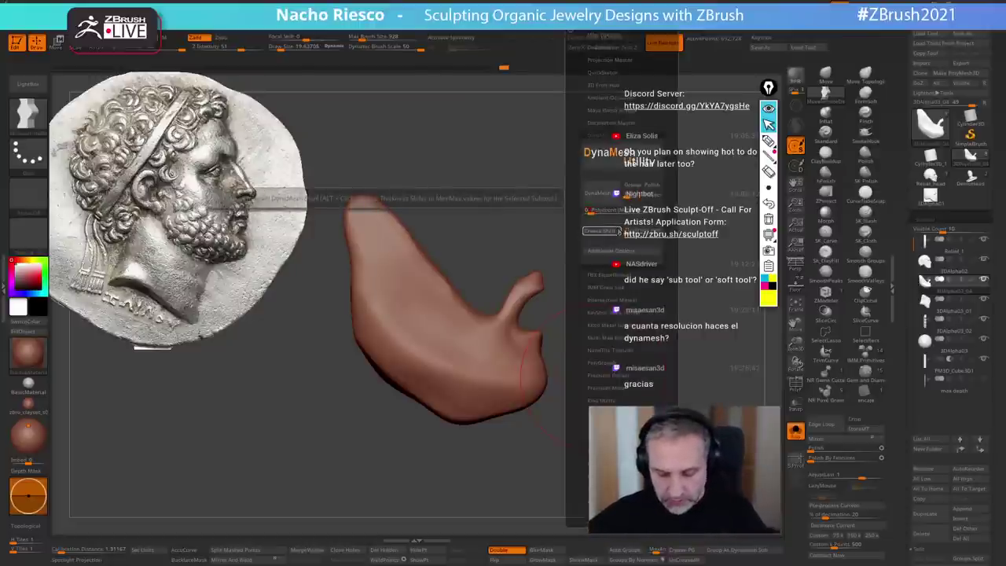
left_click(600, 197)
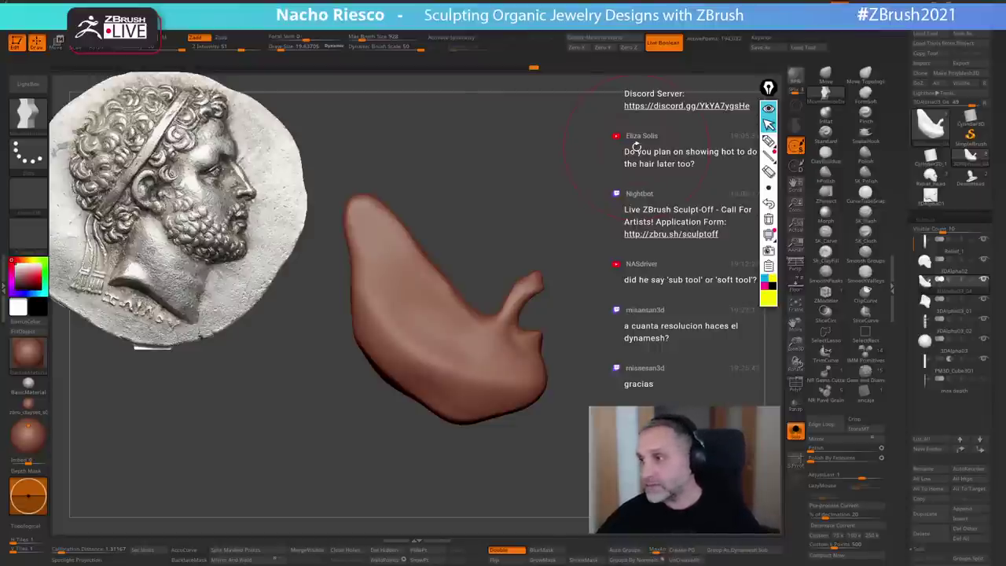
- Show all the relief's pieces again and make the head the active piece
left_click(796, 431)
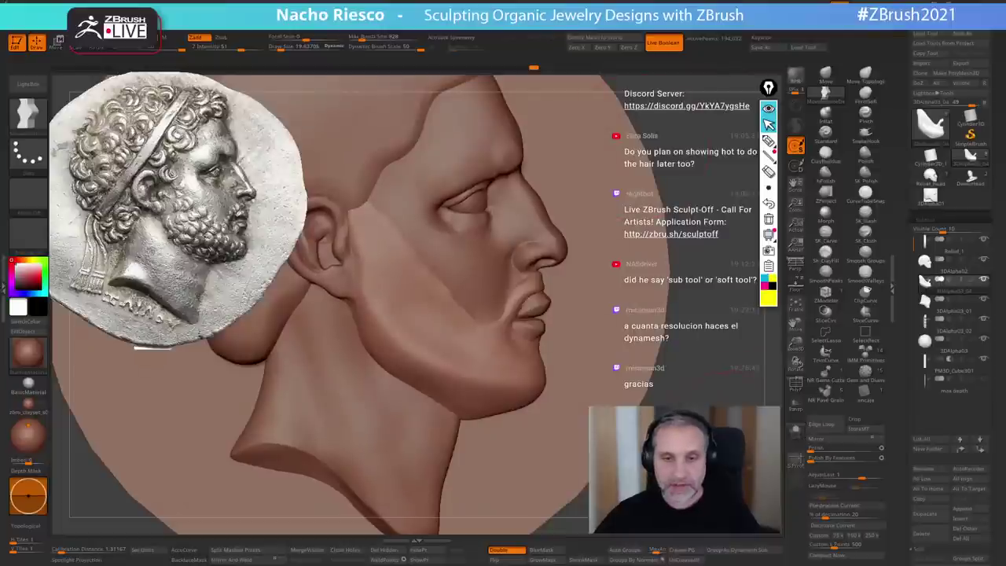
right_click_drag(416, 212, 415, 245, "ctrl")
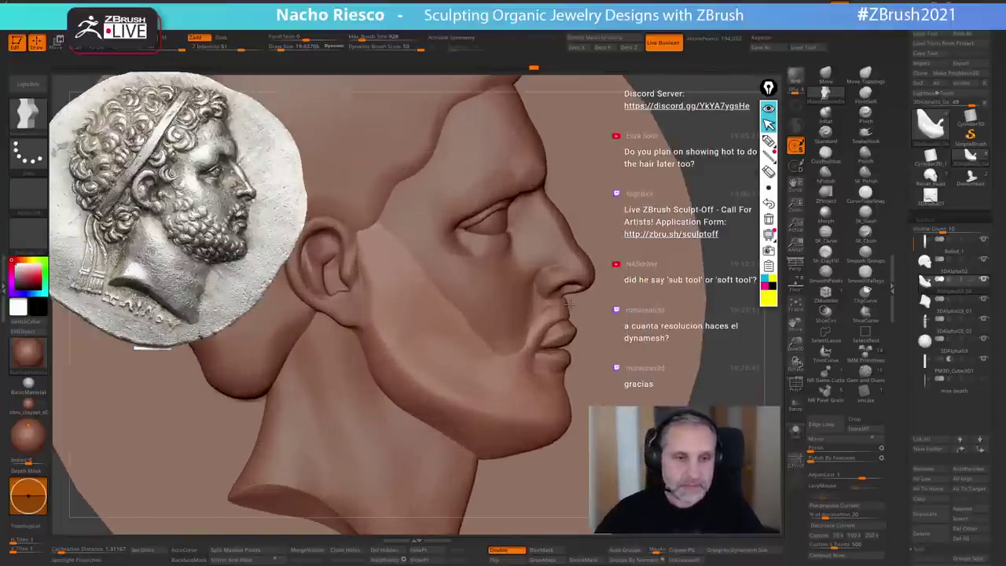
right_click_drag(498, 180, 520, 260, "alt")
left_click(520, 260, "alt")
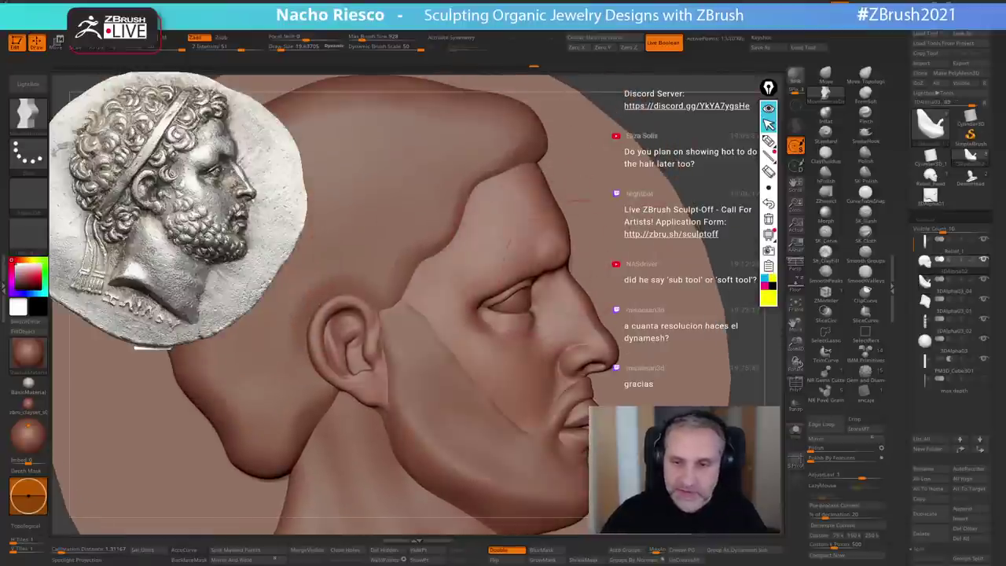
- Sculpt the forehead and temple with the SK_Cloth brush at Z Intensity 10
left_click(865, 234)
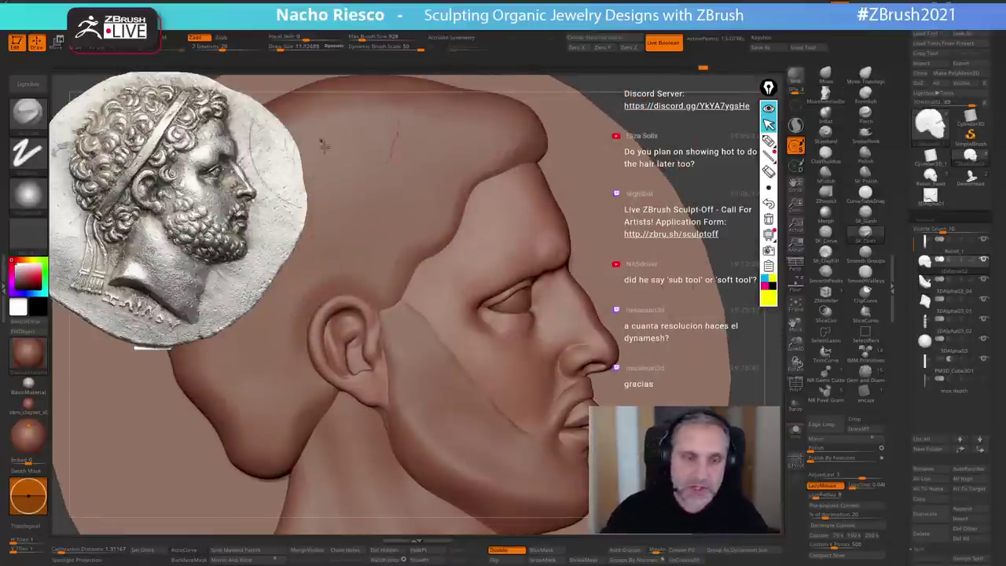
key("space")
left_click(519, 344)
type("10")
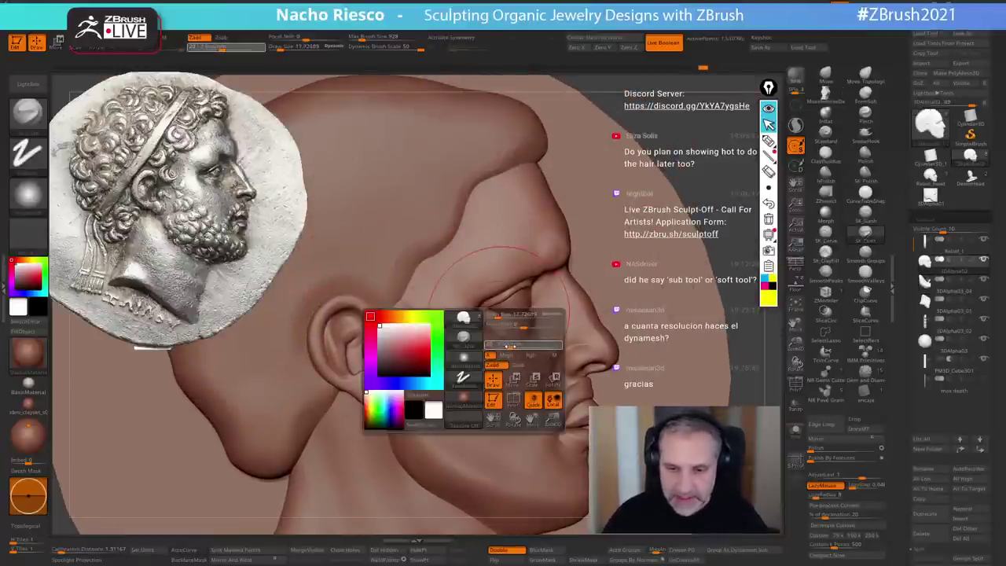
key("Return")
key("s")
left_click_drag(528, 208, 522, 209)
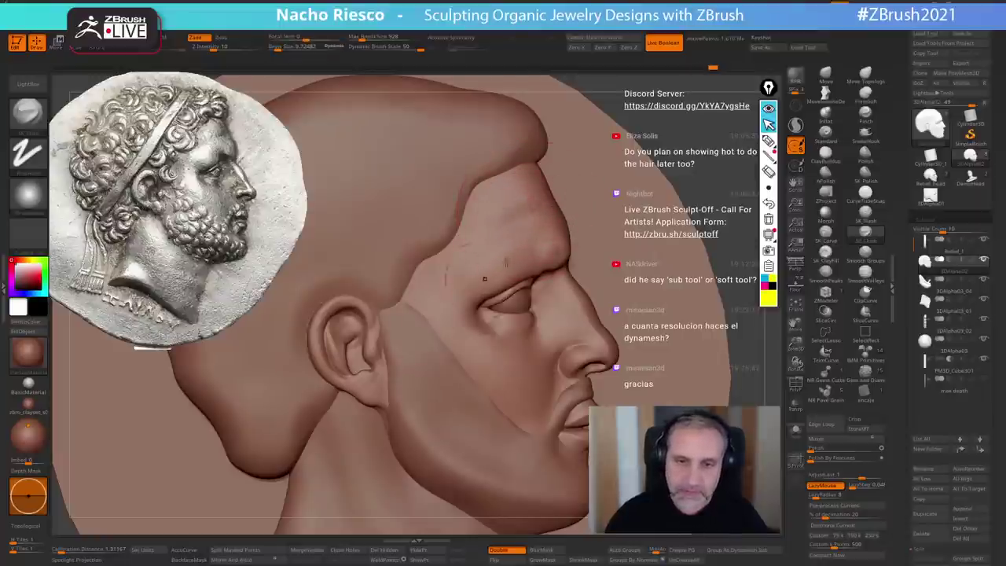
left_click_drag(589, 196, 545, 224)
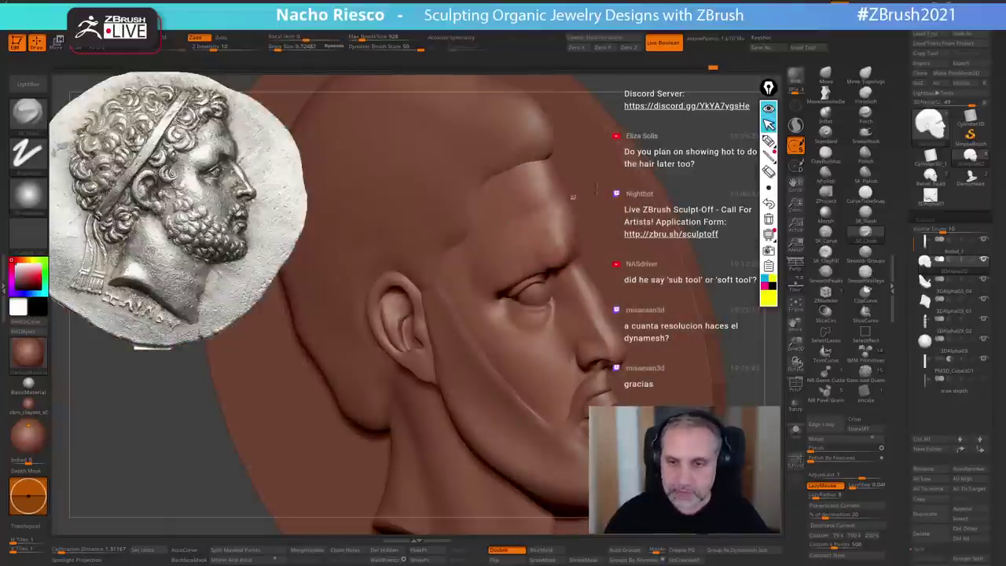
right_click_drag(534, 213, 616, 253)
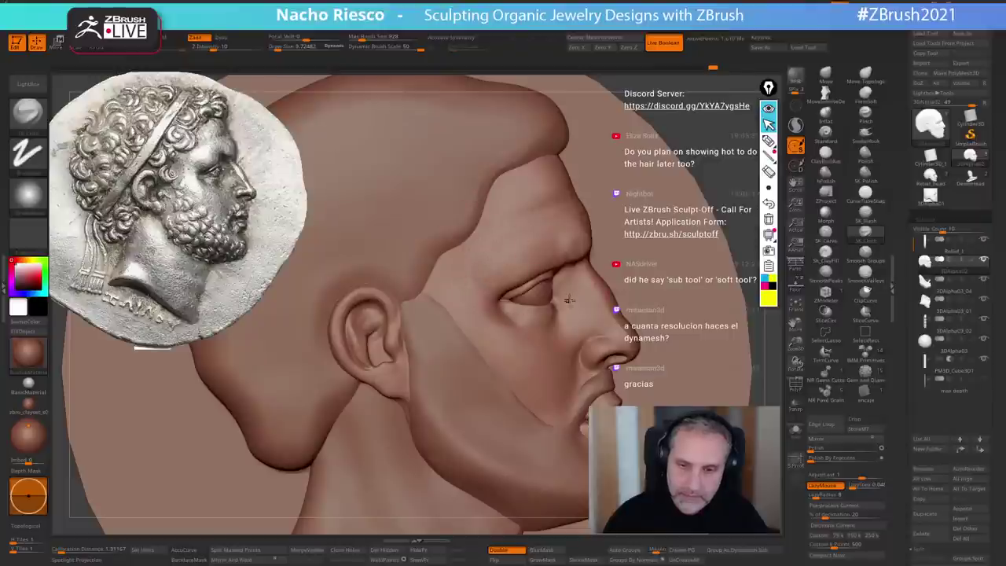
- Refine the brow and the inner eye corner beside the nose bridge with a smaller brush
left_click_drag(569, 300, 555, 267)
key("space")
left_click_drag(652, 236, 565, 271)
key("s")
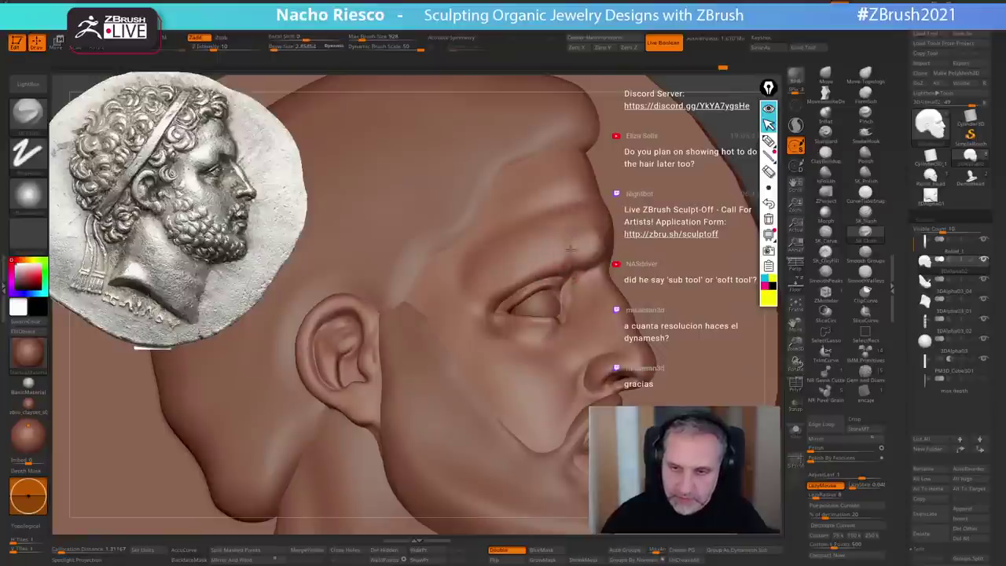
right_click_drag(574, 236, 617, 289)
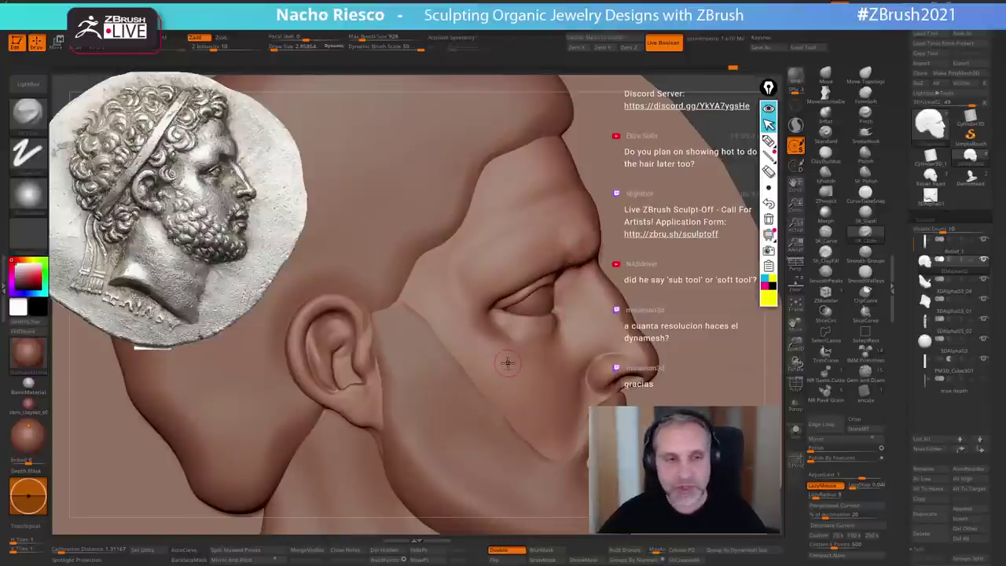
- Model the lower eyelid and the area beneath the eye, adapting the brush size to the forms
right_click_drag(507, 363, 540, 331)
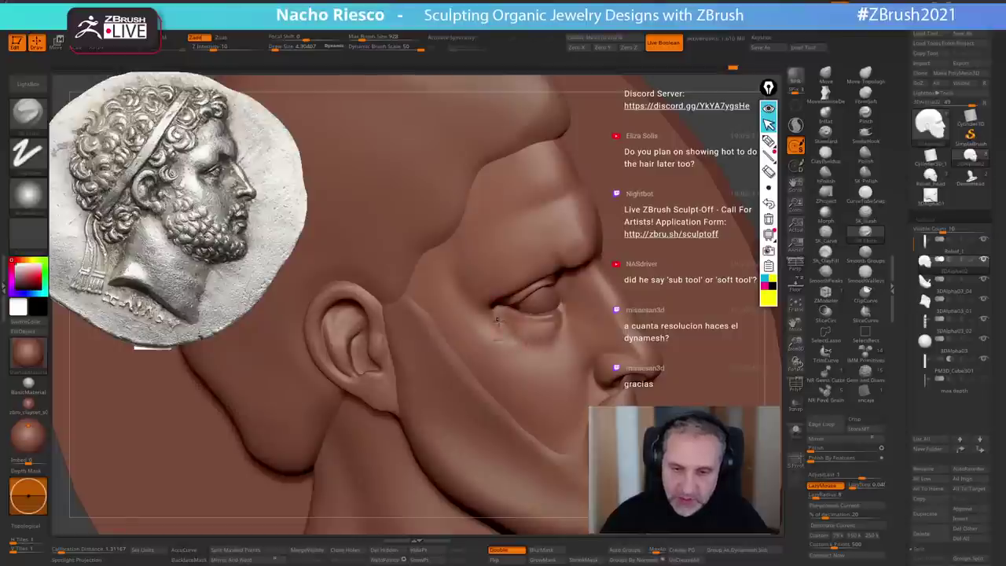
mouse_move(547, 327)
right_mouse_down()
mouse_move(568, 330)
mouse_move(545, 334)
right_mouse_up()
key("s")
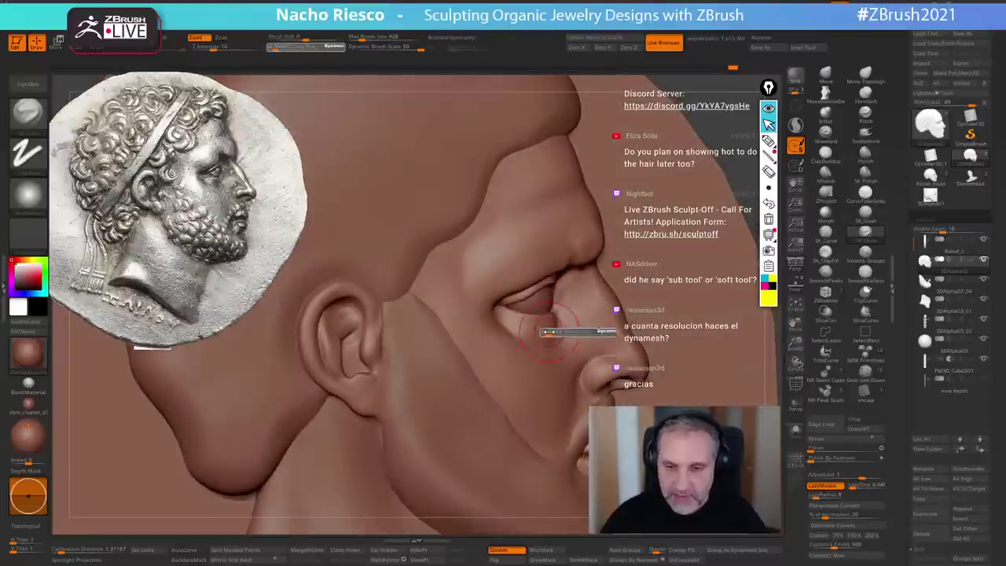
left_click_drag(545, 333, 550, 333)
right_click_drag(563, 335, 544, 336)
key("s")
left_click_drag(544, 337, 548, 338)
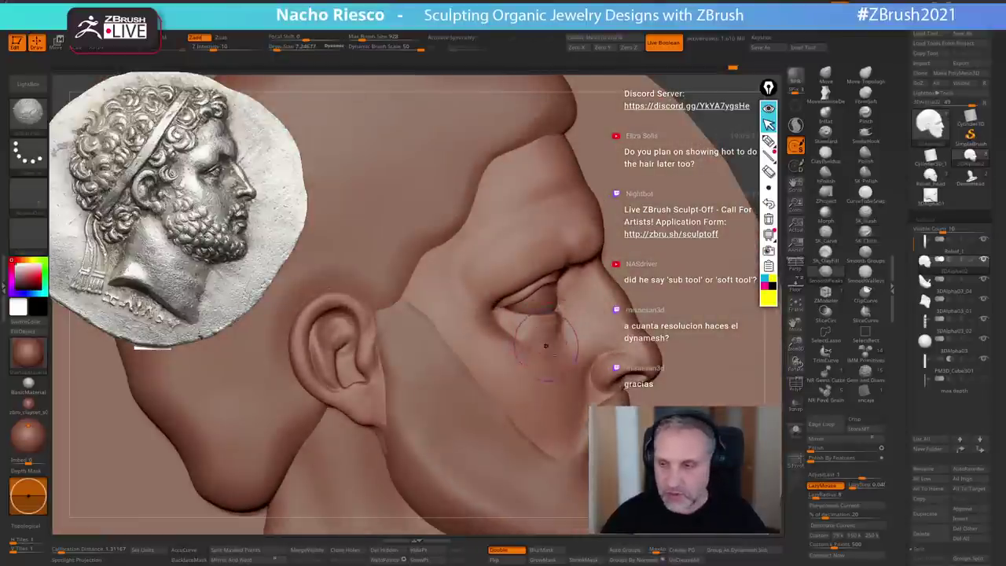
- Set SmoothPeaks as the smoothing brush and refine the under-eye area and the nose at varied brush sizes
left_click(825, 274, "shift")
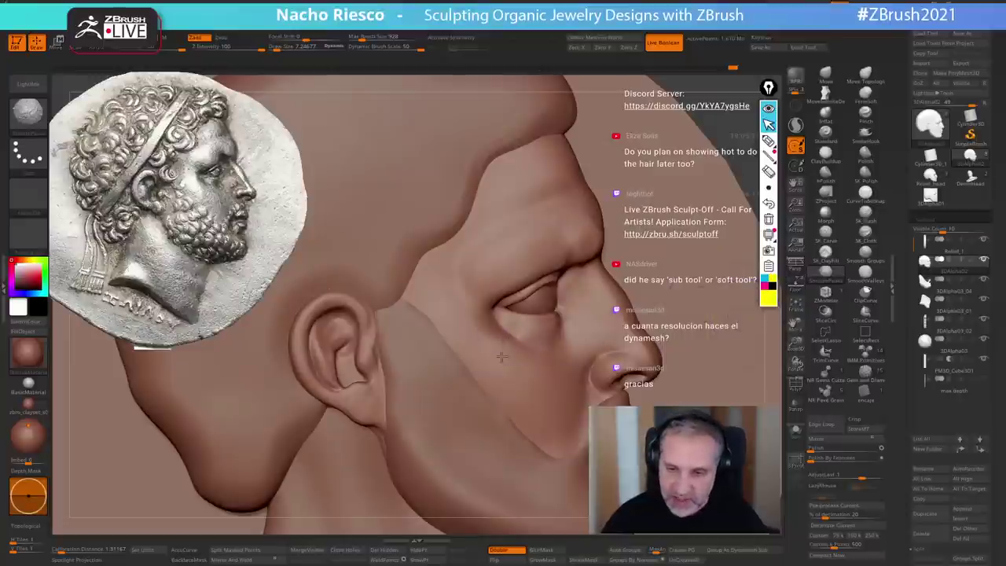
key("s")
left_click_drag(550, 347, 546, 348)
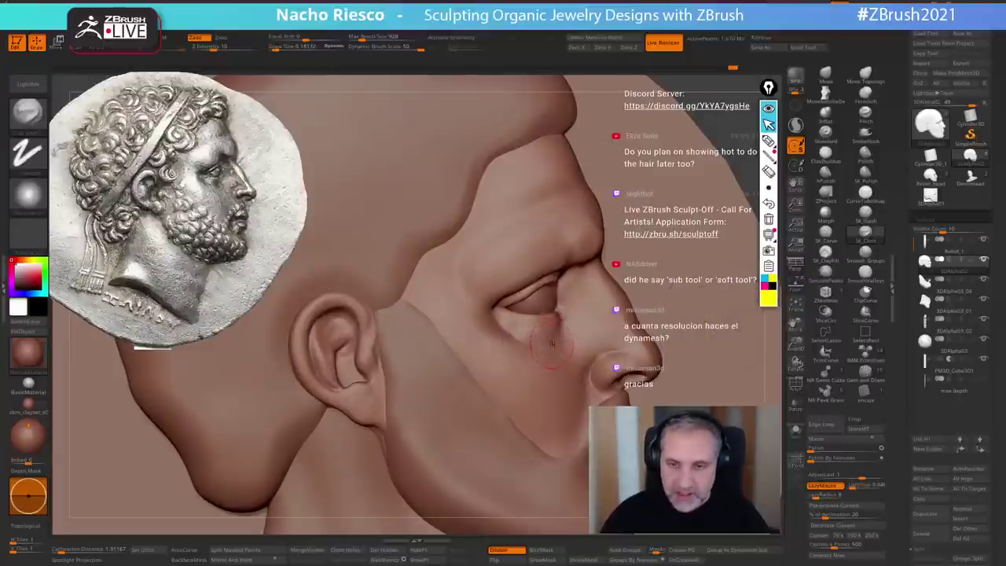
key("s")
left_click_drag(494, 312, 495, 308)
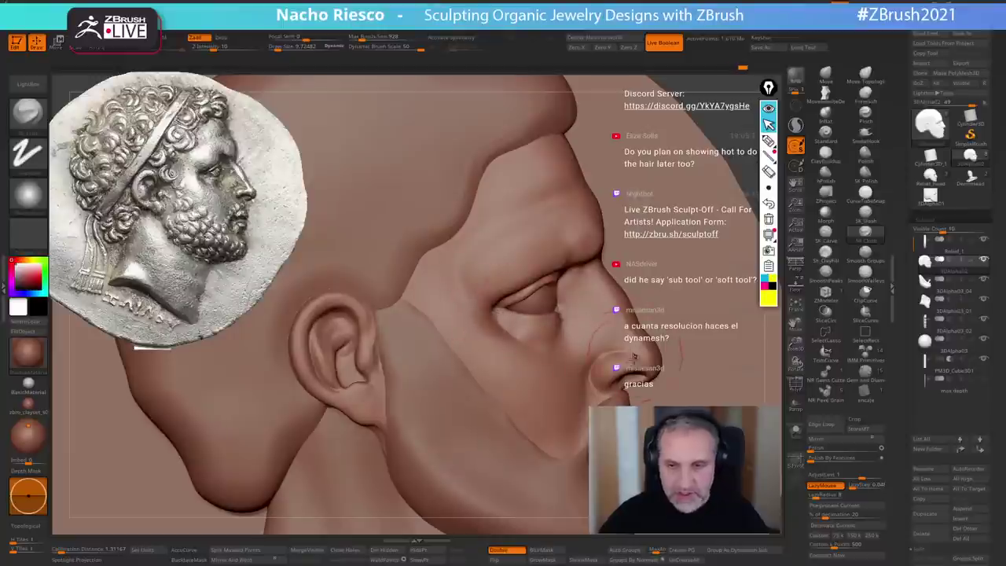
key("s")
left_click_drag(605, 315, 600, 315)
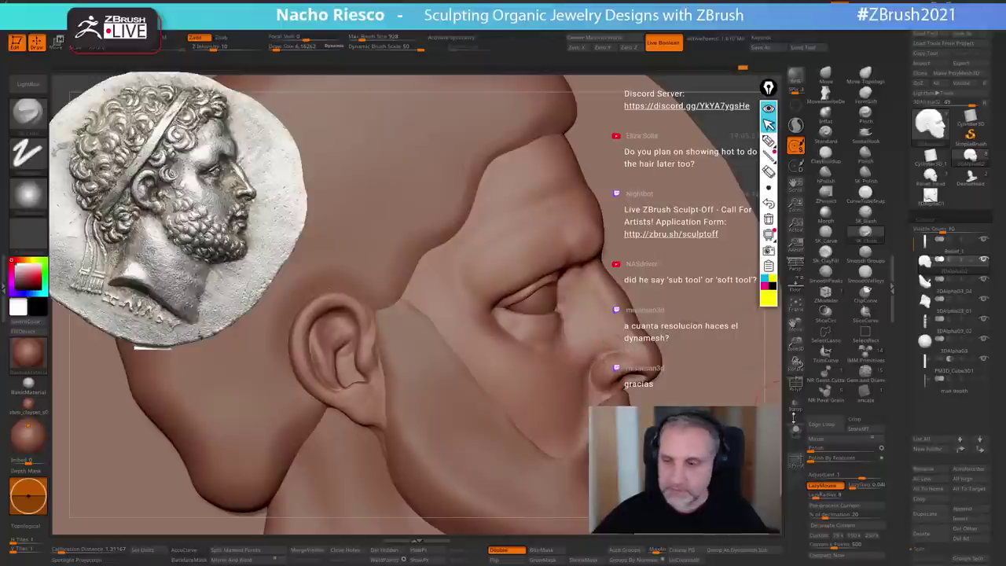
- Overlay the coin reference image on the relief
right_click_drag(714, 273, 712, 144, "ctrl")
right_click_drag(711, 178, 711, 170, "alt")
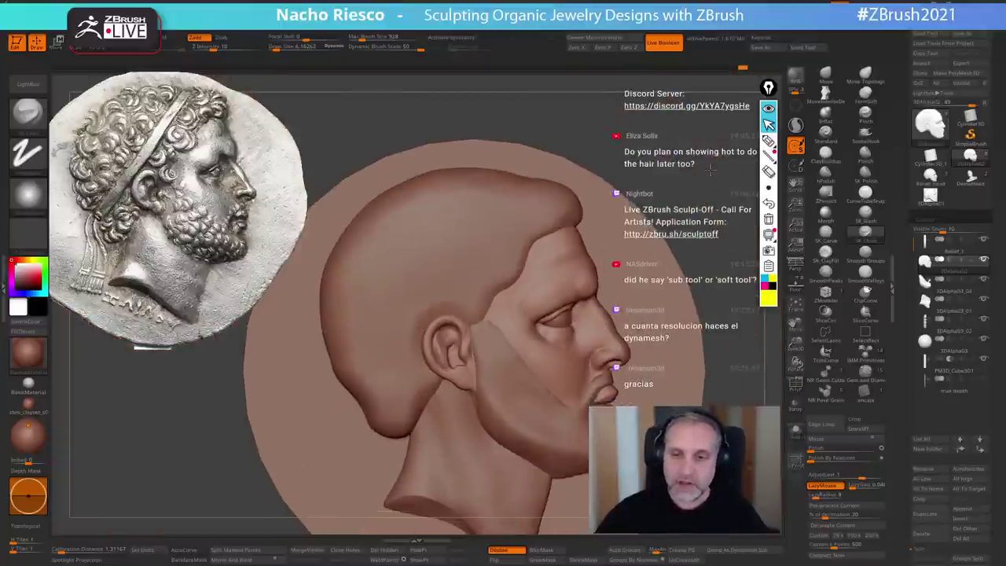
left_click_drag(710, 169, 611, 300, "alt")
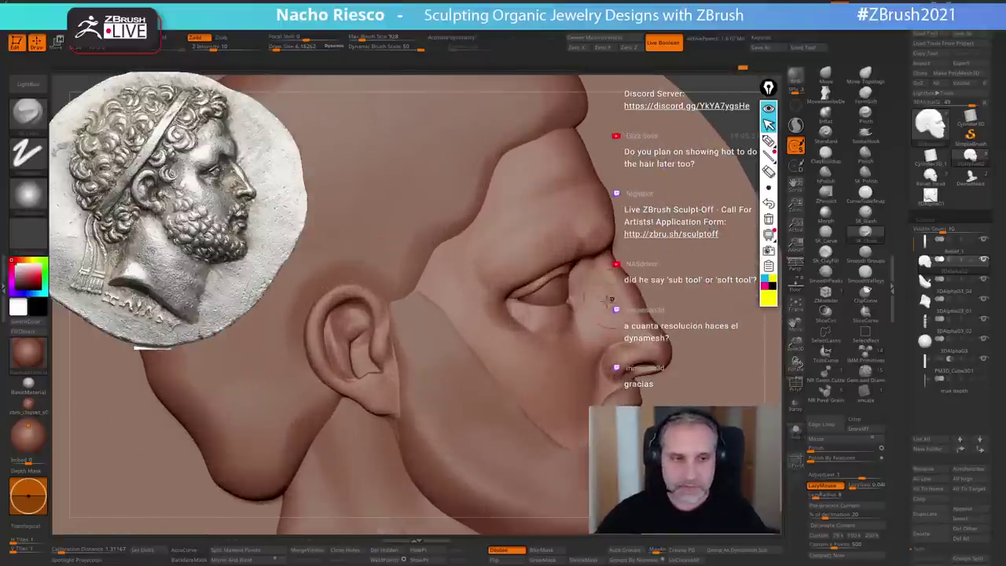
left_click(796, 281)
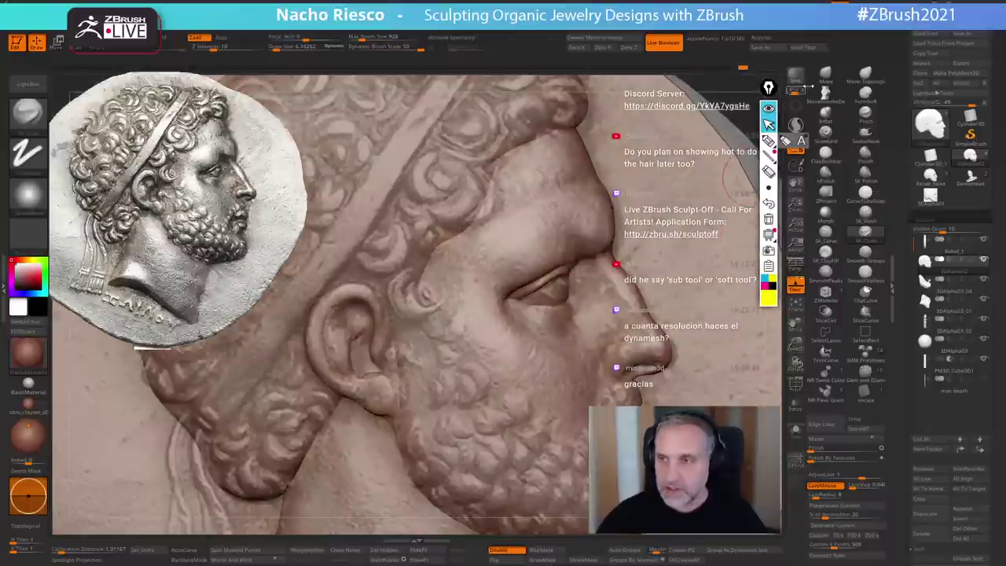
- Adjust the nose tip to the reference outline using the Move and Move Infinite Depth brushes
left_click(825, 75)
key("s")
left_click_drag(515, 330, 518, 330)
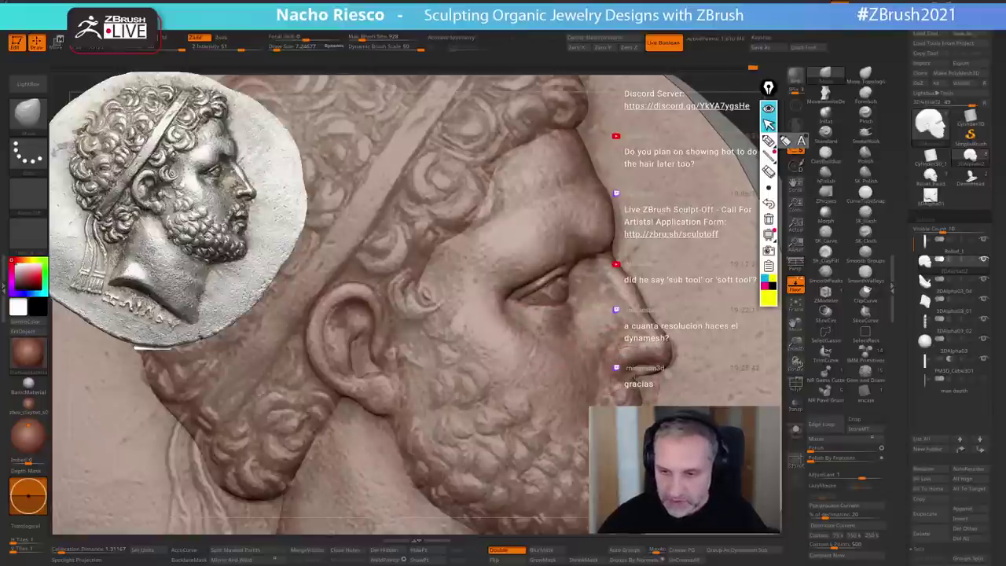
key("s")
left_click_drag(673, 357, 670, 357)
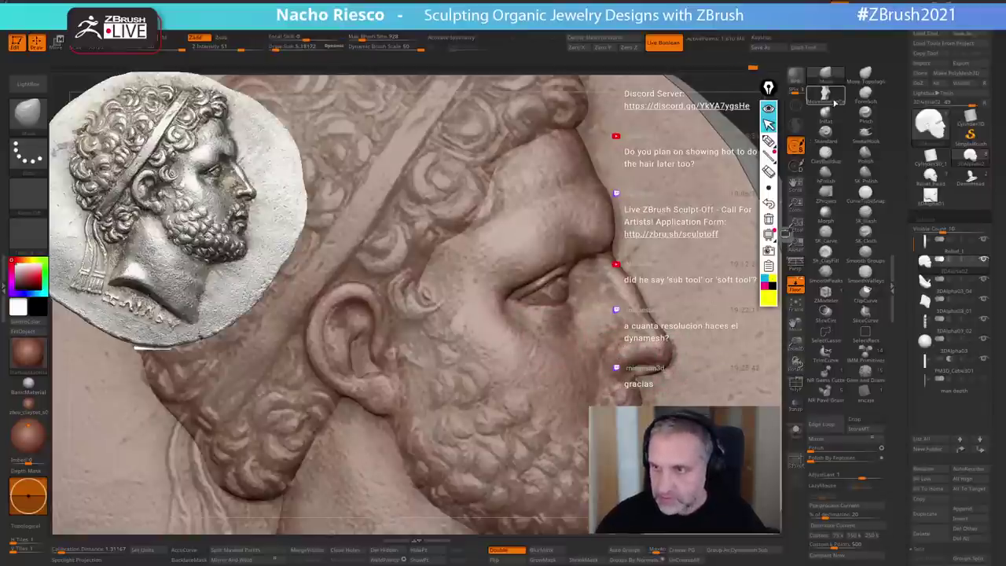
left_click(833, 99)
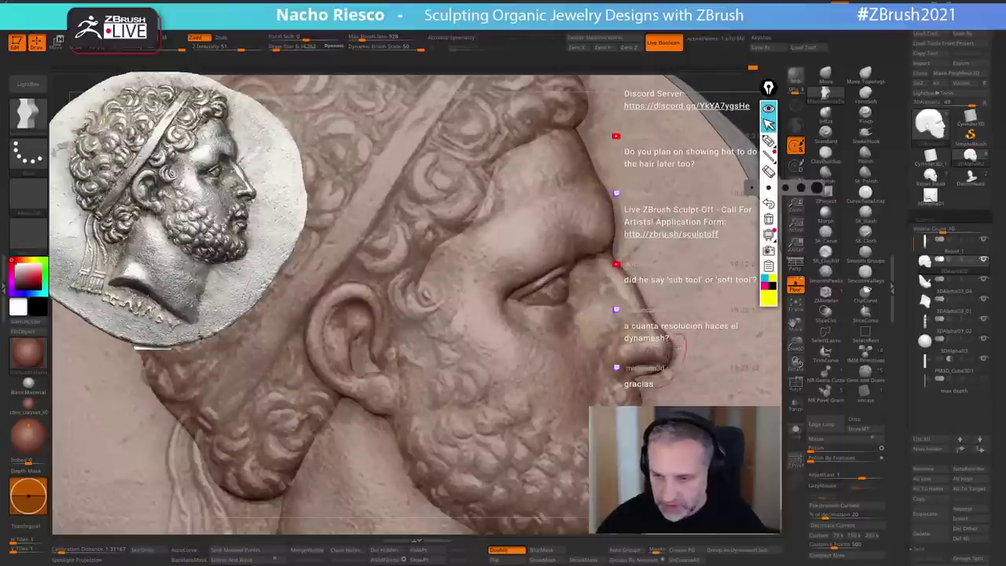
left_click_drag(673, 358, 673, 350)
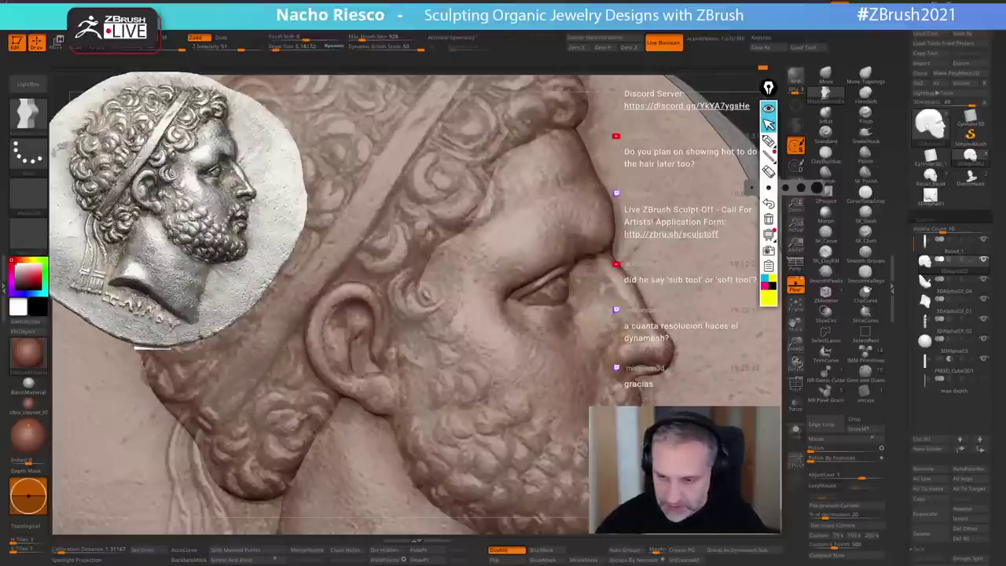
- Strengthen the edge enhancement of the overlaid reference image around the mouth and beard
right_click_drag(581, 440, 564, 343, "alt")
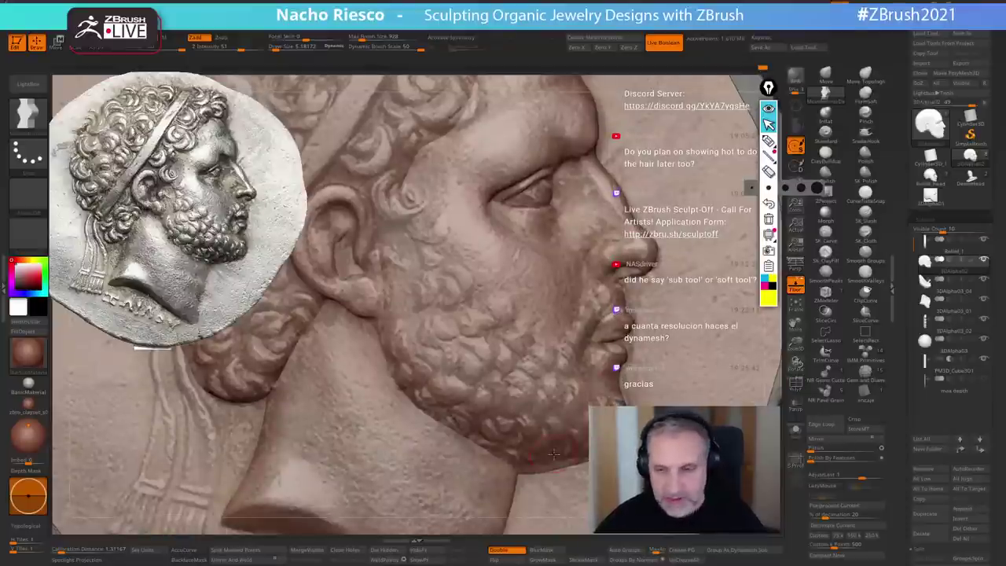
right_click_drag(627, 331, 656, 348, "ctrl")
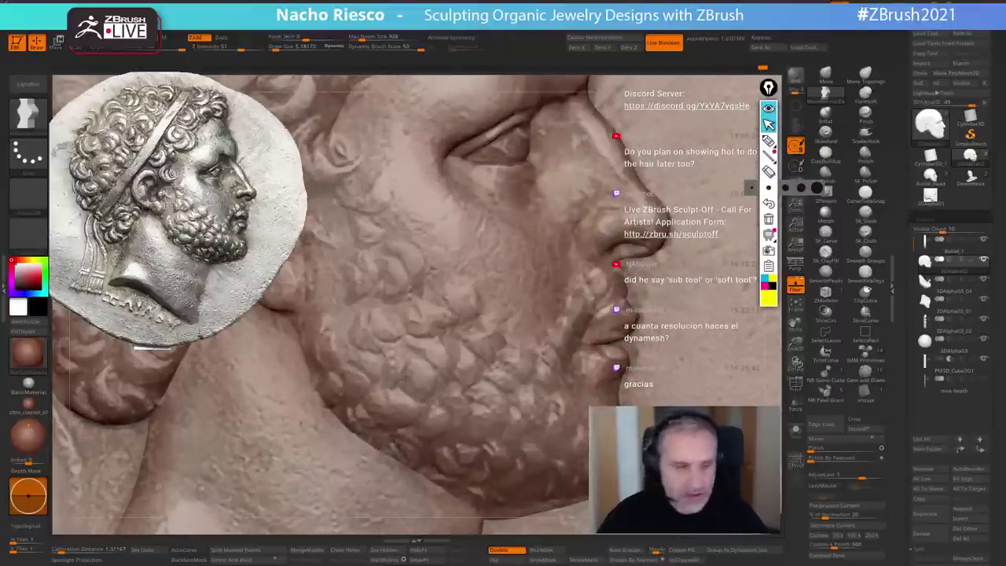
left_click(3, 307)
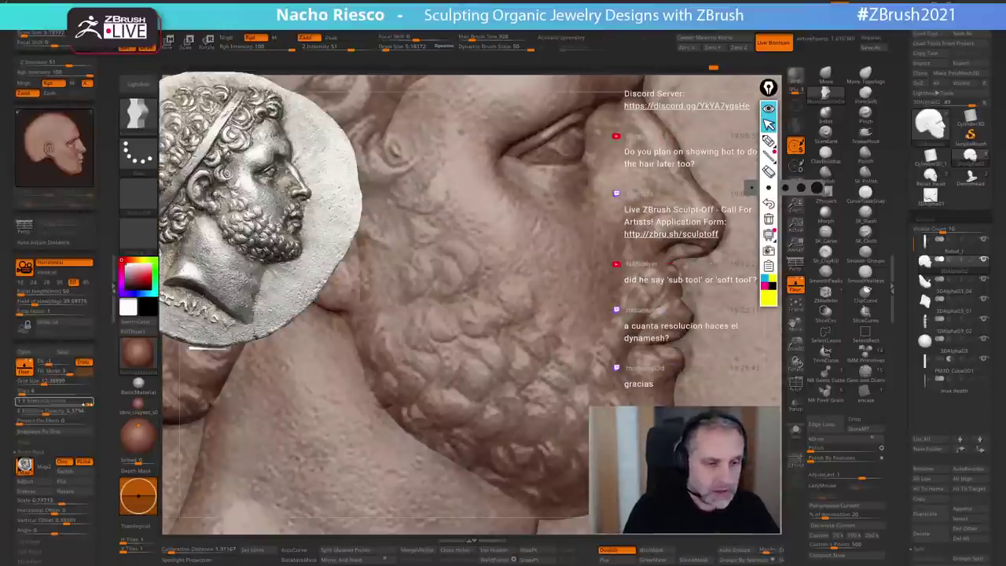
mouse_move(49, 412)
left_mouse_down()
mouse_move(91, 403)
mouse_move(47, 409)
mouse_move(79, 405)
mouse_move(63, 406)
left_mouse_up()
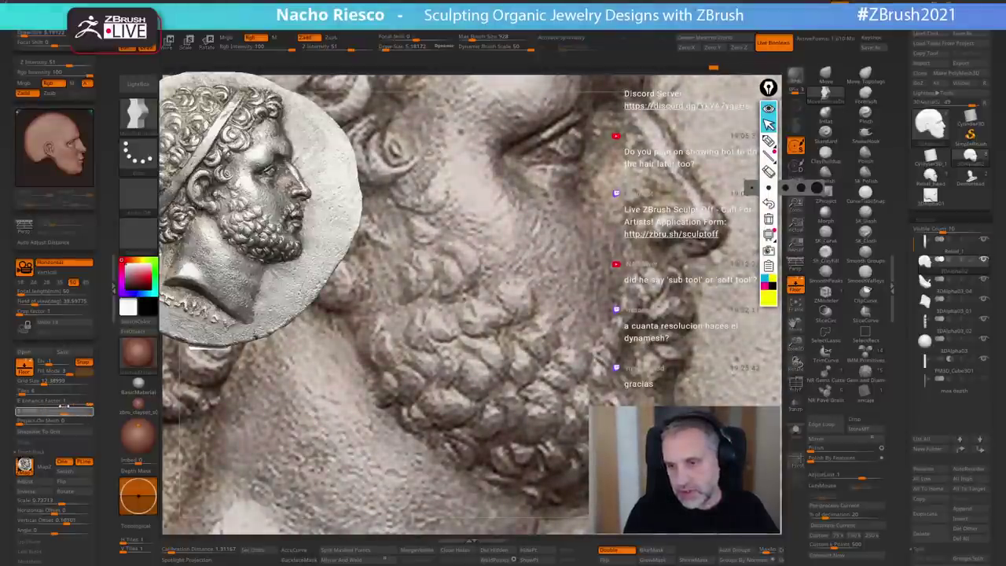
- Shift the lips to match the reference profile with the Move Infinite Depth brush
key("s")
left_click_drag(700, 352, 669, 338)
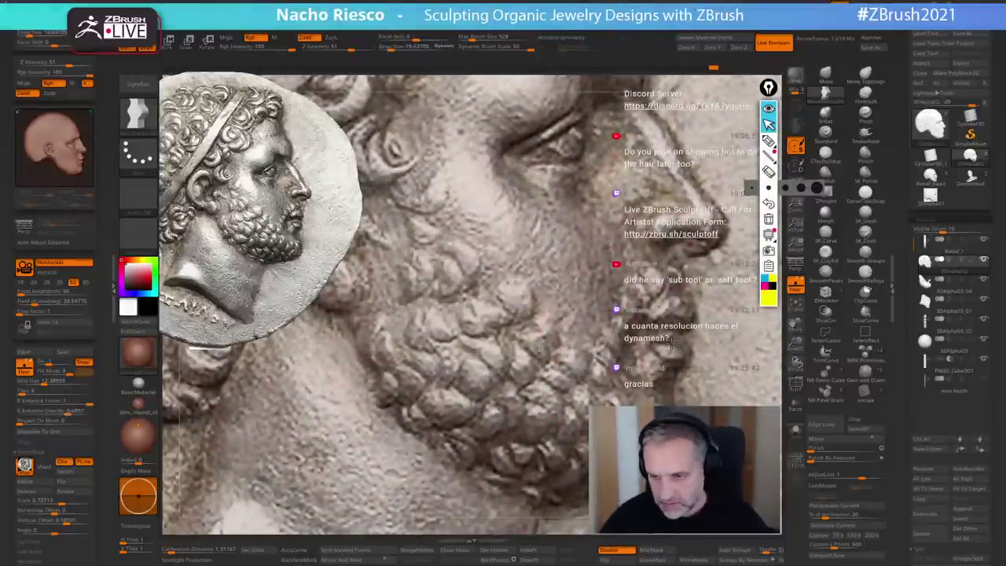
key("bracketleft")
key("bracketleft")
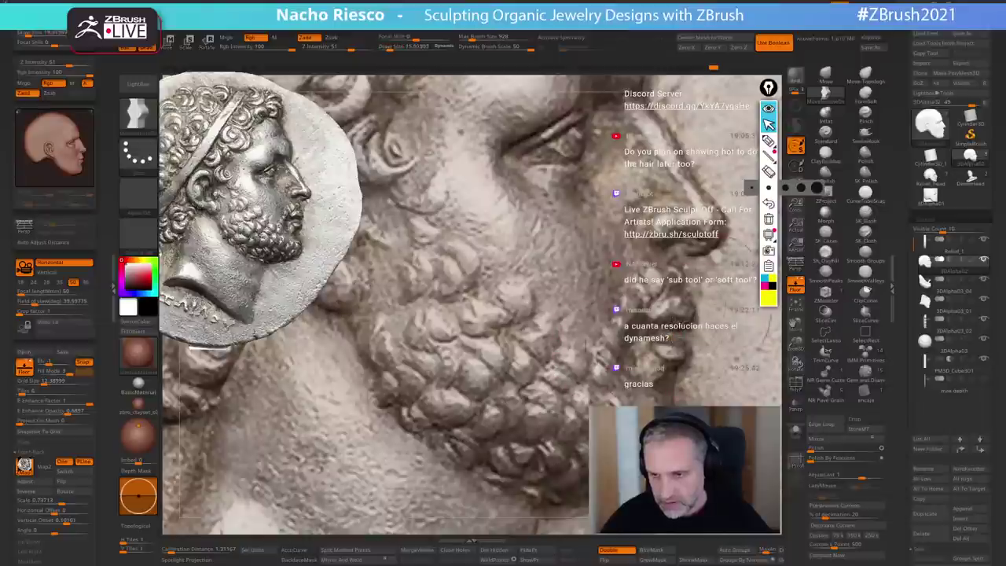
key("s")
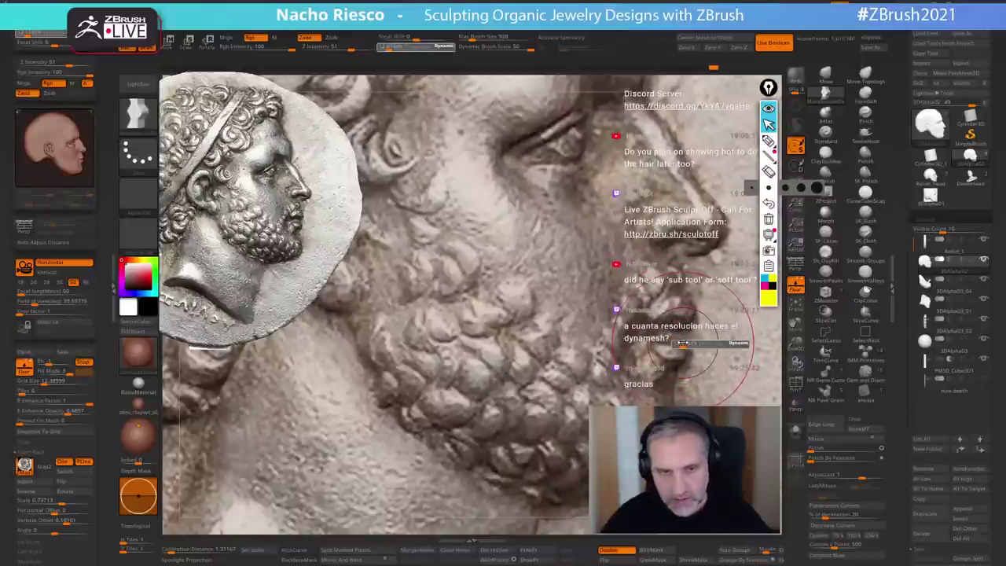
left_click_drag(683, 344, 673, 344)
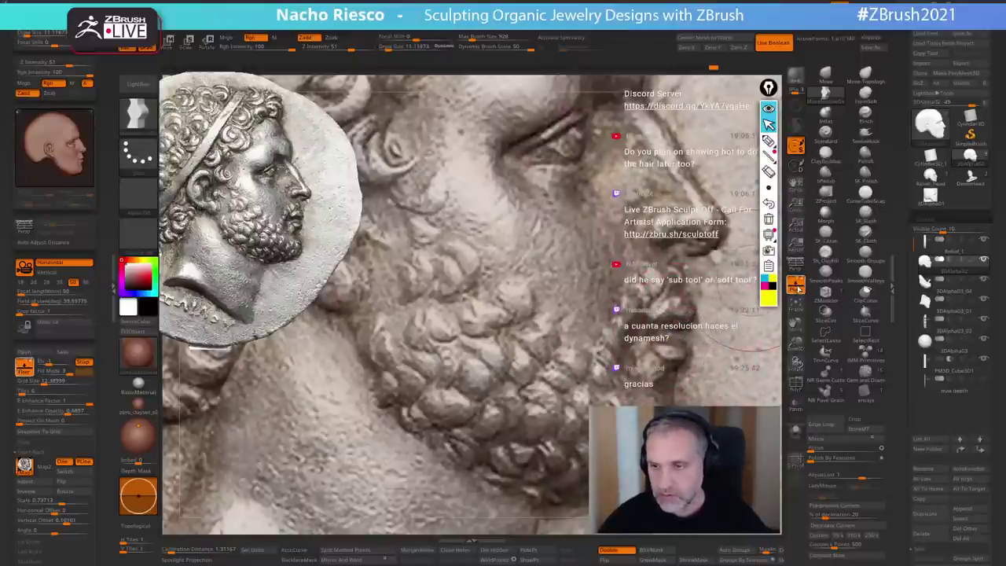
- Hide the overlaid reference image and build up the lower lip of the relief with the ClayBuildup brush
left_click(799, 289)
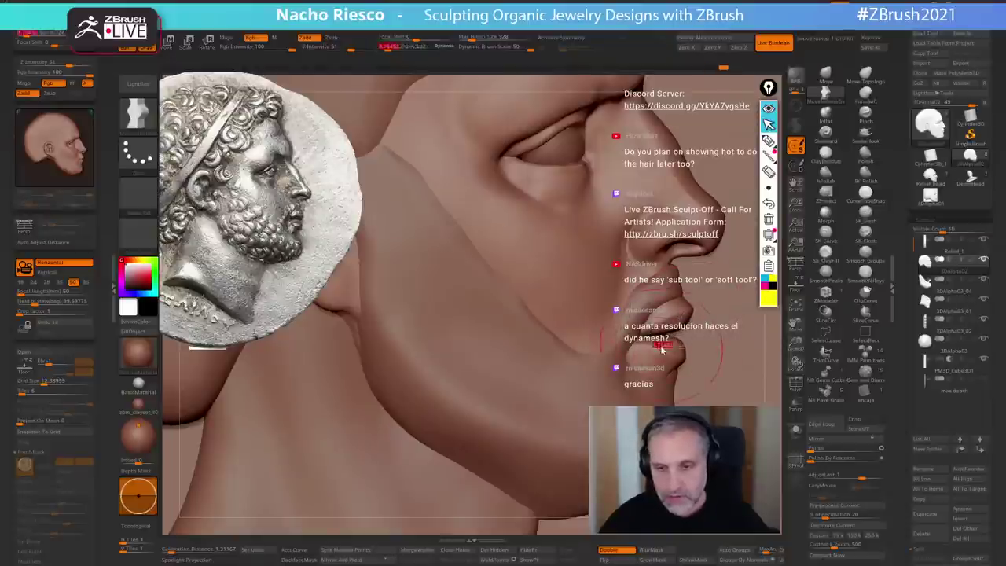
key("s")
left_click(825, 156)
key("s")
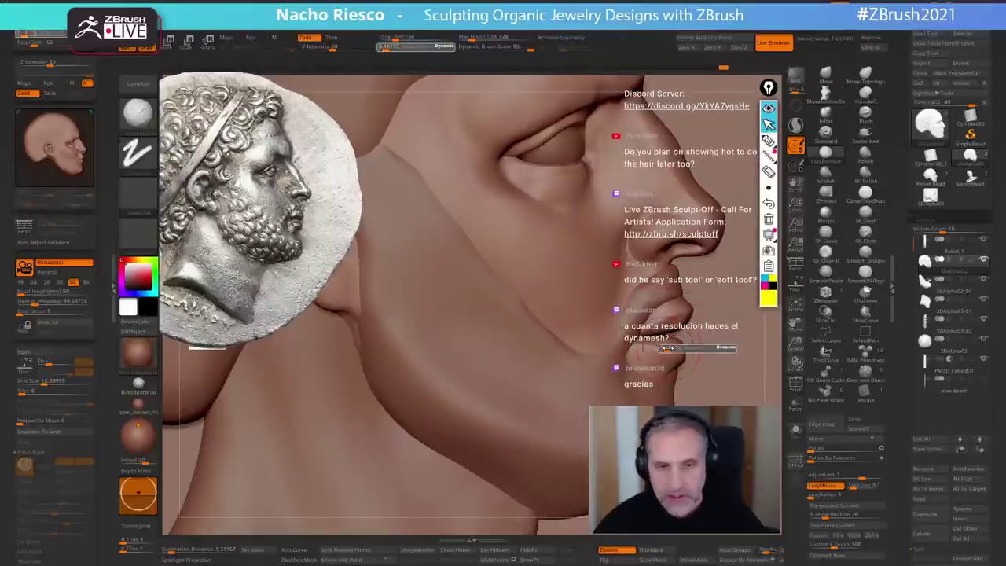
left_click_drag(669, 348, 666, 348)
right_click_drag(678, 353, 667, 346)
key("s")
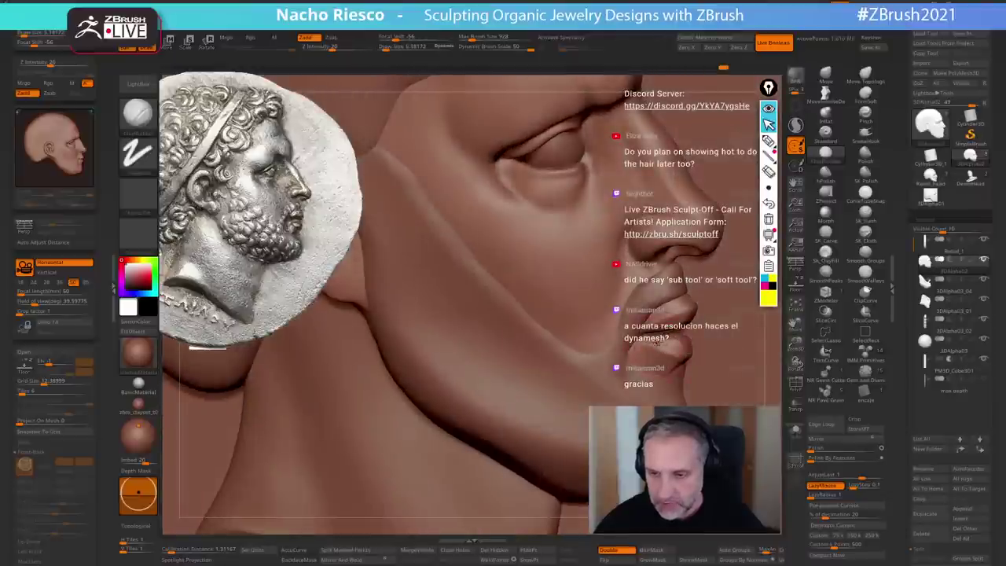
- Refine the lower lip and mouth corner using a smaller ClayBuildup brush, and smooth the surface
key("s")
left_click_drag(665, 348, 669, 350)
key("s")
key("shift")
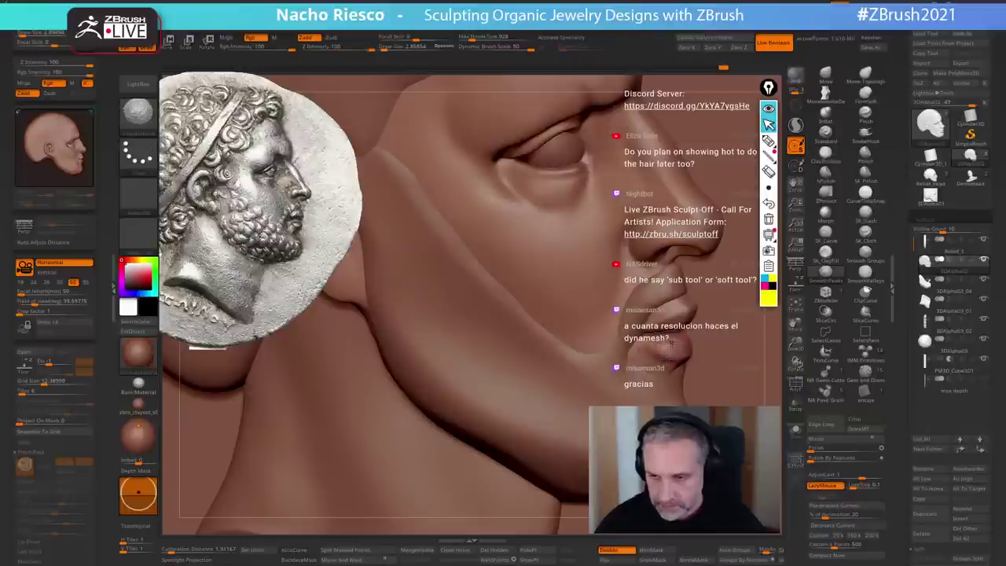
left_click_drag(702, 344, 711, 342, "shift")
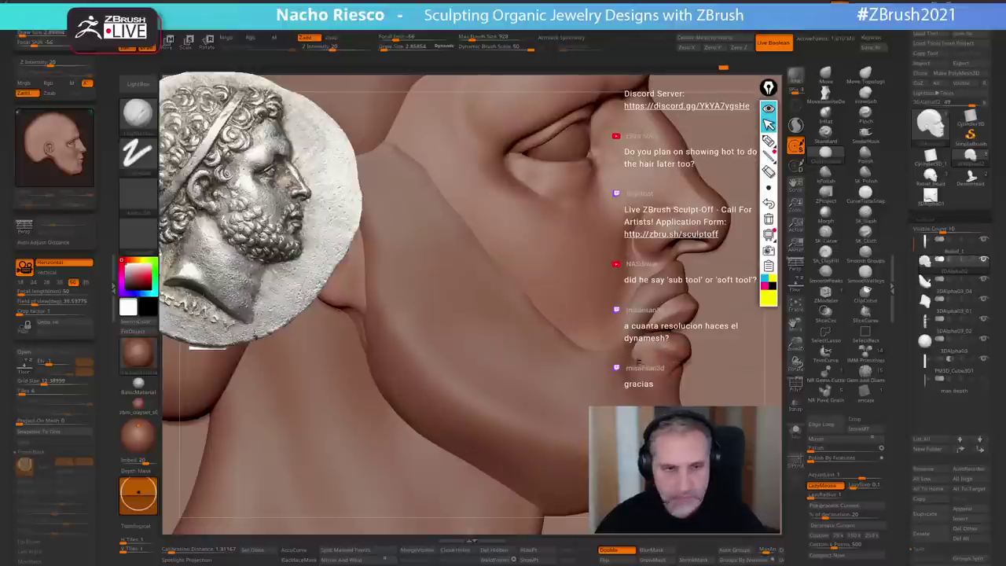
key("shift")
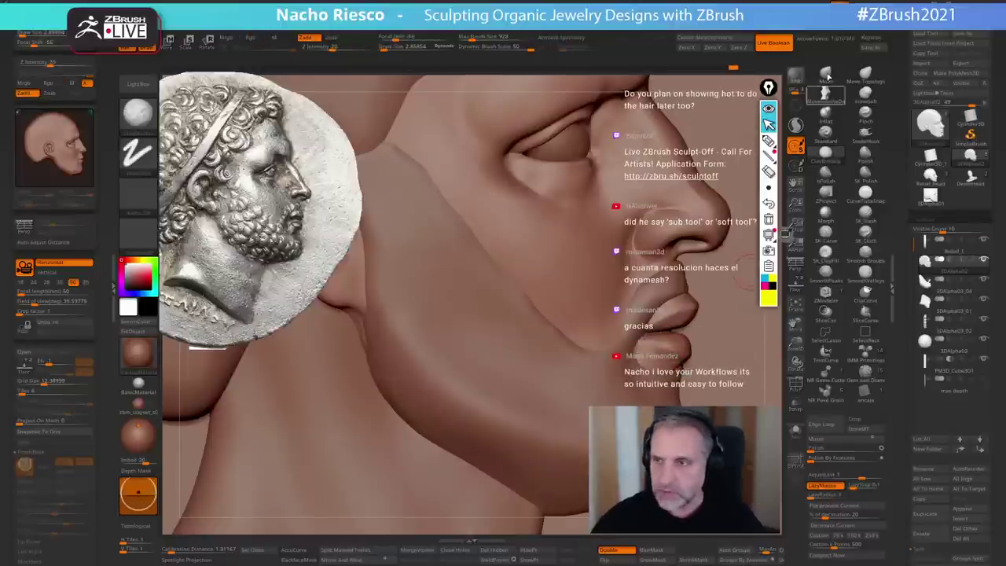
- Adjust the lips with a smaller Move Infinite Depth brush and backface masking enabled
left_click(825, 96)
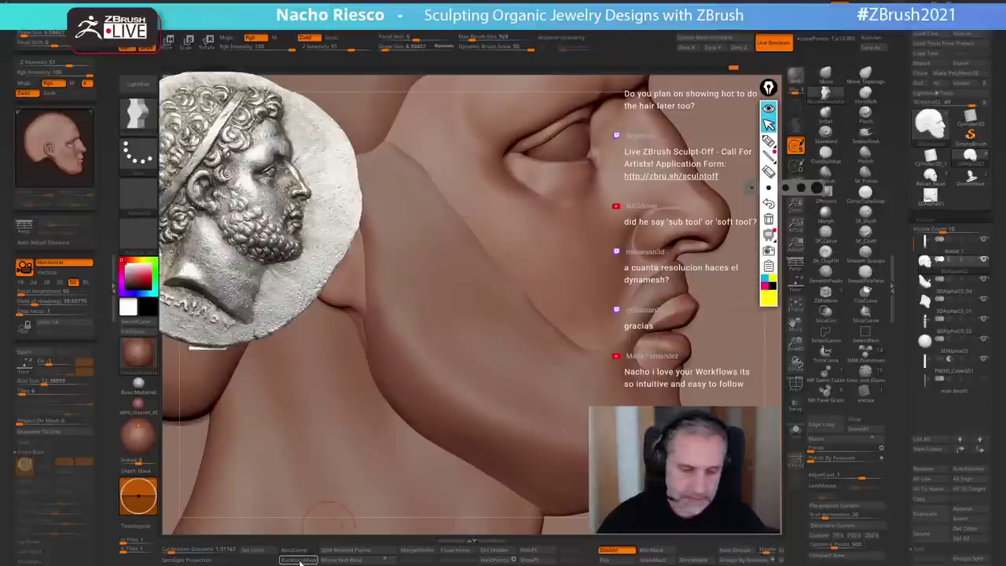
key("s")
left_click(683, 324)
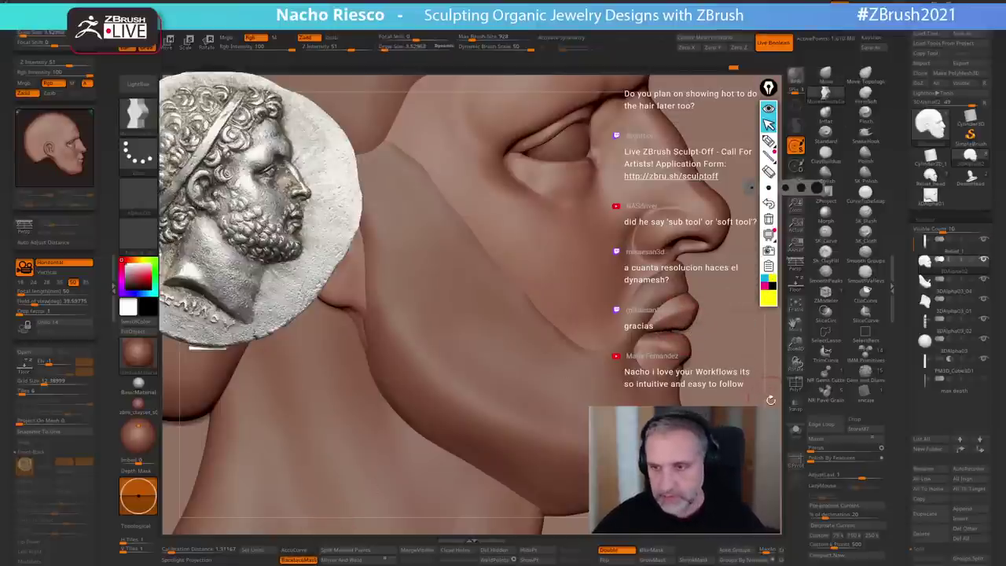
left_click_drag(771, 390, 771, 287, "alt")
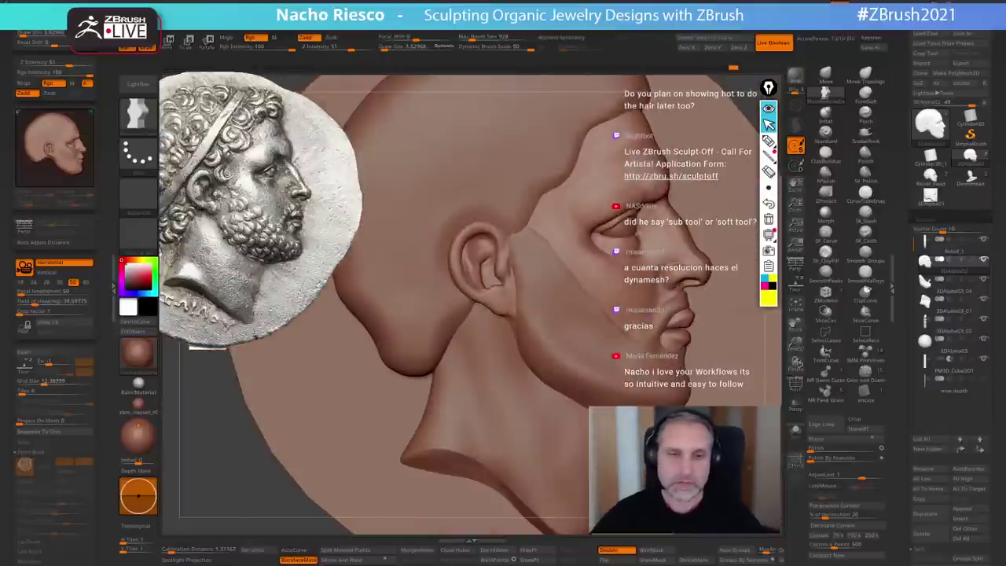
right_click_drag(671, 309, 665, 340, "ctrl")
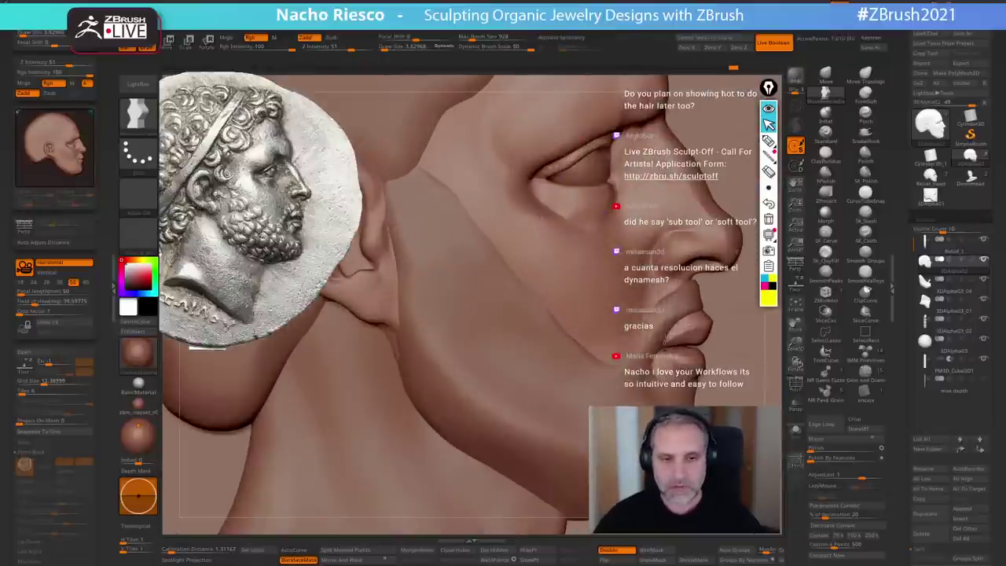
- Select the beard piece along the jaw and reshape it near the mouth corner with backface masking off
left_click(690, 296, "alt")
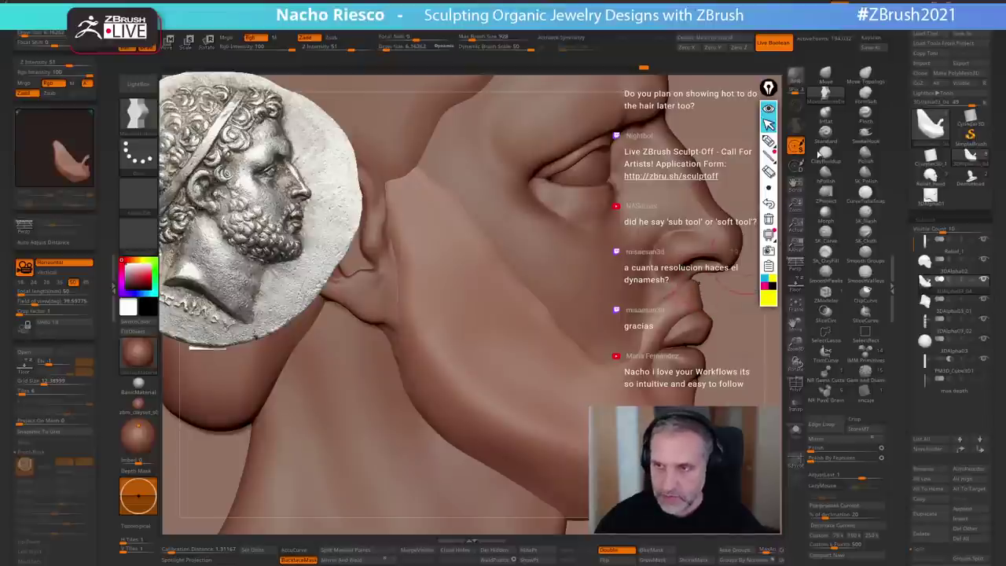
left_click(301, 561)
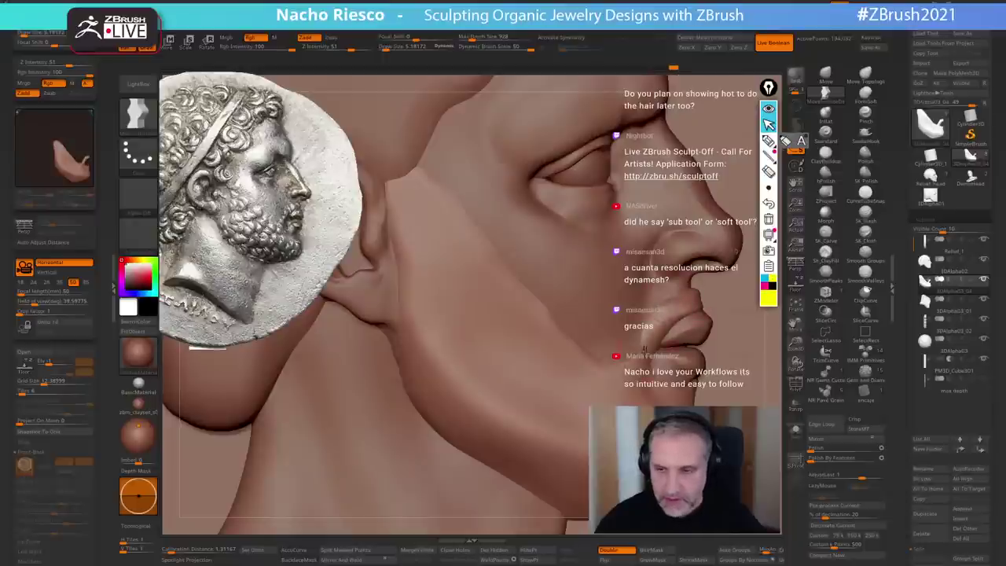
right_click_drag(681, 323, 596, 309, "ctrl")
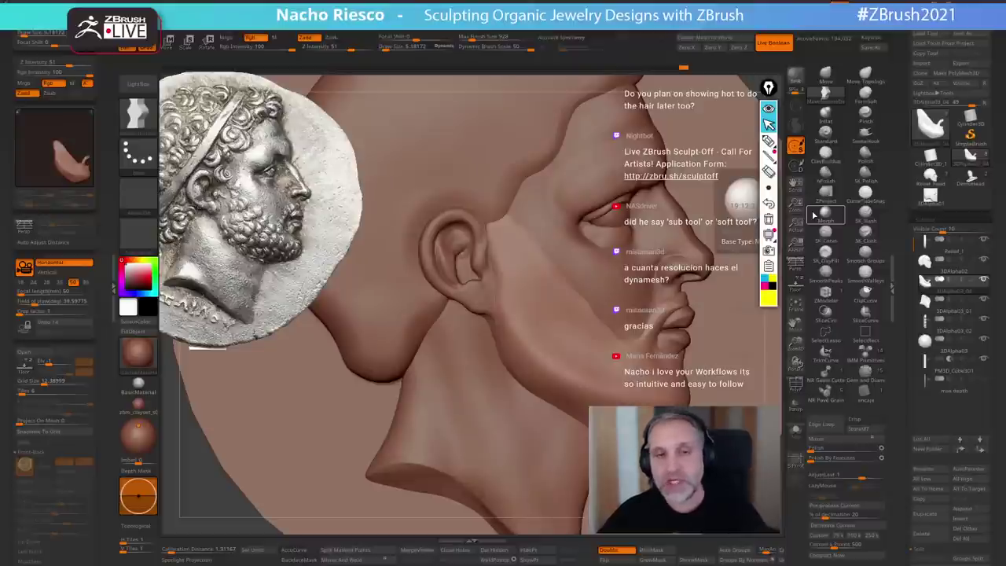
- Select the head piece and reshape the nose bridge below the brow with the Move brush
left_click(814, 214)
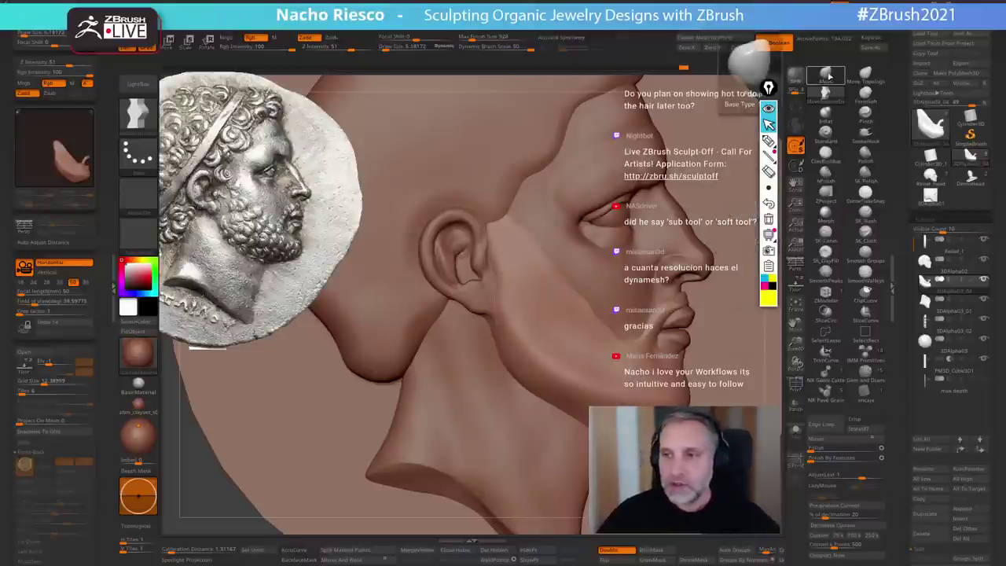
left_click(643, 188, "alt")
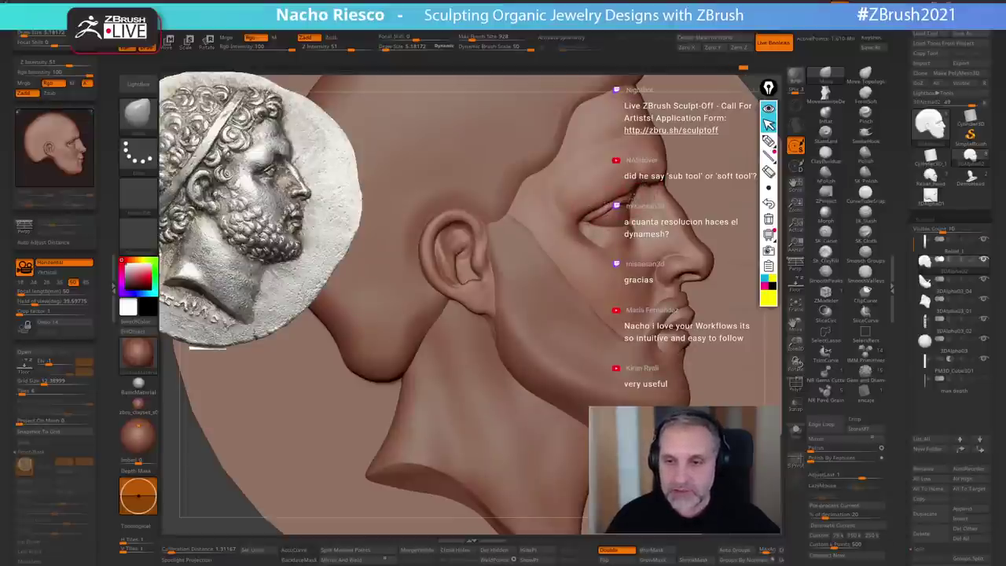
key("bracketright")
key("bracketright")
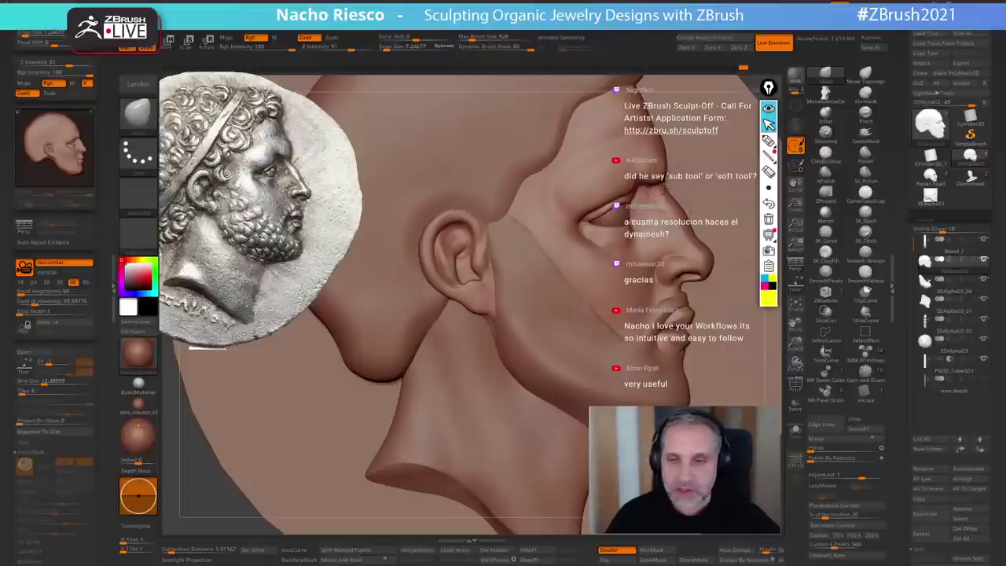
right_click_drag(669, 192, 653, 178)
key("s")
left_click_drag(662, 171, 661, 171)
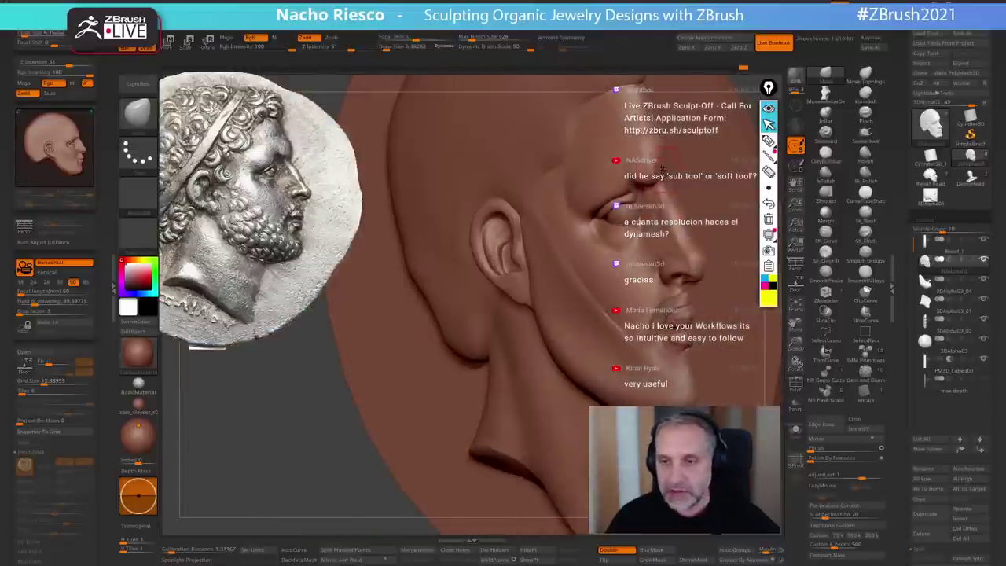
right_click_drag(667, 180, 682, 183)
mouse_move(668, 183)
left_mouse_down()
mouse_move(681, 181)
mouse_move(660, 183)
left_mouse_up()
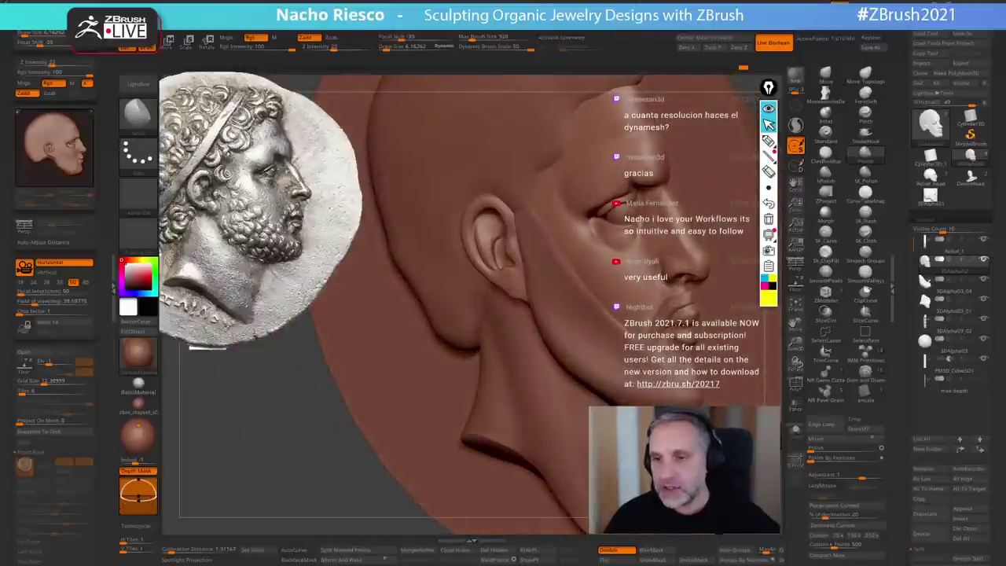
- Refine the brow and nose bridge using the Polish and SK_ClayFill brushes
key("s")
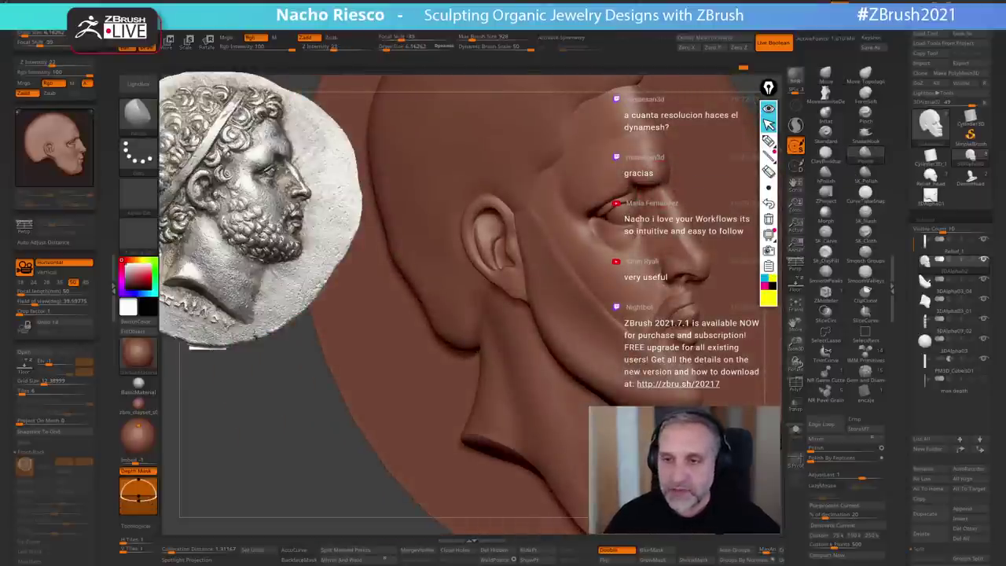
right_click_drag(662, 171, 701, 185)
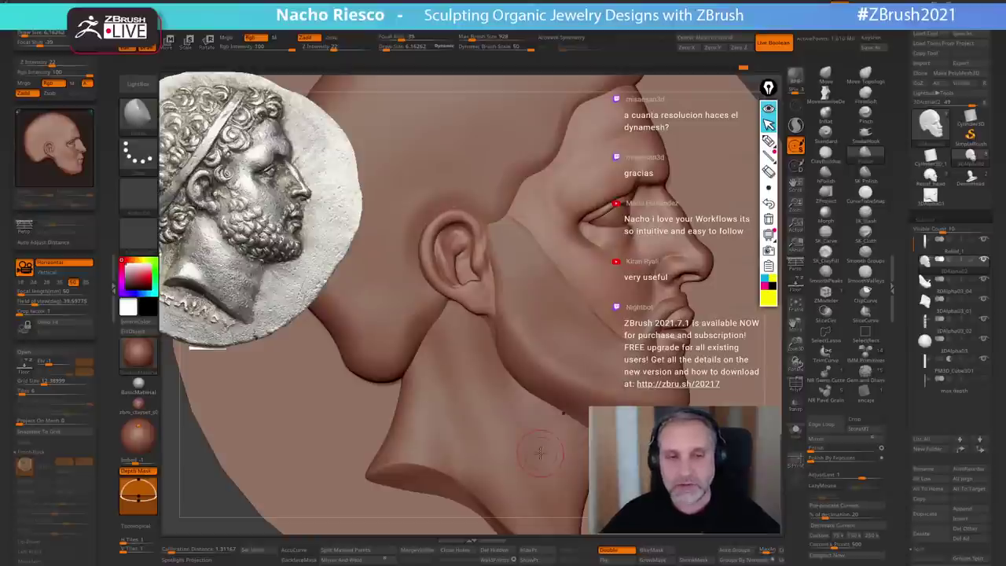
left_click(827, 253)
key("s")
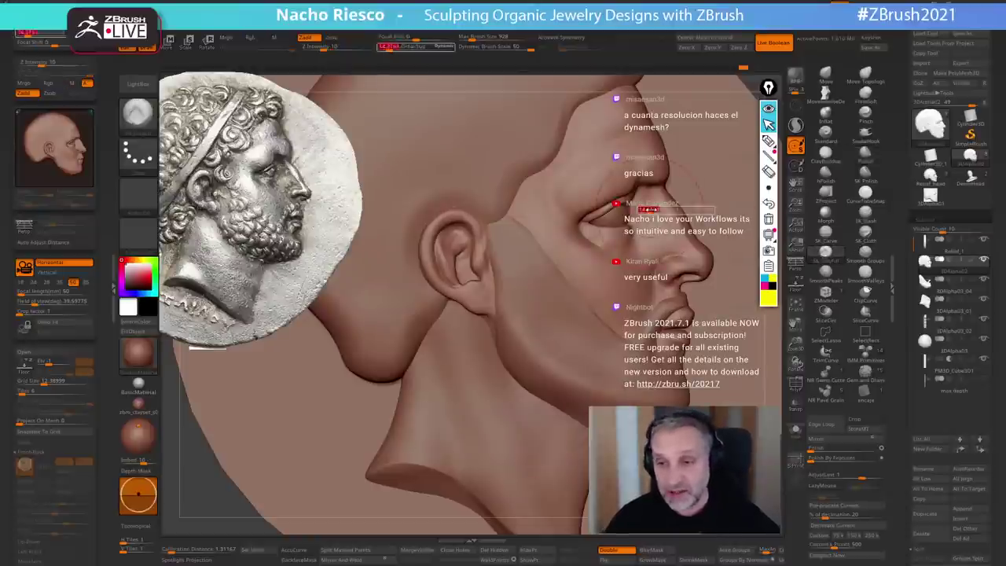
left_click_drag(643, 210, 645, 210)
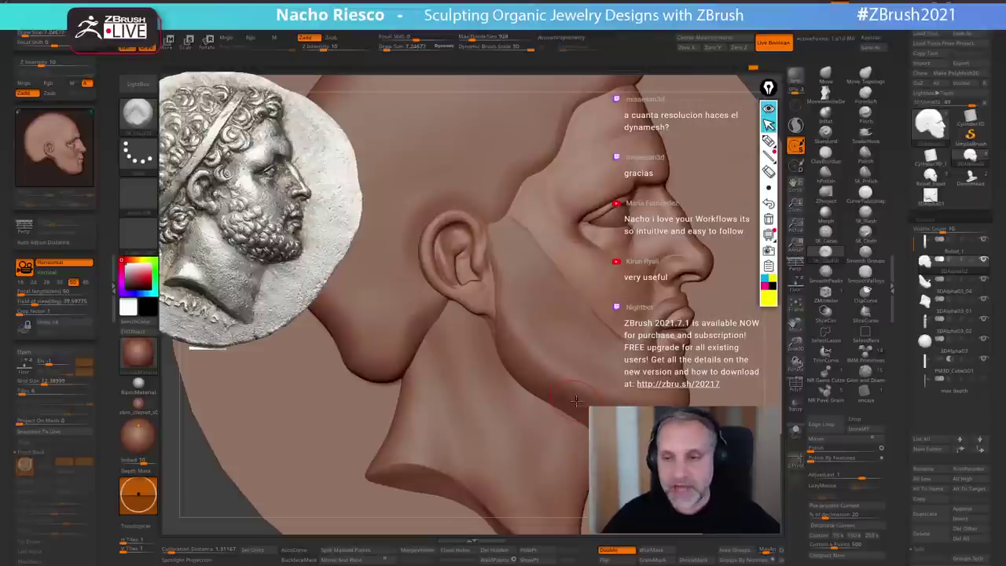
- Adjust the area around the eye with the Move brush and select the eyeball piece
left_click(827, 75)
right_click_drag(627, 188, 629, 263, "ctrl")
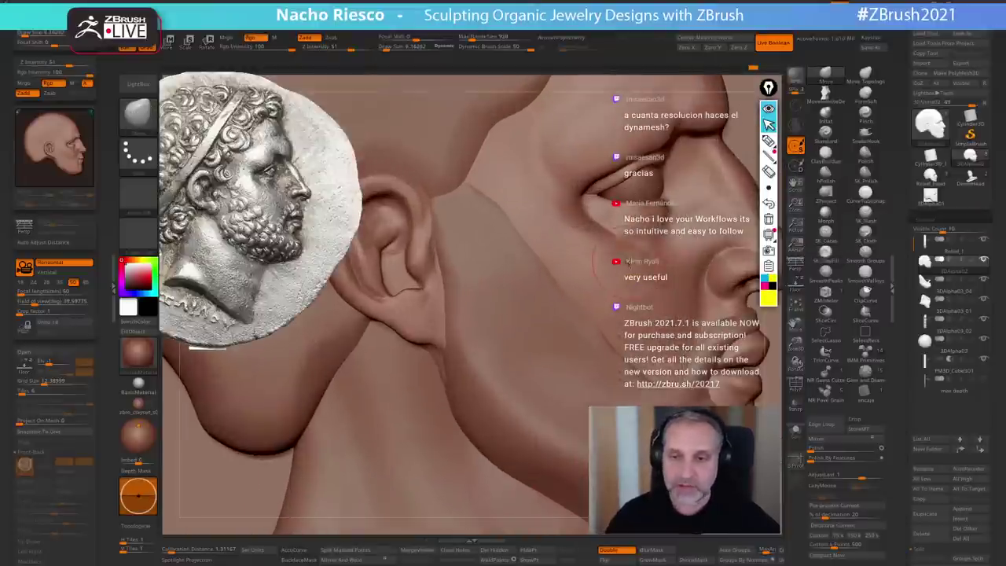
key("s")
left_click_drag(628, 262, 626, 262)
key("s")
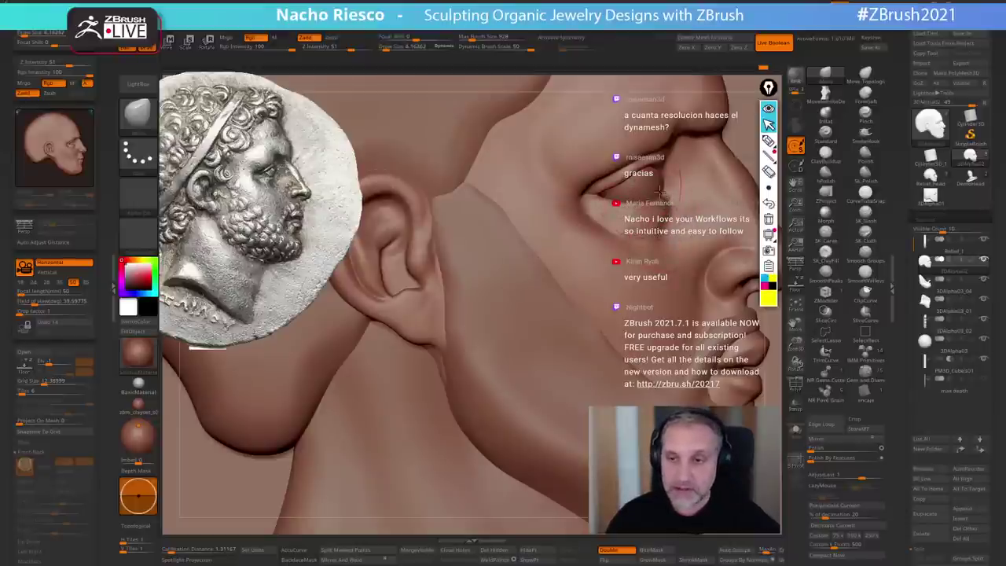
left_click(661, 191, "alt")
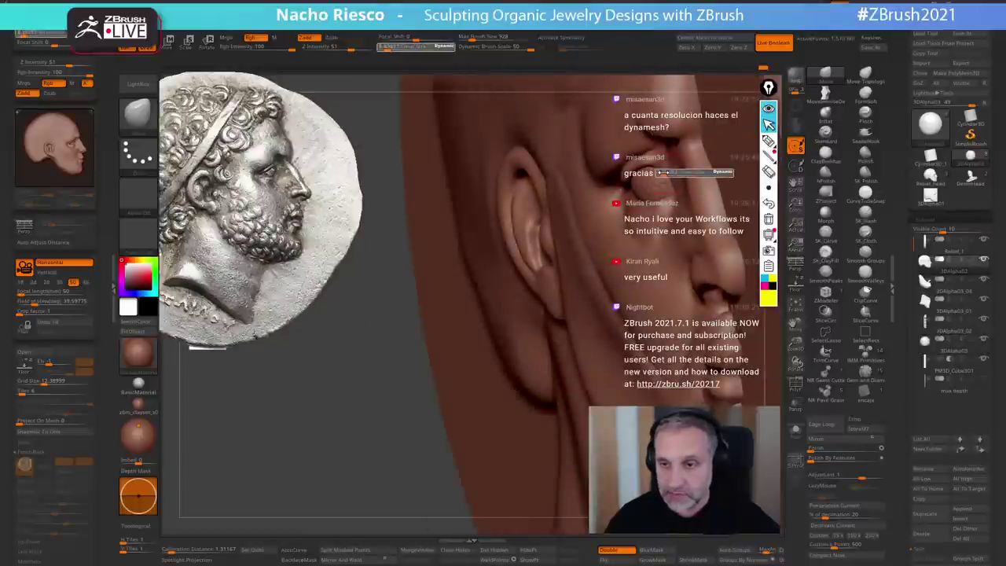
- Isolate the head piece, adjust the inner eye corner with a smaller Move brush, and show all pieces again
key("alt+s")
key("s")
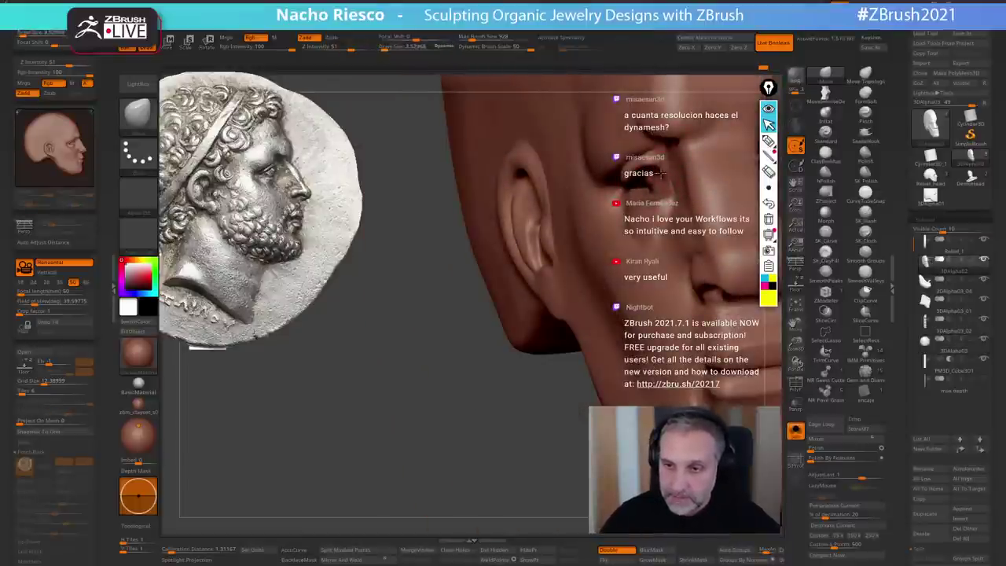
left_click_drag(666, 173, 669, 170)
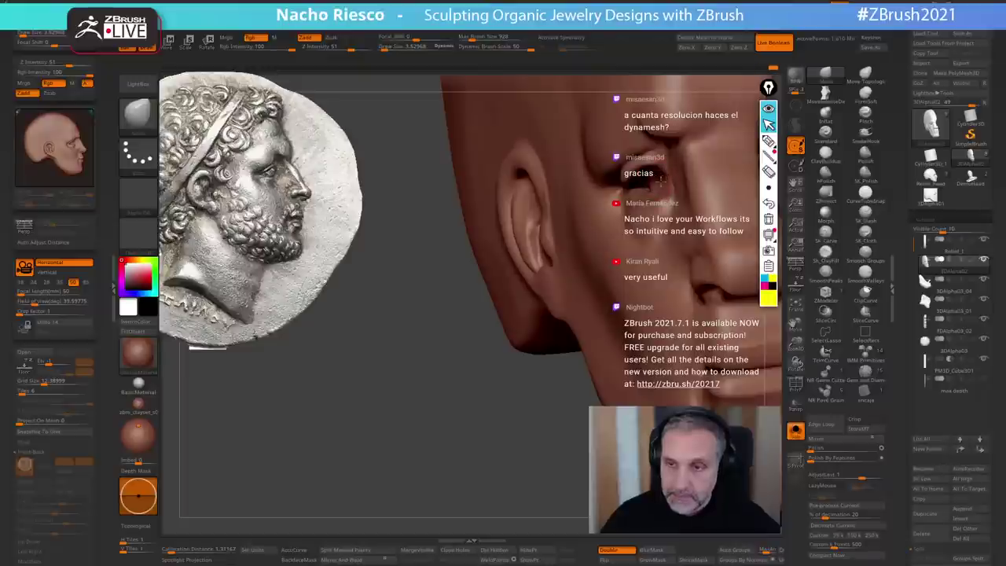
right_click_drag(669, 170, 739, 189, "shift")
left_click(792, 431)
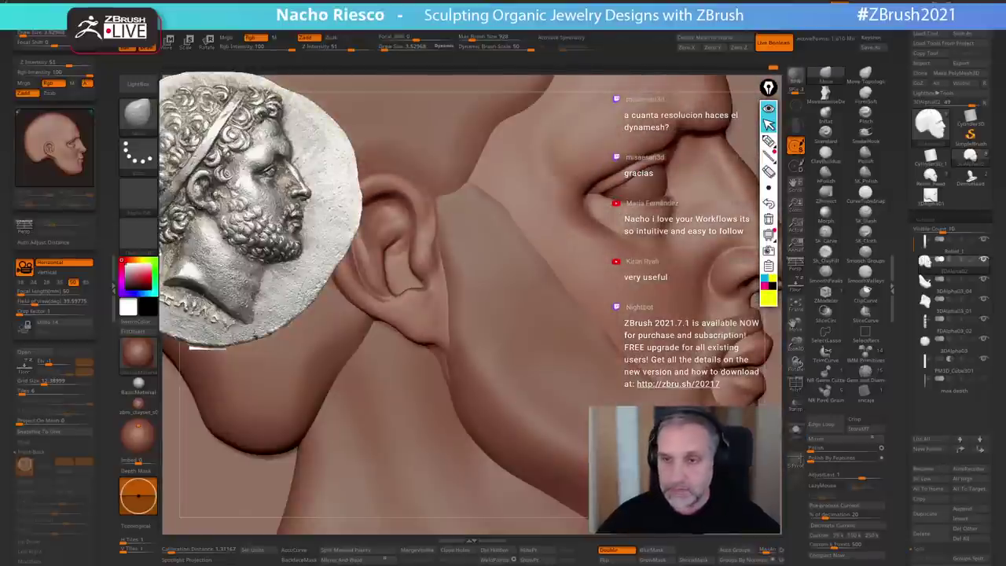
- Make the hair piece active and collapse the tray beside the canvas to enlarge the work area
right_click_drag(764, 338, 765, 199, "ctrl")
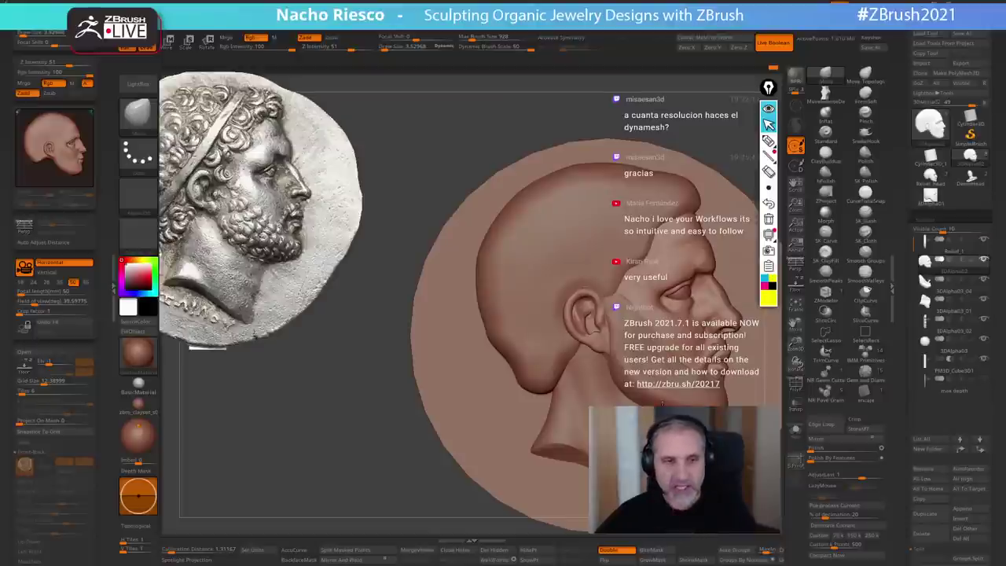
left_click_drag(343, 512, 317, 489, "alt")
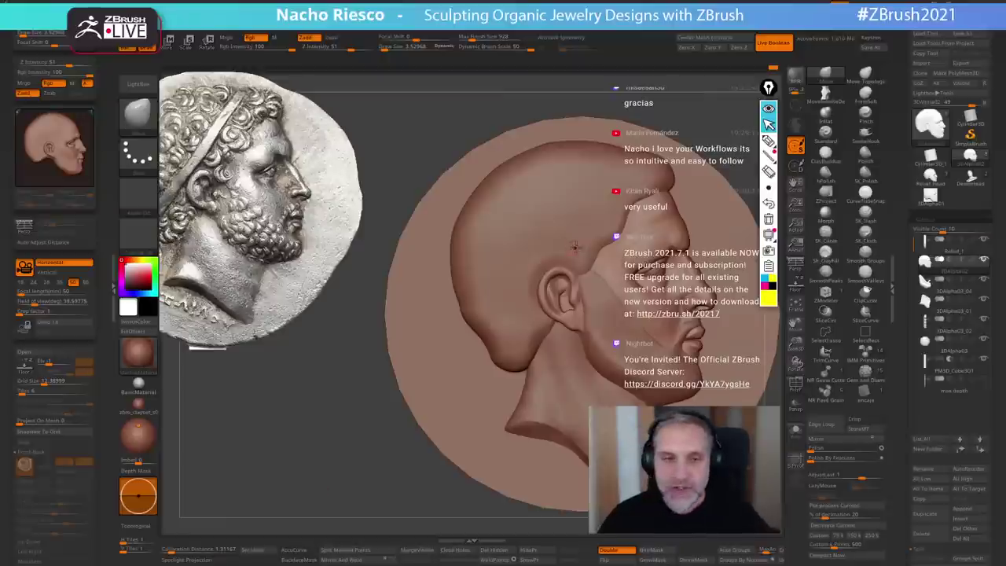
left_click(576, 248, "alt")
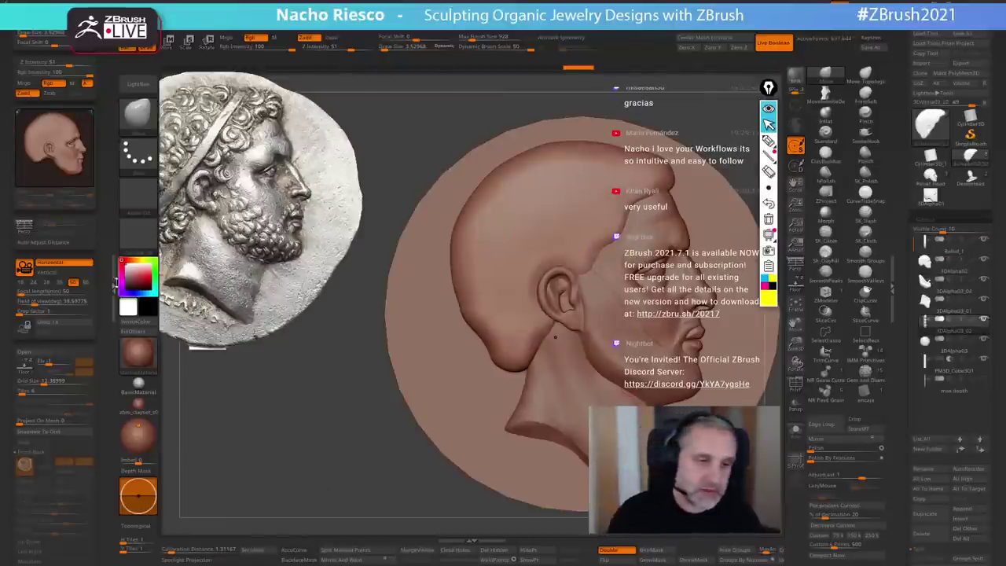
left_click(114, 285)
key("ctrl+shift+z")
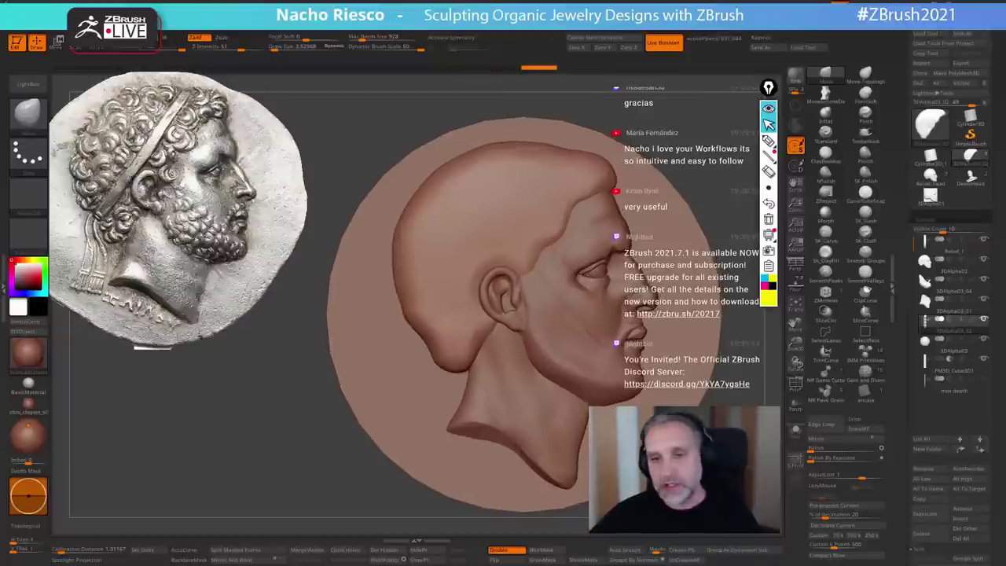
- Choose the XTractor brush for the enlarged hair area
right_click_drag(519, 428, 519, 470, "ctrl")
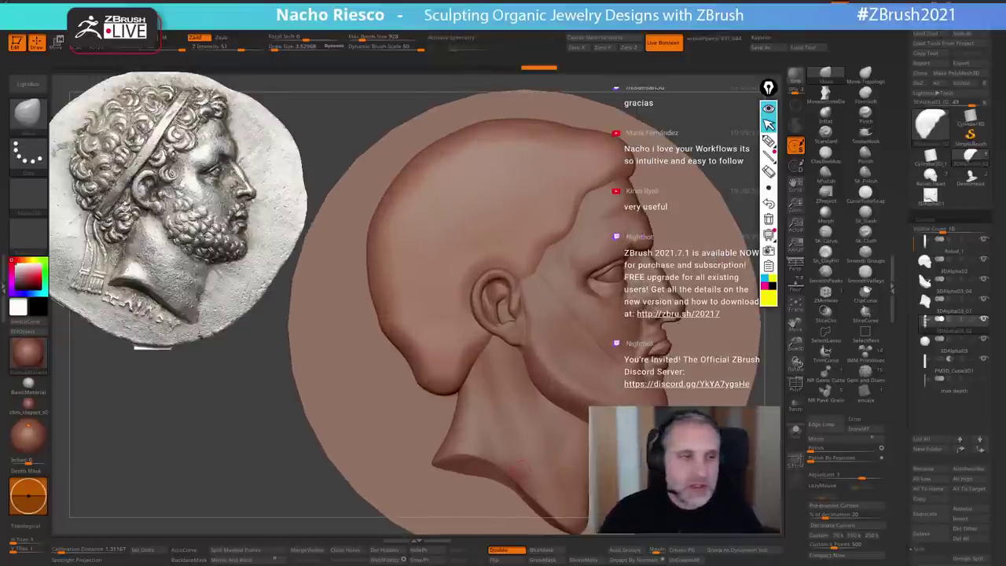
left_click(27, 114)
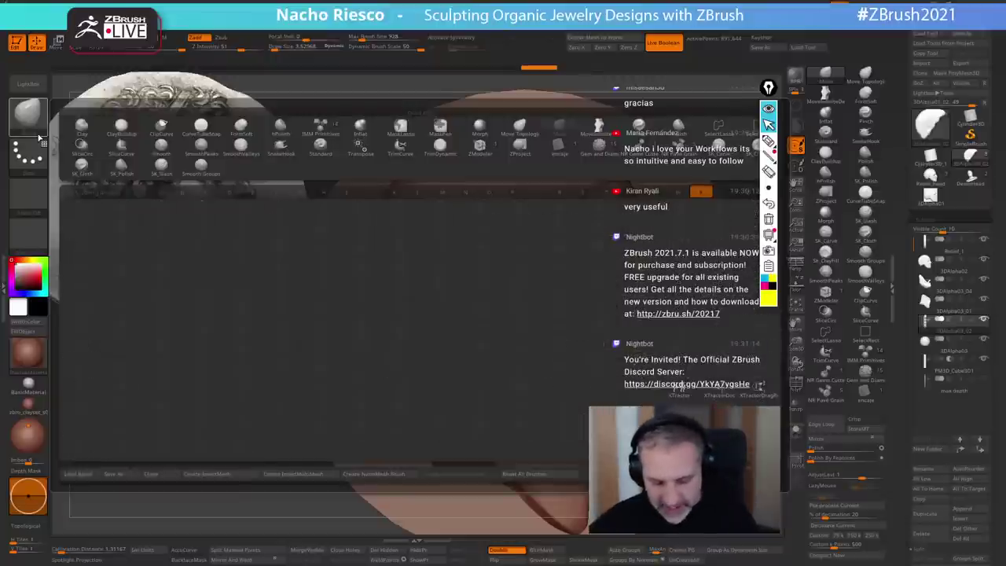
left_click(683, 399)
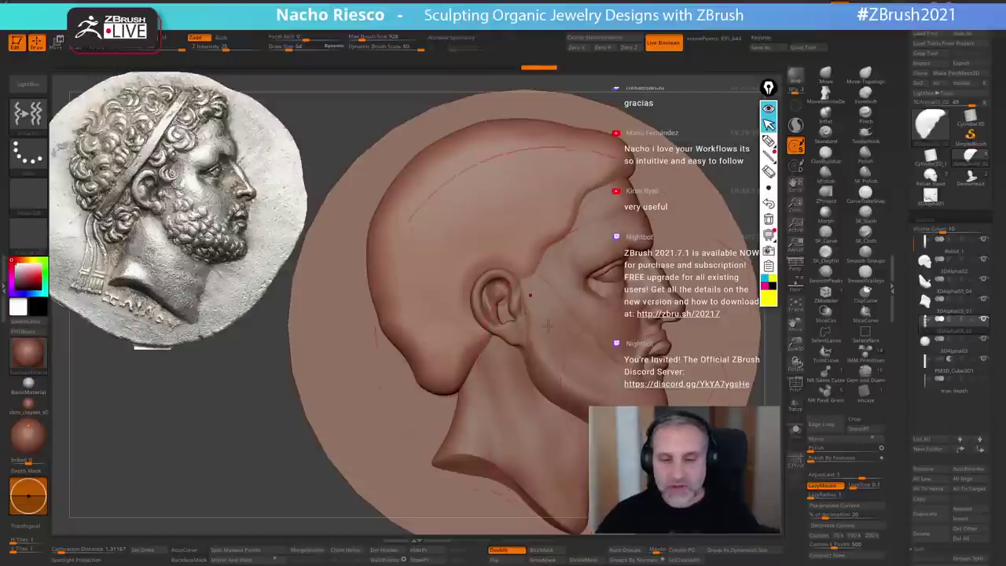
- Make the head piece active and reshape the inner folds of the ear with a small Move brush
mouse_move(547, 326)
right_mouse_down("alt")
mouse_move(557, 337)
mouse_move(543, 409)
right_mouse_up("alt")
left_click(826, 75)
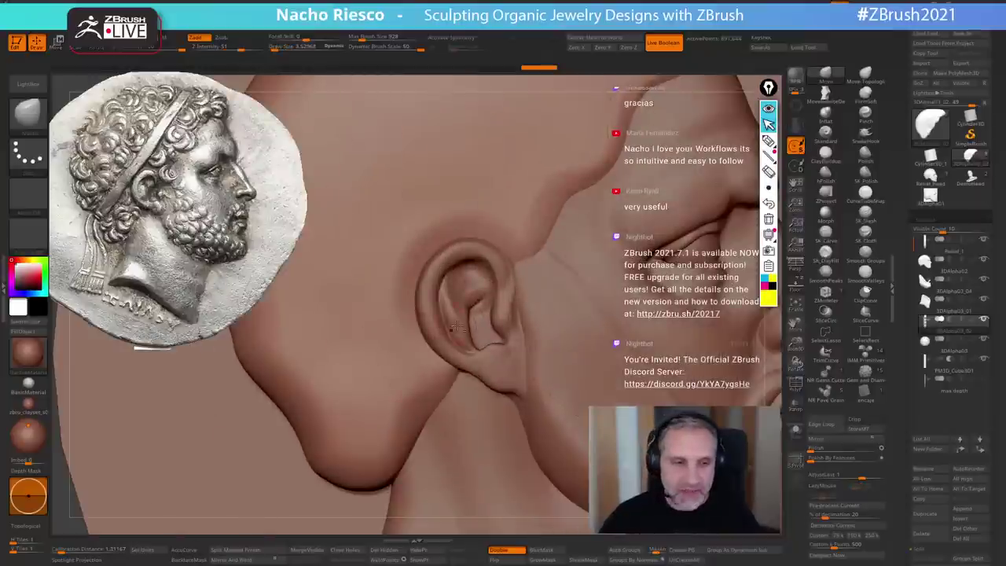
left_click(457, 327, "alt")
key("s")
left_click_drag(464, 331, 468, 331)
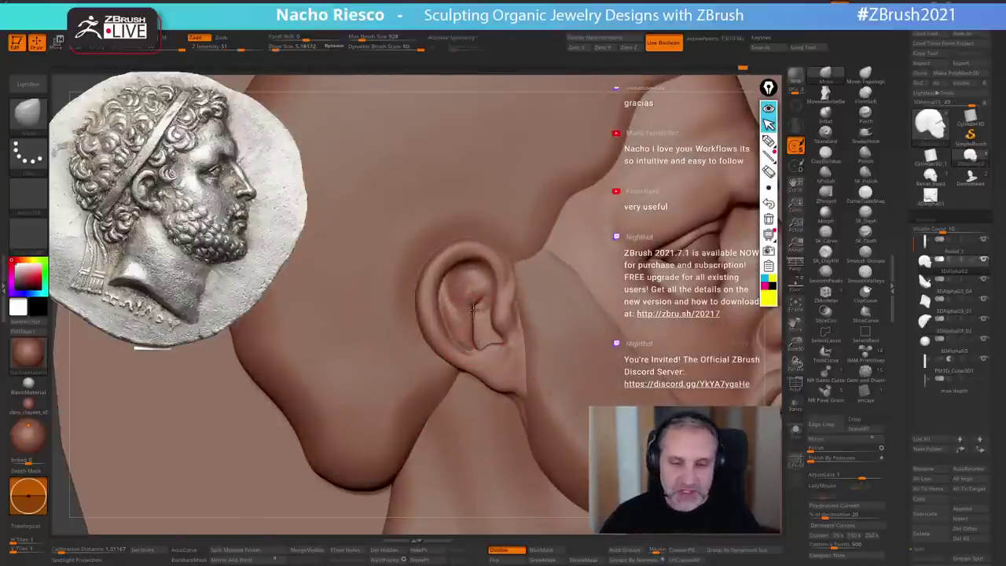
left_click_drag(474, 331, 477, 324)
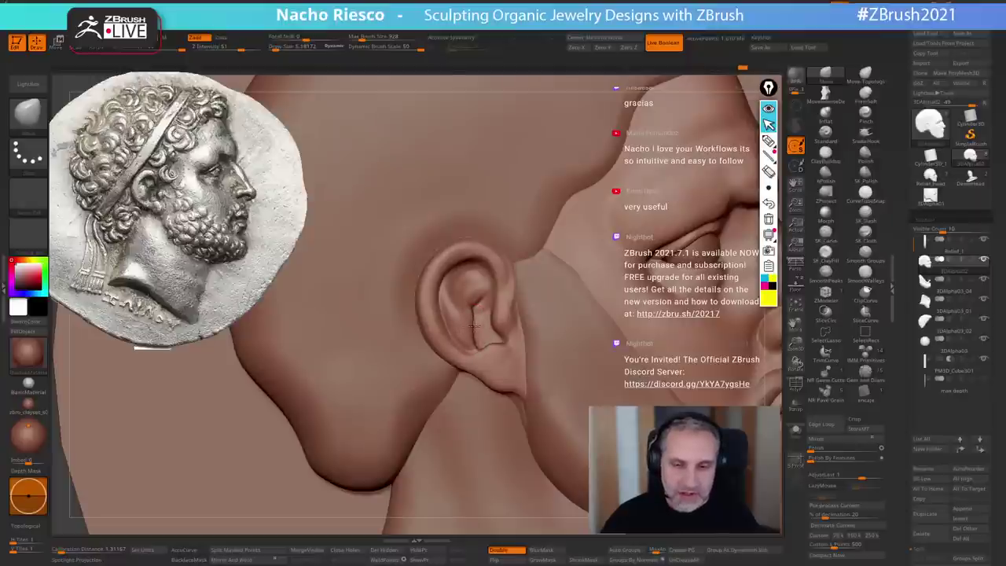
- Smooth the hollow inside the ear and keep the head piece active
key("s")
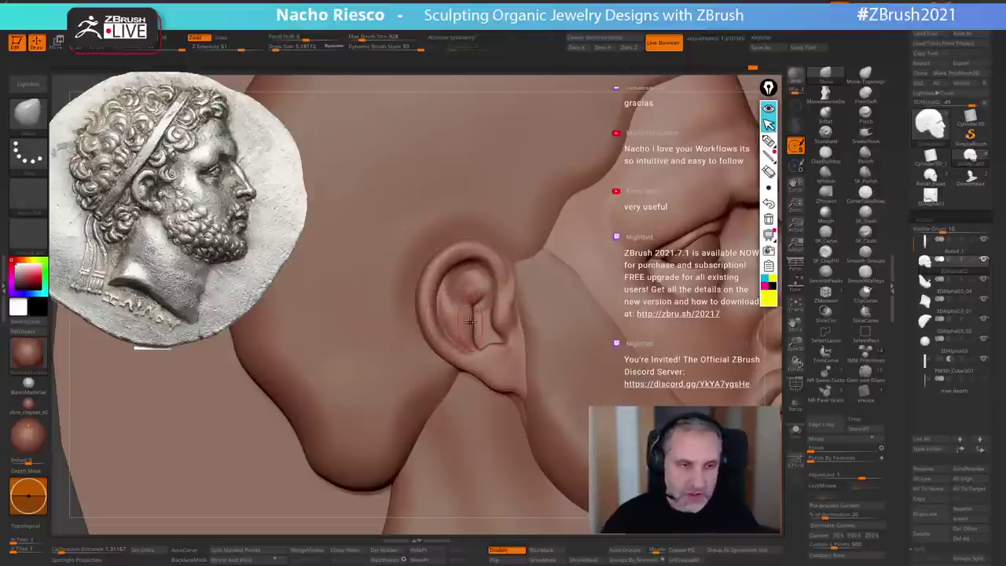
left_click_drag(470, 322, 476, 324, "shift")
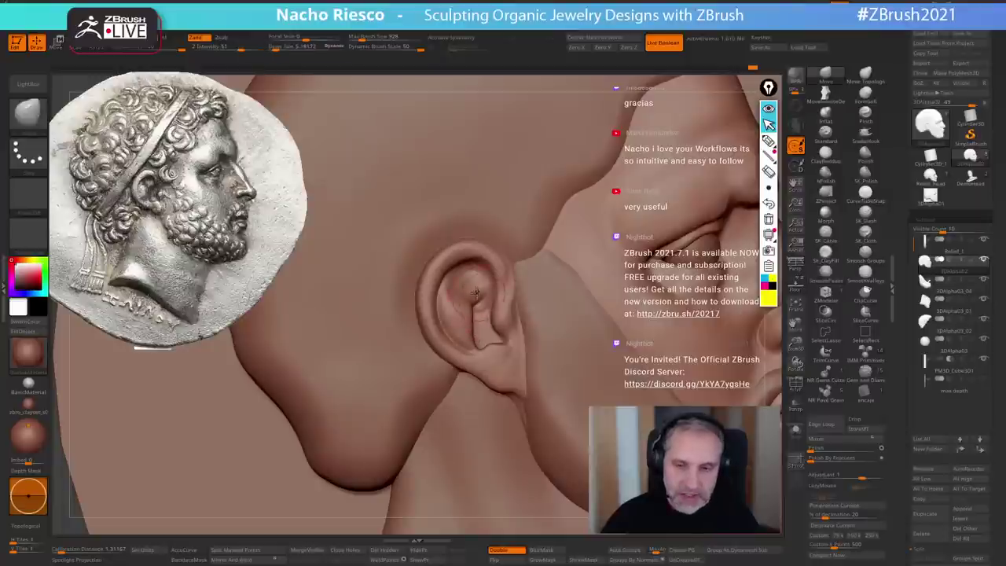
key("s")
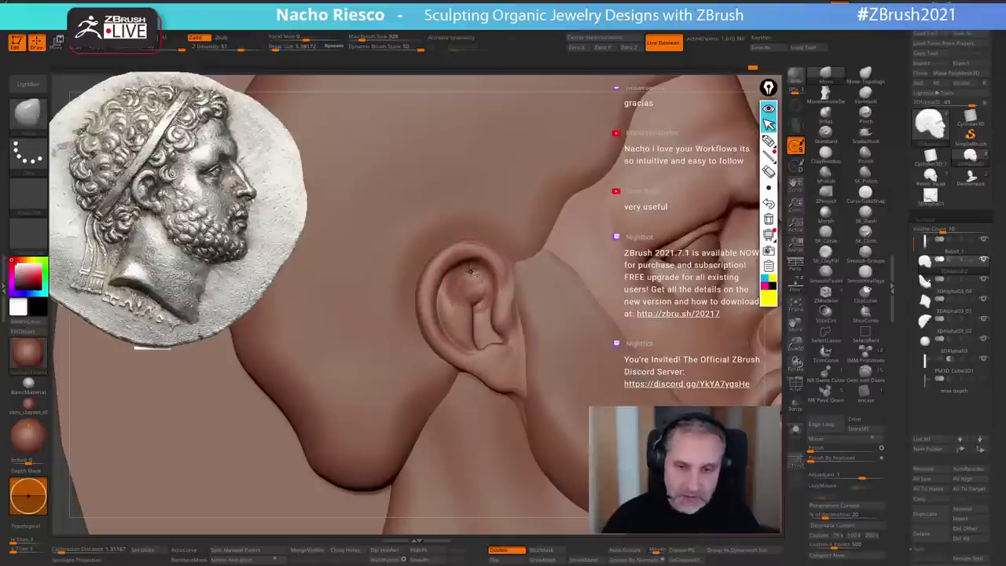
left_click(471, 270, "alt")
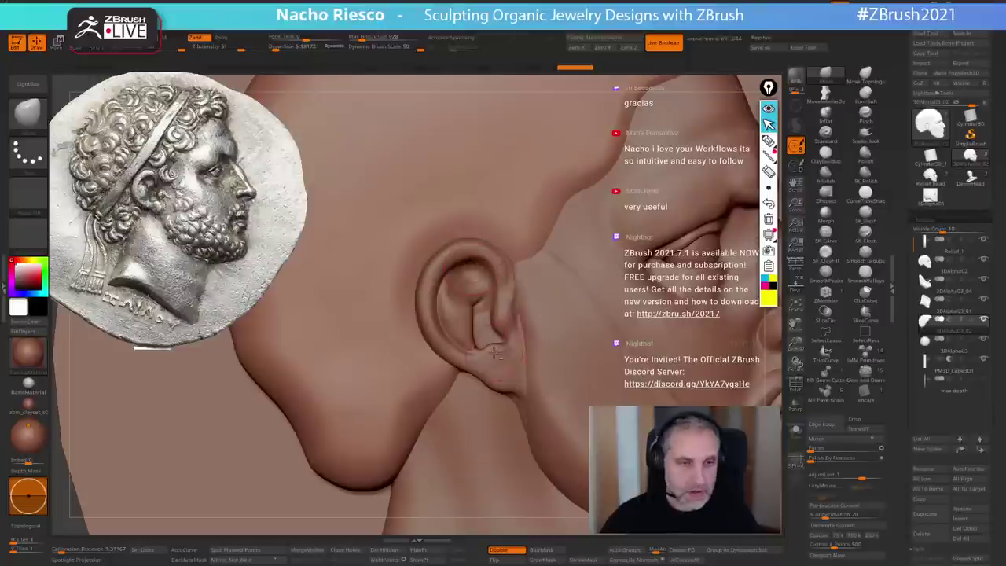
left_click(500, 354, "alt")
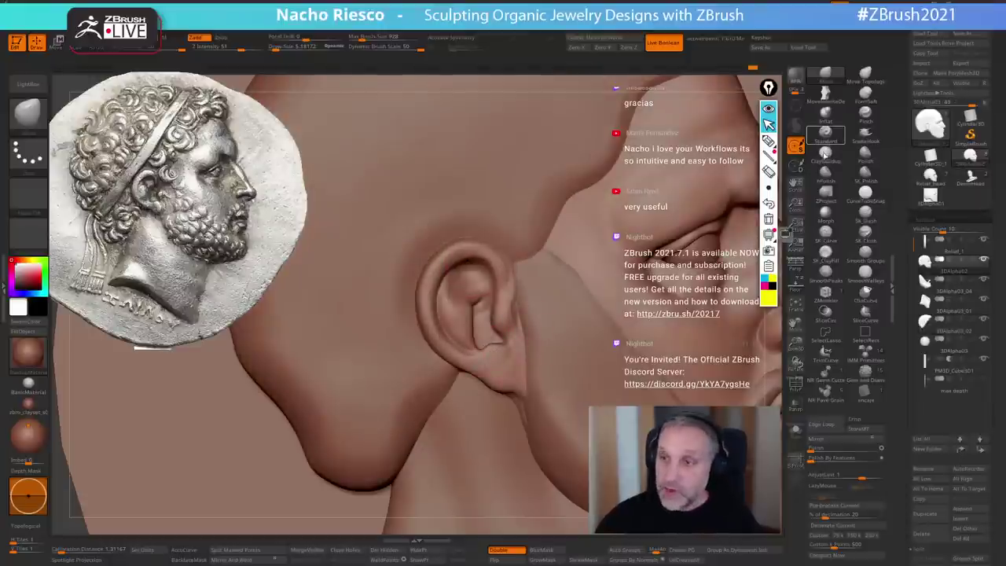
- Build up the earlobe and the tragus with a small ClayBuildup brush
left_click(826, 156)
key("s")
mouse_move(494, 359)
left_mouse_down()
mouse_move(493, 381)
mouse_move(498, 362)
mouse_move(487, 350)
mouse_move(492, 367)
mouse_move(500, 354)
left_mouse_up()
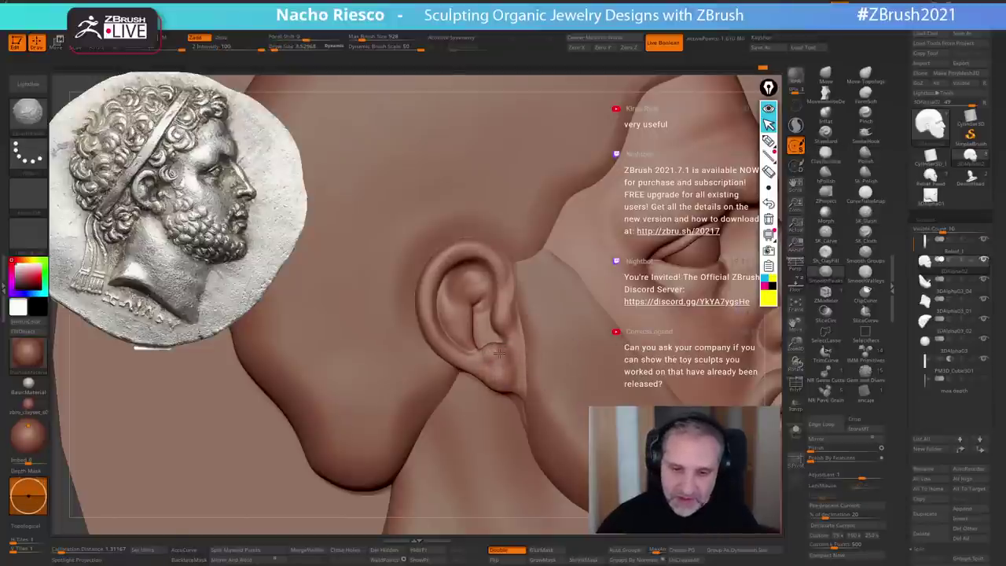
left_click_drag(504, 308, 505, 313)
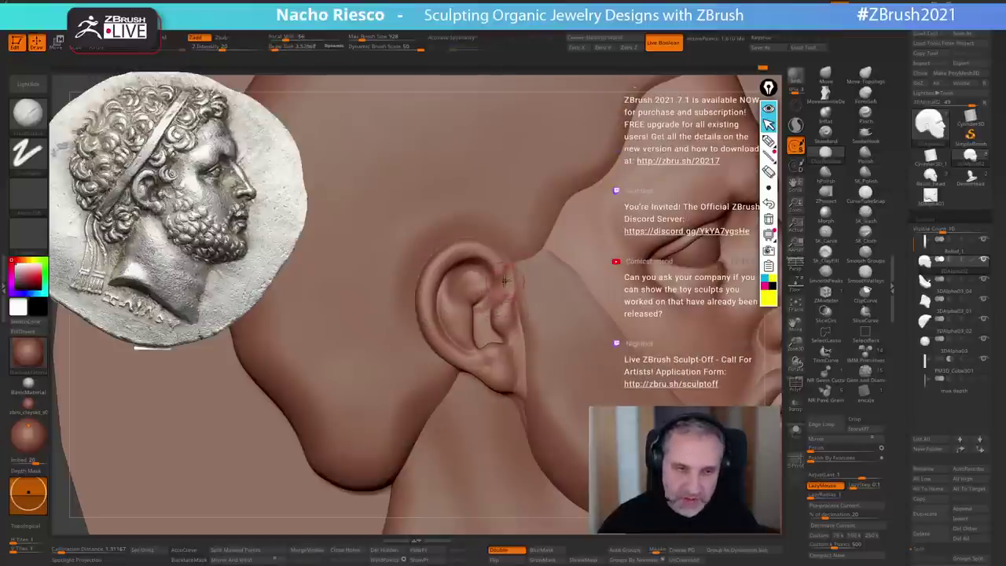
- Refine the tragus and the upper inner rim of the ear with a smaller brush, smoothing the added volume
key("b")
key("s")
key("t")
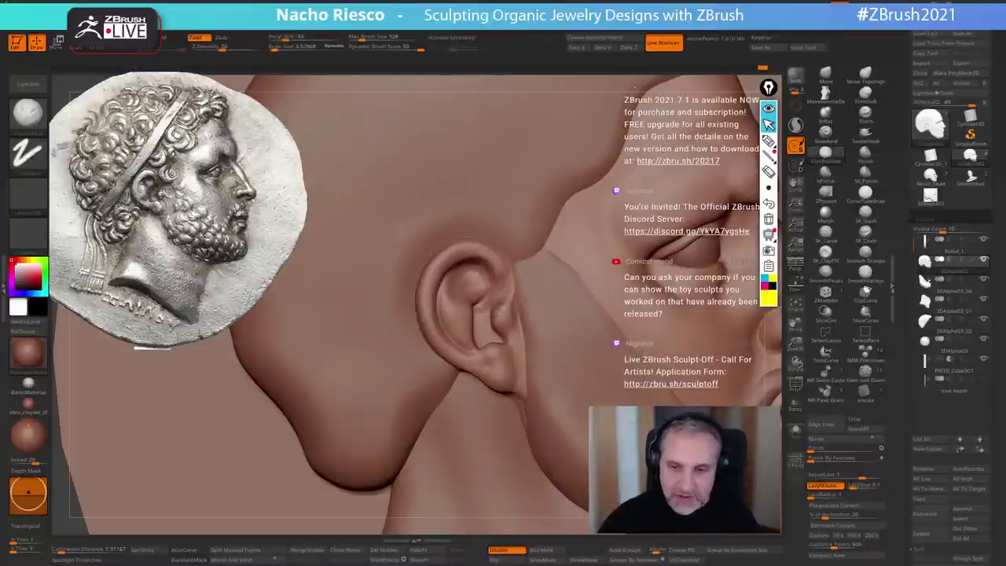
key("s")
left_click_drag(508, 312, 504, 312)
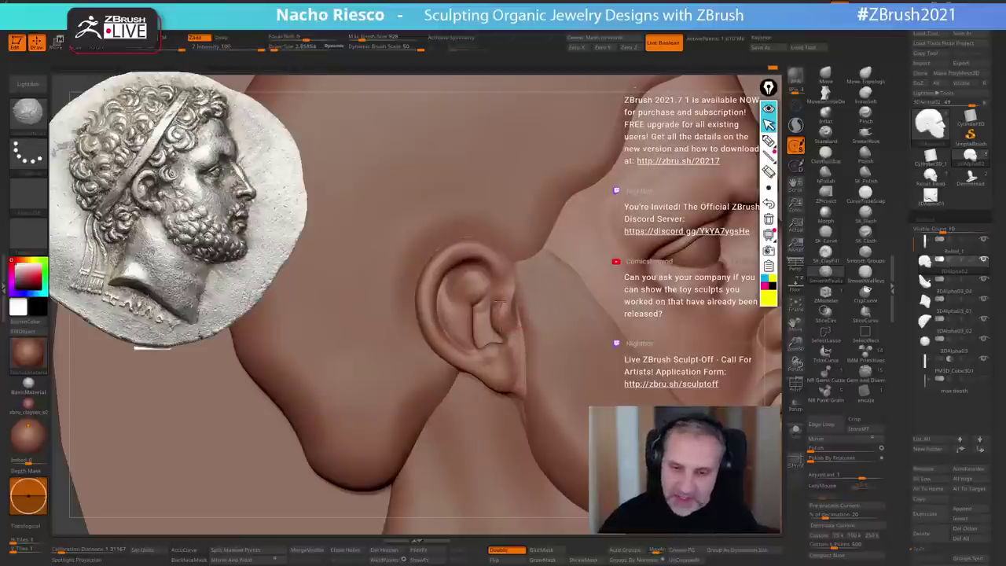
key("s")
left_click_drag(498, 278, 460, 265)
- Define the upper rim of the ear with strokes of the SK_Cloth brush
left_click(865, 235)
key("s")
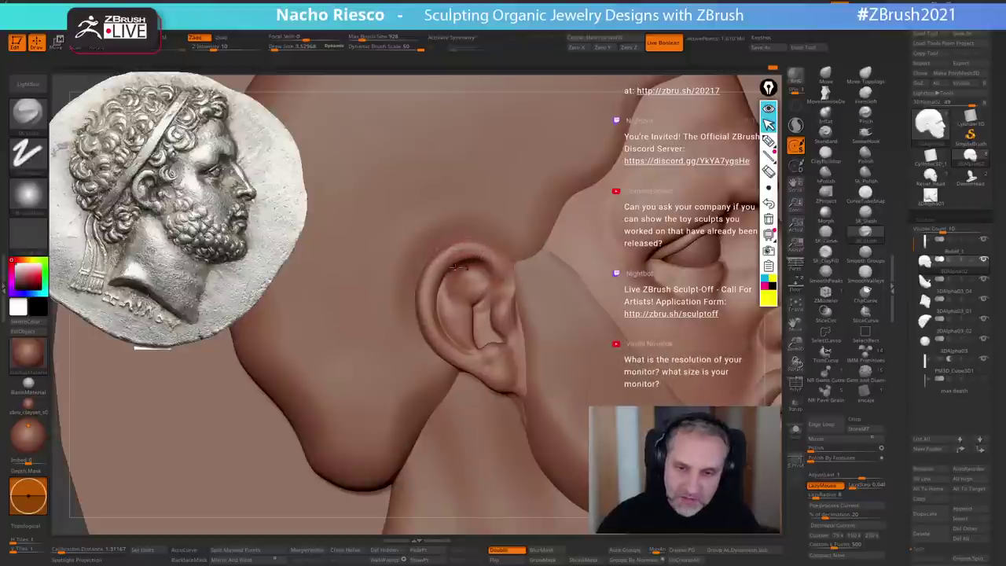
mouse_move(429, 288)
left_mouse_down()
mouse_move(450, 263)
mouse_move(499, 274)
left_mouse_up()
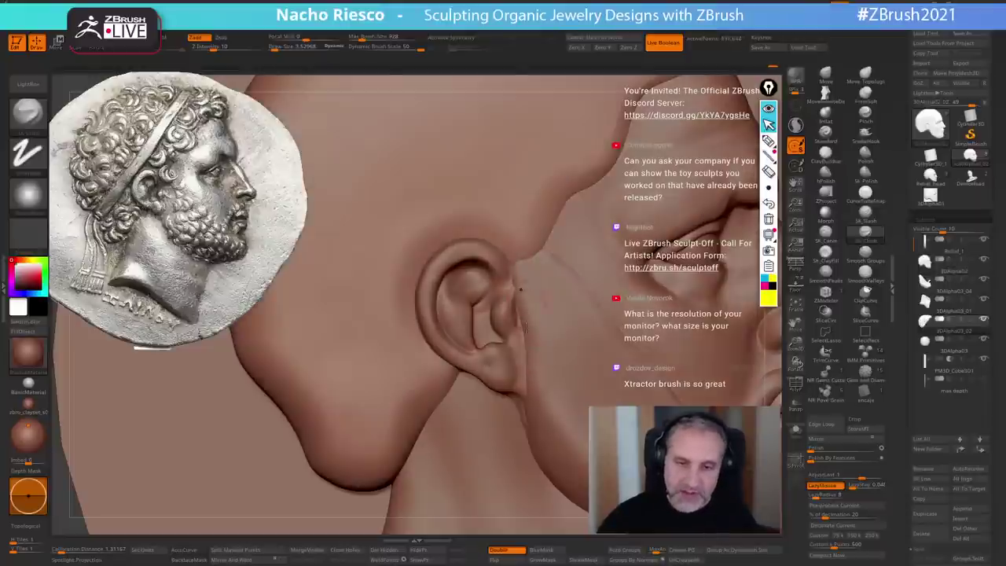
- Adjust the shape of the earlobe on the head piece with the Move brush
left_click(821, 84)
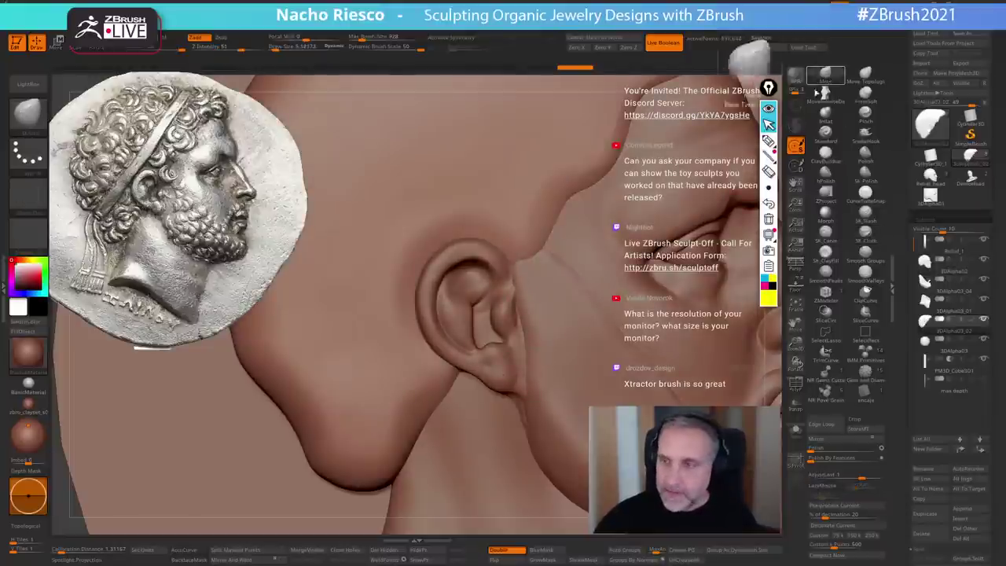
left_click(498, 380, "alt")
key("s")
mouse_move(490, 385)
left_mouse_down()
mouse_move(500, 372)
mouse_move(496, 393)
left_mouse_up()
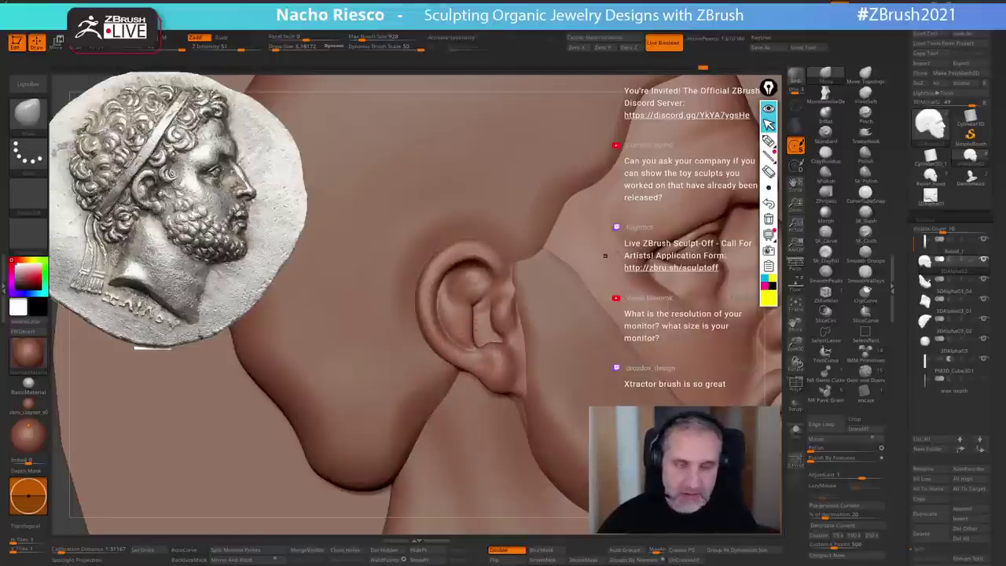
- Refine the transition between the ear and the cheek with the SK_Cloth brush and frame the whole head
left_click(826, 254)
key("s")
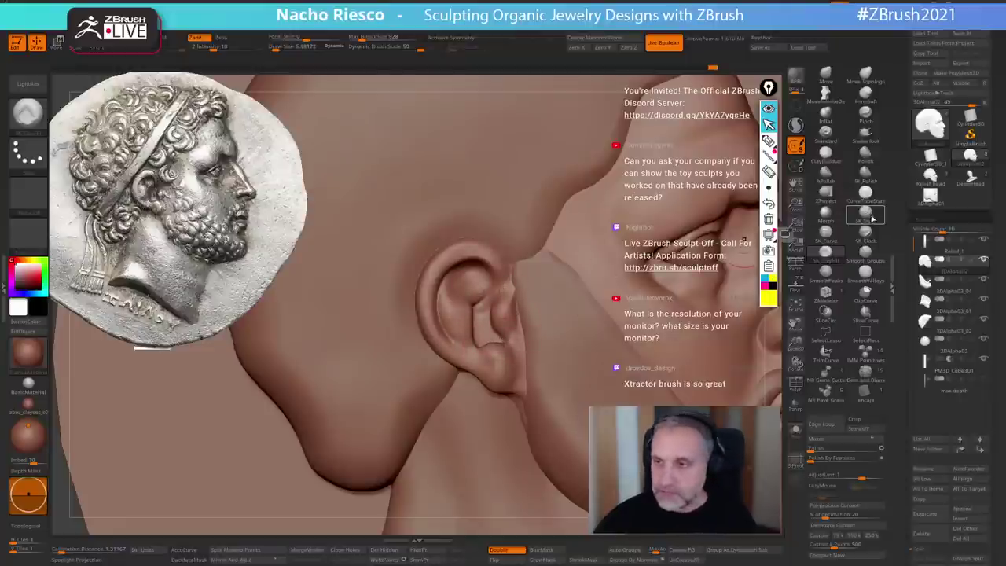
left_click(865, 213)
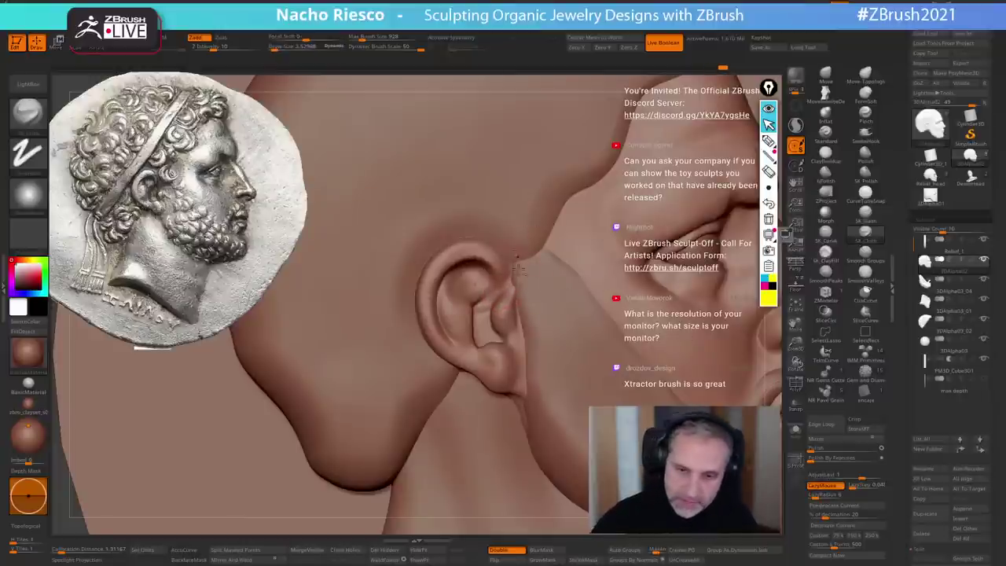
right_click_drag(565, 387, 556, 218, "alt")
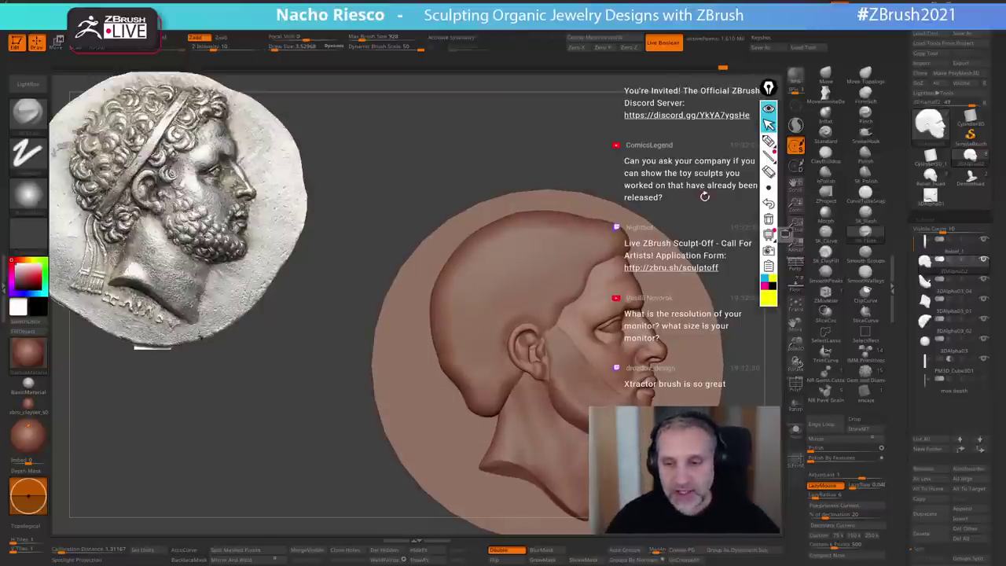
left_click_drag(704, 195, 695, 220, "alt")
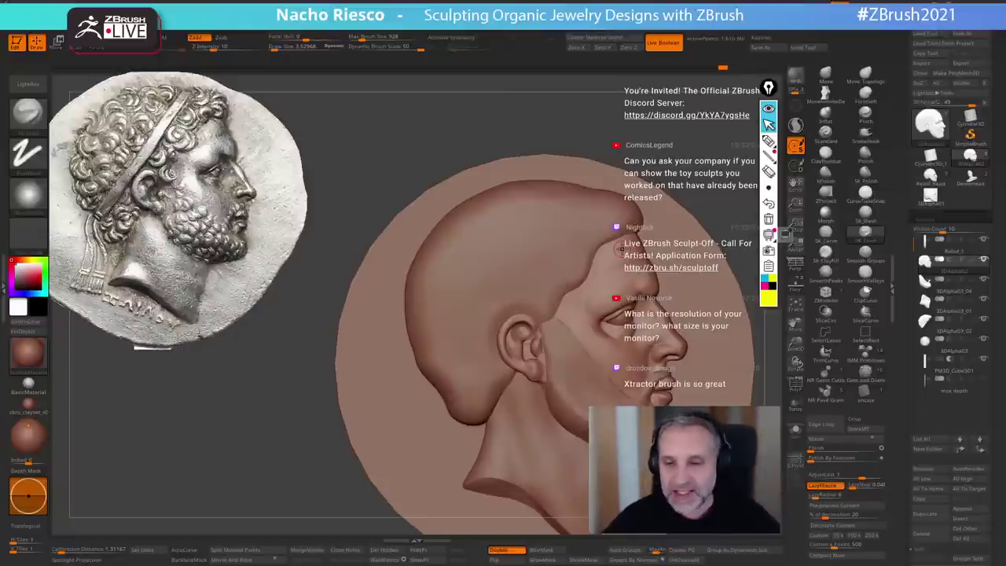
- Show the coin reference image, enlarge the brush to about 33, and make the hair piece active to trace the headband
left_click(795, 286)
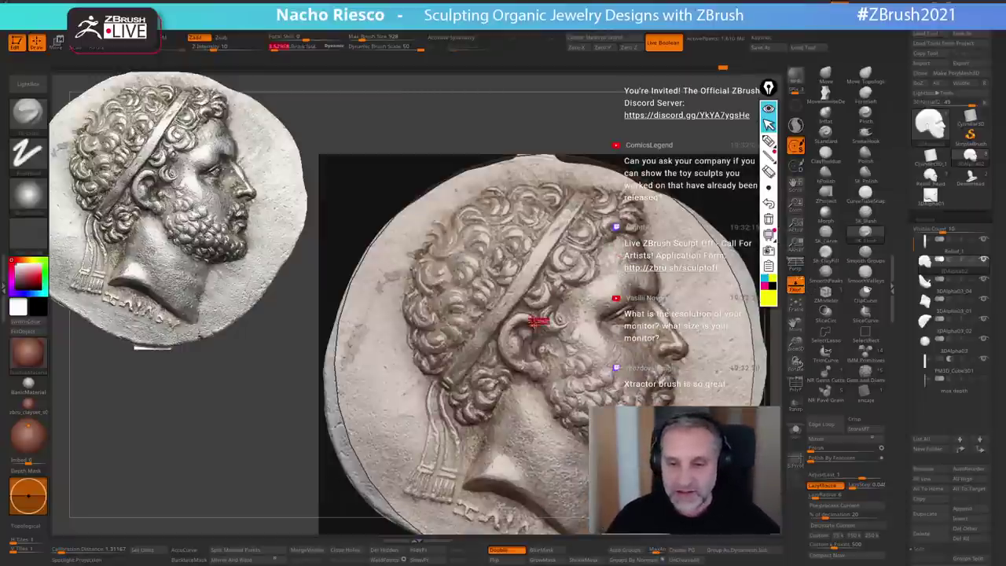
key("s")
mouse_move(533, 321)
left_mouse_down()
mouse_move(544, 321)
mouse_move(530, 320)
left_mouse_up()
key("s")
left_click(472, 346, "alt")
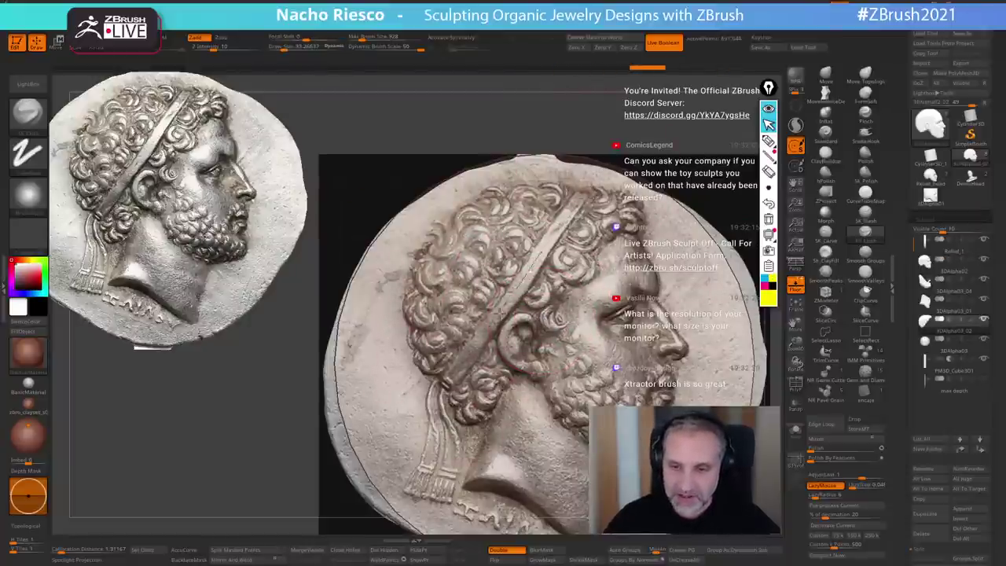
- Hide the reference image, shape the diagonal headband line across the hair, and smooth its lower end near the nape
left_click(795, 285)
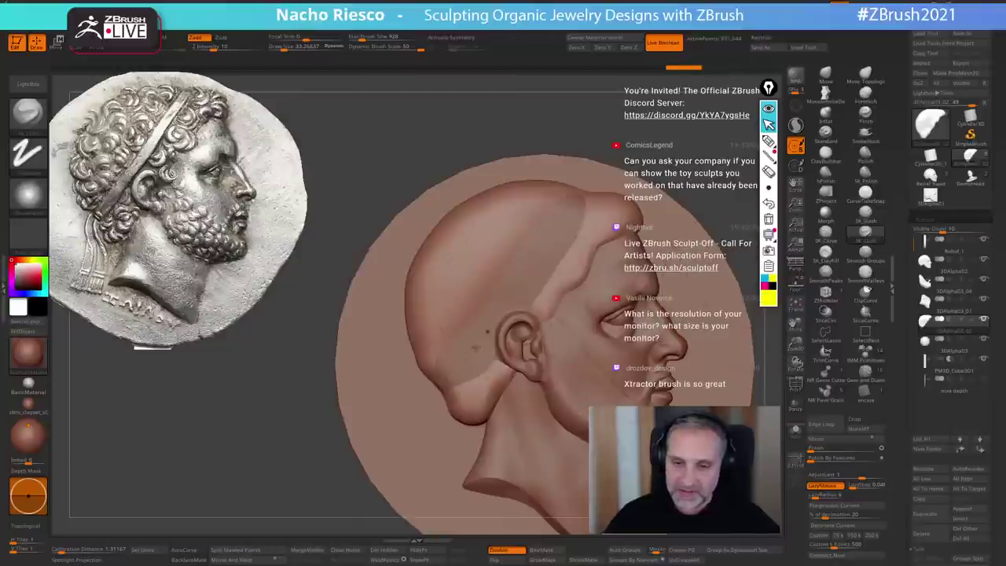
left_click(462, 365, "alt")
mouse_move(447, 376)
left_mouse_down()
mouse_move(574, 205)
mouse_move(542, 254)
left_mouse_up()
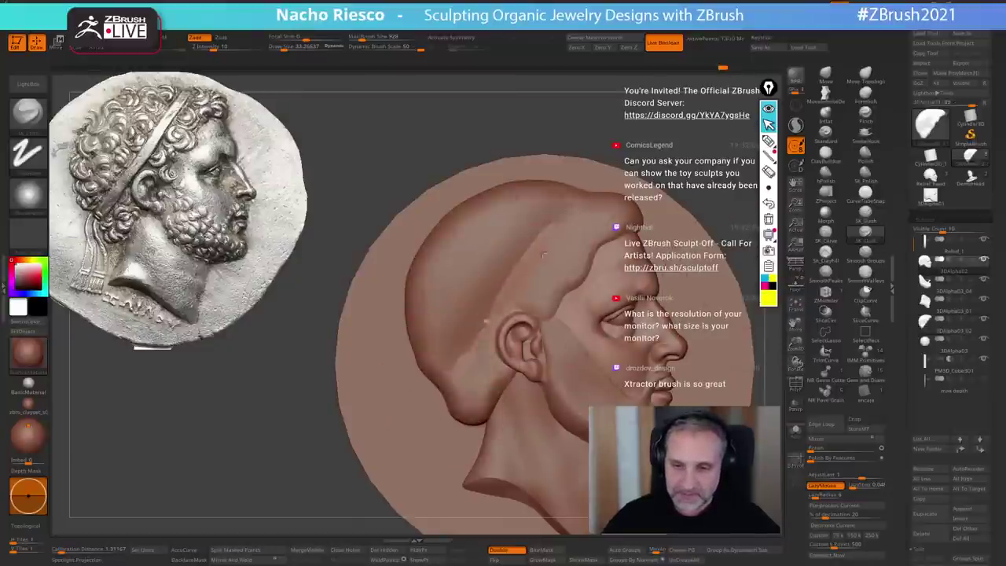
left_click(489, 323, "alt")
key("ctrl")
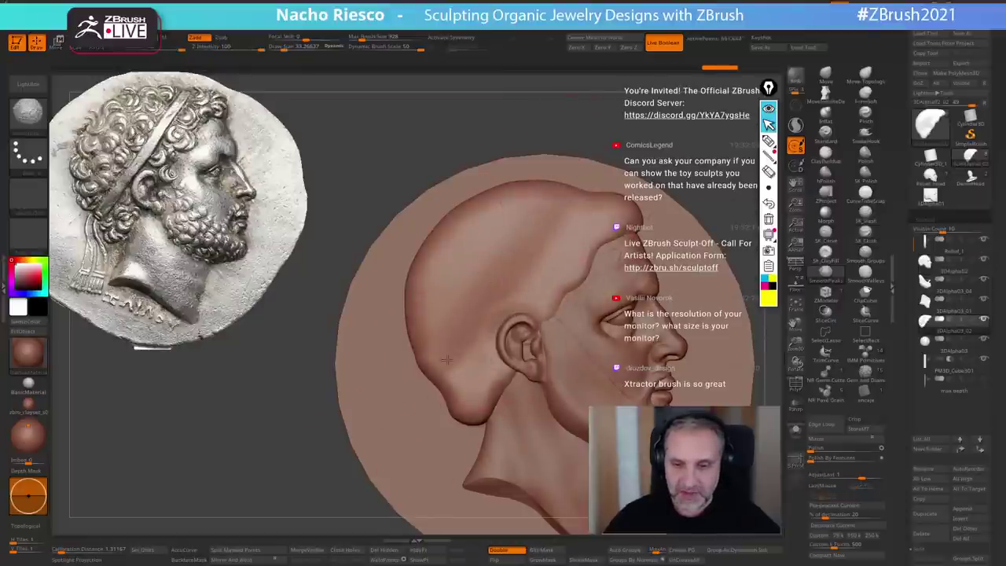
left_click_drag(446, 360, 431, 353, "shift")
right_click_drag(469, 352, 423, 349, "ctrl")
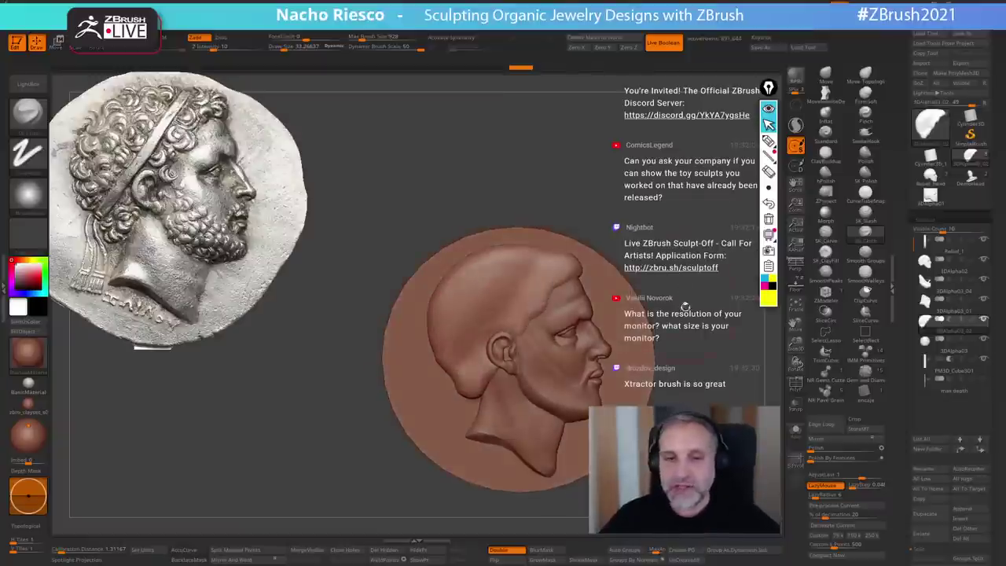
- Choose the XTractor brush for the hair piece
mouse_move(535, 463)
right_mouse_down("ctrl")
mouse_move(525, 393)
mouse_move(464, 283)
right_mouse_up("ctrl")
left_click(32, 117)
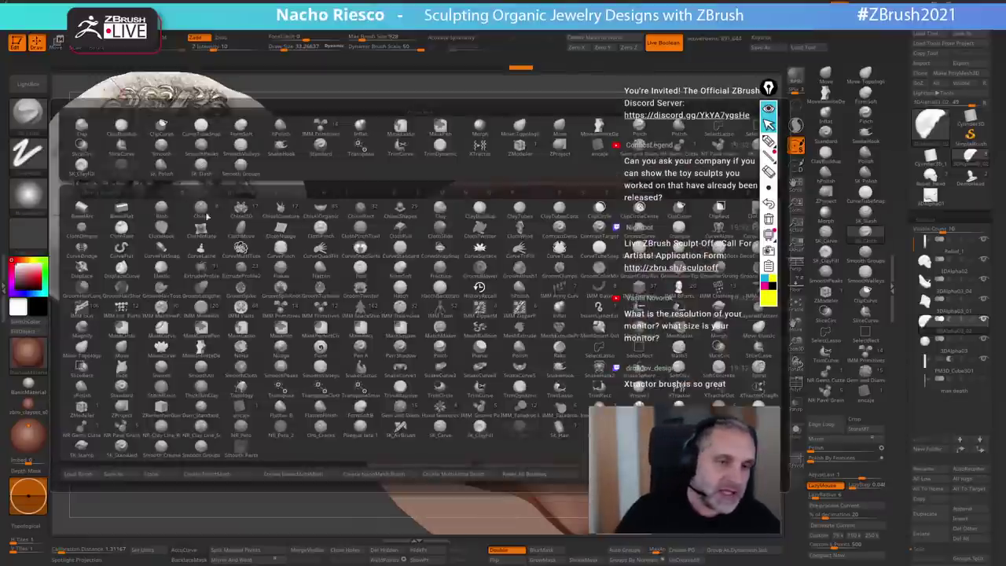
left_click(677, 390)
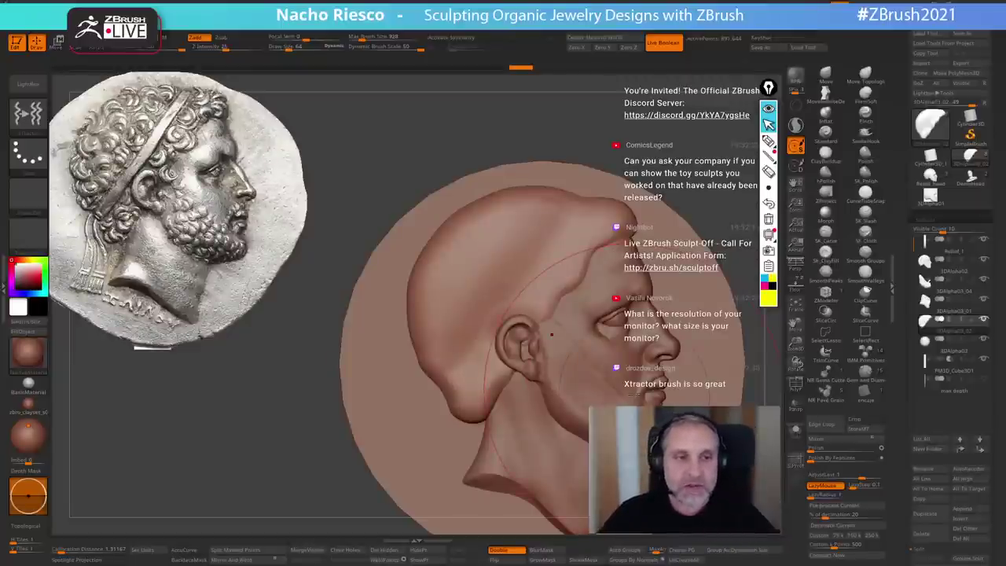
- Annotate one hair curl on the coin reference in black ink and clear the annotation
left_click(774, 289)
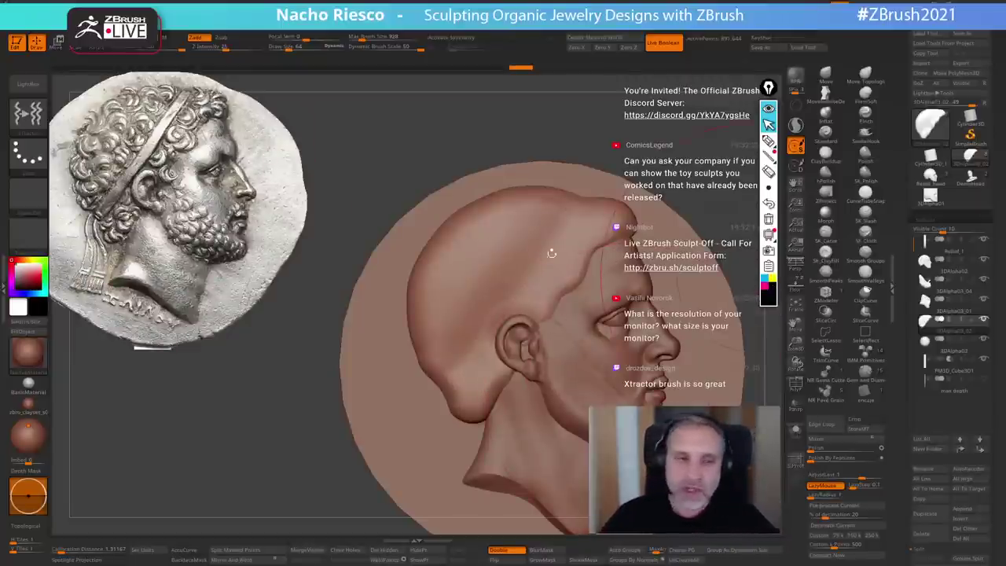
left_click(769, 142)
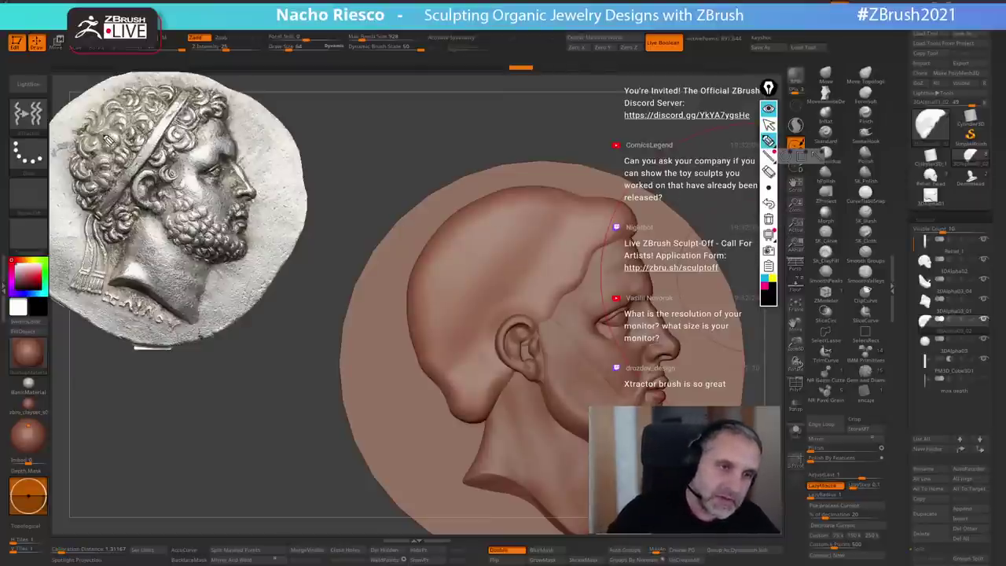
mouse_move(100, 138)
left_mouse_down()
mouse_move(120, 140)
mouse_move(105, 148)
mouse_move(113, 155)
mouse_move(109, 145)
left_mouse_up()
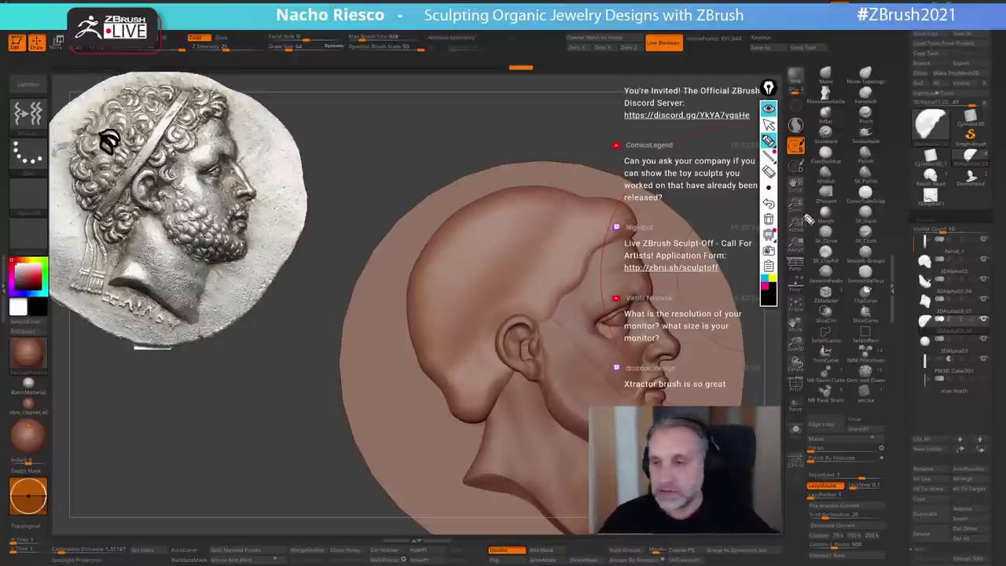
left_click(769, 219)
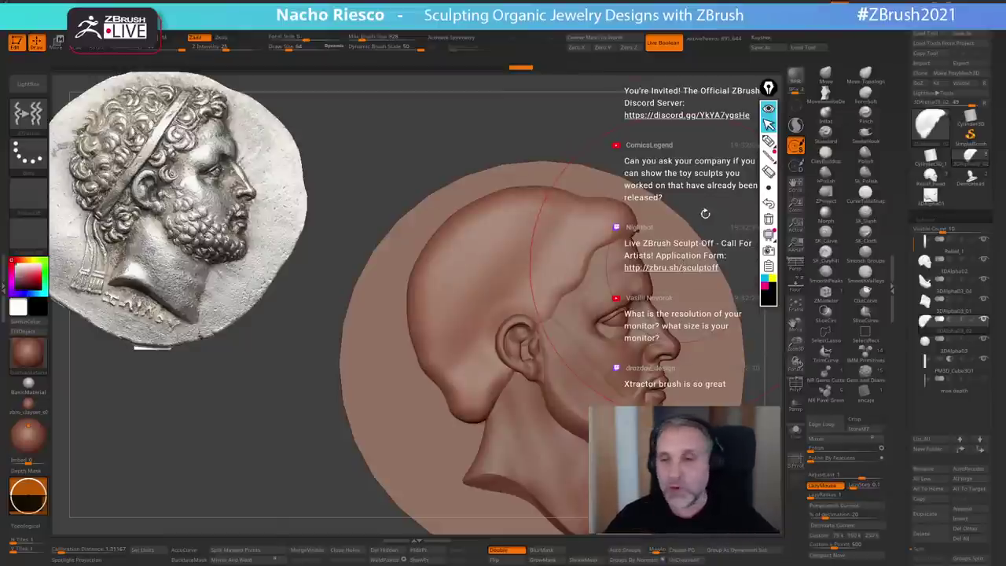
- Build up the volume of a first hair curl at the back of the head with ClayBuildup, following the coin reference, and hide the reference
left_click_drag(714, 230, 725, 253, "alt")
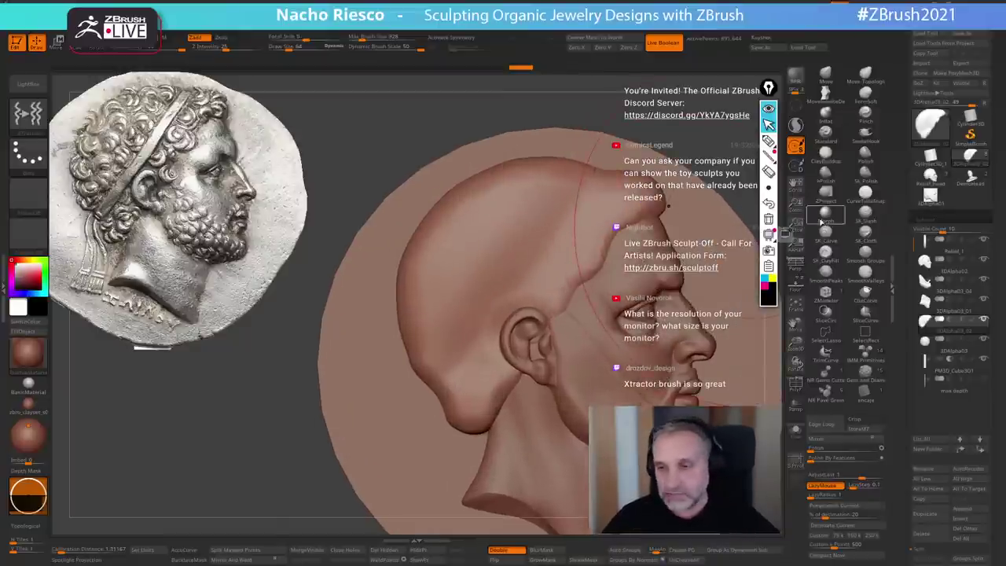
left_click(825, 154)
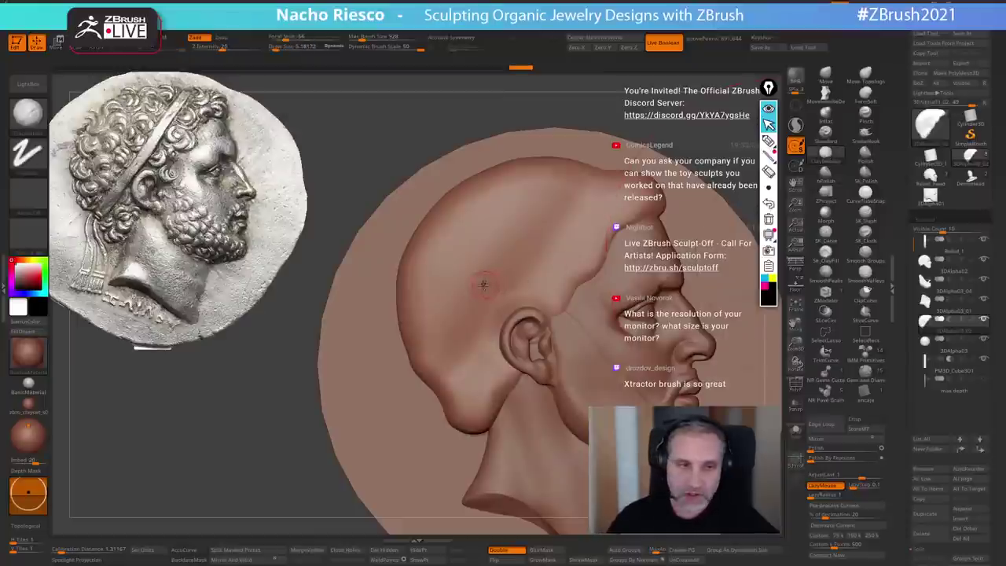
left_click(799, 286)
right_click_drag(493, 271, 490, 309, "alt")
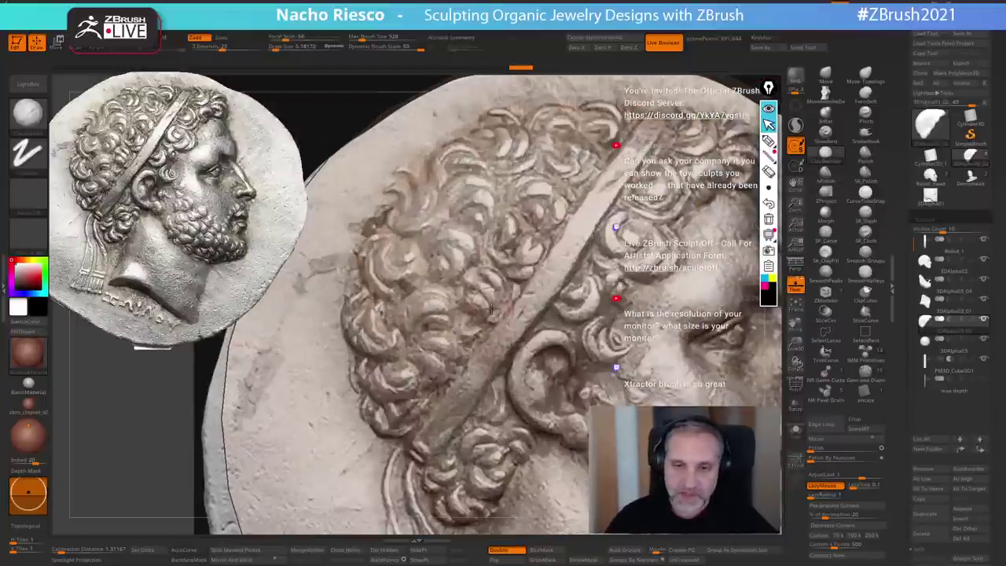
scroll(491, 310, "down", 2)
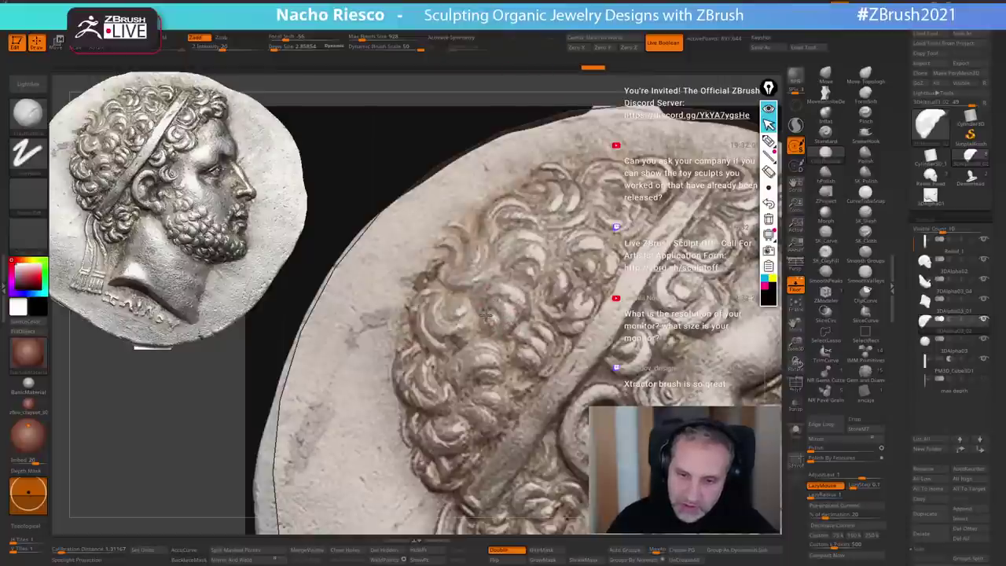
mouse_move(486, 316)
left_mouse_down()
mouse_move(493, 324)
mouse_move(485, 310)
mouse_move(507, 314)
mouse_move(478, 305)
mouse_move(490, 334)
left_mouse_up()
key("shift+z")
key("s")
right_click_drag(524, 355, 604, 352, "ctrl")
- Carve curved strand grooves into the curl with the SK_Slash brush at a draw size of about 2.86, and soften the edges
left_click(864, 214)
key("s")
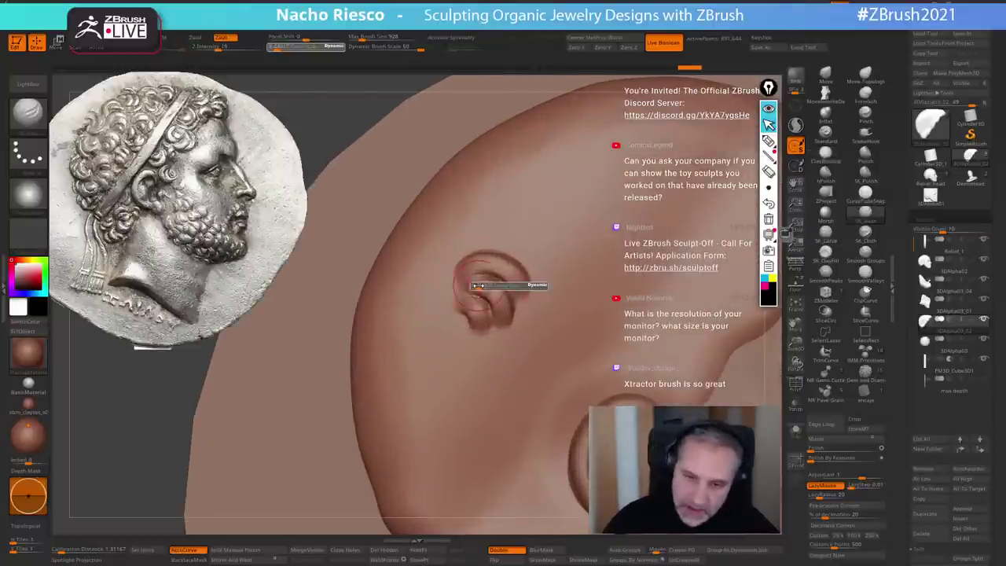
left_click_drag(478, 286, 474, 286)
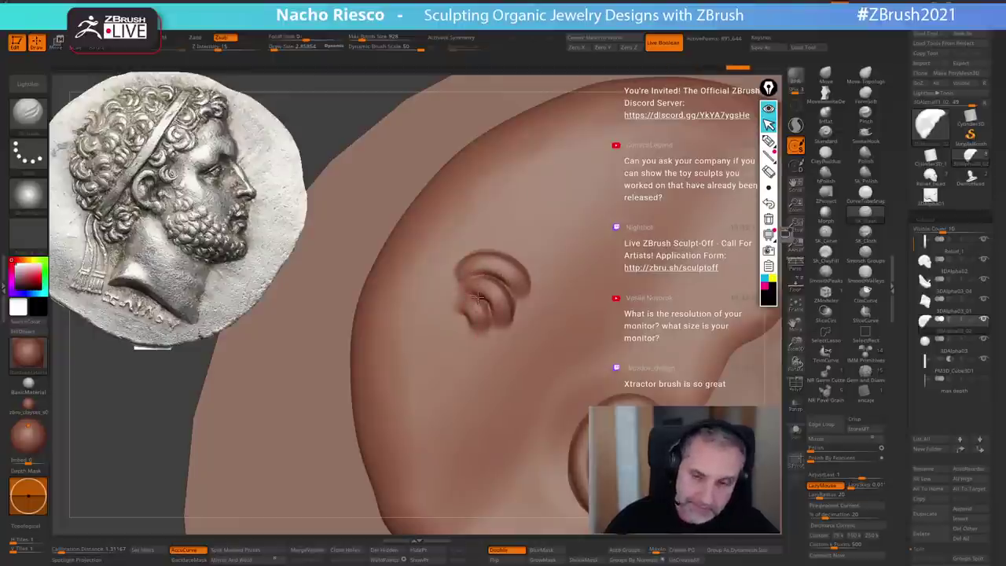
right_click_drag(534, 351, 535, 339, "ctrl")
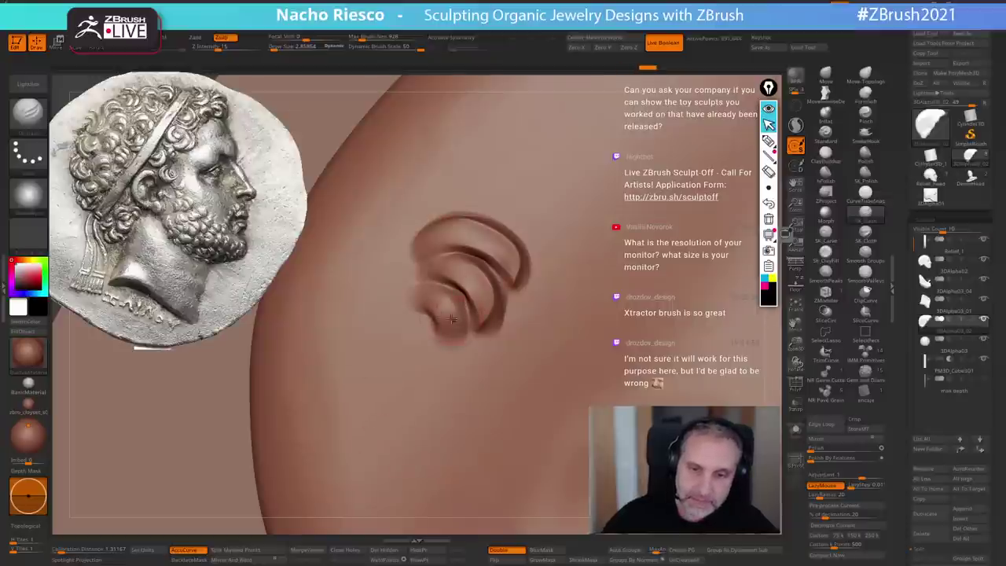
left_click_drag(461, 305, 425, 285)
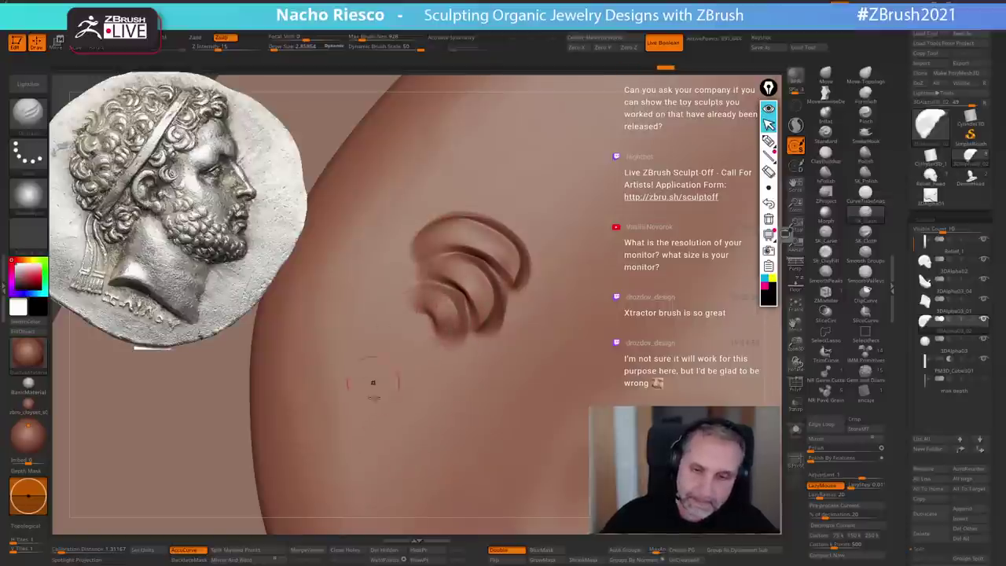
left_click_drag(485, 233, 507, 253, "shift")
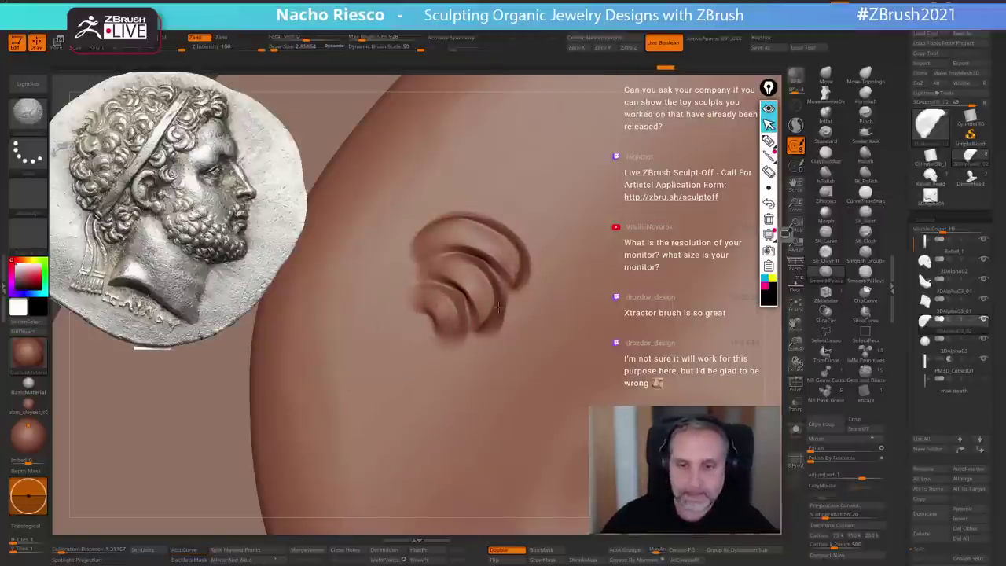
left_click_drag(498, 307, 494, 324, "shift")
- Reshape the curl's strands with the Move brush at draw sizes of about 4.3 and 5.18, and smooth its upper and lower edges
left_click(825, 75)
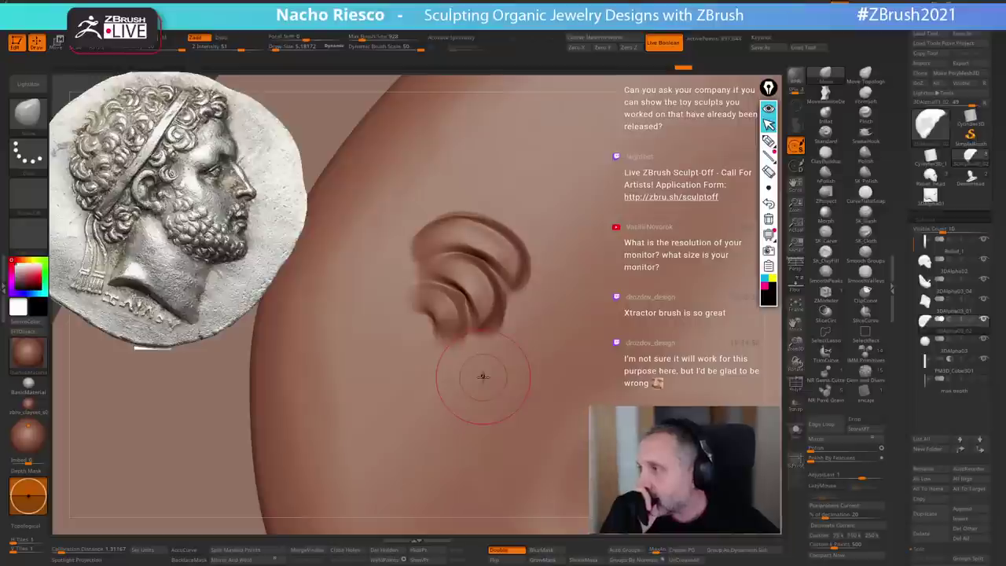
key("s")
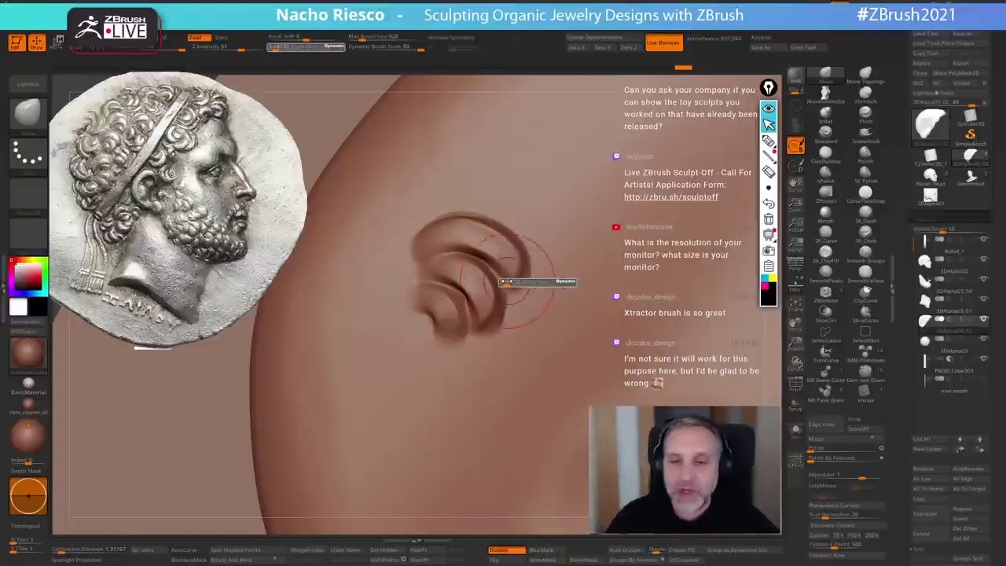
left_click_drag(509, 282, 514, 266)
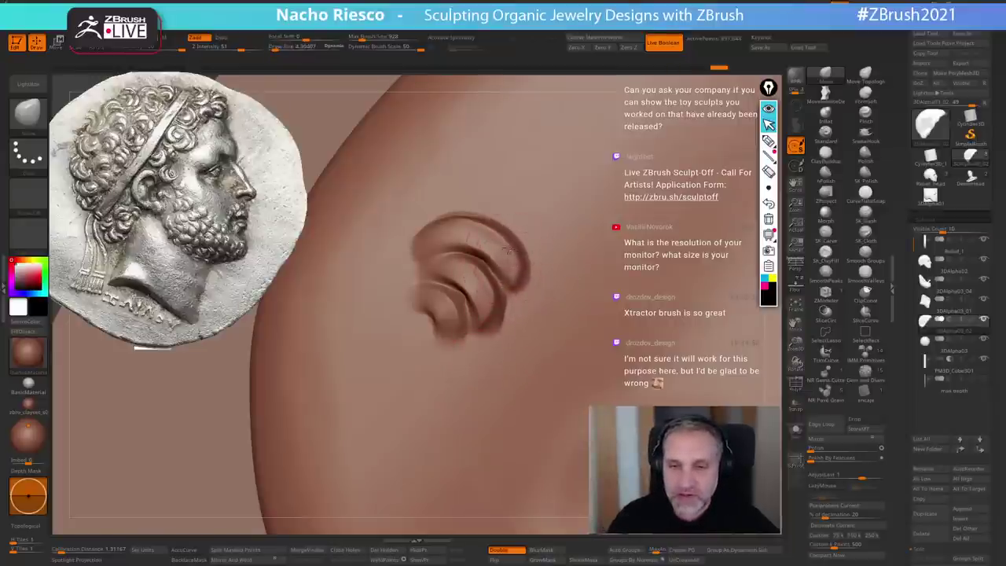
mouse_move(485, 283)
left_mouse_down()
mouse_move(432, 264)
mouse_move(449, 231)
left_mouse_up()
key("s")
mouse_move(489, 182)
right_mouse_down()
mouse_move(498, 178)
mouse_move(483, 241)
right_mouse_up()
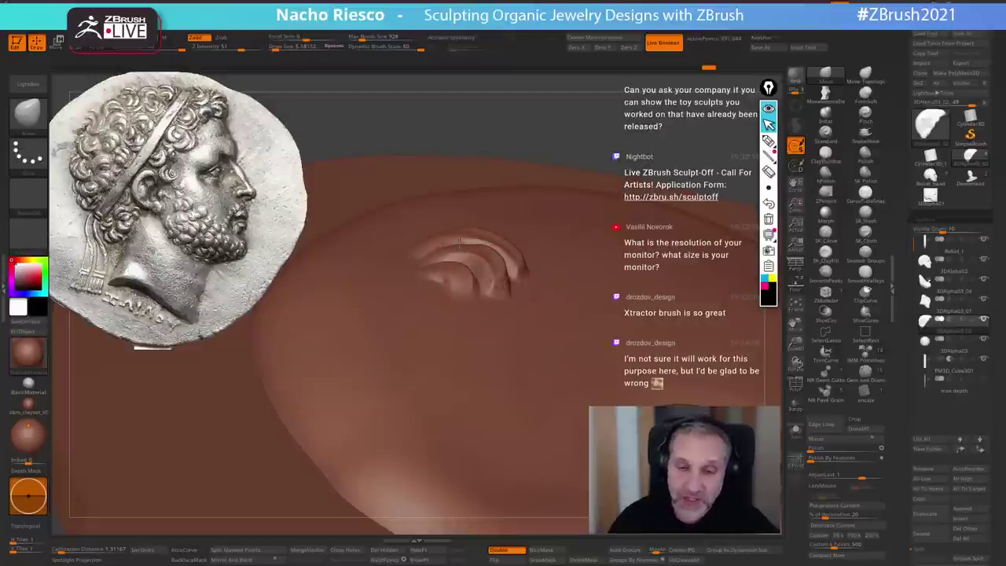
right_click_drag(464, 268, 527, 244)
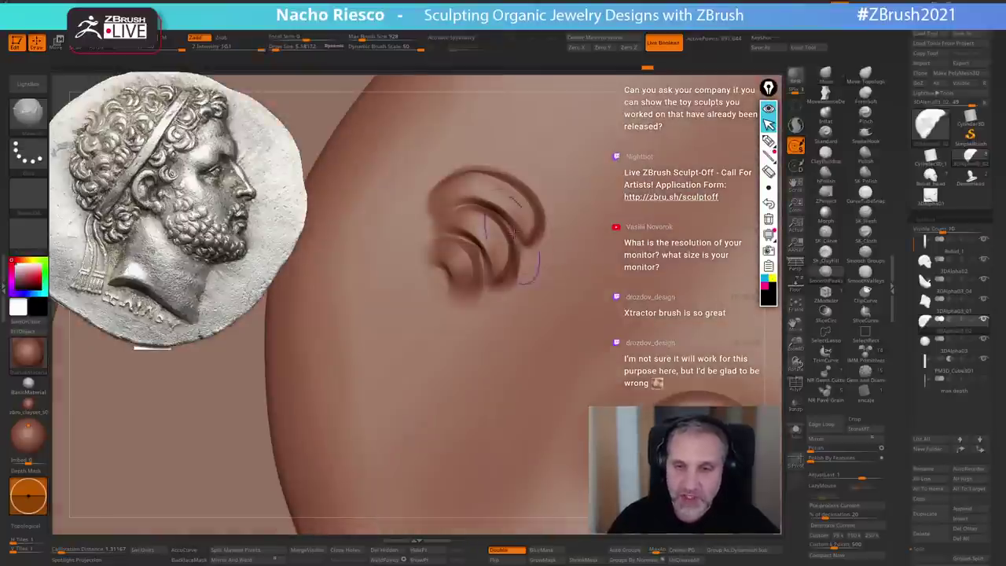
left_click_drag(476, 186, 497, 190, "shift")
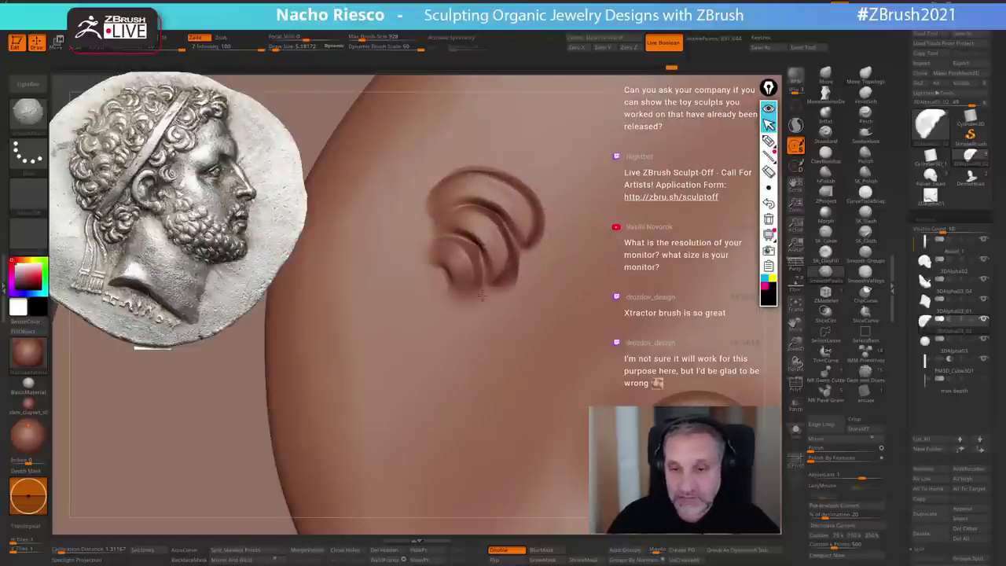
left_click_drag(483, 295, 495, 286, "shift")
- Capture the finished curl as a brush texture with the XTractor brush at a draw size of about 11
right_click_drag(489, 275, 481, 209, "ctrl")
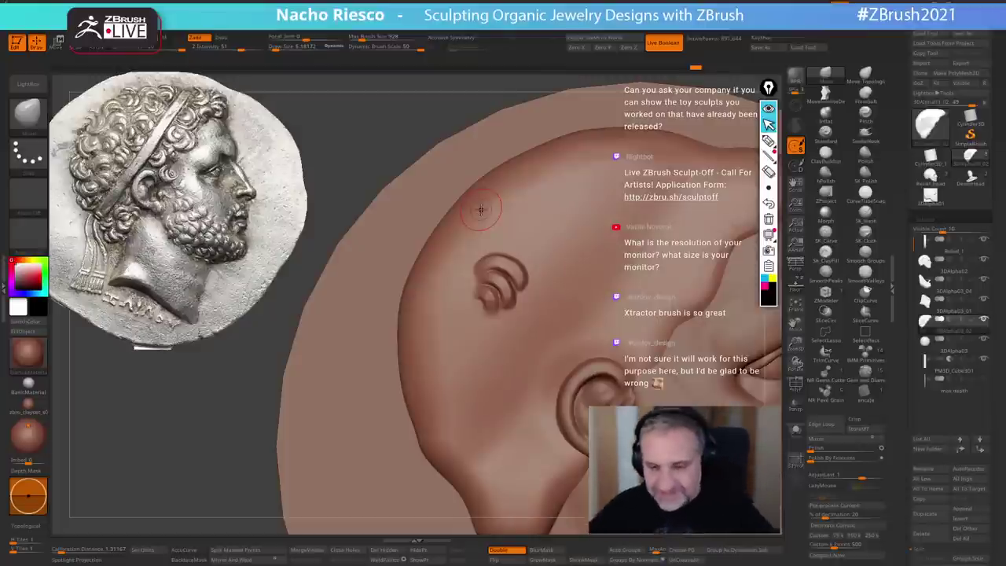
right_click_drag(481, 210, 465, 206)
left_click(29, 116)
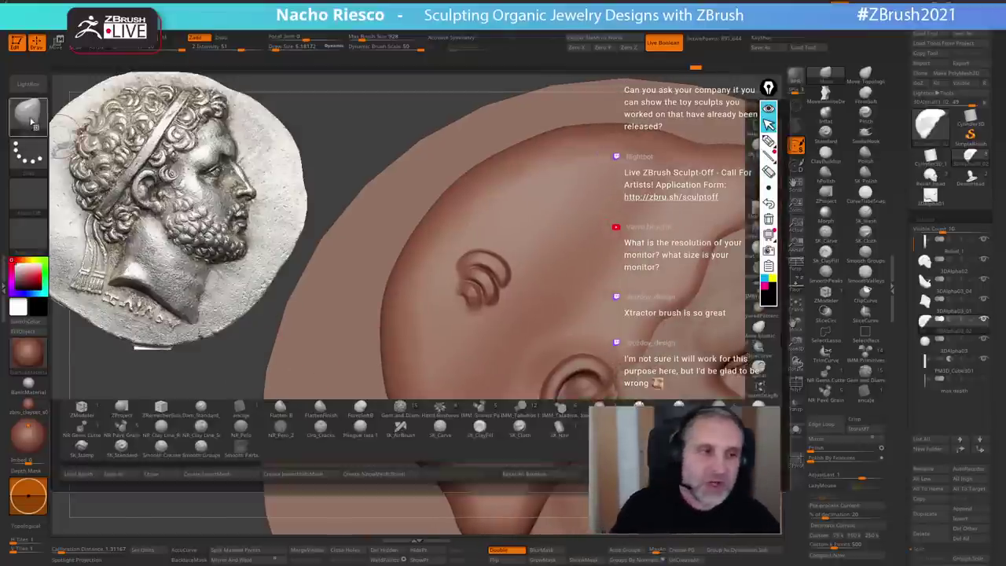
left_click(481, 294)
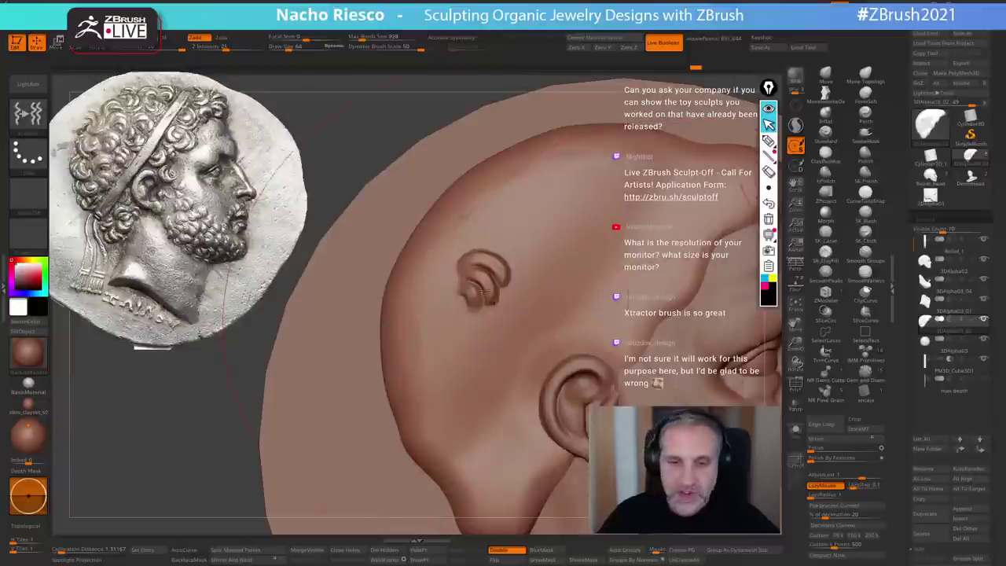
key("s")
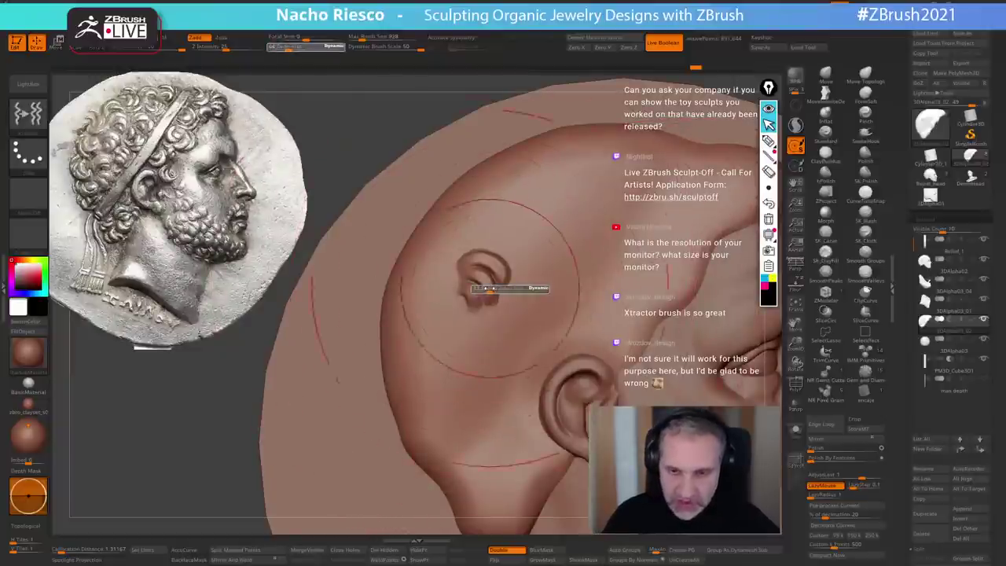
left_click(487, 288)
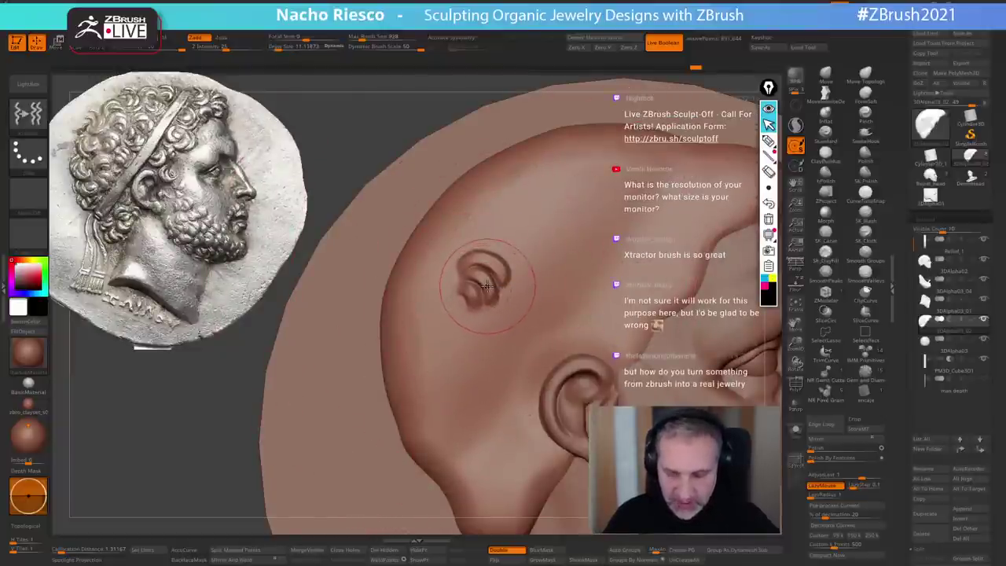
mouse_move(496, 279)
left_mouse_down()
mouse_move(463, 263)
mouse_move(495, 282)
mouse_move(481, 303)
left_mouse_up()
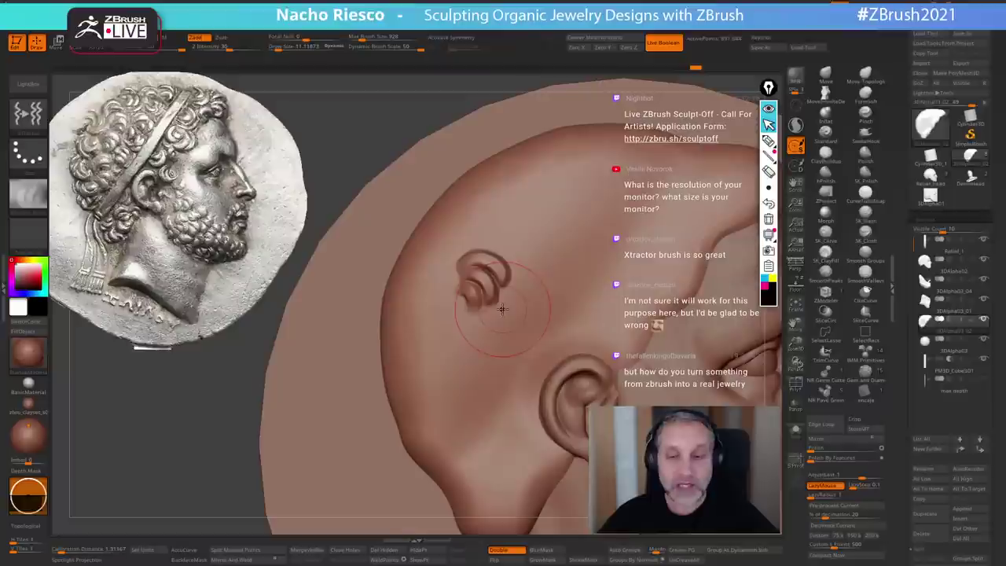
- Set the XTractor brush's stroke to DragDot and its Z Intensity to 72
mouse_move(34, 212)
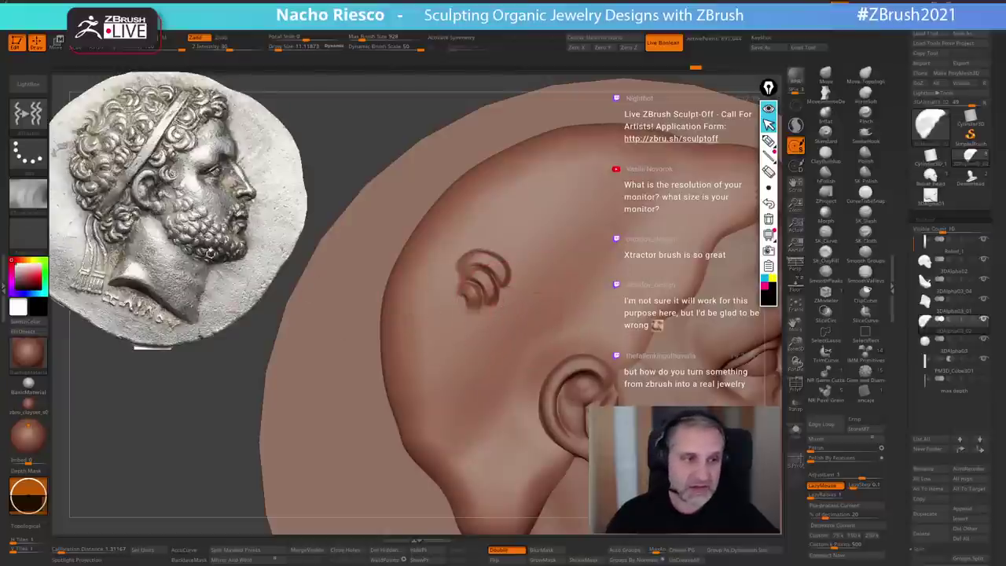
left_click(37, 166)
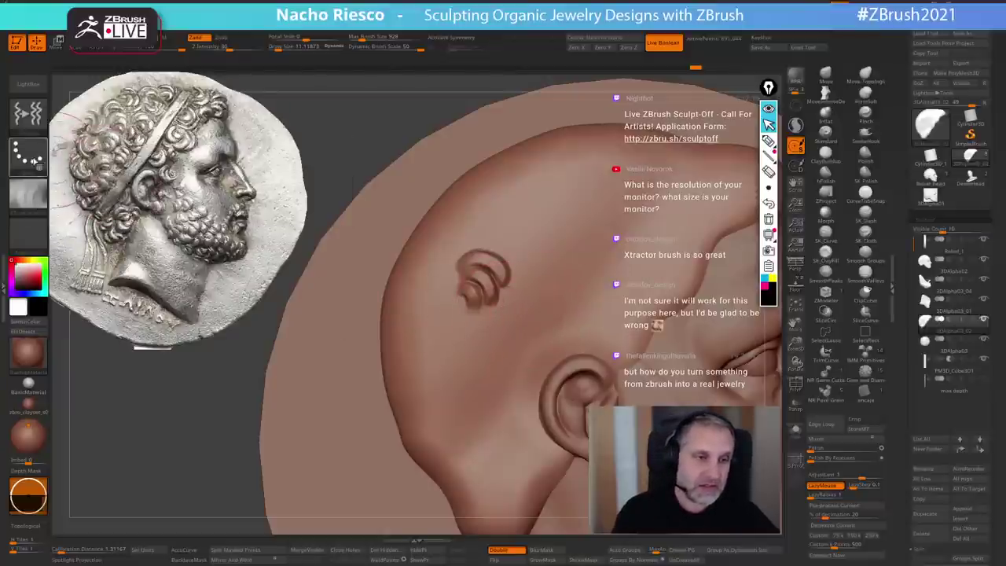
left_click(38, 165)
left_click(121, 165)
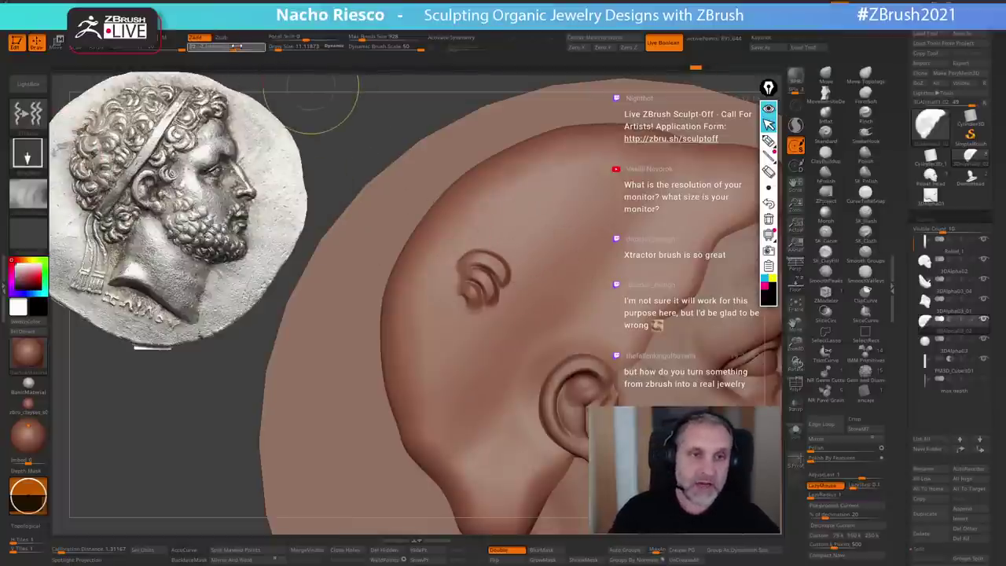
- Try stamping several copies of the captured curl around the original, and undo the trial stamps
mouse_move(546, 231)
left_mouse_down()
mouse_move(560, 250)
mouse_move(551, 279)
left_mouse_up()
key("ctrl+z")
left_click_drag(514, 224, 513, 319)
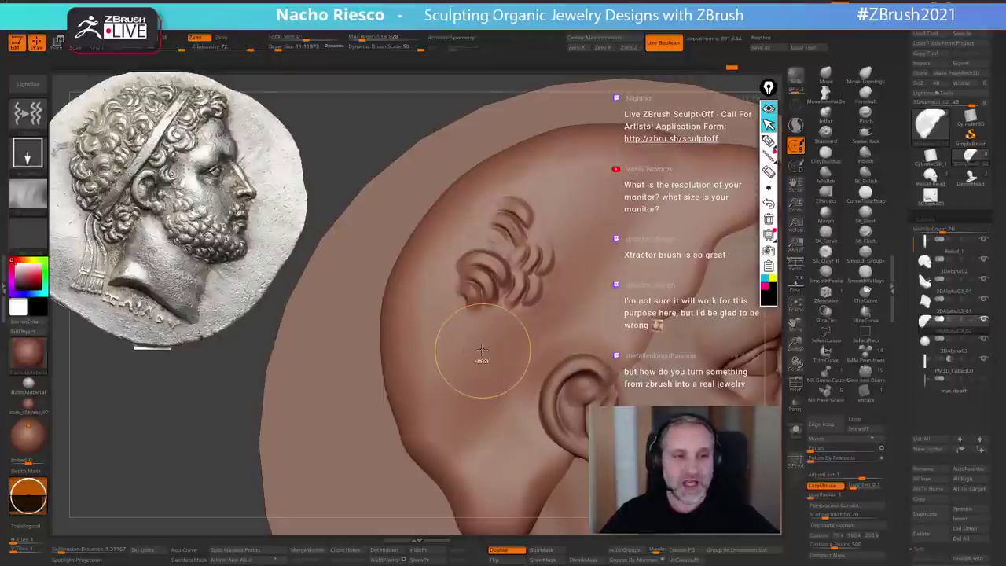
key("ctrl+z")
key("ctrl+z")
key("ctrl+z")
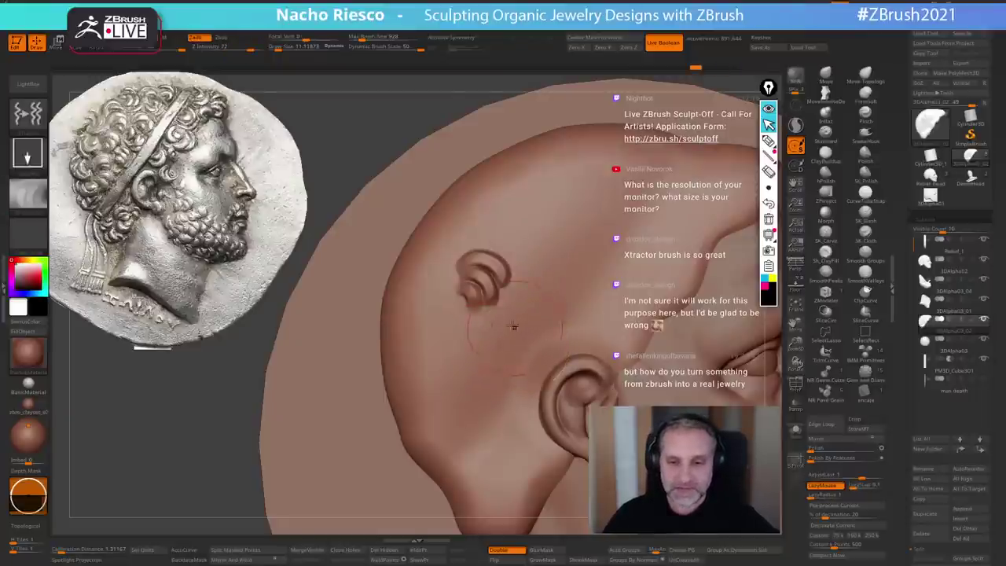
left_click_drag(513, 319, 518, 340)
key("ctrl+z")
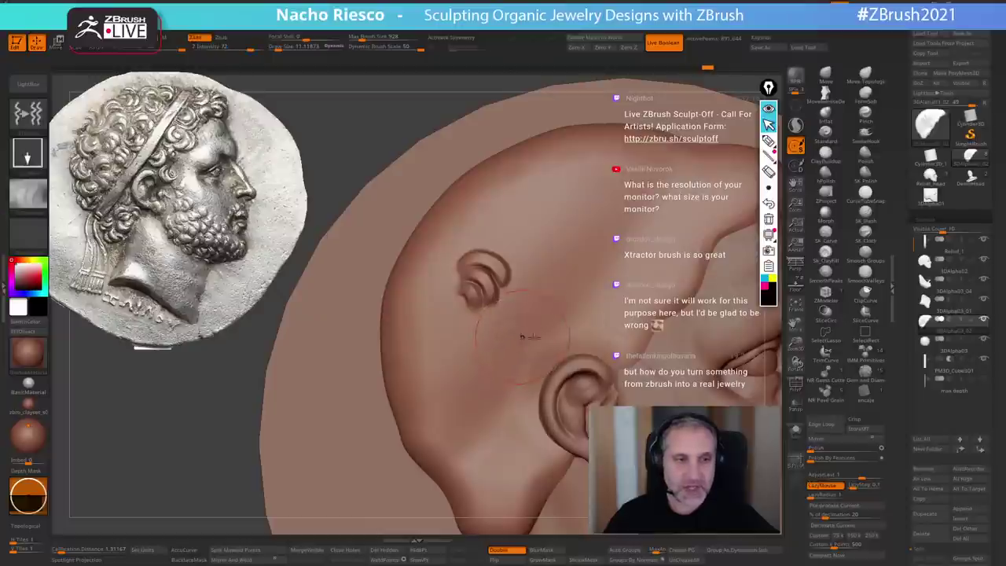
- Show the coin reference image over the hair and lower its Enhance Opacity to about 0.25
left_click(797, 284)
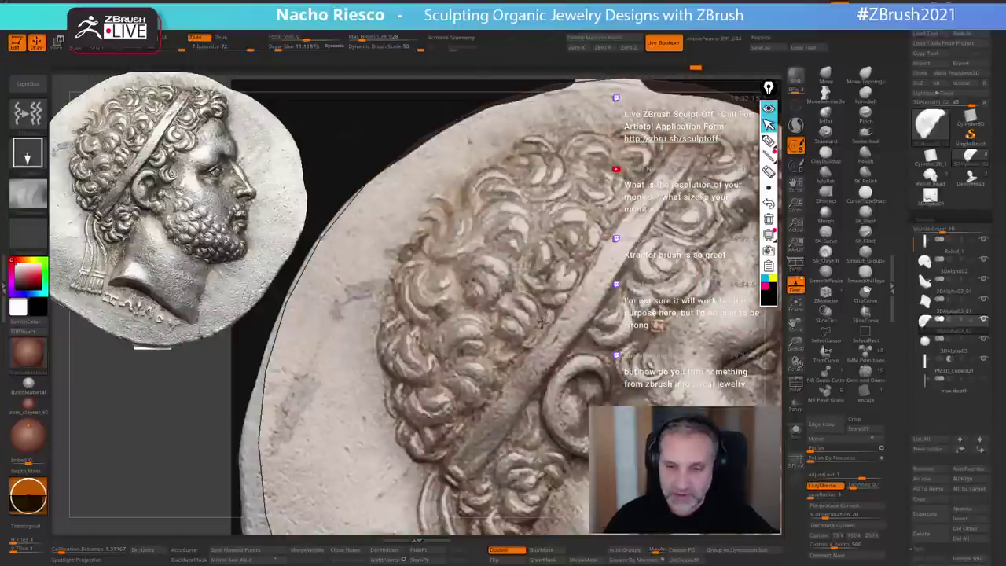
left_click(4, 303)
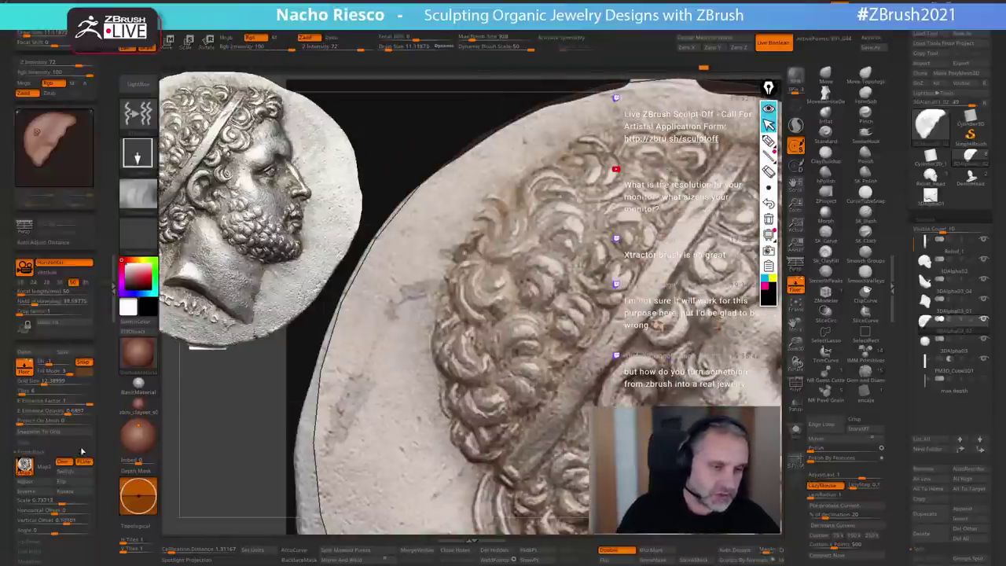
left_click_drag(68, 412, 33, 411)
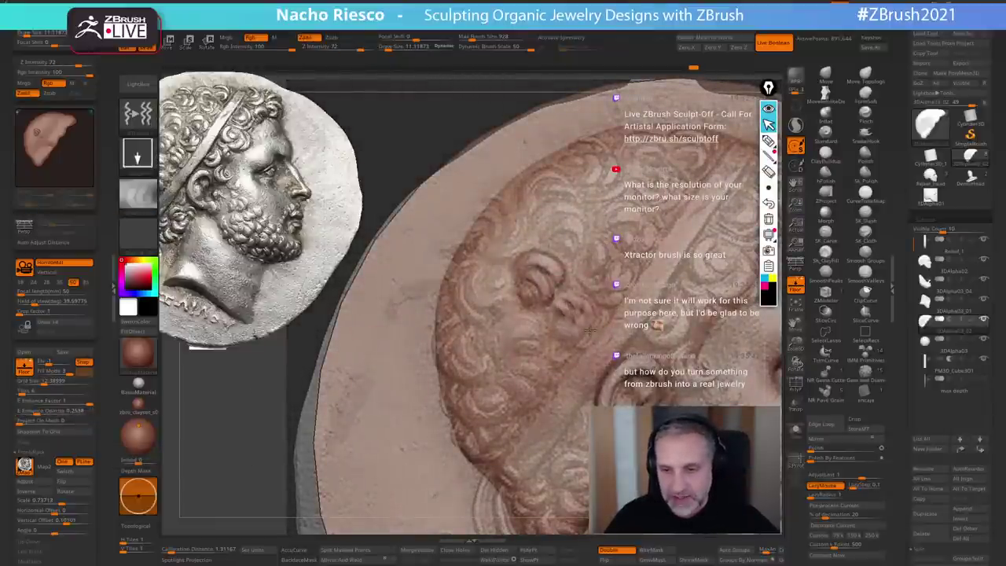
- Stamp copies of the captured curl around the first one, following the reference, undo the unwanted stamp, and hide the reference
left_click_drag(527, 333, 517, 332)
mouse_move(494, 282)
left_mouse_down()
mouse_move(487, 270)
mouse_move(502, 300)
left_mouse_up()
key("ctrl+z")
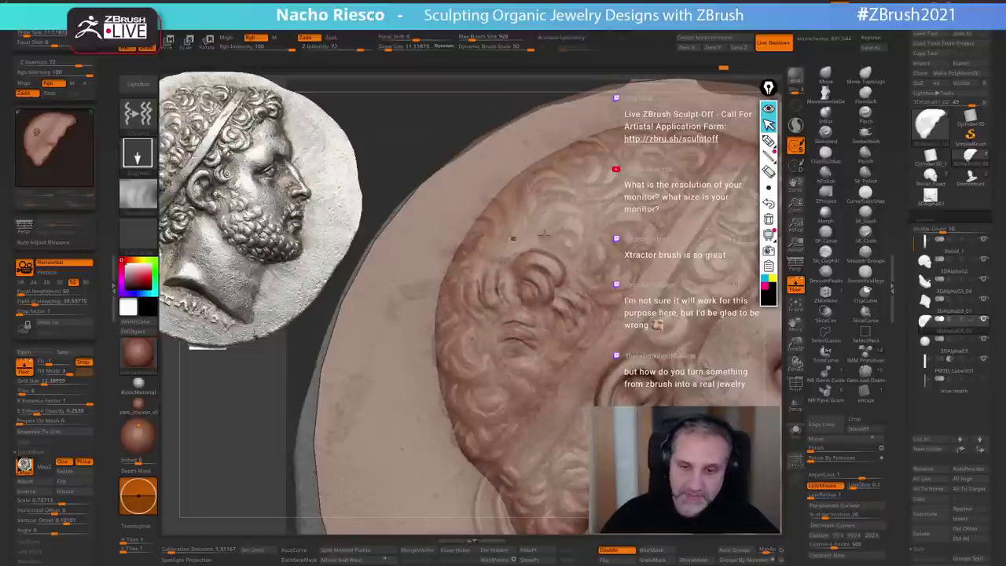
left_click(796, 286)
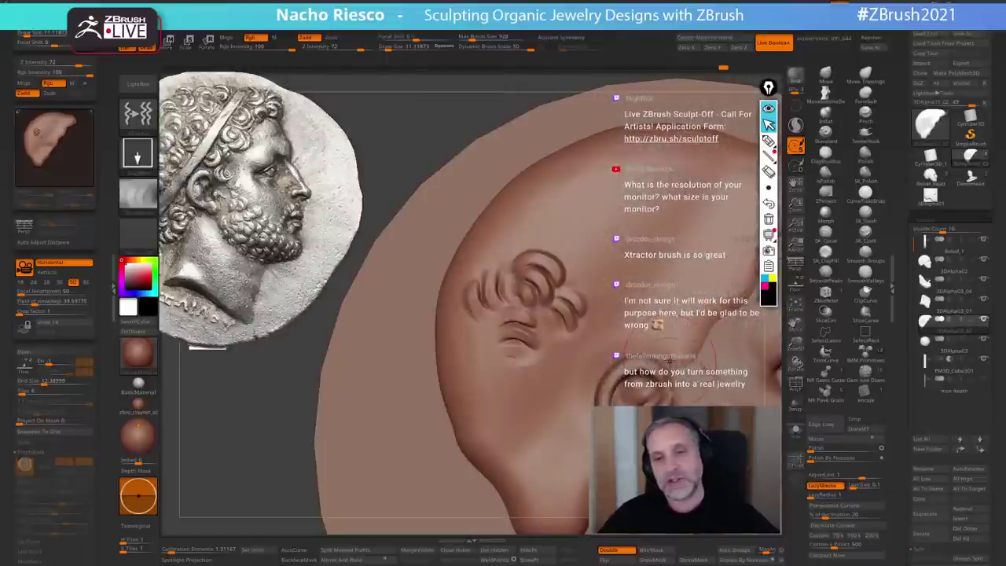
left_click(112, 285)
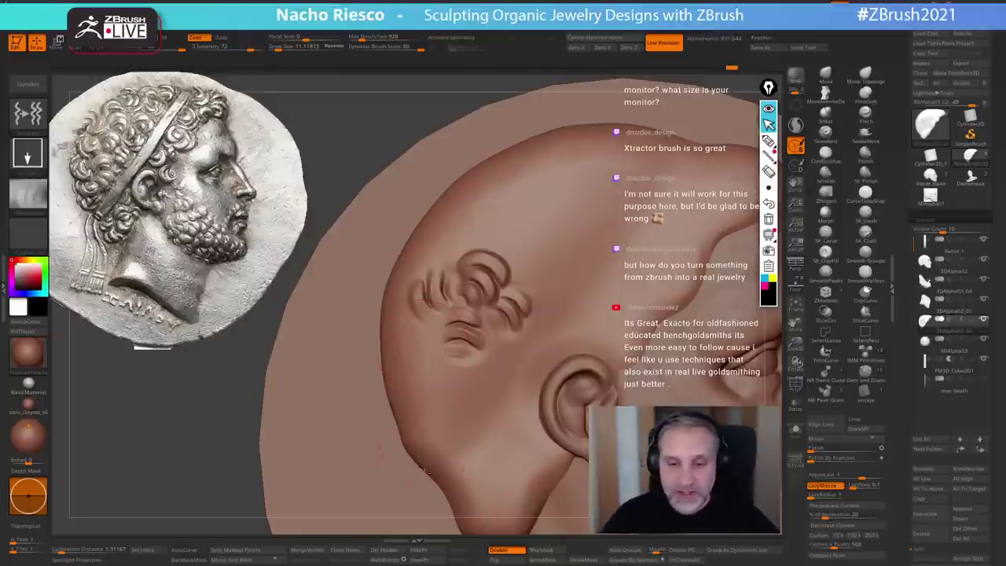
left_click_drag(783, 343, 771, 345, "alt")
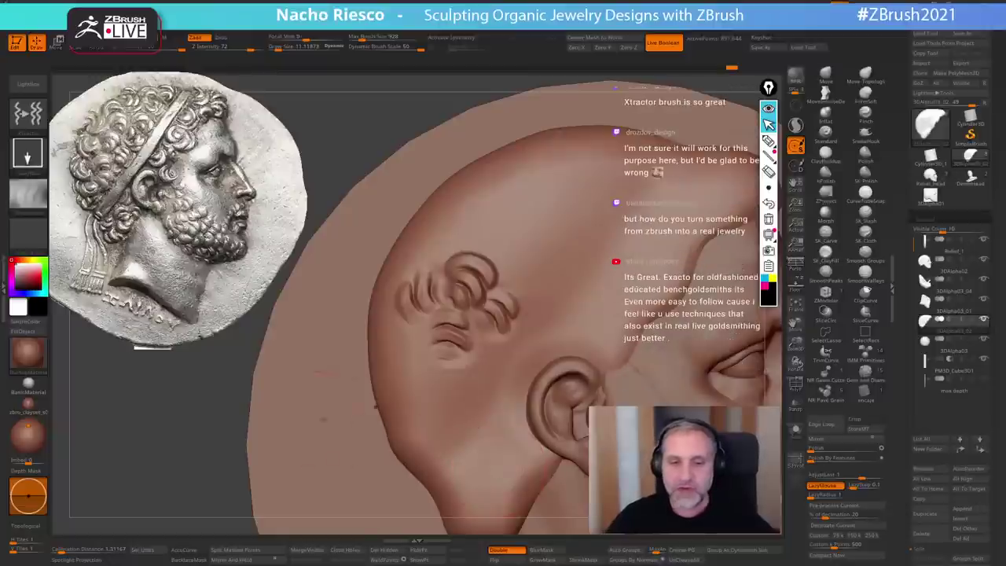
left_click_drag(388, 527, 385, 533)
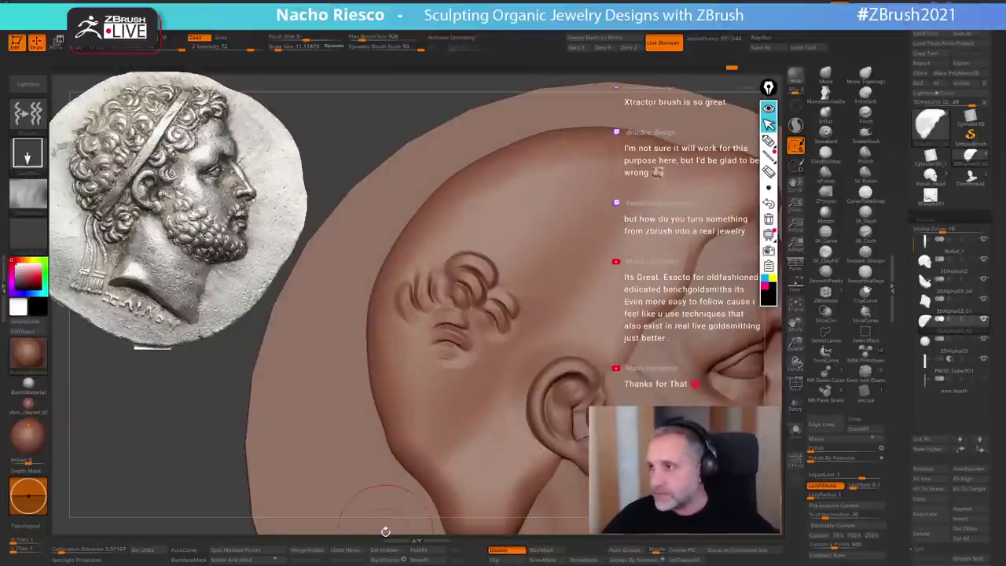
- Undo the stamped curl copies and the hand-sculpted original curl to restore the smooth hair surface
key("ctrl+z")
key("ctrl+z")
key("ctrl+z")
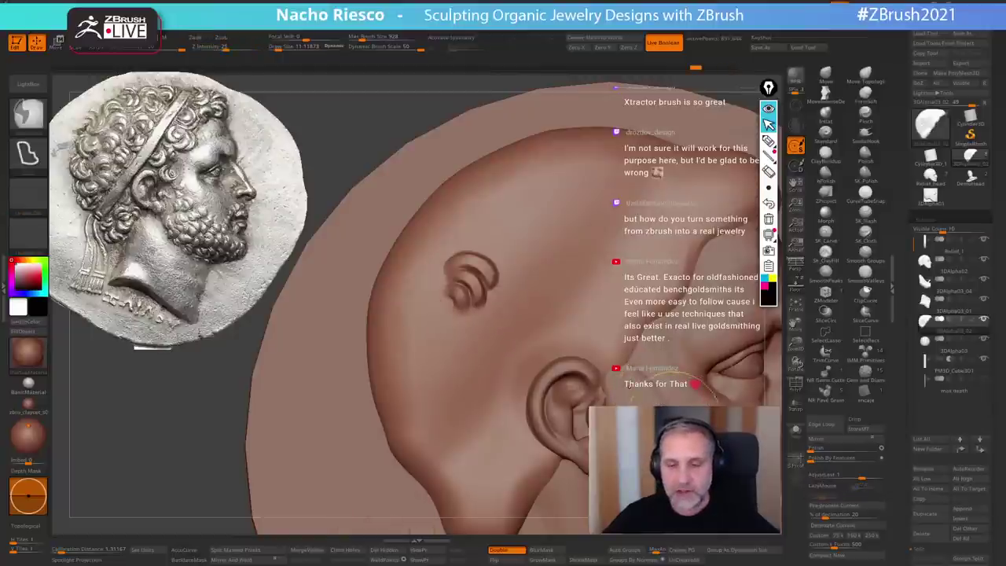
key("ctrl+z")
key("ctrl+z")
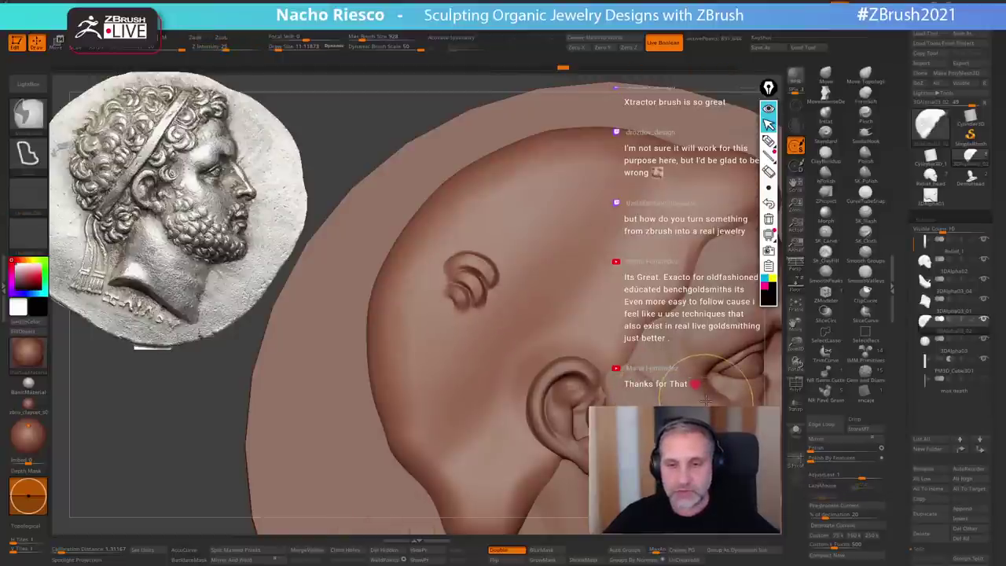
key("ctrl+z")
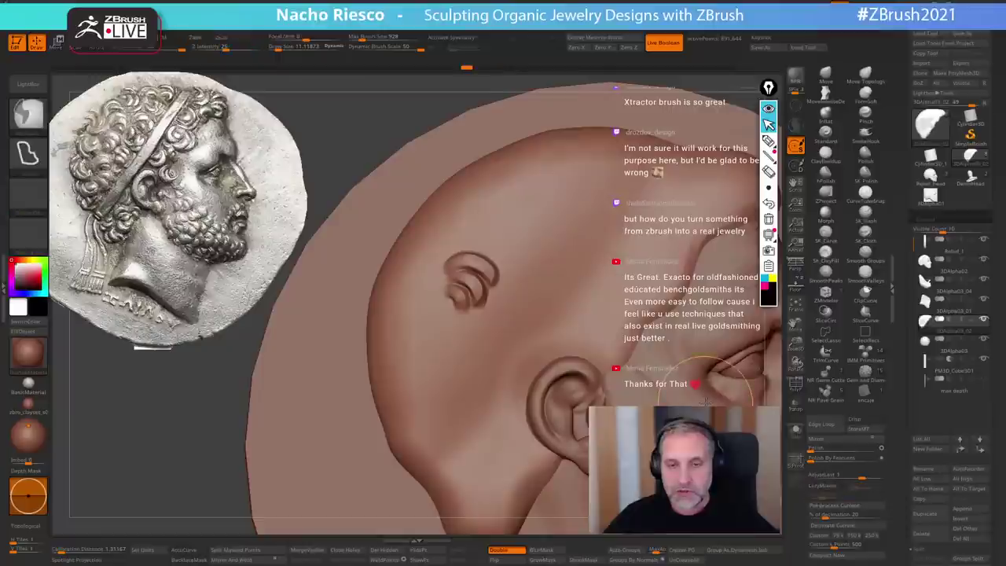
key("ctrl+z")
key("ctrl+z")
key("ctrl+z")
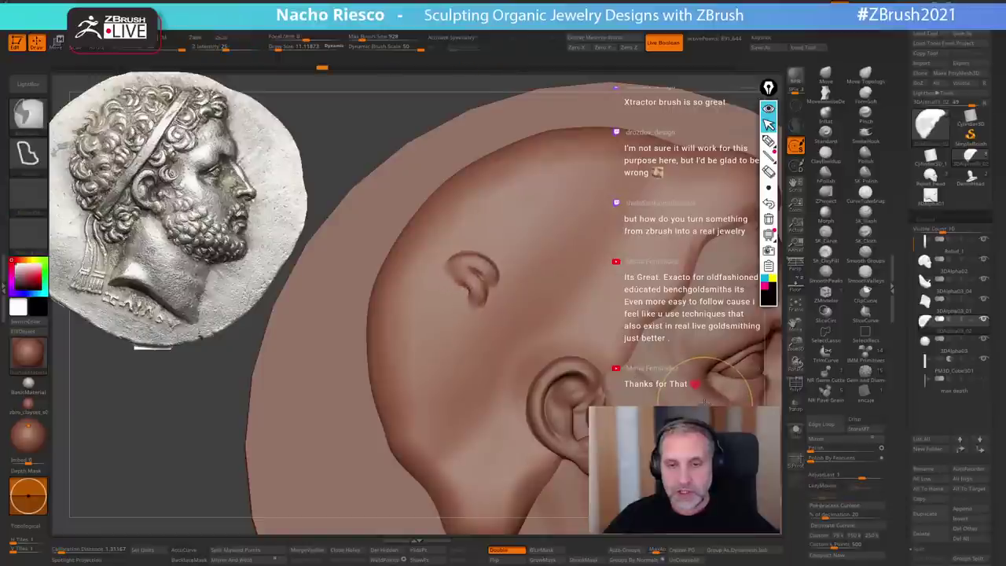
key("ctrl+z")
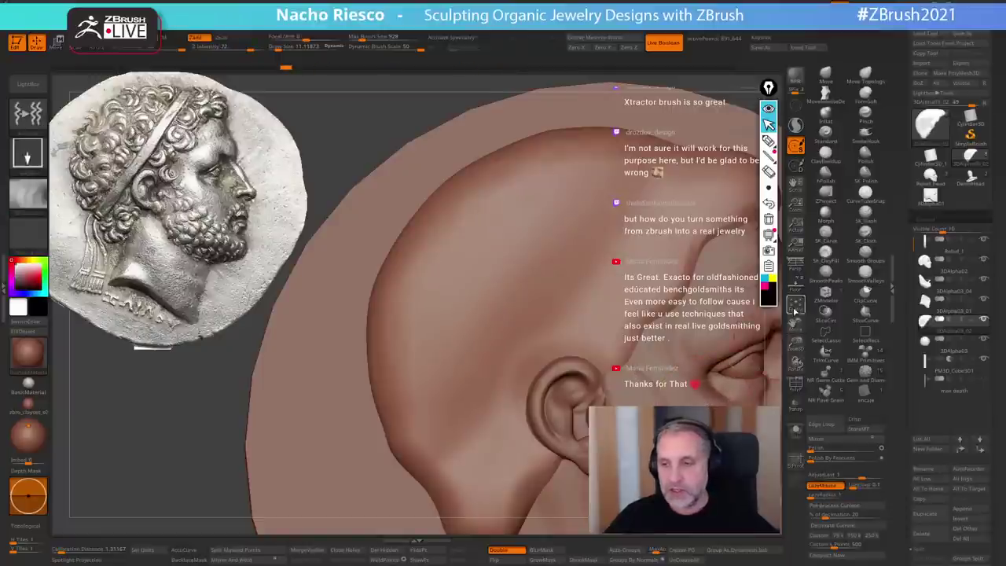
key("ctrl+z")
- Switch to the ClayBuildup brush with draw size about 4.3 and display the coin reference over the hair
mouse_move(534, 271)
right_mouse_down()
mouse_move(503, 270)
mouse_move(522, 343)
right_mouse_up()
mouse_move(440, 268)
right_mouse_down("alt")
mouse_move(563, 295)
mouse_move(573, 361)
right_mouse_up("alt")
left_click_drag(572, 361, 496, 349)
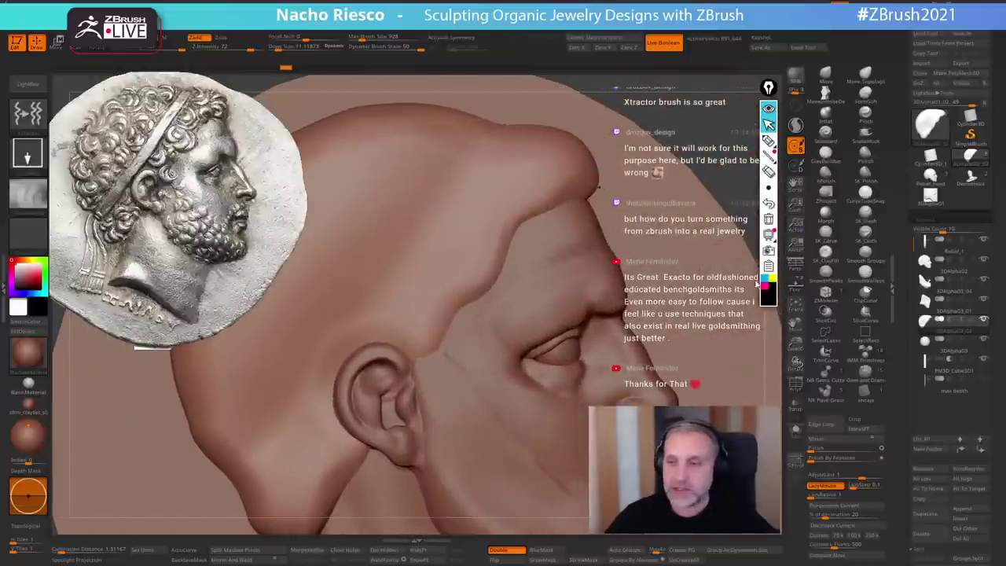
left_click(827, 155)
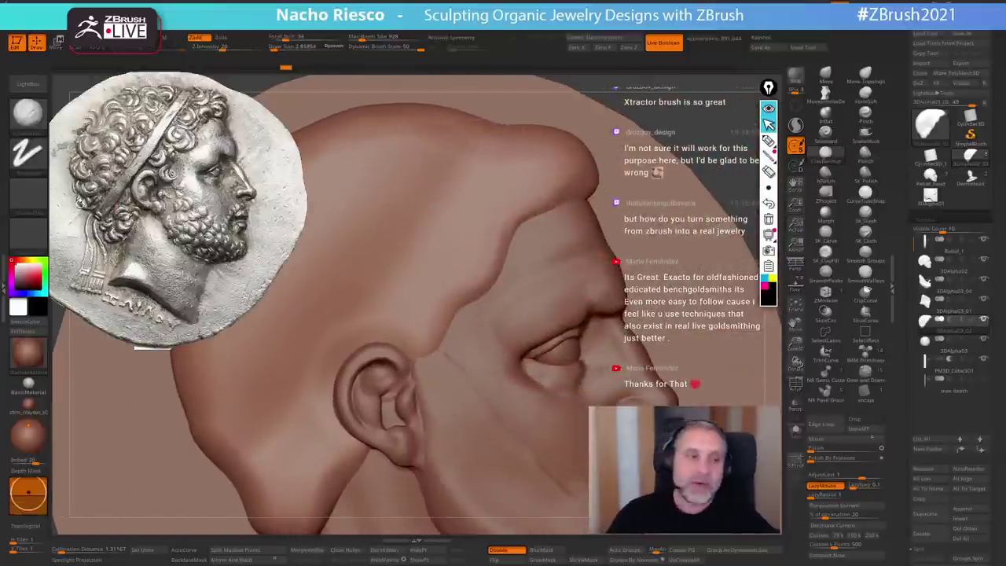
left_click(27, 197)
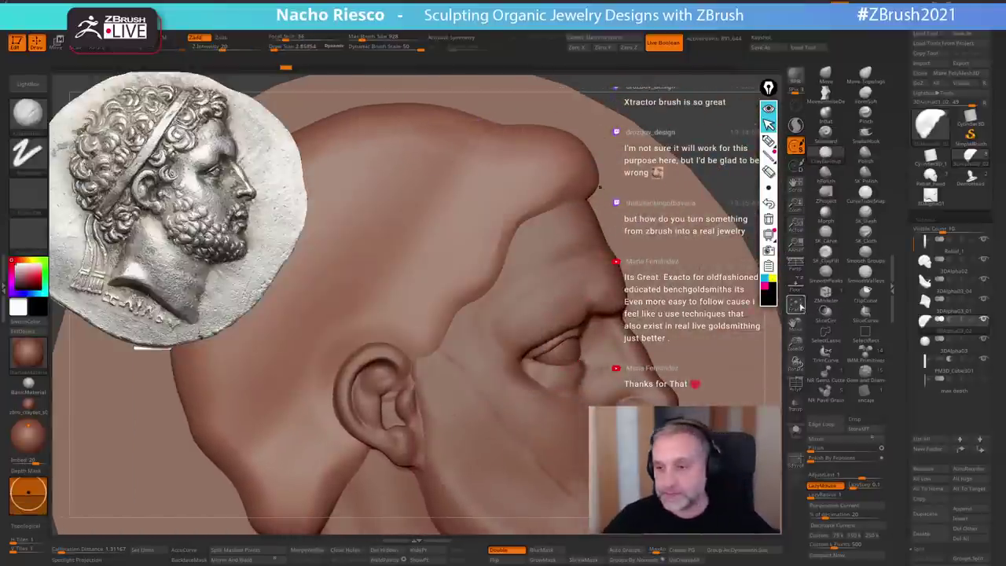
left_click(796, 286)
right_click_drag(494, 292, 511, 329, "alt")
key("s")
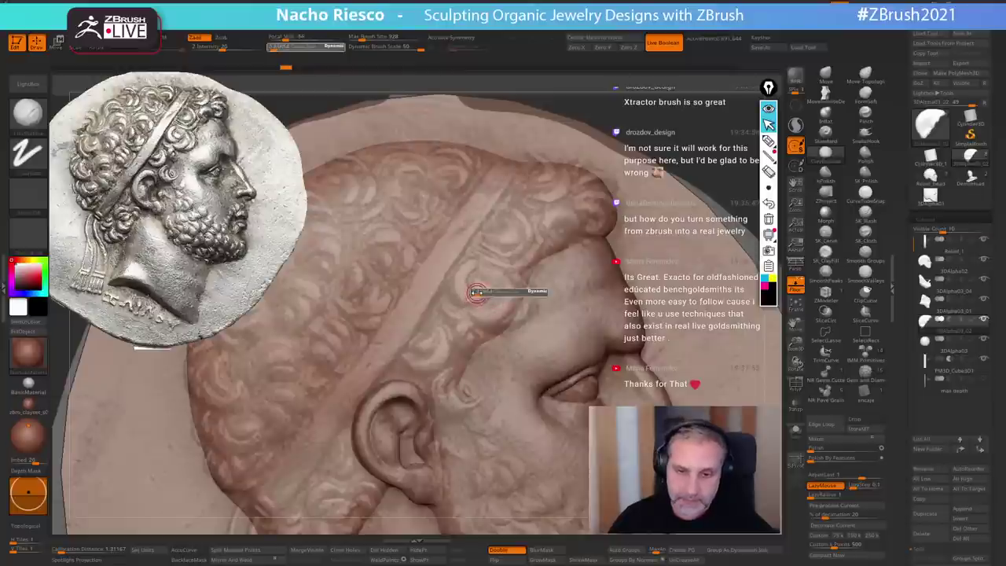
key("s")
left_click_drag(466, 289, 467, 288)
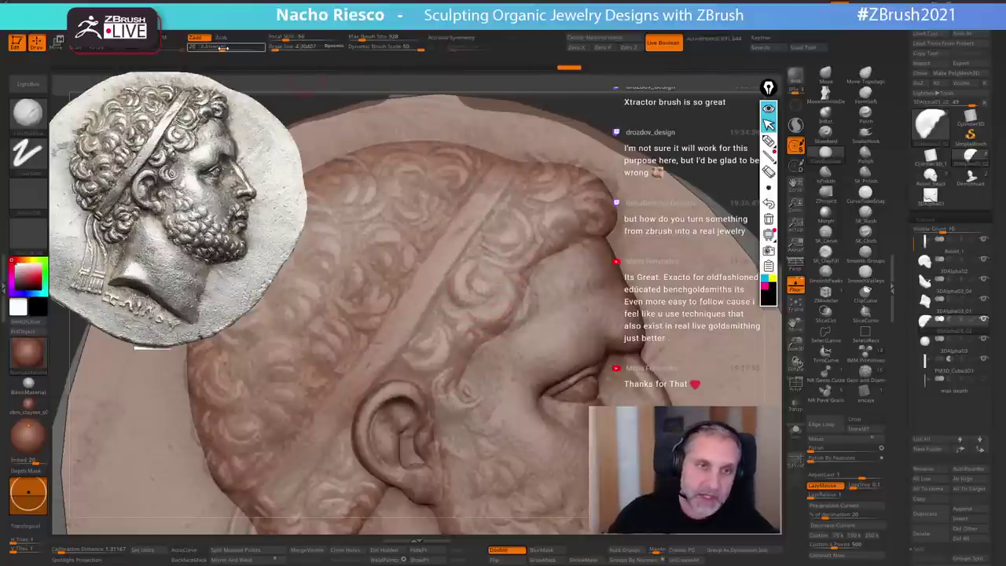
- Refine ClayBuildup's intensity and Focal Shift, reduce the draw size to about 3.53, and sculpt a first curl lock at the temple, hiding the reference
left_click_drag(223, 48, 226, 48)
left_click_drag(286, 38, 278, 38)
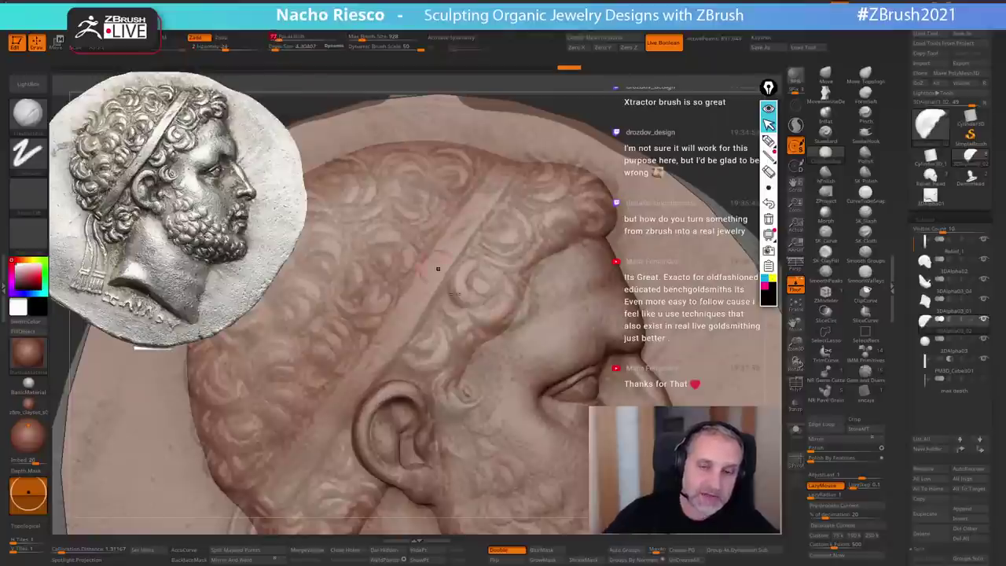
key("s")
mouse_move(463, 307)
left_mouse_down()
mouse_move(471, 265)
mouse_move(459, 275)
mouse_move(463, 299)
left_mouse_up()
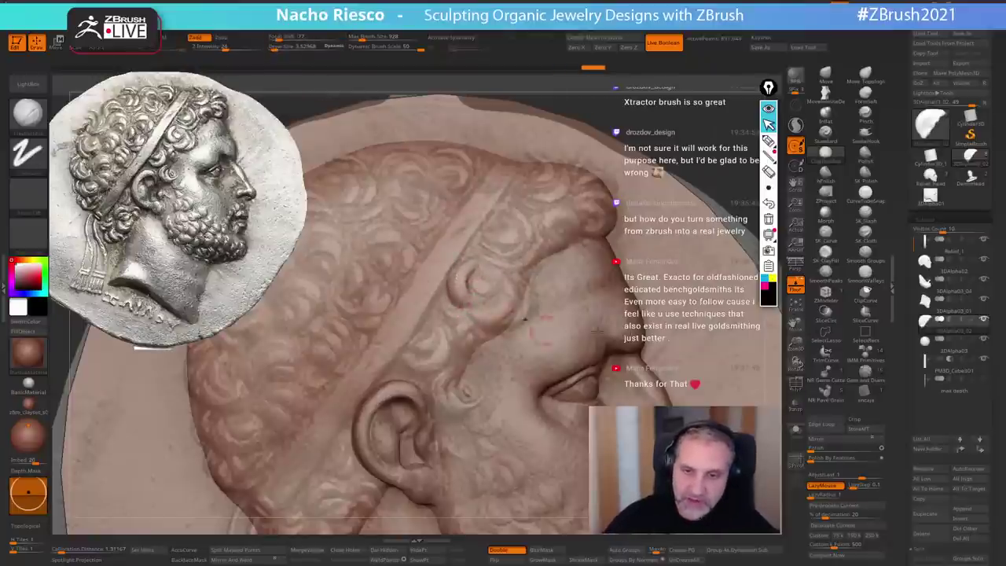
left_click(797, 289)
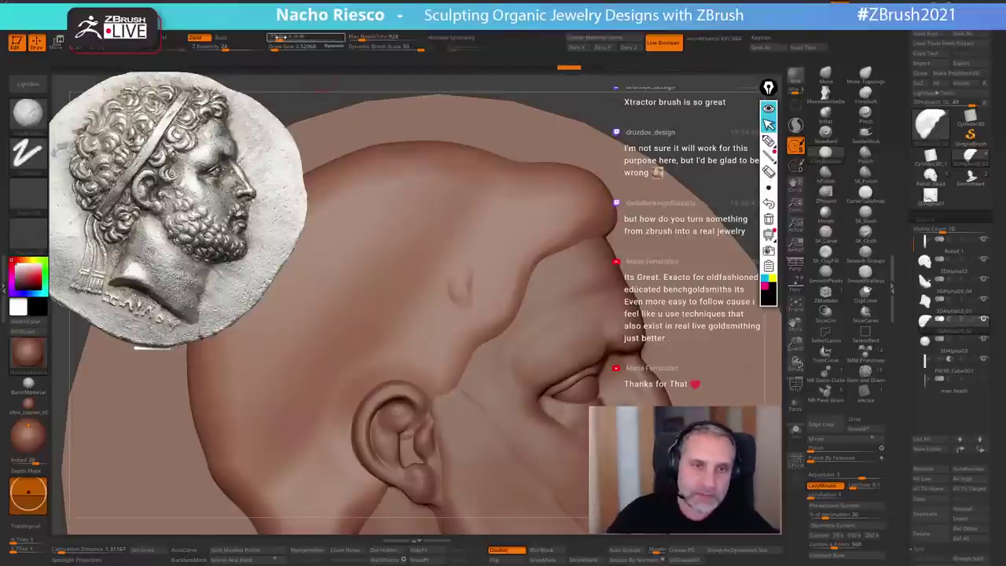
key("s")
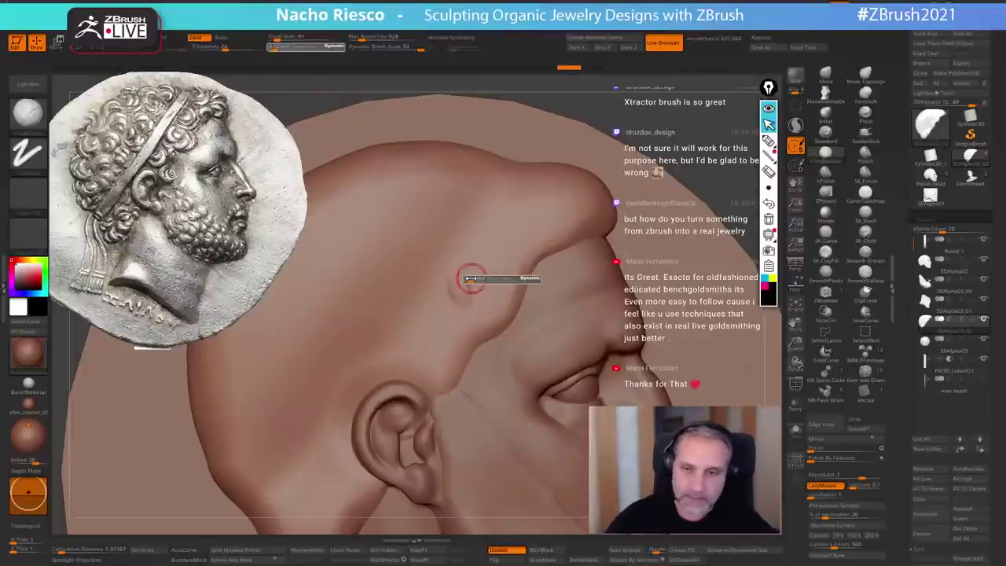
mouse_move(470, 272)
left_mouse_down()
mouse_move(456, 278)
mouse_move(467, 304)
left_mouse_up()
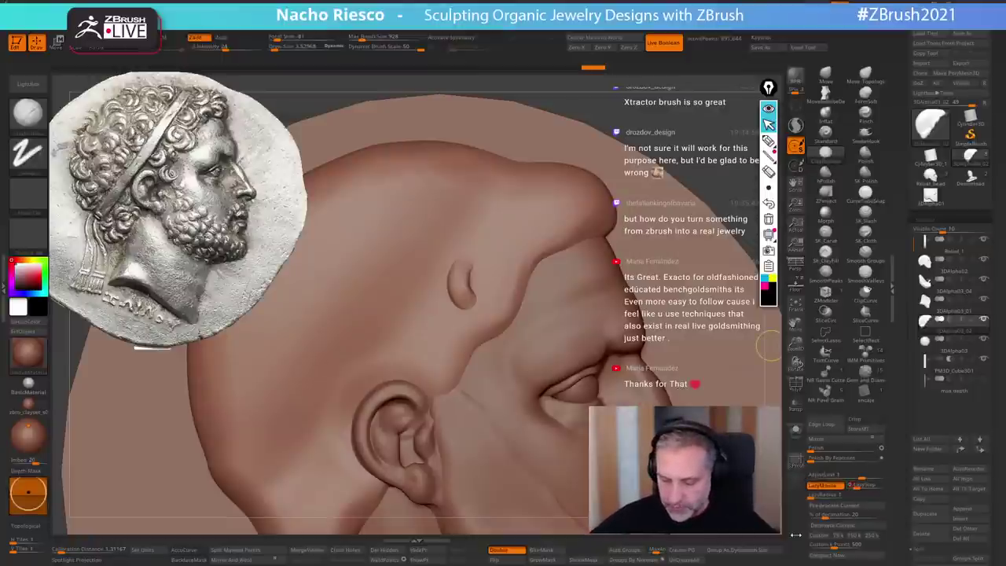
- Set LazyStep to 0.01 and Focal Shift to -72, try short strokes beside the first lock, and undo them
left_click(855, 485)
type("0.01")
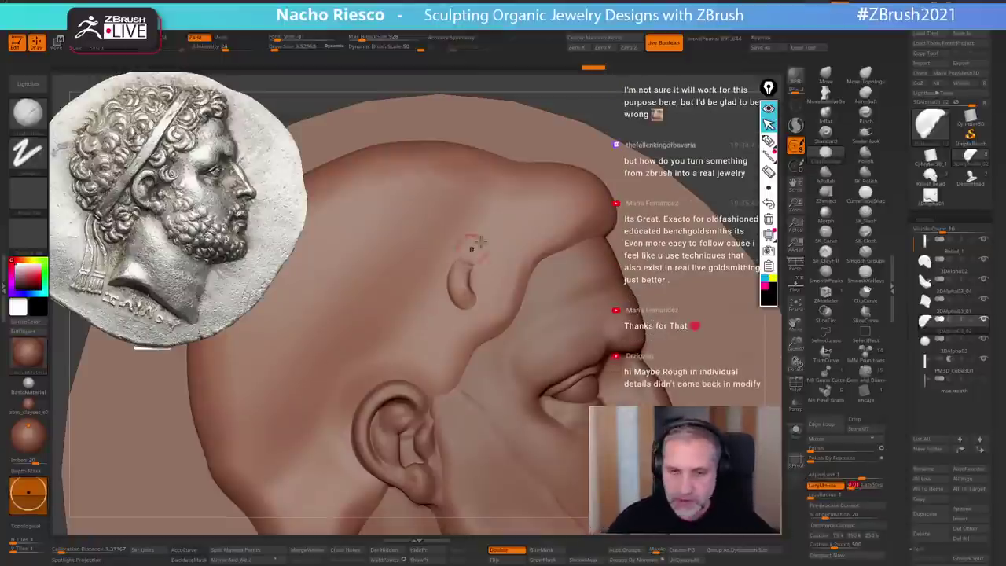
left_click_drag(480, 242, 498, 278)
key("ctrl+z")
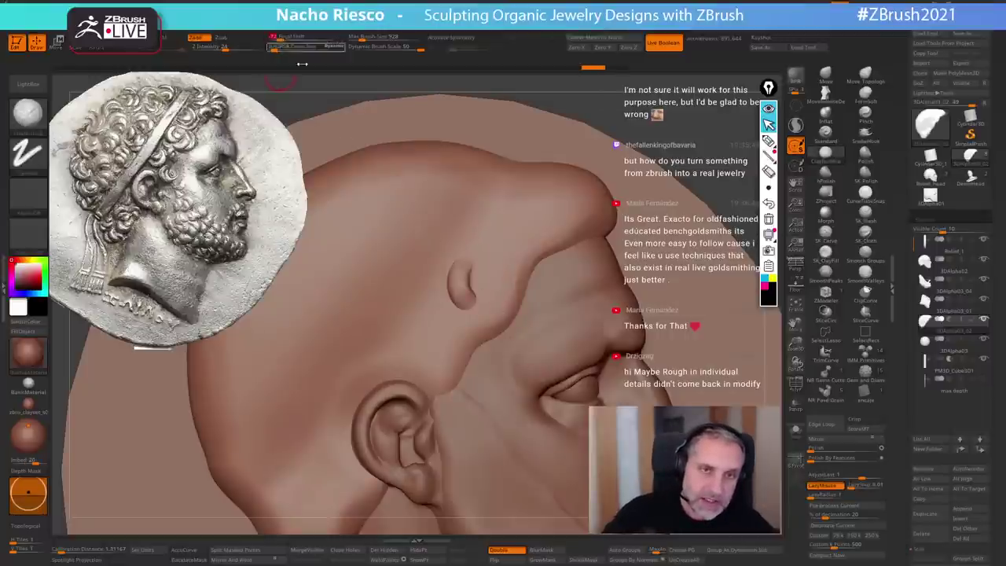
left_click_drag(472, 242, 503, 289)
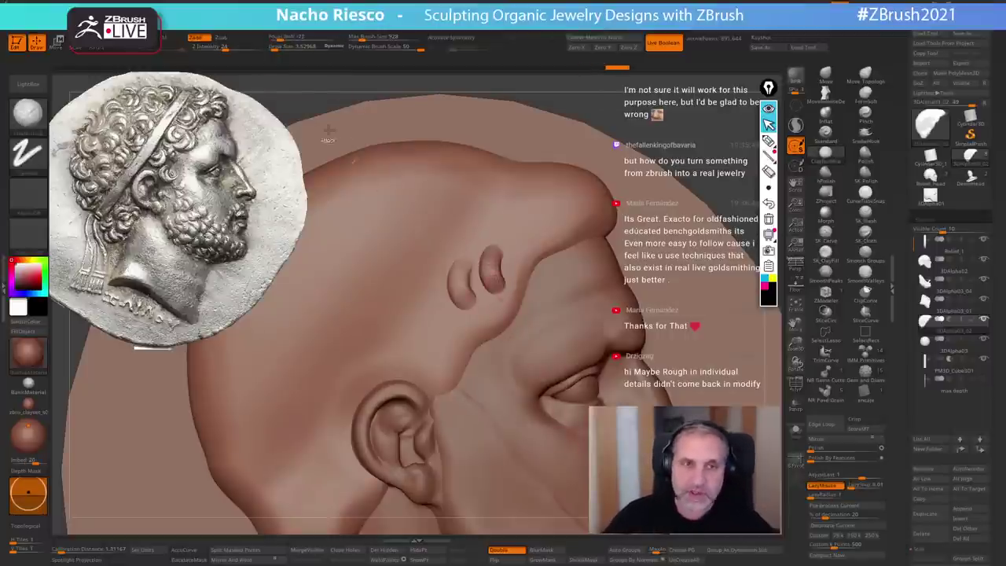
key("ctrl+z")
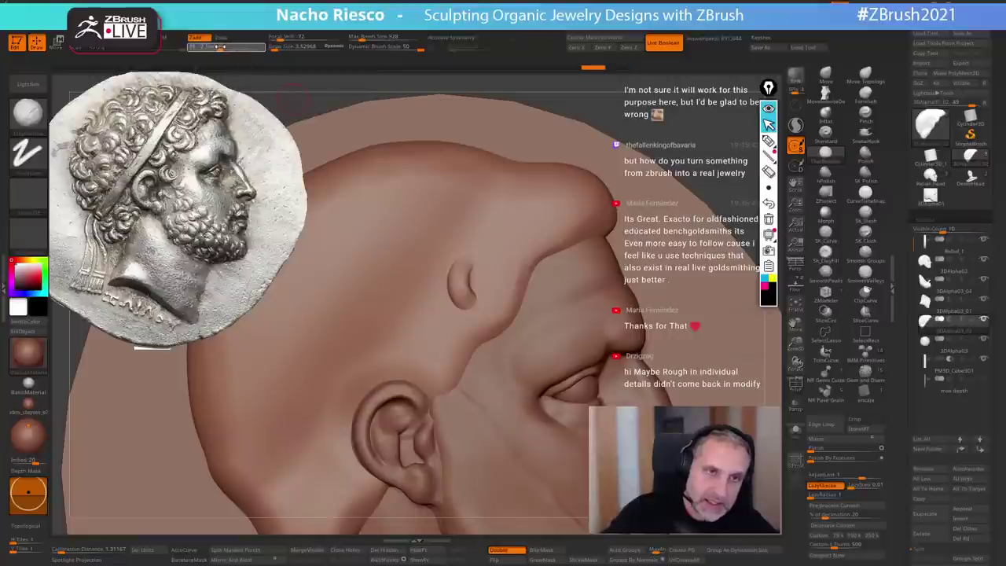
- Try several curved locks along the front hairline at Z Intensity 17, and undo them together with the deepened first lock
mouse_move(491, 234)
left_mouse_down()
mouse_move(501, 268)
mouse_move(529, 244)
left_mouse_up()
left_click_drag(511, 196, 561, 216)
left_click_drag(558, 178, 576, 212)
mouse_move(444, 209)
left_mouse_down()
mouse_move(483, 221)
mouse_move(474, 245)
left_mouse_up()
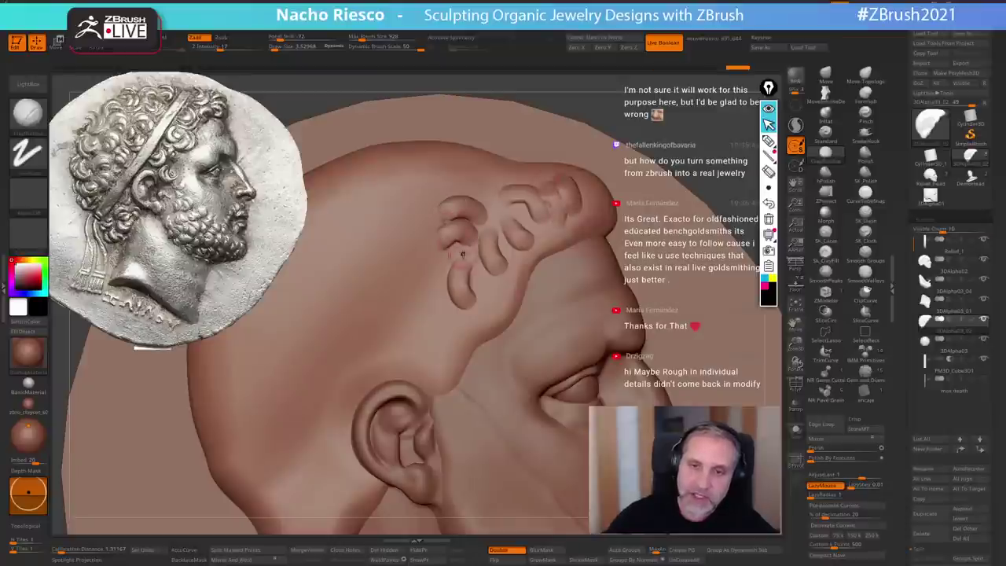
key("ctrl+z")
key("ctrl+z")
key("ctrl+z")
key("ctrl+z")
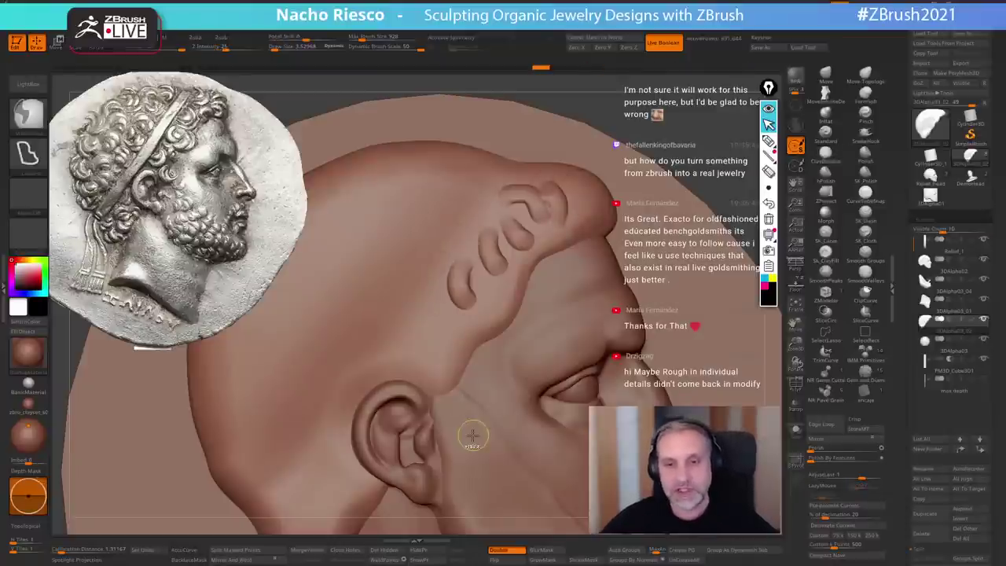
key("ctrl+z")
key("ctrl+z")
key("ctrl+z")
key("ctrl+z")
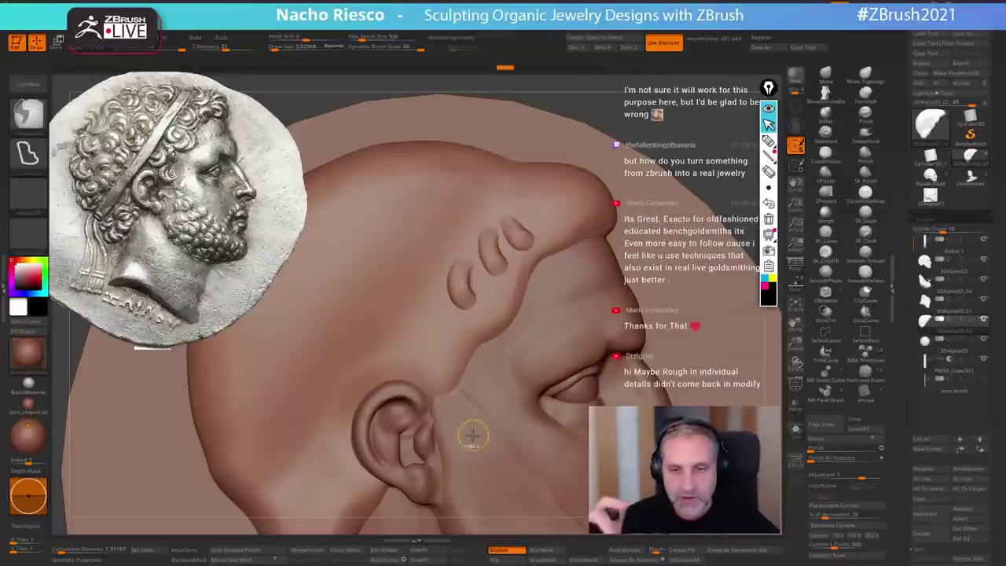
key("ctrl+z")
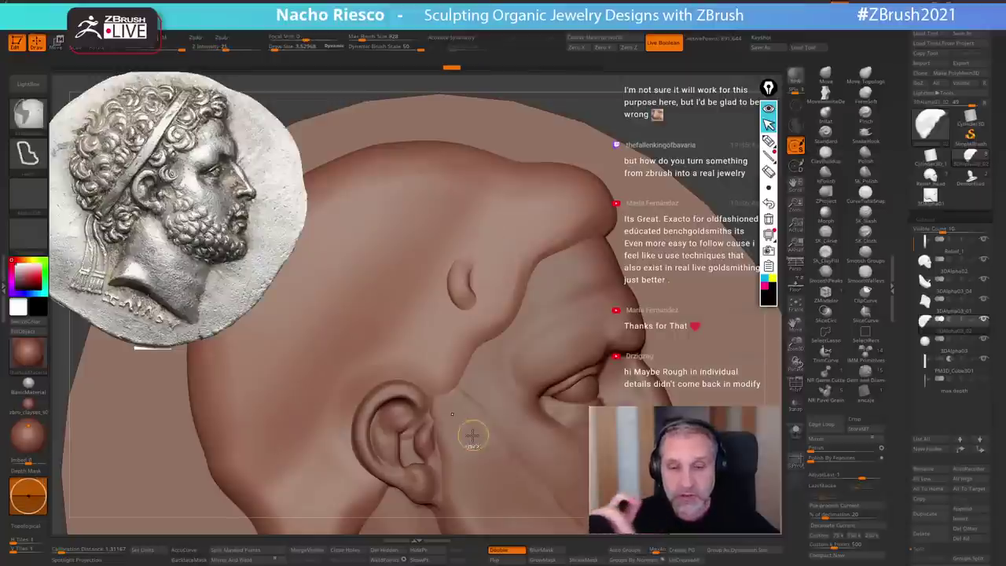
key("ctrl+z")
key("ctrl+z")
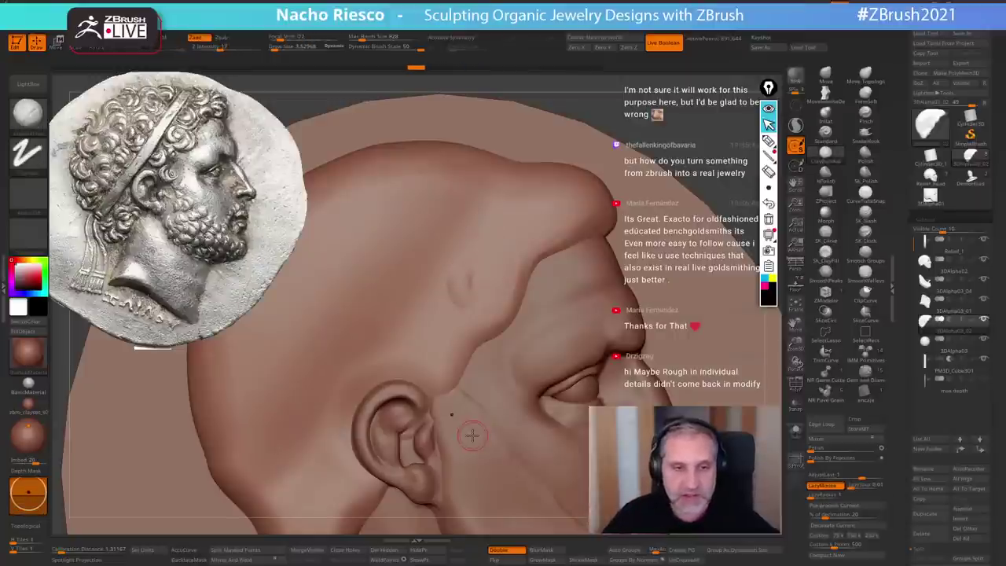
- Display the coin reference and trace the temple's spiral curl and the larger curl above it, in front of the headband
left_click_drag(727, 202, 719, 205, "shift")
key("shift+p")
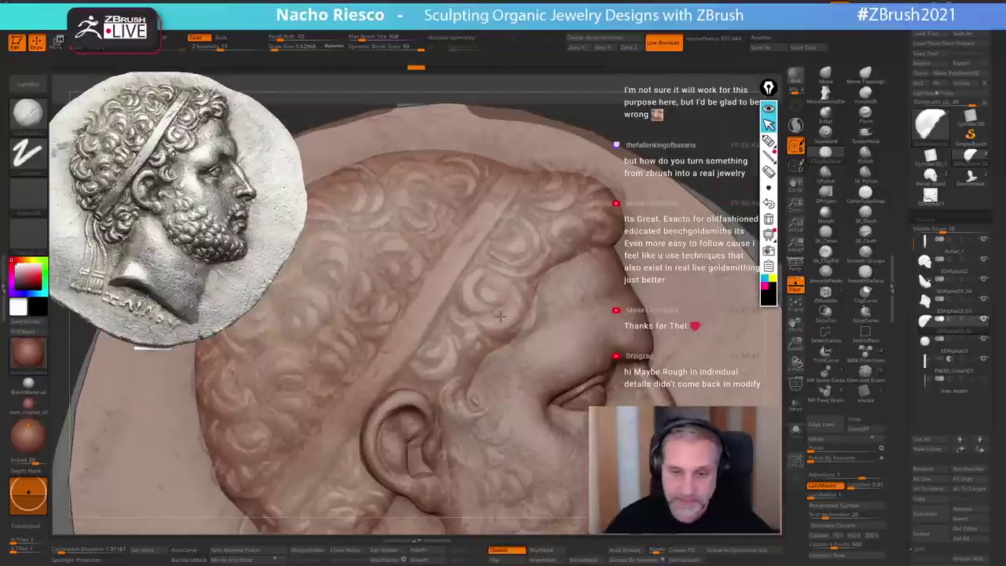
right_click_drag(496, 316, 486, 305, "ctrl")
key("s")
left_click_drag(487, 305, 484, 304)
mouse_move(479, 265)
left_mouse_down()
mouse_move(460, 284)
mouse_move(488, 311)
mouse_move(481, 276)
mouse_move(504, 333)
mouse_move(478, 330)
mouse_move(507, 289)
left_mouse_up()
key("ctrl+z")
key("s")
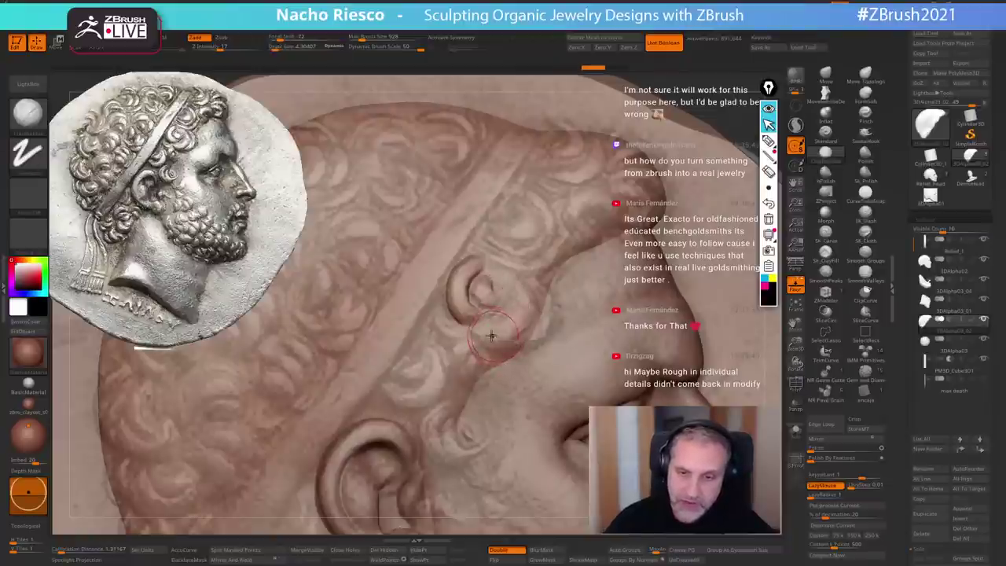
mouse_move(489, 335)
left_mouse_down()
mouse_move(515, 297)
mouse_move(502, 316)
left_mouse_up()
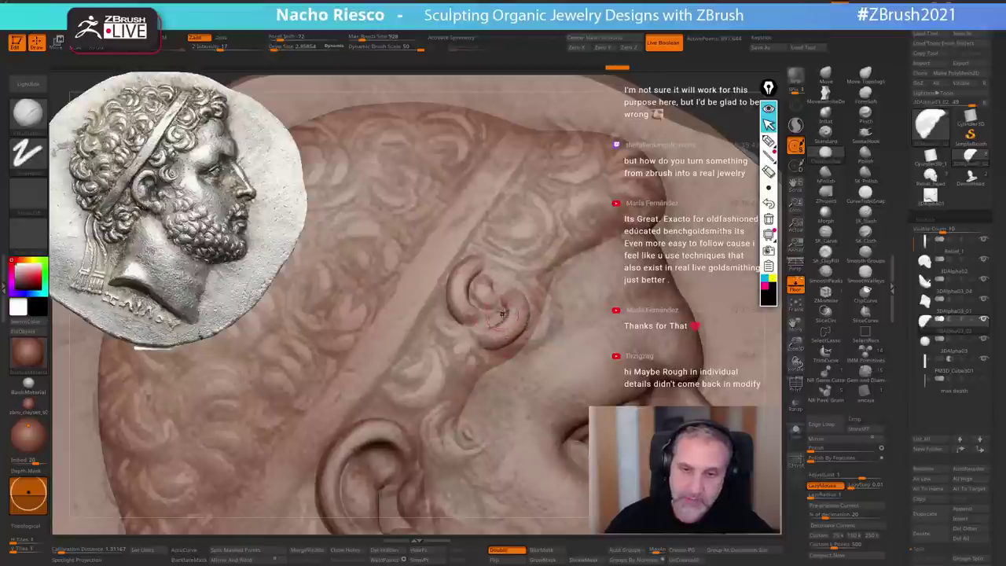
mouse_move(492, 242)
left_mouse_down()
mouse_move(507, 247)
mouse_move(543, 216)
mouse_move(503, 228)
mouse_move(551, 257)
left_mouse_up()
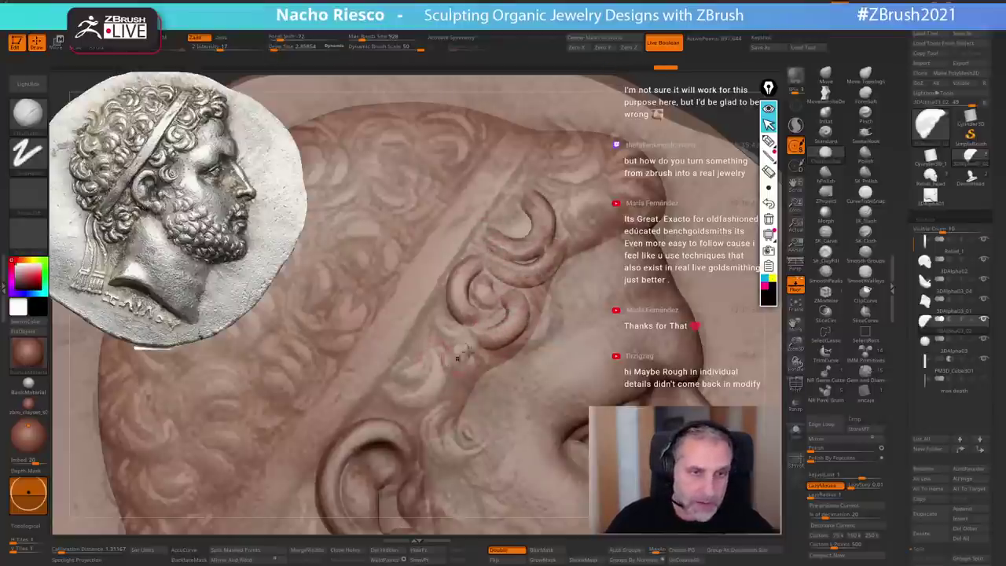
- Sculpt the smaller locks and the round curl between the temple and the ear, following the reference with draw size about 2.29
key("s")
mouse_move(467, 339)
left_mouse_down()
mouse_move(433, 321)
mouse_move(428, 306)
left_mouse_up()
mouse_move(474, 344)
left_mouse_down()
mouse_move(448, 371)
mouse_move(459, 393)
left_mouse_up()
key("s")
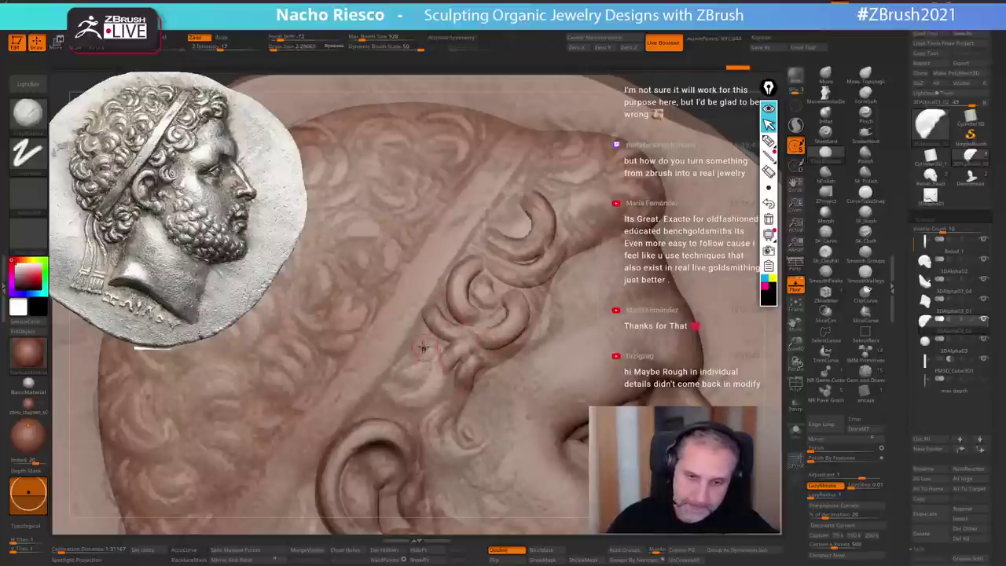
mouse_move(425, 348)
left_mouse_down()
mouse_move(440, 377)
mouse_move(401, 405)
mouse_move(408, 349)
left_mouse_up()
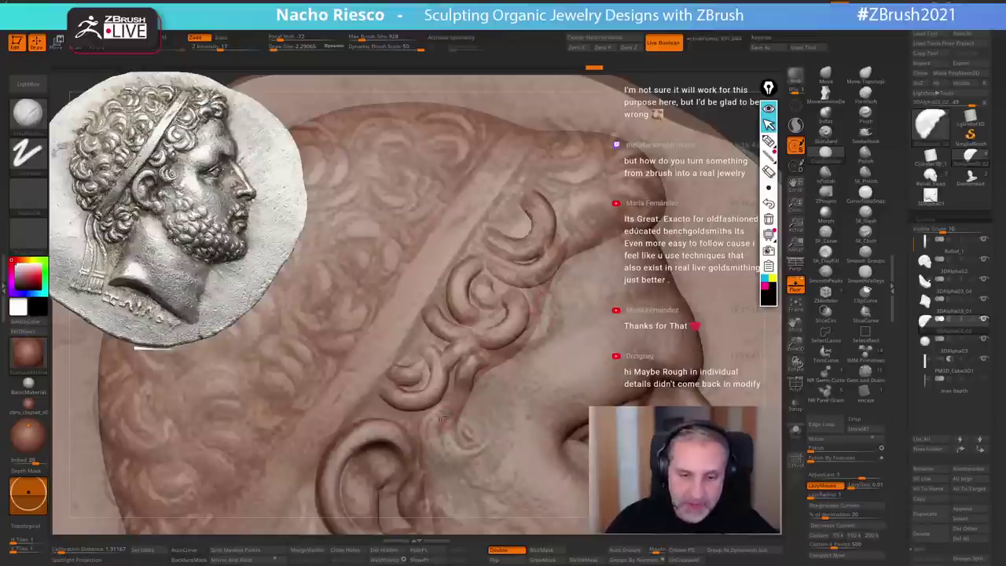
left_click_drag(442, 419, 442, 445)
- Finish the curl in front of the ear and try the SnakeHook brush on it, undoing the trial strokes
left_click(866, 134)
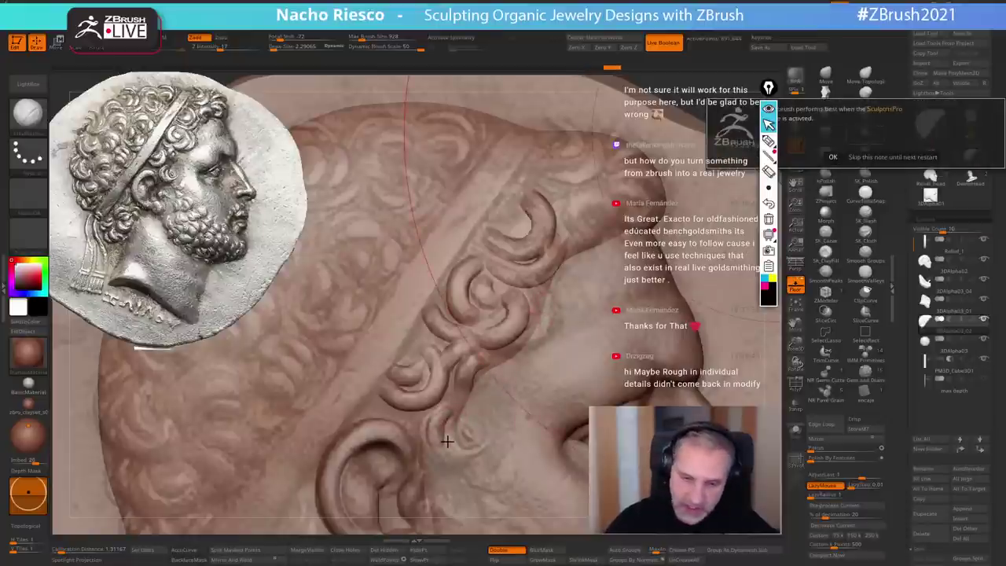
left_click(891, 157)
key("s")
mouse_move(446, 446)
left_mouse_down()
mouse_move(435, 436)
mouse_move(446, 460)
mouse_move(437, 416)
mouse_move(434, 460)
mouse_move(444, 433)
mouse_move(450, 464)
mouse_move(444, 448)
mouse_move(463, 453)
mouse_move(448, 466)
mouse_move(483, 451)
mouse_move(442, 438)
left_mouse_up()
key("ctrl+z")
key("s")
key("ctrl+z")
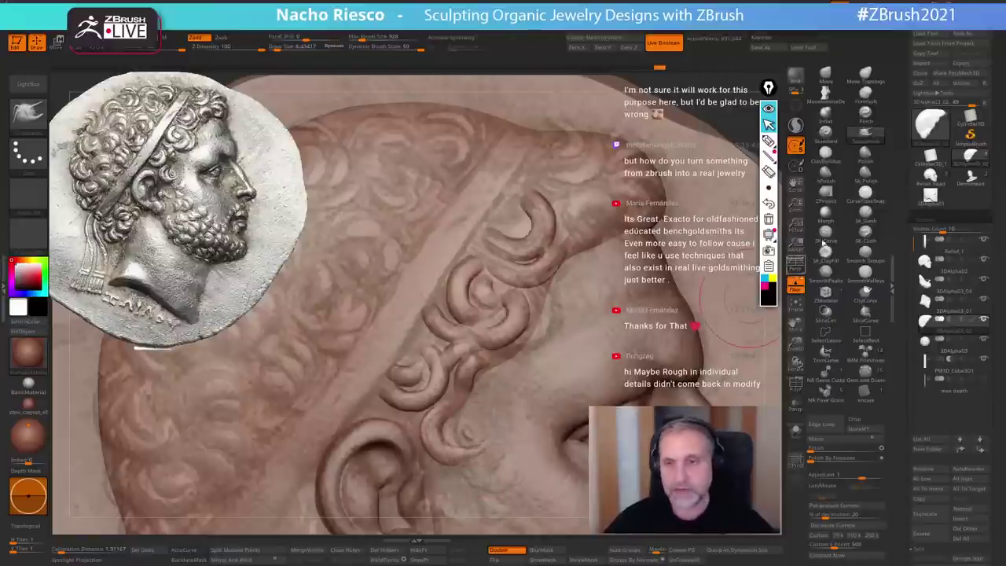
- Return to ClayBuildup with draw size about 2.29 and sculpt the curls above the forehead from the reference, undoing the unwanted stroke
left_click(827, 155)
key("s")
left_click(580, 225)
right_click_drag(581, 225, 545, 321, "alt")
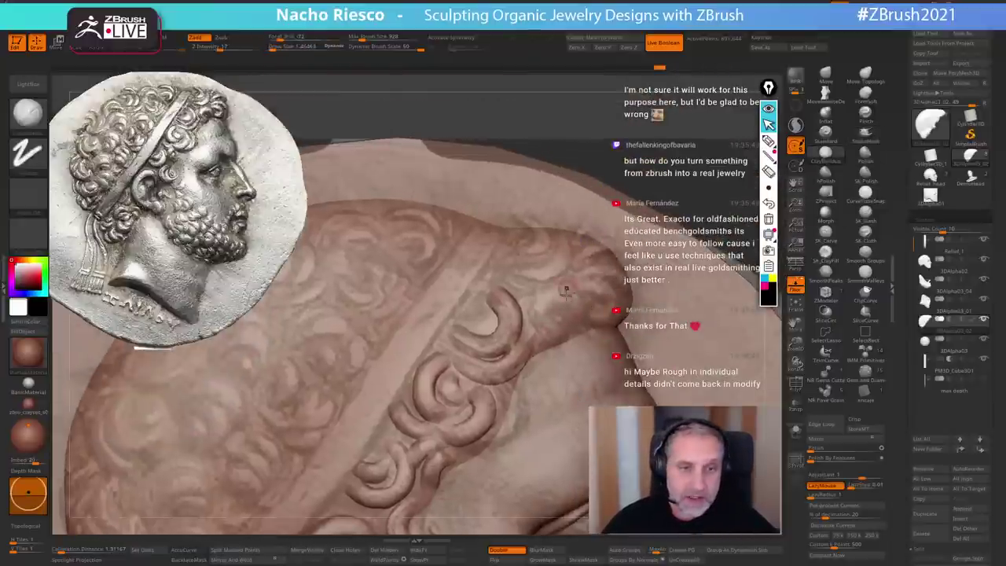
mouse_move(574, 317)
left_mouse_down()
mouse_move(586, 308)
mouse_move(541, 292)
mouse_move(550, 338)
left_mouse_up()
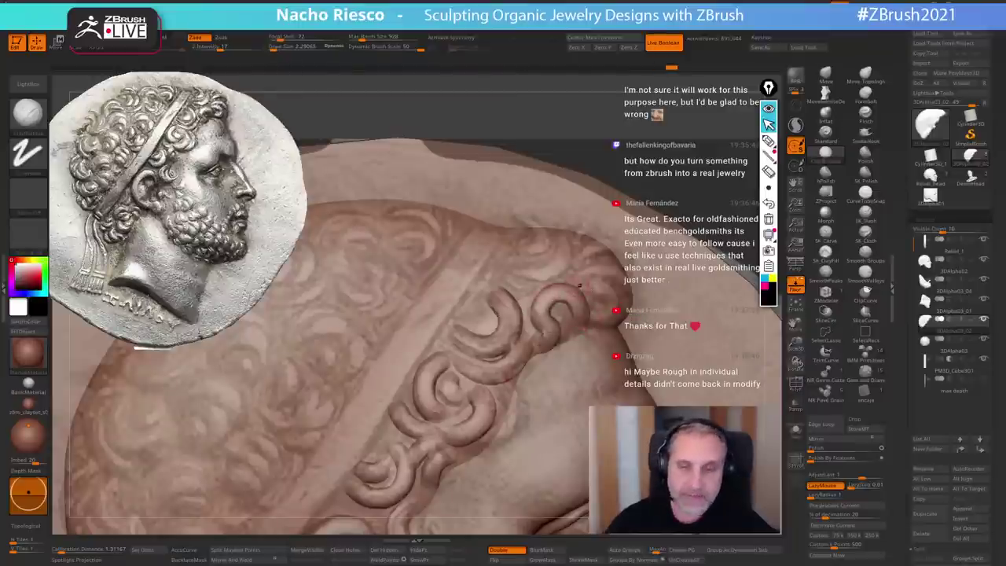
mouse_move(520, 272)
left_mouse_down()
mouse_move(544, 278)
mouse_move(568, 252)
mouse_move(559, 245)
mouse_move(536, 274)
mouse_move(568, 260)
mouse_move(519, 251)
mouse_move(545, 226)
left_mouse_up()
key("ctrl+z")
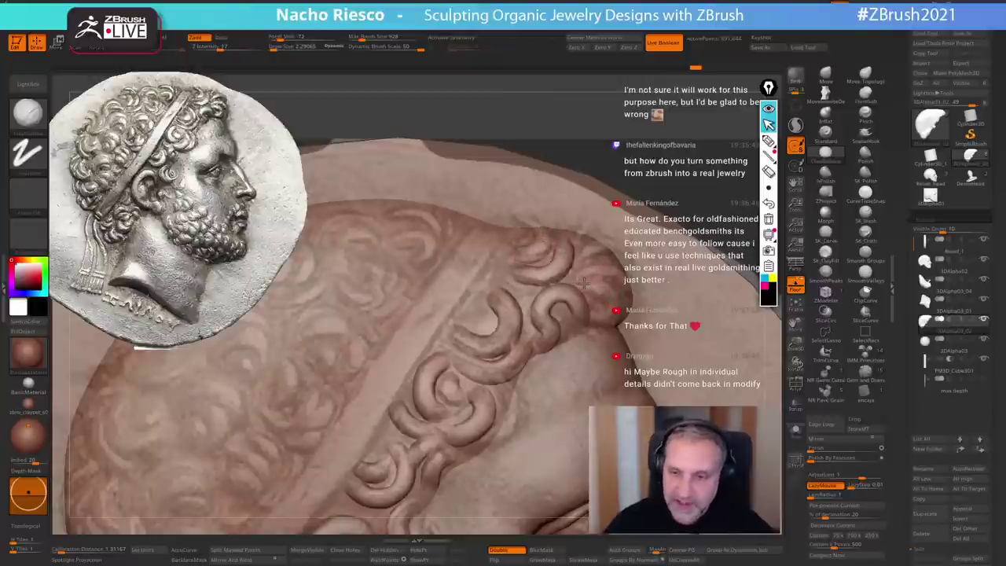
- Sculpt the remaining locks above the forehead and the small curl beside the headband with ClayBuildup strokes, following the reference
mouse_move(583, 283)
left_mouse_down()
mouse_move(605, 290)
mouse_move(611, 317)
left_mouse_up()
right_click_drag(609, 319, 588, 270)
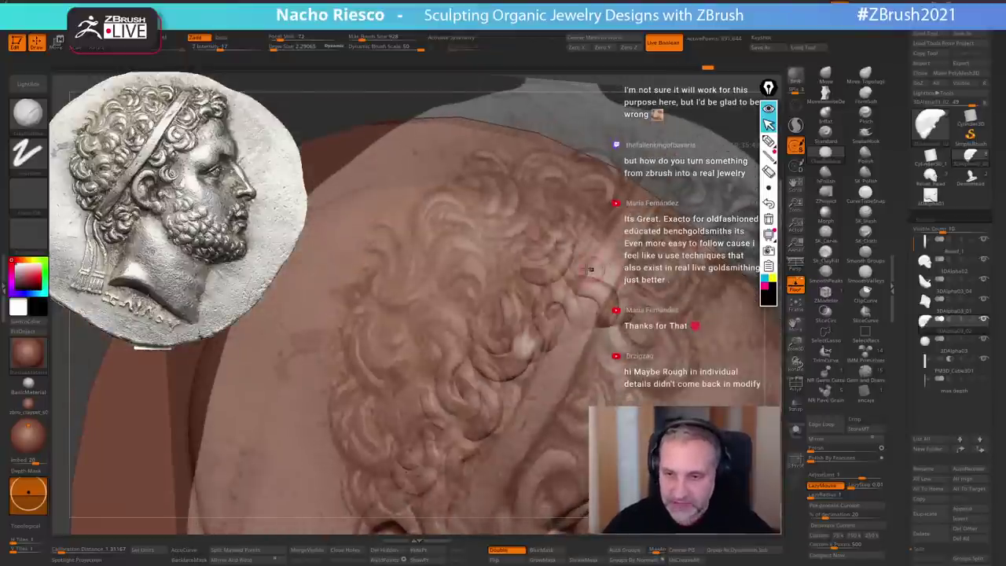
mouse_move(595, 269)
left_mouse_down()
mouse_move(618, 275)
mouse_move(630, 302)
left_mouse_up()
left_click_drag(580, 252, 621, 252)
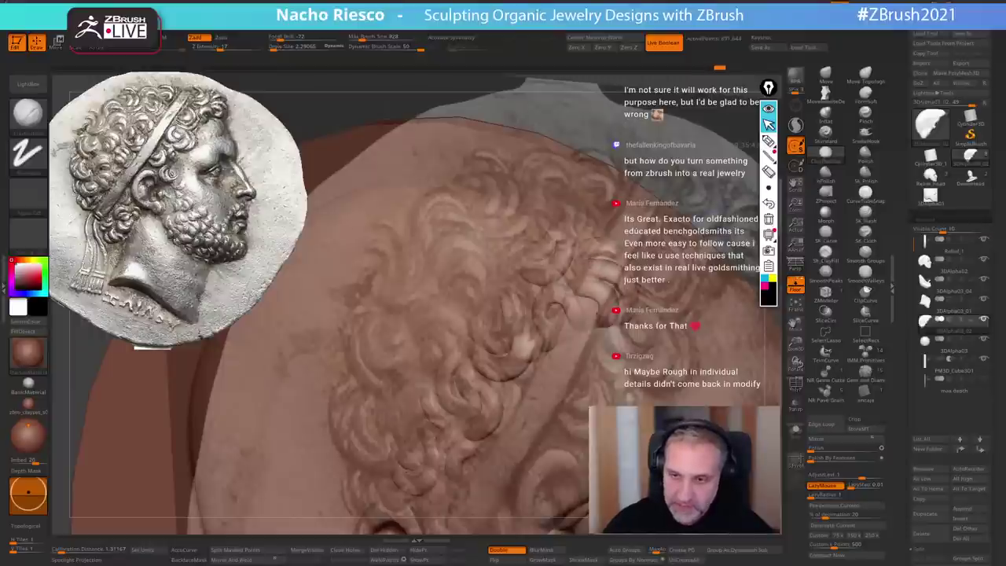
mouse_move(613, 257)
right_mouse_down()
mouse_move(374, 298)
mouse_move(600, 315)
right_mouse_up()
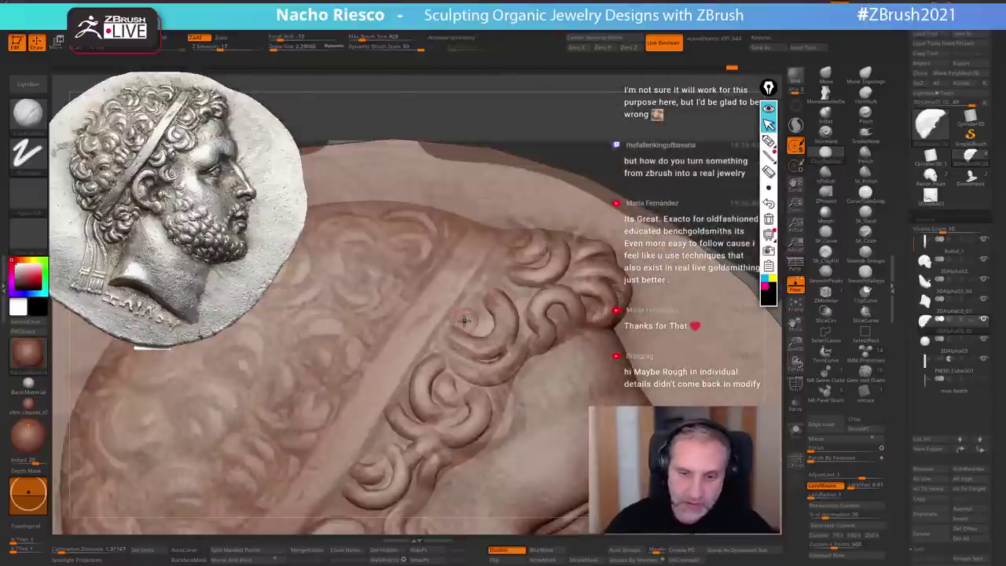
left_click_drag(462, 323, 491, 323)
left_click_drag(477, 283, 500, 280)
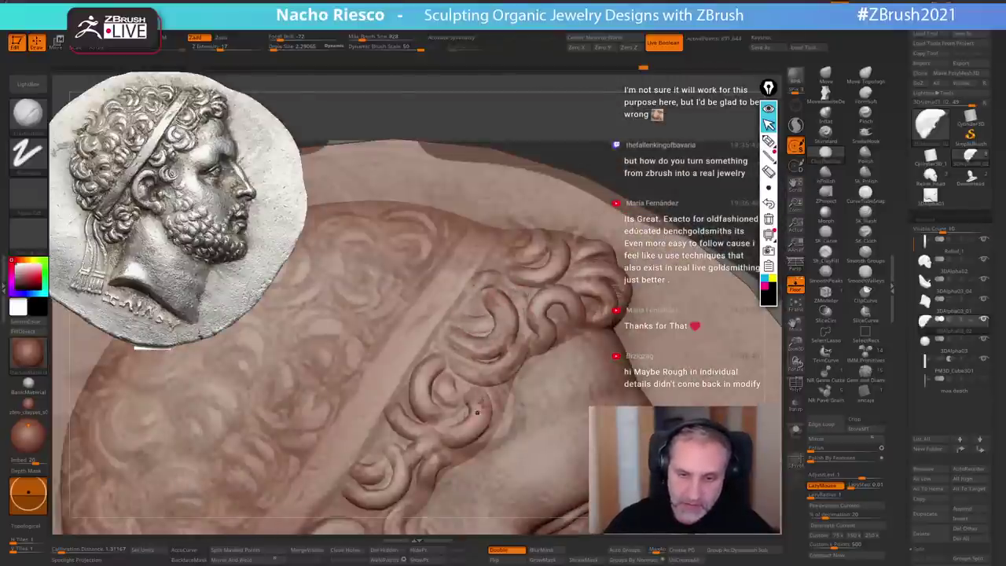
- Sculpt the first locks behind and below the ear, undoing the unwanted strokes
right_click_drag(477, 412, 583, 315, "alt")
key("ctrl+shift+z")
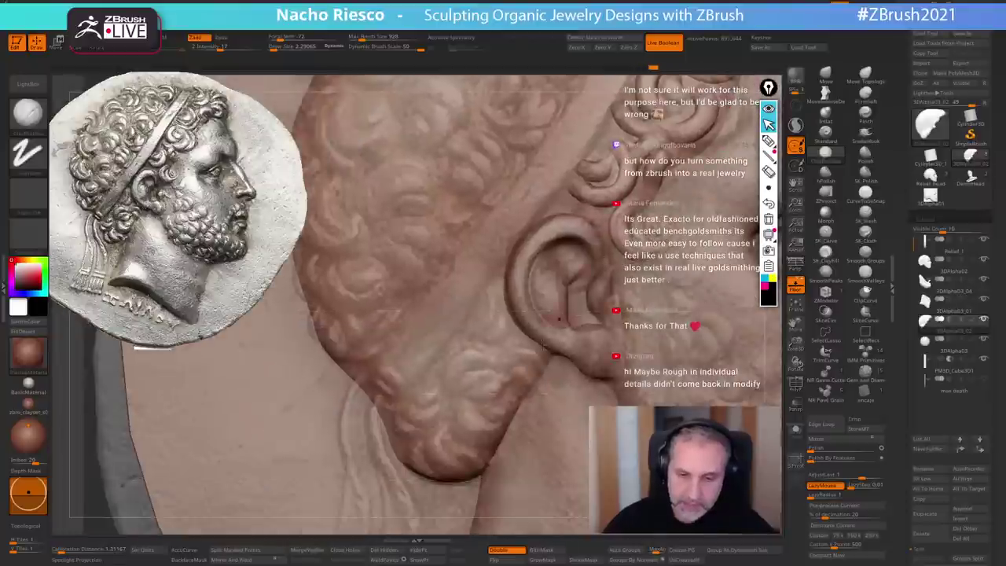
mouse_move(540, 367)
left_mouse_down()
mouse_move(494, 369)
mouse_move(501, 381)
left_mouse_up()
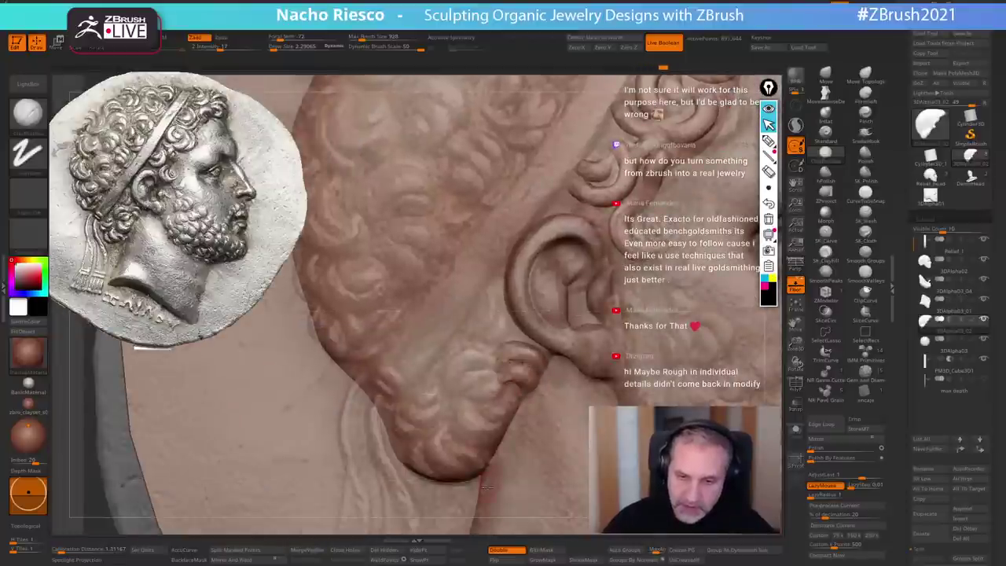
key("ctrl+z")
mouse_move(486, 340)
left_mouse_down()
mouse_move(504, 305)
mouse_move(493, 283)
left_mouse_up()
key("ctrl+z")
mouse_move(470, 327)
left_mouse_down()
mouse_move(493, 294)
mouse_move(477, 277)
left_mouse_up()
right_click_drag(107, 186, 208, 180, "alt")
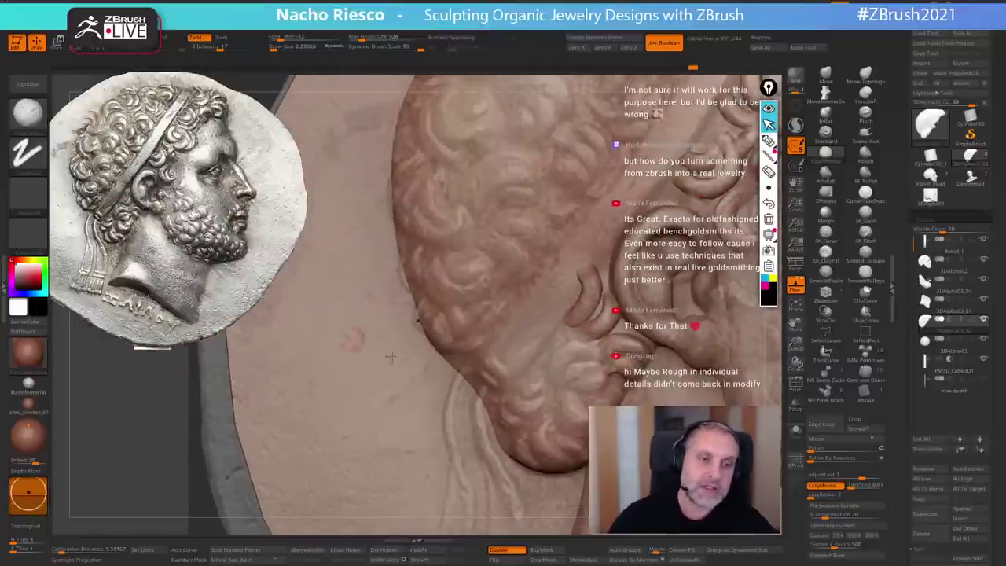
- Build the round curl and its surrounding locks at the nape, just below the ear
right_click_drag(555, 363, 580, 355)
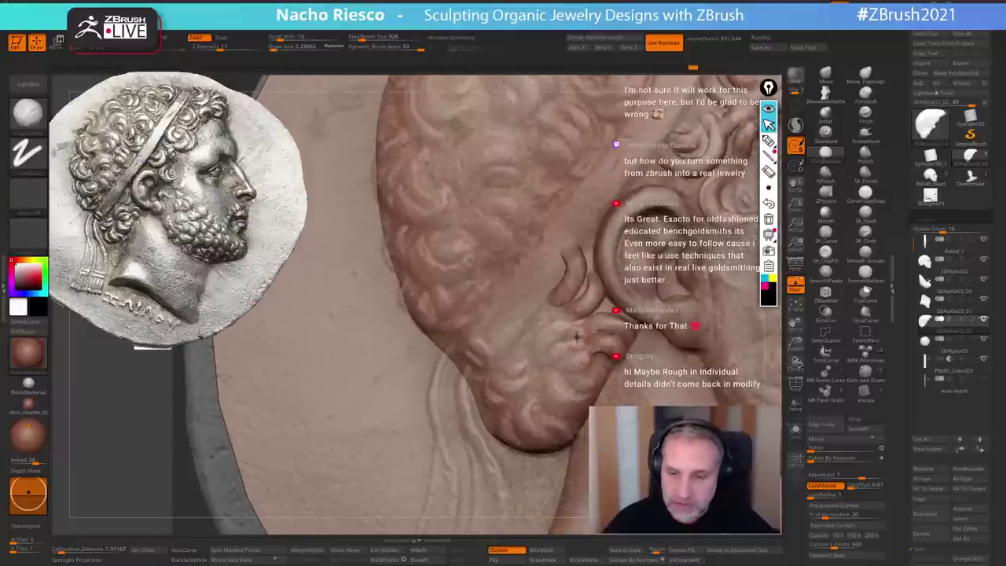
key("s")
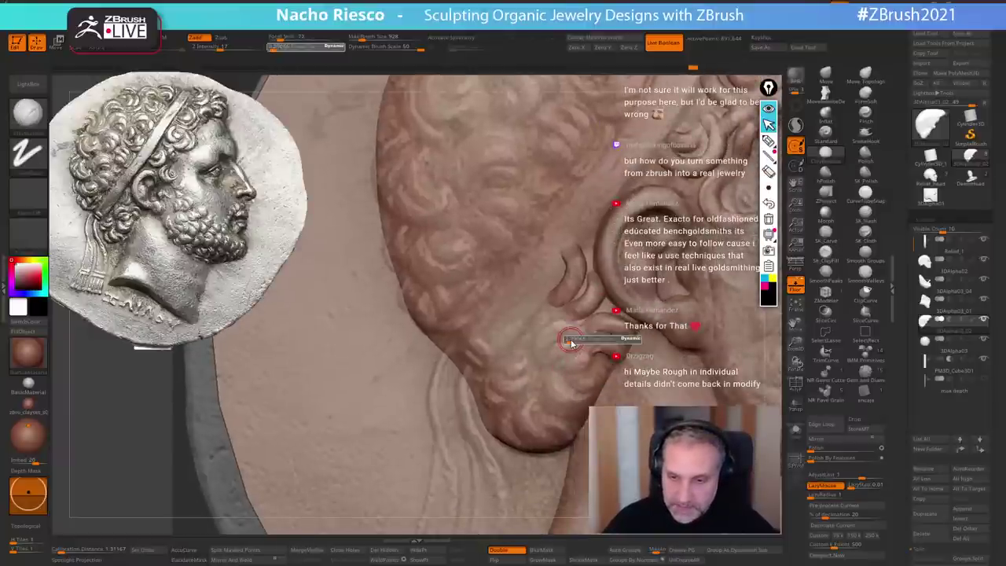
mouse_move(580, 333)
left_mouse_down()
mouse_move(552, 326)
mouse_move(530, 351)
mouse_move(582, 358)
mouse_move(562, 401)
mouse_move(547, 373)
mouse_move(588, 399)
left_mouse_up()
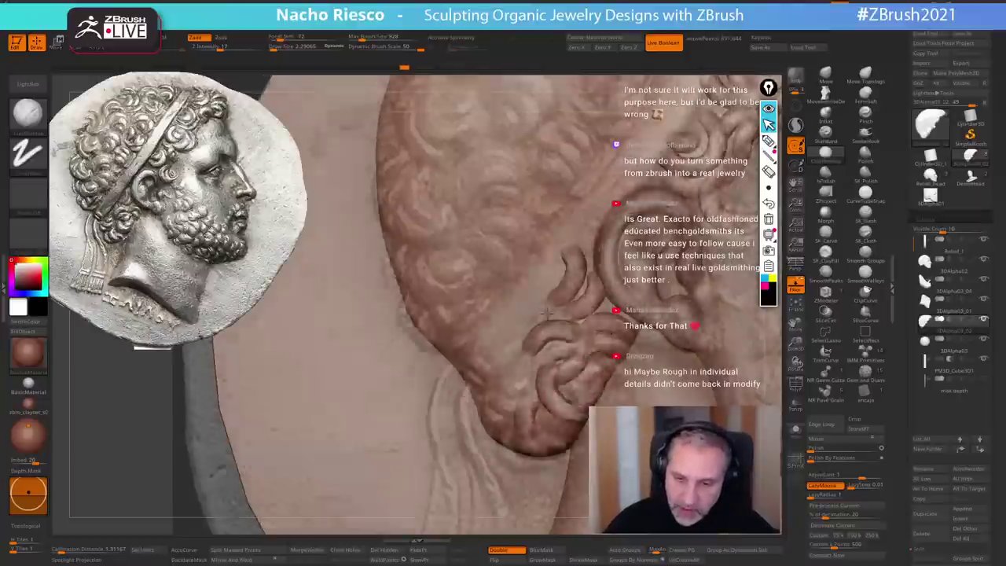
key("ctrl+shift+t")
mouse_move(533, 393)
left_mouse_down()
mouse_move(525, 440)
mouse_move(568, 436)
mouse_move(551, 417)
mouse_move(570, 463)
left_mouse_up()
- Sculpt the locks at the lower tip and back edge of the nape hair, tracing the coin reference
right_click_drag(570, 462, 524, 417)
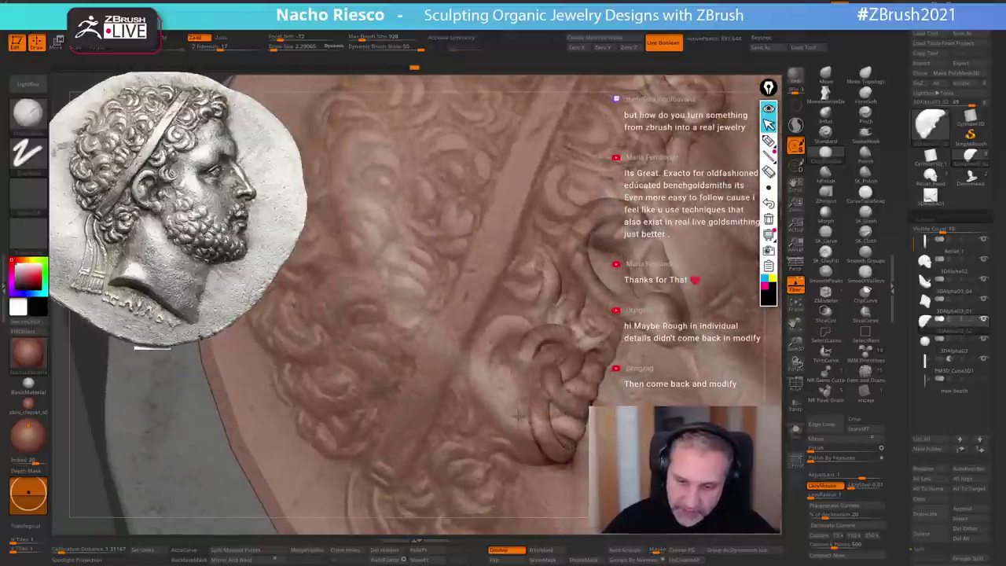
mouse_move(519, 415)
left_mouse_down()
mouse_move(528, 457)
mouse_move(542, 464)
left_mouse_up()
right_click_drag(542, 464, 520, 412)
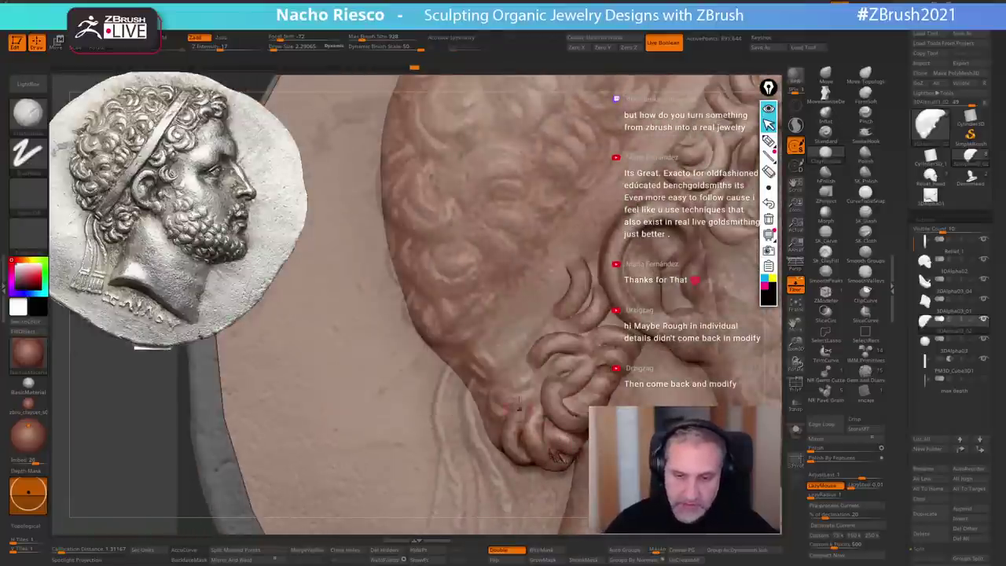
mouse_move(531, 390)
left_mouse_down()
mouse_move(490, 406)
mouse_move(492, 376)
left_mouse_up()
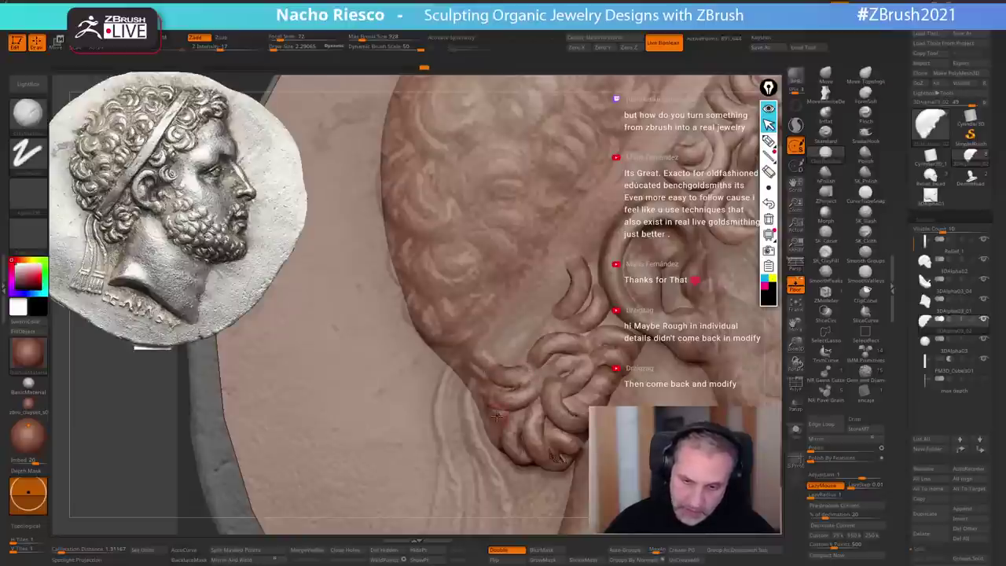
left_click_drag(497, 416, 481, 419)
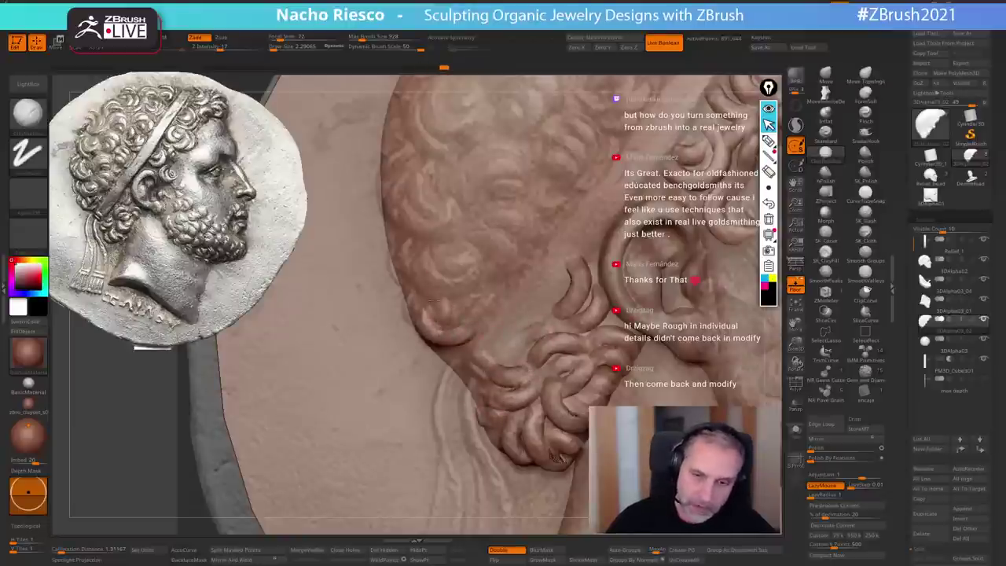
- Sculpt the spiral curl at the lower back of the head and the curved locks beside it
mouse_move(472, 315)
right_mouse_down()
mouse_move(489, 309)
mouse_move(462, 321)
right_mouse_up()
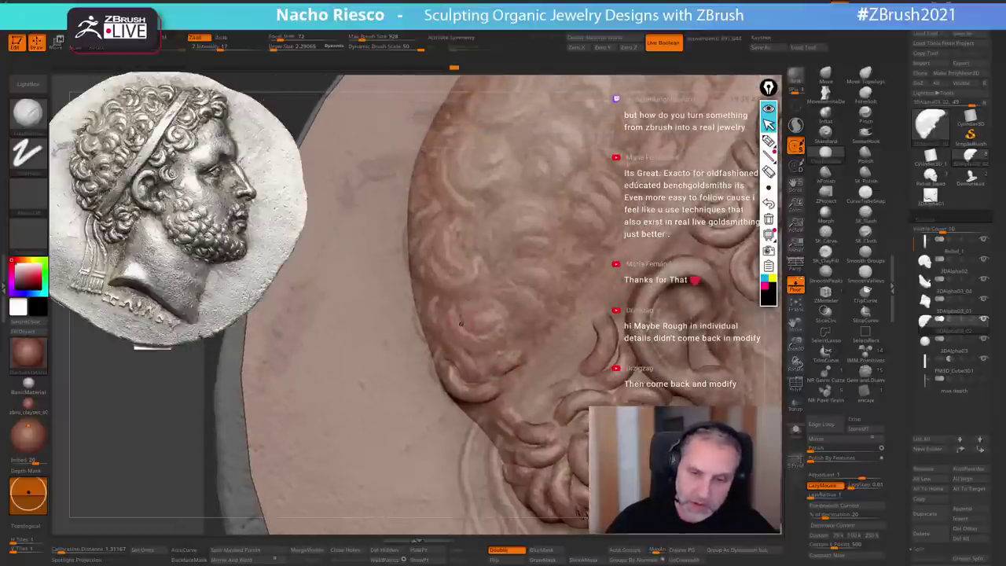
mouse_move(452, 311)
left_mouse_down()
mouse_move(470, 346)
mouse_move(504, 298)
left_mouse_up()
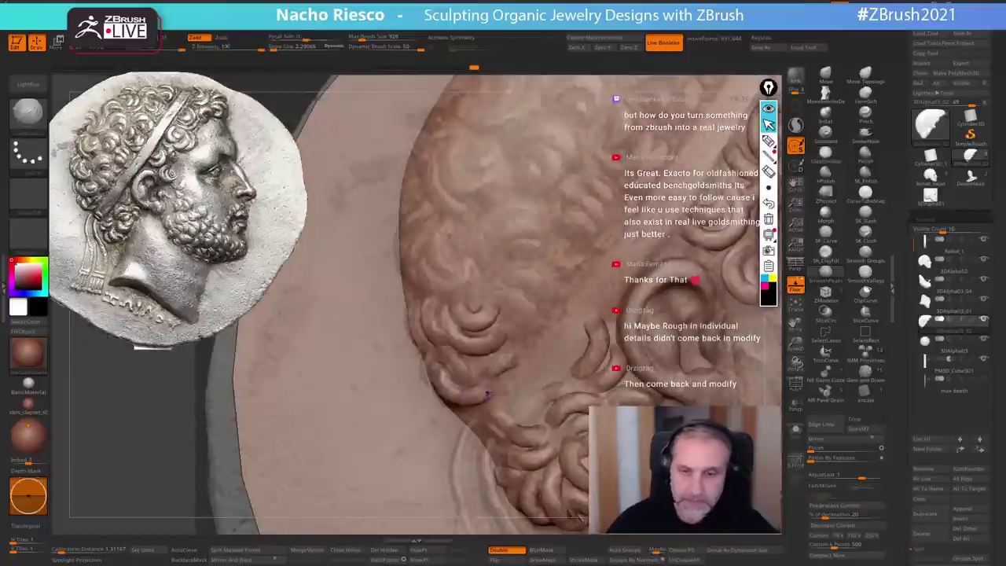
key("l")
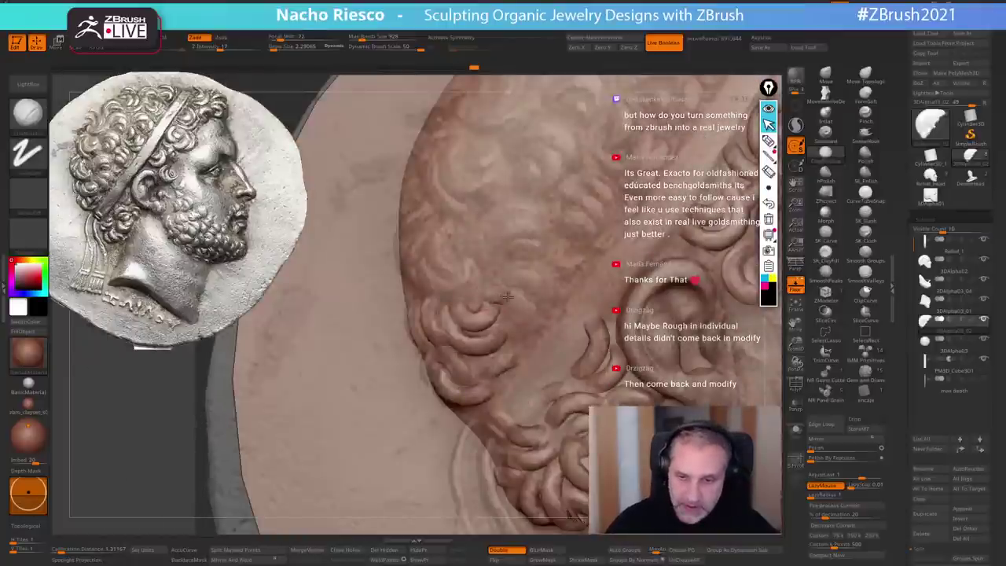
left_click_drag(507, 296, 517, 340)
mouse_move(510, 279)
left_mouse_down()
mouse_move(544, 301)
mouse_move(541, 322)
left_mouse_up()
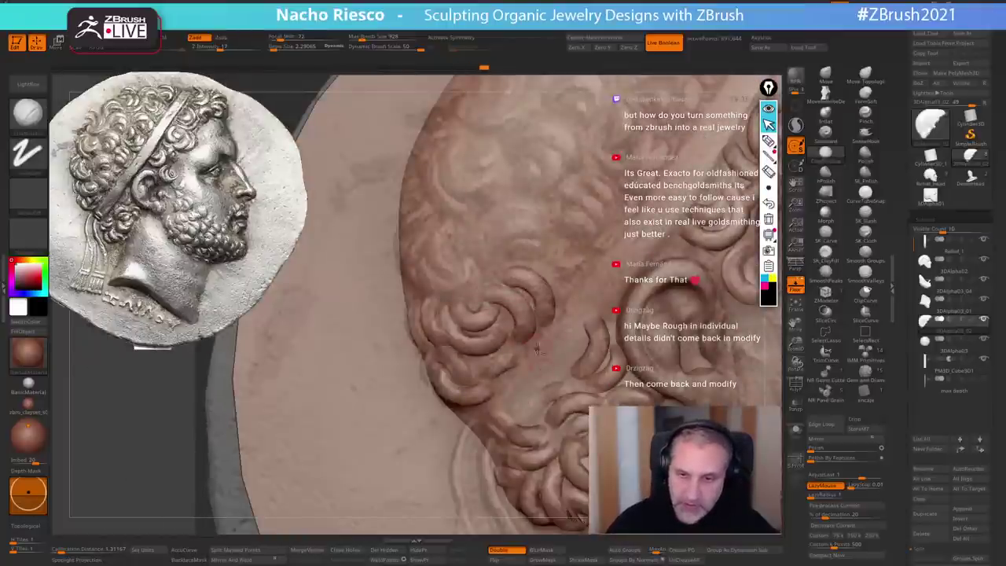
- Build the large arched curl and the U-shaped curl above the lower back spiral
right_click_drag(537, 350, 541, 431, "alt")
left_click_drag(498, 340, 541, 340)
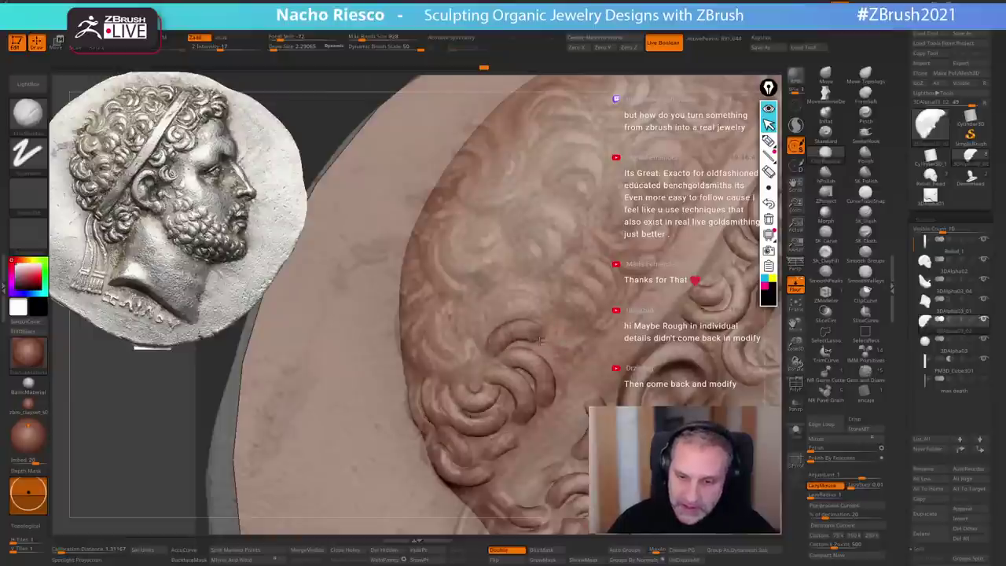
mouse_move(481, 336)
left_mouse_down()
mouse_move(522, 303)
mouse_move(543, 321)
mouse_move(518, 285)
mouse_move(541, 308)
left_mouse_up()
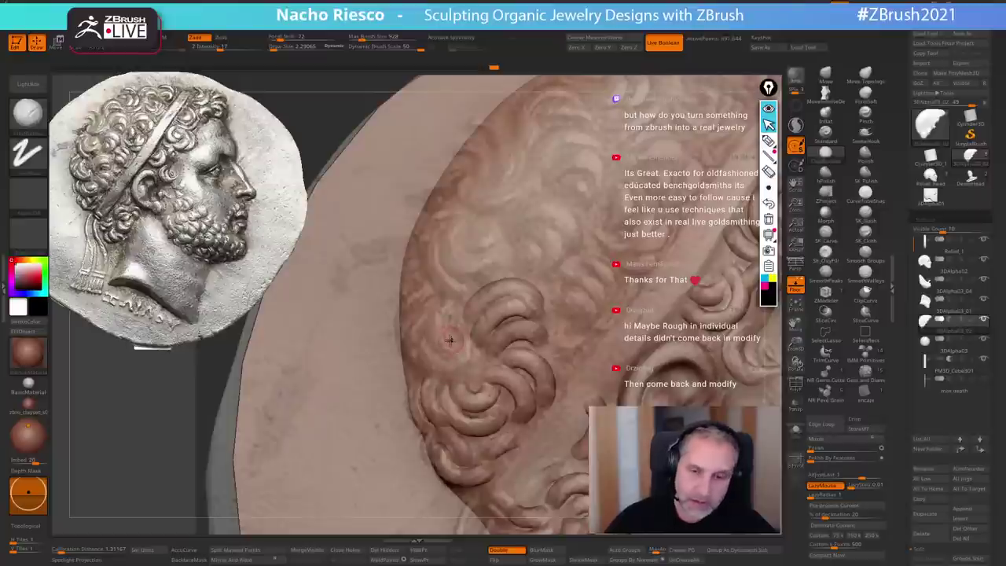
mouse_move(437, 306)
left_mouse_down()
mouse_move(466, 358)
mouse_move(451, 377)
mouse_move(479, 334)
left_mouse_up()
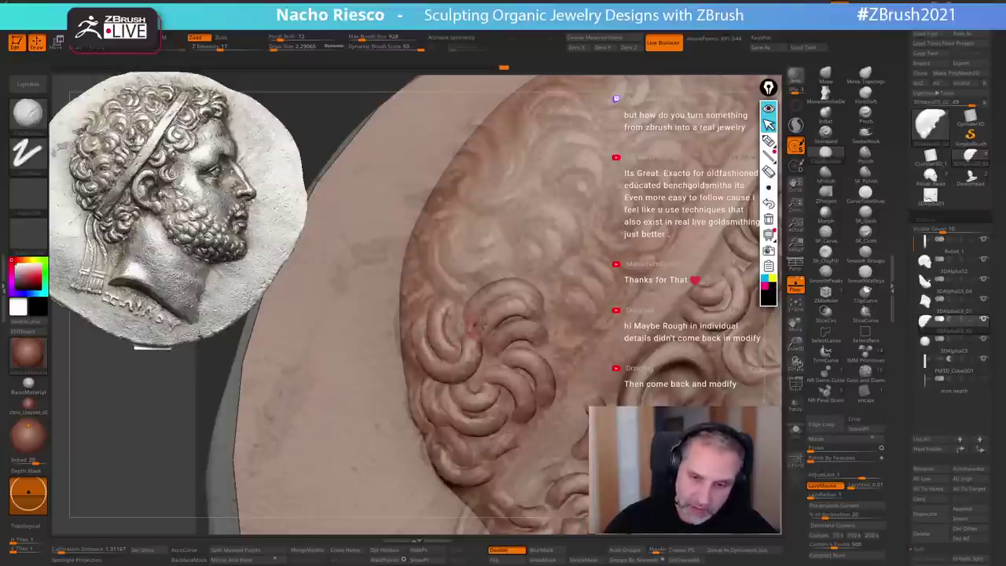
- Add locks along the back edge of the head and sculpt the next hooked curl above them
right_click_drag(458, 306, 429, 370)
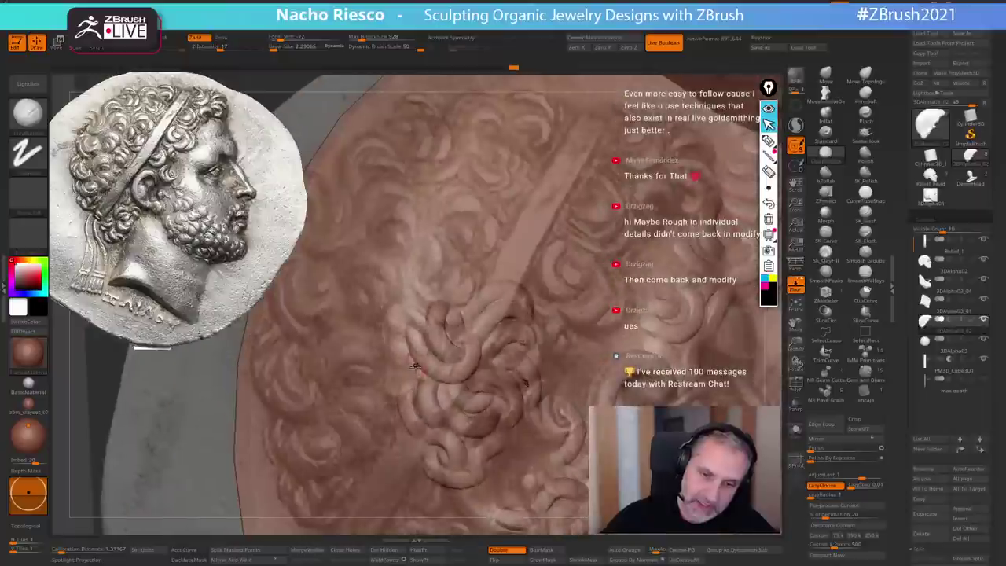
mouse_move(425, 375)
left_mouse_down()
mouse_move(401, 359)
mouse_move(396, 318)
left_mouse_up()
right_click_drag(443, 362, 421, 444)
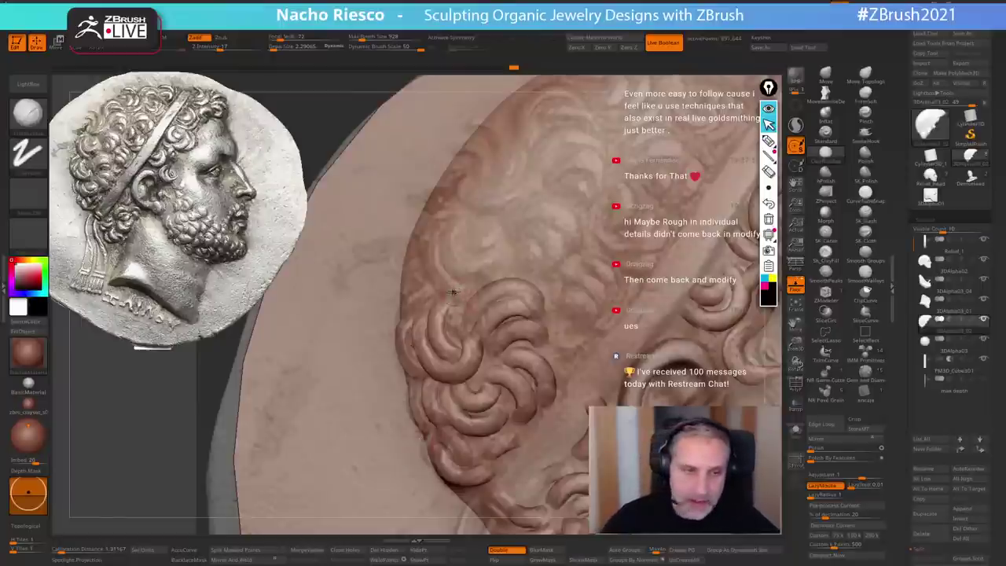
mouse_move(455, 289)
left_mouse_down()
mouse_move(463, 235)
mouse_move(479, 272)
mouse_move(425, 284)
left_mouse_up()
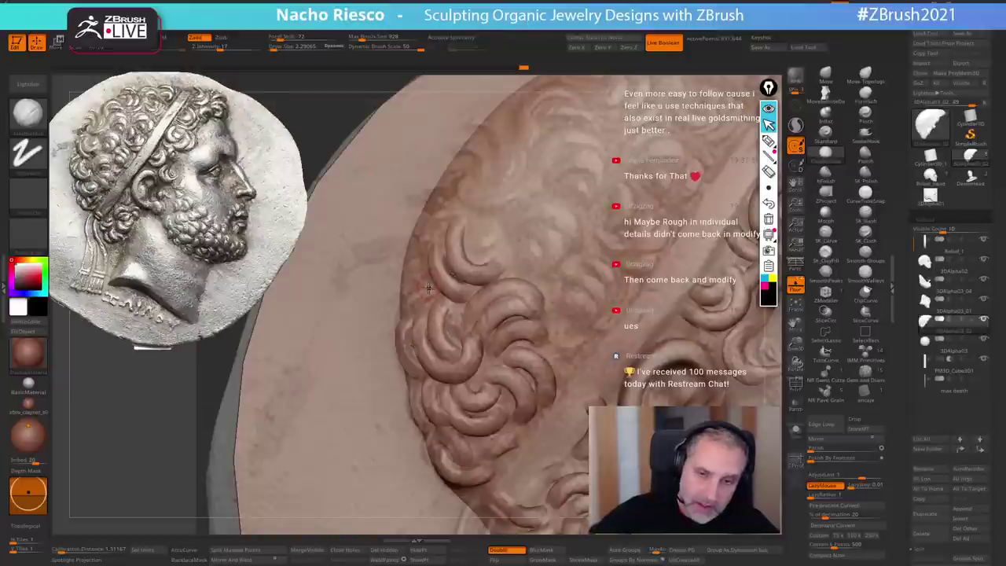
- Sculpt the curls running up along the rear side of the headband and fill in the neighbouring locks
right_click_drag(558, 382, 546, 392)
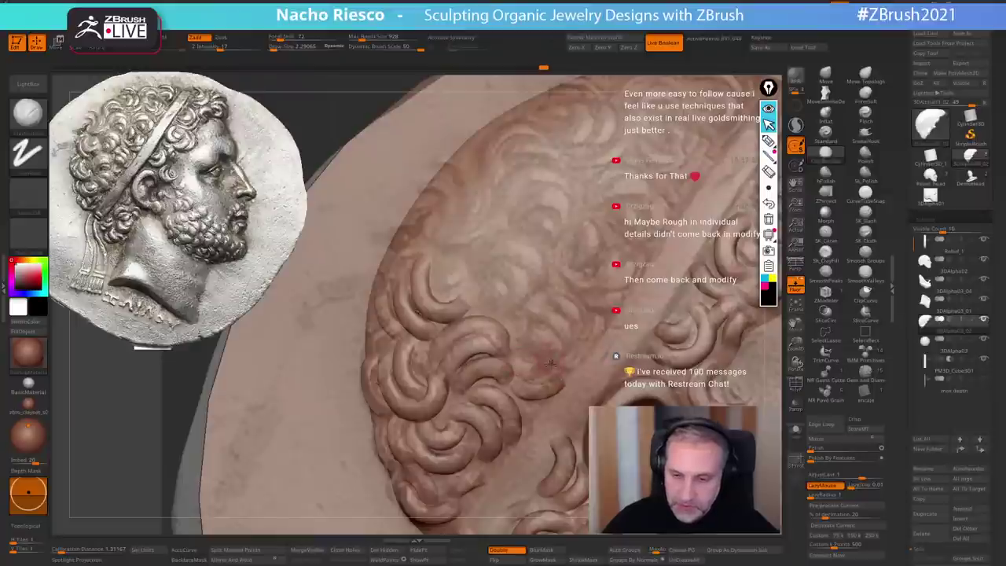
left_click_drag(564, 339, 541, 326)
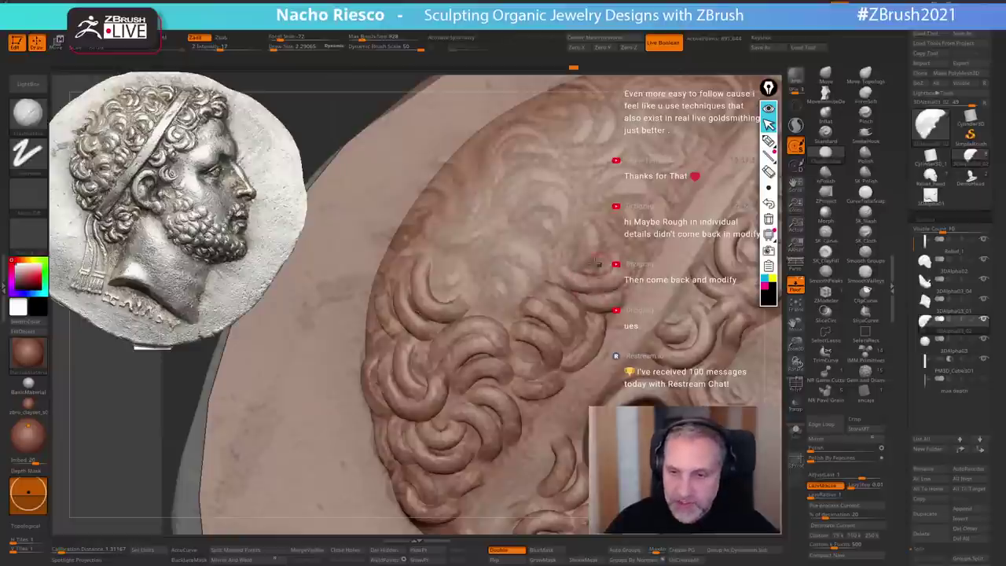
mouse_move(583, 264)
left_mouse_down()
mouse_move(579, 215)
mouse_move(617, 254)
mouse_move(614, 223)
left_mouse_up()
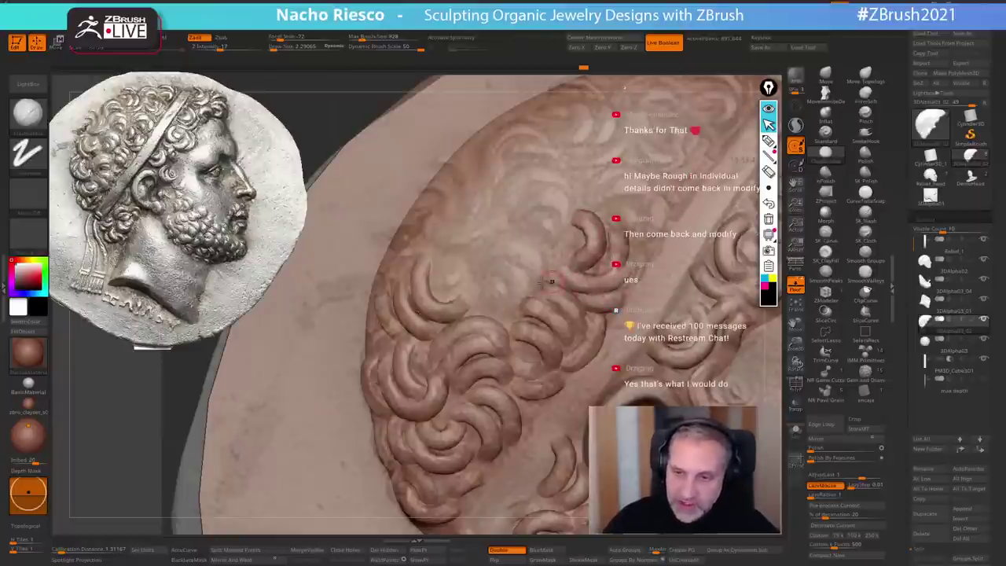
mouse_move(509, 307)
left_mouse_down()
mouse_move(523, 273)
mouse_move(484, 260)
mouse_move(534, 256)
mouse_move(496, 306)
mouse_move(487, 285)
mouse_move(440, 280)
left_mouse_up()
- Sculpt the curl at the upper back edge of the head and the locks joining it to the curls below
right_click_drag(516, 329, 549, 406, "alt")
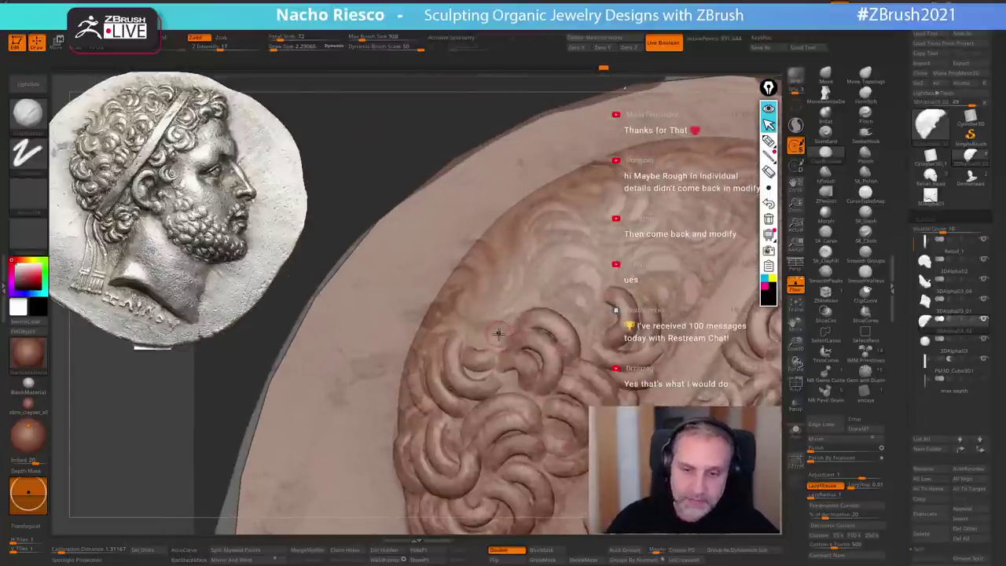
mouse_move(499, 336)
left_mouse_down()
mouse_move(469, 318)
mouse_move(518, 290)
mouse_move(486, 275)
mouse_move(505, 296)
left_mouse_up()
left_click_drag(486, 254, 505, 302)
right_click_drag(533, 359, 457, 281)
left_click_drag(456, 279, 430, 265)
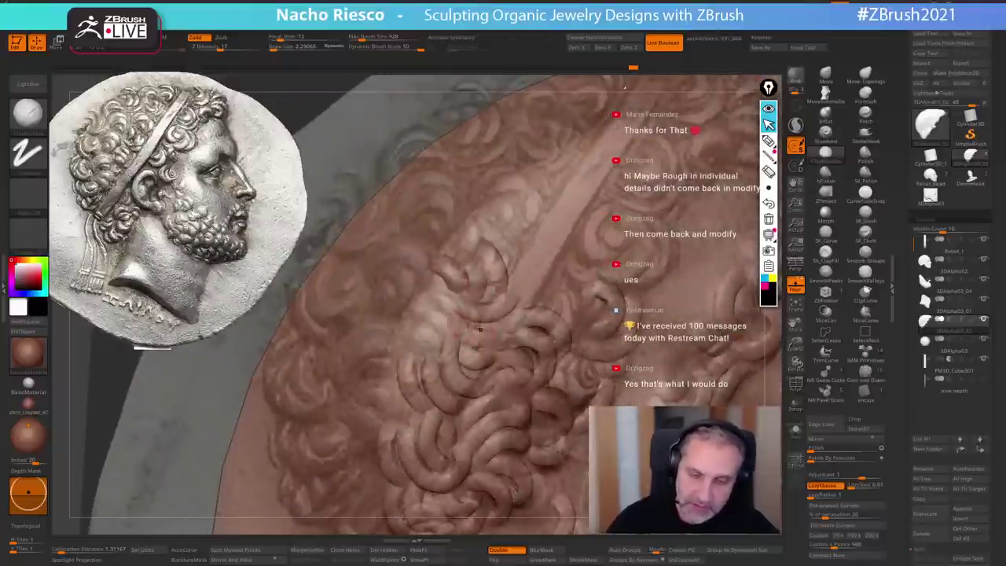
right_click_drag(480, 330, 488, 445)
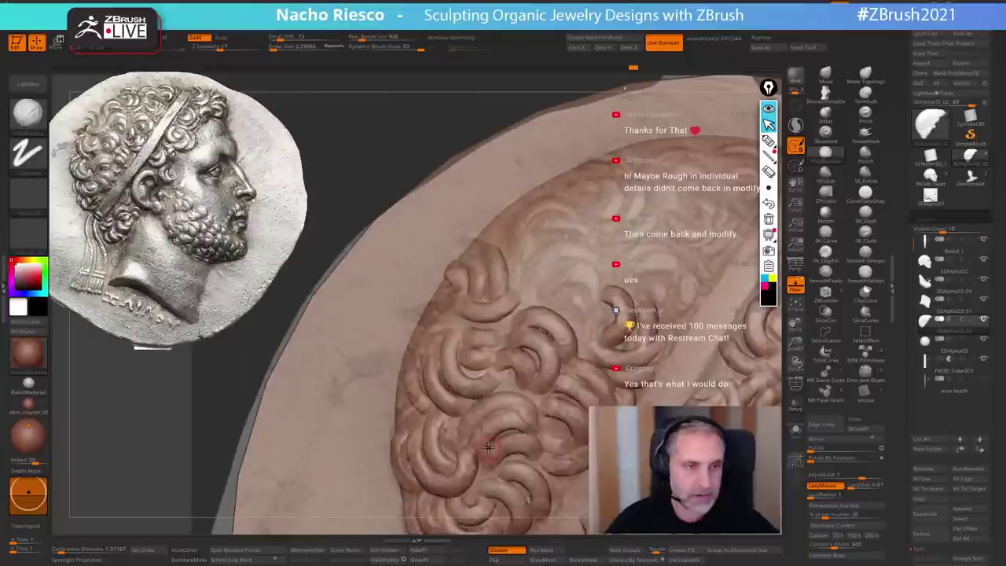
- Trace more locks from the reference between the upper back curl and the curls below it
right_click_drag(454, 353, 443, 330)
left_click_drag(452, 324, 418, 356)
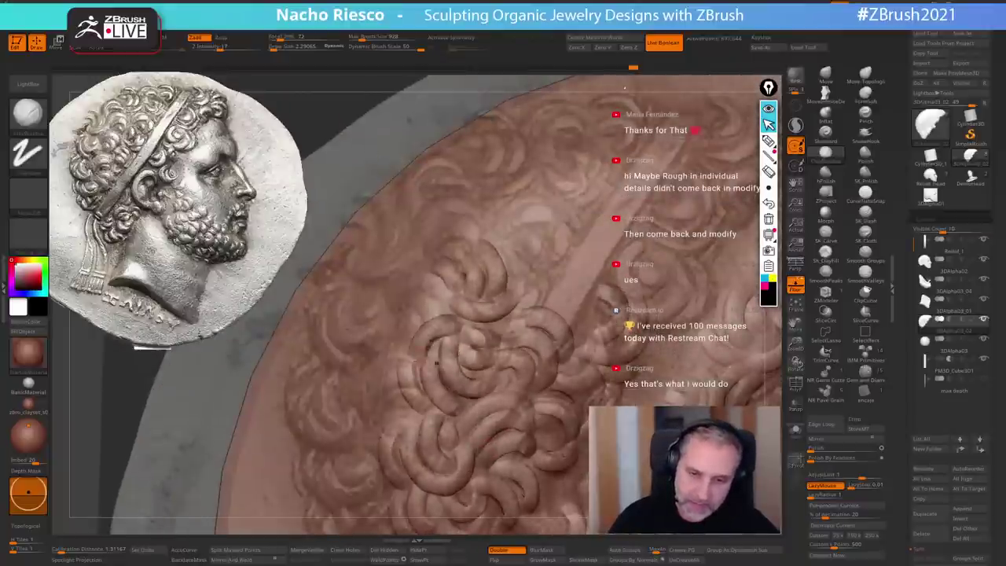
mouse_move(418, 357)
right_mouse_down()
mouse_move(482, 445)
mouse_move(450, 389)
mouse_move(472, 331)
right_mouse_up()
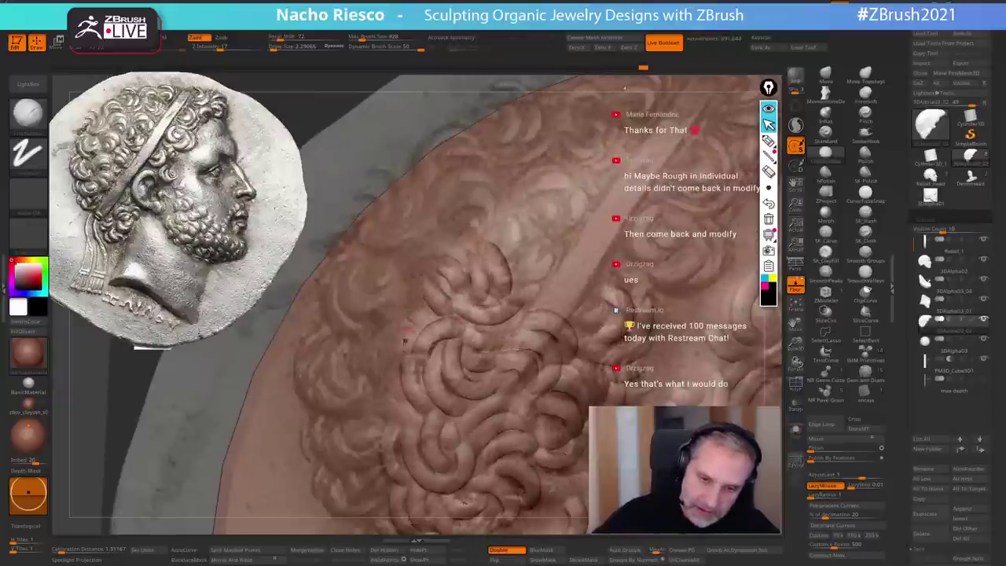
- Build the wide arched curl with nested locks behind the headband, beside the upper back curl
right_click_drag(430, 364, 575, 404)
left_click_drag(550, 401, 490, 365)
mouse_move(549, 334)
left_mouse_down()
mouse_move(508, 319)
mouse_move(485, 359)
left_mouse_up()
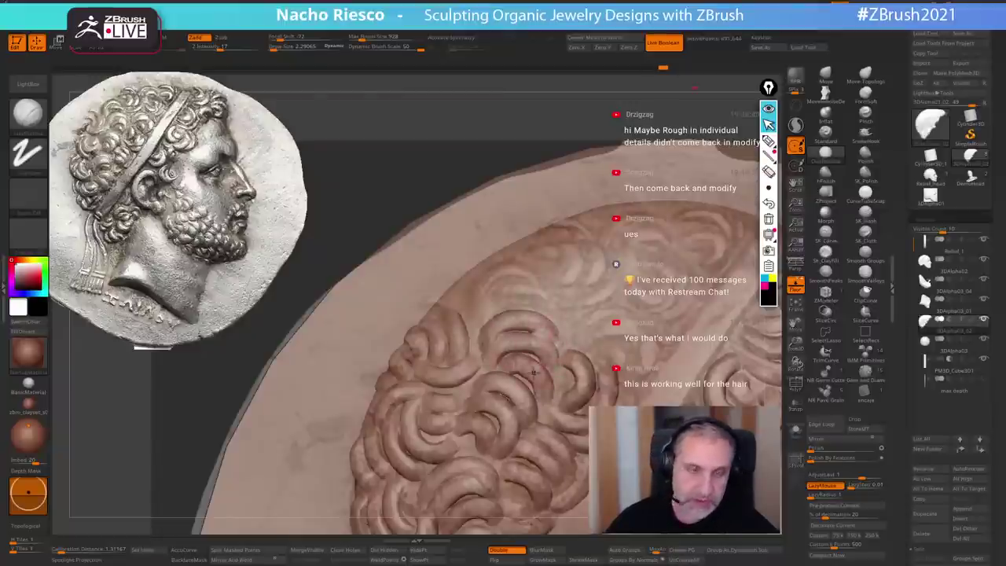
- Smooth the area above the wide arched curl and sculpt locks over its upper side, following the coin reference
right_click_drag(533, 372, 532, 297)
right_click_drag(543, 274, 557, 299)
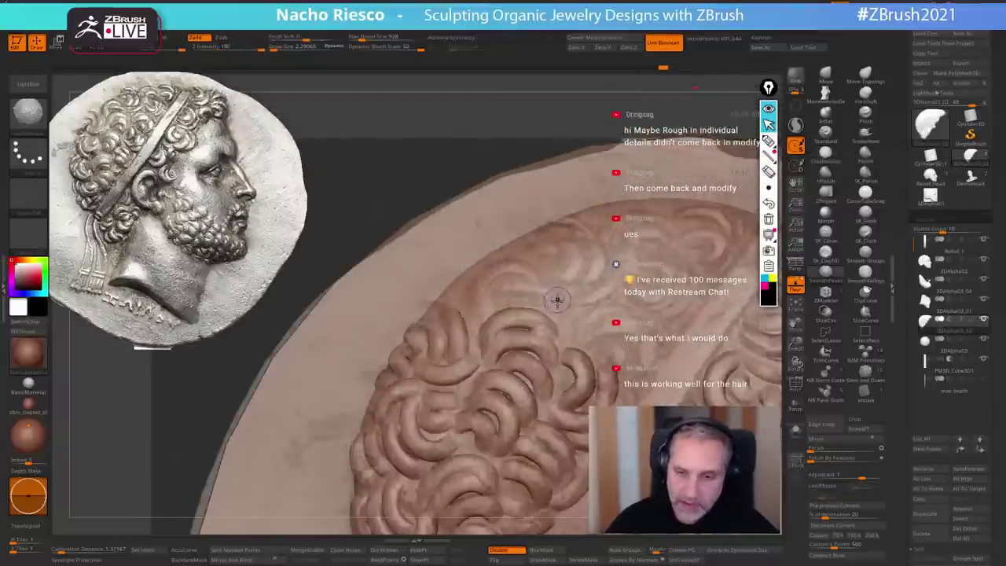
mouse_move(555, 309)
left_mouse_down()
mouse_move(514, 287)
mouse_move(483, 317)
mouse_move(514, 269)
mouse_move(535, 272)
left_mouse_up()
right_click_drag(551, 344, 473, 305)
left_click_drag(467, 297, 486, 258)
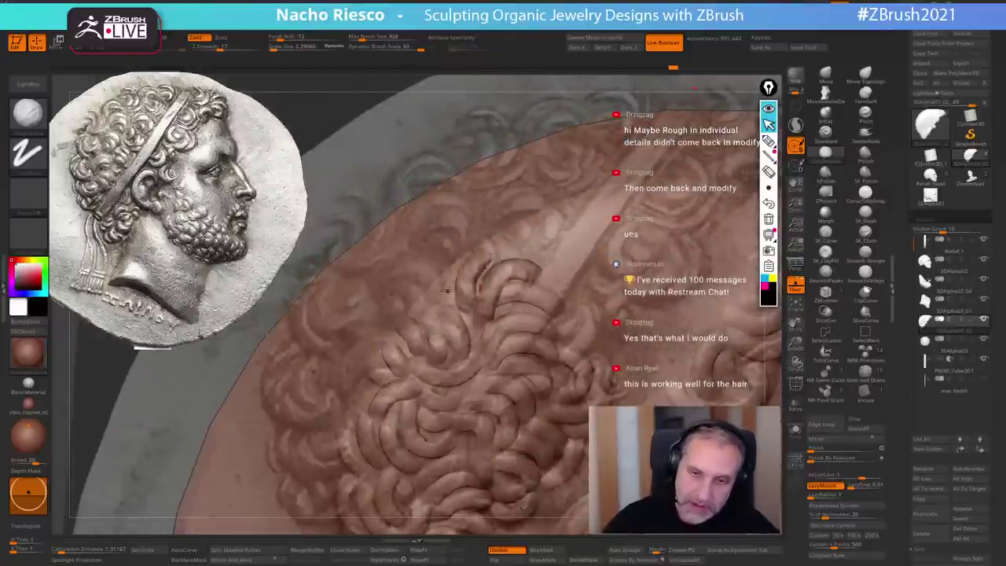
mouse_move(445, 282)
right_mouse_down()
mouse_move(635, 360)
mouse_move(567, 376)
right_mouse_up()
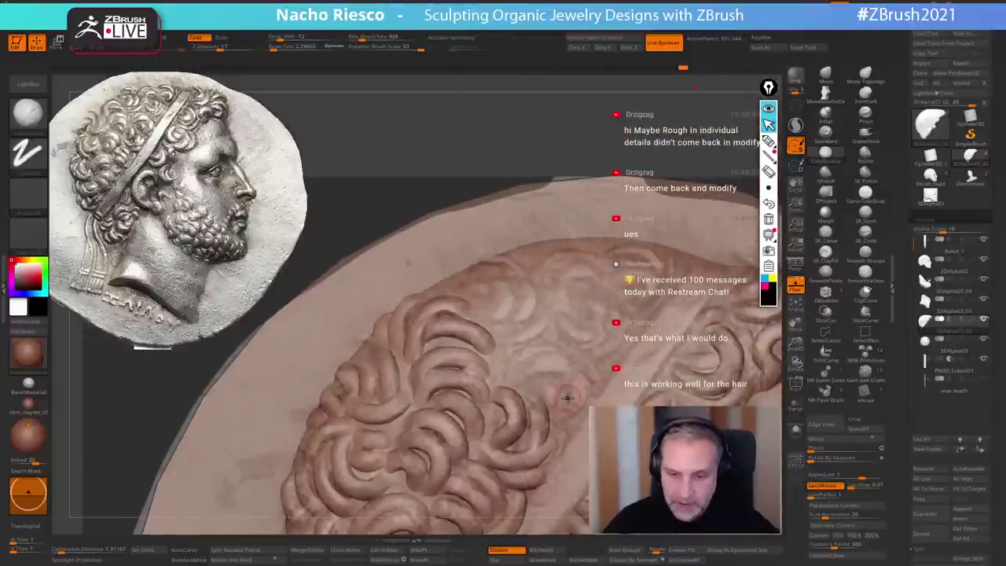
- Sculpt nested locks over the curl beside the headband and build the neighbouring curl at the head's upper edge
mouse_move(559, 410)
left_mouse_down()
mouse_move(556, 391)
mouse_move(530, 385)
left_mouse_up()
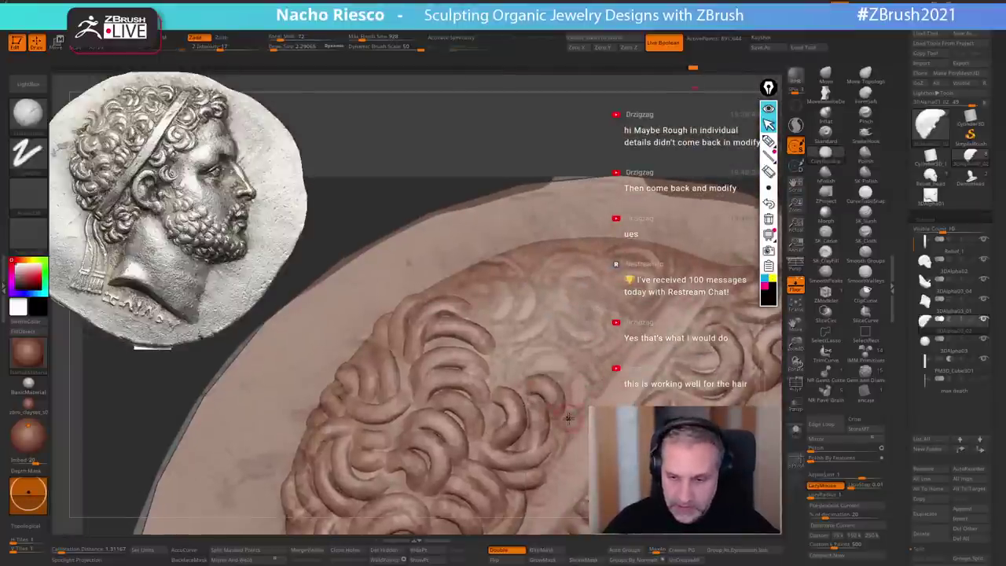
mouse_move(558, 432)
left_mouse_down()
mouse_move(583, 409)
mouse_move(565, 386)
left_mouse_up()
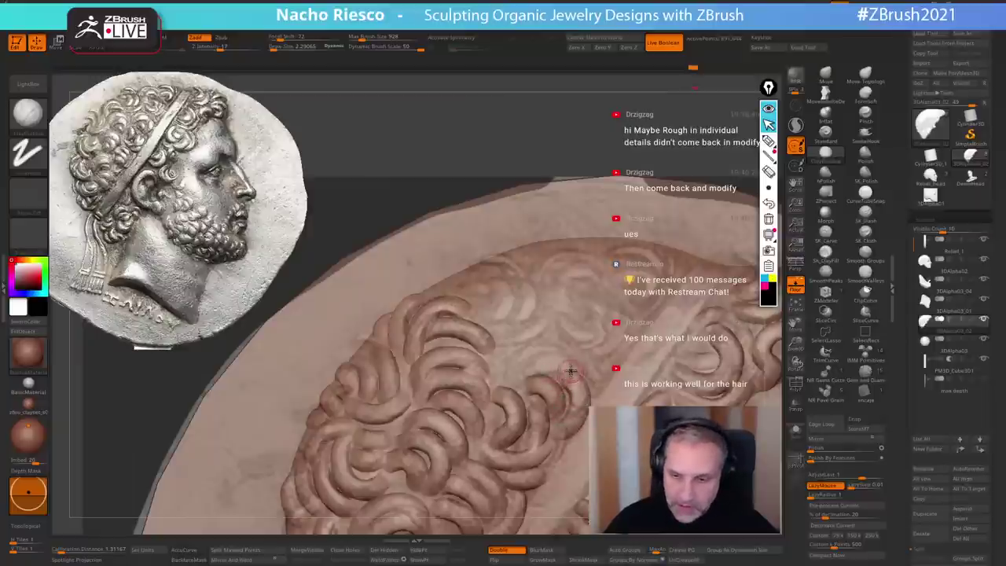
mouse_move(574, 373)
left_mouse_down()
mouse_move(567, 364)
mouse_move(522, 376)
left_mouse_up()
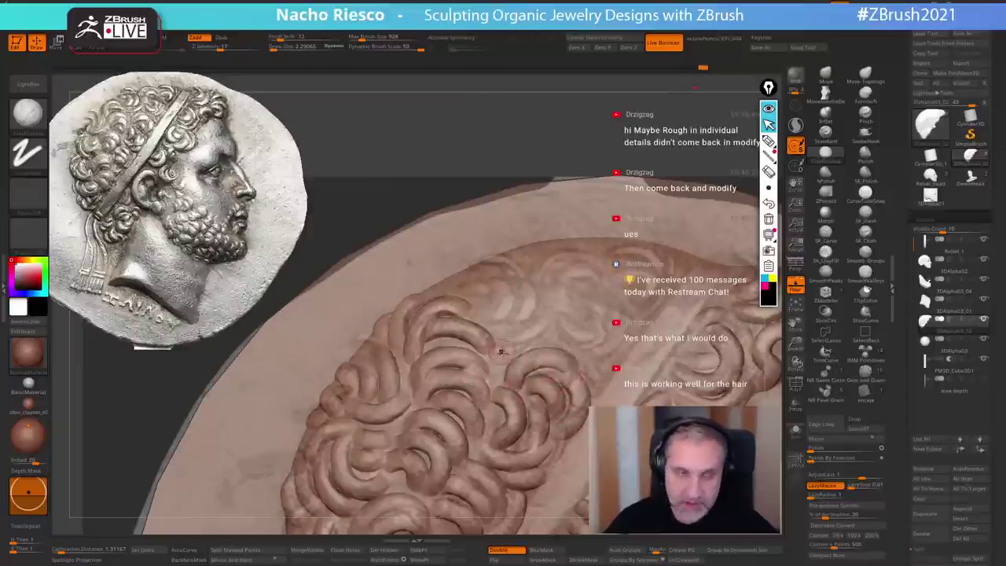
mouse_move(508, 340)
left_mouse_down()
mouse_move(532, 285)
mouse_move(507, 273)
left_mouse_up()
left_click_drag(494, 316, 478, 281)
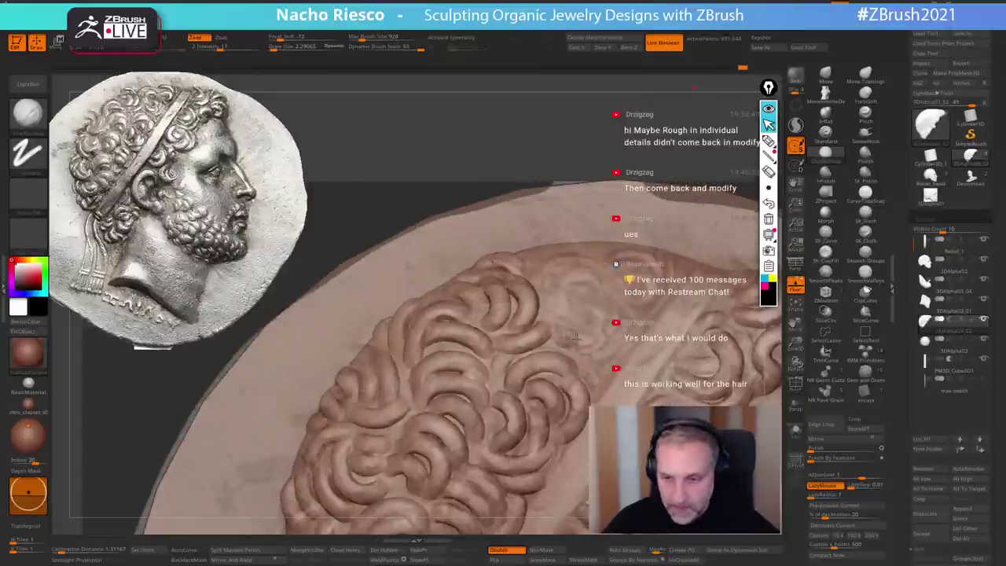
- Trace the curved locks of the crown curl against the headband and the small curl above them
left_click_drag(560, 337, 611, 305)
left_click_drag(591, 359, 619, 326)
left_click_drag(591, 379, 616, 358)
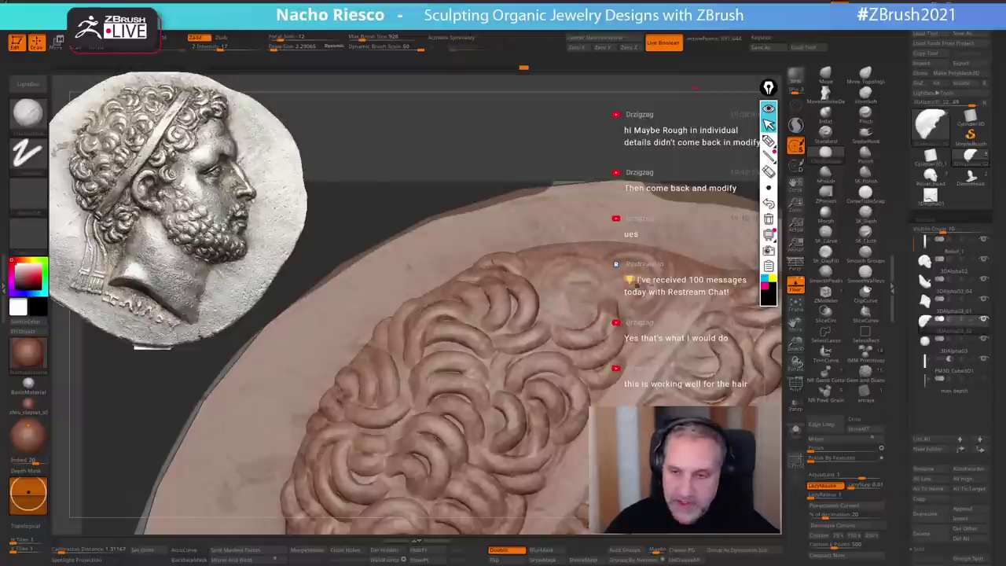
mouse_move(635, 307)
left_mouse_down()
mouse_move(651, 280)
mouse_move(611, 284)
left_mouse_up()
right_click_drag(599, 330, 538, 384, "alt")
mouse_move(597, 338)
left_mouse_down()
mouse_move(605, 322)
mouse_move(564, 304)
left_mouse_up()
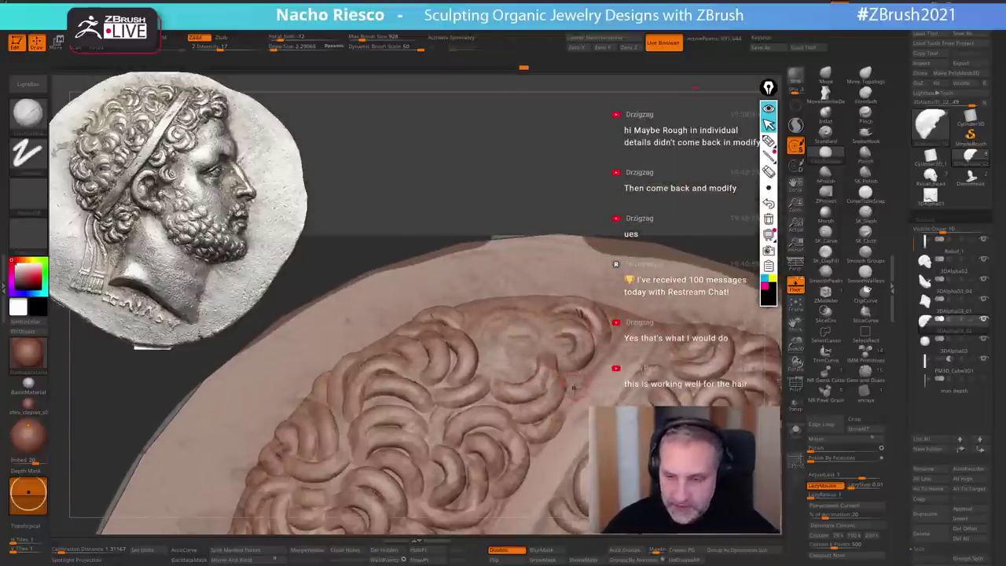
- Complete the round crown curl with an inner lock and a wide outer arc, and add a lock beside the headband
left_click_drag(574, 392, 583, 362)
mouse_move(514, 378)
left_mouse_down()
mouse_move(505, 351)
mouse_move(481, 360)
mouse_move(485, 377)
left_mouse_up()
right_click_drag(510, 381, 510, 238, "alt")
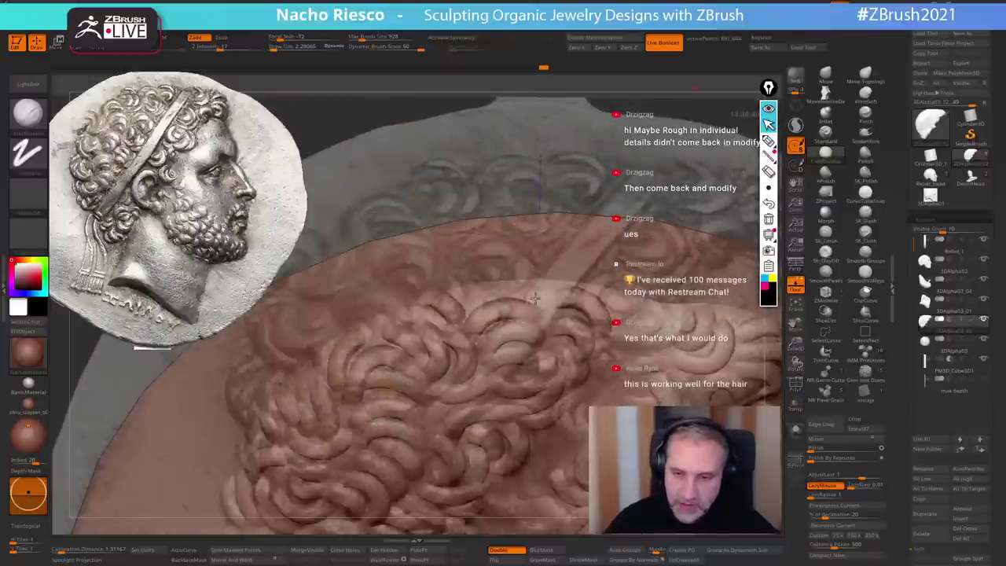
left_click_drag(541, 296, 468, 308)
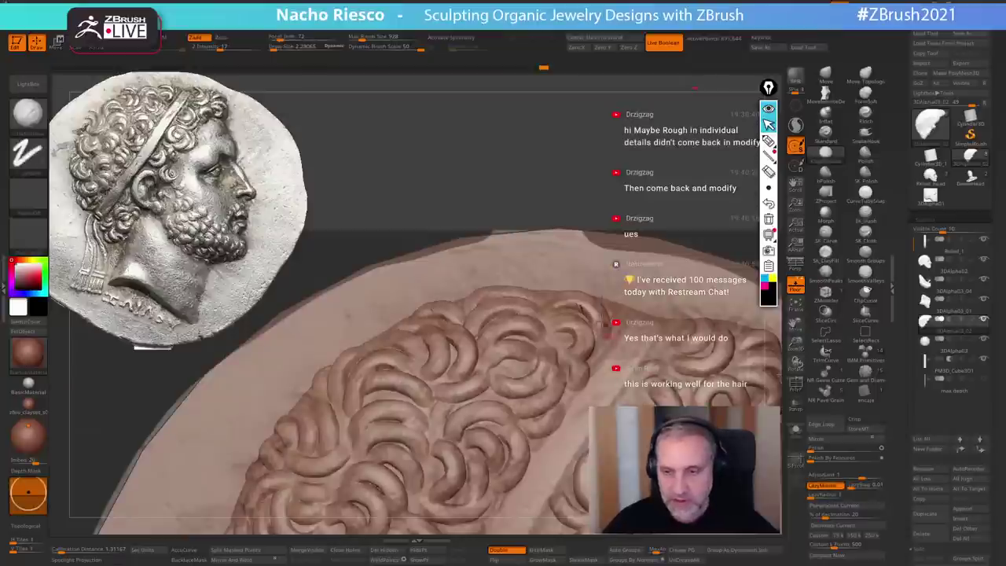
- Sculpt a lock on the front side of the headband where it meets the crown curls
right_click_drag(708, 364, 616, 330, "alt")
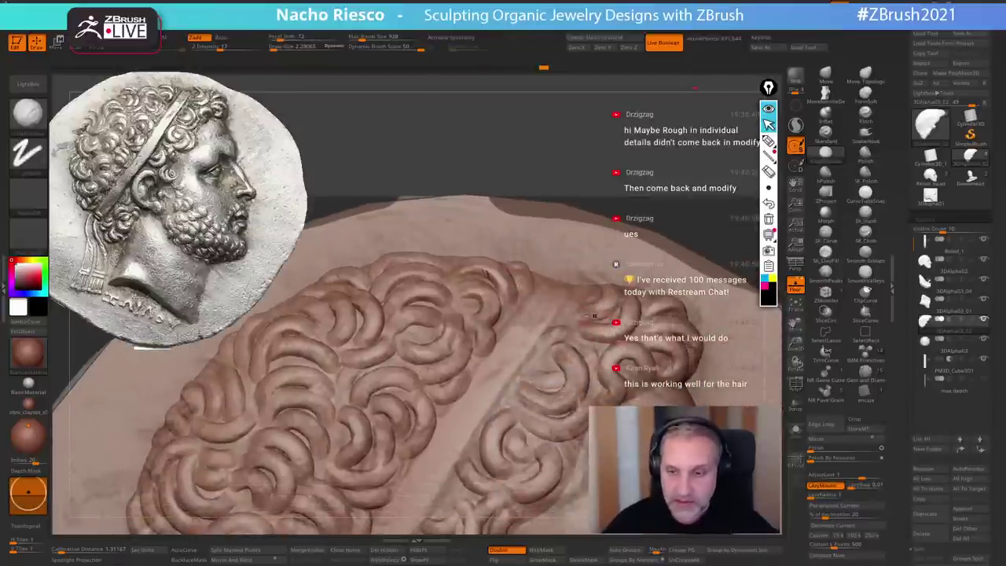
right_click_drag(561, 316, 528, 378, "alt")
mouse_move(527, 379)
left_mouse_down()
mouse_move(505, 381)
mouse_move(554, 304)
mouse_move(526, 316)
left_mouse_up()
right_click_drag(541, 336, 597, 262, "alt")
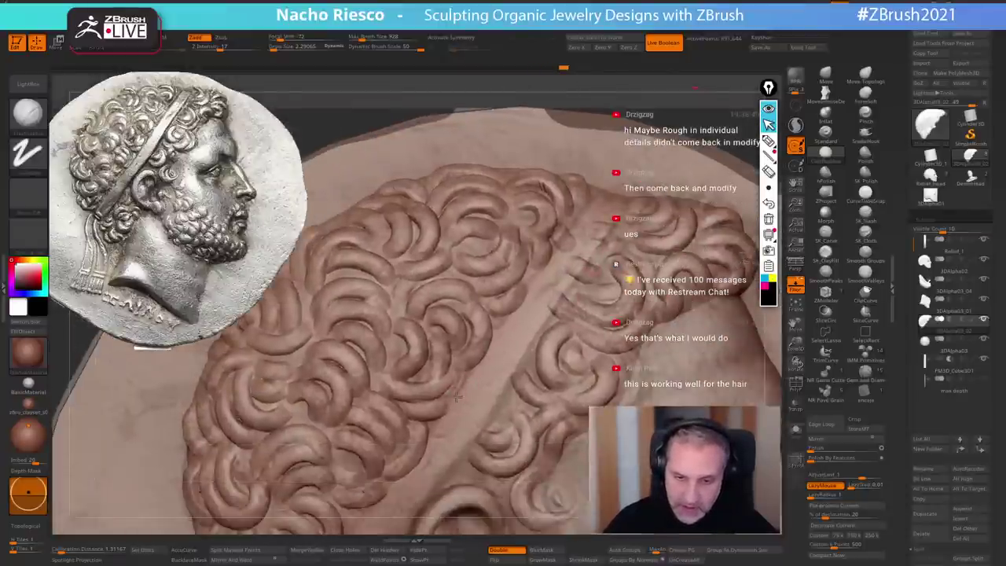
- Fill in short locks along the rear edge of the headband from the crown down to behind the ear
left_click_drag(458, 397, 470, 384)
right_click_drag(422, 487, 485, 403, "alt")
left_click_drag(460, 408, 476, 391)
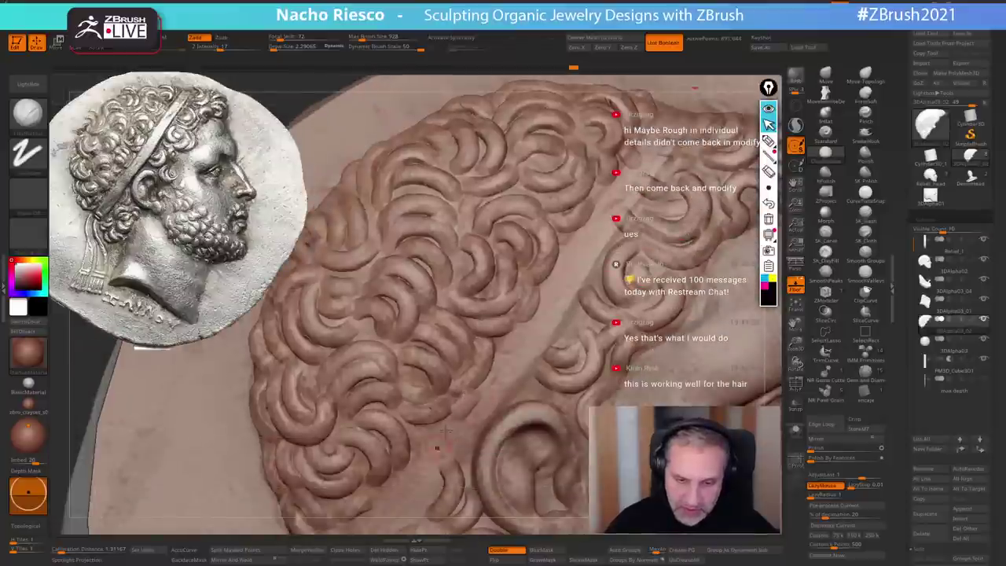
right_click_drag(404, 485, 497, 375, "alt")
left_click_drag(478, 389, 500, 361)
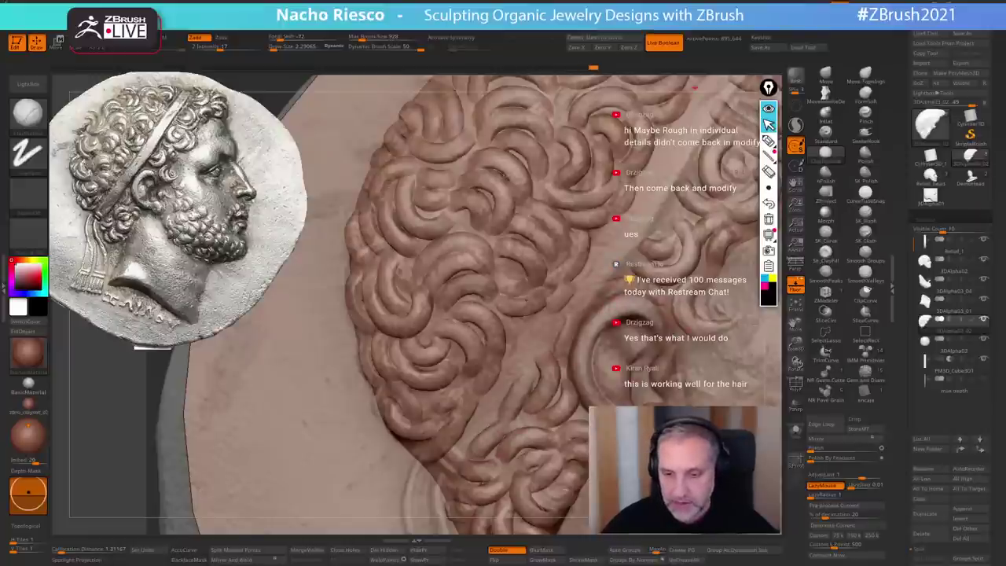
left_click_drag(695, 87, 700, 90)
- Isolate the hair part, sculpt a lock on the side of the nape curls, and show all parts again
right_click_drag(614, 449, 579, 320, "alt")
left_click(796, 431)
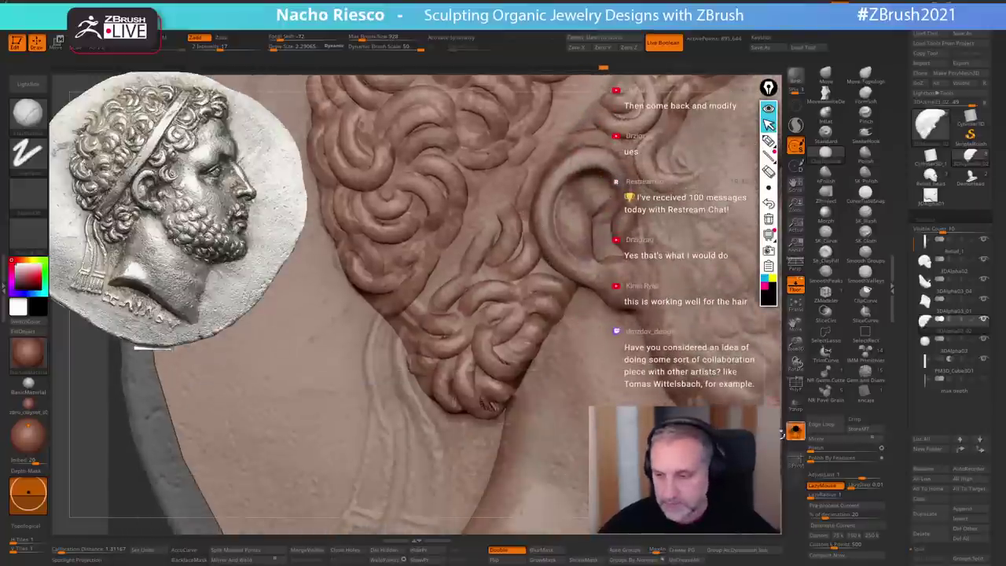
right_click_drag(731, 369, 639, 357)
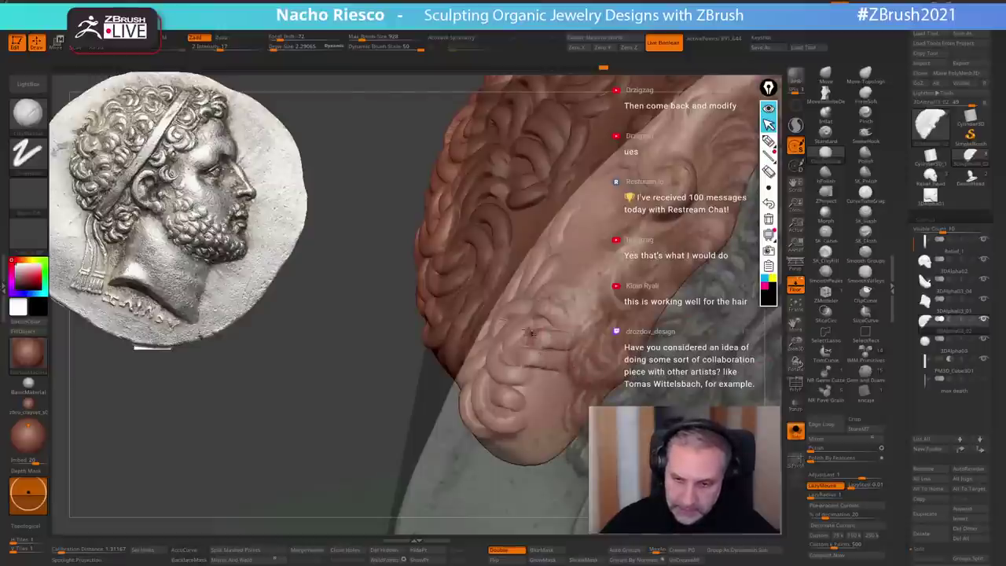
left_click_drag(512, 379, 525, 390)
right_click_drag(569, 324, 660, 330)
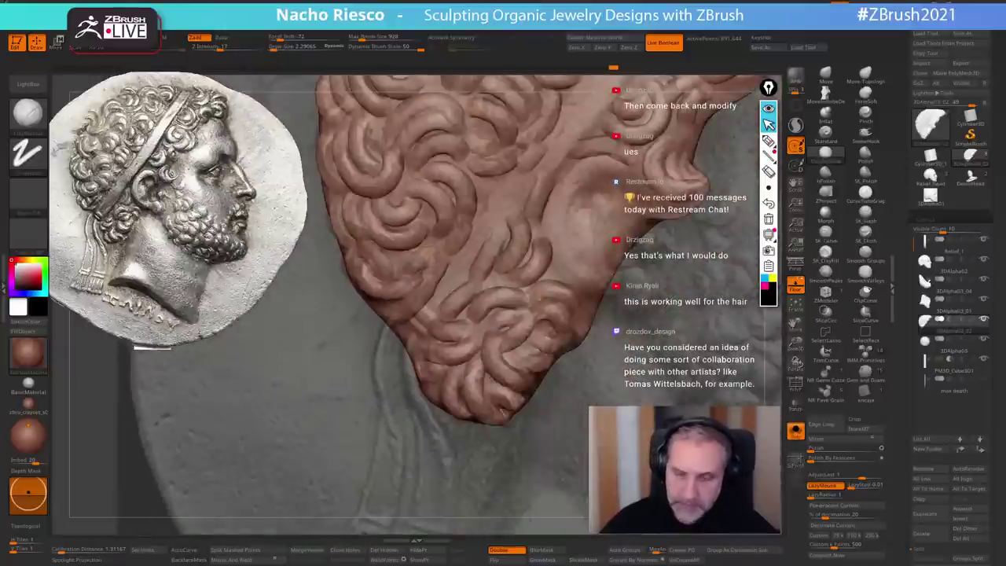
left_click(796, 431)
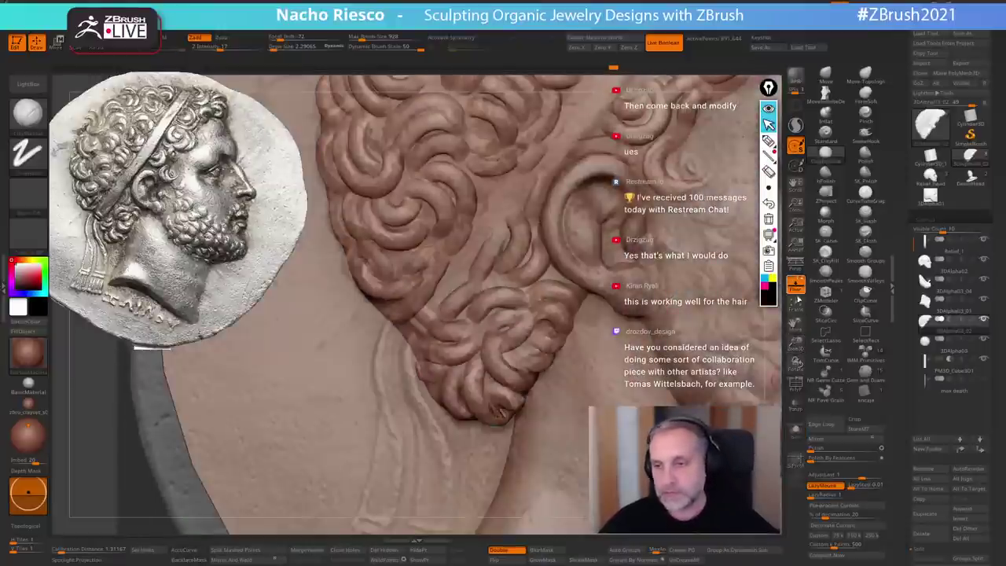
- Hide the floor reference image and frame the whole relief portrait to review the hair
left_click(796, 285)
key("f")
right_click_drag(595, 434, 503, 470, "alt")
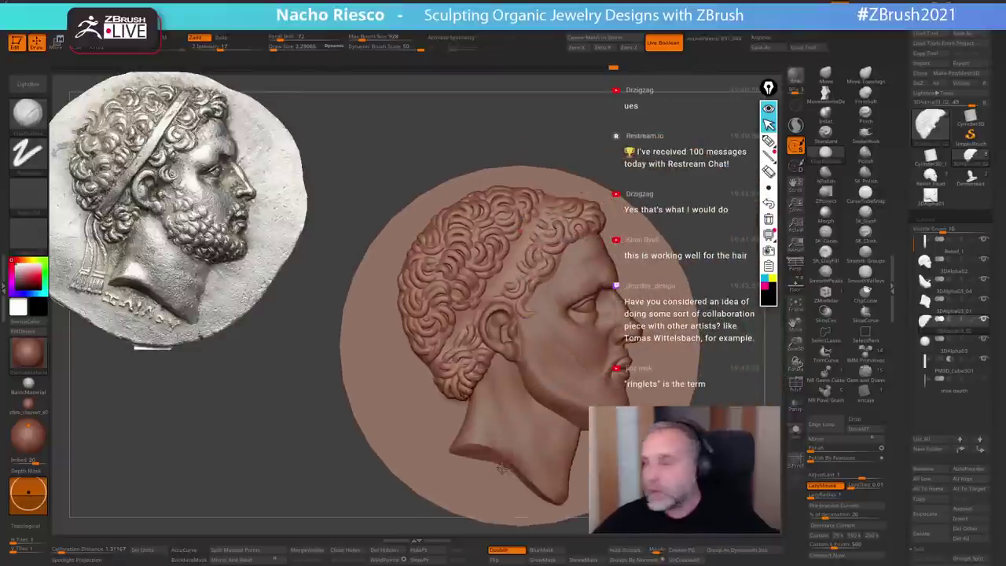
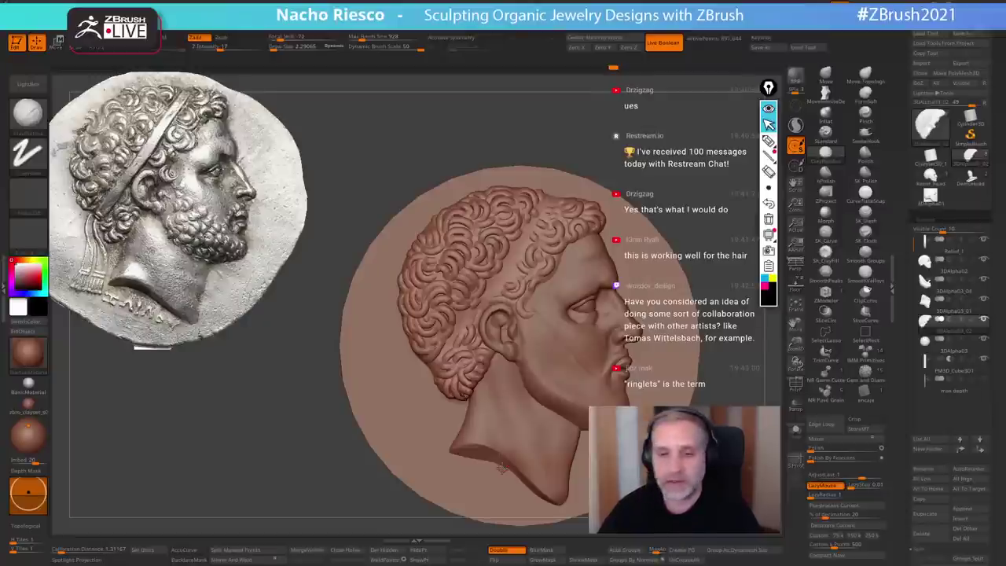
- Reselect the hair part and thicken the sideburn lock in front of the ear with extra strokes
mouse_move(701, 185)
left_mouse_down("alt")
mouse_move(720, 192)
mouse_move(708, 223)
mouse_move(546, 223)
left_mouse_up("alt")
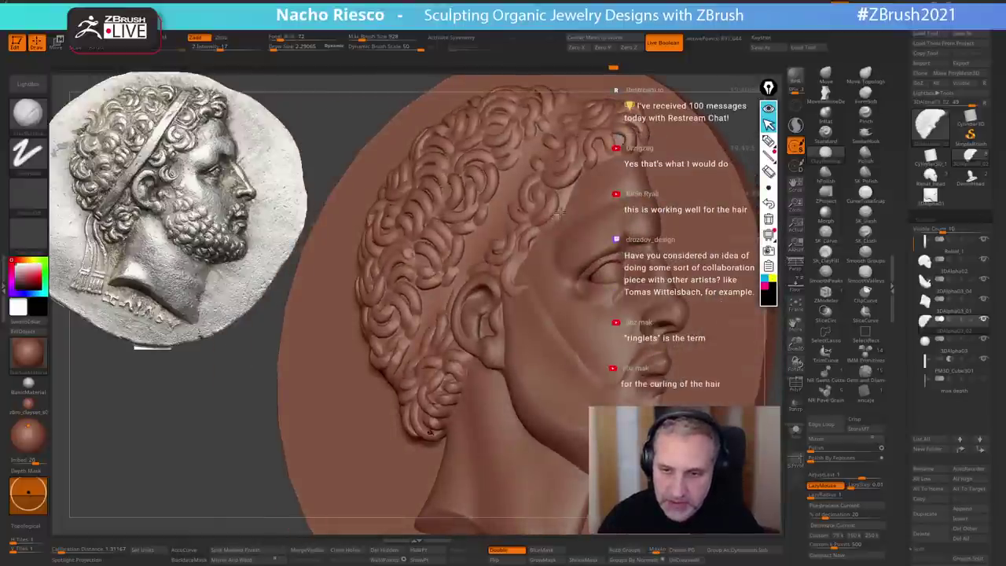
right_click_drag(550, 233, 554, 292)
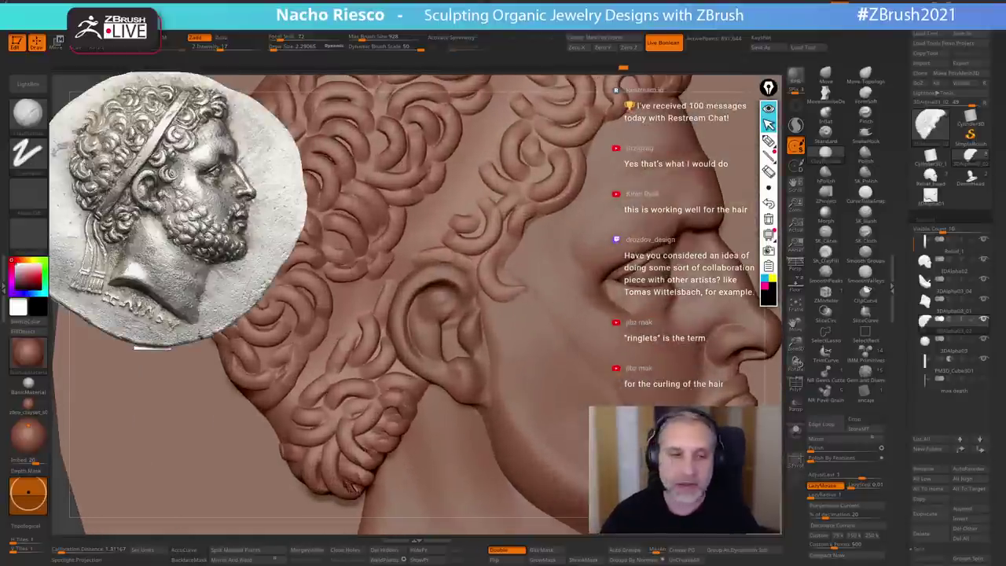
left_click(530, 288, "alt")
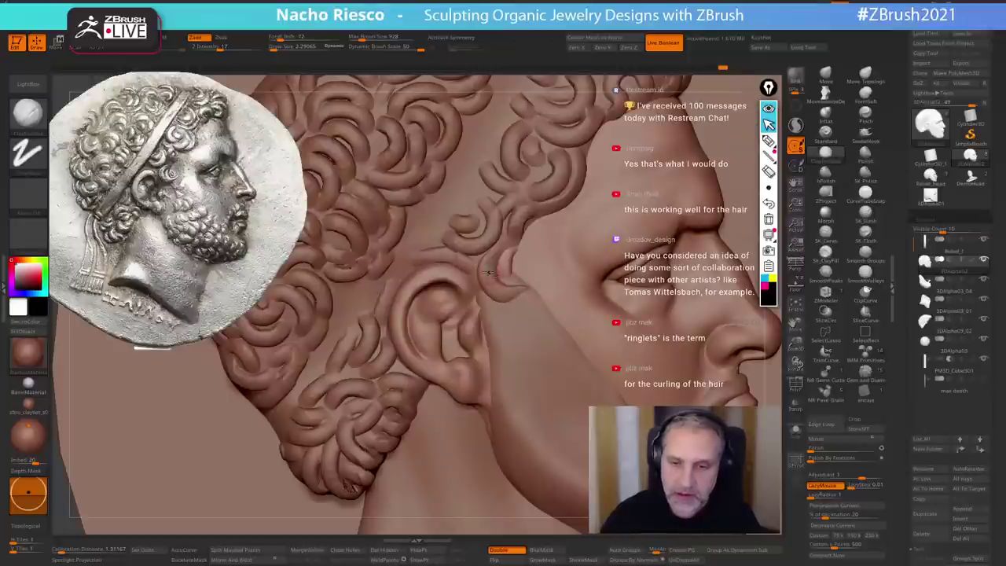
left_click(491, 261, "alt")
mouse_move(488, 262)
left_mouse_down()
mouse_move(499, 292)
mouse_move(522, 290)
left_mouse_up()
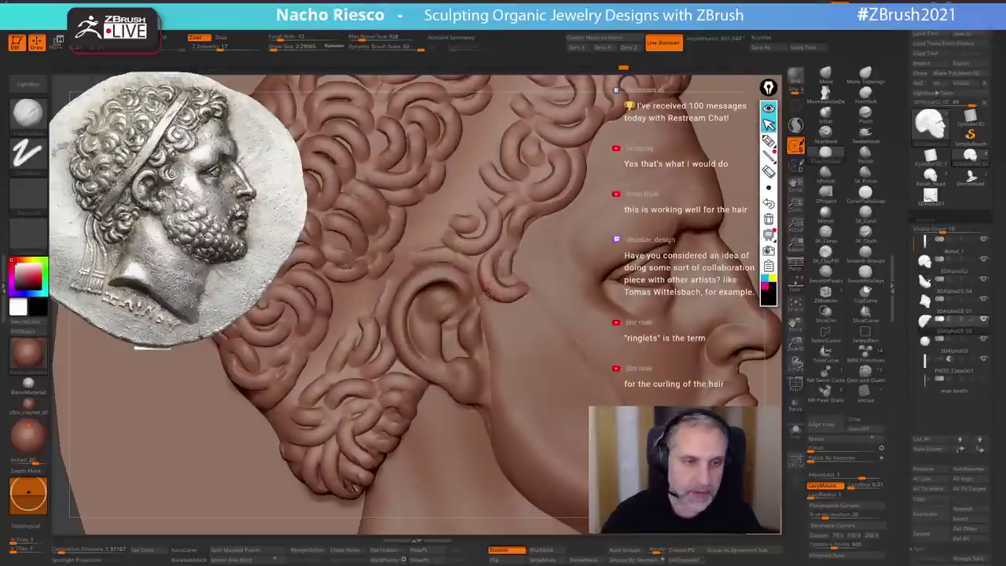
mouse_move(484, 256)
left_mouse_down()
mouse_move(474, 277)
mouse_move(481, 294)
left_mouse_up()
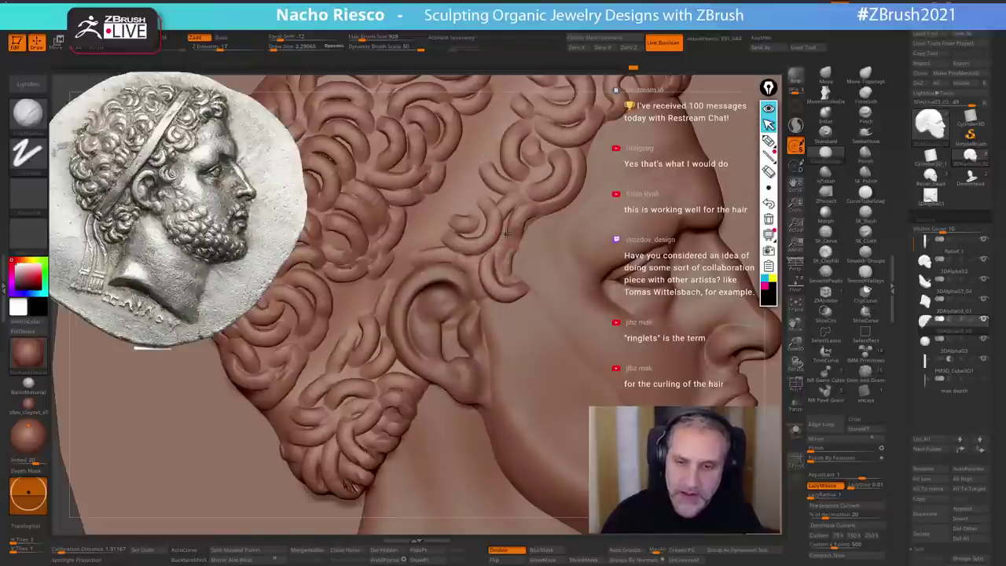
- Fill in the temple curl and add a lock joining it to the forehead curls
right_click_drag(537, 222, 532, 311)
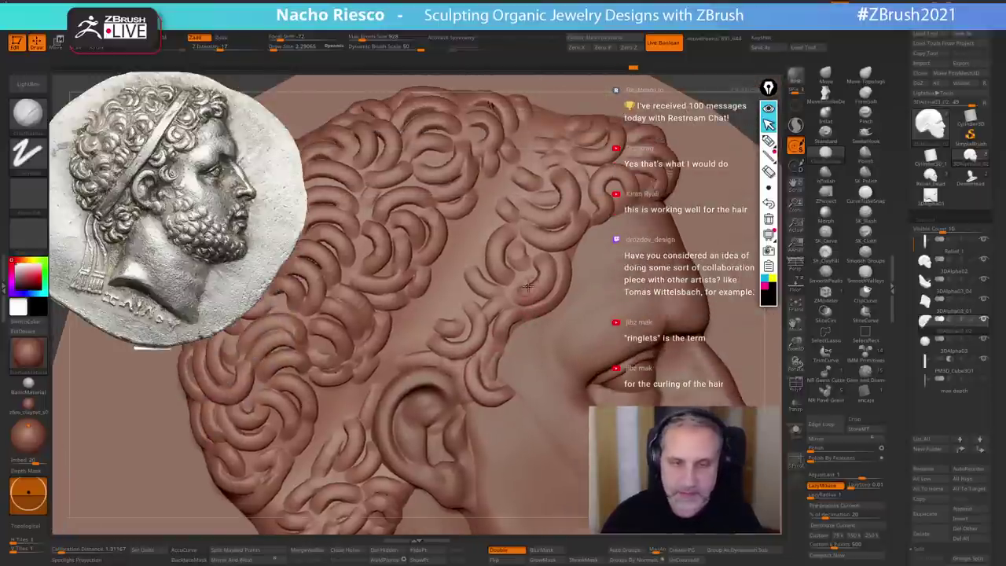
left_click_drag(541, 273, 526, 282)
mouse_move(554, 258)
right_mouse_down()
mouse_move(548, 247)
mouse_move(586, 238)
right_mouse_up()
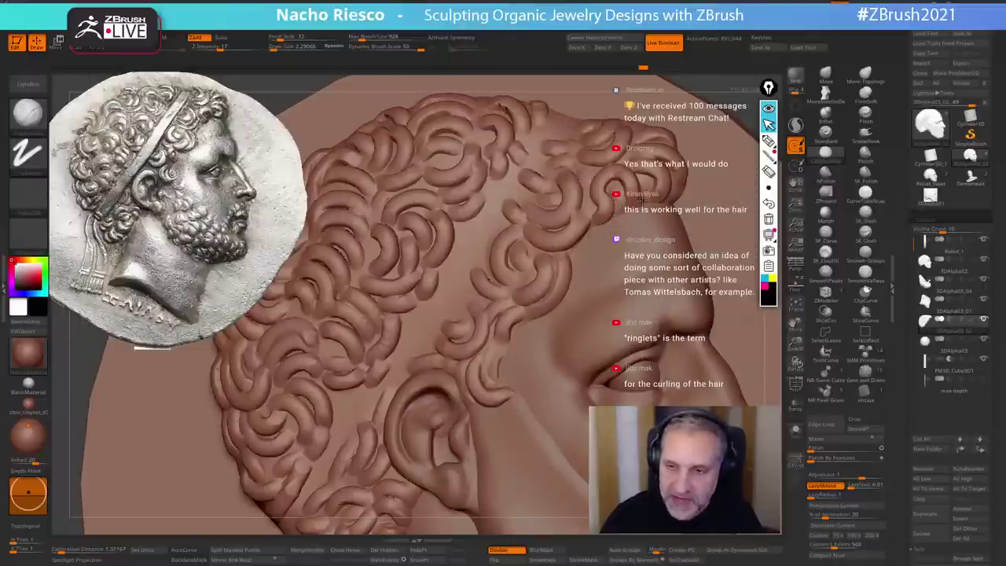
right_click_drag(617, 189, 593, 182)
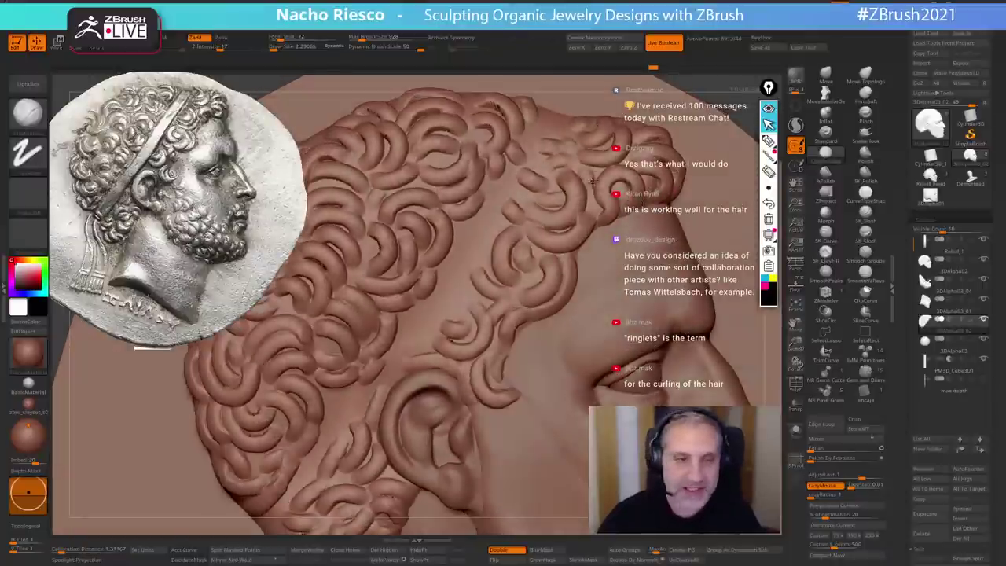
mouse_move(594, 196)
left_mouse_down()
mouse_move(597, 174)
mouse_move(606, 180)
left_mouse_up()
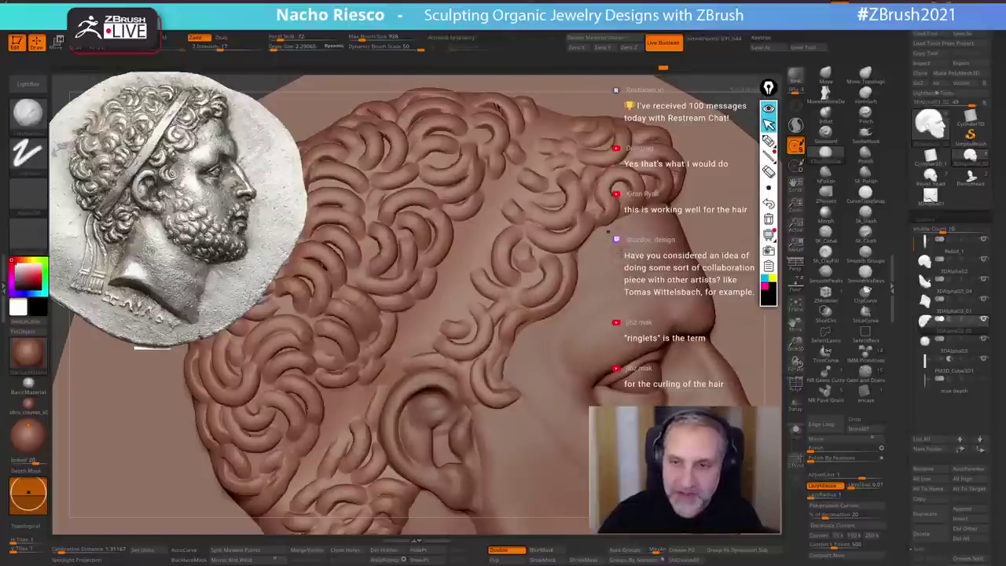
- Isolate the hair part, sculpt a lock on the upper edge of the front curls, and show all parts again
mouse_move(634, 168)
right_mouse_down()
mouse_move(692, 314)
mouse_move(794, 439)
right_mouse_up()
left_click(796, 431)
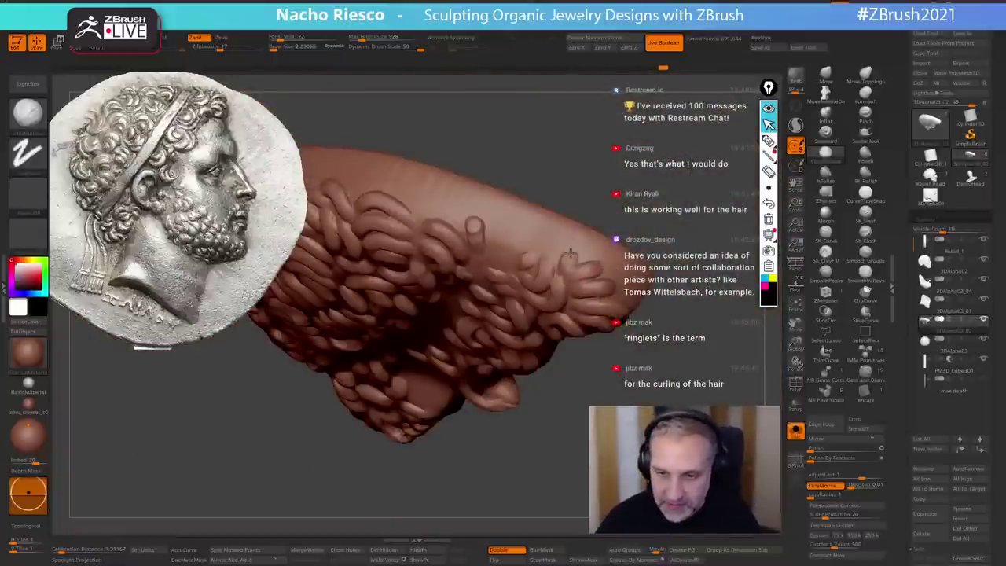
left_click_drag(549, 233, 570, 258)
right_click_drag(605, 370, 685, 255)
left_click(795, 430)
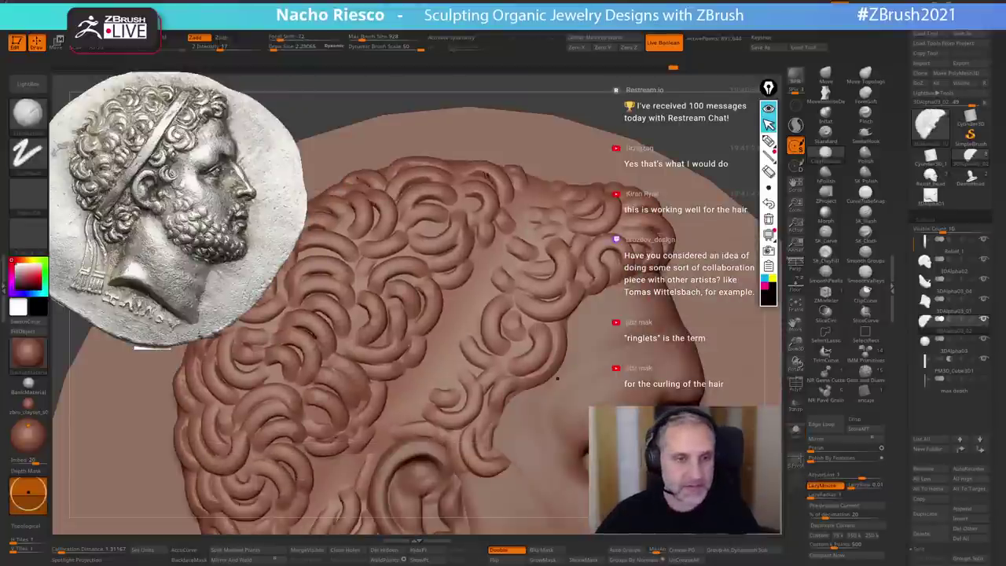
- Sculpt extra locks along the outer rear edge of the nape curls below the ear
right_click_drag(559, 355, 554, 316)
right_click_drag(550, 351, 585, 314)
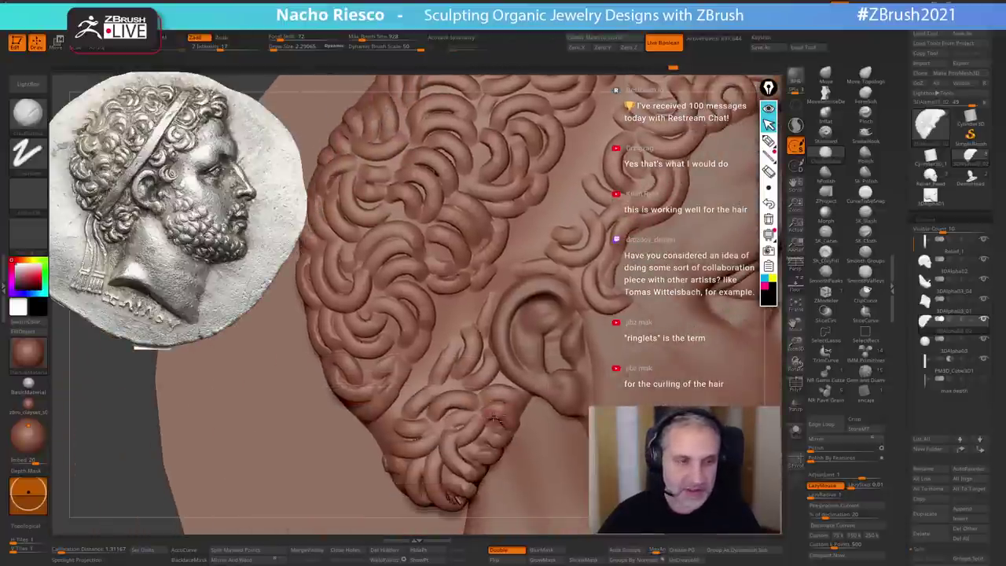
mouse_move(495, 419)
right_mouse_down("alt")
mouse_move(576, 323)
mouse_move(508, 351)
right_mouse_up("alt")
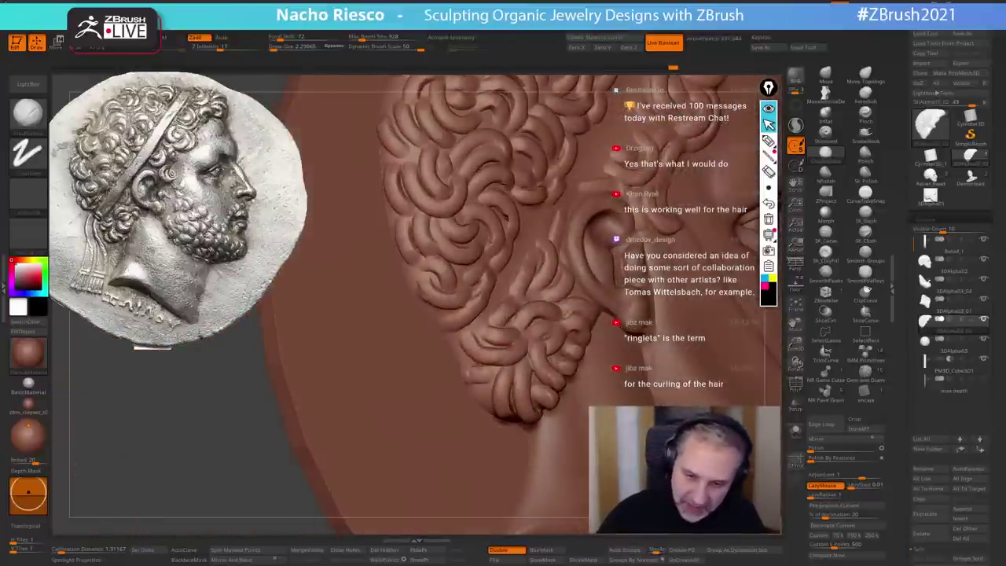
mouse_move(477, 372)
left_mouse_down()
mouse_move(459, 344)
mouse_move(486, 408)
left_mouse_up()
left_click_drag(494, 338, 481, 320)
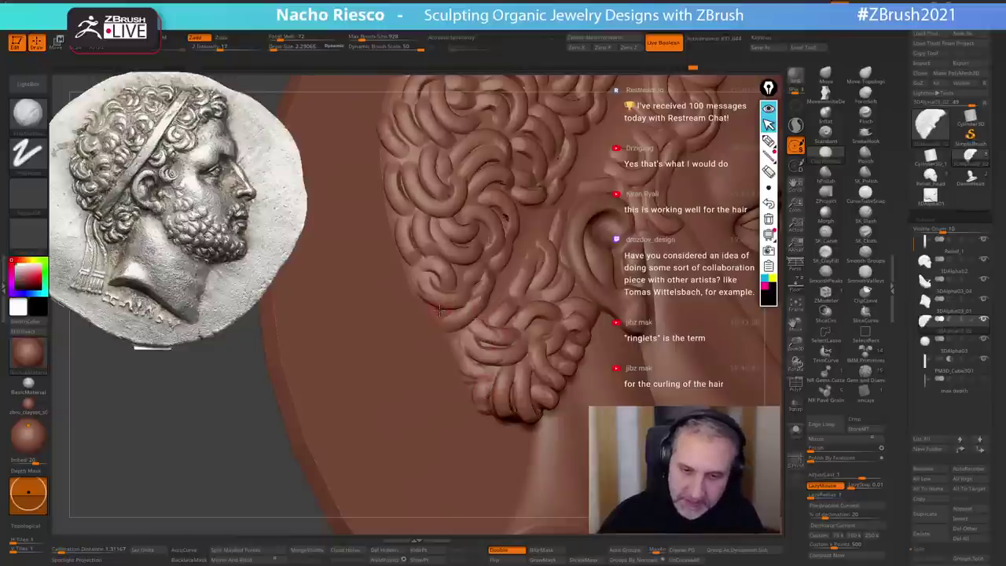
- Sculpt short lock strokes along the outer rear edge of the curls and on the forehead curls
left_click_drag(385, 191, 416, 156)
mouse_move(416, 157)
right_mouse_down("alt")
mouse_move(401, 204)
mouse_move(397, 295)
mouse_move(456, 299)
right_mouse_up("alt")
left_click_drag(421, 219, 417, 200)
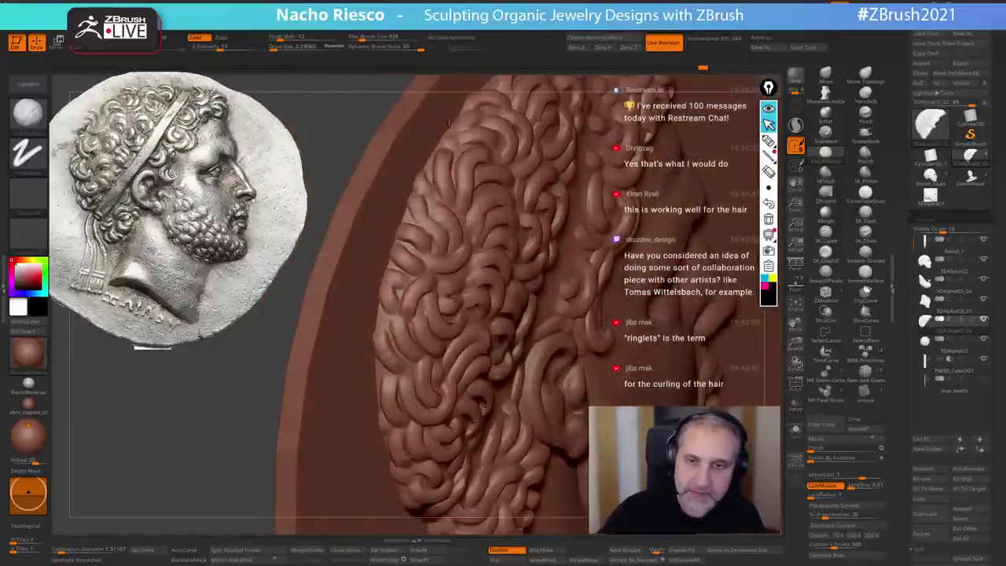
right_click_drag(463, 132, 400, 148)
mouse_move(574, 380)
right_mouse_down("ctrl")
mouse_move(695, 281)
mouse_move(589, 161)
right_mouse_up("ctrl")
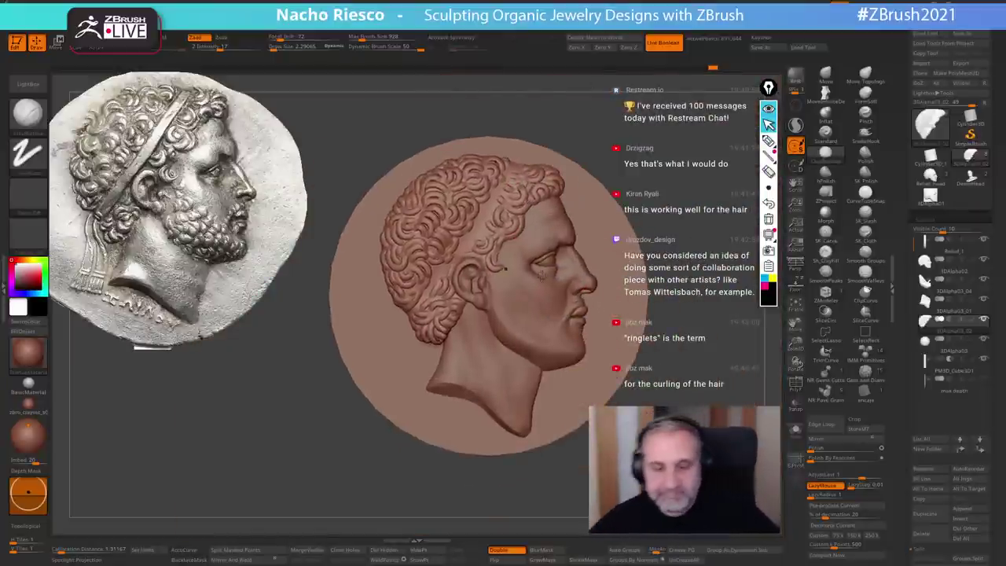
right_click_drag(673, 161, 681, 173)
mouse_move(682, 173)
right_mouse_down("alt")
mouse_move(701, 204)
mouse_move(682, 222)
right_mouse_up("alt")
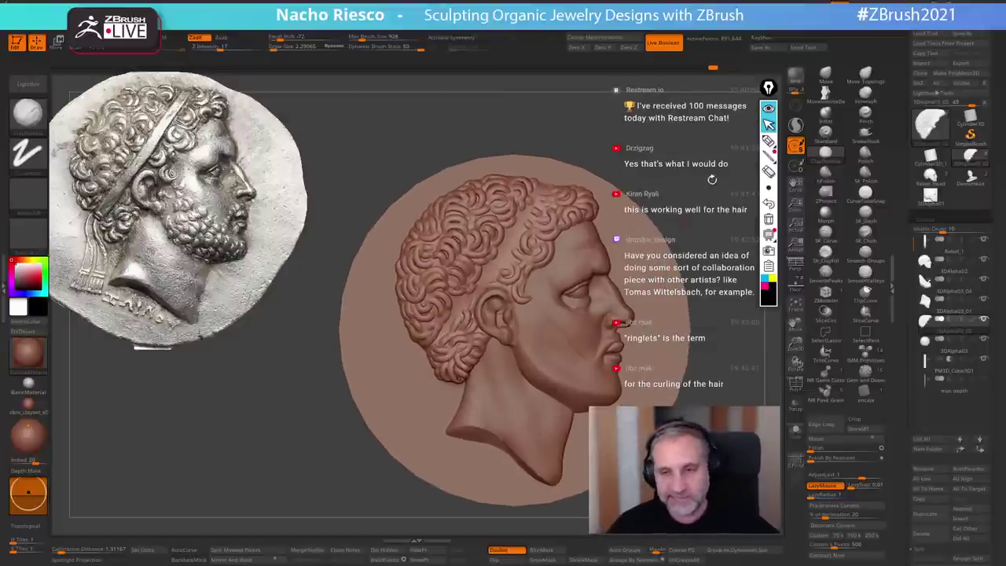
right_click_drag(713, 180, 621, 269, "alt")
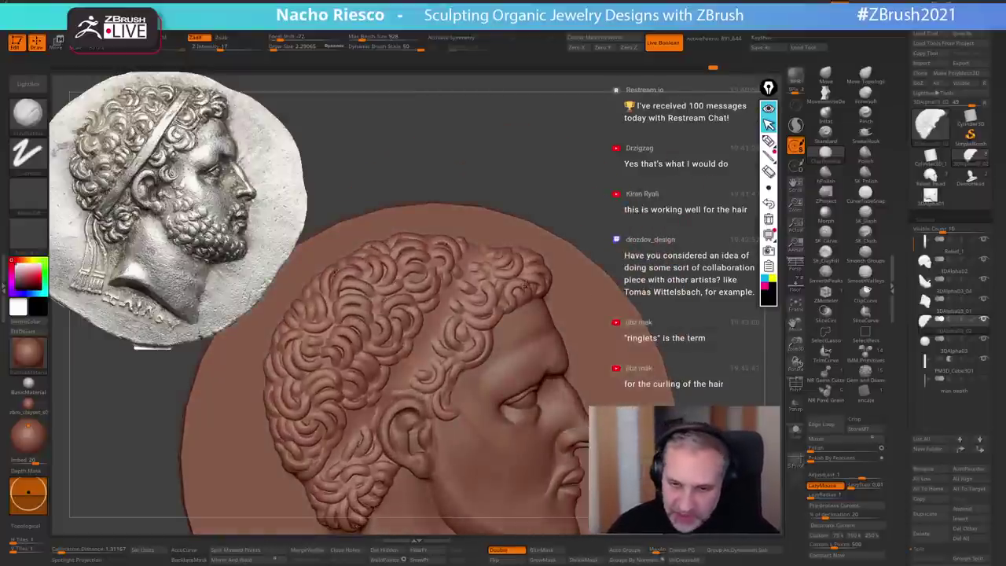
left_click_drag(521, 280, 510, 298)
- Show the reference image over the relief and reshape the forehead hairline curls with a small Move brush to match it
mouse_move(515, 308)
right_mouse_down()
mouse_move(521, 298)
mouse_move(524, 318)
mouse_move(674, 259)
mouse_move(694, 264)
mouse_move(724, 302)
mouse_move(714, 321)
right_mouse_up()
left_click(796, 286)
left_click(827, 77)
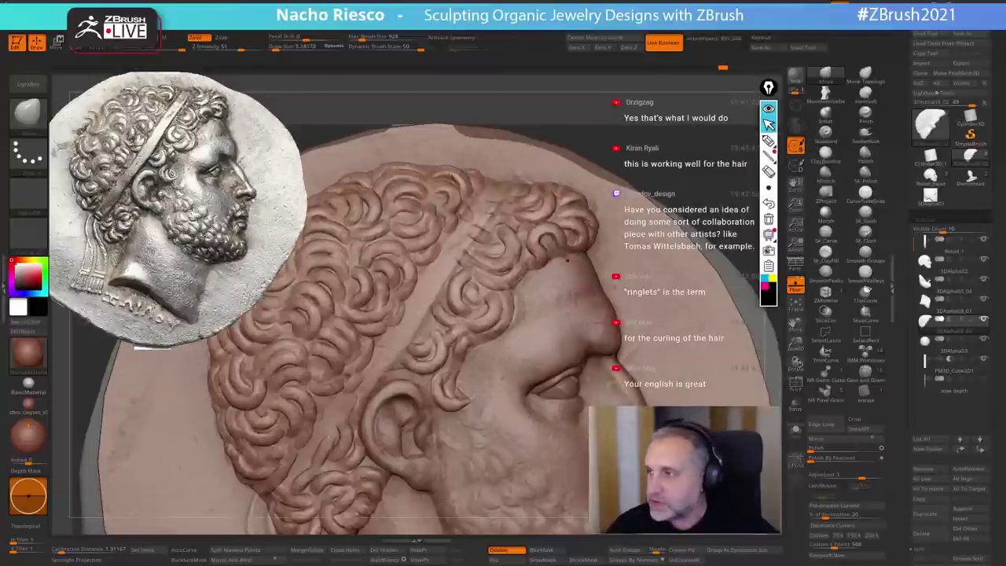
key("s")
left_click_drag(566, 279, 570, 278)
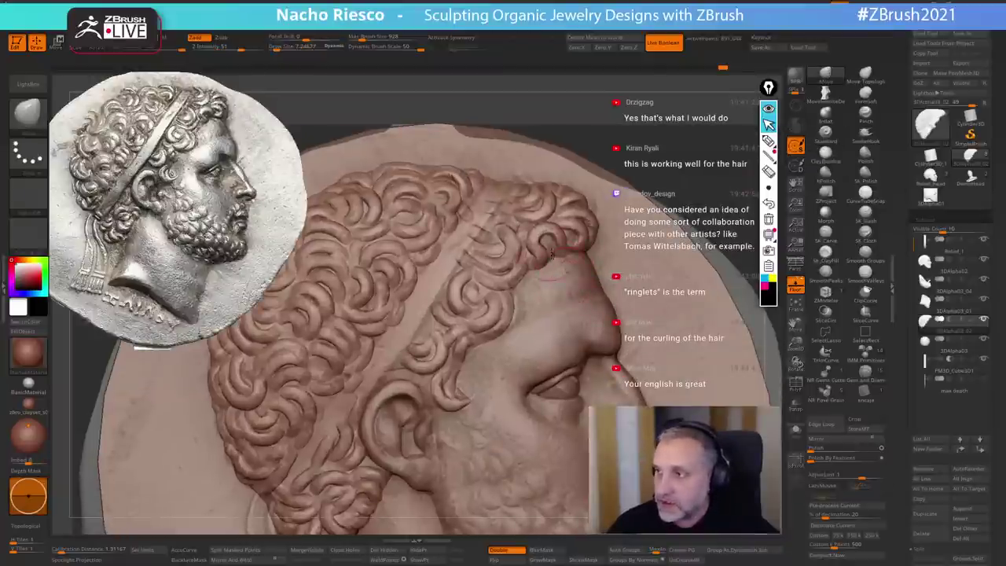
key("s")
left_click(555, 256)
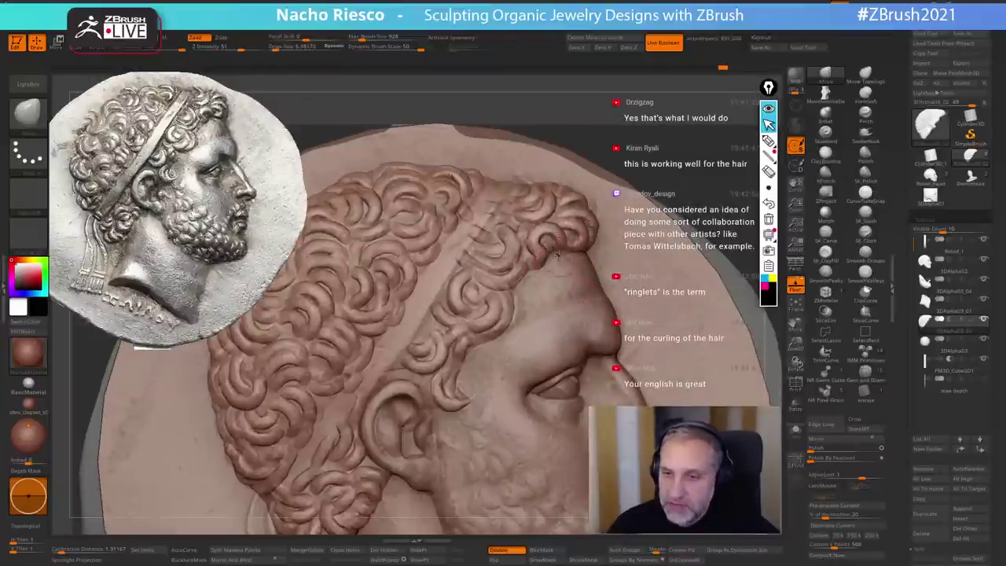
mouse_move(546, 256)
left_mouse_down()
mouse_move(537, 270)
mouse_move(577, 237)
left_mouse_up()
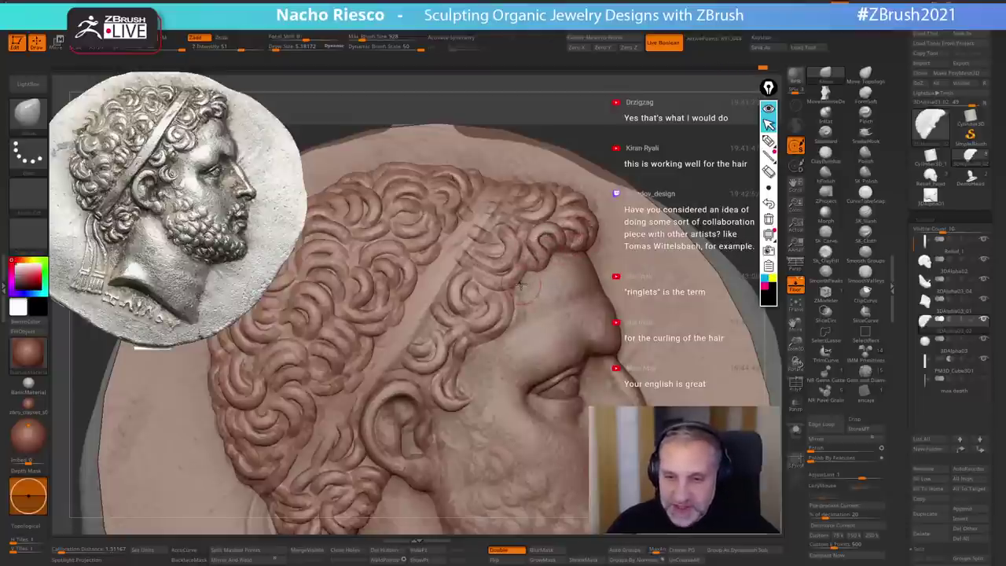
- Shift the temple and sideburn curls towards the reference outline, resizing the Move brush as needed
key("s")
mouse_move(521, 285)
left_mouse_down()
mouse_move(506, 283)
mouse_move(507, 315)
mouse_move(442, 389)
mouse_move(439, 403)
mouse_move(477, 397)
mouse_move(469, 391)
mouse_move(464, 405)
left_mouse_up()
key("s")
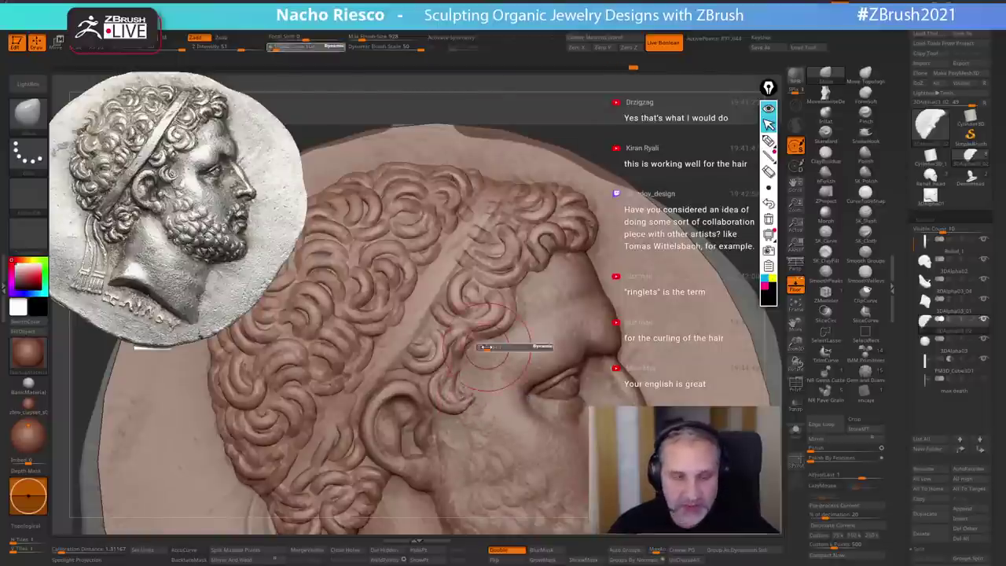
left_click_drag(488, 348, 453, 338)
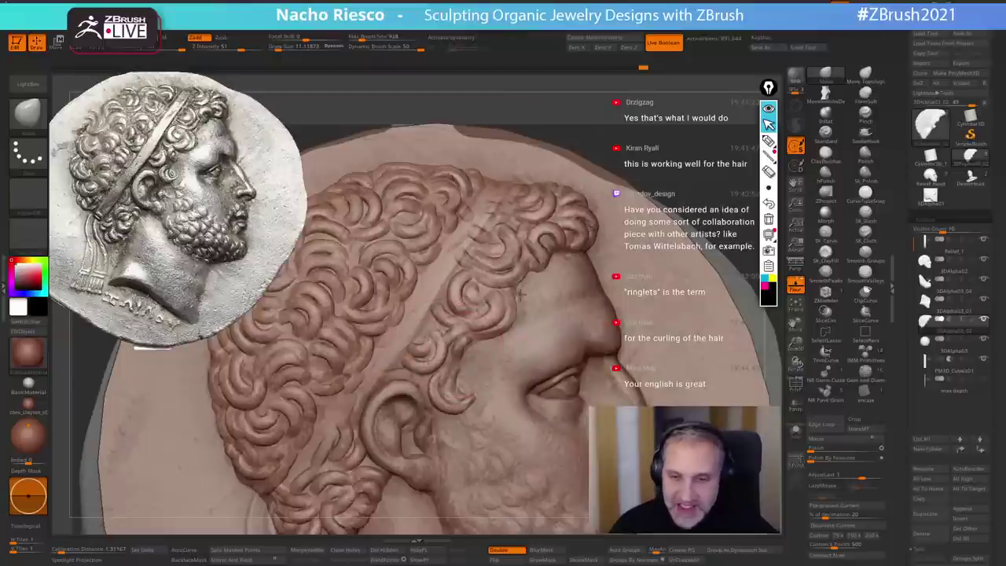
- Reselect the hair part and adjust the curls along the crown to the reference with a larger Move brush
left_click(521, 296, "alt")
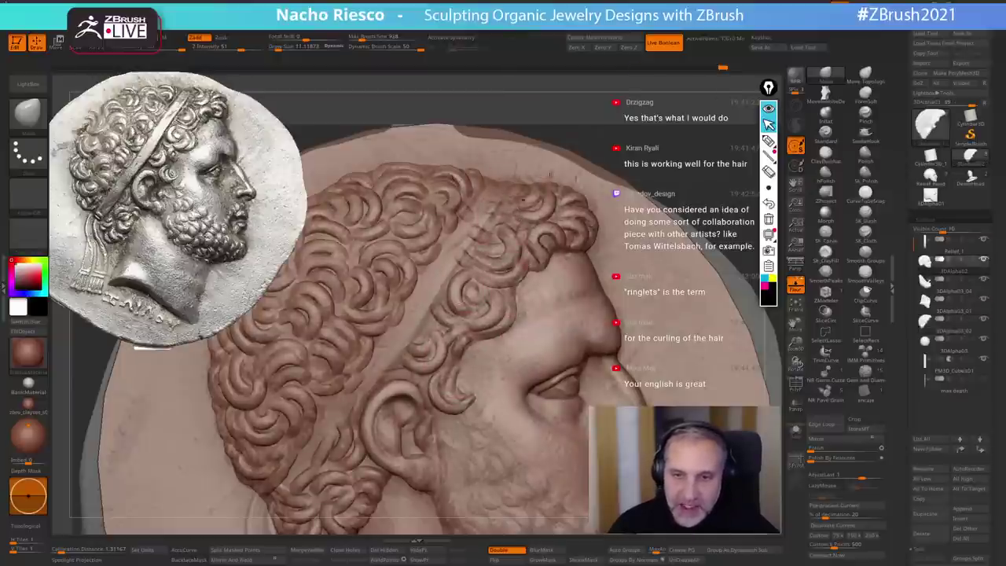
left_click_drag(685, 145, 681, 179, "alt")
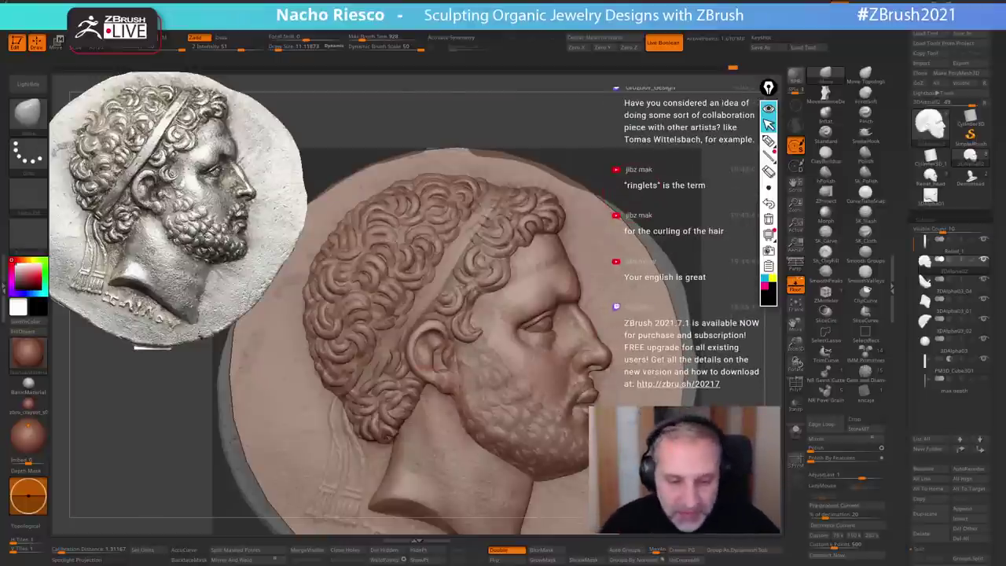
right_click_drag(375, 323, 437, 331, "alt")
key("s")
left_click_drag(437, 323, 443, 323)
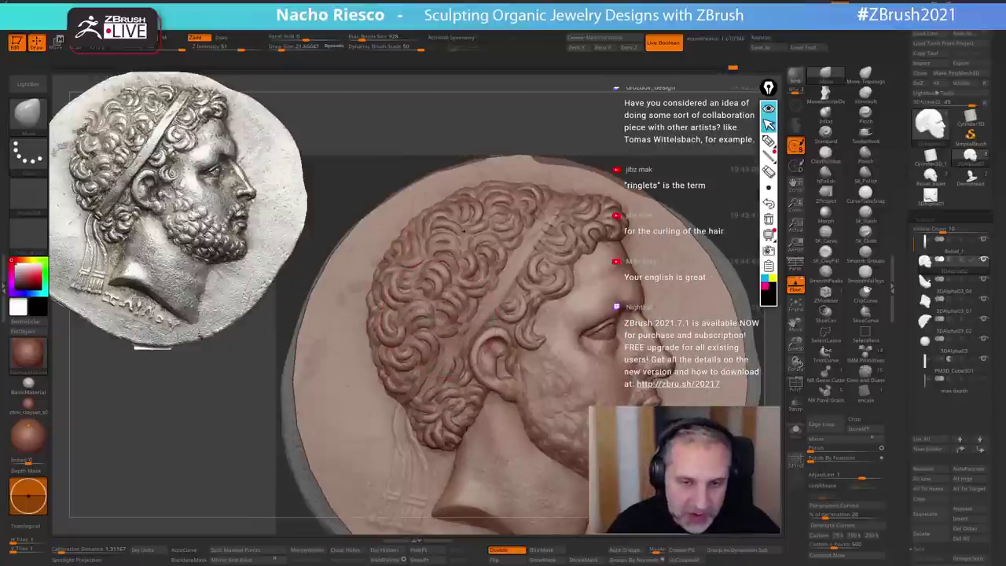
left_click(488, 190, "alt")
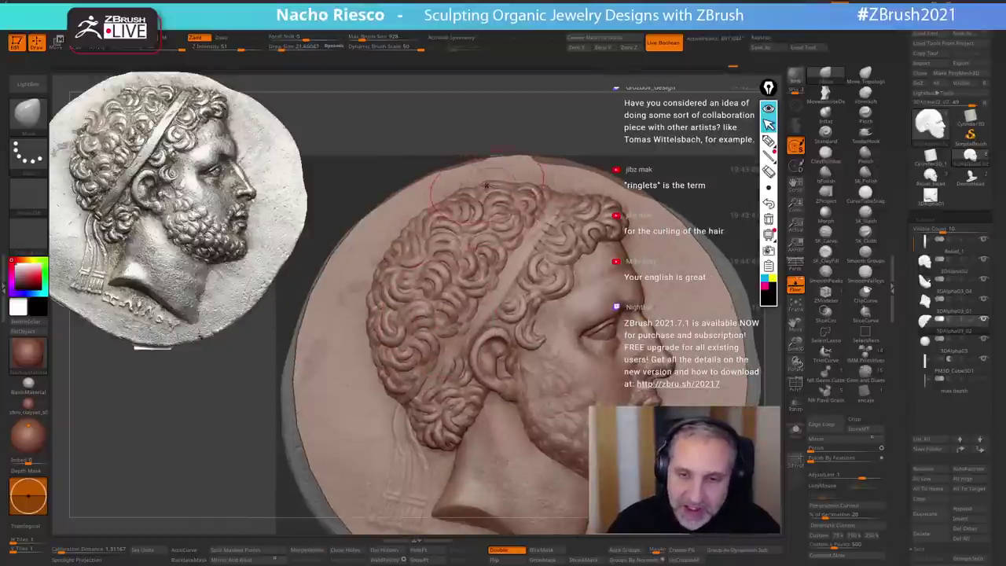
left_click_drag(487, 190, 516, 208)
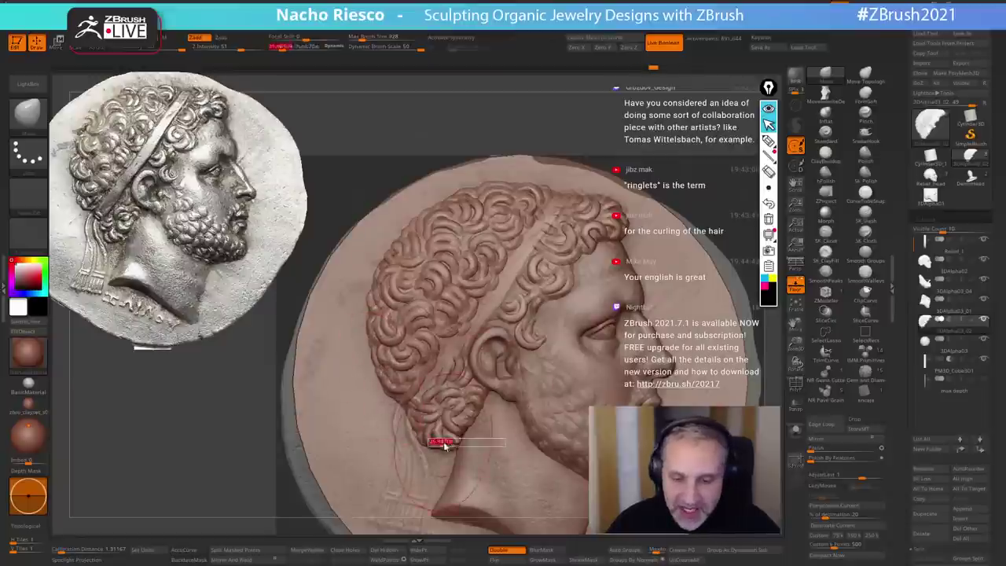
key("[")
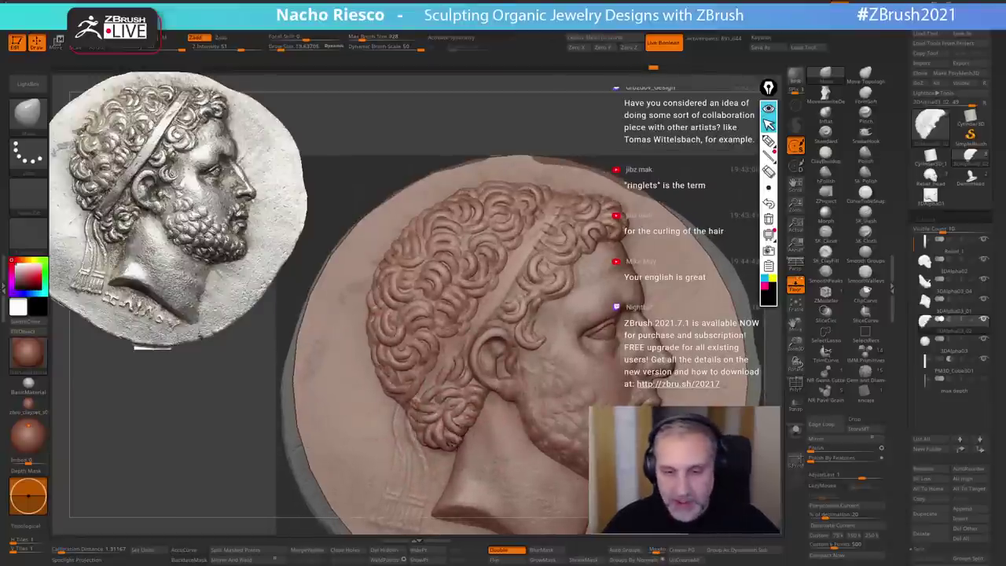
key("[")
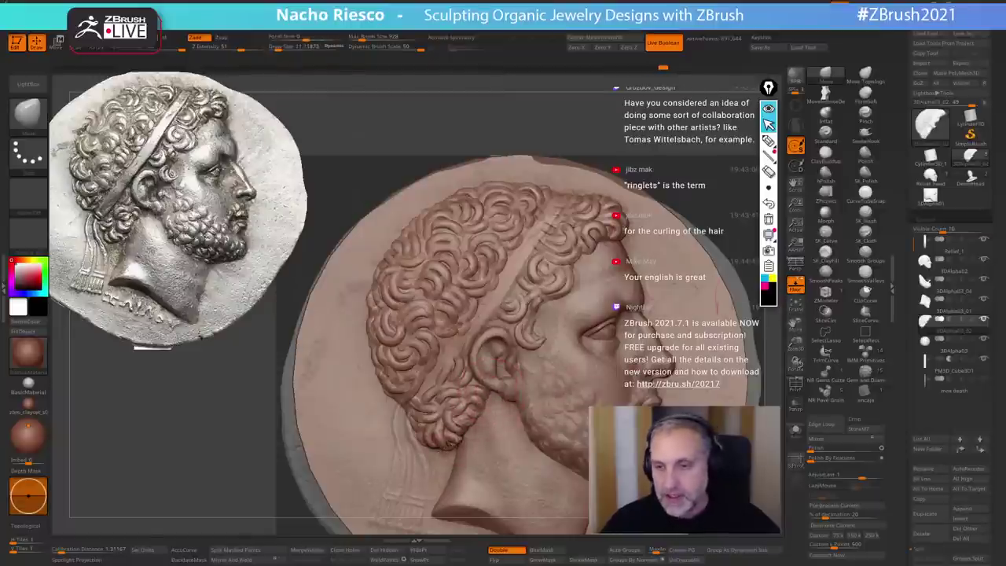
- Hide the reference image and isolate the hair part, undoing the accidental change
left_click(796, 284)
left_click_drag(735, 174, 677, 154, "alt")
left_click(795, 432)
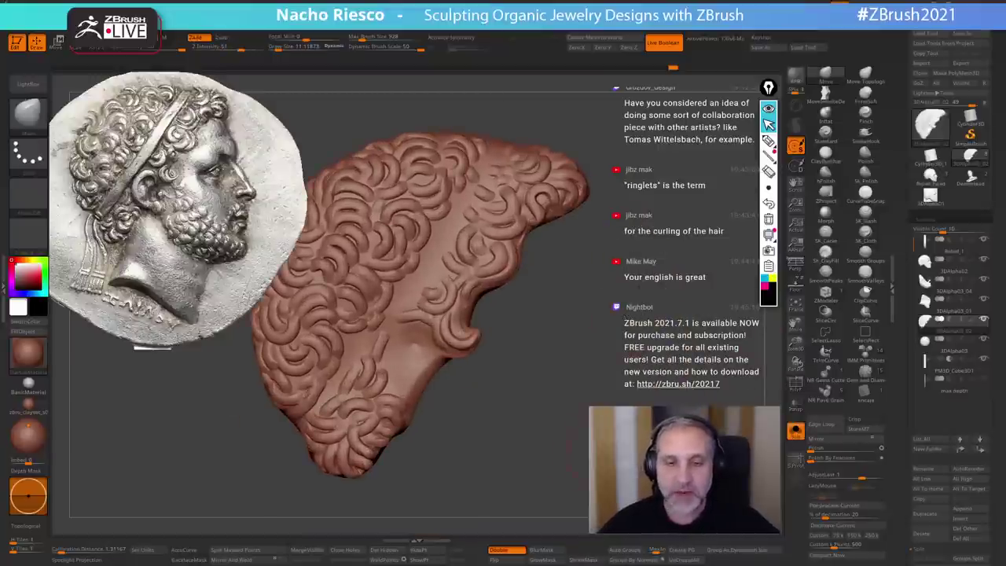
right_click_drag(625, 319, 629, 367, "ctrl")
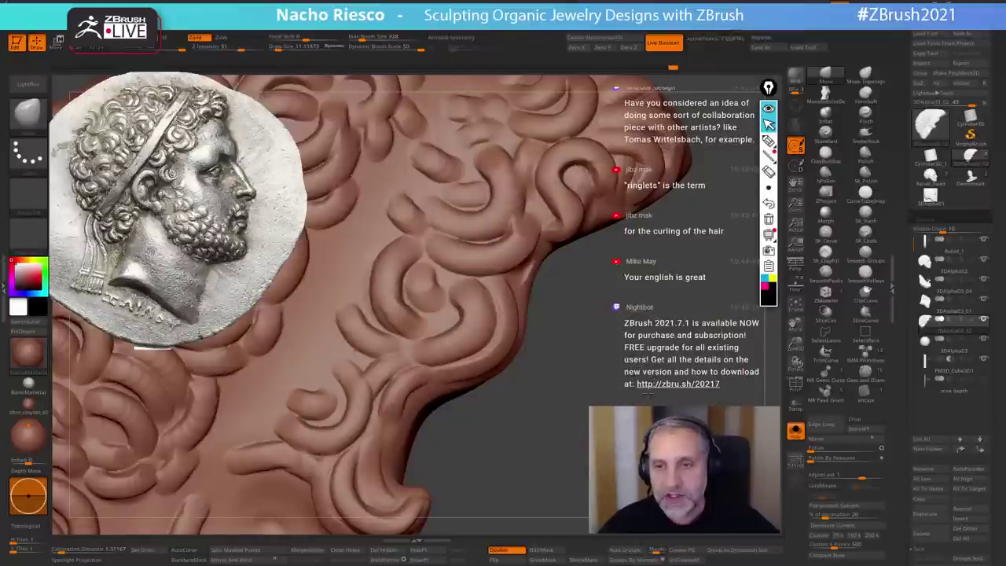
left_click_drag(628, 366, 628, 406)
key("ctrl+z")
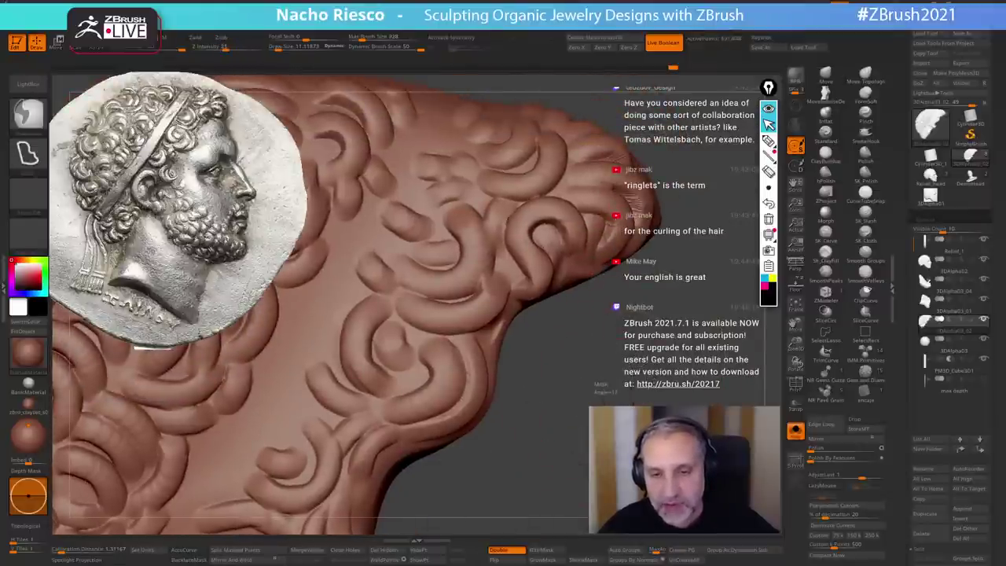
- Remesh the hair part with the DynaMesh Utility at a resolution of 332
scroll(918, 406, "down", 5)
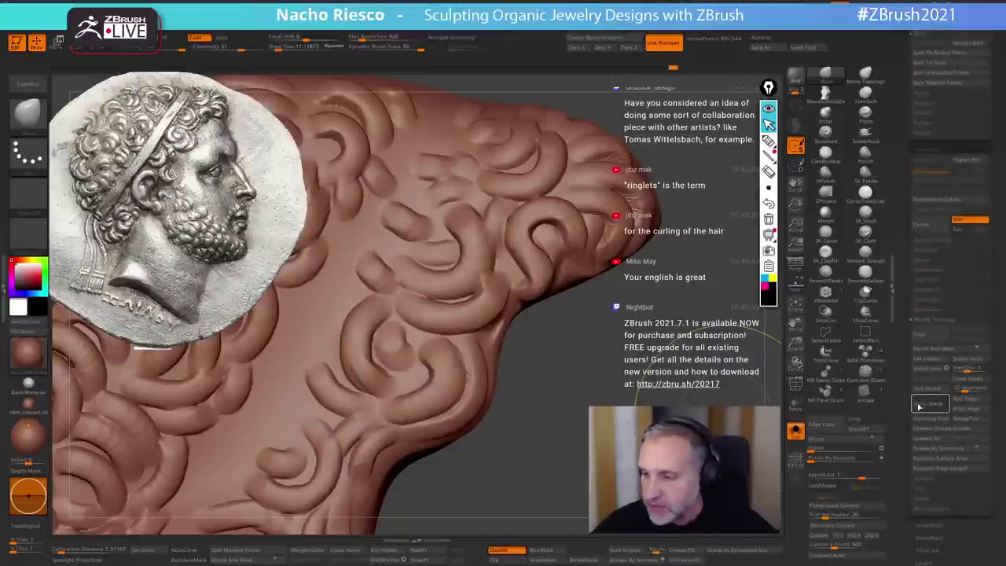
left_click(933, 292)
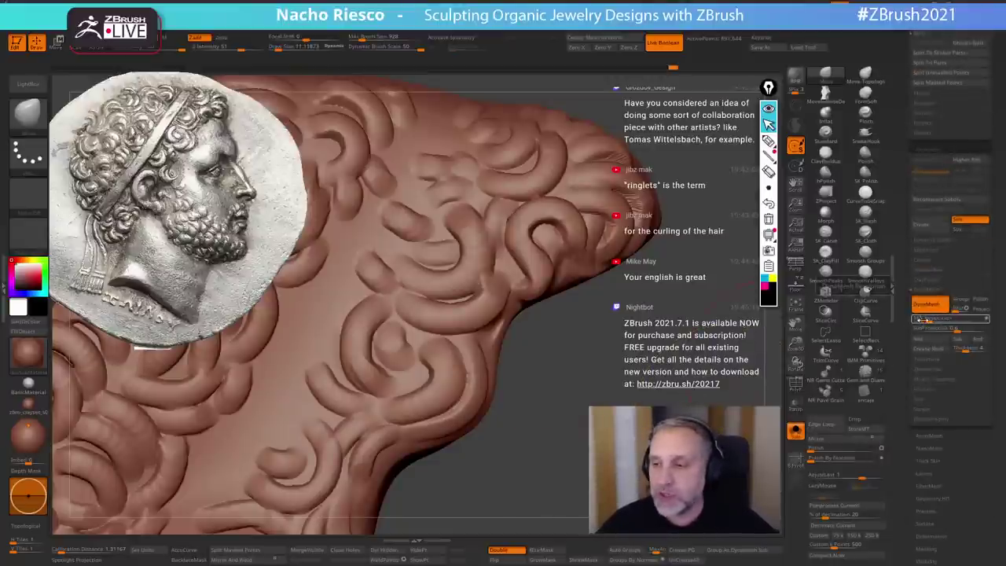
left_click_drag(928, 320, 927, 322)
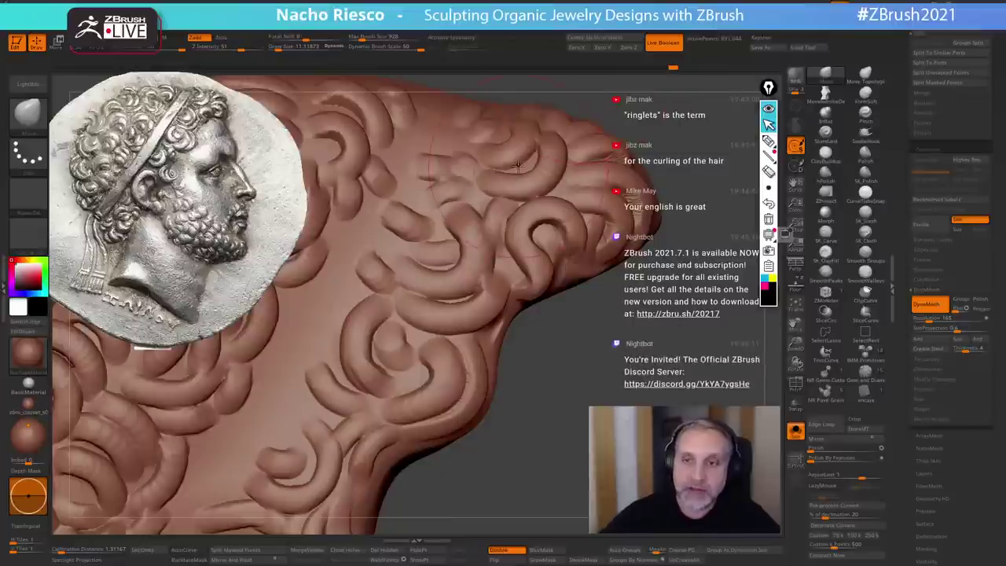
mouse_move(597, 25)
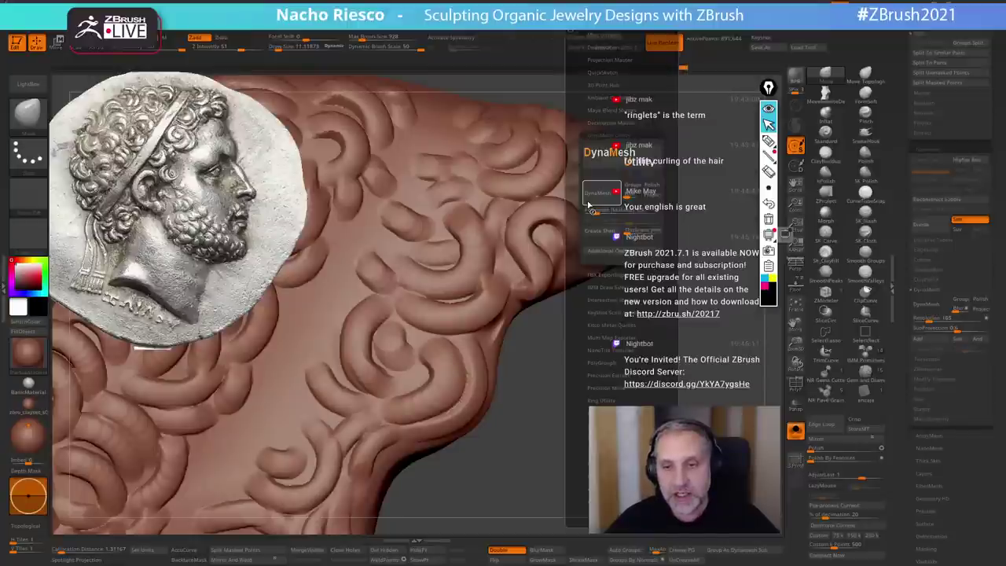
left_click(590, 205)
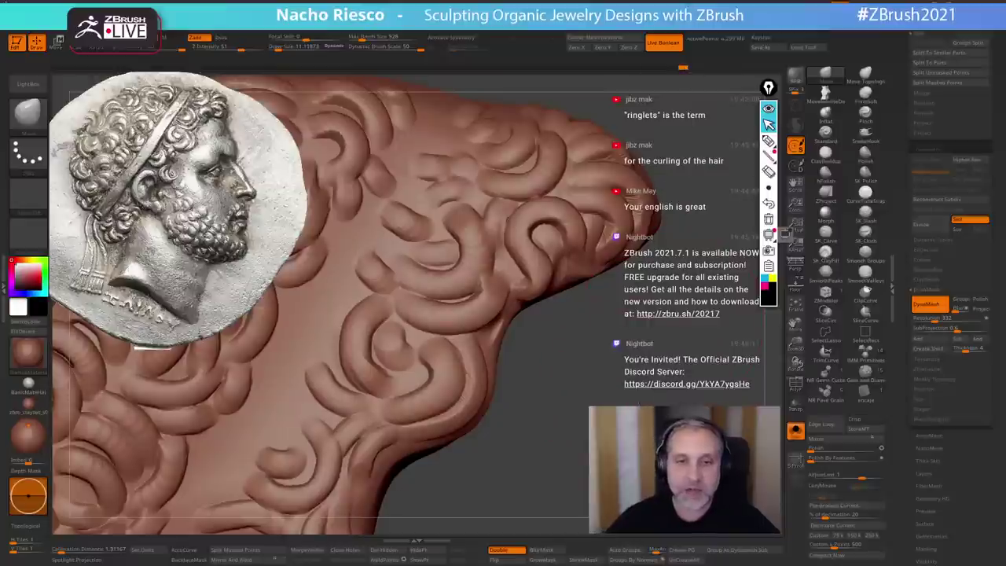
left_click_drag(644, 403, 654, 405)
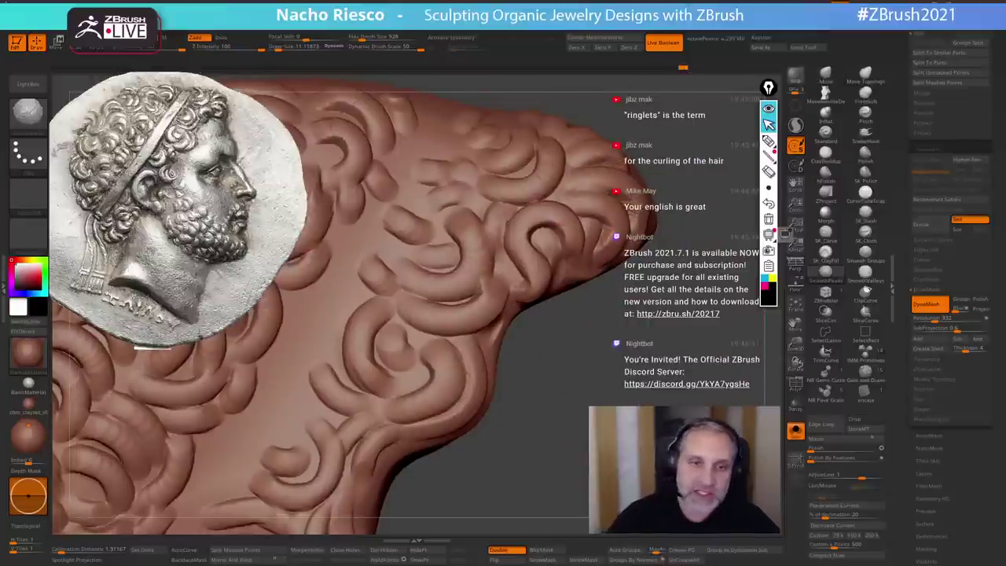
mouse_move(594, 395)
left_mouse_down("alt")
mouse_move(617, 385)
mouse_move(522, 377)
left_mouse_up("alt")
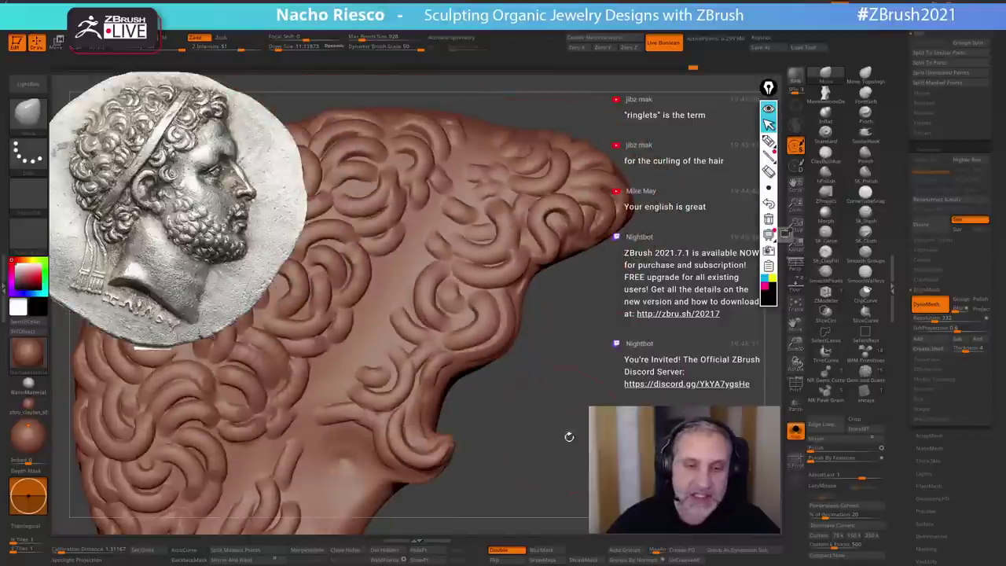
mouse_move(569, 435)
left_mouse_down("alt")
mouse_move(575, 417)
mouse_move(609, 421)
left_mouse_up("alt")
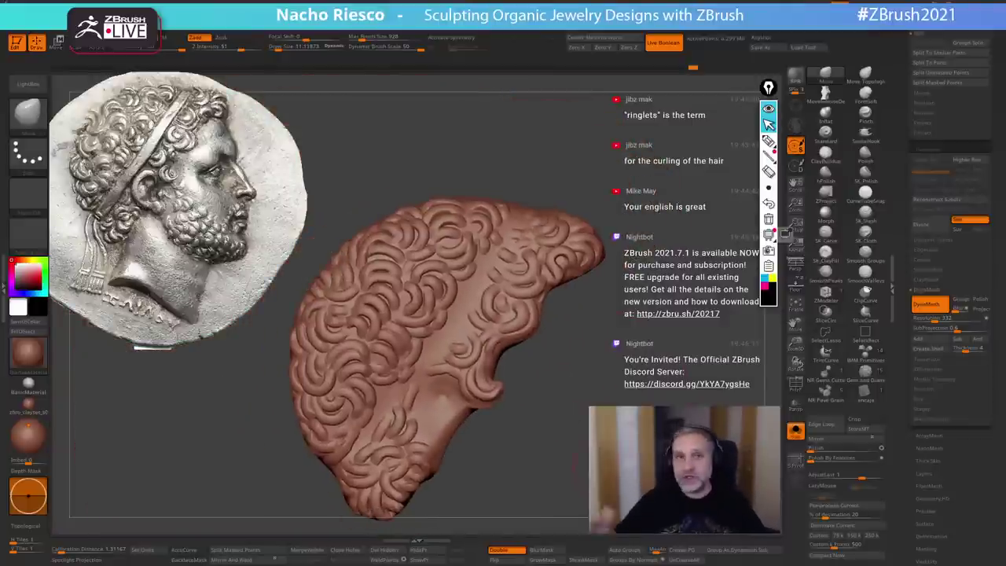
left_click_drag(586, 468, 581, 463)
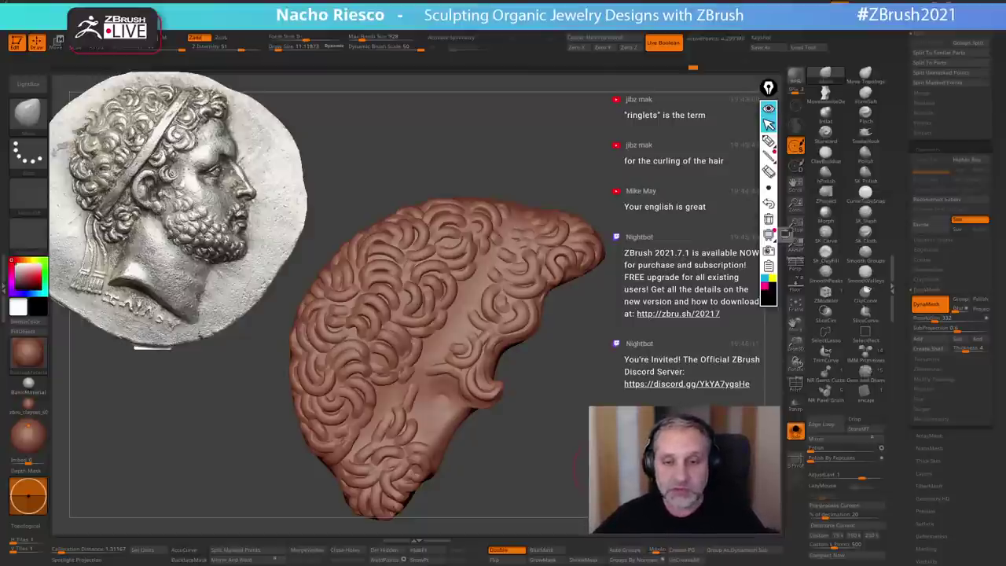
mouse_move(578, 390)
left_mouse_down("alt")
mouse_move(620, 366)
mouse_move(625, 393)
left_mouse_up("alt")
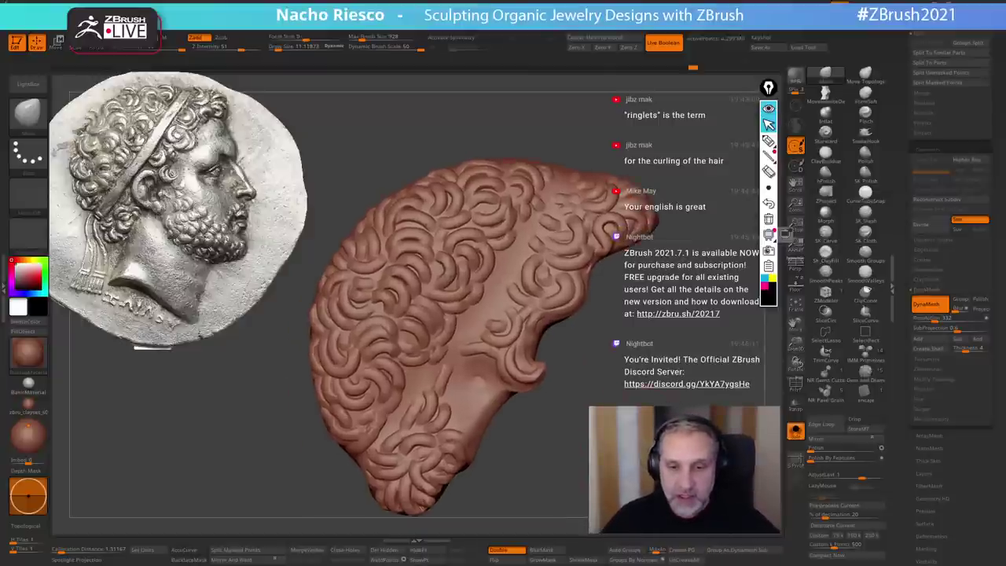
key("w")
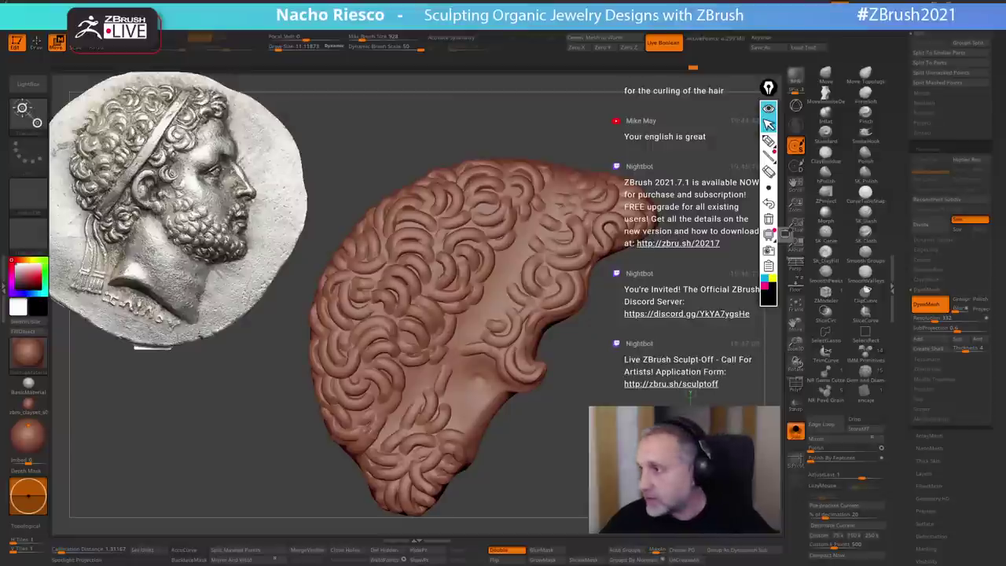
key("y")
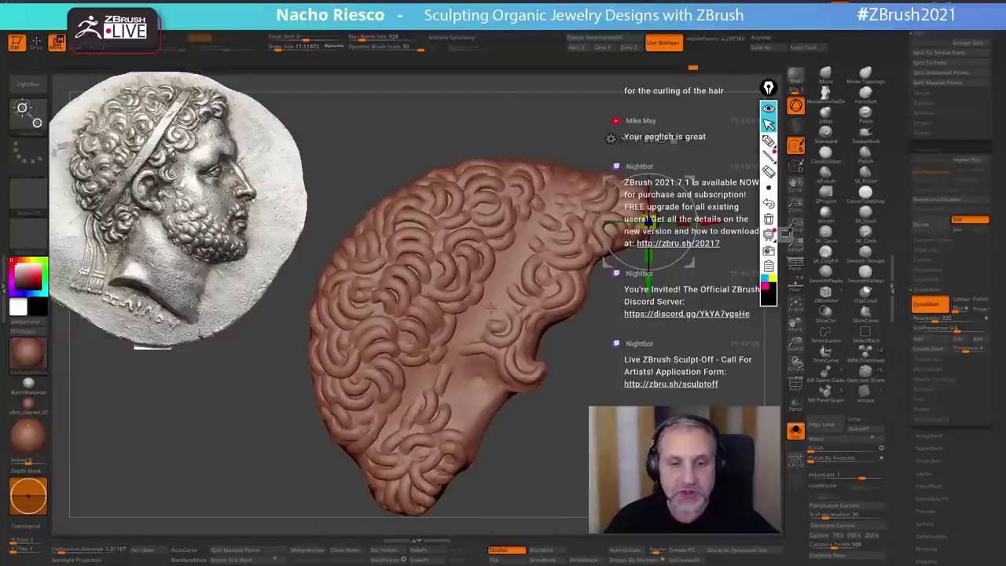
mouse_move(442, 305)
right_mouse_down("alt")
mouse_move(517, 271)
mouse_move(482, 240)
mouse_move(363, 325)
right_mouse_up("alt")
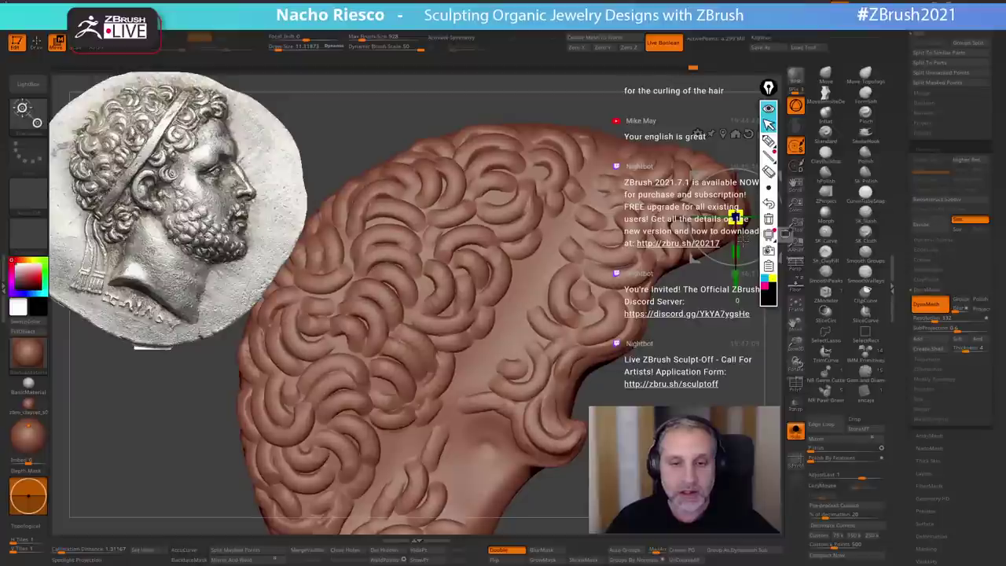
key("q")
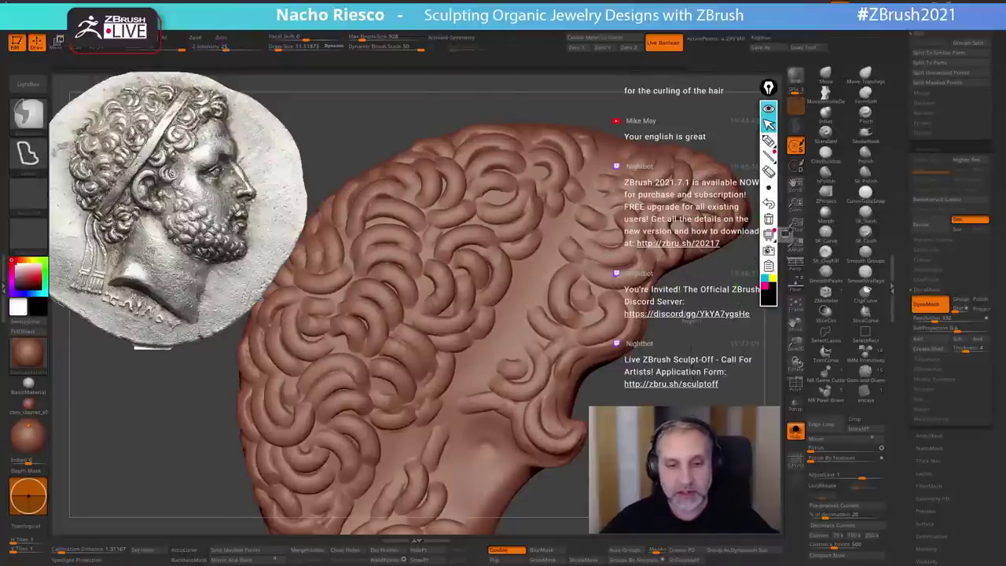
key("b")
key("s")
key("t")
mouse_move(559, 497)
left_mouse_down("alt")
mouse_move(606, 440)
mouse_move(572, 449)
mouse_move(588, 448)
left_mouse_up("alt")
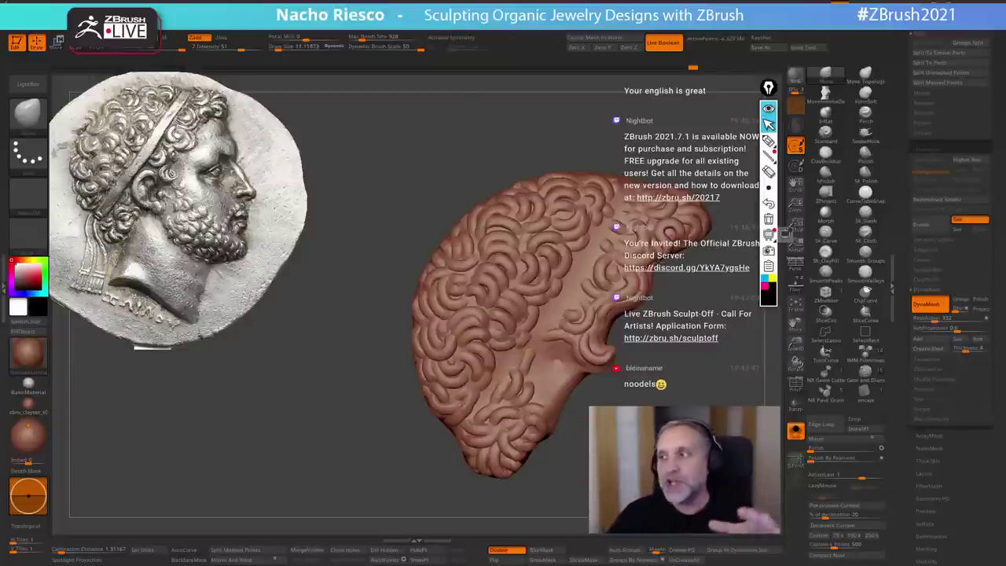
- Turn on backface masking for the Move brush and adjust its draw size for the curls
mouse_move(590, 321)
right_mouse_down()
mouse_move(554, 325)
mouse_move(555, 354)
right_mouse_up()
mouse_move(560, 465)
right_mouse_down()
mouse_move(596, 450)
mouse_move(584, 458)
mouse_move(635, 471)
right_mouse_up()
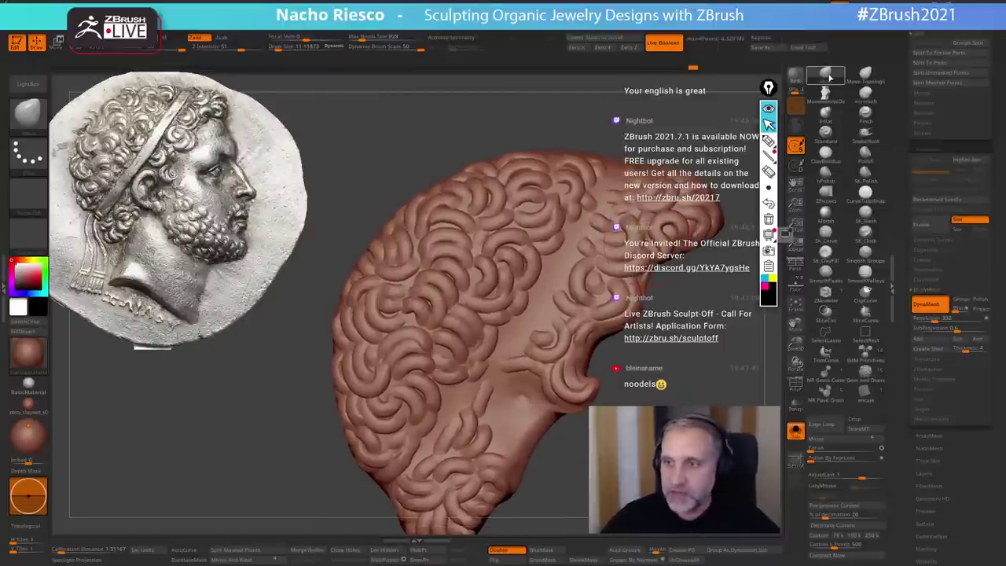
left_click(189, 559)
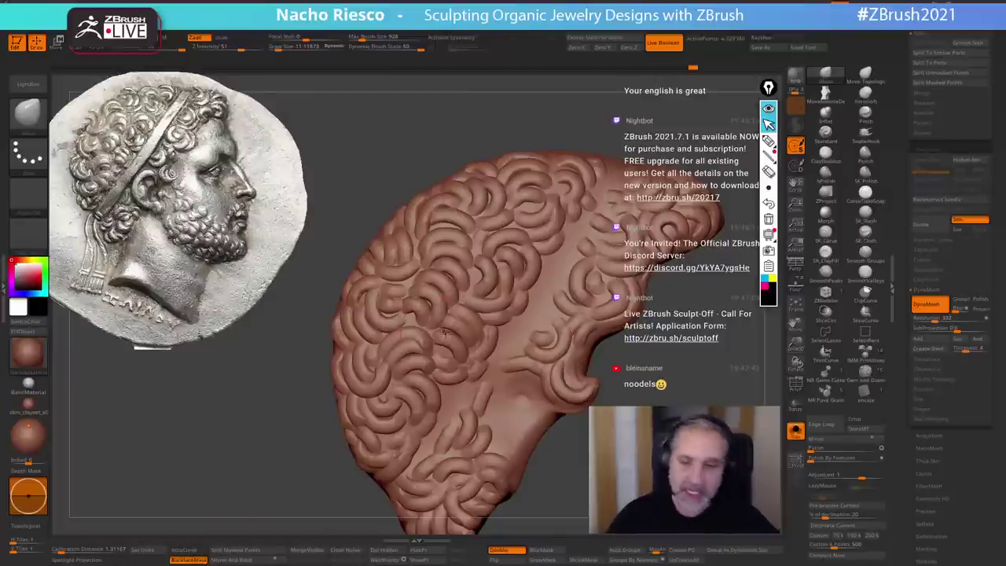
key("s")
left_click_drag(446, 334, 450, 335)
right_click_drag(447, 345, 476, 368, "alt")
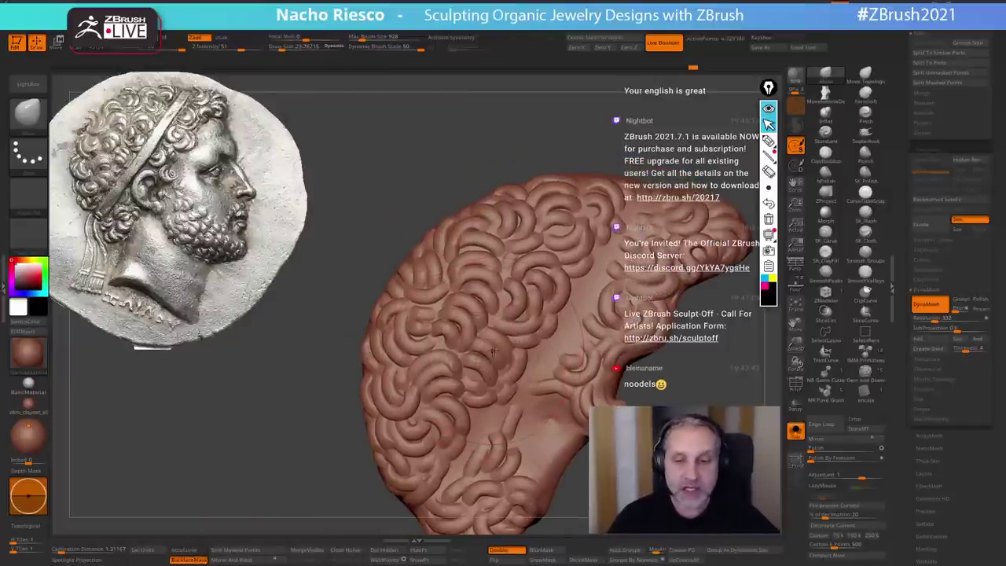
key("s")
key("s")
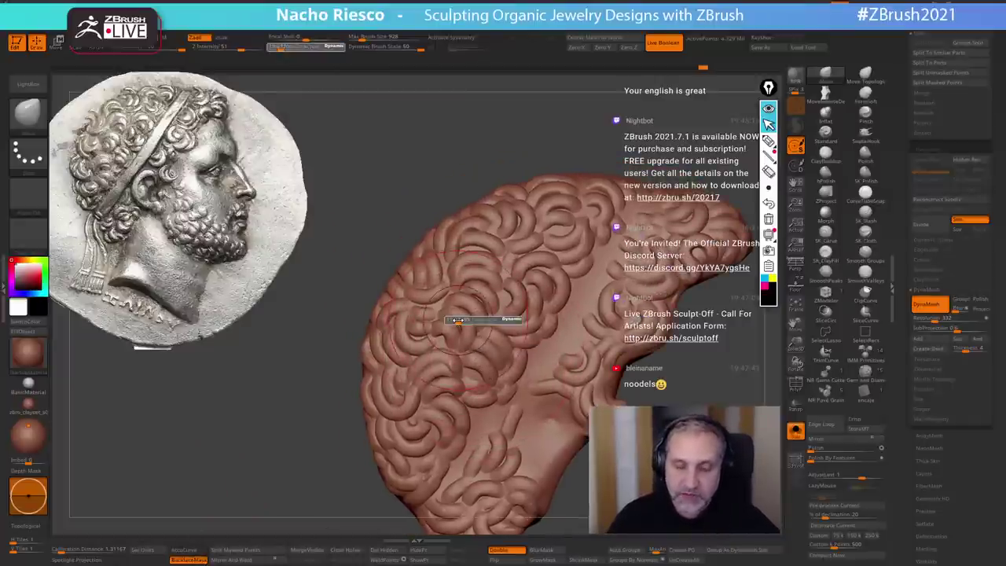
left_click(456, 319)
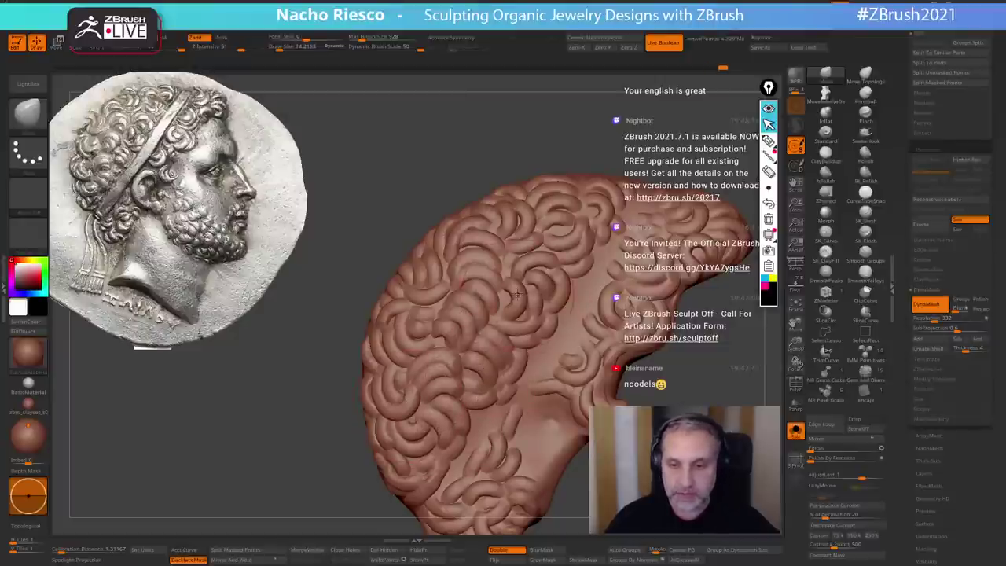
- Nudge the curls along the upper part of the crown into tighter, overlapping positions with the Move brush
left_click_drag(535, 277, 535, 285)
mouse_move(534, 285)
right_mouse_down()
mouse_move(525, 320)
mouse_move(528, 308)
right_mouse_up()
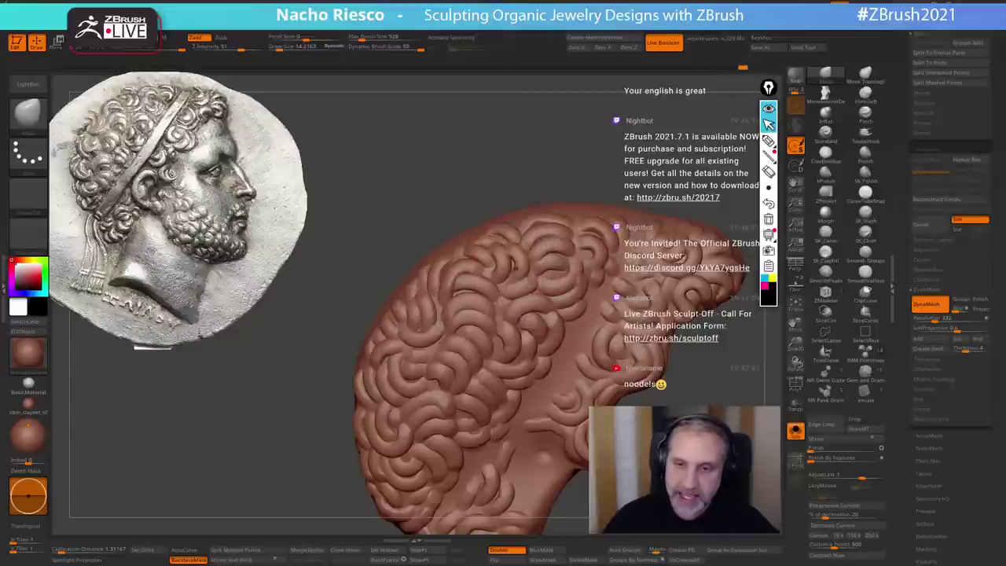
left_click_drag(513, 262, 516, 266)
right_click_drag(527, 240, 550, 317)
right_click_drag(610, 429, 602, 374, "alt")
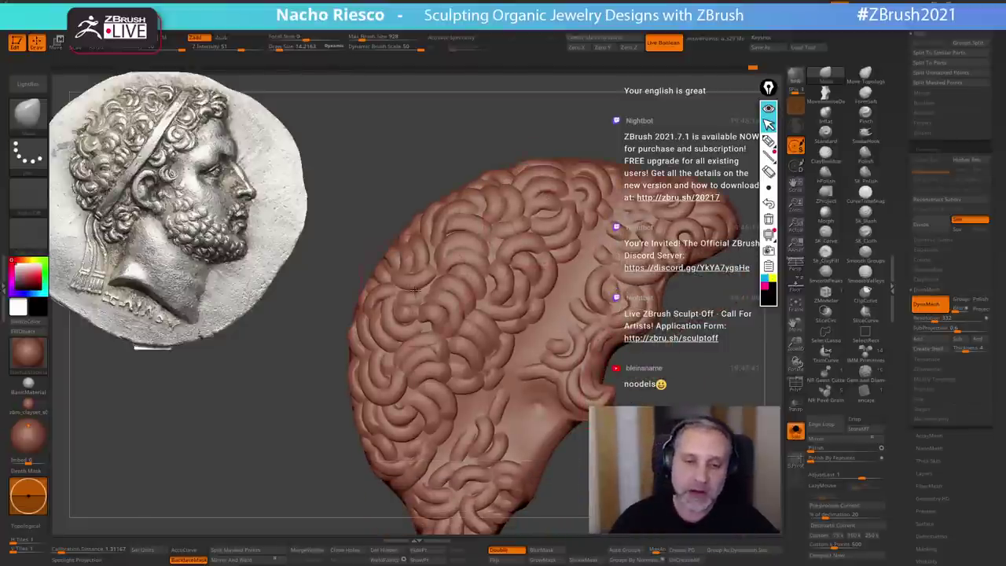
- Reshape the curls at the nape, below the headband groove, with the Move brush
mouse_move(416, 292)
right_mouse_down()
mouse_move(420, 316)
mouse_move(423, 259)
mouse_move(434, 393)
right_mouse_up()
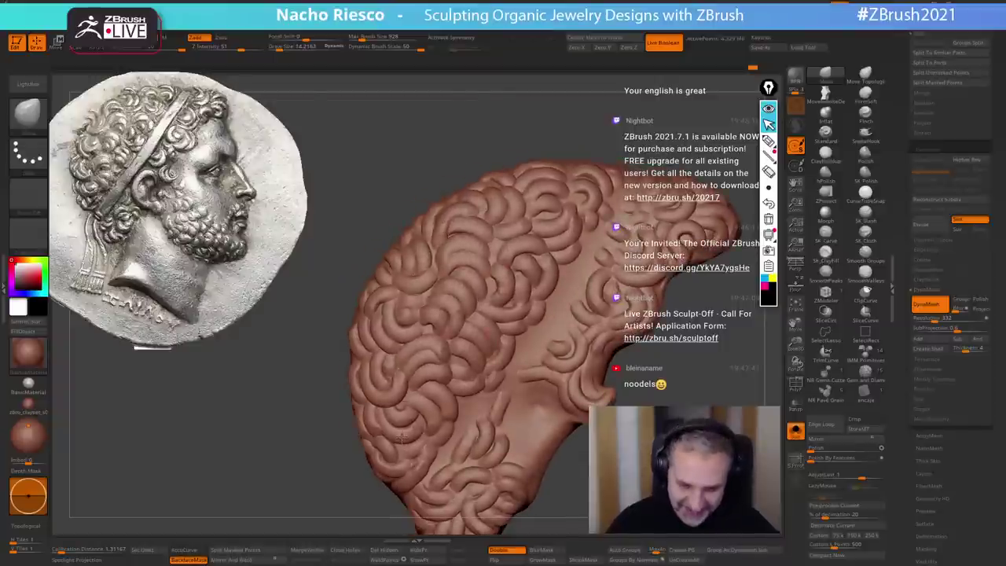
right_click_drag(402, 434, 429, 466)
left_click_drag(494, 460, 499, 466)
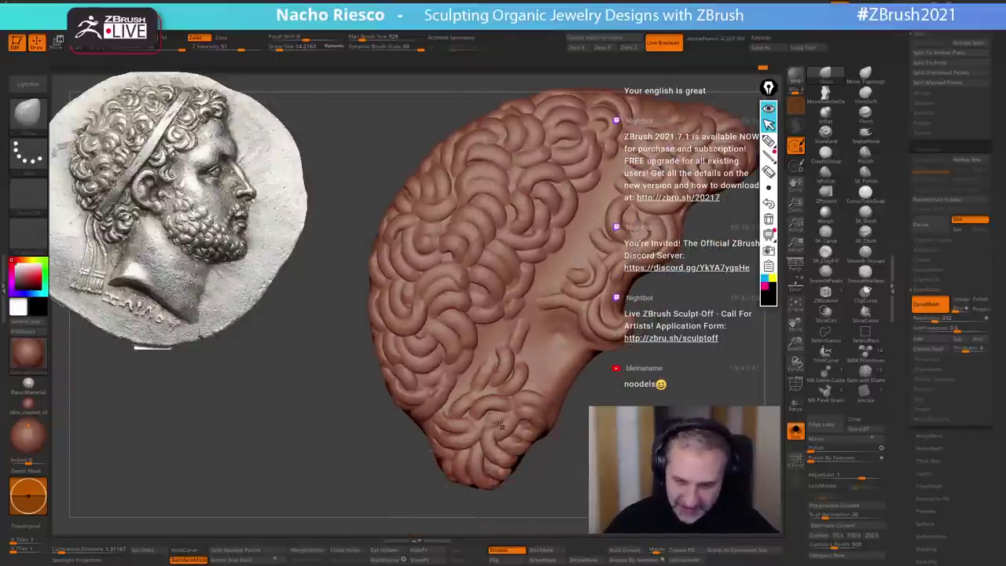
mouse_move(487, 412)
left_mouse_down()
mouse_move(496, 416)
mouse_move(481, 399)
left_mouse_up()
left_click_drag(550, 459, 535, 468)
right_click_drag(541, 367, 557, 354)
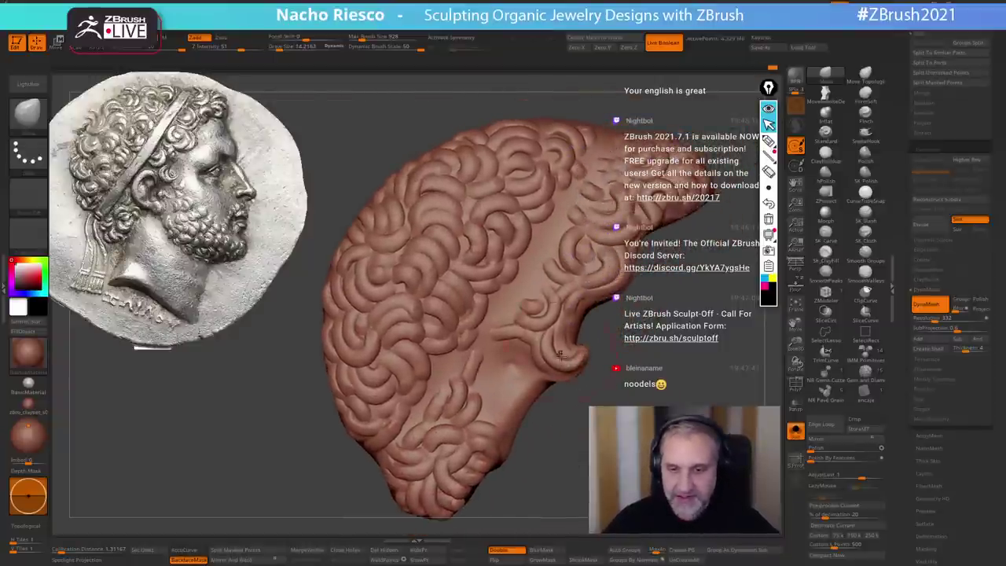
- Shift the front curls above the temple and forehead with the Move brush to close the gaps between them
left_click_drag(601, 253, 606, 238)
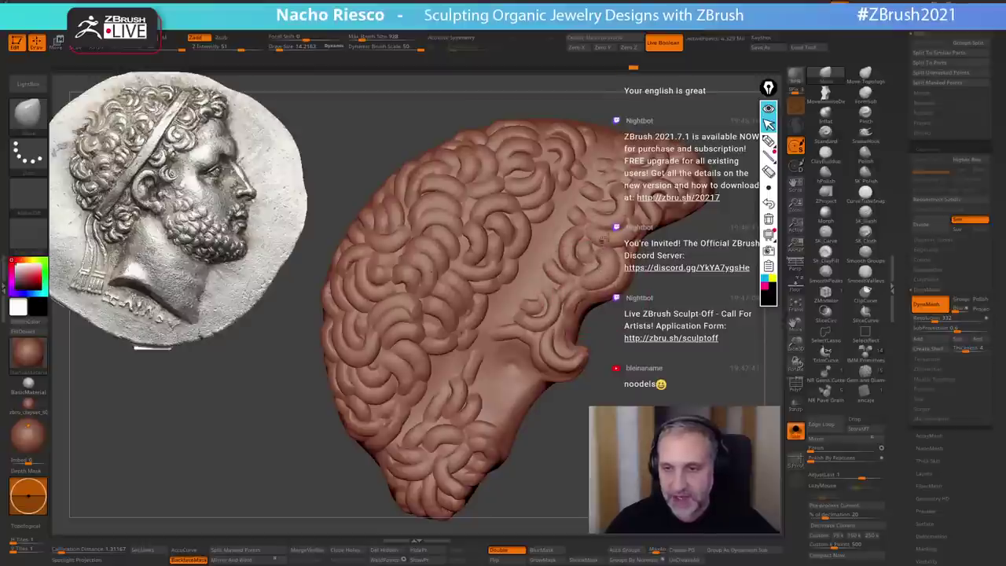
right_click_drag(617, 238, 580, 305, "alt")
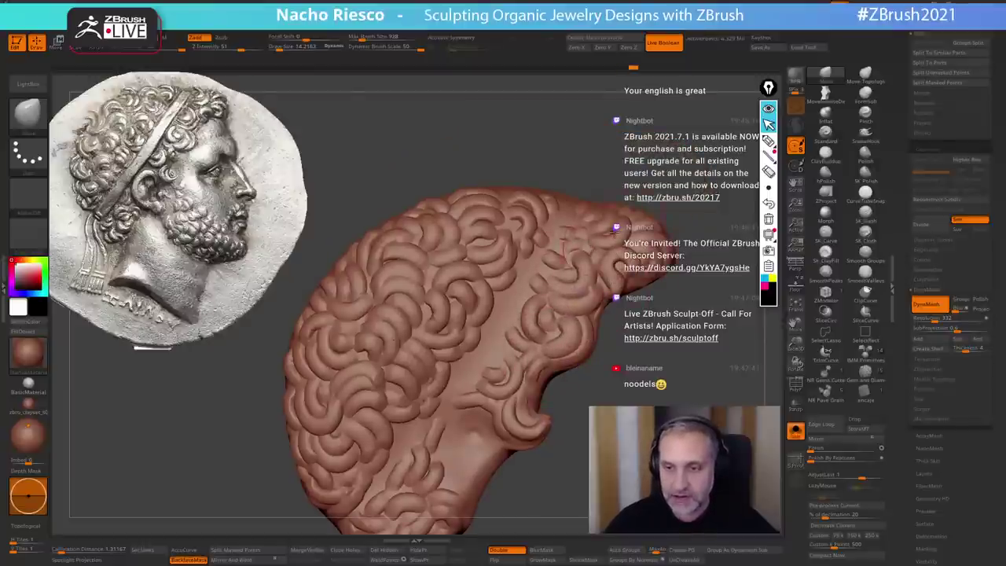
left_click_drag(619, 245, 611, 230)
mouse_move(636, 253)
right_mouse_down()
mouse_move(668, 212)
mouse_move(613, 232)
right_mouse_up()
left_click_drag(595, 287, 590, 296)
mouse_move(578, 302)
right_mouse_down()
mouse_move(449, 322)
mouse_move(417, 339)
mouse_move(405, 349)
mouse_move(378, 476)
mouse_move(465, 306)
right_mouse_up()
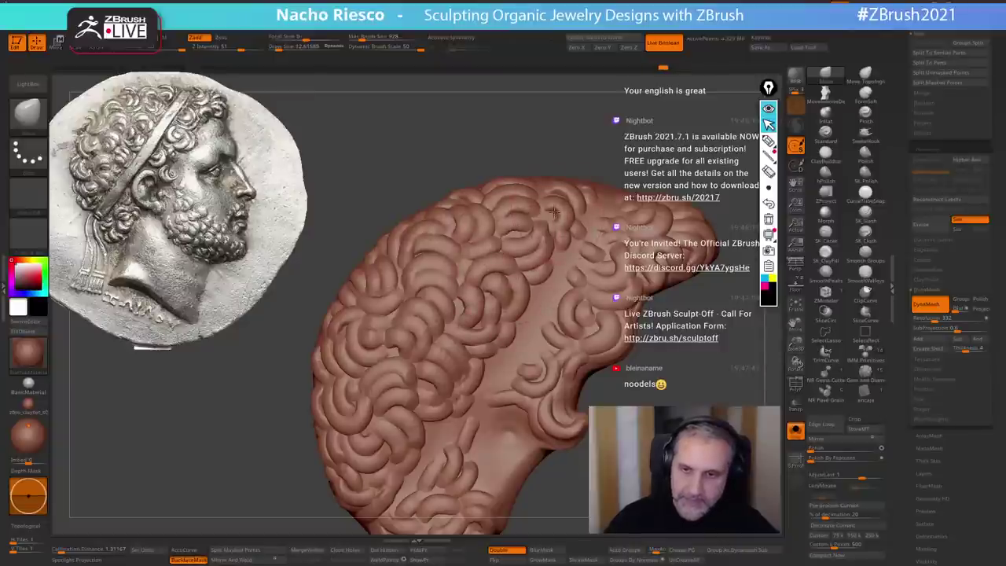
- Refine the curl arrangement across the whole hair part with the Move brush, checking its overall shape from different distances and angles
mouse_move(554, 212)
right_mouse_down("ctrl")
mouse_move(581, 207)
mouse_move(536, 202)
mouse_move(582, 186)
mouse_move(634, 128)
right_mouse_up("ctrl")
right_click_drag(550, 409, 536, 316, "ctrl")
right_click_drag(650, 353, 611, 372)
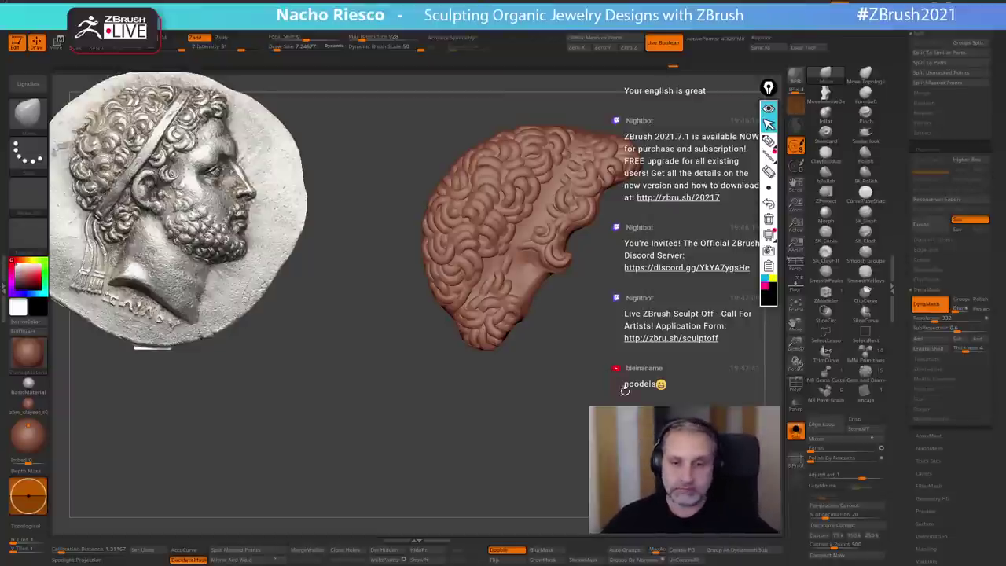
right_click_drag(624, 390, 631, 464, "ctrl")
right_click_drag(458, 205, 422, 324)
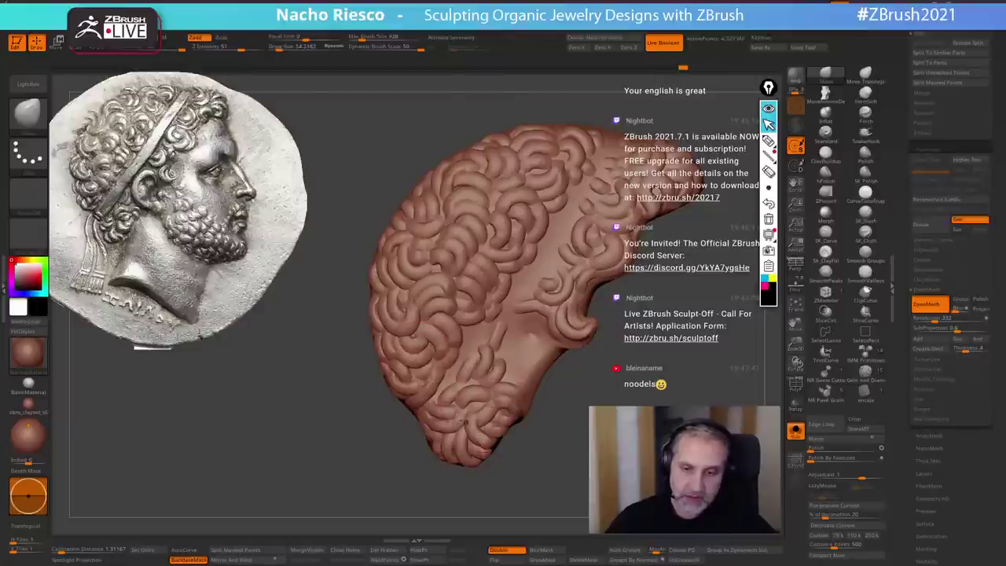
right_click_drag(485, 450, 540, 332)
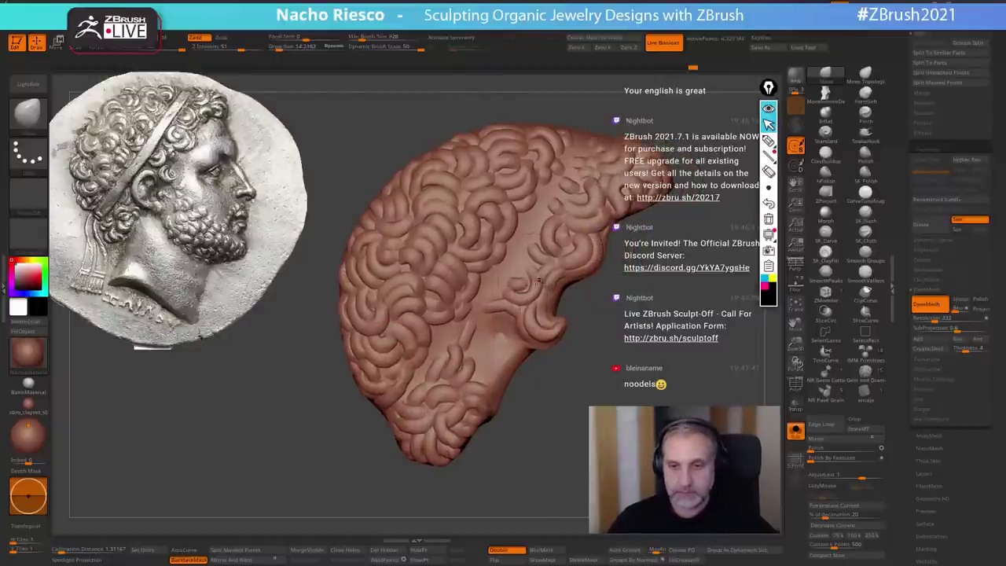
mouse_move(547, 246)
right_mouse_down()
mouse_move(591, 381)
mouse_move(558, 471)
right_mouse_up()
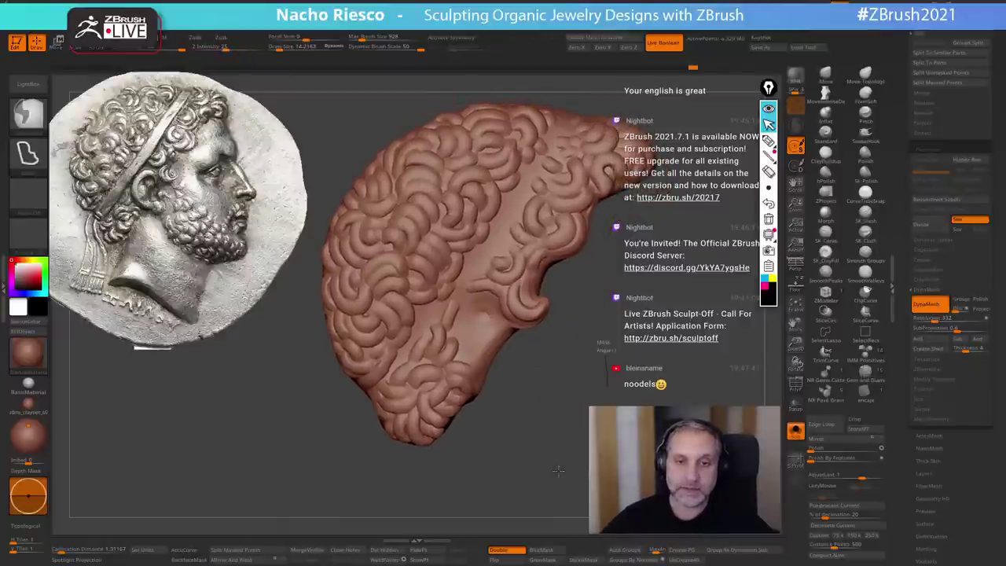
- Switch off the inner half of the Move brush's Depth Mask and choose SmoothPeaks as the smoothing brush
key("ctrl")
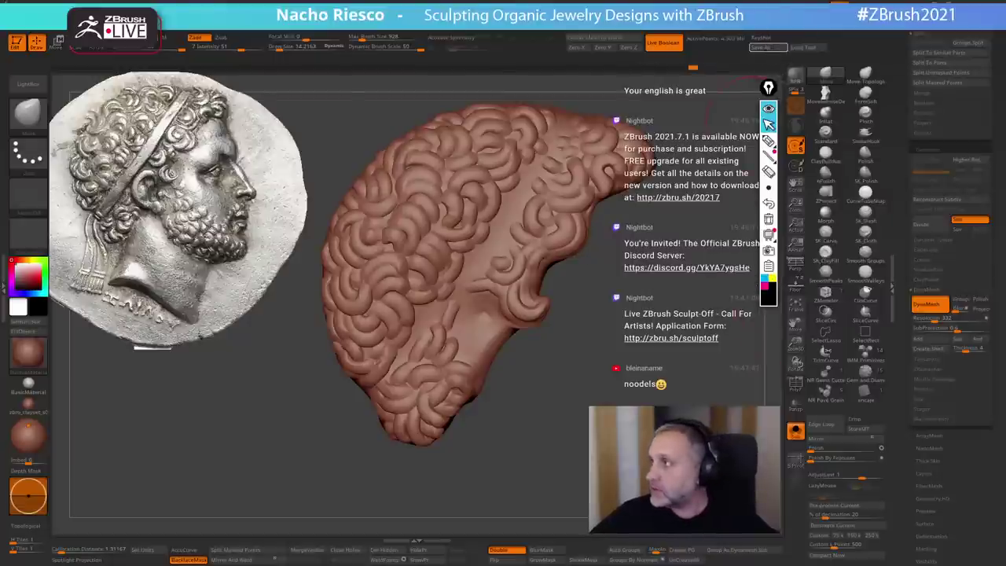
left_click(28, 504)
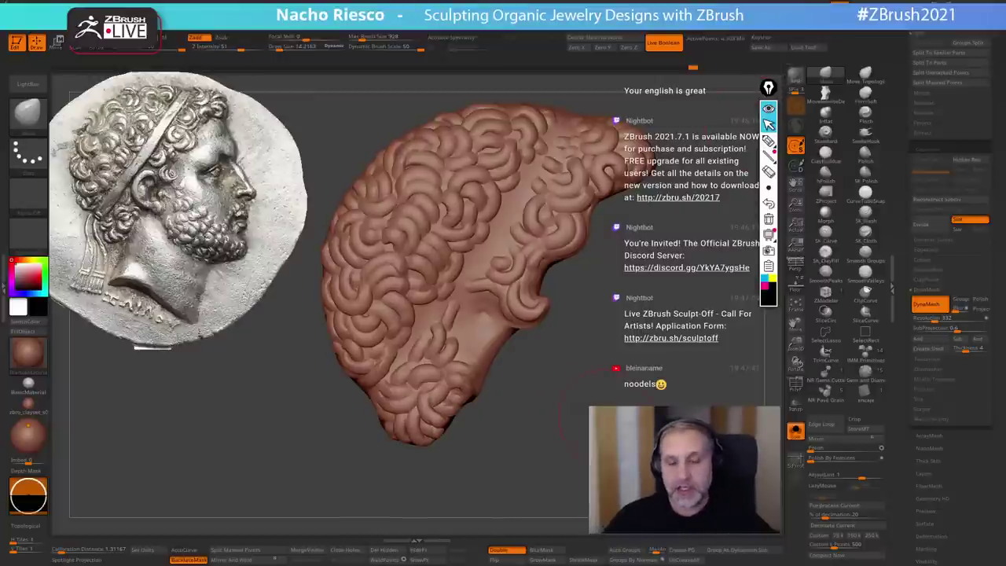
mouse_move(609, 417)
left_mouse_down("alt")
mouse_move(629, 456)
mouse_move(715, 370)
left_mouse_up("alt")
left_click(835, 278, "shift")
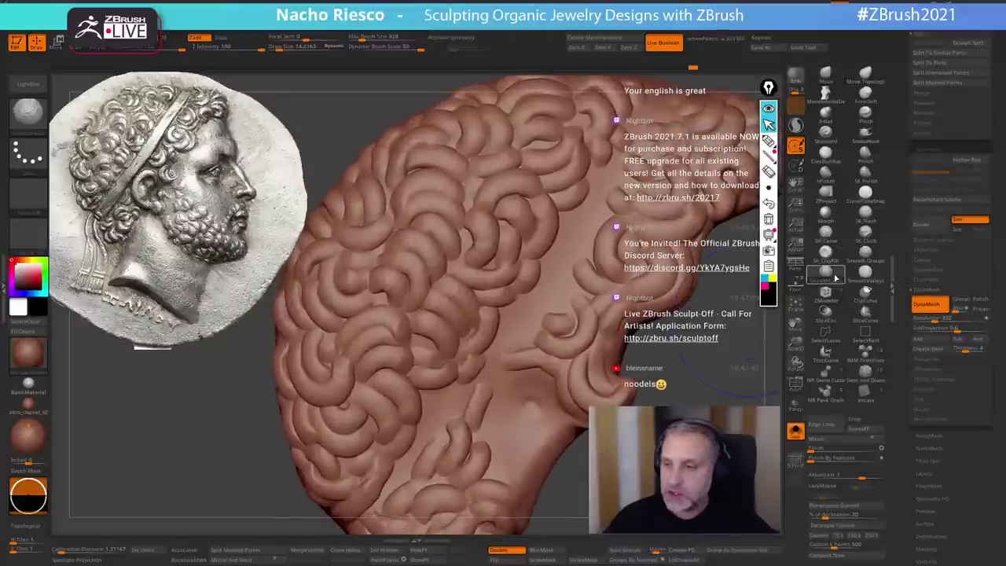
- Enlarge the brush to a draw size of about 23.8 and adjust the hair curls with the Move brush and backface masking
key("s")
left_click_drag(433, 295, 437, 296)
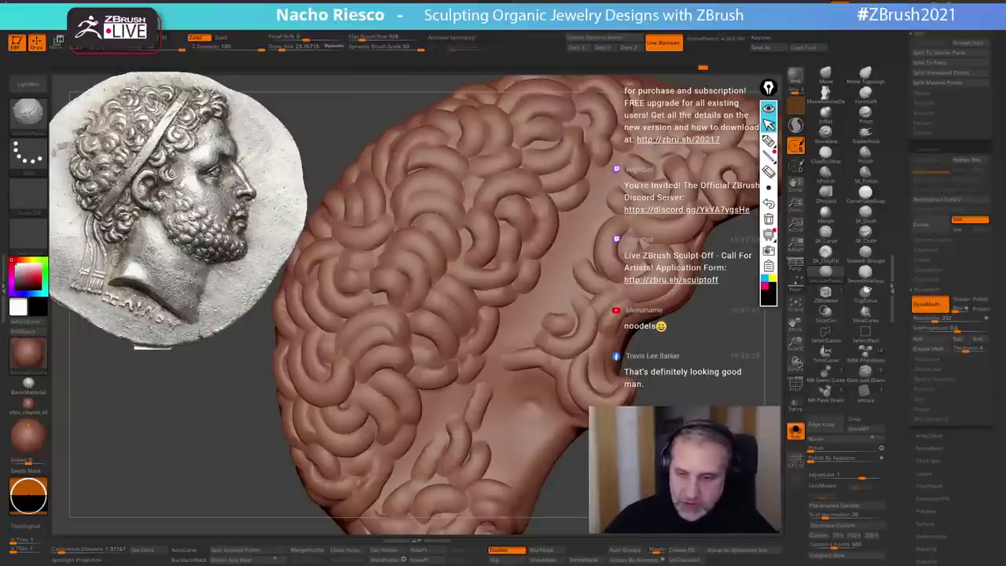
left_click_drag(668, 398, 618, 463, "alt")
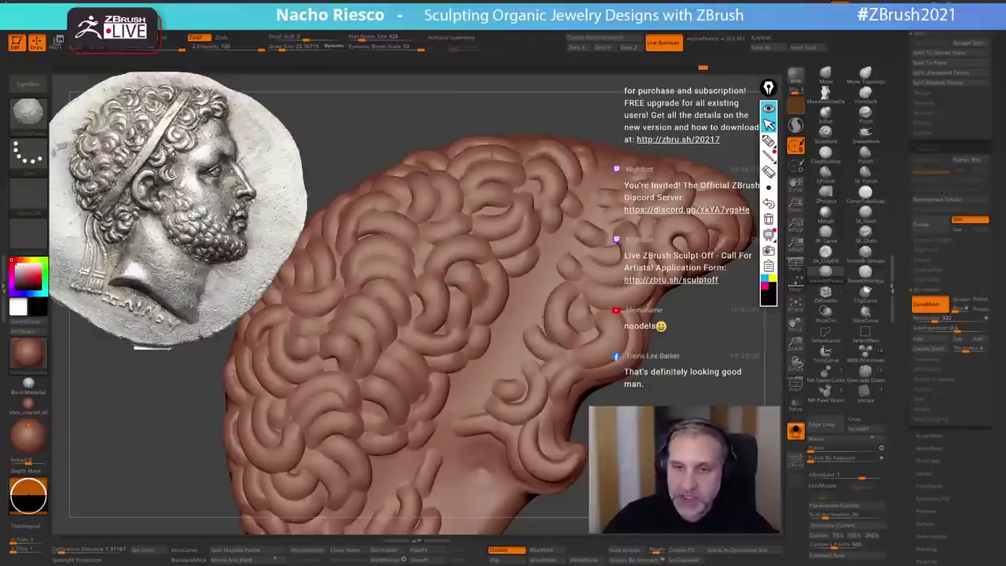
left_click_drag(371, 299, 438, 221, "alt")
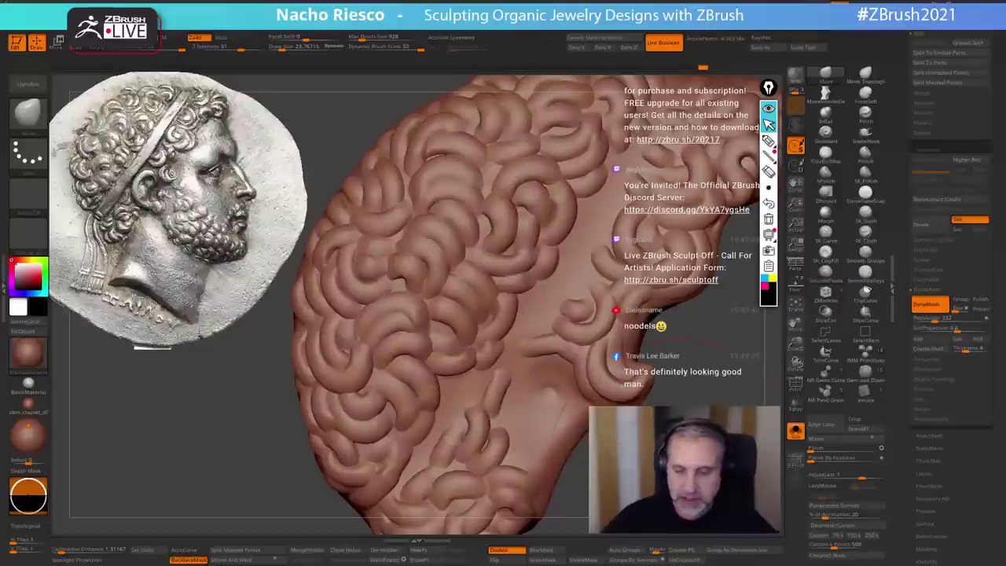
left_click_drag(442, 531, 457, 465, "alt")
left_click_drag(260, 448, 275, 415)
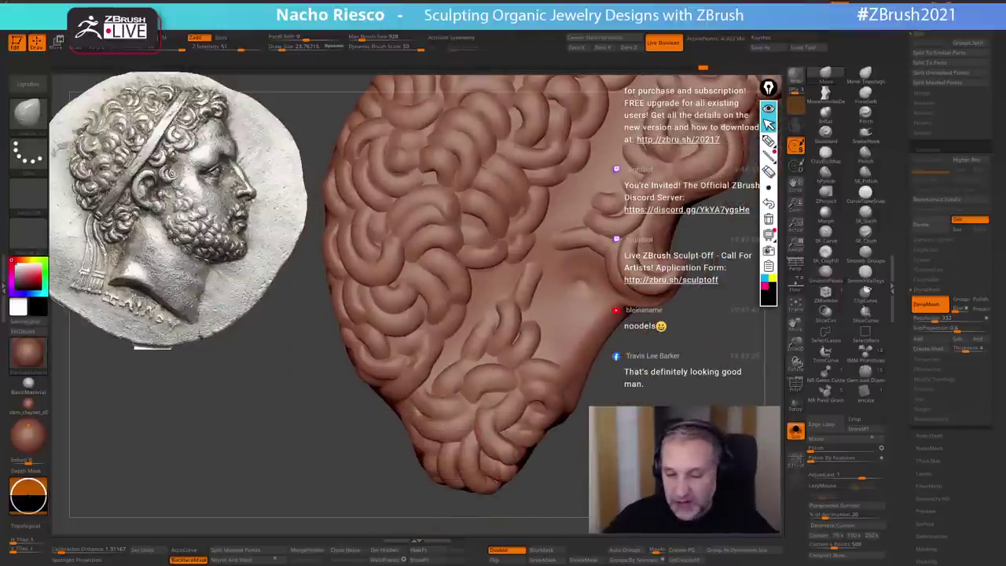
right_click_drag(542, 399, 515, 383)
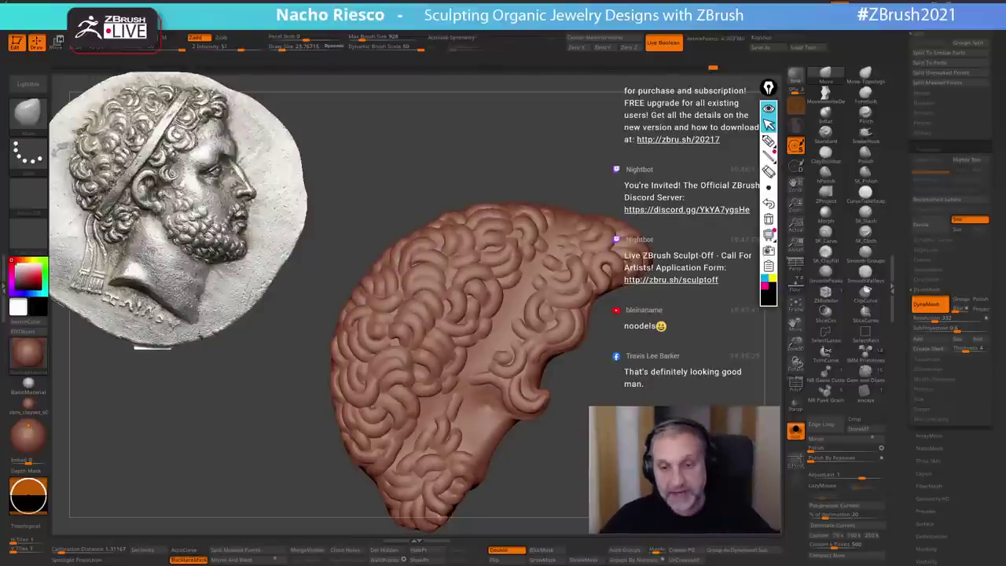
mouse_move(627, 442)
left_mouse_down()
mouse_move(620, 447)
mouse_move(634, 403)
mouse_move(636, 440)
left_mouse_up()
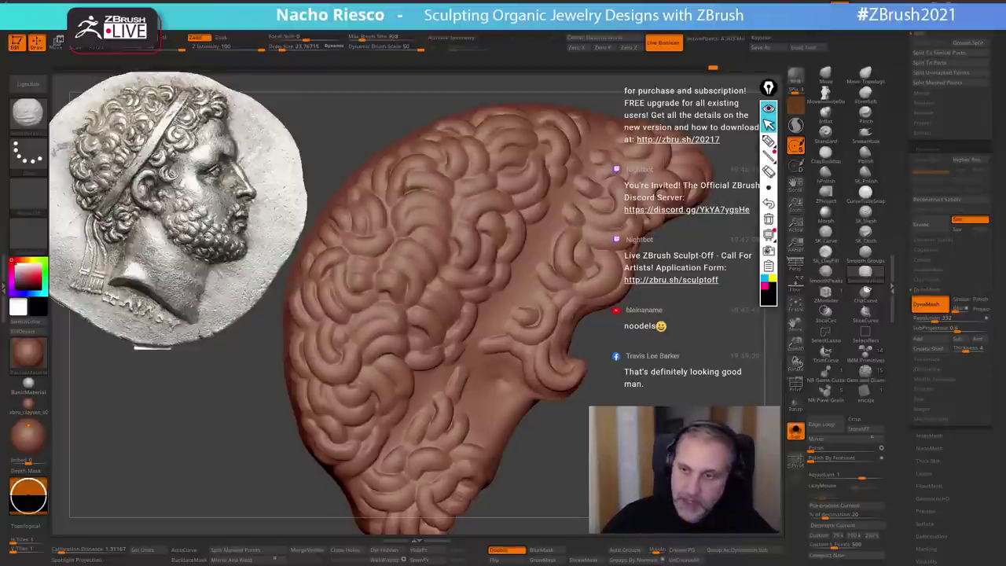
mouse_move(597, 165)
right_mouse_down()
mouse_move(659, 190)
mouse_move(631, 238)
right_mouse_up()
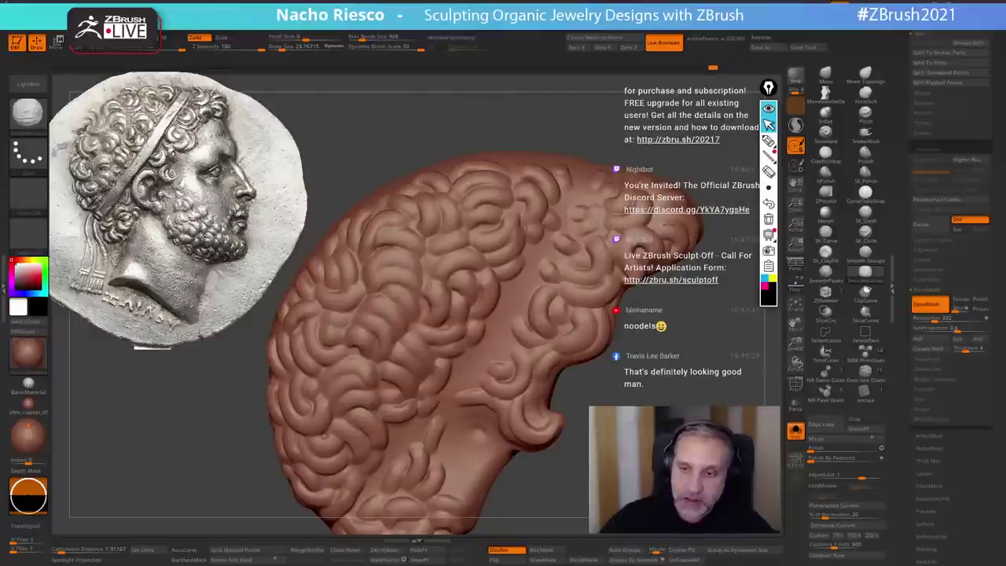
key("w")
mouse_move(632, 237)
right_mouse_down()
mouse_move(649, 236)
mouse_move(629, 240)
mouse_move(654, 191)
right_mouse_up()
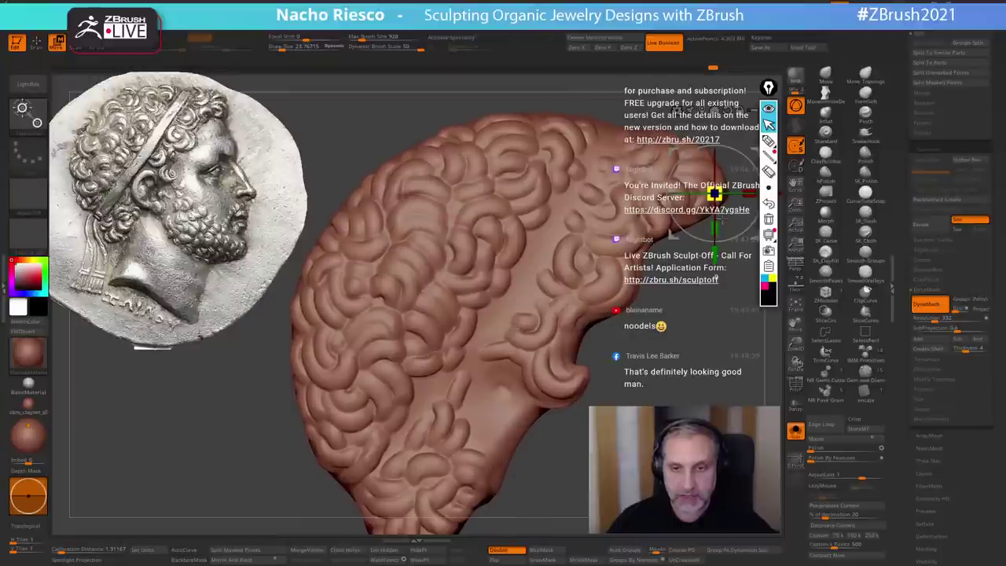
key("q")
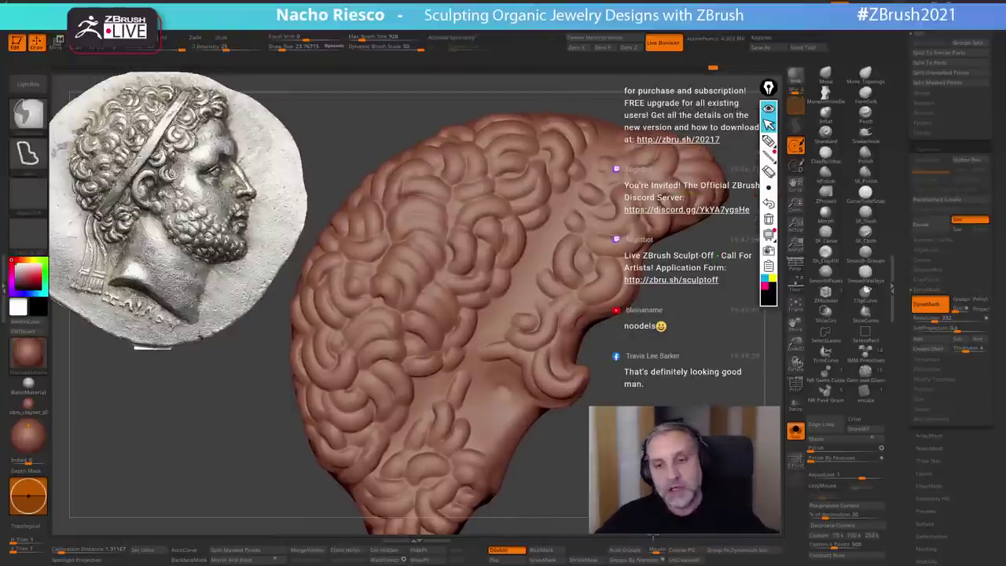
key("b")
key("s")
key("t")
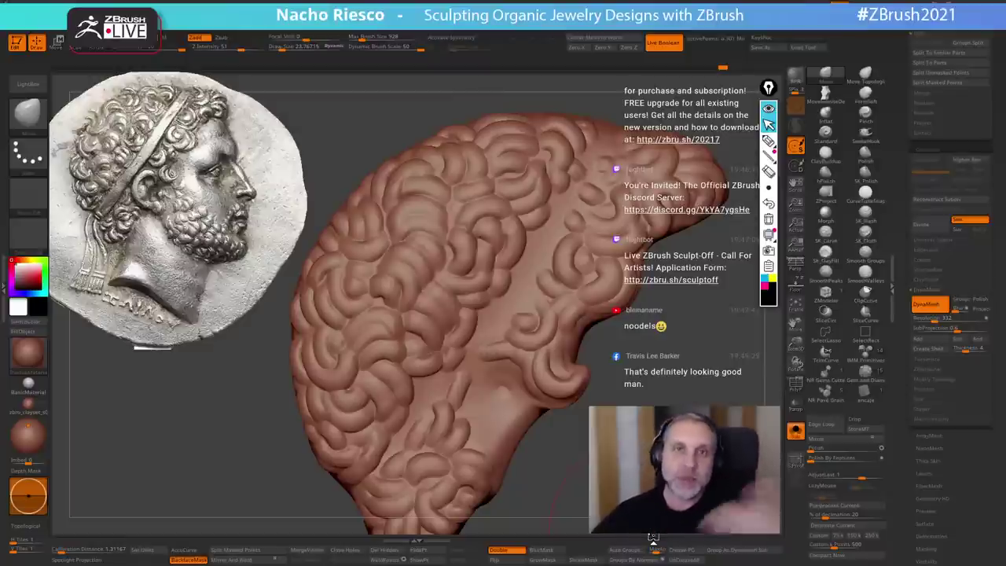
- Turn off Solo to bring back the whole medallion and disable BackfaceMask for the Move brush
left_click(795, 431)
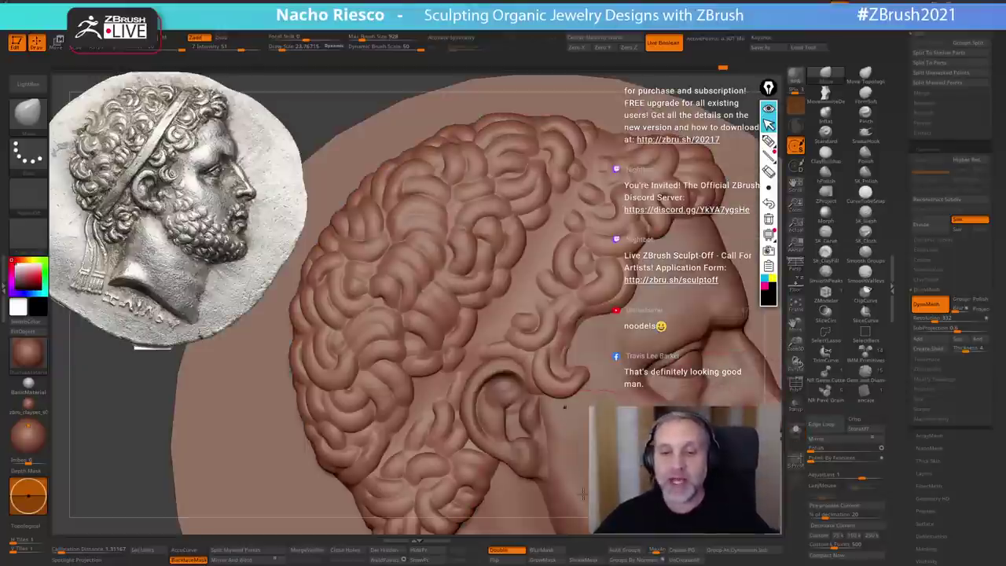
right_click_drag(583, 494, 590, 354)
left_click(824, 78)
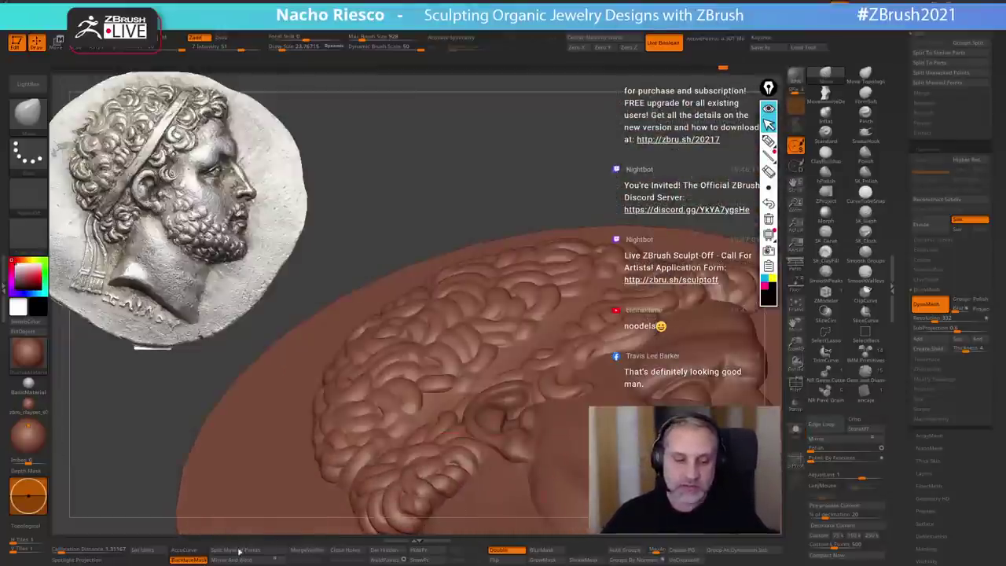
left_click(189, 559)
right_click_drag(596, 188, 638, 102)
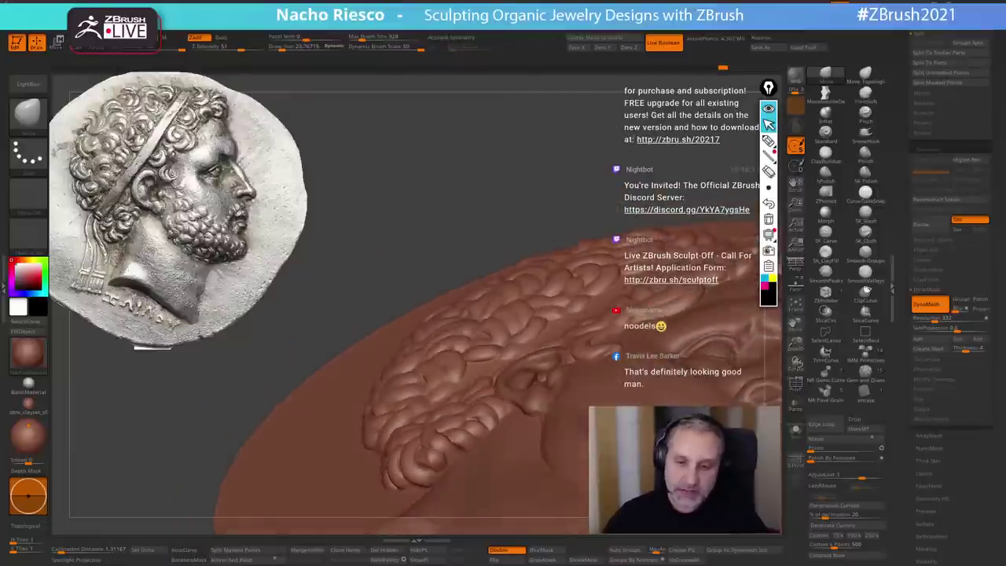
- Push the lower edge of the nape curls into shape with the Move brush at a draw size of about 13.7
key("s")
left_click(457, 445)
left_click_drag(441, 470, 469, 447)
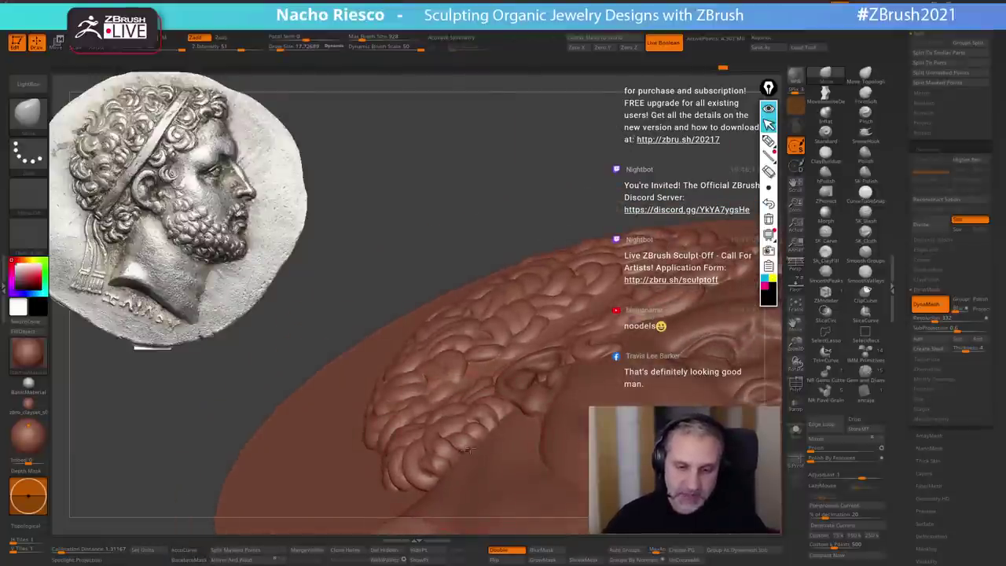
key("s")
left_click(471, 448)
right_click_drag(489, 456, 478, 440, "shift")
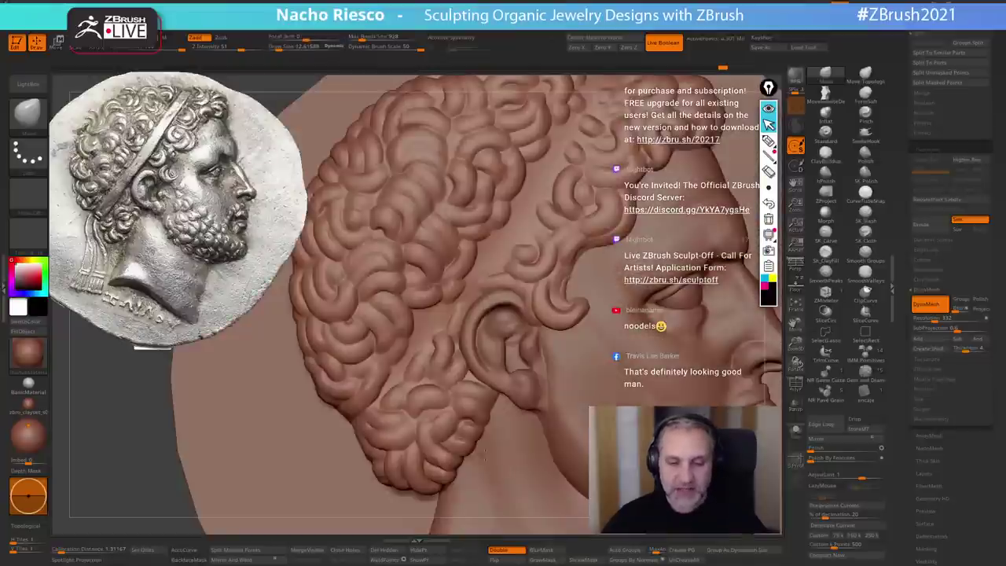
- Refine the contour of the bottom nape curls where they meet the neck, using a smaller Move brush
key("s")
left_click(475, 442)
key("s")
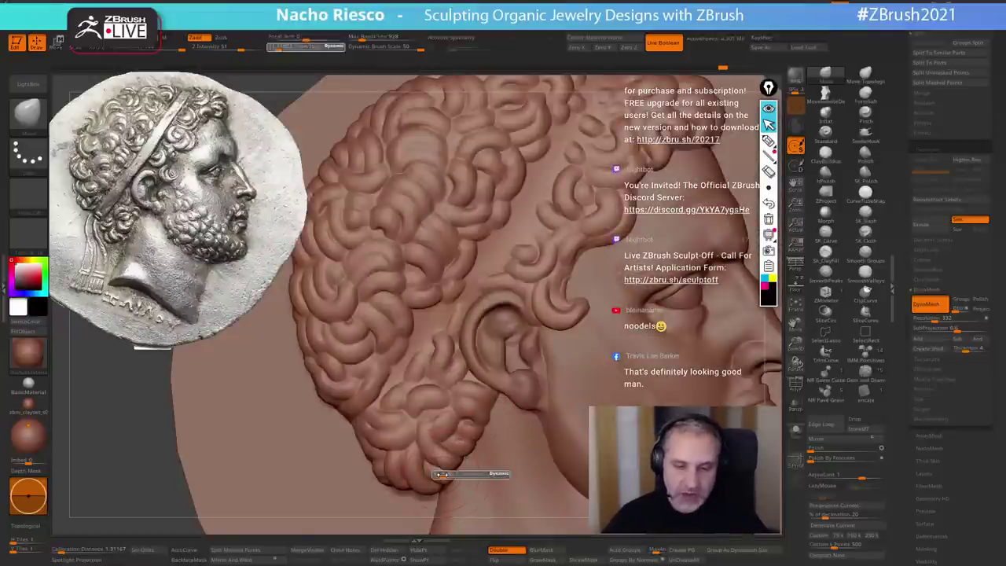
left_click(442, 475)
key("s")
left_click(438, 473)
mouse_move(437, 476)
right_mouse_down()
mouse_move(427, 475)
mouse_move(474, 458)
right_mouse_up()
key("s")
left_click(435, 472)
key("s")
left_click(463, 471)
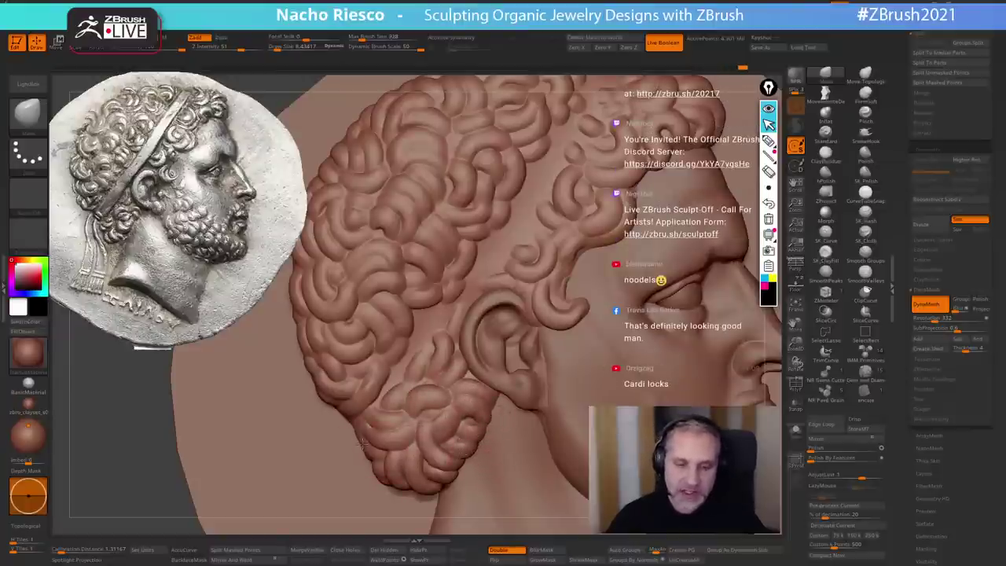
- Adjust the sideburn and forehead curls with an enlarged Move brush, including the forehead hair's depth in profile
right_click_drag(560, 383, 561, 342, "ctrl")
key("s")
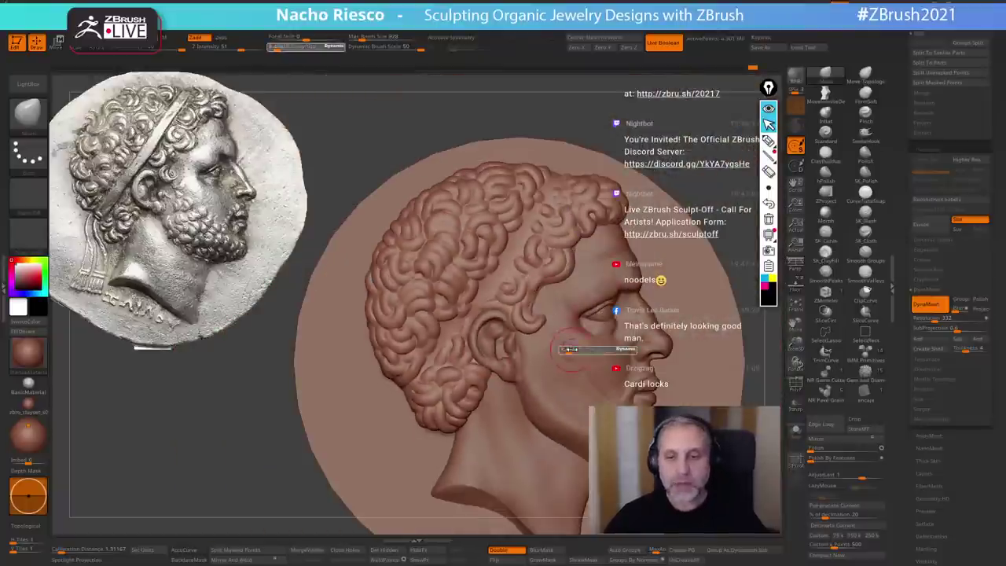
left_click_drag(568, 350, 571, 350)
key("s")
left_click_drag(525, 304, 541, 323)
key("s")
key("shift")
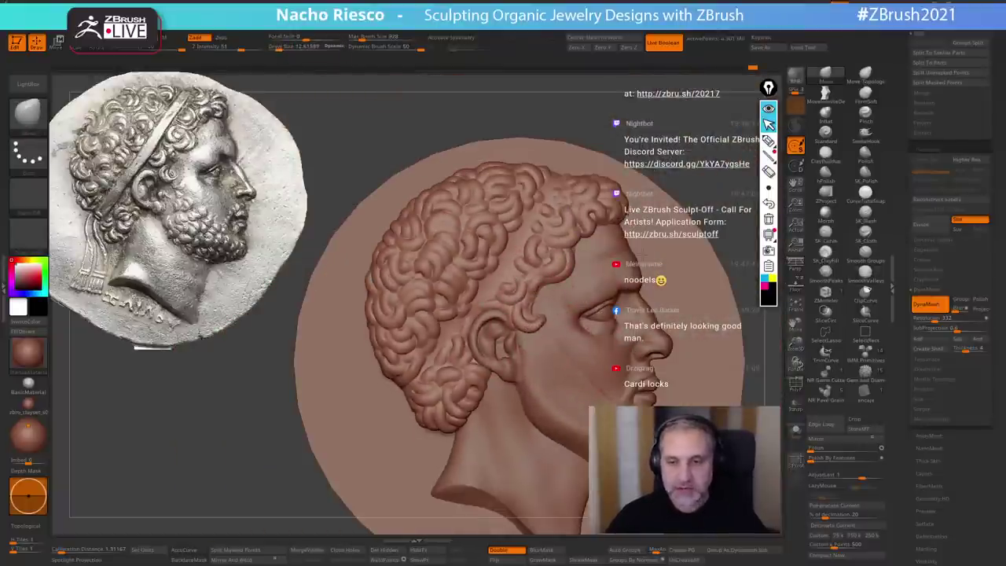
right_click_drag(669, 264, 573, 237)
left_click_drag(572, 237, 573, 272, "shift")
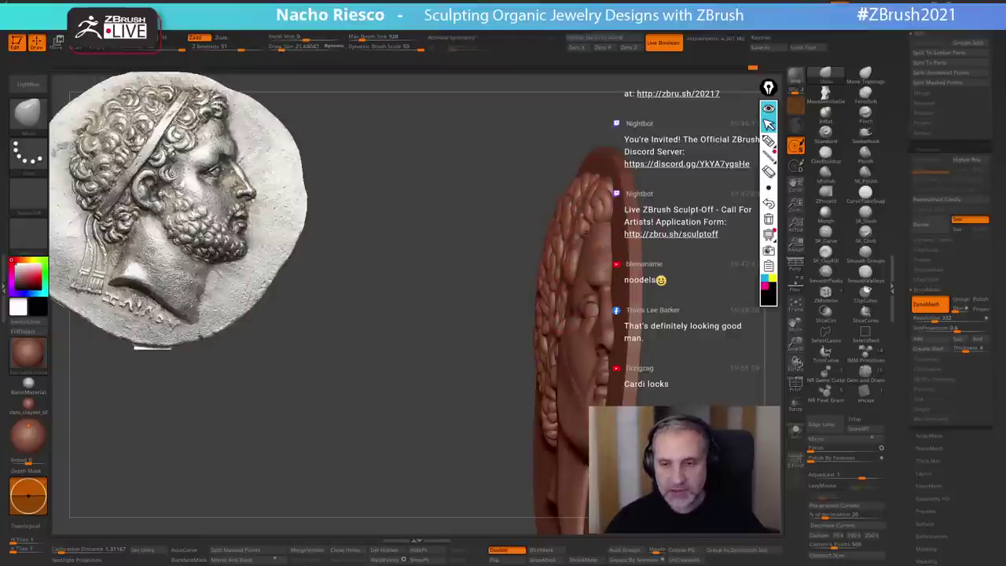
left_click_drag(609, 206, 616, 203)
right_click_drag(618, 203, 705, 177, "shift")
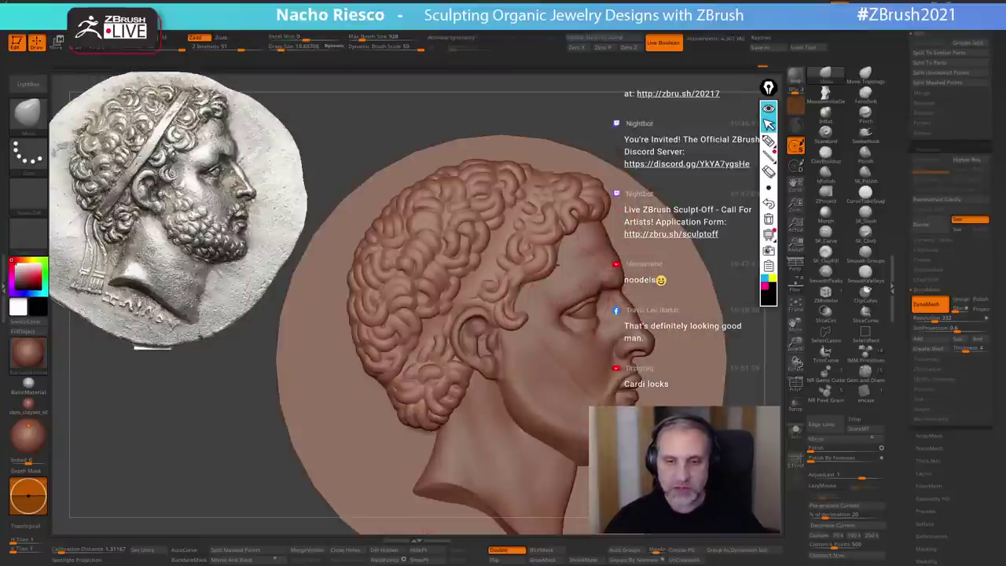
- Reduce the draw size to about 5.18 and switch to the Pinch brush for the curls at the temple
mouse_move(700, 132)
right_mouse_down("alt")
mouse_move(697, 124)
mouse_move(672, 250)
right_mouse_up("alt")
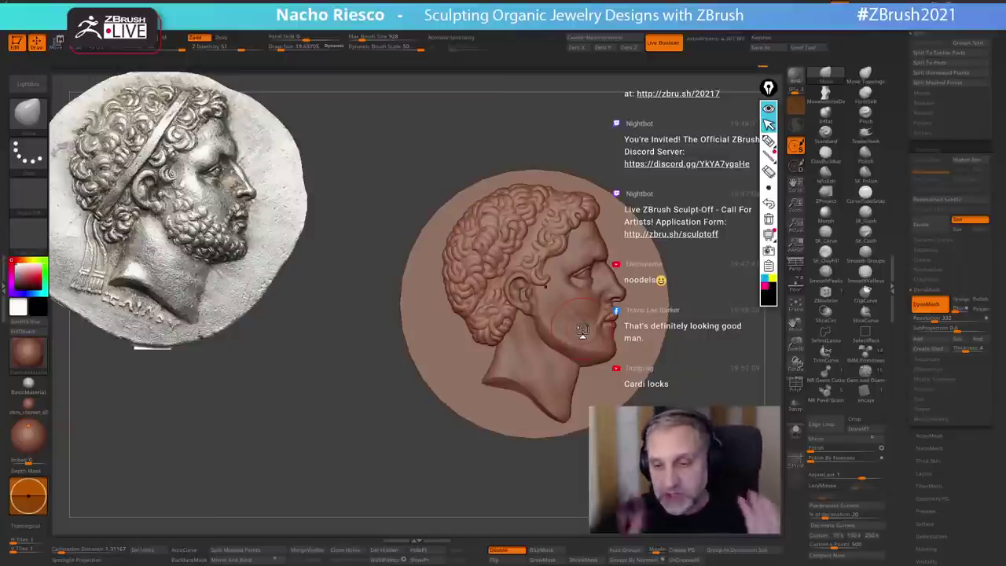
right_click_drag(583, 330, 561, 343, "alt")
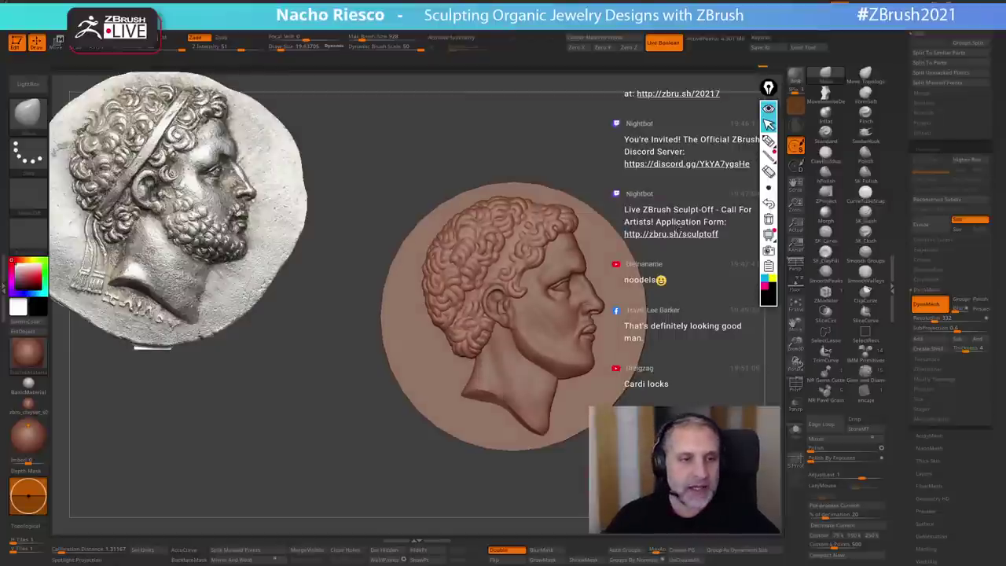
mouse_move(683, 216)
right_mouse_down("ctrl")
mouse_move(685, 247)
mouse_move(724, 233)
right_mouse_up("ctrl")
left_click_drag(725, 232, 778, 220)
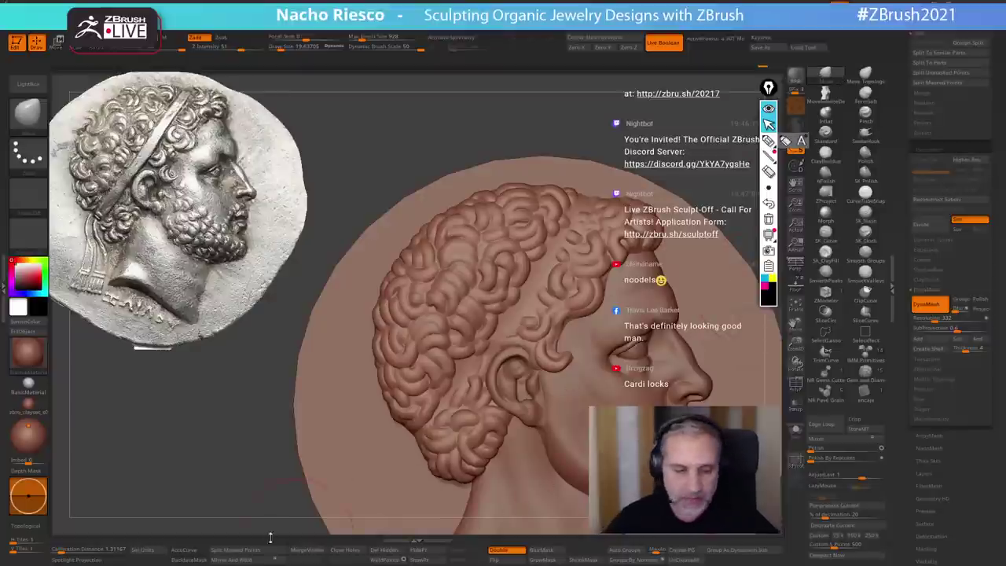
mouse_move(491, 349)
right_mouse_down("alt")
mouse_move(489, 358)
mouse_move(417, 285)
mouse_move(475, 308)
right_mouse_up("alt")
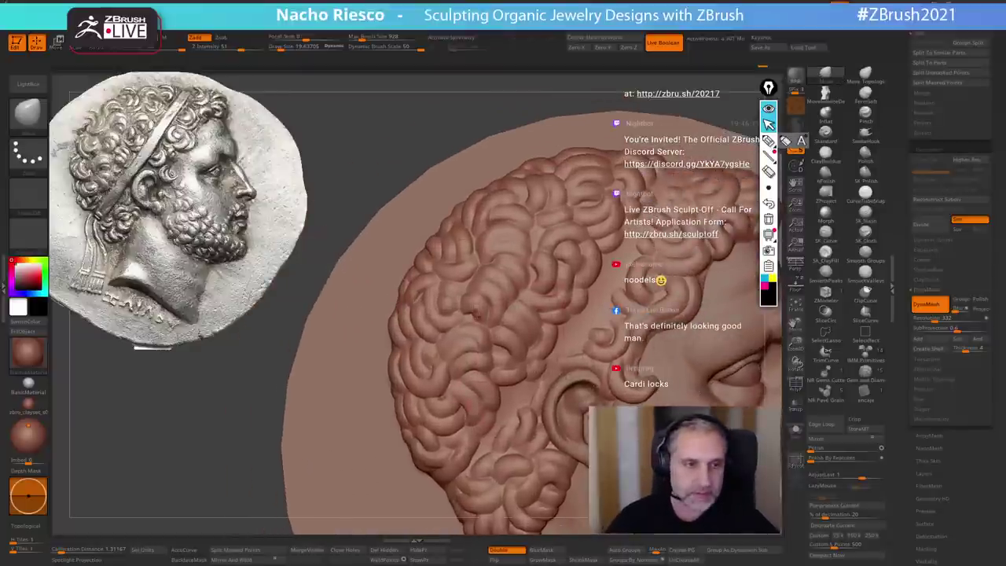
key("s")
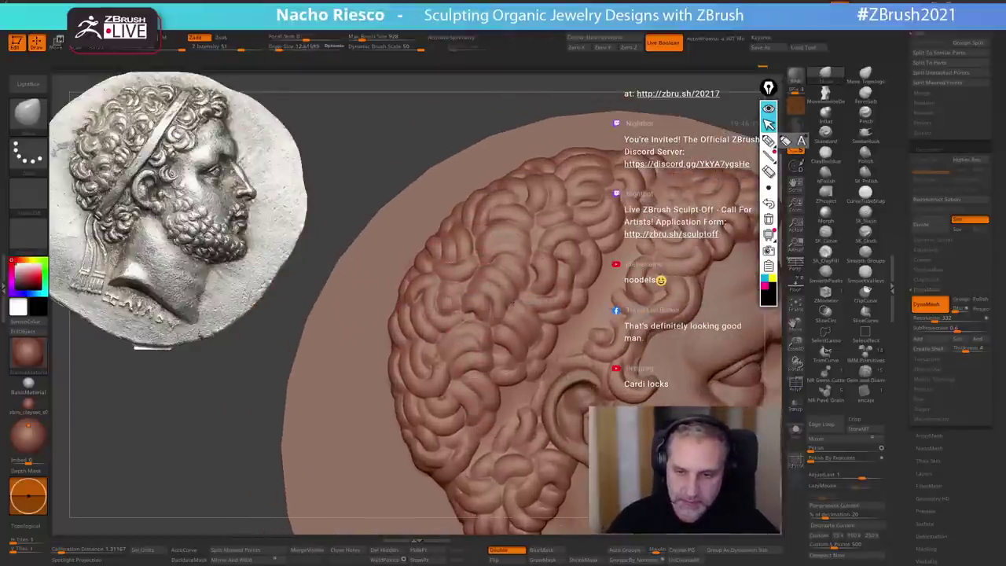
key("[")
key("[")
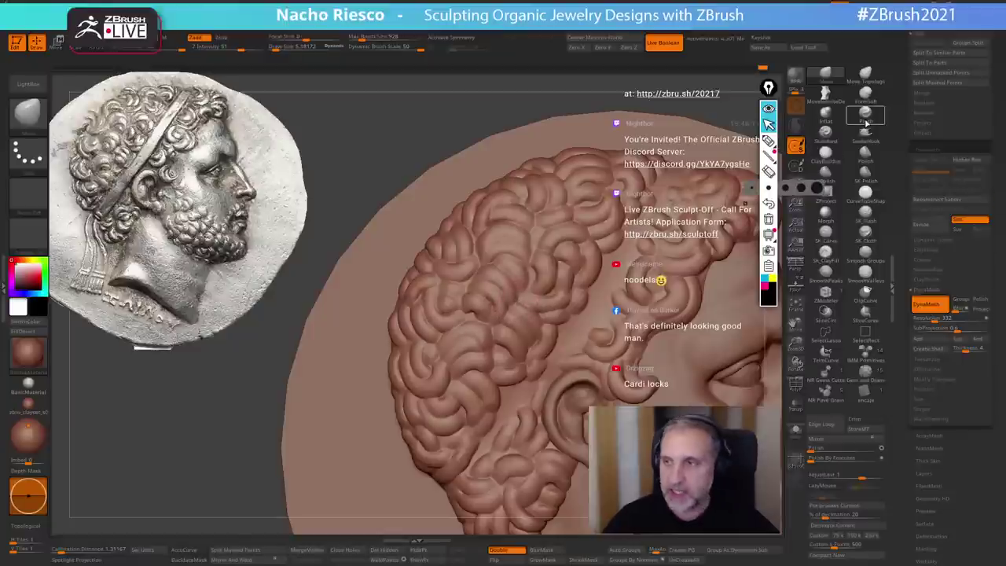
left_click(865, 115)
mouse_move(610, 340)
right_mouse_down()
mouse_move(550, 347)
mouse_move(620, 352)
right_mouse_up()
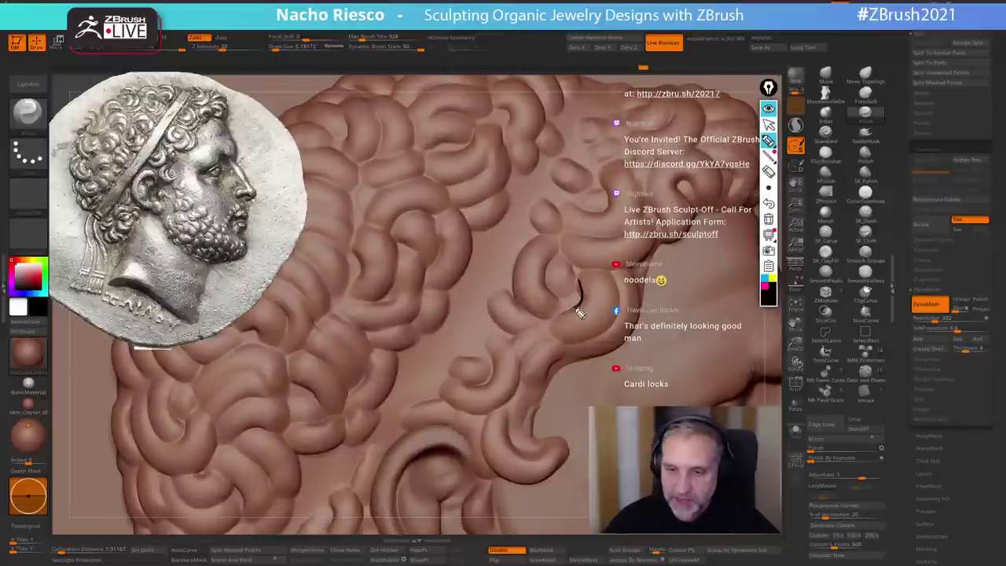
- Annotate a temple curl with a rounded black outline and a pointed cyan outline, and clear the annotations
mouse_move(577, 310)
left_mouse_down()
mouse_move(559, 337)
mouse_move(598, 337)
left_mouse_up()
left_click_drag(609, 287, 582, 285)
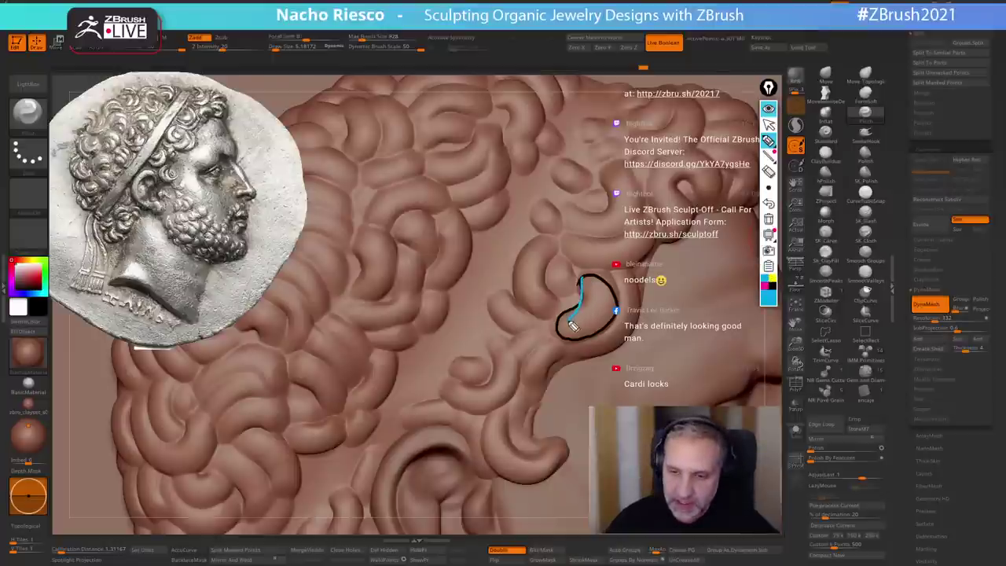
left_click_drag(569, 335, 617, 313)
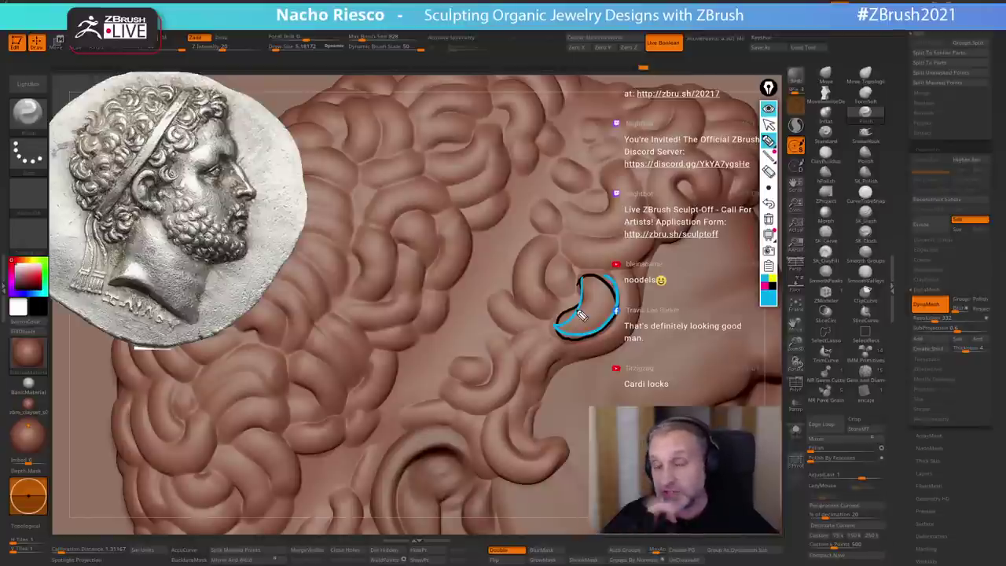
left_click(768, 218)
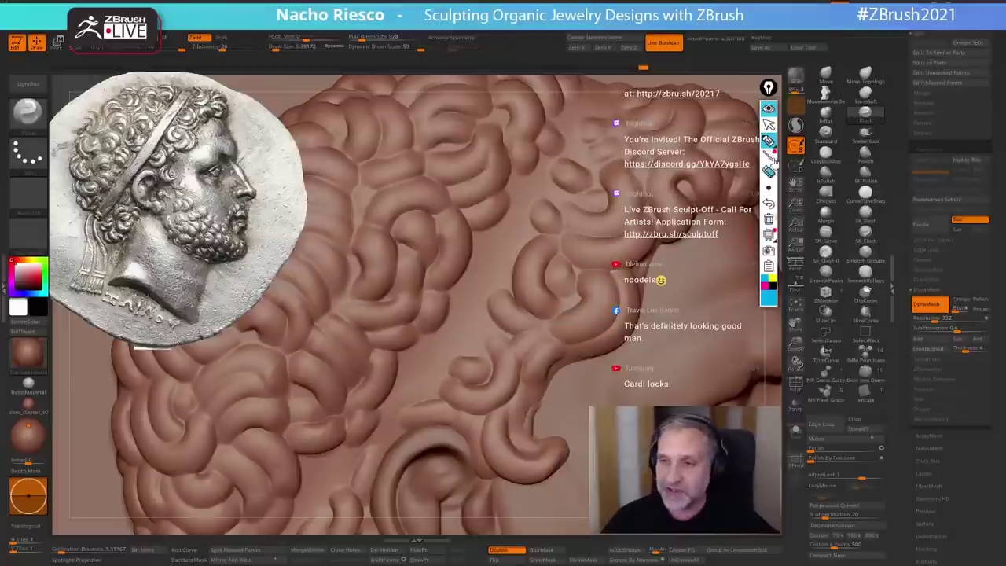
left_click(769, 124)
- Tighten the creases between the curls at the back of the head with the Pinch brush, reducing its draw size to about 4.3
left_click(867, 116)
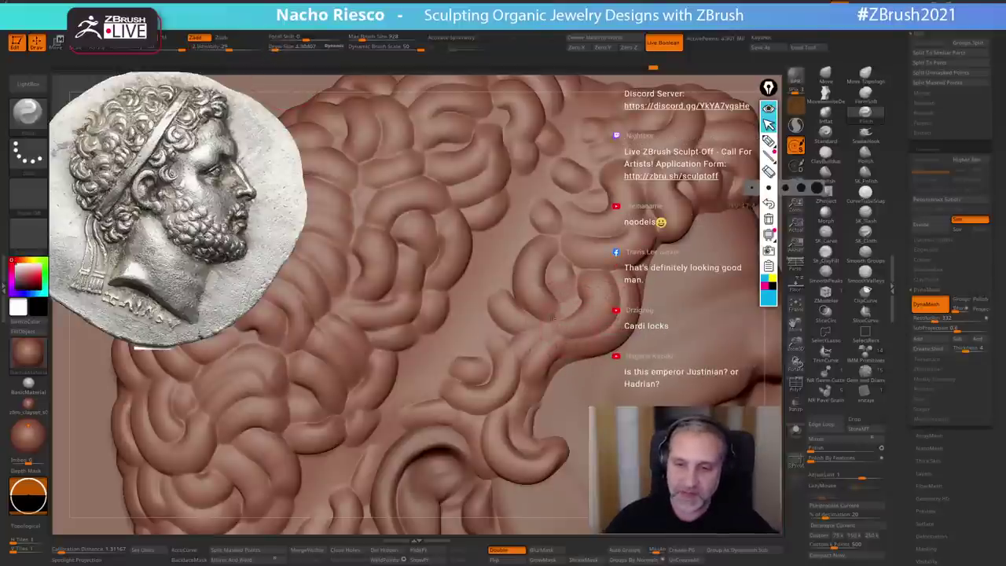
right_click_drag(436, 363, 553, 374, "alt")
right_click_drag(402, 354, 461, 315, "alt")
key("s")
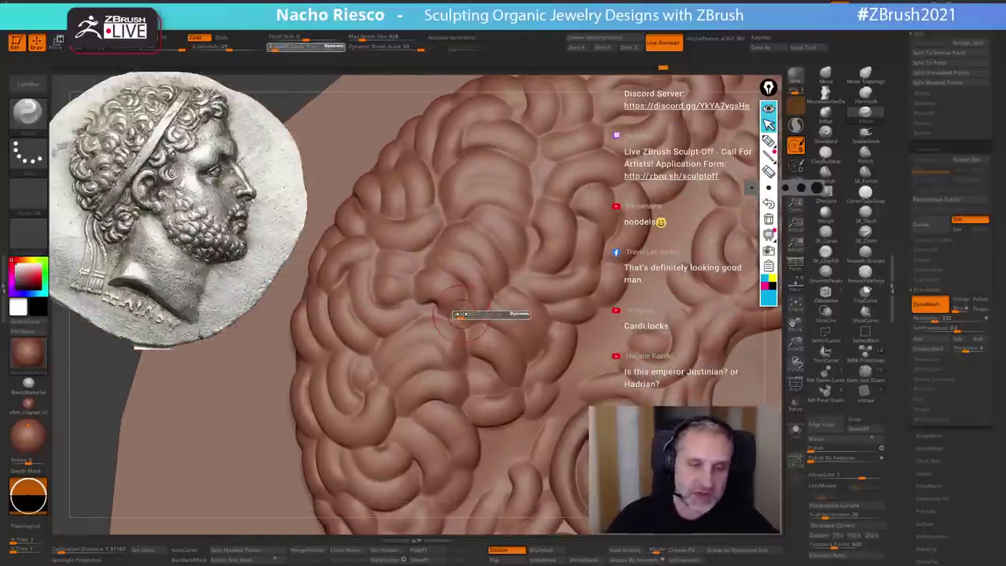
left_click(462, 315)
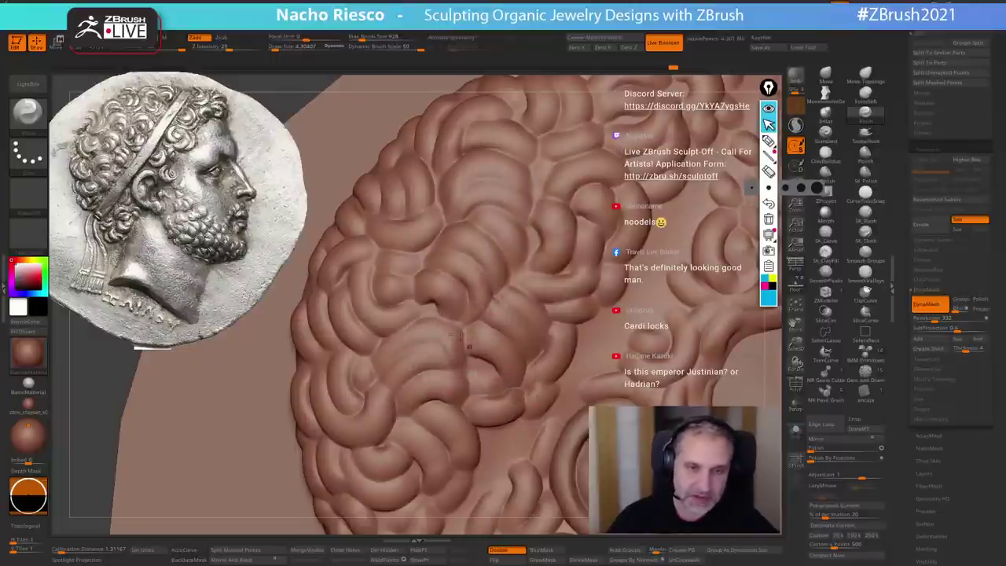
- Pinch the creases between curls from the nape and behind the ear up to the crown and forehead, viewing them from several angles
right_click_drag(464, 339, 501, 252)
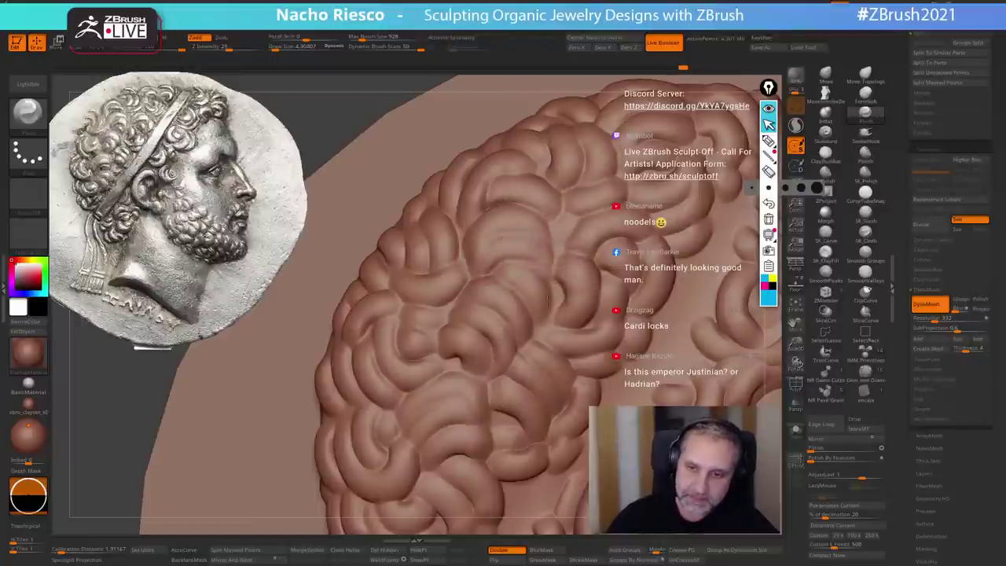
right_click_drag(592, 386, 574, 175, "alt")
right_click_drag(503, 365, 517, 383)
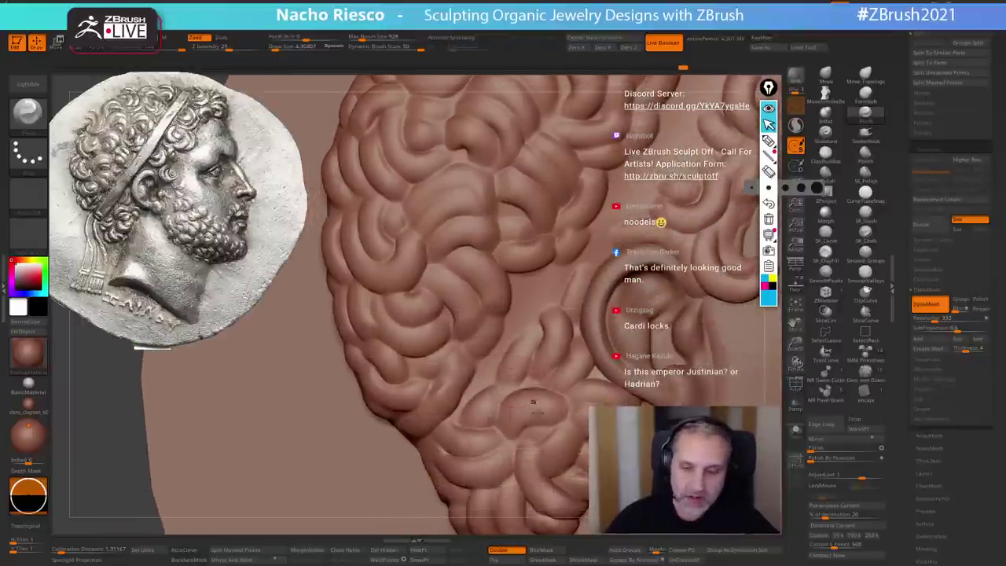
right_click_drag(550, 472, 551, 409)
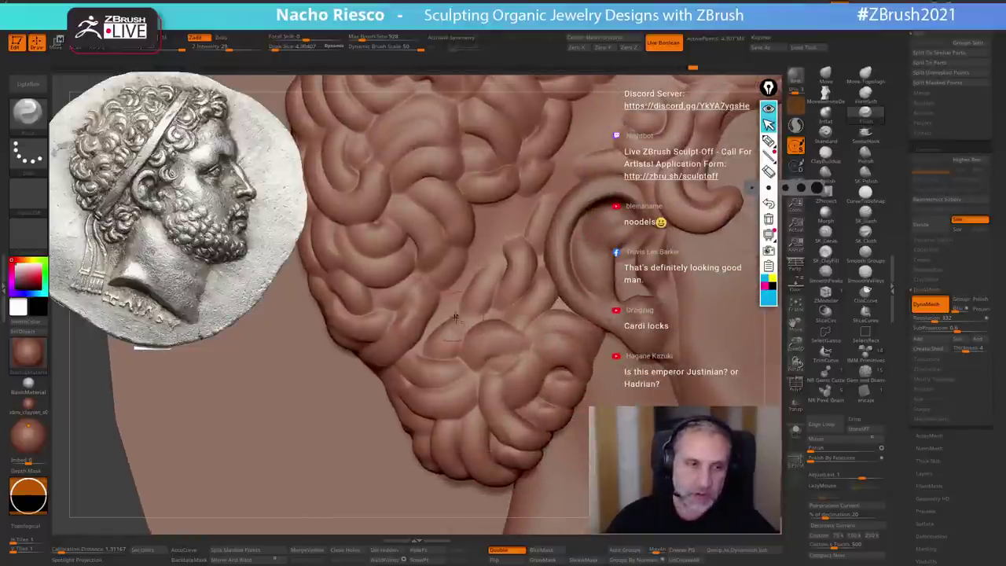
right_click_drag(454, 317, 476, 340)
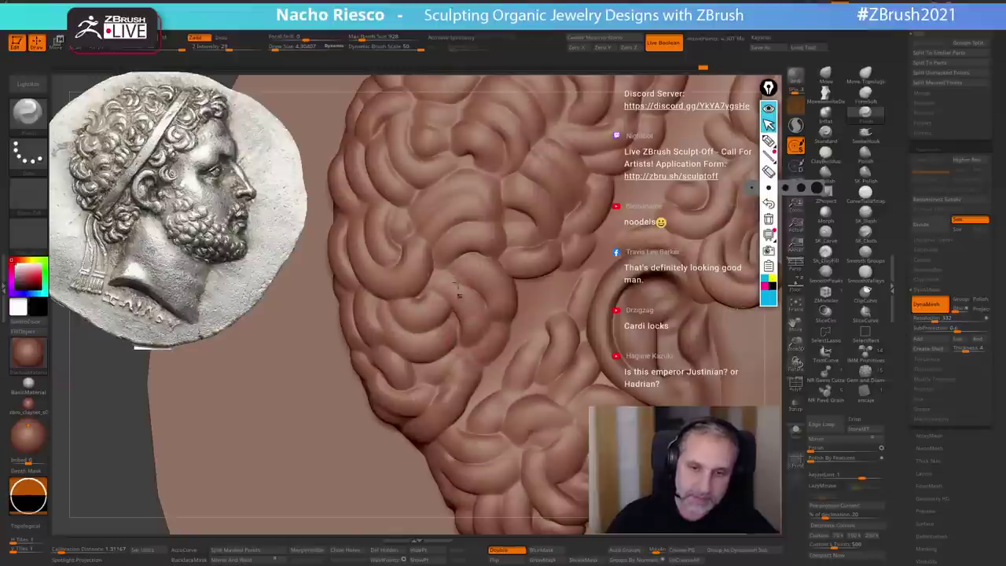
mouse_move(455, 288)
right_mouse_down()
mouse_move(472, 328)
mouse_move(446, 290)
right_mouse_up()
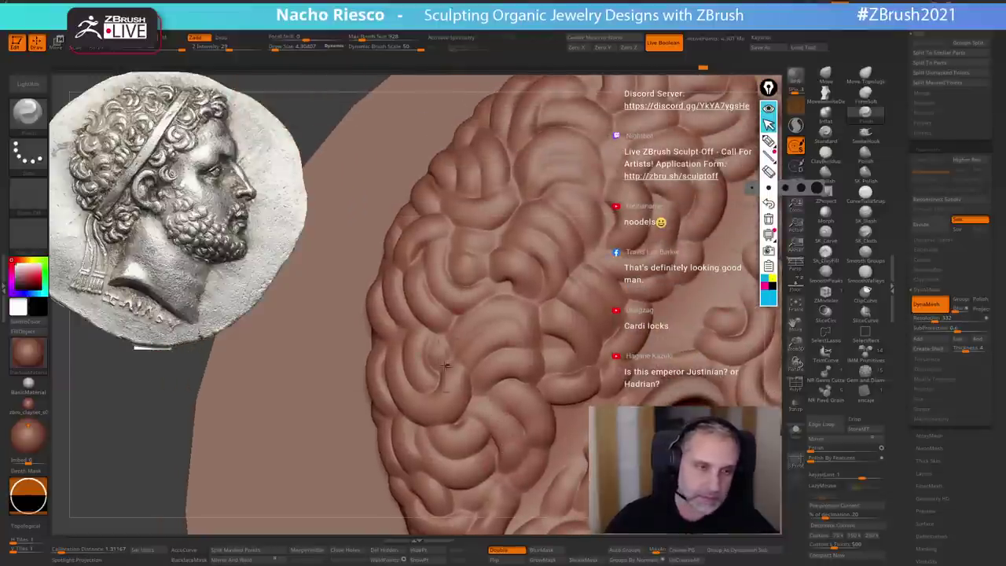
right_click_drag(496, 349, 589, 326)
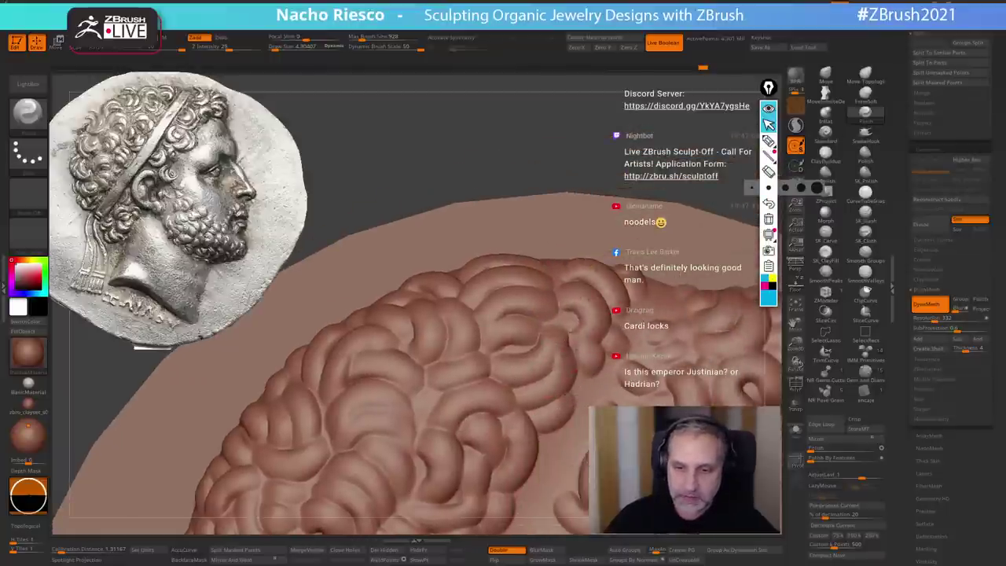
right_click_drag(610, 326, 468, 256, "alt")
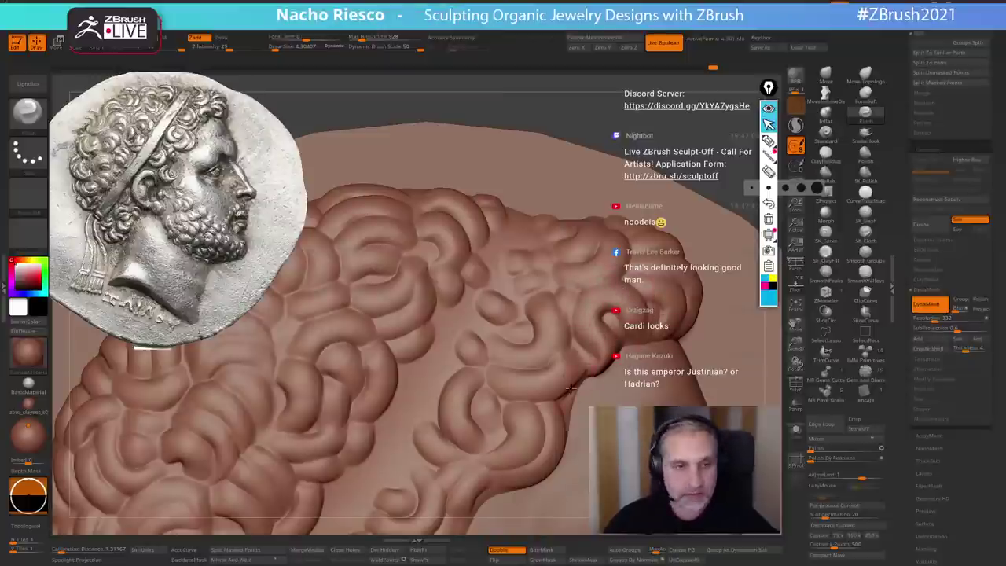
- Adjust the temple and sideburn curls with the Move brush at a draw size of about 9.7
mouse_move(578, 421)
right_mouse_down()
mouse_move(582, 331)
mouse_move(671, 339)
mouse_move(558, 342)
right_mouse_up()
left_click(826, 75)
key("s")
left_click_drag(558, 343, 552, 356)
key("s")
left_click_drag(541, 409, 543, 409)
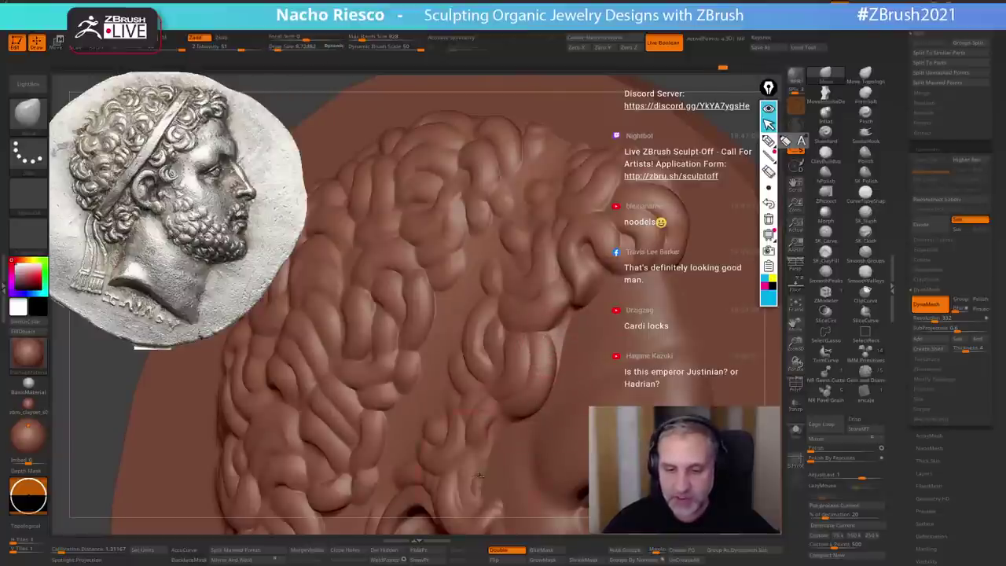
left_click_drag(479, 475, 482, 489)
right_click_drag(481, 478, 563, 429)
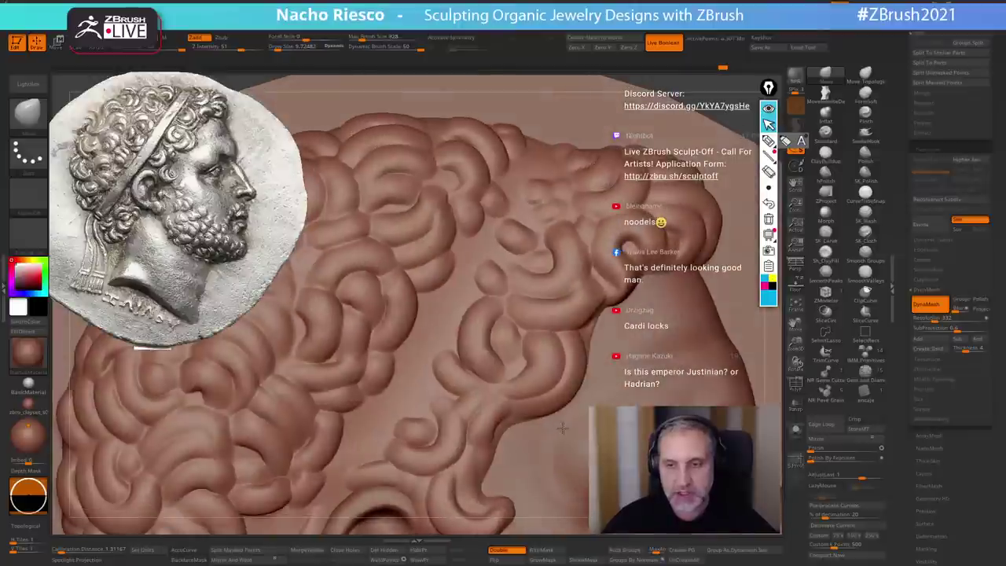
- Frame the whole medallion head-on, overlay the coin reference on the sculpt, and raise its enhance opacity to about 0.52
left_click(795, 315)
right_click_drag(718, 359, 703, 338, "ctrl")
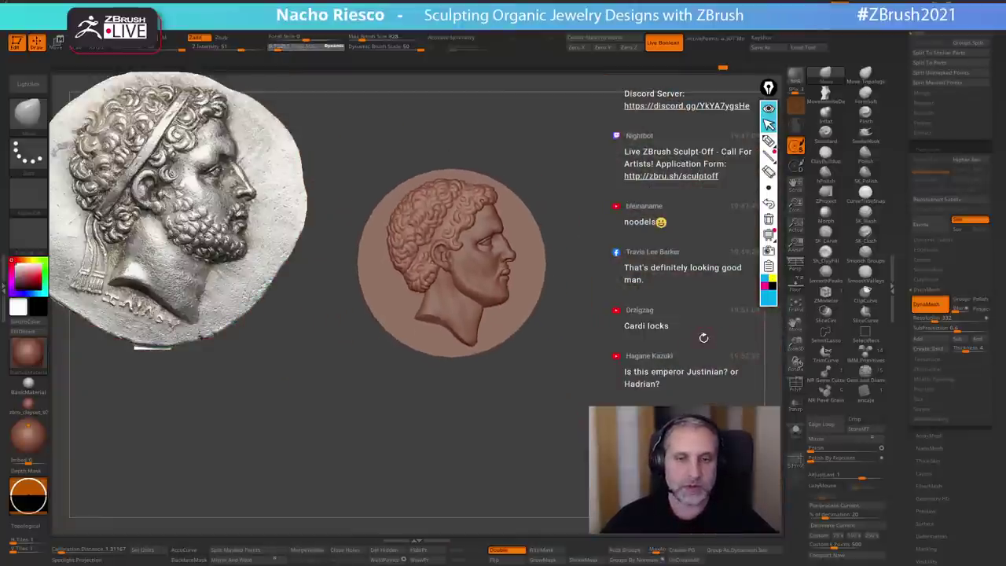
scroll(704, 338, "up", 6)
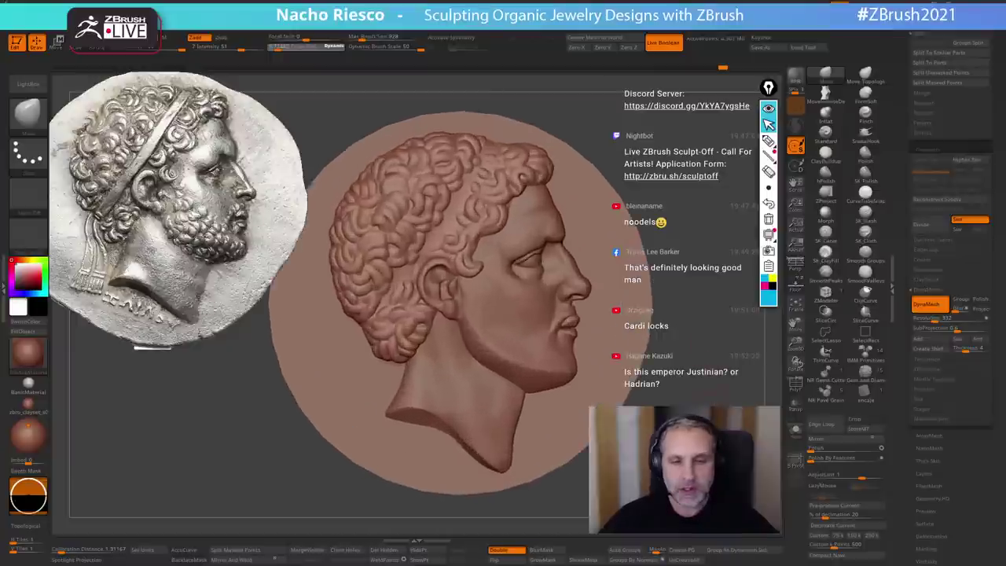
right_click_drag(754, 305, 782, 312, "alt")
left_click(797, 288)
right_click_drag(166, 395, 183, 400, "alt")
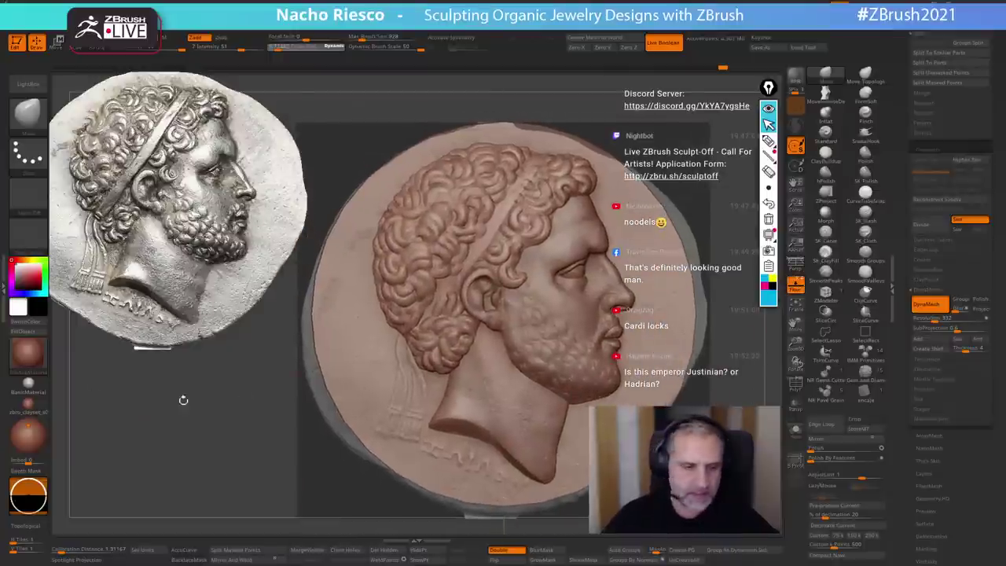
left_click(3, 307)
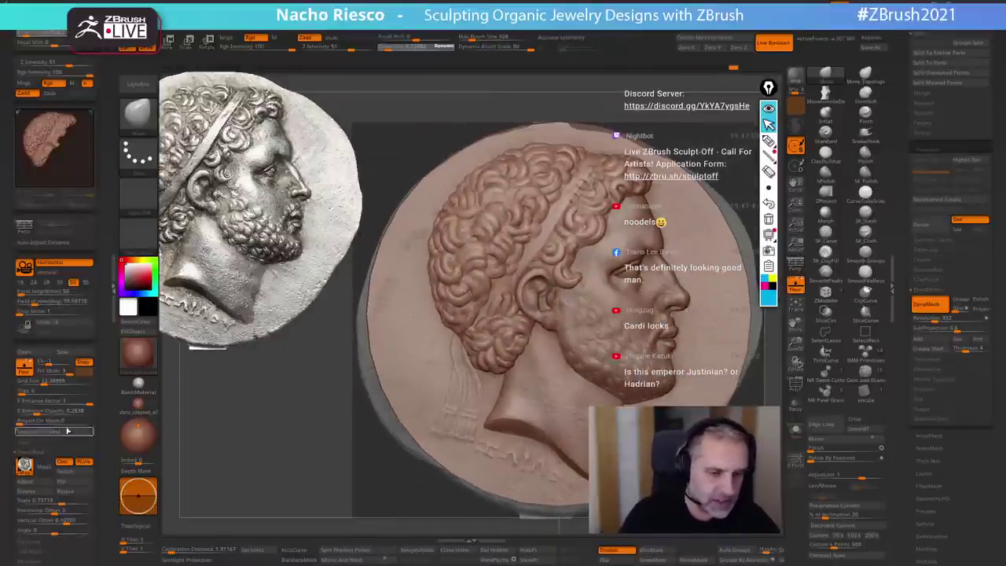
mouse_move(39, 411)
left_mouse_down()
mouse_move(94, 403)
mouse_move(57, 411)
left_mouse_up()
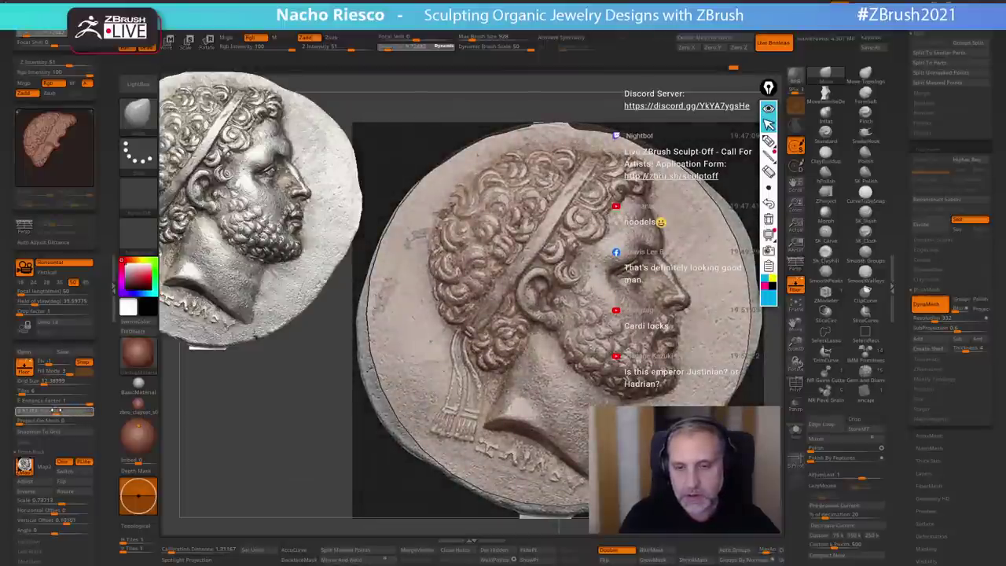
- Align the outline of the back hair and nape with the coin reference using the MoveInfiniteDepth brush at a draw size of about 26
left_click(826, 94)
key("s")
mouse_move(450, 299)
left_mouse_down()
mouse_move(460, 299)
mouse_move(439, 292)
left_mouse_up()
key("s")
left_click_drag(458, 293, 441, 289)
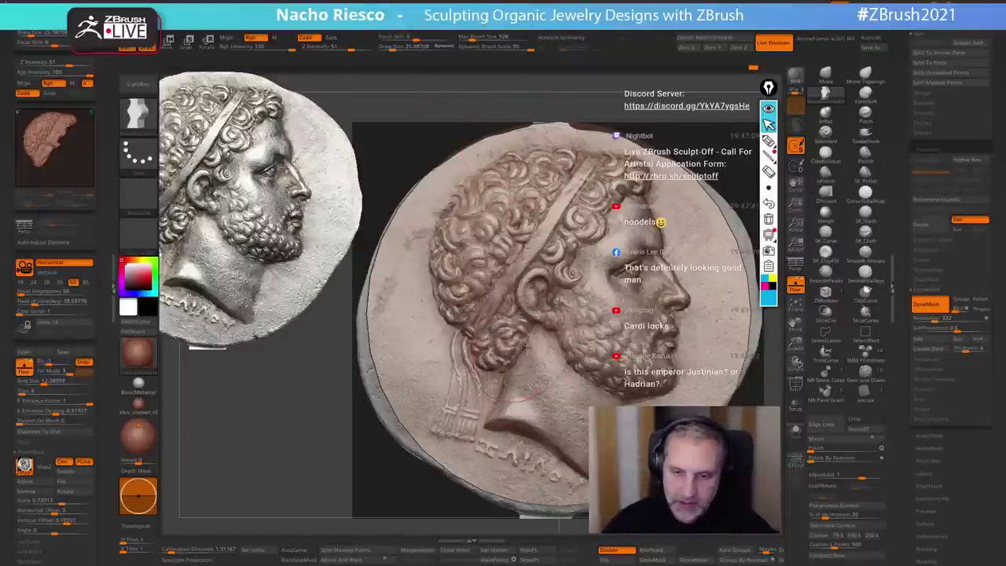
left_click_drag(474, 357, 470, 352)
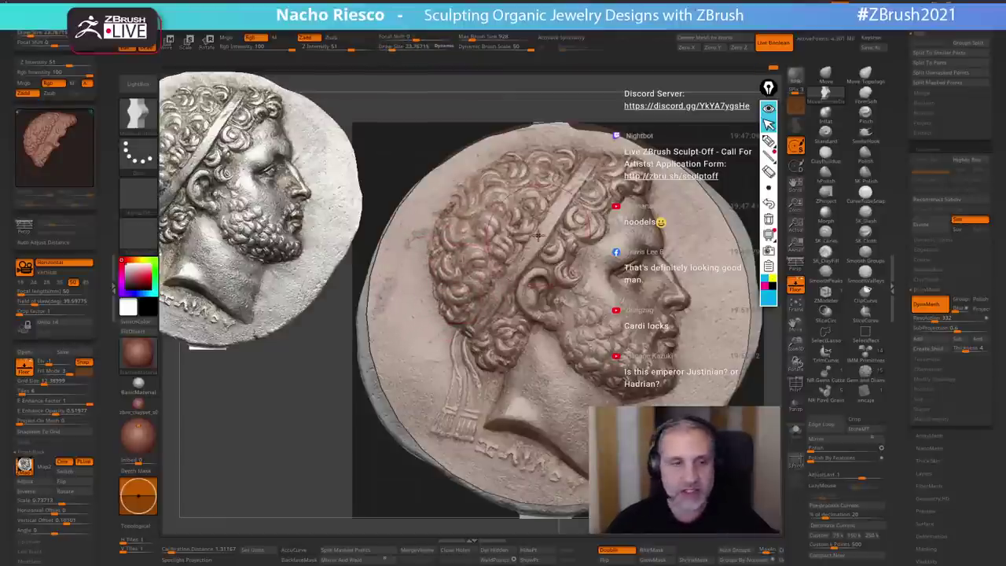
- Adjust the hair at the top of the head and forehead against the reference, enlarging the MoveInfiniteDepth brush to about 38.6
left_click(113, 288)
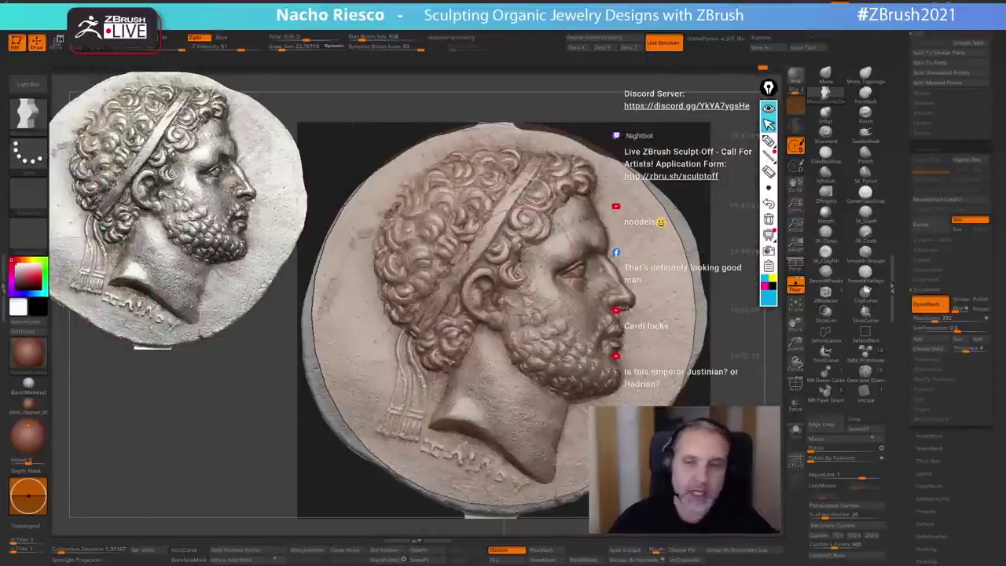
key("s")
left_click_drag(520, 251, 524, 250)
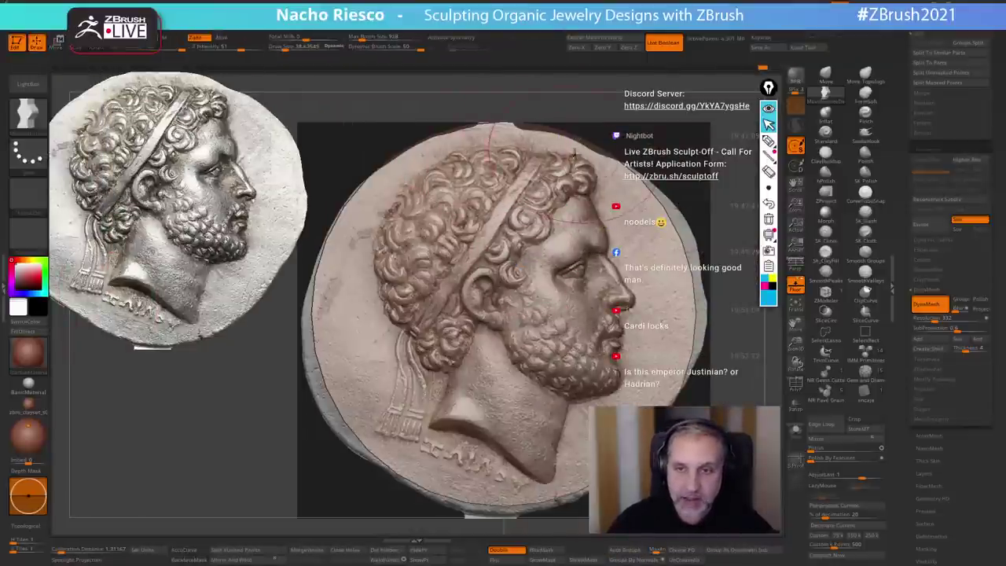
key("s")
left_click_drag(574, 155, 543, 159)
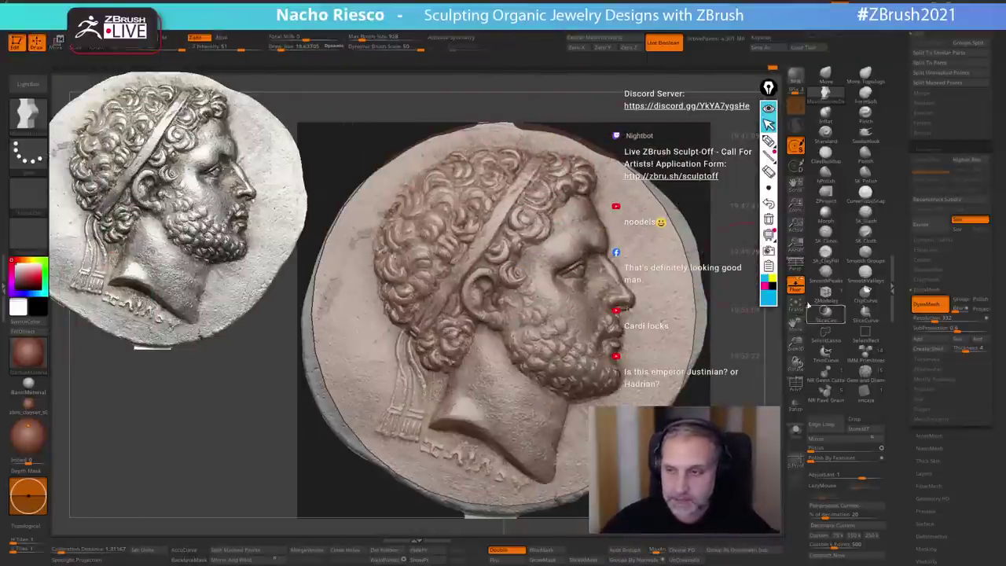
- Hide the coin reference overlay and refine the back hair with a MoveInfiniteDepth draw size of about 21.65
left_click(797, 287)
key("s")
left_click_drag(575, 214, 578, 214)
key("s")
left_click_drag(435, 228, 432, 228)
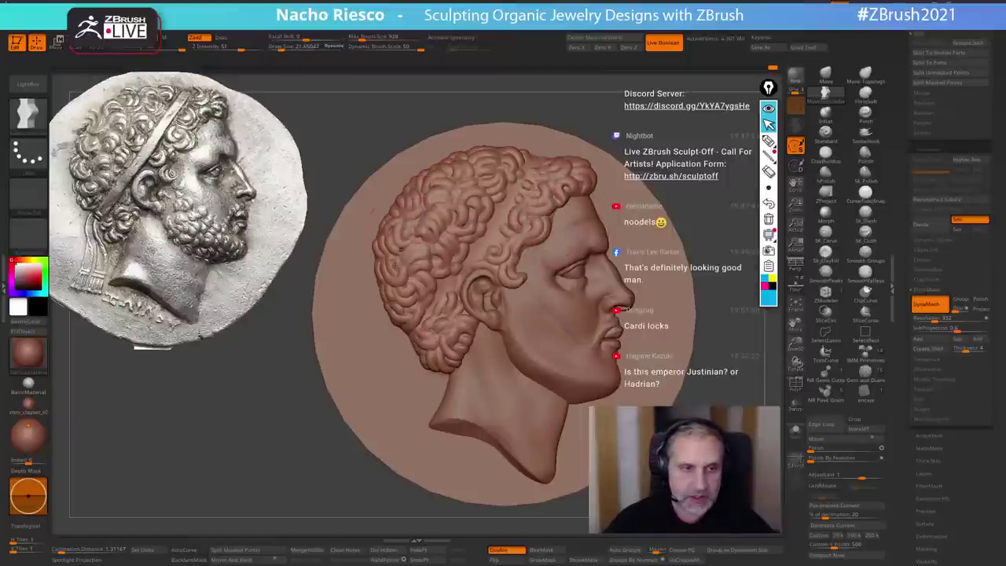
- Adjust the depth of the back hair in profile with the Move brush at a draw size of about 21.65
right_click_drag(385, 274, 436, 254)
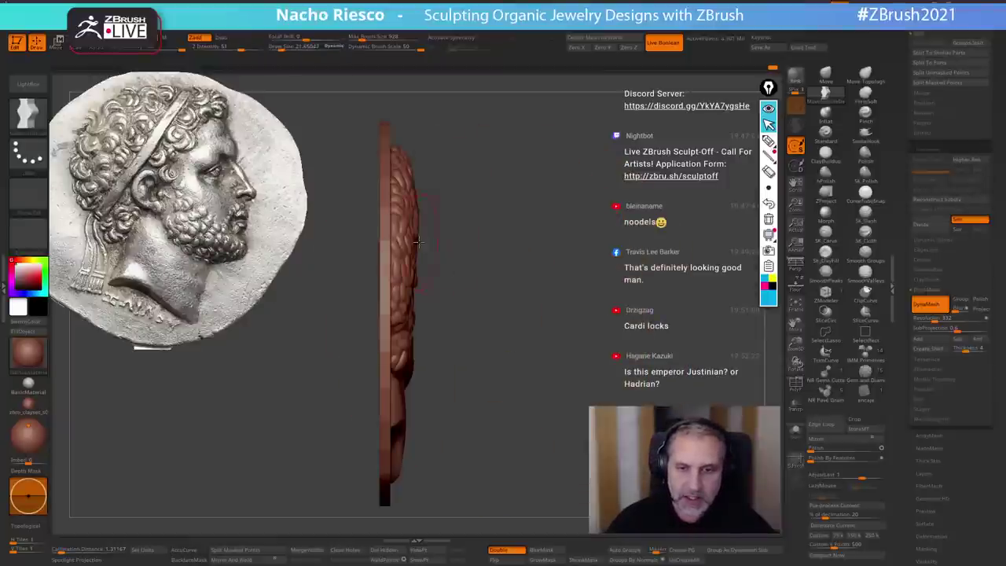
key("s")
left_click(825, 74)
key("s")
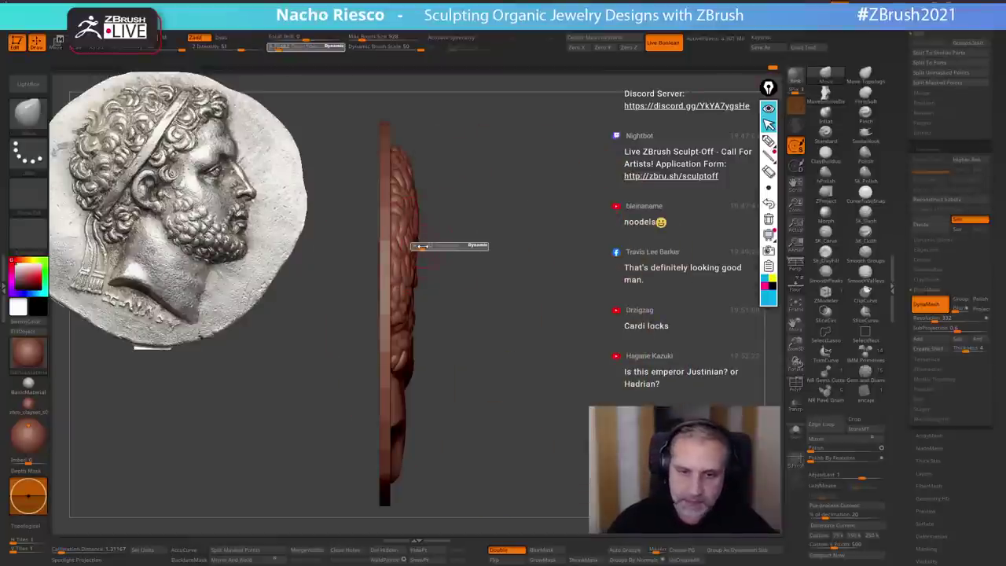
left_click_drag(419, 245, 420, 251)
key("s")
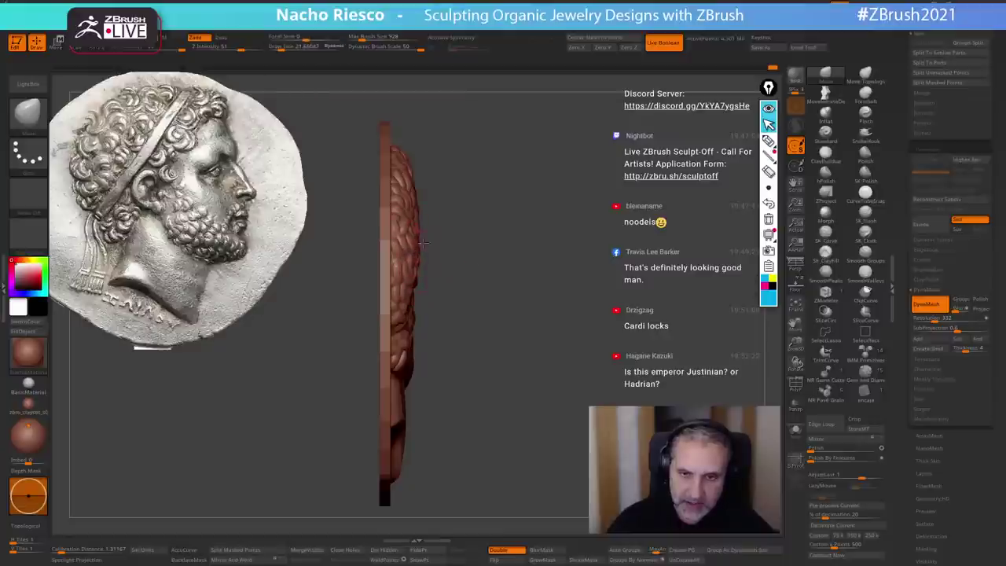
mouse_move(438, 205)
right_mouse_down()
mouse_move(397, 206)
mouse_move(429, 194)
right_mouse_up()
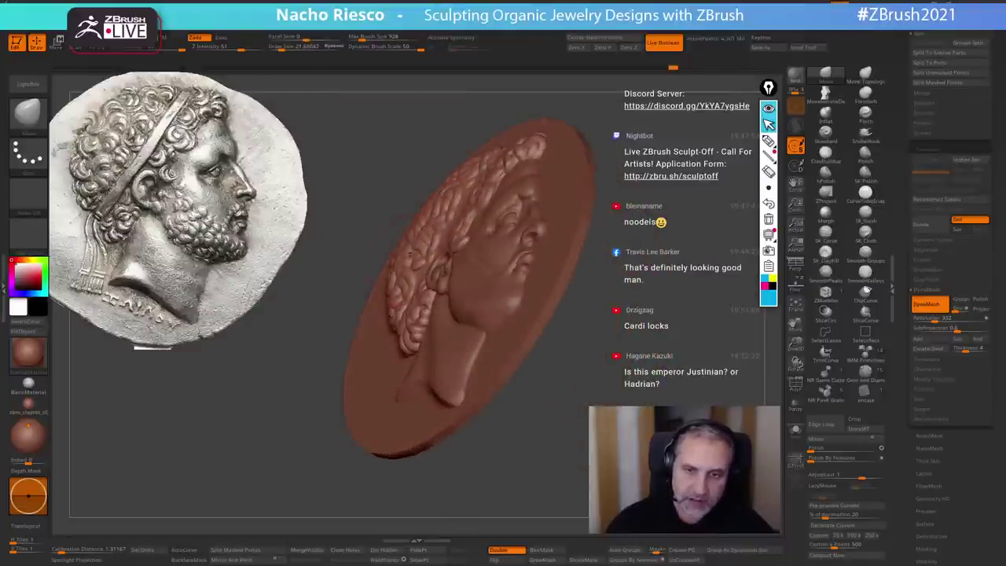
right_click_drag(456, 179, 680, 203)
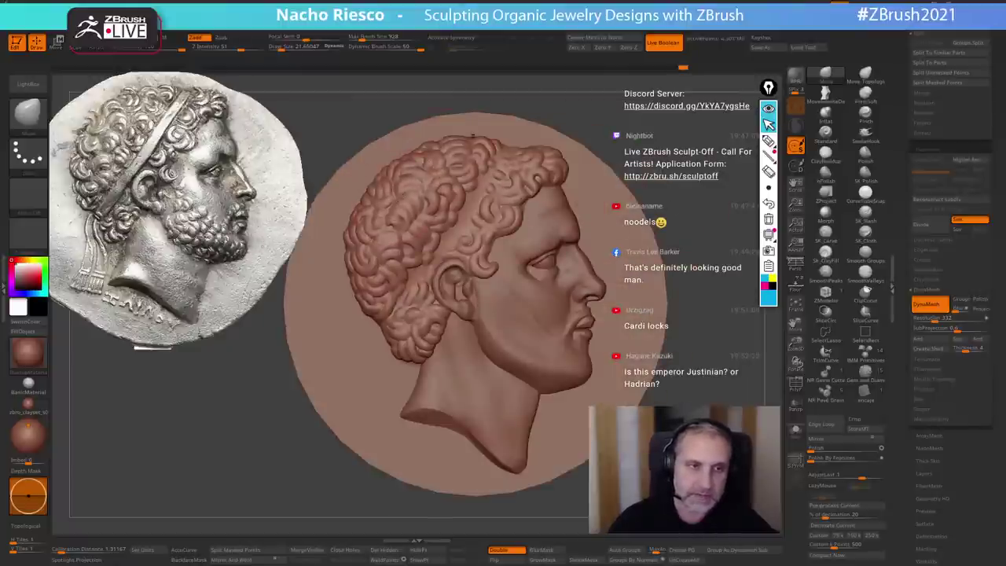
- Refine the overall relief of the curls from oblique views with the Move brush enlarged to about 28.3
mouse_move(438, 175)
right_mouse_down("alt")
mouse_move(460, 184)
mouse_move(450, 161)
mouse_move(534, 200)
right_mouse_up("alt")
left_click_drag(456, 205, 492, 197)
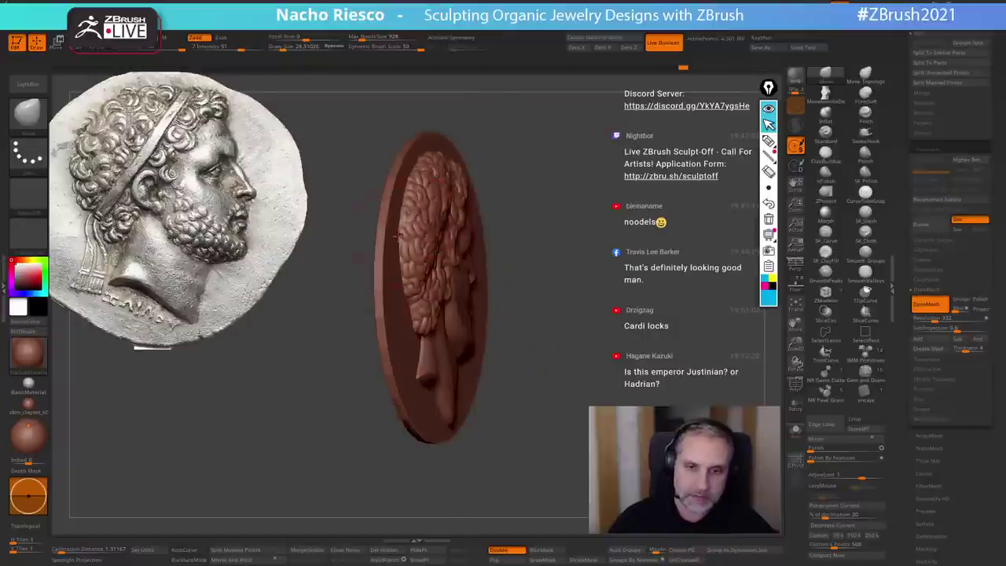
right_click_drag(444, 205, 374, 211)
mouse_move(566, 441)
right_mouse_down("ctrl")
mouse_move(567, 377)
mouse_move(571, 433)
right_mouse_up("ctrl")
mouse_move(637, 403)
right_mouse_down()
mouse_move(622, 381)
mouse_move(574, 495)
right_mouse_up()
- Enable AccuCurve and refine the nape hair's contour with the Move brush, using draw sizes of about 12.6 and 15.6
key("s")
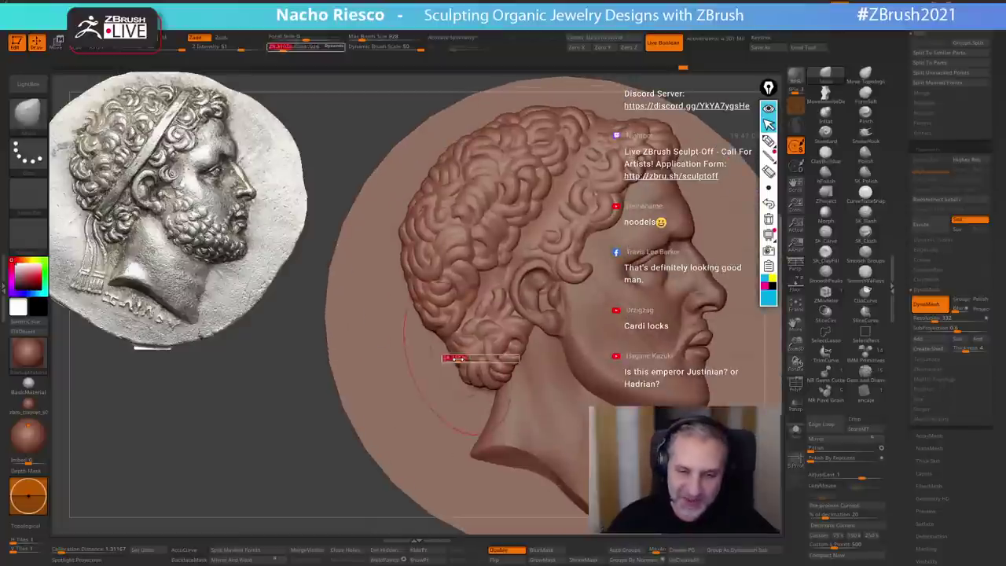
left_click_drag(456, 362, 465, 335)
left_click(193, 554)
key("s")
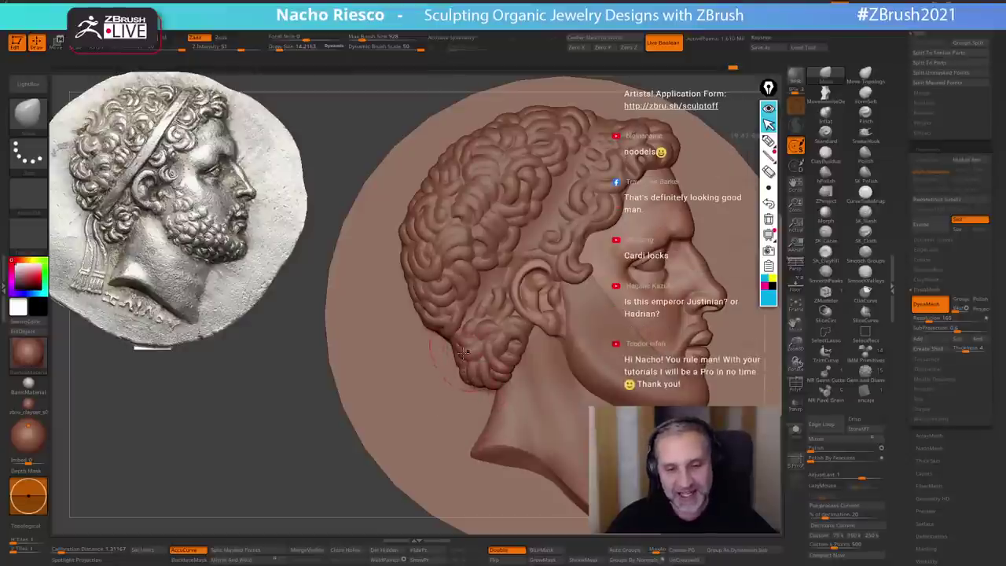
left_click(466, 356, "alt")
key("s")
left_click_drag(462, 353, 459, 352)
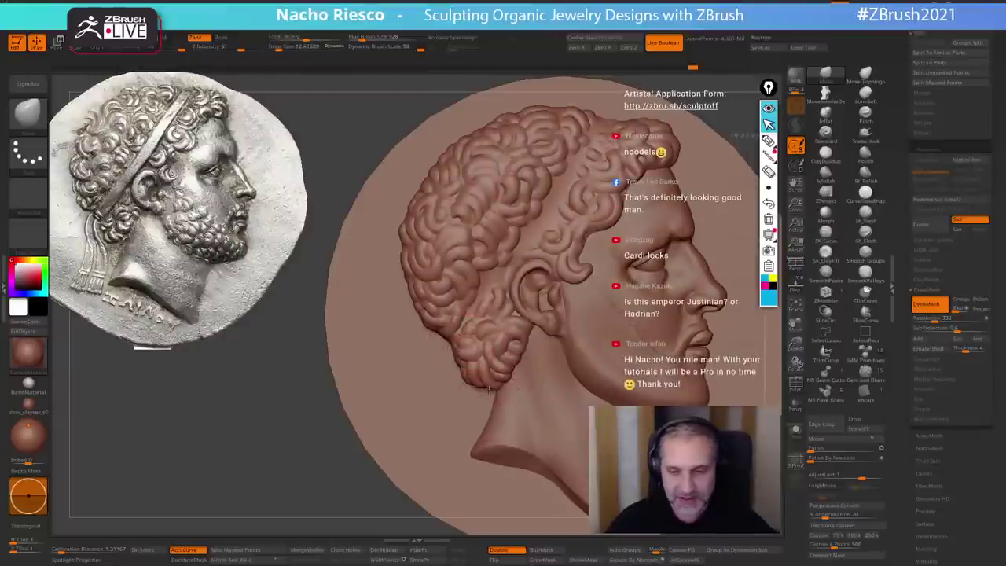
key("bracketright")
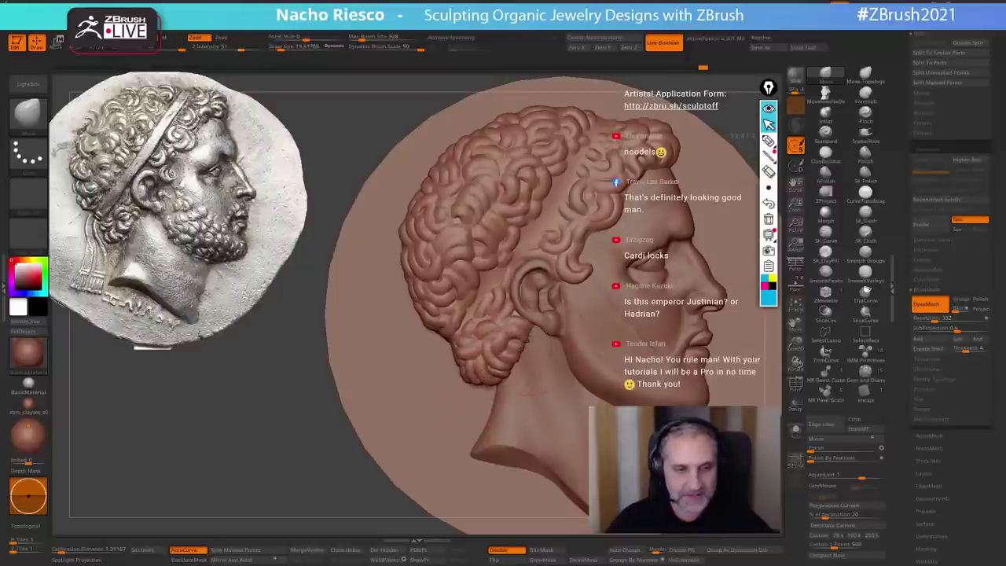
left_click_drag(527, 340, 531, 329)
- Adjust the nape curls' depth from an oblique view at a draw size of about 28.3, and reduce it to about 16.9 behind the ear
right_click_drag(528, 327, 612, 315)
key("s")
left_click_drag(531, 299, 535, 299)
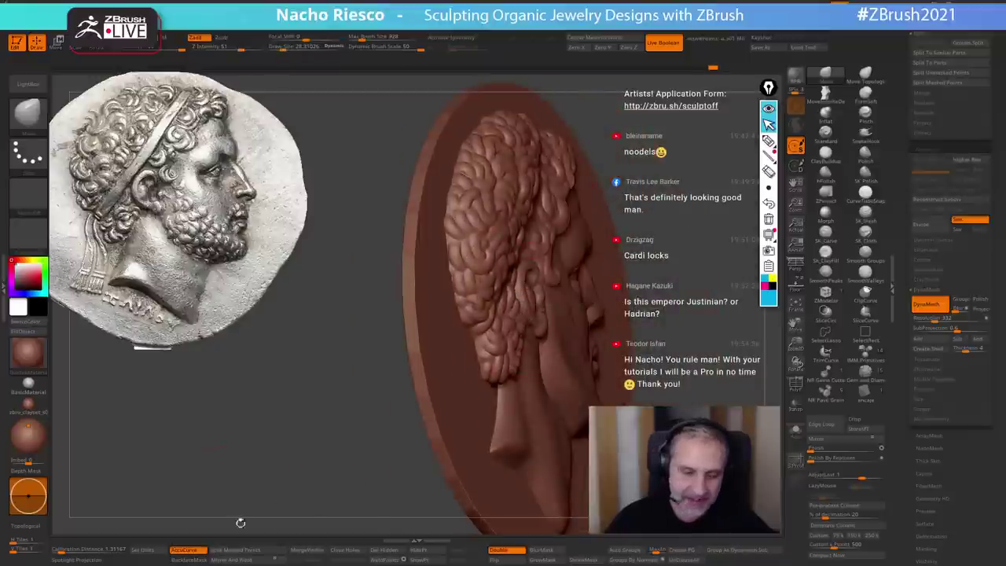
key("bracketright")
mouse_move(520, 322)
right_mouse_down()
mouse_move(478, 348)
mouse_move(531, 318)
right_mouse_up()
key("s")
left_click_drag(539, 315, 534, 315)
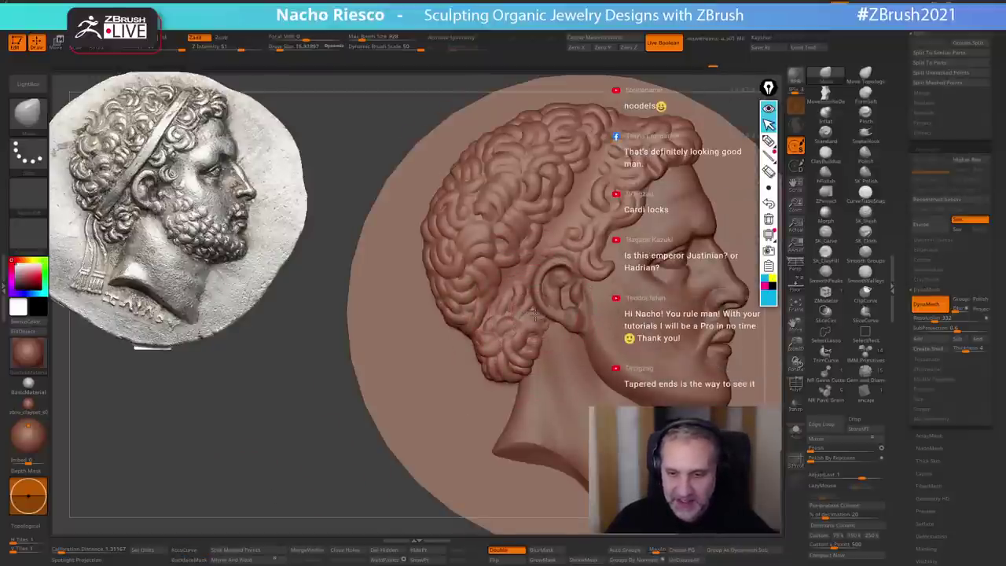
- Adjust the depth of the curls around the ear from an oblique view with the Move brush at a draw size of about 15.9
key("bracketleft")
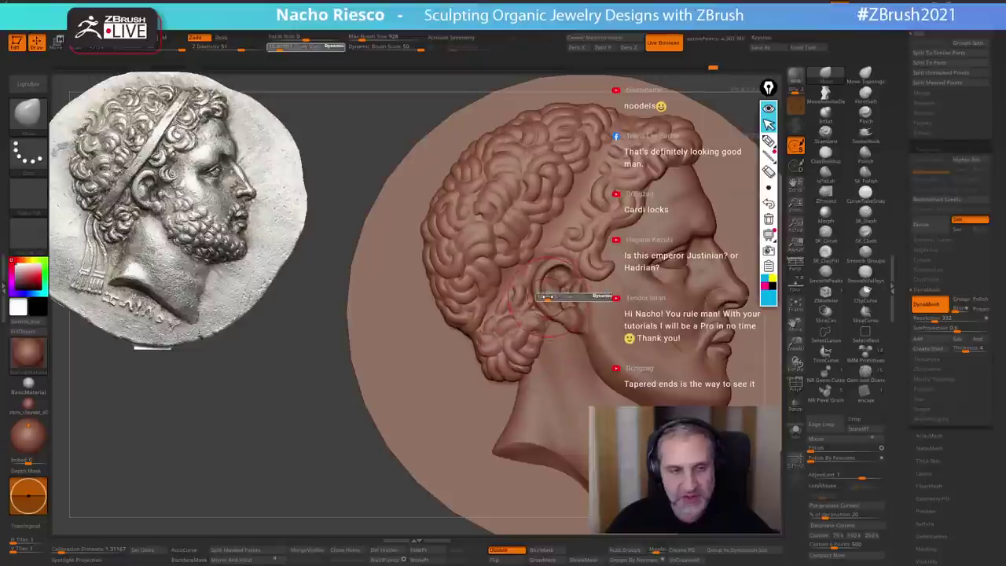
mouse_move(563, 254)
right_mouse_down()
mouse_move(612, 267)
mouse_move(580, 266)
mouse_move(565, 272)
mouse_move(565, 285)
right_mouse_up()
left_click(563, 265, "alt")
key("s")
left_click(563, 265)
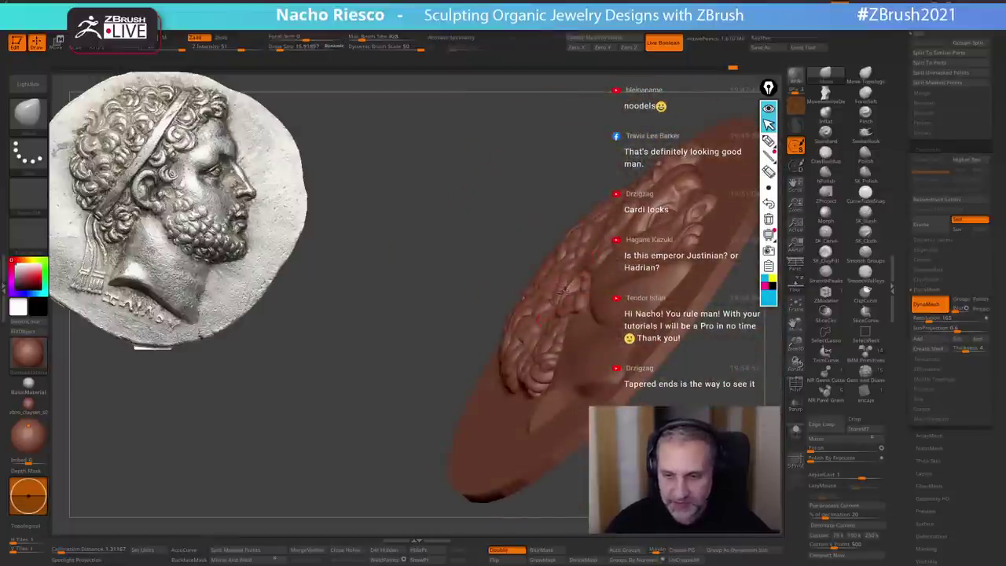
left_click_drag(578, 272, 577, 274)
right_click_drag(576, 275, 617, 275)
left_click(866, 212)
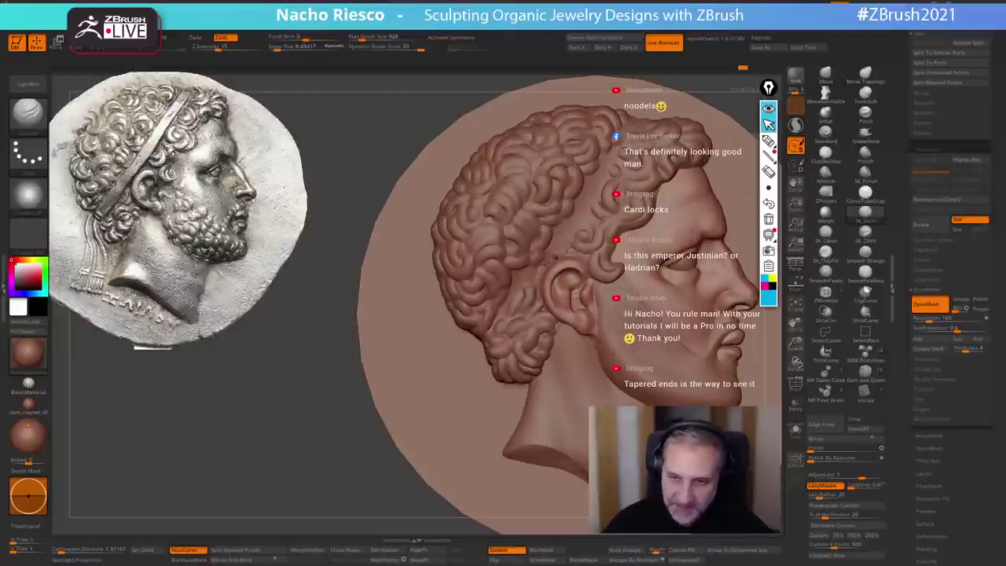
right_click_drag(608, 518, 532, 517, "ctrl")
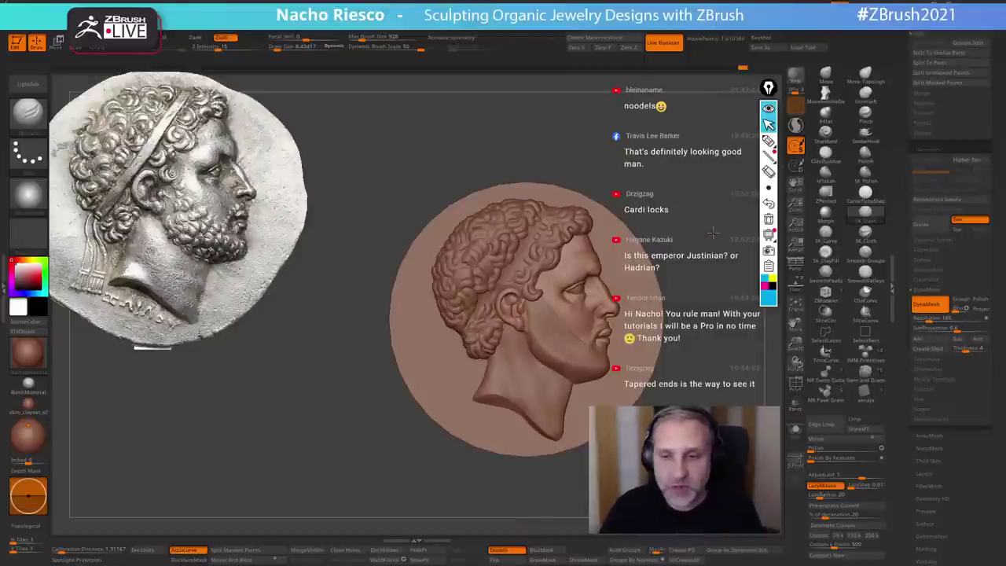
left_click_drag(714, 233, 700, 267, "alt")
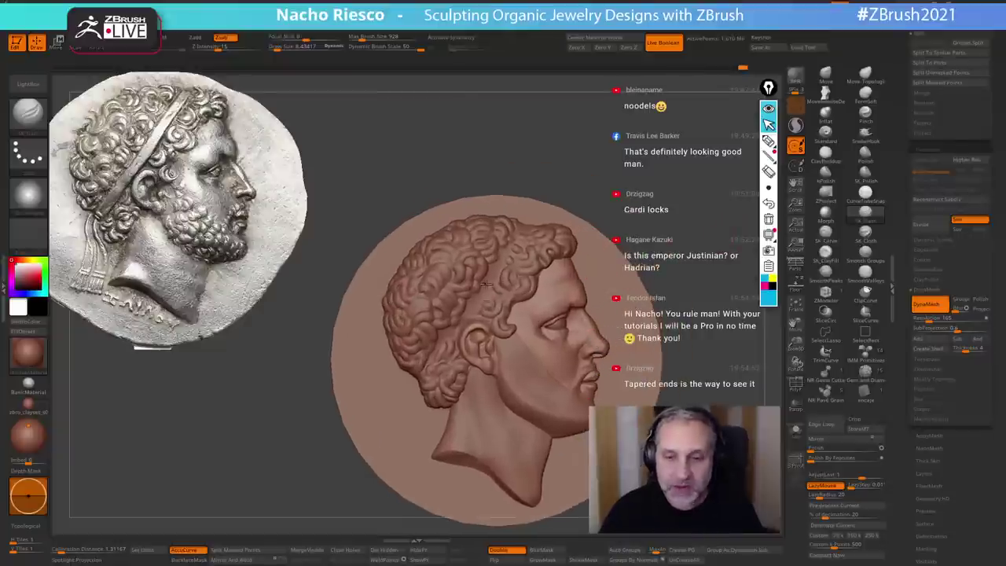
left_click(546, 251, "alt")
left_click_drag(637, 220, 659, 236, "alt")
- Switch to the SK_Cloth brush and set its draw size to about 17.7
left_click(867, 233)
key("s")
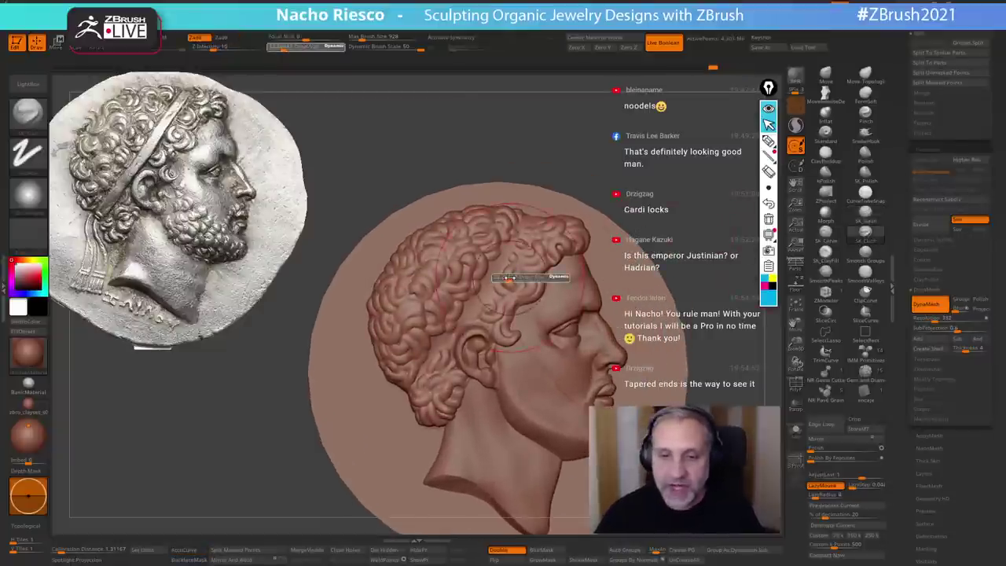
left_click_drag(510, 279, 484, 288)
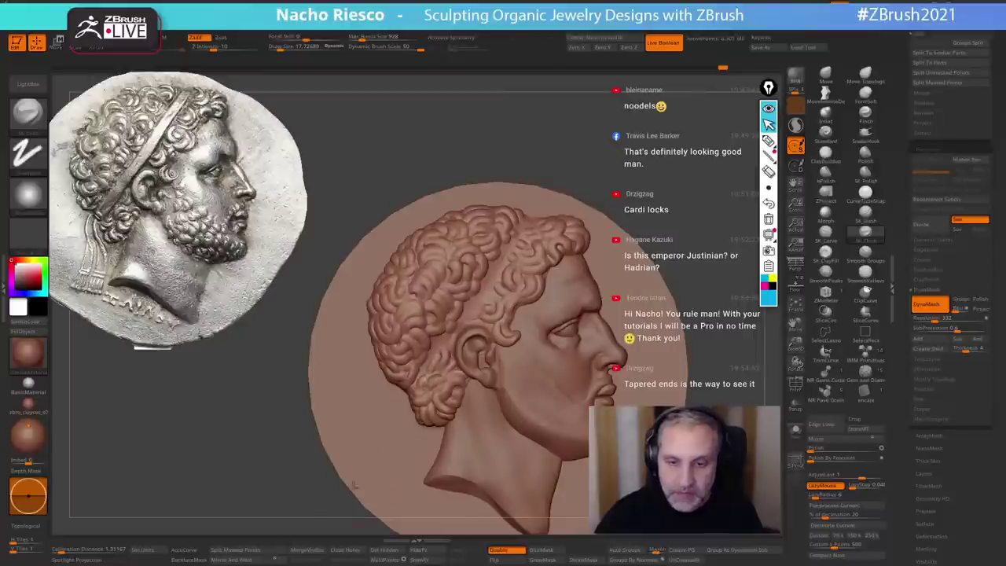
left_click_drag(651, 193, 644, 233)
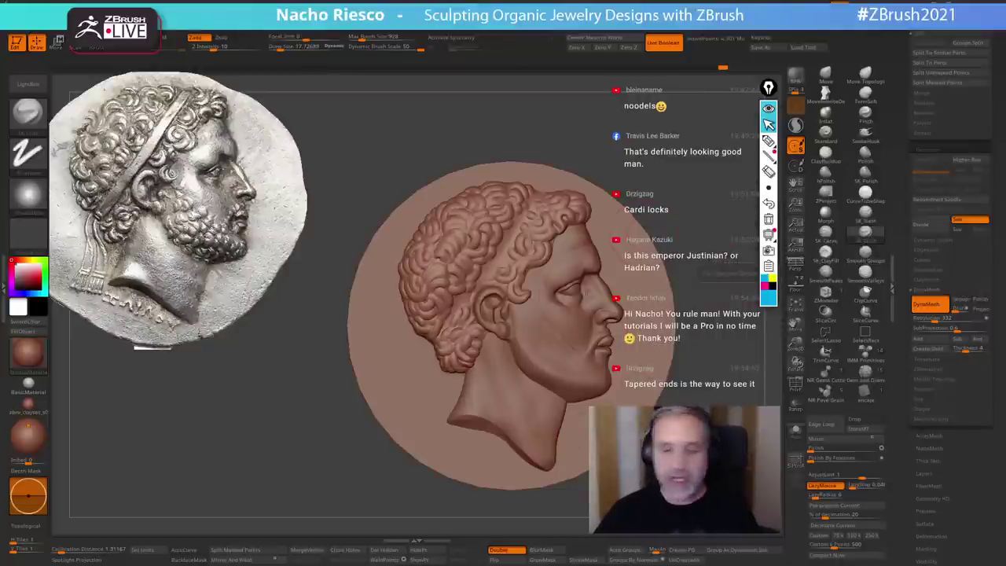
- Assign Alpha 39 to the SK_Cloth brush, set its horizontal tiling to 2, and reduce the draw size to about 9.7
left_click(28, 196)
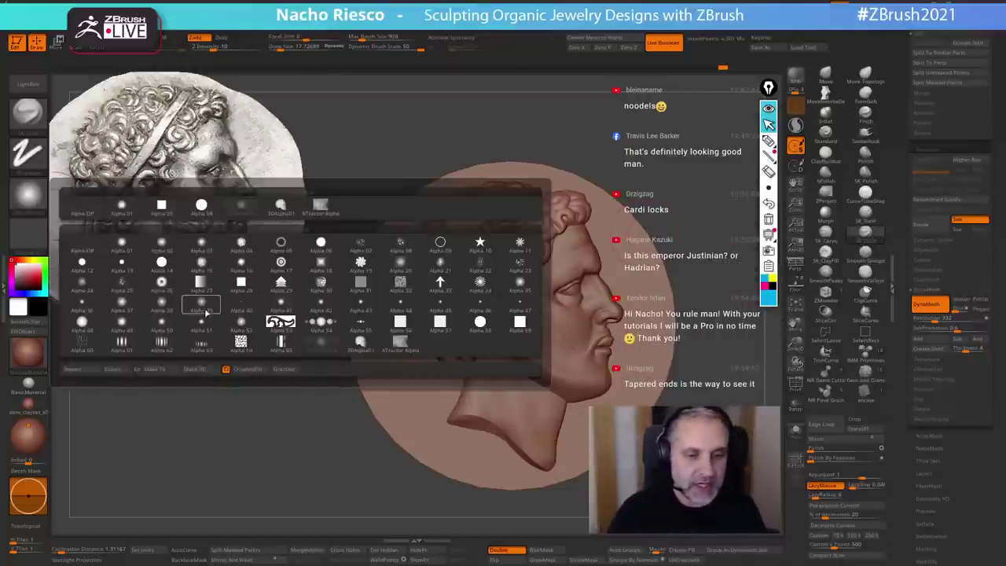
left_click(203, 305)
mouse_move(259, 478)
left_mouse_down("alt")
mouse_move(332, 399)
mouse_move(328, 430)
left_mouse_up("alt")
key("s")
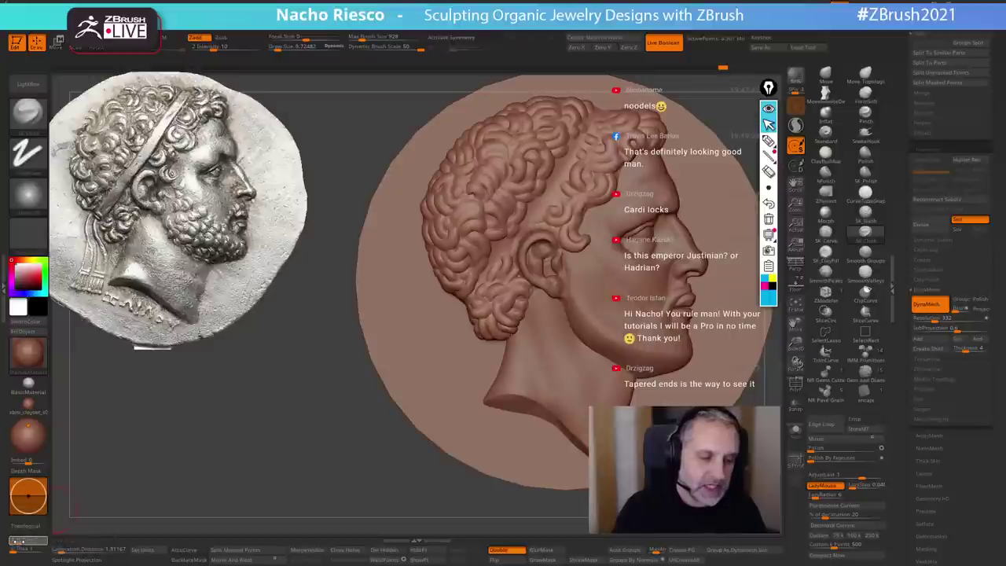
mouse_move(36, 202)
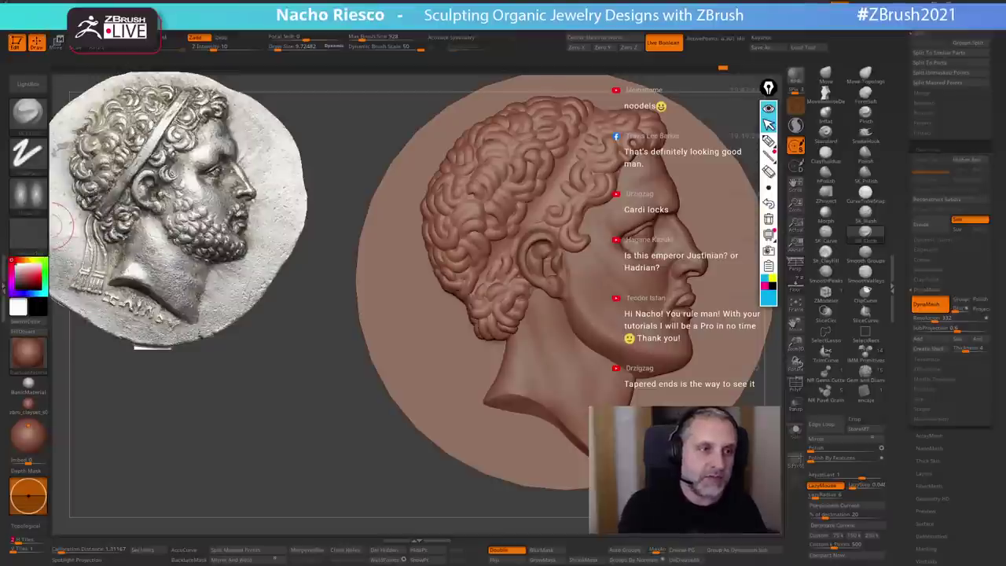
left_click(28, 195)
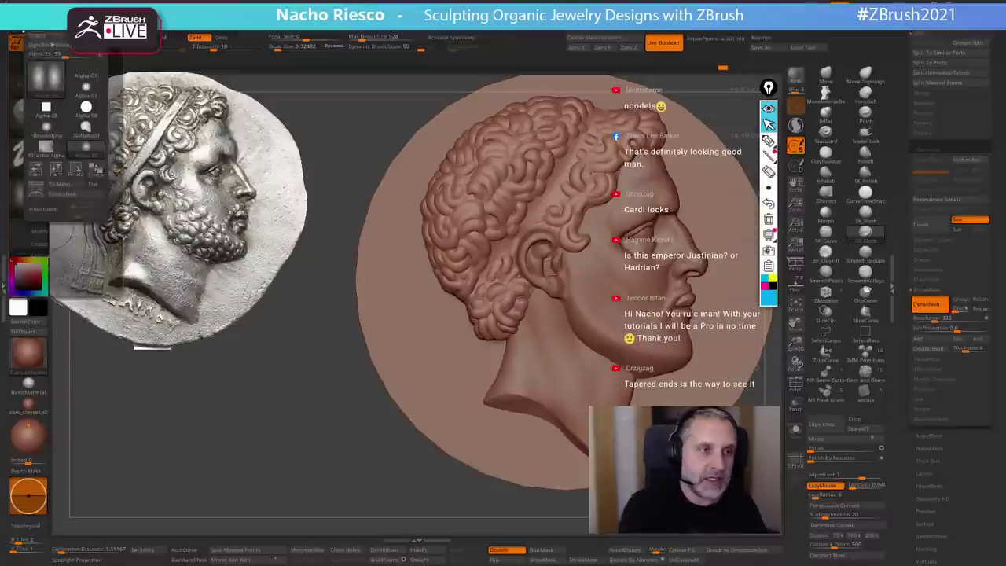
left_click(49, 232)
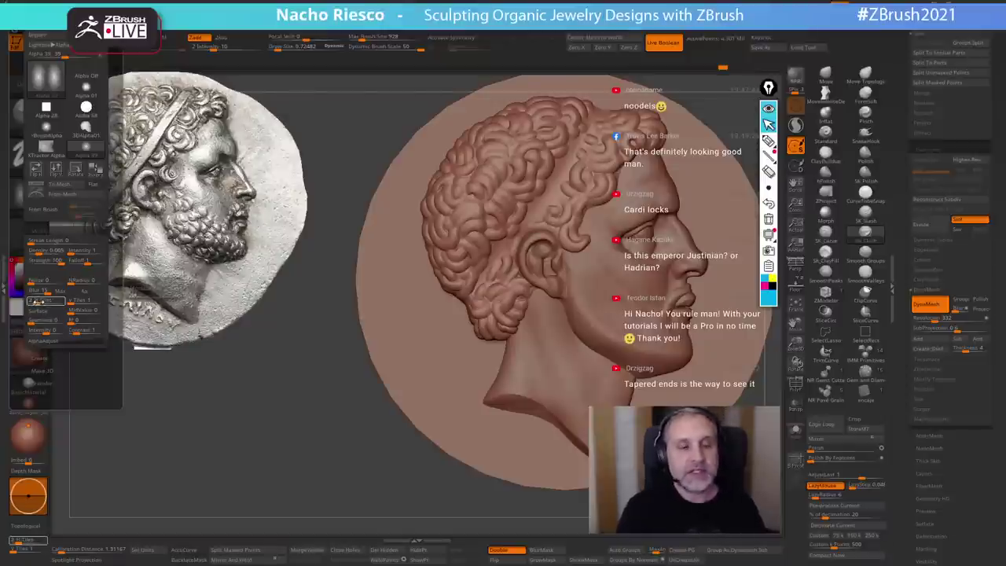
left_click_drag(37, 301, 71, 302)
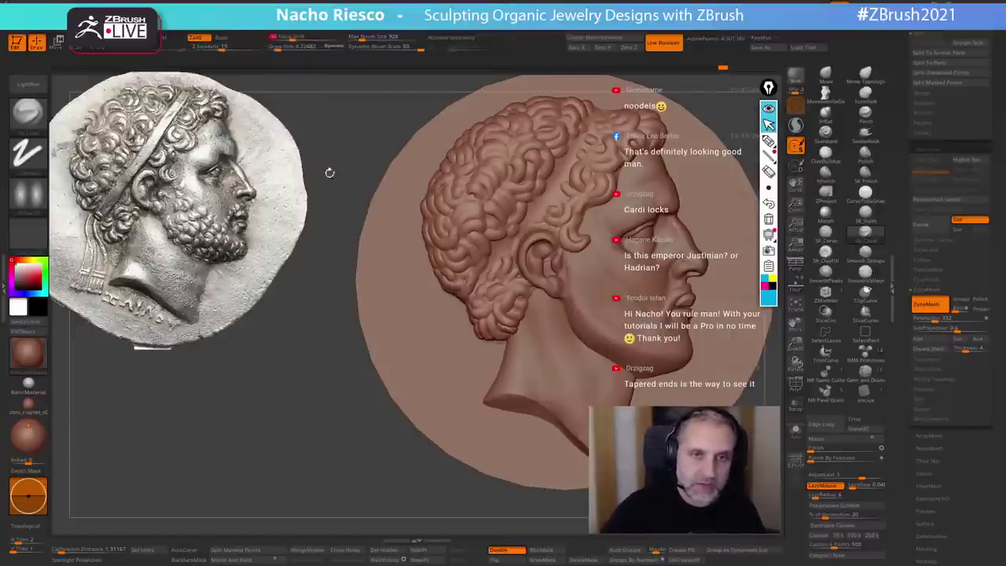
- Try double-strand strokes on a curl behind the ear at draw sizes of about 4.3 and 8.5, with Z Intensity 19
mouse_move(511, 297)
right_mouse_down("ctrl")
mouse_move(487, 248)
mouse_move(486, 292)
mouse_move(482, 274)
mouse_move(574, 471)
right_mouse_up("ctrl")
key("s")
left_click_drag(502, 273, 499, 250)
key("s")
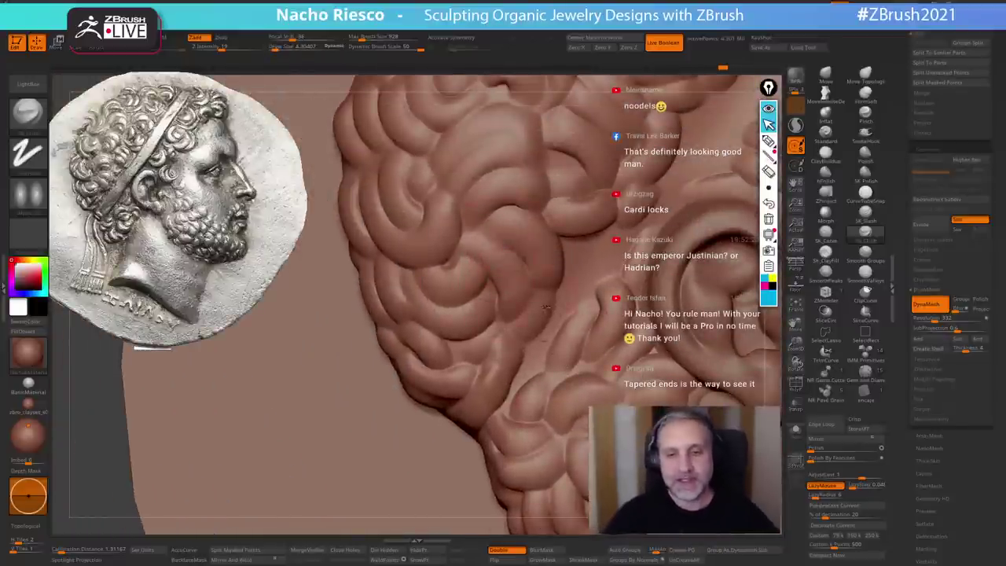
key("s")
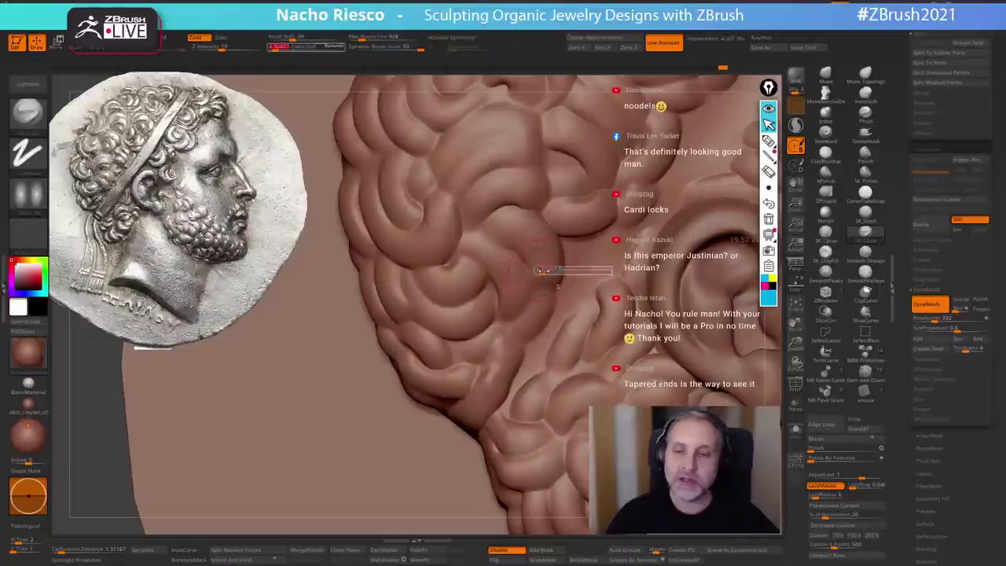
left_click_drag(541, 270, 539, 271)
left_click_drag(492, 231, 540, 298)
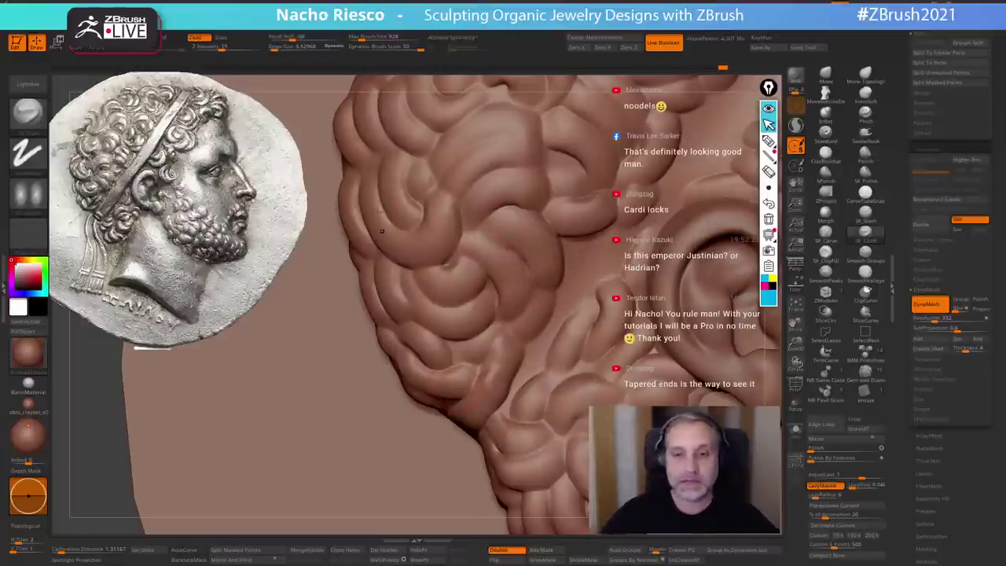
- Engrave fine hair strands along the lower back curls behind the ear, using Z Intensity 16 and a draw size of about 4.9
key("s")
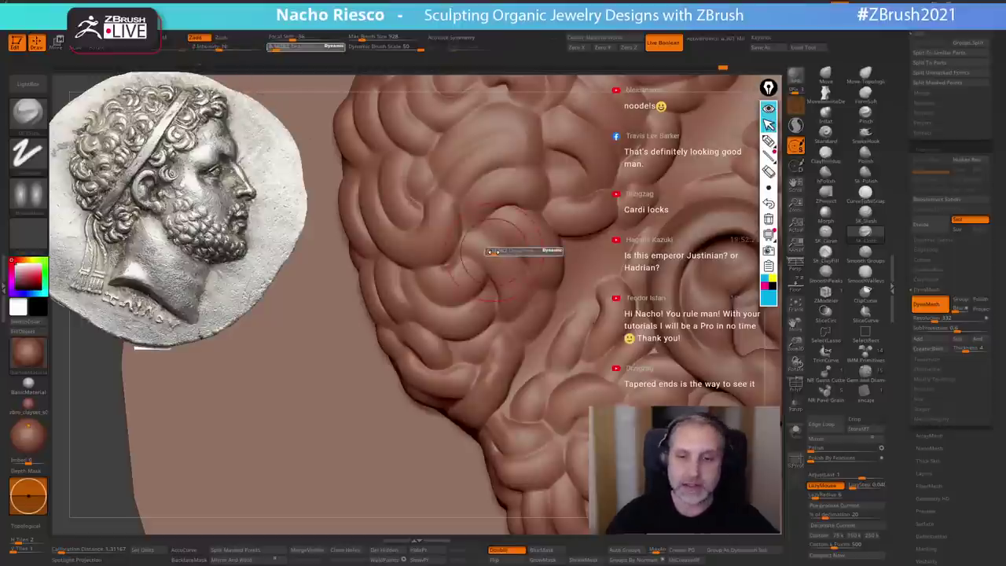
mouse_move(492, 252)
left_mouse_down()
mouse_move(525, 268)
mouse_move(524, 282)
left_mouse_up()
key("s")
key("s")
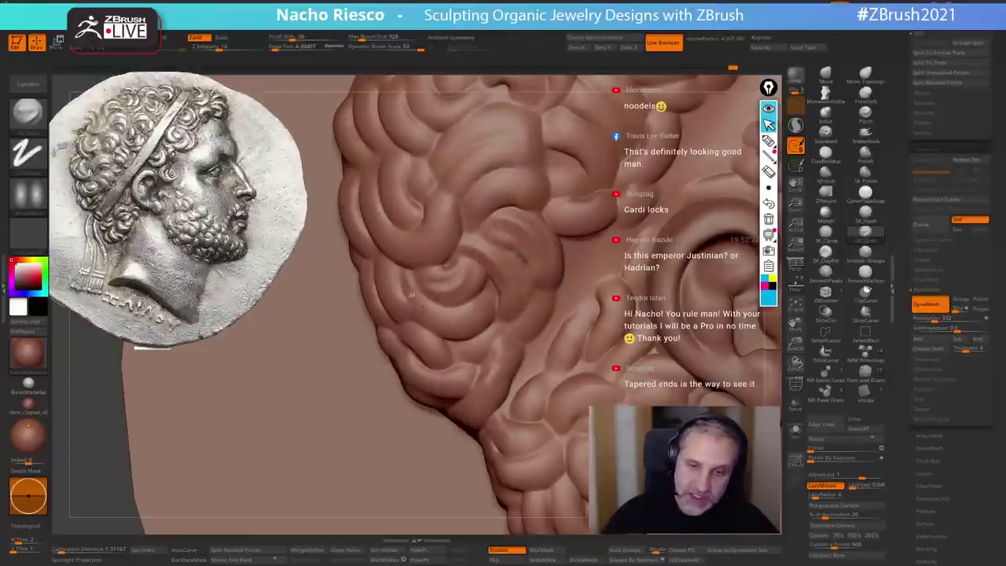
left_click_drag(422, 308, 478, 314)
right_click_drag(496, 339, 518, 430, "alt")
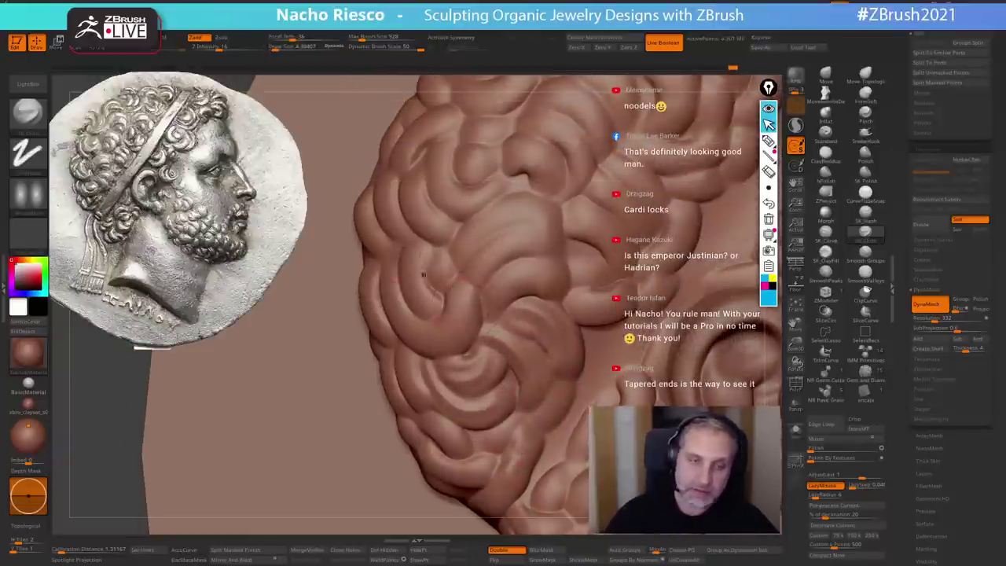
- Raise Z Intensity to 20 and add strands to the curls at the lower back edge at a draw size of about 5.2
left_click_drag(220, 47, 225, 46)
key("]")
key("]")
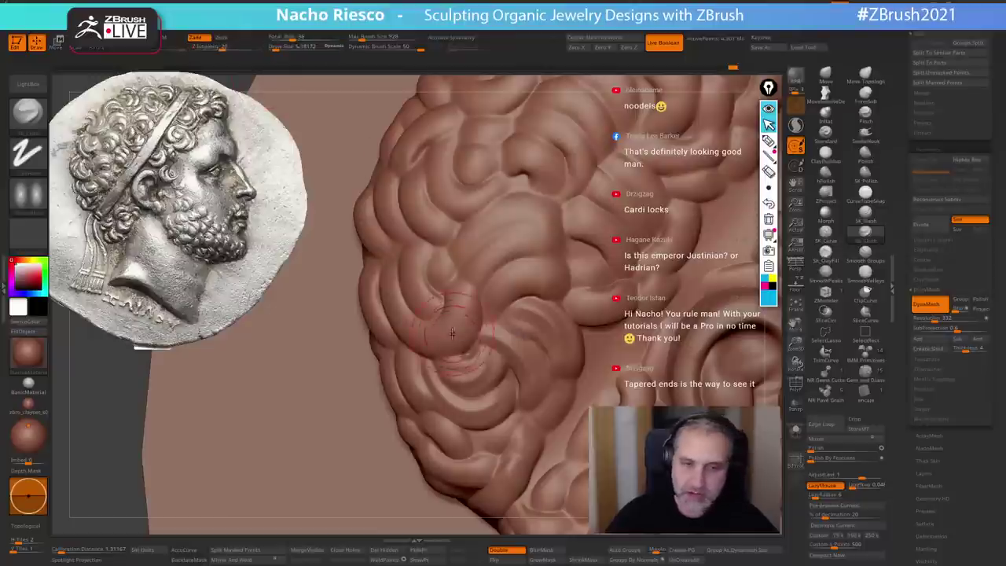
right_click_drag(433, 325, 381, 268)
mouse_move(381, 268)
left_mouse_down()
mouse_move(390, 316)
mouse_move(450, 341)
mouse_move(460, 308)
left_mouse_up()
key("ctrl+z")
mouse_move(381, 264)
left_mouse_down()
mouse_move(393, 311)
mouse_move(448, 338)
mouse_move(464, 302)
left_mouse_up()
mouse_move(417, 246)
left_mouse_down()
mouse_move(428, 304)
mouse_move(417, 299)
left_mouse_up()
mouse_move(354, 269)
left_mouse_down()
mouse_move(395, 380)
mouse_move(412, 393)
mouse_move(380, 401)
mouse_move(437, 433)
left_mouse_up()
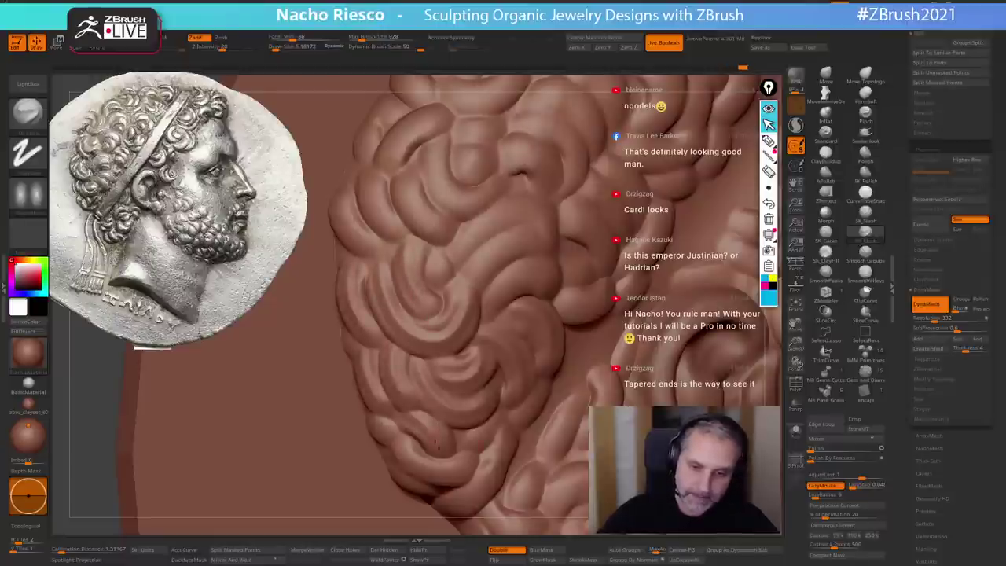
- Add fine strands to the large curls behind and above the ear, using draw sizes of about 3.6 and 4.9
right_click_drag(439, 433, 481, 437)
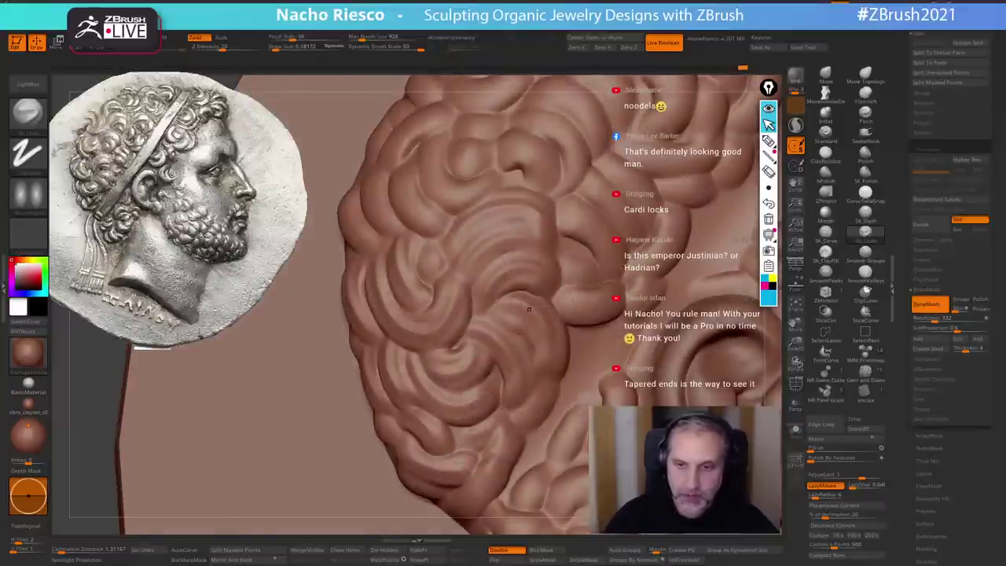
mouse_move(541, 217)
right_mouse_down()
mouse_move(574, 363)
mouse_move(555, 268)
right_mouse_up()
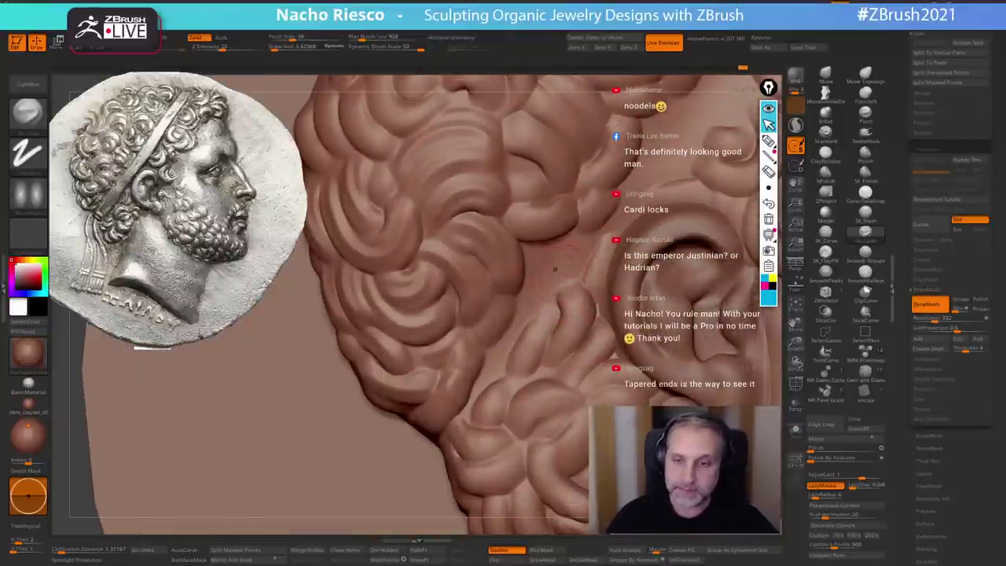
mouse_move(522, 198)
right_mouse_down()
mouse_move(542, 224)
mouse_move(517, 245)
right_mouse_up()
left_click_drag(496, 255, 528, 267)
key("s")
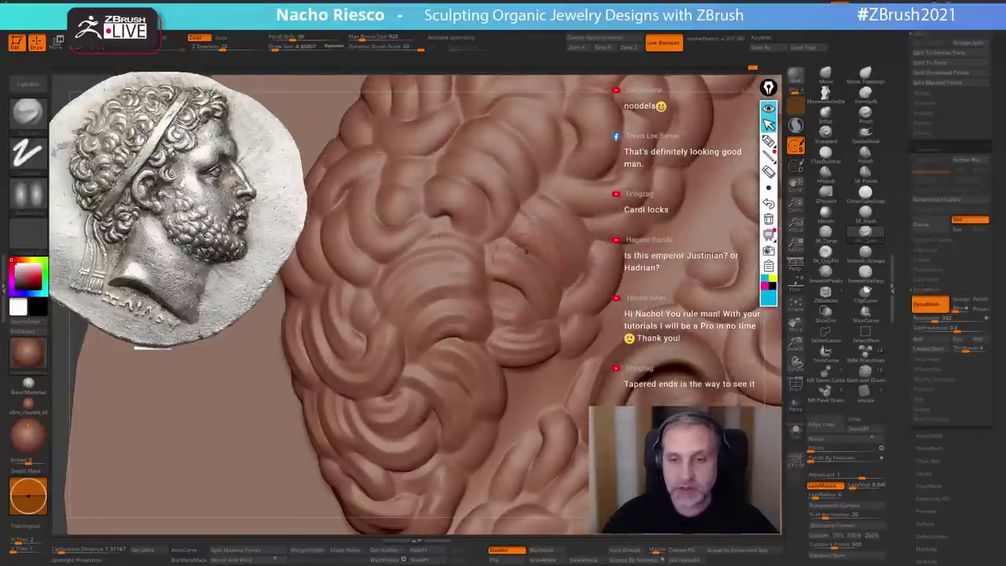
left_click_drag(513, 226, 548, 250)
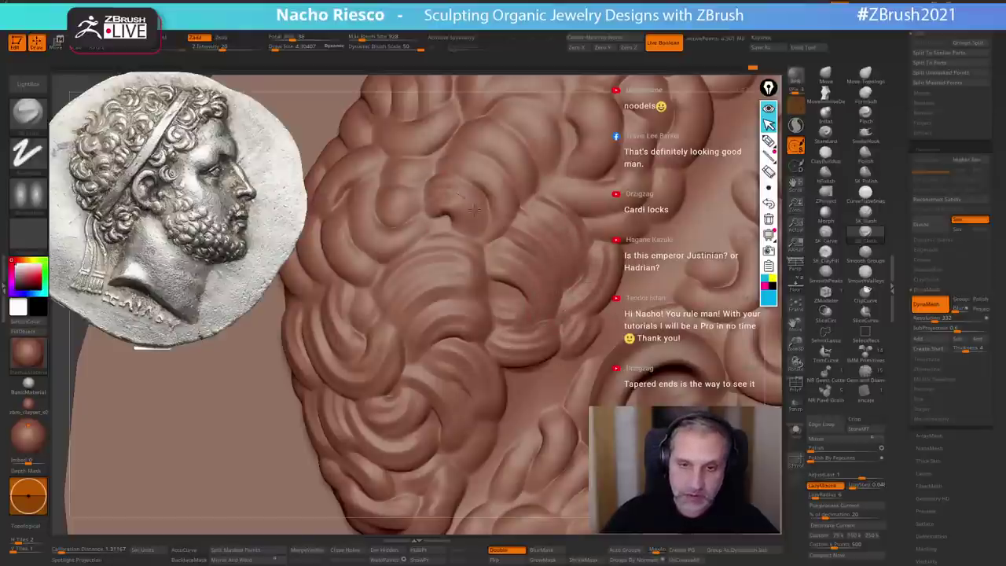
- Detail the central curls of the back hair and their neighbours with fine strands at a draw size of about 4.3
left_click_drag(485, 176, 505, 216)
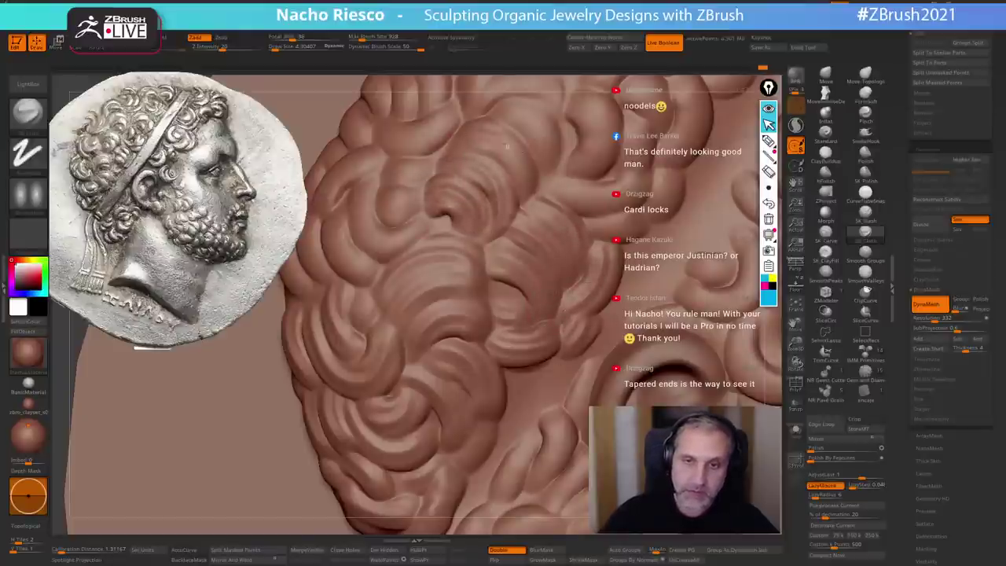
left_click_drag(495, 130, 530, 173)
right_click_drag(552, 245, 548, 340, "alt")
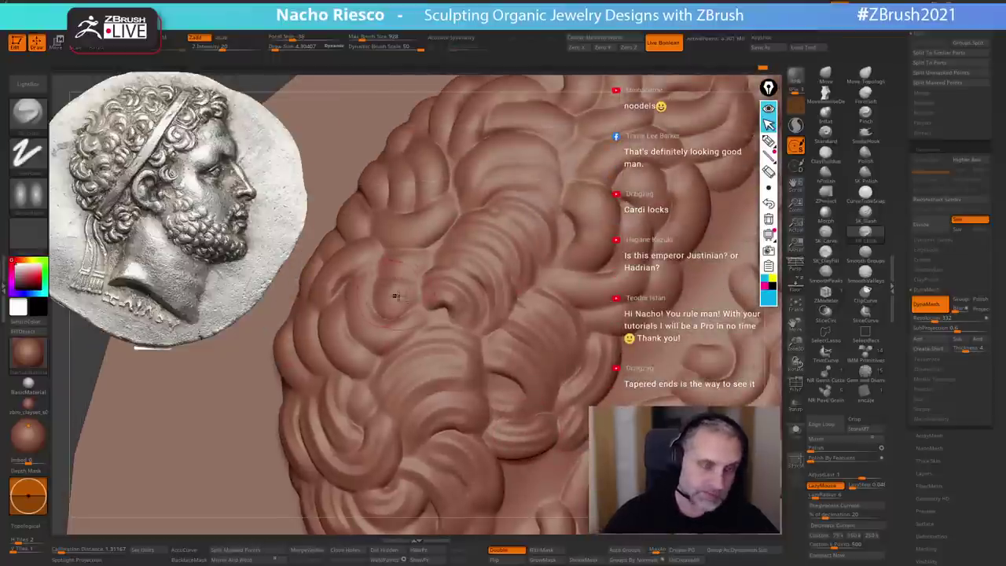
left_click_drag(356, 277, 412, 336)
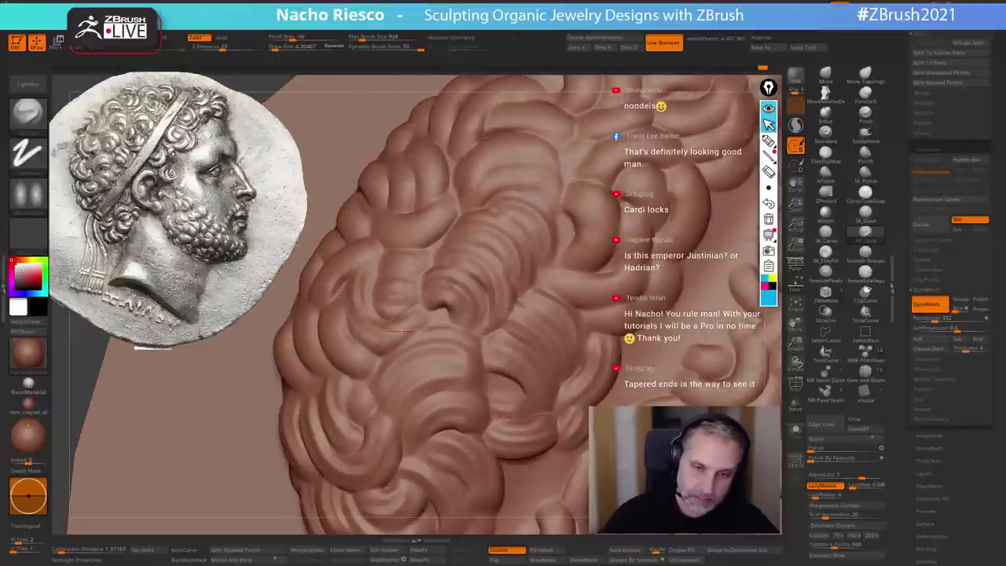
left_click_drag(334, 315, 393, 365)
- Carve strands into the curls along the outer edge of the back hair, working from frontal and oblique views
right_click_drag(435, 403, 554, 375, "alt")
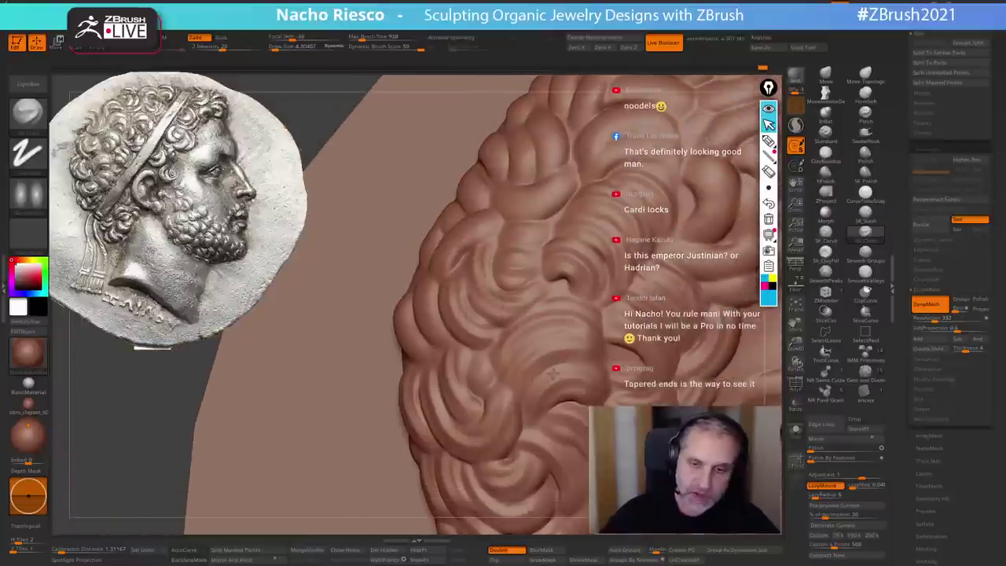
left_click_drag(432, 283, 471, 338)
right_click_drag(472, 335, 487, 341)
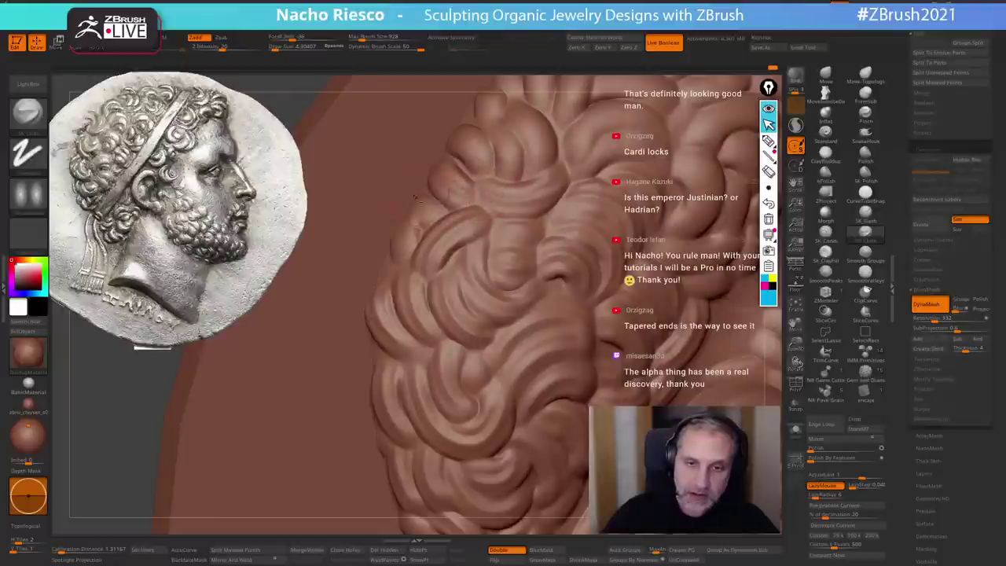
right_click_drag(432, 267, 591, 394)
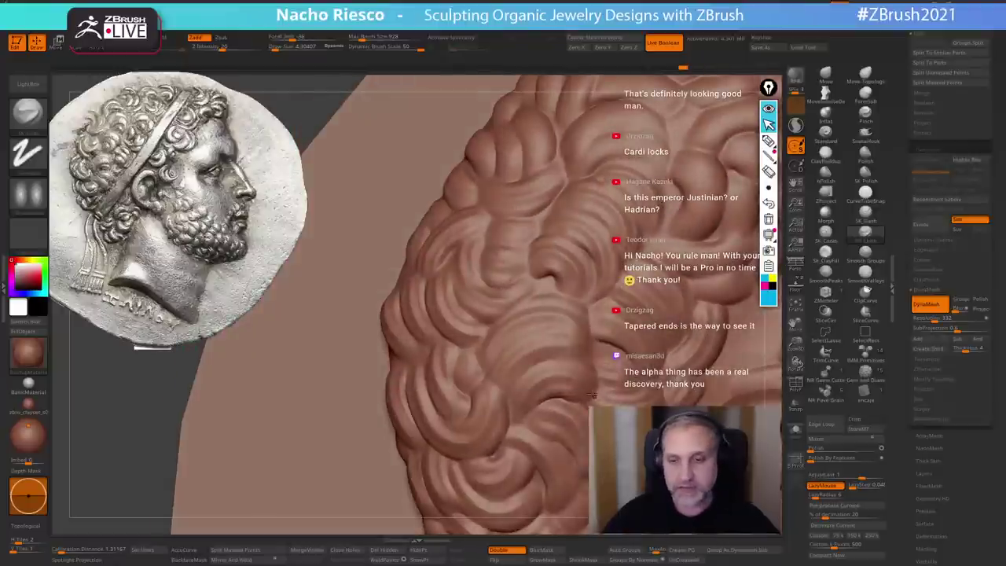
- Carve fine strands into the upper curls of the nape cluster behind the earlobe at a draw size of about 4.3
right_click_drag(635, 340, 582, 345, "alt")
right_click_drag(508, 386, 512, 339)
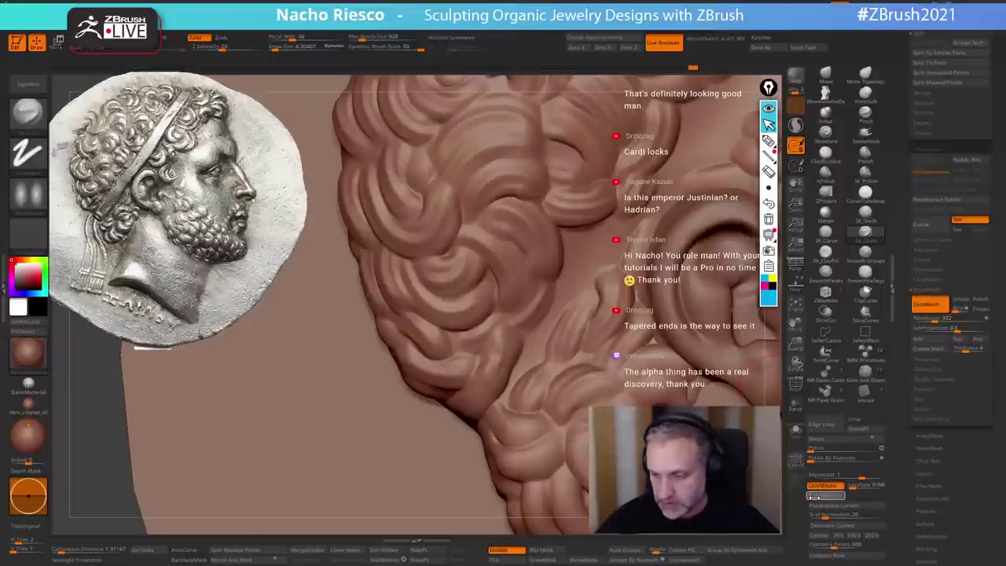
right_click_drag(650, 258, 537, 132, "alt")
left_click_drag(469, 304, 528, 368)
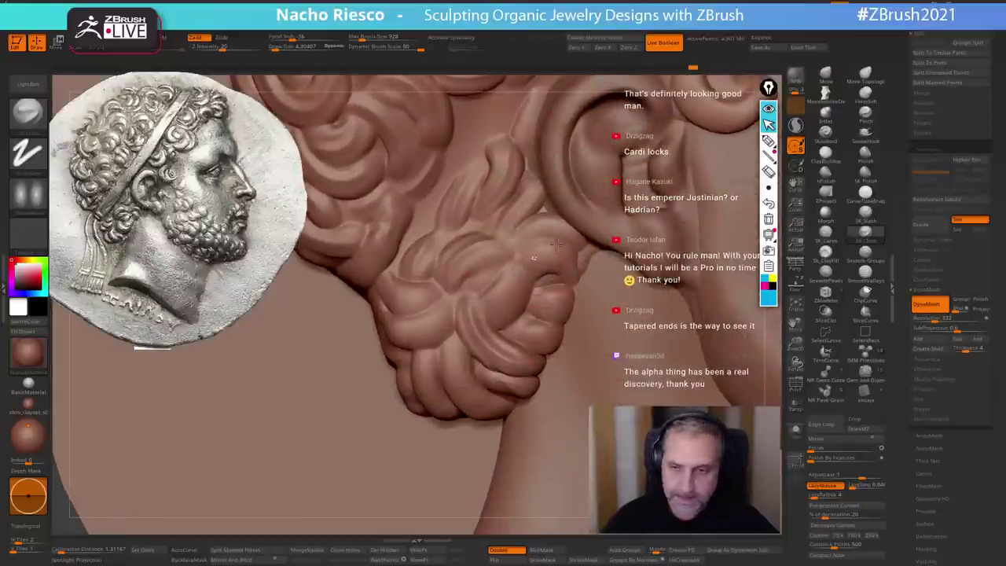
left_click_drag(499, 310, 523, 277)
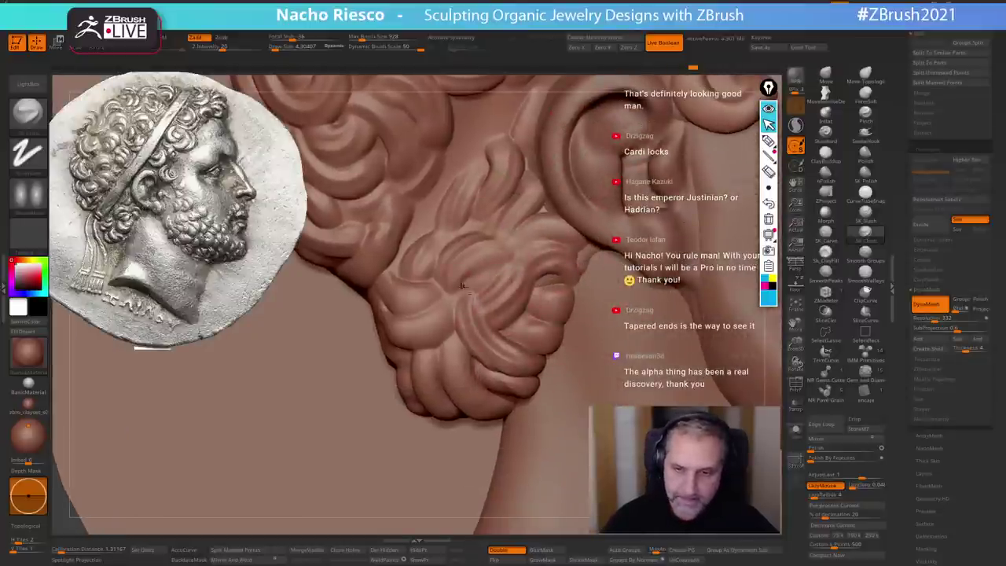
left_click_drag(474, 297, 493, 264)
left_click_drag(530, 231, 566, 223)
mouse_move(539, 304)
left_mouse_down()
mouse_move(563, 302)
mouse_move(544, 319)
left_mouse_up()
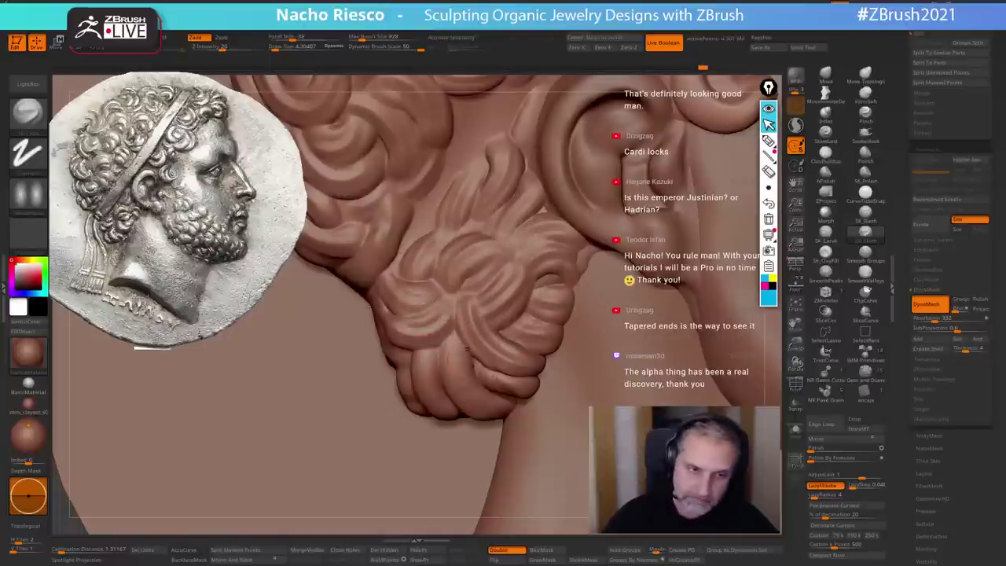
- Deepen the strands in the lower and back locks of the nape cluster, working from oblique views
right_click_drag(467, 349, 459, 350)
mouse_move(445, 353)
left_mouse_down()
mouse_move(460, 393)
mouse_move(486, 416)
left_mouse_up()
right_click_drag(481, 302, 459, 286)
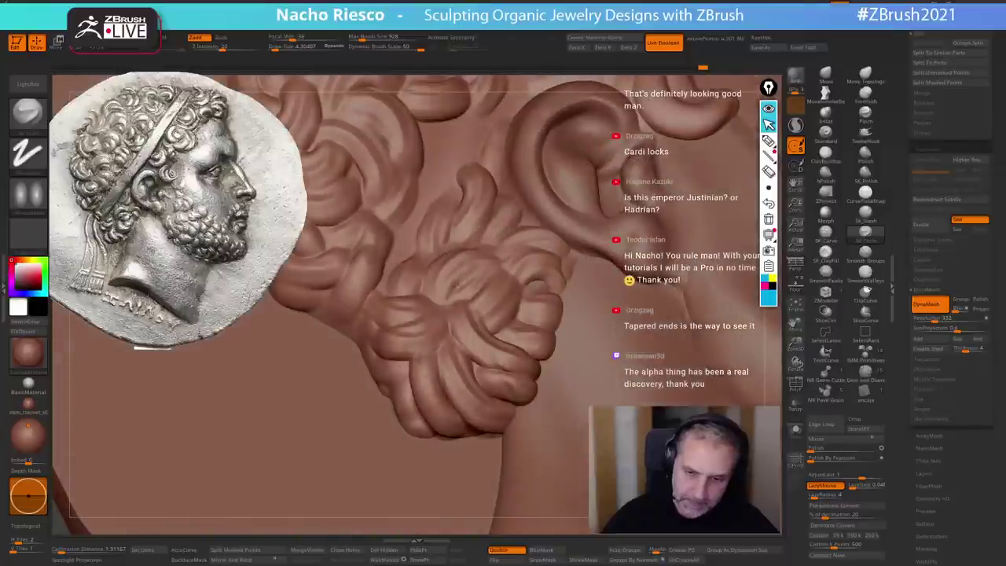
left_click_drag(418, 366, 484, 425)
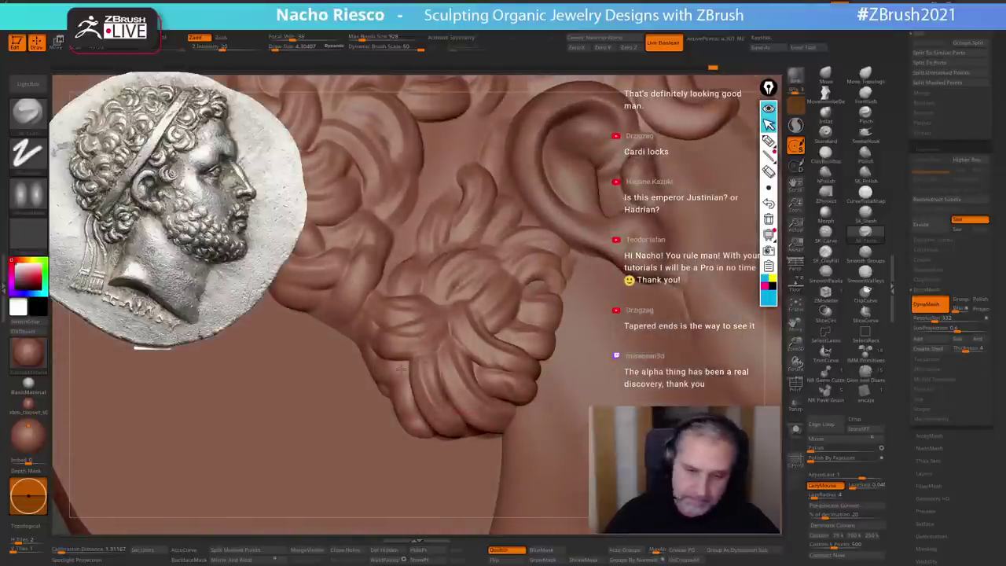
left_click_drag(402, 373, 429, 414)
right_click_drag(441, 393, 401, 370)
left_click_drag(346, 339, 357, 370)
right_click_drag(450, 354, 546, 294)
- Make the hair the active subtool and carve strands into the curls just in front of and above the ear
mouse_move(542, 464)
right_mouse_down("ctrl")
mouse_move(516, 339)
mouse_move(551, 453)
right_mouse_up("ctrl")
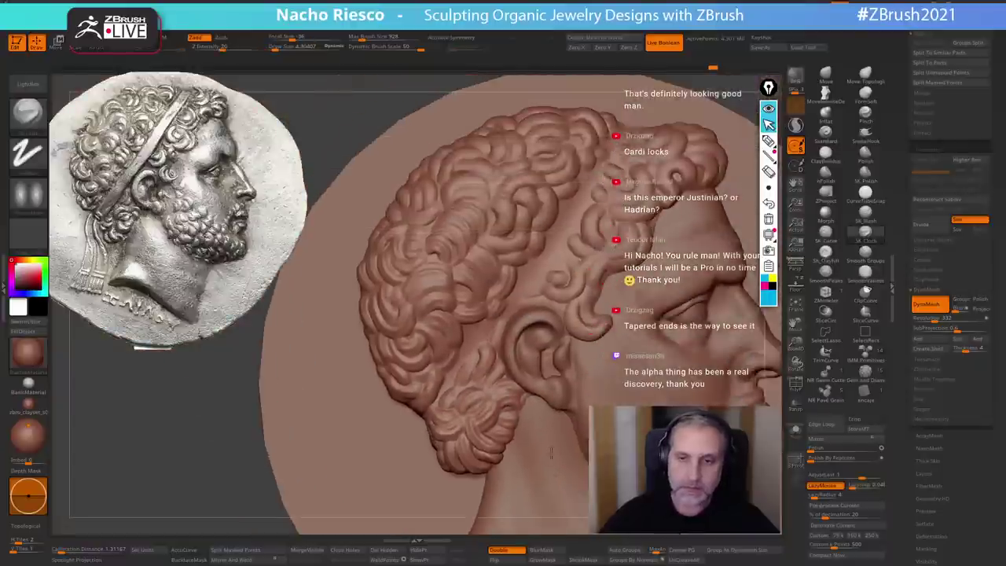
left_click_drag(552, 452, 563, 374)
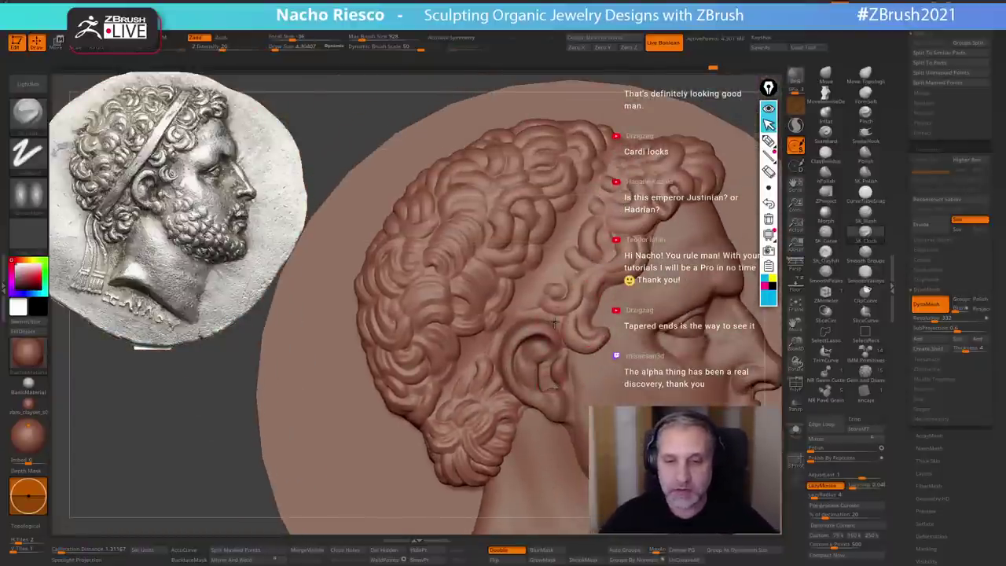
left_click(533, 343, "alt")
right_click_drag(542, 338, 583, 336, "ctrl")
key("space")
left_click(516, 349)
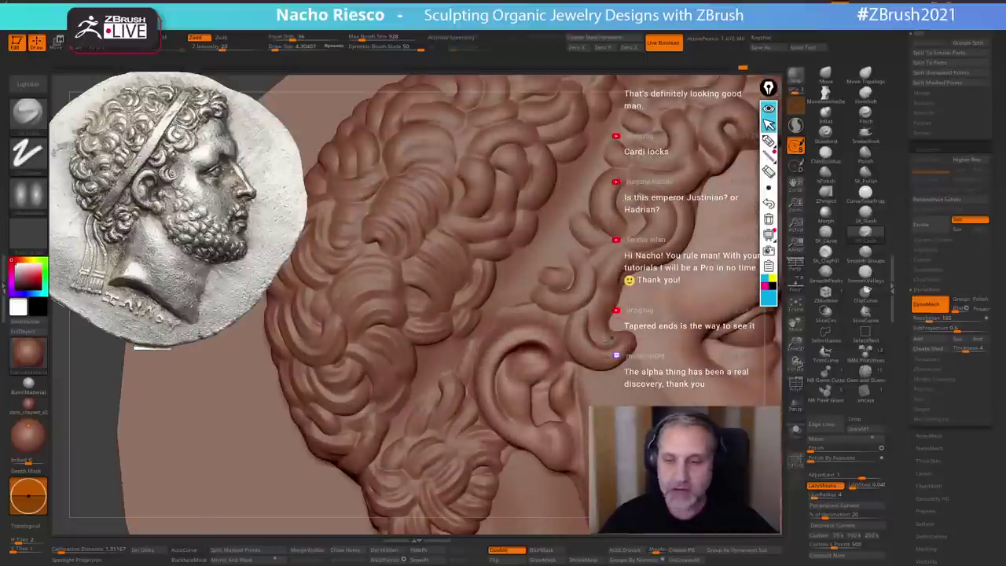
left_click(589, 341, "alt")
mouse_move(582, 313)
left_mouse_down()
mouse_move(575, 335)
mouse_move(595, 361)
mouse_move(627, 346)
left_mouse_up()
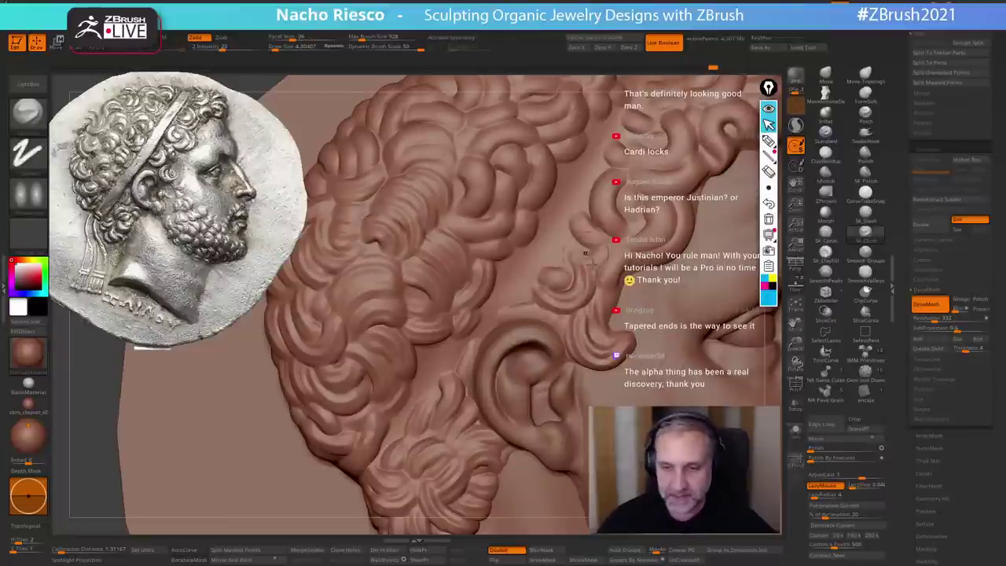
- Set the draw size to about 7.2 at the crescent-shaped curl on the temple
right_click_drag(609, 253, 620, 235, "ctrl")
right_click_drag(676, 275, 511, 316, "alt")
right_click_drag(515, 385, 566, 333, "alt")
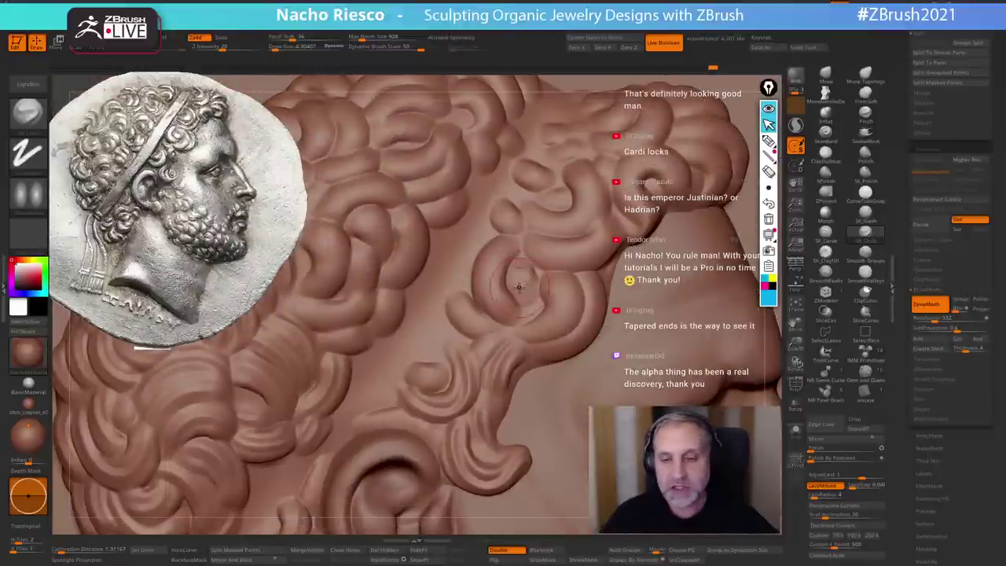
right_click_drag(527, 313, 537, 334, "alt")
key("space")
left_click_drag(539, 348, 547, 349)
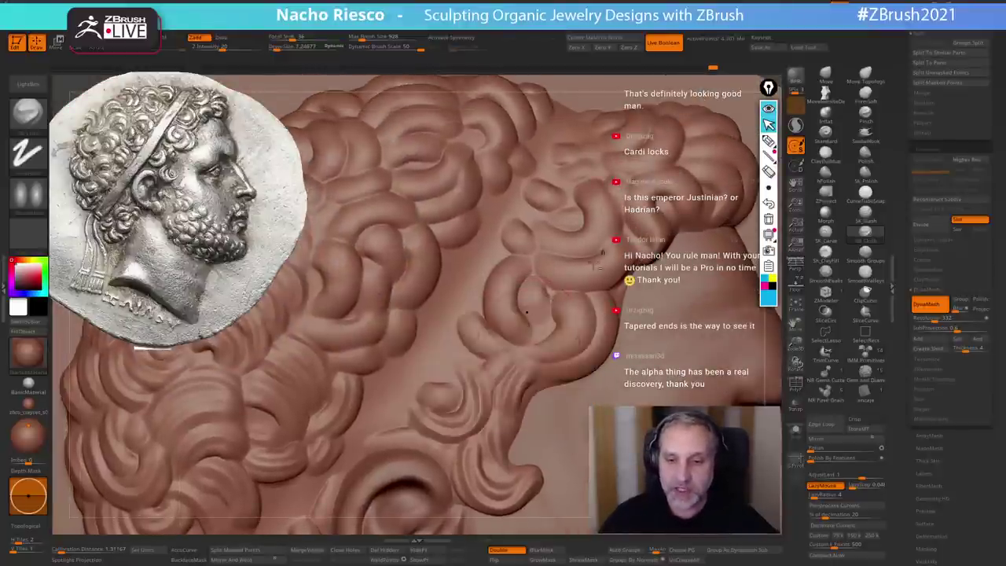
right_click_drag(547, 348, 542, 378, "ctrl")
mouse_move(528, 303)
right_mouse_down("alt")
mouse_move(519, 346)
mouse_move(582, 385)
right_mouse_up("alt")
- Annotate the crescent-shaped temple curl with black edge outlines and a cyan centre-line arrow, and clear the annotations
left_click(772, 287)
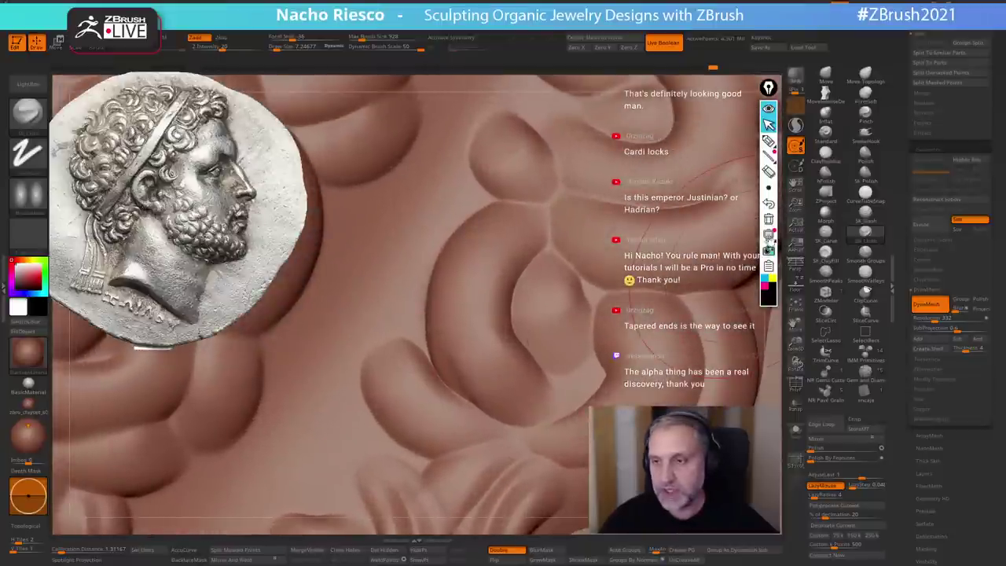
left_click(769, 142)
left_click(497, 271)
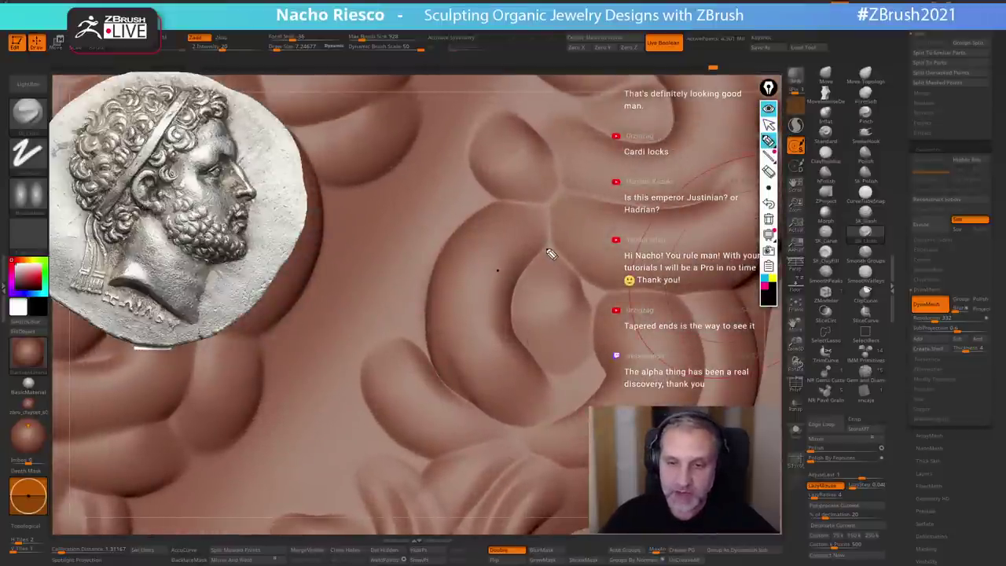
left_click_drag(538, 262, 516, 325)
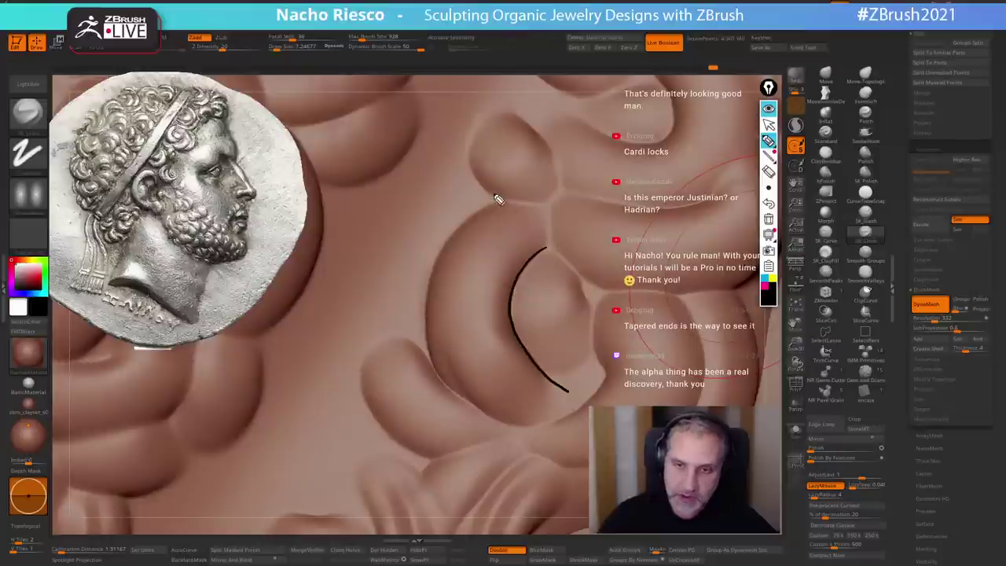
mouse_move(496, 196)
left_mouse_down()
mouse_move(469, 218)
mouse_move(429, 315)
mouse_move(468, 404)
mouse_move(575, 511)
left_mouse_up()
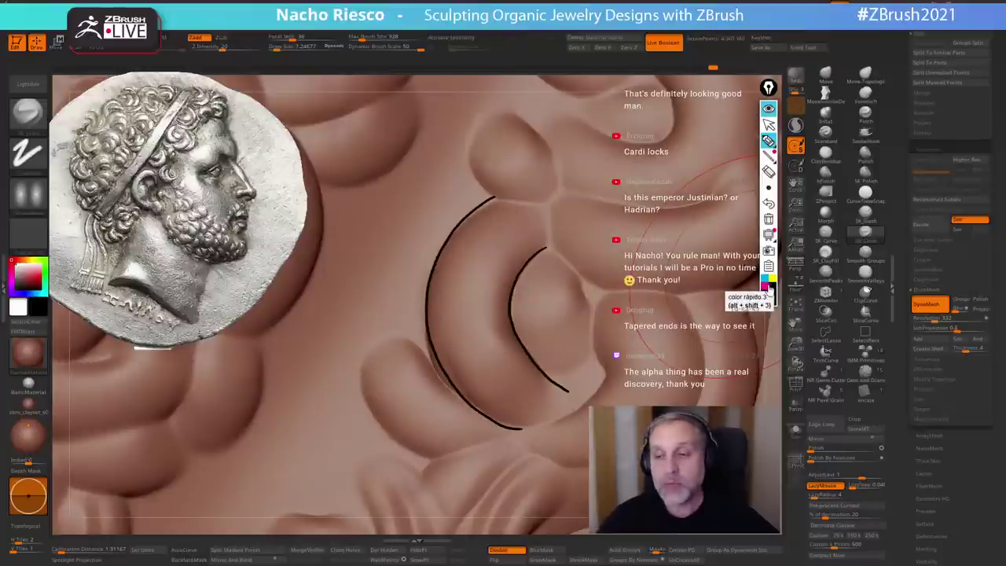
left_click(765, 280)
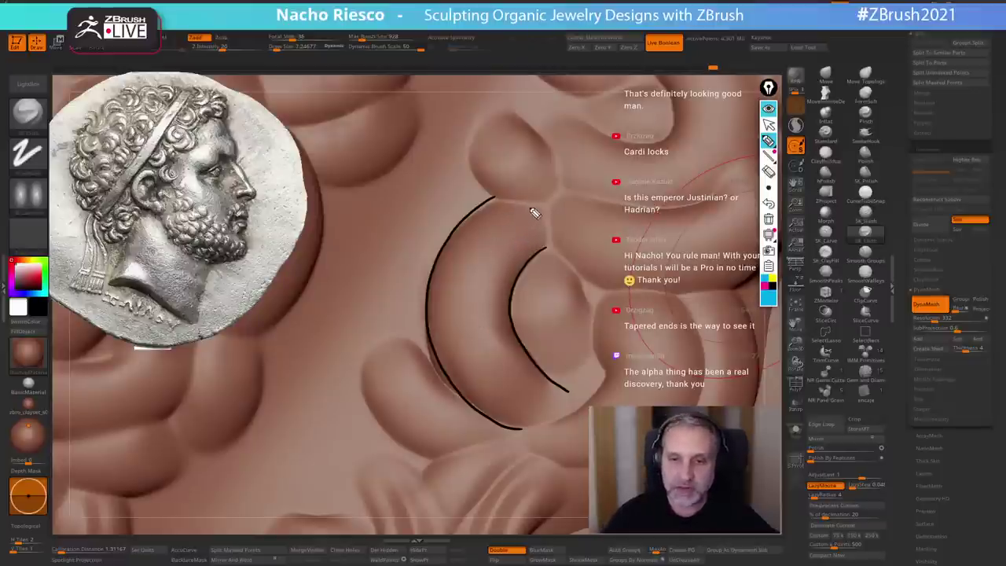
mouse_move(533, 213)
left_mouse_down()
mouse_move(489, 248)
mouse_move(476, 344)
mouse_move(534, 411)
mouse_move(521, 414)
mouse_move(538, 404)
left_mouse_up()
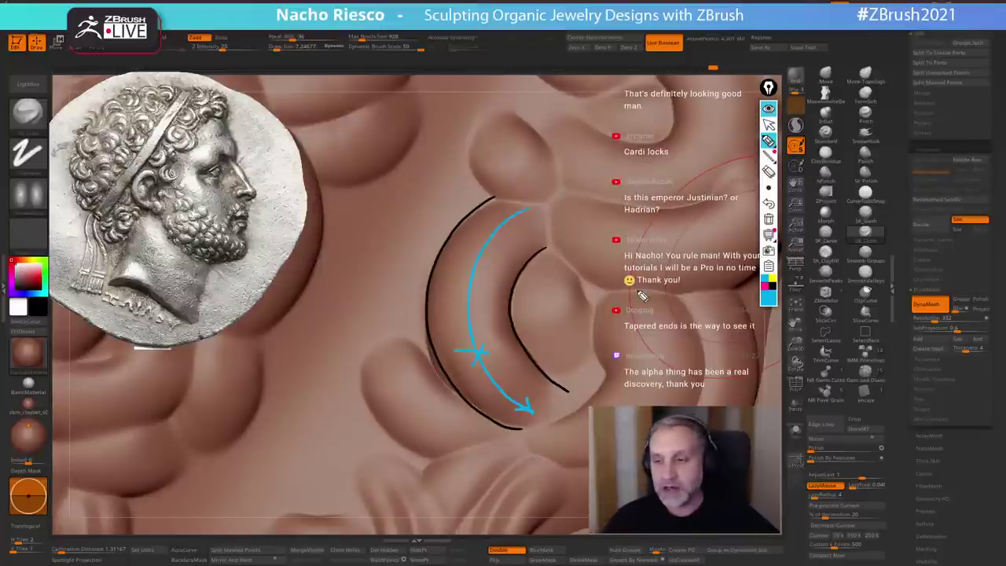
left_click(769, 219)
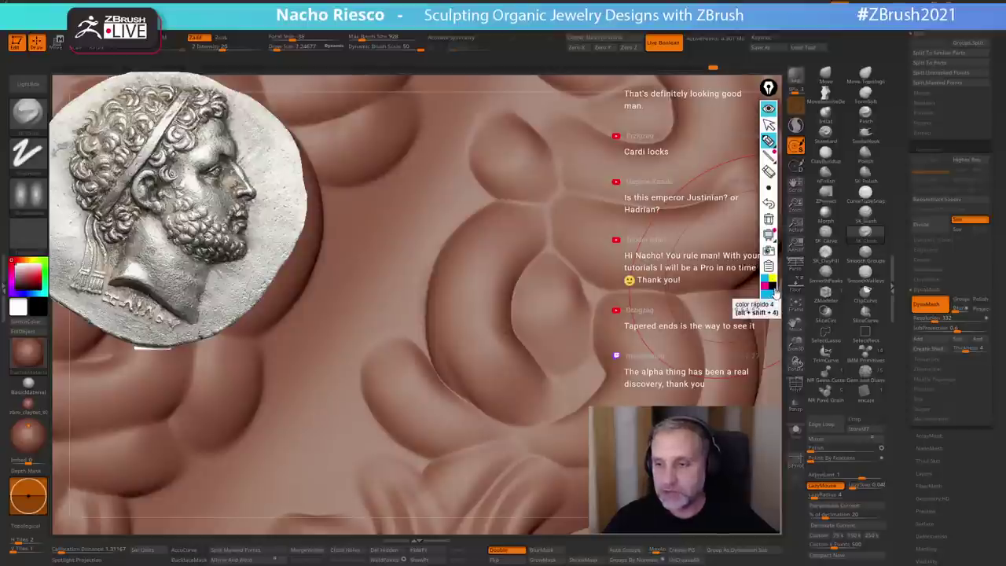
- Outline the crescent curl again in black, mark its ends, draw a yellow strand path crossing it diagonally, and clear the markings
mouse_move(554, 250)
left_mouse_down()
mouse_move(517, 332)
mouse_move(563, 396)
left_mouse_up()
mouse_move(500, 200)
left_mouse_down()
mouse_move(467, 215)
mouse_move(443, 376)
mouse_move(507, 425)
left_mouse_up()
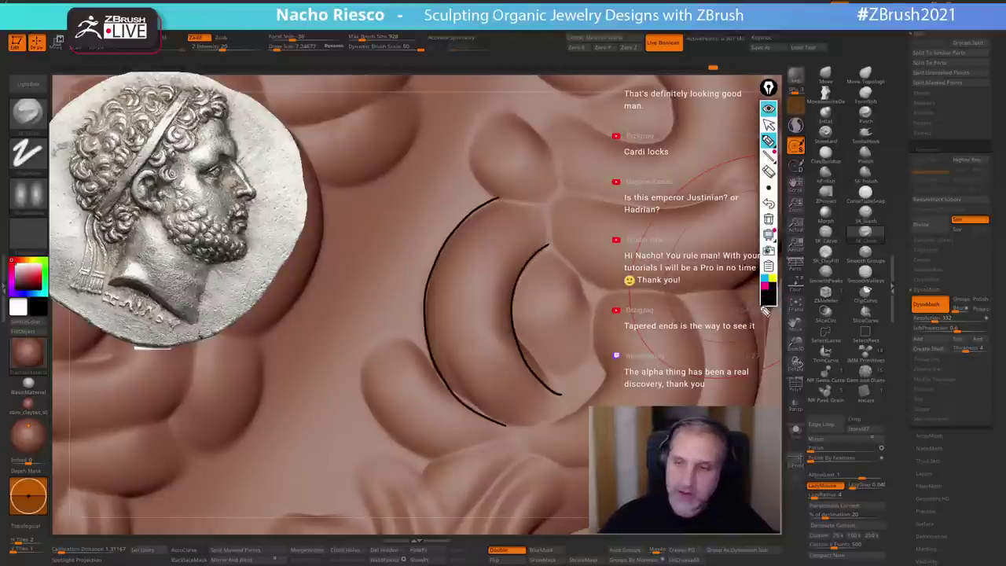
left_click(769, 285)
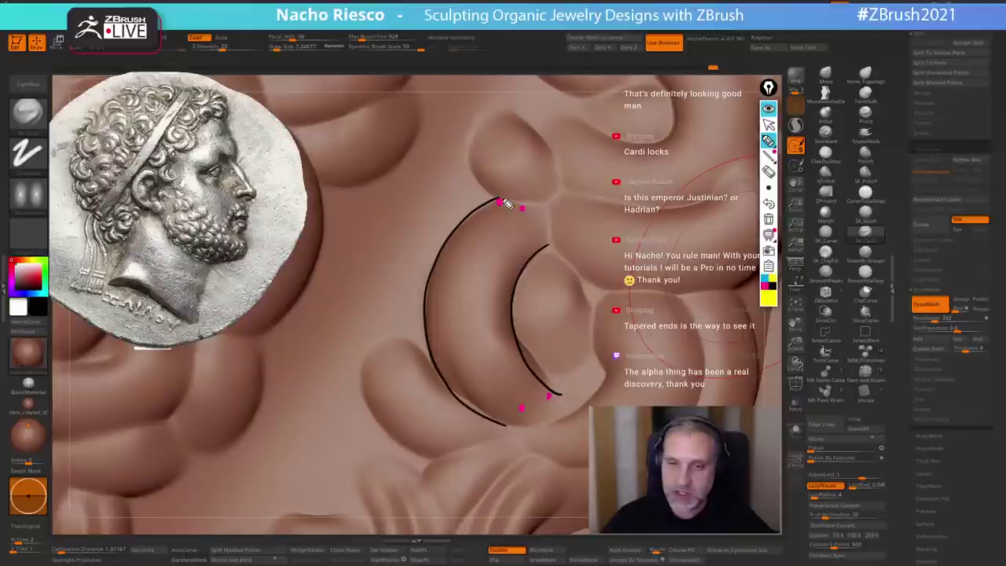
left_click(547, 395)
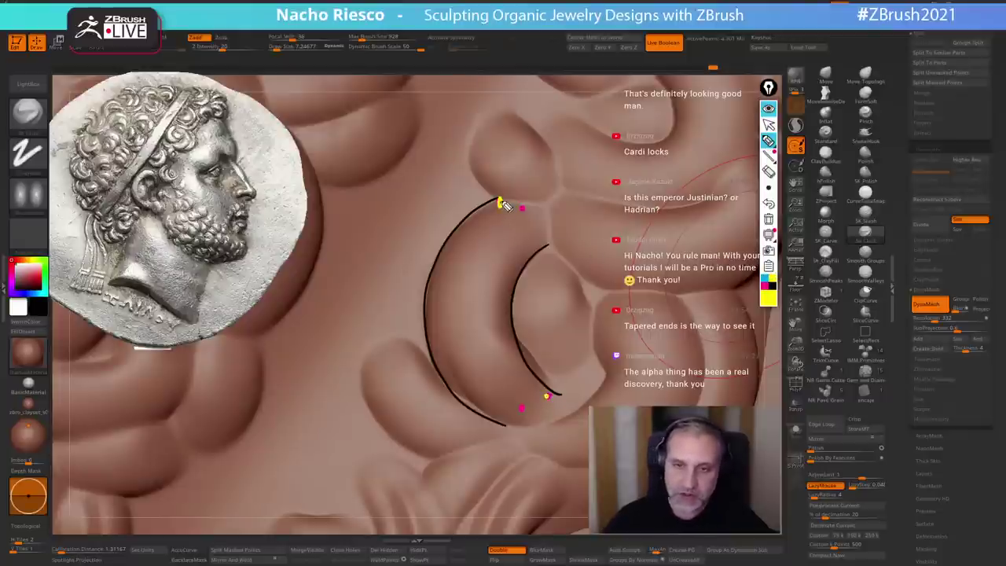
mouse_move(503, 204)
left_mouse_down()
mouse_move(472, 238)
mouse_move(467, 339)
mouse_move(539, 399)
mouse_move(564, 403)
left_mouse_up()
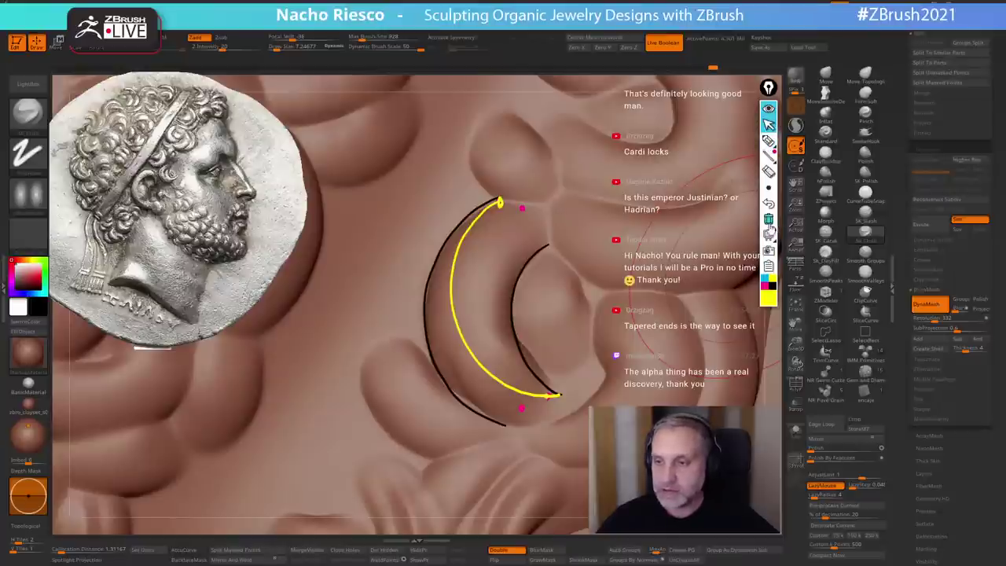
left_click(770, 220)
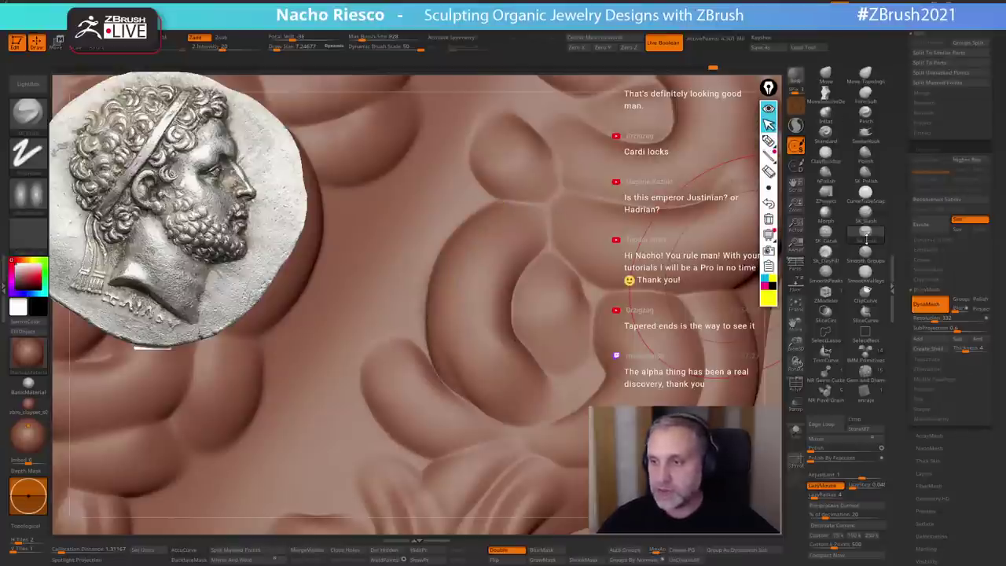
- Try carving a strand along the middle of the crescent curl at draw sizes of about 2.9 and 3.5
left_click(866, 237)
key("s")
left_click(492, 262)
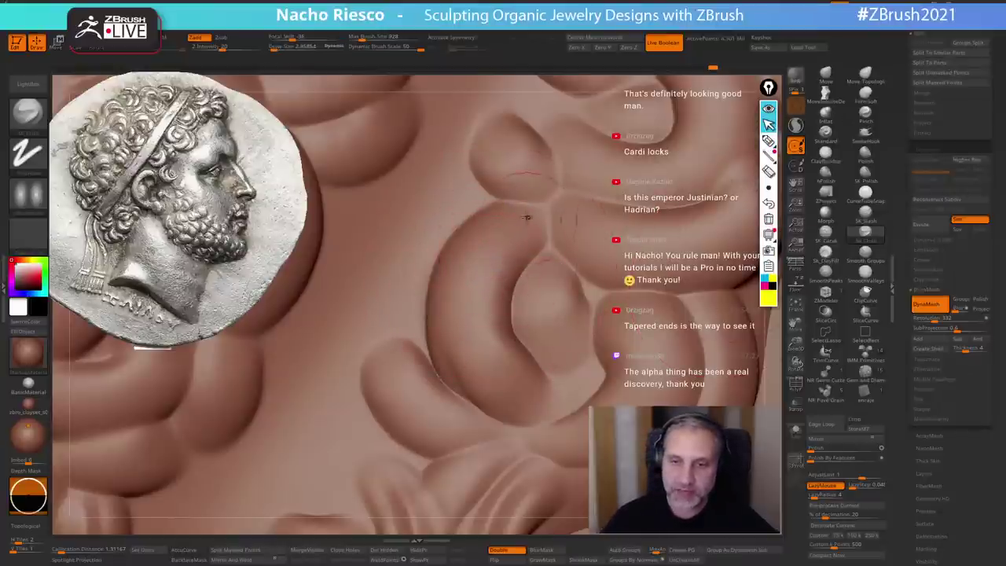
mouse_move(526, 218)
left_mouse_down()
mouse_move(481, 250)
mouse_move(454, 330)
mouse_move(497, 387)
mouse_move(578, 394)
left_mouse_up()
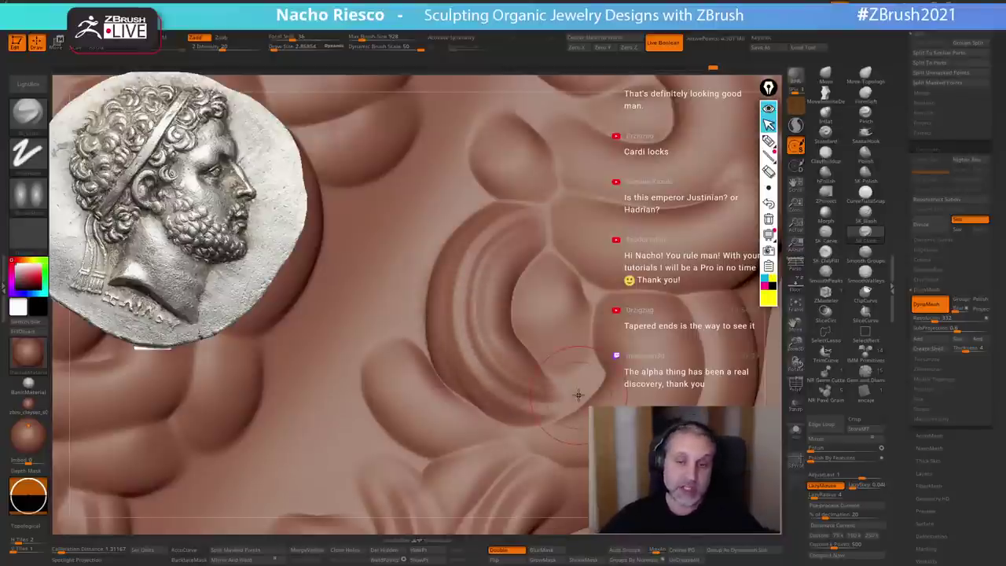
key("ctrl+z")
key("s")
left_click(523, 282)
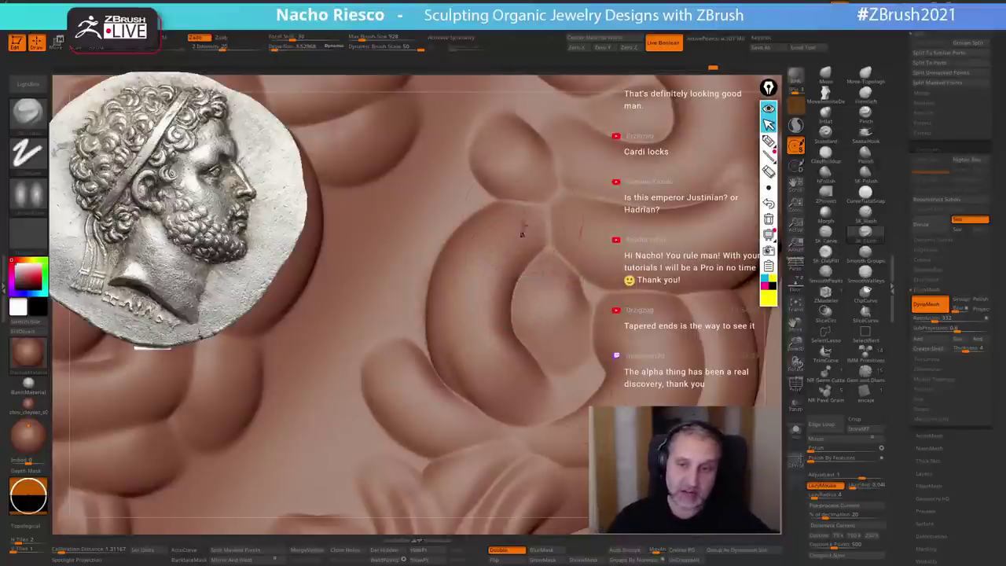
mouse_move(522, 223)
left_mouse_down()
mouse_move(482, 232)
mouse_move(468, 344)
mouse_move(550, 403)
left_mouse_up()
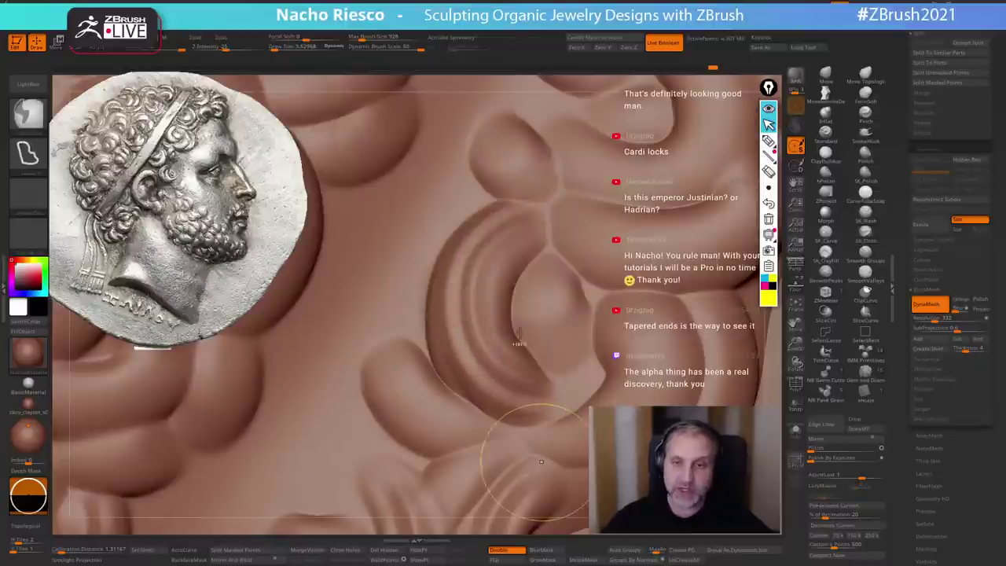
key("ctrl+z")
- Try carving diagonal strands from the crescent curl's outer upper edge to its inner lower tip at a draw size of about 3.3
key("s")
left_click(530, 234)
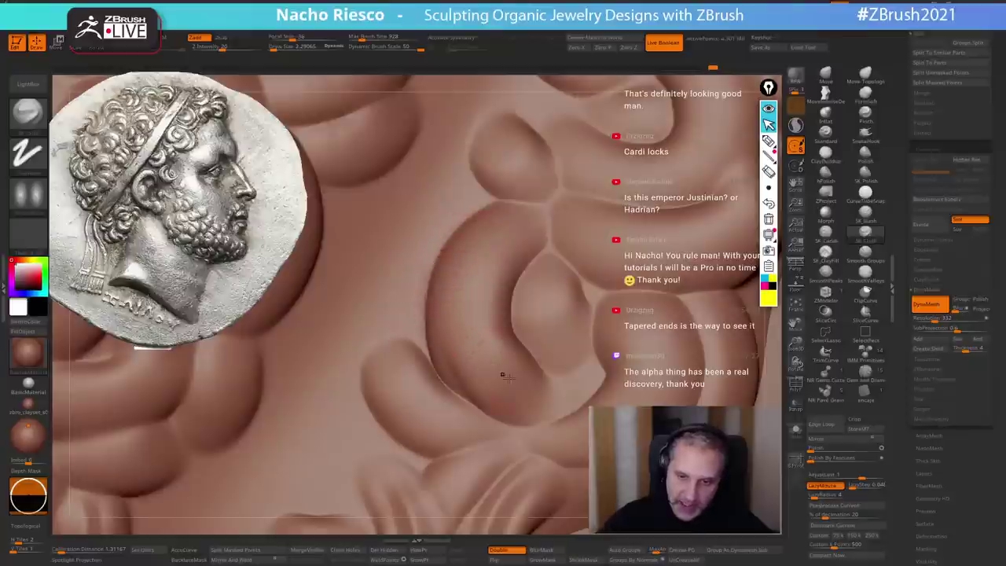
mouse_move(508, 215)
left_mouse_down()
mouse_move(471, 240)
mouse_move(464, 346)
mouse_move(558, 390)
left_mouse_up()
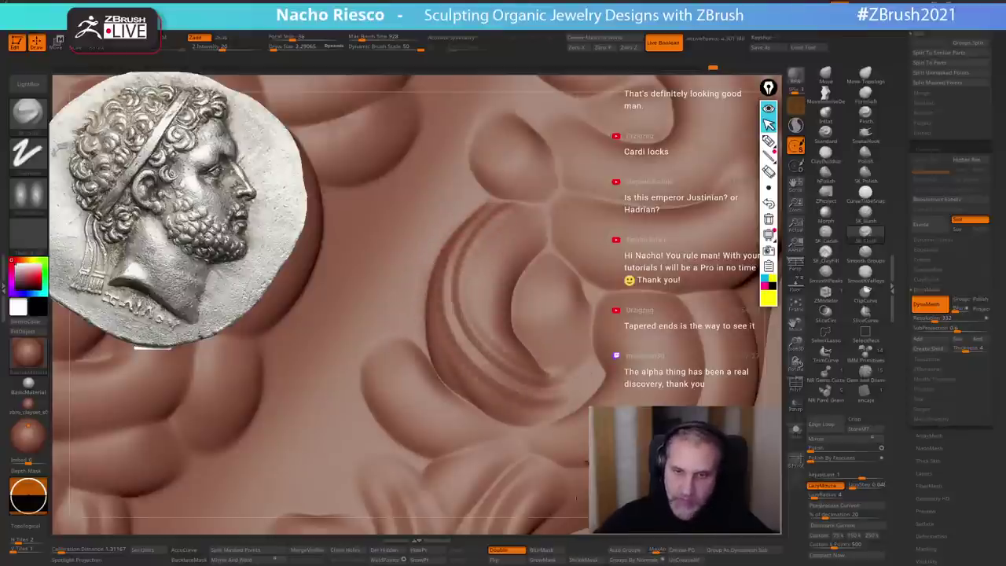
key("ctrl+z")
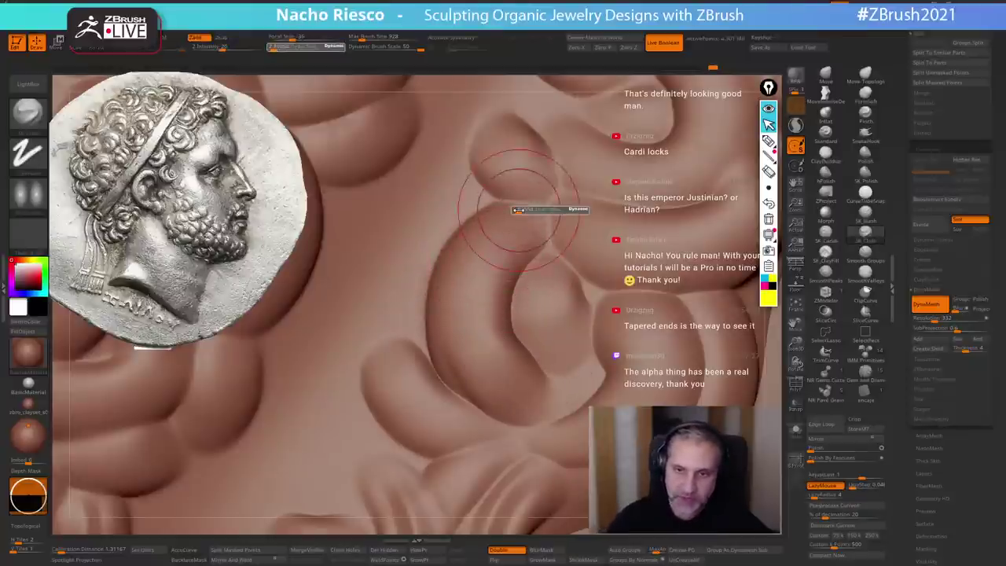
mouse_move(519, 208)
left_mouse_down()
mouse_move(495, 228)
mouse_move(452, 314)
mouse_move(554, 391)
left_mouse_up()
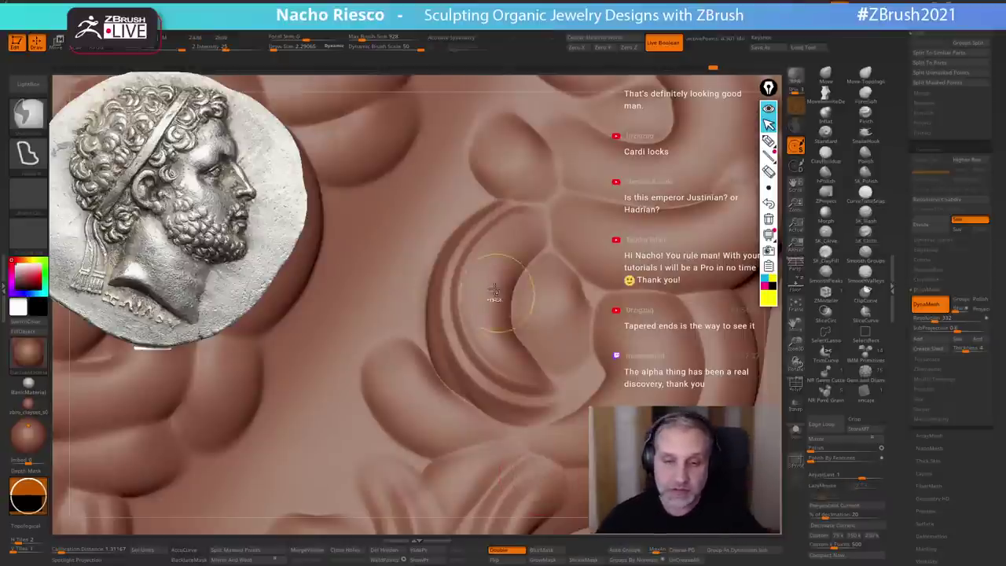
key("ctrl+z")
- Carve strands along the crescent curl and into the small oval lock inside it at a draw size of about 3.5
key("s")
left_click_drag(494, 289, 498, 287)
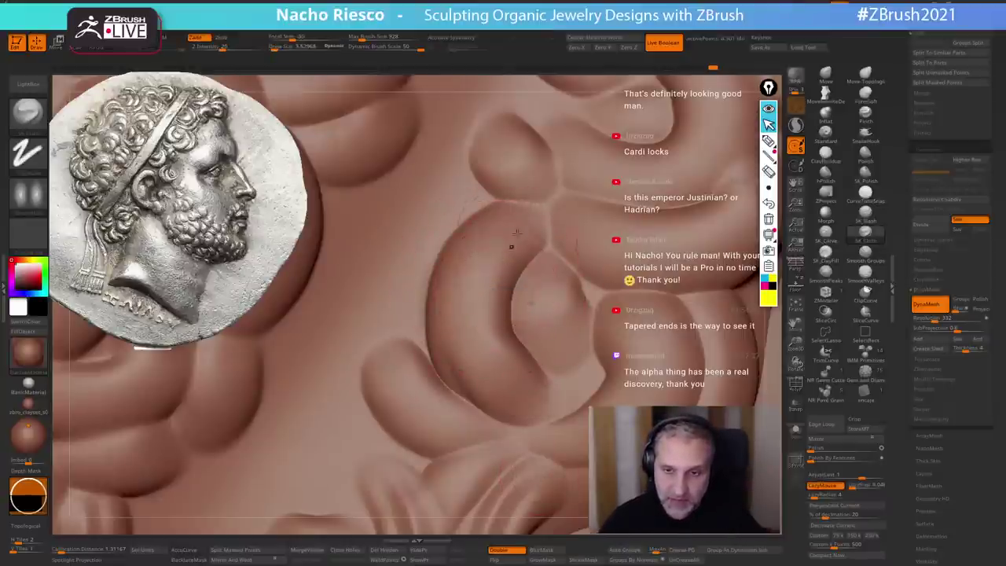
mouse_move(519, 228)
left_mouse_down()
mouse_move(444, 287)
mouse_move(471, 377)
mouse_move(554, 409)
left_mouse_up()
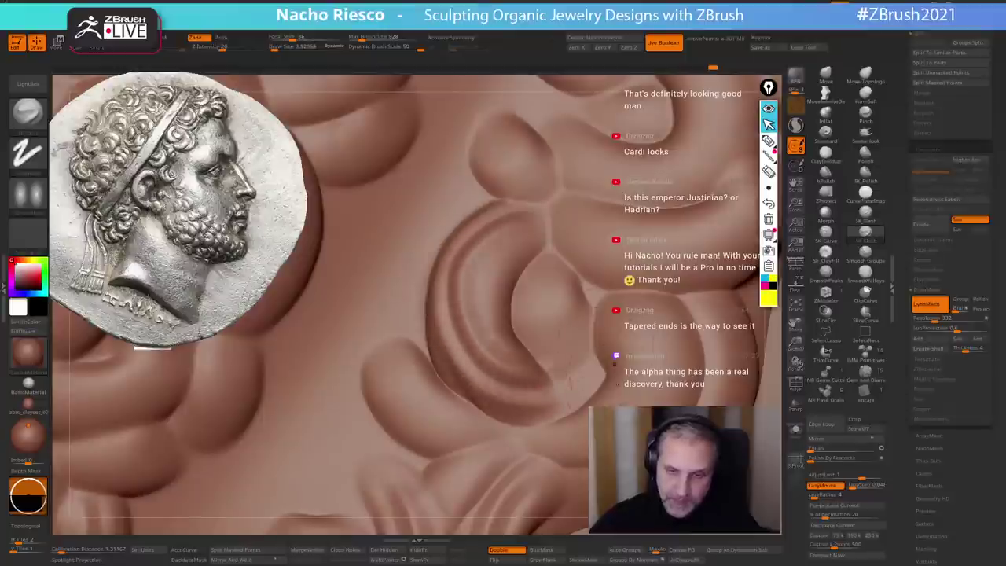
mouse_move(550, 274)
left_mouse_down()
mouse_move(534, 330)
mouse_move(583, 360)
left_mouse_up()
right_click_drag(512, 247, 522, 165, "alt")
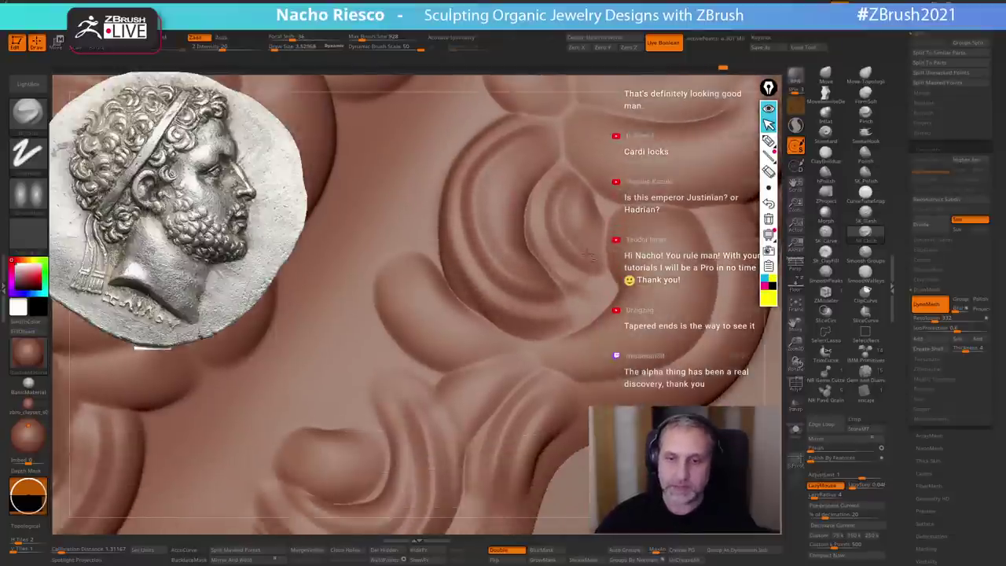
- Carve strands along the crescent curl, the small lock beside it and the broad curls just below
left_click_drag(522, 163, 564, 279)
mouse_move(424, 296)
left_mouse_down()
mouse_move(393, 275)
mouse_move(488, 346)
left_mouse_up()
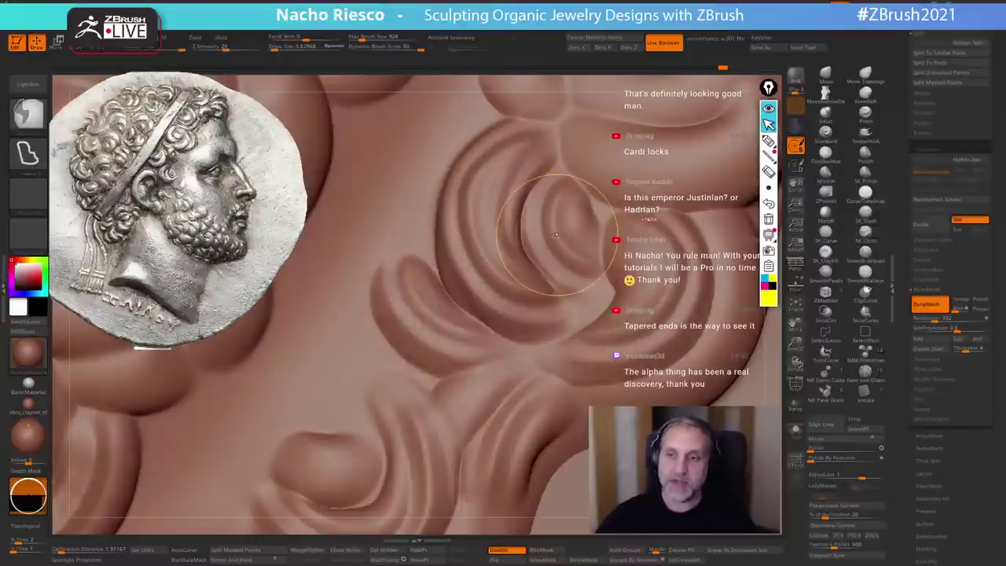
key("ctrl+z")
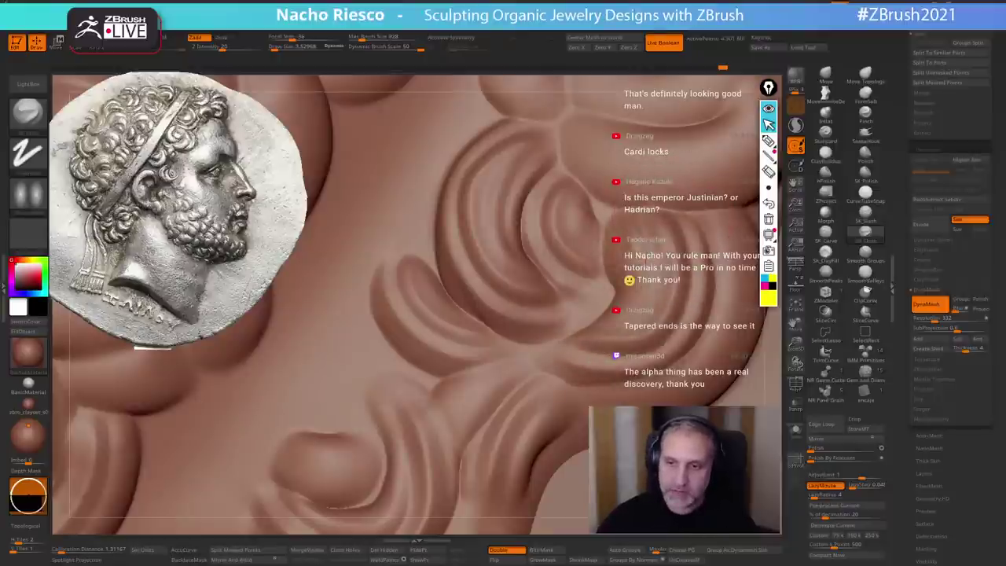
right_click_drag(731, 369, 669, 299, "alt")
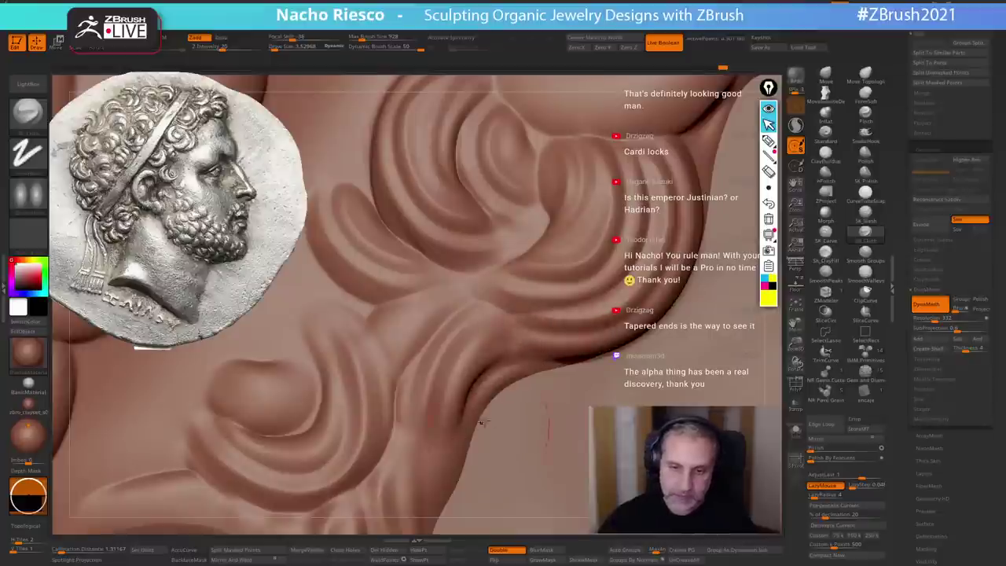
left_click_drag(428, 305, 401, 331)
- Carve flowing strands along the S-shaped curl above the crescent and across the broad curl beneath it
right_click_drag(543, 94, 480, 326, "alt")
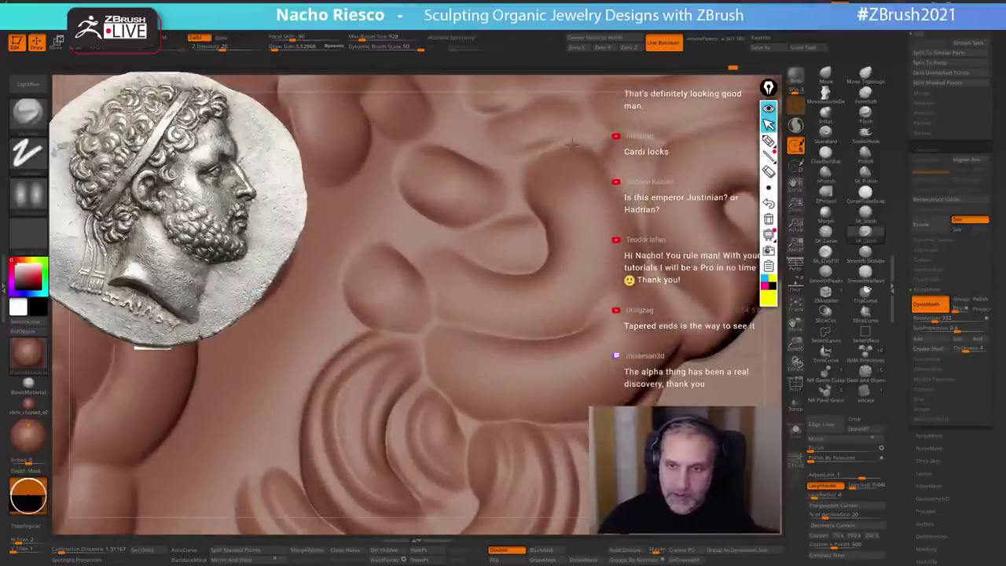
mouse_move(580, 145)
left_mouse_down()
mouse_move(561, 209)
mouse_move(621, 271)
mouse_move(542, 334)
mouse_move(460, 271)
left_mouse_up()
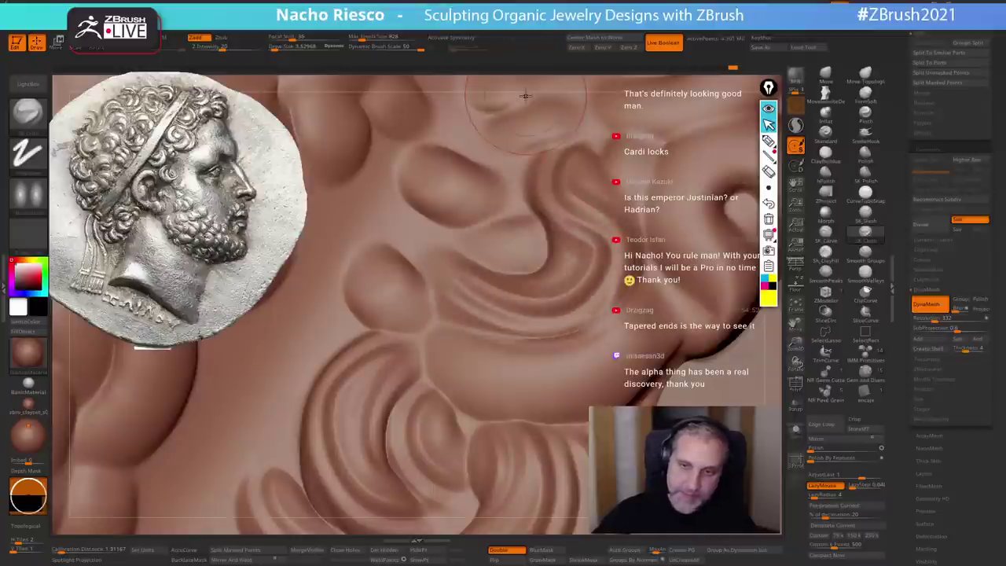
left_click_drag(535, 268, 573, 233)
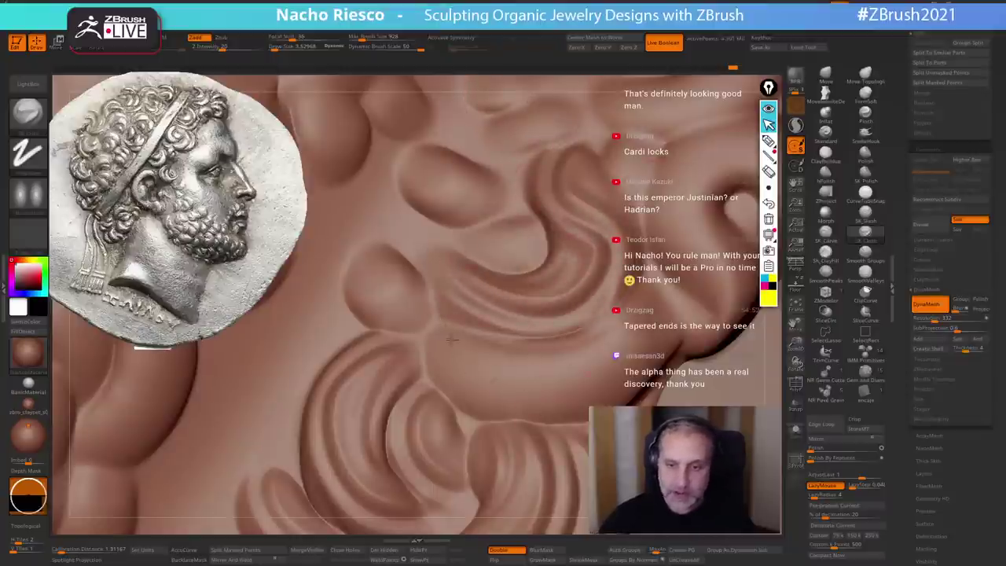
key("ctrl+z")
mouse_move(448, 331)
left_mouse_down()
mouse_move(491, 365)
mouse_move(646, 292)
left_mouse_up()
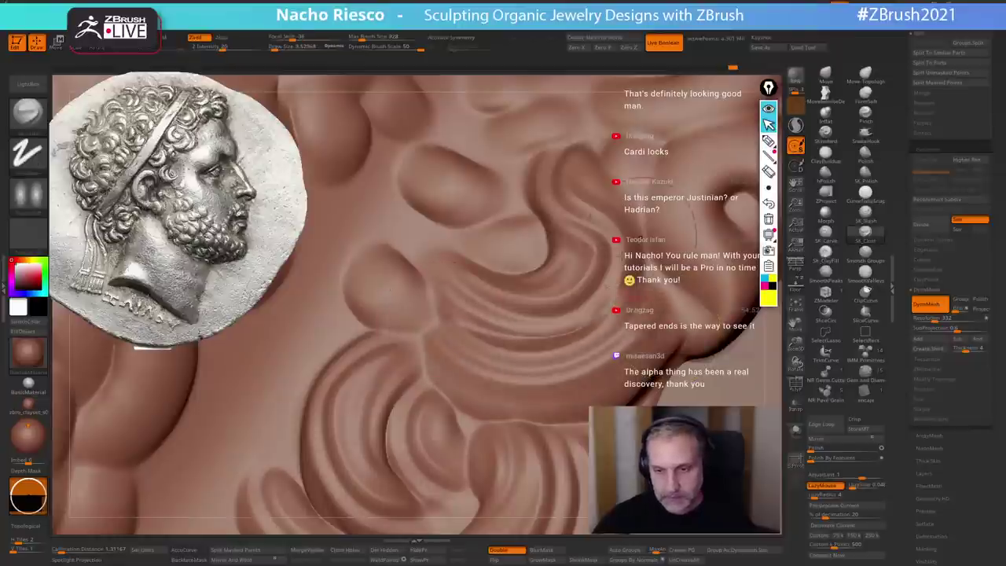
mouse_move(448, 370)
left_mouse_down()
mouse_move(480, 391)
mouse_move(651, 344)
left_mouse_up()
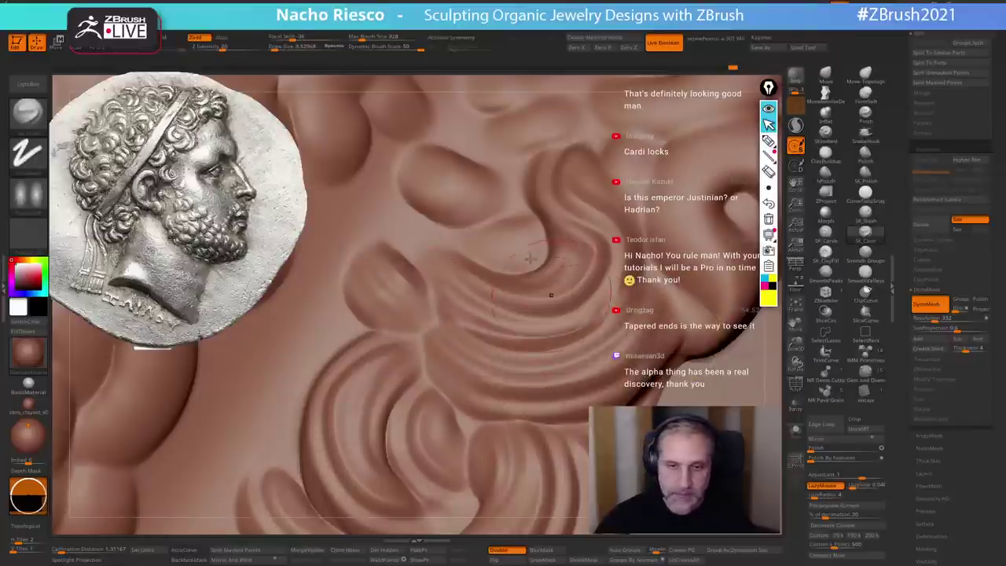
- Try carving strands around the hooked curl above the forehead, and undo them
right_click_drag(551, 293, 605, 235, "ctrl")
mouse_move(594, 376)
right_mouse_down()
mouse_move(607, 338)
mouse_move(601, 315)
right_mouse_up()
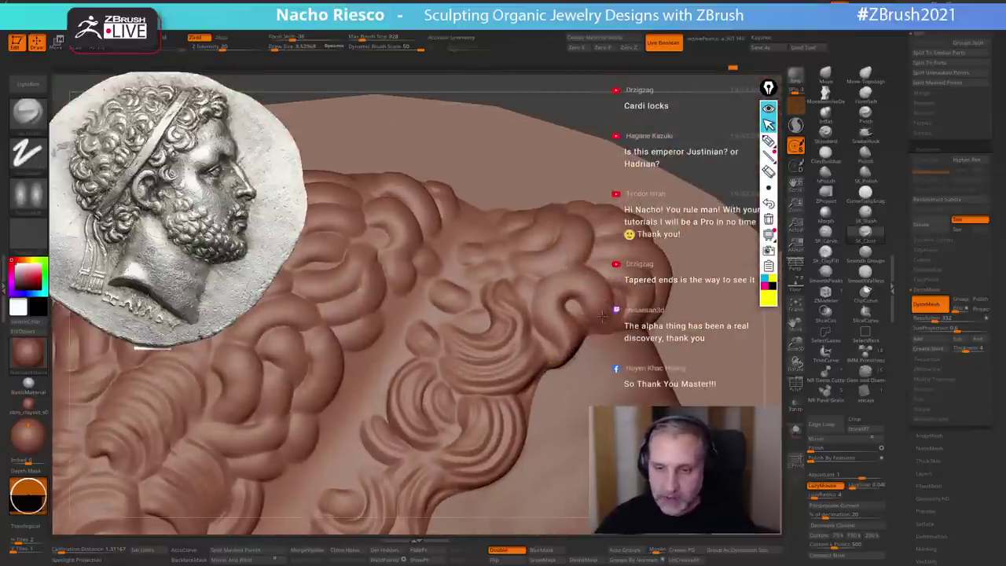
mouse_move(607, 311)
left_mouse_down()
mouse_move(559, 273)
mouse_move(572, 326)
left_mouse_up()
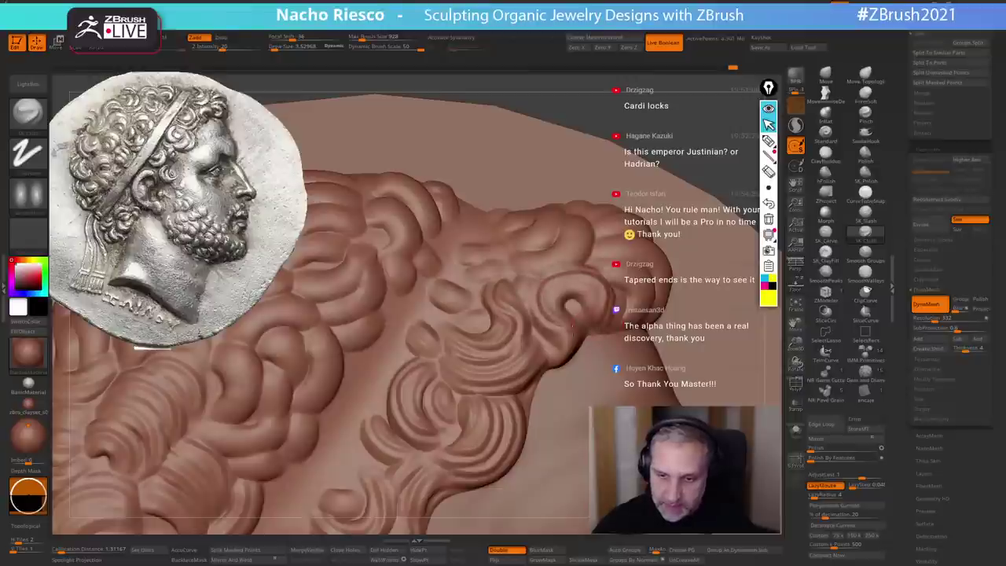
right_click_drag(605, 359, 599, 393, "ctrl")
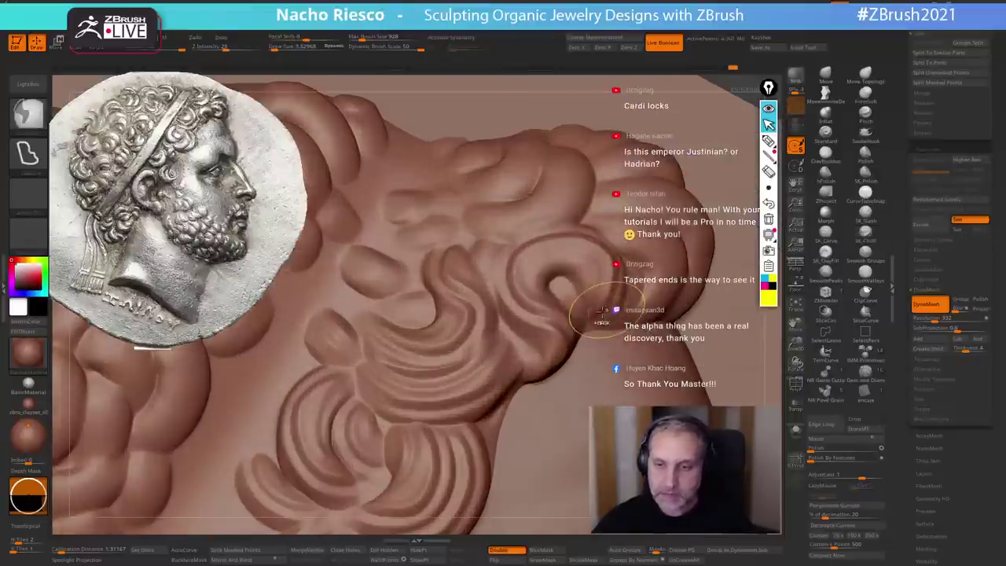
key("ctrl+z")
- Mark the hooked curl's S-shaped strand path in blue with a short line at its bend, and clear the markings
right_click_drag(599, 330, 598, 357, "ctrl")
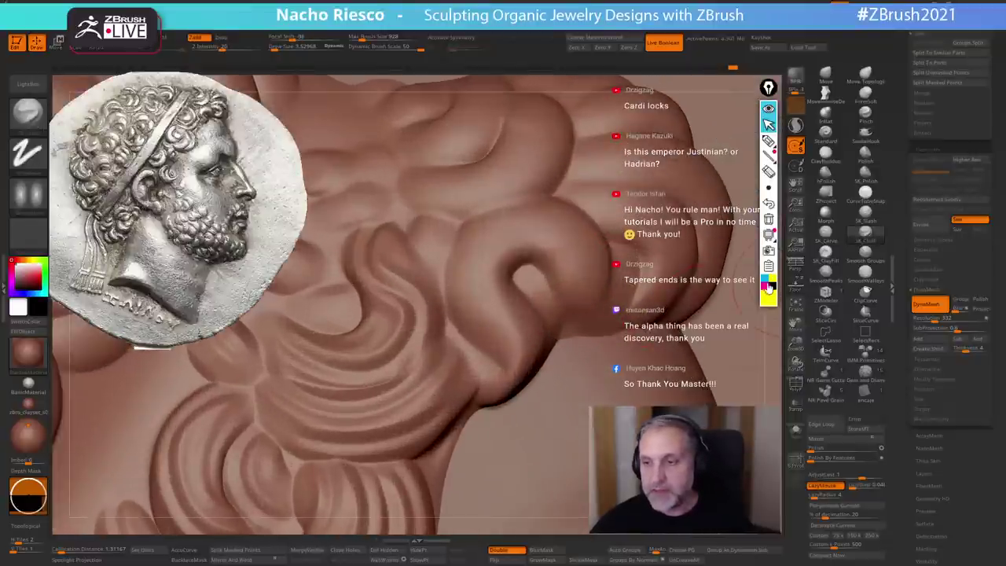
left_click(765, 279)
left_click(769, 140)
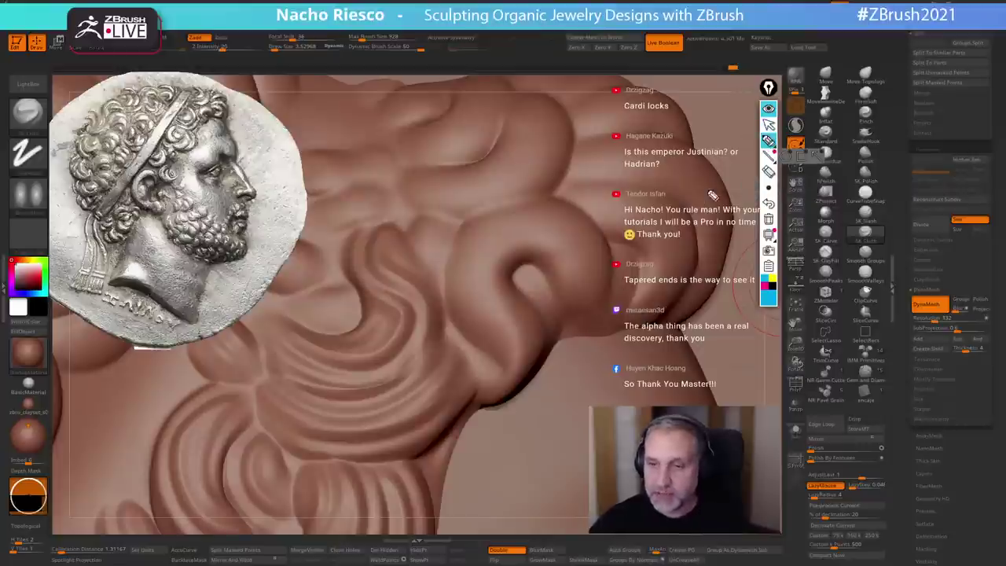
mouse_move(581, 322)
left_mouse_down()
mouse_move(582, 248)
mouse_move(476, 274)
mouse_move(522, 363)
mouse_move(507, 399)
left_mouse_up()
left_click(769, 219)
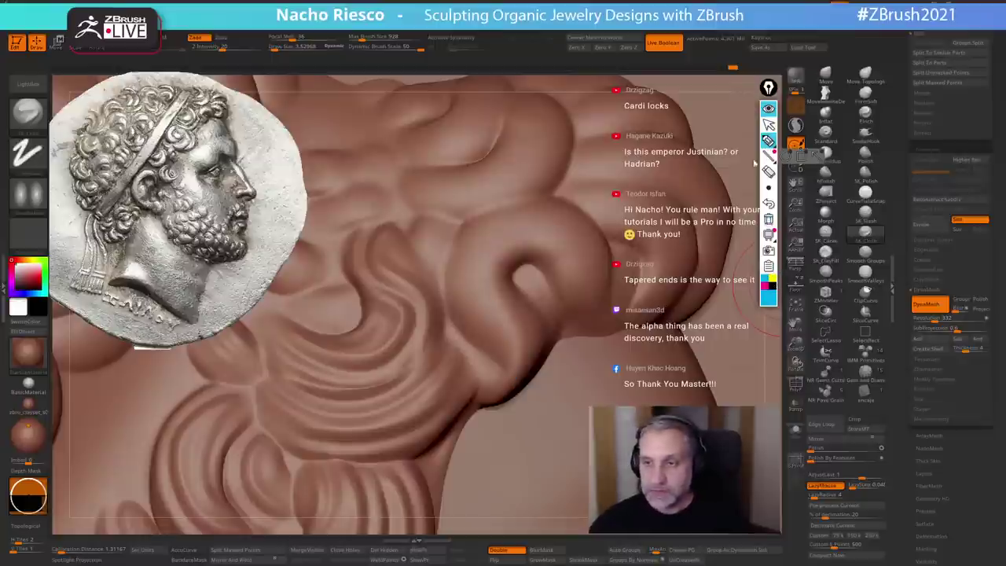
mouse_move(583, 323)
left_mouse_down()
mouse_move(601, 301)
mouse_move(543, 202)
mouse_move(470, 283)
mouse_move(535, 330)
mouse_move(501, 383)
left_mouse_up()
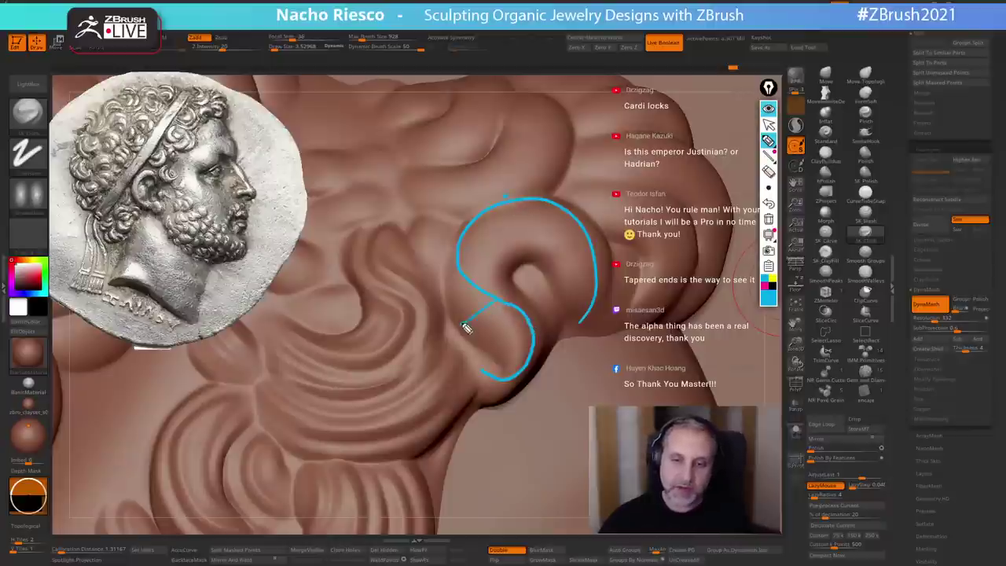
left_click_drag(463, 325, 503, 305)
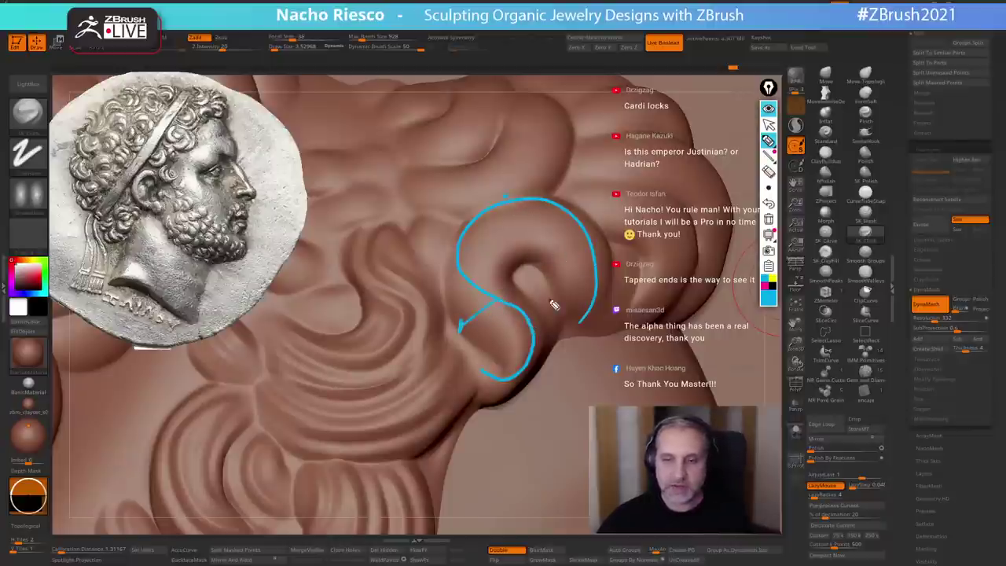
left_click(769, 219)
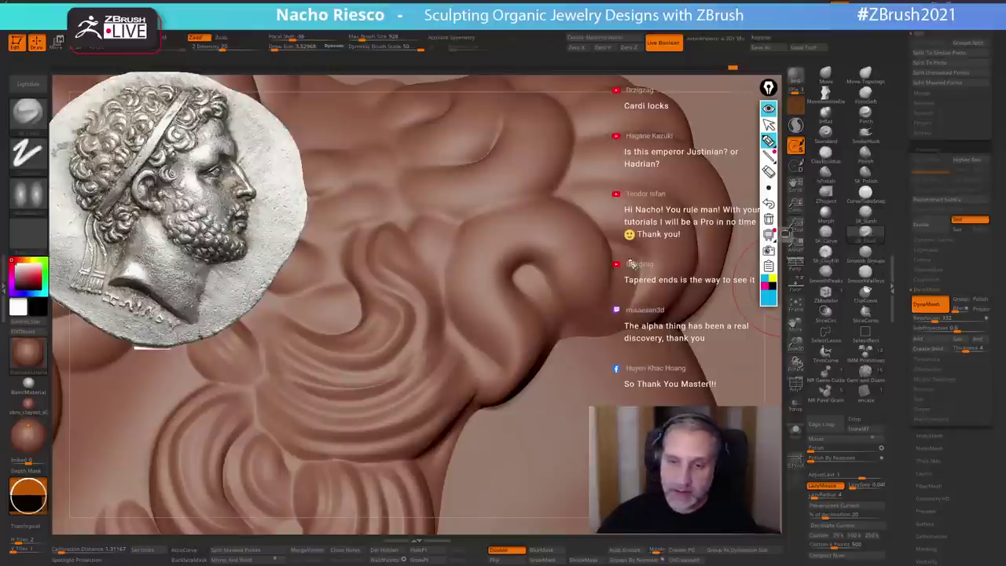
left_click(769, 125)
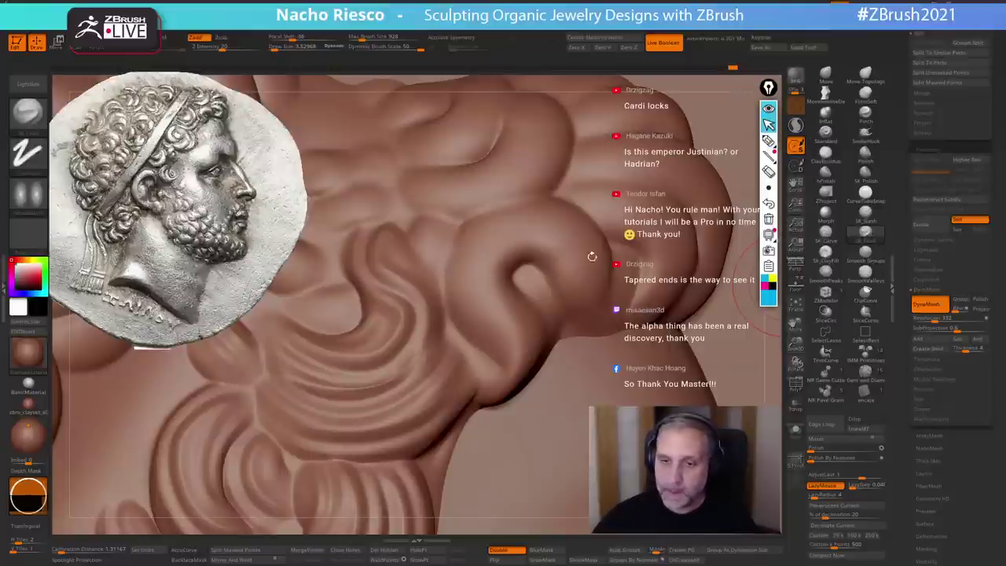
- Carve strands around the hooked curl following its S-shape, and across the adjoining large curls over the forehead
mouse_move(593, 272)
left_mouse_down()
mouse_move(574, 228)
mouse_move(511, 206)
mouse_move(470, 314)
mouse_move(493, 402)
left_mouse_up()
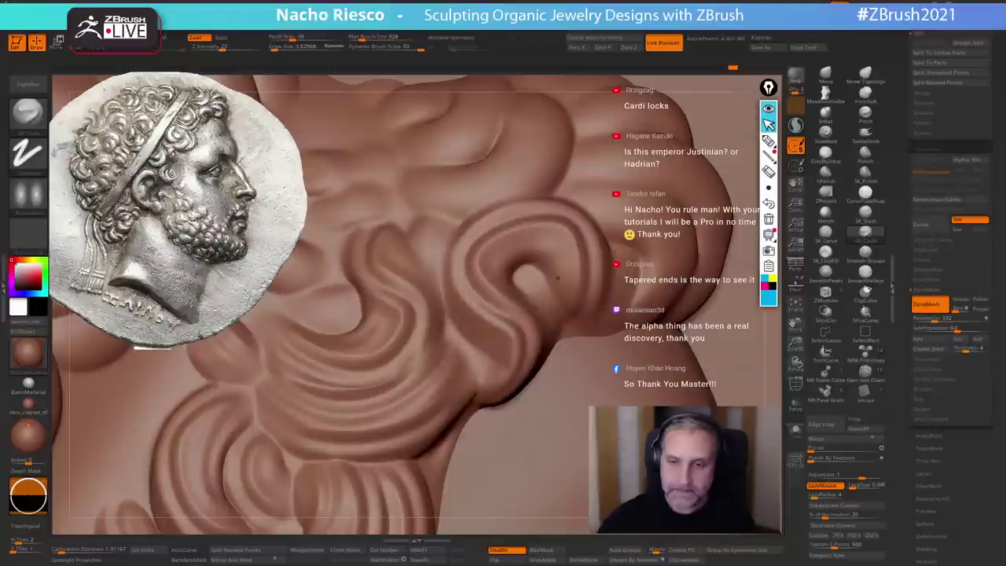
mouse_move(548, 437)
left_mouse_down()
mouse_move(630, 314)
mouse_move(550, 282)
left_mouse_up()
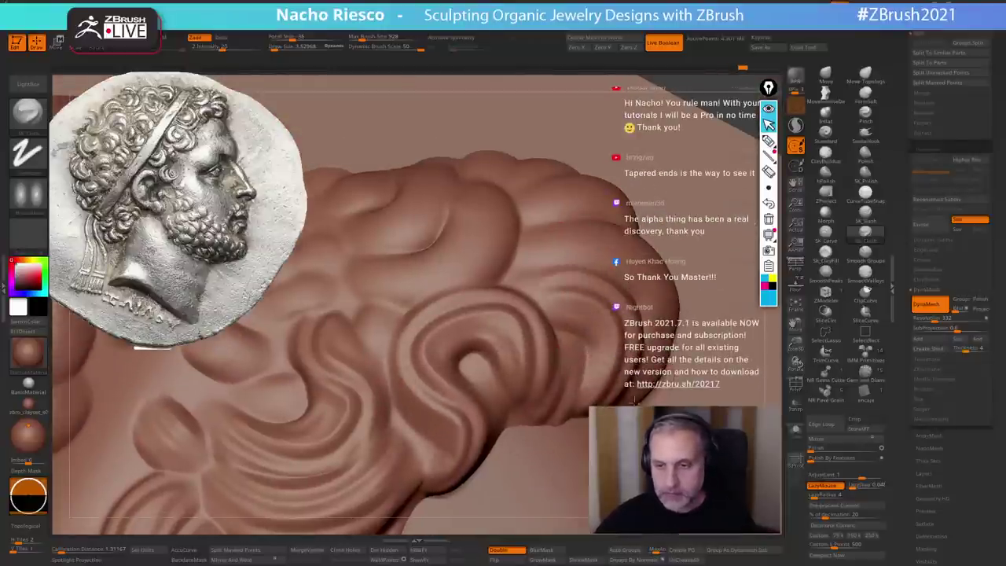
mouse_move(684, 400)
left_mouse_down()
mouse_move(635, 396)
mouse_move(618, 263)
mouse_move(547, 261)
left_mouse_up()
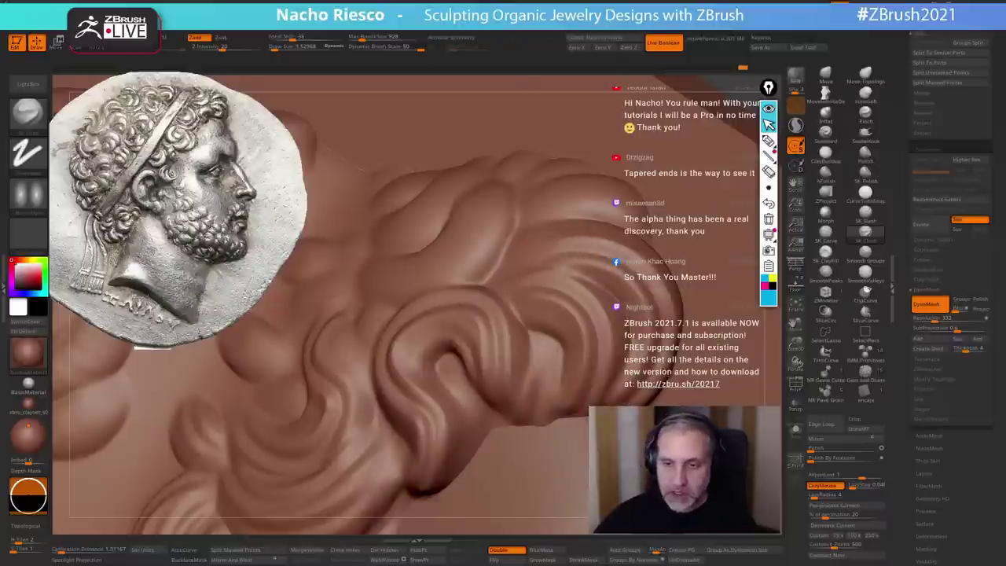
- Carve strands into the small locks behind the hooked curl and the rounded curls above them
mouse_move(472, 189)
right_mouse_down()
mouse_move(385, 151)
mouse_move(535, 225)
mouse_move(598, 230)
right_mouse_up()
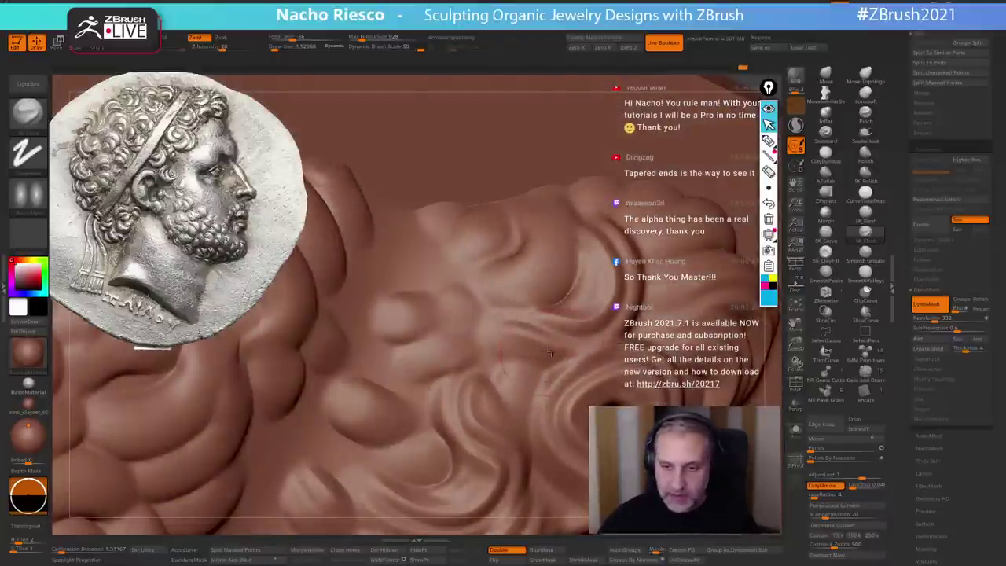
left_click_drag(469, 325, 414, 352)
right_click_drag(394, 354, 413, 307)
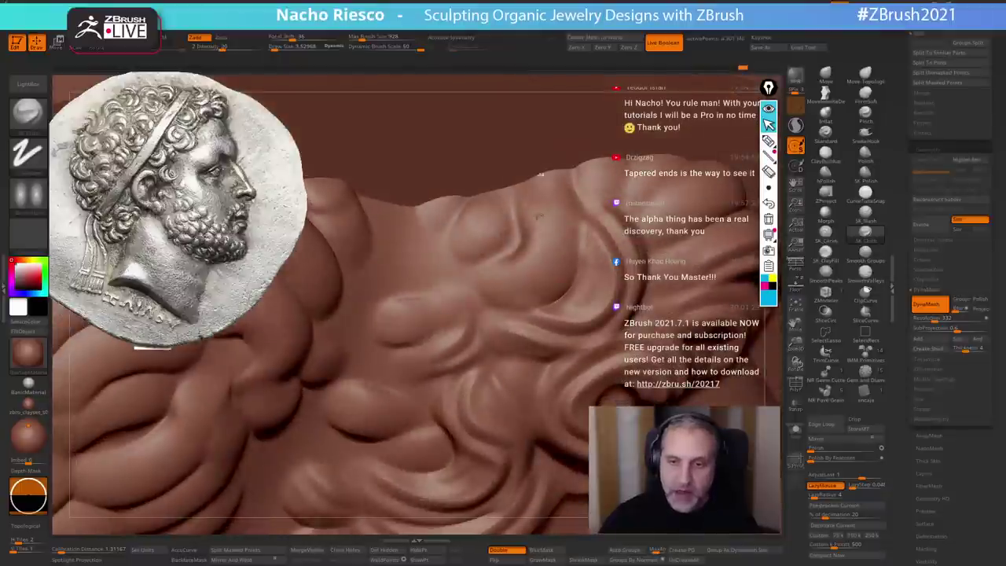
mouse_move(541, 180)
left_mouse_down()
mouse_move(557, 281)
mouse_move(478, 277)
left_mouse_up()
mouse_move(495, 190)
left_mouse_down()
mouse_move(503, 236)
mouse_move(464, 264)
left_mouse_up()
- Carve short curved strands over the row of rounded curls along the upper edge of the forelock
right_click_drag(456, 268, 492, 330)
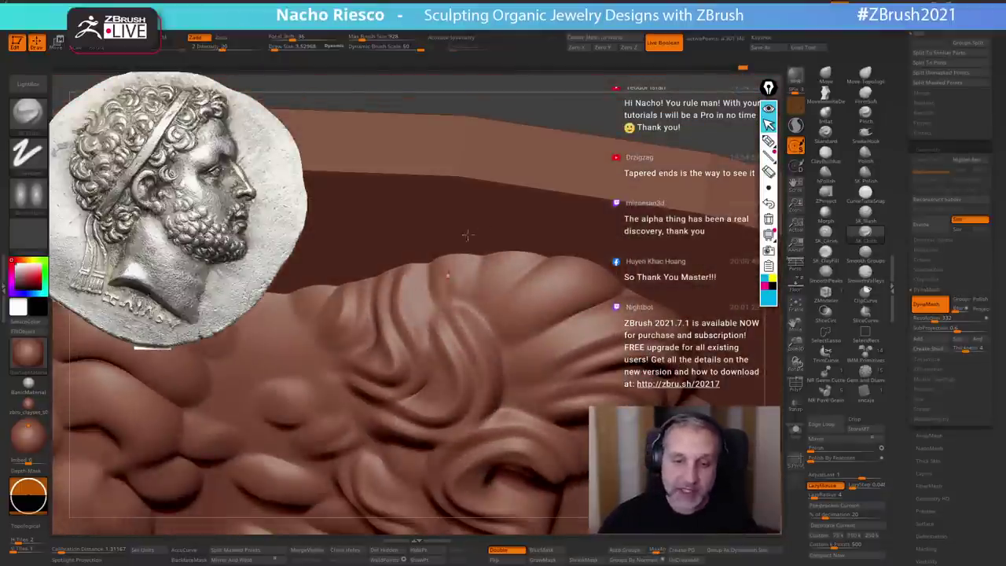
left_click_drag(467, 236, 444, 297)
left_click_drag(505, 250, 477, 303)
left_click_drag(545, 265, 511, 303)
mouse_move(585, 255)
left_mouse_down()
mouse_move(526, 305)
mouse_move(586, 275)
left_mouse_up()
right_click_drag(591, 292, 550, 355)
left_click_drag(577, 342, 547, 393)
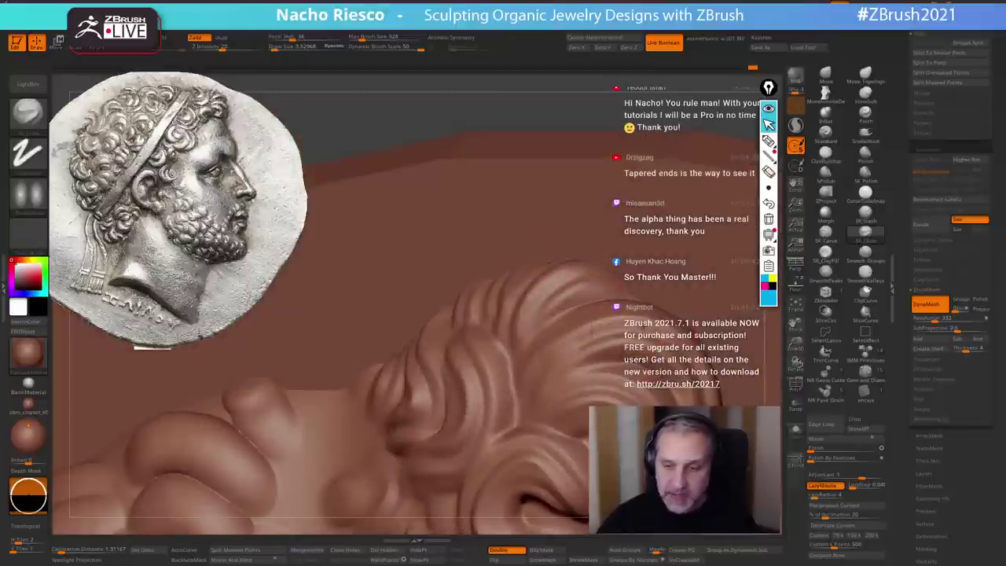
- Carve further strands across the front of the forelock and the side curls descending toward the temple
right_click_drag(550, 362, 582, 440)
mouse_move(582, 319)
left_mouse_down()
mouse_move(648, 300)
mouse_move(672, 319)
left_mouse_up()
mouse_move(629, 346)
right_mouse_down()
mouse_move(566, 283)
mouse_move(550, 393)
mouse_move(488, 315)
mouse_move(518, 225)
right_mouse_up()
mouse_move(517, 224)
left_mouse_down()
mouse_move(550, 275)
mouse_move(454, 382)
left_mouse_up()
left_click_drag(485, 340, 366, 435)
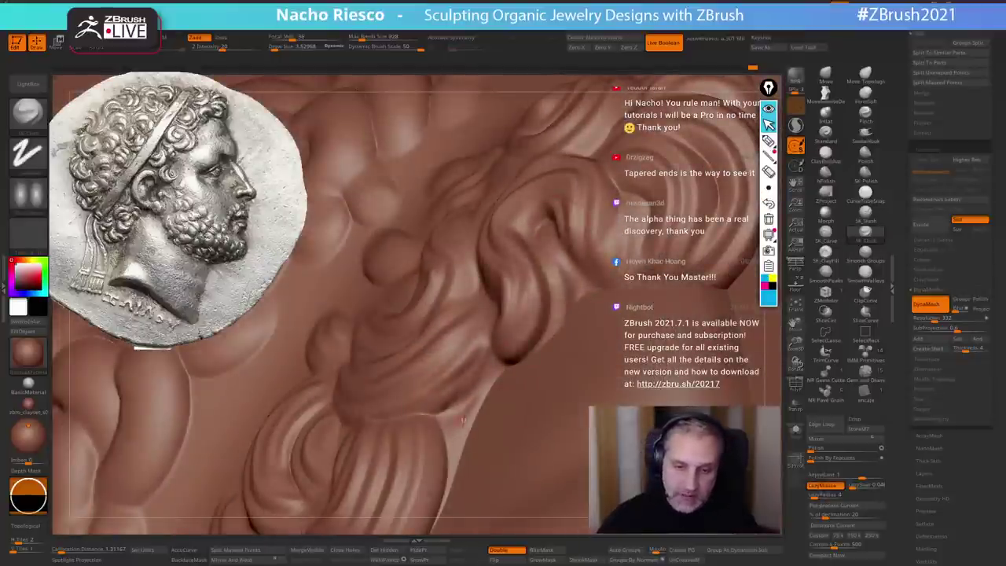
- Carve curved strands into the crown curls behind the headband, continuing along the outer edge of the hair
right_click_drag(463, 420, 582, 164, "ctrl")
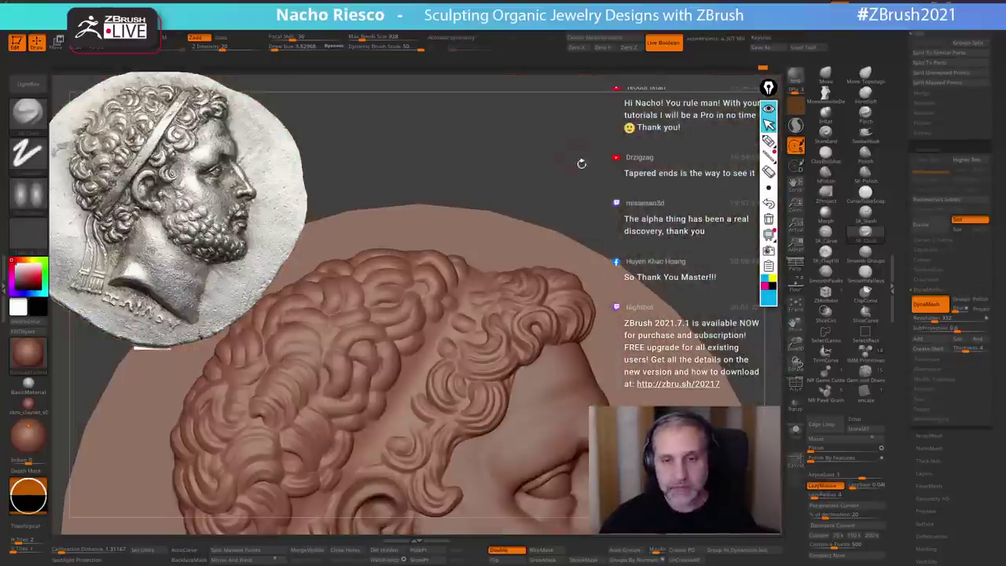
mouse_move(474, 411)
right_mouse_down("alt")
mouse_move(513, 387)
mouse_move(547, 317)
mouse_move(654, 327)
right_mouse_up("alt")
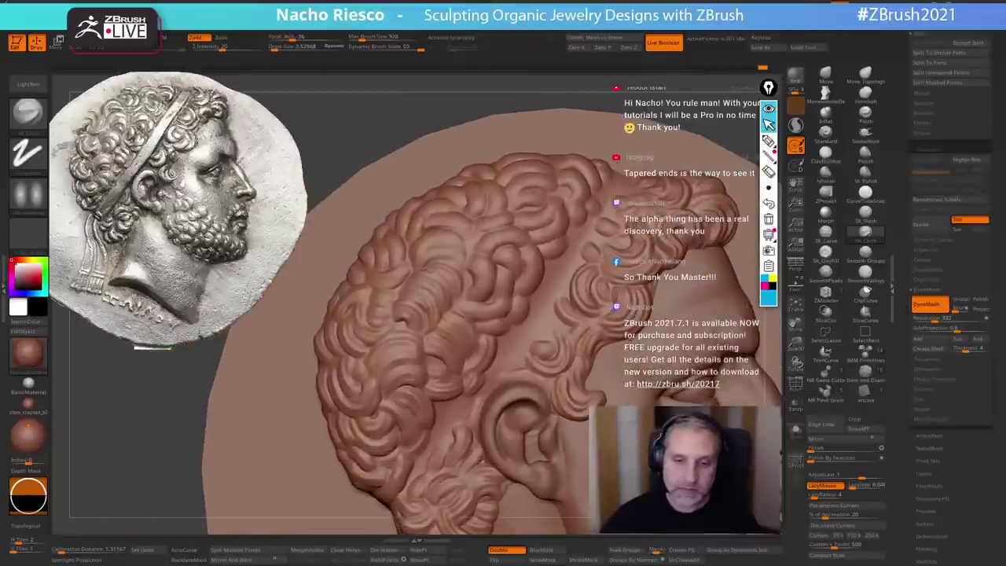
right_click_drag(554, 301, 466, 339)
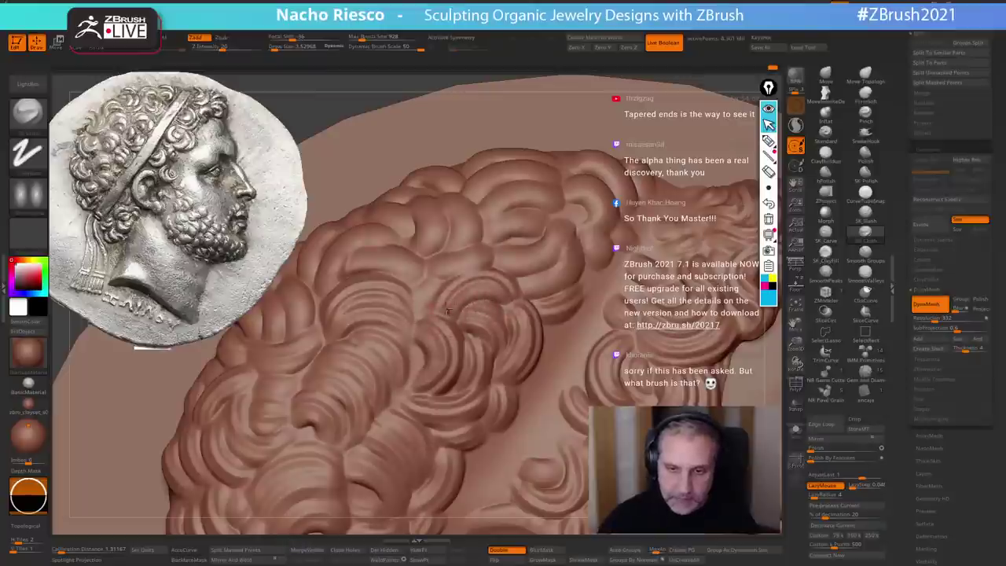
right_click_drag(570, 285, 470, 350)
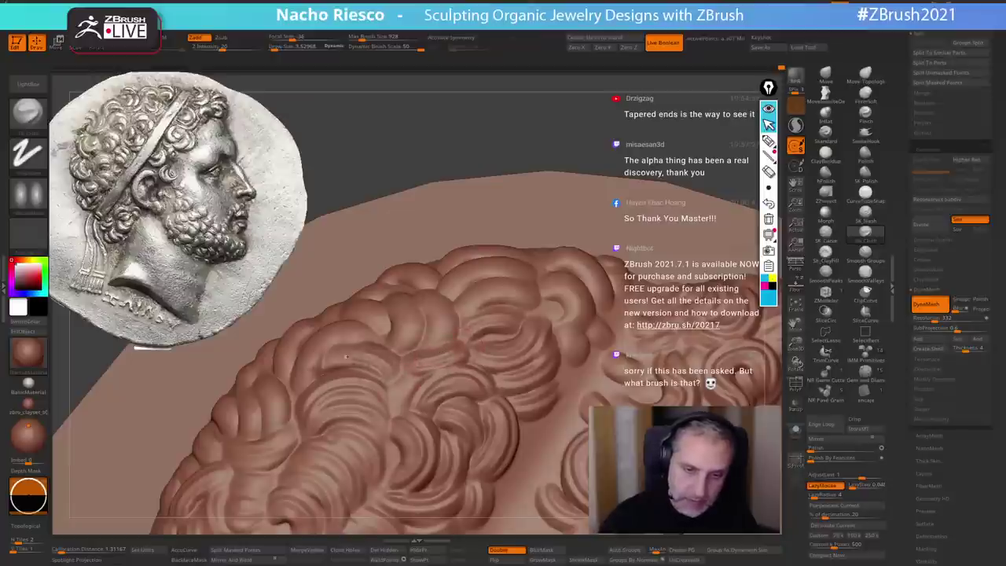
right_click_drag(347, 357, 340, 445)
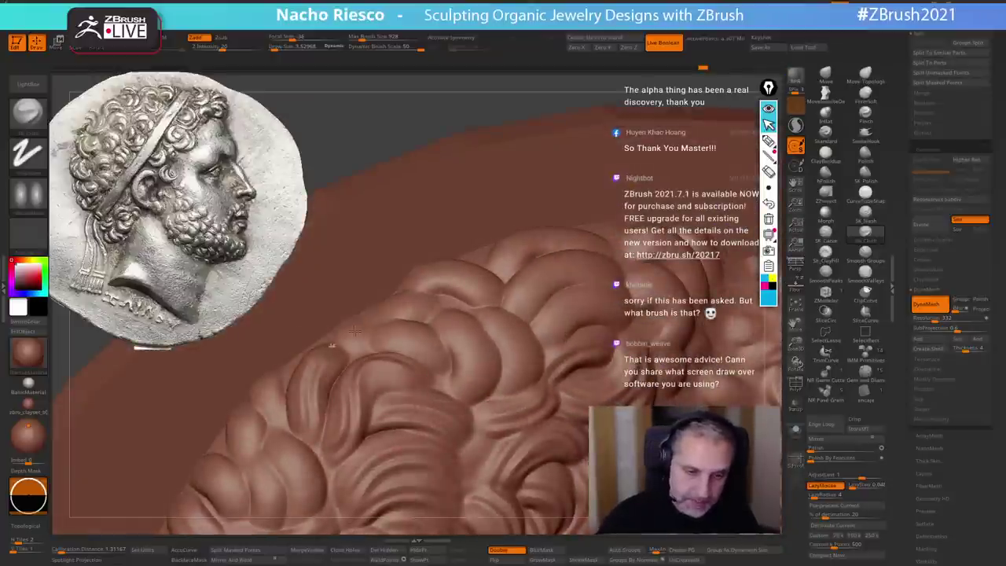
right_click_drag(270, 486, 397, 327, "alt")
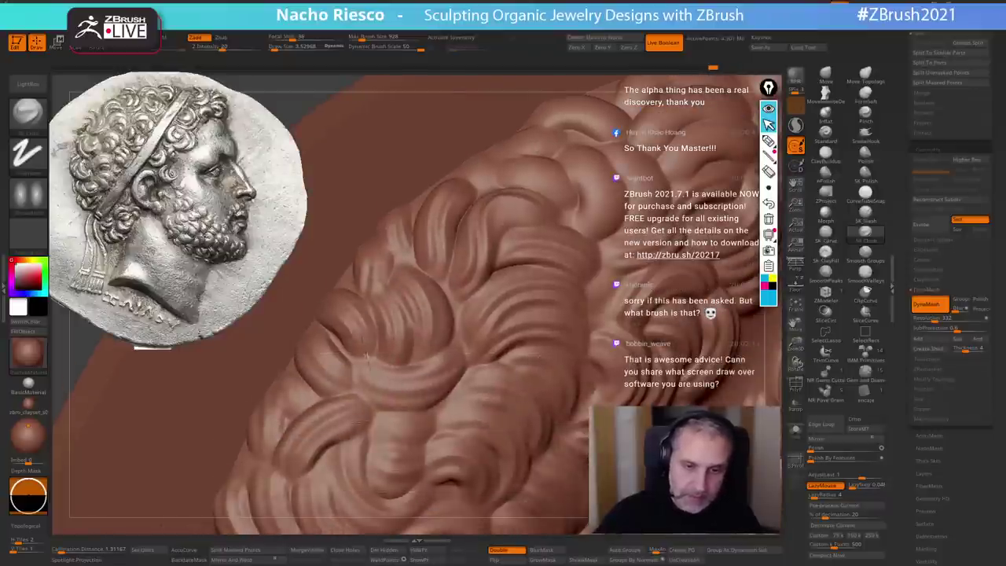
mouse_move(358, 326)
right_mouse_down()
mouse_move(483, 453)
mouse_move(440, 413)
right_mouse_up()
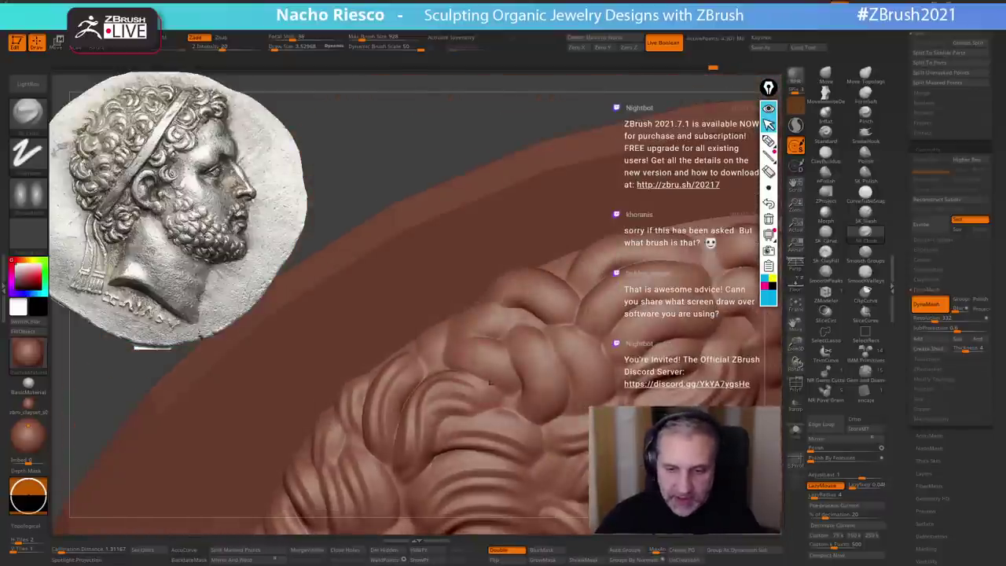
- Carve strands into the paired rounded curls near the top of the crown and the curl above them
left_click_drag(540, 403, 501, 446)
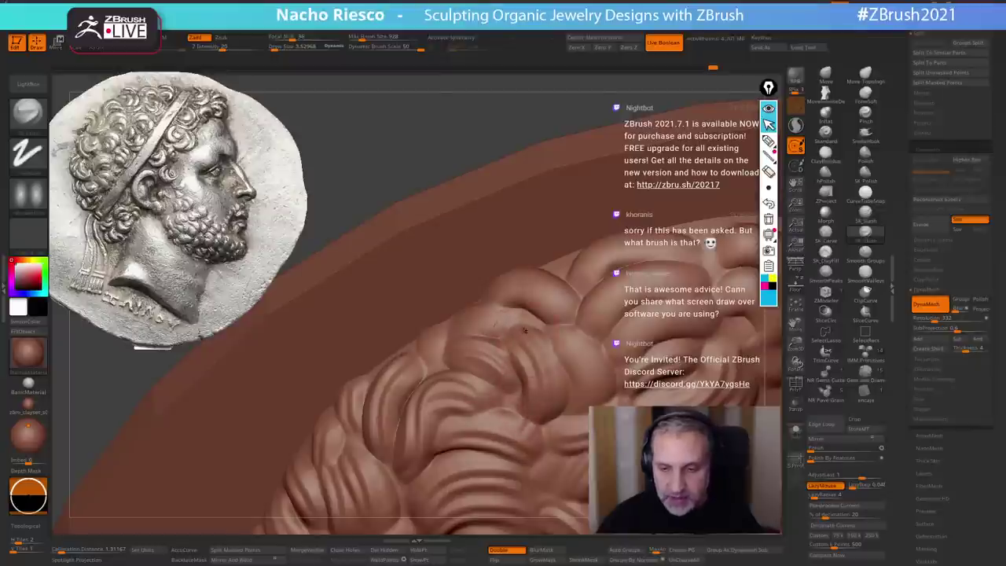
left_click_drag(525, 331, 523, 450)
right_click_drag(575, 342, 519, 329)
left_click_drag(481, 296, 550, 285)
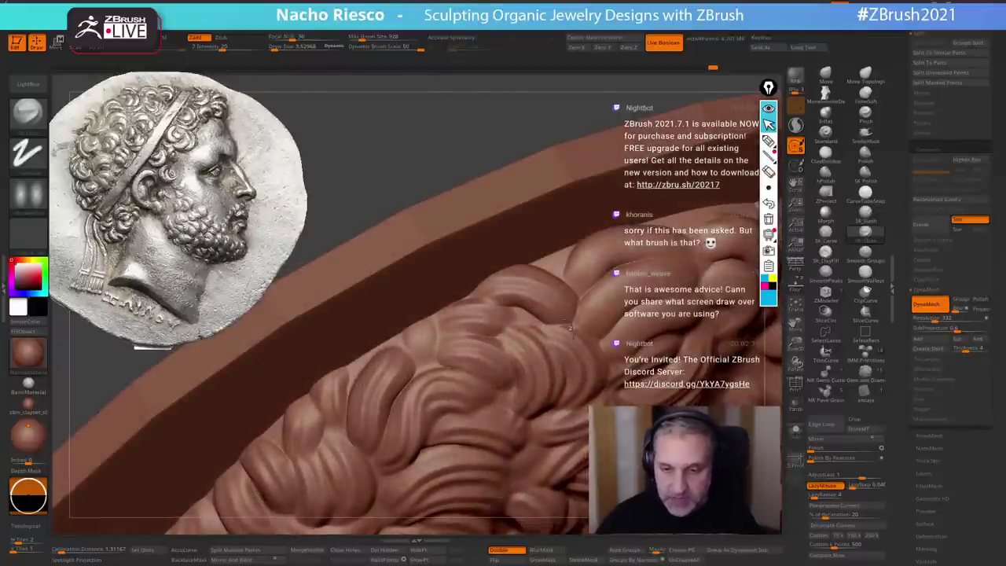
- Carve long curved strands across the stacked curls at the top edge of the crown
right_click_drag(605, 326, 498, 366)
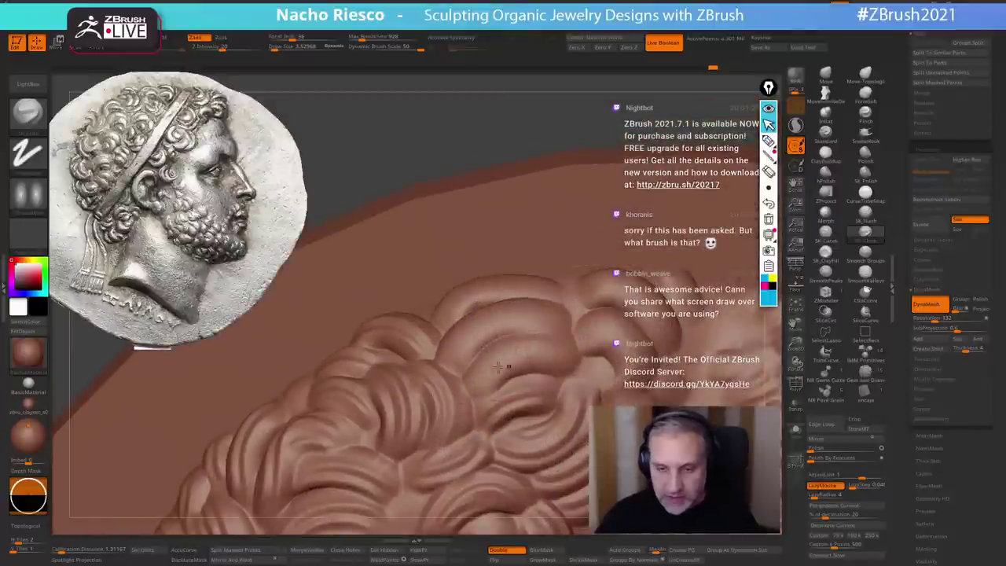
left_click_drag(473, 396, 561, 350)
key("ctrl+z")
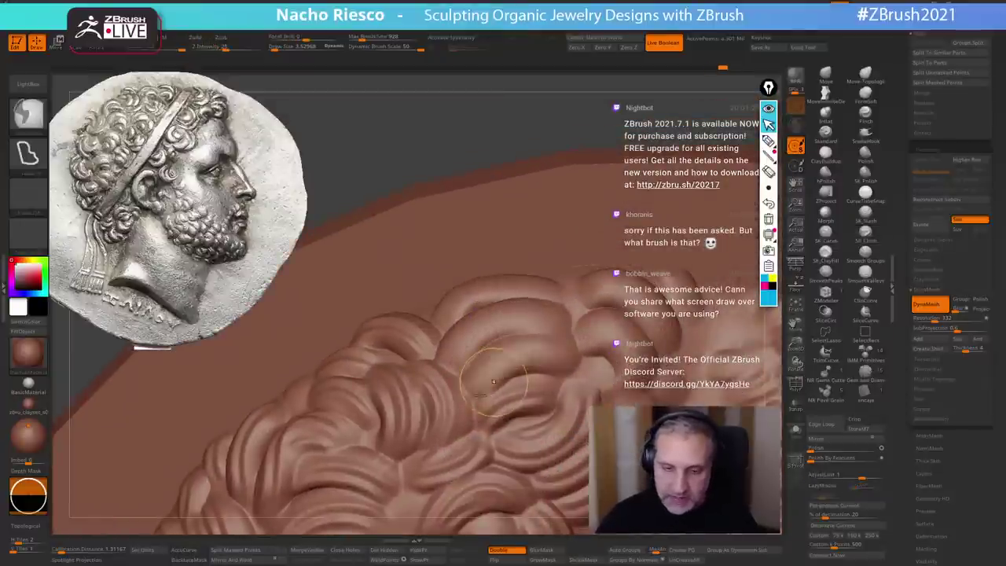
left_click_drag(494, 356, 579, 362)
right_click_drag(584, 362, 534, 352)
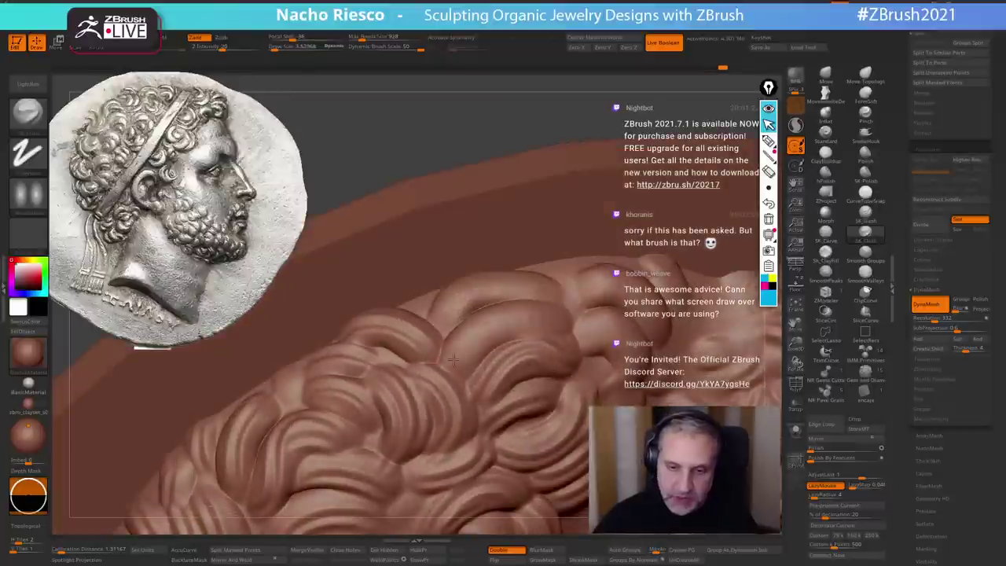
left_click_drag(454, 361, 580, 342)
left_click_drag(445, 327, 614, 324)
right_click_drag(615, 324, 599, 346)
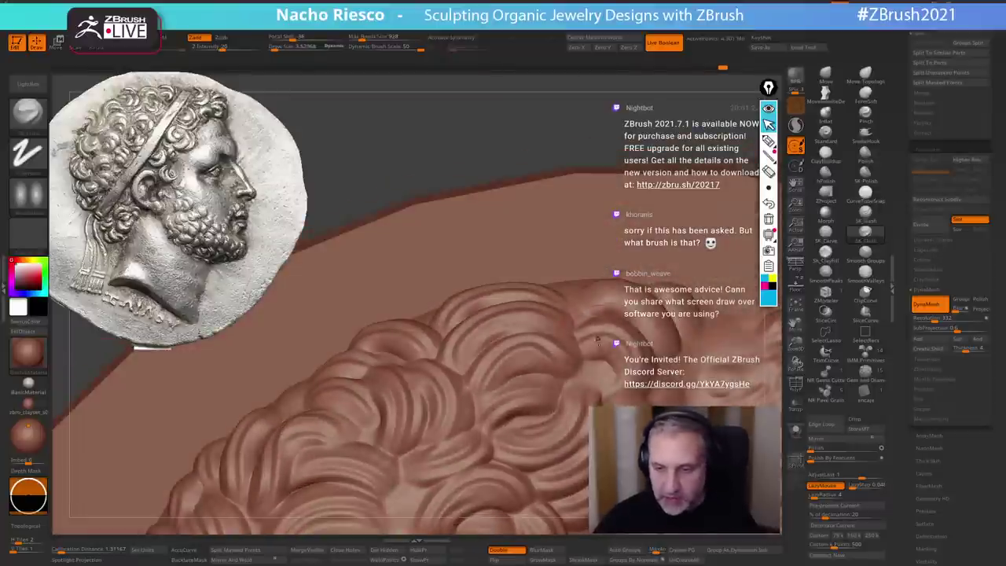
- Carve curved strands into the small rounded curls at the crown's upper edge beside the headband
left_click_drag(587, 348, 635, 373)
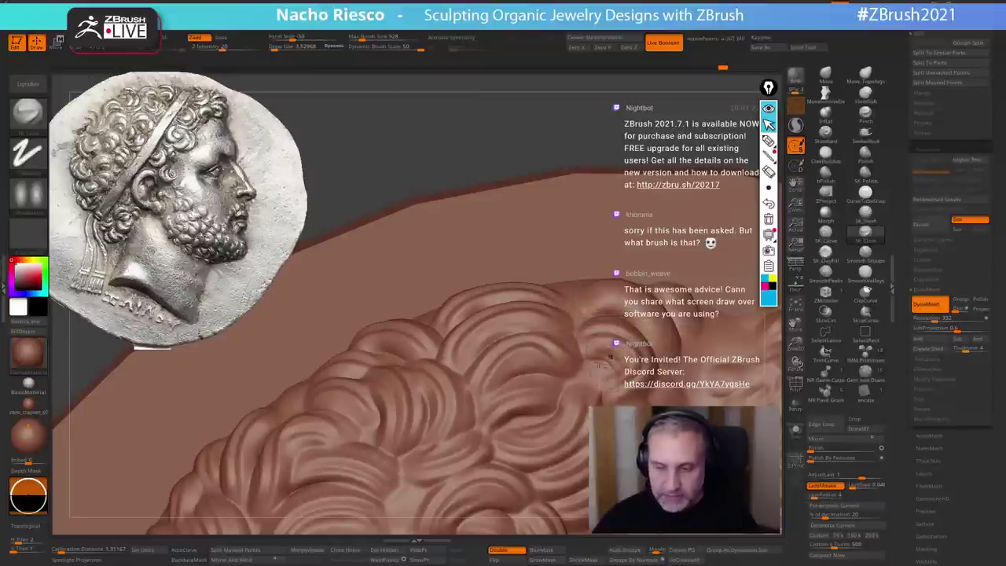
right_click_drag(599, 360, 504, 361)
mouse_move(496, 351)
left_mouse_down()
mouse_move(544, 367)
mouse_move(556, 395)
mouse_move(557, 369)
mouse_move(565, 393)
left_mouse_up()
key("s")
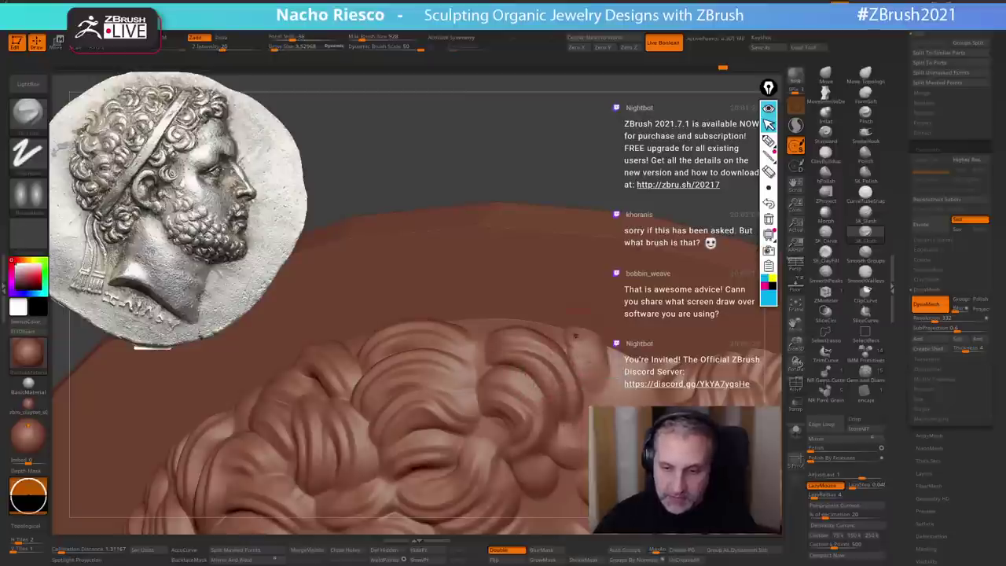
left_click_drag(585, 345, 602, 378)
mouse_move(602, 375)
right_mouse_down()
mouse_move(649, 363)
mouse_move(659, 271)
right_mouse_up()
right_click_drag(615, 207, 625, 150)
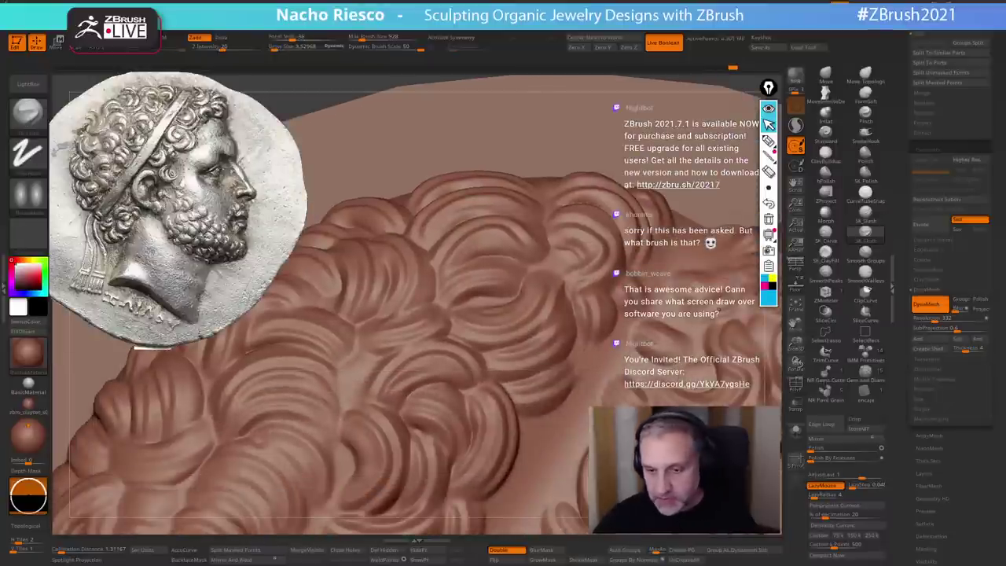
- Carve a short strand into the inner side of the curl in the middle of the hair behind the headband
right_click_drag(350, 378, 491, 236, "alt")
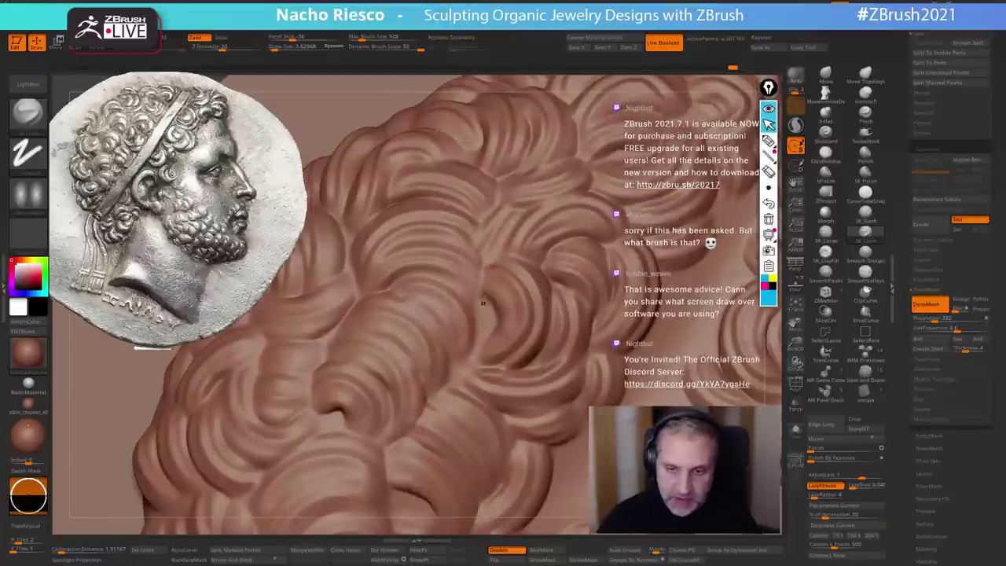
left_click_drag(483, 302, 484, 329)
right_click_drag(519, 381, 507, 259, "ctrl")
right_click_drag(507, 314, 503, 218, "alt")
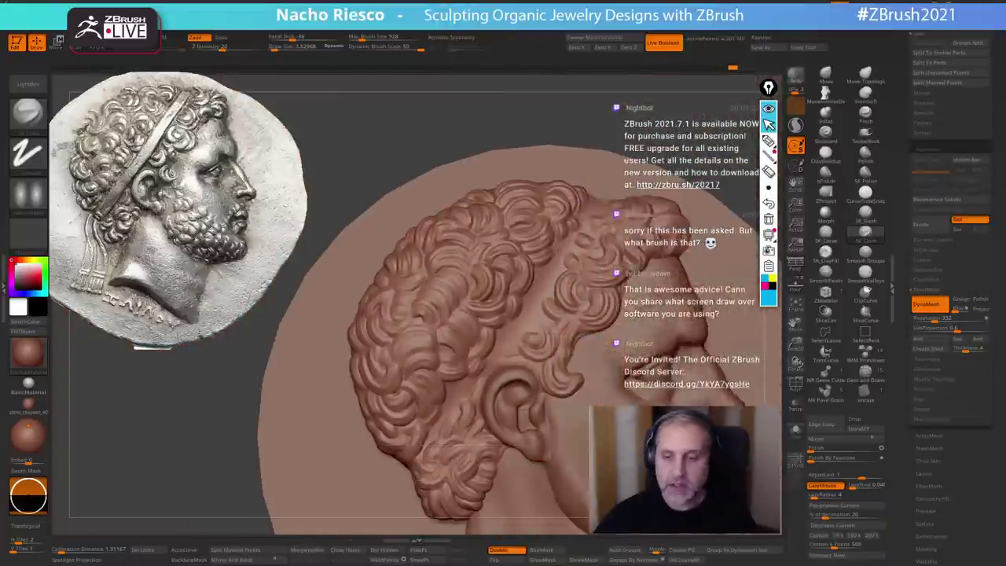
right_click_drag(589, 397, 559, 282, "alt")
right_click_drag(549, 392, 613, 299, "ctrl")
right_click_drag(707, 228, 727, 316, "ctrl")
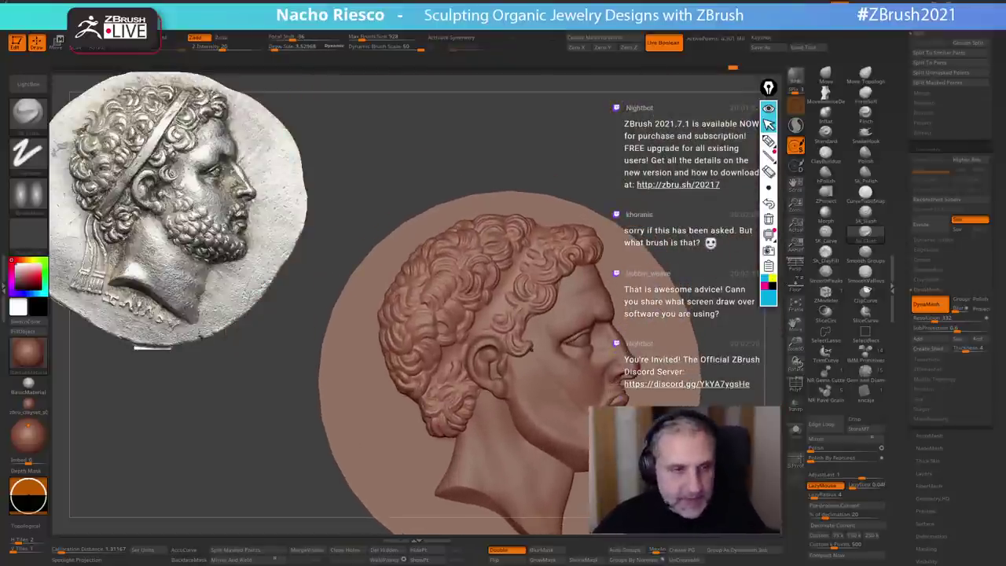
right_click_drag(573, 323, 599, 384, "ctrl")
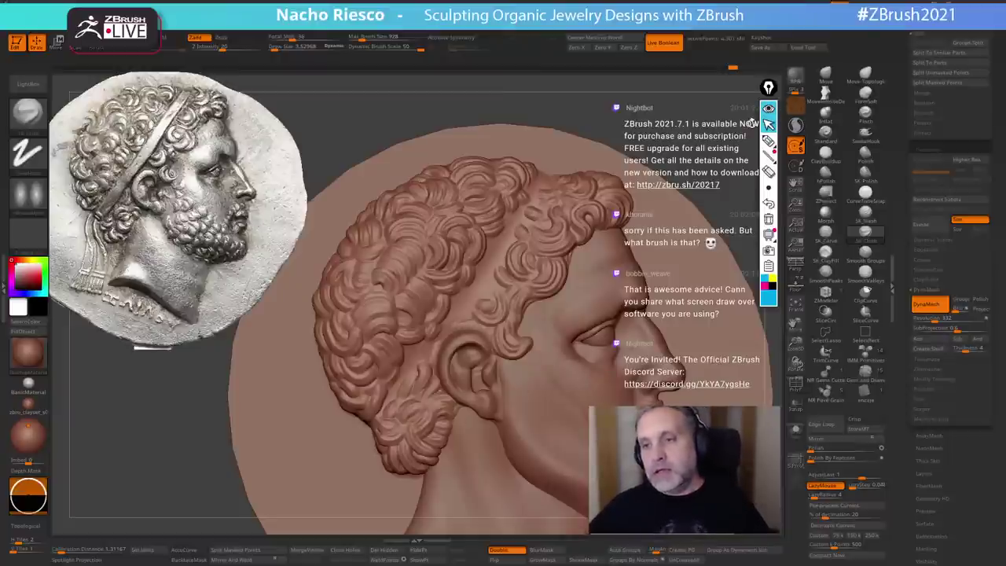
- Annotate the screen in black with EPIC PEN and an arrow to the drawing toolbar, and clear the annotation
left_click(772, 288)
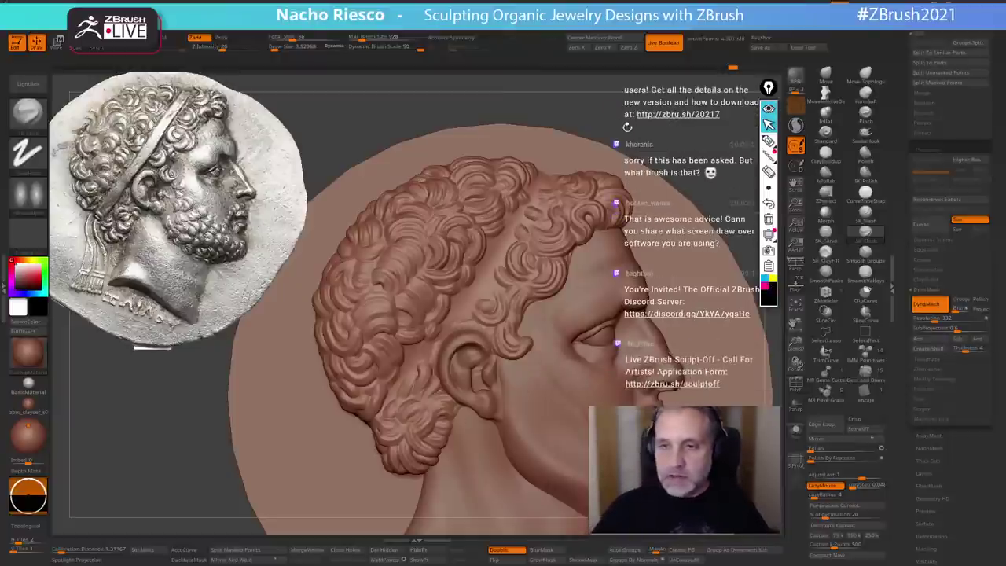
mouse_move(728, 204)
left_mouse_down()
mouse_move(642, 233)
mouse_move(674, 242)
left_mouse_up()
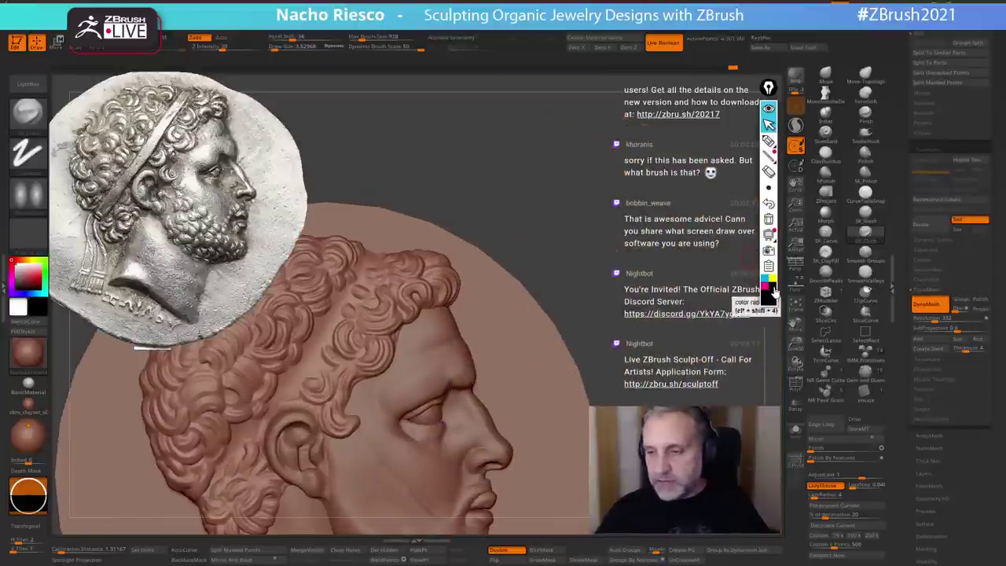
left_click(769, 142)
mouse_move(511, 126)
left_mouse_down()
mouse_move(514, 148)
mouse_move(543, 120)
left_mouse_up()
mouse_move(543, 120)
left_mouse_down()
mouse_move(544, 136)
mouse_move(569, 121)
mouse_move(596, 143)
mouse_move(610, 117)
mouse_move(610, 133)
mouse_move(674, 125)
mouse_move(756, 189)
mouse_move(728, 195)
left_mouse_up()
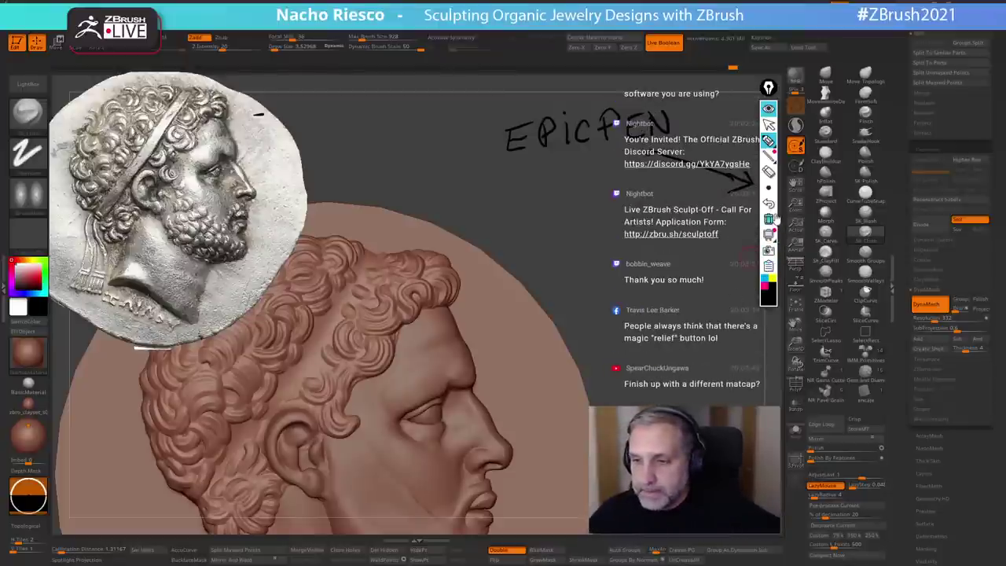
left_click(769, 219)
left_click(770, 129)
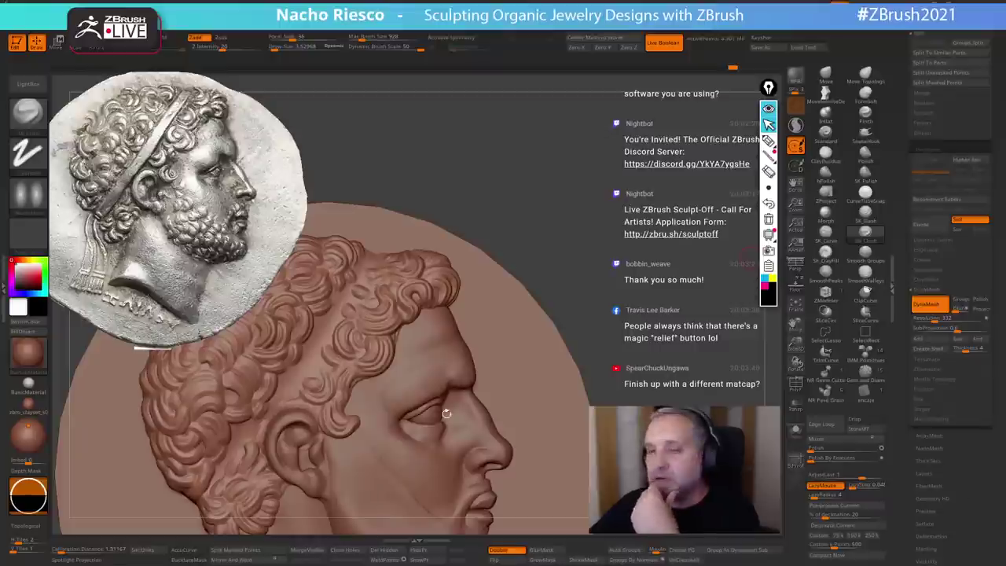
- Try a plain light grey material on the medallion, followed by a shiny dark metallic one
left_click_drag(590, 258, 668, 155)
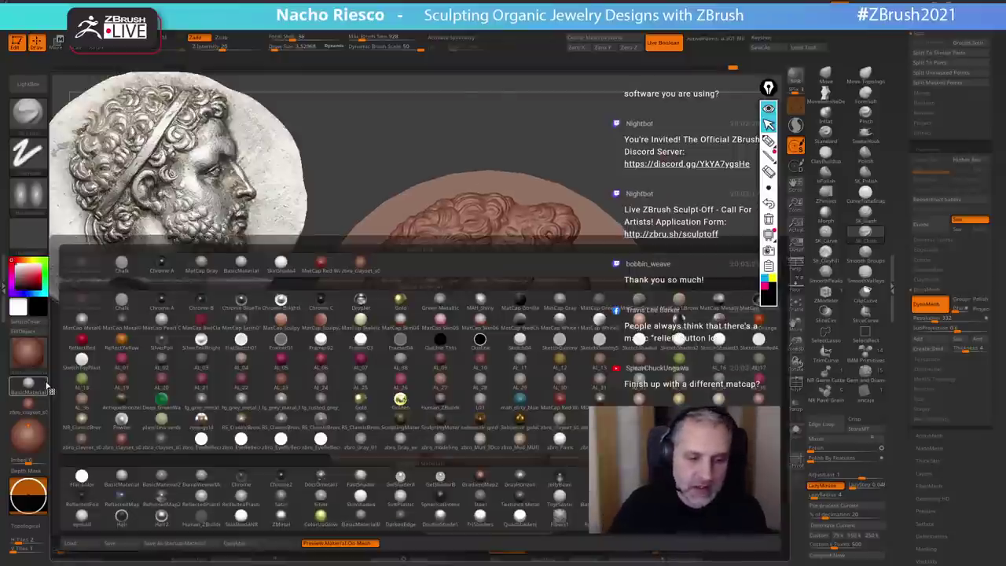
left_click(28, 355)
left_click(321, 503)
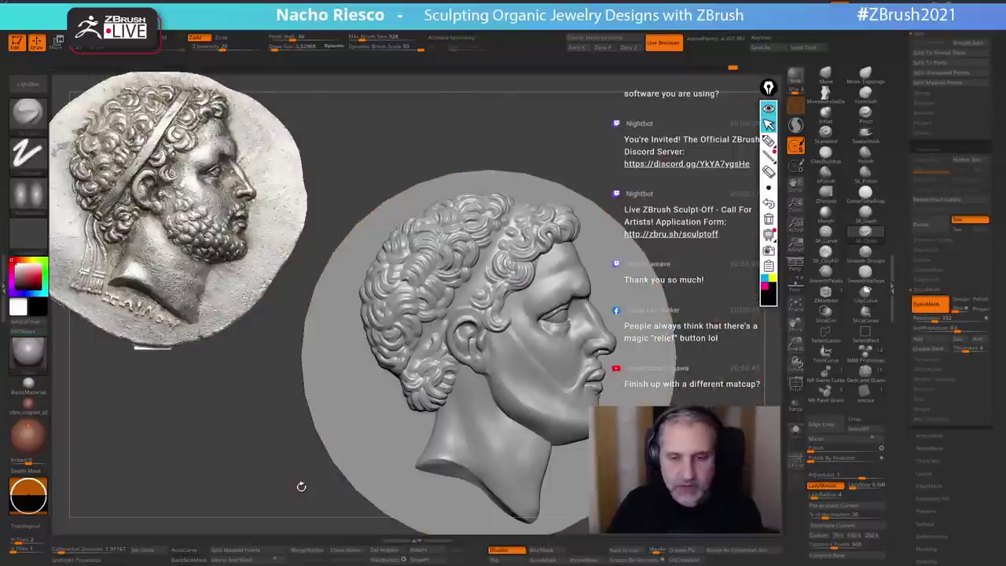
left_click(28, 356)
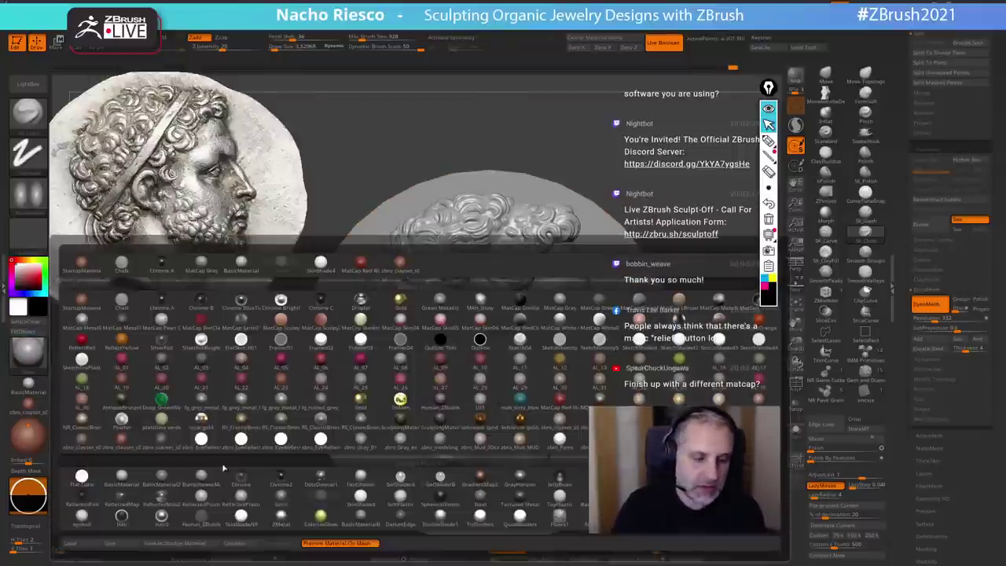
left_click(564, 470)
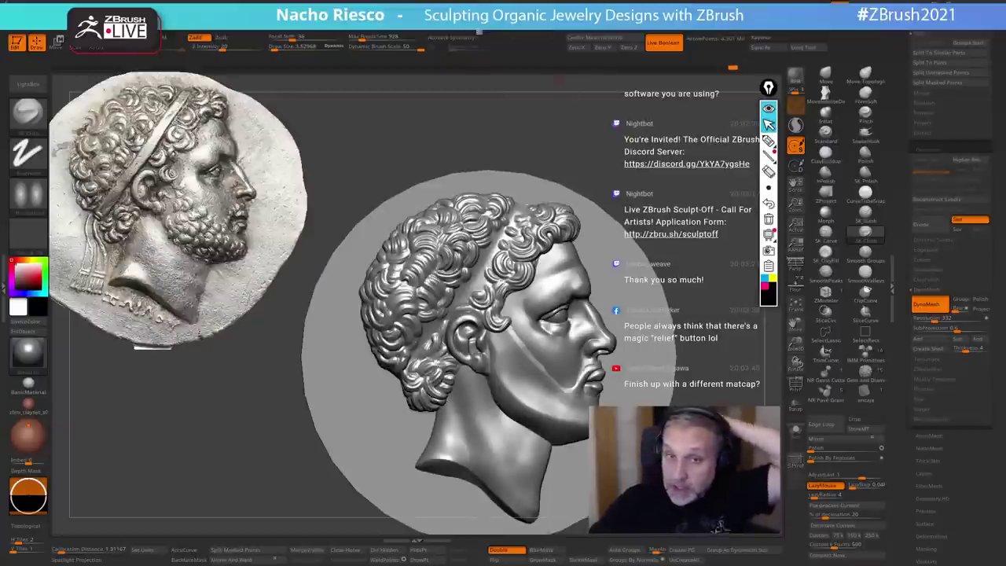
- Dock the Render settings beside the canvas, open the ambient occlusion preview options and try Occlusion on the relief
left_click(423, 11)
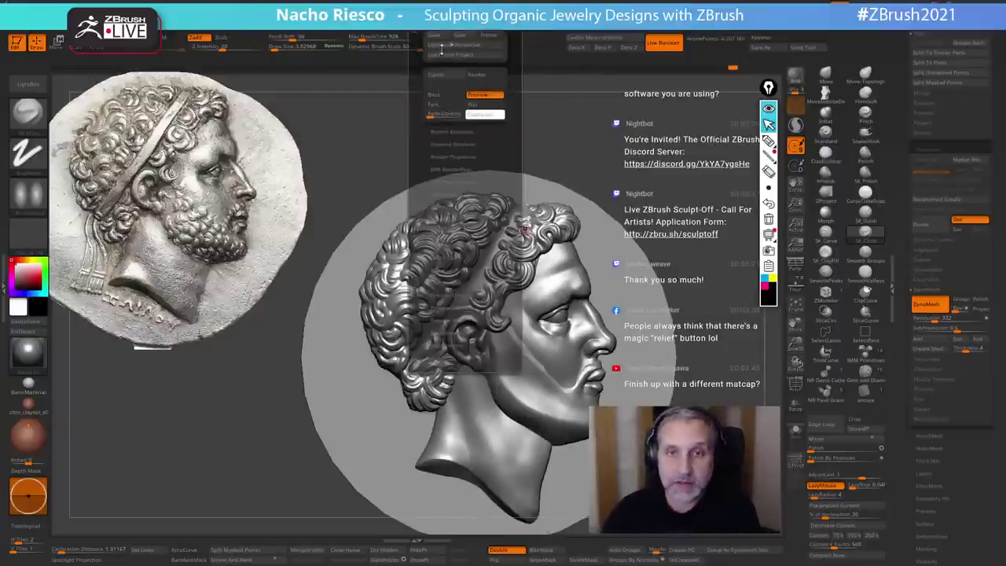
left_click(413, 25)
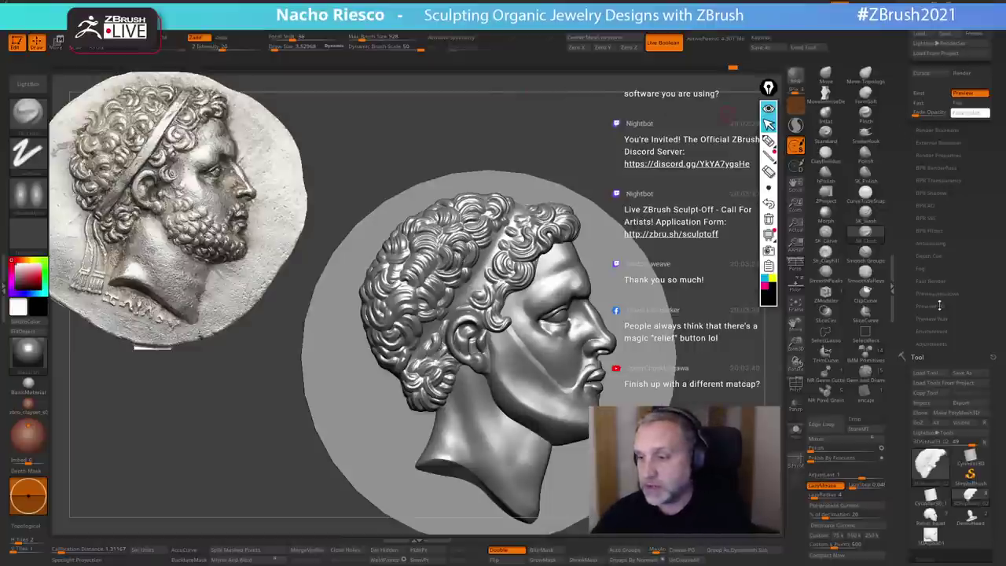
left_click(938, 306)
left_click(926, 316)
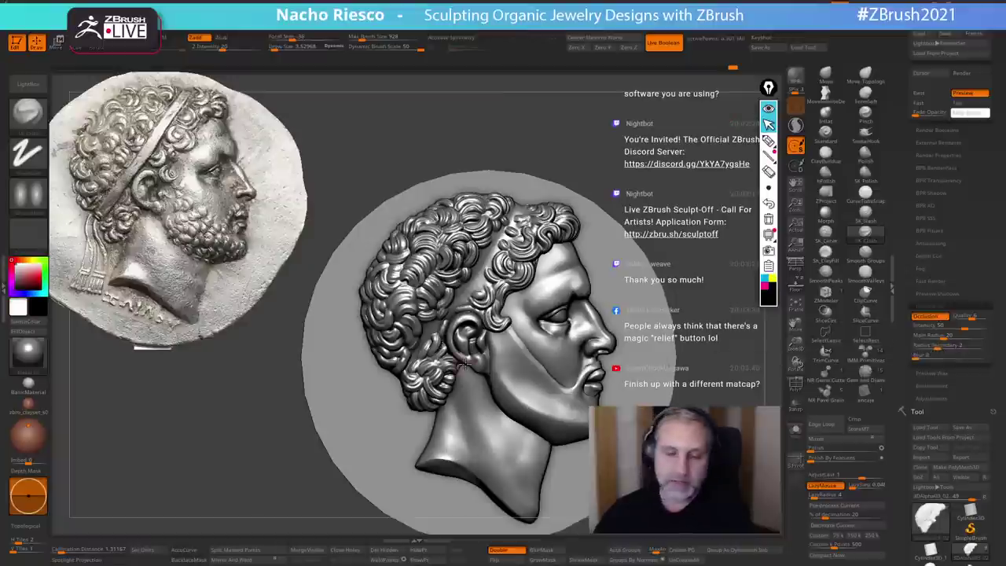
left_click(936, 319)
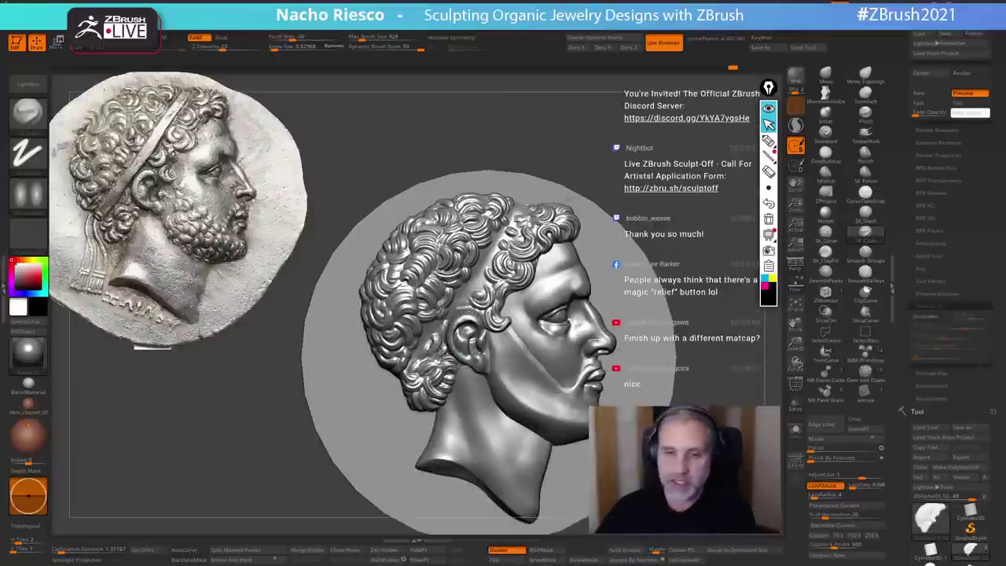
- Apply a soft greenish-grey metal material to the relief and enable preview Occlusion with an intensity of 26
left_click(28, 354)
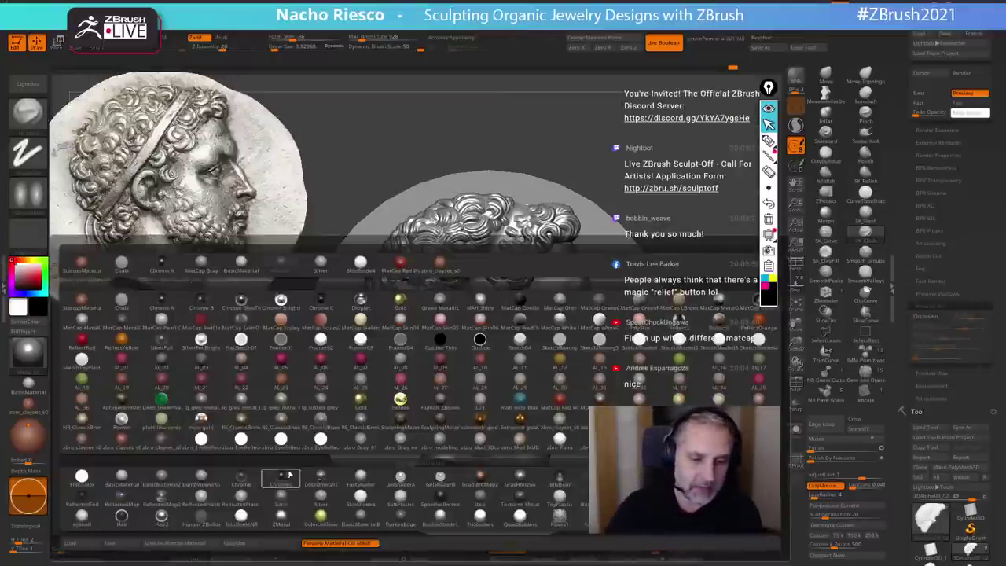
left_click(203, 401)
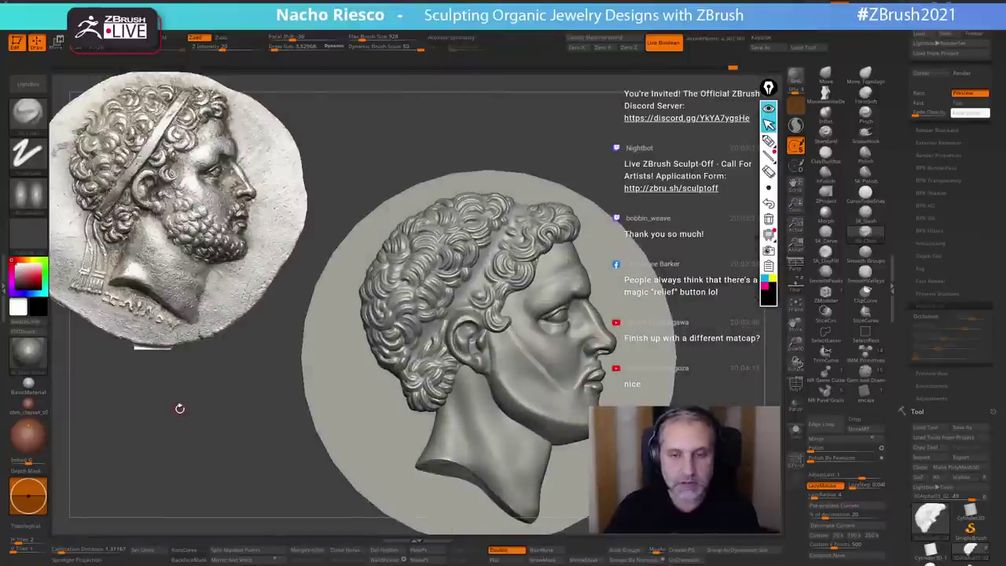
left_click(933, 317)
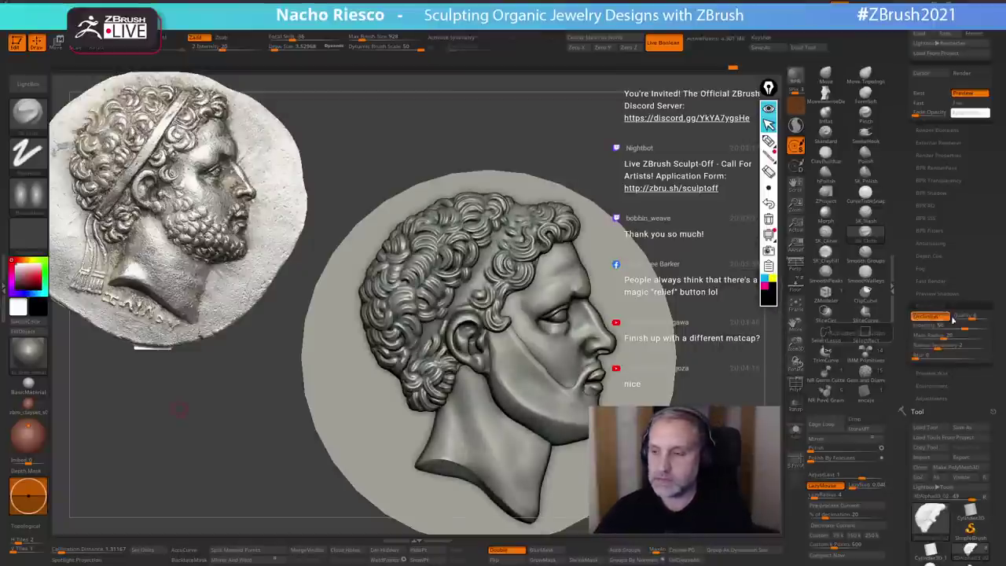
left_click_drag(967, 328, 956, 329)
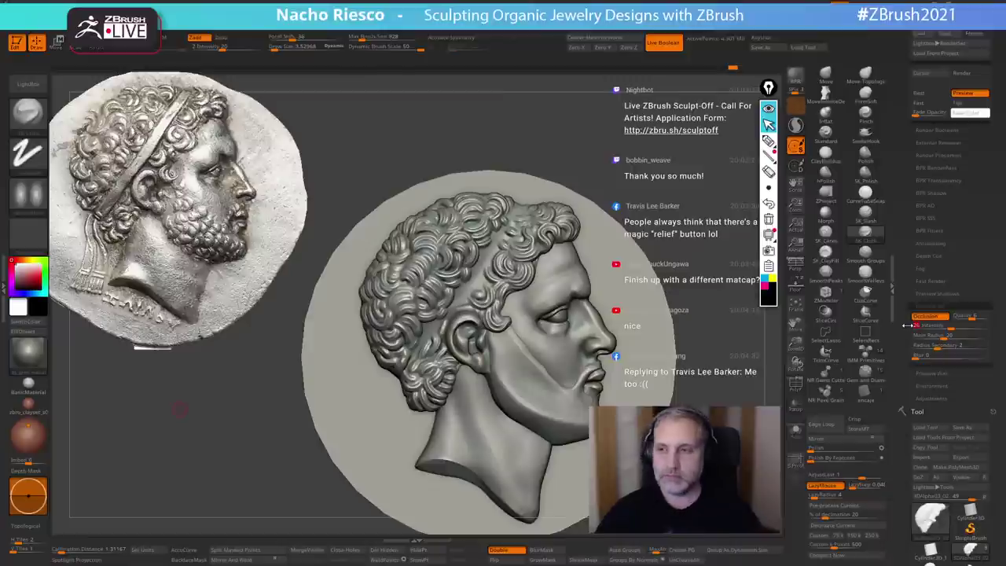
- Shift the curls behind the headband slightly with the Move brush at a draw size of about 26
left_click(826, 94)
left_click(825, 75)
key("]")
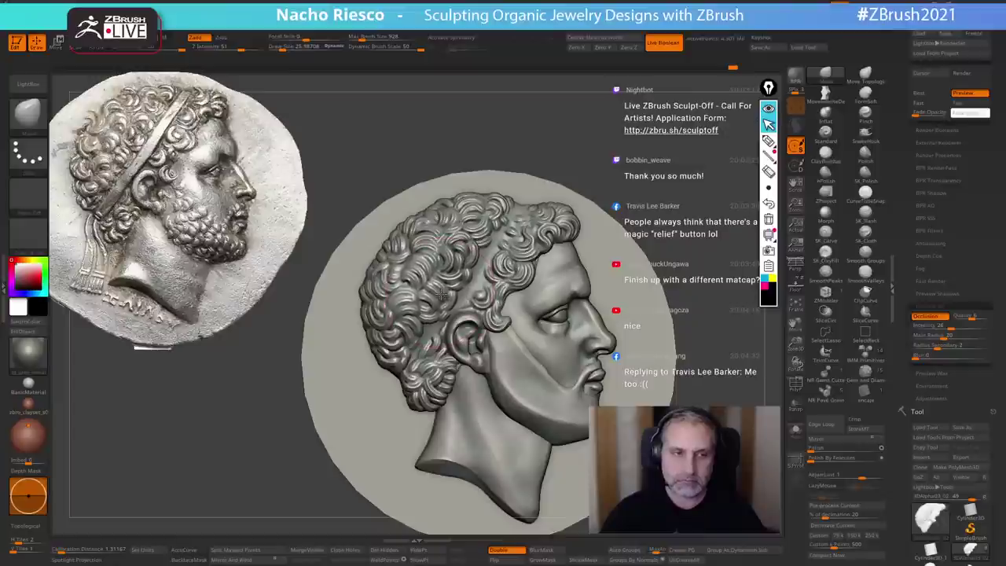
left_click_drag(441, 295, 425, 307)
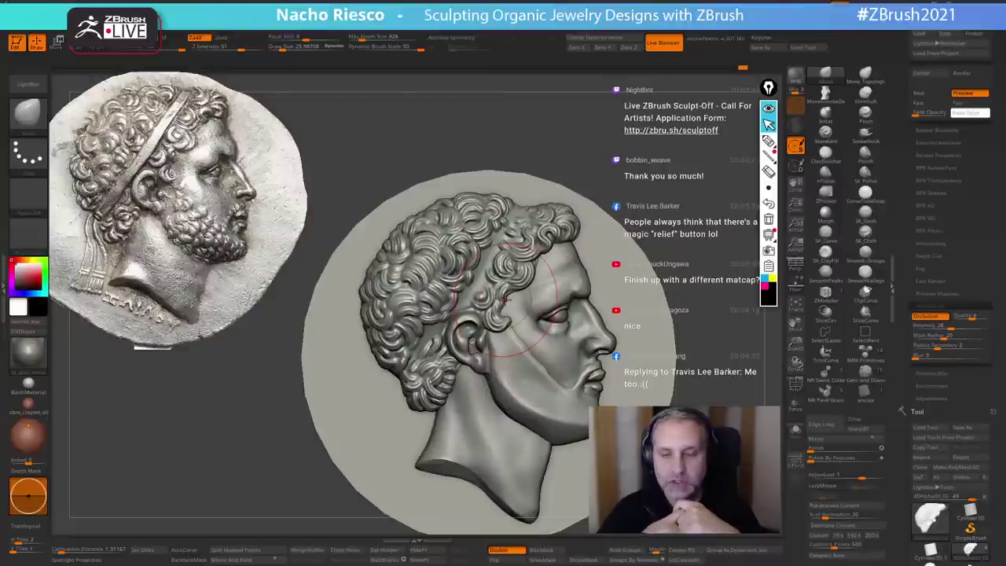
right_click_drag(506, 299, 513, 298)
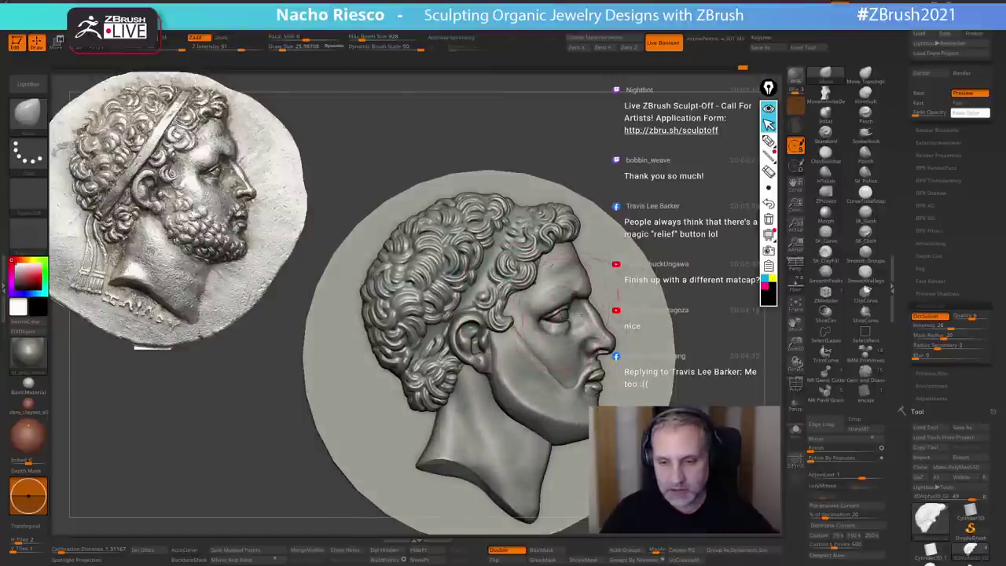
mouse_move(596, 296)
right_mouse_down()
mouse_move(550, 300)
mouse_move(599, 314)
mouse_move(564, 306)
mouse_move(571, 317)
right_mouse_up()
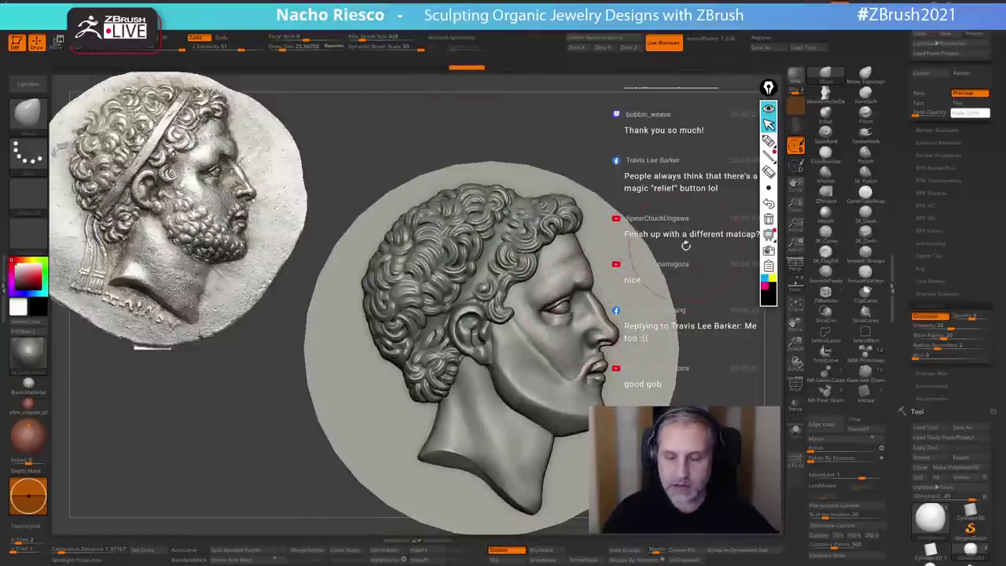
- Polish the surface around the eye with the hPolish brush at a draw size of about 6.2
mouse_move(621, 291)
right_mouse_down("ctrl")
mouse_move(560, 309)
mouse_move(547, 346)
right_mouse_up("ctrl")
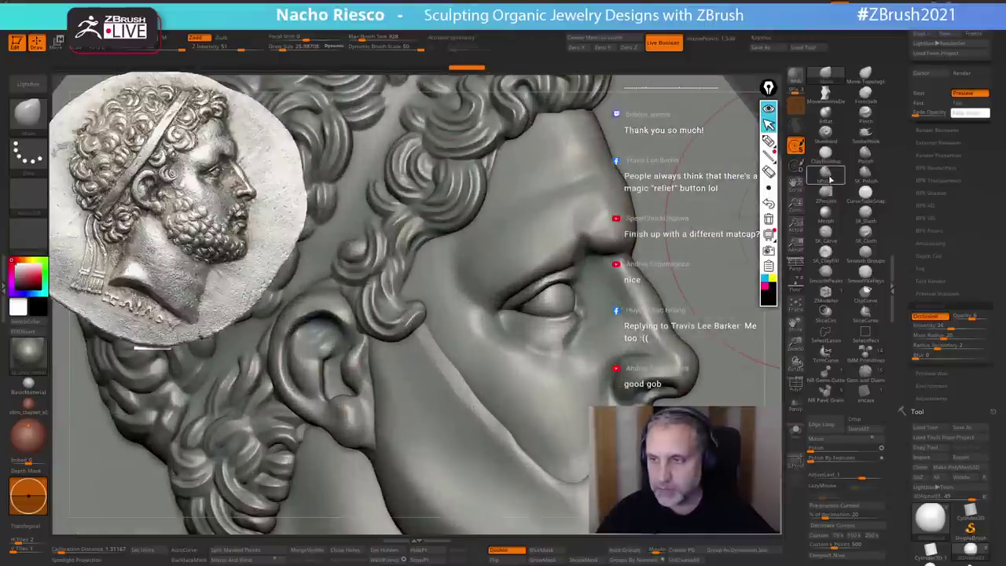
left_click(830, 178)
key("s")
left_click_drag(598, 303, 589, 305)
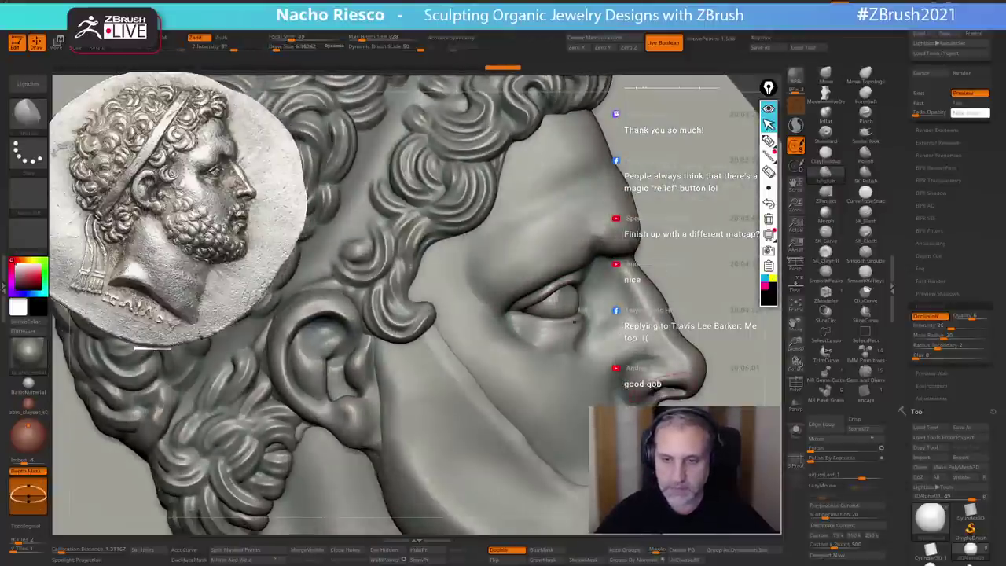
right_click_drag(681, 361, 691, 177, "ctrl")
right_click_drag(718, 285, 677, 226, "alt")
right_click_drag(677, 226, 661, 299, "ctrl")
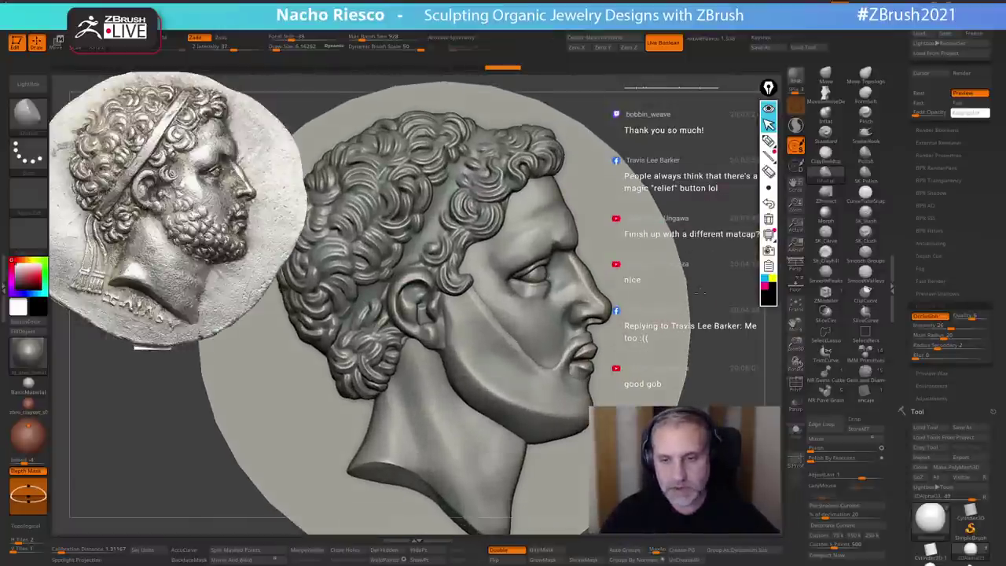
mouse_move(720, 202)
right_mouse_down()
mouse_move(642, 306)
mouse_move(707, 216)
right_mouse_up()
key("ctrl+z")
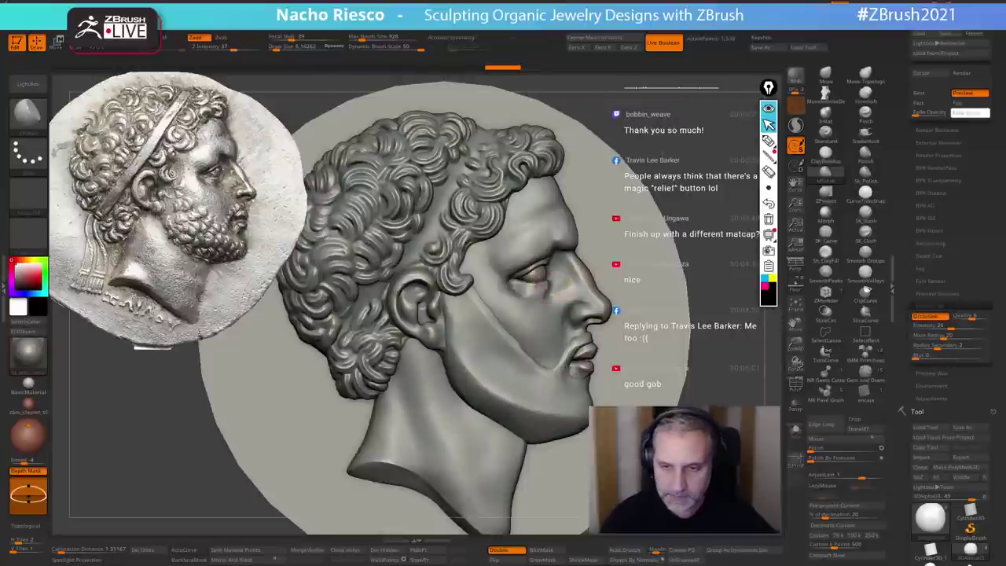
- Check the relief from an oblique view, apply the zbro_Gray_01 material and turn off the preview Occlusion
right_click_drag(552, 285, 515, 283)
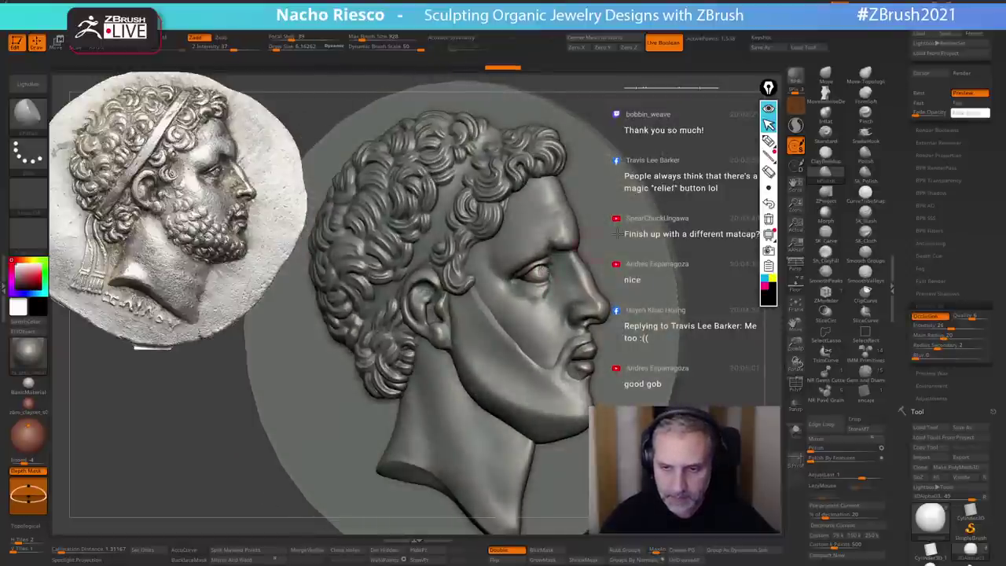
mouse_move(726, 192)
left_mouse_down()
mouse_move(717, 210)
mouse_move(537, 267)
left_mouse_up()
left_click_drag(708, 230, 721, 227, "shift")
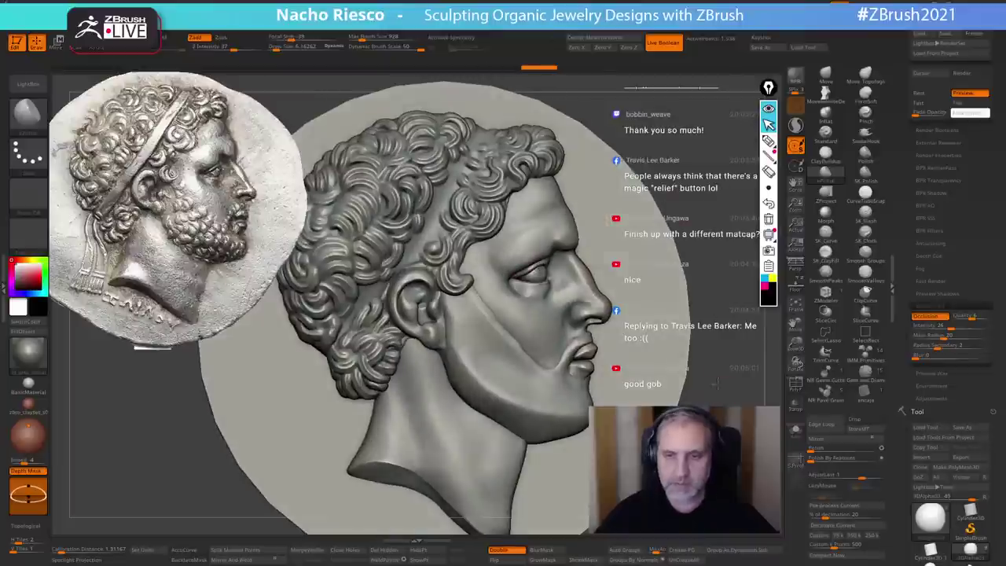
key("f")
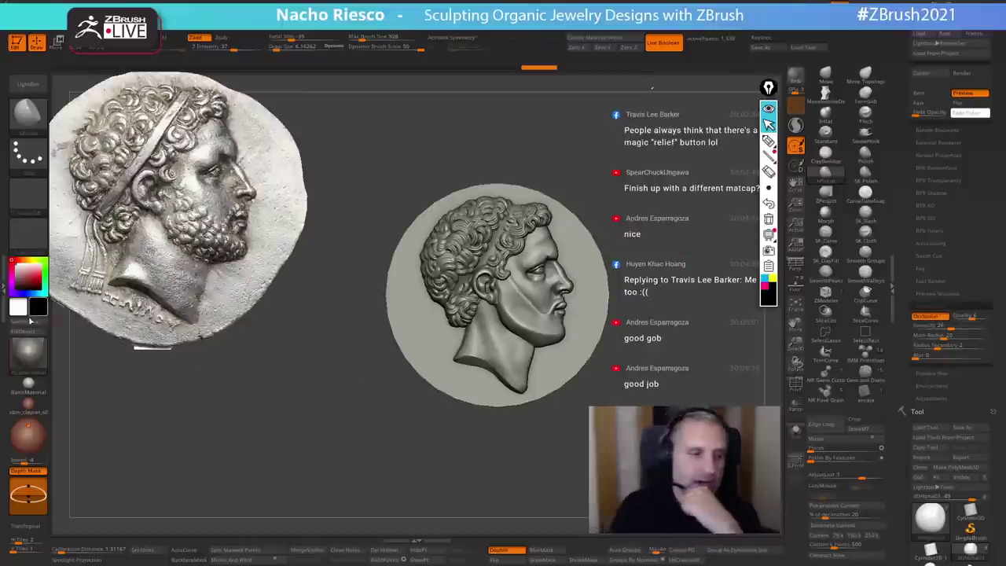
left_click(28, 354)
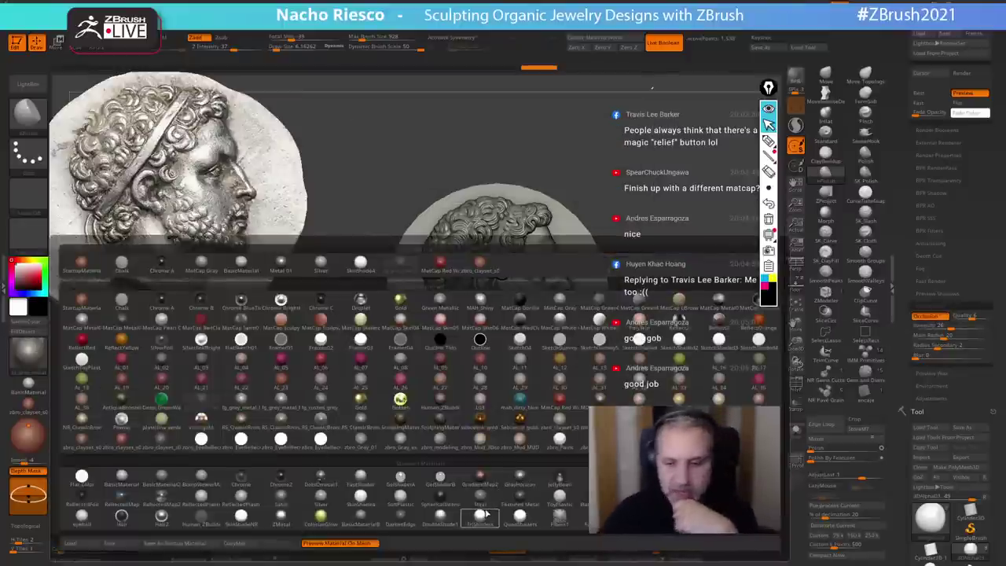
mouse_move(485, 516)
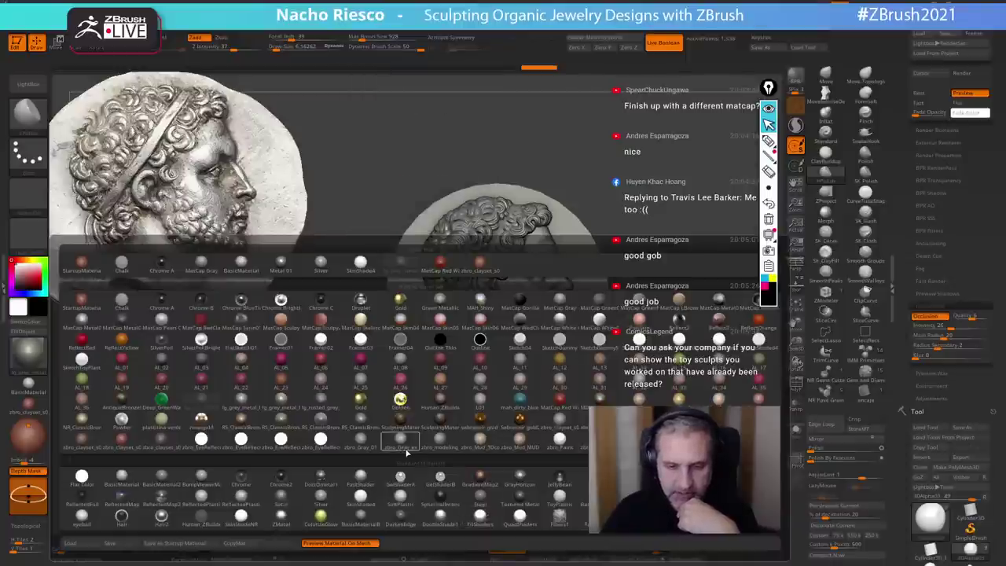
left_click(364, 442)
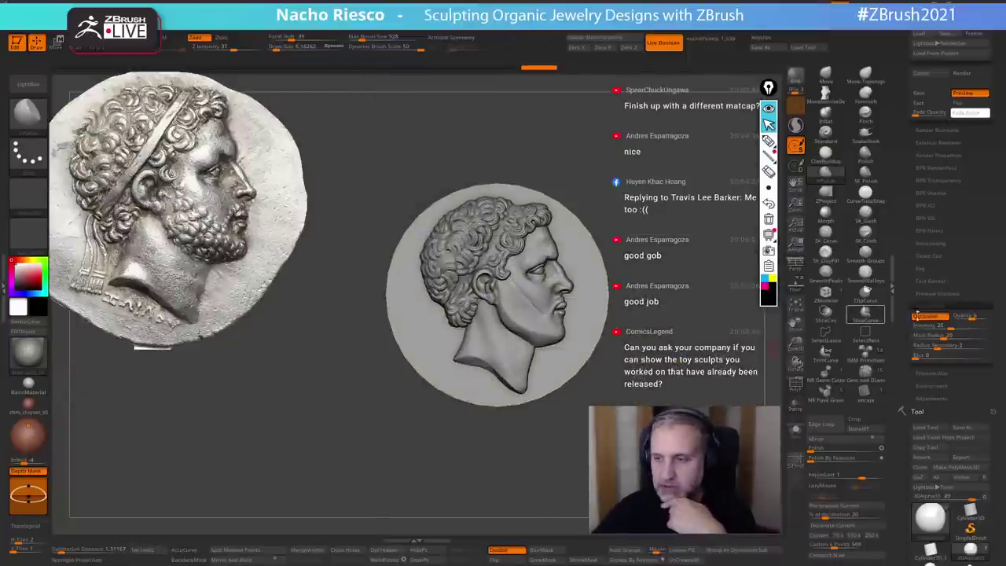
left_click(931, 316)
mouse_move(317, 393)
left_mouse_down("alt")
mouse_move(292, 377)
mouse_move(292, 412)
left_mouse_up("alt")
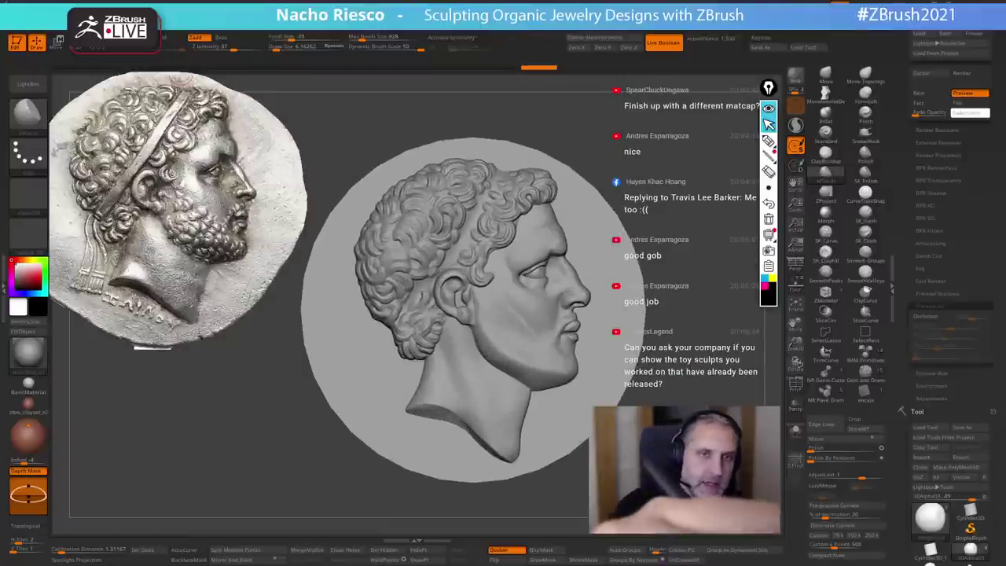
- Open the grey material's modifiers, set its cavity colour to red, and try red on colour B before restoring it to white
left_click(320, 16)
left_click(302, 23)
left_click(931, 262)
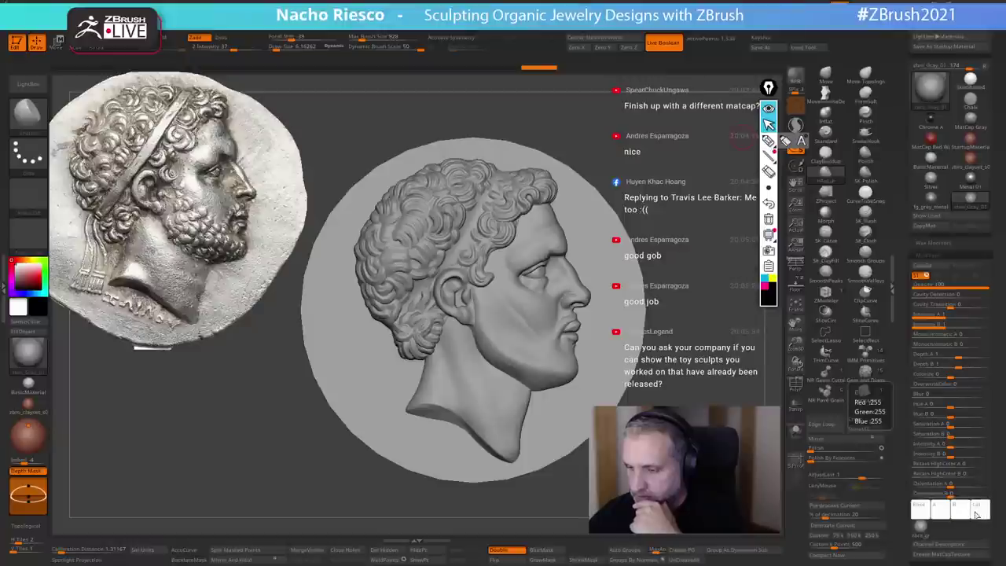
left_click(978, 515)
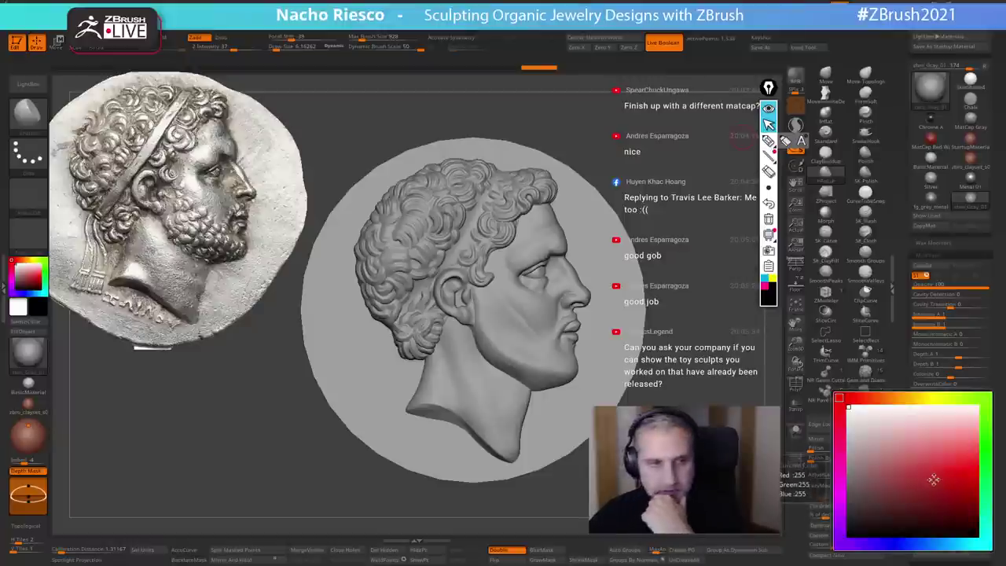
left_click(959, 501)
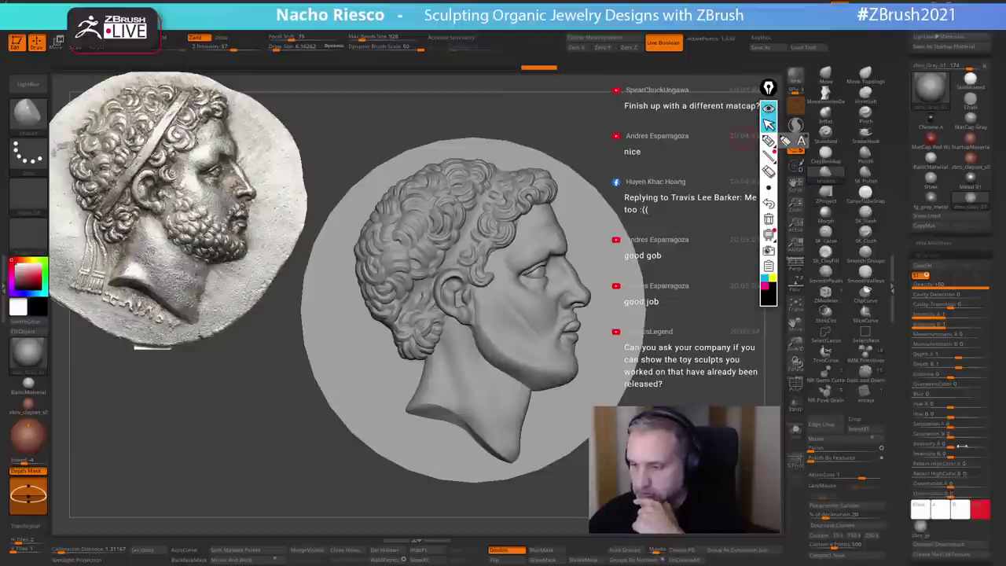
left_click(962, 514)
left_click(951, 477)
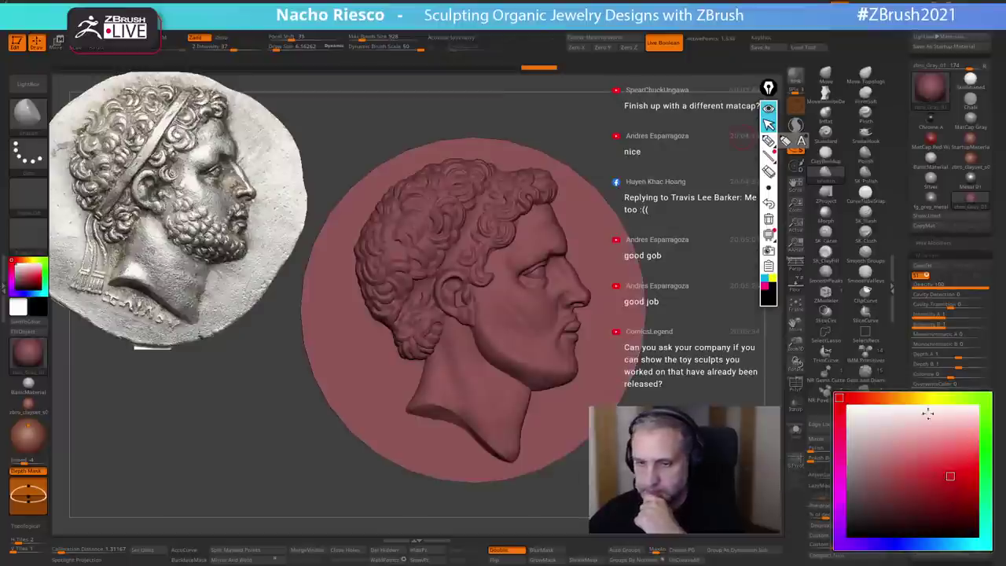
left_click(847, 408)
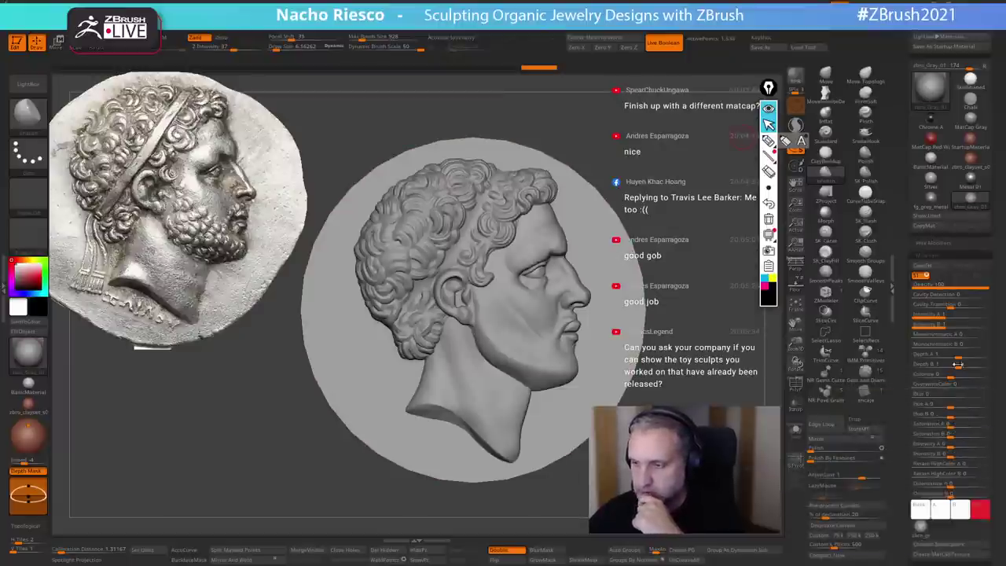
- Set the material's Cavity Transition to 0.59689, Cavity Detection to 0.7388 and Depth A to 3.52713, with a dark red cavity colour
left_click_drag(947, 297, 967, 304)
left_click(962, 298)
left_click(968, 295)
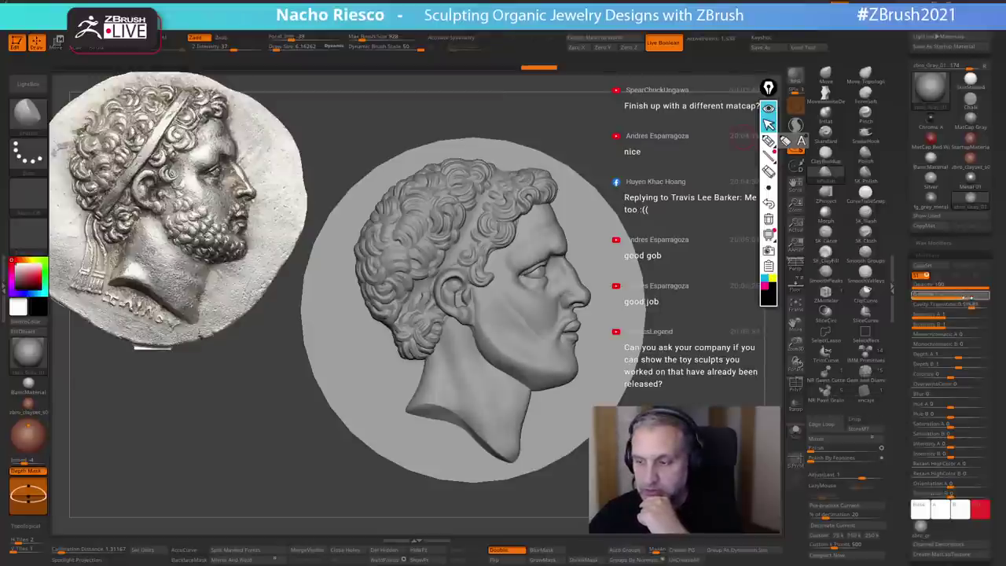
left_click(980, 514)
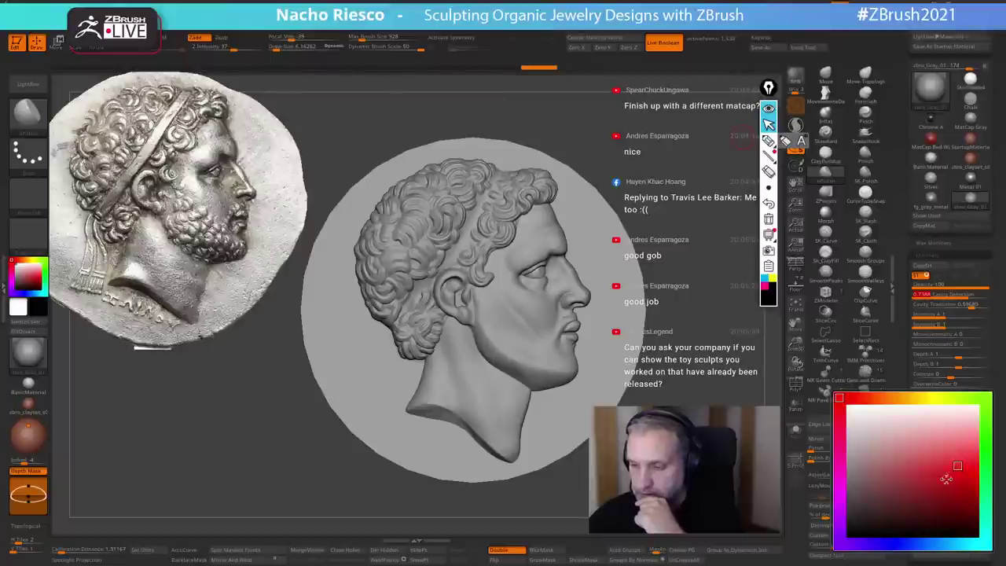
left_click(941, 515)
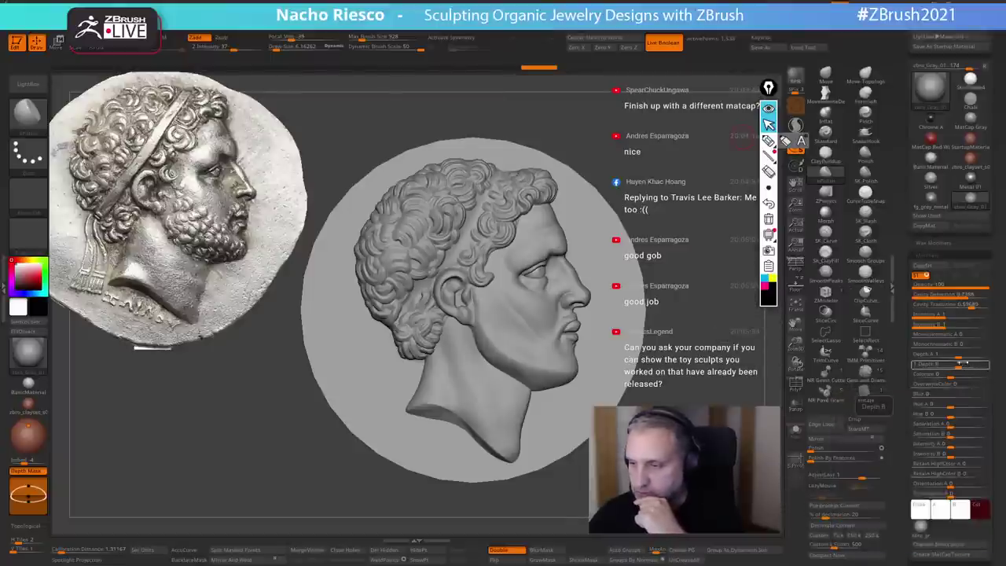
left_click(968, 356)
left_click_drag(968, 356, 975, 358)
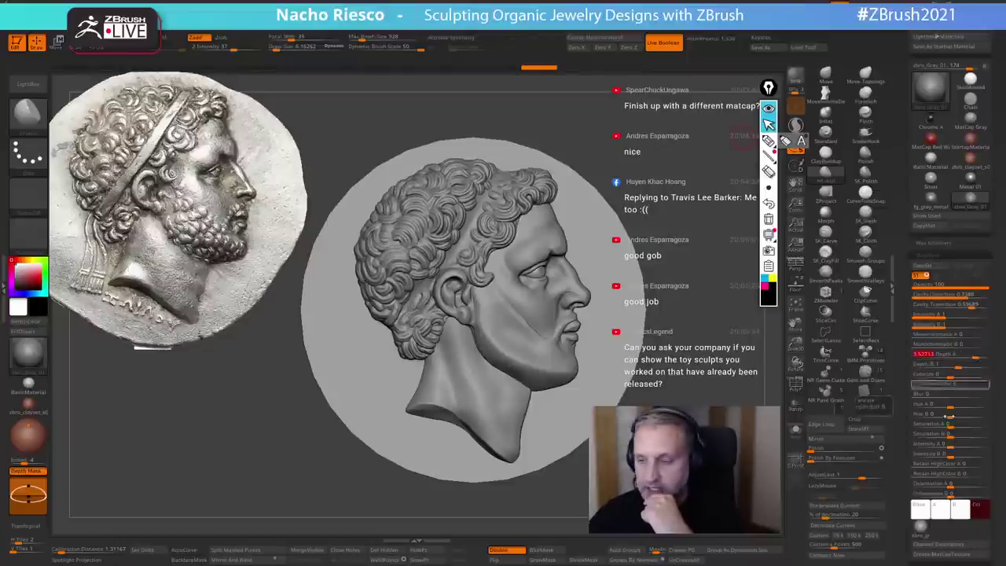
- Try pale pink on the grey material's colour B, return it to white, and tint colour A pale pink
left_click(962, 513)
left_click(922, 439)
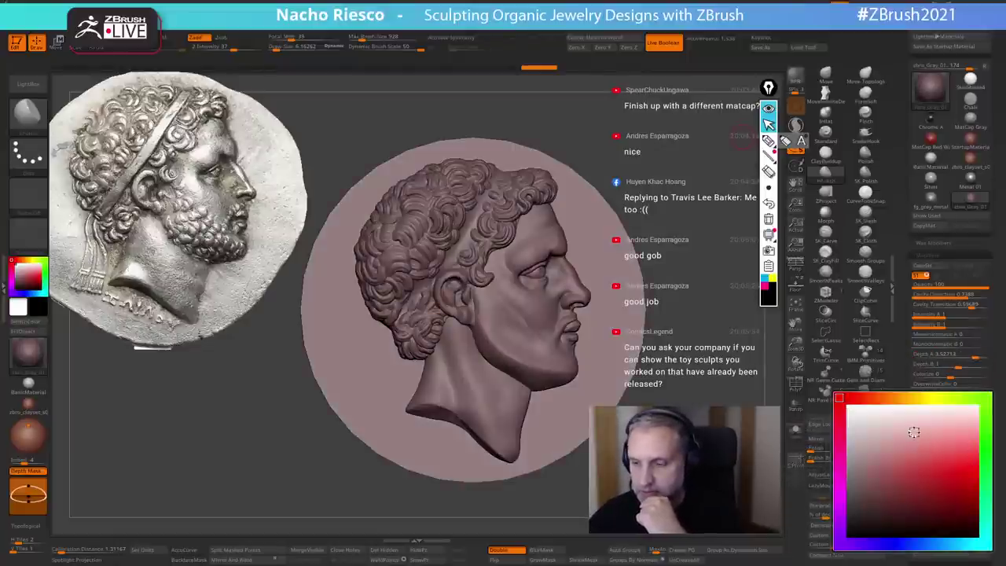
left_click(920, 431)
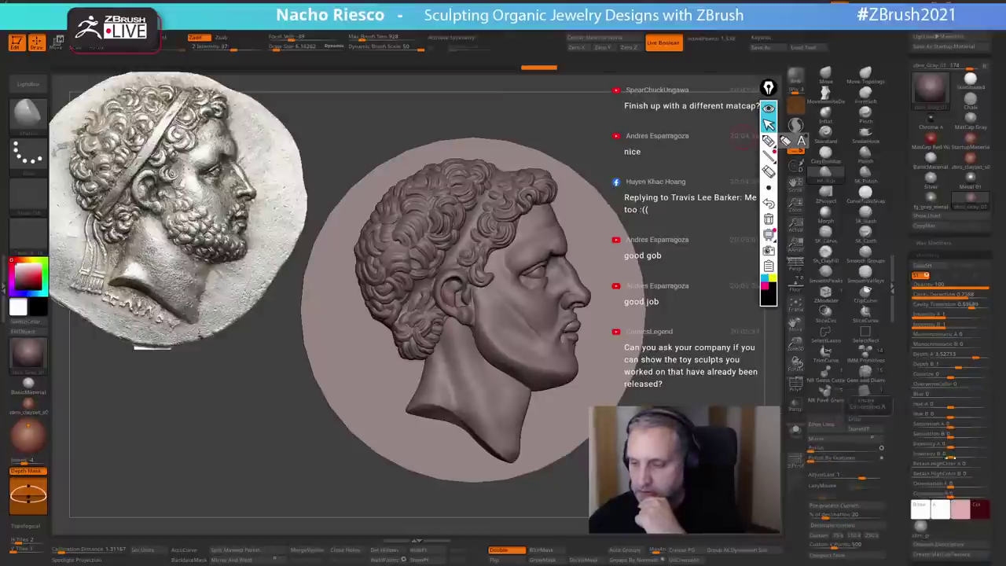
left_click(960, 509)
left_click(863, 407)
left_click(945, 508)
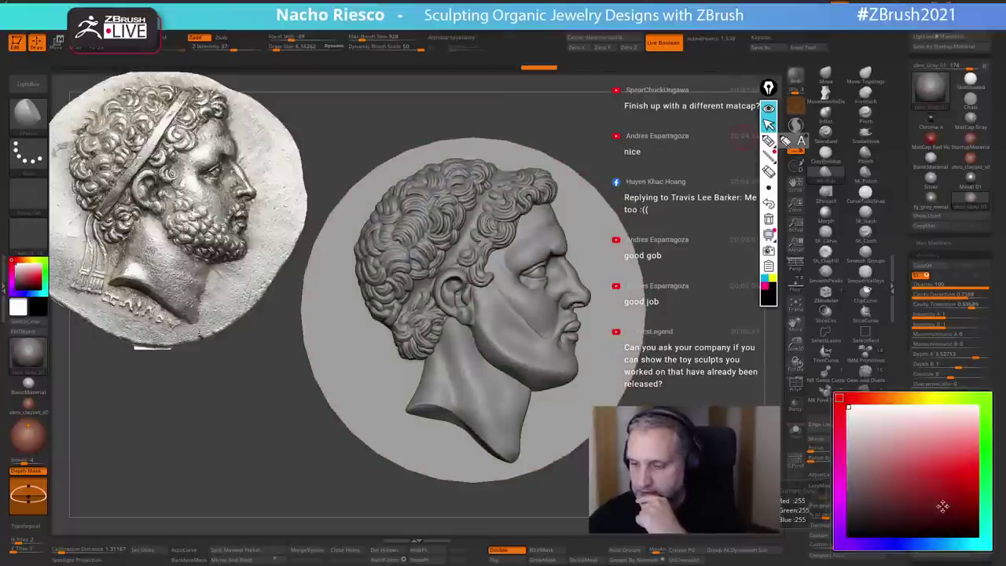
left_click(947, 460)
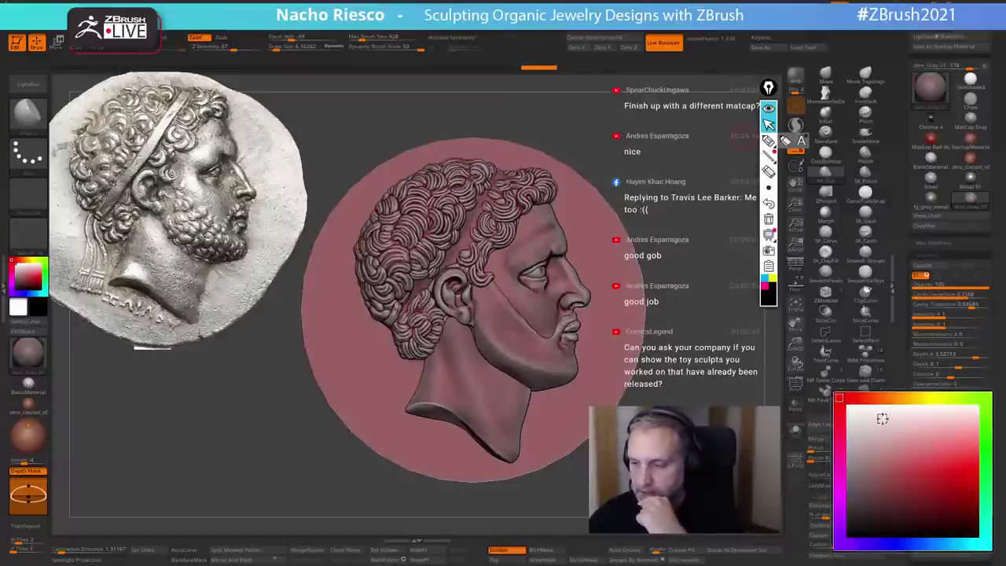
left_click(883, 418)
mouse_move(888, 426)
left_mouse_down()
mouse_move(914, 420)
mouse_move(932, 431)
left_mouse_up()
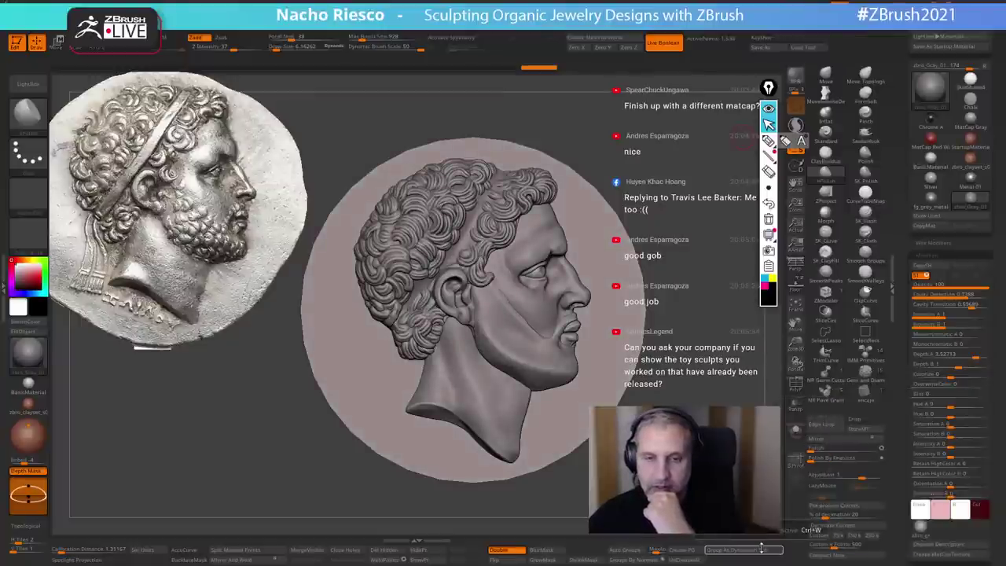
- Try the Silver material on the relief and set its cavity colour to red
left_click(28, 352)
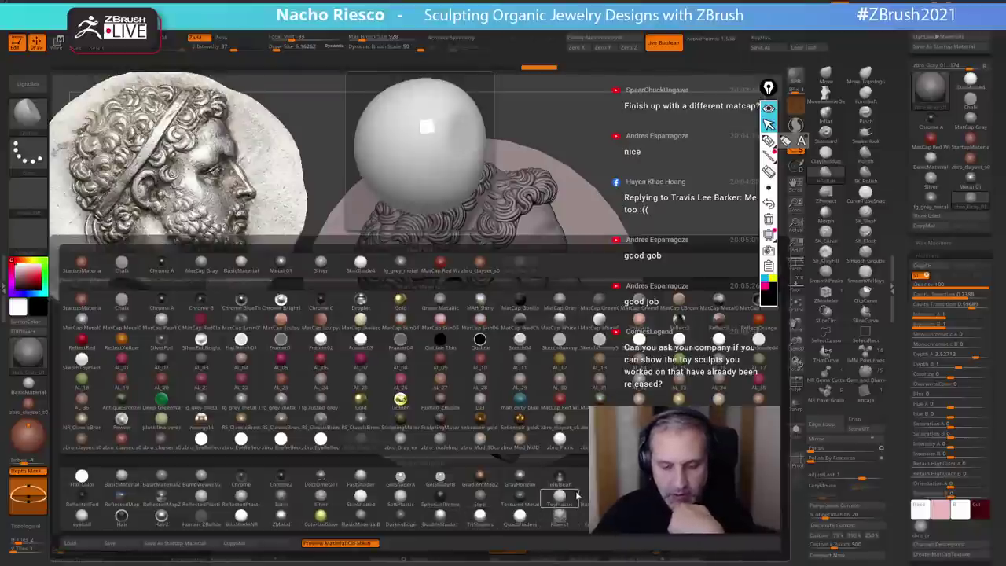
left_click(336, 507)
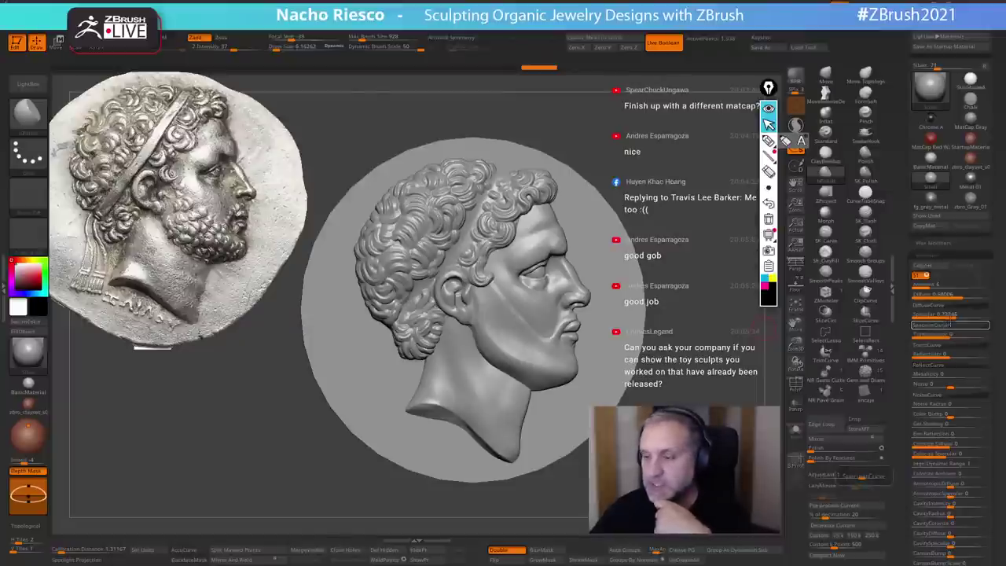
scroll(902, 467, "down", 3)
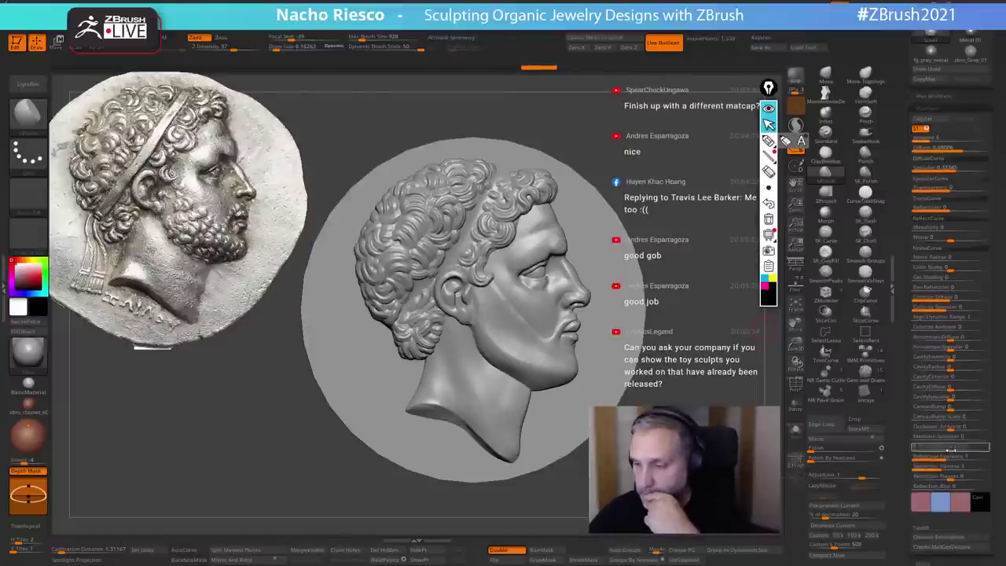
left_click(945, 475)
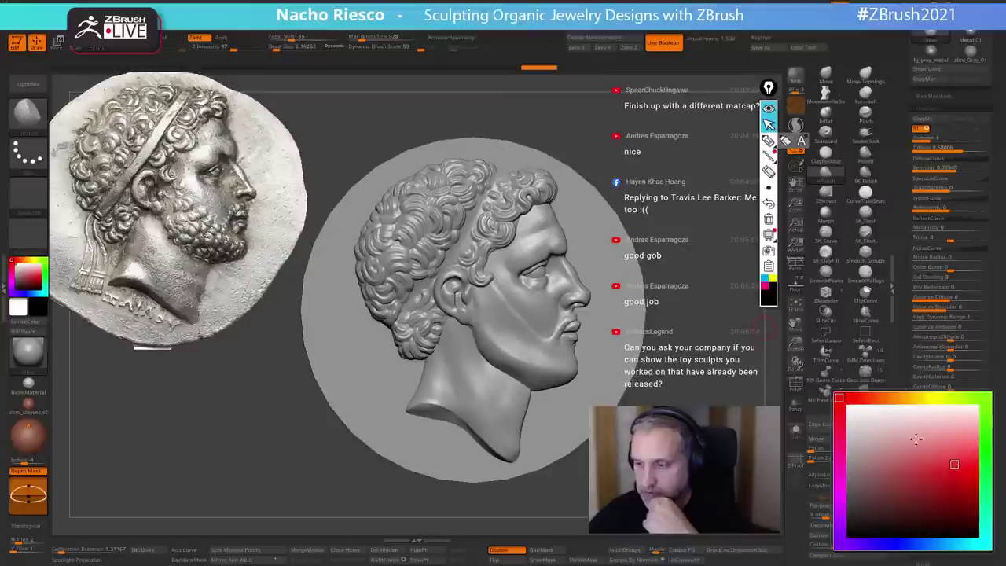
left_click(954, 462)
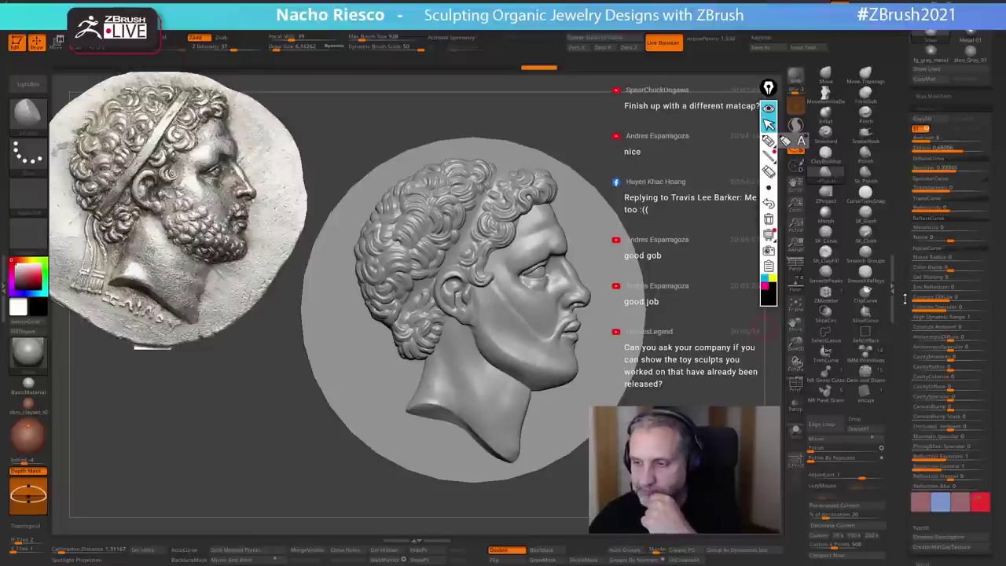
scroll(904, 299, "up", 2)
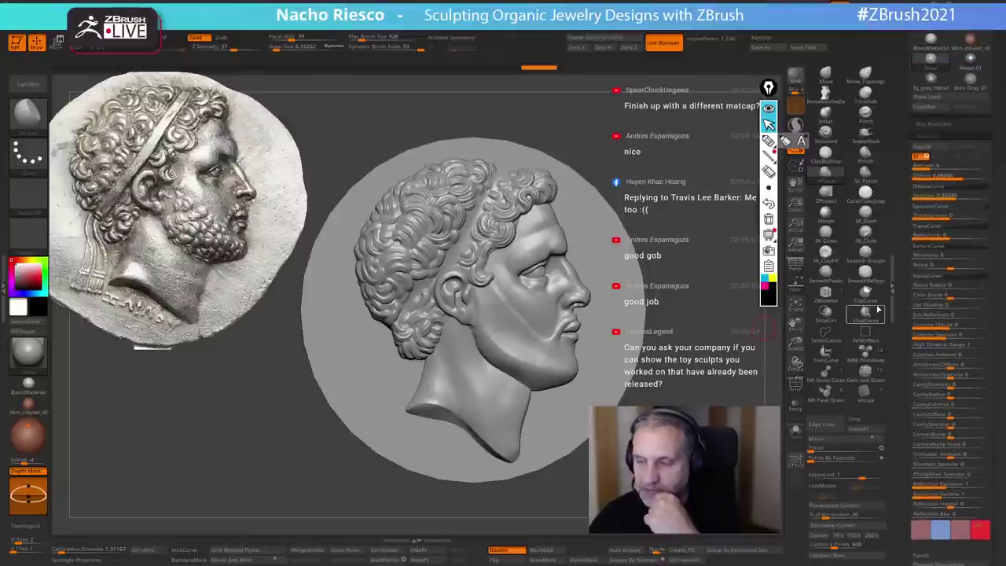
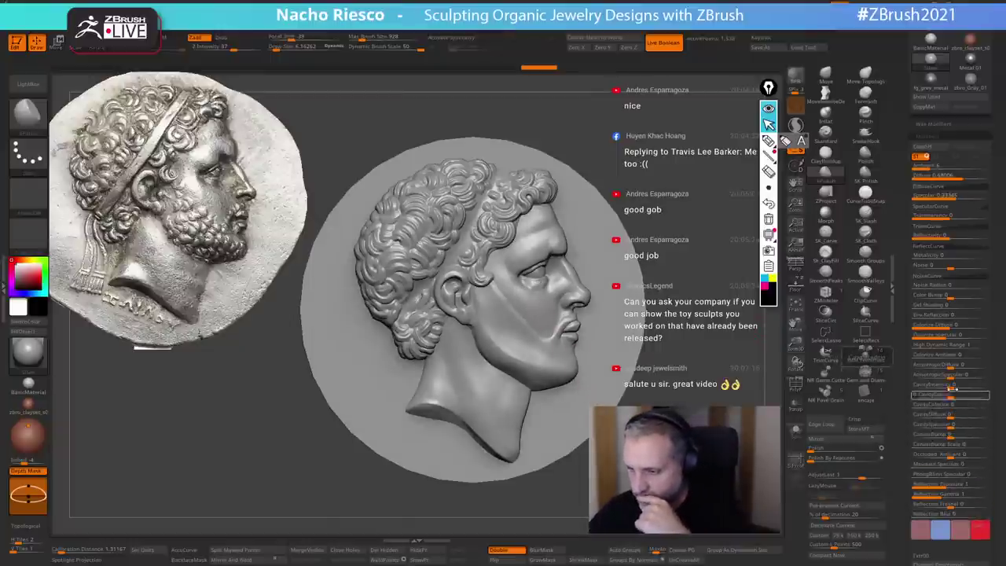
- Set the Silver material's cavity intensity to about 223.6 and cavity radius to 4, and darken its cavity colour to deep red
left_click(961, 386)
left_click_drag(963, 386, 968, 386)
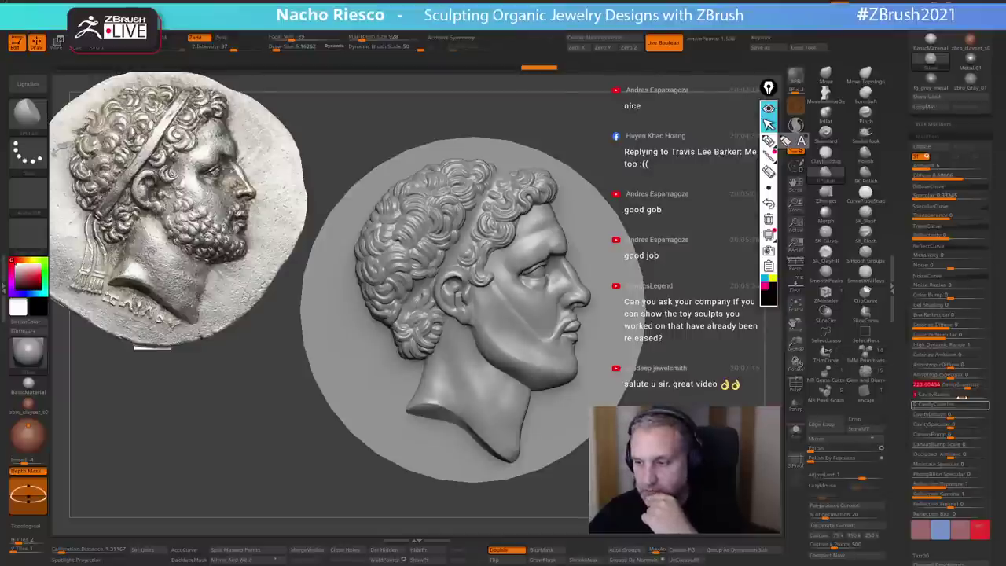
left_click(976, 396)
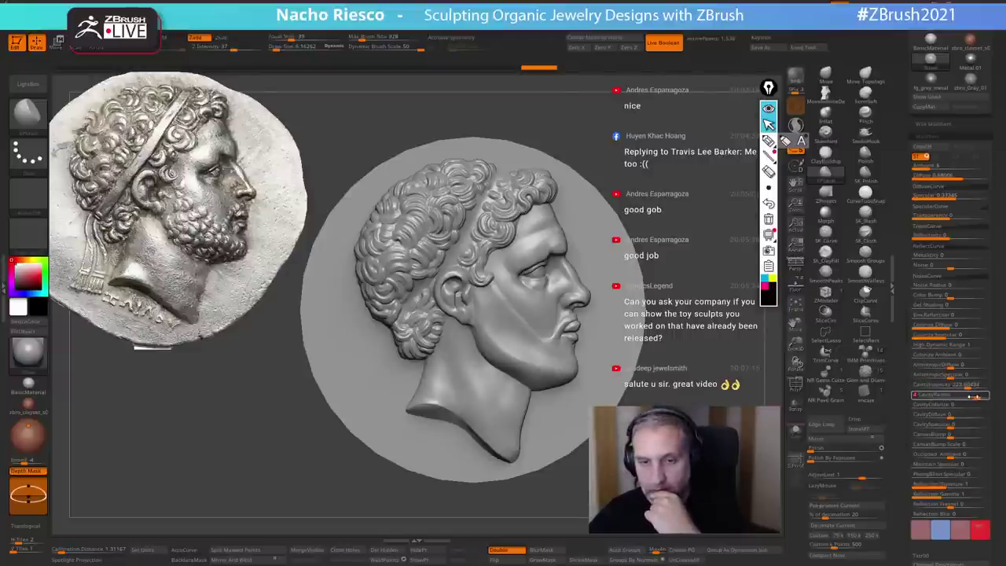
left_click(981, 530)
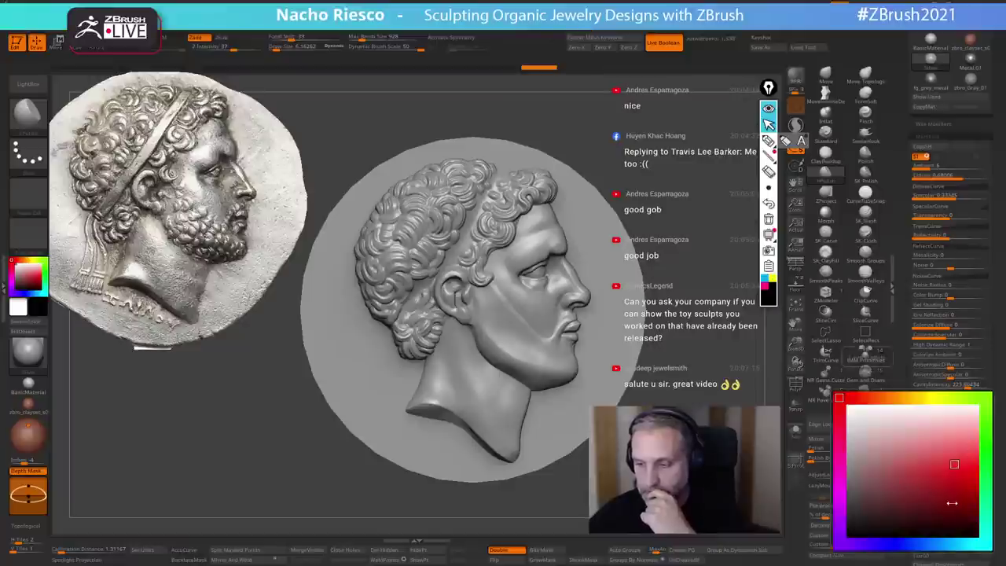
left_click(951, 479)
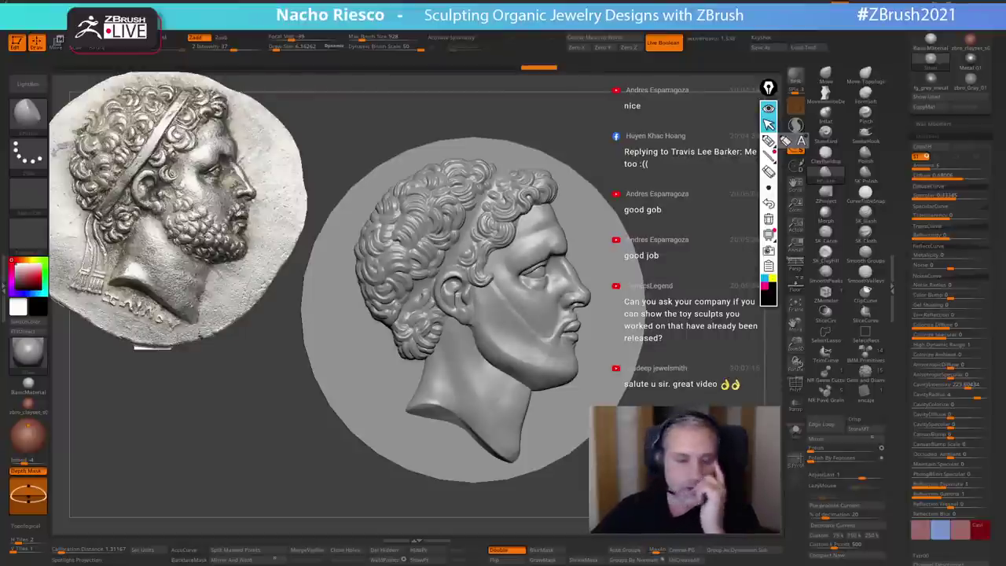
- Apply a lighter grey zbro material with multiple shaders to the relief and inspect the curls up close
left_click(28, 354)
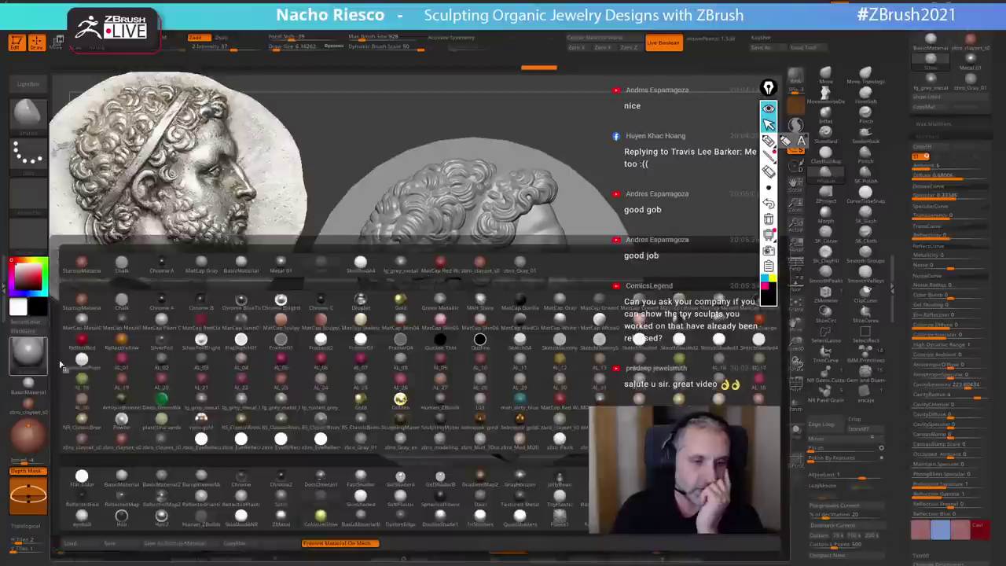
left_click(383, 450)
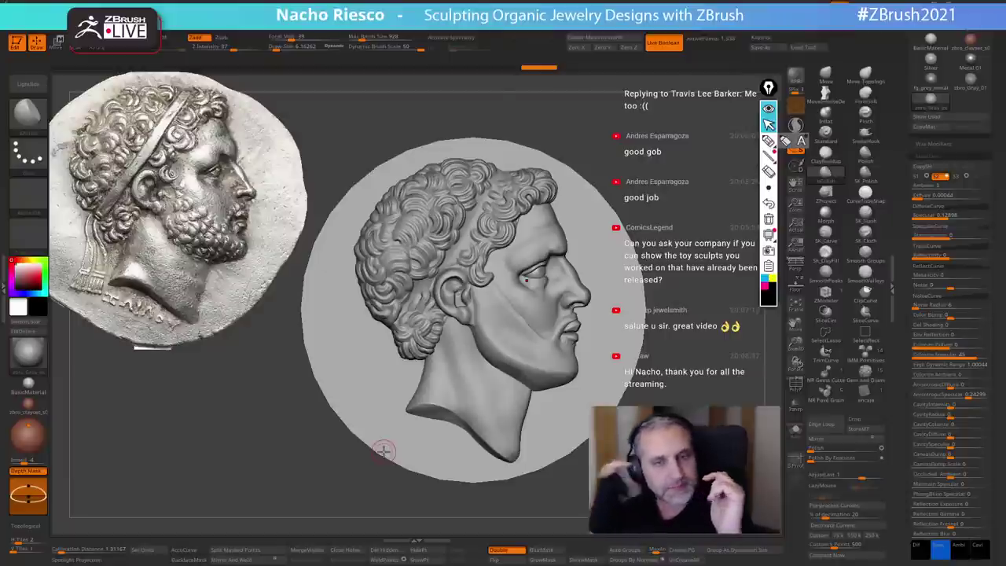
left_click_drag(705, 286, 731, 326)
right_click_drag(477, 276, 517, 356, "alt")
scroll(512, 356, "up", 8)
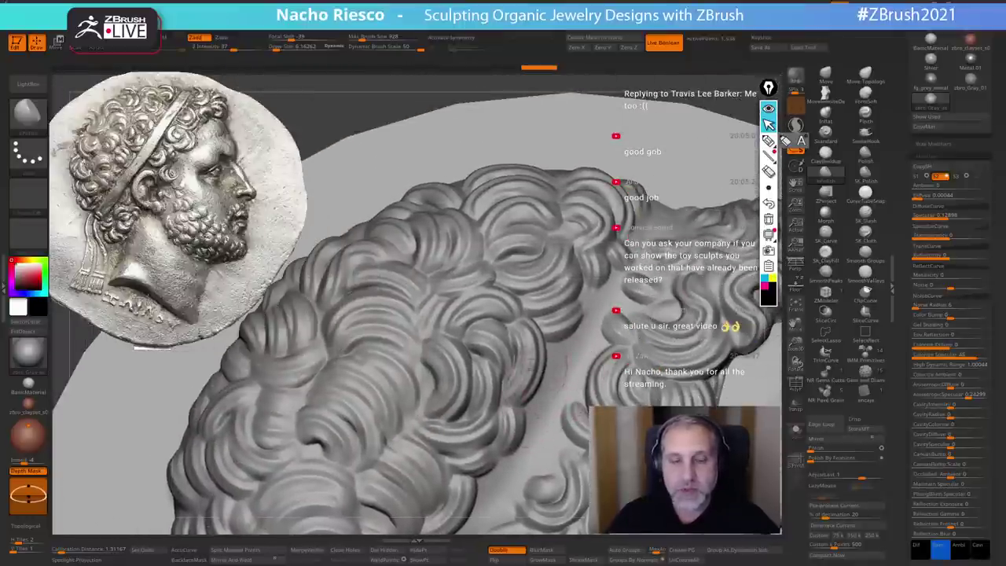
- Examine the whole medallion relief and its curls against the coin reference
right_click_drag(561, 378, 602, 281, "alt")
left_click_drag(743, 275, 625, 180, "alt")
scroll(583, 229, "down", 3)
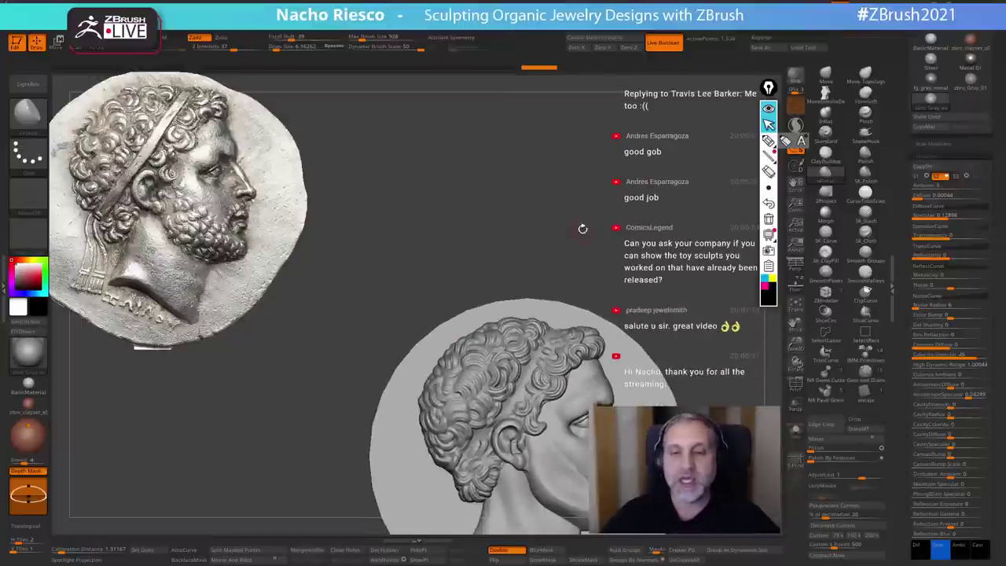
left_click_drag(682, 465, 621, 299, "alt")
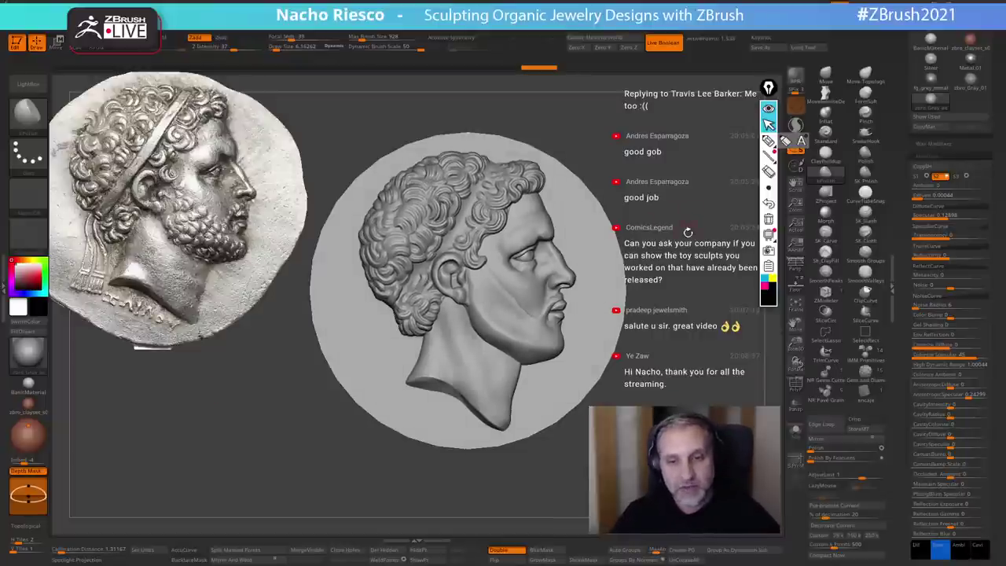
mouse_move(690, 241)
left_mouse_down("alt")
mouse_move(698, 255)
mouse_move(662, 250)
left_mouse_up("alt")
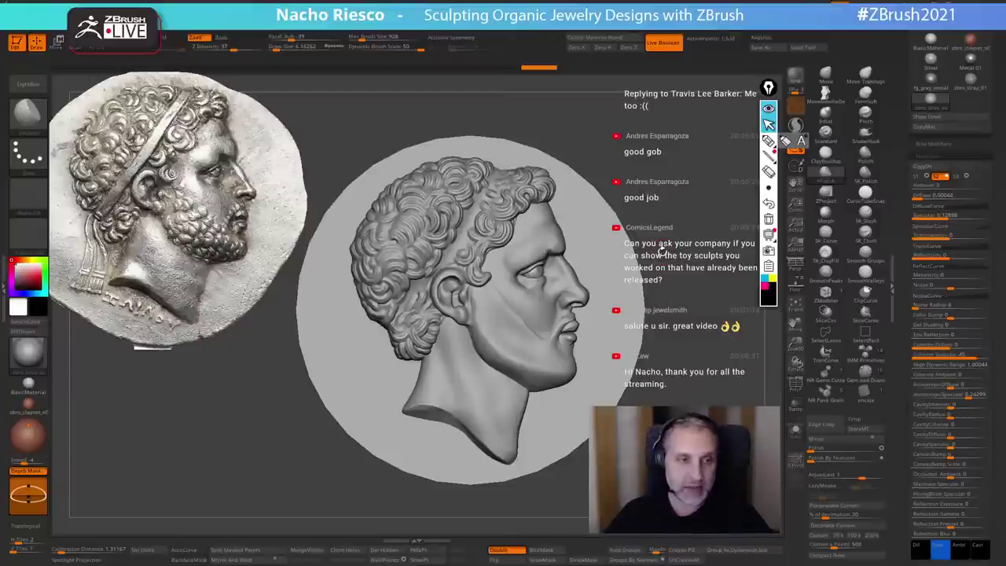
left_click_drag(666, 180, 515, 279, "alt")
left_click_drag(516, 318, 274, 200)
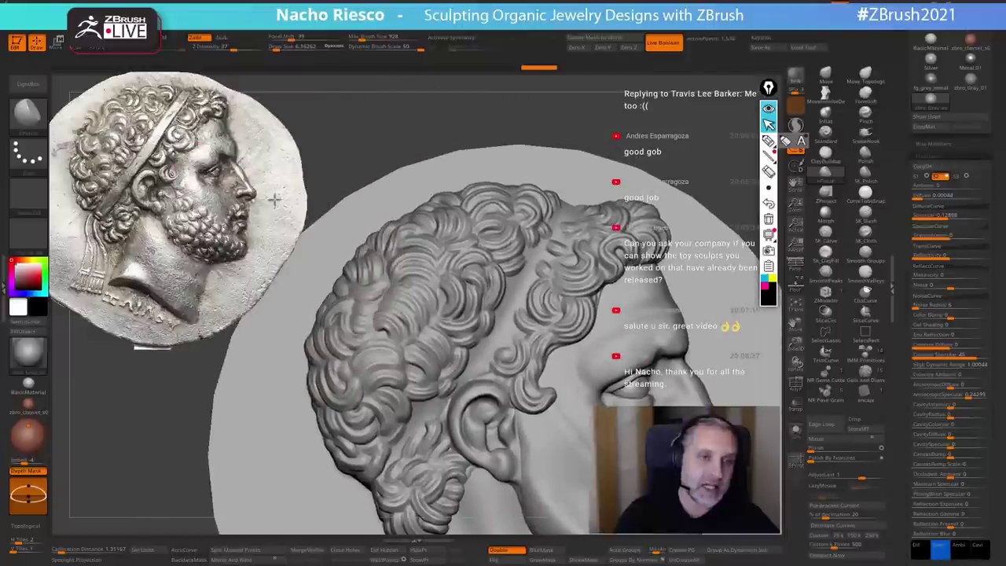
- Polish the curls above the ear and beside the hairline using the SK_Polish brush at a draw size of about 3.5
left_click(865, 171)
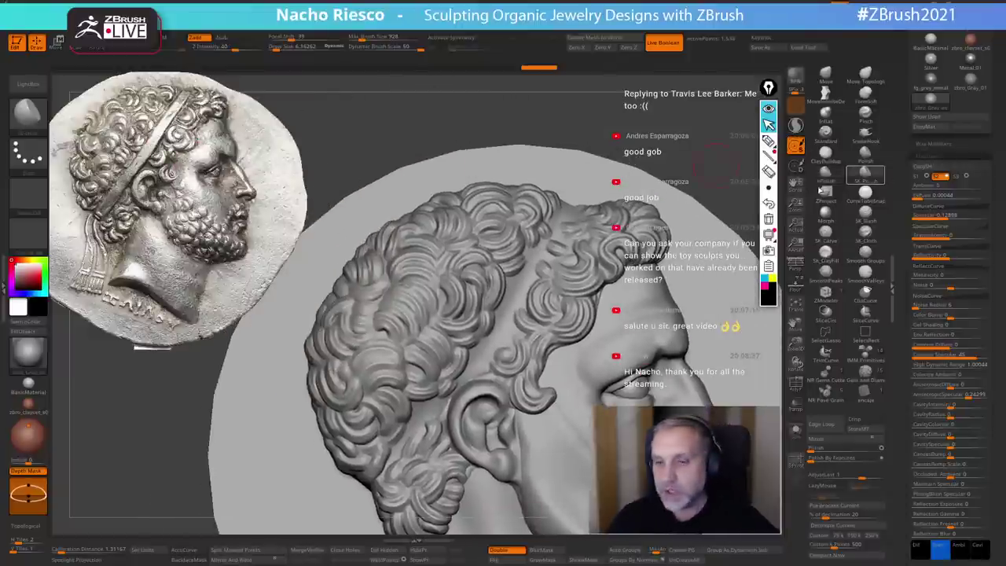
left_click(497, 297, "alt")
mouse_move(497, 298)
right_mouse_down("ctrl")
mouse_move(548, 324)
mouse_move(552, 289)
right_mouse_up("ctrl")
right_click_drag(406, 173, 445, 244, "alt")
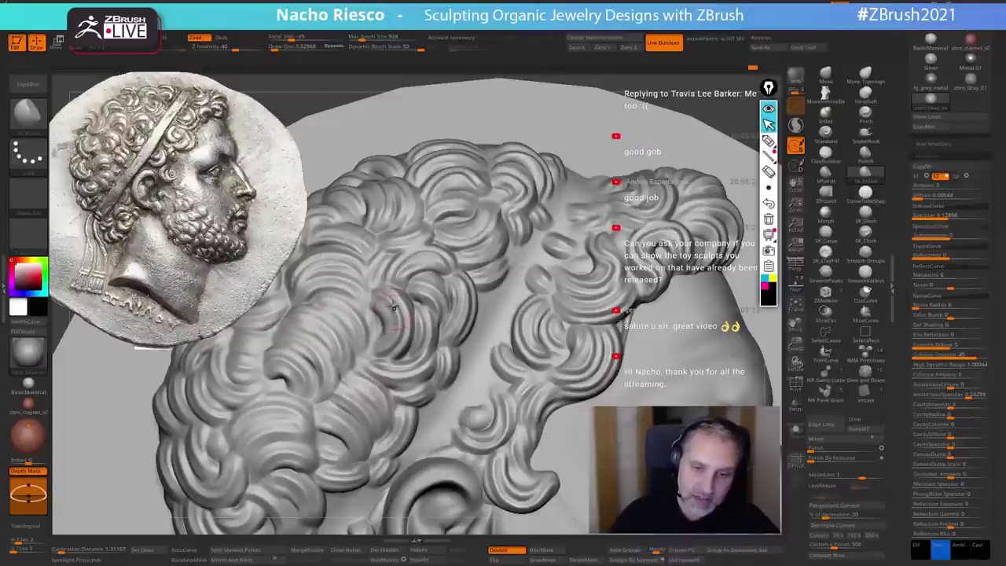
left_click_drag(395, 302, 400, 363)
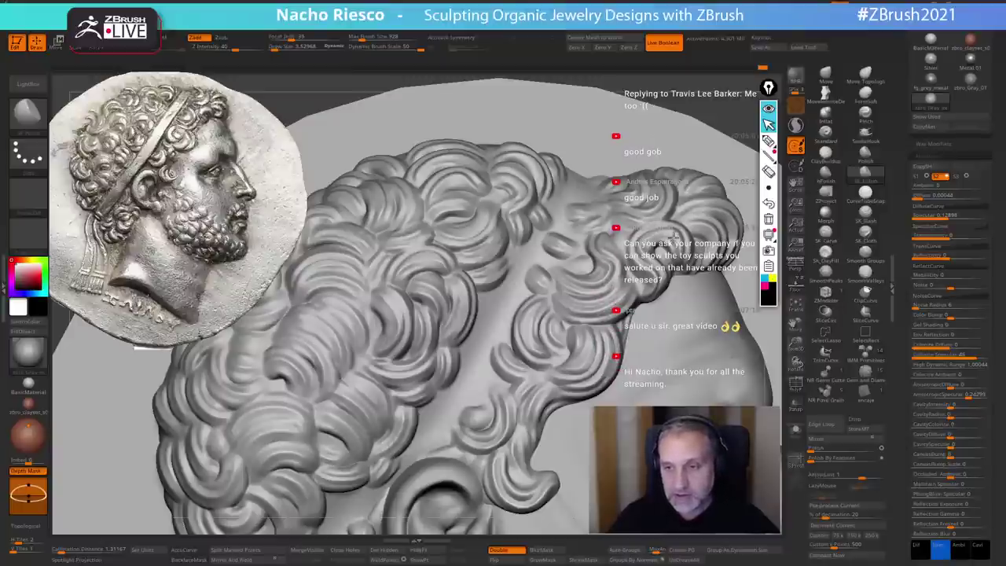
left_click_drag(540, 386, 536, 406)
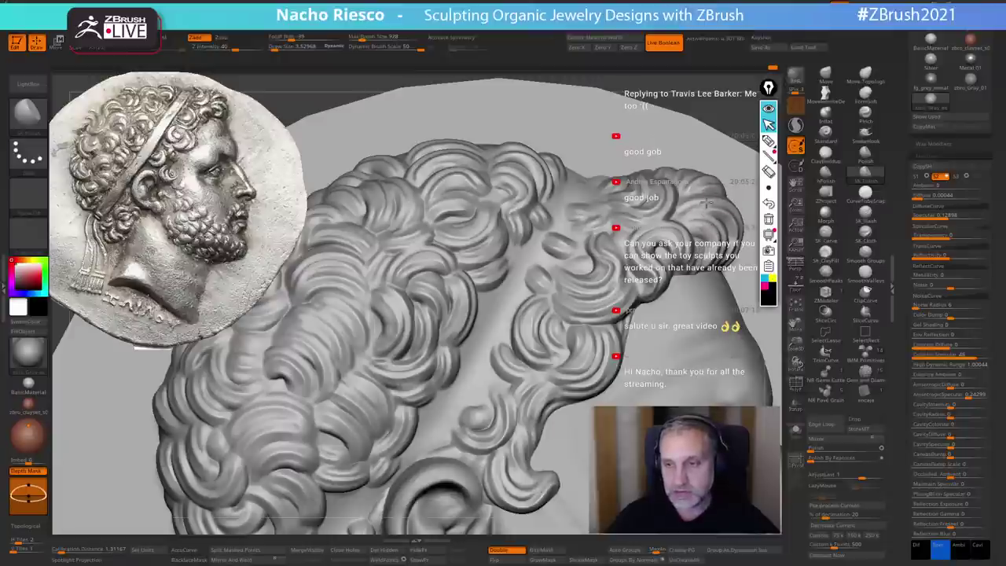
- Enlarge the polish brush to a draw size of about 6.2 and polish the curls at the nape
mouse_move(604, 340)
right_mouse_down("alt")
mouse_move(612, 302)
mouse_move(645, 271)
right_mouse_up("alt")
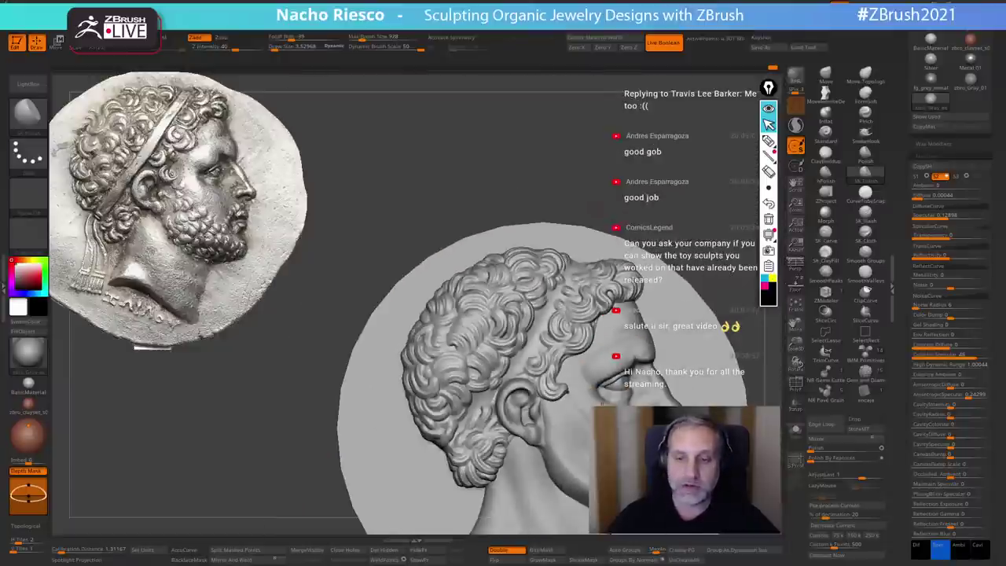
right_click_drag(583, 400, 580, 476, "ctrl")
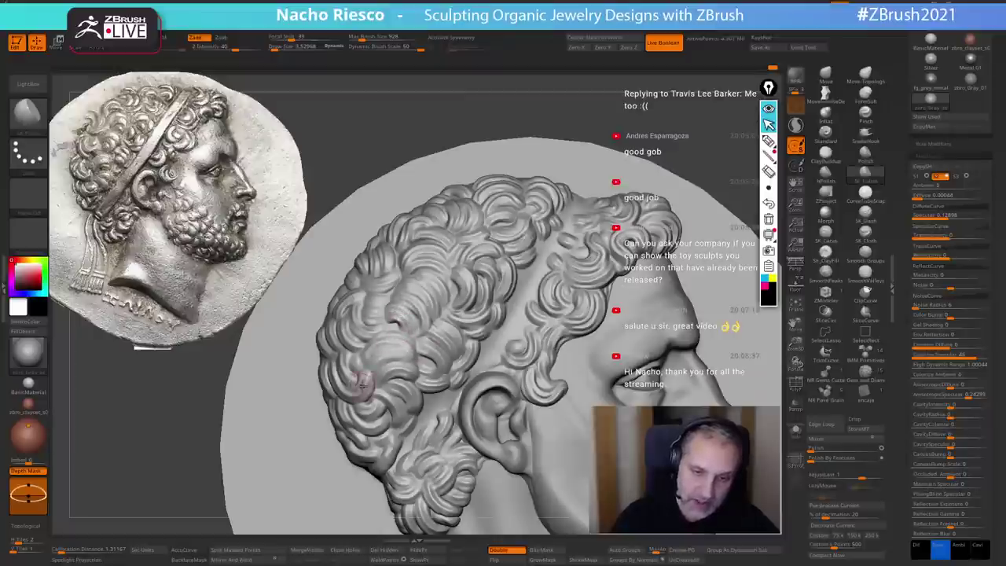
right_click_drag(525, 302, 481, 301)
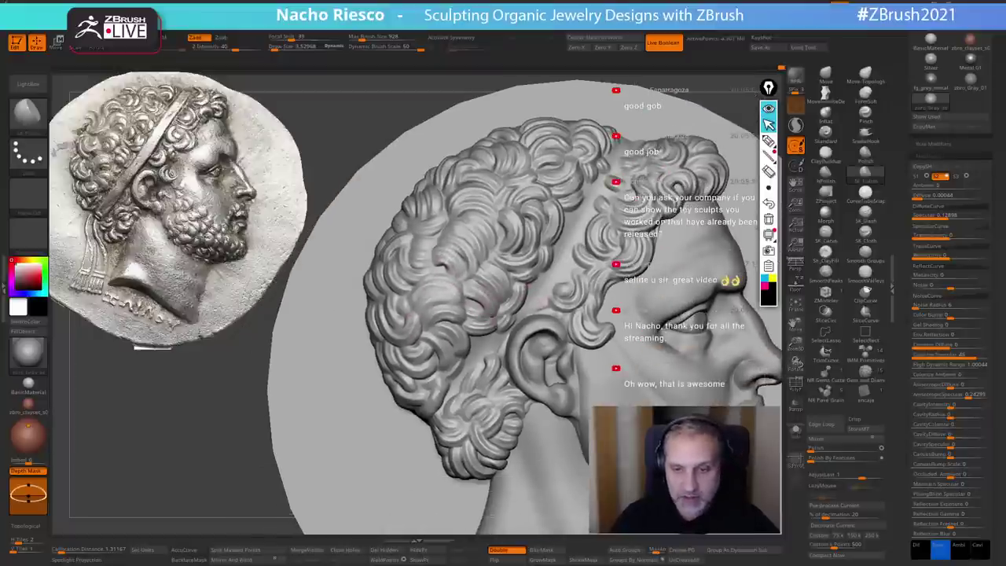
key("s")
mouse_move(501, 400)
left_mouse_down()
mouse_move(495, 426)
mouse_move(507, 415)
mouse_move(477, 422)
mouse_move(473, 444)
mouse_move(478, 402)
left_mouse_up()
mouse_move(489, 456)
left_mouse_down()
mouse_move(483, 441)
mouse_move(468, 447)
left_mouse_up()
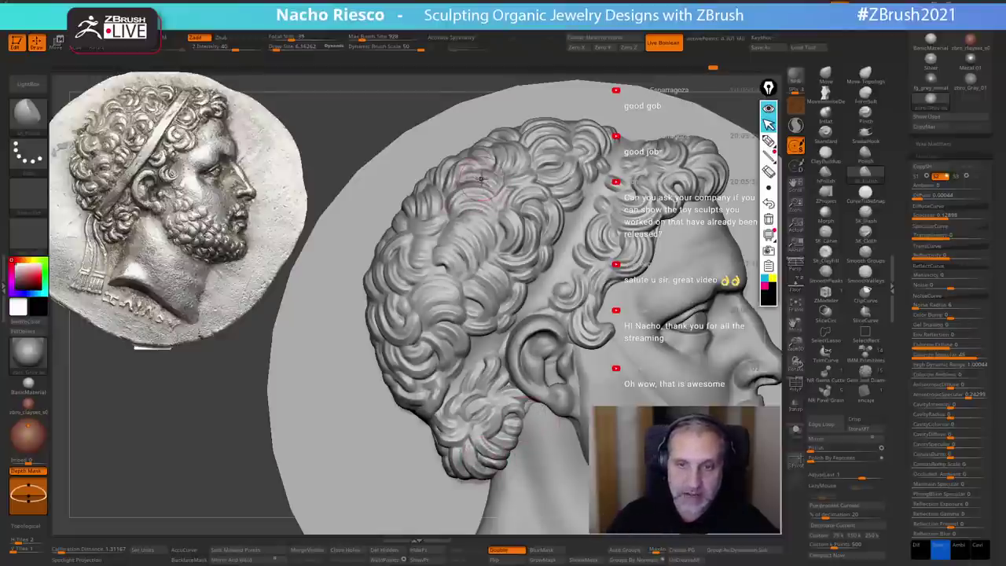
- Polish the curls along the back of the crown and above the forehead, and check the relief from several angles
key("s")
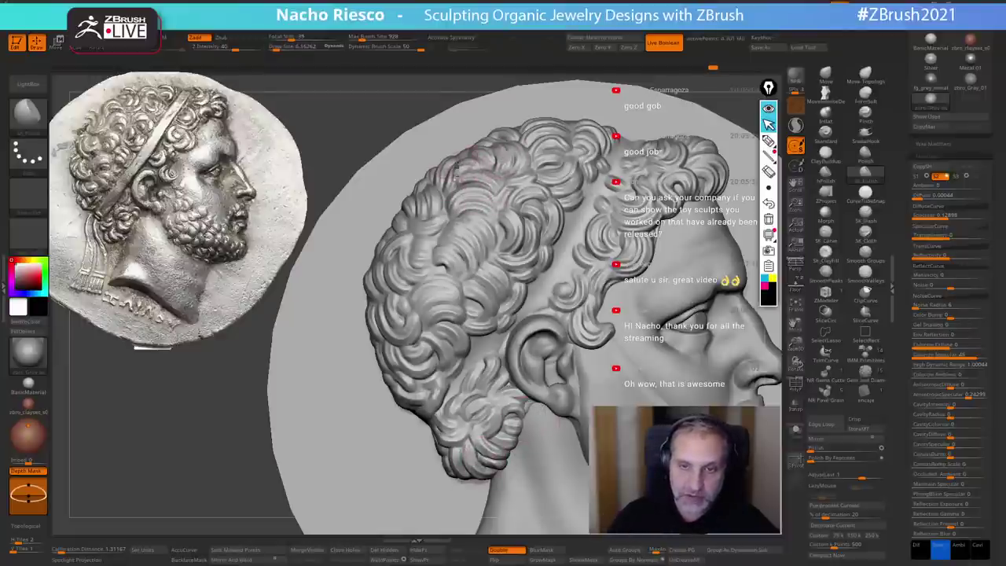
left_click_drag(448, 174, 434, 202)
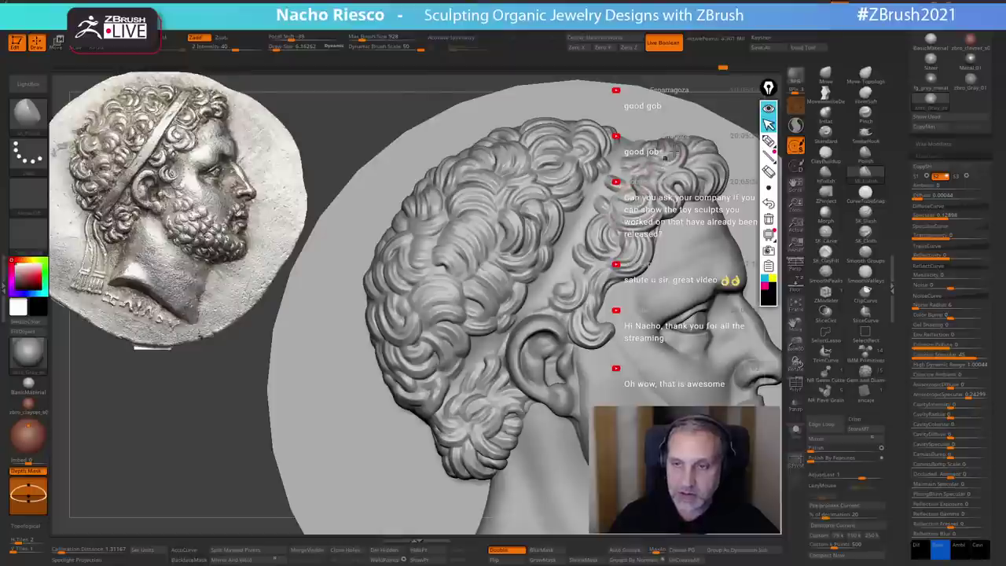
left_click_drag(686, 145, 702, 138)
mouse_move(680, 187)
right_mouse_down()
mouse_move(670, 173)
mouse_move(742, 178)
right_mouse_up()
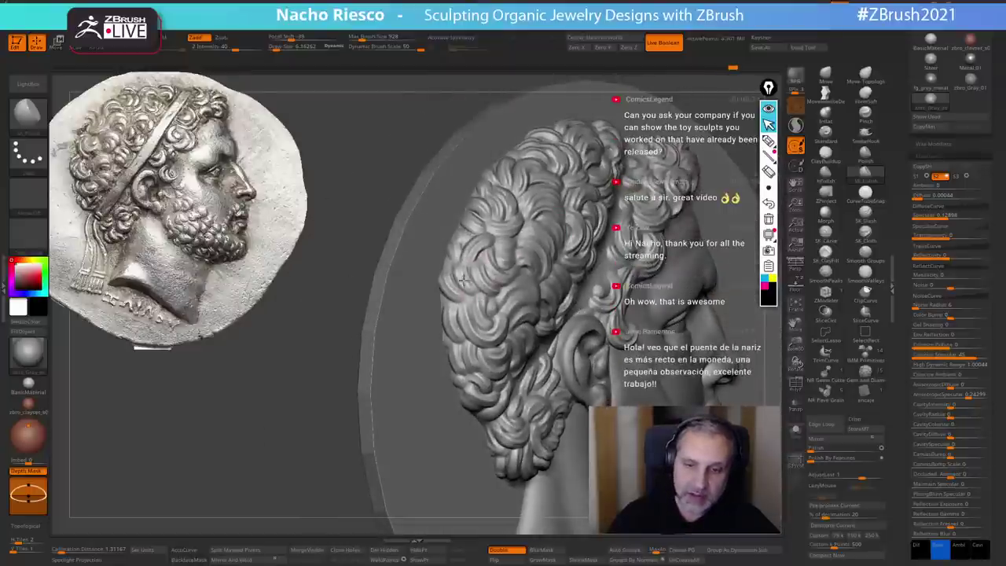
right_click_drag(454, 262, 532, 266, "shift")
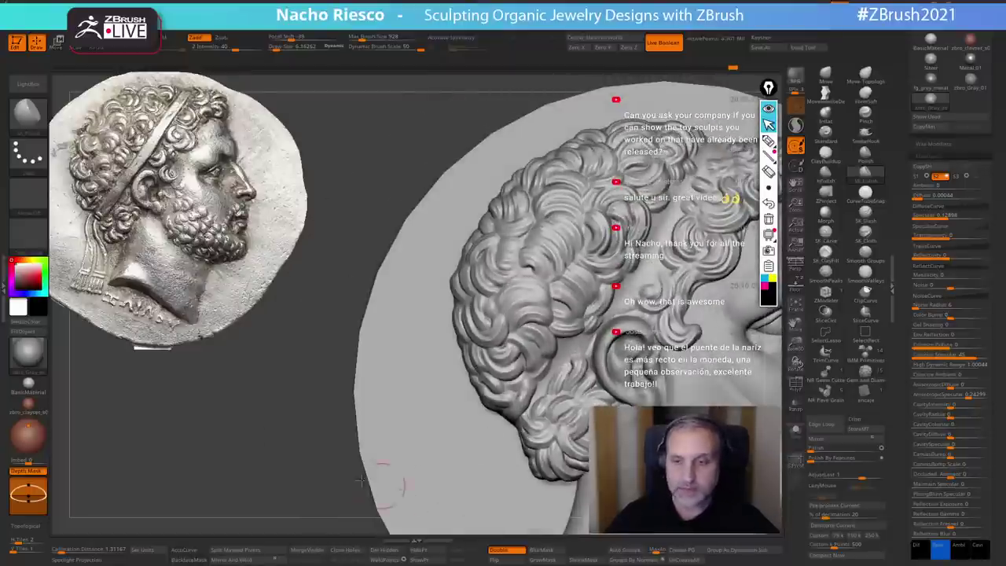
right_click_drag(388, 479, 245, 413, "ctrl")
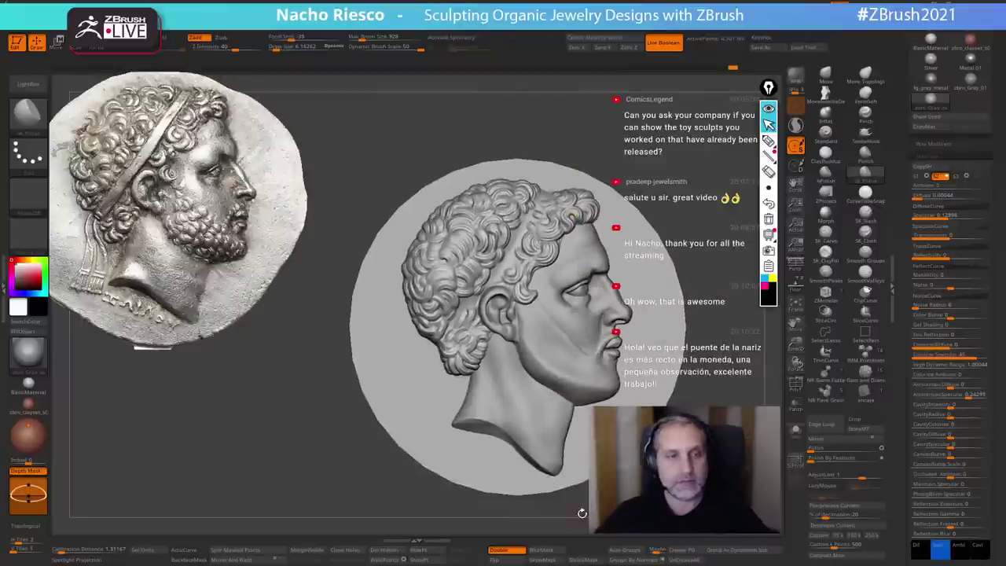
- Add surface noise to the relief, raising the noise scale and adjusting the noise curve in the NoiseMaker preview
left_click_drag(902, 444, 904, 325)
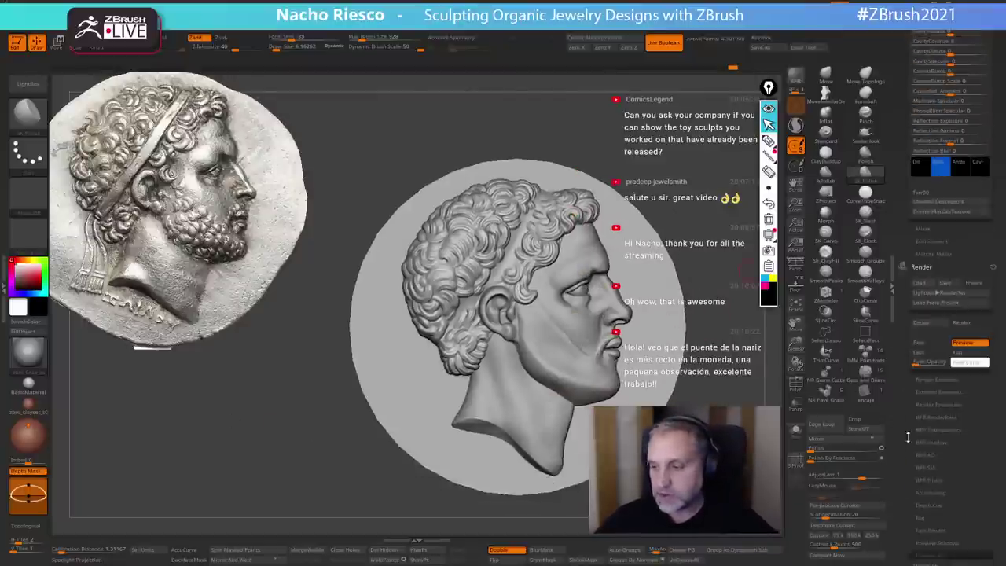
left_click_drag(908, 437, 910, 326)
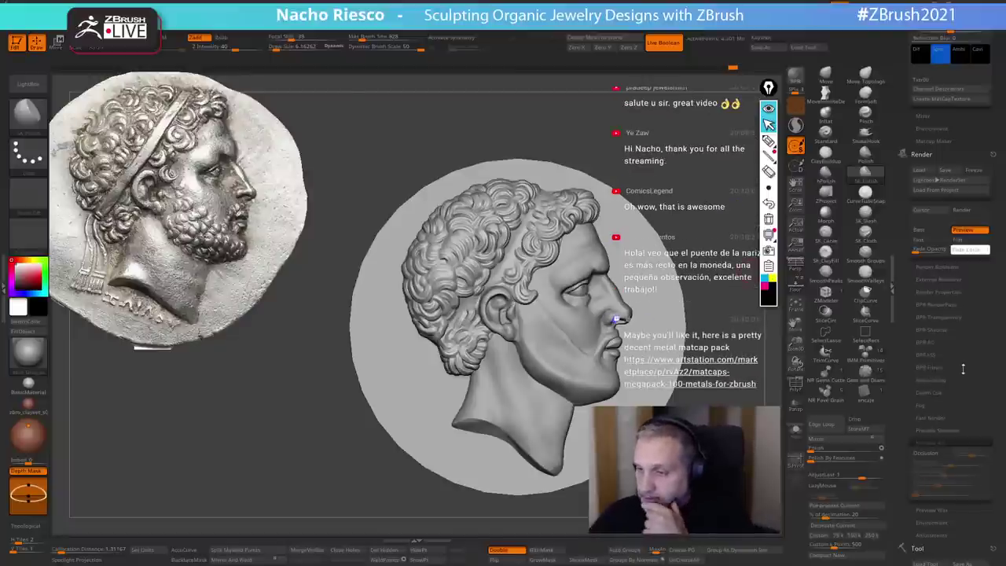
left_click_drag(964, 369, 947, 302)
left_click_drag(898, 437, 897, 323)
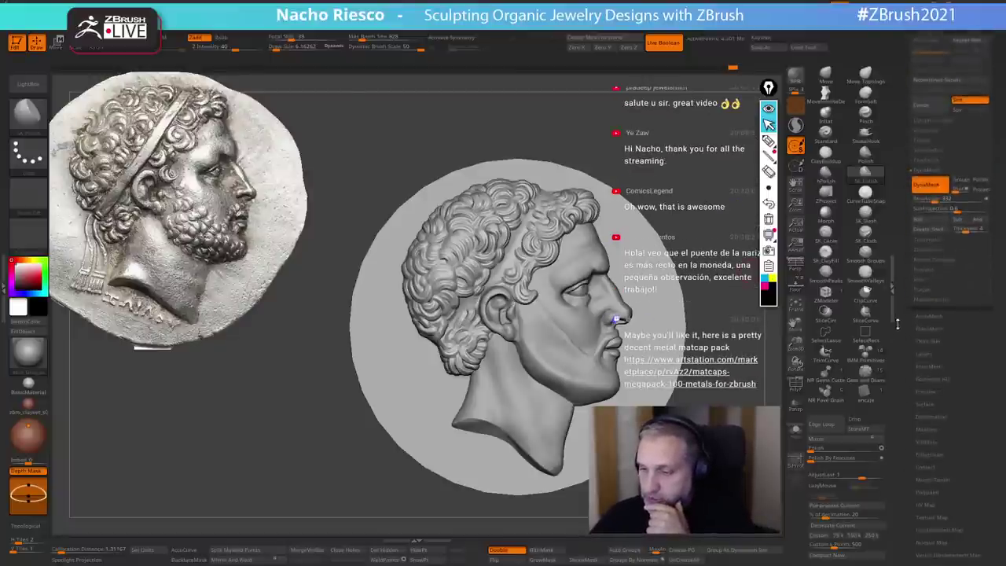
left_click_drag(930, 429, 937, 405)
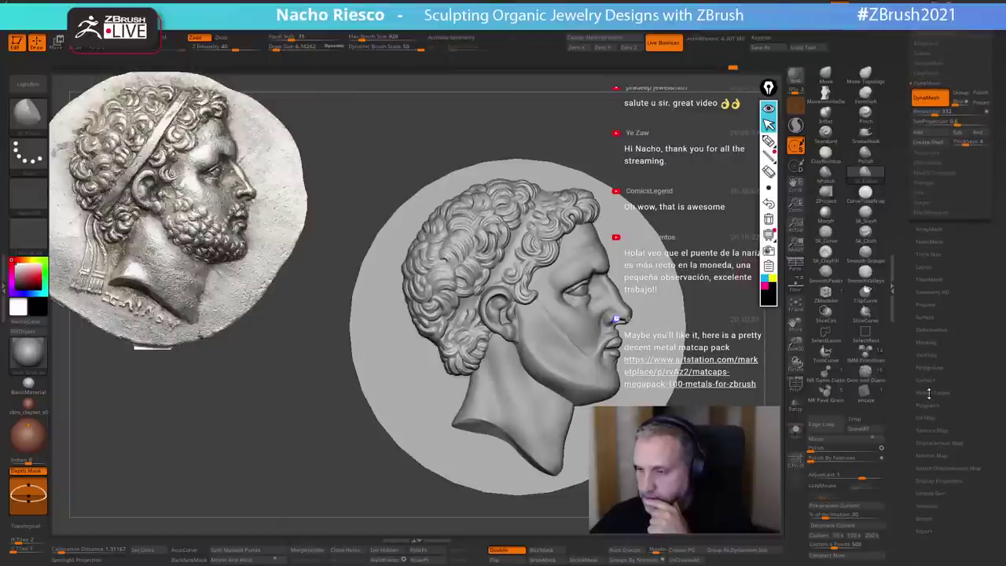
left_click(928, 316)
left_click(930, 344)
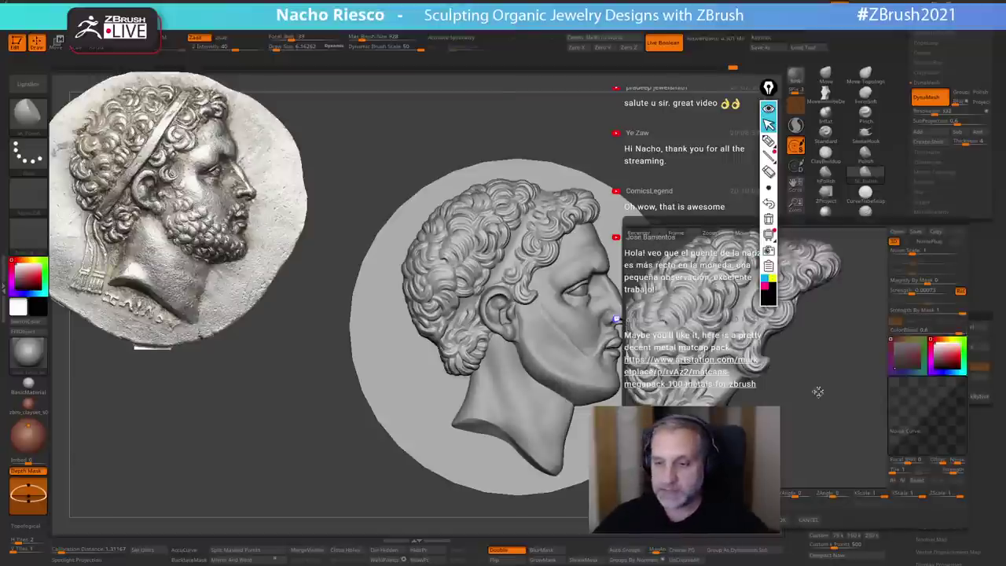
left_click_drag(819, 394, 884, 473, "alt")
left_click_drag(912, 253, 936, 252)
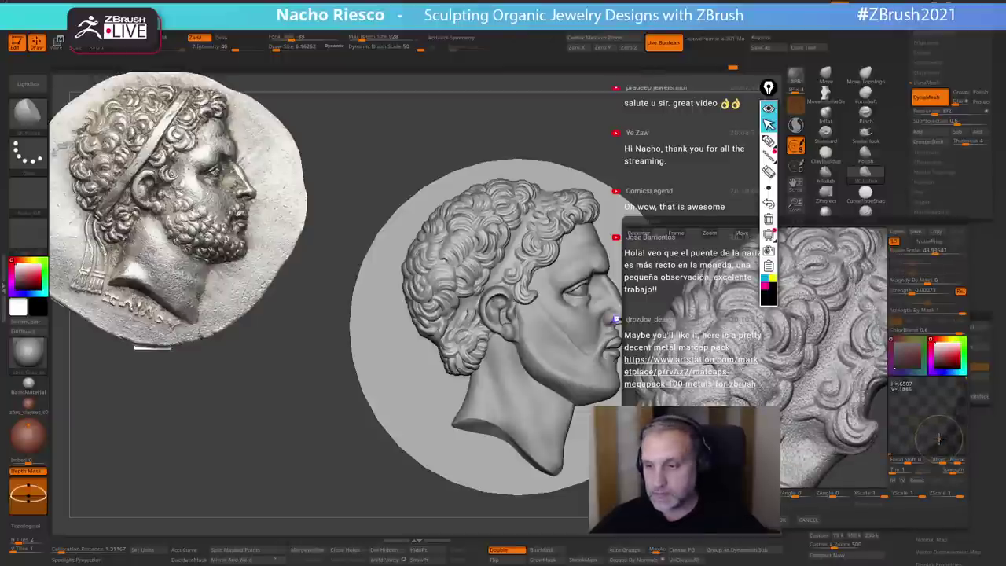
left_click_drag(934, 252, 940, 252)
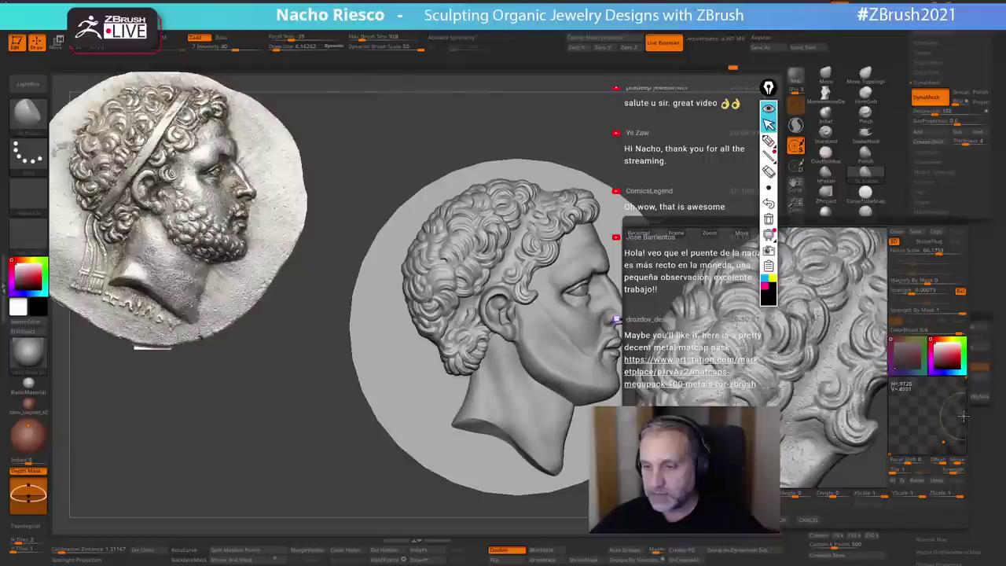
left_click(781, 520)
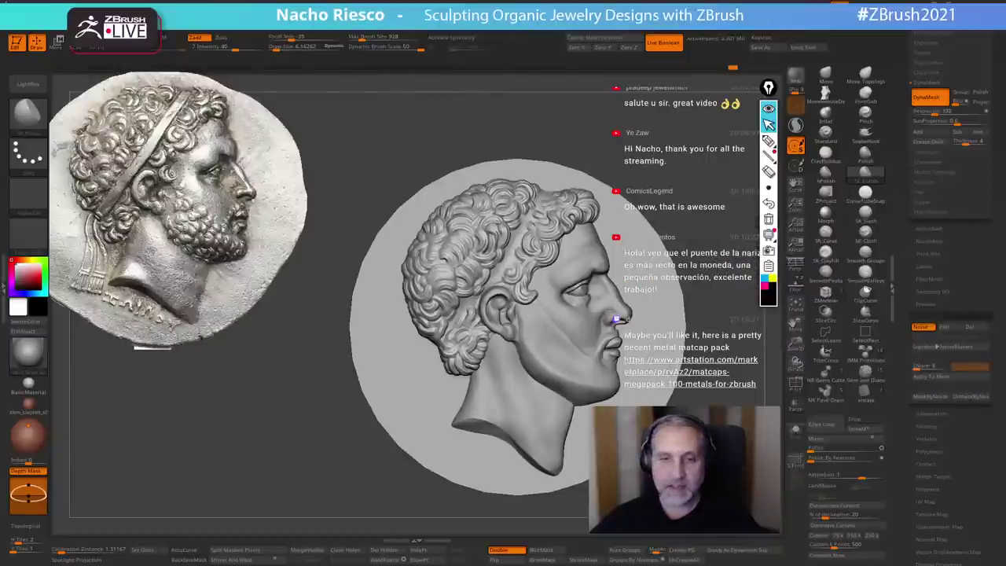
left_click_drag(519, 511, 557, 416)
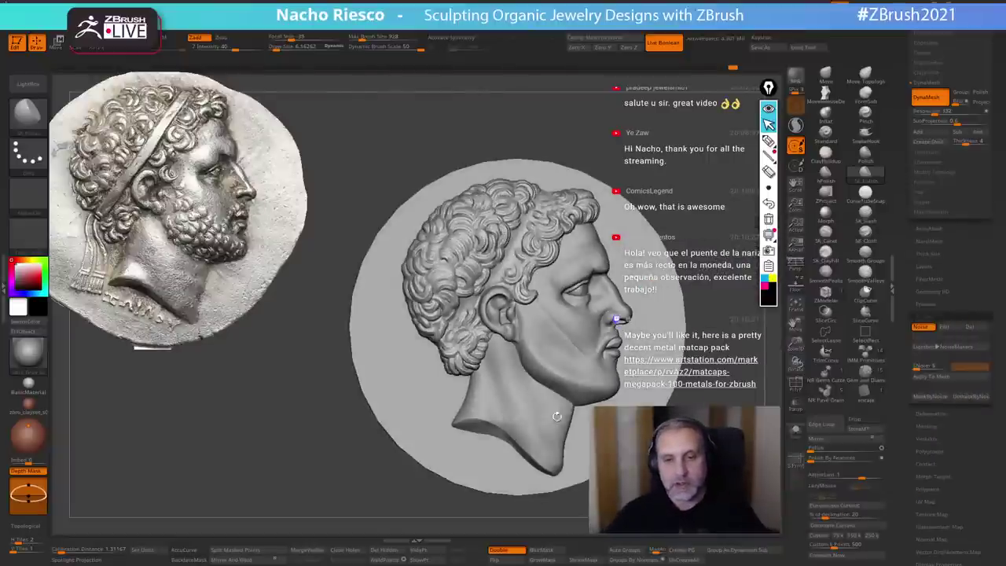
- Try a bronze-toned metallic material on the relief, and switch it to the reddish zbro clay material
left_click(28, 356)
left_click(242, 418)
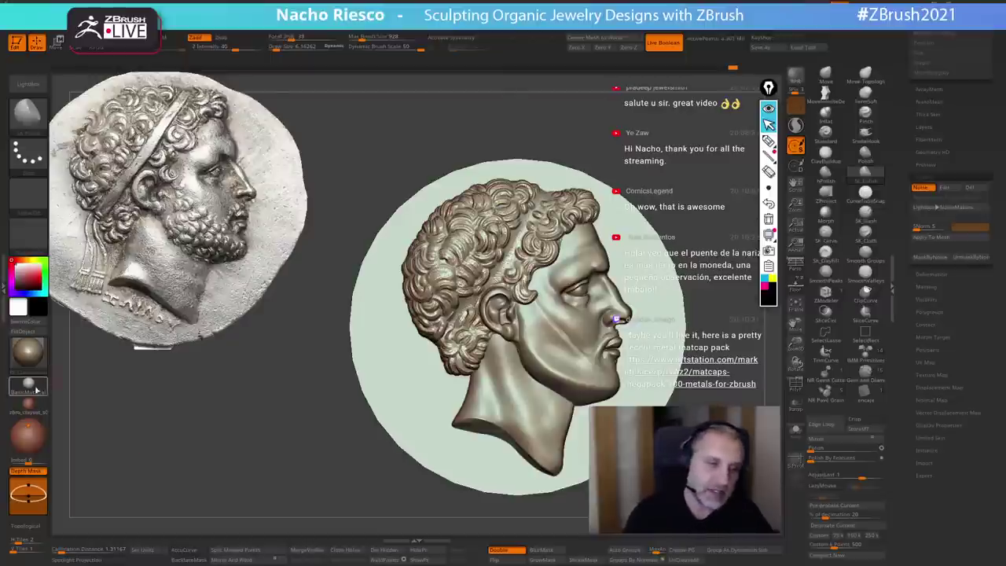
left_click(30, 405)
left_click_drag(181, 440, 157, 417, "alt")
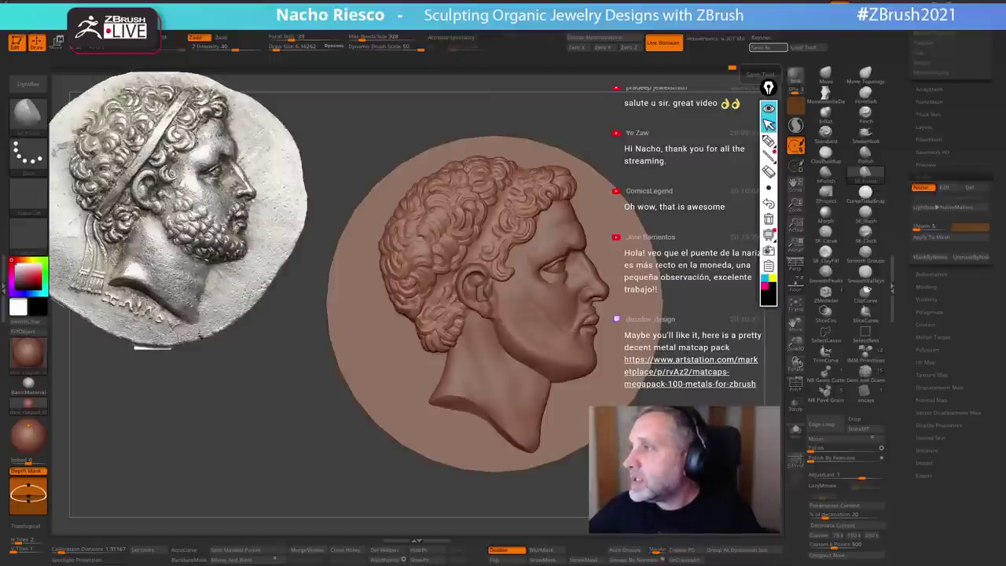
- Switch to the browser and examine the preview images and description of ArtStation's "Matcaps Megapack: 100 Metals" product page
left_click_drag(1005, 174, 414, 86)
scroll(435, 330, "down", 3)
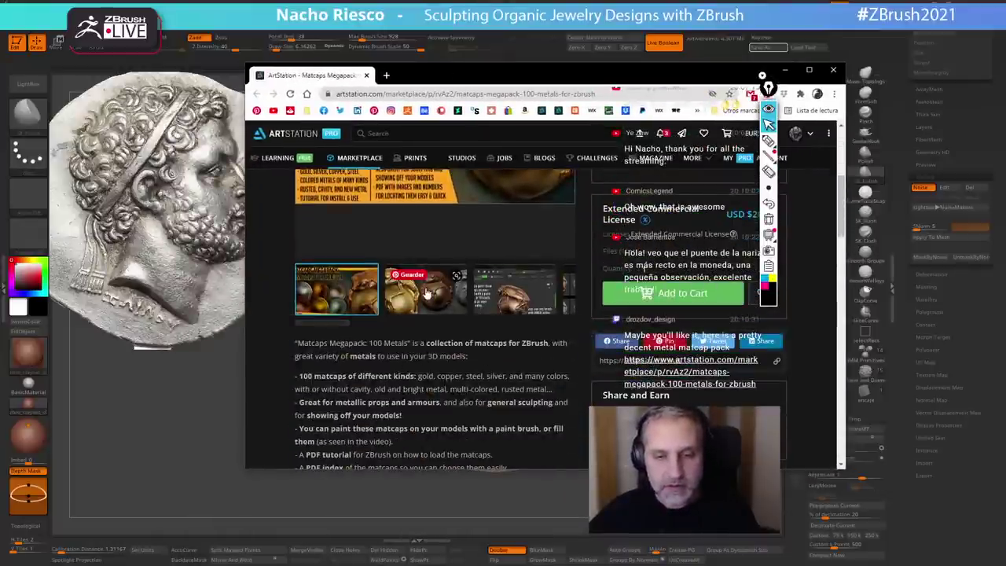
left_click(427, 294)
left_click(508, 305)
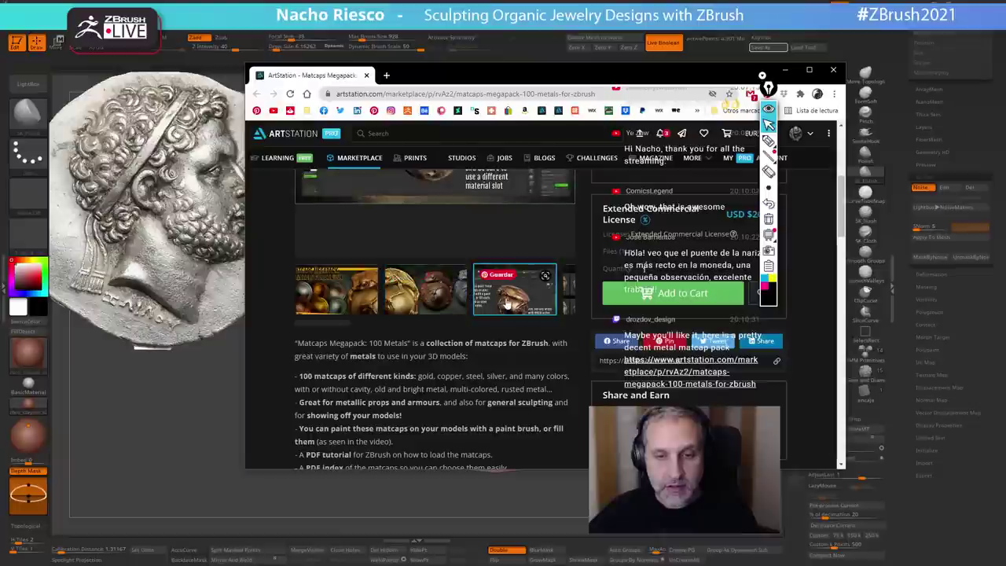
left_click(436, 307)
scroll(377, 314, "up", 1)
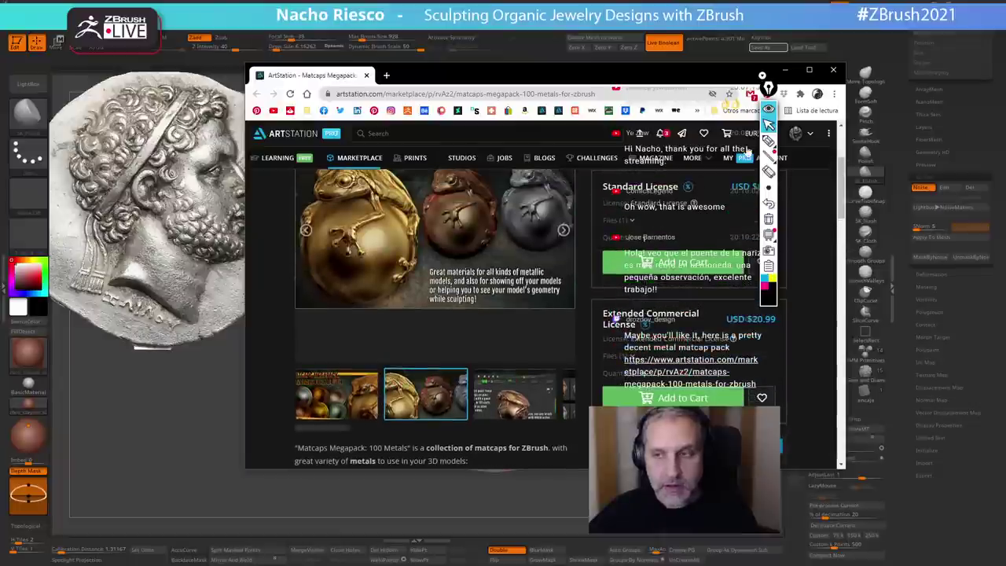
left_click_drag(714, 74, 662, 93)
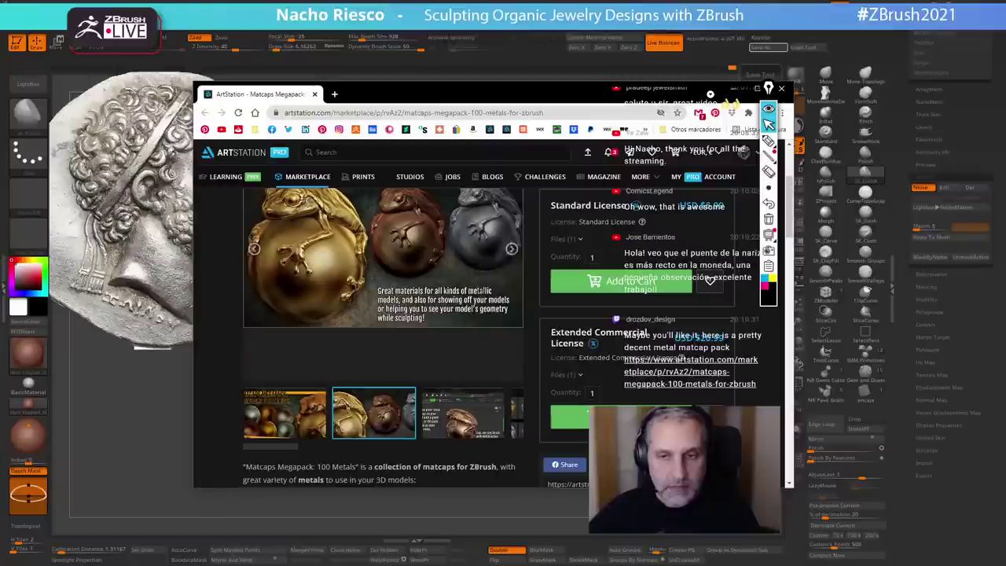
scroll(430, 325, "down", 2)
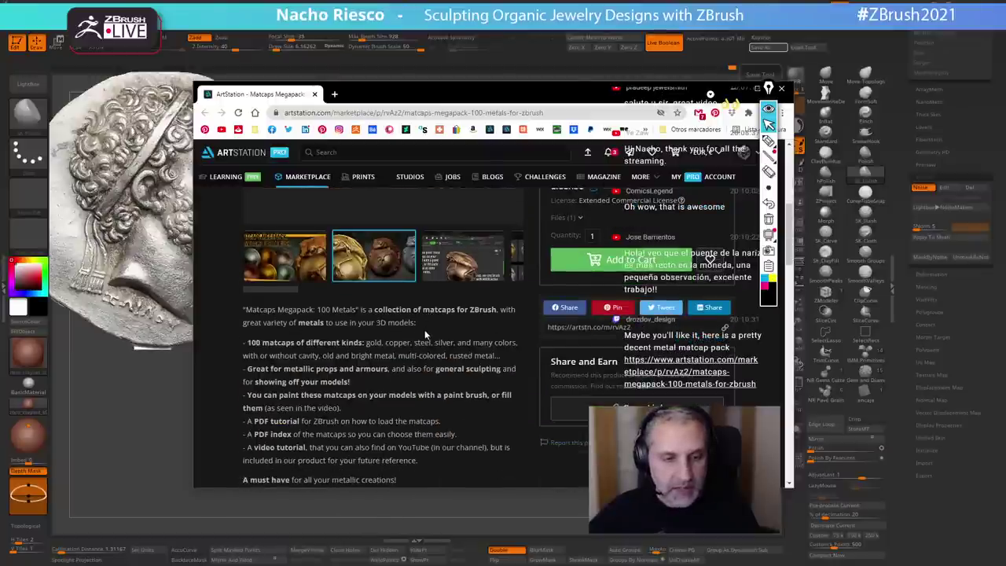
scroll(415, 334, "up", 2)
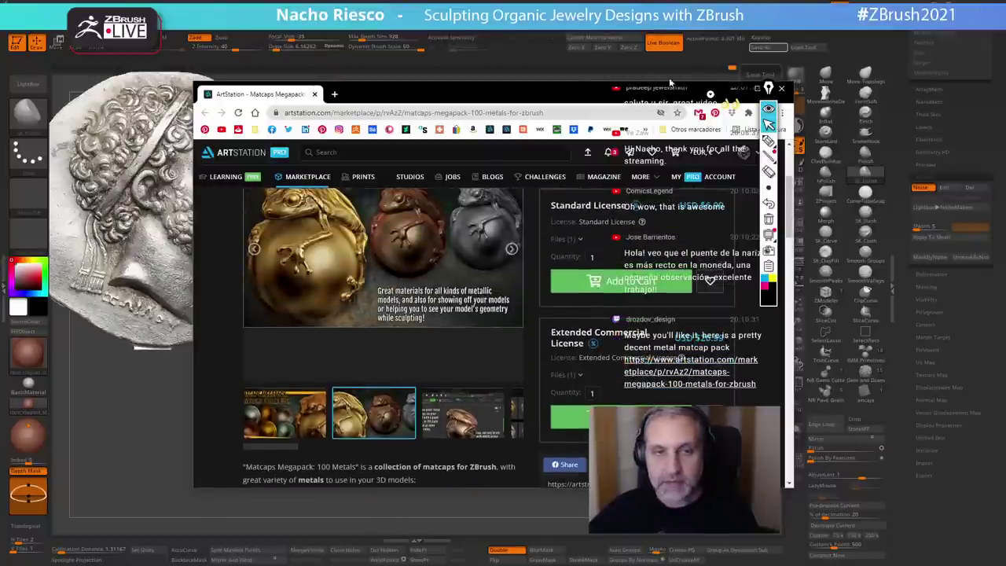
scroll(512, 165, "up", 1)
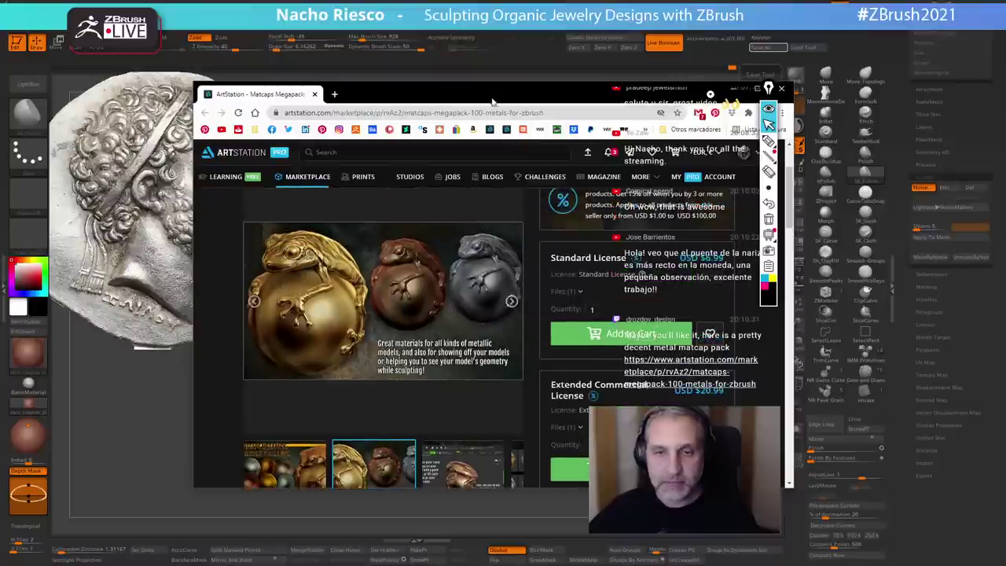
- Move the browser off the ZBrush canvas and try the Hair2 material and a bluish-grey metallic material on the relief
left_click_drag(494, 100, 1005, 92)
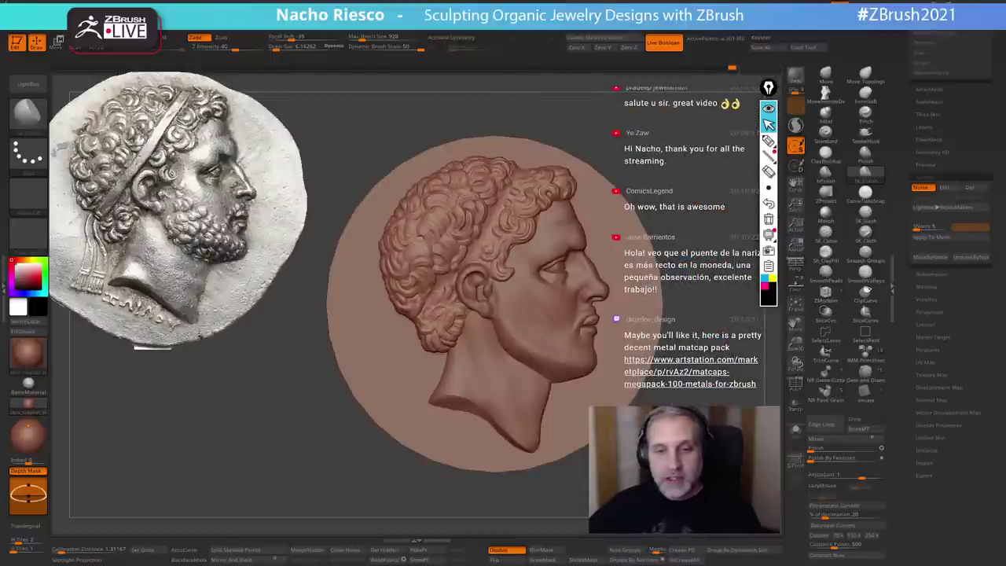
left_click(28, 355)
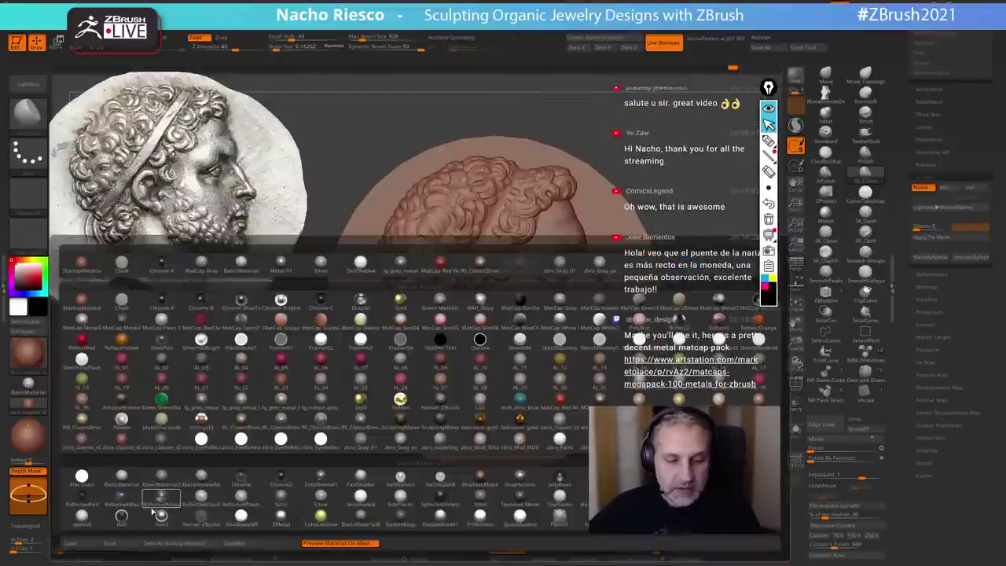
left_click(163, 519)
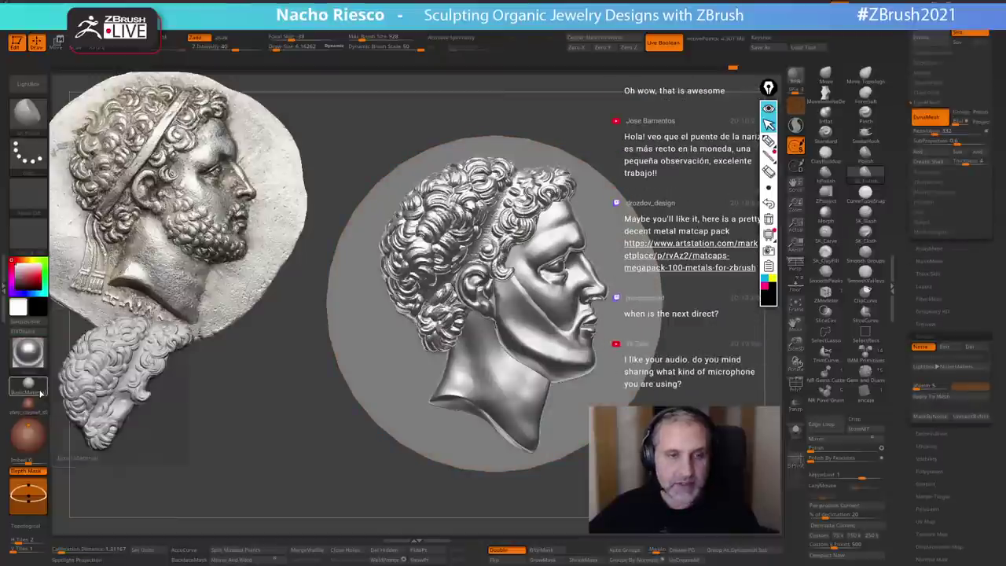
left_click(42, 362)
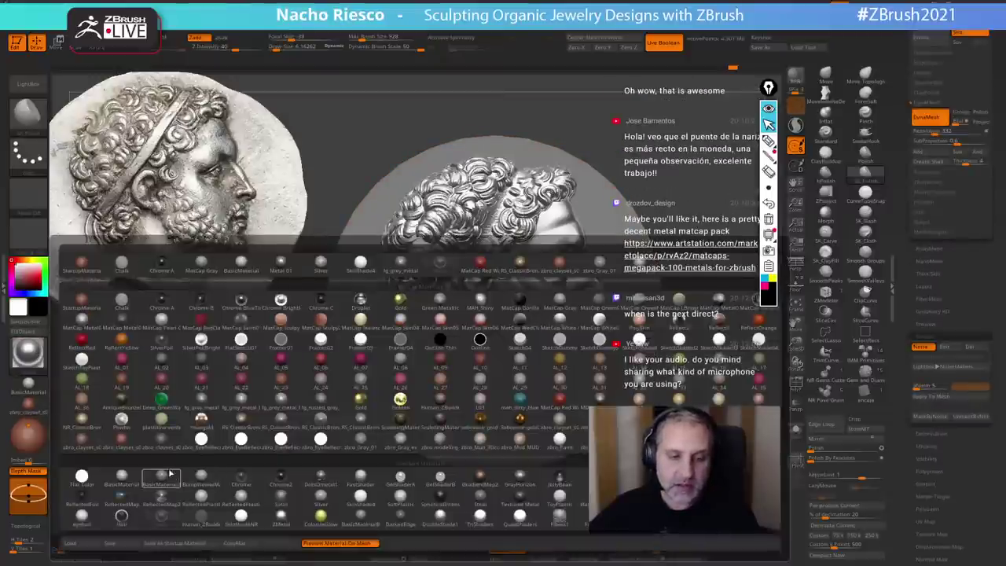
left_click(326, 419)
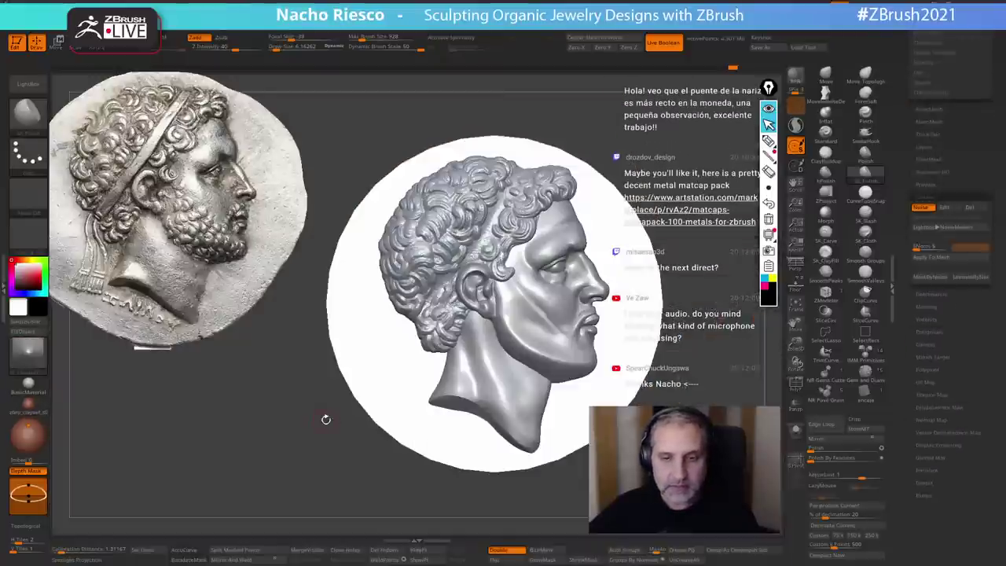
- Try a cream, a silvery and the Chrome material on the relief, and switch it back to the reddish zbro clay material
left_click(30, 351)
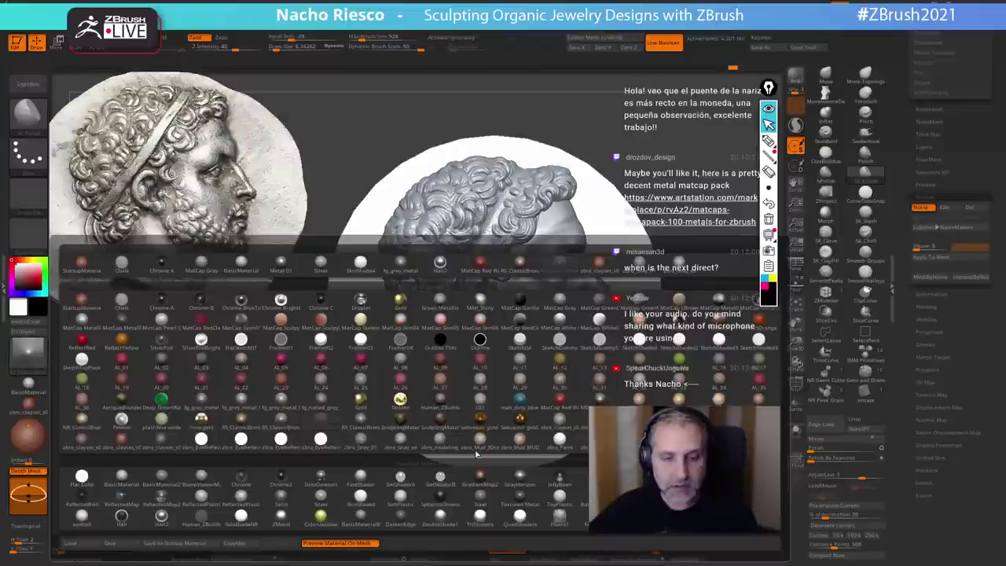
left_click(680, 400)
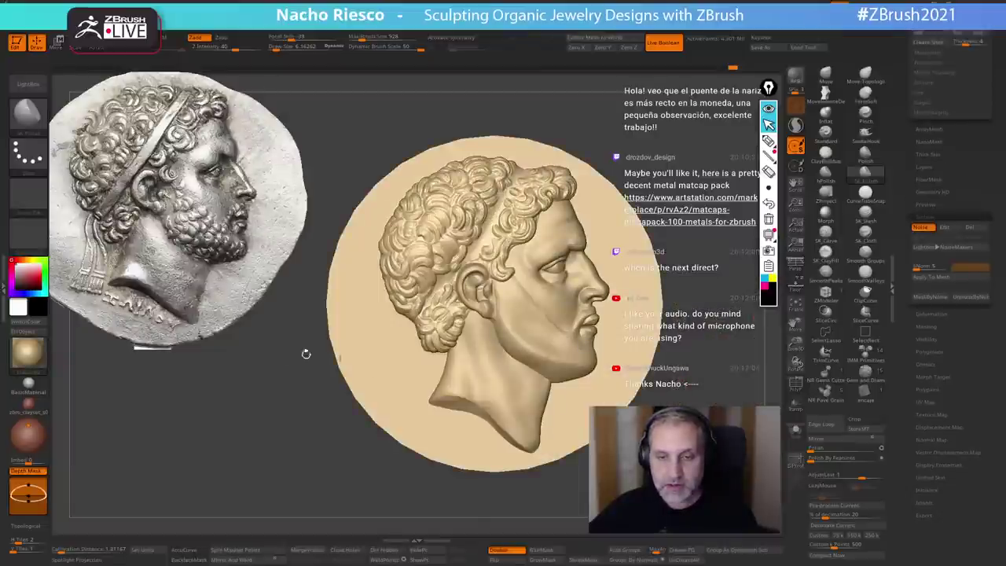
left_click(29, 354)
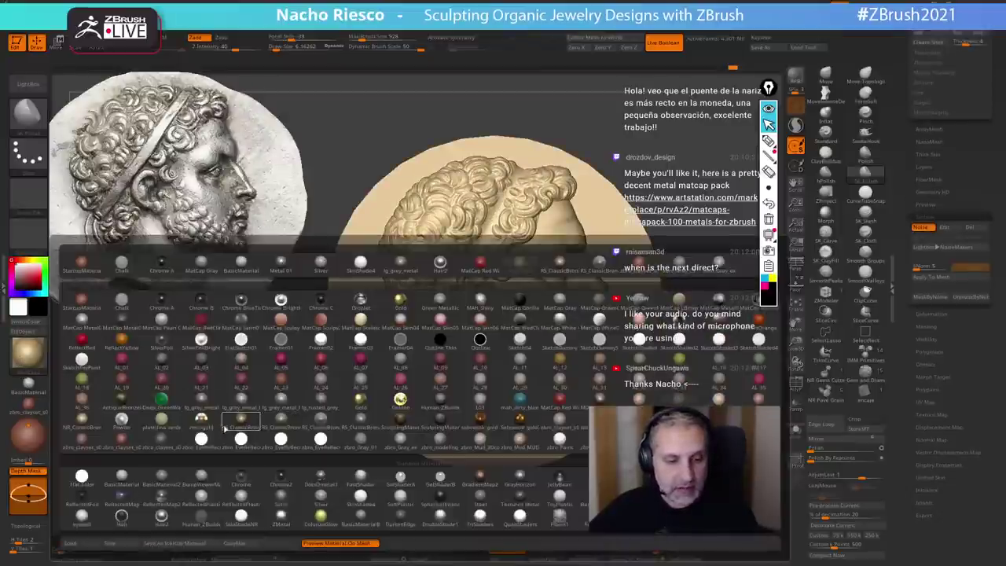
left_click(122, 419)
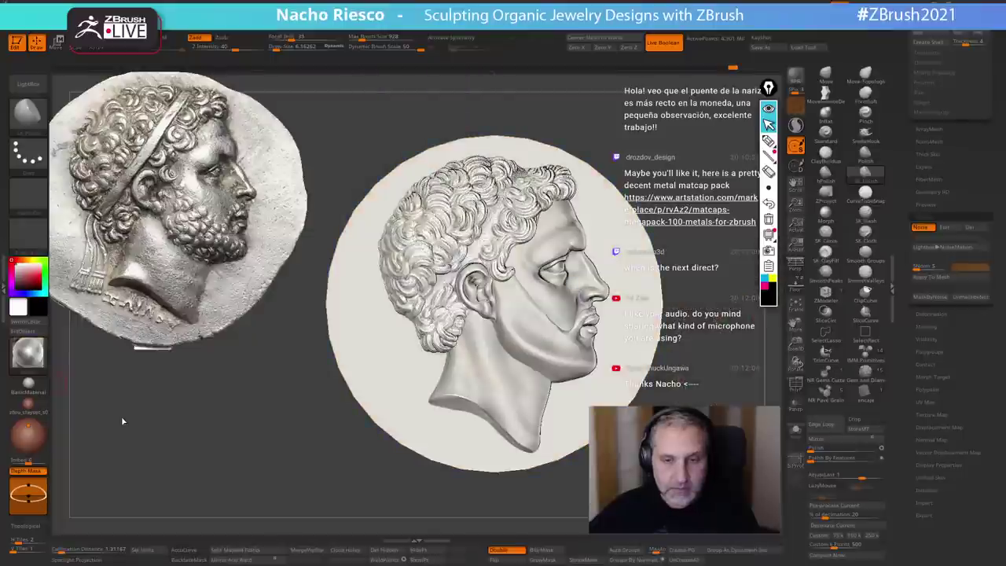
left_click(28, 354)
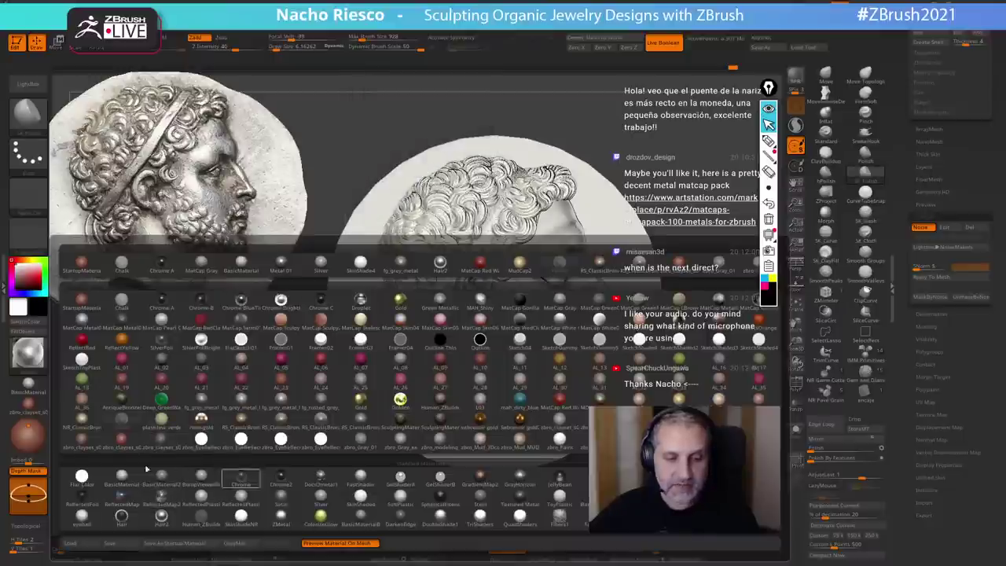
left_click(241, 476)
left_click(36, 408)
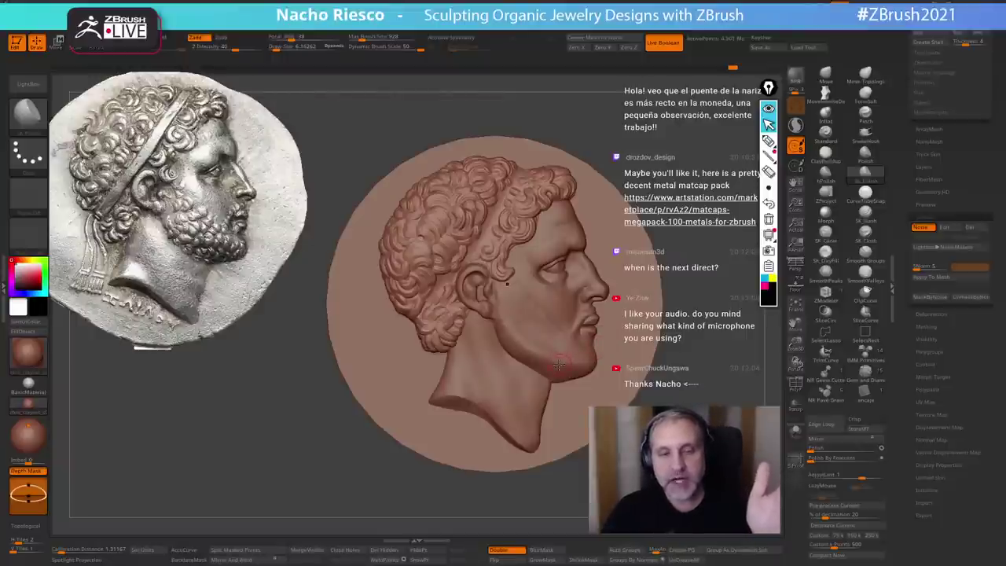
- Select the head and adjust its brow and nose bridge with a smaller Move brush, checking the profile against the coin
right_click_drag(721, 221, 669, 273, "ctrl")
left_click(603, 239, "alt")
right_click_drag(670, 219, 580, 241, "alt")
left_click(826, 76)
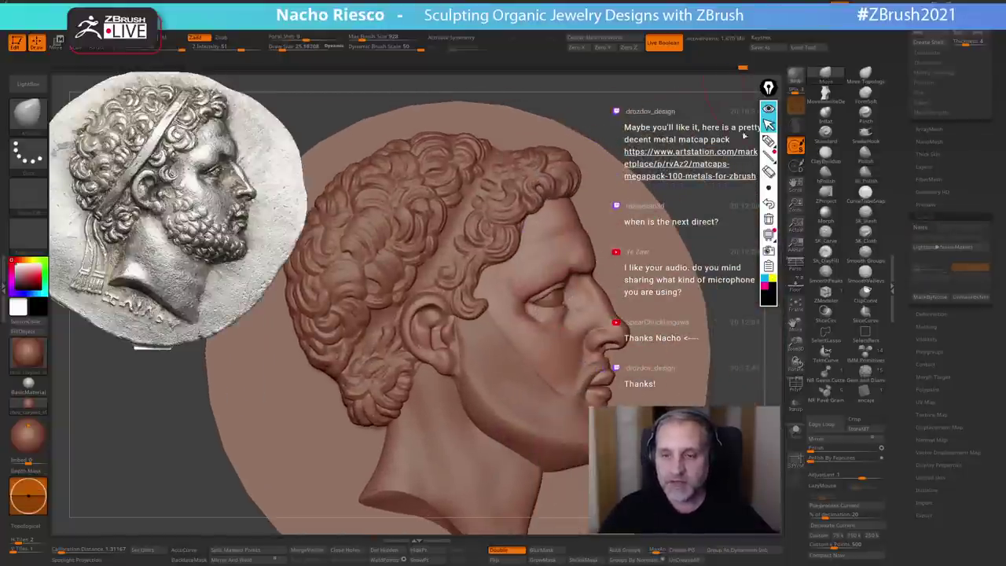
key("s")
left_click_drag(526, 294, 546, 292)
key("s")
key("s")
key("s")
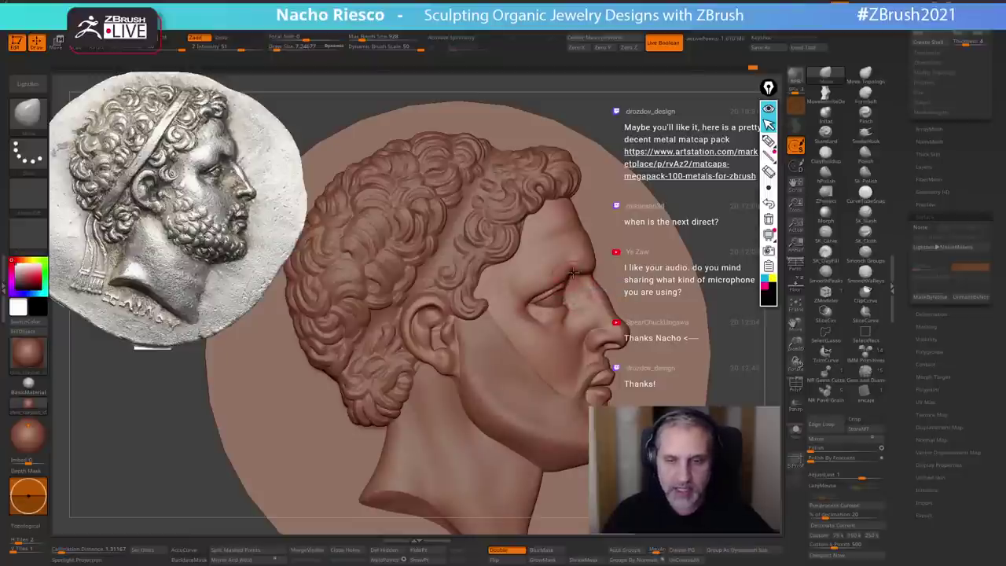
key("s")
left_click_drag(566, 301, 561, 324)
key("s")
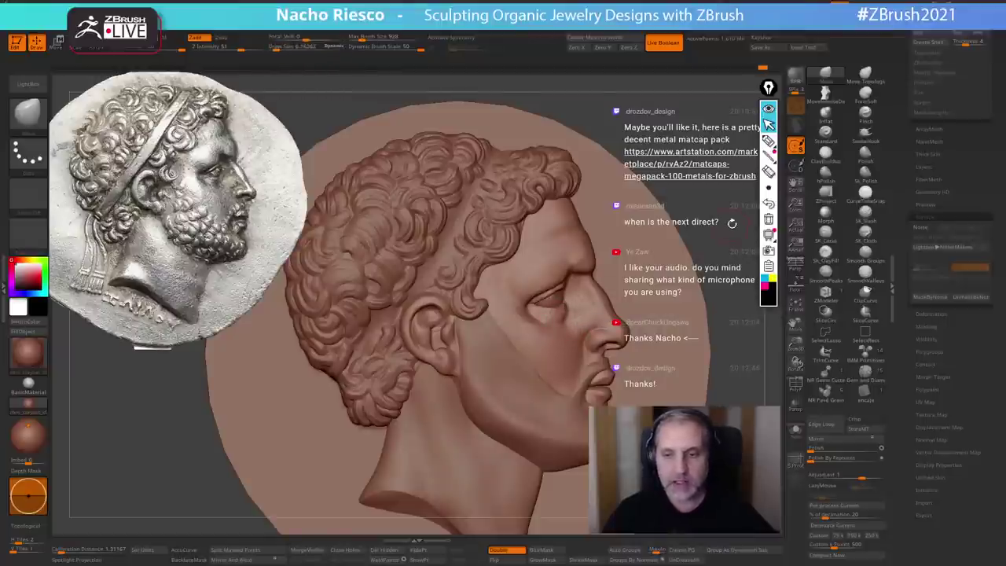
key("f")
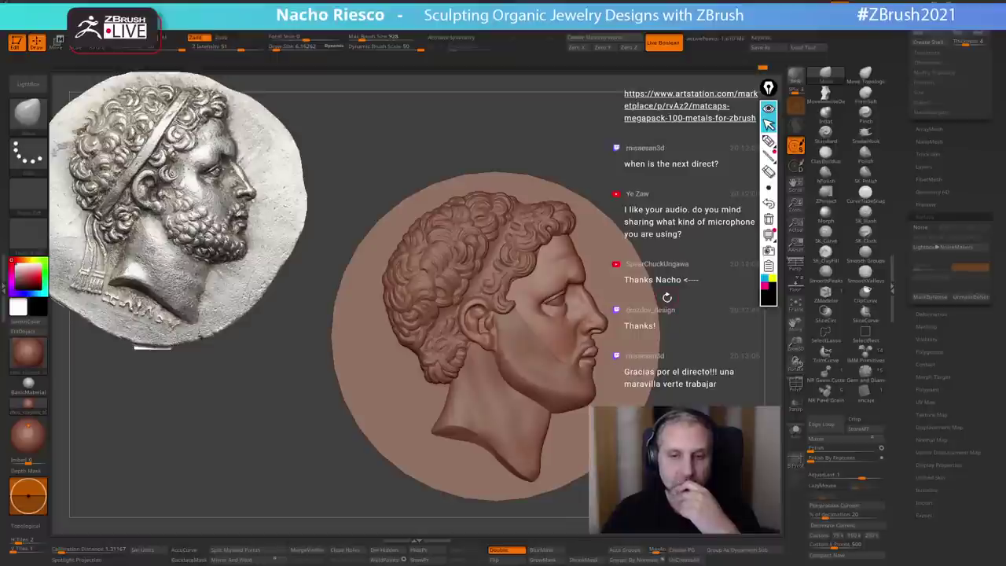
left_click_drag(676, 296, 700, 312)
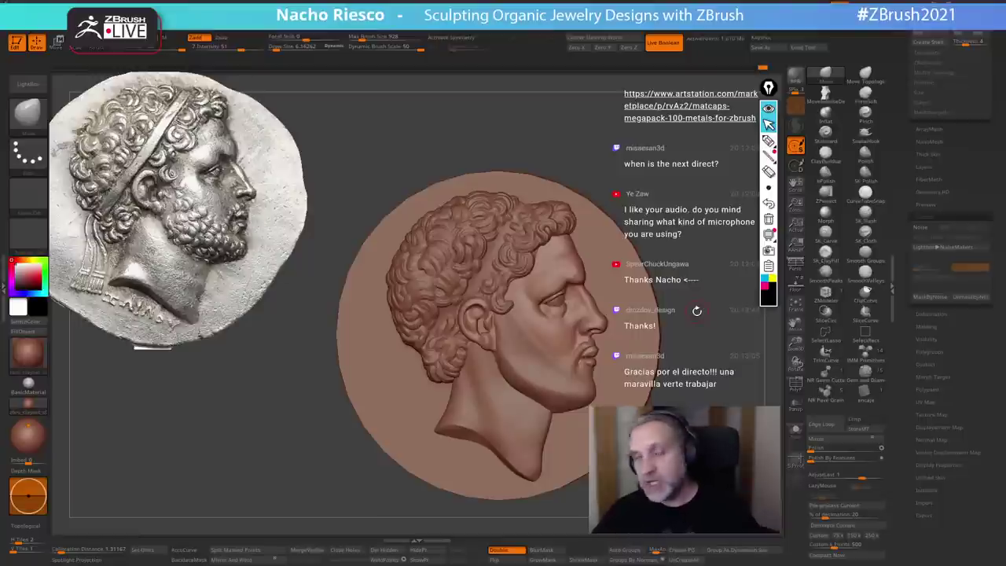
left_click_drag(698, 213, 685, 187)
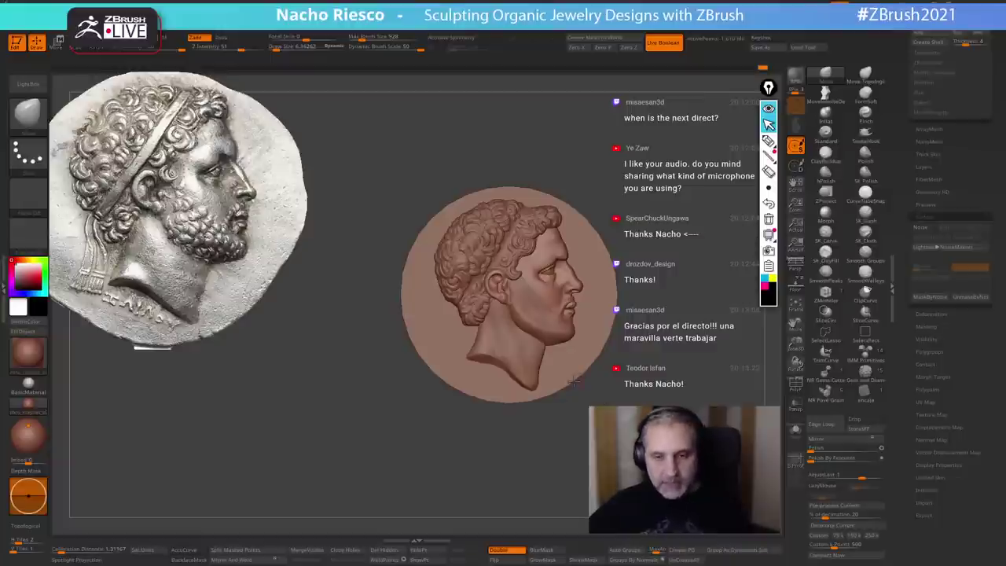
- Switch to a new browser window, place and widen it over the canvas, and open the bookmarked pixologic.com site
key("alt+Tab")
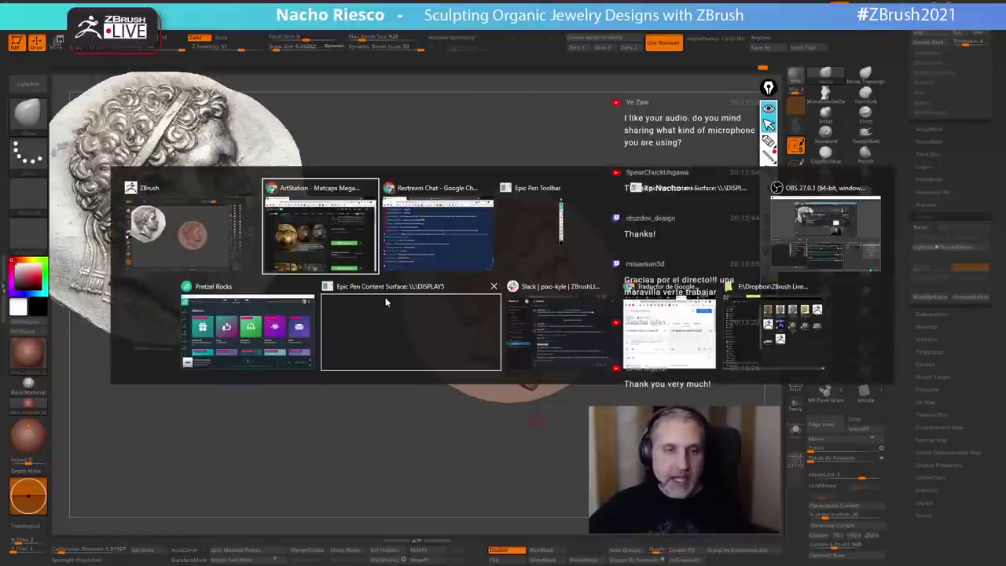
left_click(332, 252)
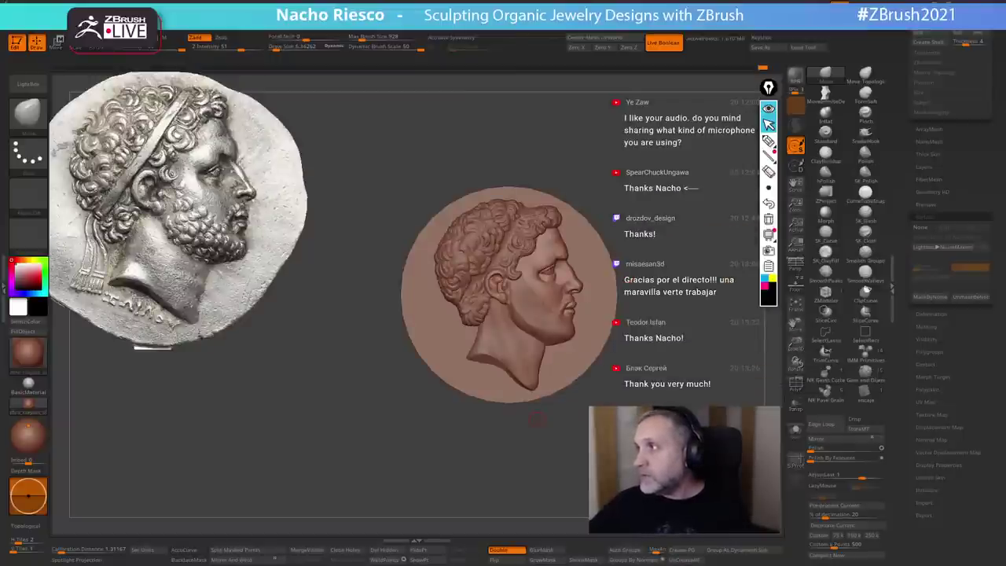
left_click_drag(731, 562, 561, 138)
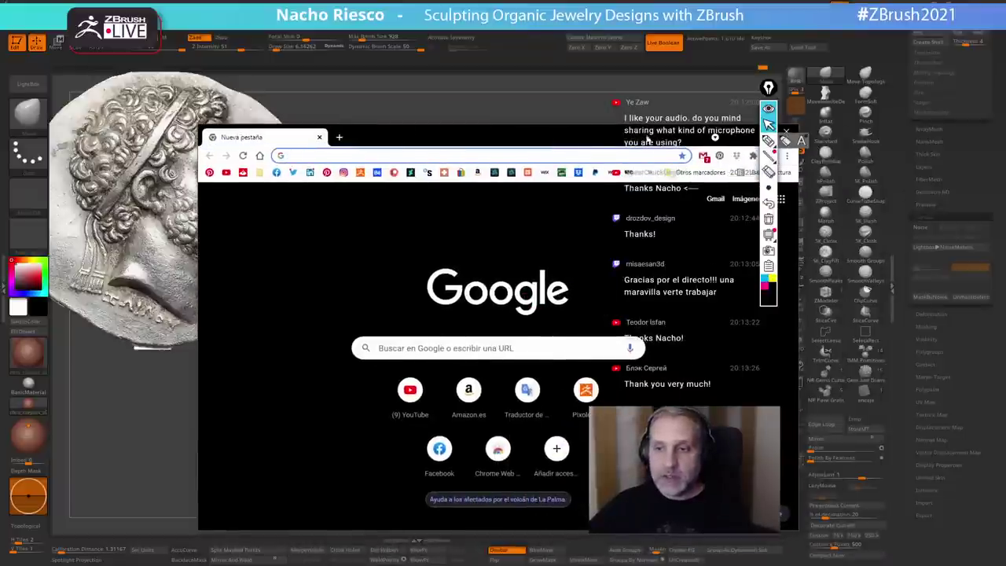
left_click_drag(648, 138, 586, 130)
left_click_drag(739, 223, 986, 224)
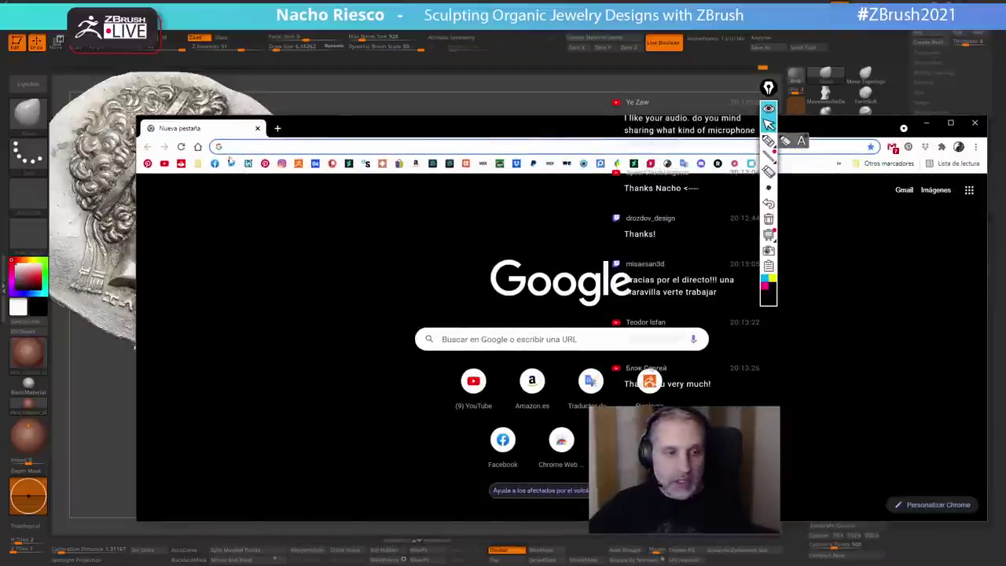
left_click(299, 164)
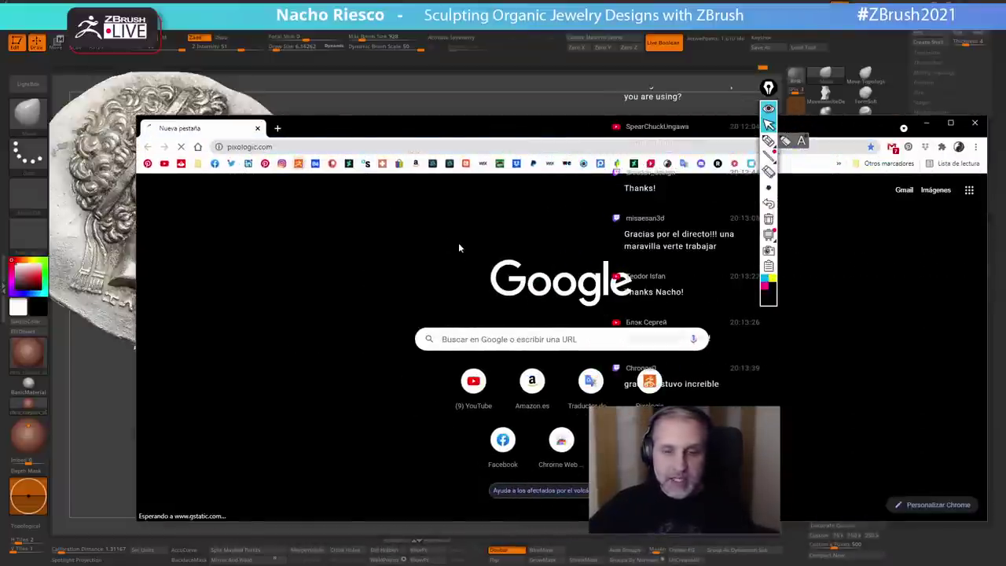
left_click_drag(450, 132, 395, 77)
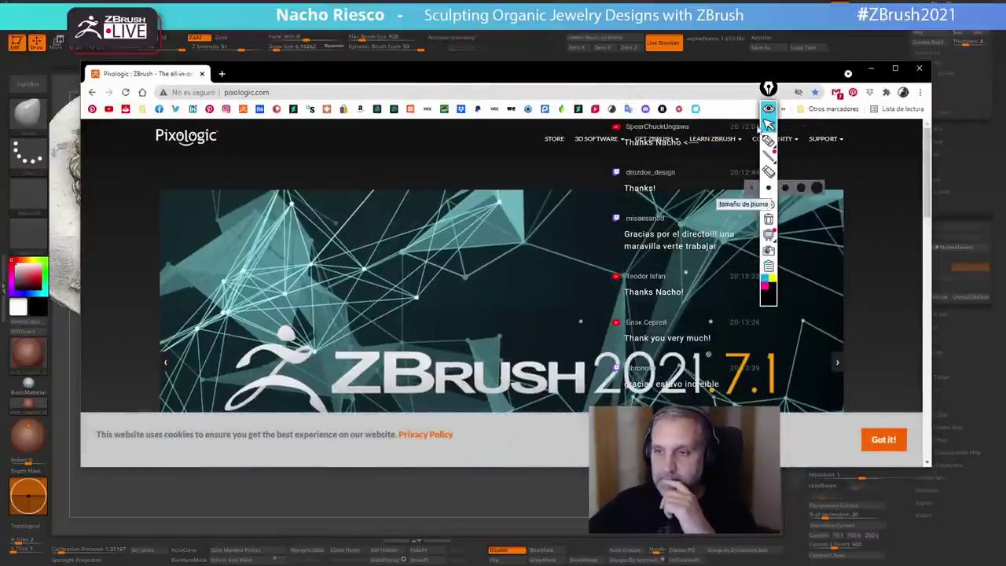
- Collapse the Epic Pen toolbar and open the ZBrushLIVE page of the Pixologic community in a slightly taller browser window
left_click(769, 108)
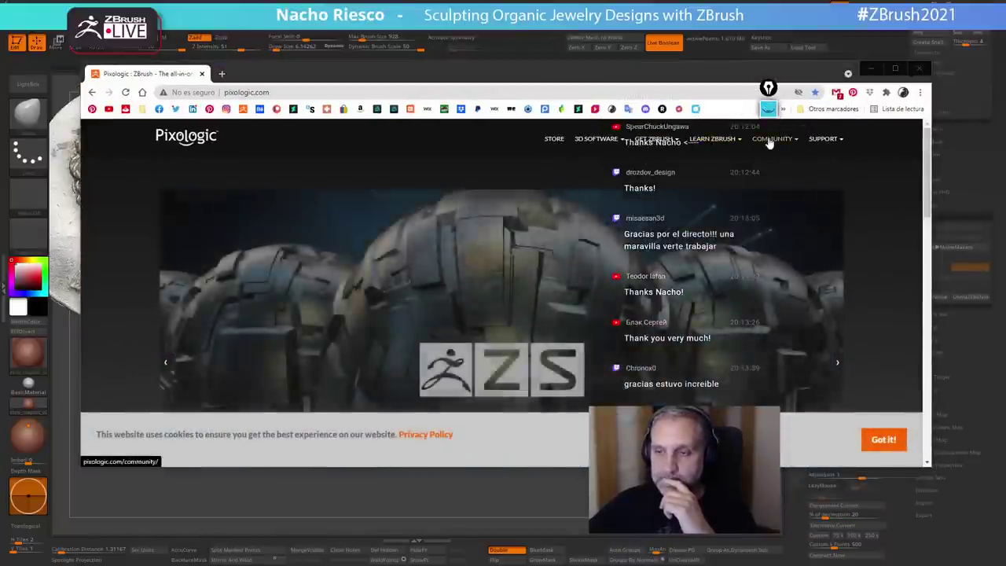
mouse_move(770, 141)
left_click(778, 197)
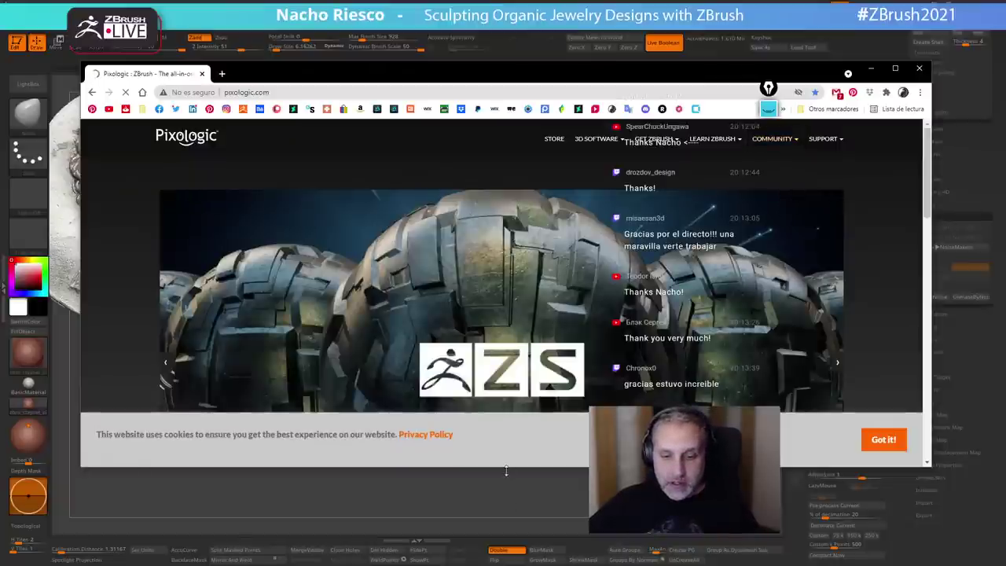
left_click_drag(507, 467, 507, 499)
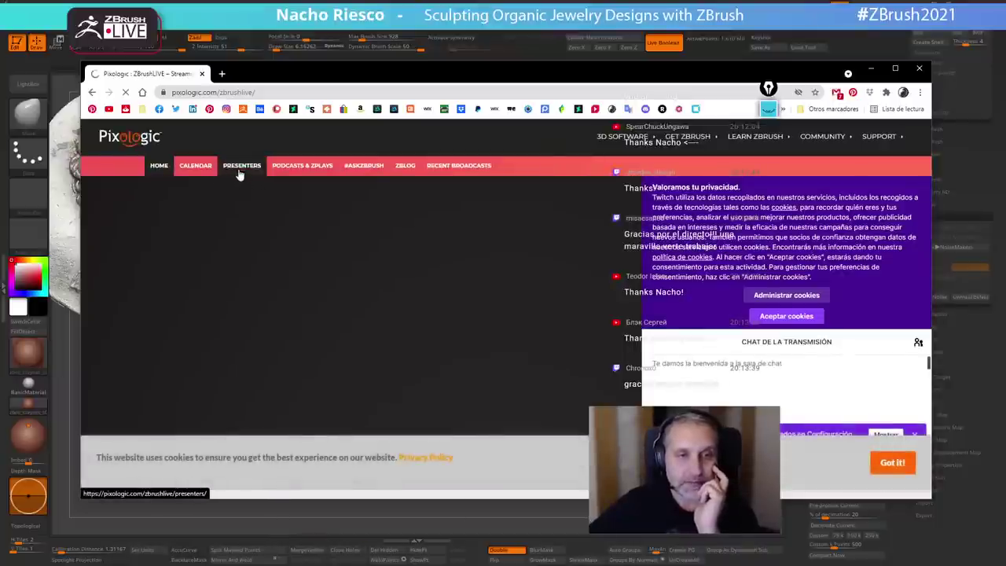
- Open the ZBrushLIVE presenters list, find the freelance digital sculptor for jewelers, and open that presenter's page
scroll(335, 279, "down", 3)
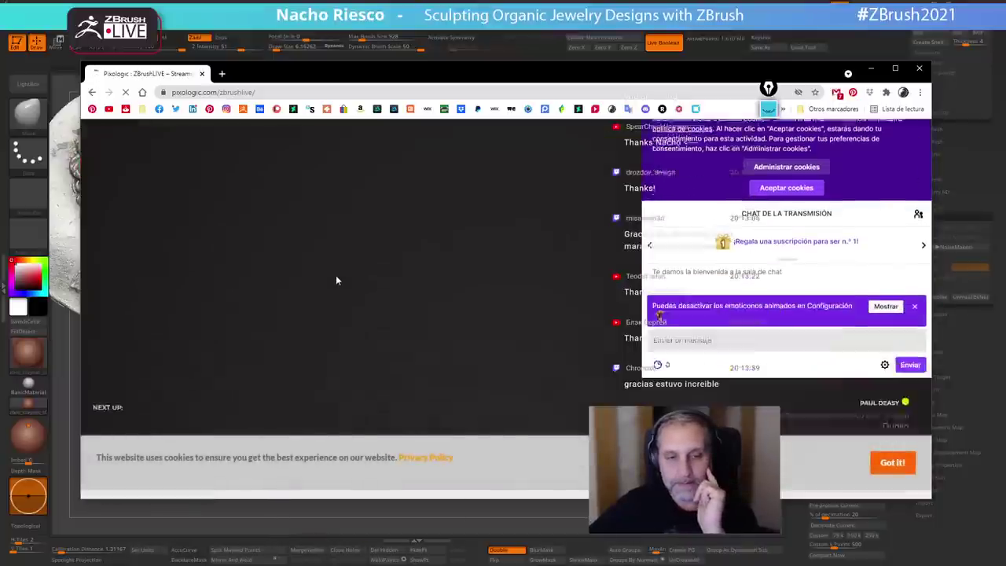
scroll(338, 283, "down", 9)
scroll(353, 304, "down", 15)
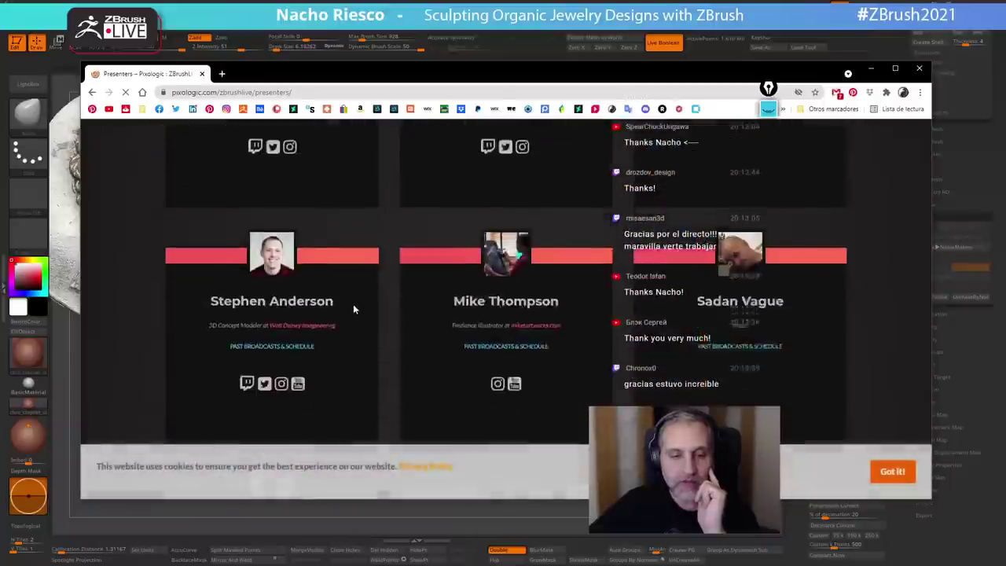
scroll(351, 314, "down", 15)
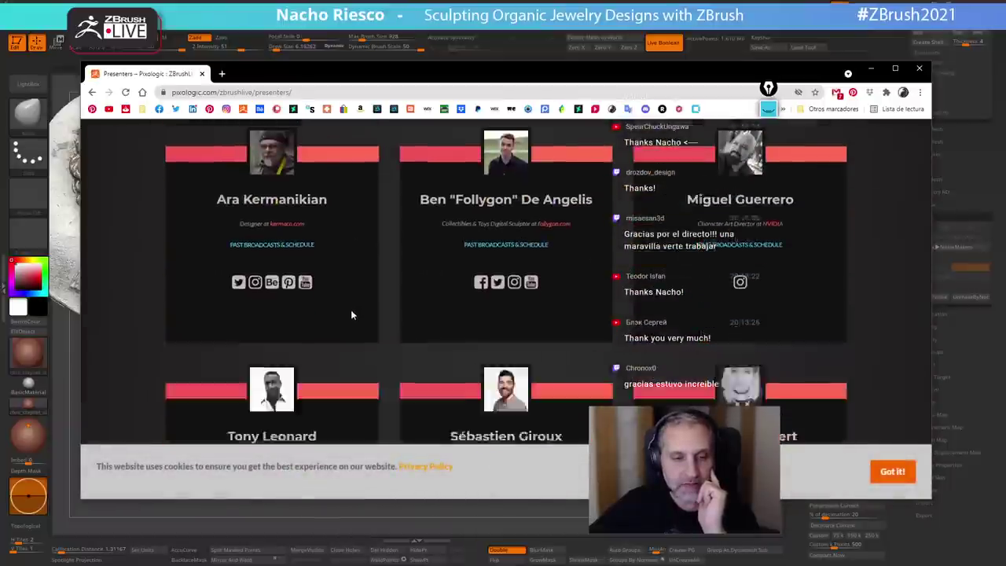
scroll(350, 316, "down", 14)
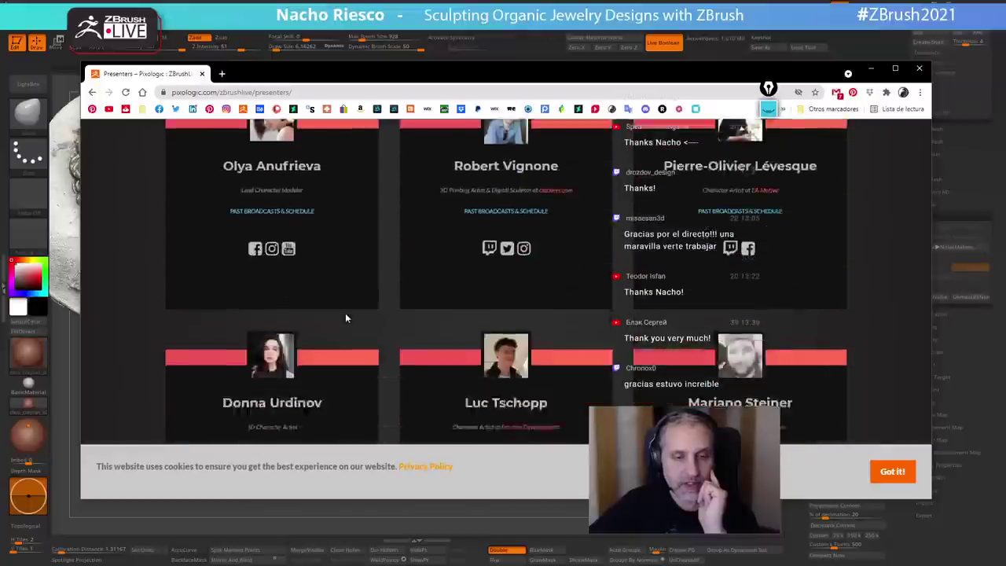
scroll(336, 317, "down", 3)
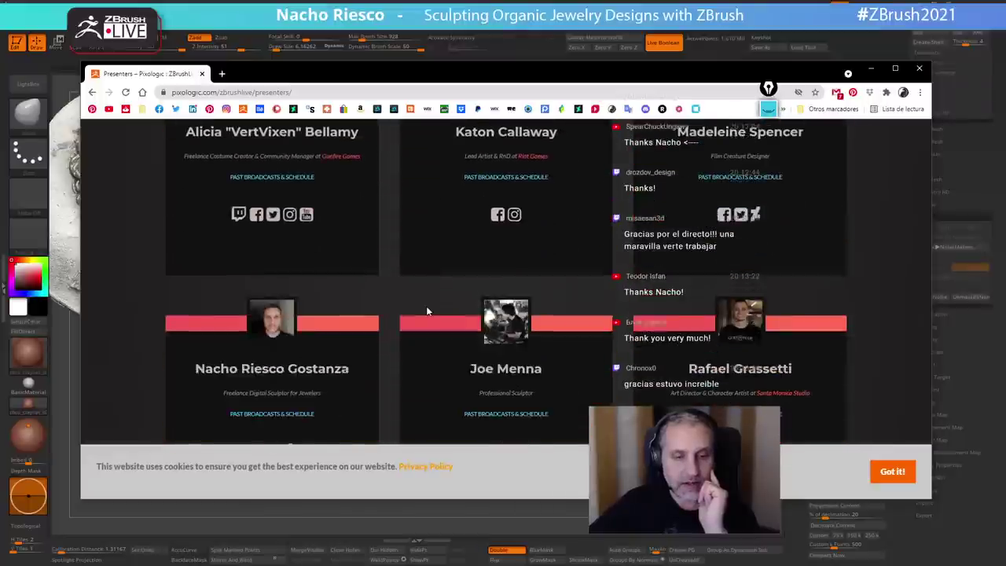
left_click(312, 322)
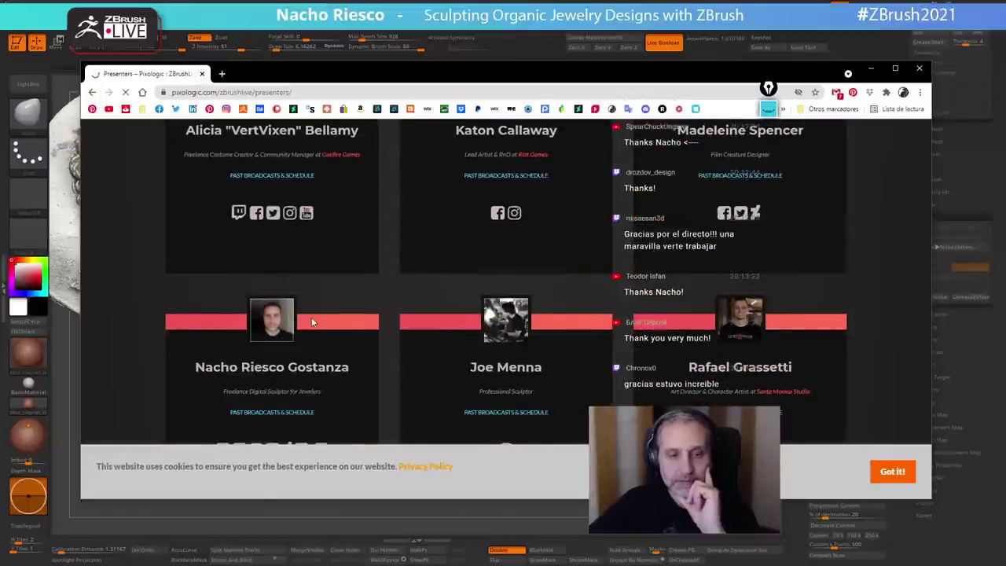
- Examine the presenter's past "Sculpting Organic Jewelry Designs with ZBrush" broadcasts, including the Serpent Pendent and Sacred Heart Pendant posts
scroll(344, 326, "down", 10)
scroll(348, 330, "down", 2)
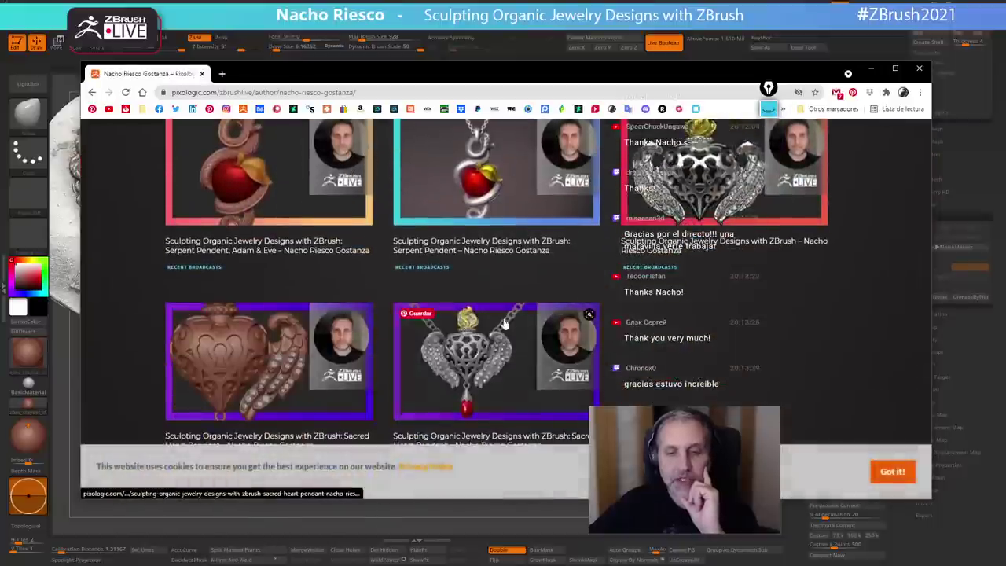
scroll(472, 299, "down", 1)
scroll(575, 268, "up", 2)
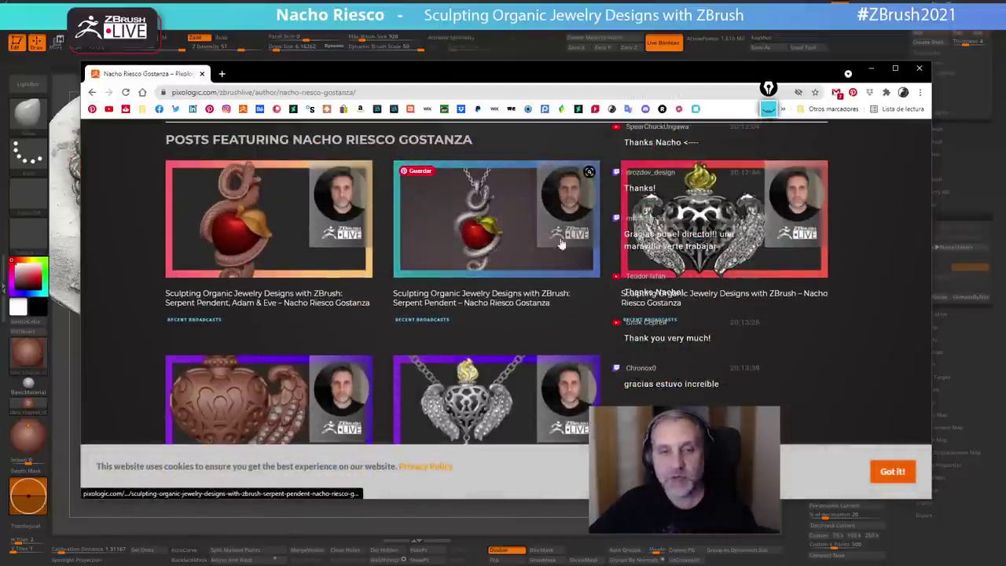
scroll(519, 240, "up", 1)
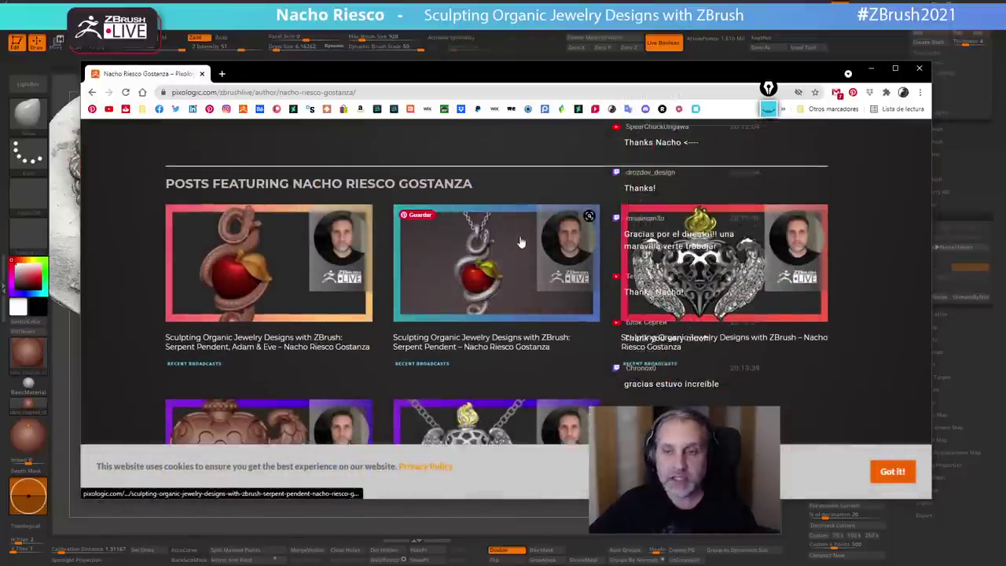
- Minimize the browser window and shift the medallion on the ZBrush canvas to show it beside the coin reference
left_click(871, 70)
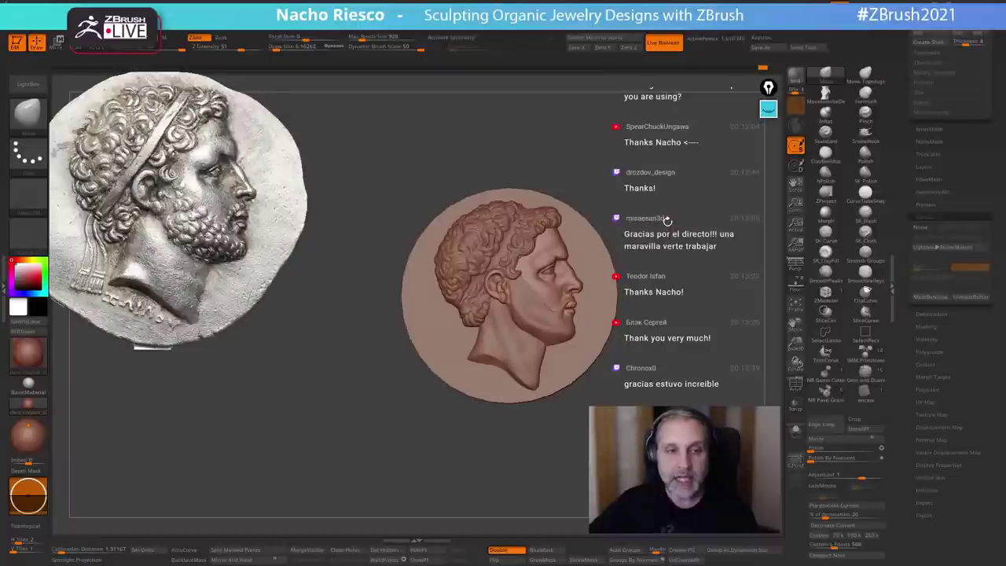
left_click_drag(658, 201, 629, 179, "alt")
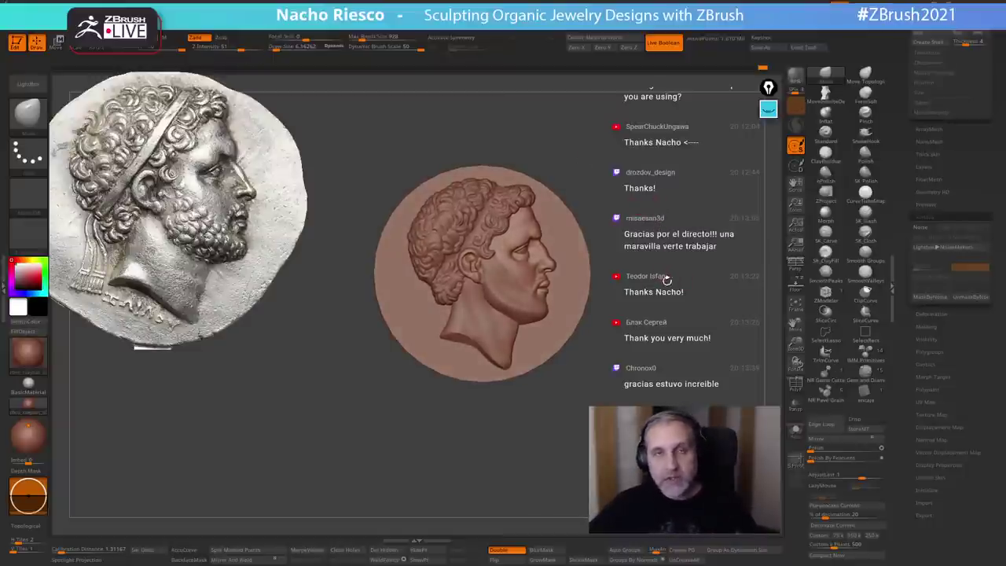
- Switch back to the ZBrushLIVE presenter page in Chrome and show the About section with the social media links
key("alt+Tab")
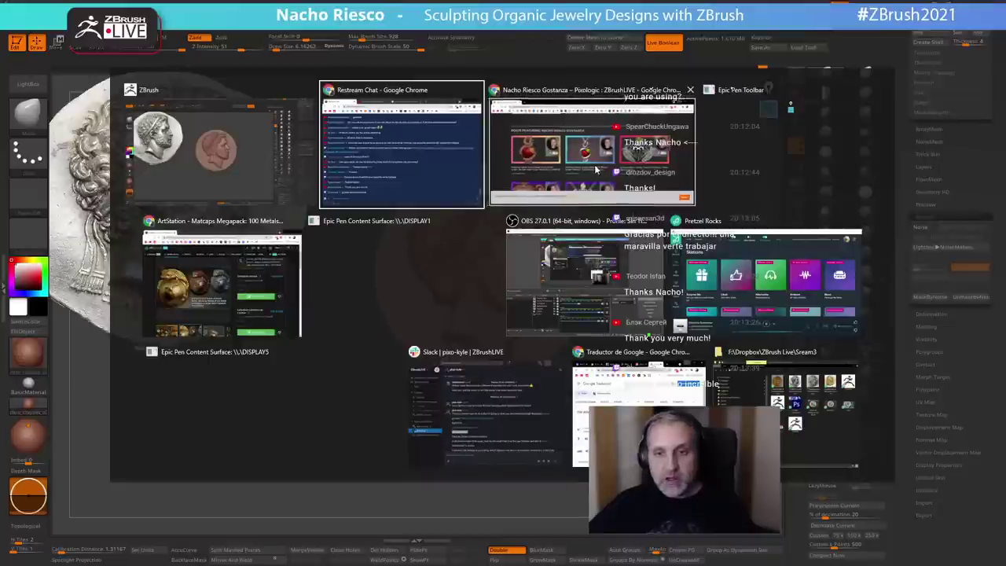
scroll(418, 268, "up", 2)
scroll(418, 264, "up", 8)
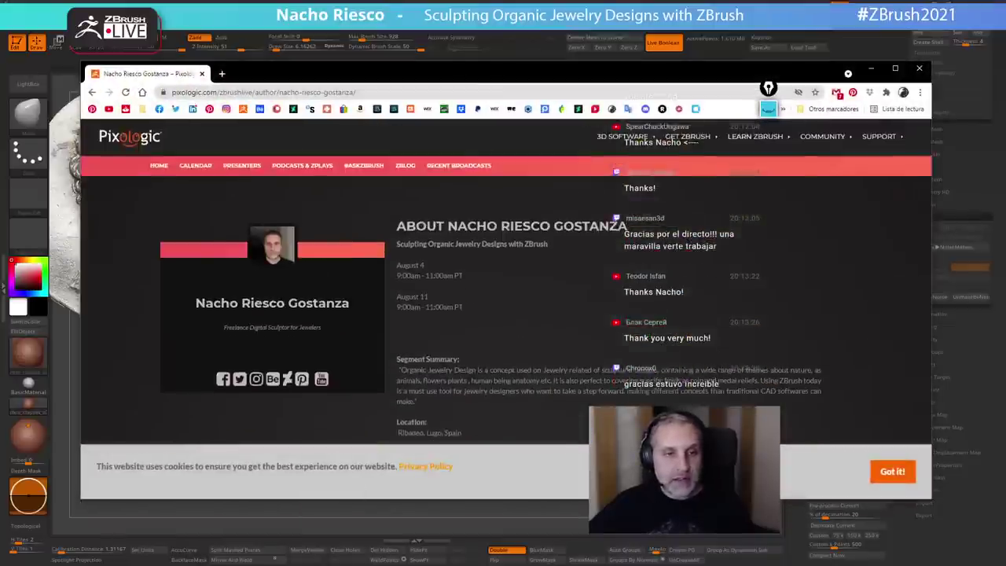
scroll(302, 283, "down", 2)
scroll(312, 270, "up", 2)
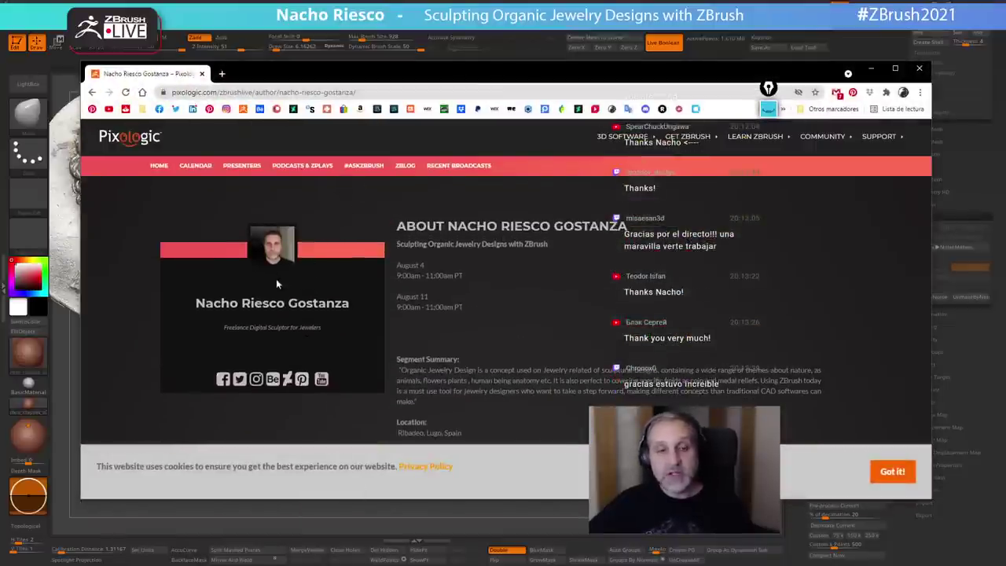
scroll(276, 280, "down", 1)
scroll(301, 292, "up", 1)
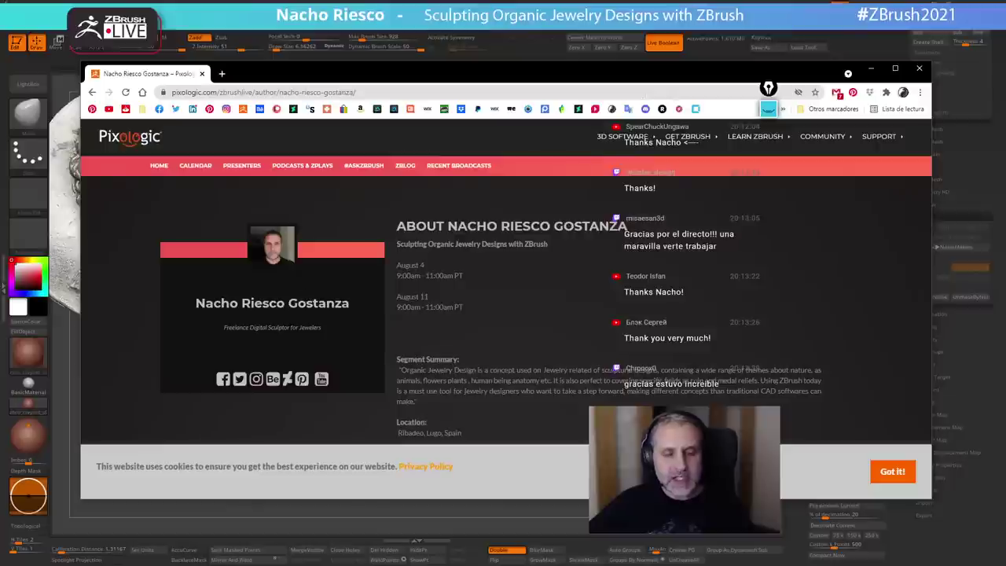
- Open the presenter's linked Facebook page, look through its details and posts, and return to the ZBrushLIVE presenter page
left_click(223, 380)
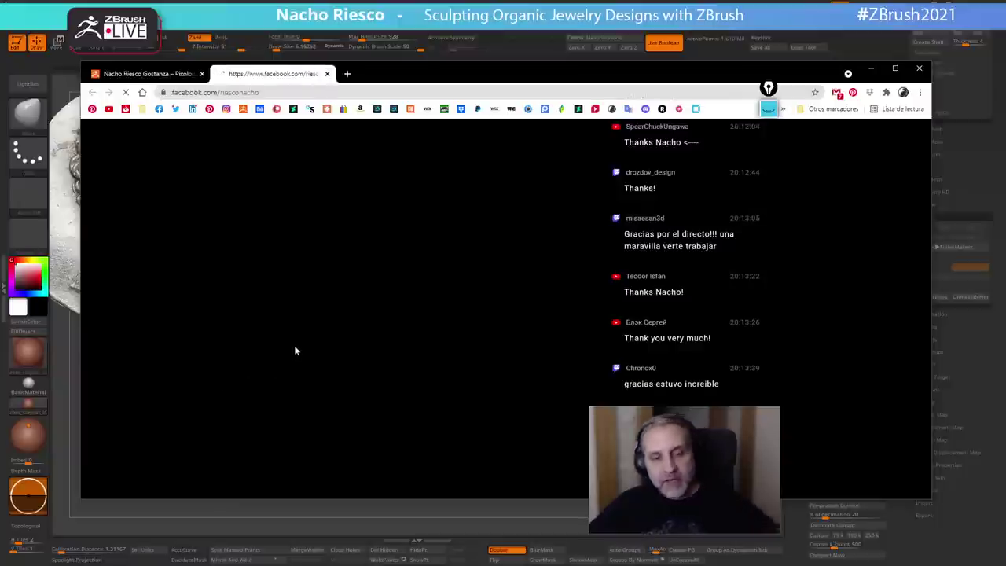
scroll(372, 325, "down", 10)
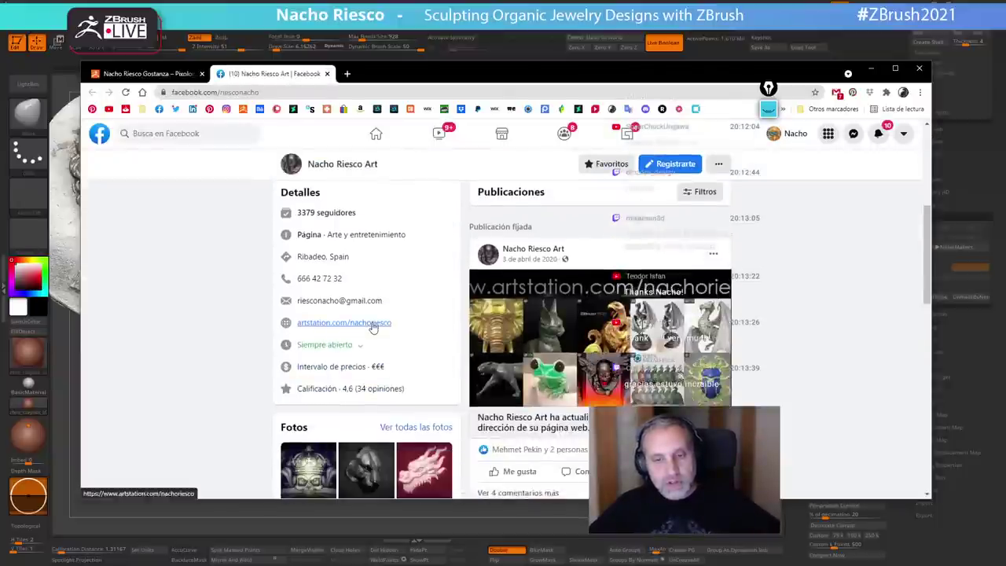
scroll(373, 325, "up", 8)
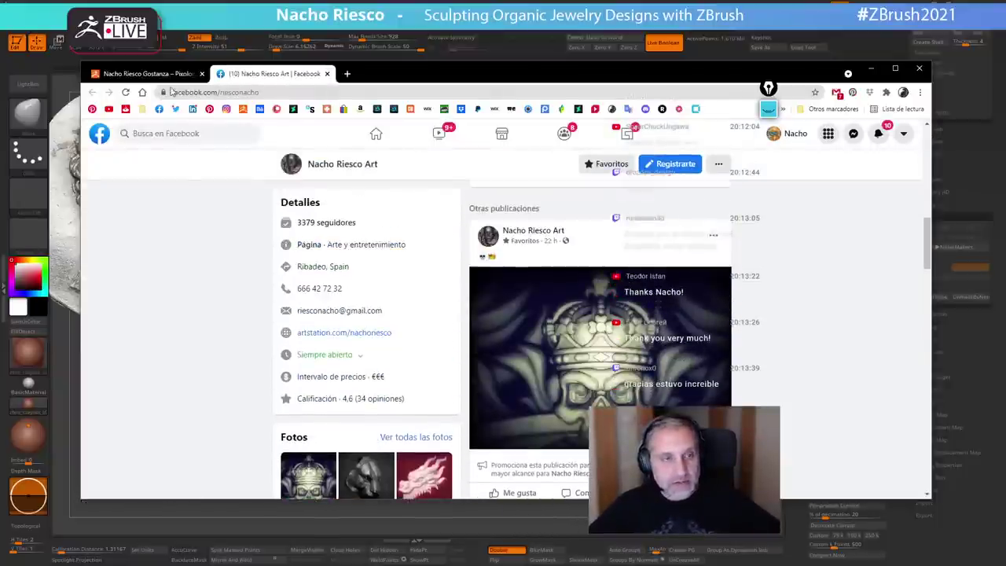
left_click(153, 73)
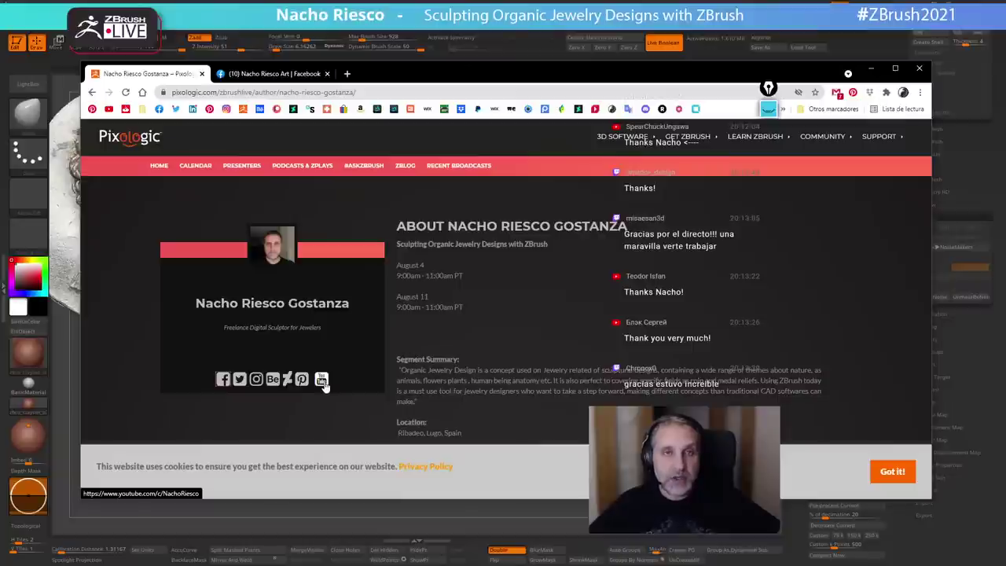
- Open the presenter's linked Behance portfolio, look through the jewelry and creature sculpts, and minimize the browser to return to ZBrush
left_click(275, 381)
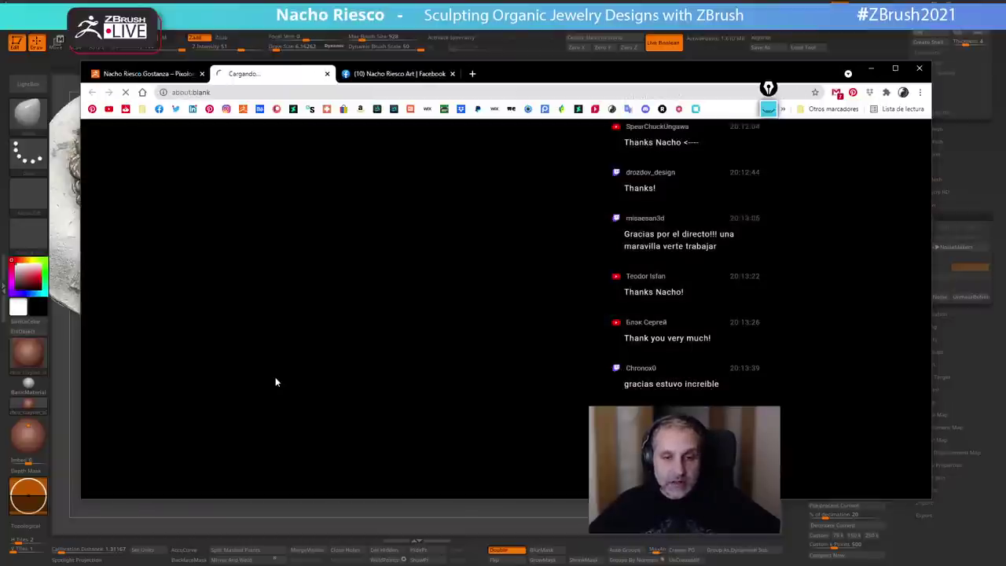
scroll(533, 322, "down", 5)
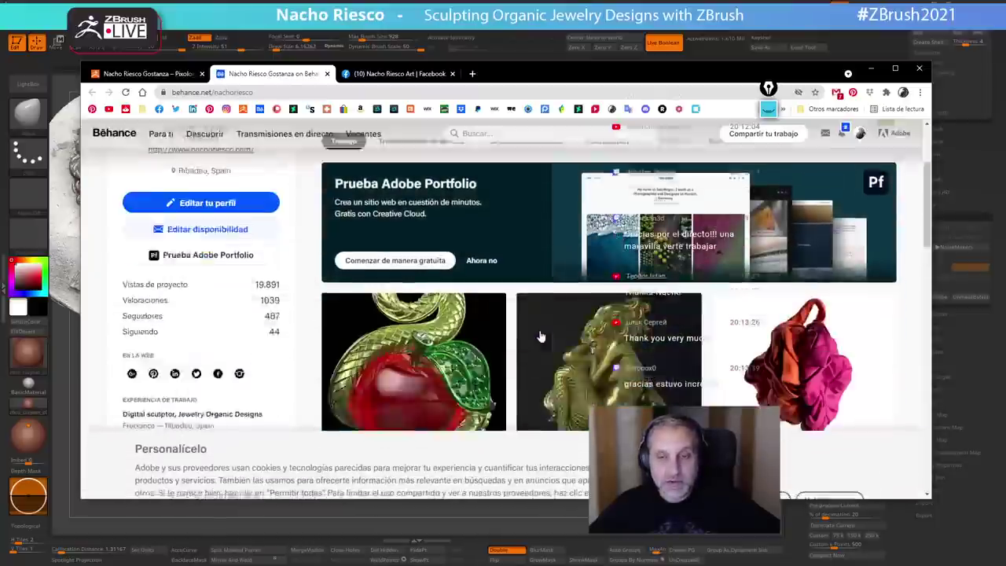
scroll(541, 336, "down", 1)
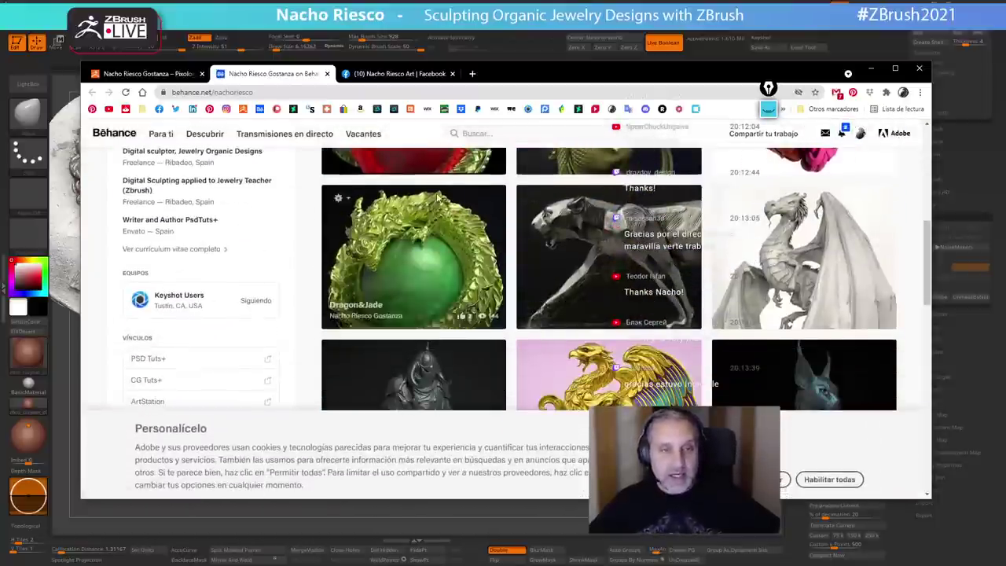
scroll(503, 330, "up", 2)
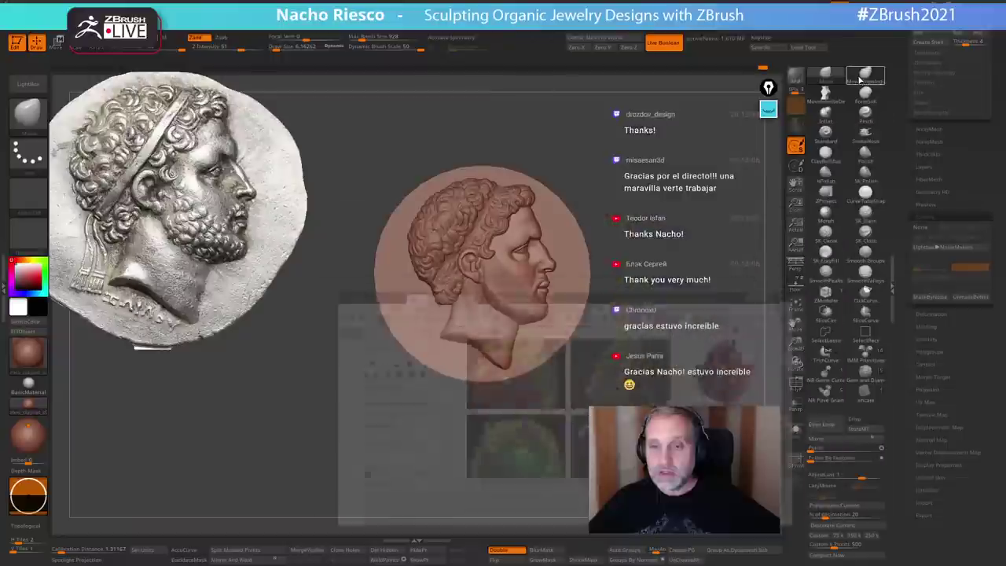
left_click(856, 75)
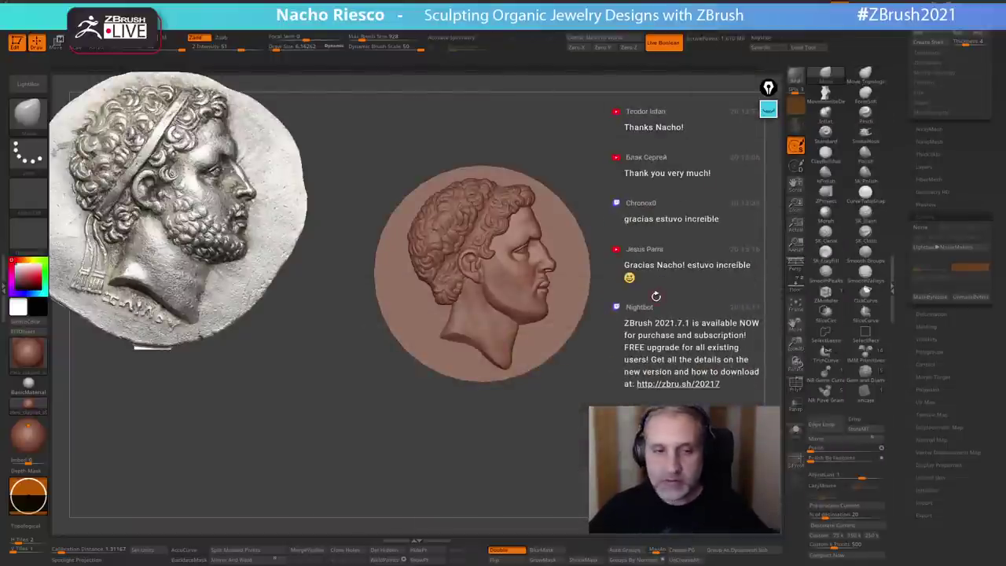
- Inspect the medallion relief close up, edge-on and from the front, enlarging the Move brush to a draw size of about 33
right_click_drag(523, 248, 514, 296, "ctrl")
key("s")
left_click_drag(498, 304, 505, 304)
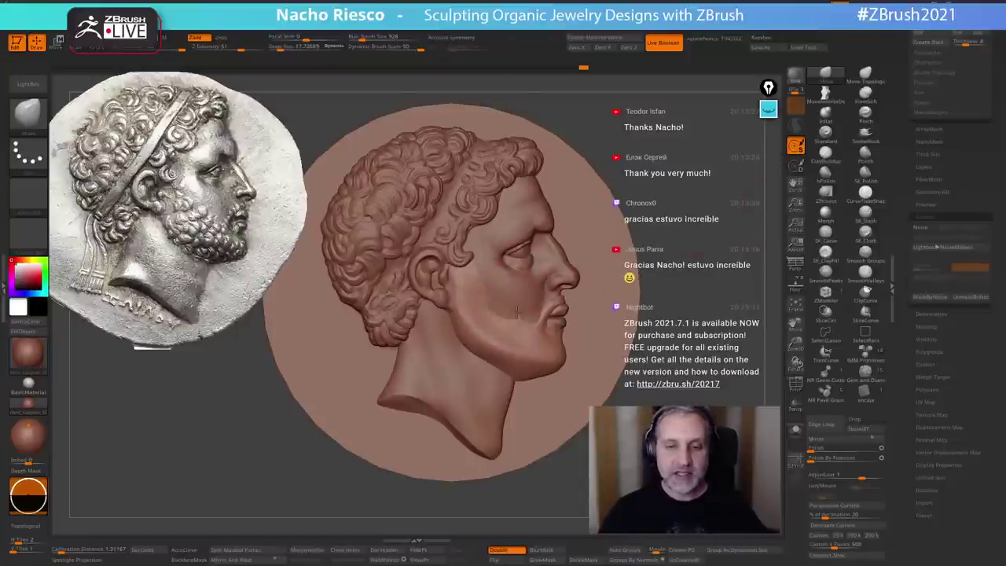
right_click_drag(495, 321, 646, 228)
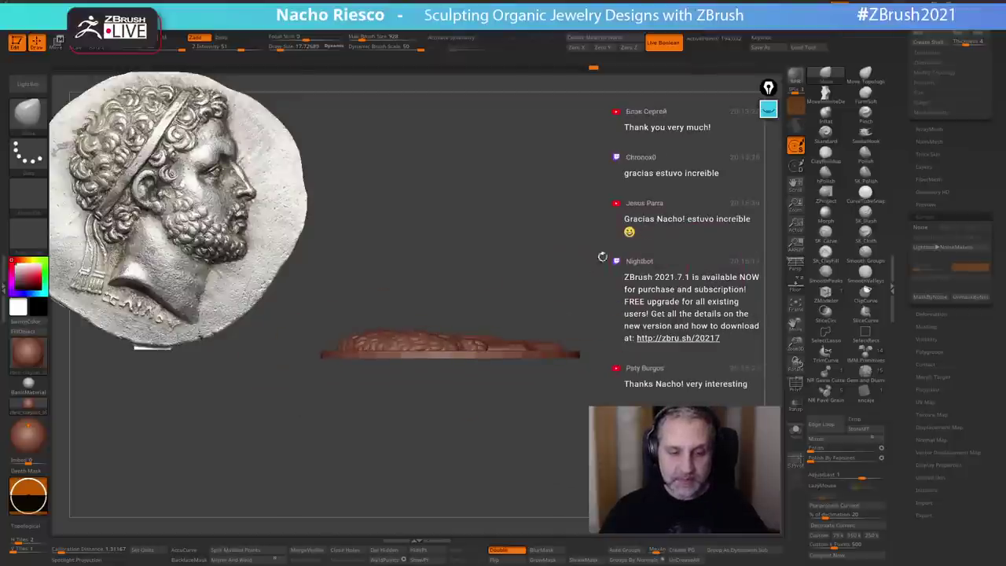
key("s")
left_click_drag(392, 346, 396, 346)
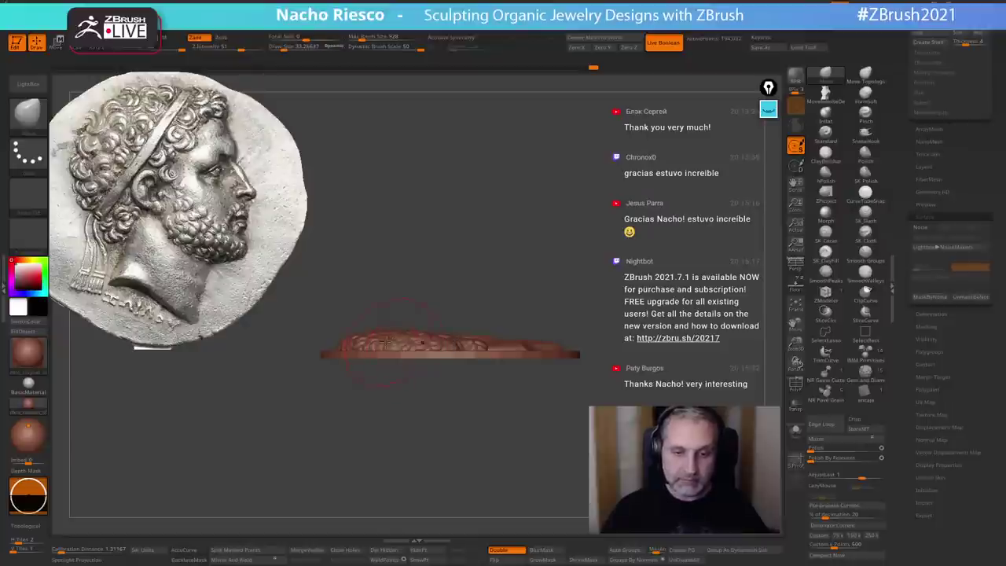
right_click_drag(562, 244, 669, 305)
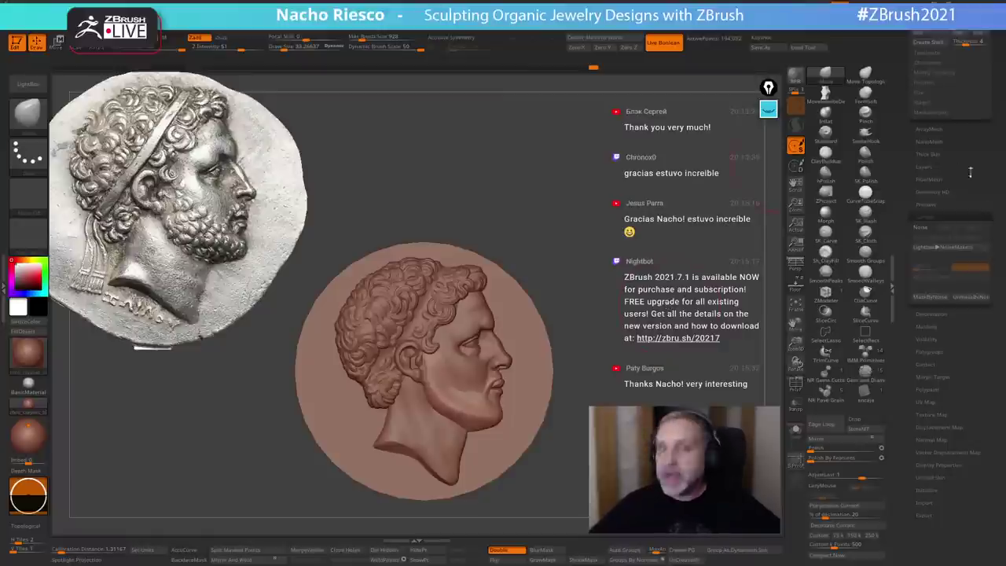
mouse_move(543, 236)
left_mouse_down()
mouse_move(567, 257)
mouse_move(629, 202)
left_mouse_up()
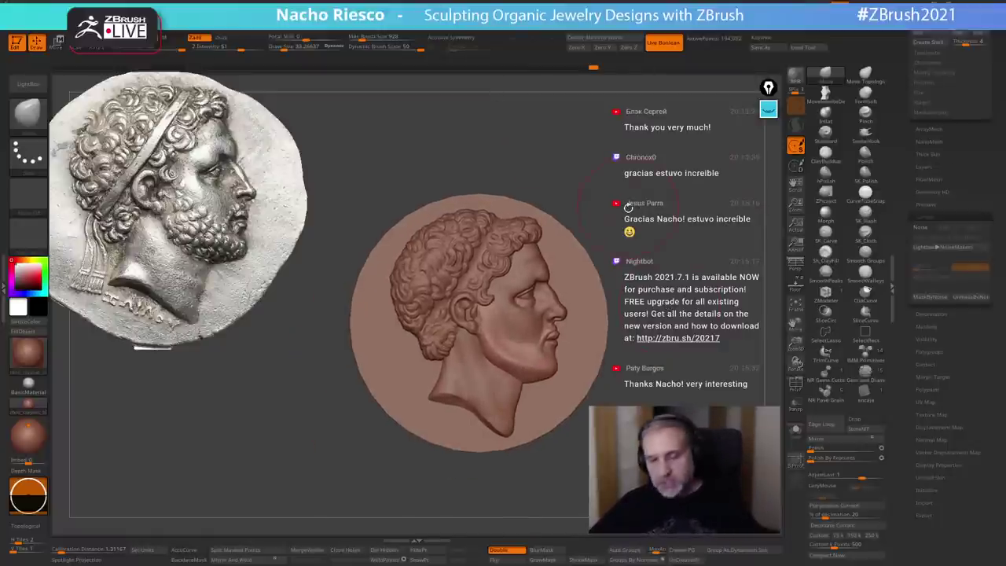